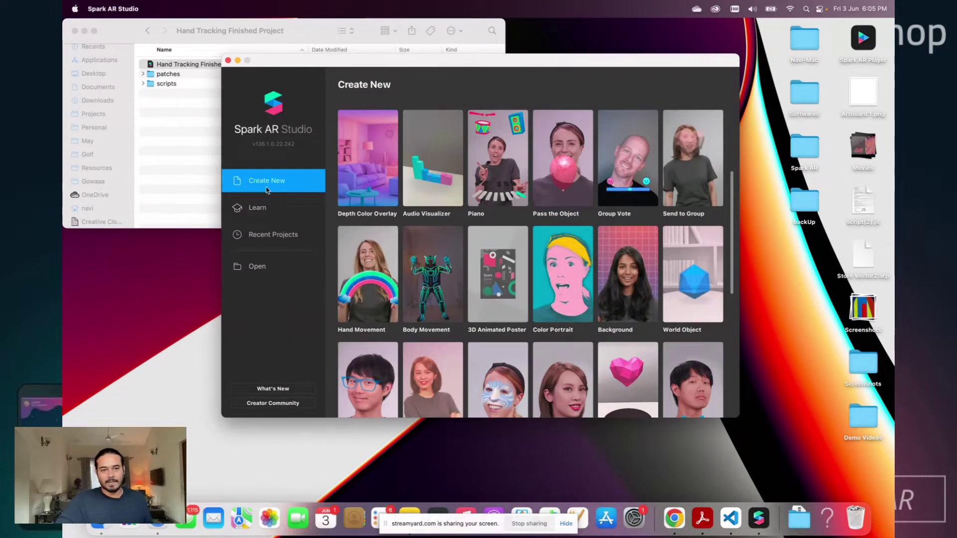
- Create a new blank project
scroll(361, 179, up, 5)
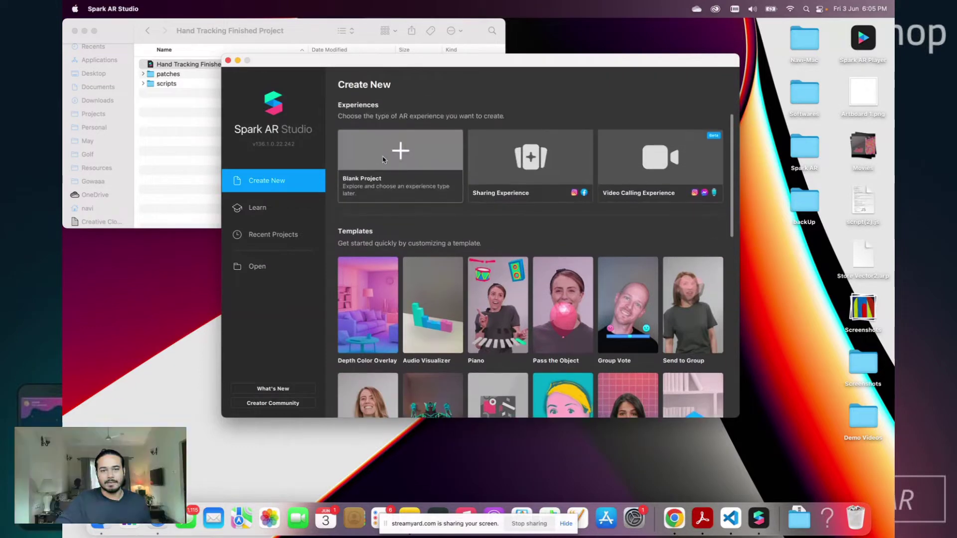
click(351, 164)
click(196, 67)
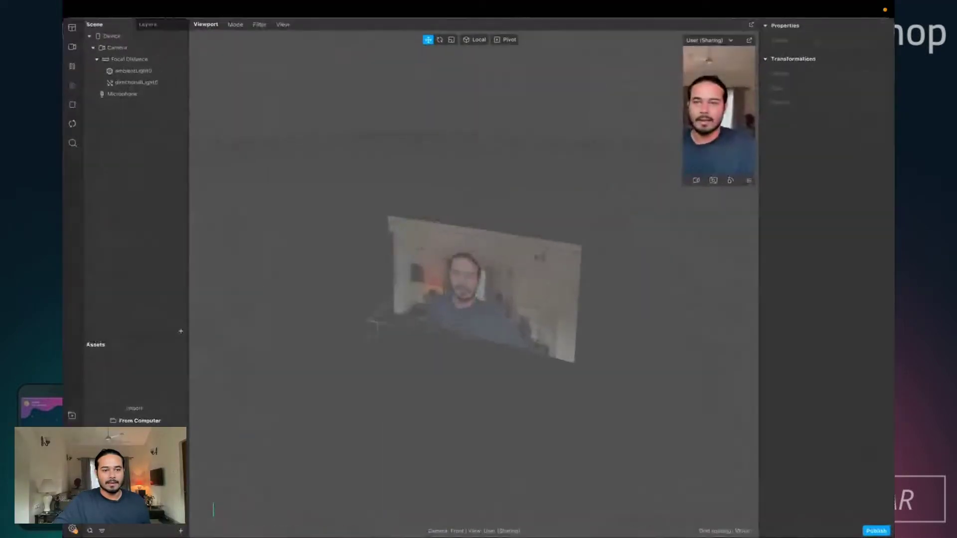
- Import the Rugby Ball from the recently used AR Library assets
click(181, 532)
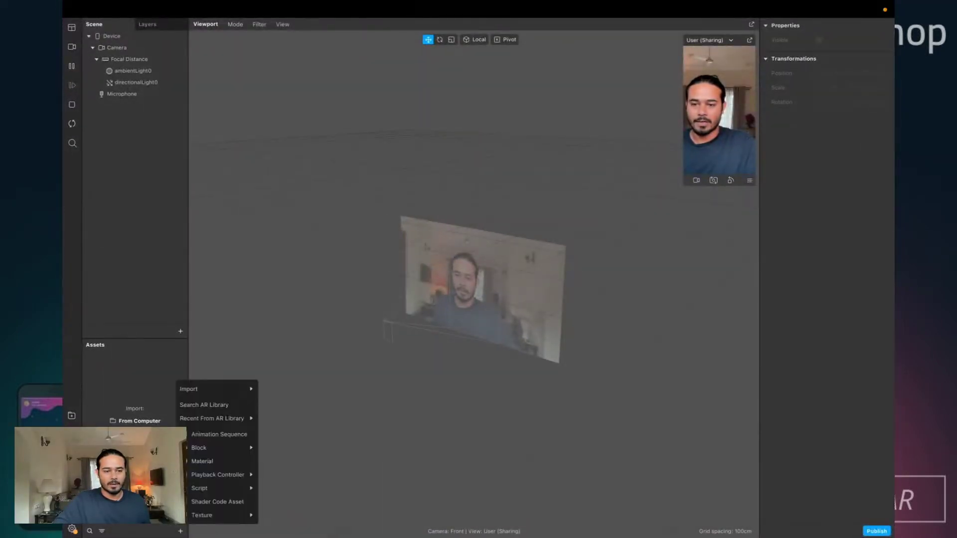
mouse_move(234, 419)
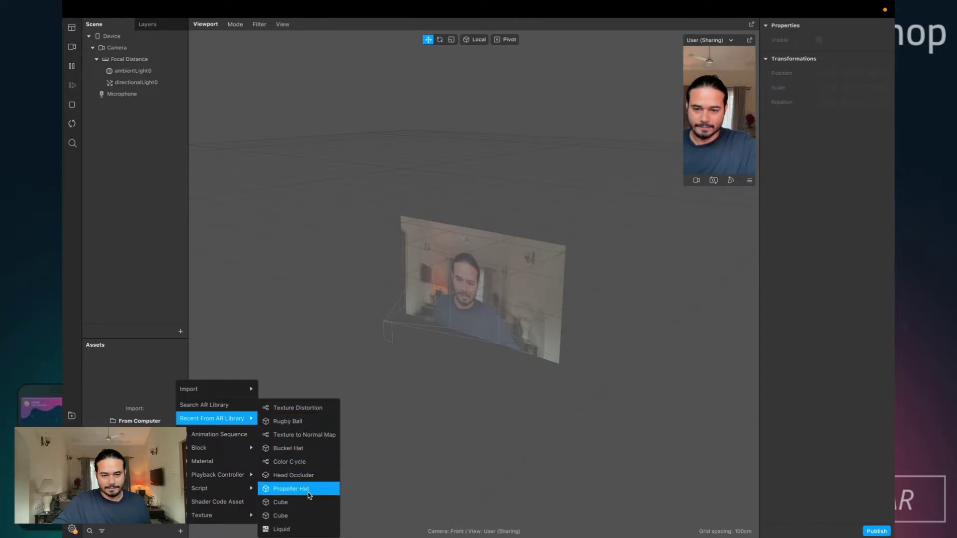
click(301, 426)
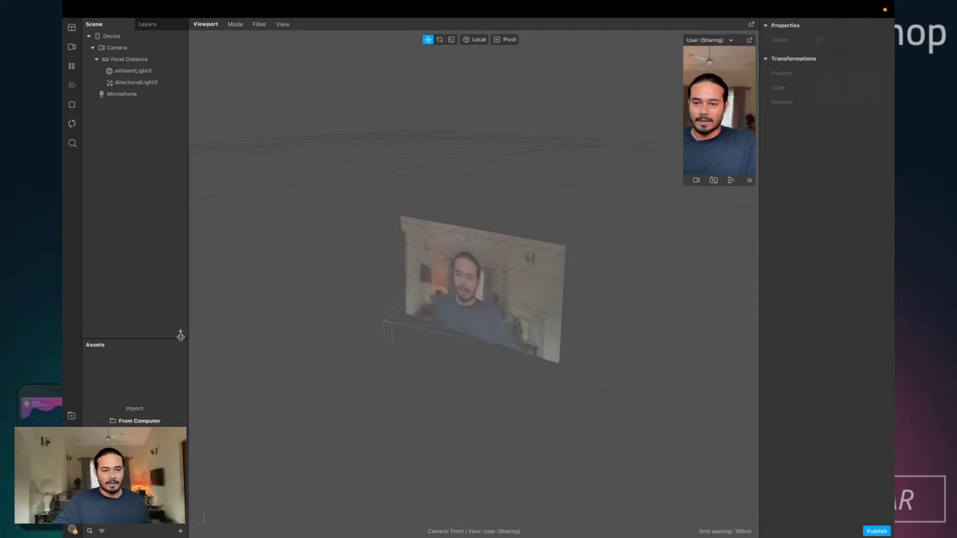
- Add a canvas to the scene
click(179, 333)
text(can)
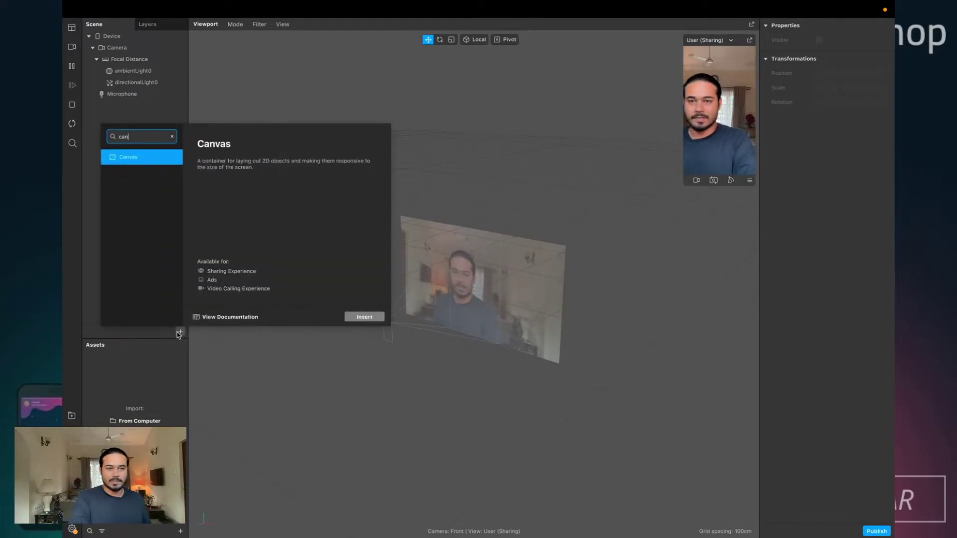
key(Return)
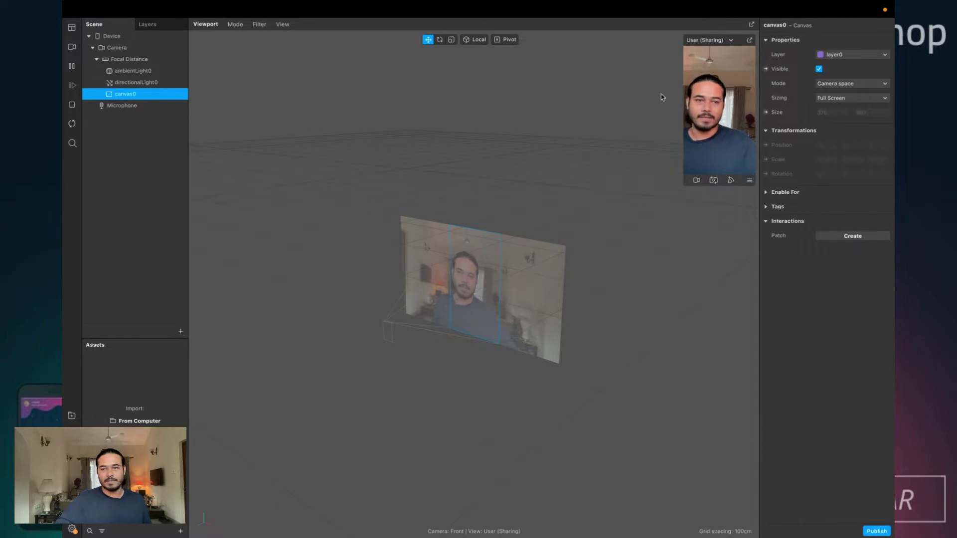
- Add a rectangle inside the canvas and set its width and height to 100 Relative so it fills the canvas
right_click(153, 98)
mouse_move(180, 104)
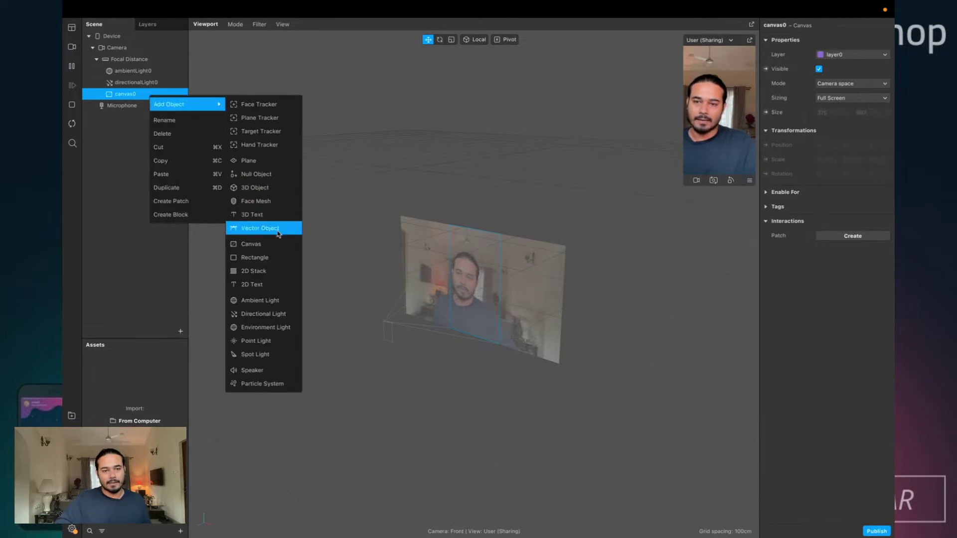
click(274, 262)
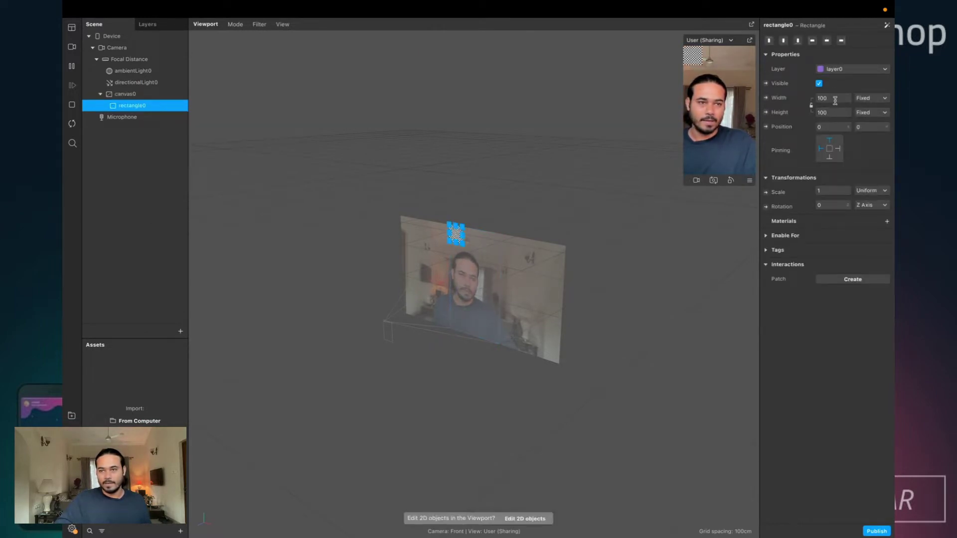
click(832, 113)
click(831, 127)
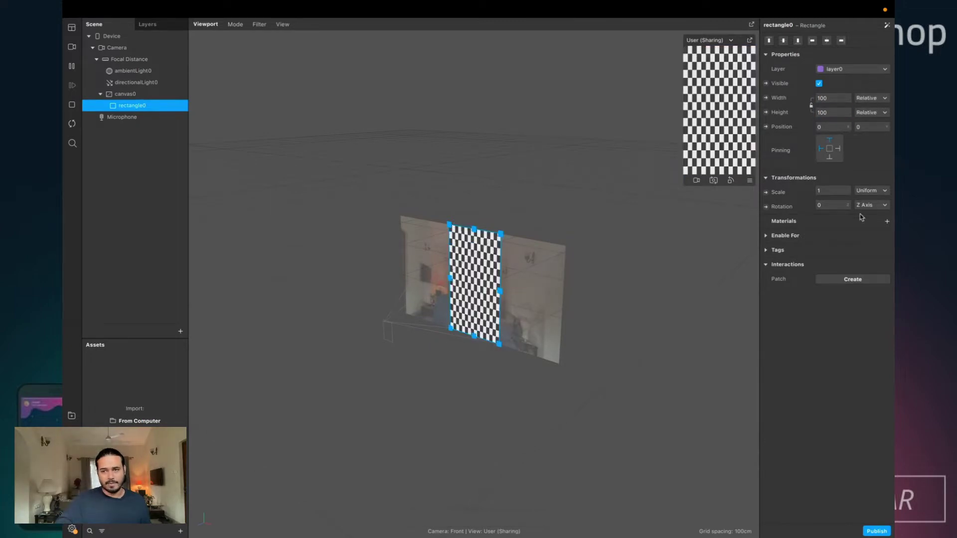
- Assign a new material to the rectangle and set its shader type to Flat
click(887, 223)
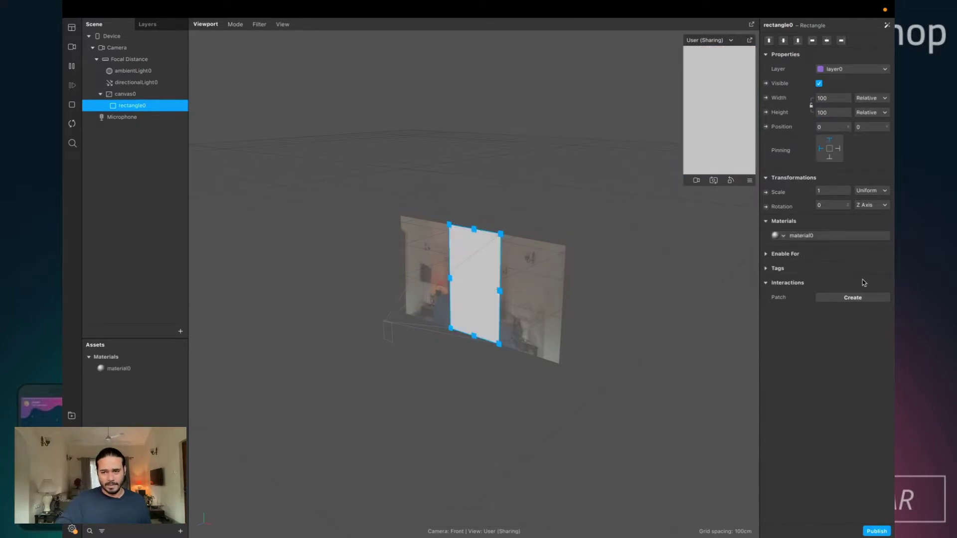
click(828, 239)
click(833, 41)
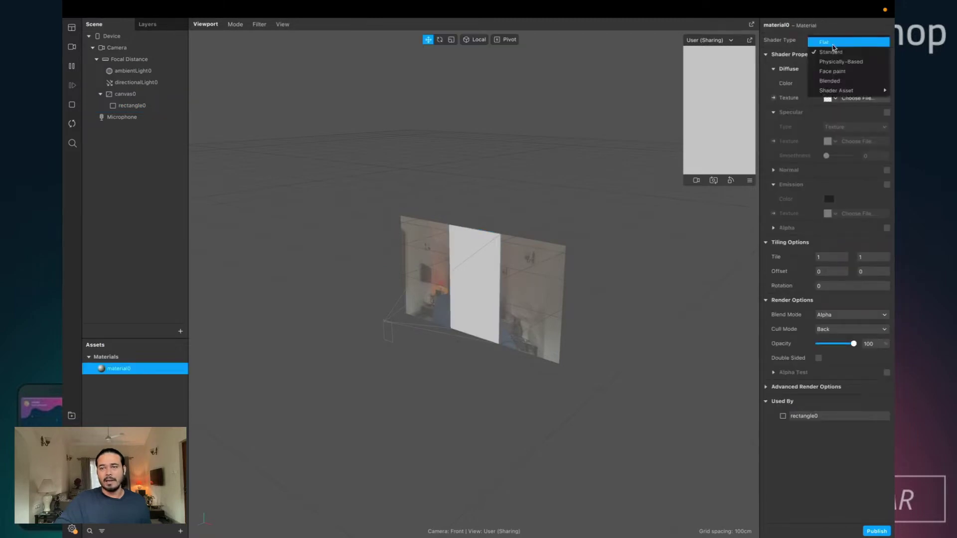
click(832, 43)
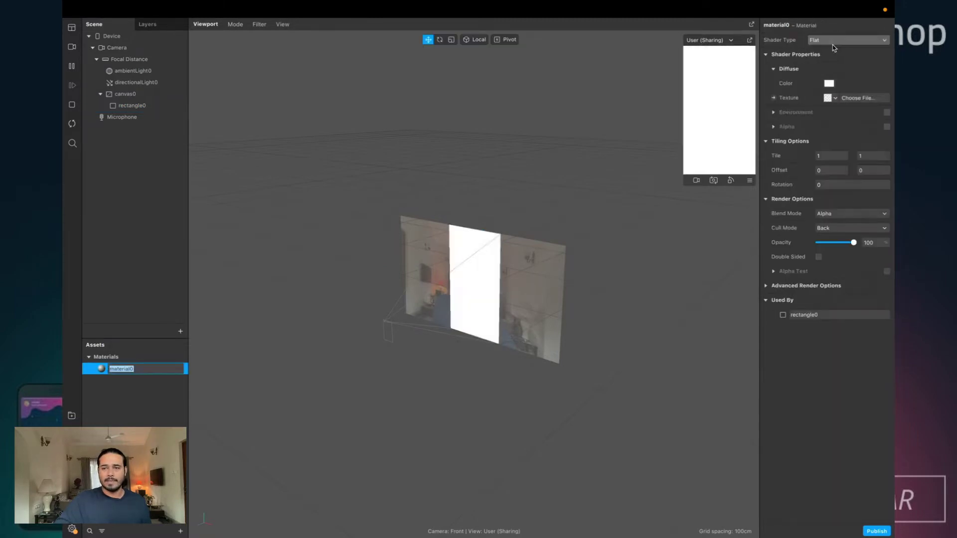
- Set the rectangle material's diffuse color to yellow-orange and lower its opacity to 23%
click(829, 83)
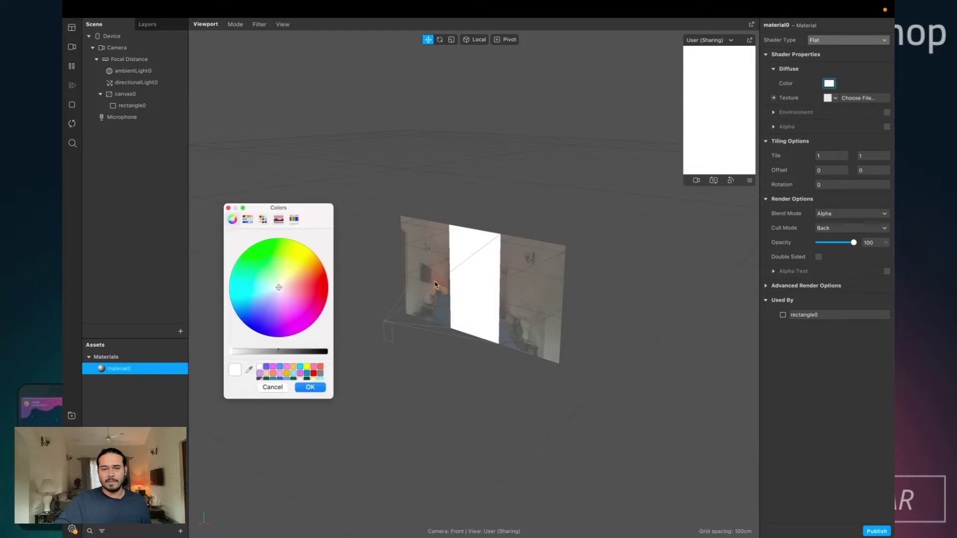
click(290, 371)
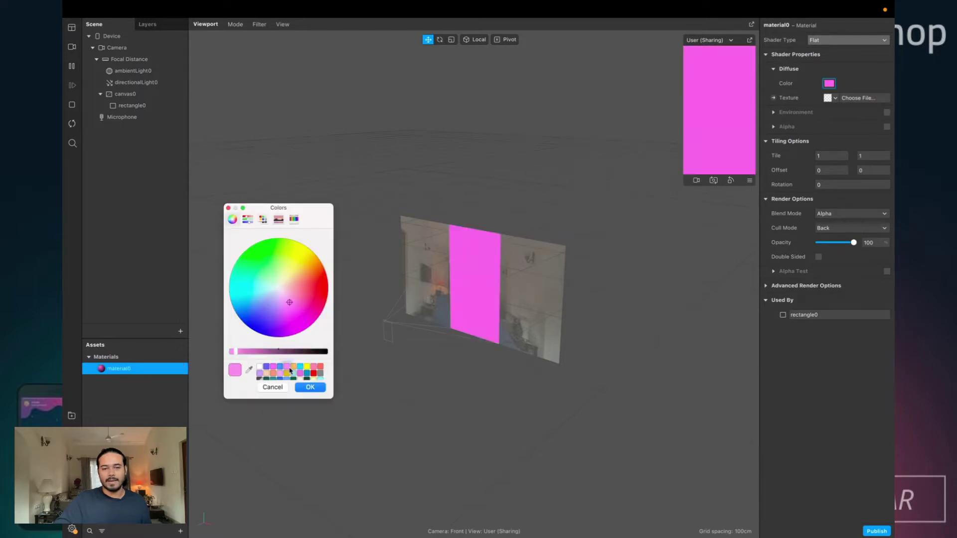
click(295, 368)
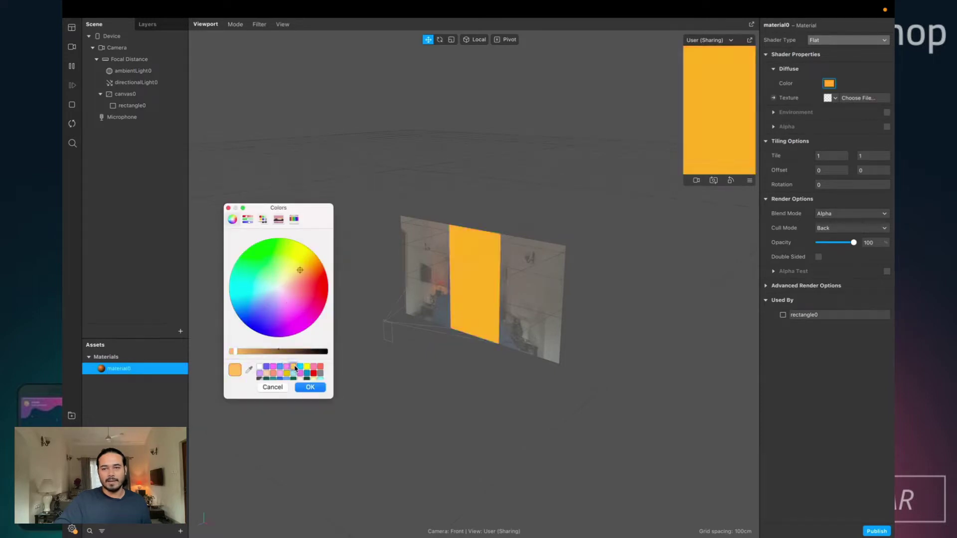
click(307, 387)
drag(854, 243, 828, 248)
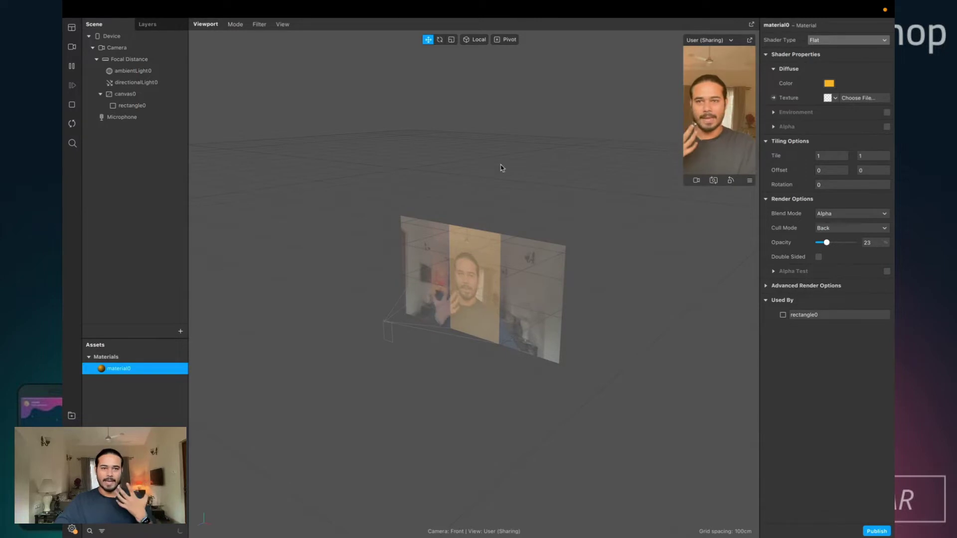
- Place the imported Rugby Ball asset in the scene under Focal Distance and collapse the canvas's contents
click(116, 47)
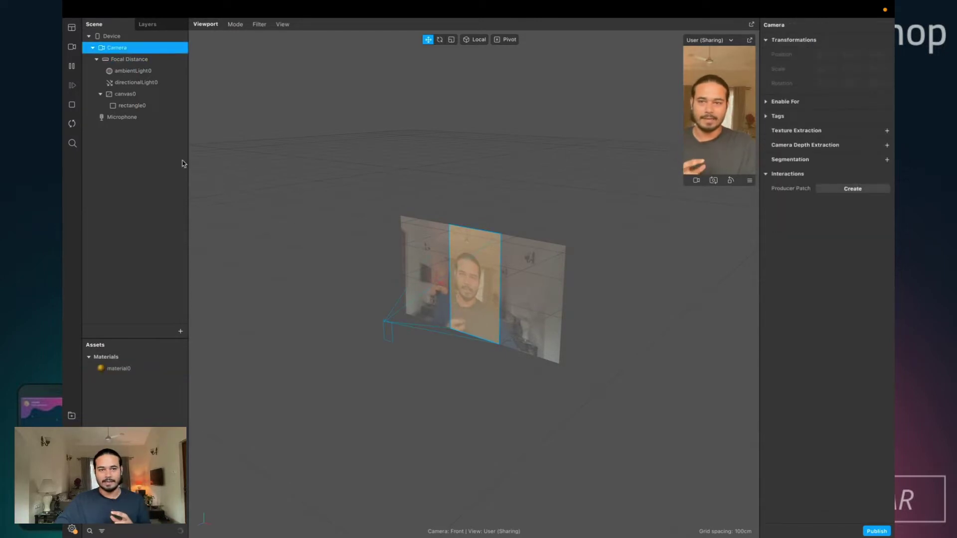
click(713, 167)
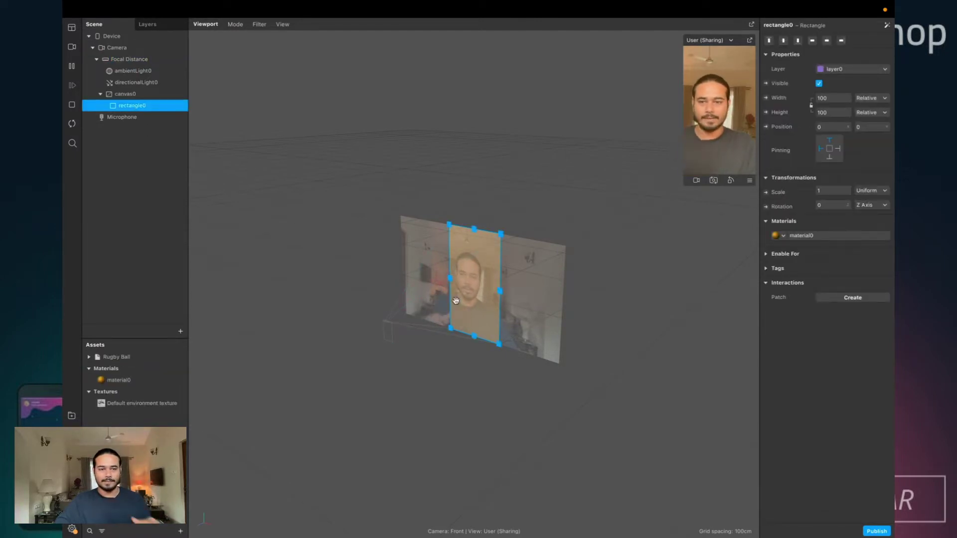
click(123, 357)
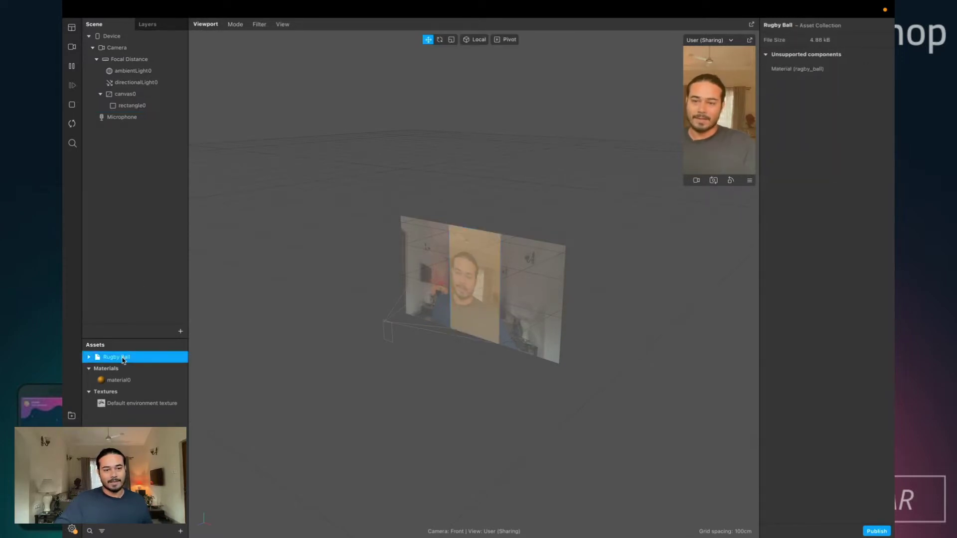
drag(162, 99, 156, 58)
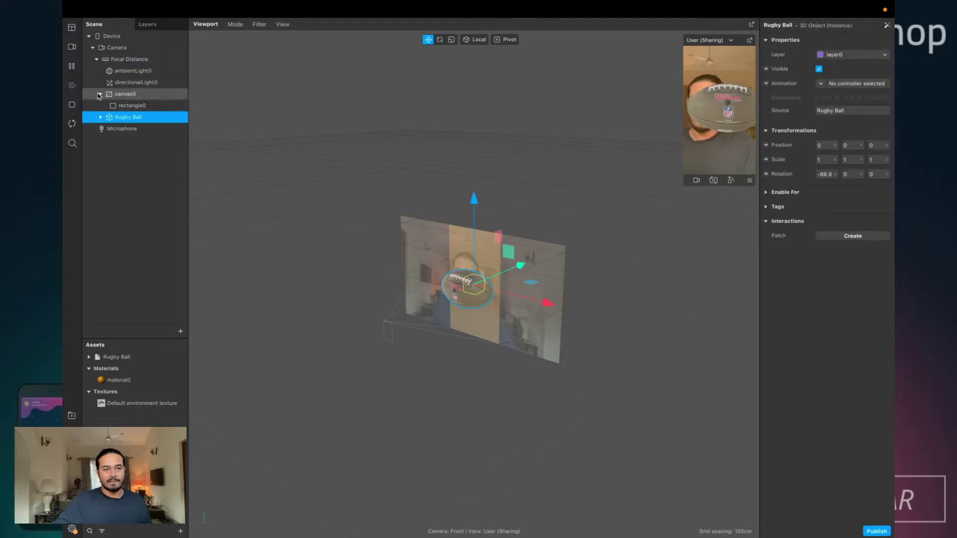
click(100, 95)
- Change the diffuse color of the rectangle's material to cyan
drag(382, 227, 494, 301)
scroll(540, 299, up, 3)
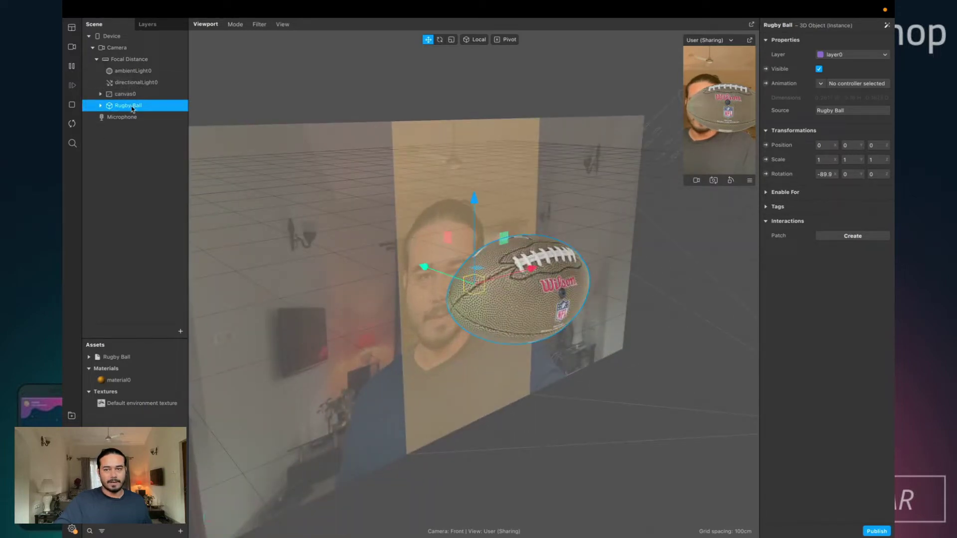
click(118, 379)
click(829, 83)
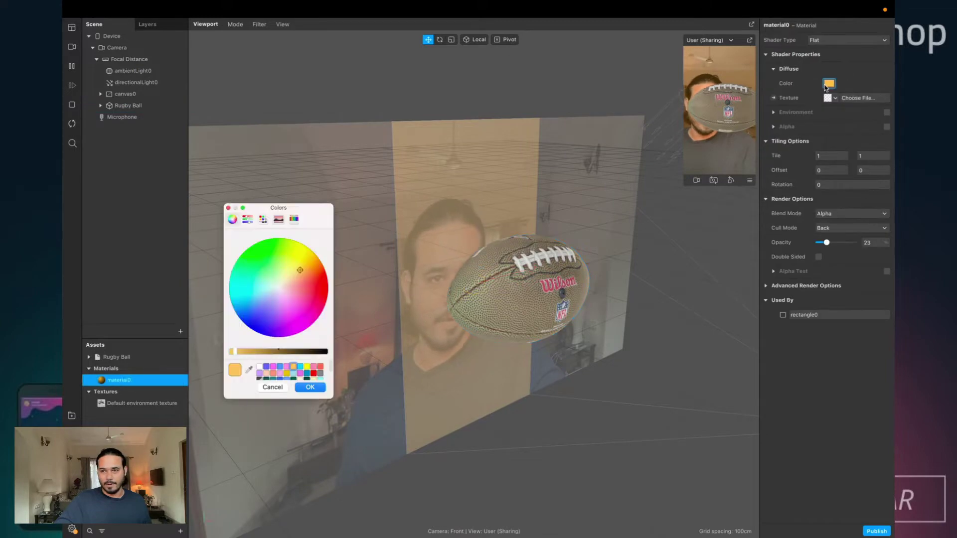
click(245, 294)
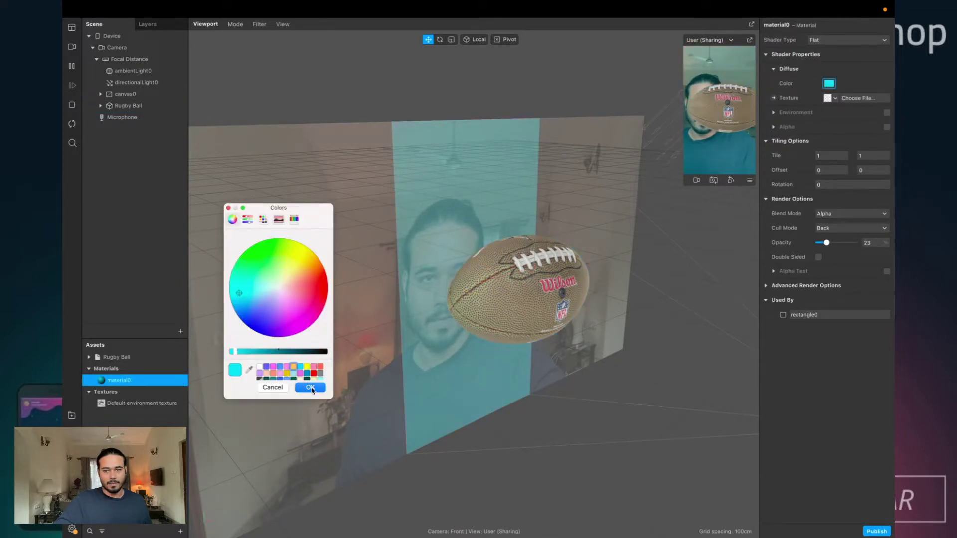
click(309, 388)
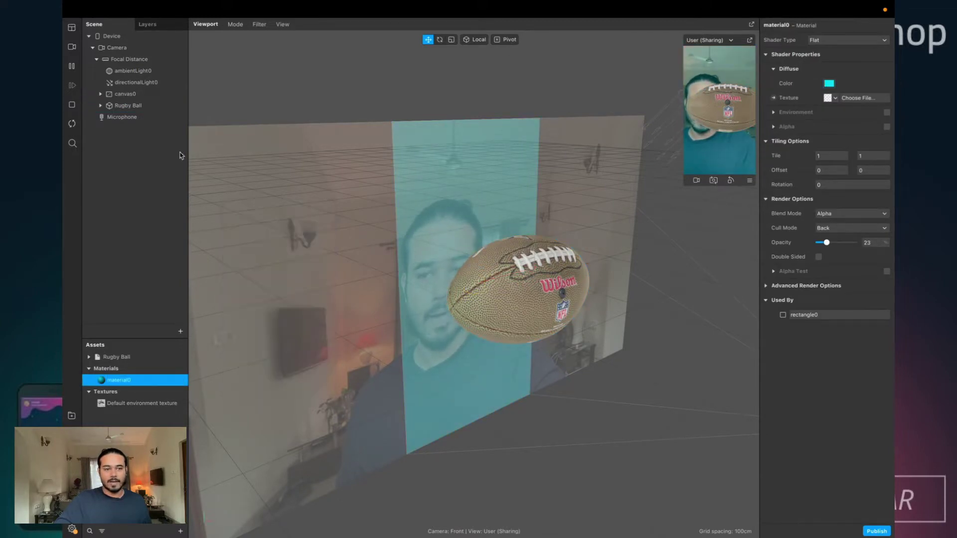
- Enlarge the device preview and reorder the scene hierarchy so the canvas sits below the Rugby Ball
click(128, 105)
drag(499, 279, 474, 279)
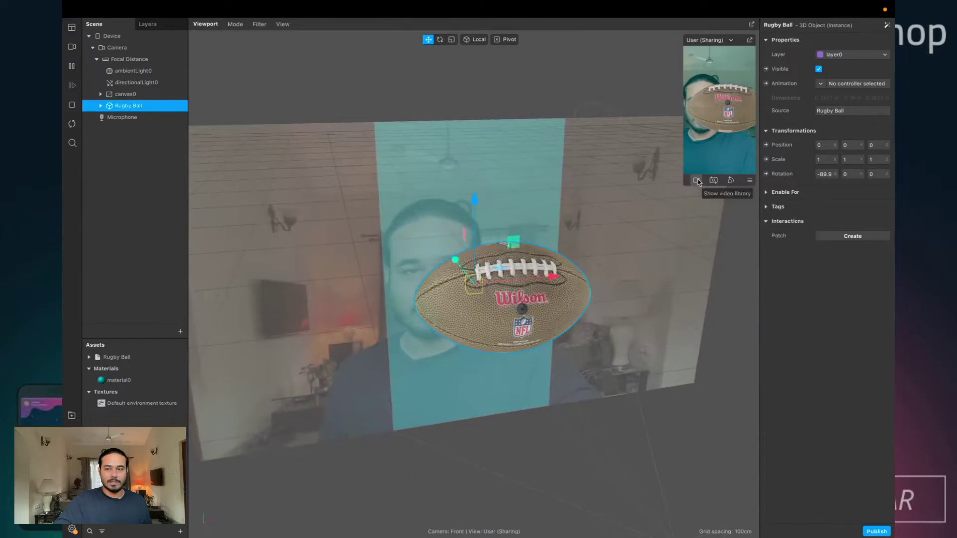
drag(683, 184, 553, 416)
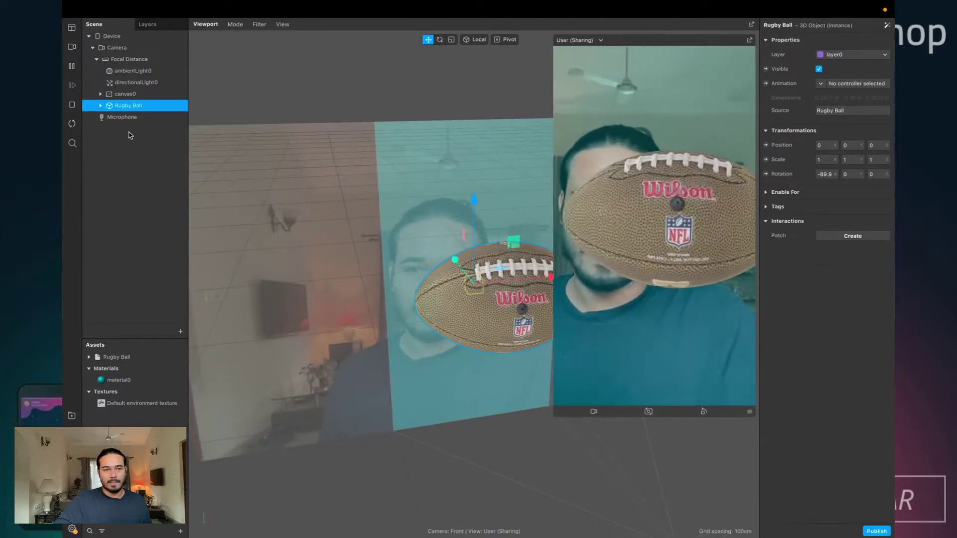
click(118, 95)
drag(118, 95, 122, 116)
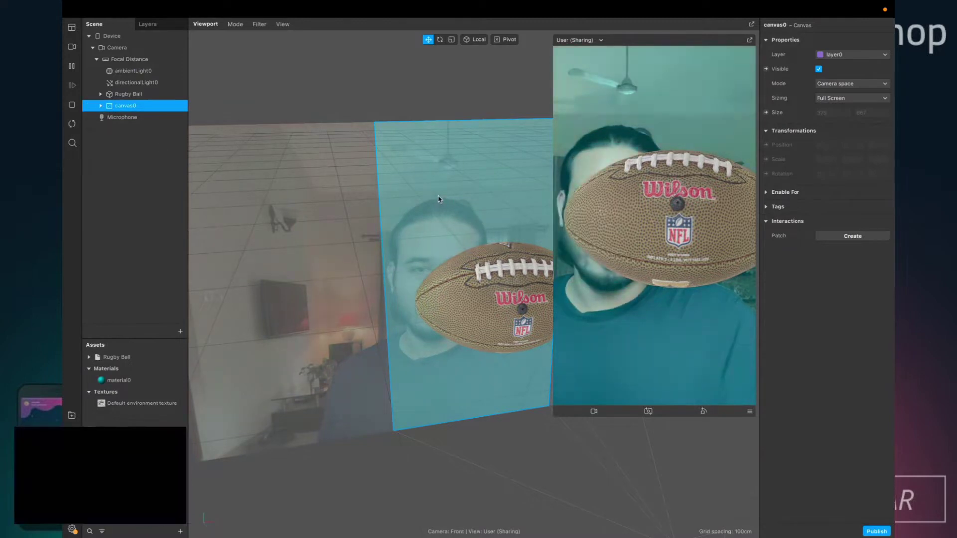
- Move the Rugby Ball slightly backward along its depth axis, toward the tinted canvas plane
alt+drag(440, 201, 507, 227)
scroll(487, 272, down, 3)
alt+drag(487, 272, 473, 240)
click(114, 95)
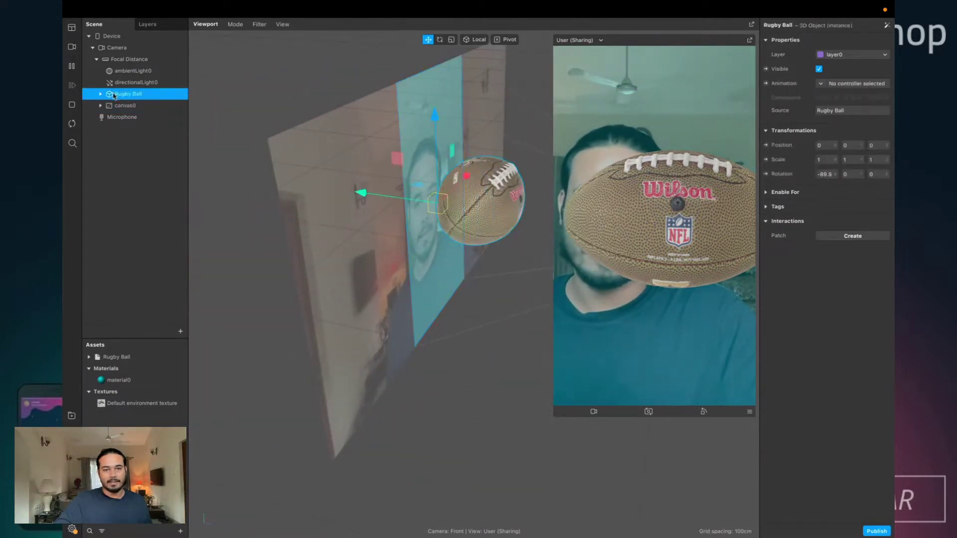
mouse_move(412, 201)
mouse_down()
mouse_move(282, 184)
mouse_move(395, 210)
mouse_up()
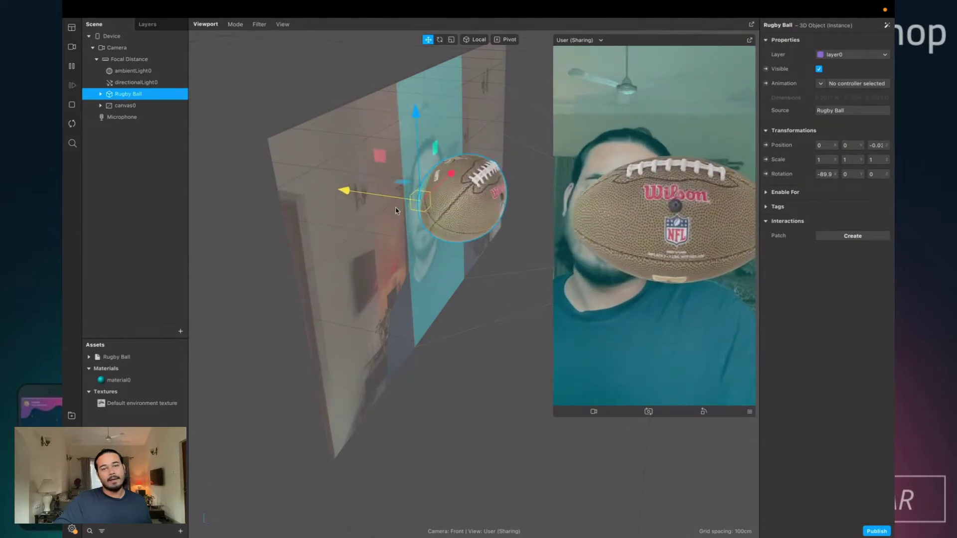
- Show the Patch Editor and select the canvas in the scene hierarchy
click(72, 28)
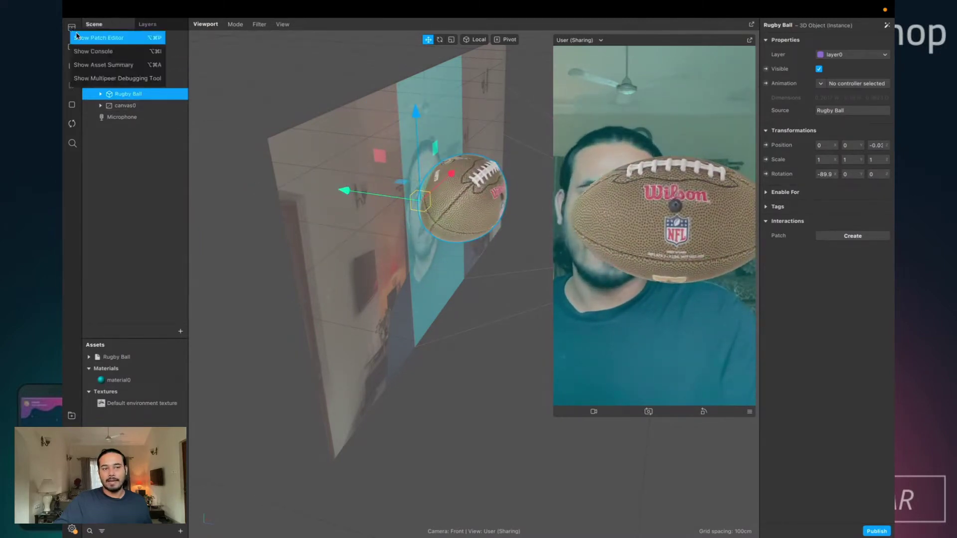
click(80, 37)
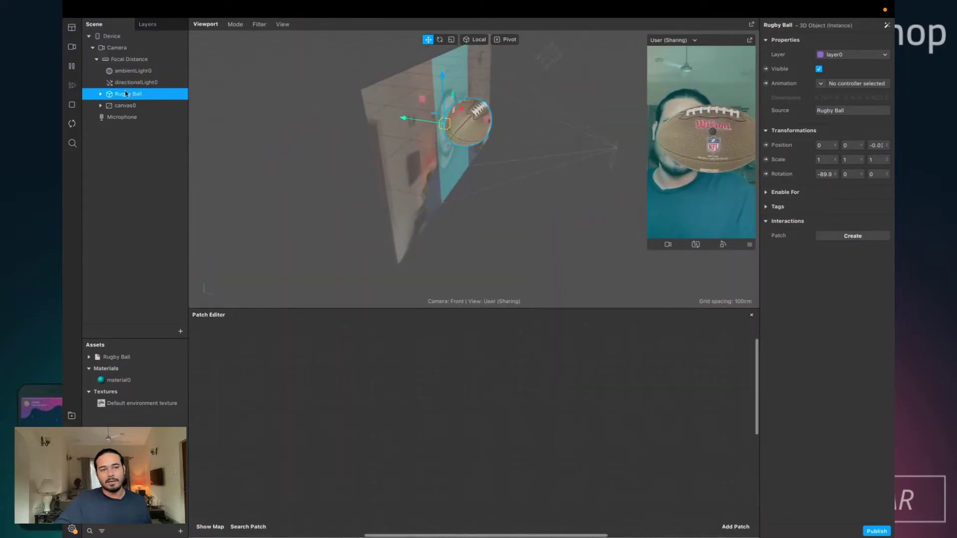
click(127, 106)
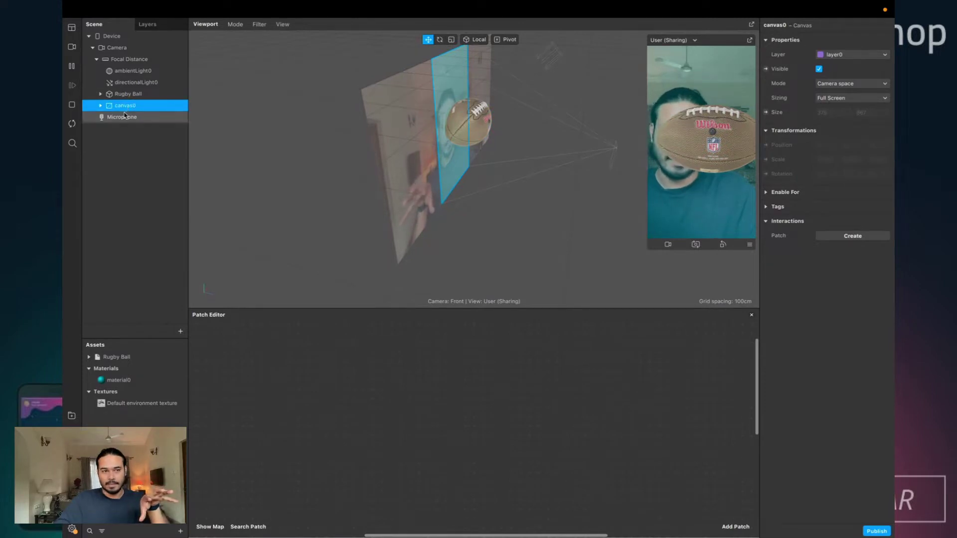
click(129, 117)
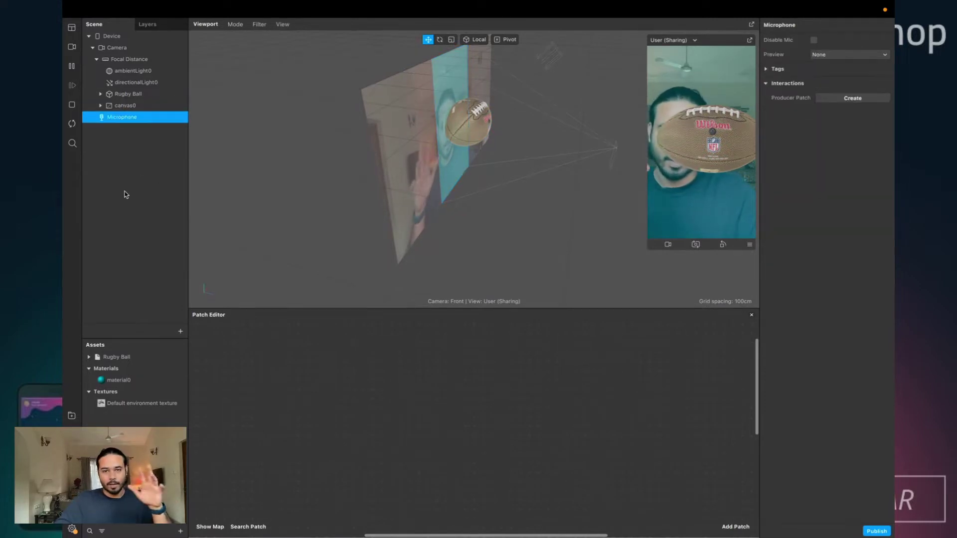
click(128, 106)
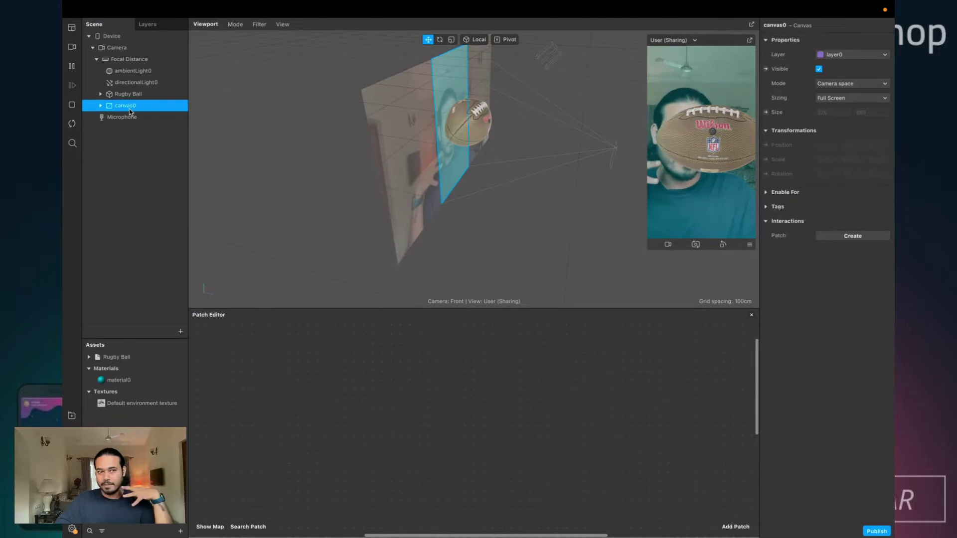
- Move the Rugby Ball back along its depth axis to about -0.20, behind the tinted canvas
click(127, 95)
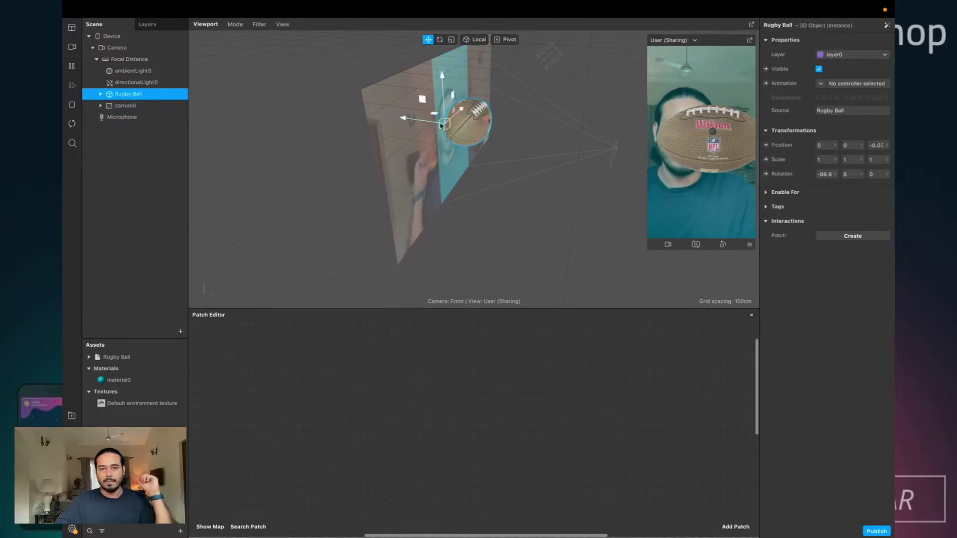
drag(423, 125, 369, 125)
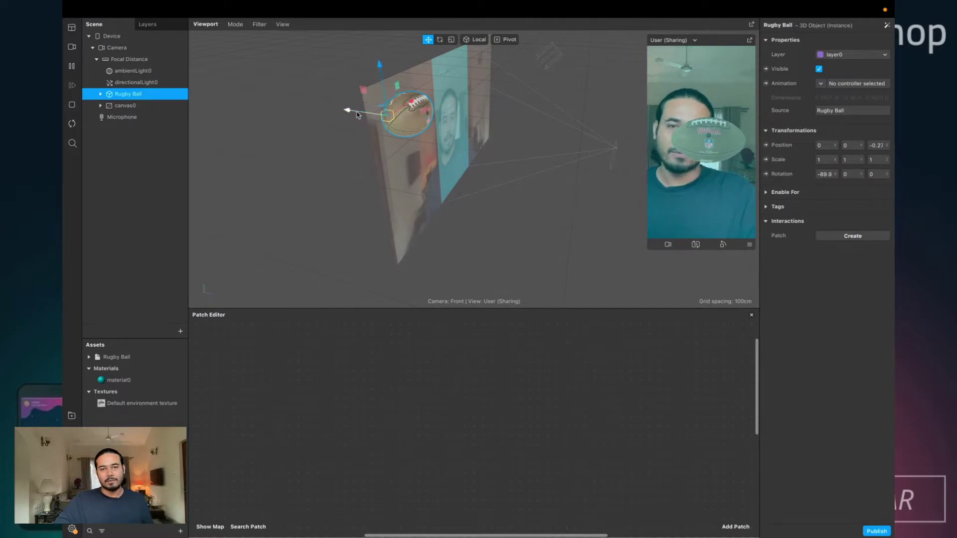
drag(357, 115, 387, 121)
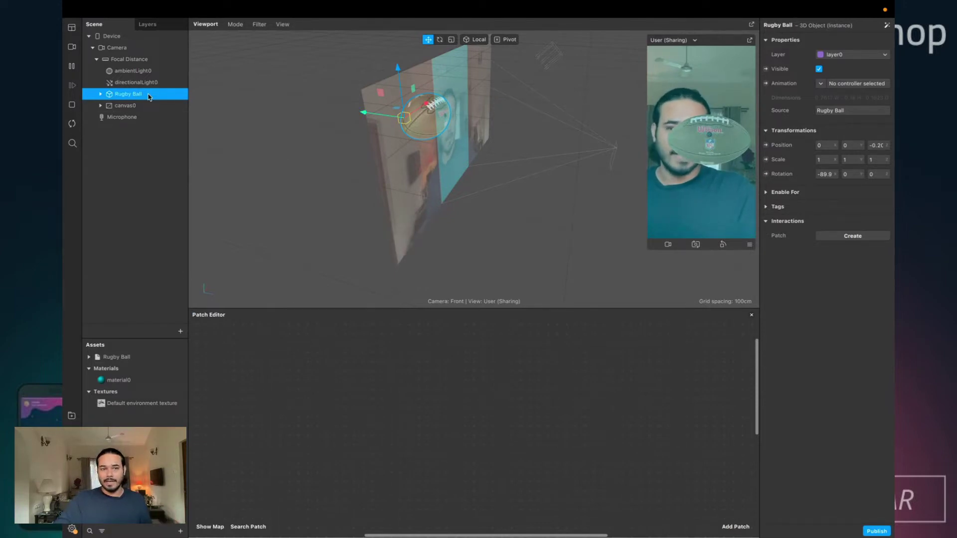
- Create a Screen Output patch from the Device's Render Pass property and reposition it in the Patch Editor
click(113, 36)
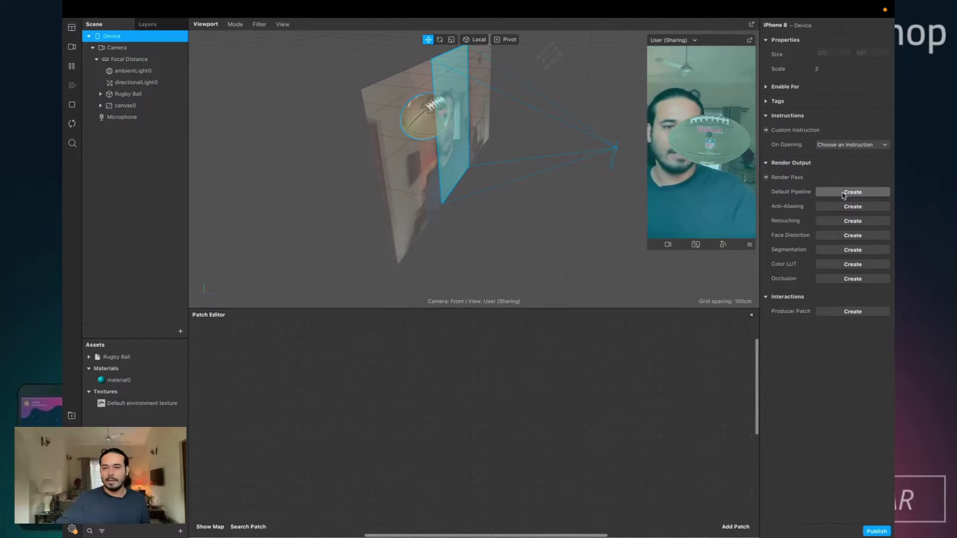
click(767, 179)
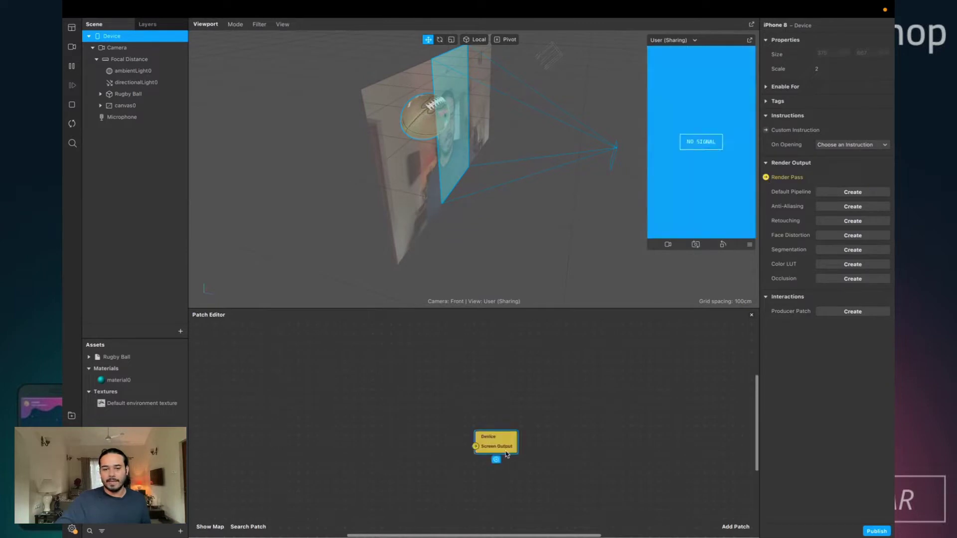
drag(507, 454, 571, 370)
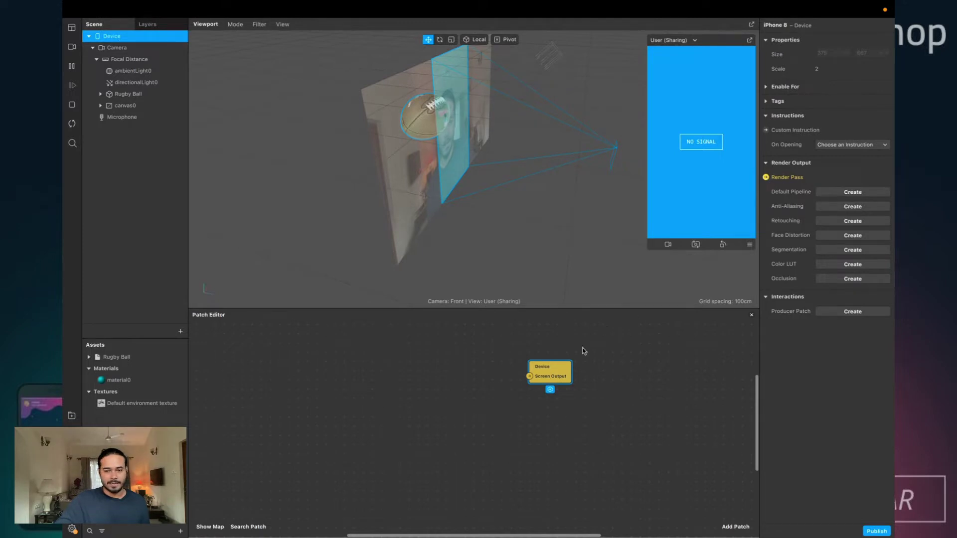
scroll(538, 391, up, 5)
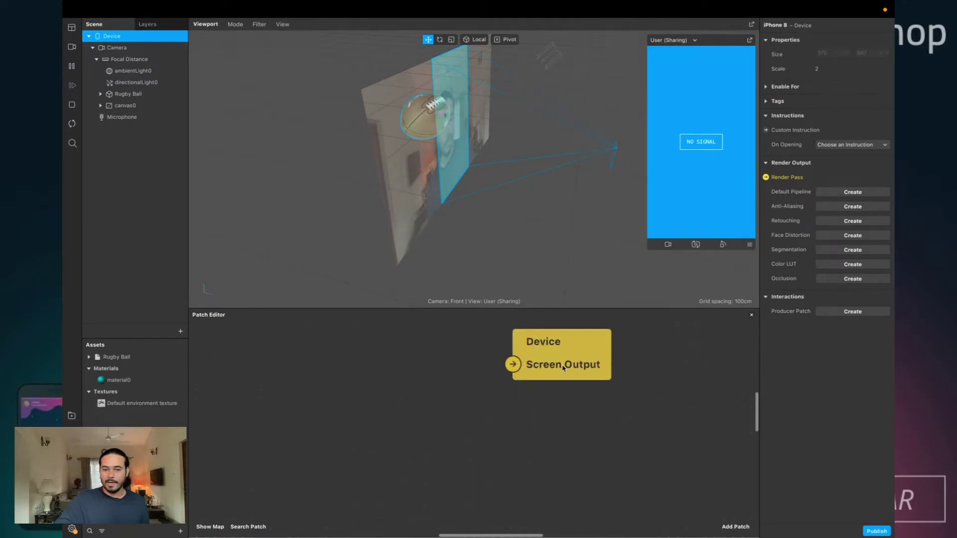
scroll(473, 392, up, 2)
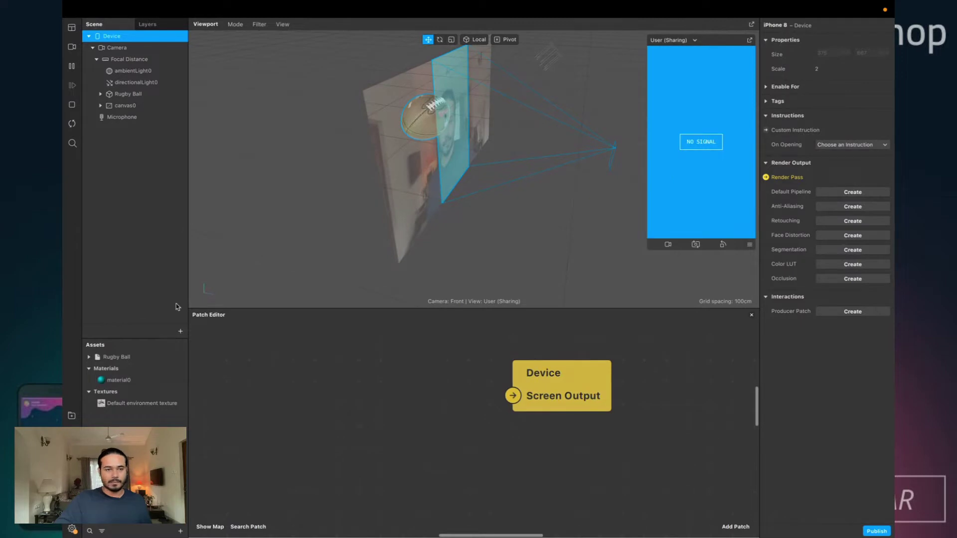
scroll(386, 429, left, 2)
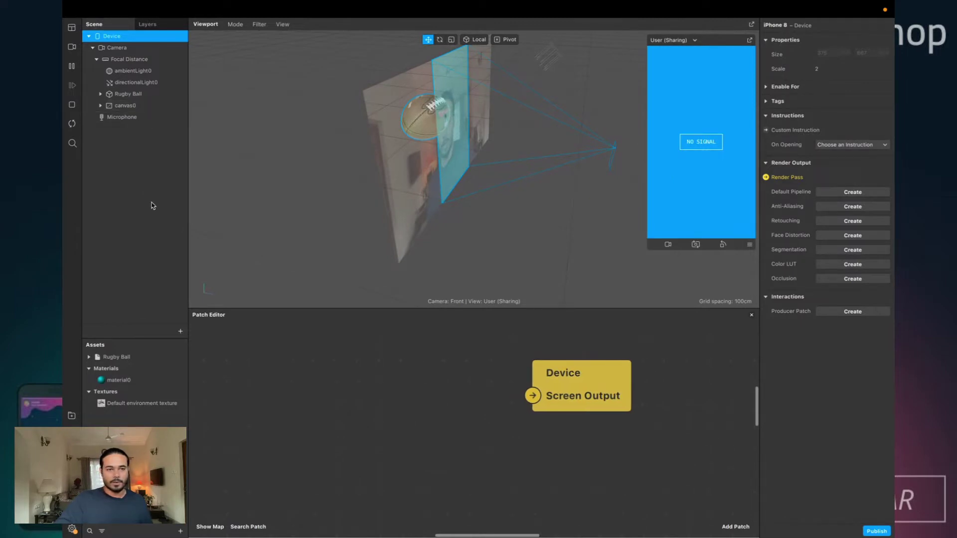
- Add the Rugby Ball from the scene hierarchy to the Patch Editor as an object patch
click(136, 109)
click(139, 94)
drag(139, 94, 299, 401)
scroll(323, 373, left, 2)
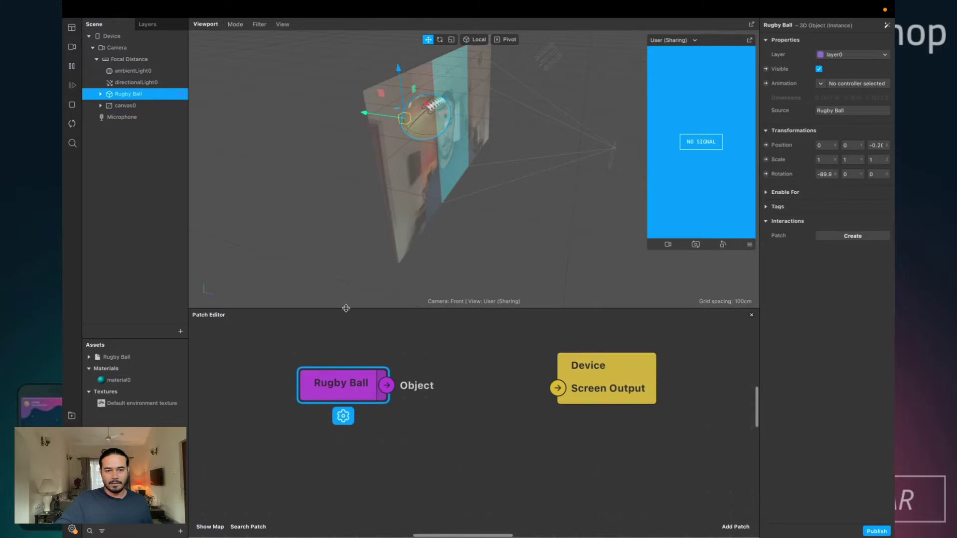
- Enlarge the Patch Editor and move the Rugby Ball patch farther from the Device patch, leaving room between them
drag(346, 309, 545, 348)
scroll(304, 336, left, 2)
click(632, 286)
mouse_move(624, 298)
mouse_down()
mouse_move(614, 299)
mouse_move(622, 299)
mouse_up()
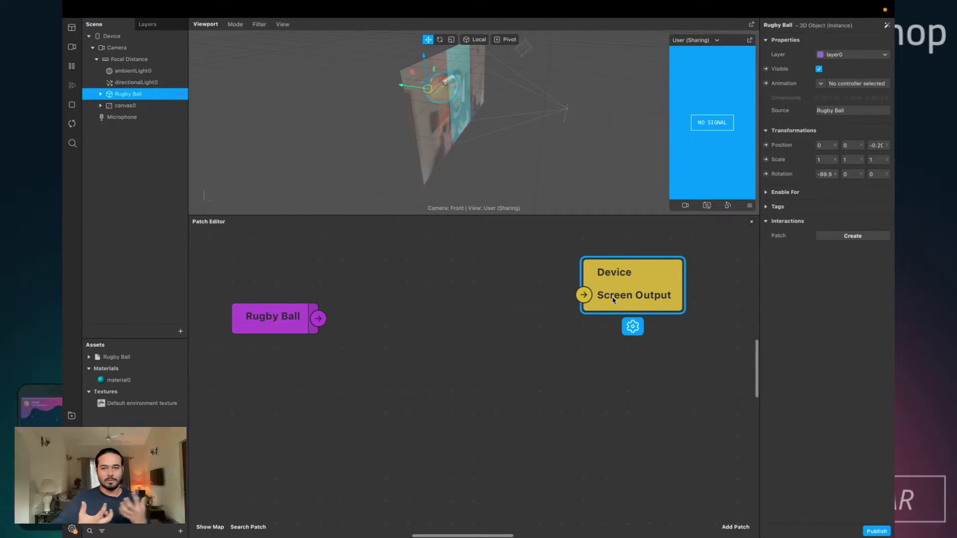
drag(381, 397, 415, 334)
scroll(348, 312, up, 3)
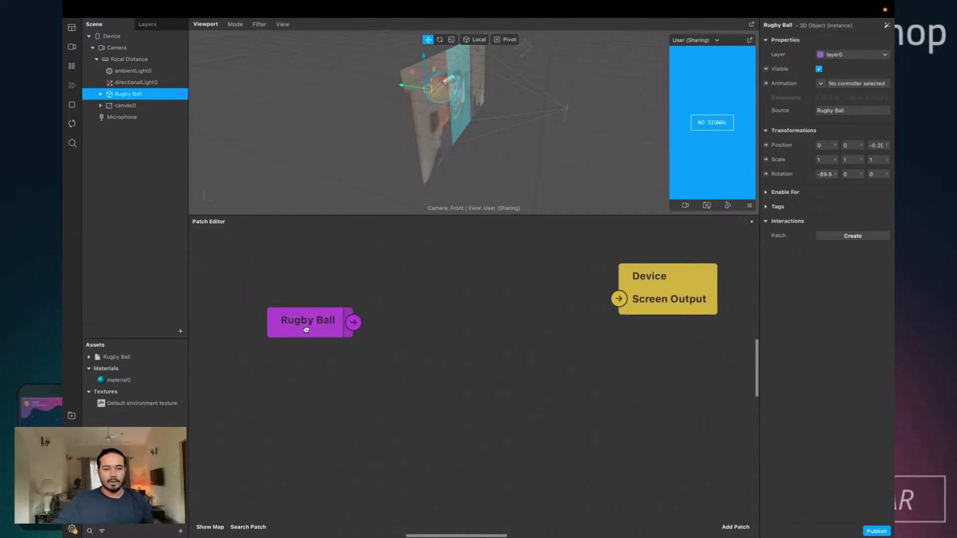
drag(306, 331, 259, 290)
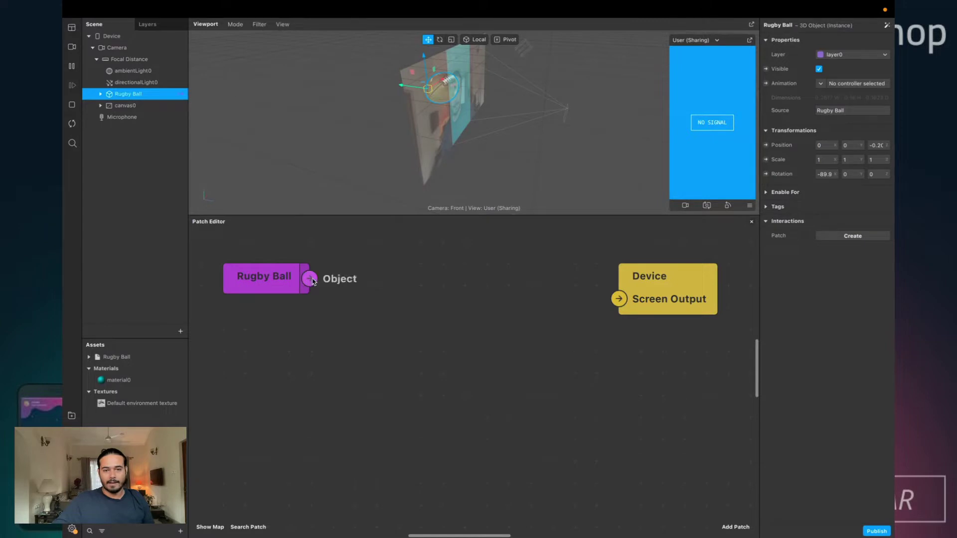
- Add a Scene Render Pass patch and connect the Rugby Ball's output to its Scene Object input
drag(341, 332, 341, 332)
text(ene r)
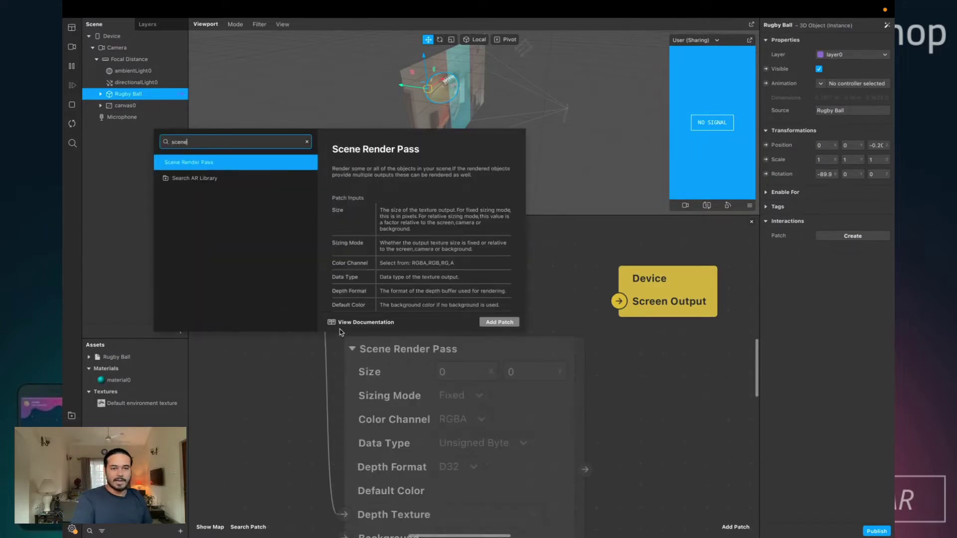
key(Return)
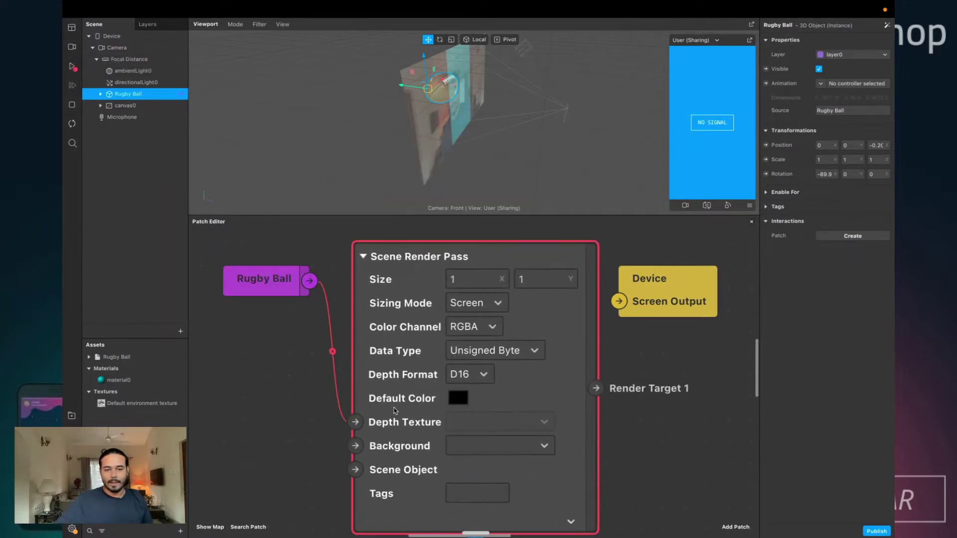
drag(358, 427, 357, 471)
scroll(457, 500, down, 2)
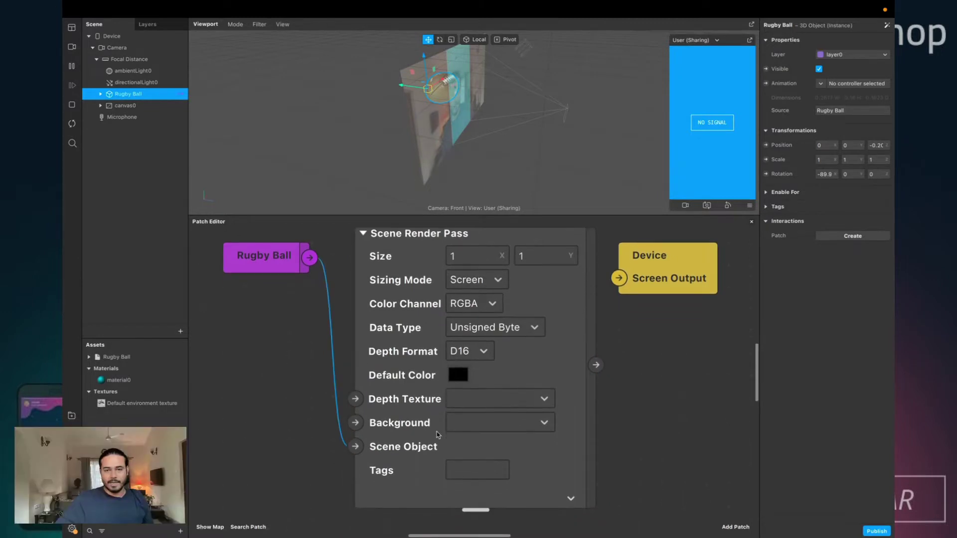
- Expand the Scene Render Pass preview in a taller Patch Editor and space out the Rugby Ball and render pass patches
drag(418, 216, 418, 142)
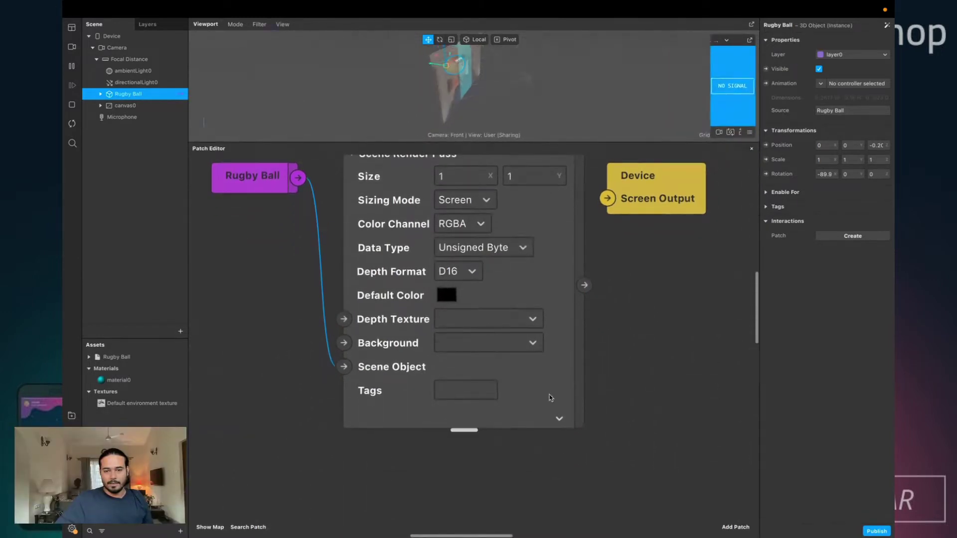
scroll(510, 400, down, 3)
click(542, 410)
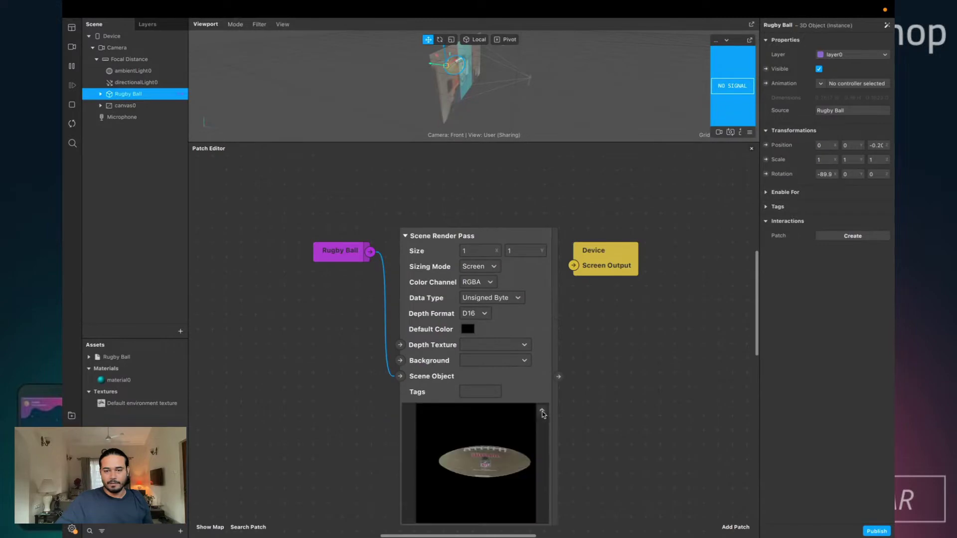
drag(325, 255, 253, 267)
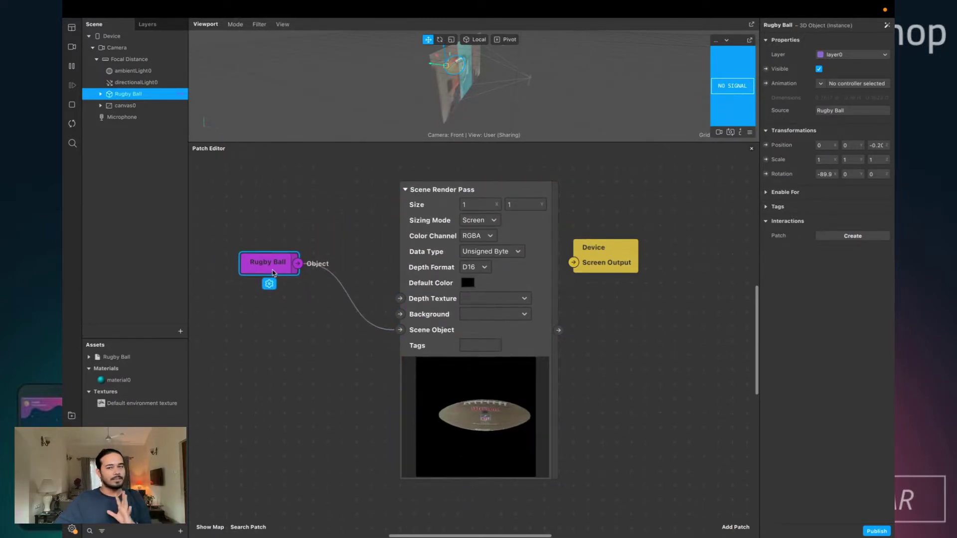
drag(407, 264, 363, 234)
scroll(393, 273, up, 2)
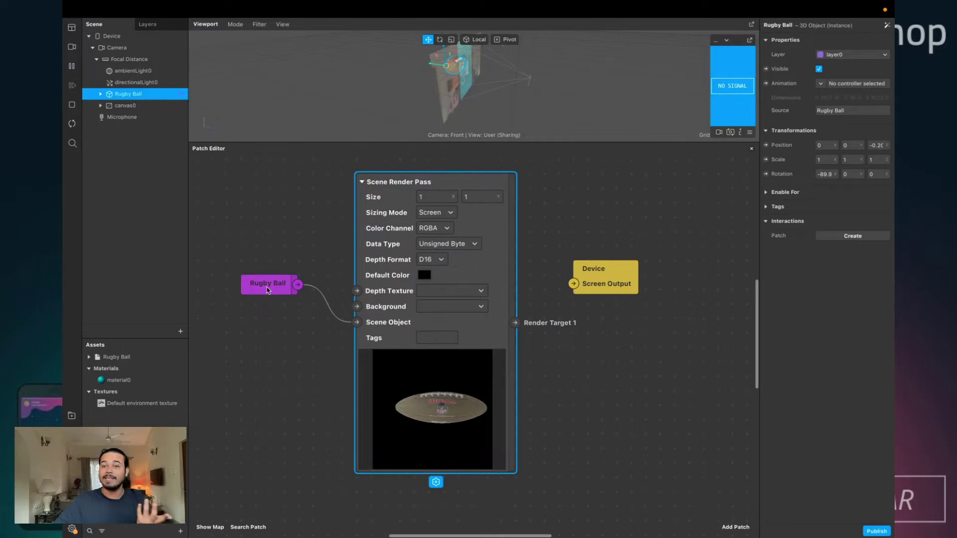
drag(267, 290, 255, 327)
- Connect the Scene Render Pass output to the Device's Screen Output, and undock and enlarge the device preview
drag(515, 326, 528, 324)
drag(573, 291, 574, 288)
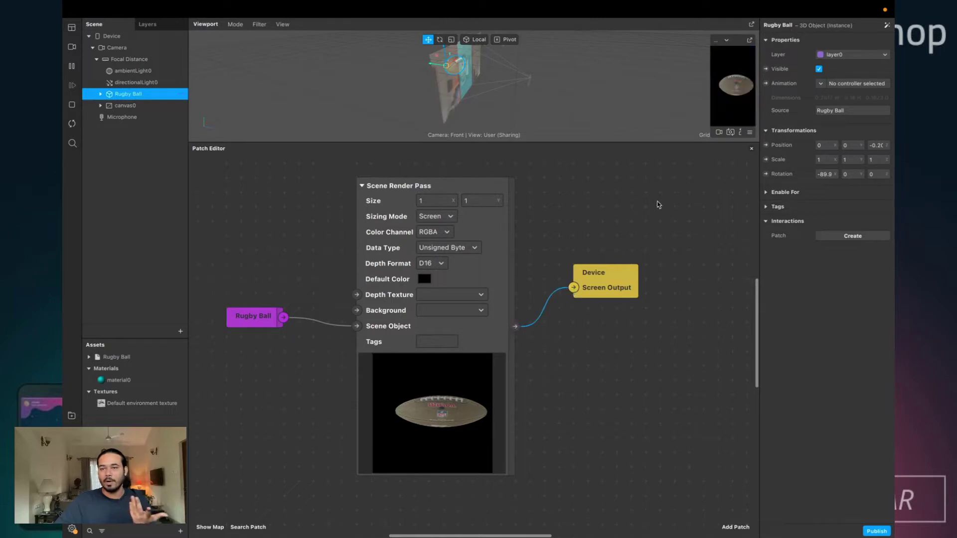
click(751, 41)
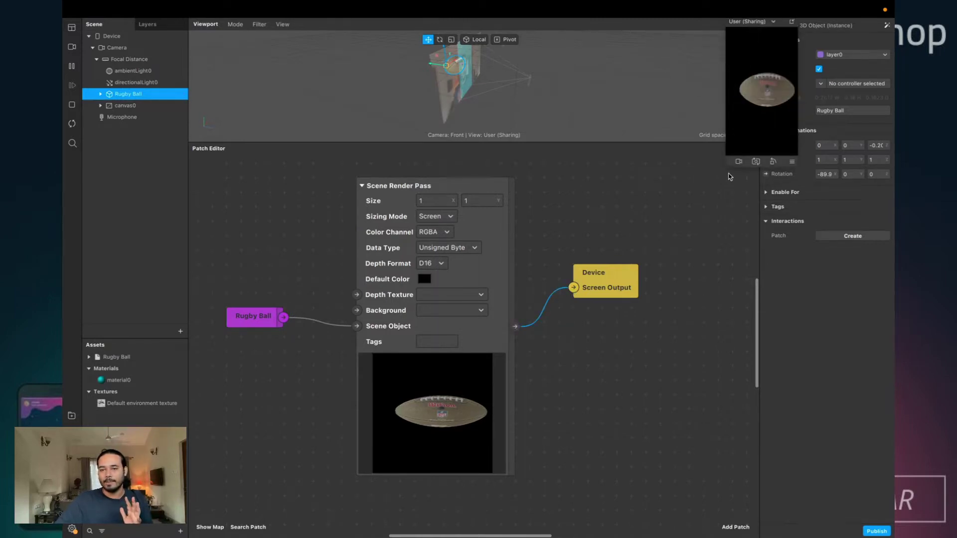
drag(856, 25, 757, 23)
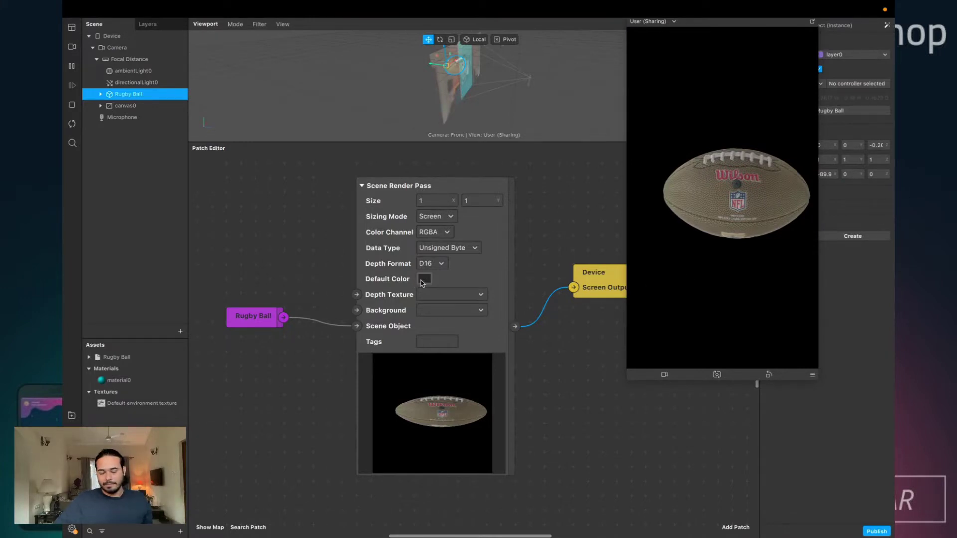
- Set the Scene Render Pass default color to fully transparent, with 0% opacity
click(424, 280)
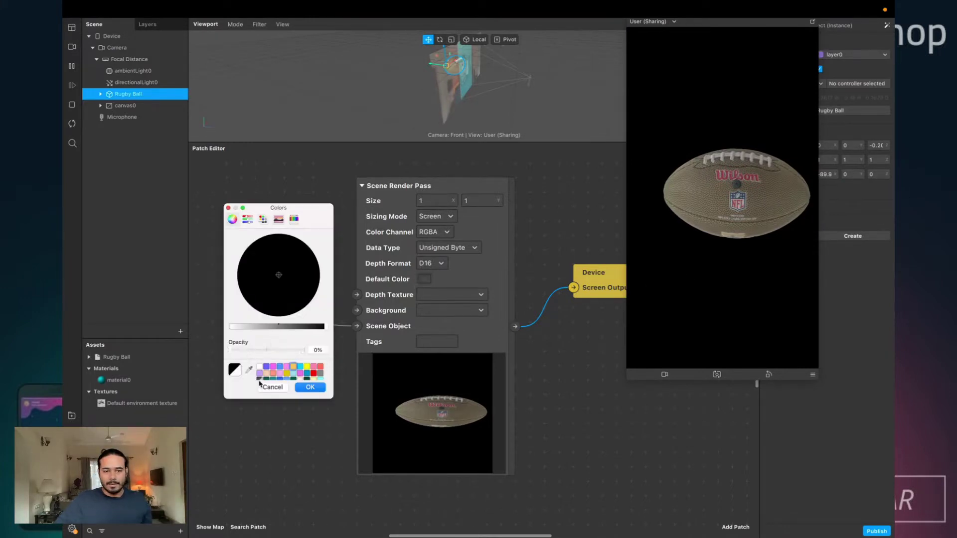
click(304, 389)
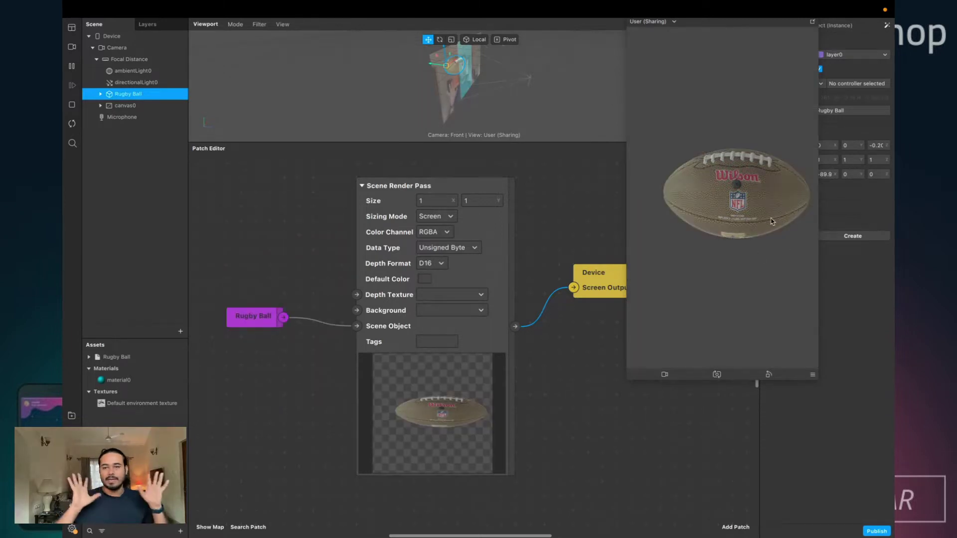
scroll(451, 359, down, 1)
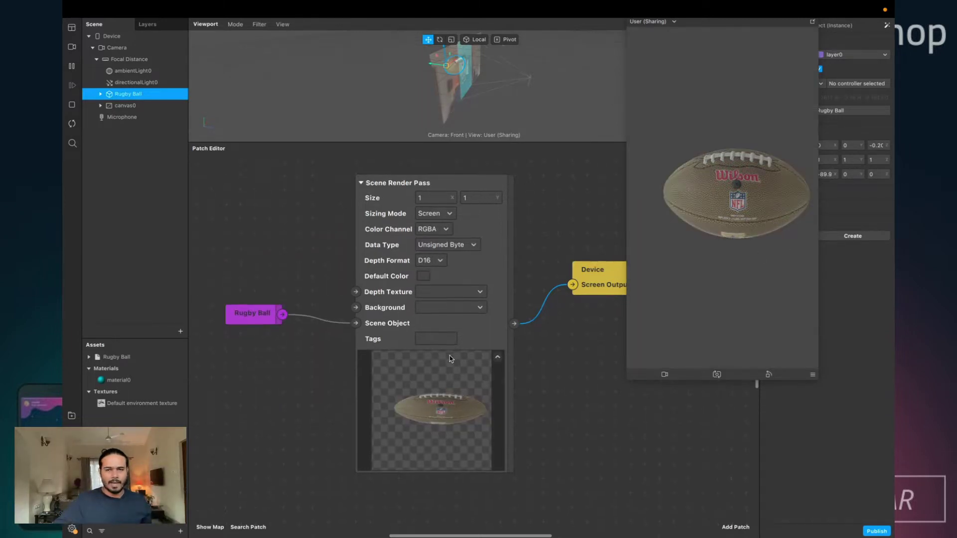
scroll(449, 359, down, 5)
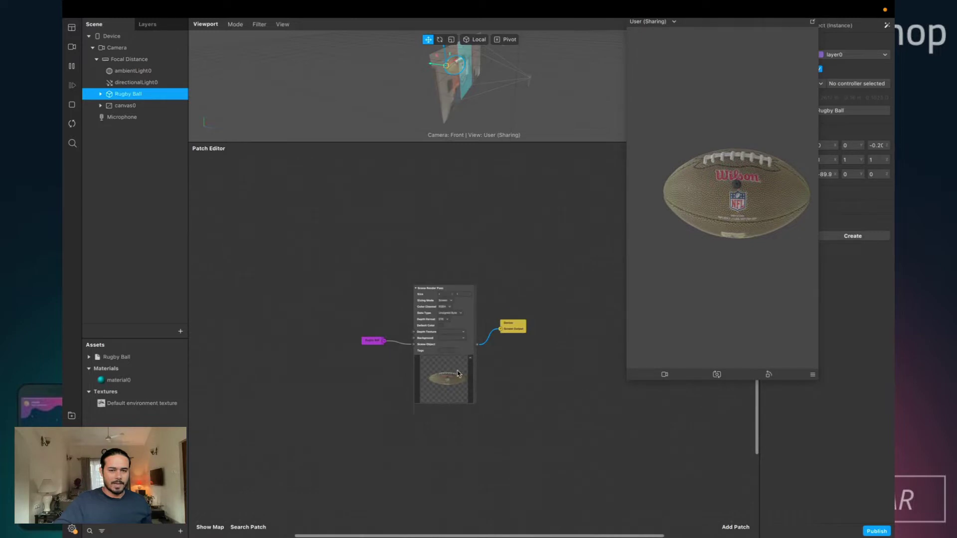
scroll(418, 364, up, 5)
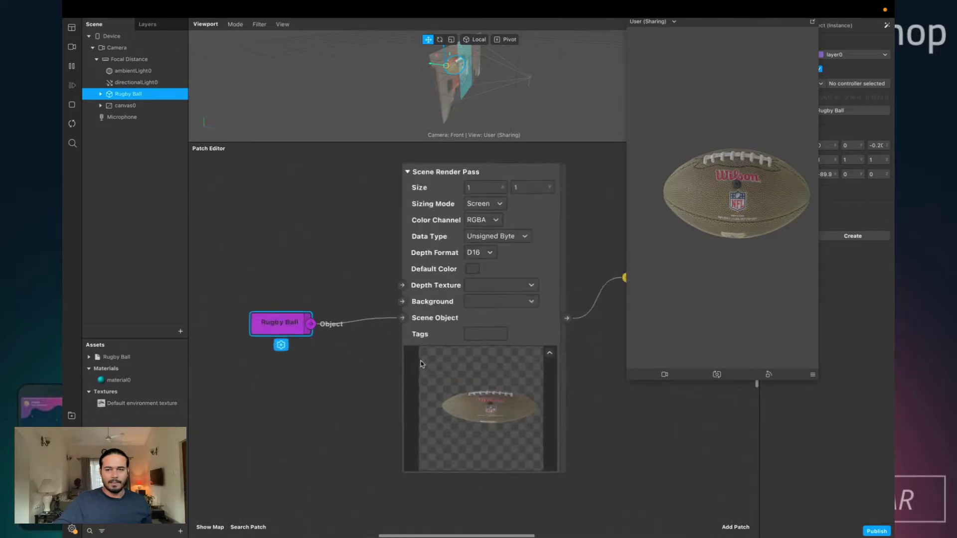
scroll(420, 356, left, 5)
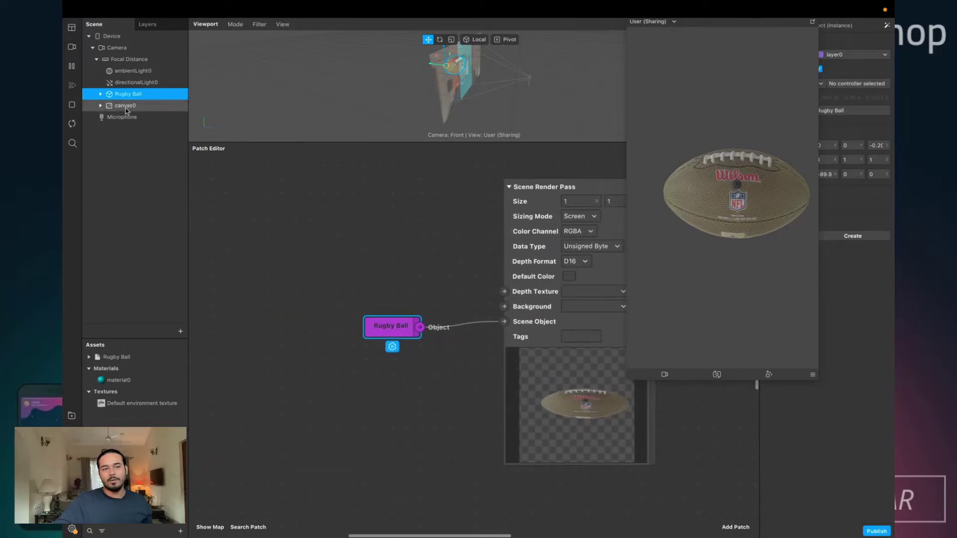
- Add the canvas from the scene hierarchy to the Patch Editor as an object patch
drag(125, 106, 240, 241)
scroll(338, 271, left, 5)
scroll(339, 271, left, 2)
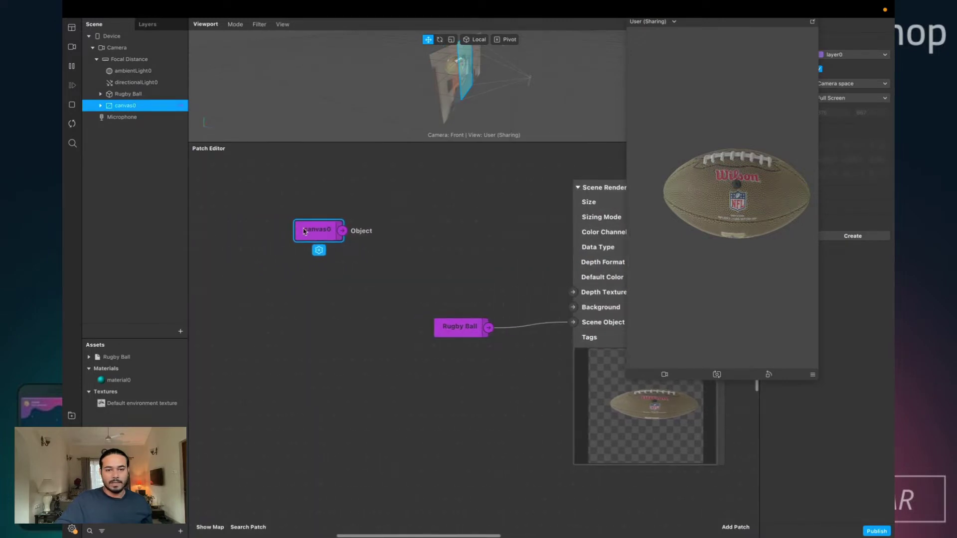
- Add a second Scene Render Pass patch and connect the canvas's output to its Scene Object input
mouse_move(305, 231)
mouse_down()
mouse_move(235, 272)
mouse_move(307, 224)
mouse_up()
text(scene)
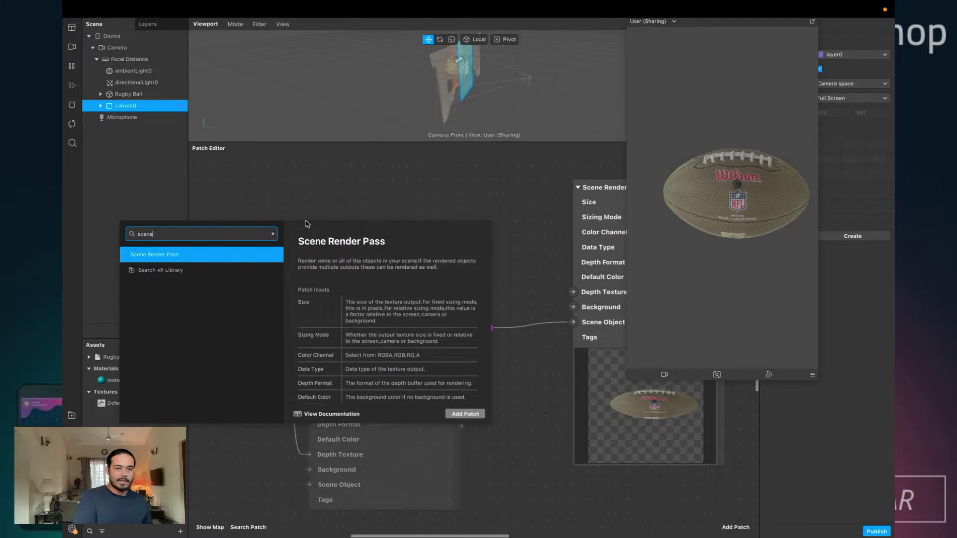
key(Return)
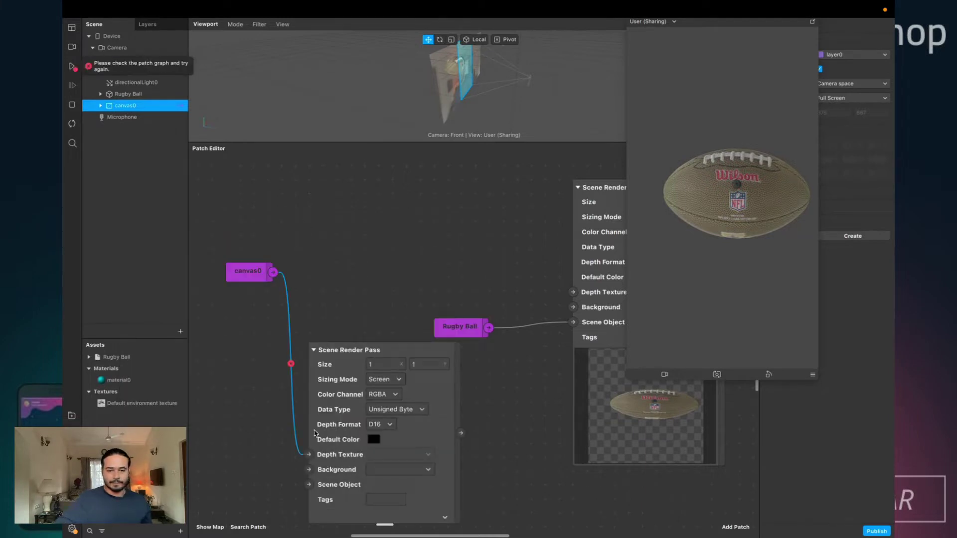
drag(308, 455, 313, 304)
- Expand the preview of the canvas's Scene Render Pass and move both canvas patches clear of the Rugby Ball patch
click(431, 342)
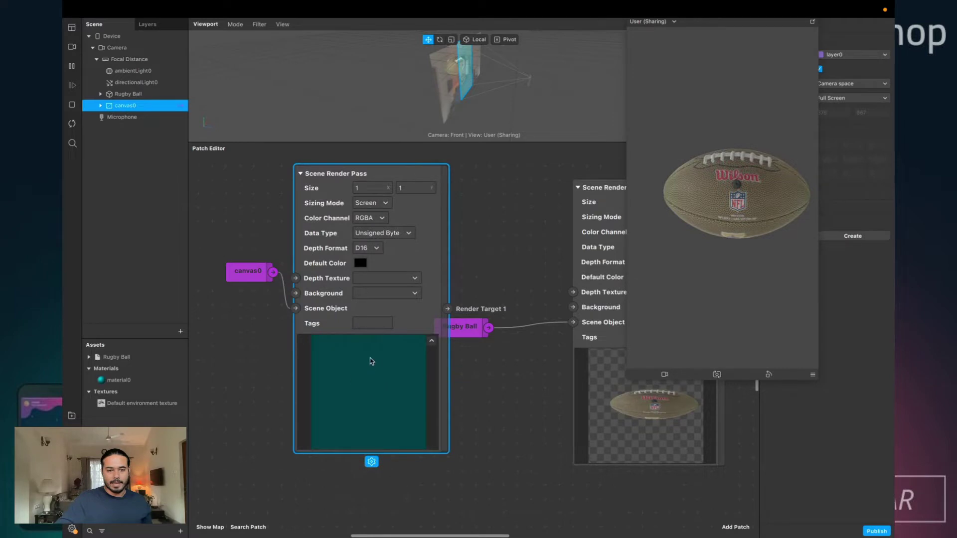
scroll(371, 362, left, 3)
drag(324, 273, 248, 273)
drag(487, 277, 406, 305)
scroll(430, 341, right, 3)
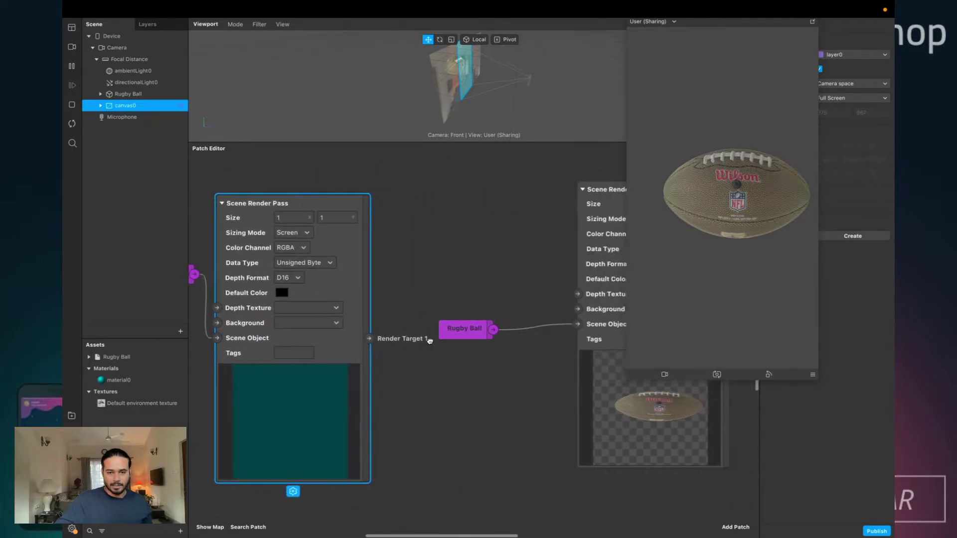
scroll(416, 338, down, 2)
scroll(408, 337, right, 2)
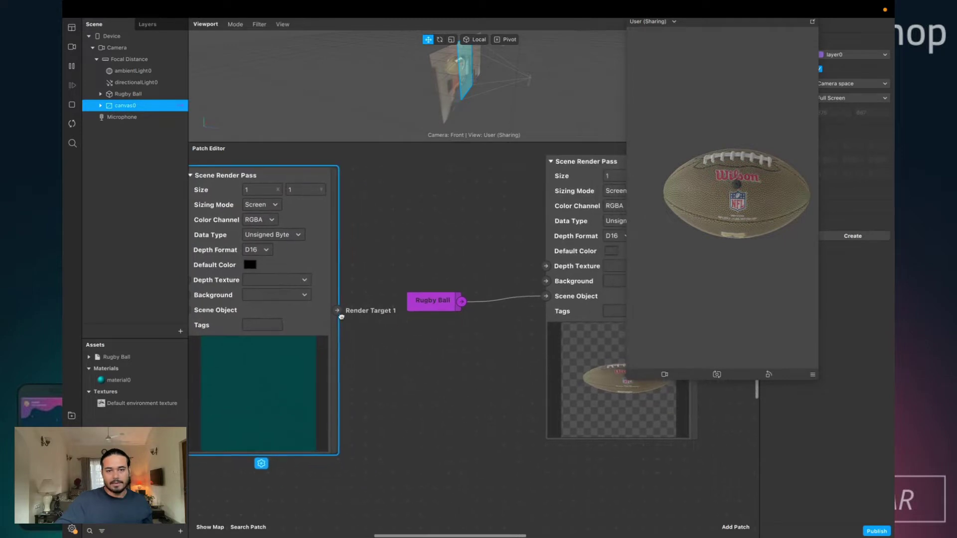
- Set the default color of the canvas's Scene Render Pass to fully transparent, with 0% opacity
scroll(448, 309, right, 2)
drag(535, 286, 516, 271)
scroll(428, 262, left, 6)
click(428, 262)
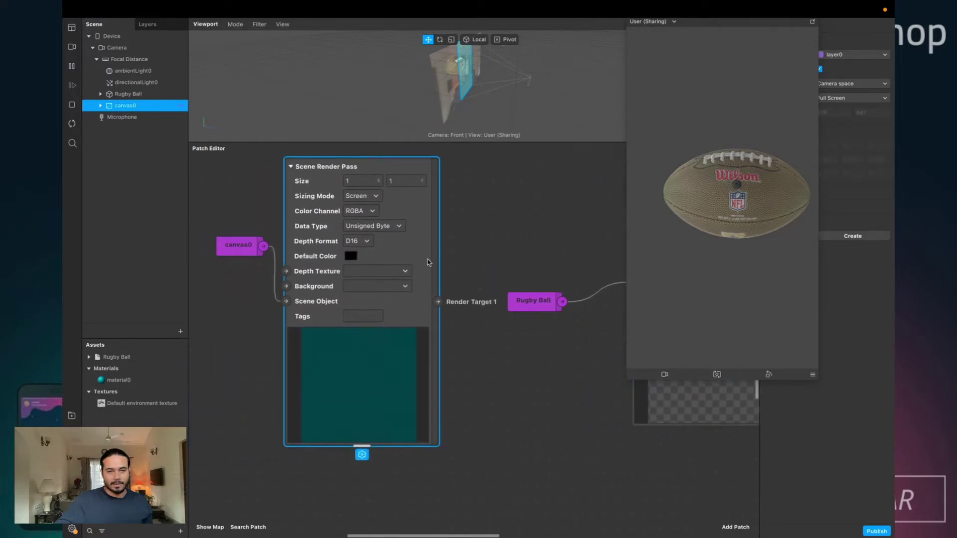
scroll(478, 272, right, 3)
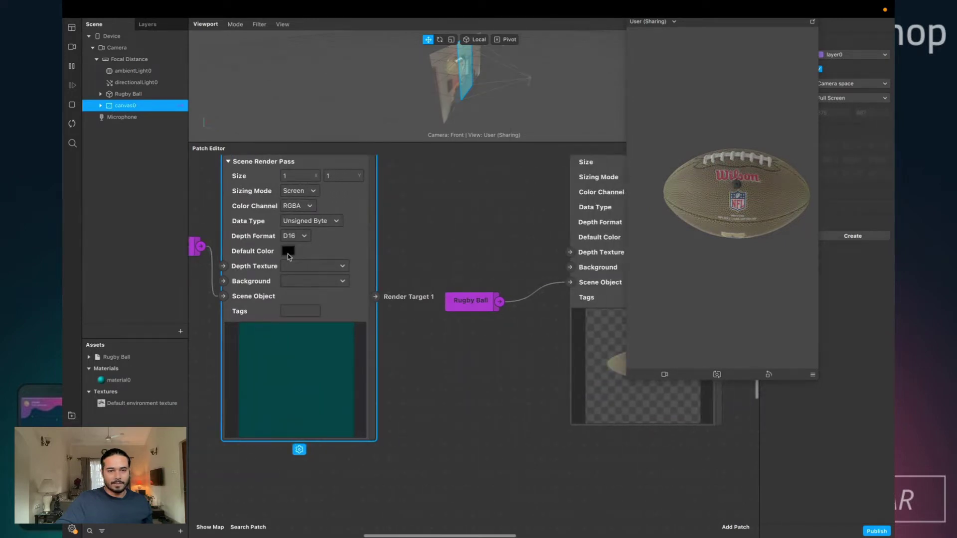
click(289, 252)
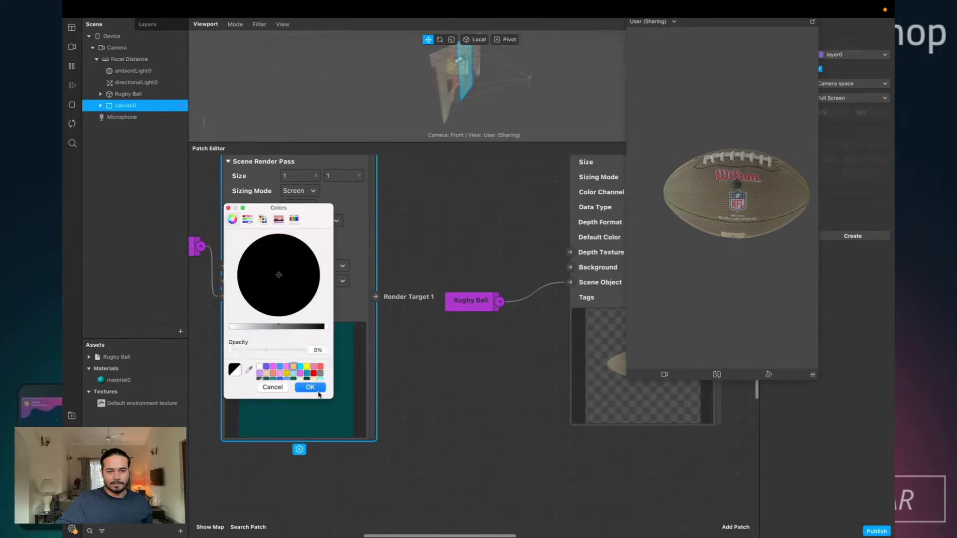
click(314, 390)
click(417, 357)
- Move the Device patch above the render passes and connect the canvas's Scene Render Pass output to its Screen Output
scroll(399, 344, right, 1)
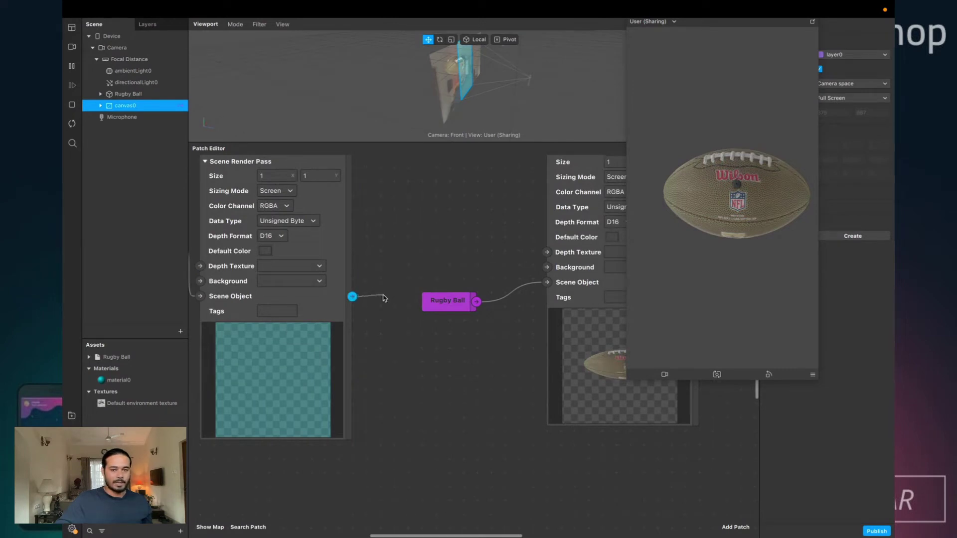
drag(383, 298, 442, 363)
scroll(442, 364, right, 5)
scroll(442, 364, down, 4)
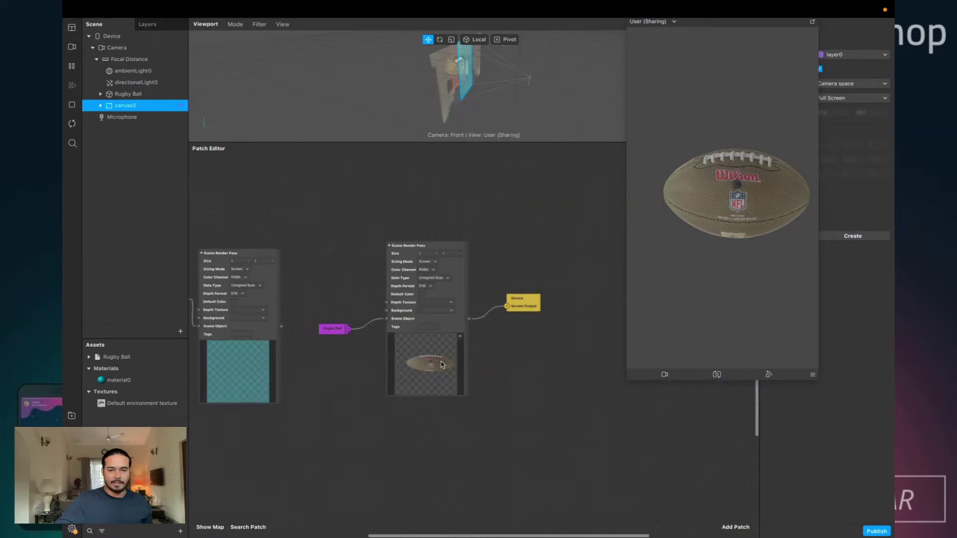
drag(530, 307, 542, 194)
scroll(343, 288, up, 5)
scroll(341, 294, down, 3)
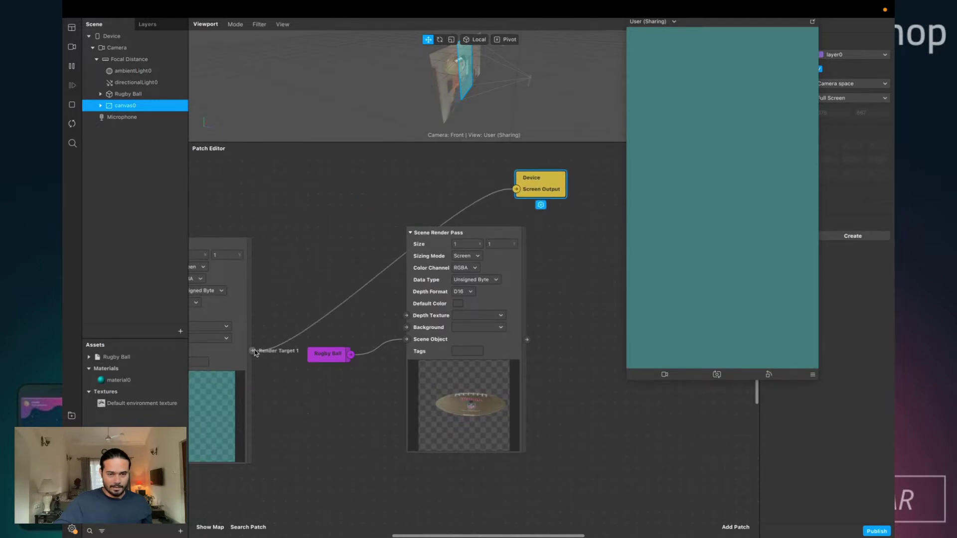
- Connect the canvas's Scene Render Pass output to the Background input of the Rugby Ball's Scene Render Pass
drag(252, 351, 407, 328)
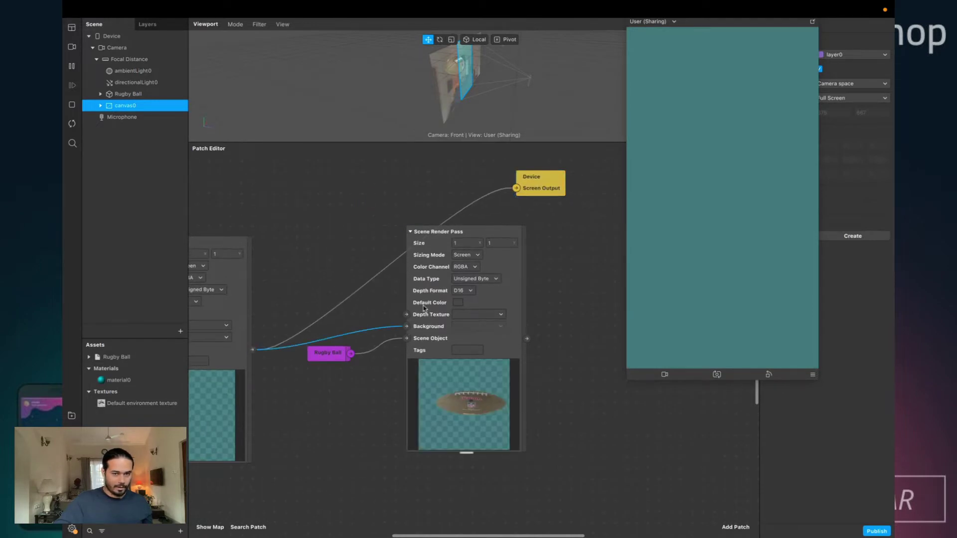
drag(463, 409, 464, 396)
scroll(383, 381, left, 3)
scroll(383, 380, down, 2)
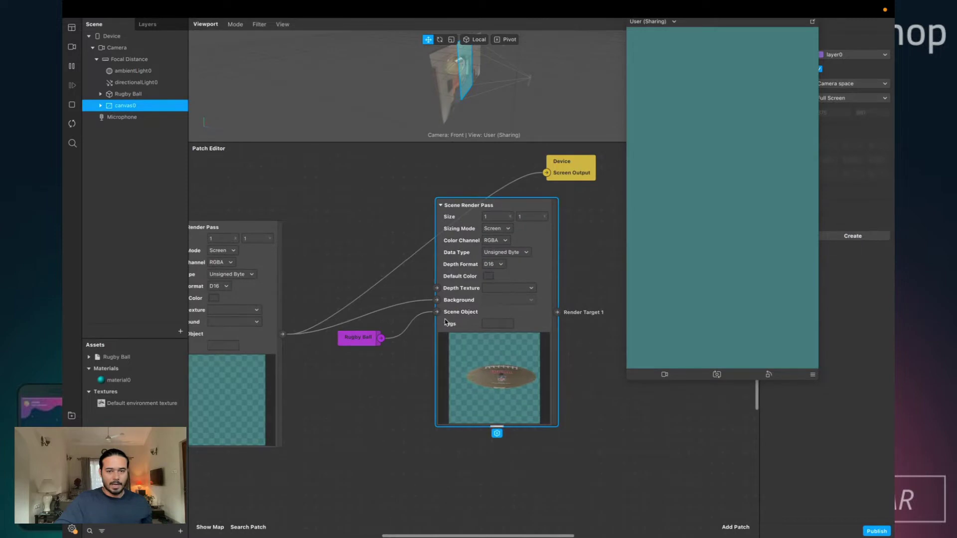
mouse_move(441, 303)
mouse_down()
mouse_move(404, 308)
mouse_move(437, 300)
mouse_up()
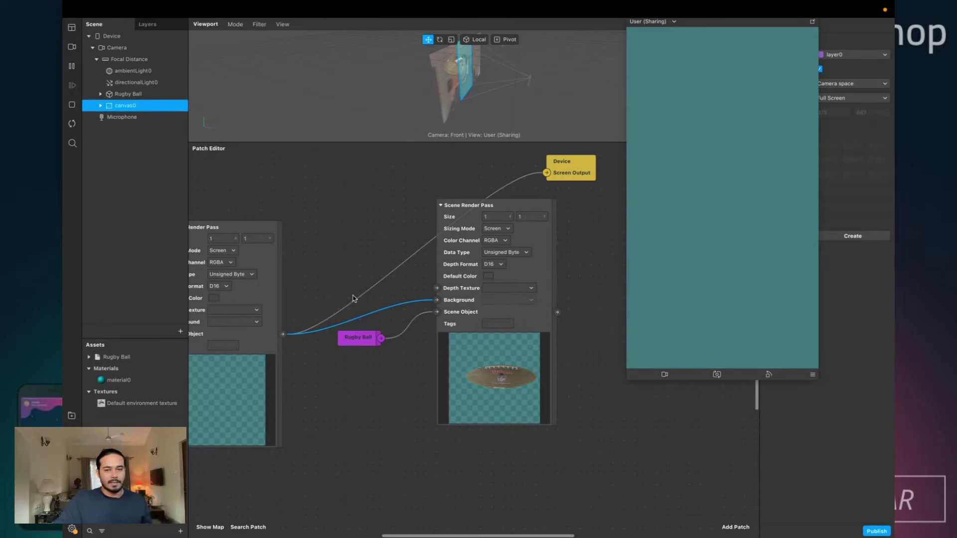
- Connect the Rugby Ball's Scene Render Pass output to the Device's Screen Output and place the Device patch beside that render pass
scroll(355, 298, left, 3)
click(318, 289)
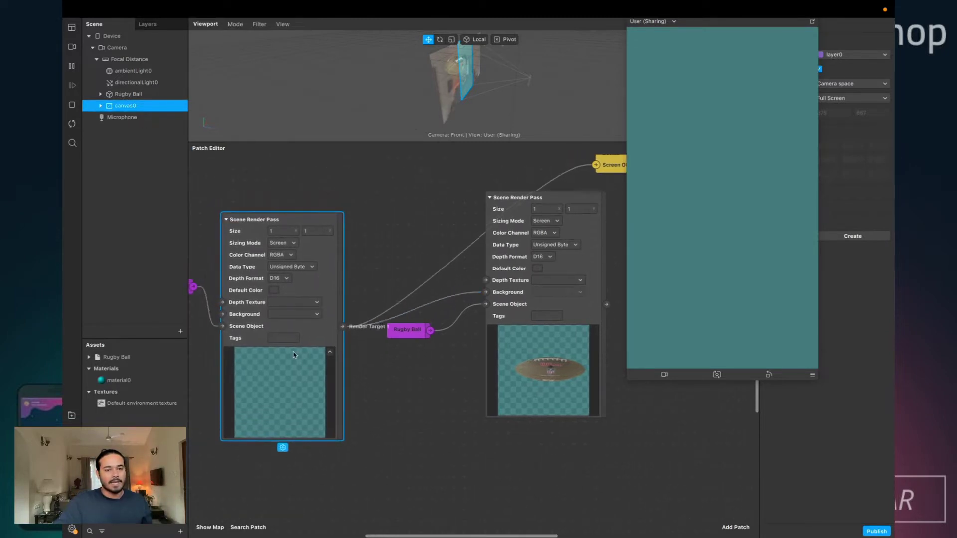
scroll(535, 346, right, 3)
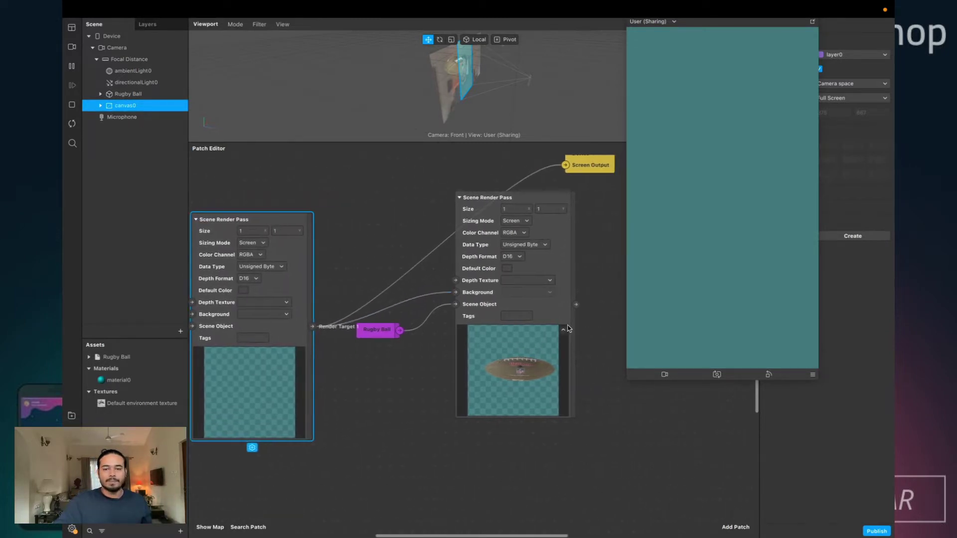
drag(577, 305, 619, 300)
scroll(619, 301, right, 3)
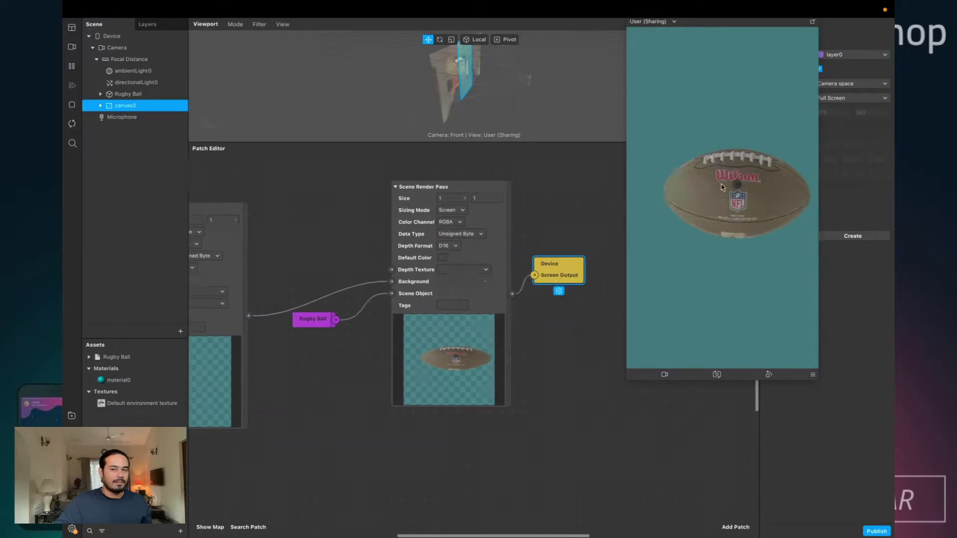
- Move the Rugby Ball closer to the camera in the viewport
double_click(136, 95)
drag(437, 67, 452, 114)
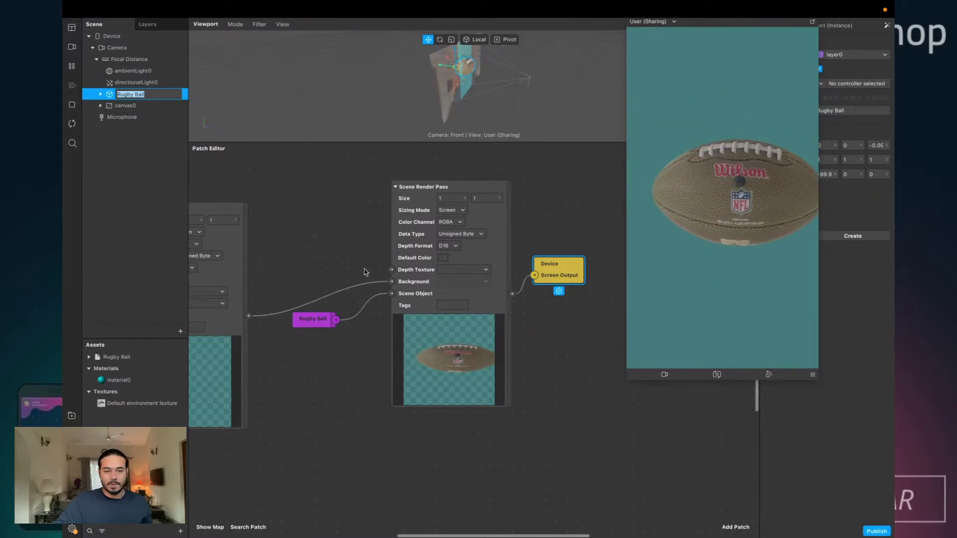
- Extract a texture from the Camera, with the floating preview moved clear of the Camera's properties
scroll(365, 271, left, 5)
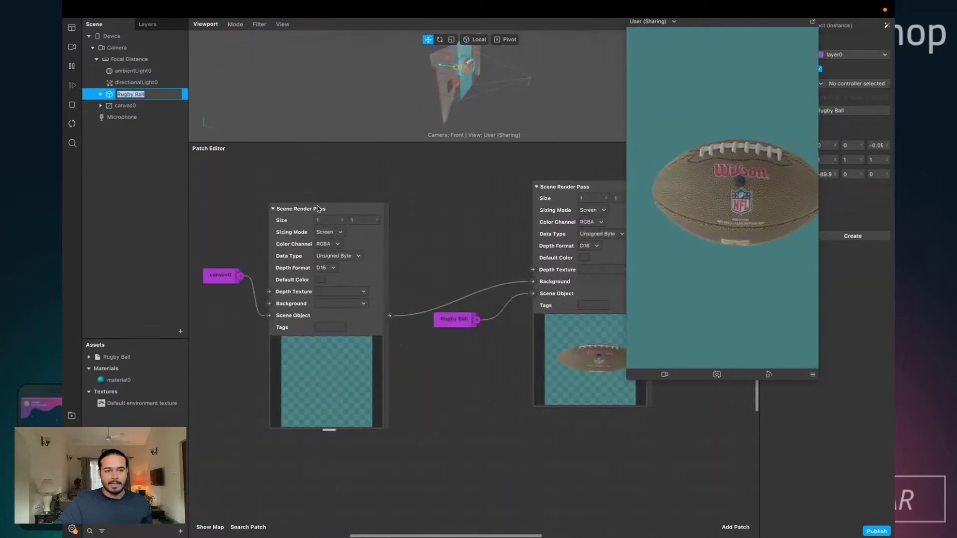
scroll(317, 208, left, 3)
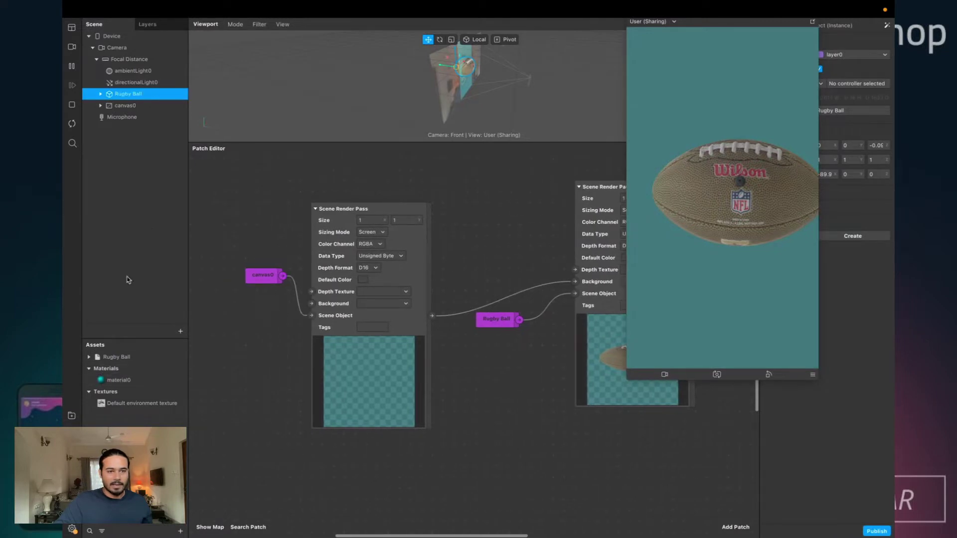
click(117, 48)
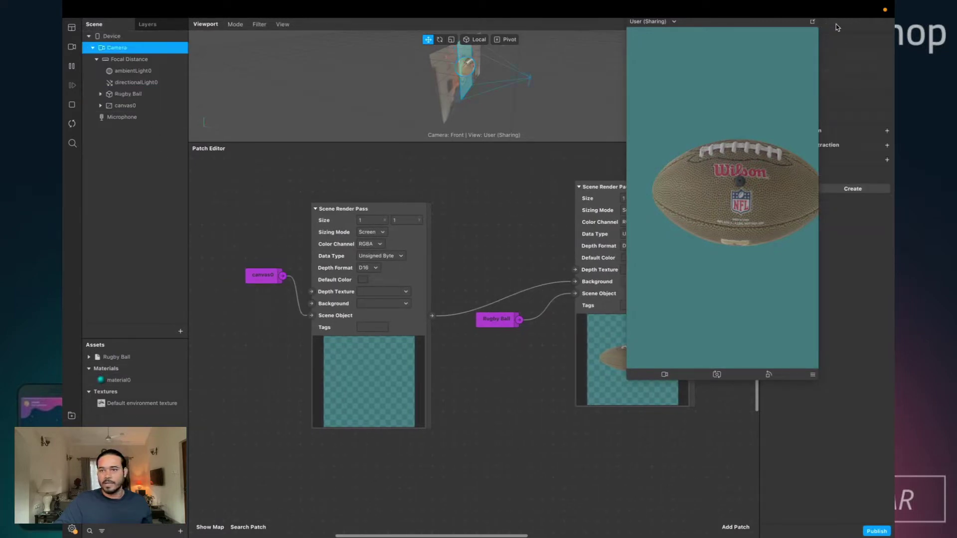
drag(783, 25, 714, 27)
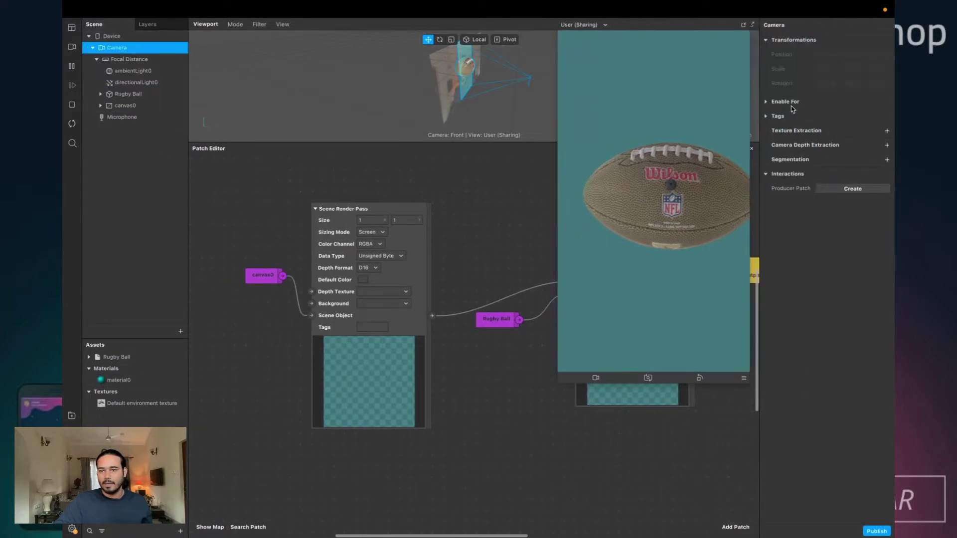
click(887, 131)
- Add the camera texture to the Patch Editor and connect its first output to the Background input of the canvas's Scene Render Pass
drag(127, 415, 272, 348)
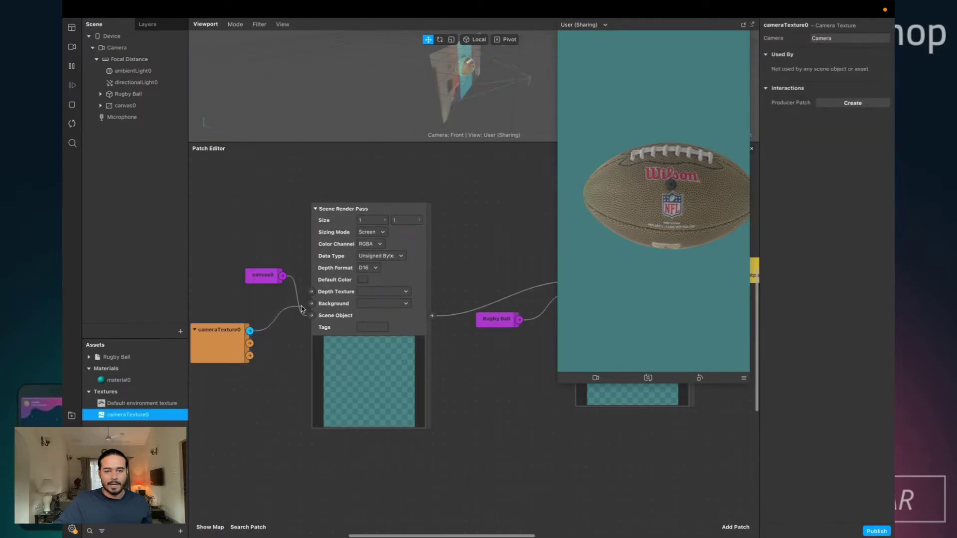
drag(308, 306, 311, 304)
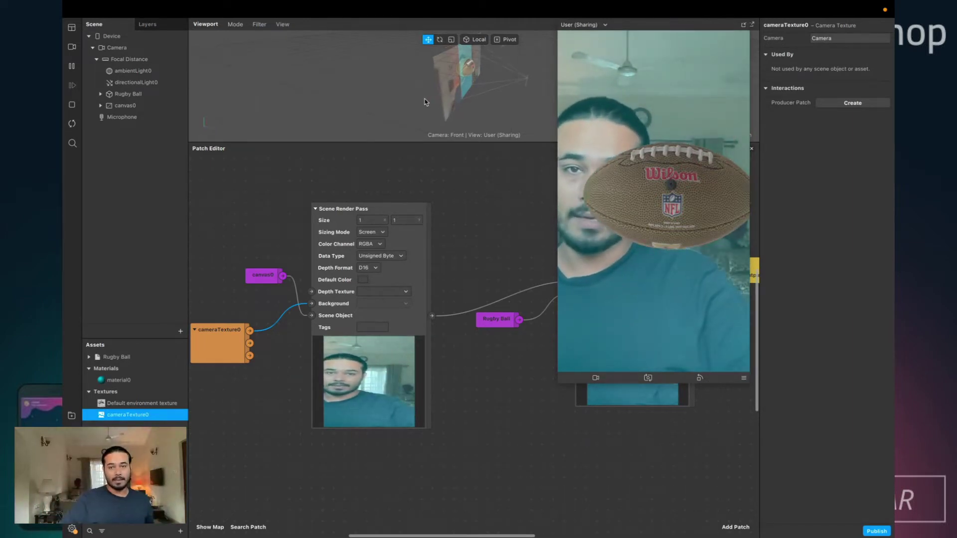
- Scale the Rugby Ball to 0.5 on the X, Y and Z axes
mouse_move(425, 99)
alt+mouse_down()
mouse_move(492, 105)
mouse_move(443, 96)
mouse_move(472, 85)
mouse_move(439, 105)
alt+mouse_up()
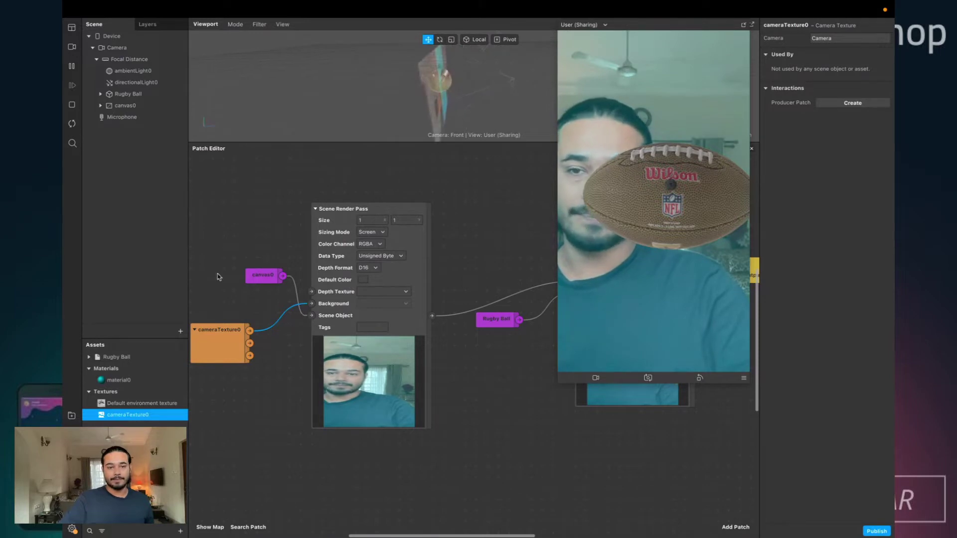
double_click(128, 95)
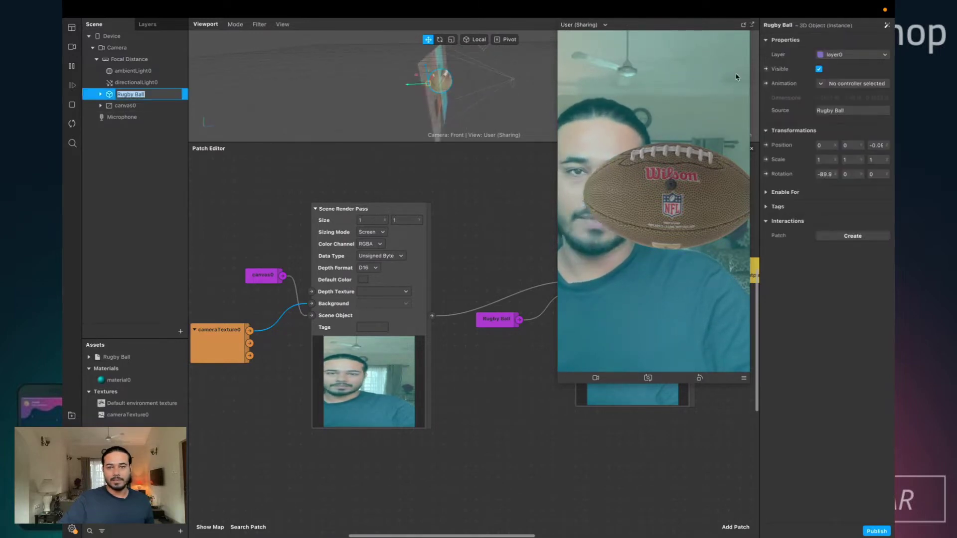
click(830, 160)
text(.5)
key(Tab)
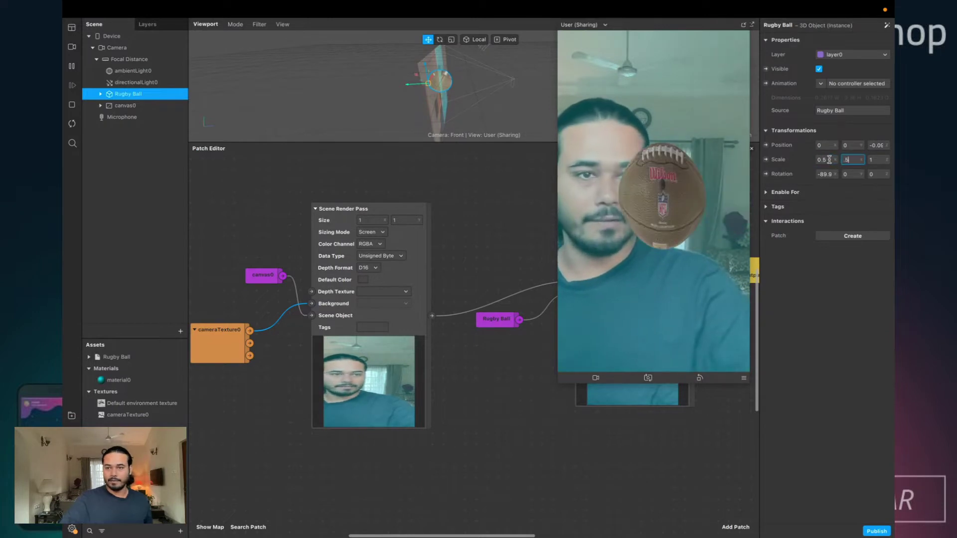
text(.5)
key(Tab)
text(.5)
key(Return)
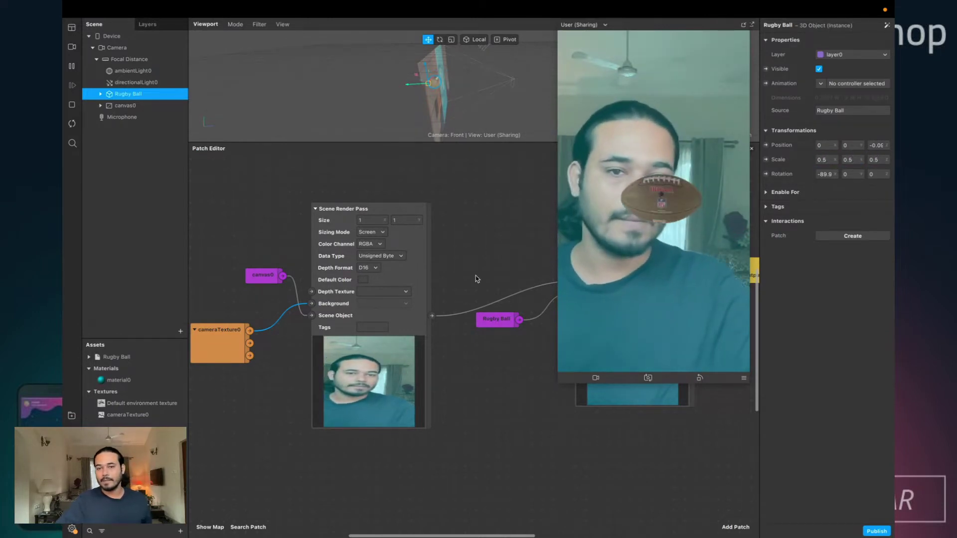
- Change material0's diffuse color to a light orange-red and set its opacity to 38%
click(119, 379)
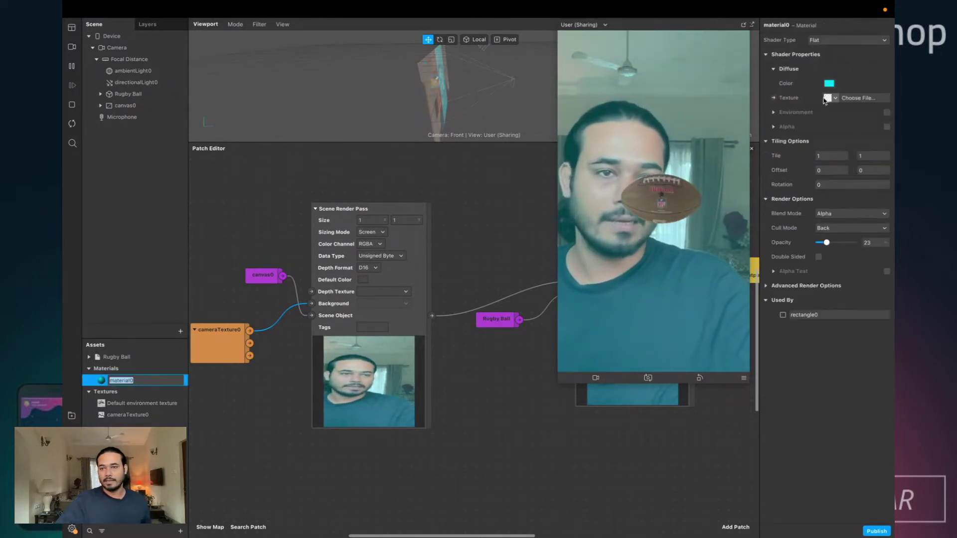
click(829, 83)
key(Return)
click(275, 295)
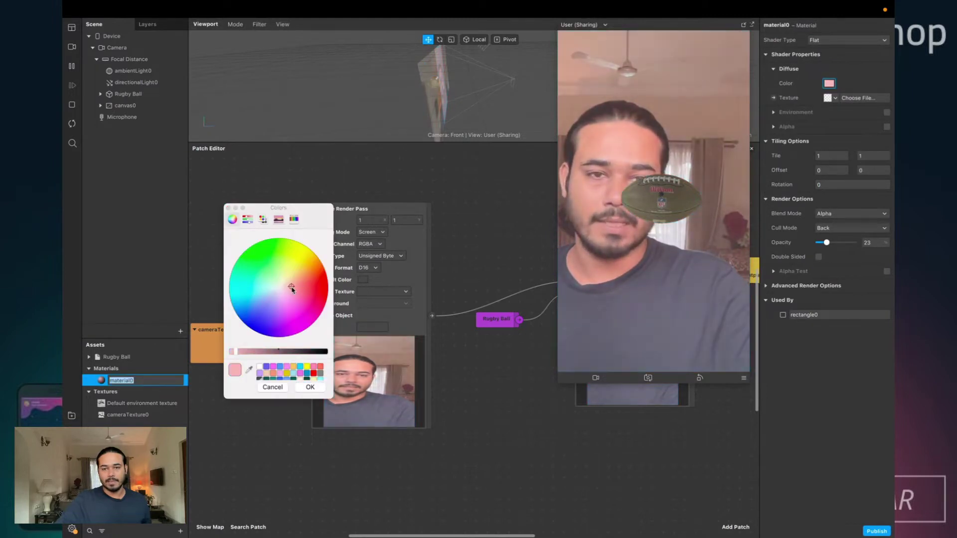
click(286, 263)
click(327, 288)
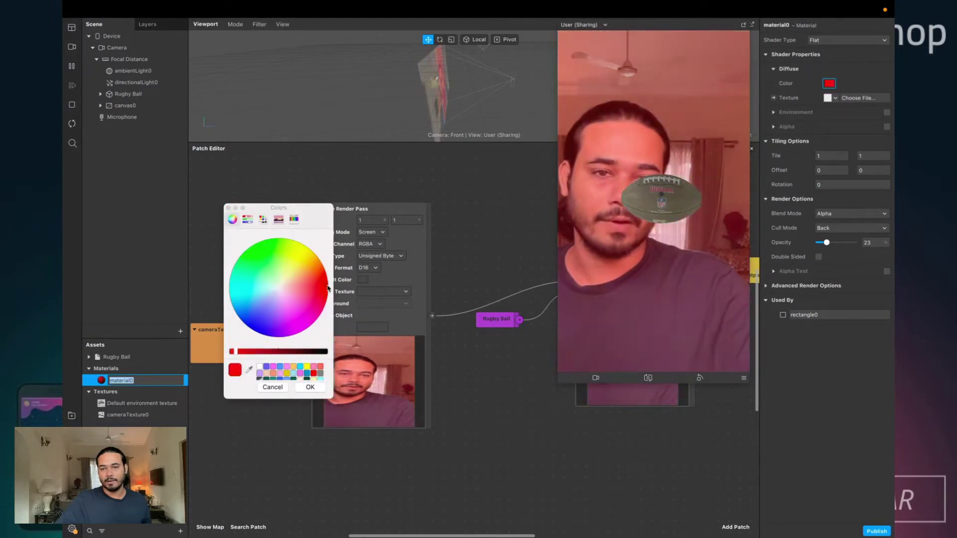
mouse_move(340, 347)
mouse_down()
mouse_move(244, 324)
mouse_move(216, 303)
mouse_move(295, 293)
mouse_move(302, 317)
mouse_move(306, 282)
mouse_up()
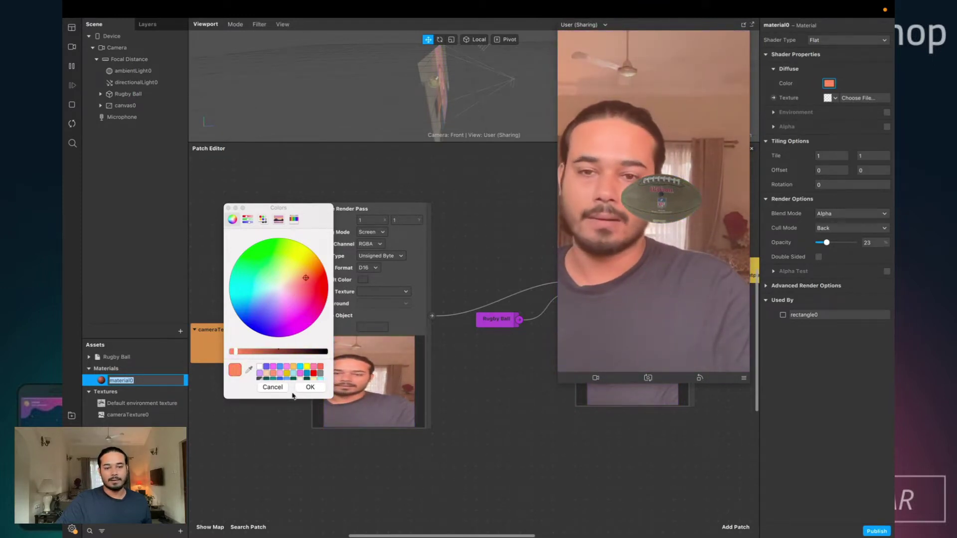
click(309, 388)
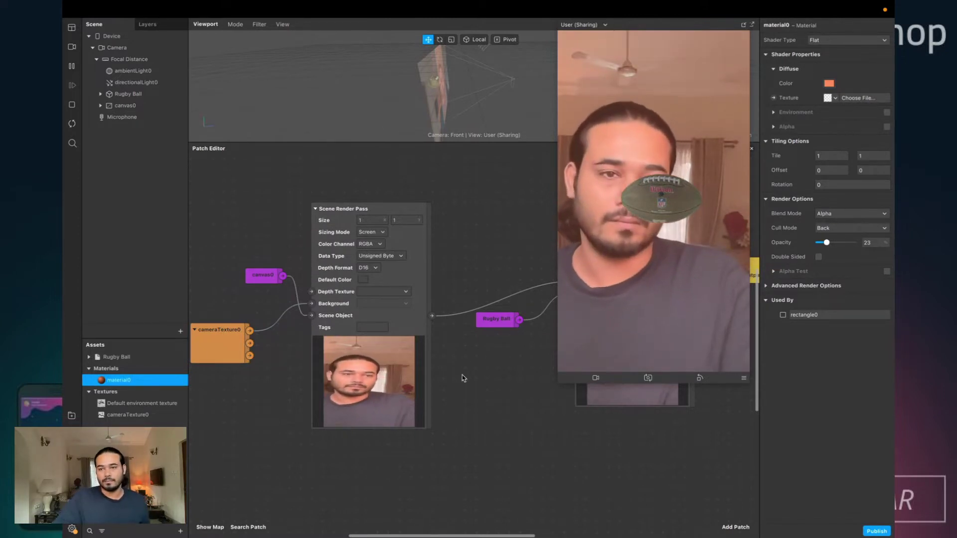
drag(832, 247, 833, 250)
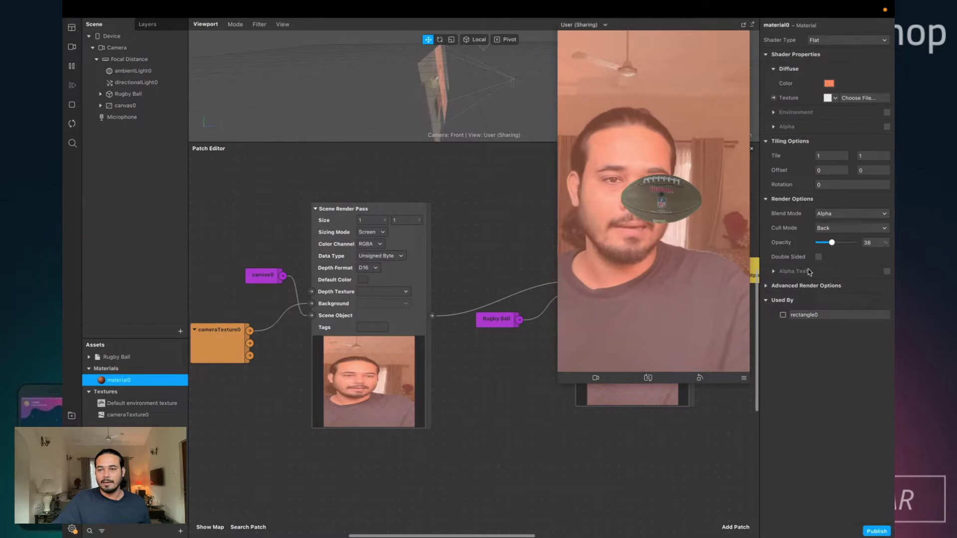
- Add a Blend patch and place it in the empty space above the canvas's Scene Render Pass
scroll(318, 270, up, 5)
scroll(318, 270, left, 2)
scroll(318, 269, up, 4)
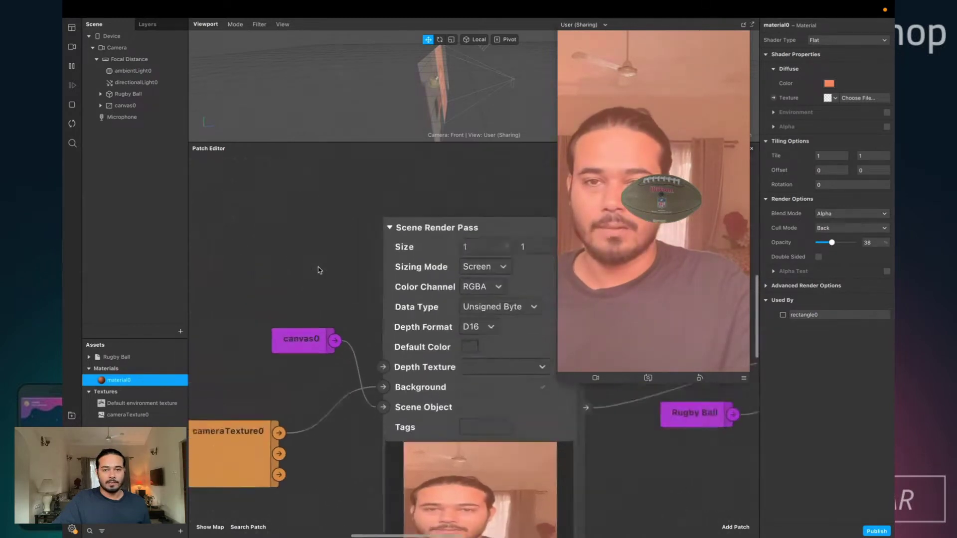
scroll(320, 270, right, 3)
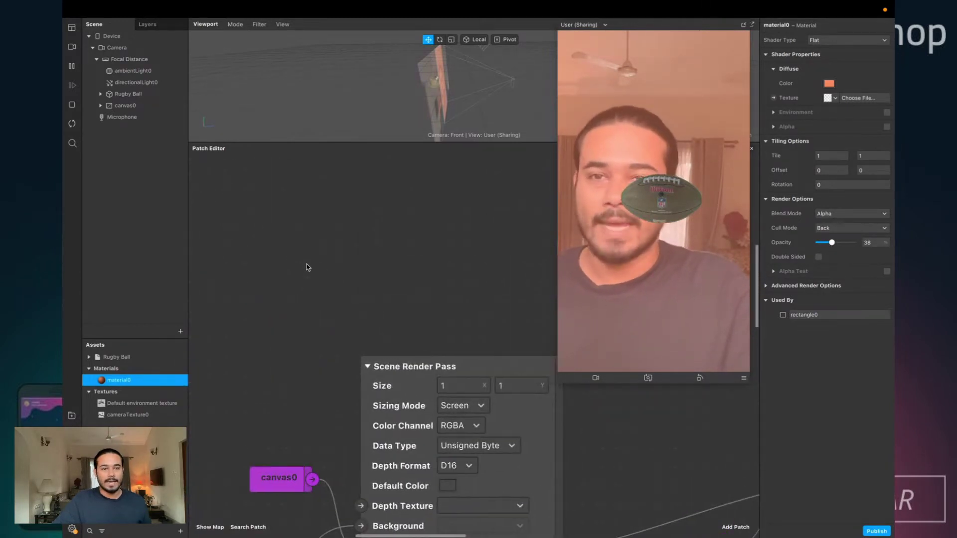
right_click(319, 255)
text(blend)
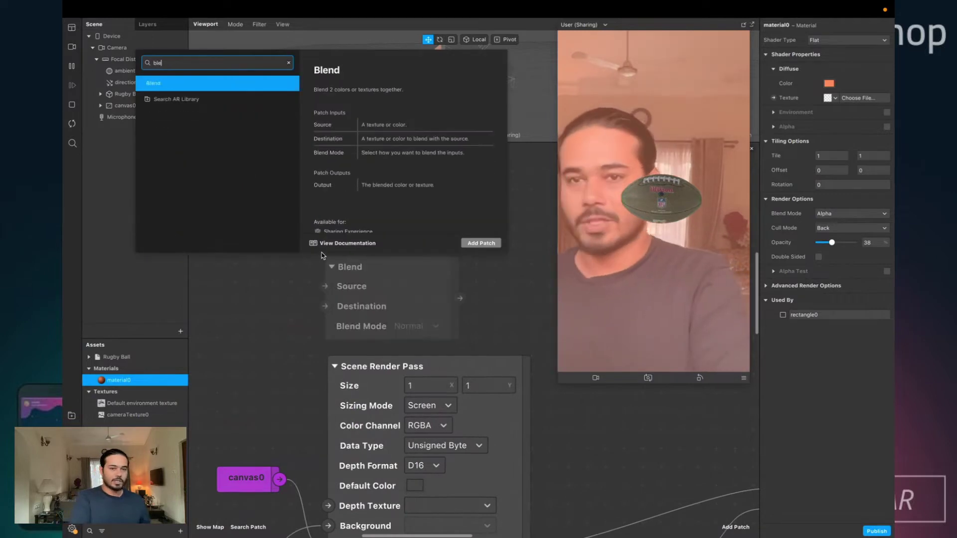
key(Return)
drag(379, 312, 382, 246)
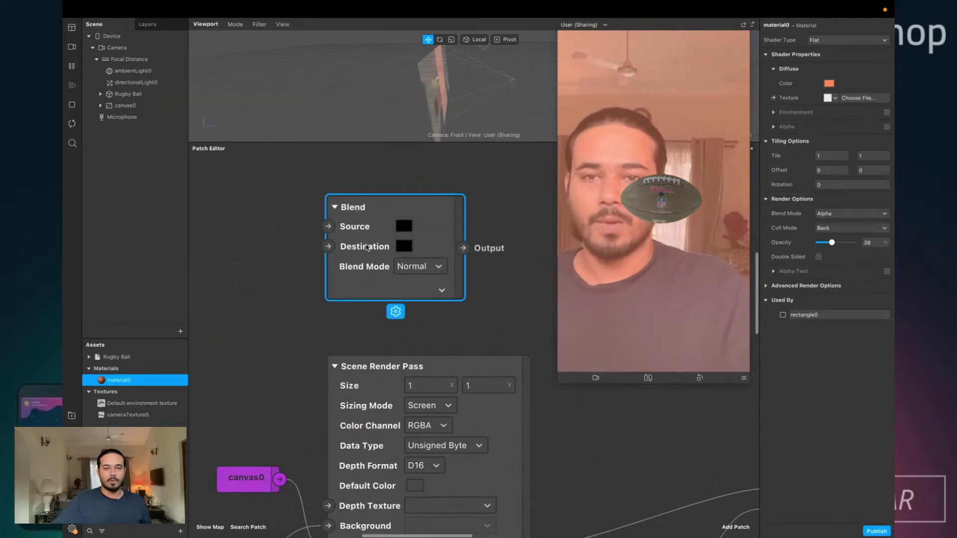
scroll(275, 246, left, 2)
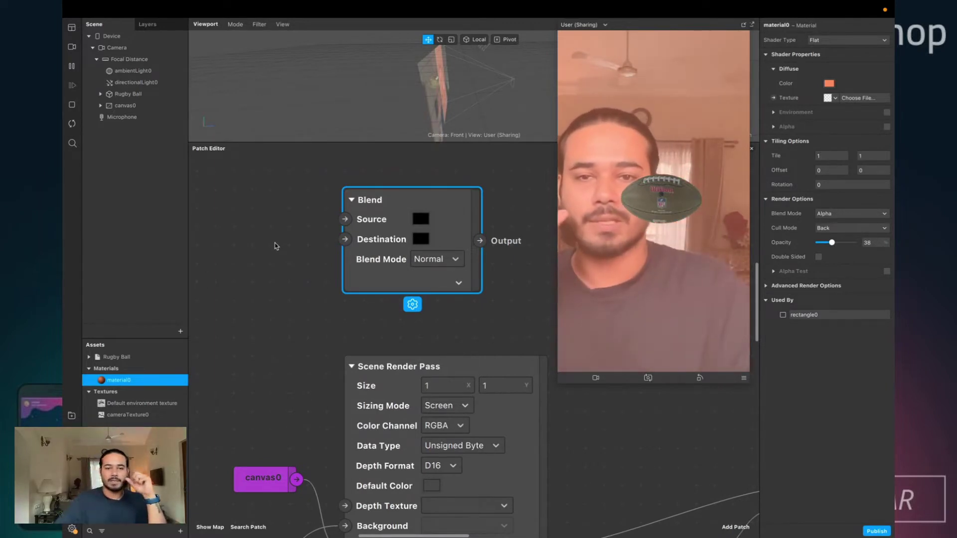
mouse_move(348, 260)
mouse_down()
mouse_move(327, 255)
mouse_move(349, 241)
mouse_up()
click(298, 205)
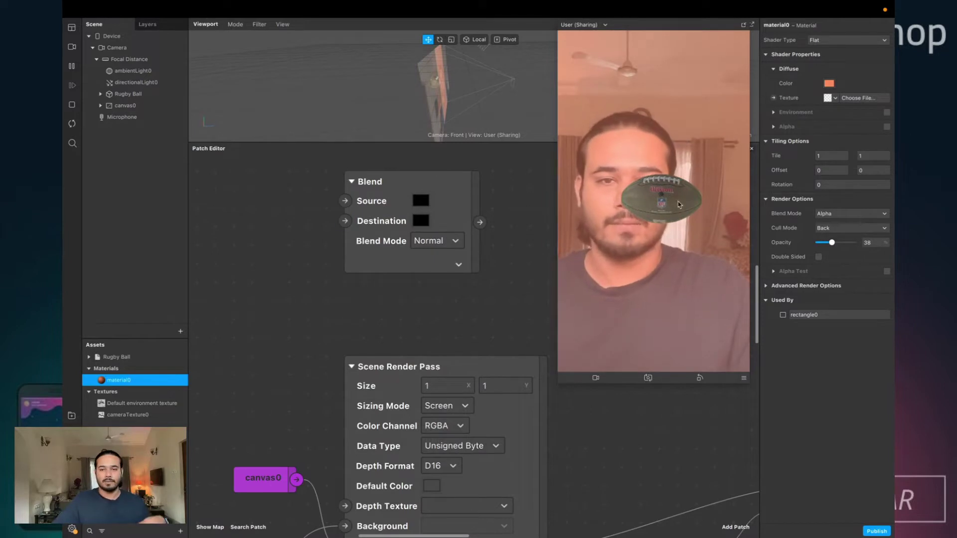
- Delete the Blend patch above the canvas's Scene Render Pass
scroll(405, 243, right, 1)
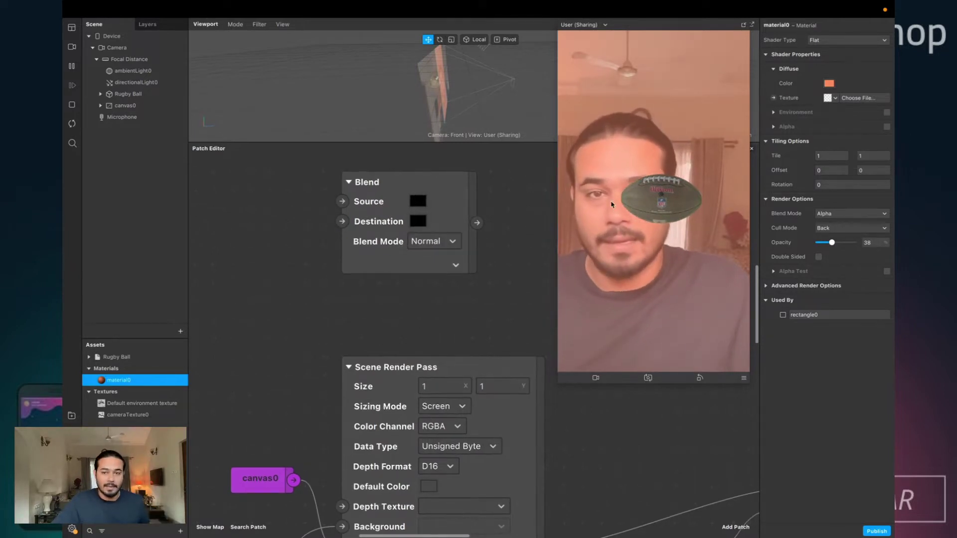
click(342, 201)
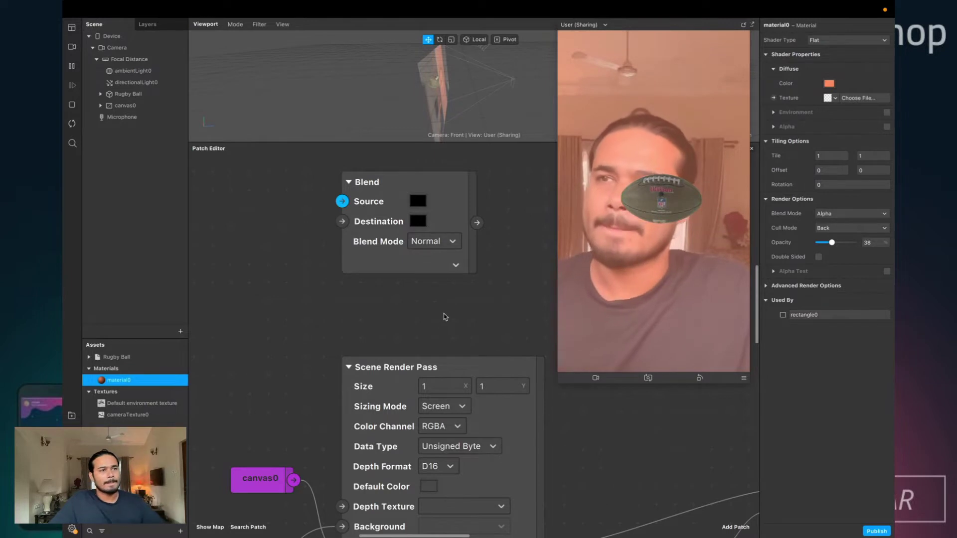
click(392, 263)
key(Delete)
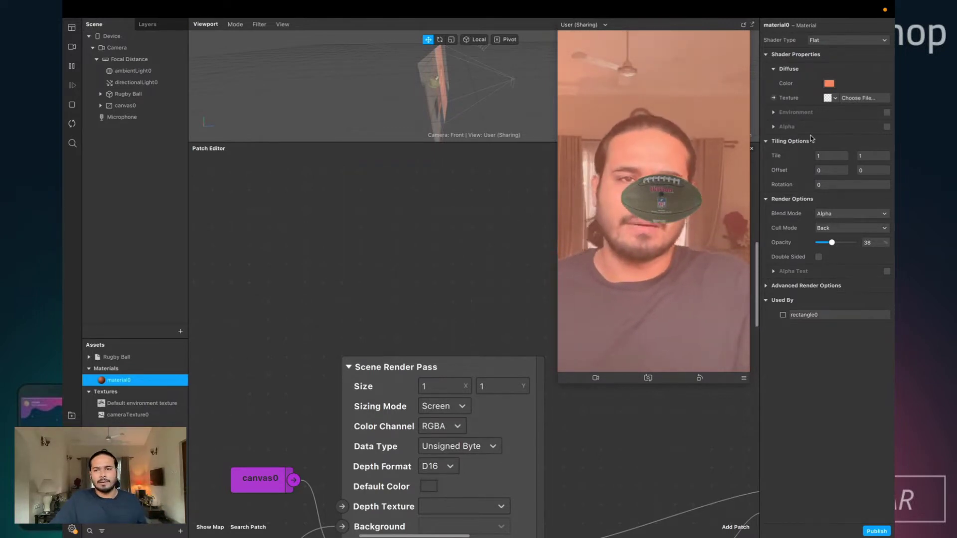
- Create a patch for material0's diffuse texture above the Scene Render Pass and set the material's diffuse color to white
click(774, 98)
drag(495, 373, 395, 249)
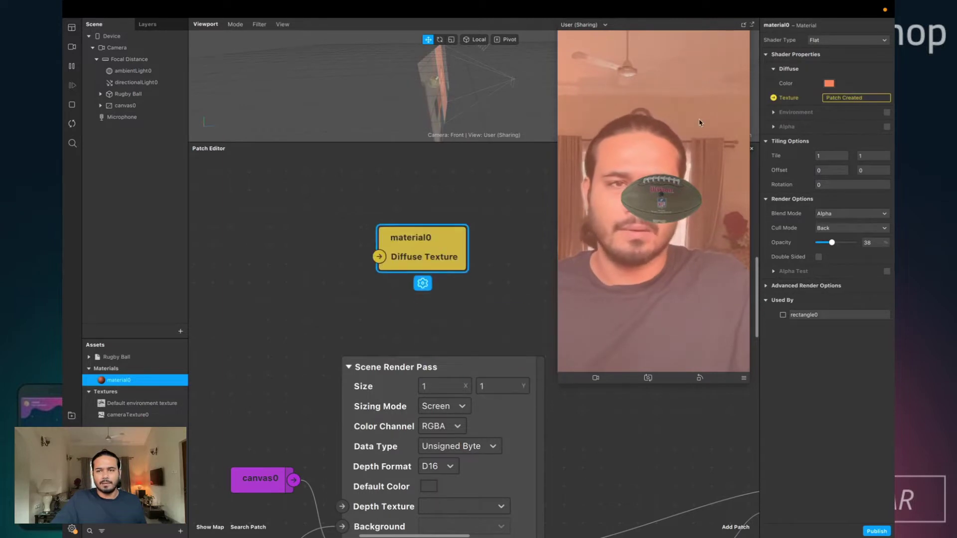
click(829, 83)
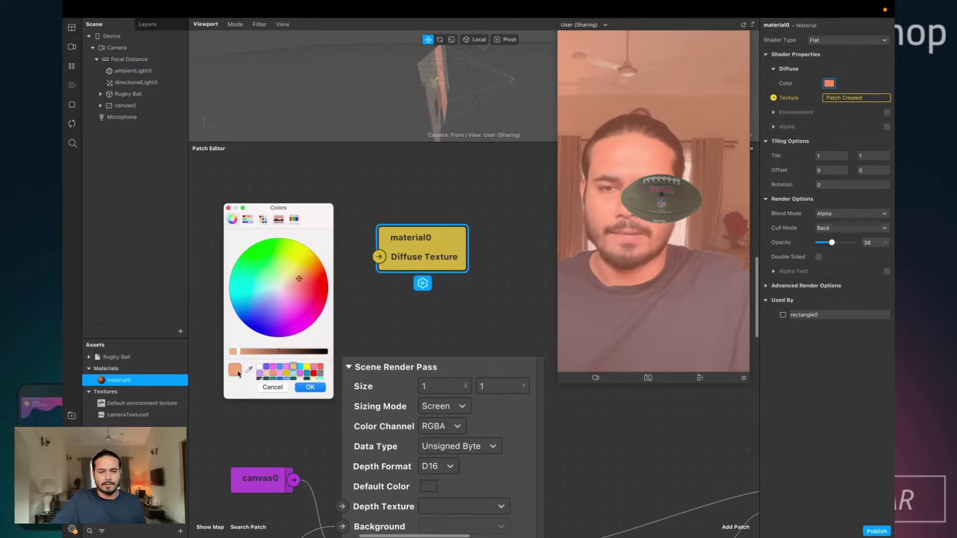
click(260, 366)
click(311, 388)
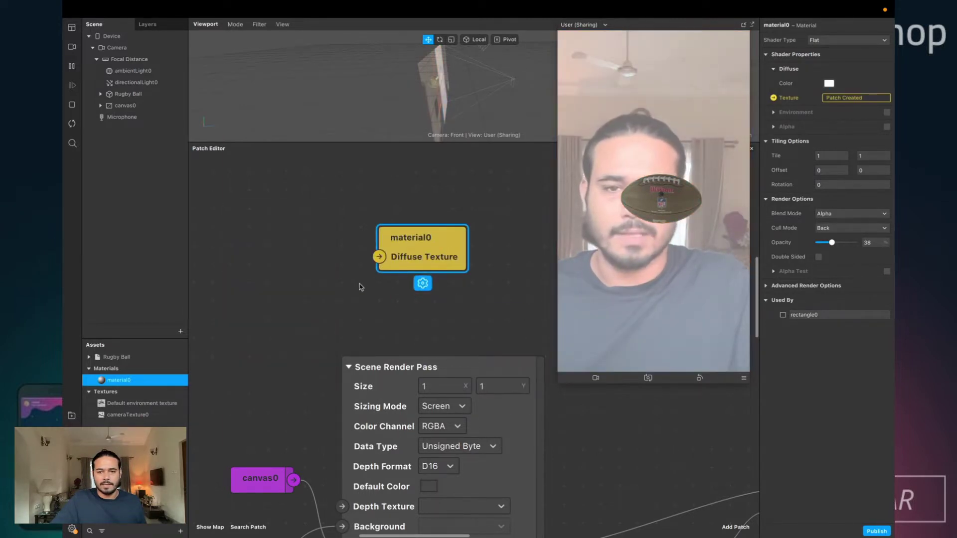
- Add a Gradient patch and place it in front of the material0 Diffuse Texture patch
scroll(339, 292, left, 3)
right_click(289, 257)
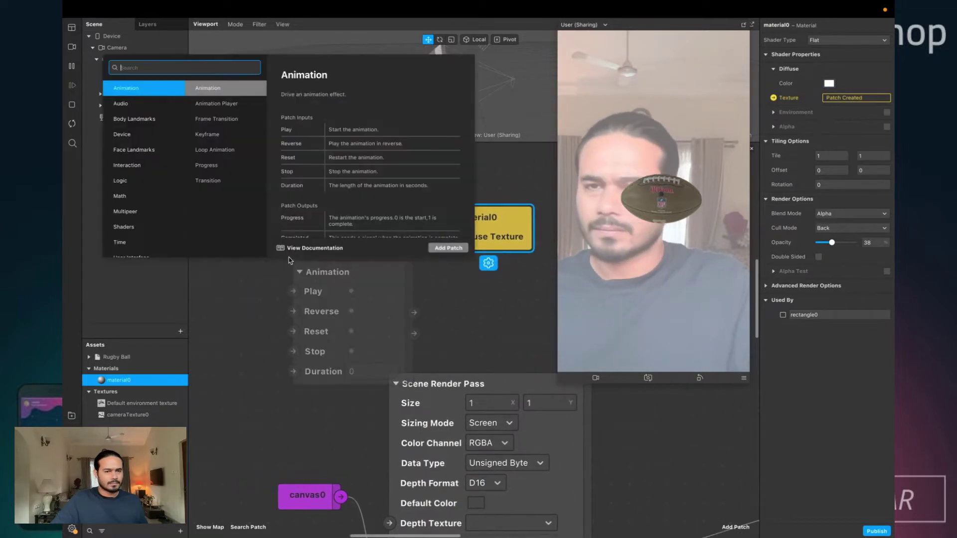
text(gra)
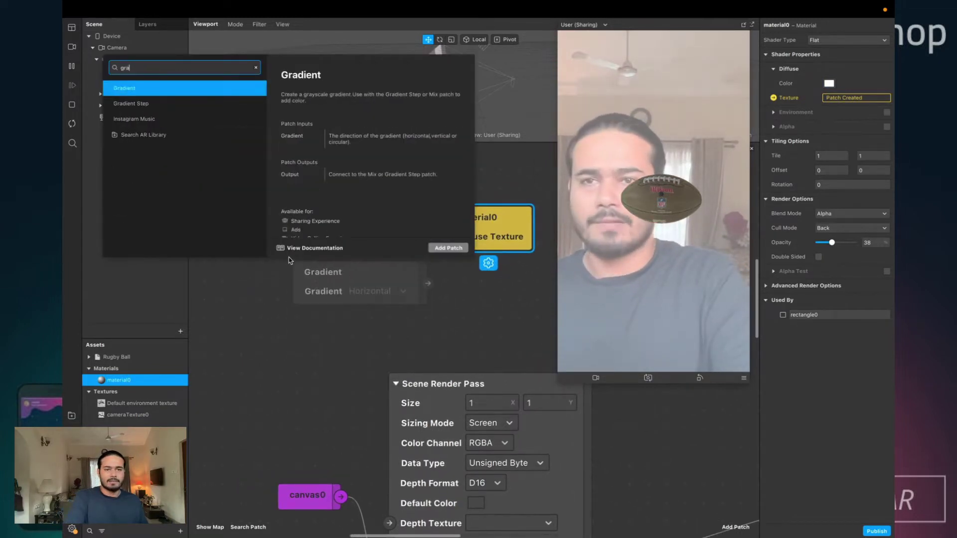
key(Return)
drag(330, 305, 247, 244)
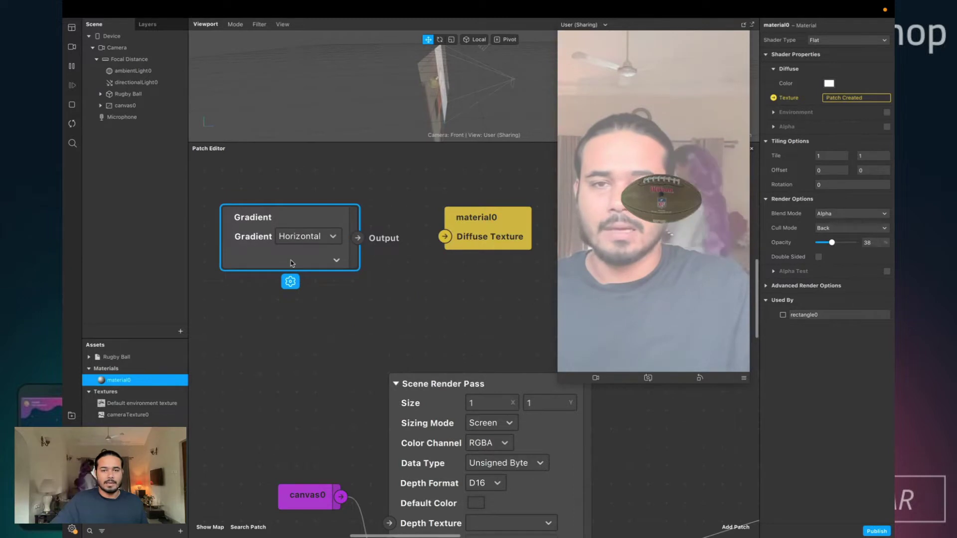
- Keep the Gradient patch set to Horizontal and connect its output to material0's Diffuse Texture input
click(332, 236)
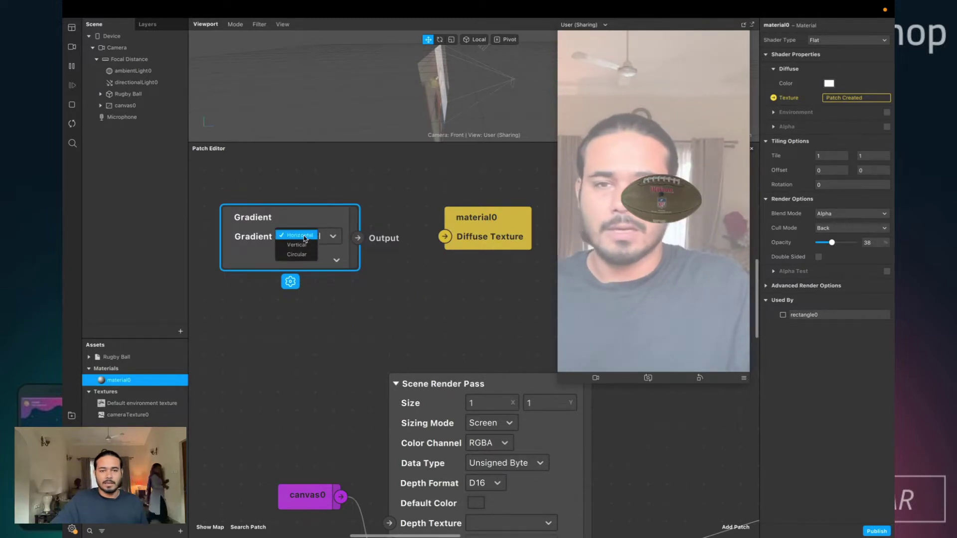
click(375, 270)
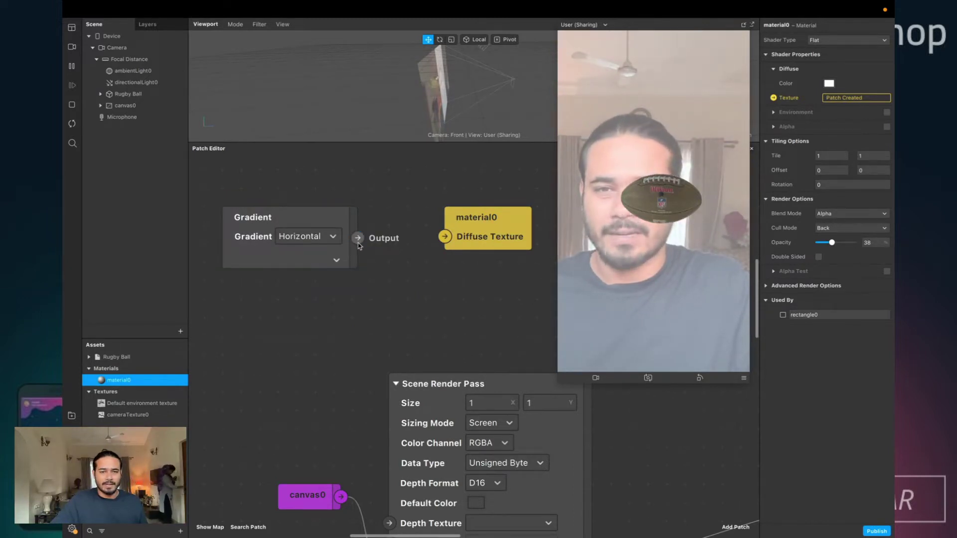
drag(358, 238, 445, 240)
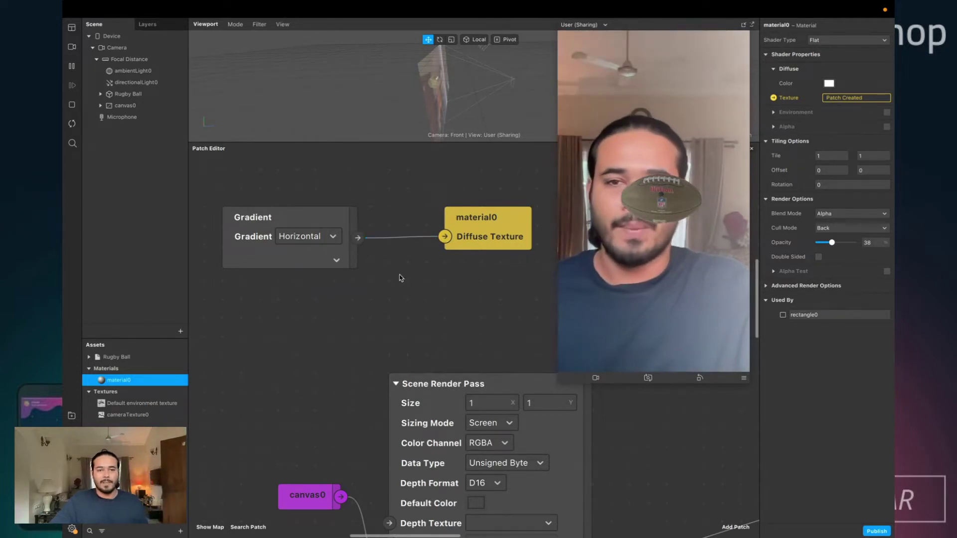
- Add a Gradient Step patch near the Gradient patch and connect the Gradient patch's output to its Gradient input
scroll(399, 274, left, 3)
drag(391, 262, 297, 244)
right_click(342, 260)
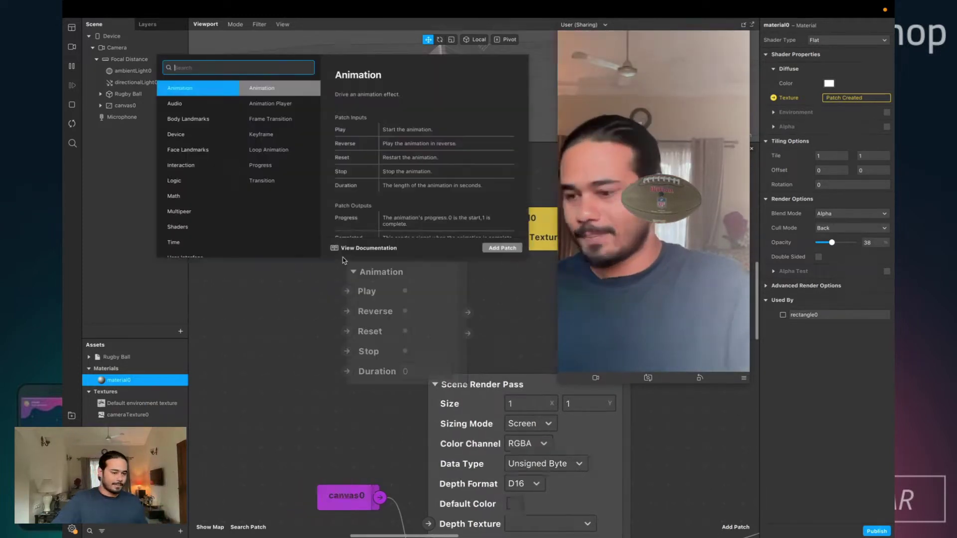
text(gra)
key(Down)
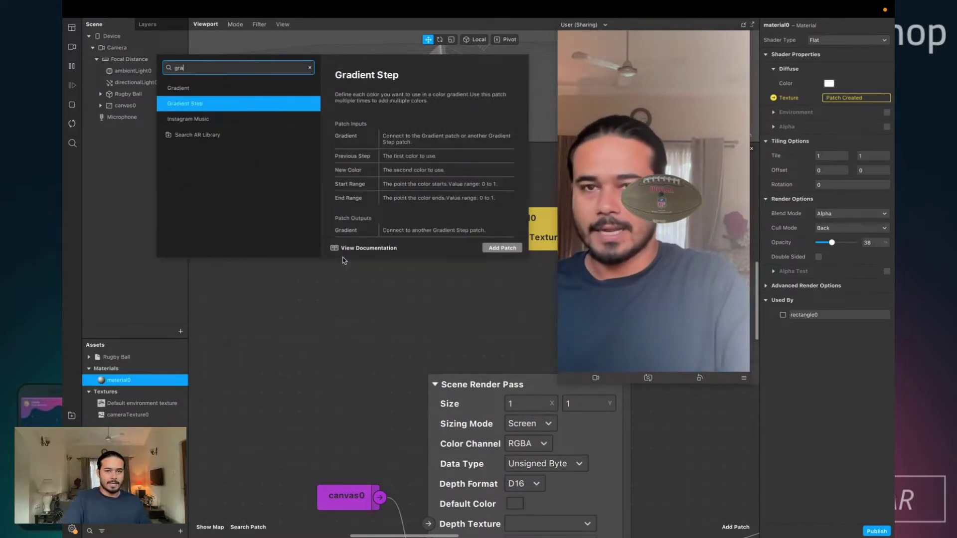
key(Escape)
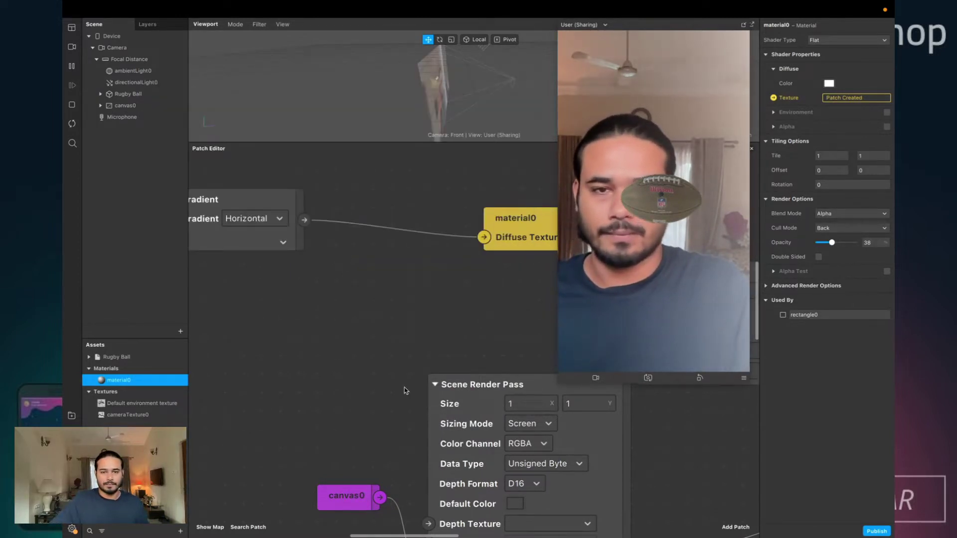
ctrl+scroll(404, 390, down, 5)
drag(502, 382, 388, 308)
ctrl+scroll(377, 242, up, 4)
ctrl+scroll(387, 308, up, 3)
drag(321, 471, 324, 220)
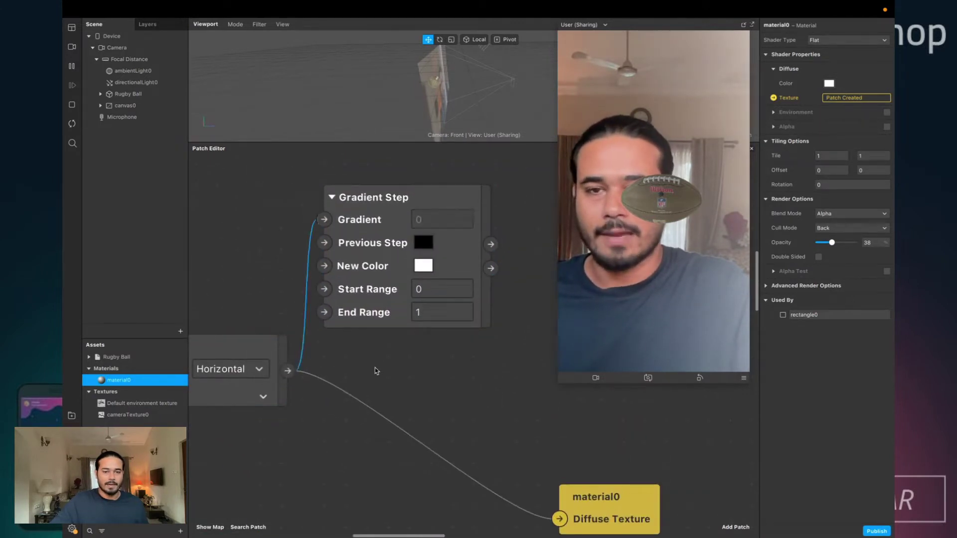
- Move the material0 patch beside the Gradient Step and connect the step's Output to its Diffuse Texture input
scroll(369, 367, left, 2)
drag(635, 493, 570, 384)
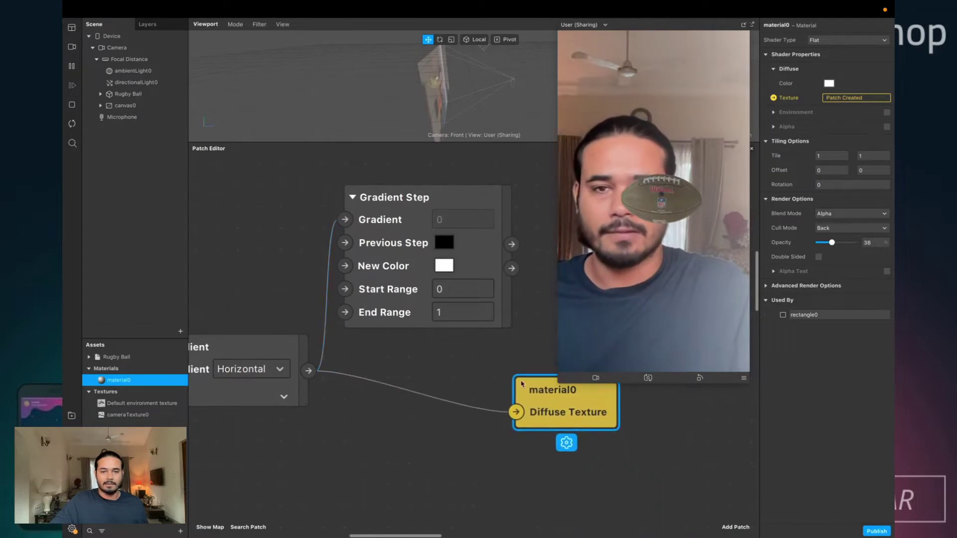
scroll(570, 384, right, 4)
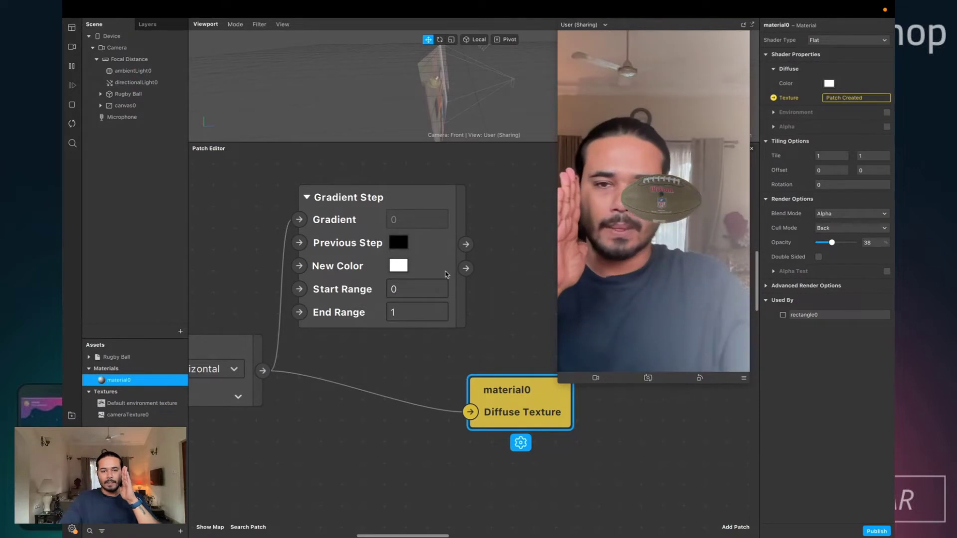
drag(500, 394, 543, 266)
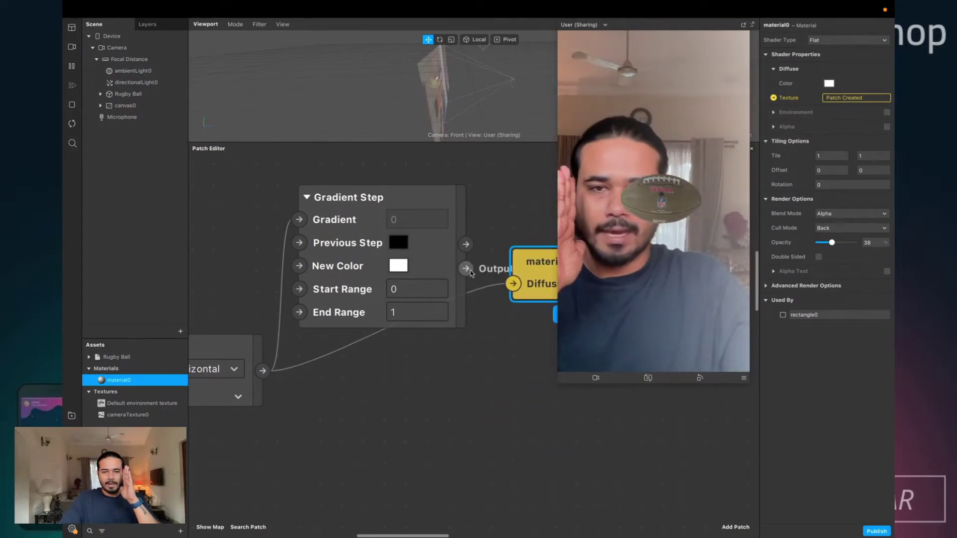
drag(465, 268, 513, 283)
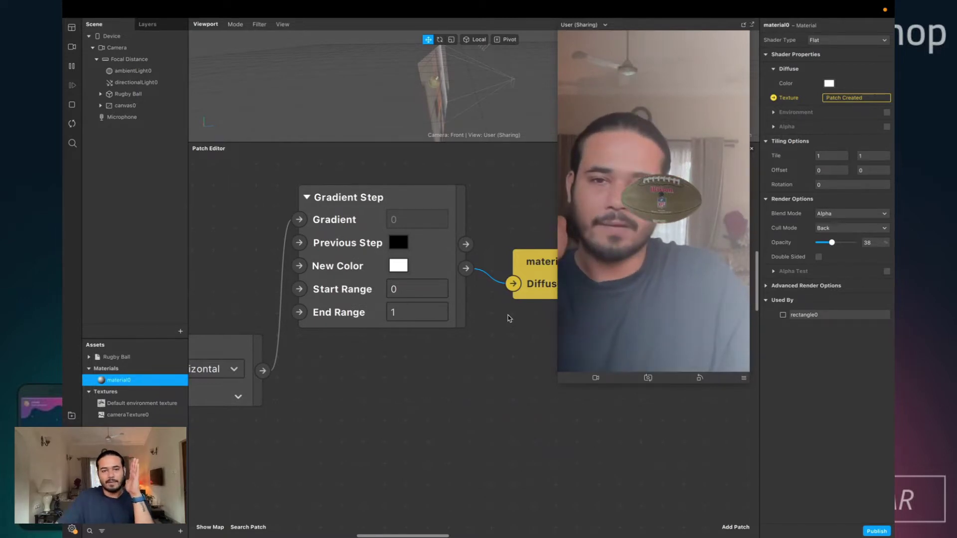
- Set the Gradient Step's Previous Step color to orange and its New Color to red
scroll(509, 318, right, 1)
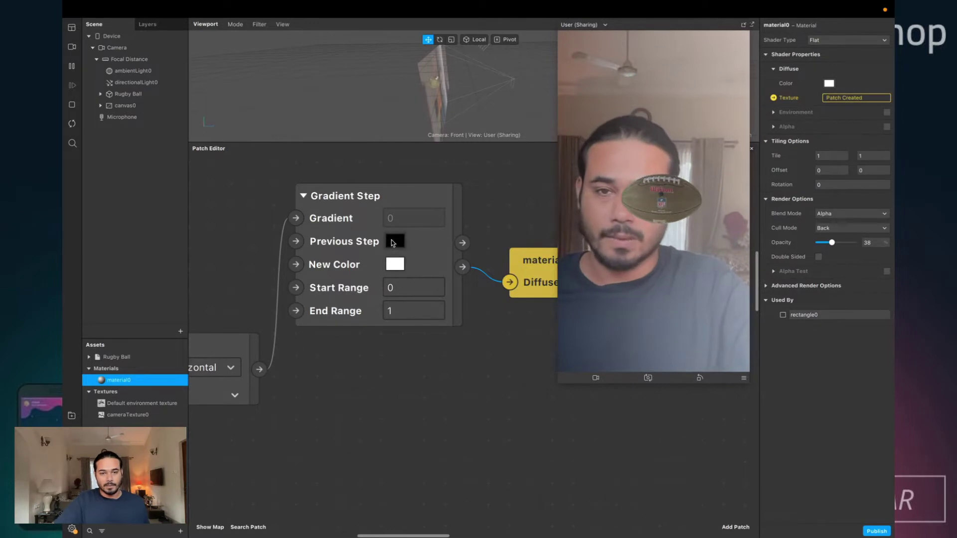
click(395, 241)
drag(271, 328, 225, 328)
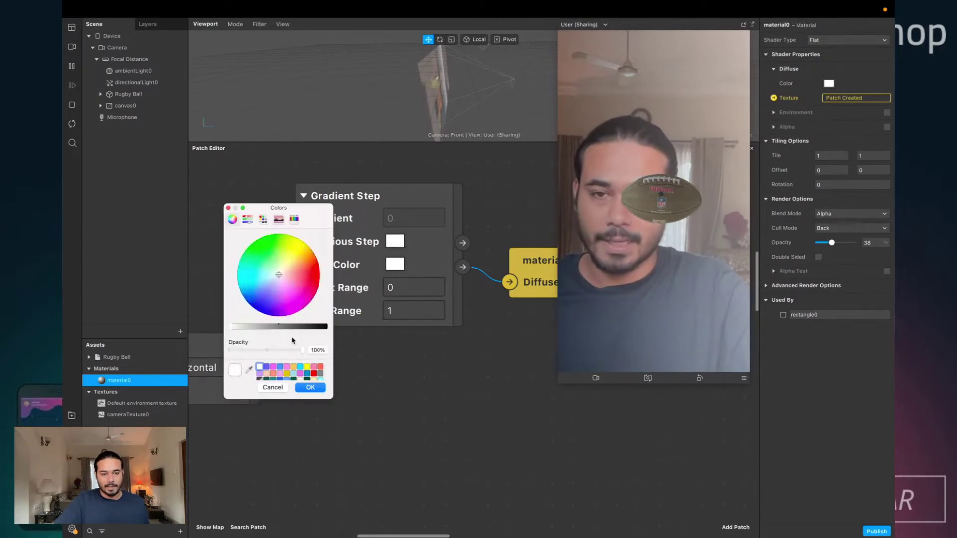
click(294, 367)
click(310, 387)
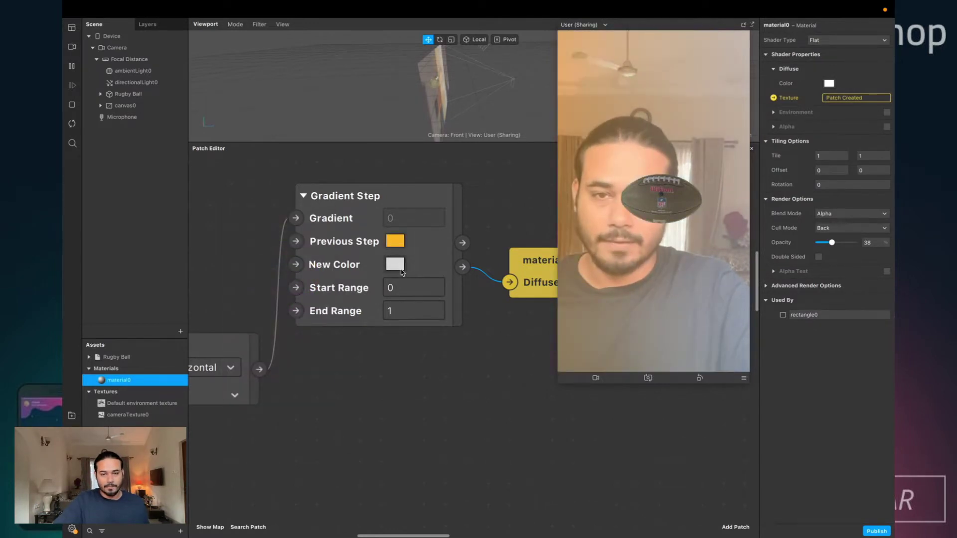
click(401, 271)
click(312, 279)
click(310, 387)
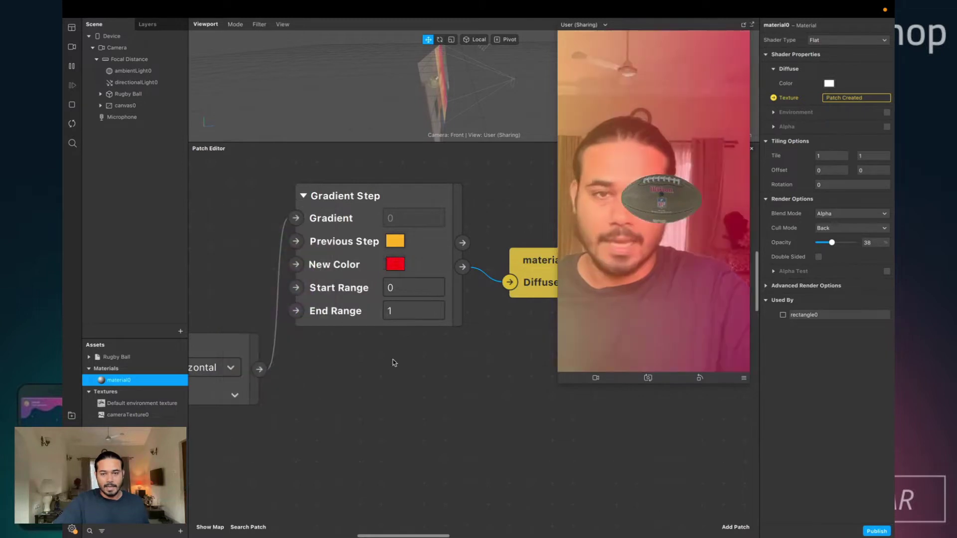
- Keep the Gradient Step's Start Range at 0 and set its End Range to 0.33
click(403, 296)
click(411, 291)
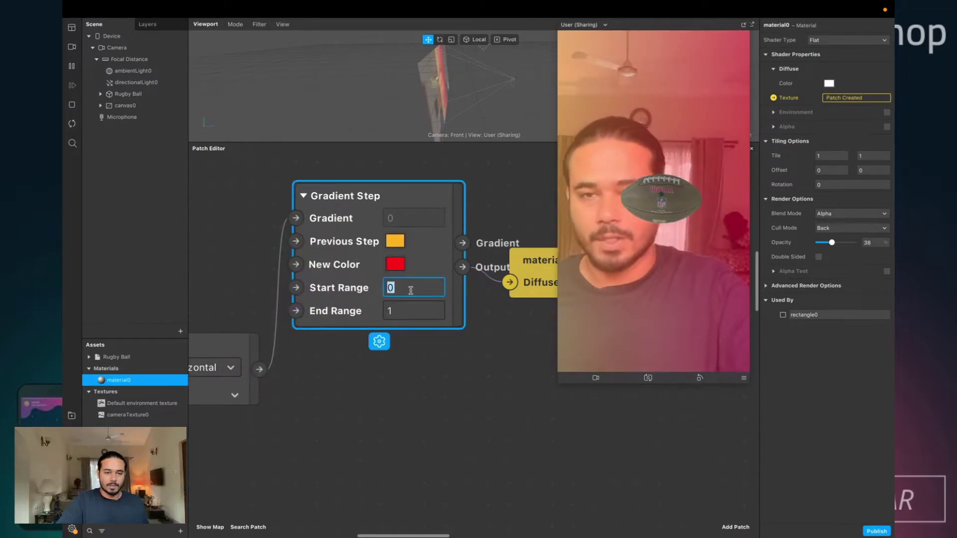
key(Tab)
key(Return)
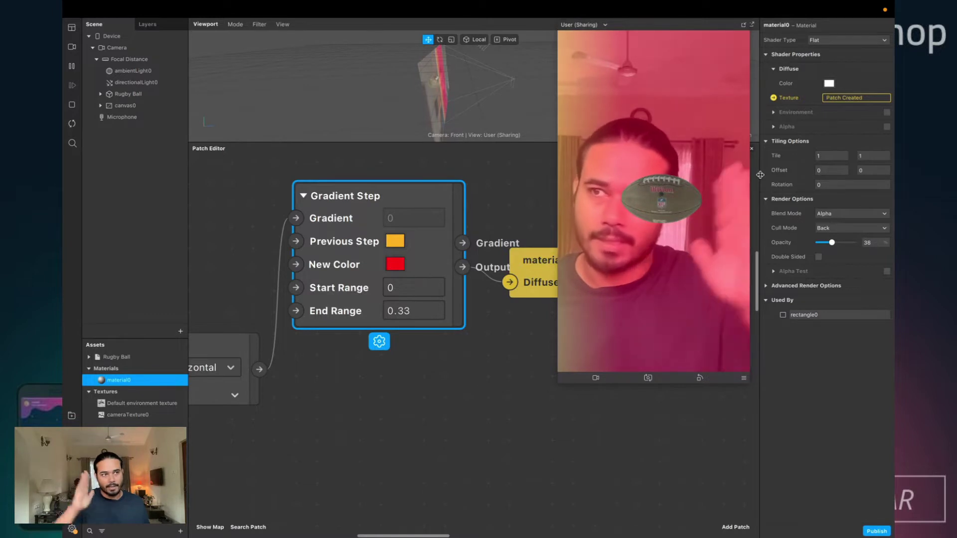
- Move the material0 patch farther away from the Gradient Step to make room between them
scroll(508, 236, right, 3)
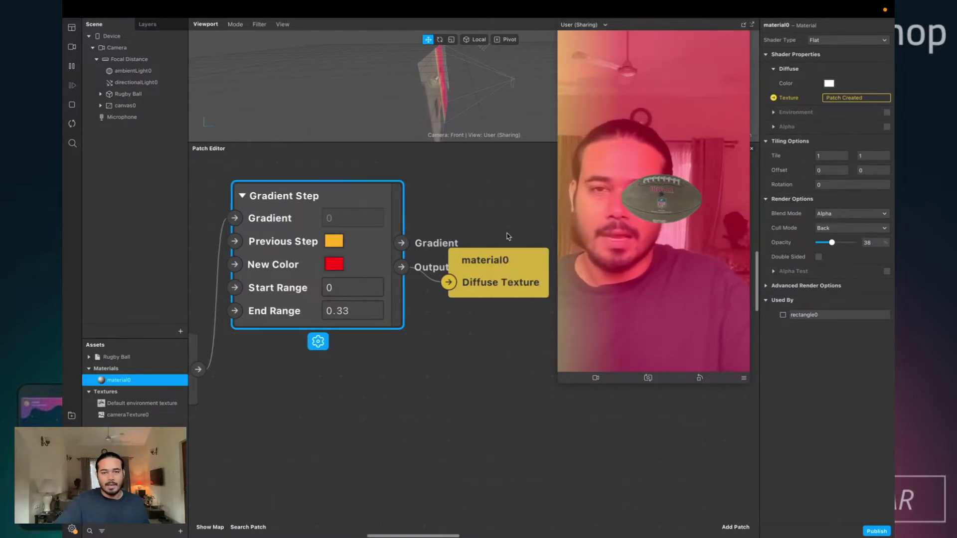
scroll(406, 261, down, 5)
scroll(387, 260, up, 2)
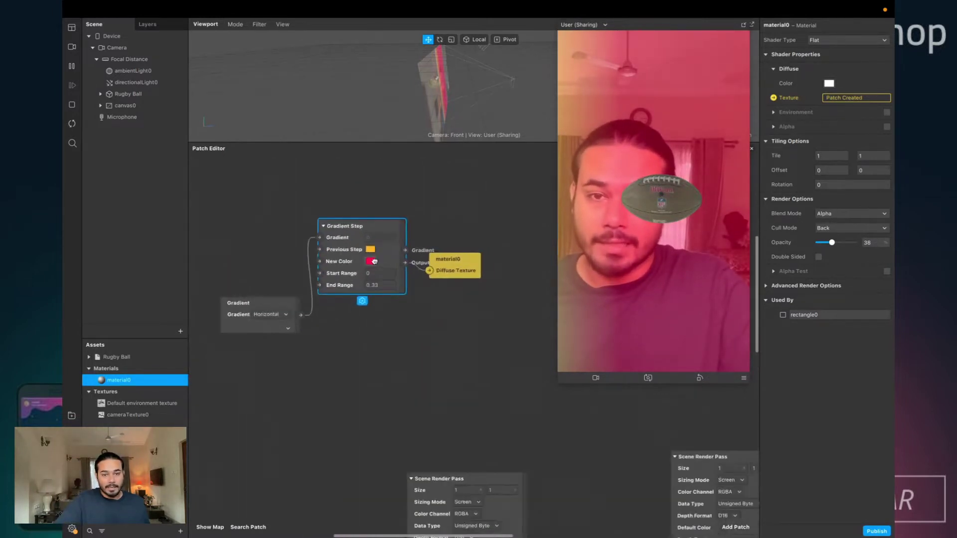
scroll(384, 260, right, 2)
scroll(368, 261, up, 5)
drag(411, 278, 499, 282)
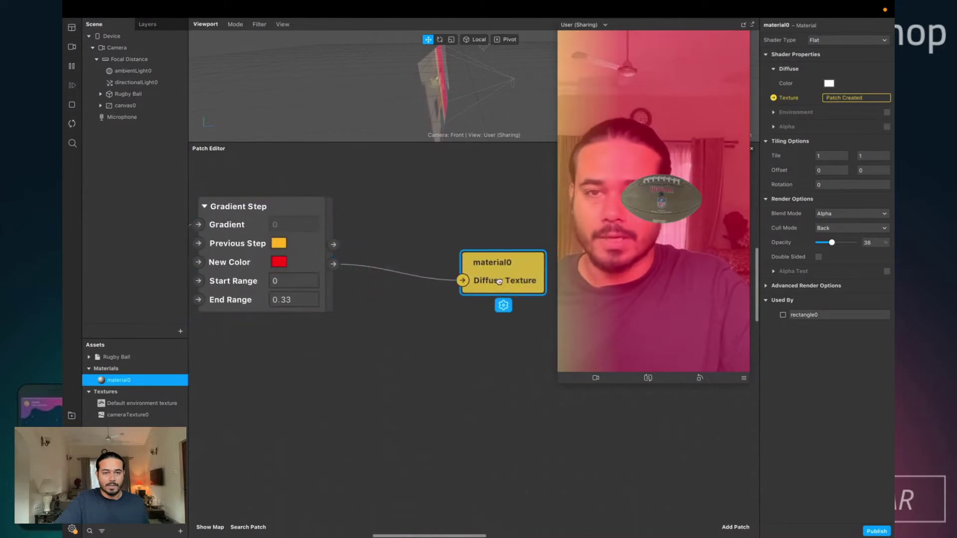
- Duplicate the Gradient Step patch and place the copy between the original and the material0 patch
click(296, 254)
key(super+v)
drag(367, 273, 438, 212)
scroll(439, 211, right, 3)
drag(437, 284, 508, 282)
drag(444, 276, 415, 276)
- Connect the first Gradient Step's Gradient output to the copy's Gradient input, and the copy's Output to material0's Diffuse Texture
drag(250, 244, 283, 224)
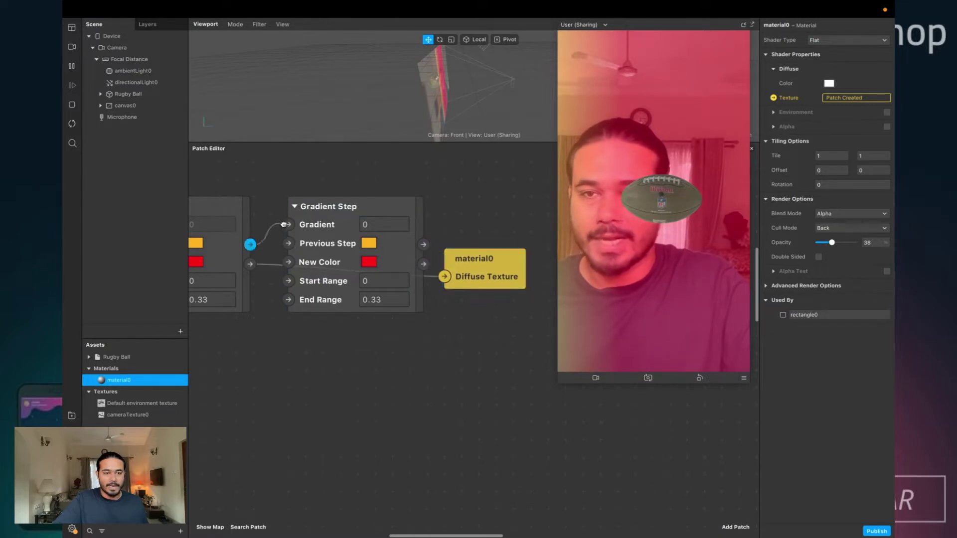
drag(424, 264, 452, 276)
drag(474, 258, 507, 259)
- Set the second Gradient Step's Previous Step color to turquoise and its New Color to bright green
click(372, 244)
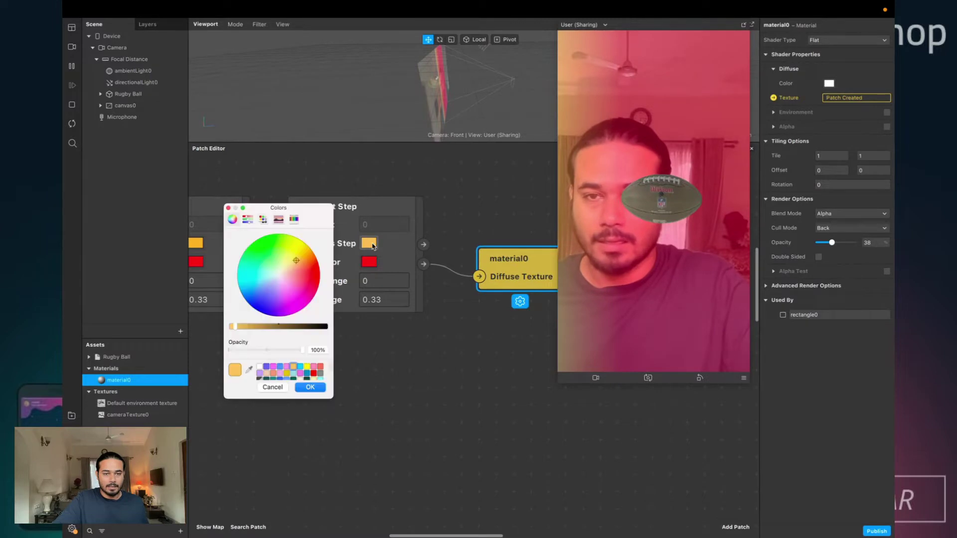
click(311, 388)
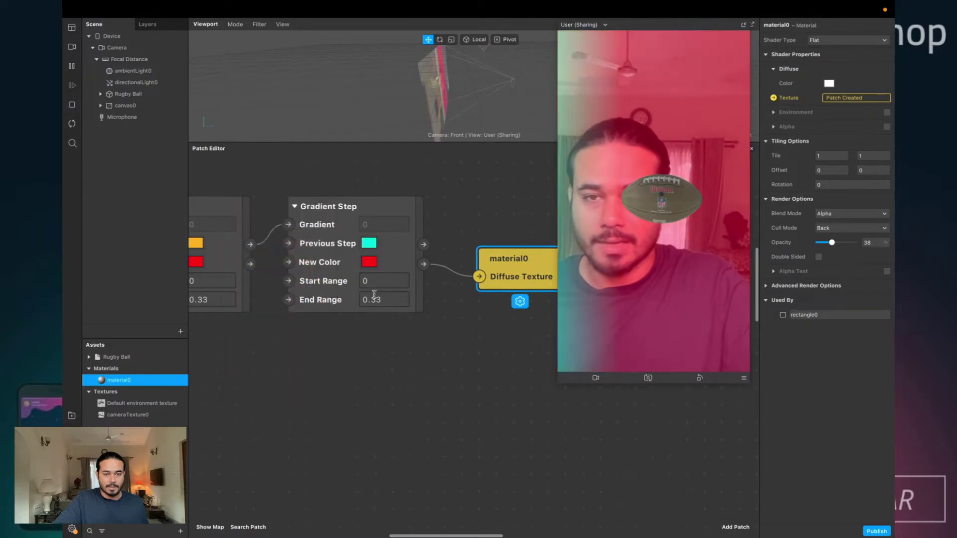
click(369, 262)
drag(290, 245, 272, 243)
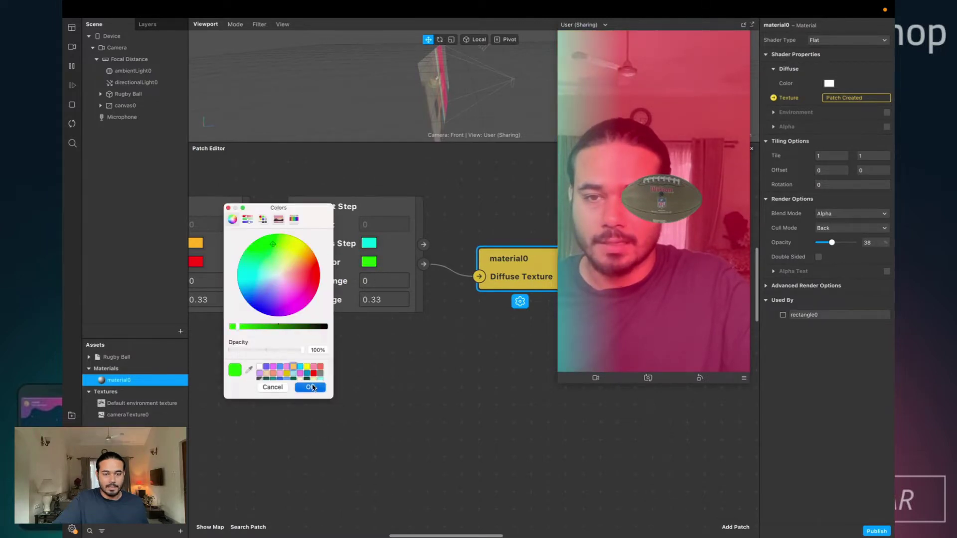
click(311, 387)
- Set the second Gradient Step's Start Range to 0.33 and End Range to 0.66
scroll(225, 294, left, 2)
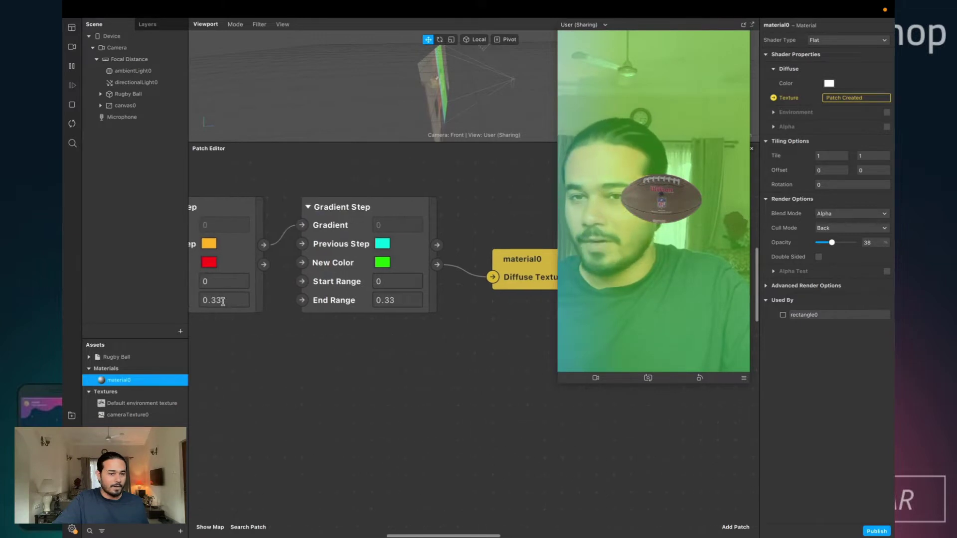
click(399, 277)
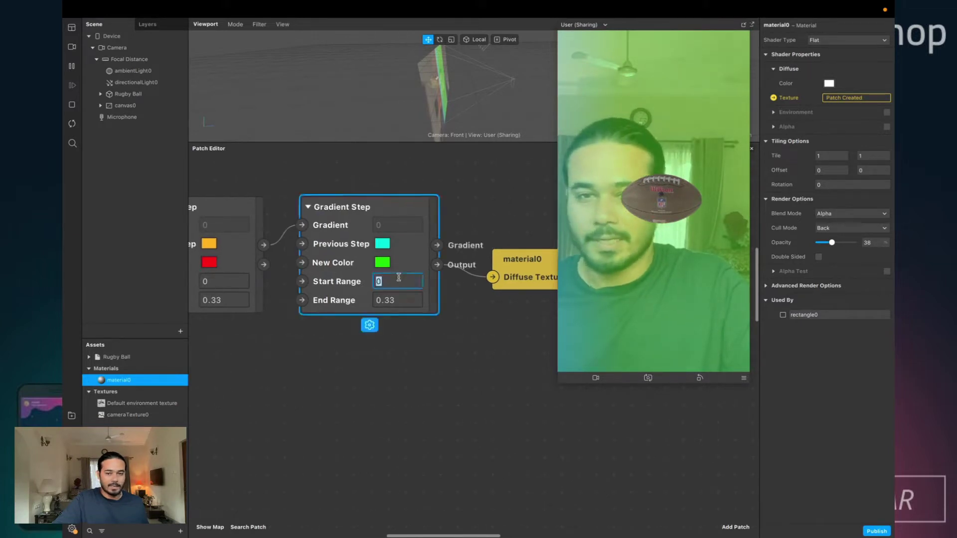
click(399, 281)
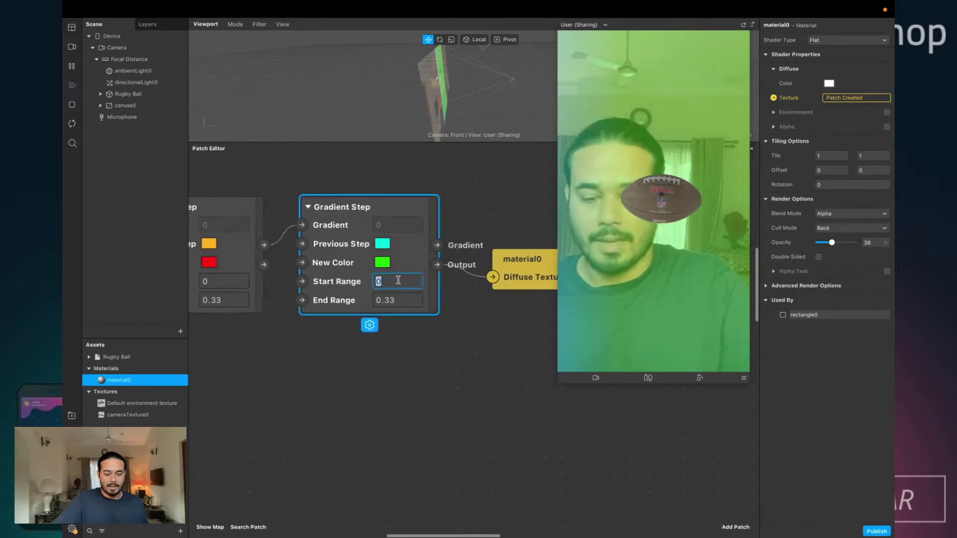
text(0.33)
click(400, 300)
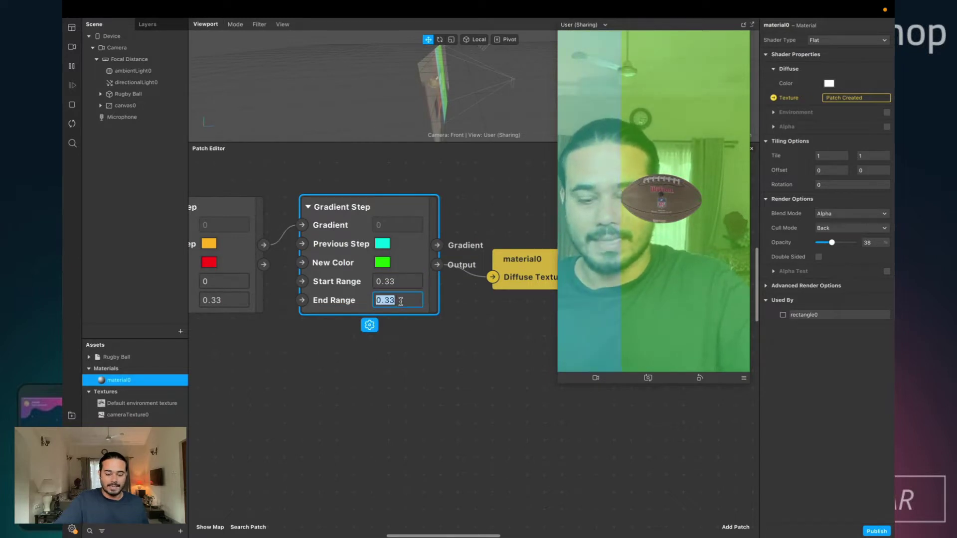
text(0.66)
click(459, 342)
scroll(464, 342, right, 2)
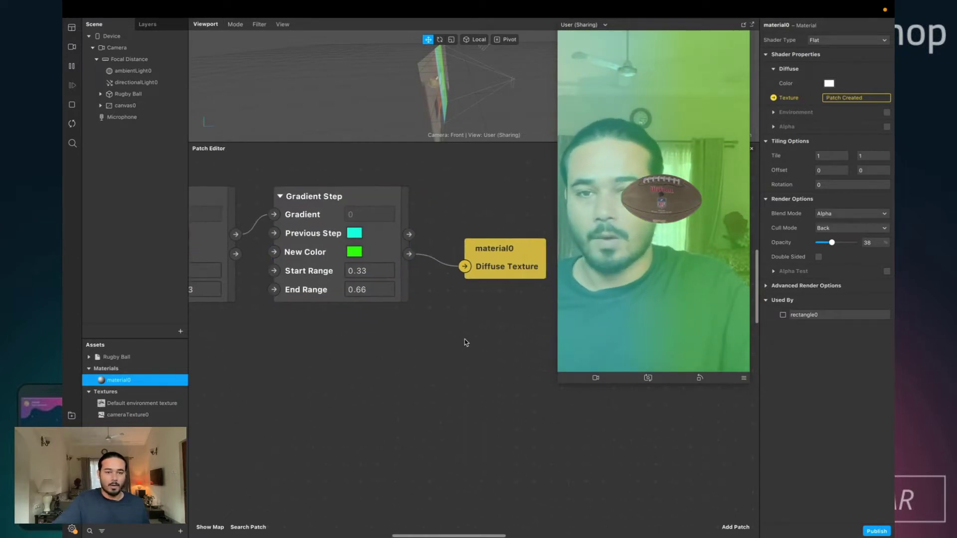
- Move the Gradient patch level with the first Gradient Step and change its type to Vertical, then to Circular
scroll(392, 333, left, 1)
scroll(346, 314, right, 3)
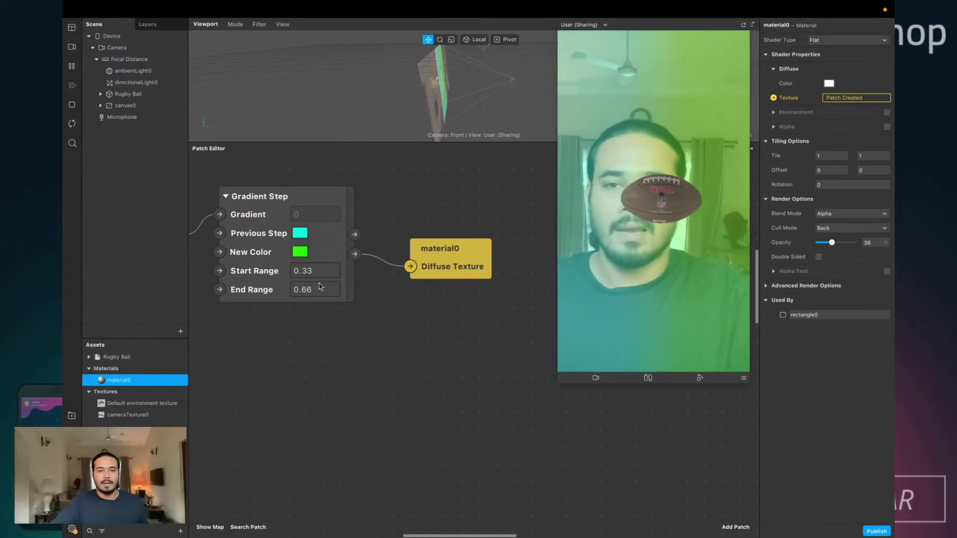
scroll(319, 286, left, 4)
scroll(320, 286, left, 10)
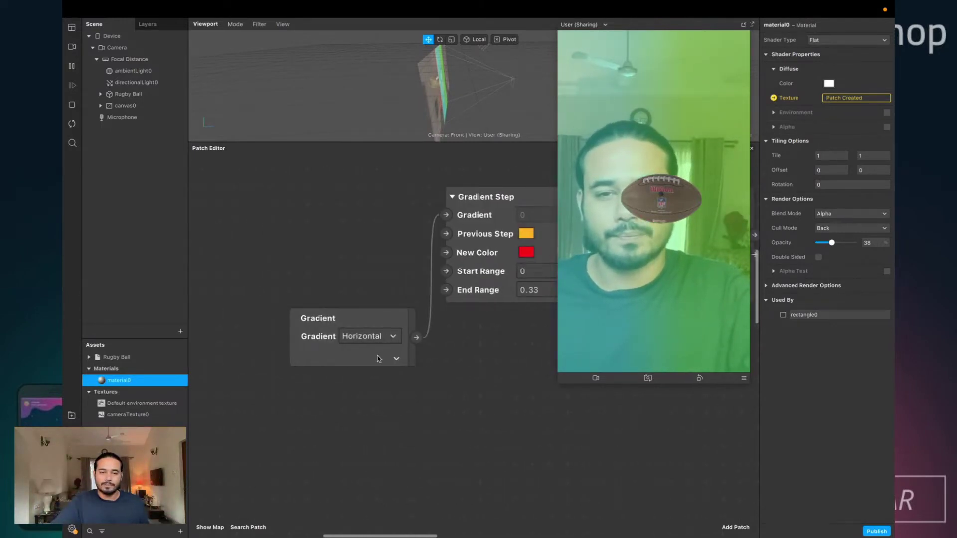
drag(391, 357, 333, 244)
click(318, 232)
click(320, 243)
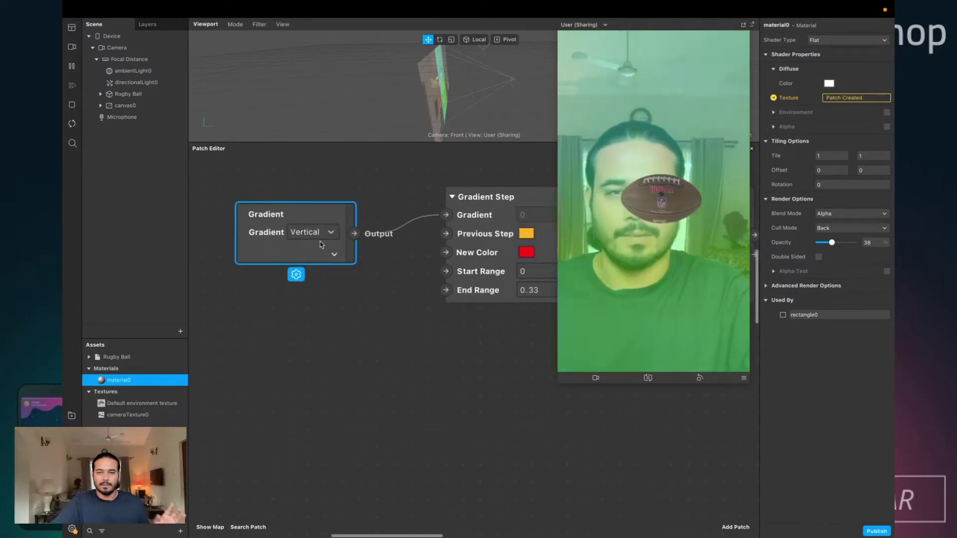
click(315, 235)
click(318, 252)
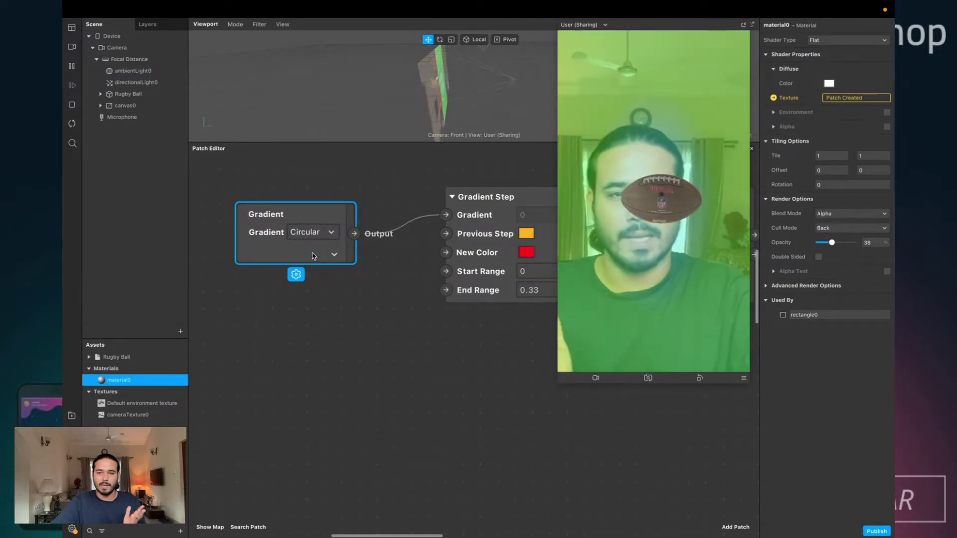
click(342, 298)
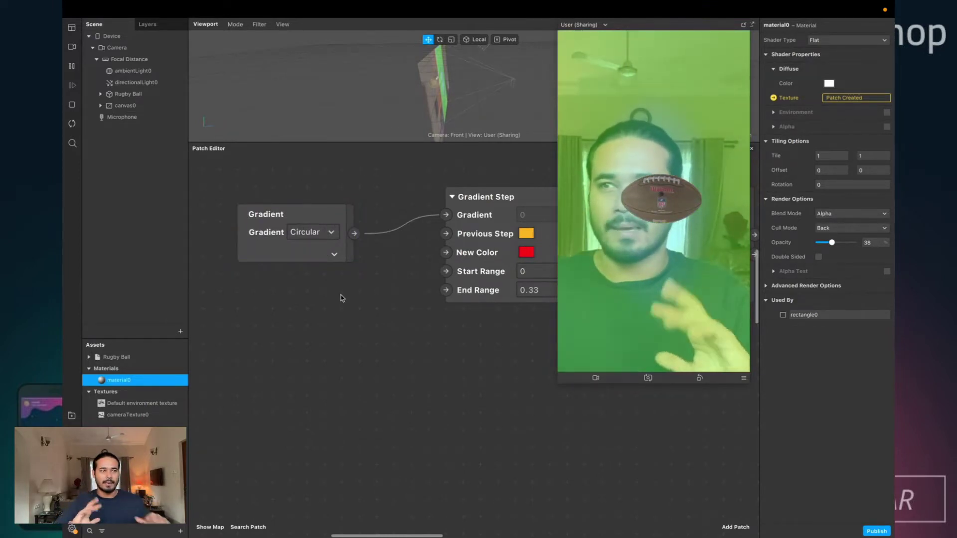
scroll(349, 299, right, 3)
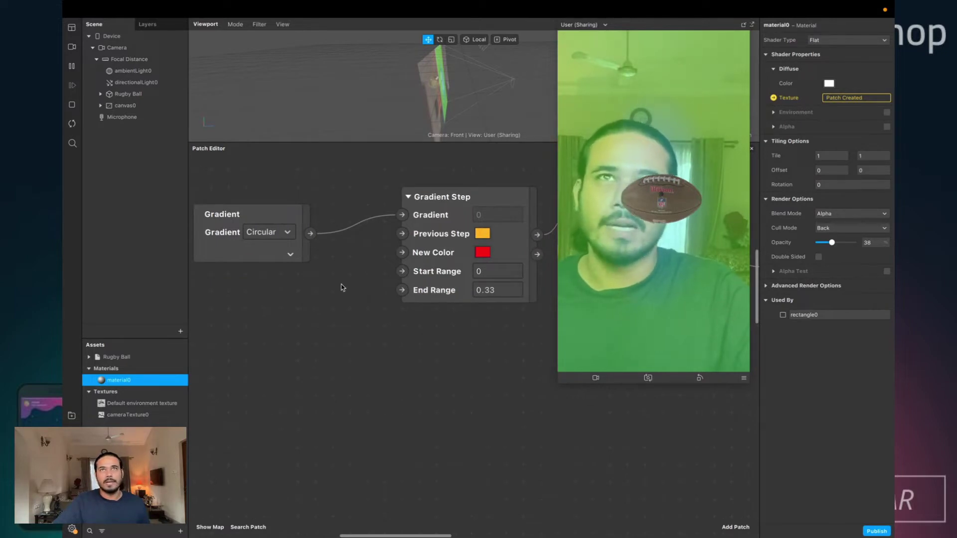
scroll(342, 288, down, 10)
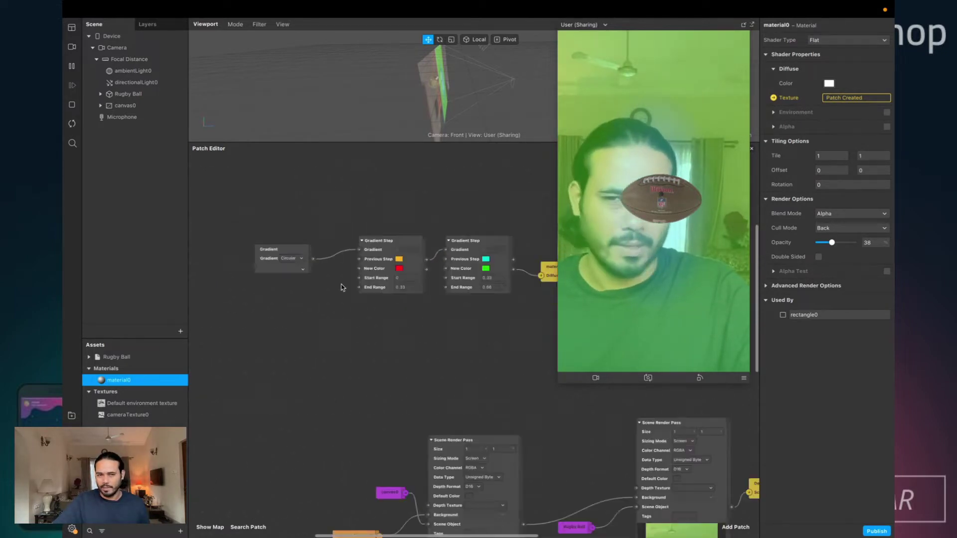
scroll(417, 290, up, 10)
scroll(409, 291, left, 3)
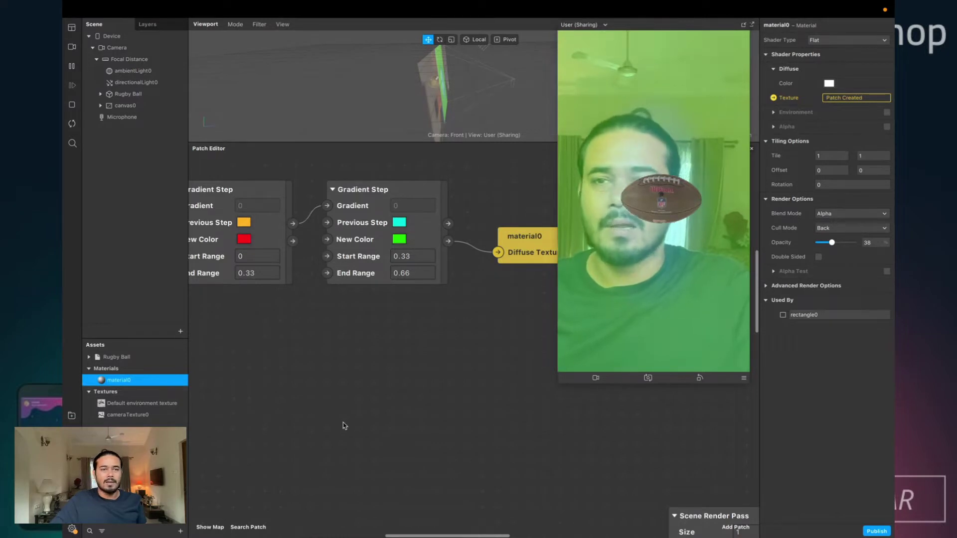
- Insert a null object into the scene
click(181, 331)
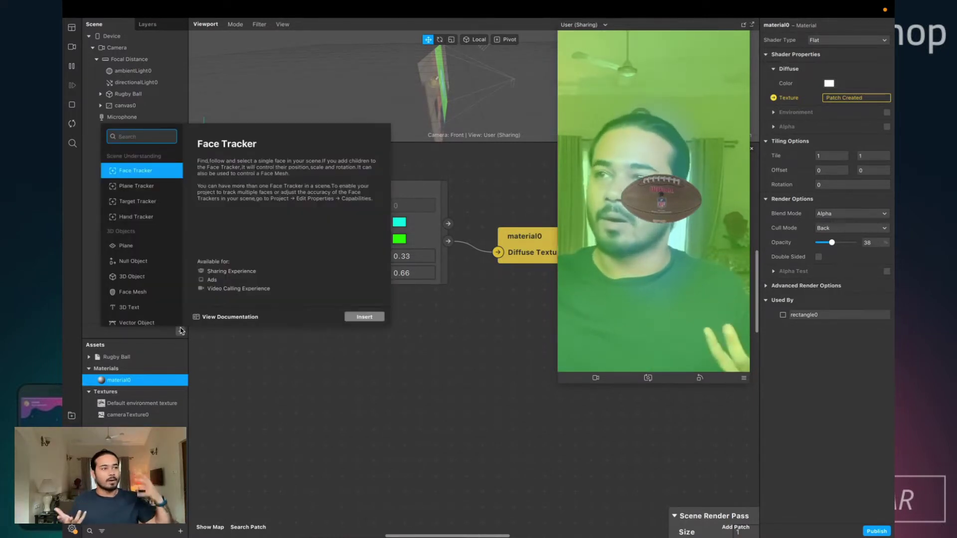
click(141, 262)
double_click(141, 264)
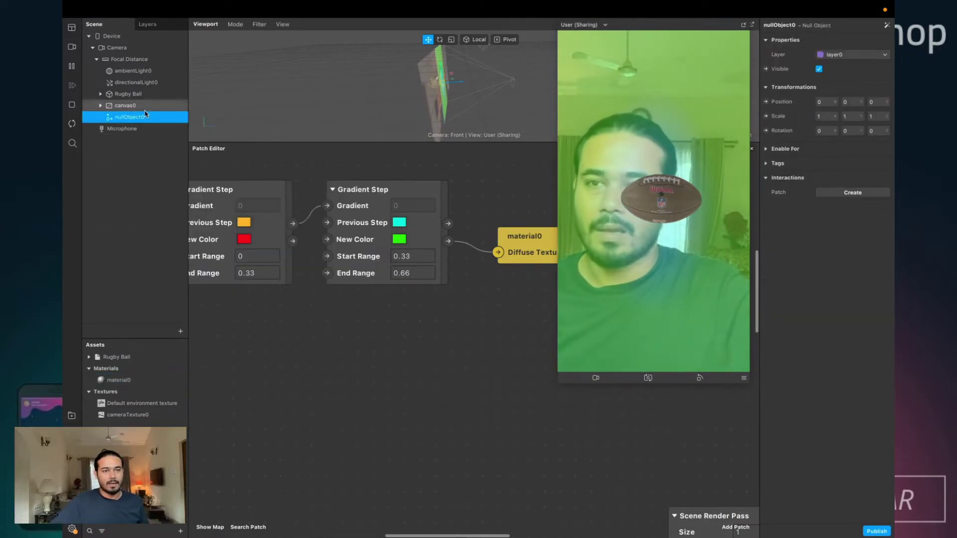
- Nest the Rugby Ball and canvas0 under nullObject0 and place the null object's patch below the Gradient Step patches
click(121, 106)
shift+click(123, 94)
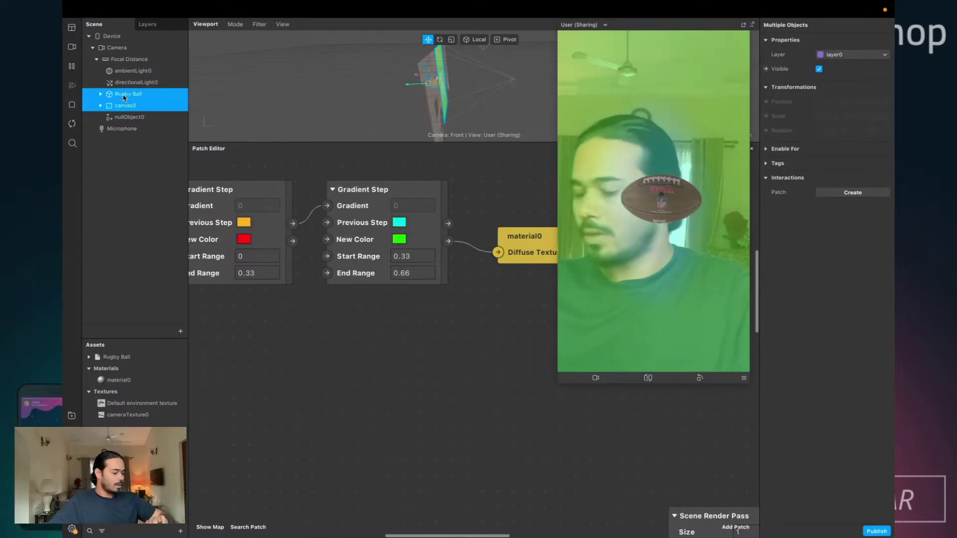
drag(125, 96, 487, 373)
click(361, 354)
click(423, 400)
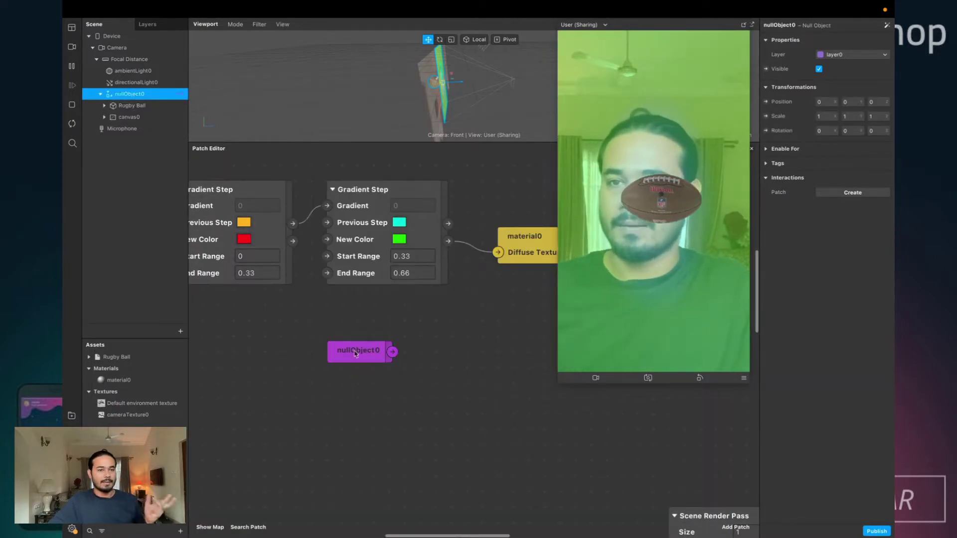
click(99, 94)
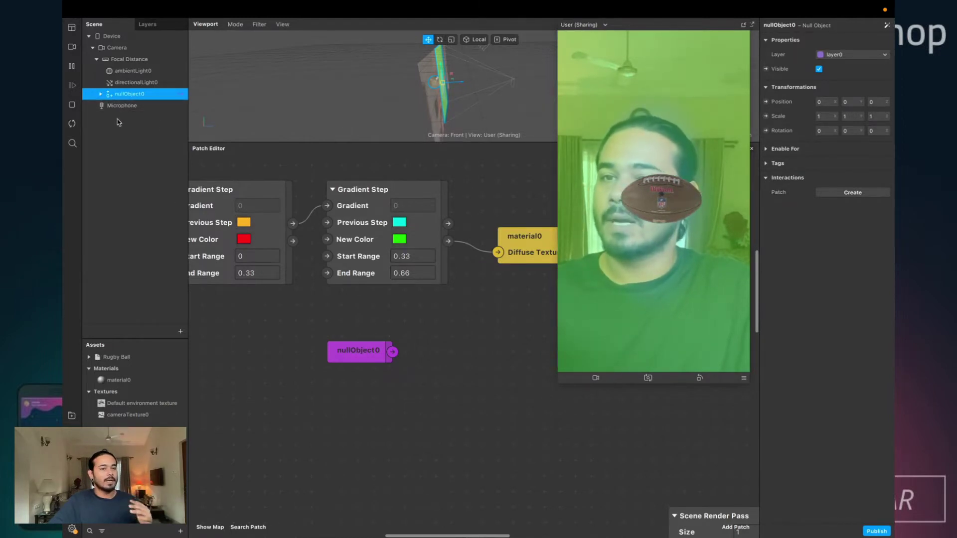
click(99, 94)
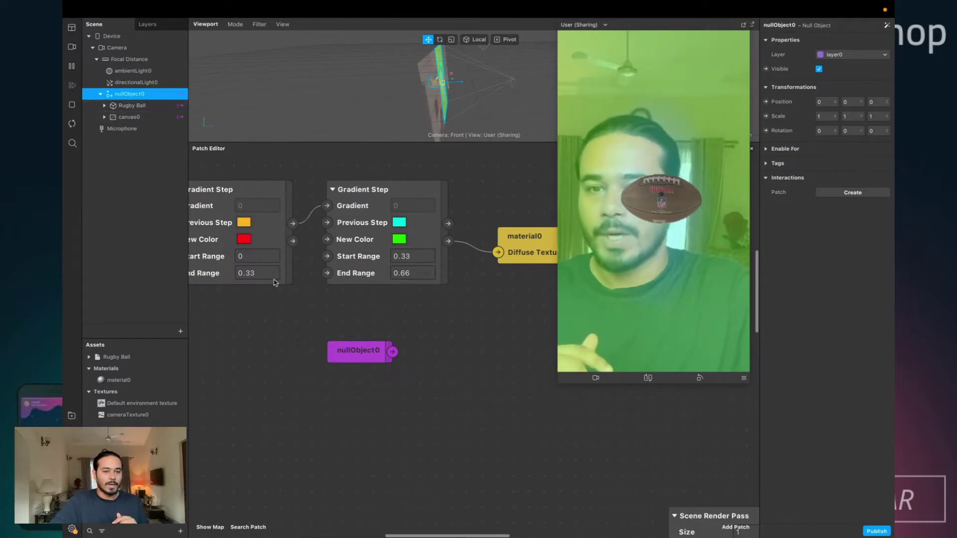
drag(345, 353, 311, 352)
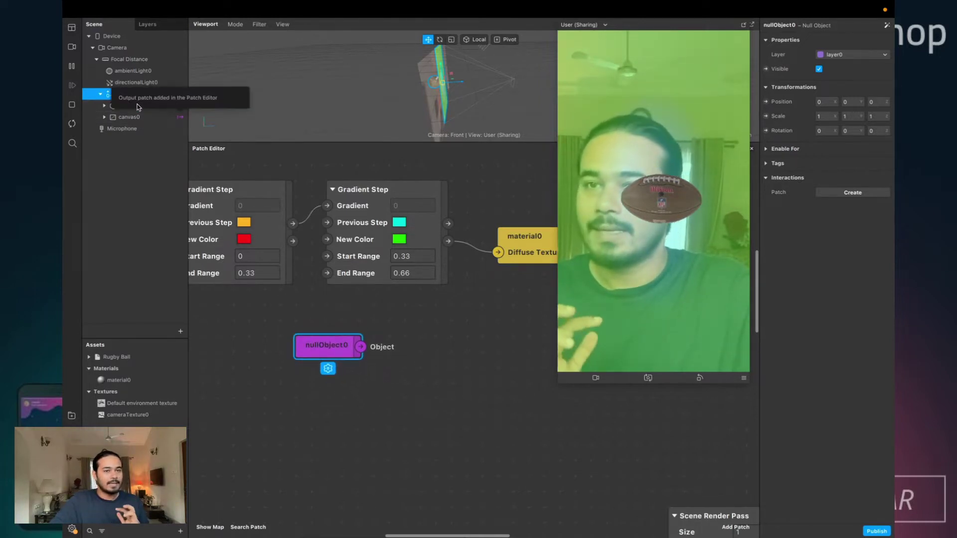
- Take canvas0 out of nullObject0 and place it above the null object under Focal Distance
click(130, 117)
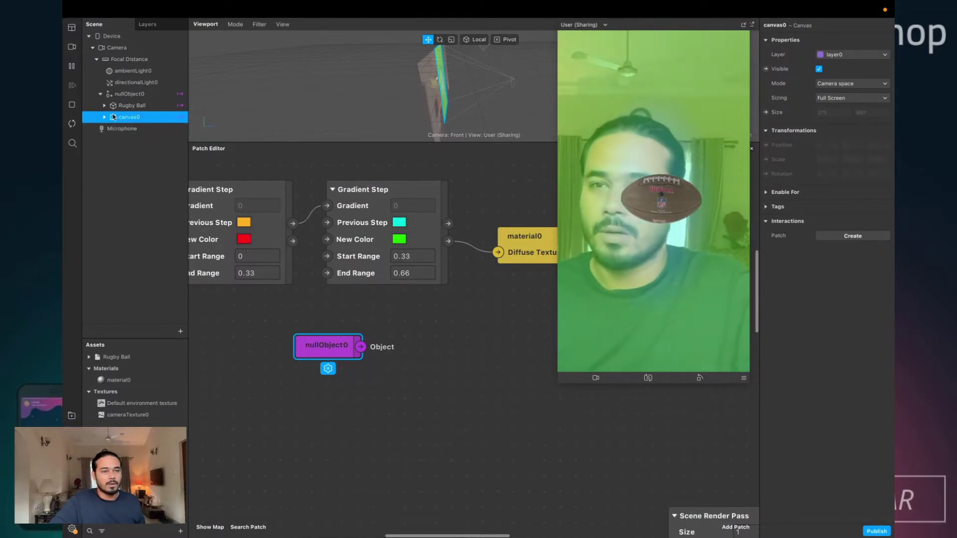
drag(117, 119, 118, 91)
click(129, 105)
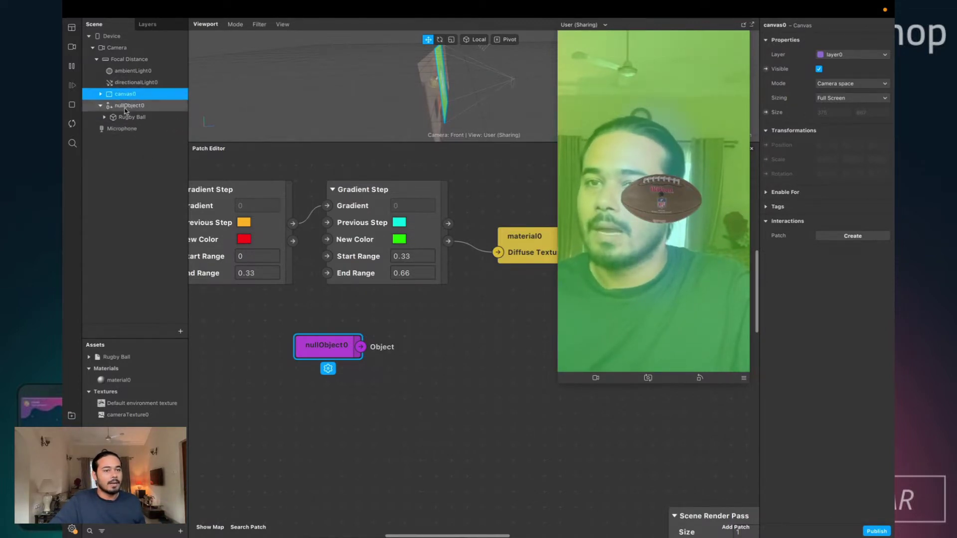
- Move the Rugby Ball patch slightly closer to the second Scene Render Pass
scroll(374, 298, up, 5)
scroll(390, 294, down, 10)
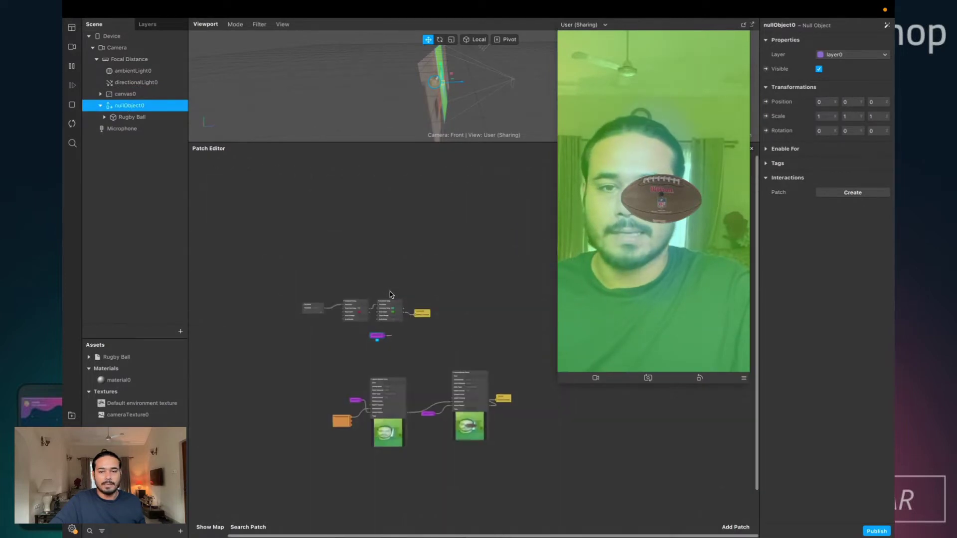
scroll(395, 300, down, 2)
scroll(408, 327, up, 10)
scroll(407, 327, right, 8)
scroll(406, 327, down, 5)
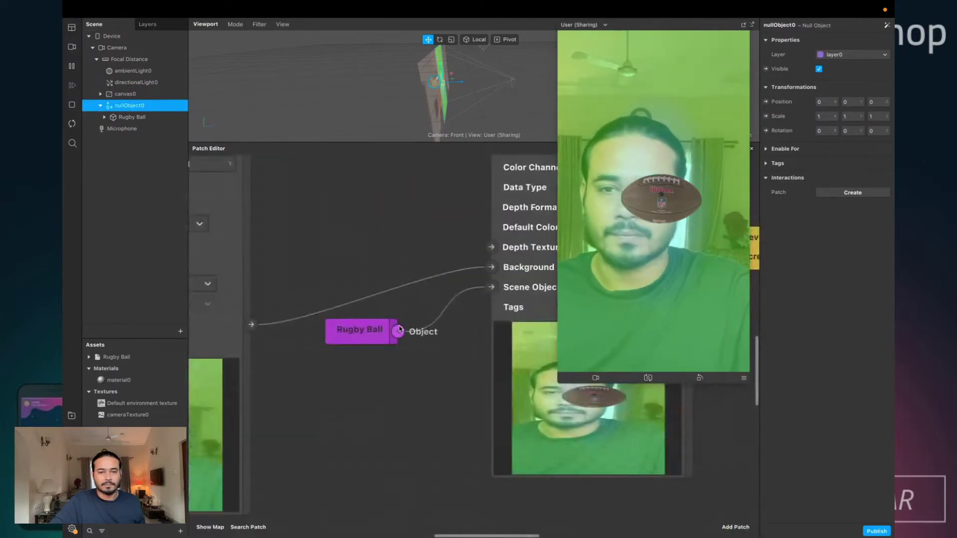
mouse_move(373, 350)
mouse_down()
mouse_move(356, 350)
mouse_move(411, 354)
mouse_move(391, 352)
mouse_up()
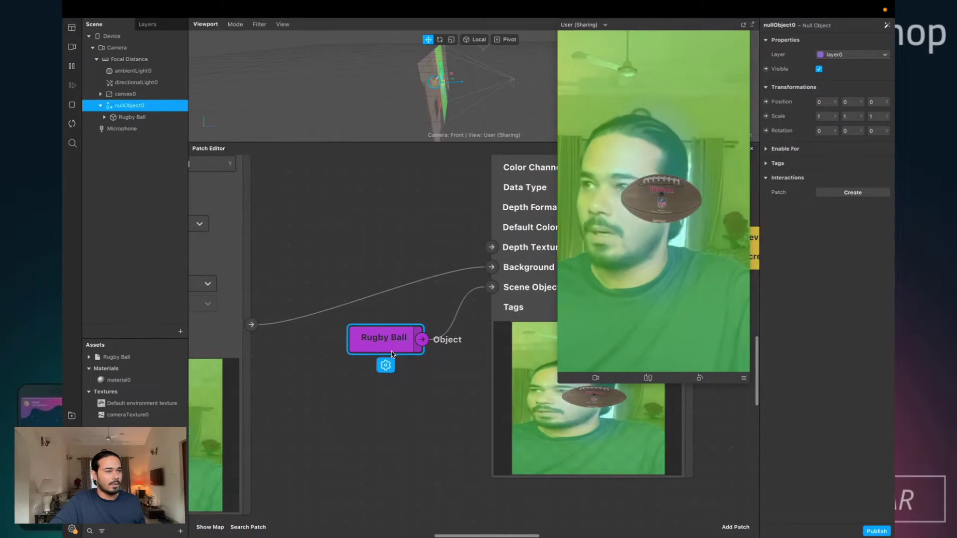
- Place the nullObject0 patch just above the first Scene Render Pass
drag(128, 105, 353, 207)
scroll(448, 324, up, 5)
drag(487, 356, 541, 523)
scroll(324, 376, down, 4)
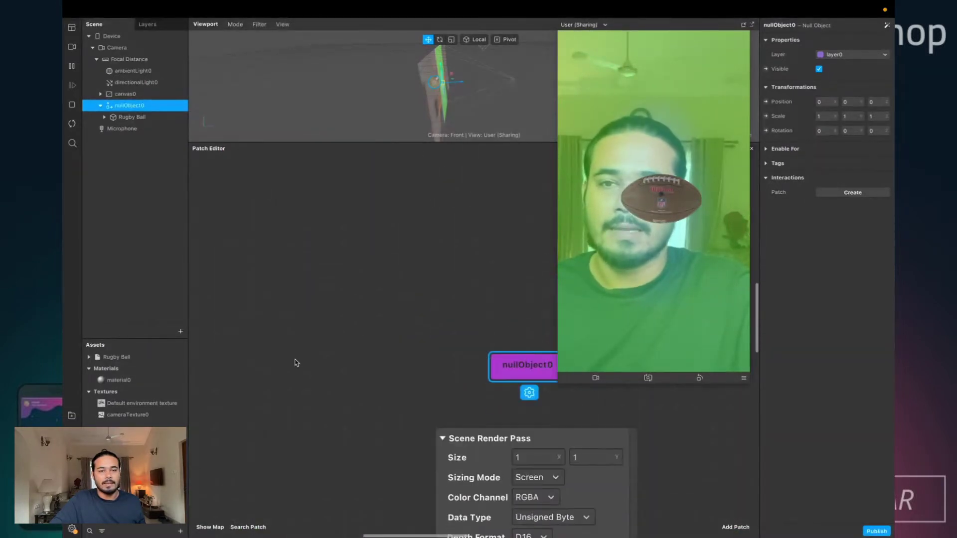
scroll(294, 364, right, 1)
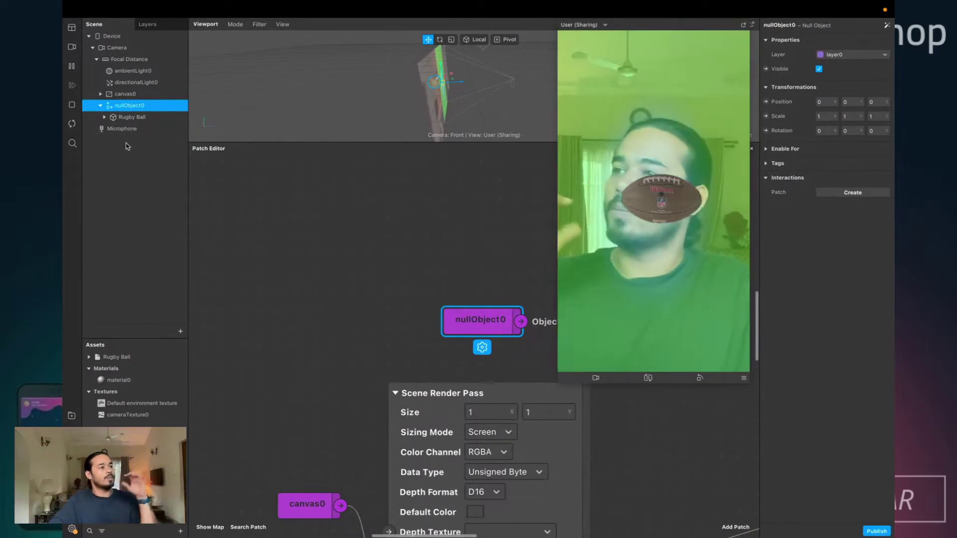
scroll(412, 305, down, 4)
scroll(412, 305, right, 3)
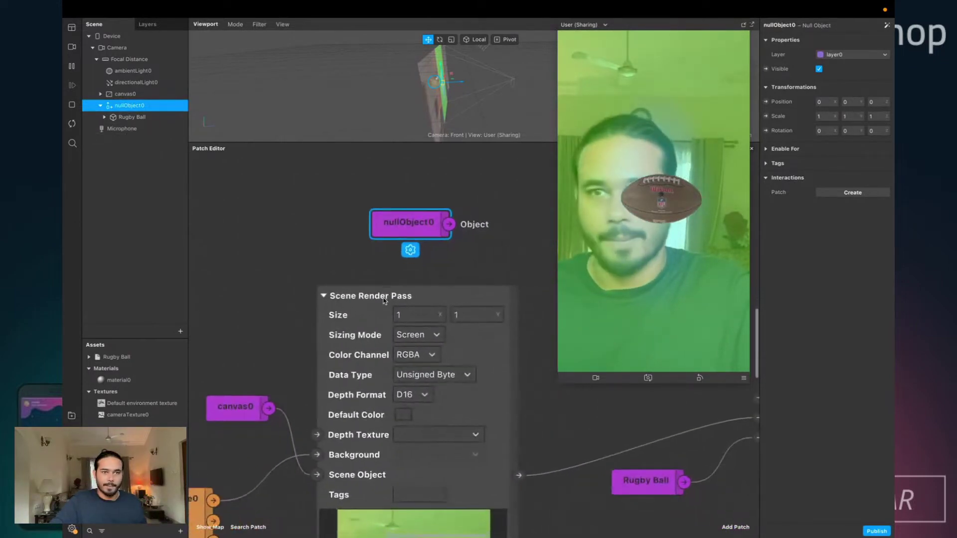
click(456, 240)
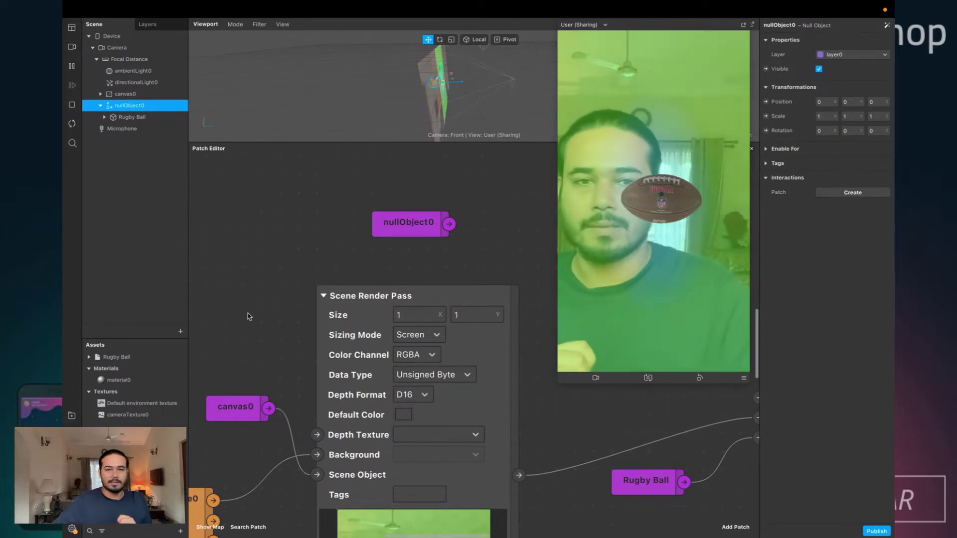
- Open the AR Library, clear the simulator preview from over it, and search all assets for superman
click(72, 416)
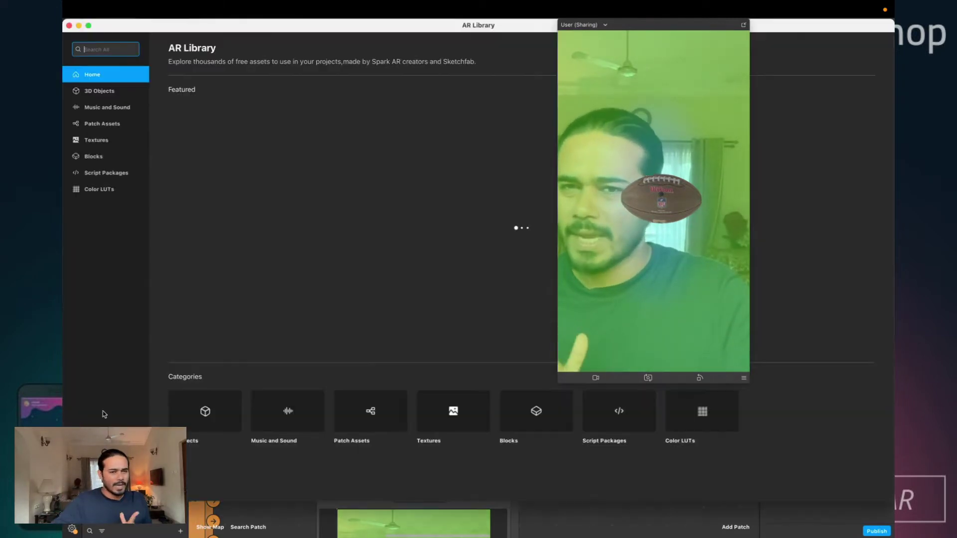
click(743, 25)
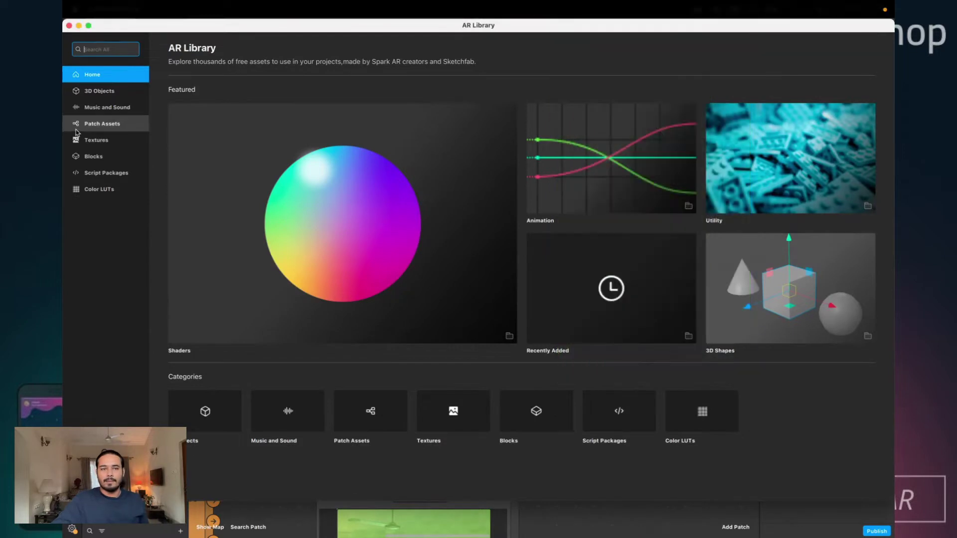
click(100, 50)
text(superman)
key(Return)
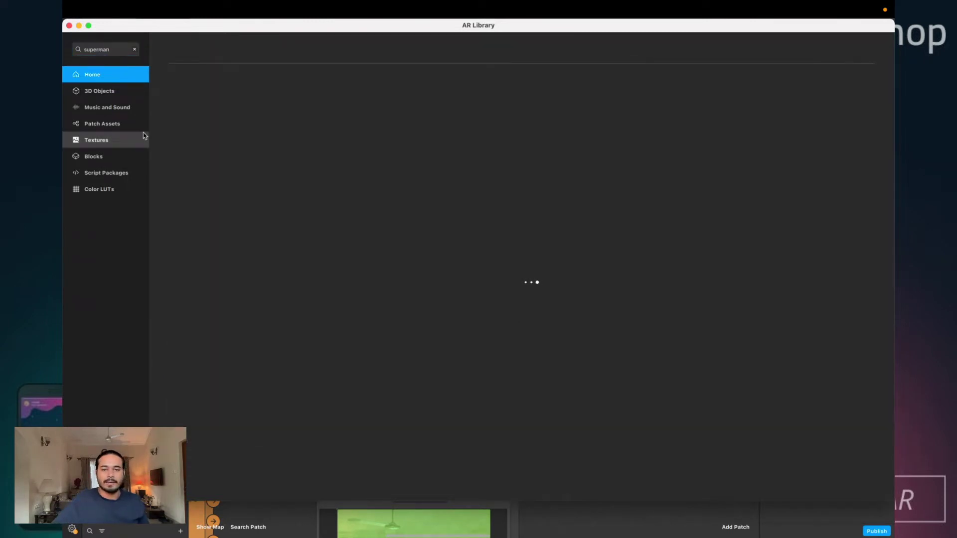
- Filter the superman results to Sketchfab models containing animation and browse through them
click(853, 78)
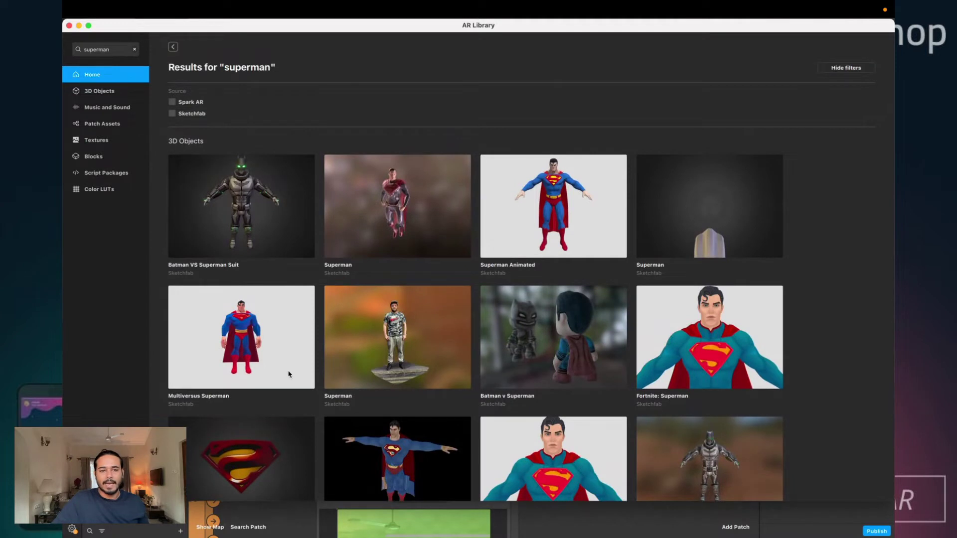
click(172, 114)
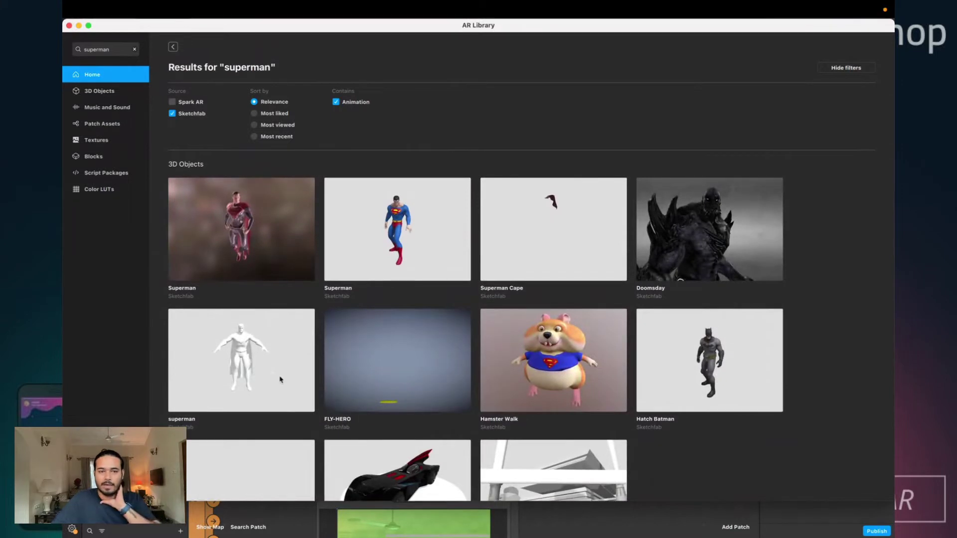
scroll(278, 380, down, 3)
scroll(247, 372, up, 3)
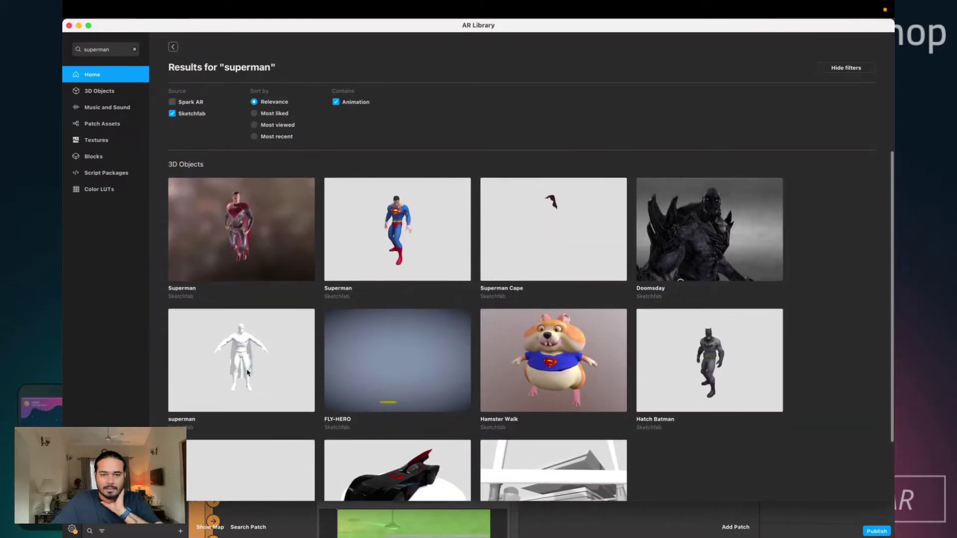
- Compare the detail pages of the metallic-suited Superman and the plain white superman models, and return to the search results
click(237, 226)
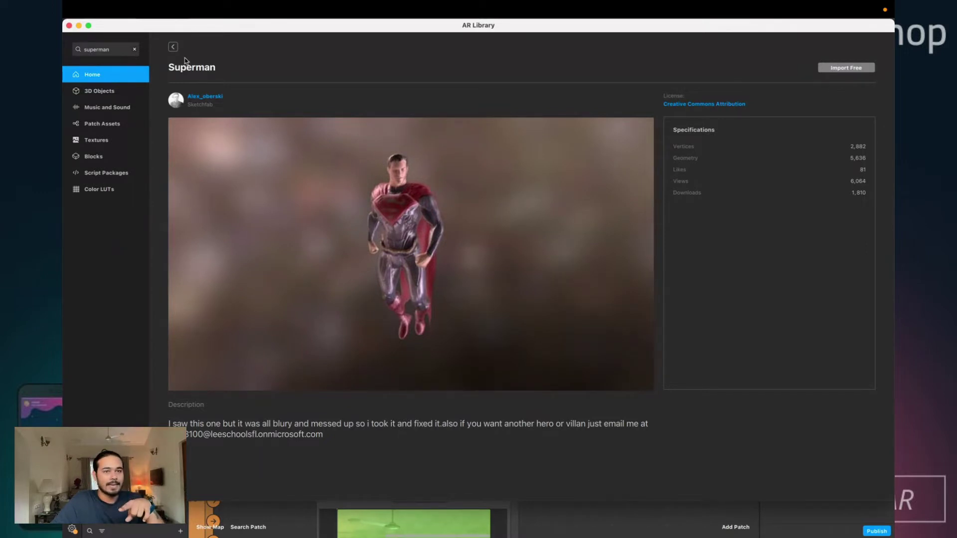
click(173, 48)
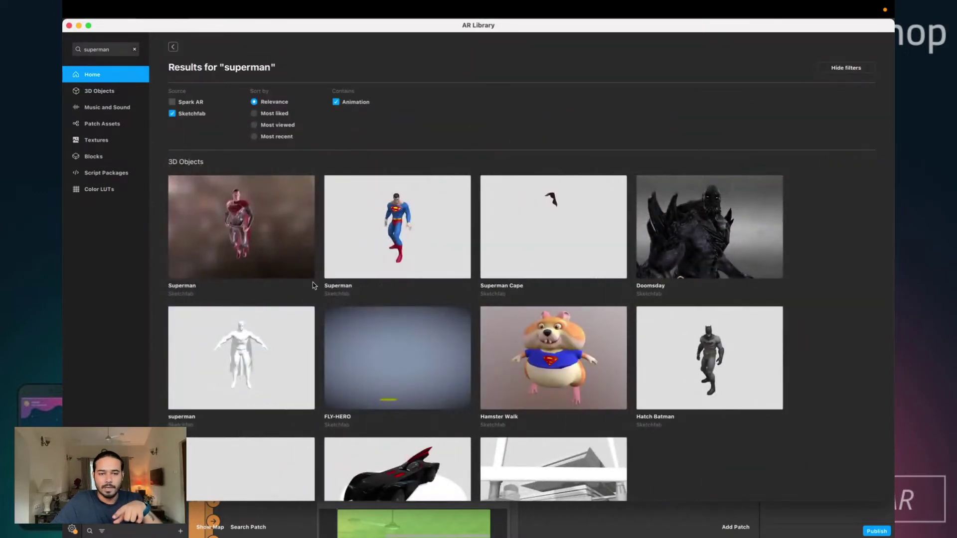
click(244, 363)
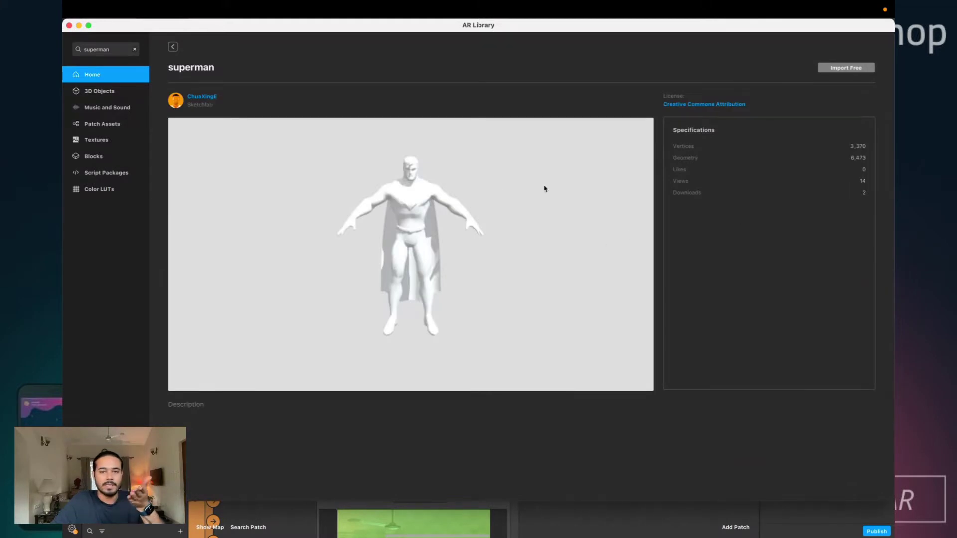
click(173, 46)
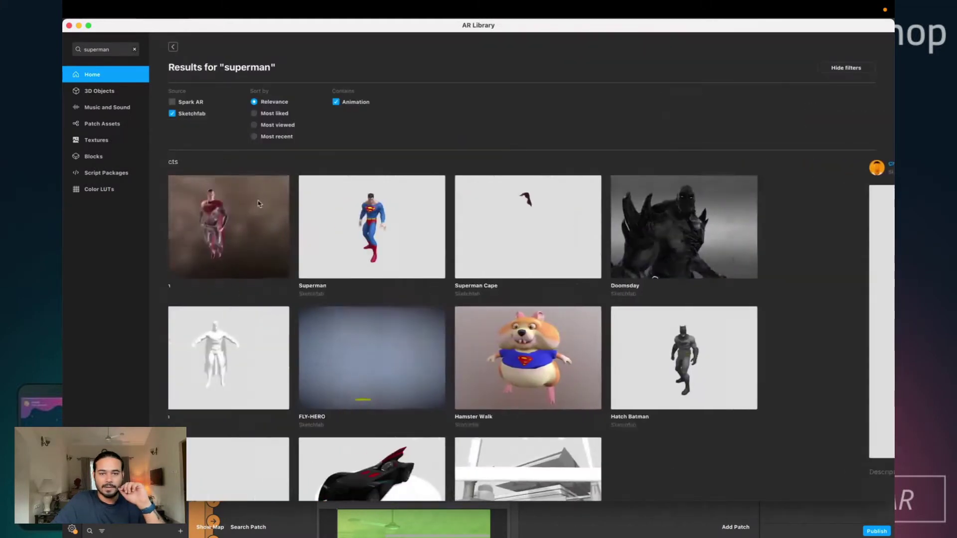
scroll(373, 356, down, 2)
scroll(374, 356, up, 3)
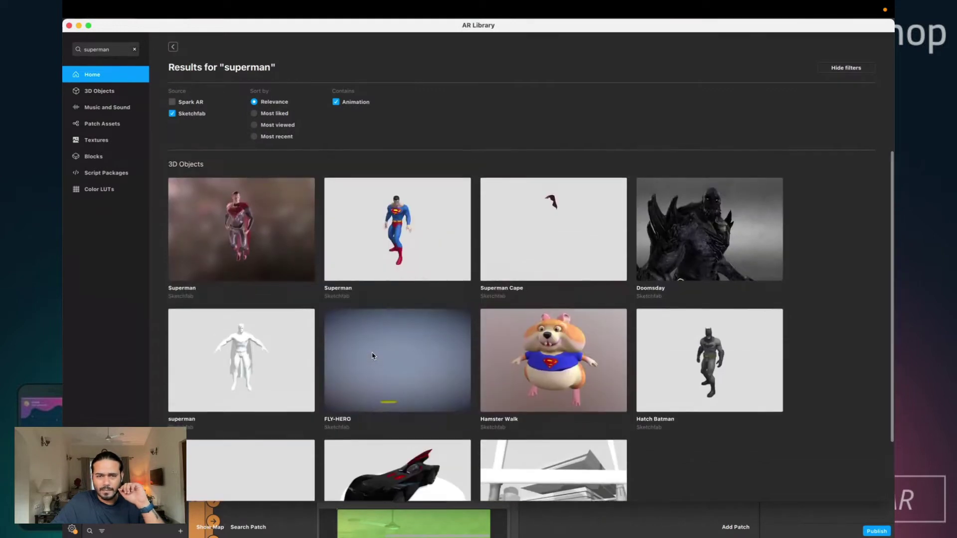
- Import the free metallic-suited Superman model into the project and close the AR Library
click(238, 223)
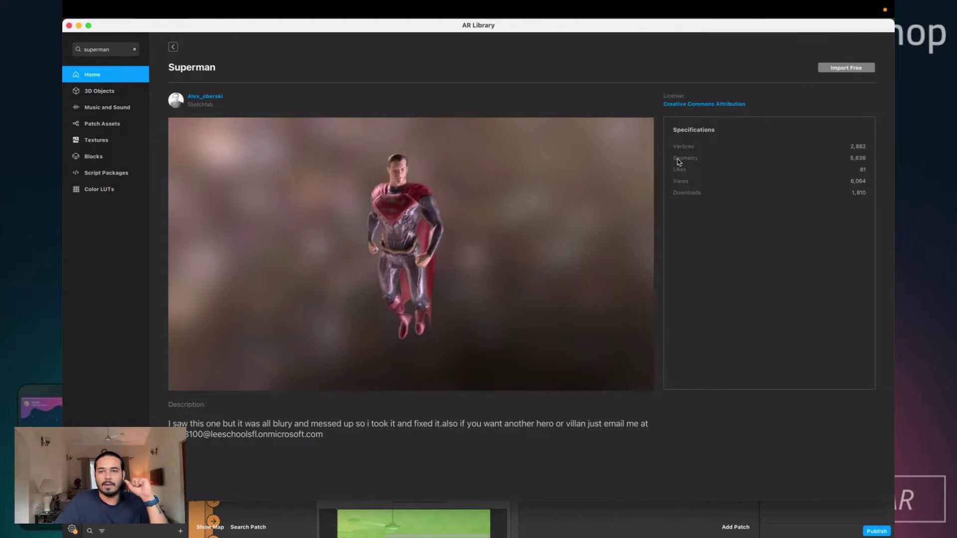
click(840, 69)
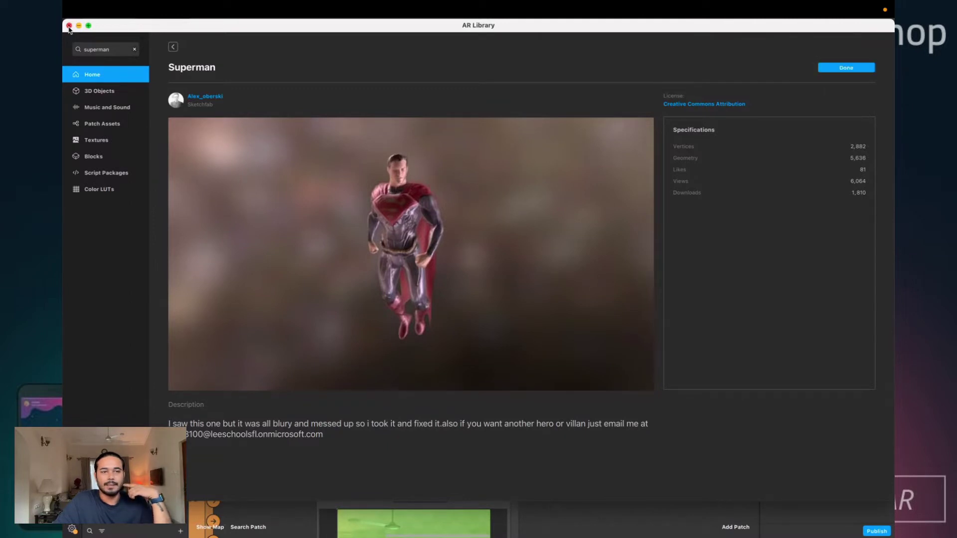
click(70, 25)
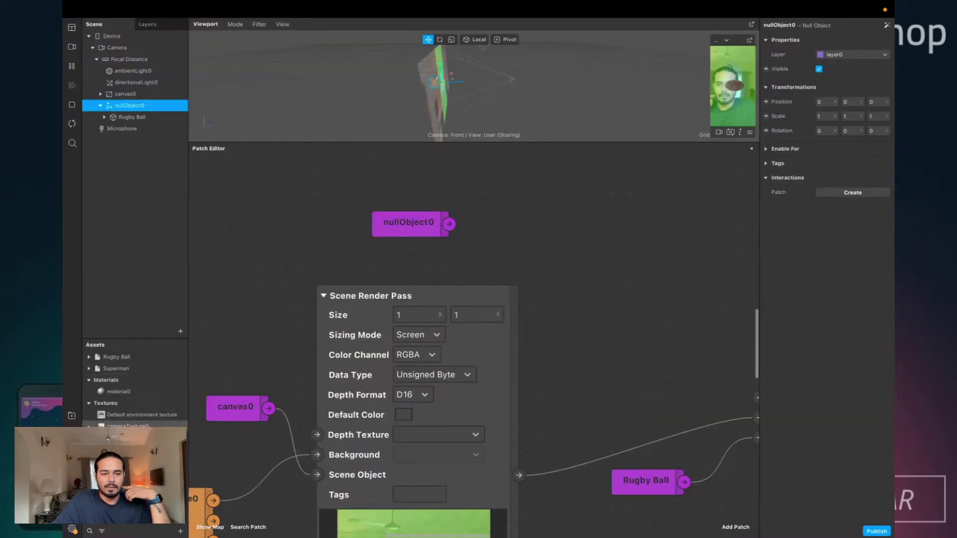
- Start publishing the project as a new effect and add an experience to its properties
click(876, 531)
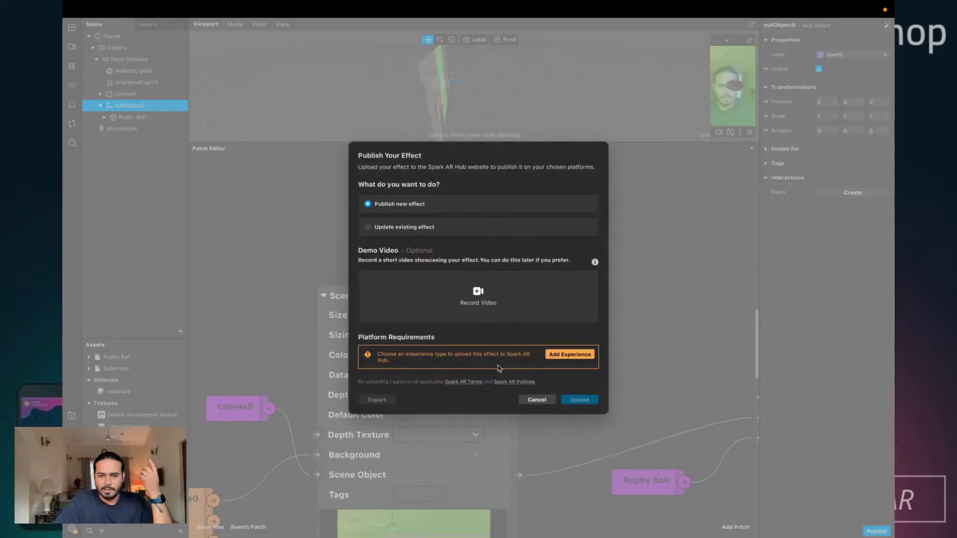
click(559, 356)
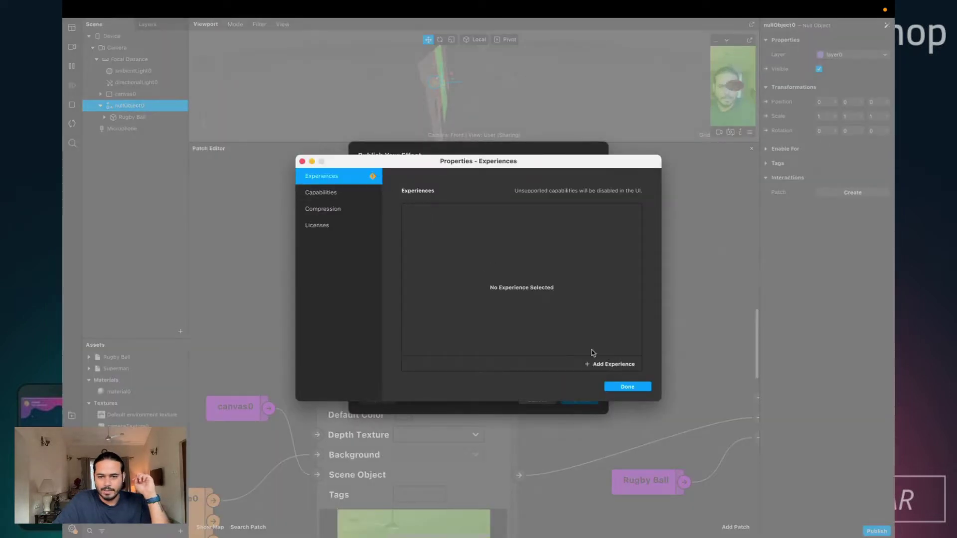
click(600, 363)
click(711, 350)
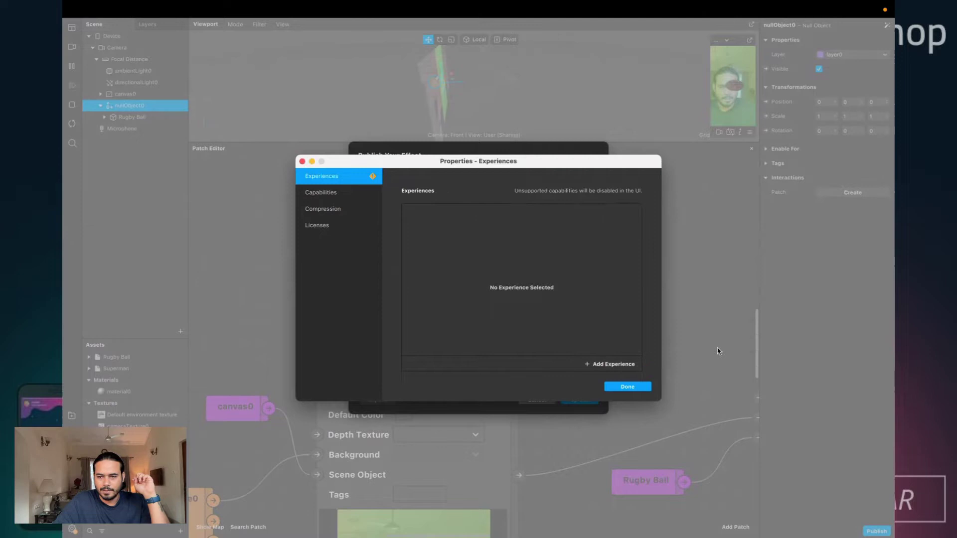
click(627, 388)
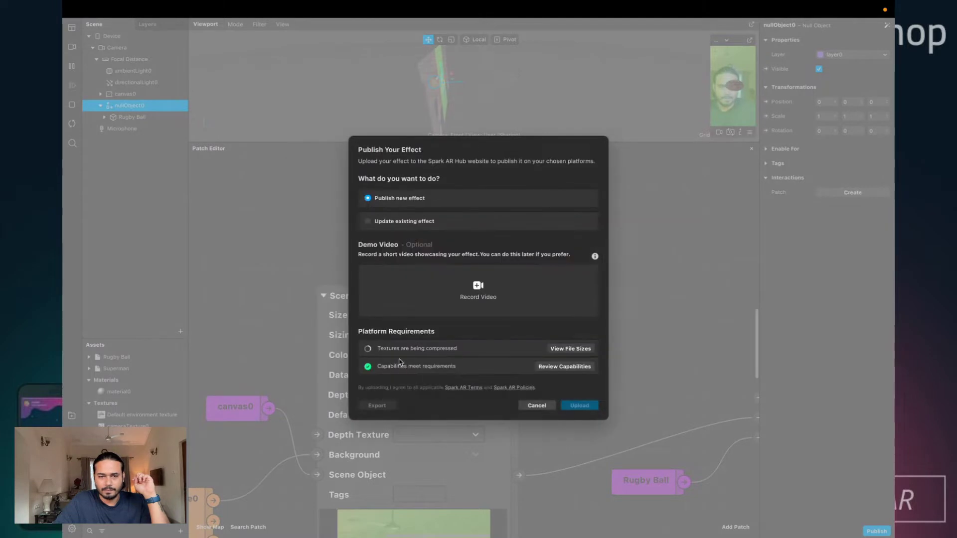
- Examine the effect's file sizes and the sizes of its 3D objects and textures in the asset summary, and close the summary
click(570, 349)
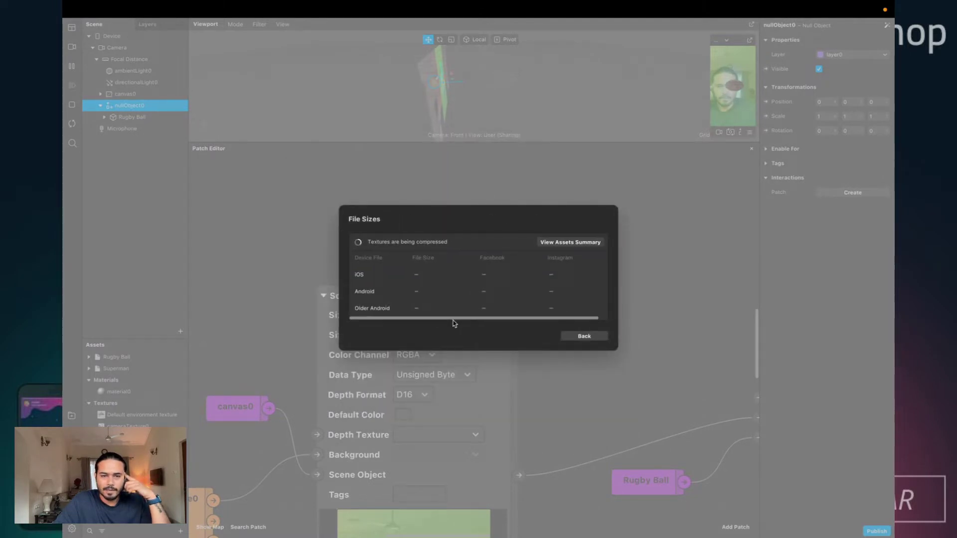
click(564, 236)
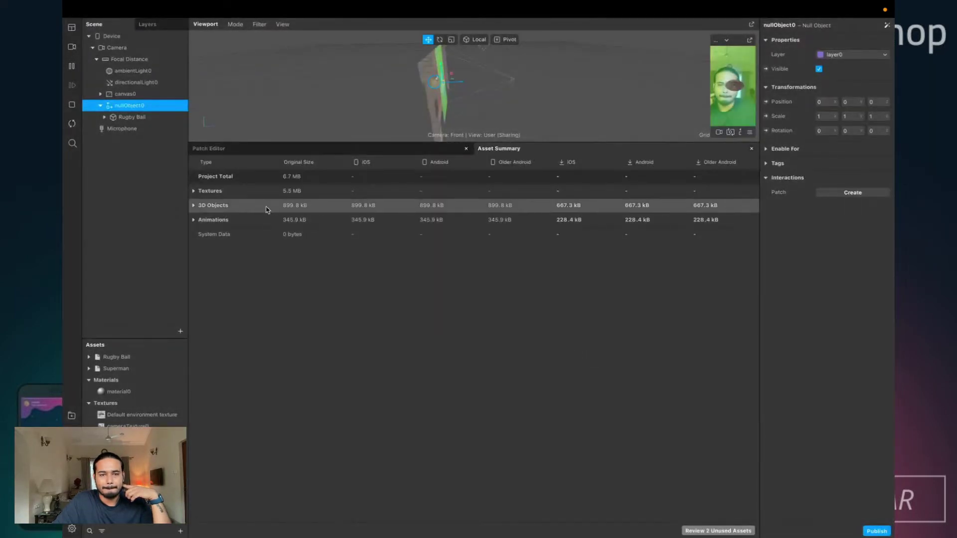
click(193, 206)
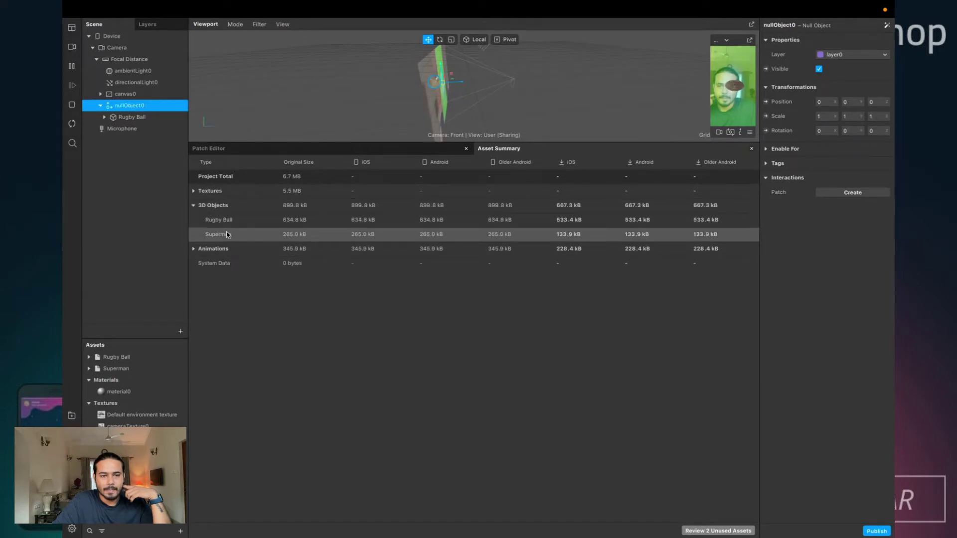
click(347, 234)
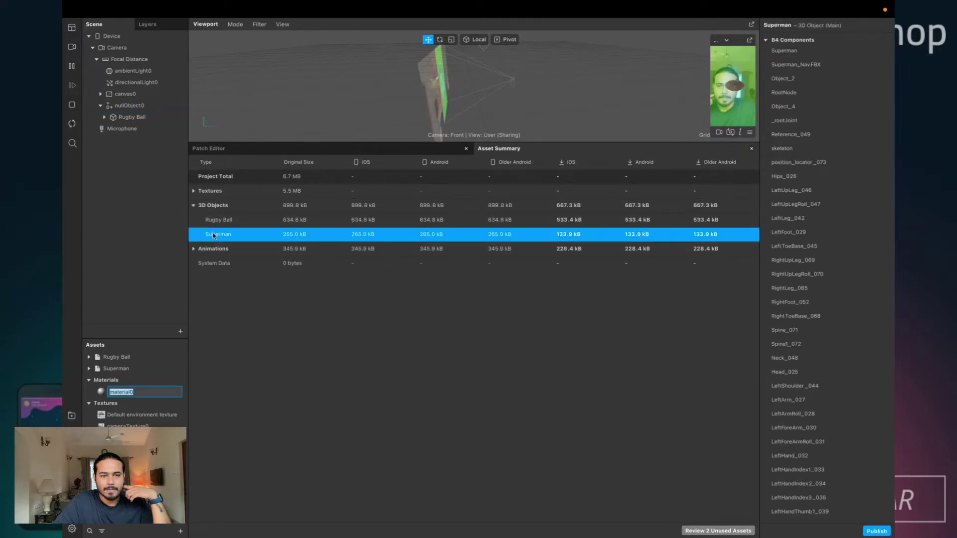
click(205, 194)
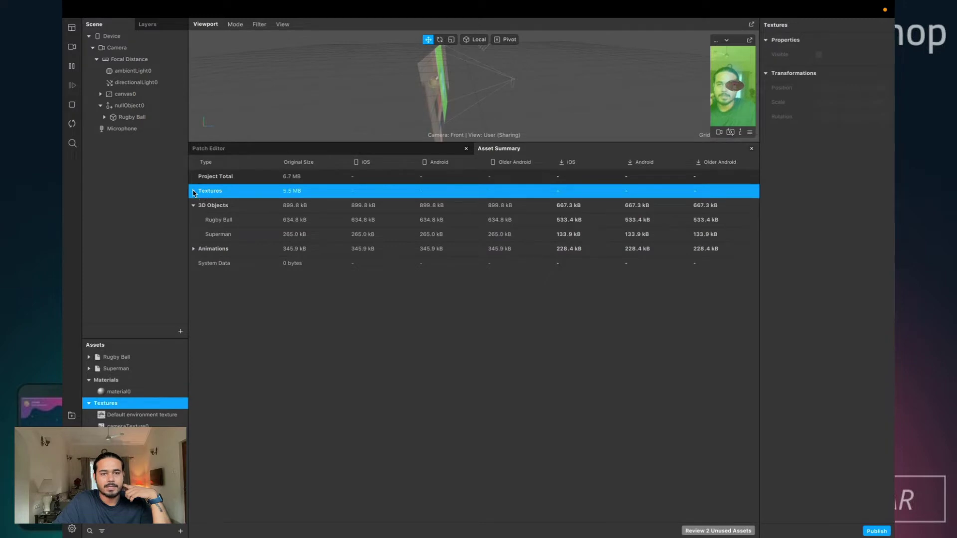
click(193, 191)
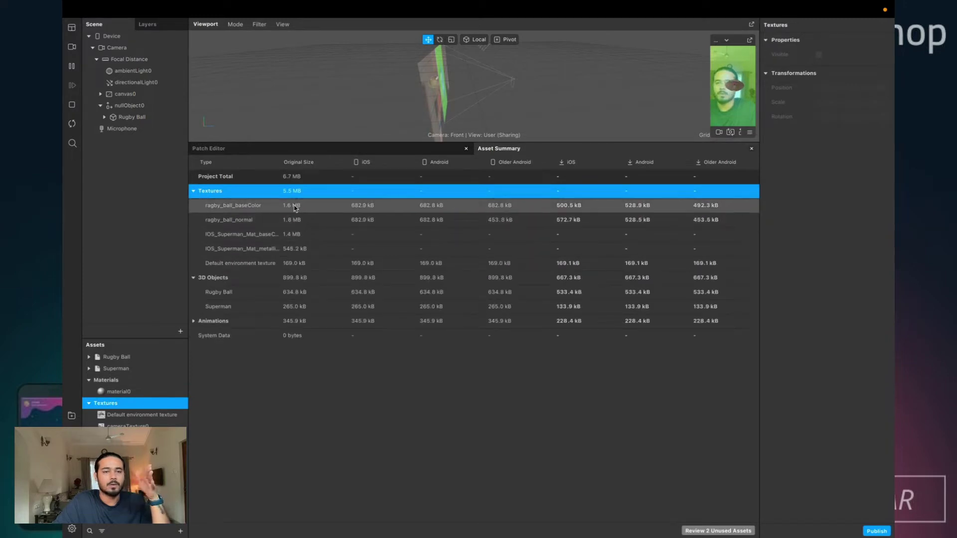
click(193, 191)
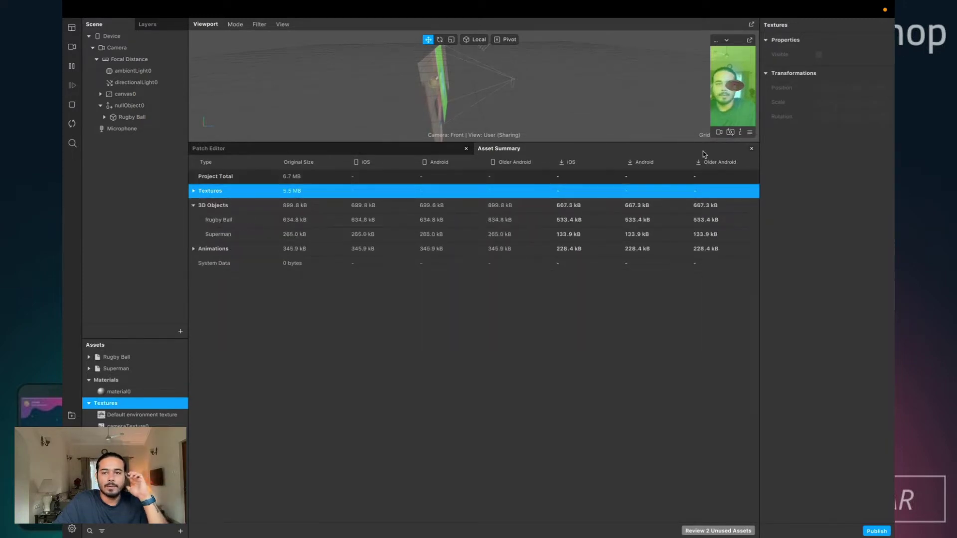
click(750, 149)
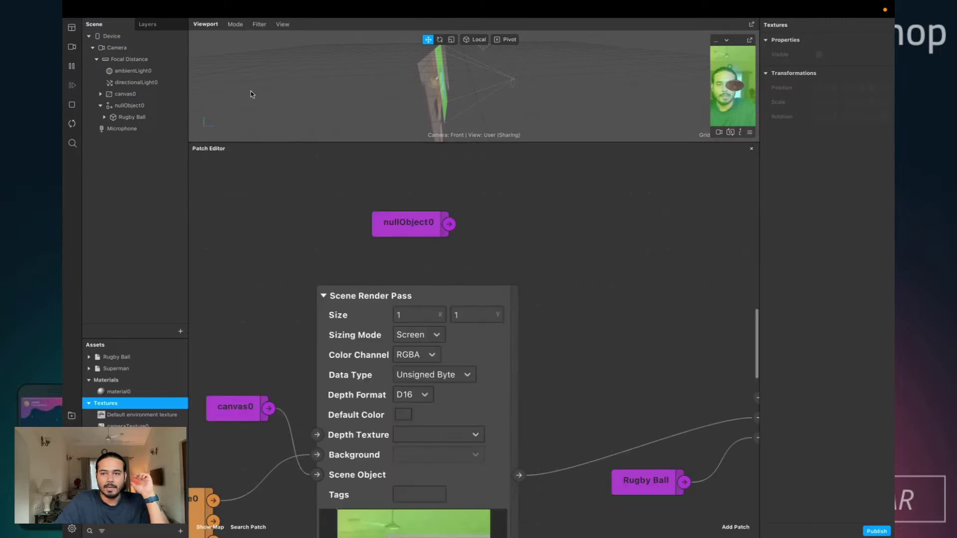
click(71, 29)
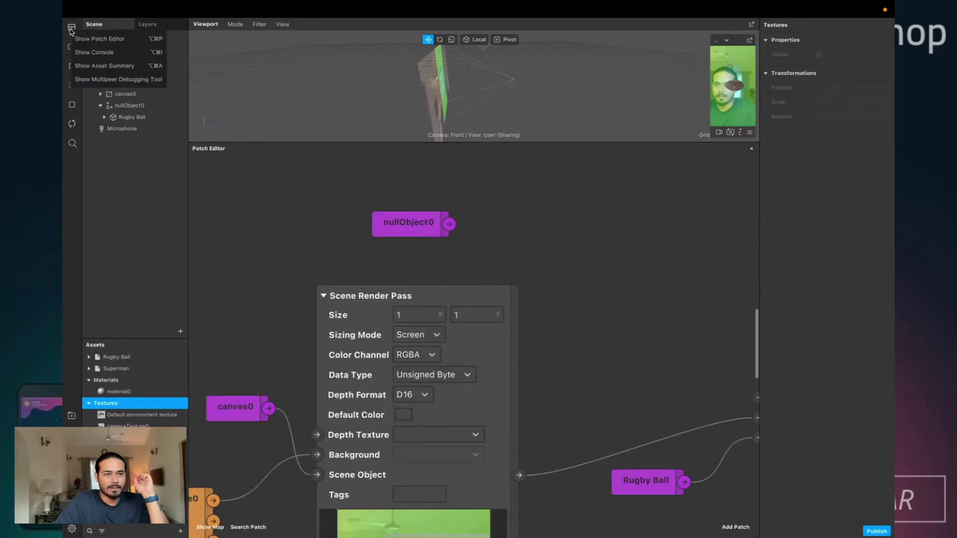
click(102, 41)
click(72, 28)
click(94, 39)
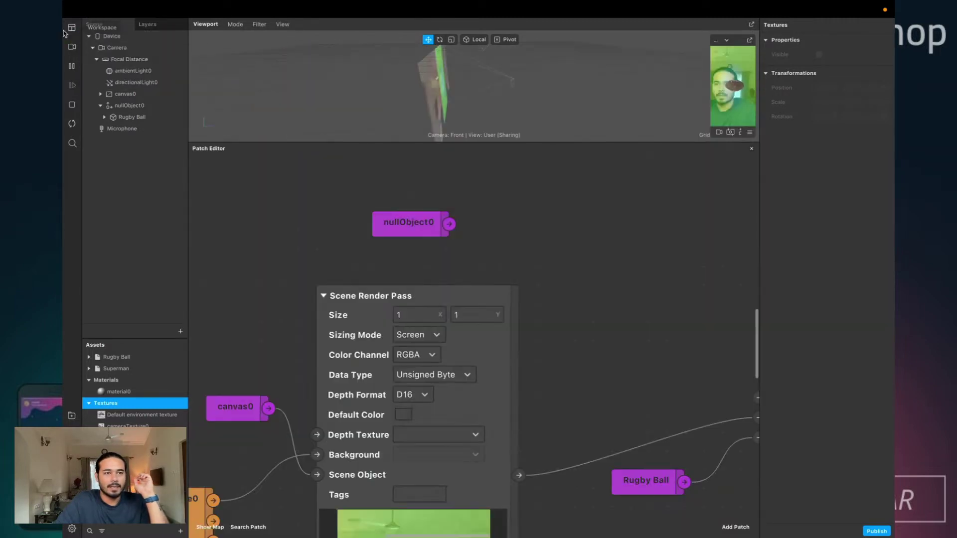
- Show the asset summary again, list its textures and inspect the ragby_ball_baseColor texture
click(71, 28)
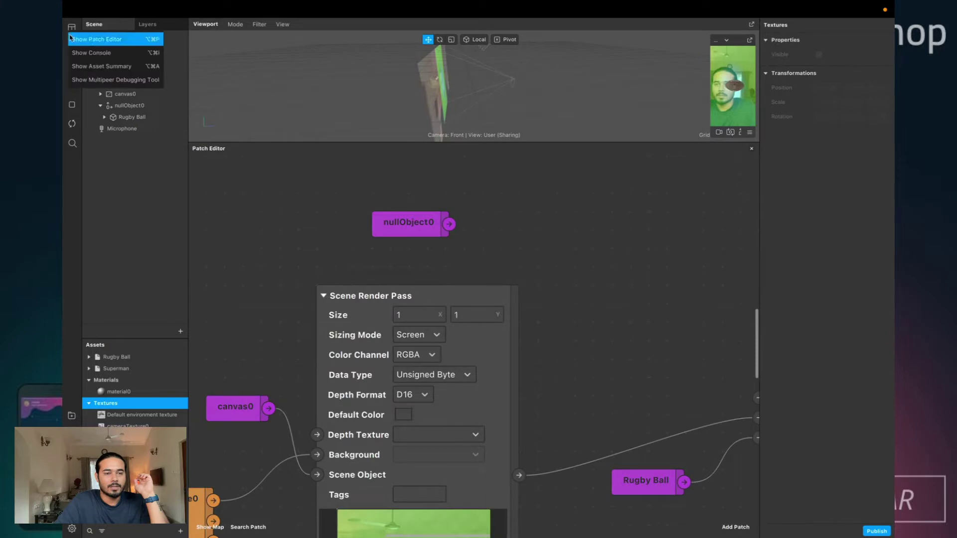
click(112, 73)
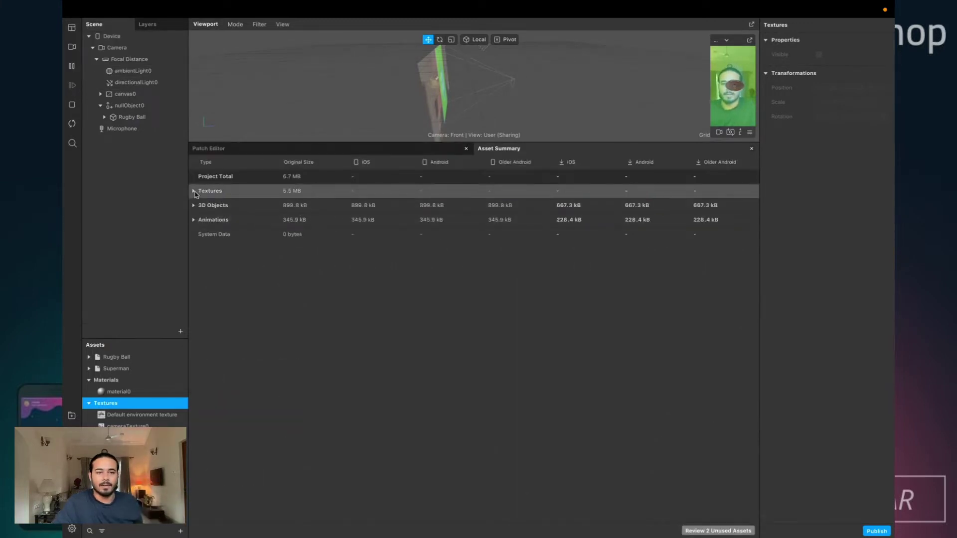
click(194, 192)
click(289, 211)
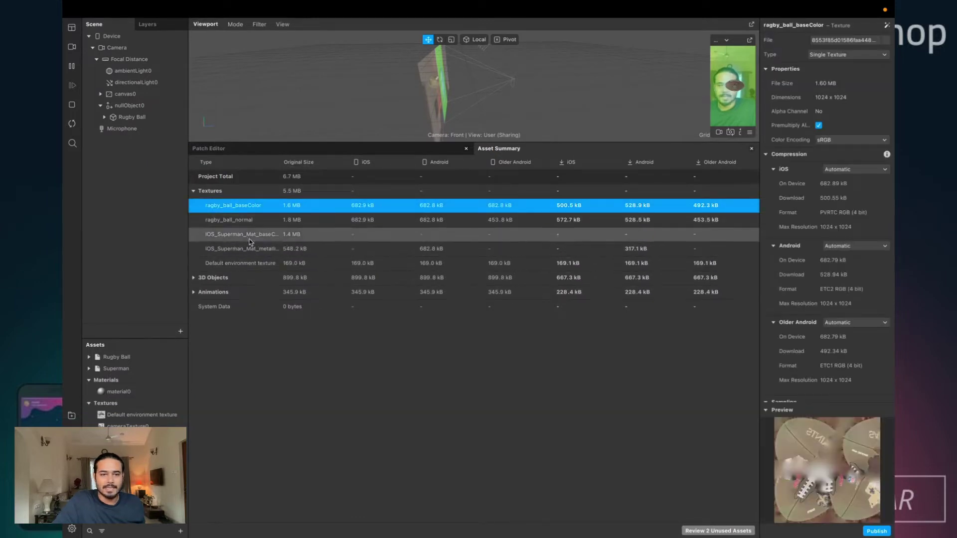
- Delete the Rugby Ball from the scene and remove its asset together with its files in the project folder
click(122, 116)
right_click(122, 117)
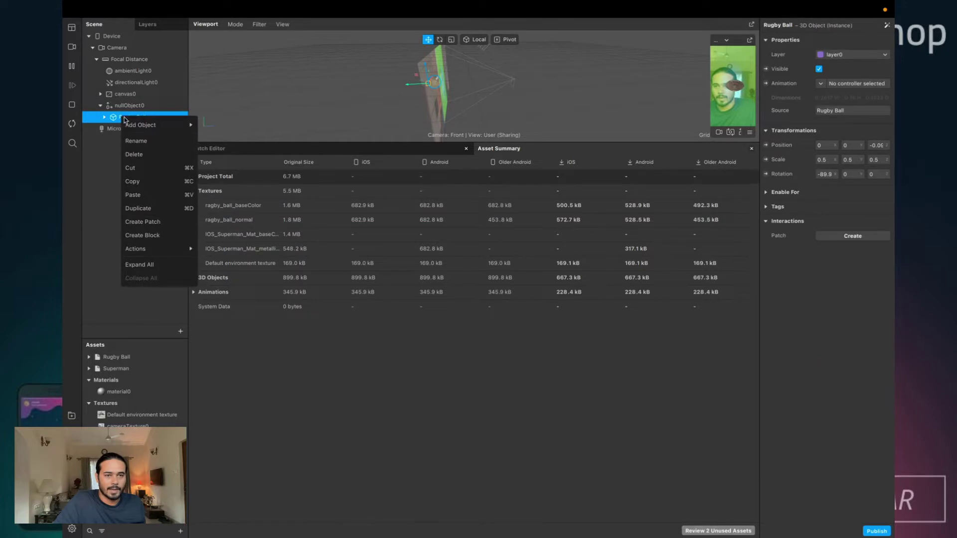
click(151, 155)
click(119, 357)
right_click(129, 357)
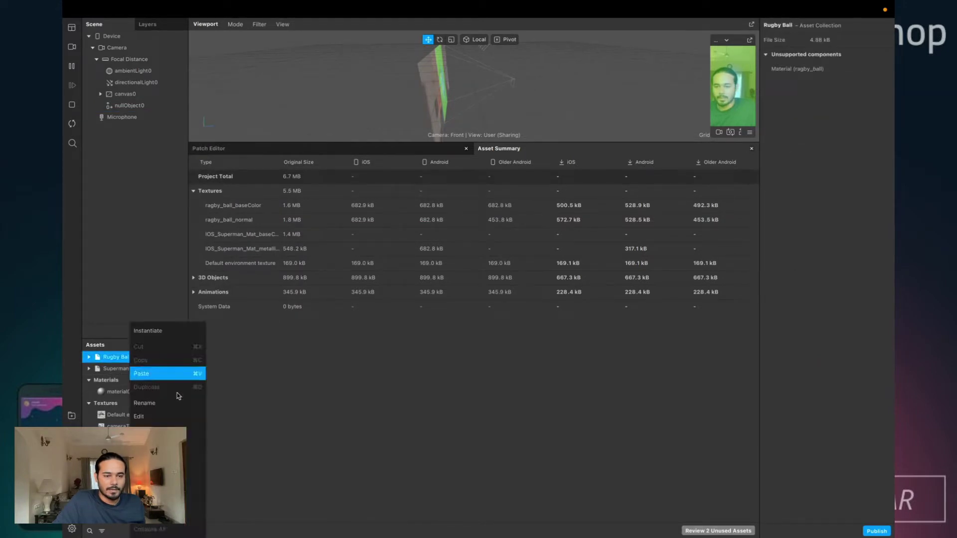
click(154, 423)
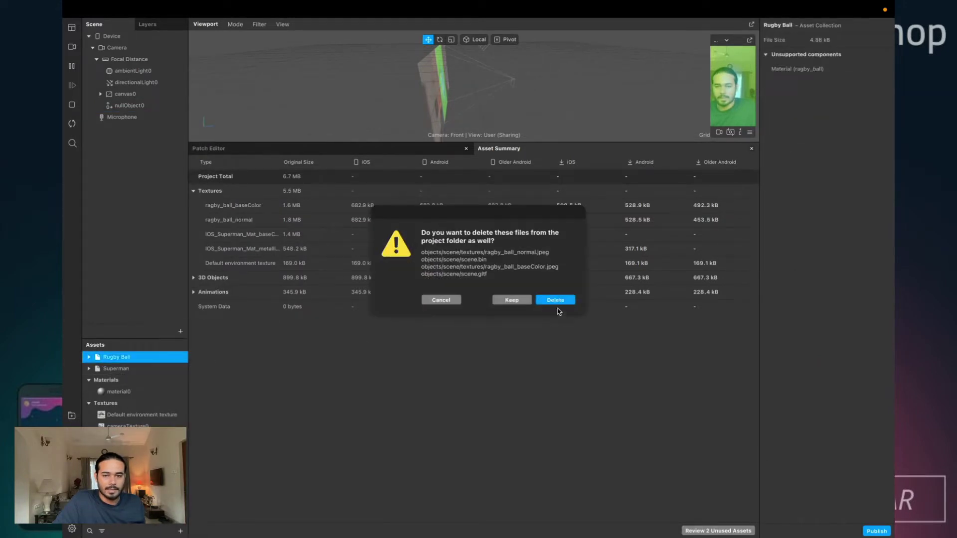
click(555, 302)
- Add the Superman asset to the scene as a child of nullObject0
click(142, 359)
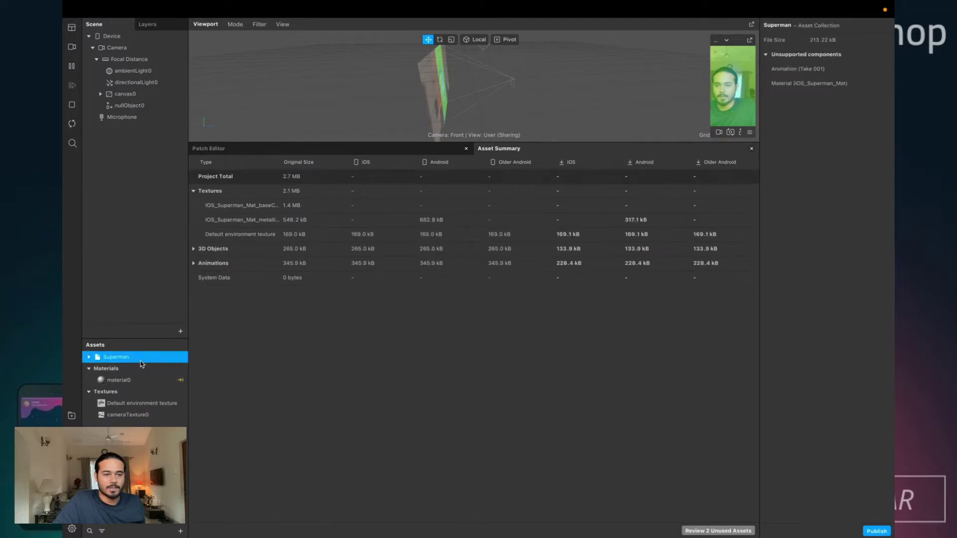
drag(142, 364, 155, 105)
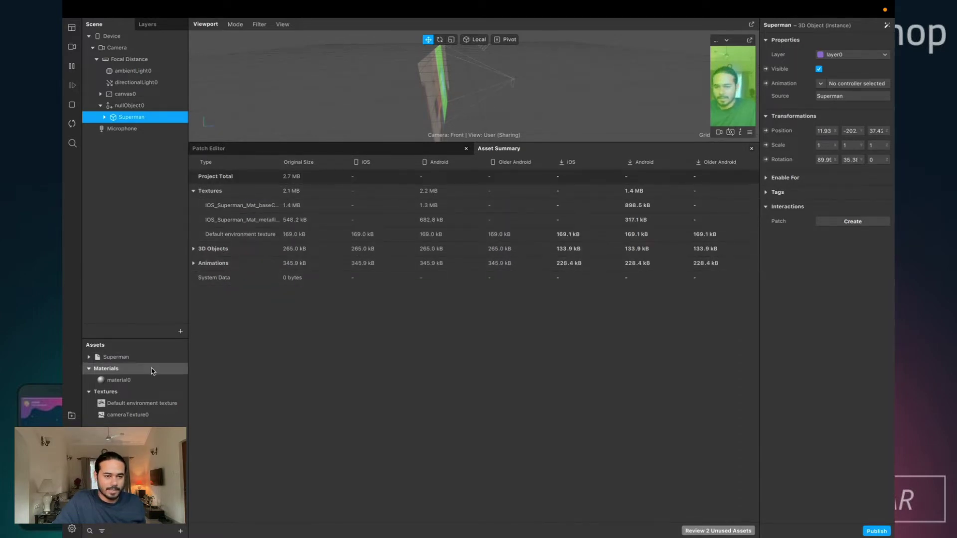
- Examine the Superman asset's contents, including the Take 001 animation, the metallic-roughness texture and the base color texture
click(122, 361)
click(89, 358)
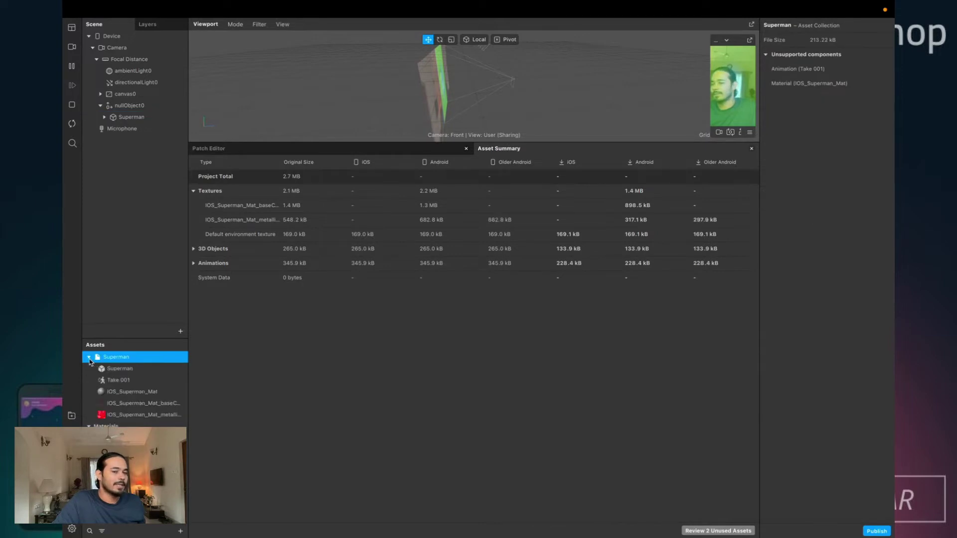
click(117, 380)
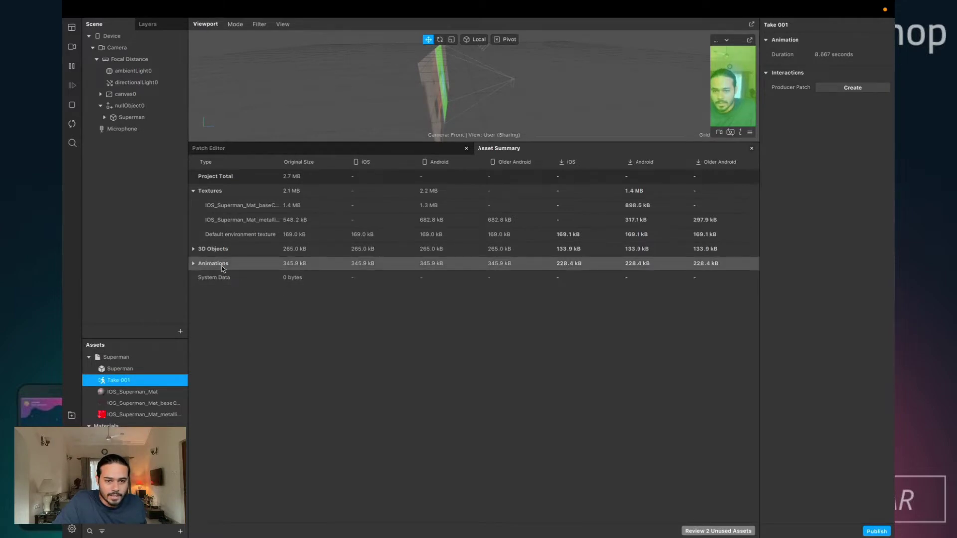
click(194, 264)
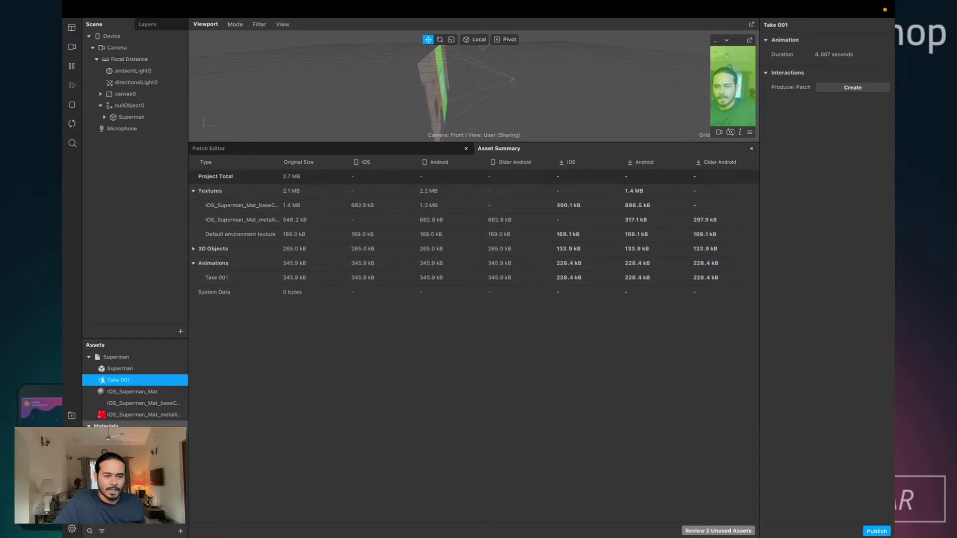
click(140, 417)
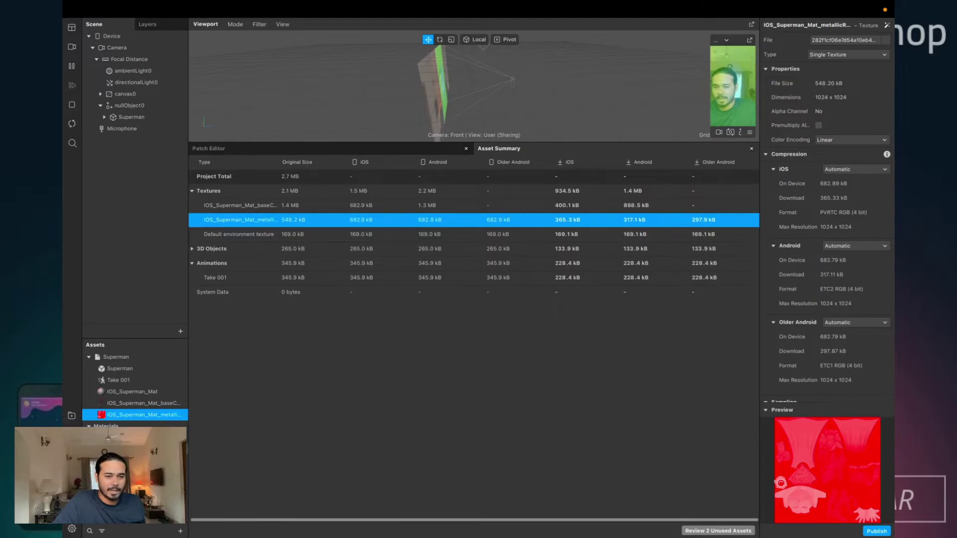
click(138, 404)
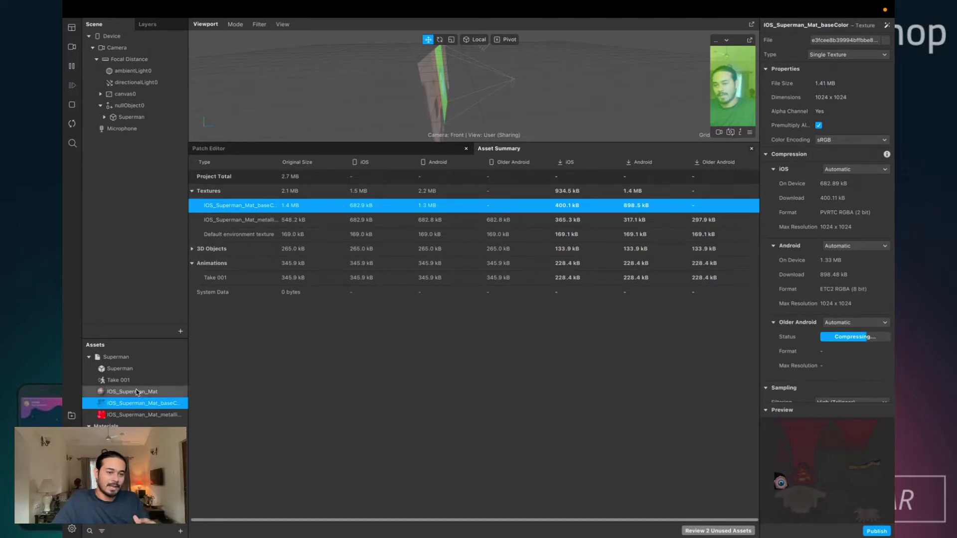
- Examine the Superman asset's metallic-roughness texture, IOS_Superman_Mat material and base color texture, including the actions available for them
click(126, 358)
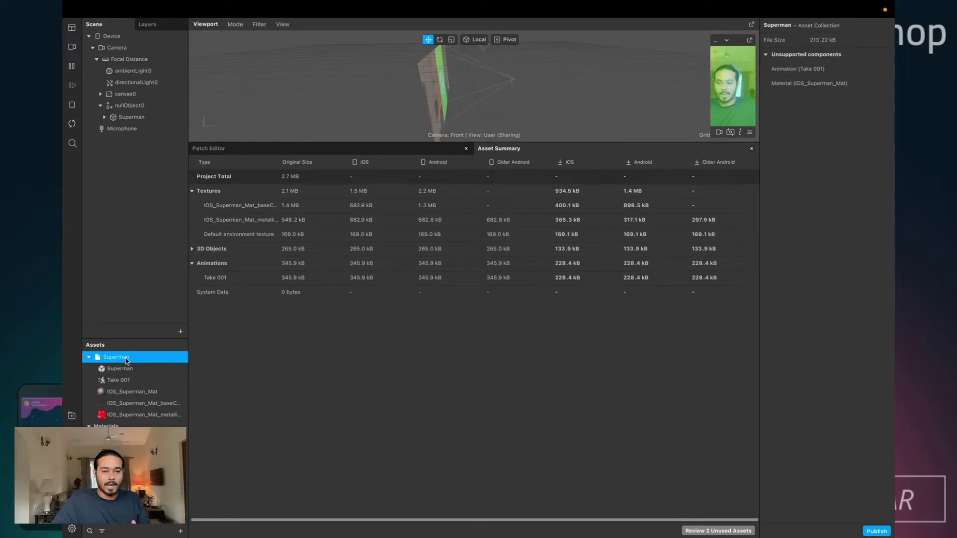
click(135, 416)
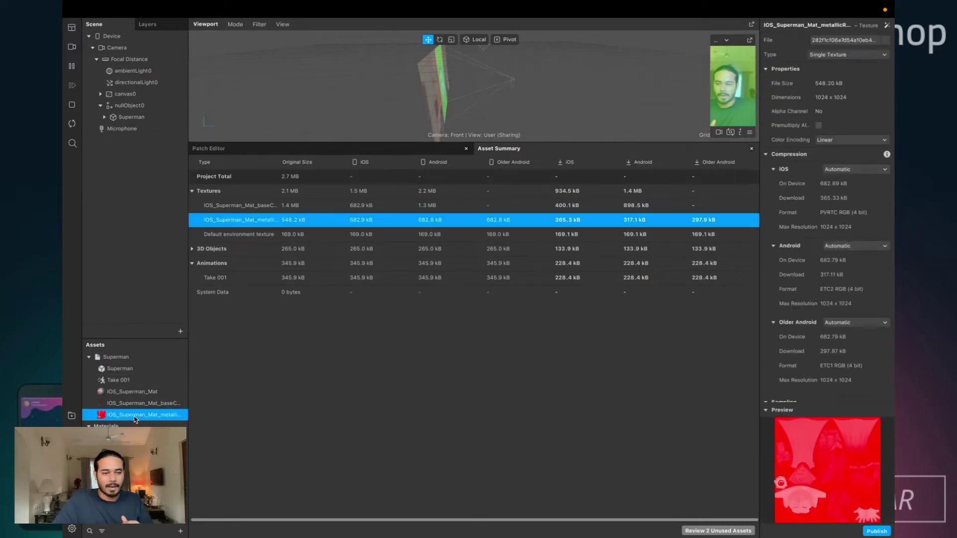
right_click(134, 417)
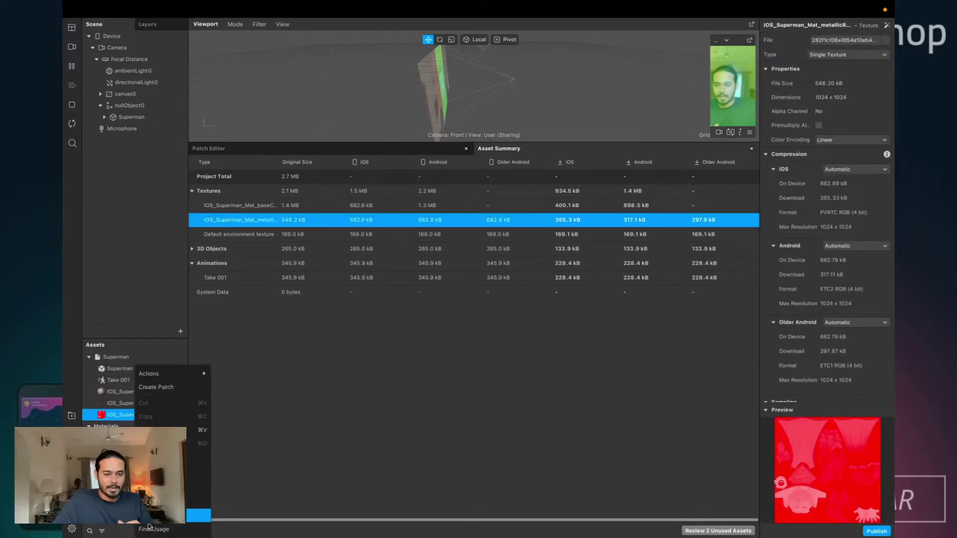
click(271, 422)
scroll(272, 423, down, 3)
click(123, 392)
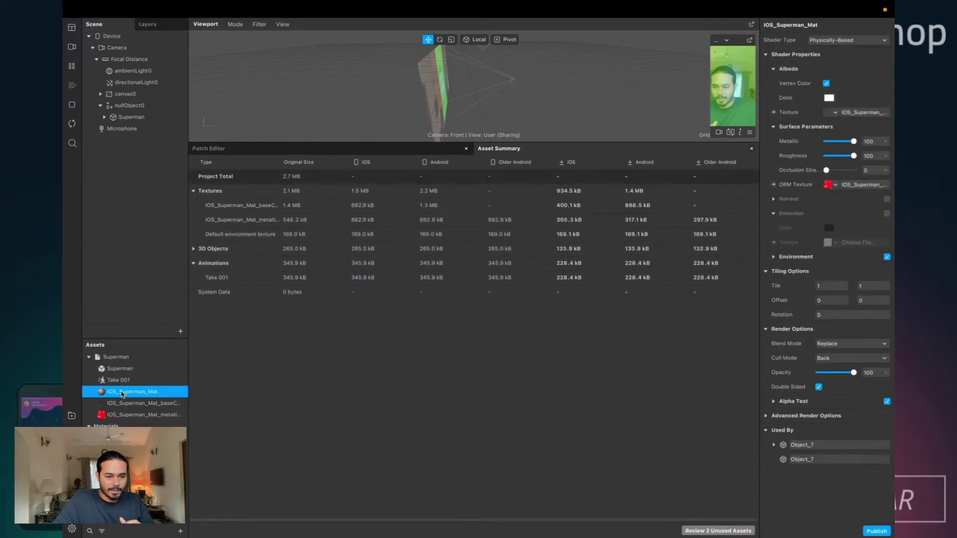
click(110, 405)
right_click(109, 404)
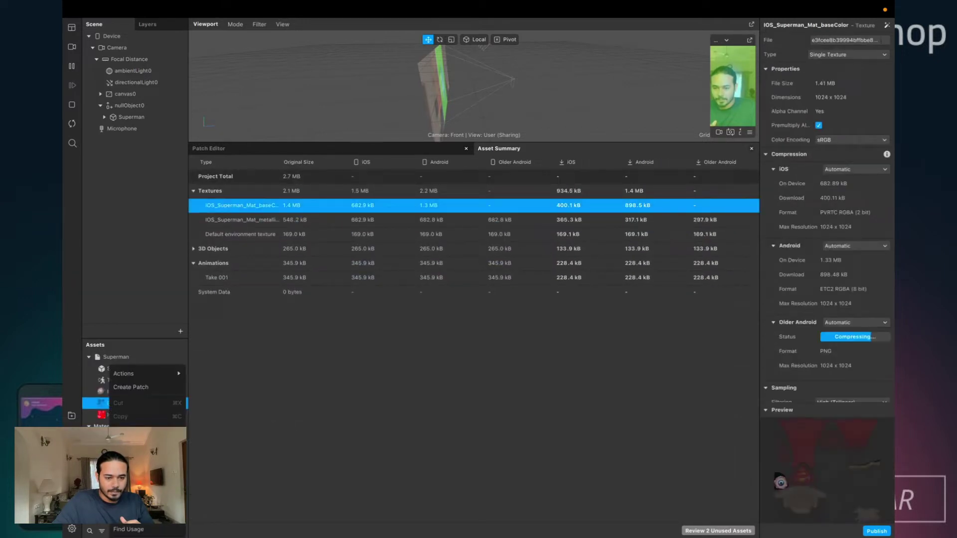
click(144, 529)
- Switch to Finder's scene(1) folder and inspect scene.gltf and the two Superman PNG files in the textures folder
right_click(136, 357)
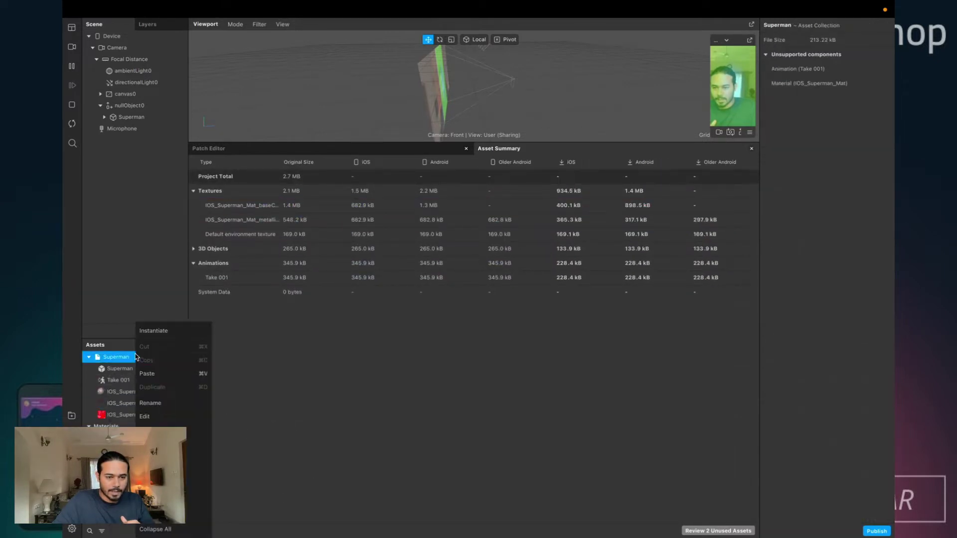
click(199, 500)
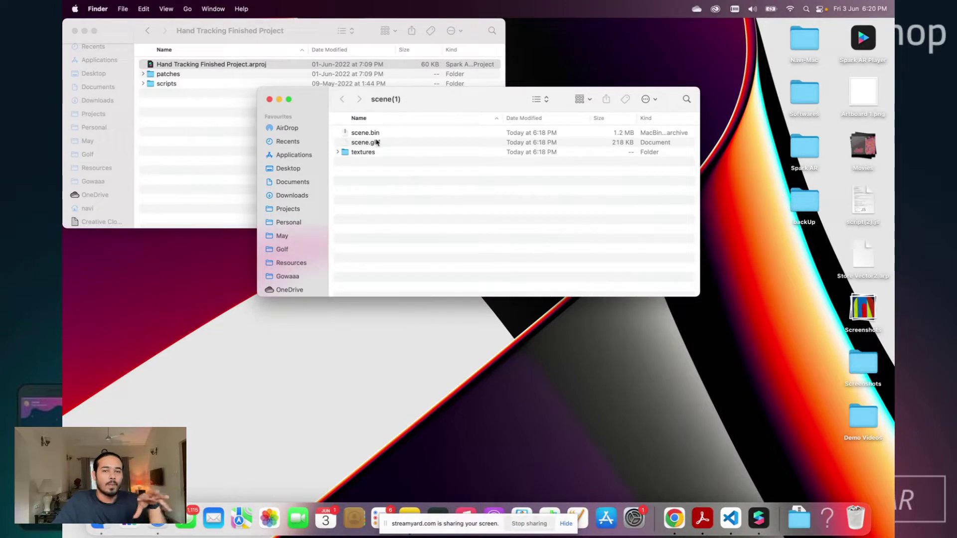
click(374, 143)
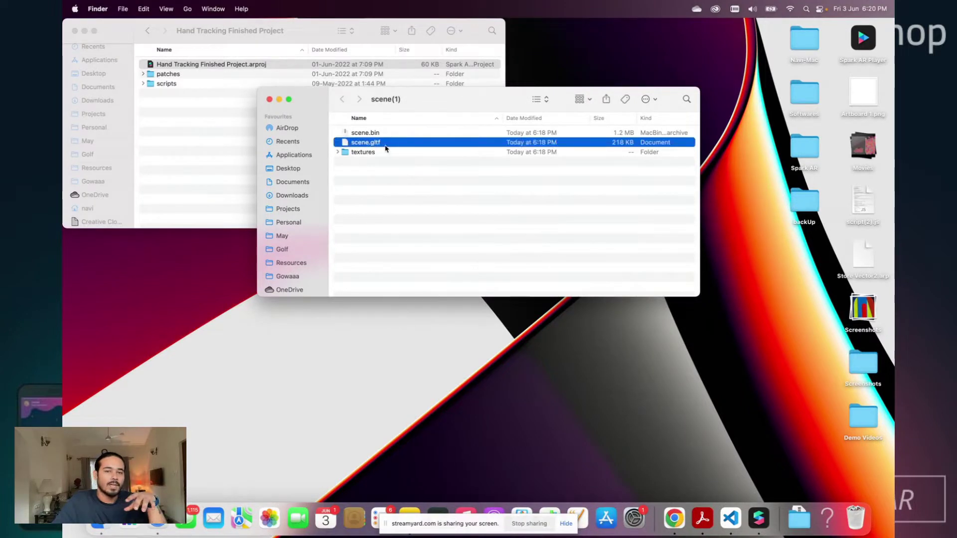
click(337, 152)
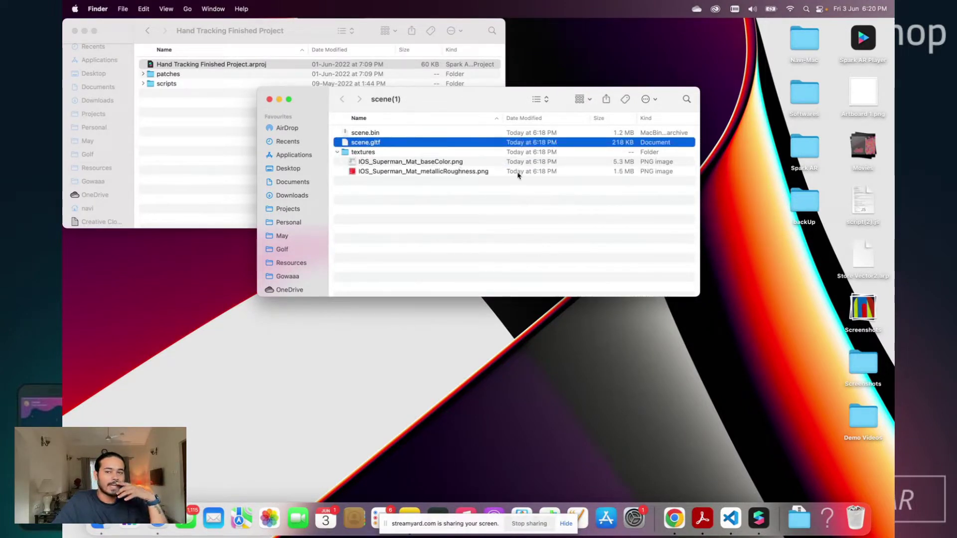
click(410, 172)
click(410, 164)
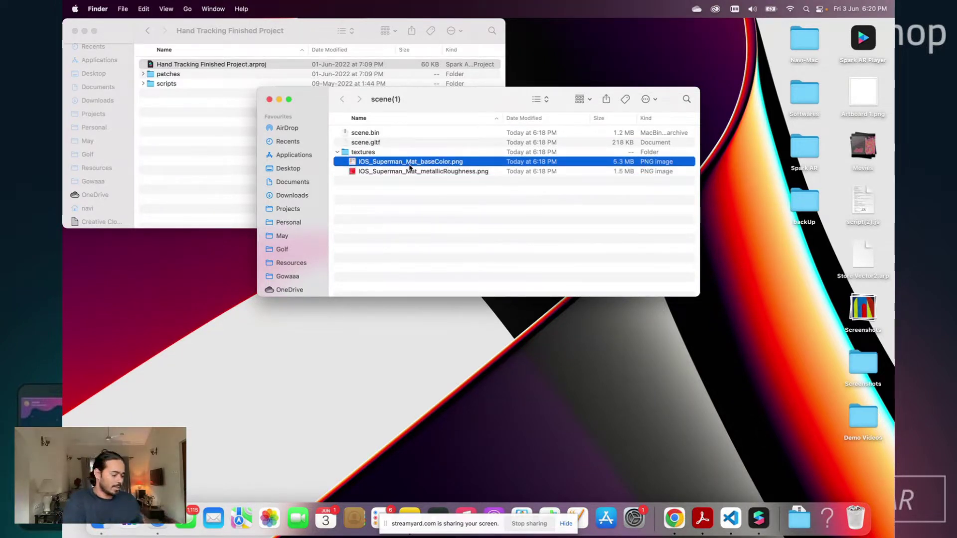
- Open Crushee and load IOS_Superman_Mat_baseColor.png and IOS_Superman_Mat_metallicRoughness.png from the textures folder into it
key(super+space)
text(c)
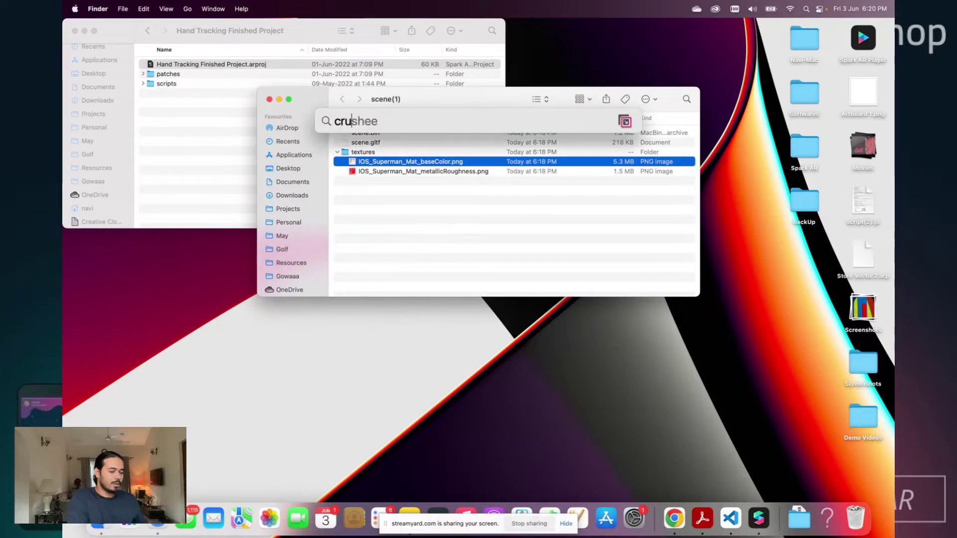
key(Return)
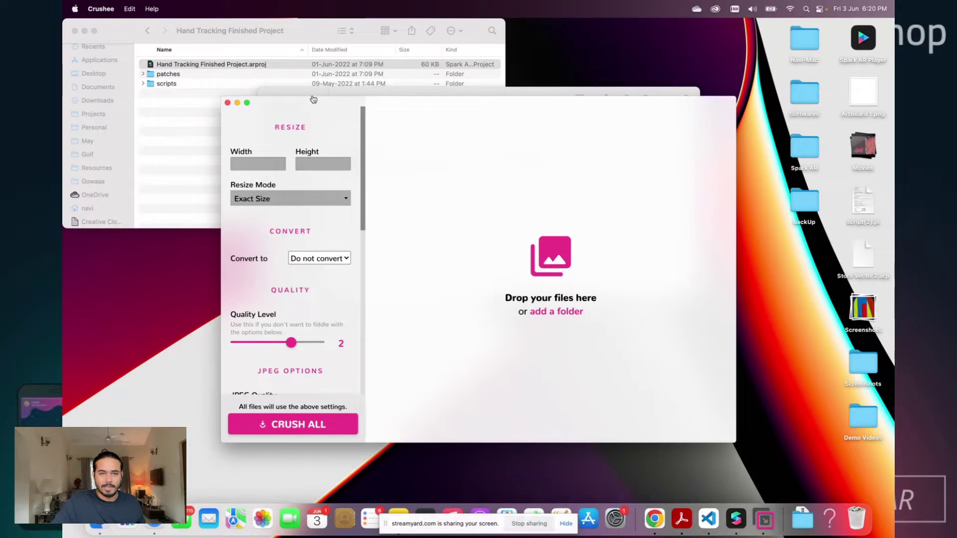
click(589, 287)
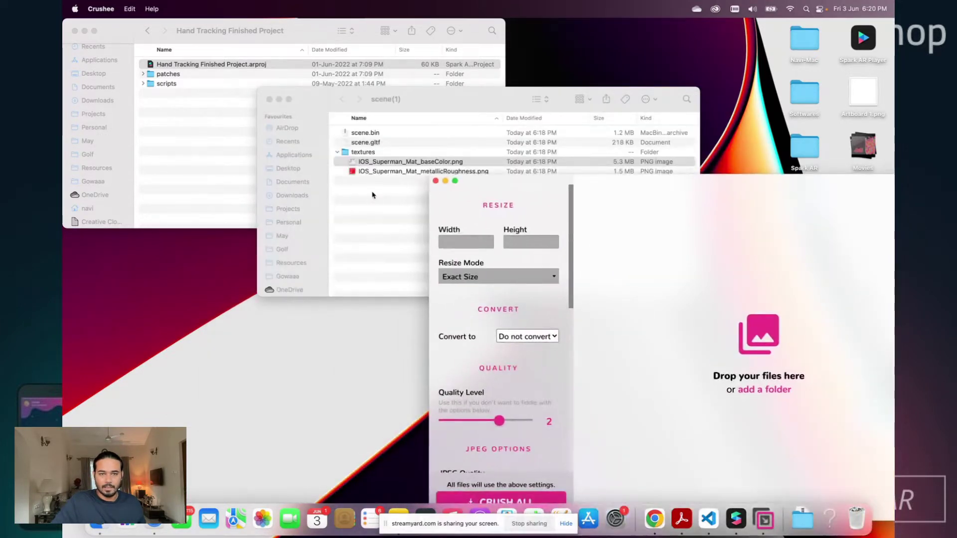
click(374, 163)
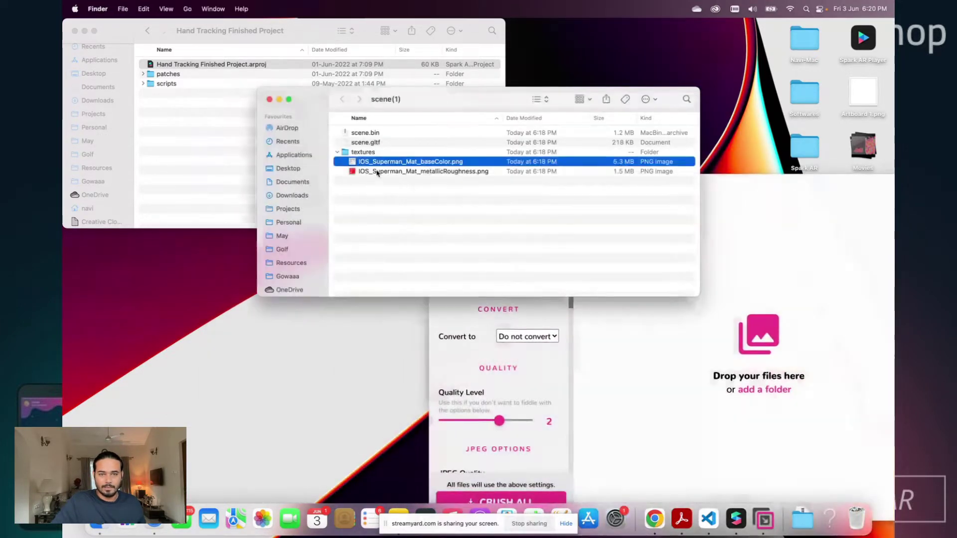
shift+click(376, 171)
drag(376, 172, 632, 369)
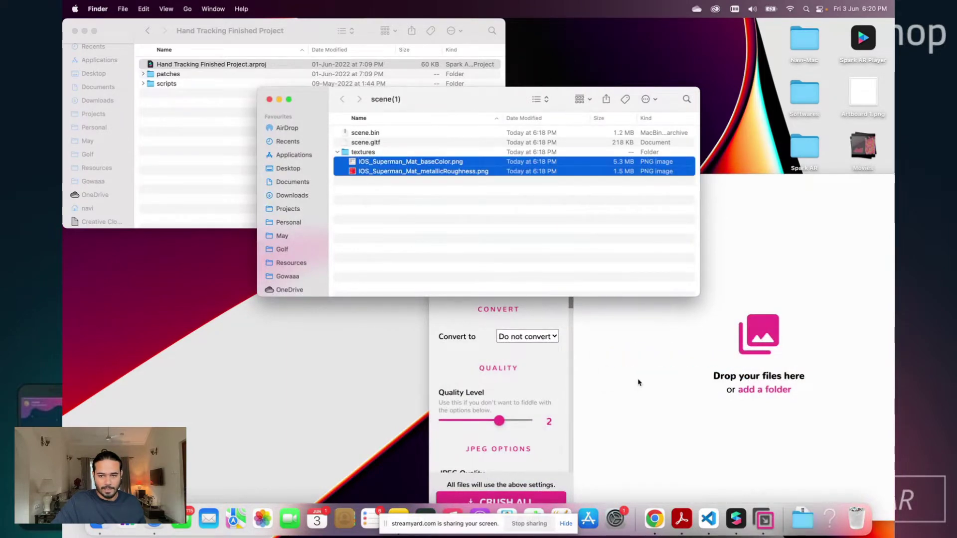
- Compress both Superman textures with the current settings and save all the results
click(732, 186)
drag(732, 186, 608, 66)
click(376, 390)
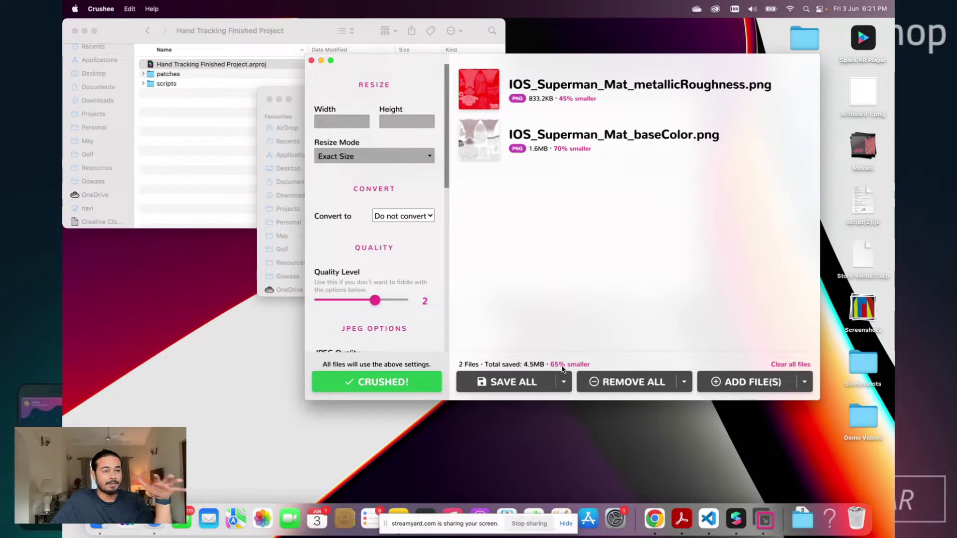
click(519, 380)
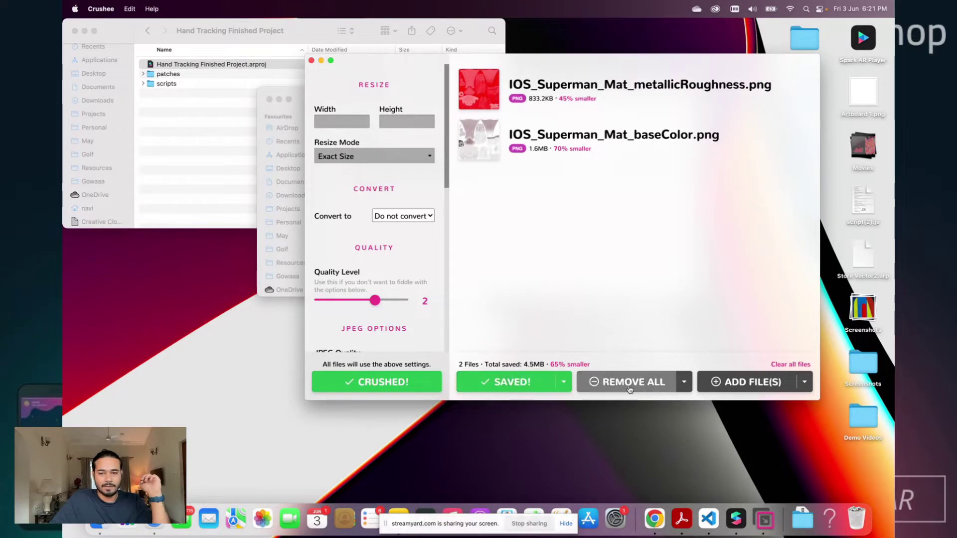
- Clear the file list, reload the two saved textures, and compress and save them a second time
click(607, 382)
drag(413, 70, 713, 108)
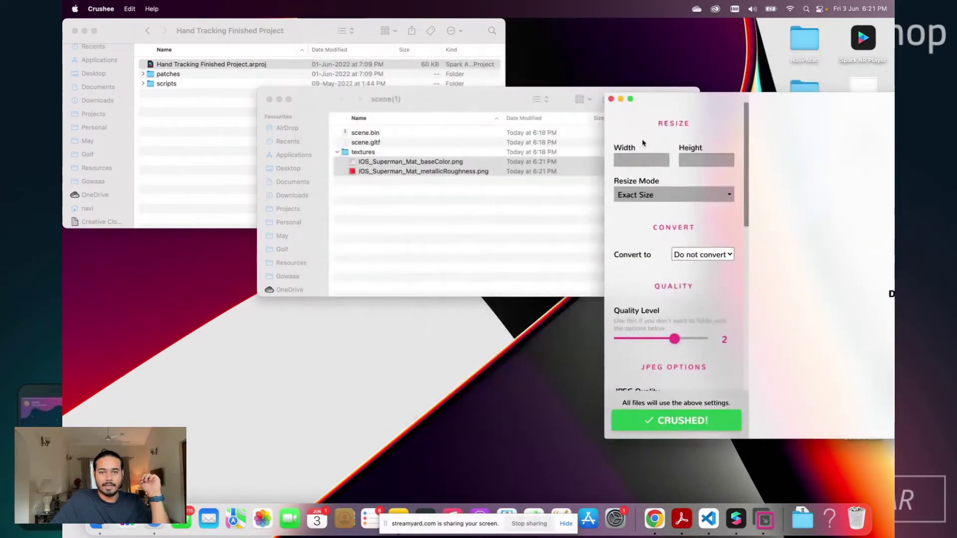
drag(419, 174, 820, 220)
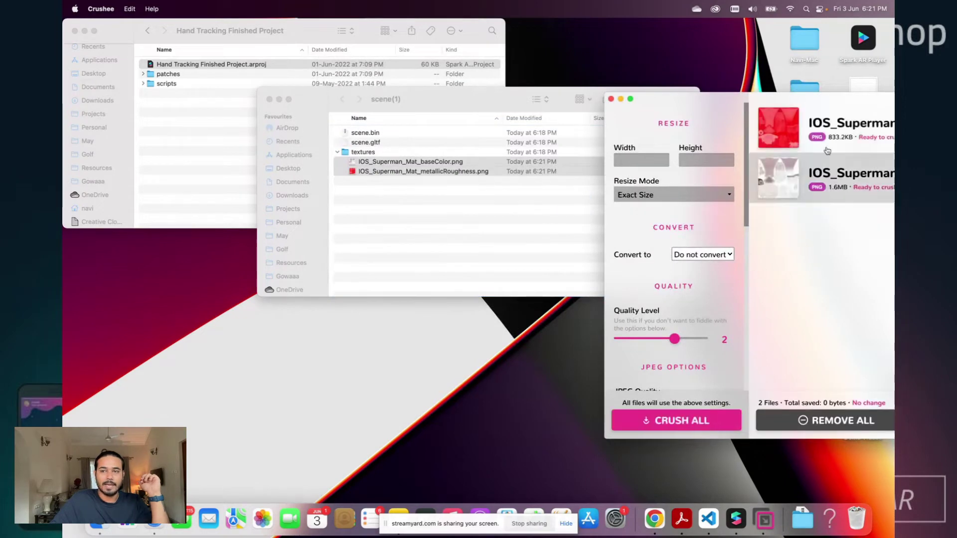
drag(838, 102, 418, 38)
click(257, 359)
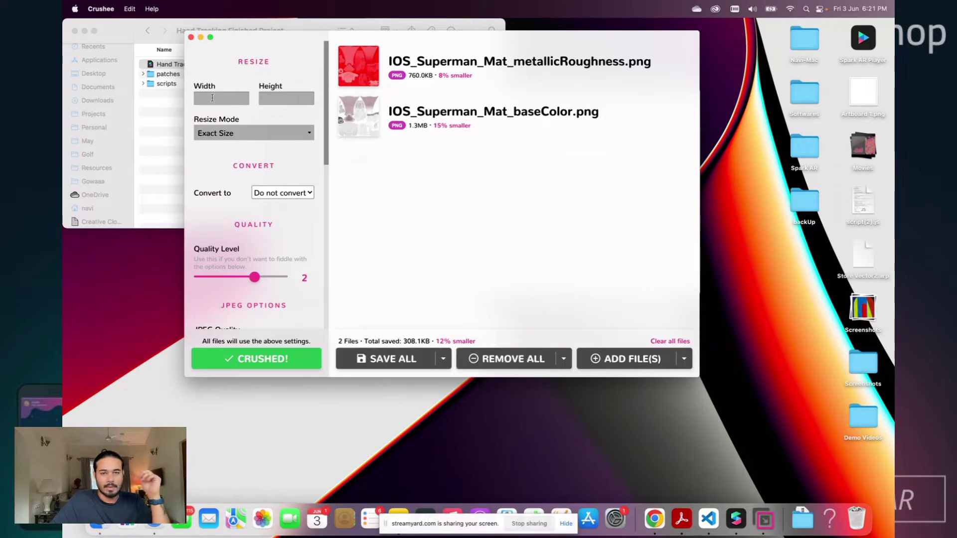
click(377, 362)
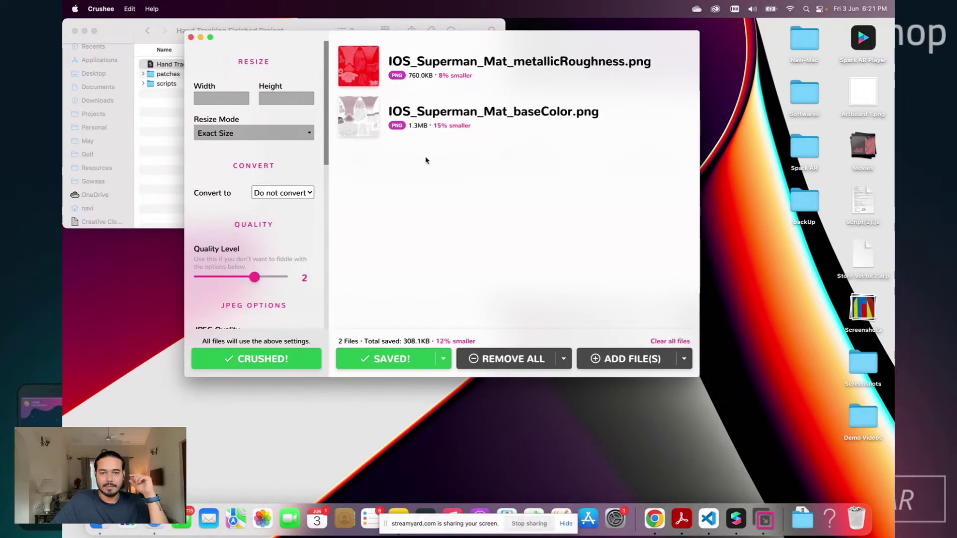
- Check the saved textures in the folder, clear the Crushee list and load both PNG files again
drag(267, 43, 407, 216)
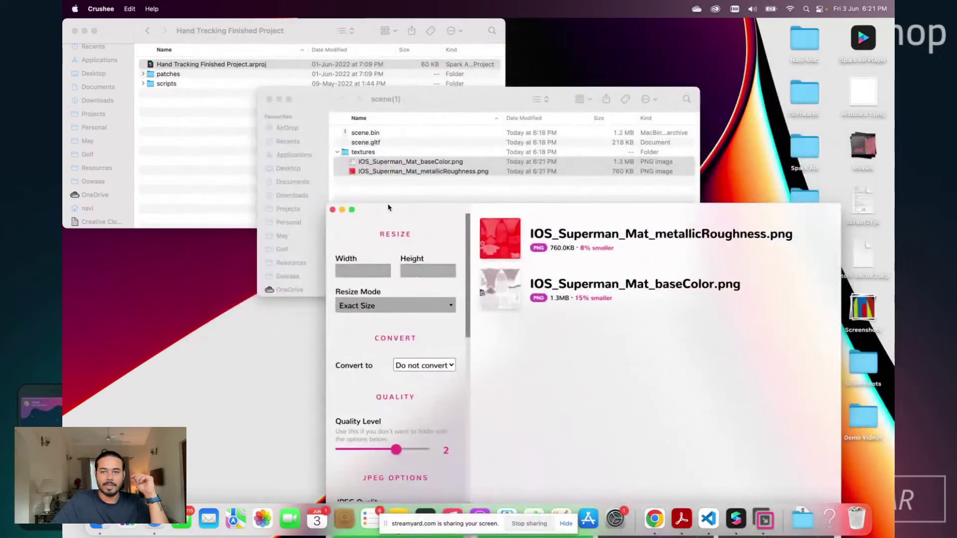
drag(509, 209, 398, 122)
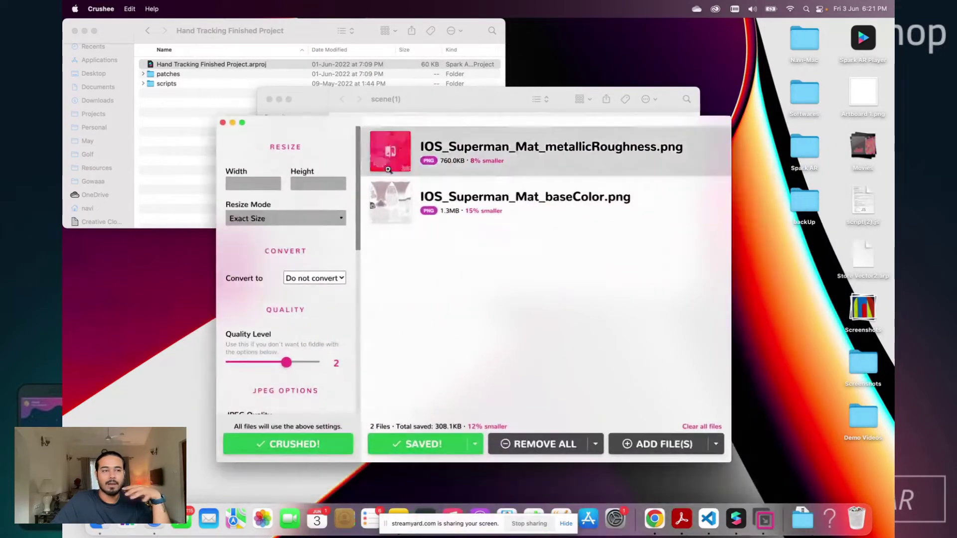
click(543, 444)
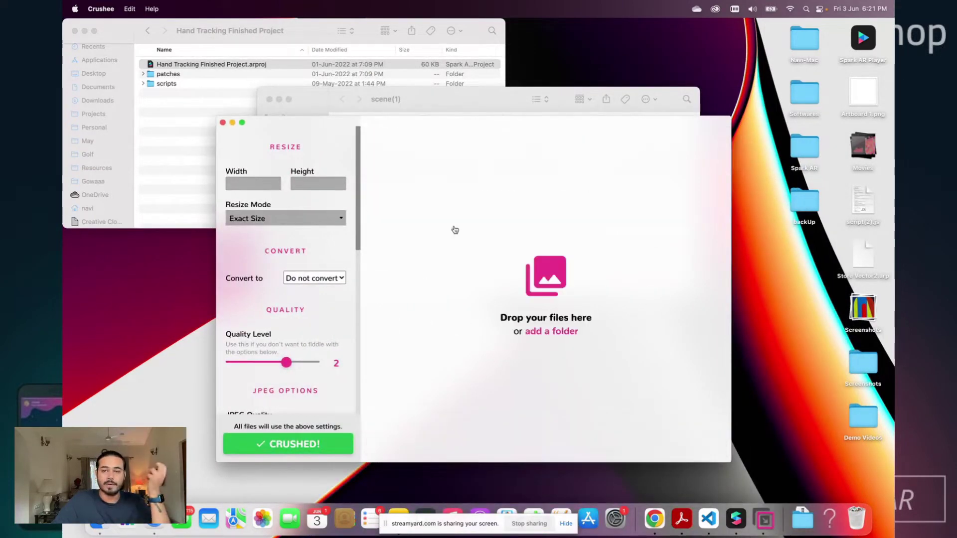
drag(346, 117, 598, 214)
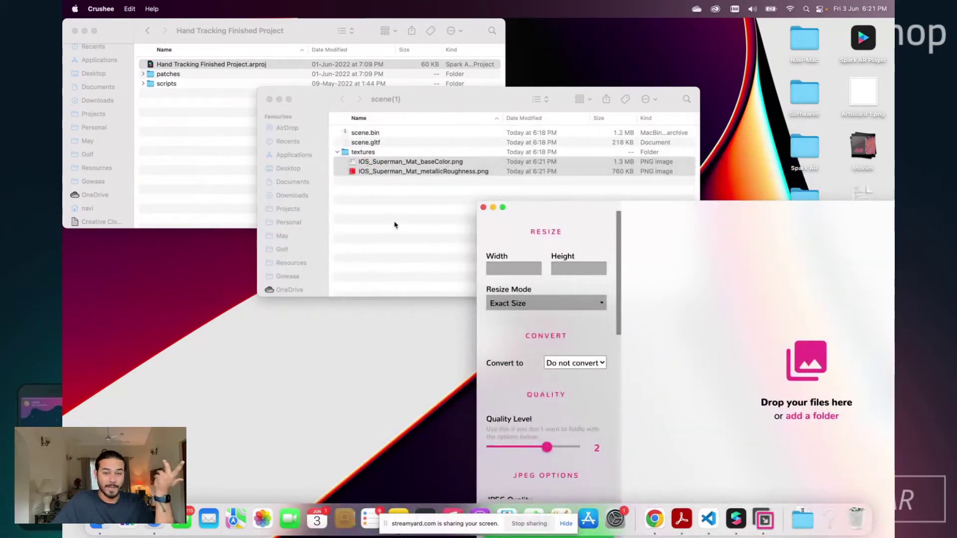
drag(396, 163, 666, 317)
drag(673, 210, 486, 71)
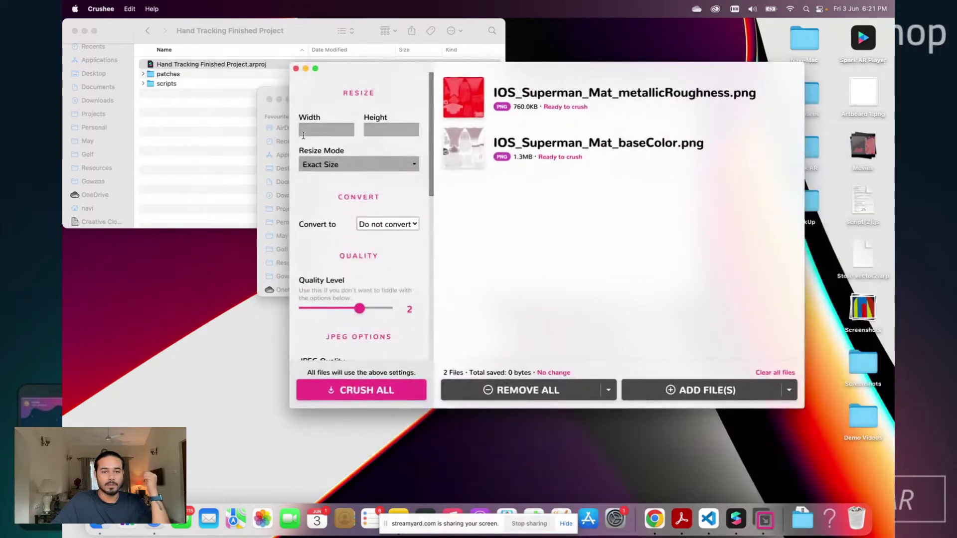
- Resize both textures to a width and height of 1024, compress and save them, and clear the file list
click(308, 133)
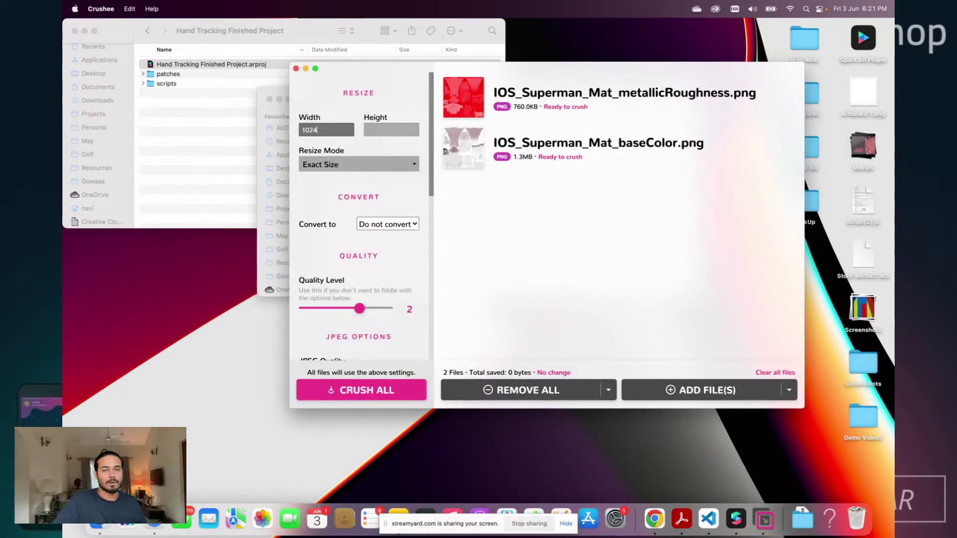
text(4)
key(Tab)
text(1024)
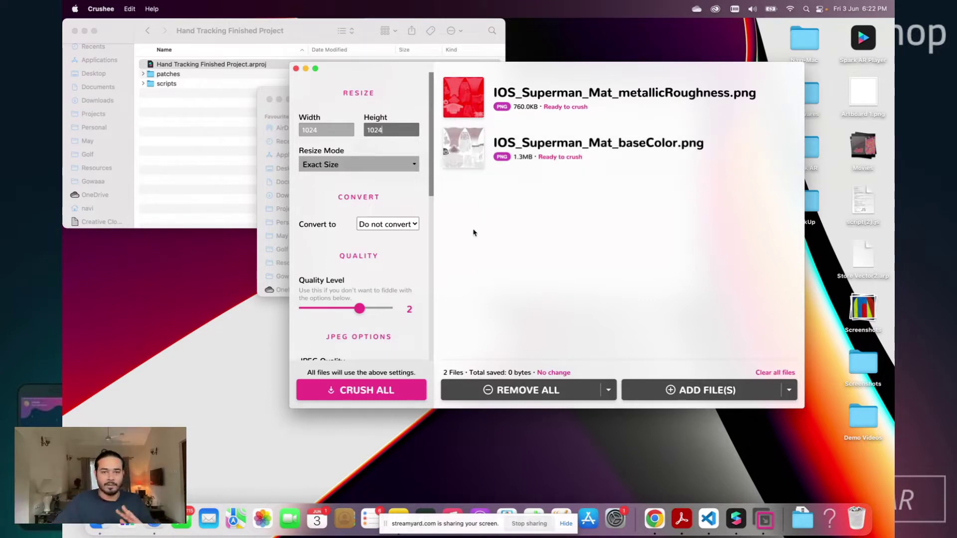
click(367, 388)
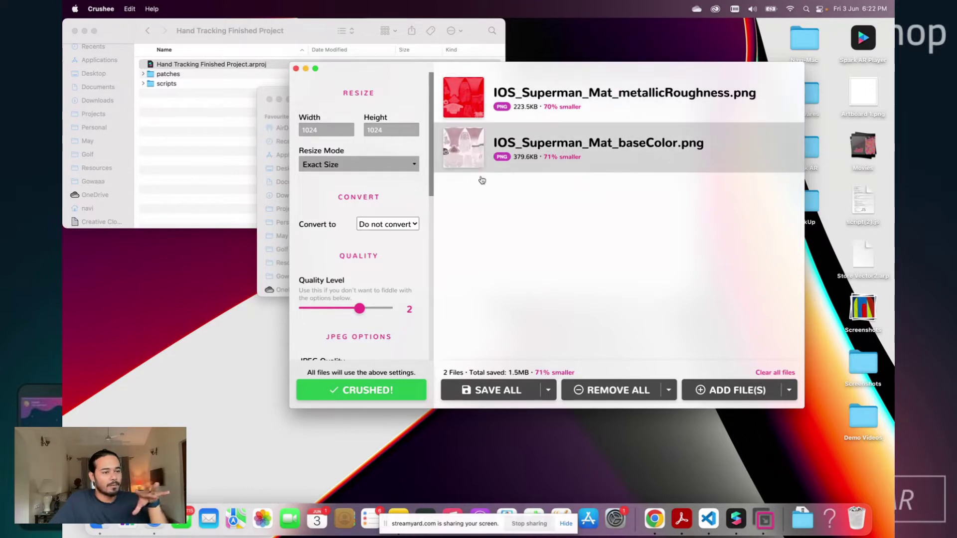
click(497, 389)
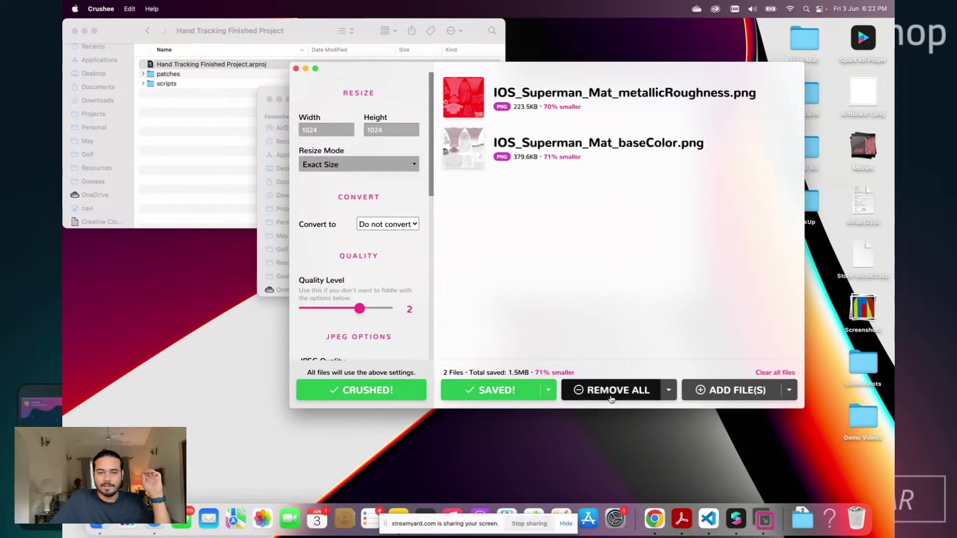
click(621, 391)
drag(334, 74, 575, 108)
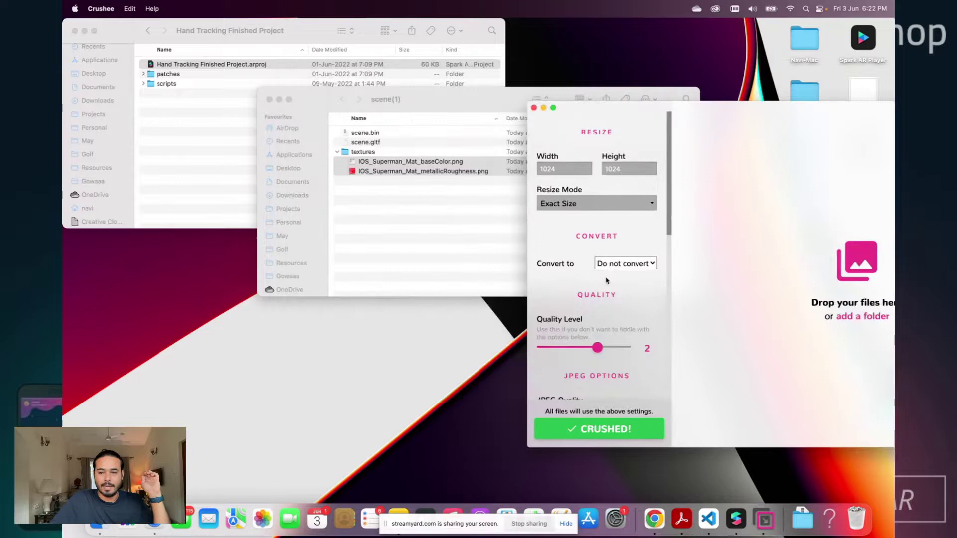
- Switch back to Spark AR Studio and examine the Superman asset's metallic-roughness and base color textures
click(736, 518)
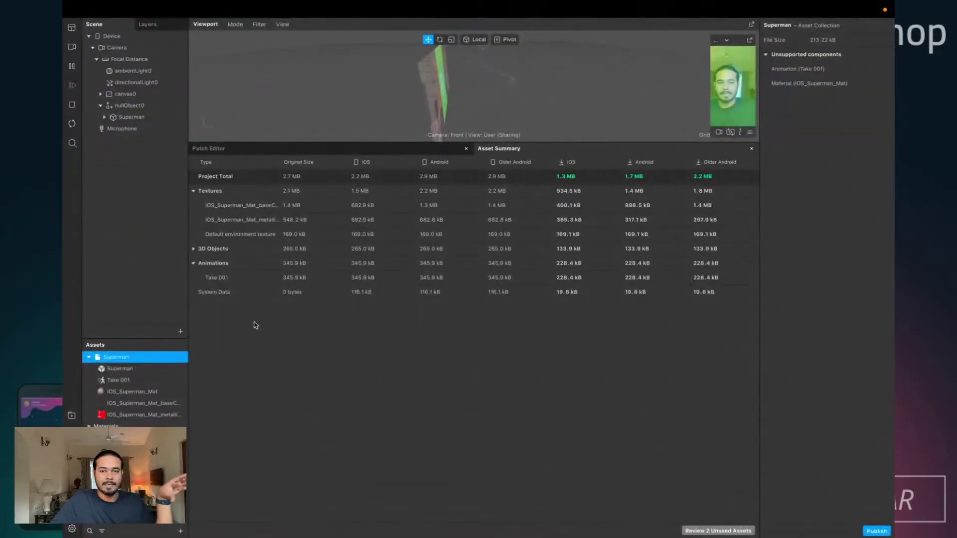
click(122, 416)
key(Up)
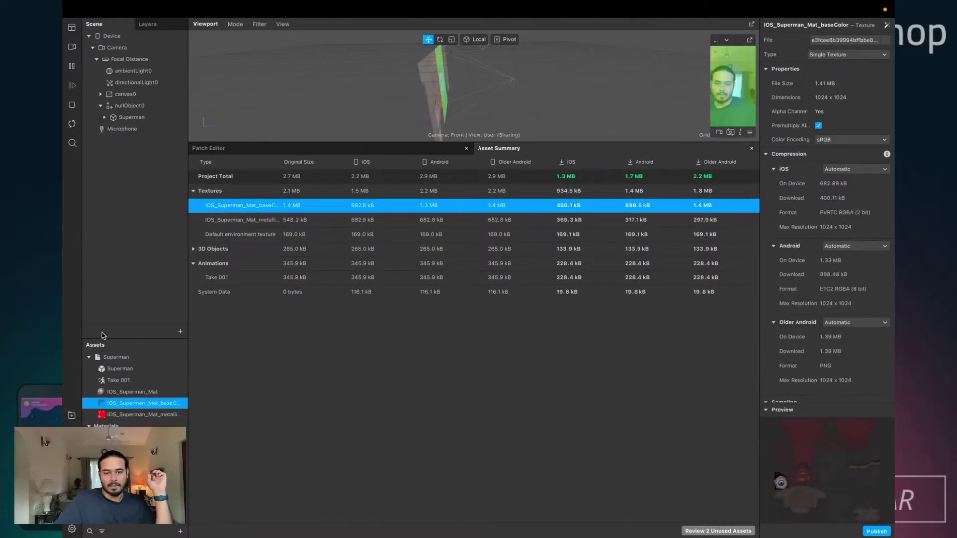
key(Up)
click(120, 405)
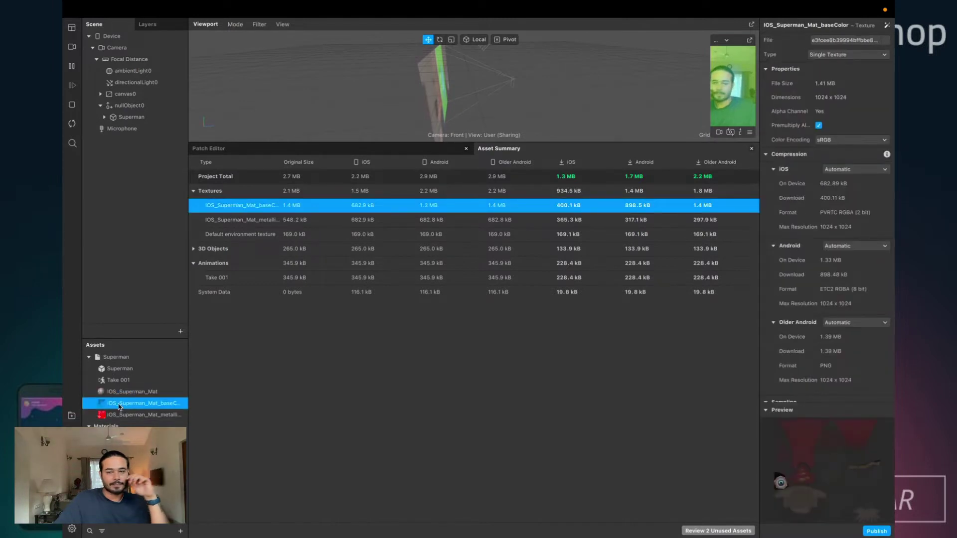
right_click(120, 405)
click(117, 369)
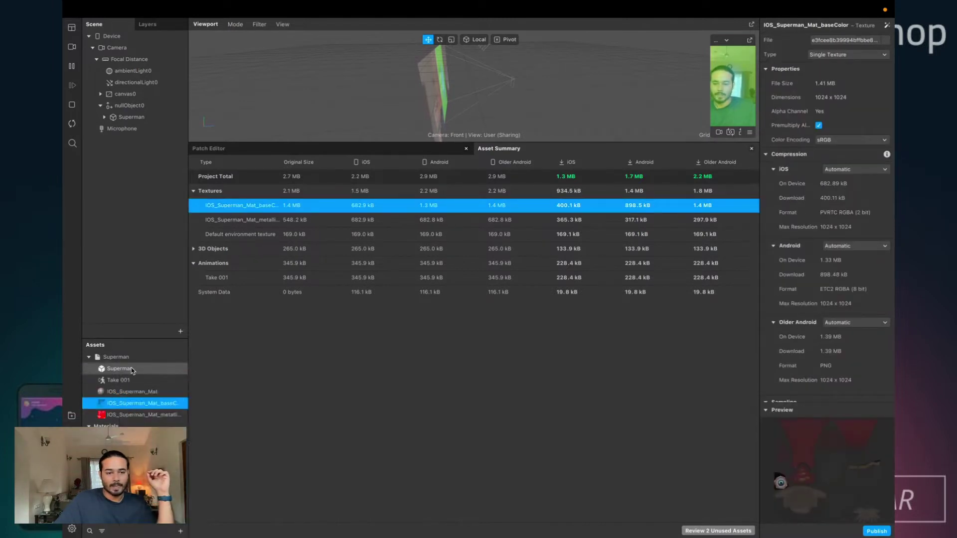
- Reveal the Superman asset's files in Finder, select the baseColor and metallicRoughness PNG textures, and return to Spark AR Studio
click(117, 368)
right_click(120, 357)
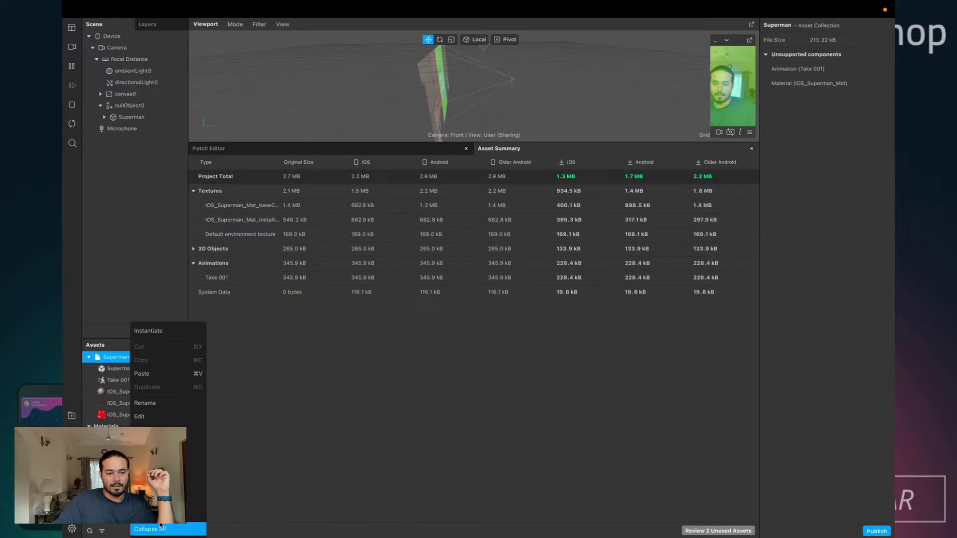
click(165, 459)
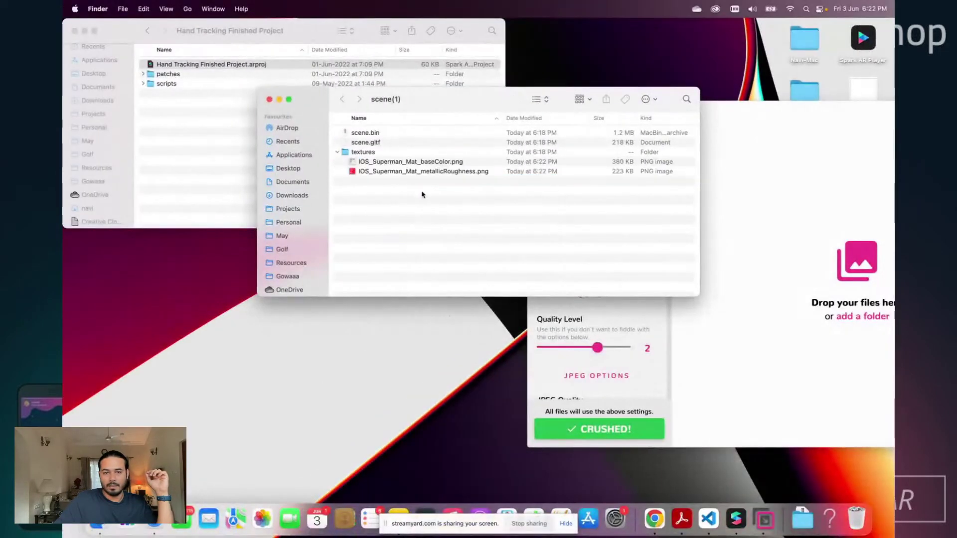
click(412, 161)
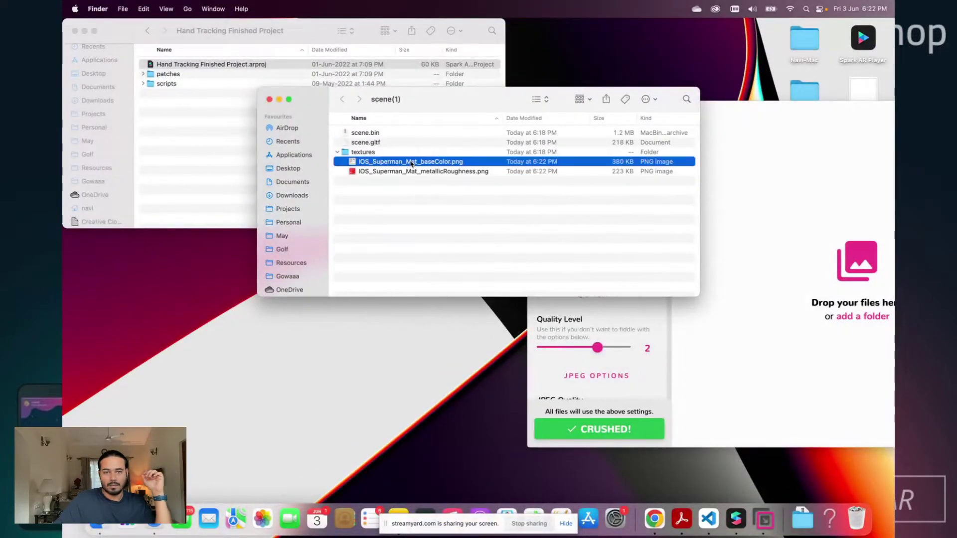
shift+click(392, 171)
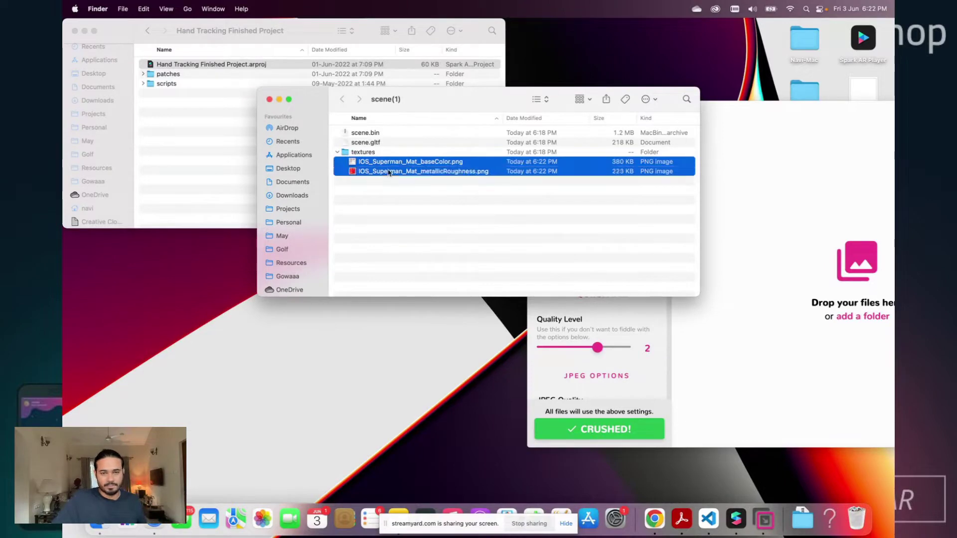
click(730, 518)
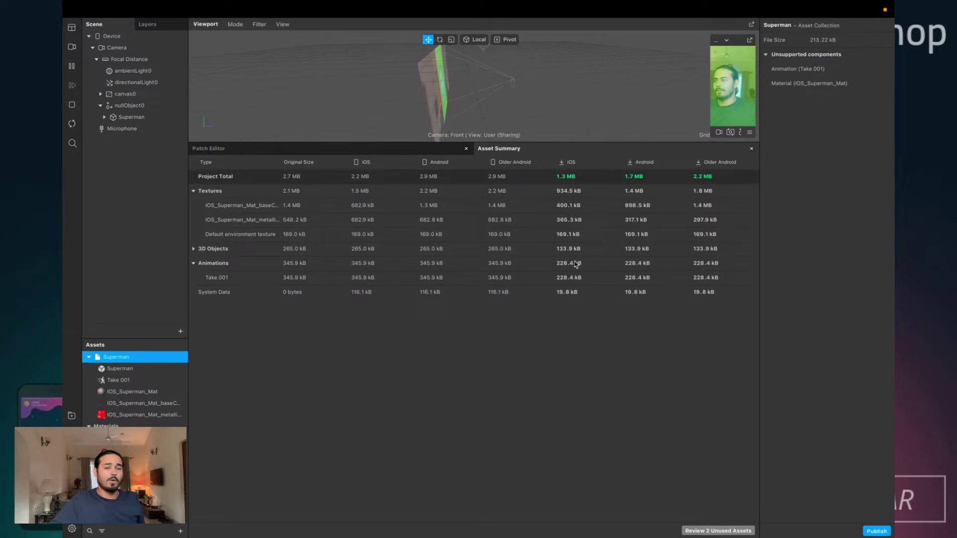
- Close the untitled Superman project and discard its unsaved changes
mouse_move(331, 6)
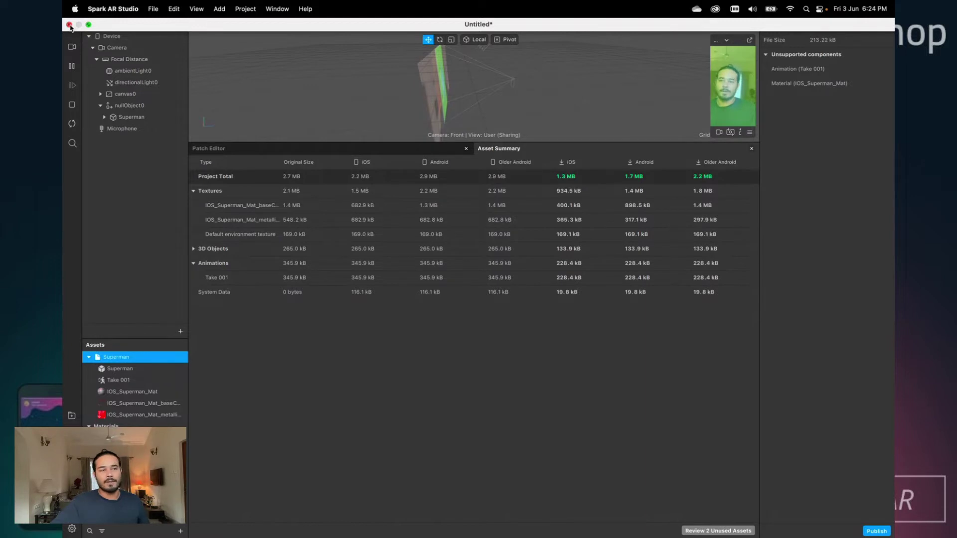
click(453, 217)
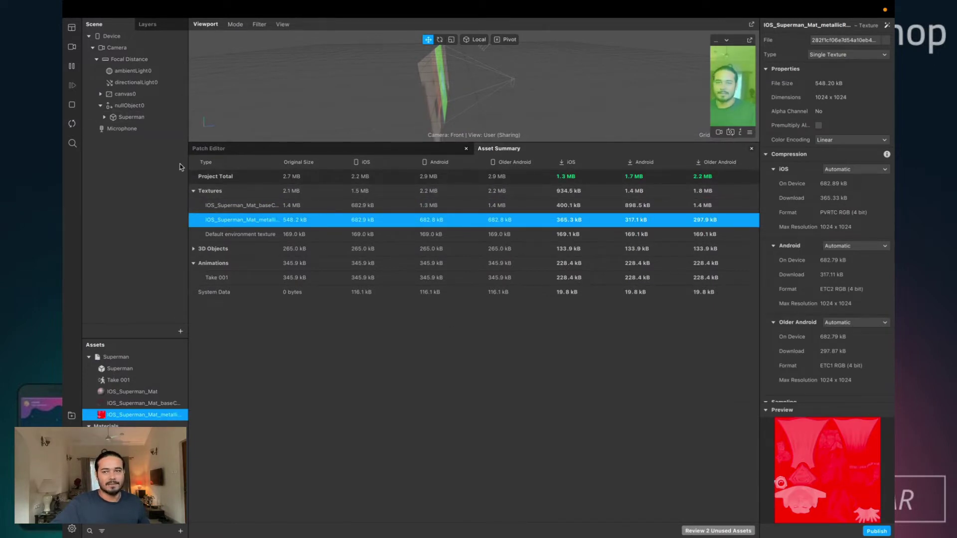
mouse_move(299, 4)
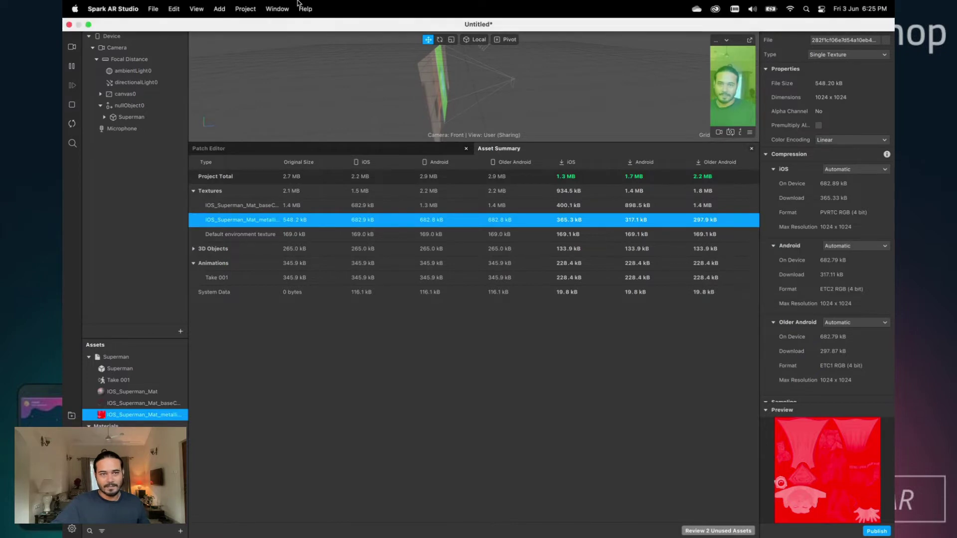
click(70, 24)
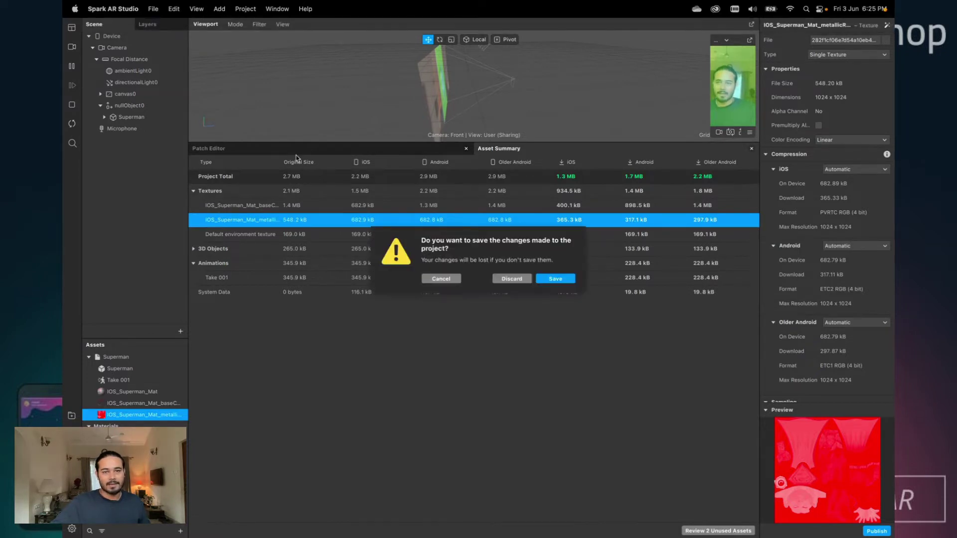
click(517, 280)
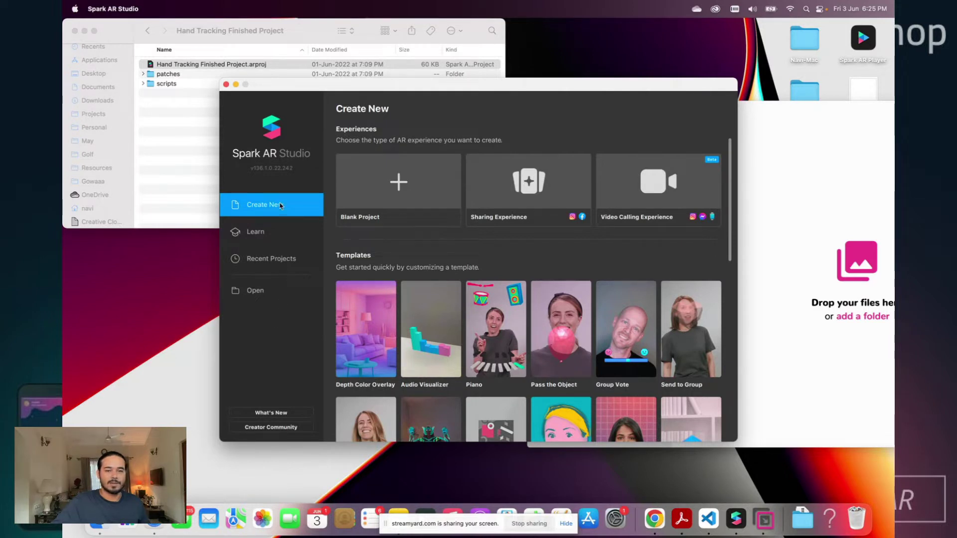
- Open the Hand Movement template in full screen and enlarge the simulator preview
scroll(396, 357, down, 2)
scroll(395, 357, down, 5)
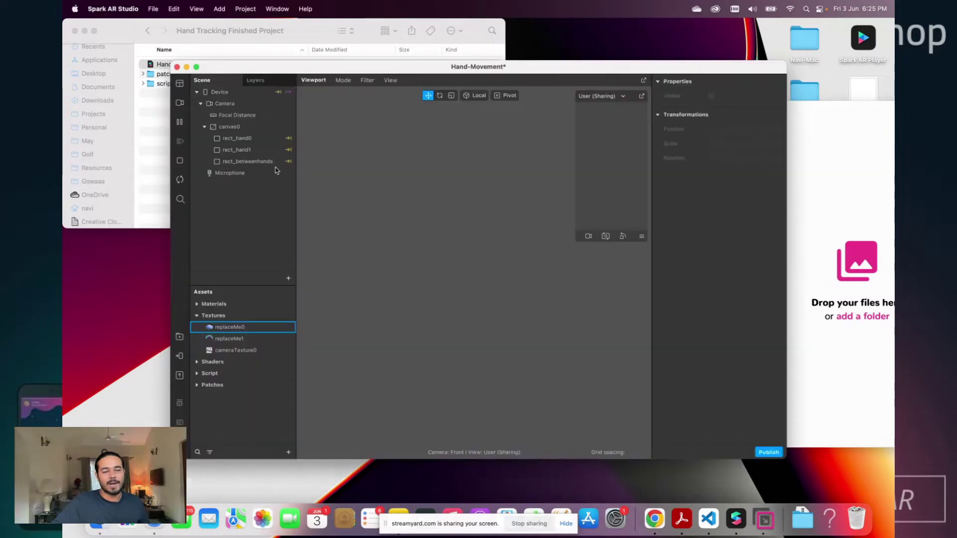
click(197, 67)
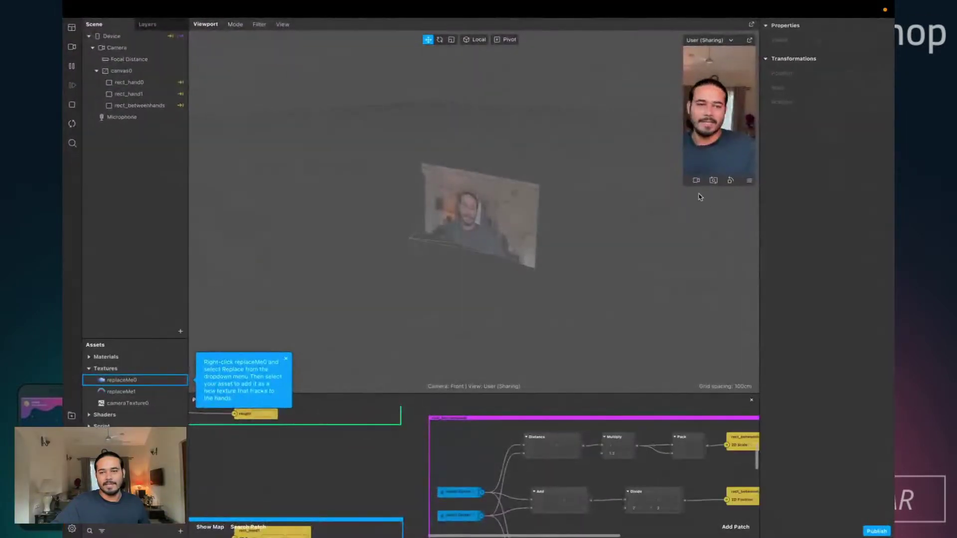
drag(685, 186, 570, 389)
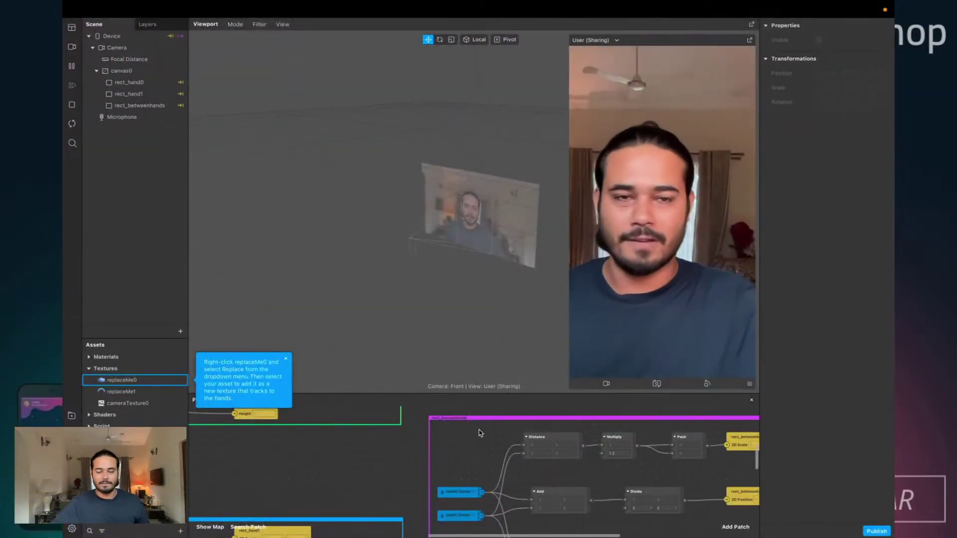
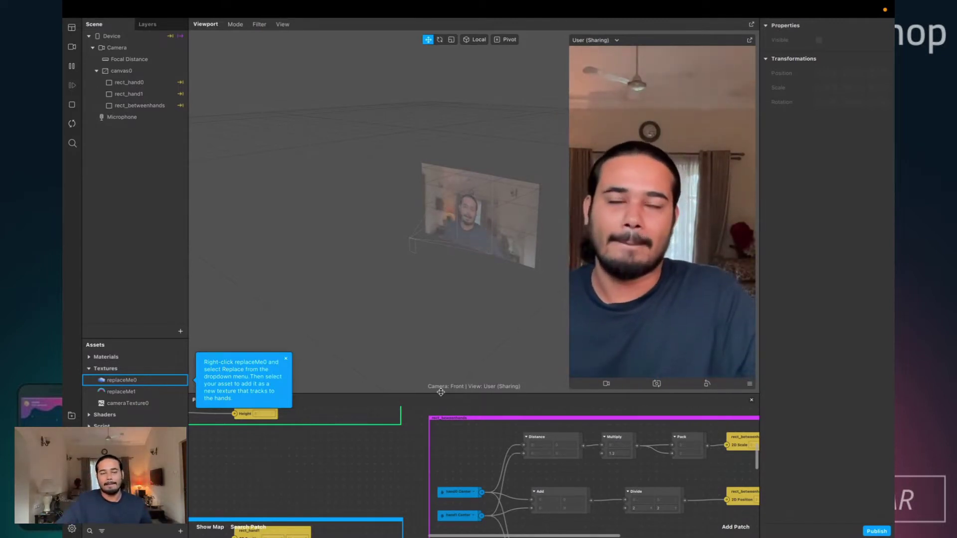
- Close the Hand-Movement project and create a blank project in full screen
mouse_move(74, 8)
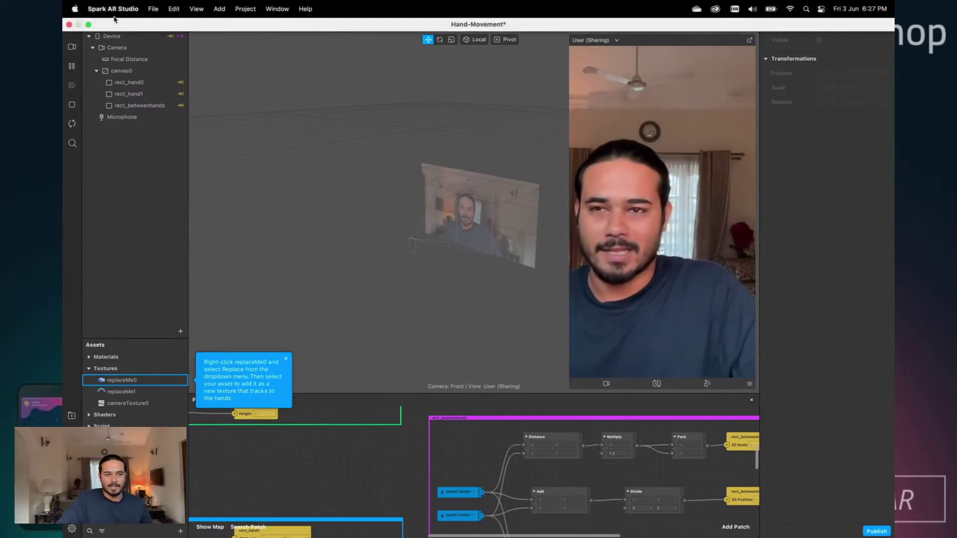
click(70, 25)
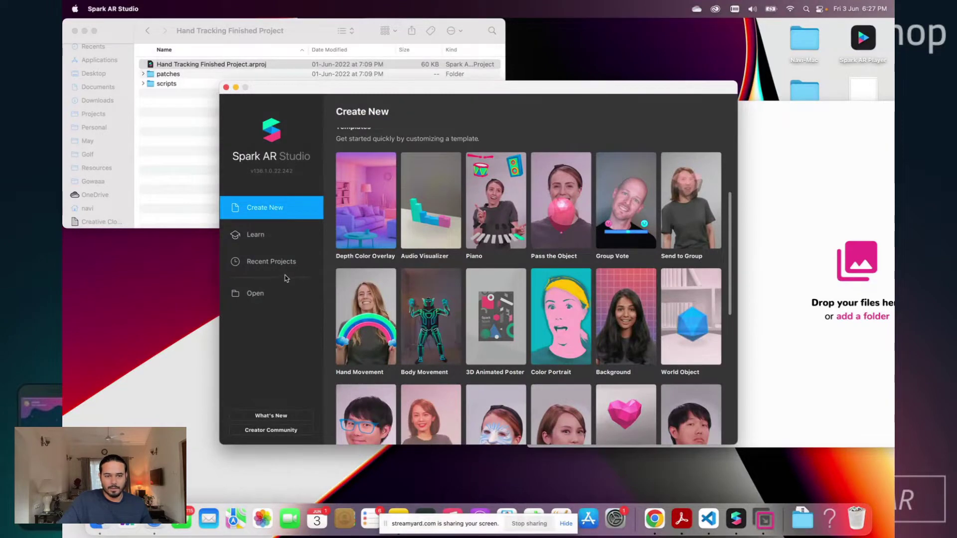
scroll(393, 209, up, 3)
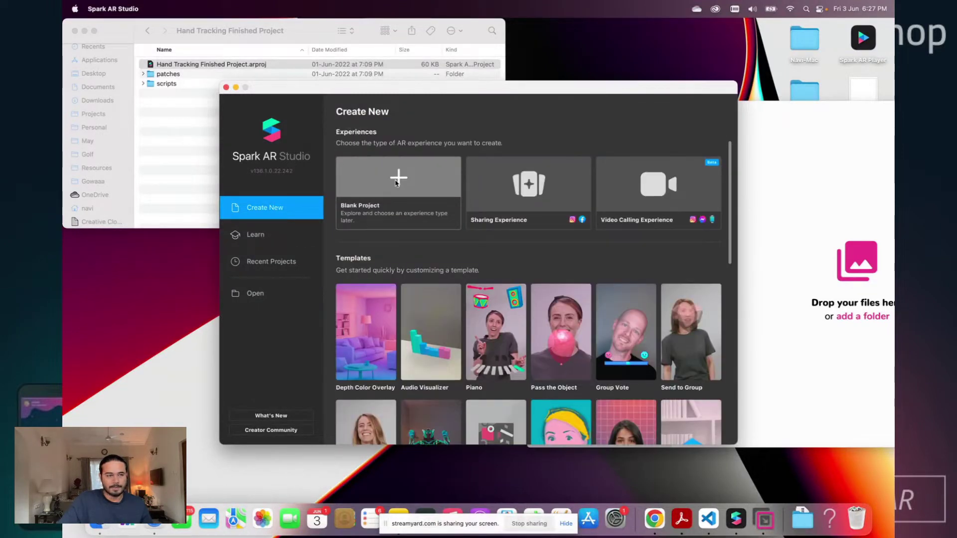
click(396, 182)
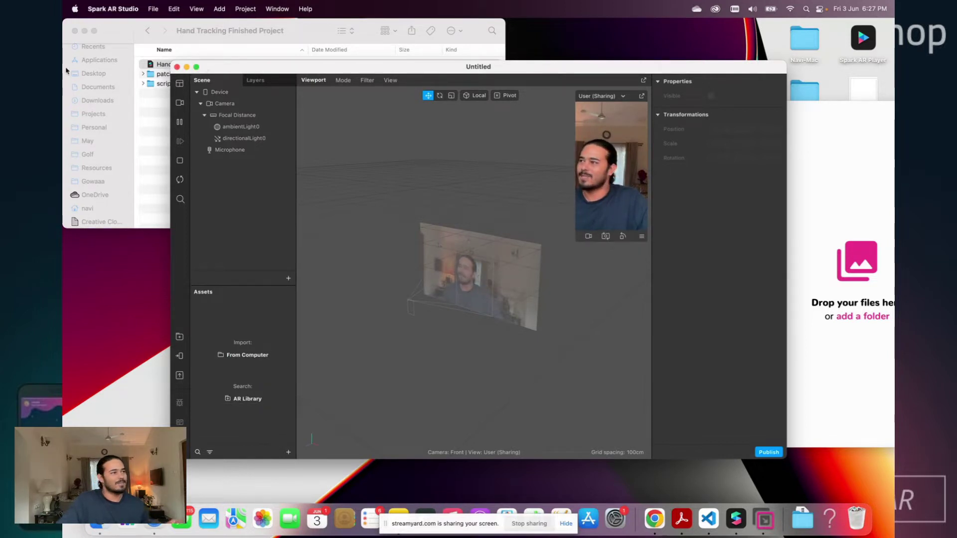
key(super+ctrl+f)
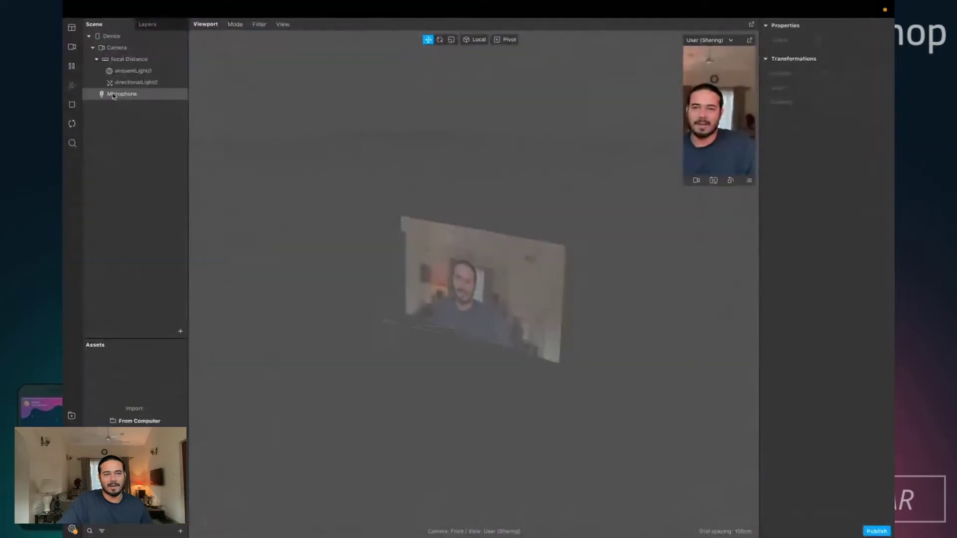
- Show the Patch Editor and enlarge it to about half of the workspace height
click(72, 28)
click(77, 39)
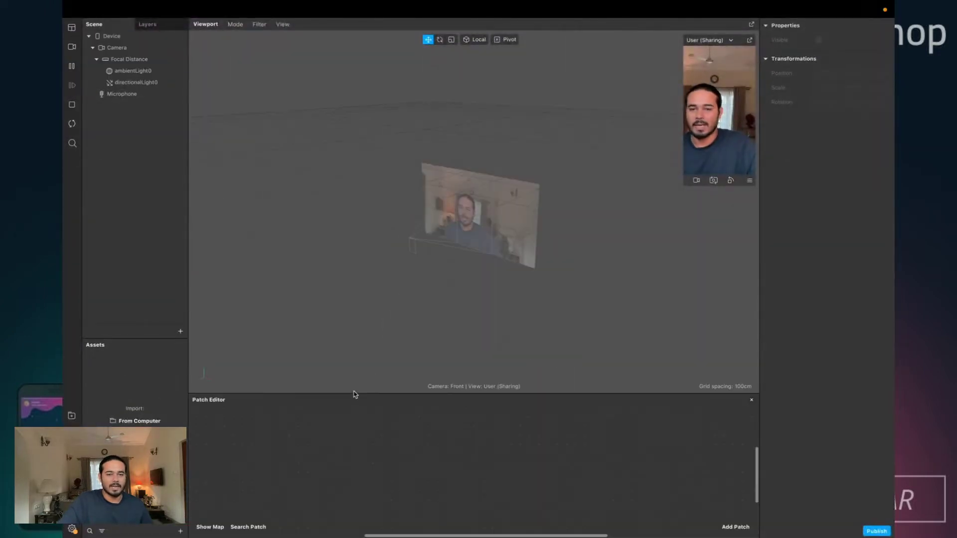
drag(351, 391, 350, 261)
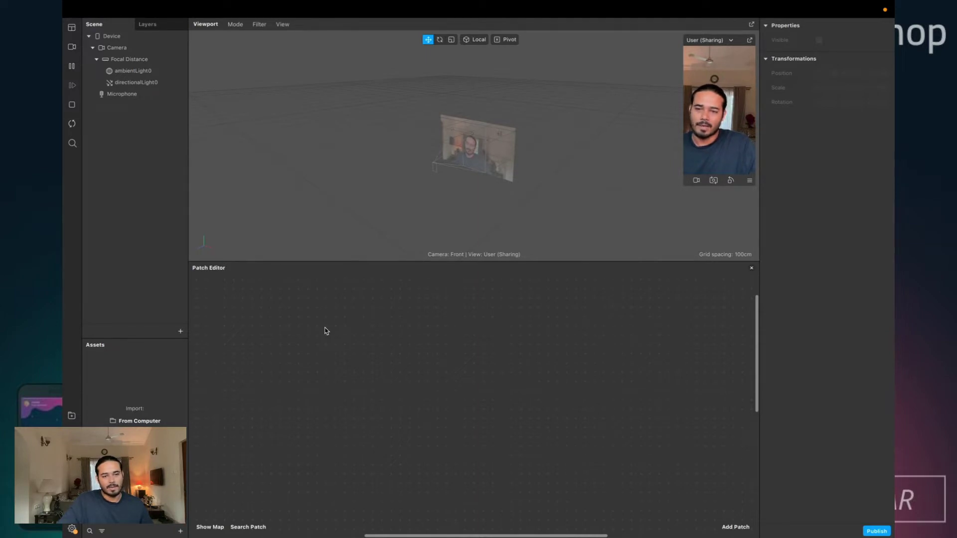
- Add an Animation patch to the empty Patch Editor, view it enlarged, and deselect it
right_click(289, 361)
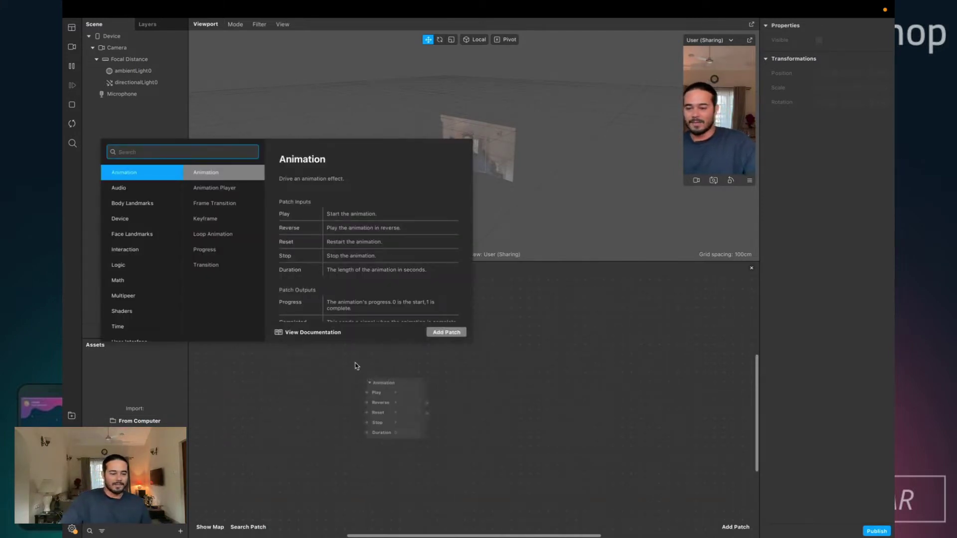
text(ani)
key(Return)
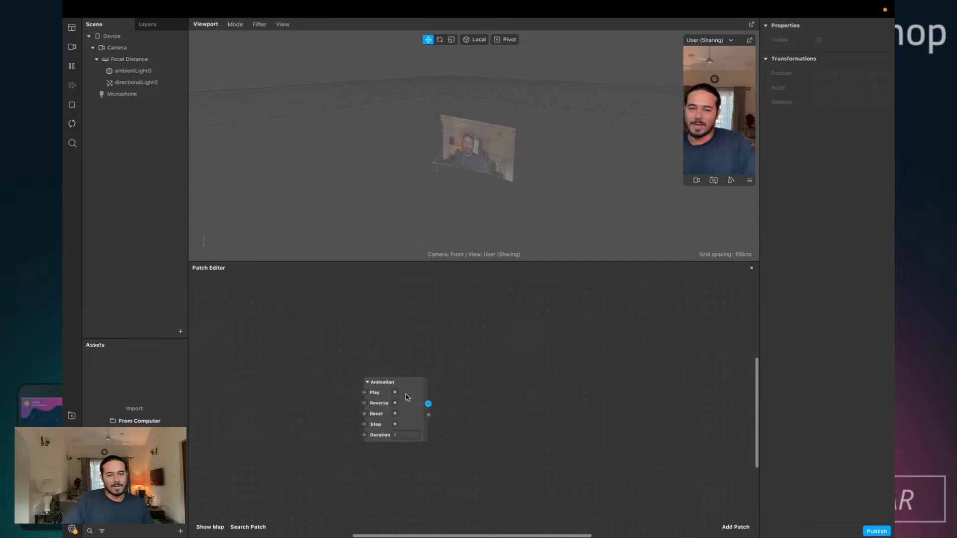
scroll(406, 397, up, 5)
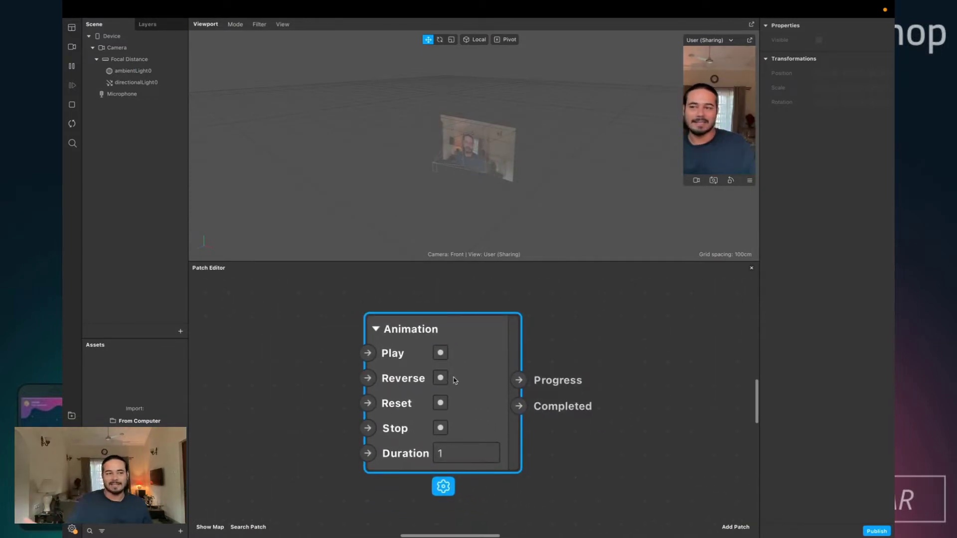
click(270, 410)
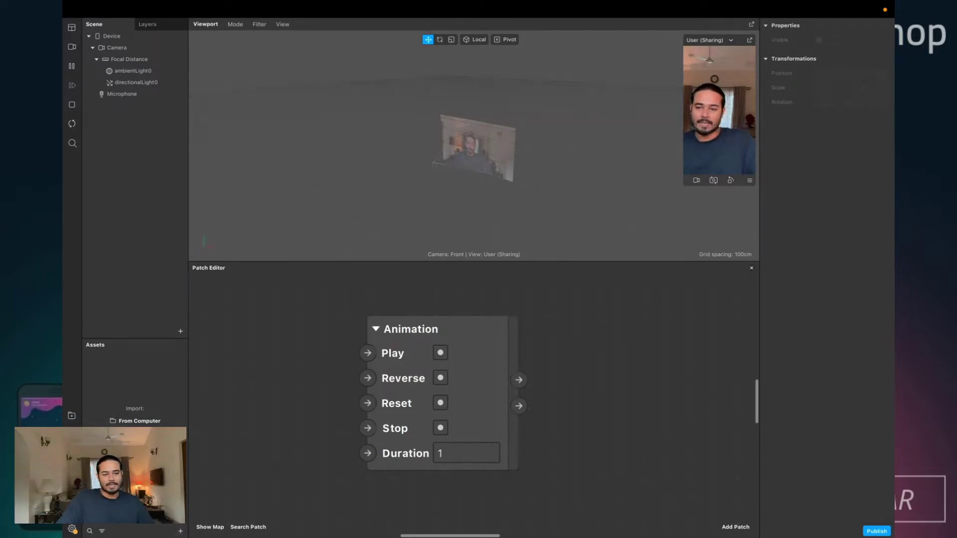
- Search the AR Library for "man", "womna" and finally "lady"
click(72, 416)
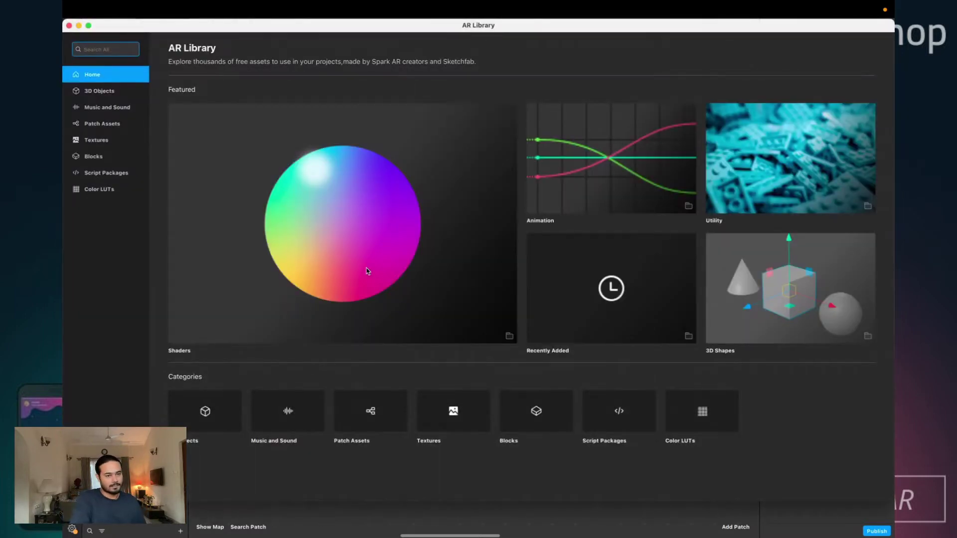
key(Return)
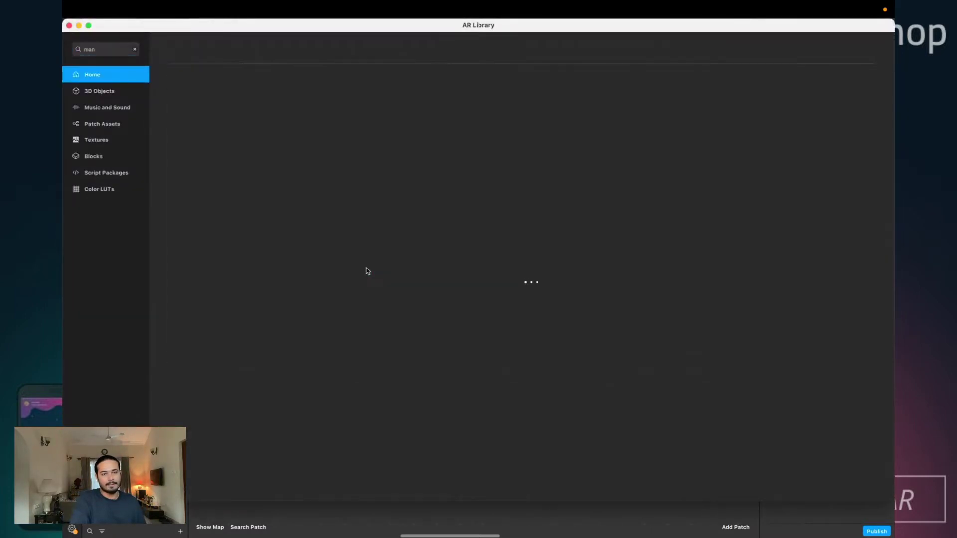
double_click(89, 50)
text(woman)
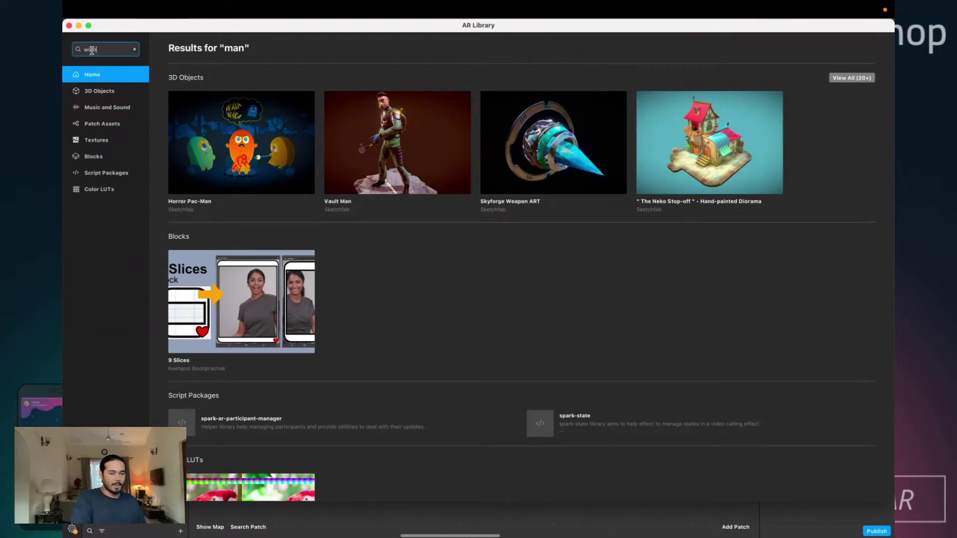
key(Return)
double_click(92, 50)
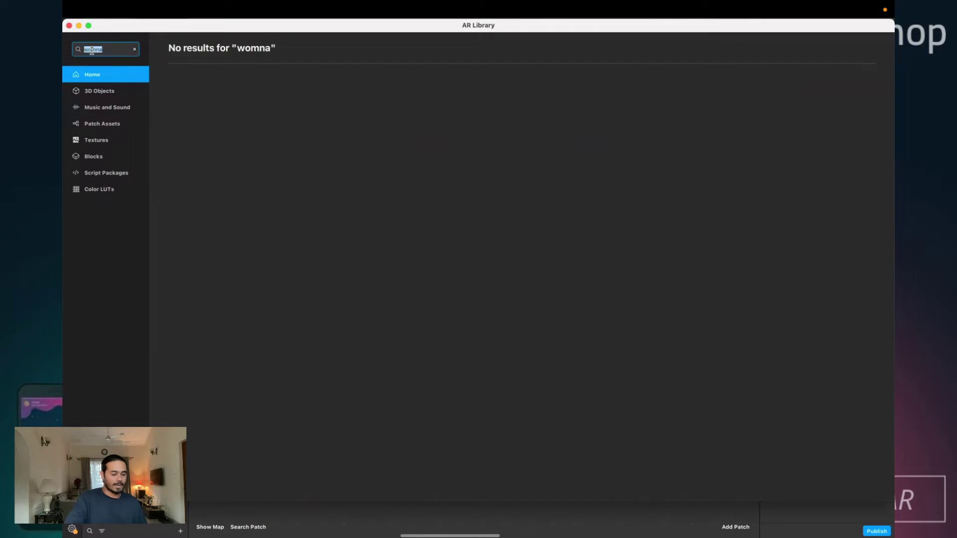
text(wady)
key(Return)
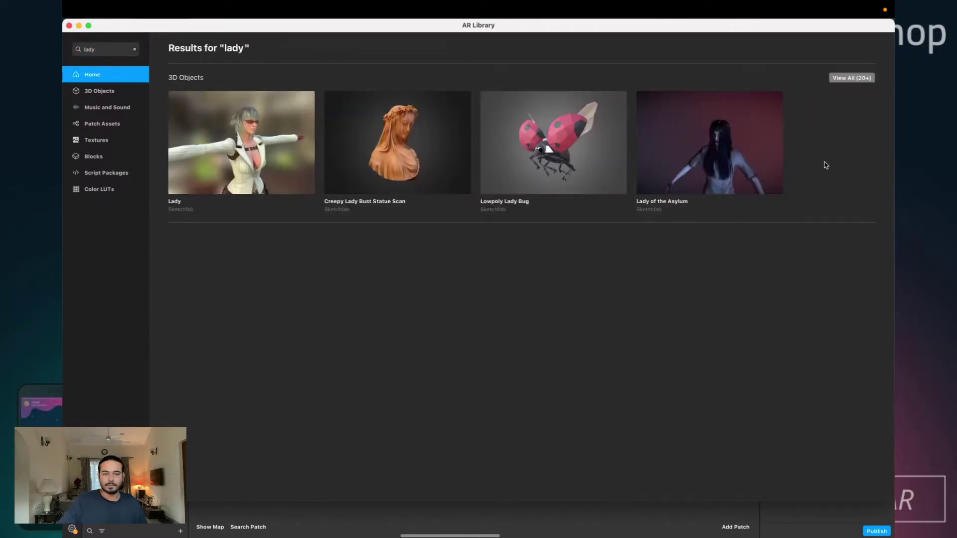
- Browse all 3D object results for "lady", check the details of "Jessica - LOD Lady character", and return to the results
click(842, 78)
scroll(509, 283, down, 5)
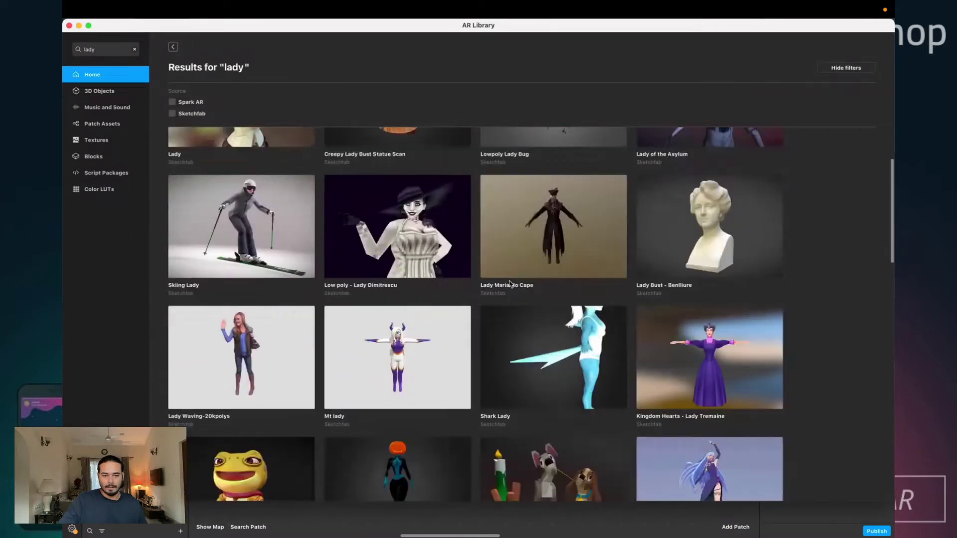
scroll(315, 334, down, 5)
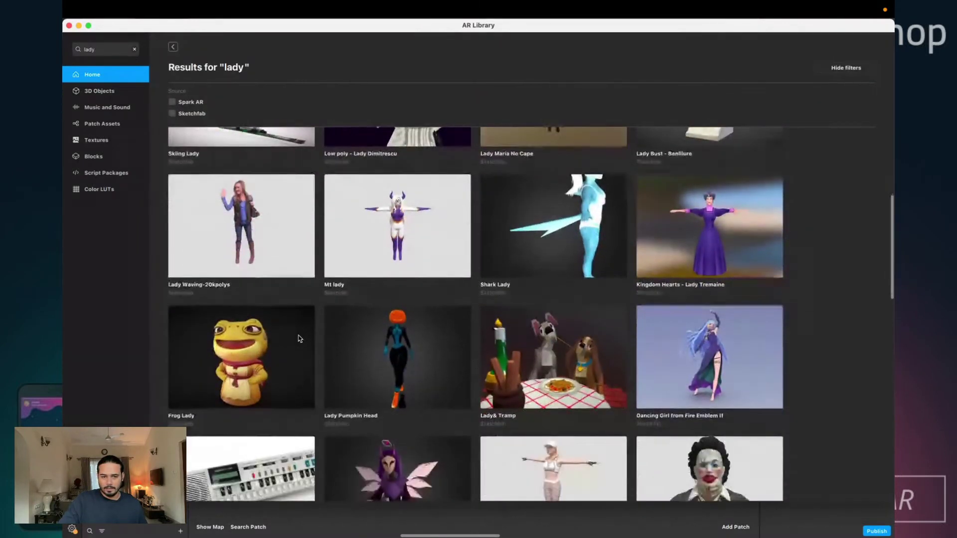
scroll(294, 340, down, 5)
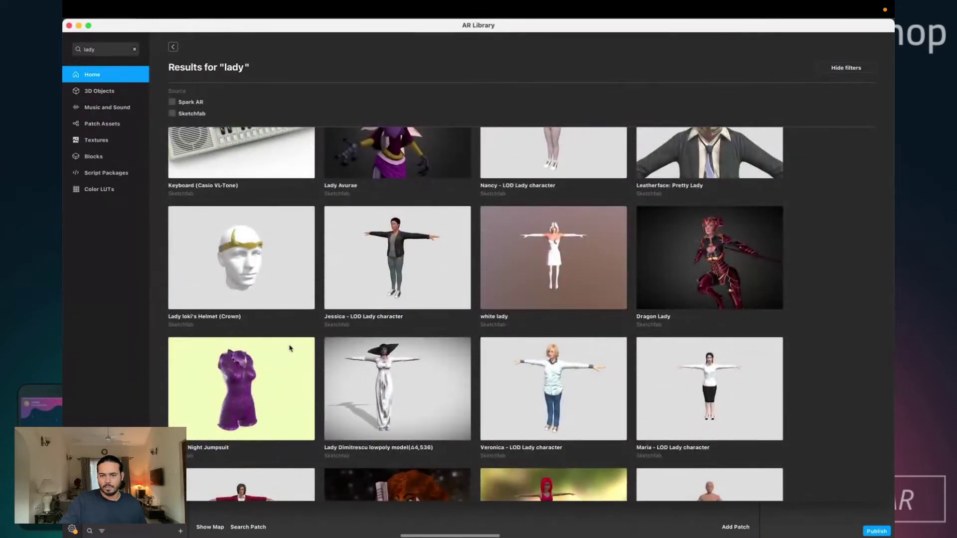
click(425, 277)
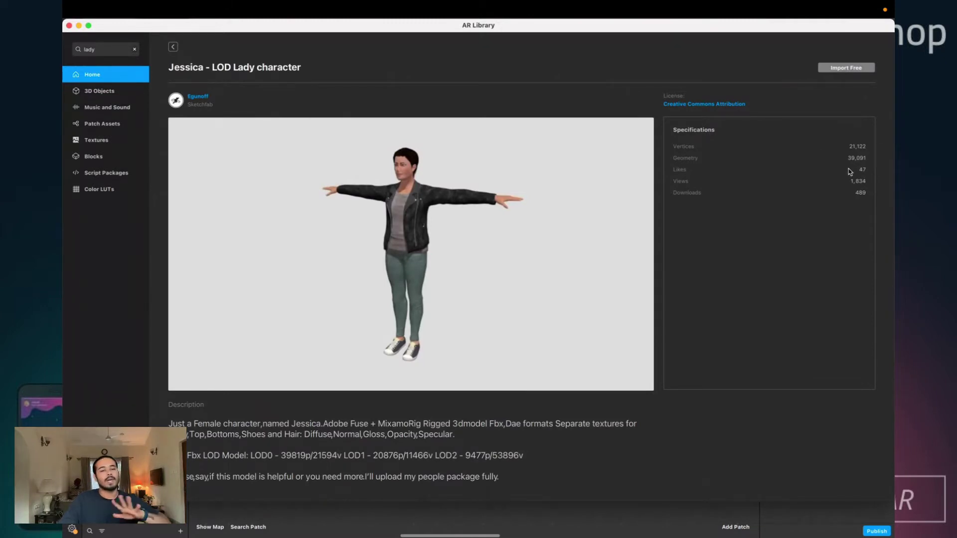
click(173, 46)
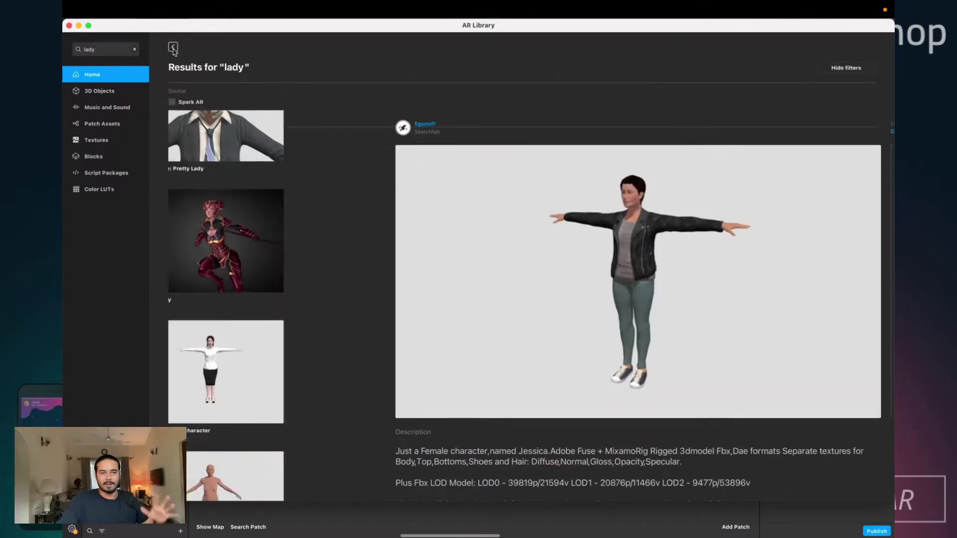
- Check the details of the "Kelly", "Nora" and "MrsNoodle" LOD Lady characters among the "lady" results, and return to the results
scroll(268, 236, down, 10)
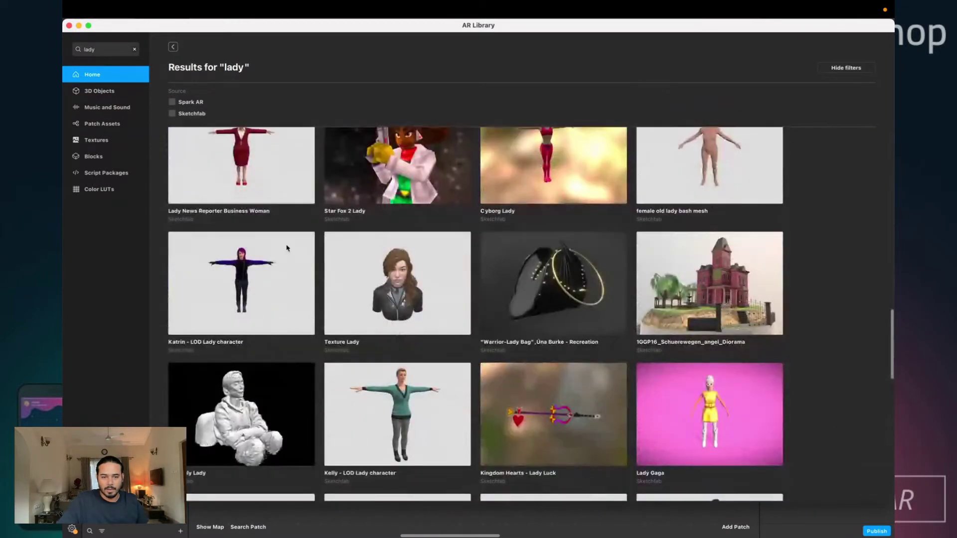
click(432, 386)
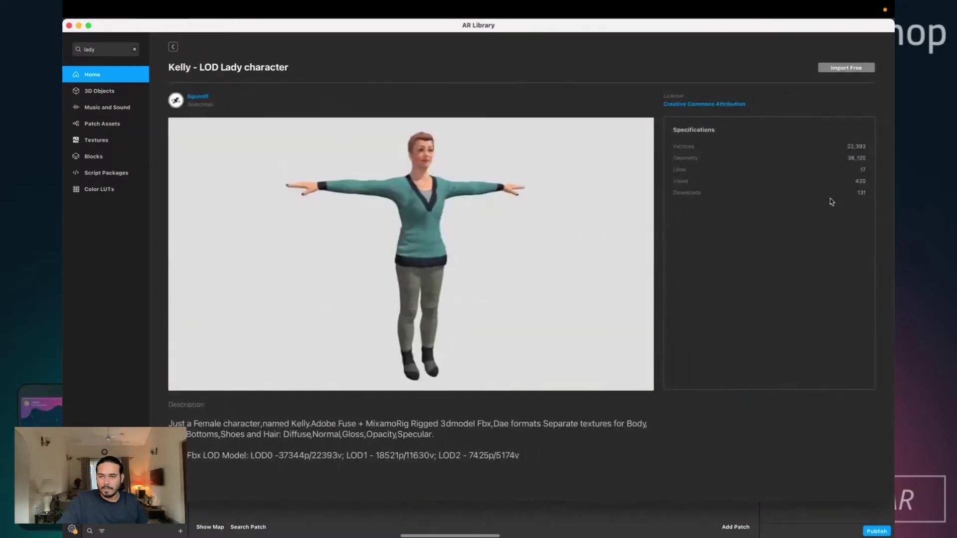
click(173, 46)
scroll(438, 313, down, 5)
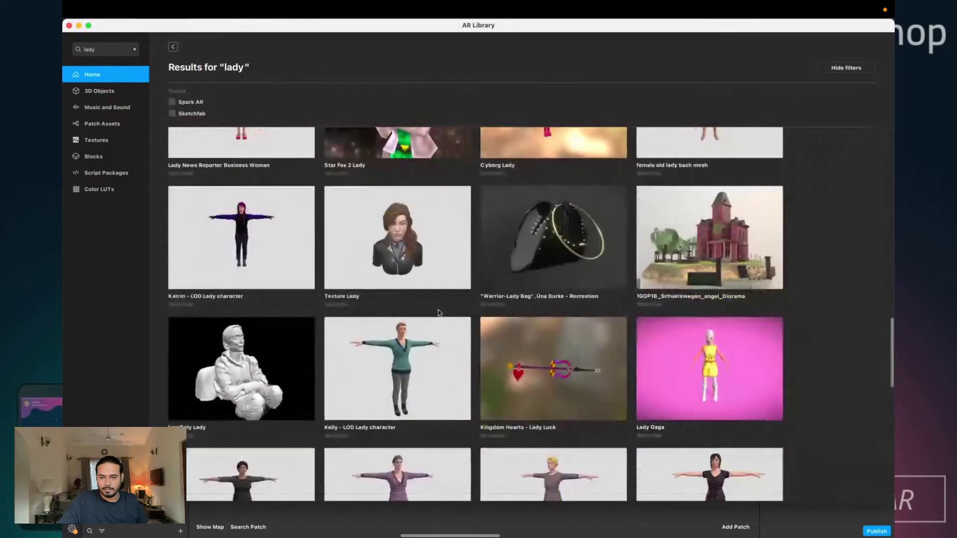
click(268, 310)
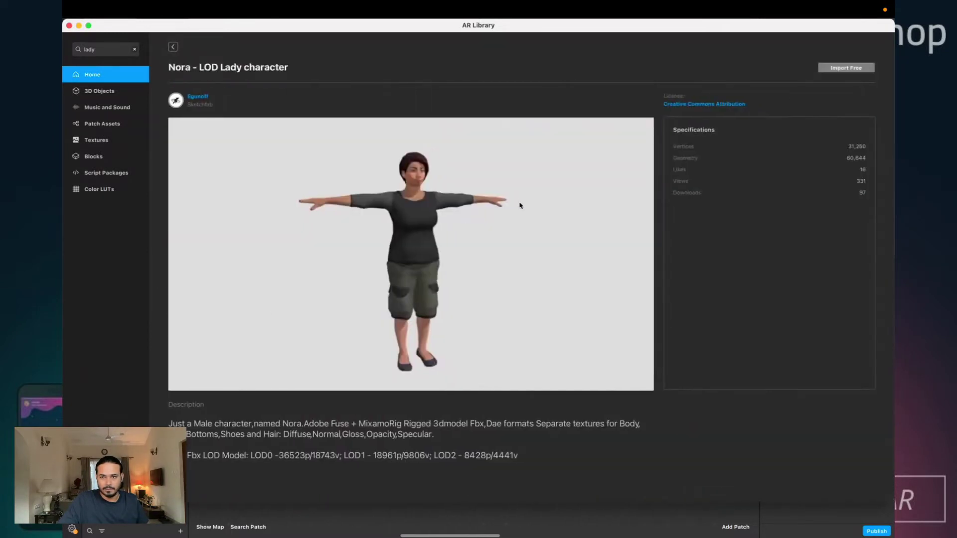
click(173, 46)
scroll(355, 344, down, 8)
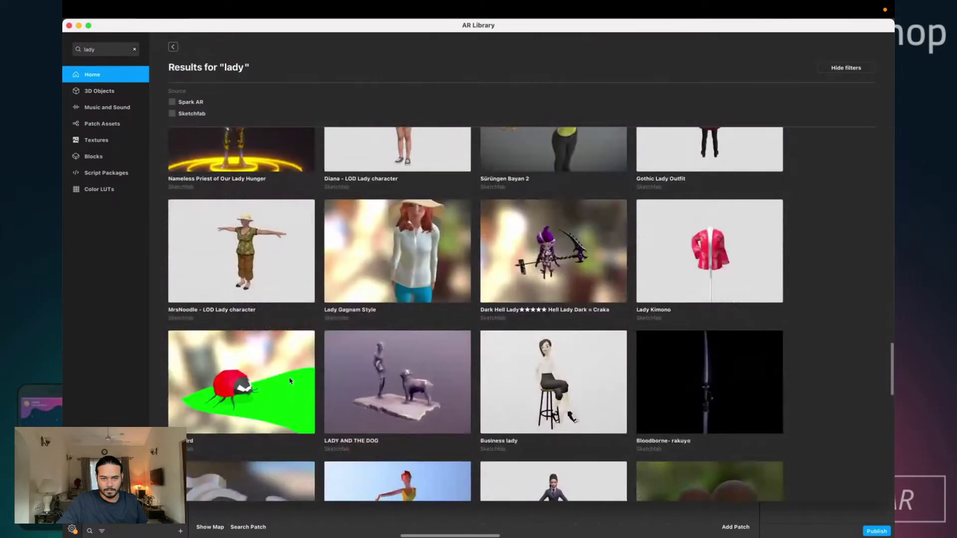
click(250, 275)
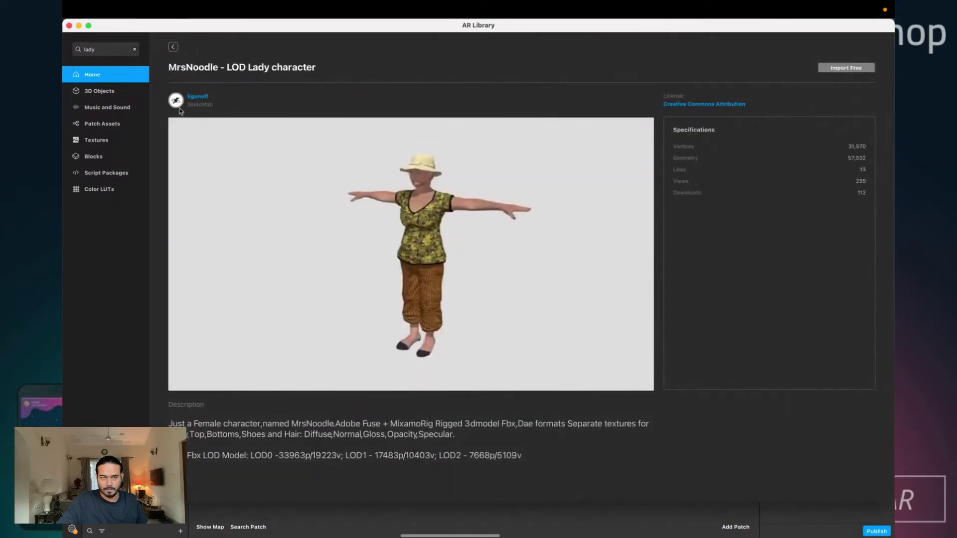
click(173, 46)
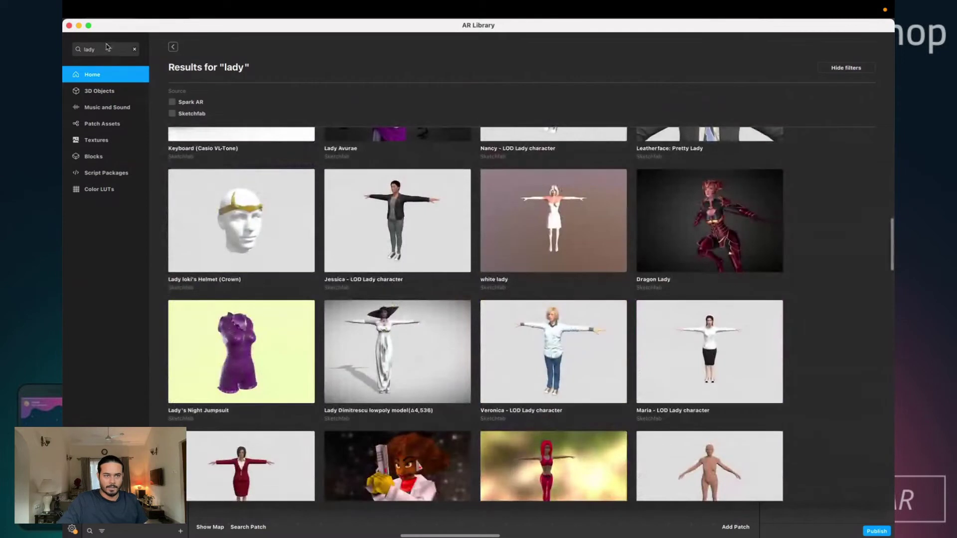
- Search the AR Library for "low poly lady" and show all the 3D object results
double_click(93, 49)
text(la)
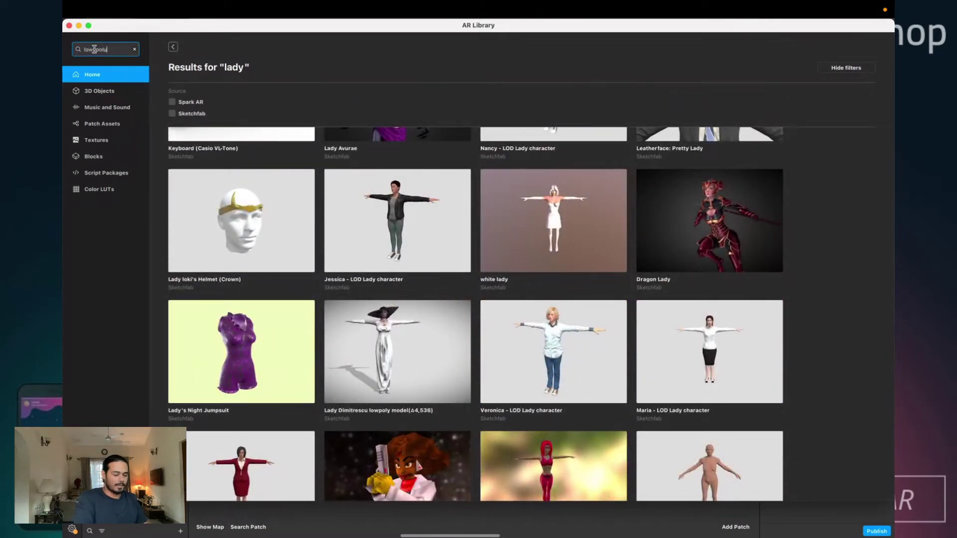
key(Return)
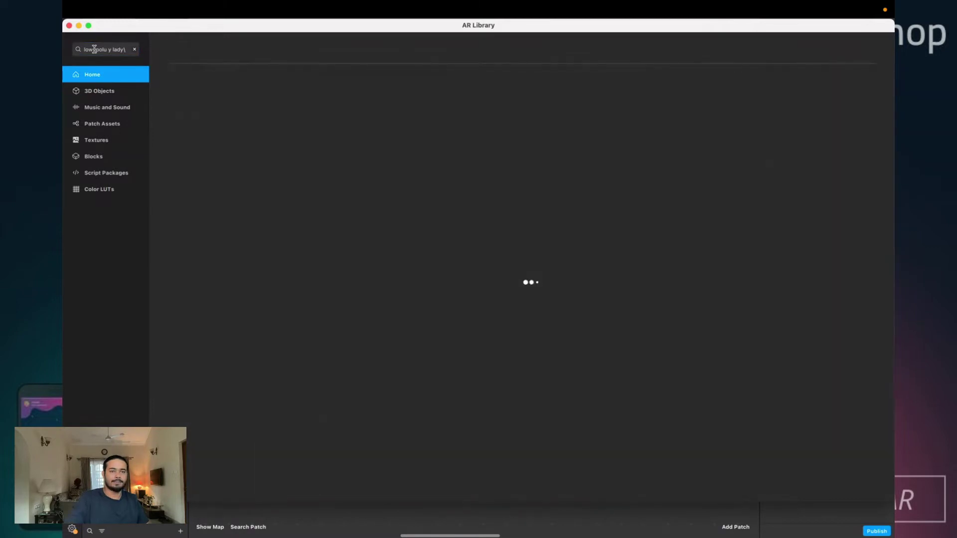
triple_click(104, 48)
text(l)
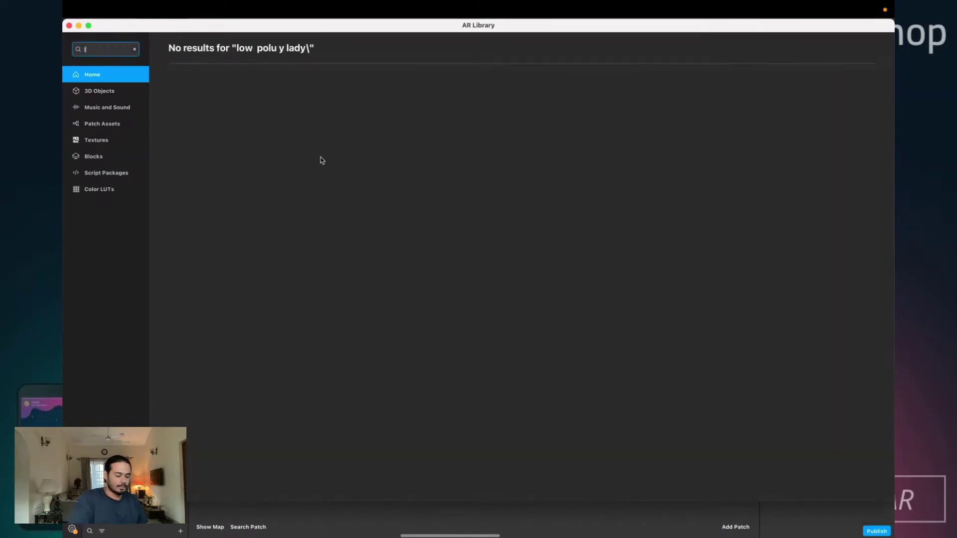
text(ow poly la)
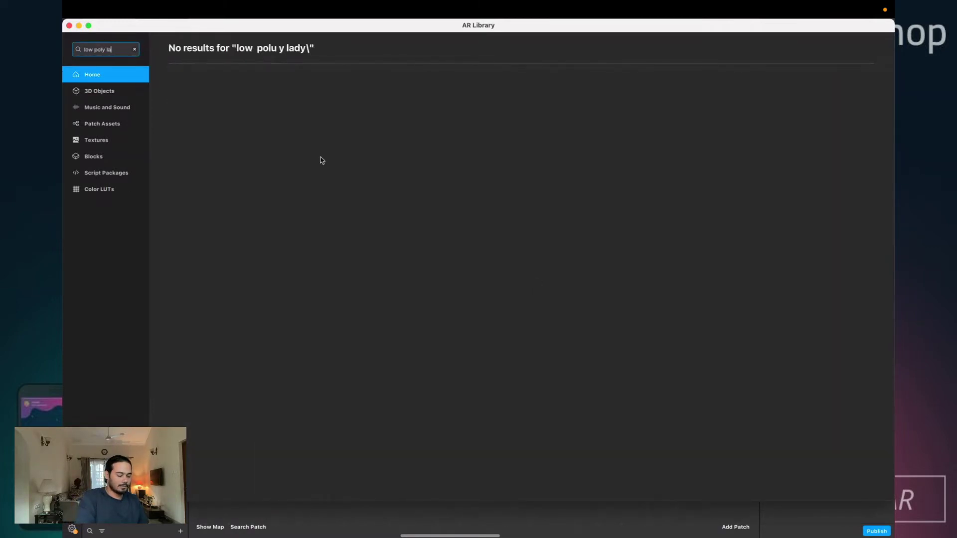
text(dy)
key(Return)
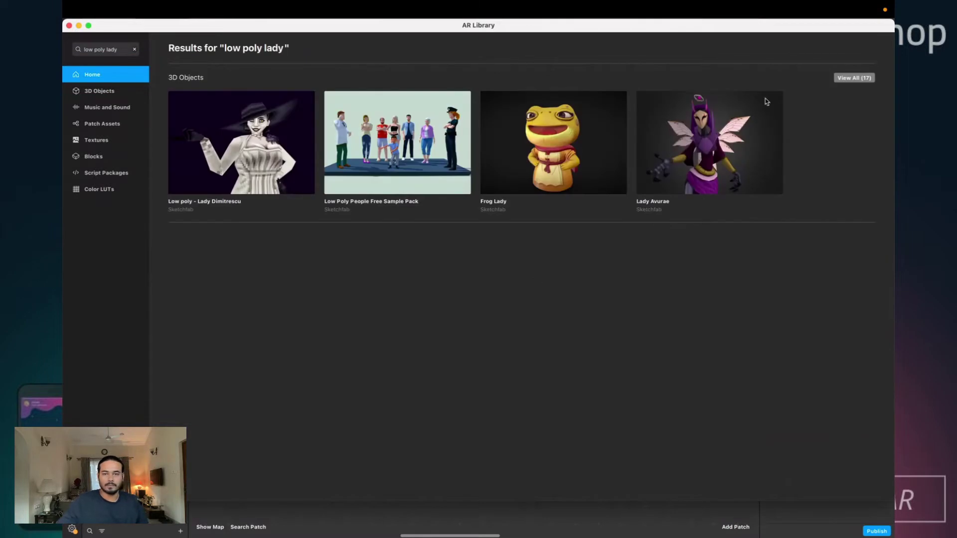
click(854, 77)
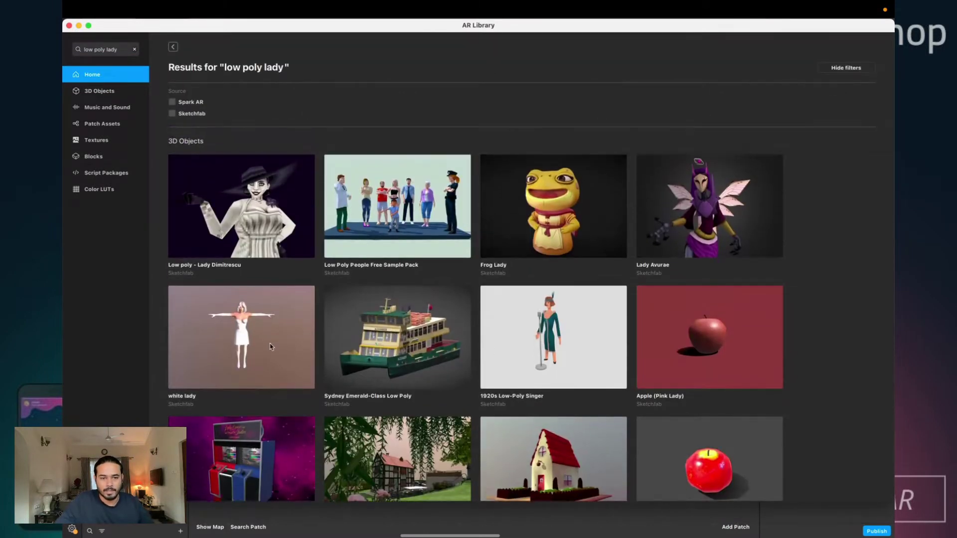
- Check the details of the "white lady" model, return to the results and look through the remaining ones
click(271, 347)
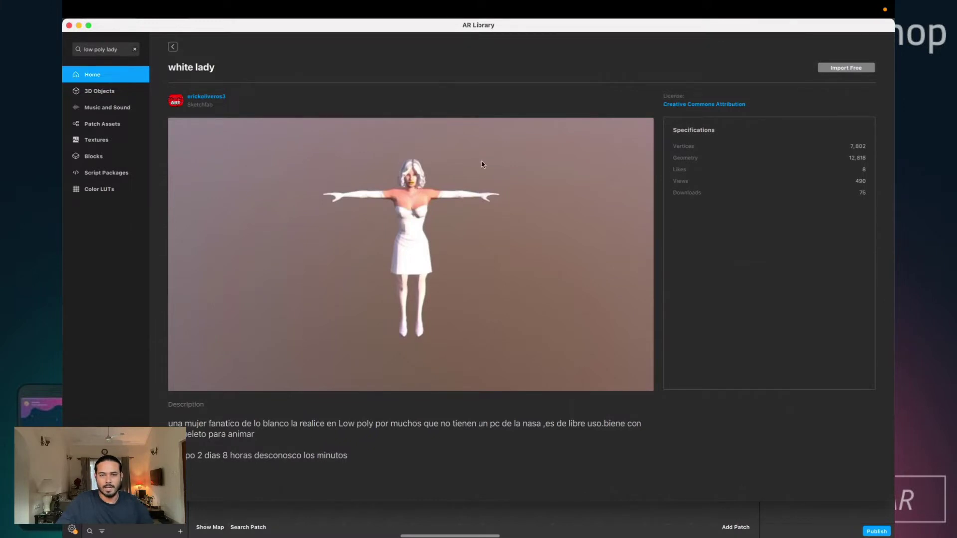
click(172, 47)
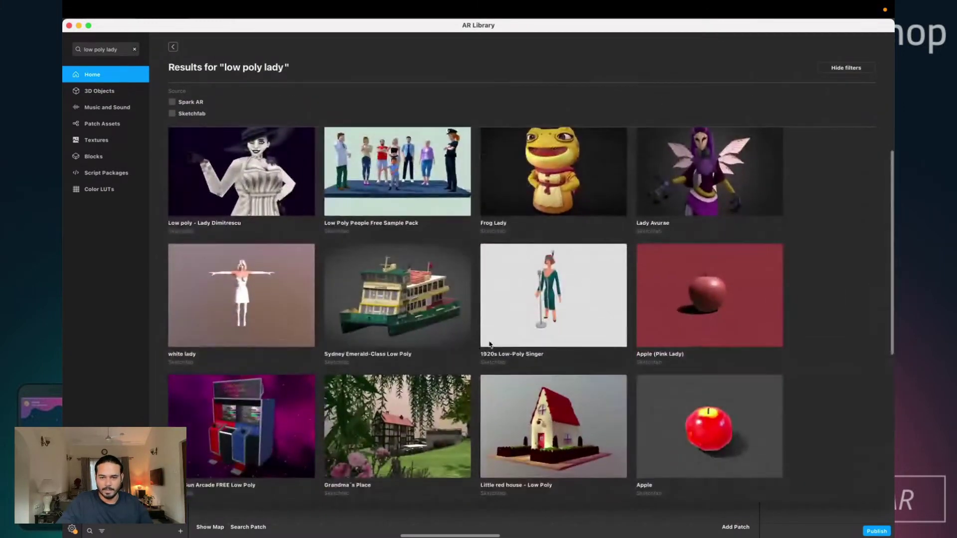
scroll(489, 344, down, 5)
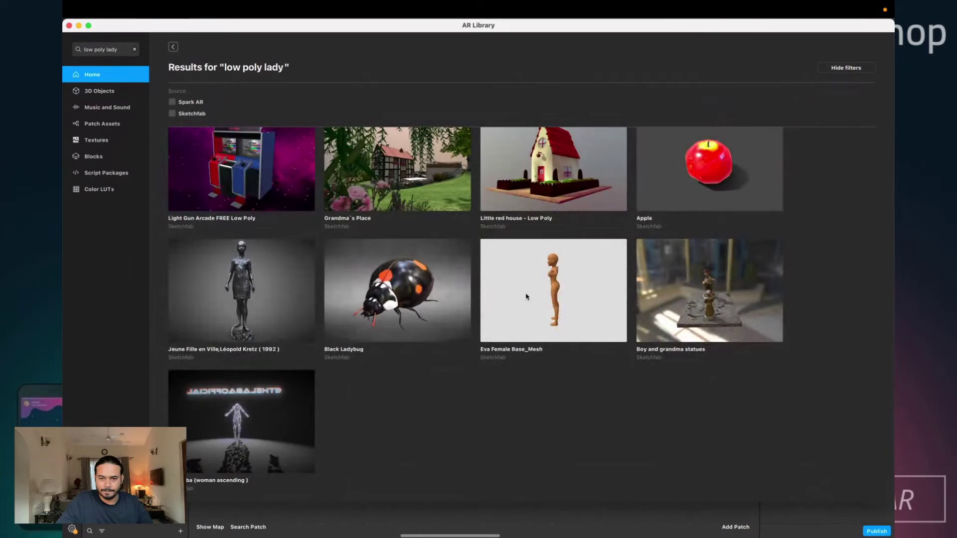
- Import the free "Jeune Fille en Ville" sculpture, read its description and return to the results
click(282, 290)
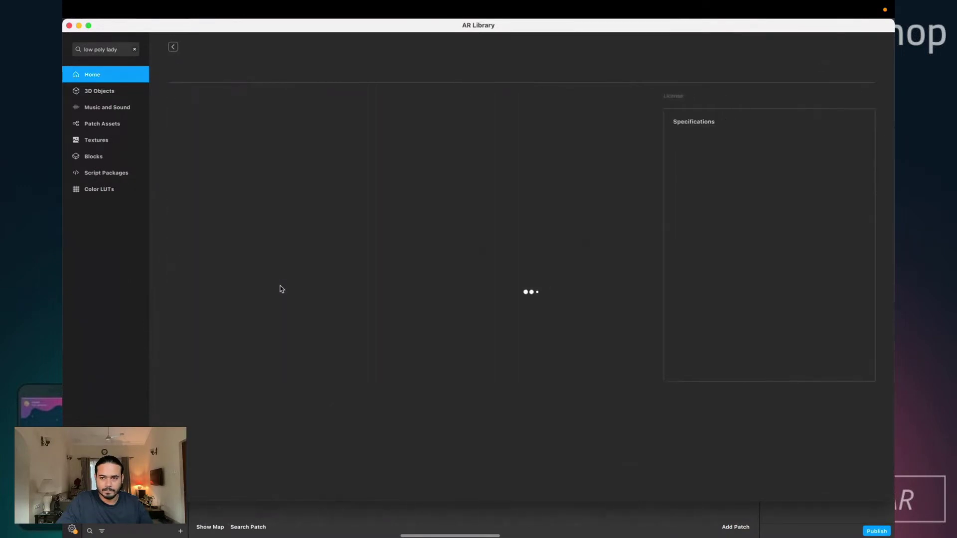
click(858, 70)
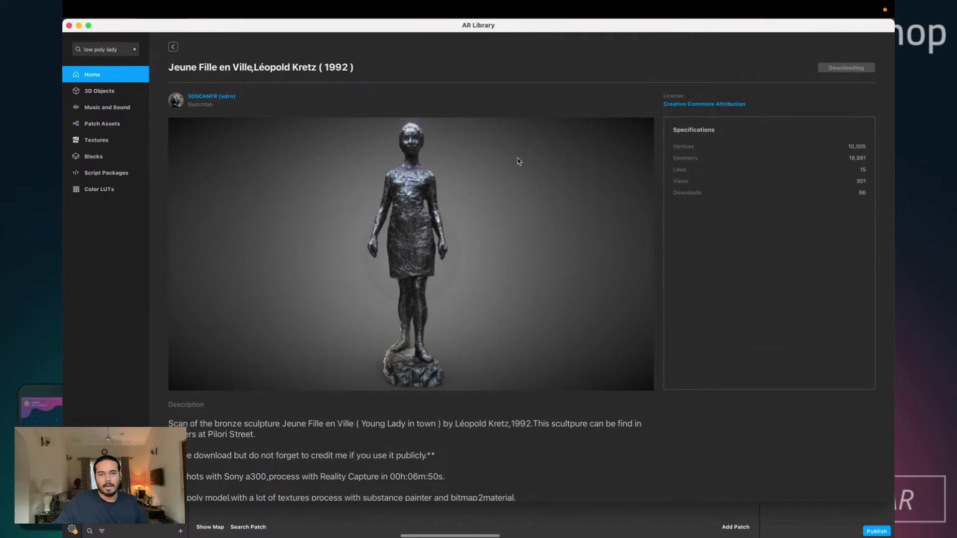
scroll(431, 268, down, 1)
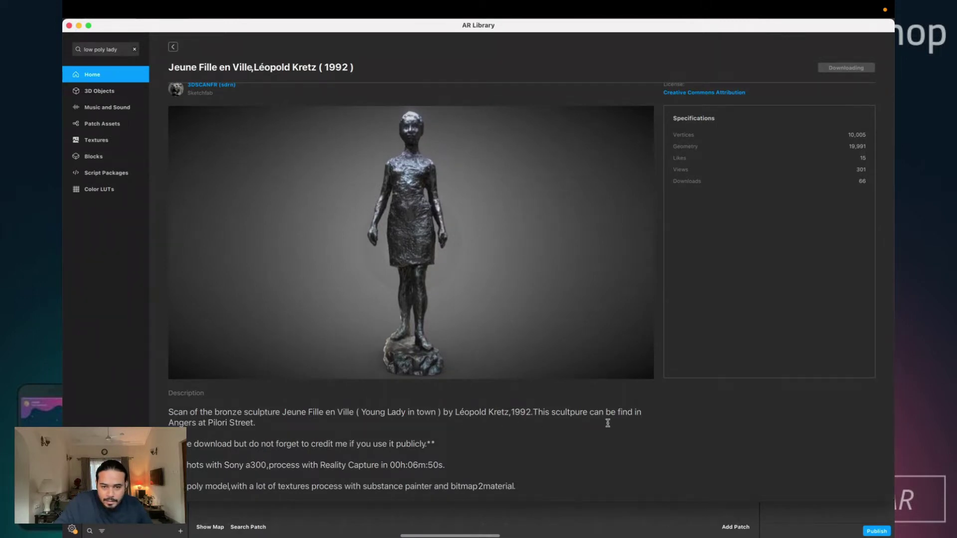
click(173, 47)
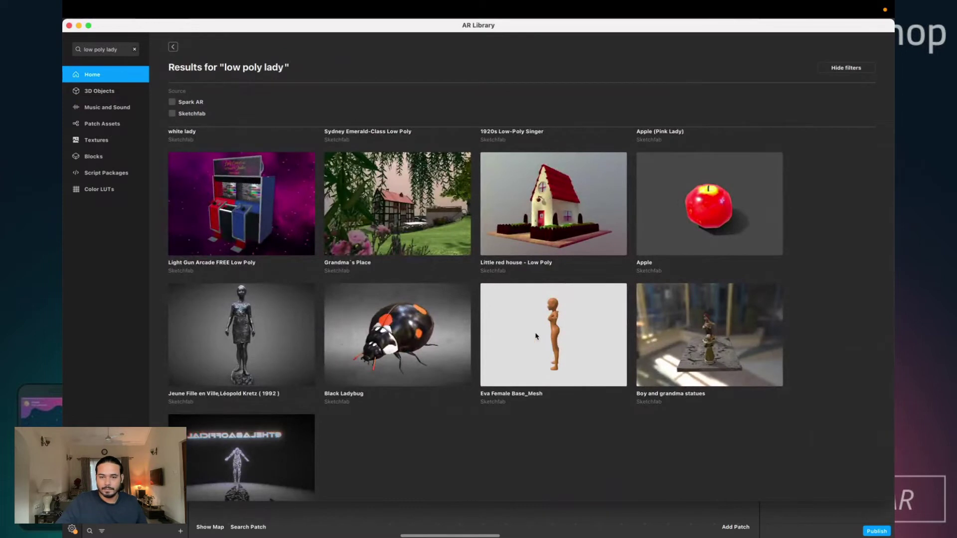
- Import the free "Eva Female Base_Mesh" model, leave the AR Library and expand the model's collection in the project assets
click(536, 336)
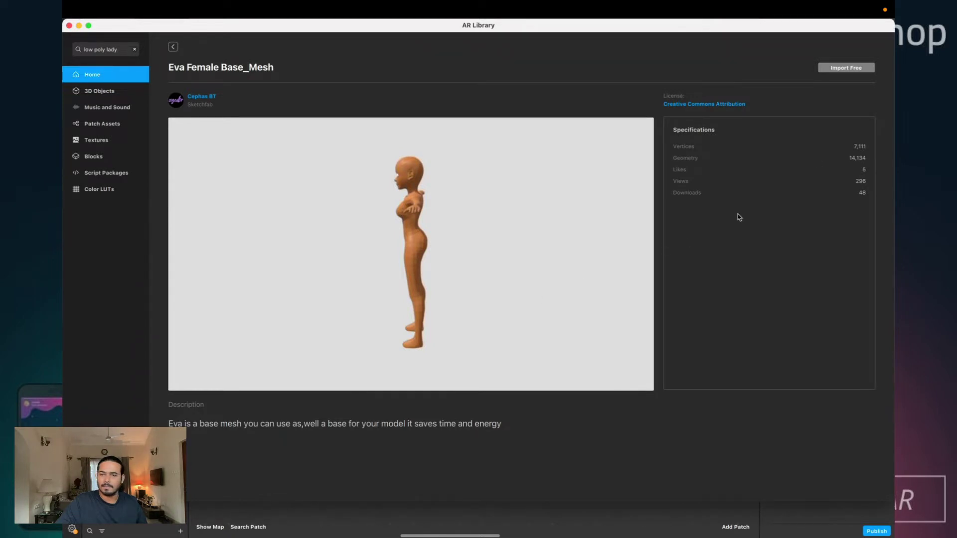
click(851, 67)
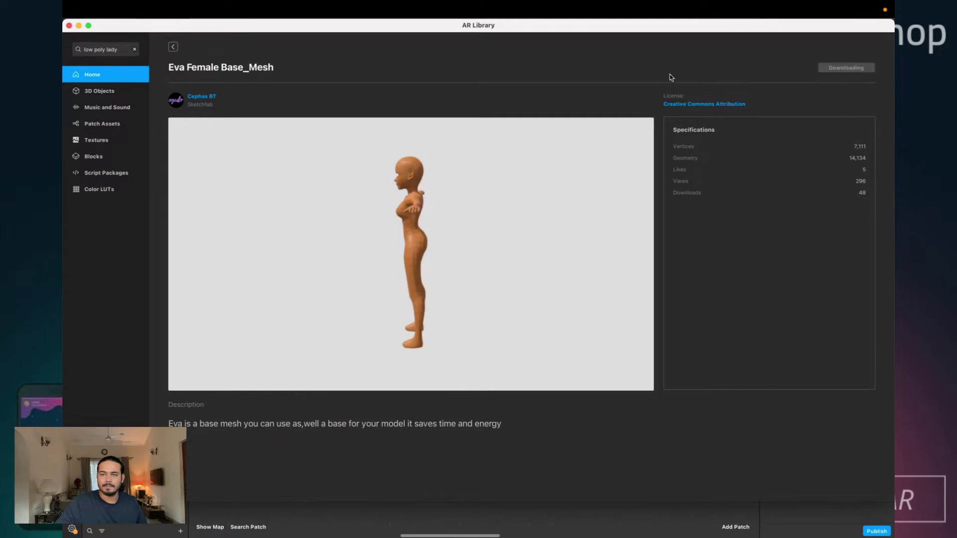
click(173, 47)
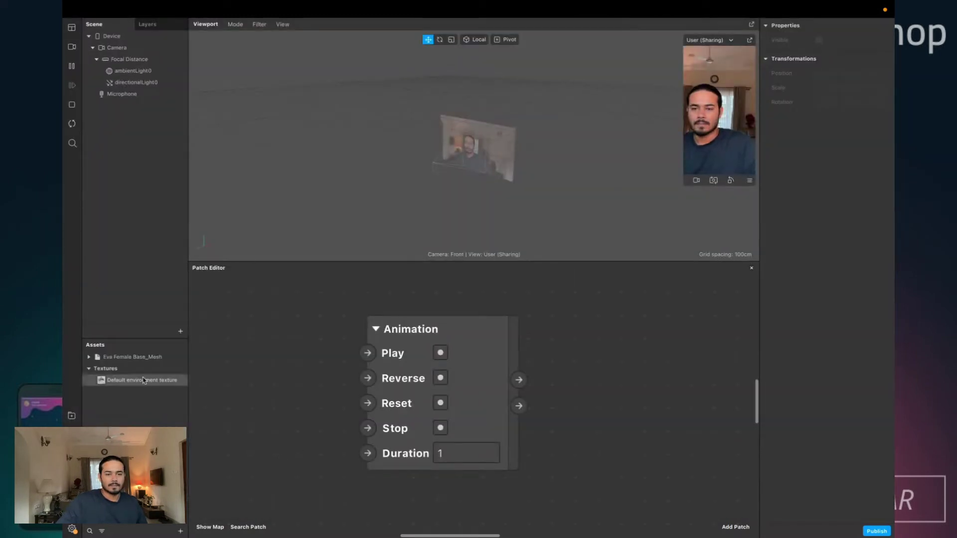
click(139, 357)
click(88, 358)
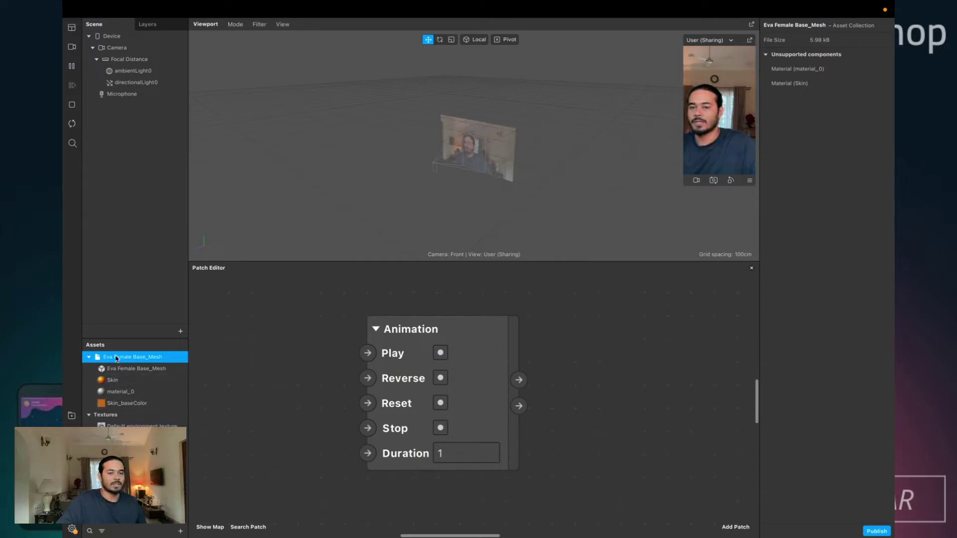
- Add a null object under Focal Distance and name it "3dModels"
click(129, 59)
right_click(129, 60)
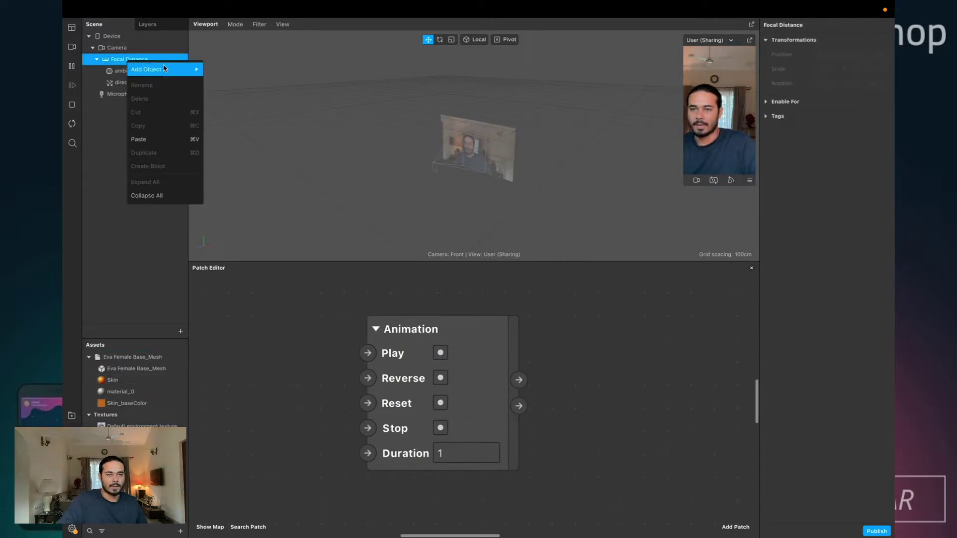
mouse_move(166, 69)
click(238, 139)
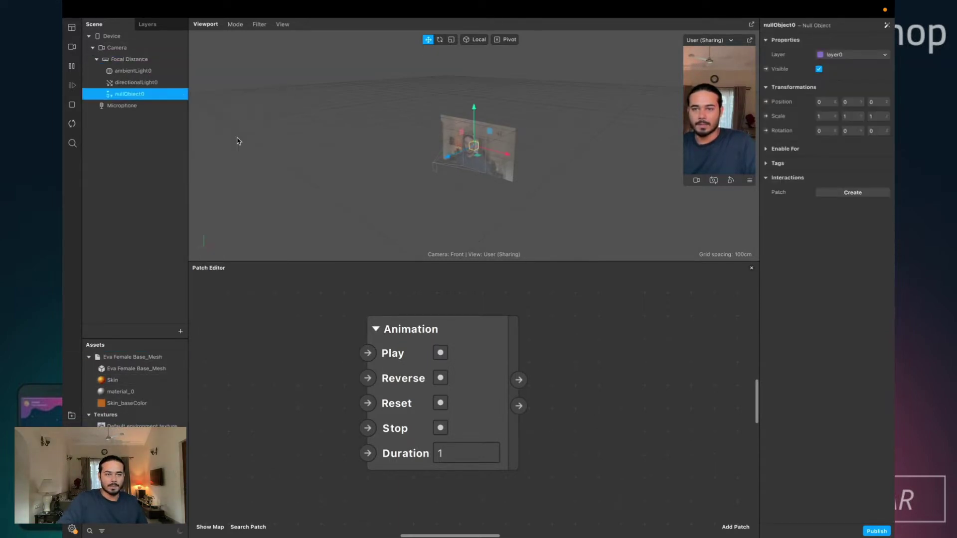
double_click(132, 95)
text(3dModels)
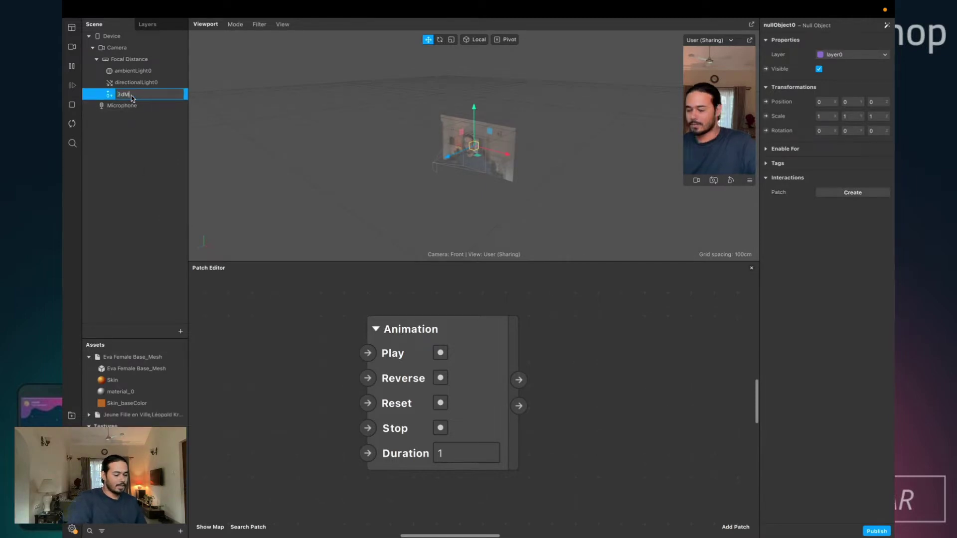
key(Return)
- Prefix the null object's name with "null" so that it reads "null3dModels"
double_click(132, 95)
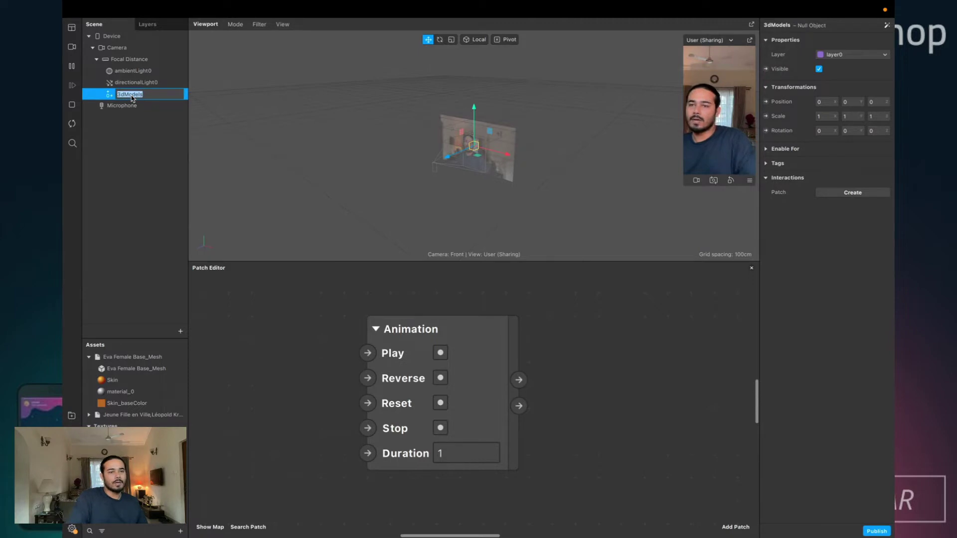
click(132, 96)
key(Home)
text(null)
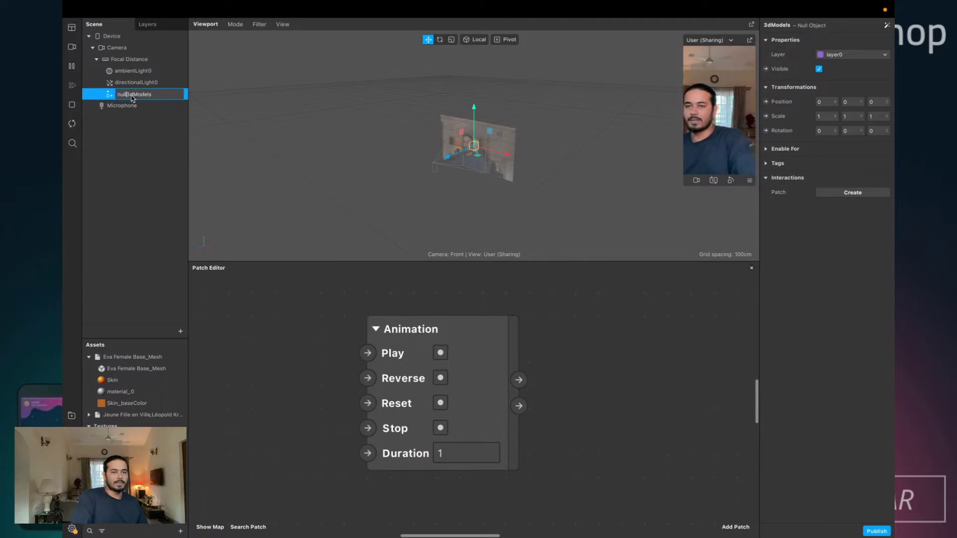
key(Return)
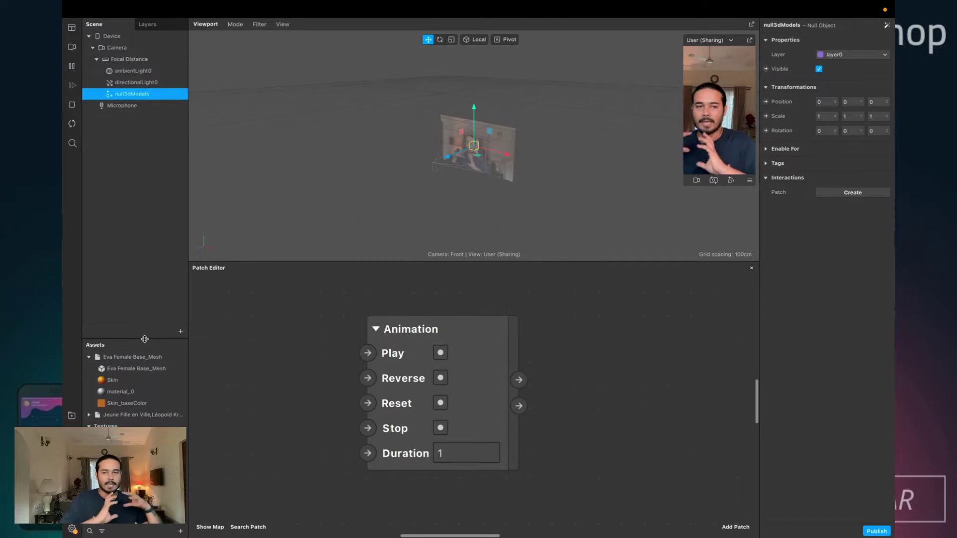
- Place the Eva Female Base_Mesh object in the scene as a child of null3dModels
click(130, 357)
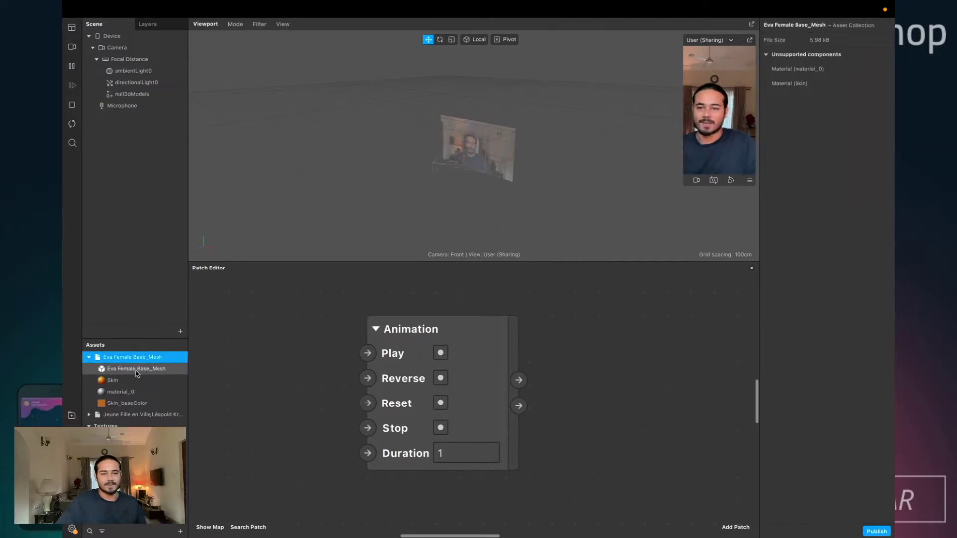
drag(129, 362, 149, 95)
scroll(488, 132, down, 5)
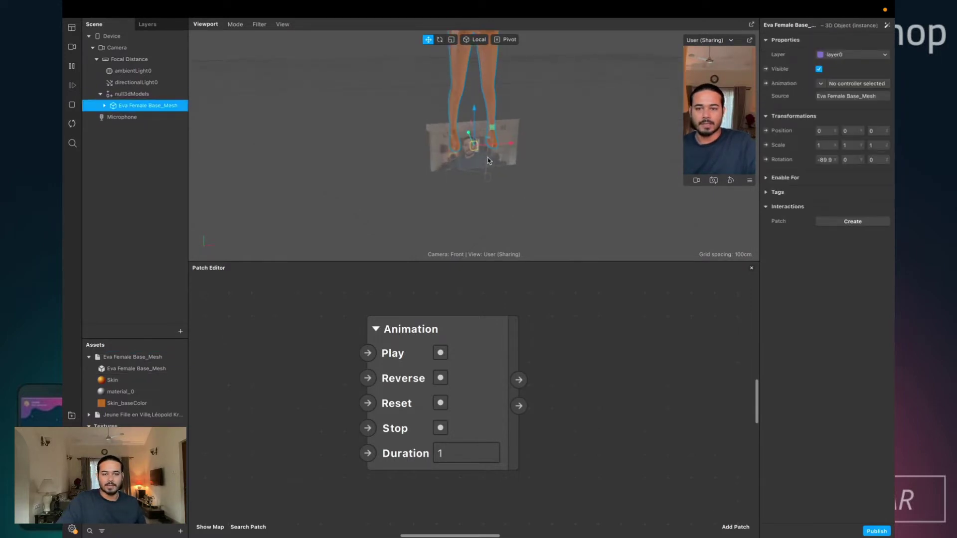
middle_drag(490, 146, 508, 160)
- Set the Eva Female Base_Mesh object's scale to 0.3 on all three axes
click(828, 144)
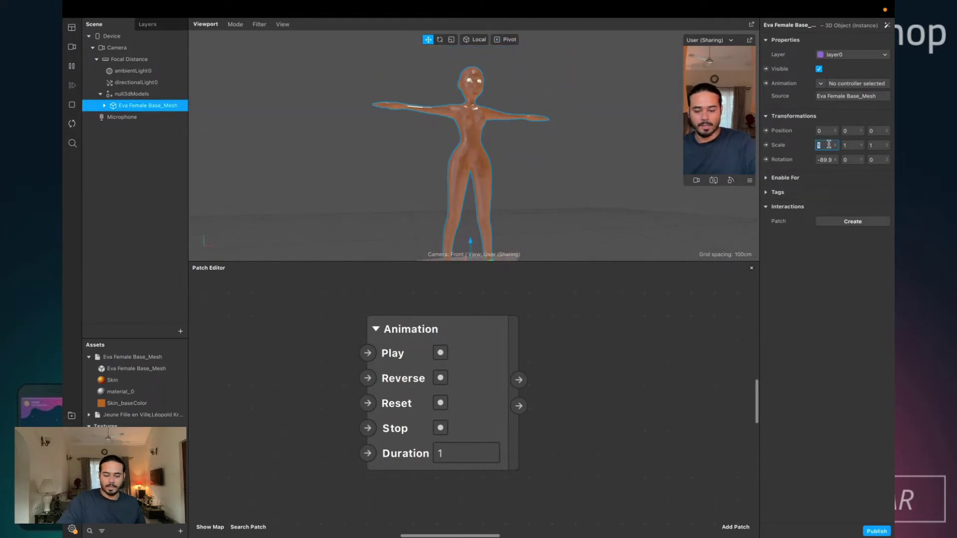
text(0.3)
key(Tab)
text(0.3)
key(Tab)
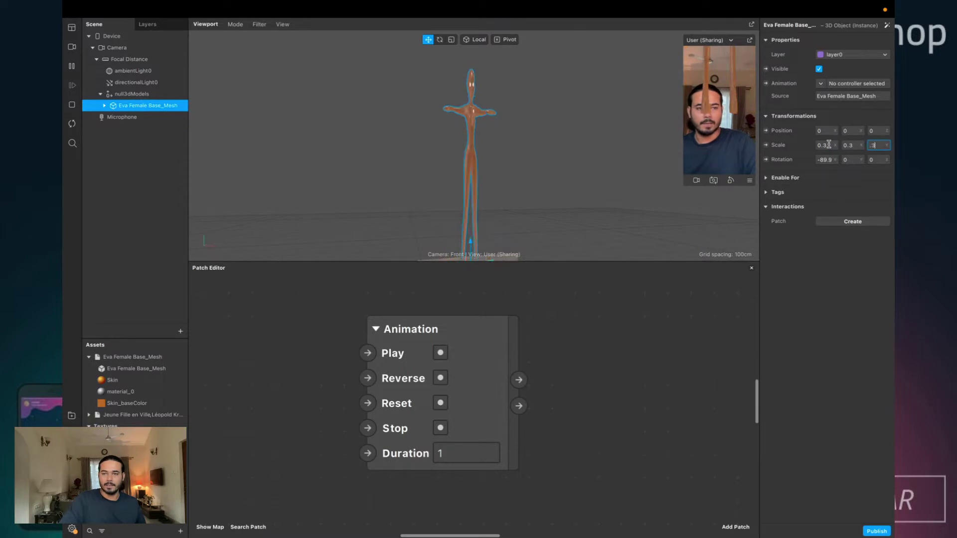
text(.3)
key(Return)
scroll(542, 214, down, 5)
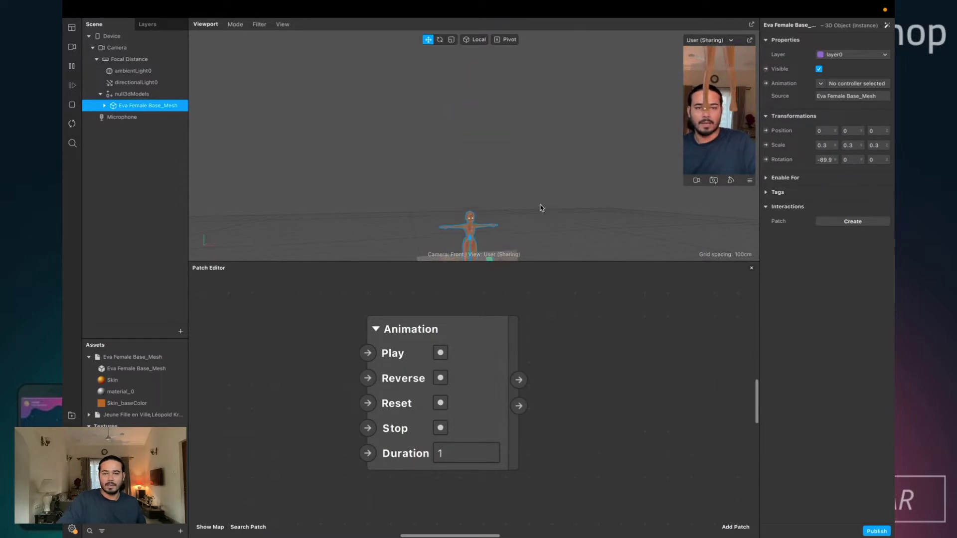
- Lower the Eva Female Base_Mesh to a Y position of about -0.32 and enlarge the viewport over the Patch Editor
drag(452, 152, 451, 183)
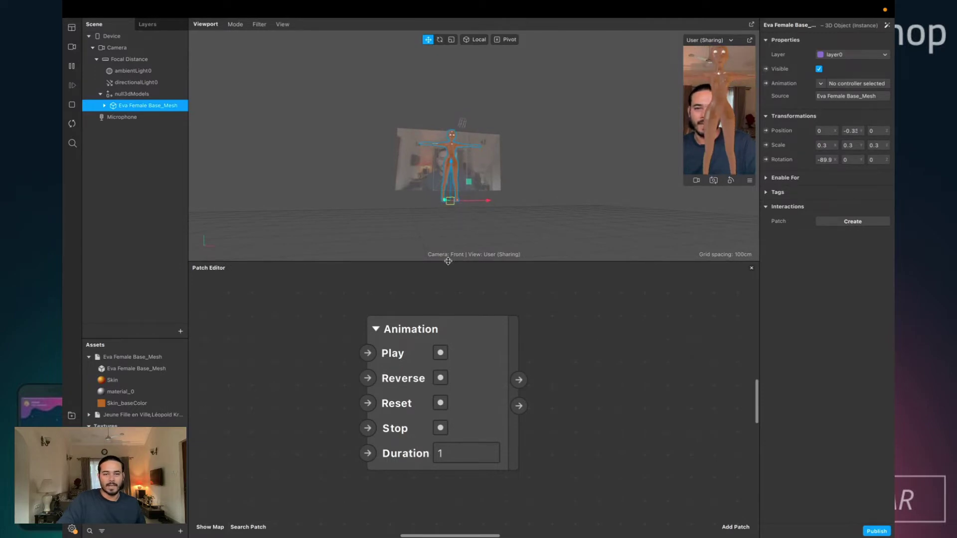
drag(448, 261, 448, 427)
scroll(447, 395, down, 5)
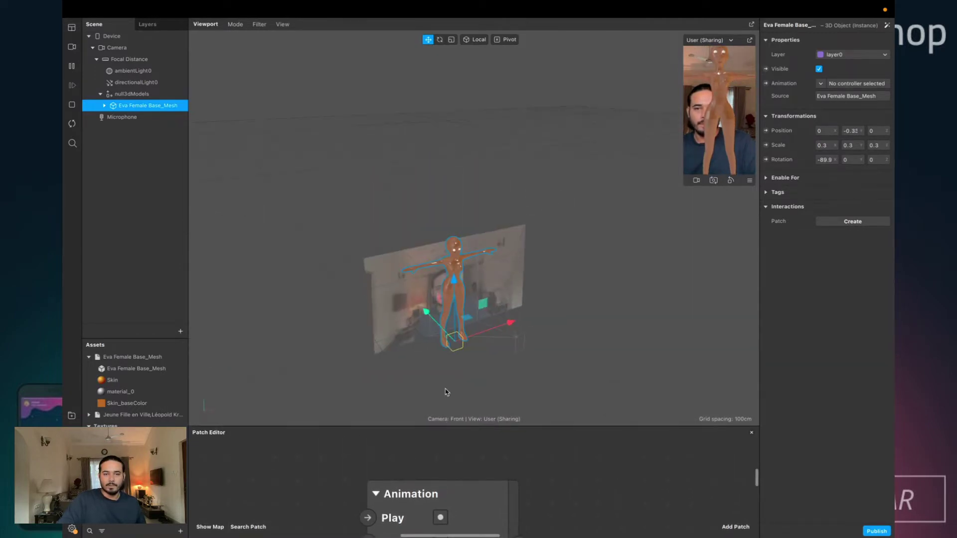
- Add a Plane Tracker to the scene
click(180, 331)
text(pla)
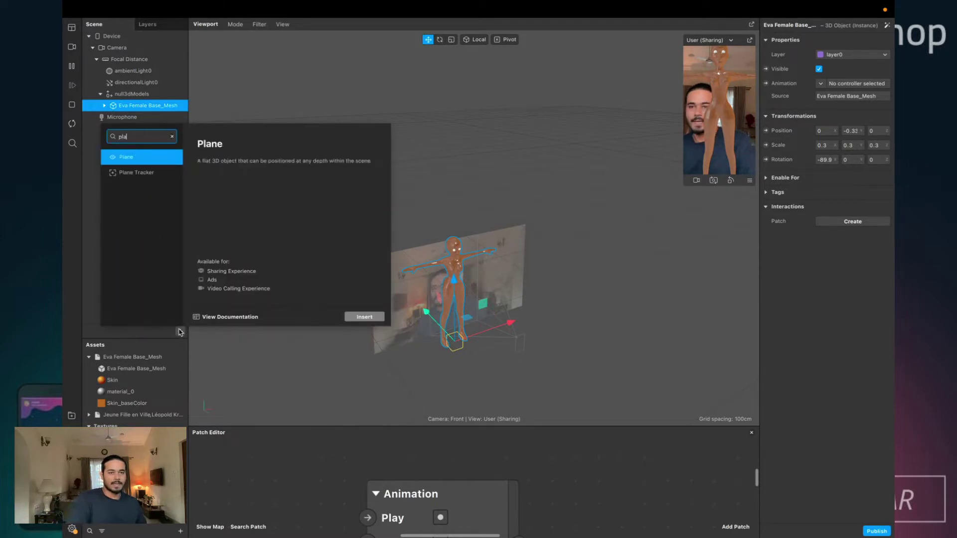
key(Down)
key(Return)
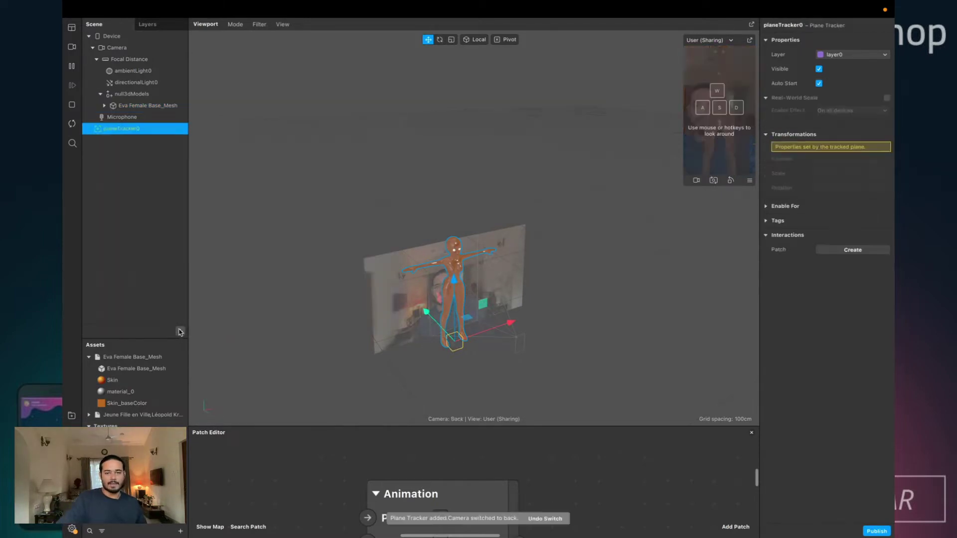
- Move null3dModels with its female model out of Focal Distance and make it a child of planeTracker0
click(132, 94)
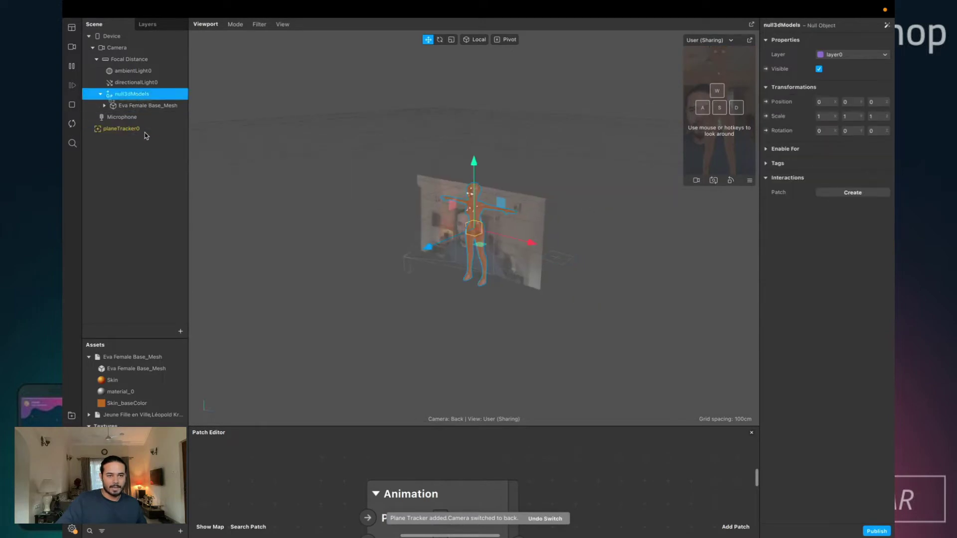
drag(128, 133, 147, 179)
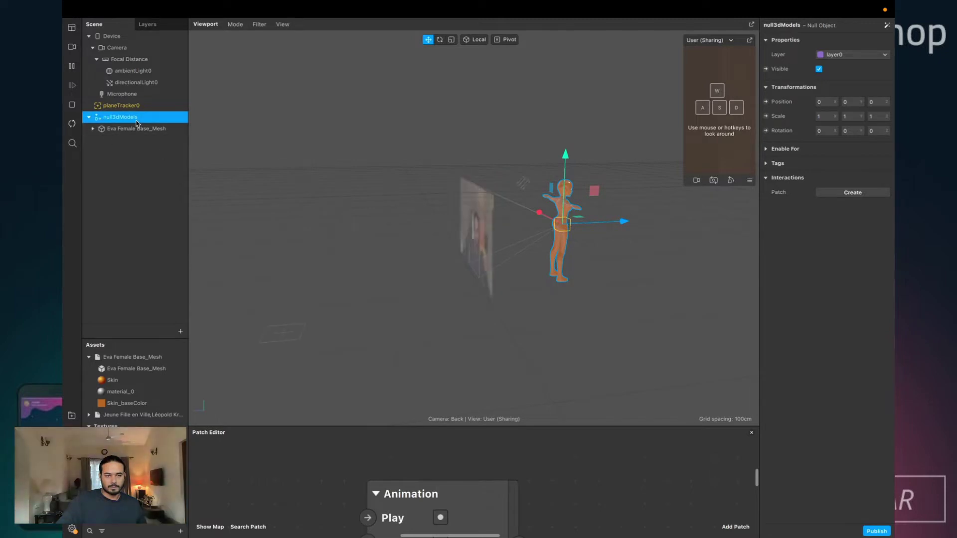
drag(154, 107, 155, 106)
- Raise null3dModels to a Y position of about 0.32 so the model's feet stand on the tracker plane
mouse_move(380, 303)
right_down()
mouse_move(304, 270)
mouse_move(386, 300)
right_up()
alt+drag(387, 300, 327, 291)
scroll(359, 286, up, 5)
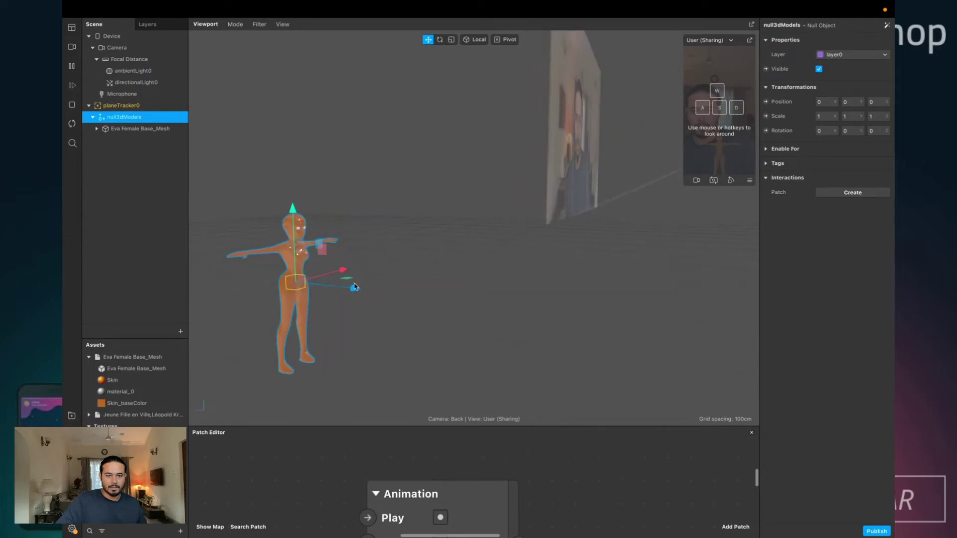
middle_drag(359, 285, 424, 273)
drag(393, 228, 391, 129)
middle_drag(397, 265, 517, 346)
scroll(399, 241, up, 3)
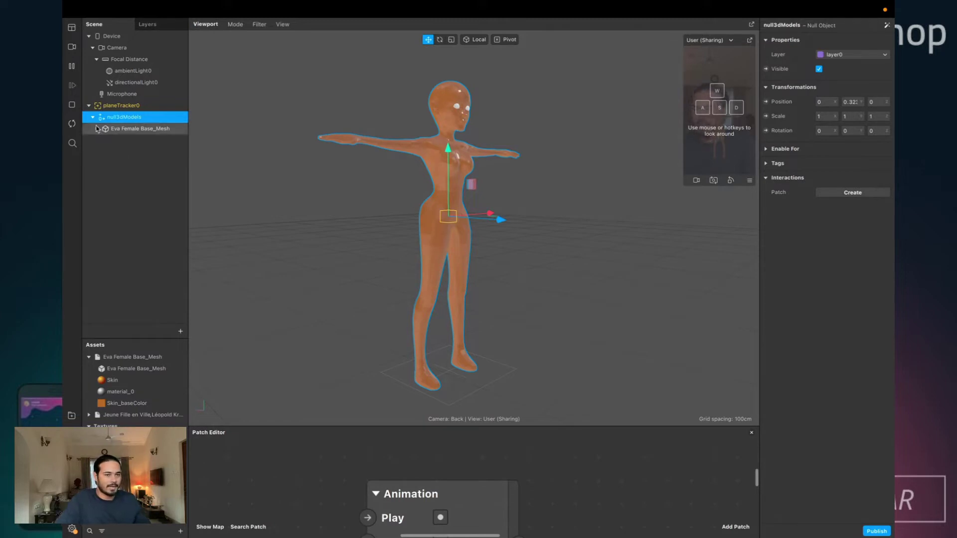
- Expand the Eva Female Base_Mesh hierarchy and inspect the Body_1 and Eye_2 meshes with their assigned materials
click(101, 140)
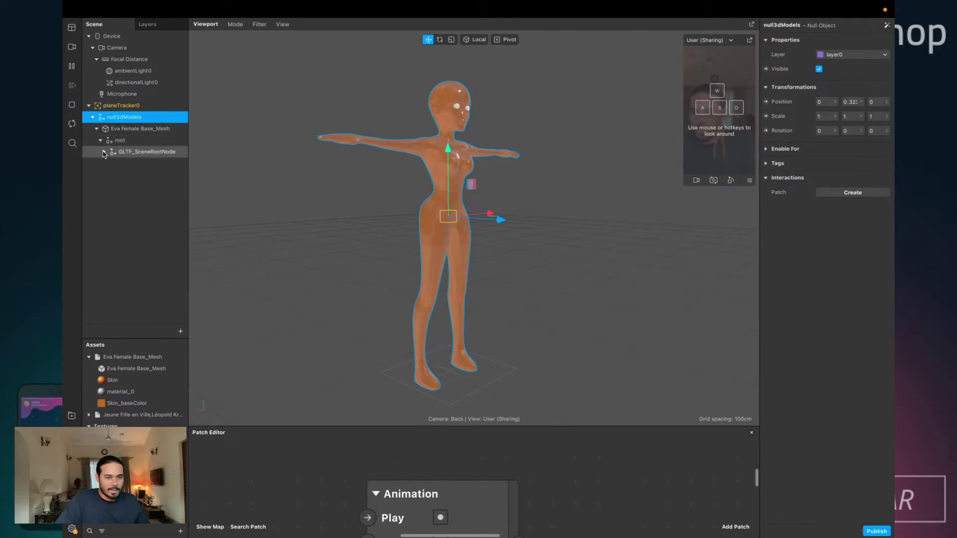
click(104, 152)
click(108, 163)
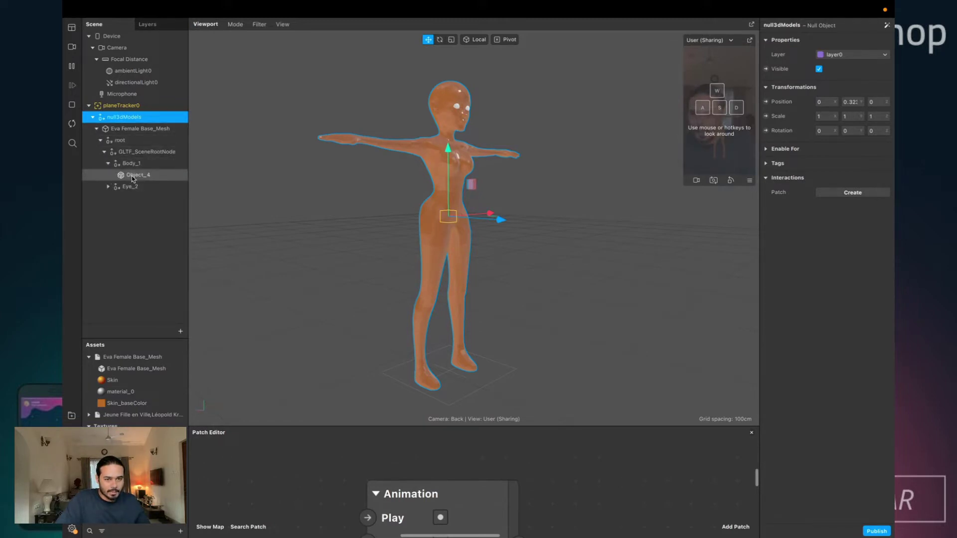
click(133, 175)
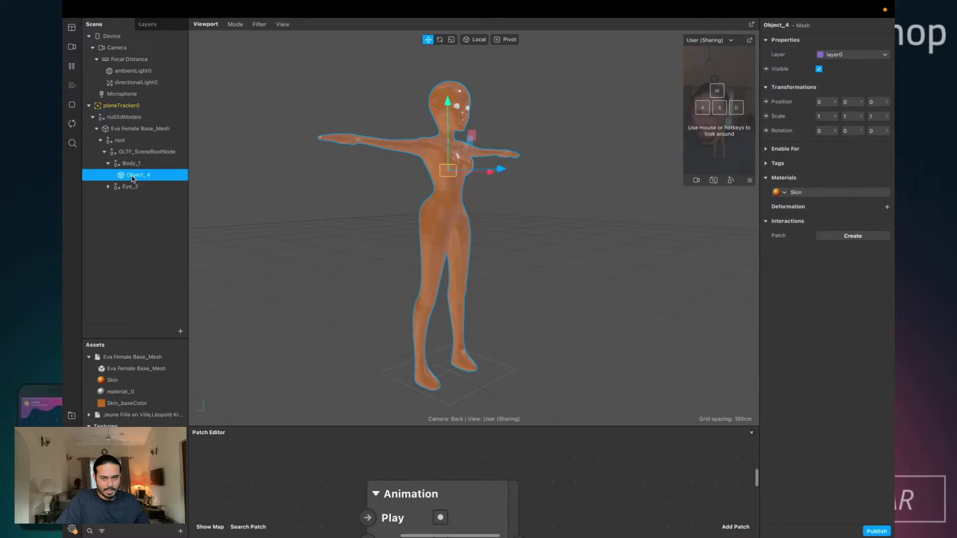
click(108, 186)
click(122, 198)
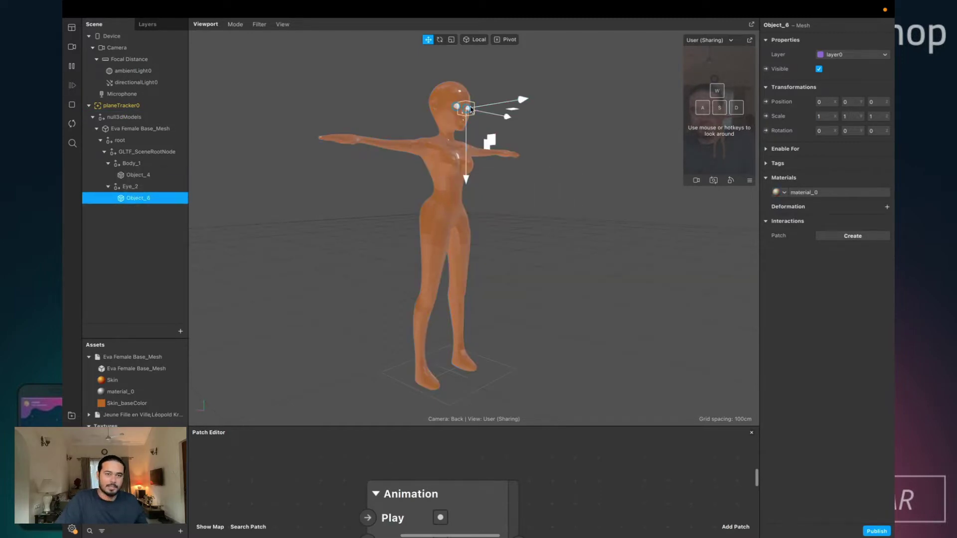
click(438, 222)
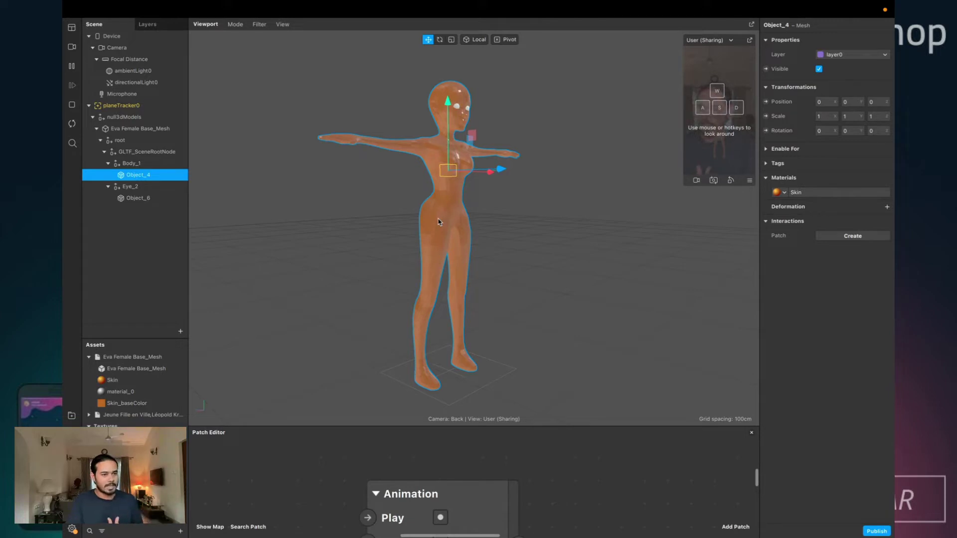
- Reveal the Eva Female Base_Mesh asset's source files in Finder and locate scene.gltf
right_click(136, 371)
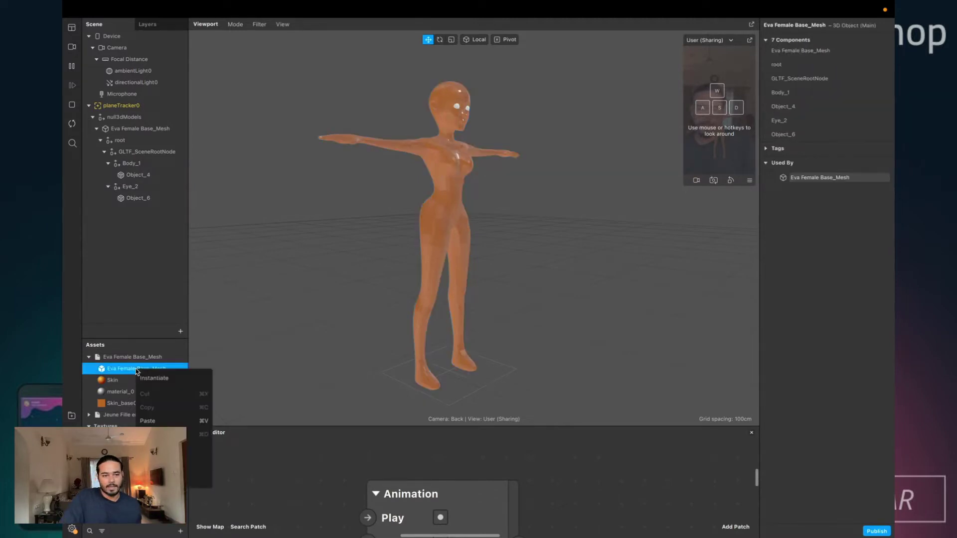
click(120, 359)
right_click(119, 359)
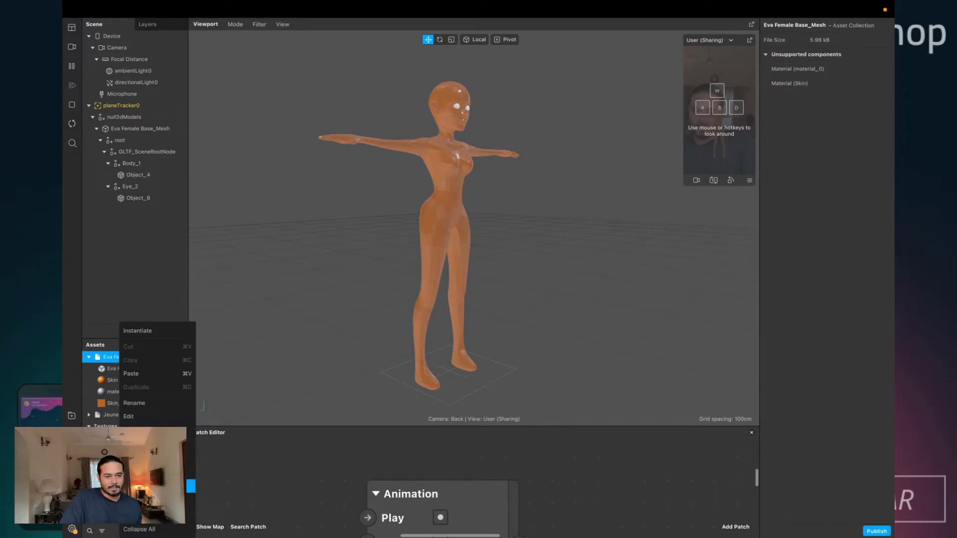
click(155, 486)
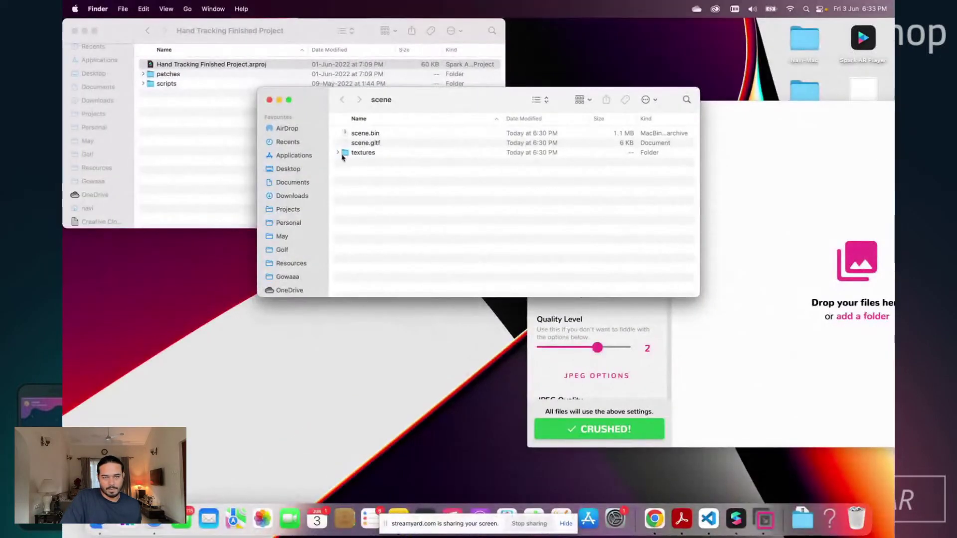
click(380, 144)
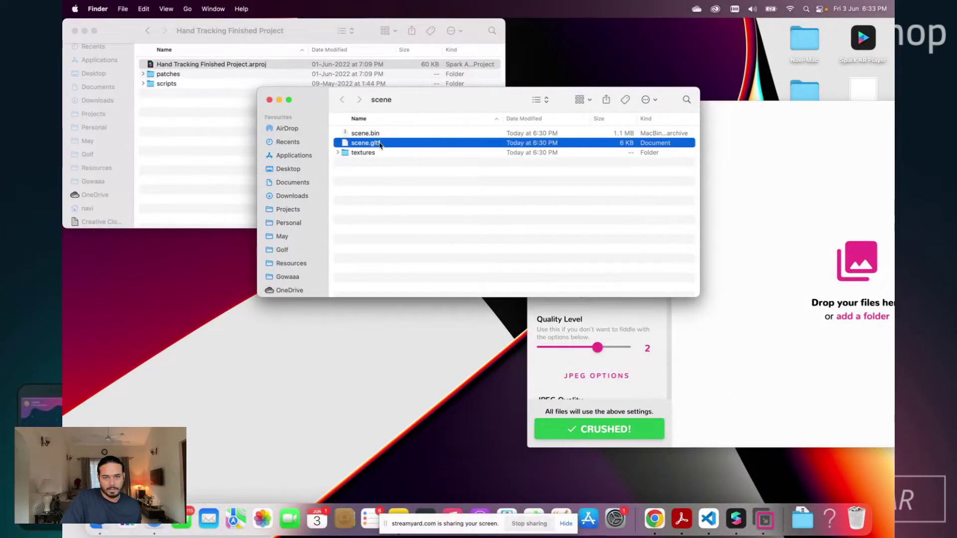
key(ctrl+Right)
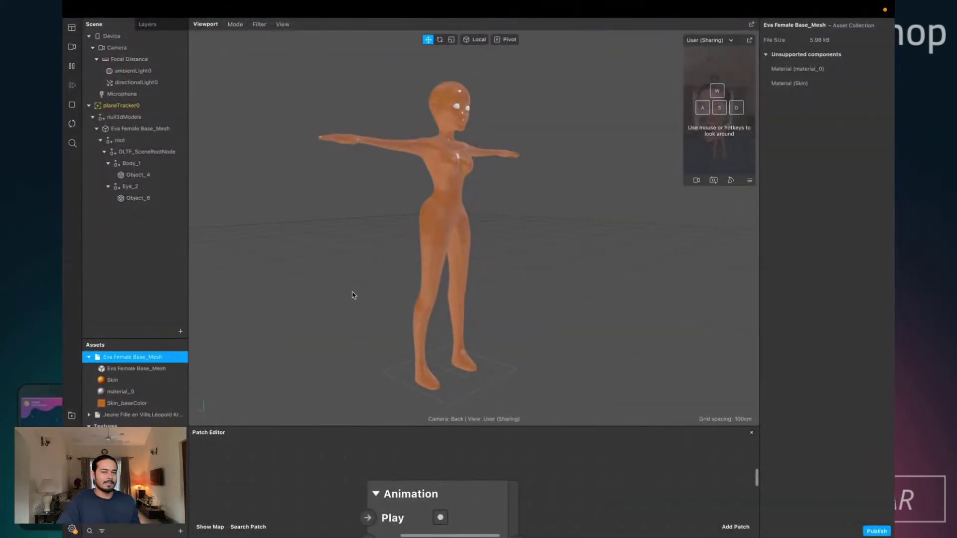
key(ctrl+Left)
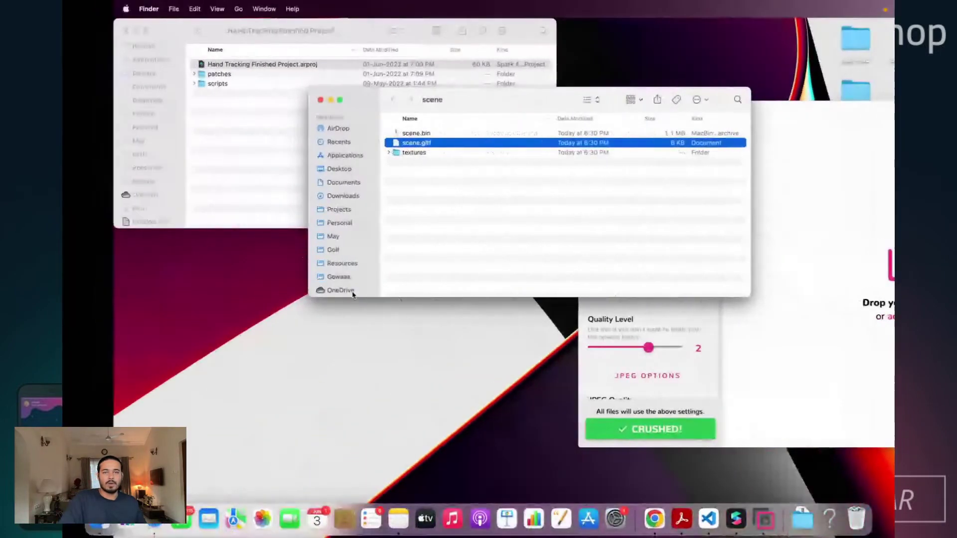
- Switch to Chrome, search Google for "mixamo" and open the Mixamo website
key(ctrl+Right)
key(ctrl+Right)
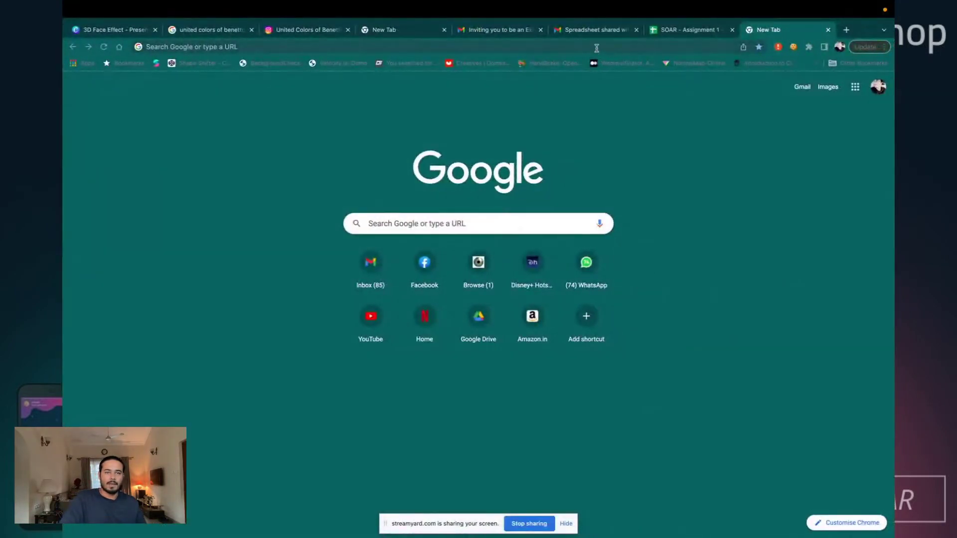
click(597, 47)
text(mixamo)
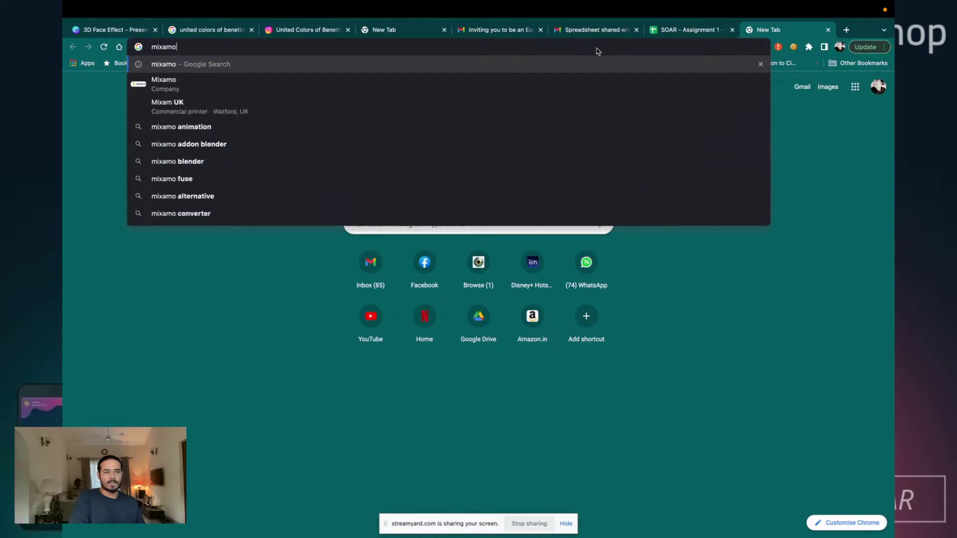
key(Return)
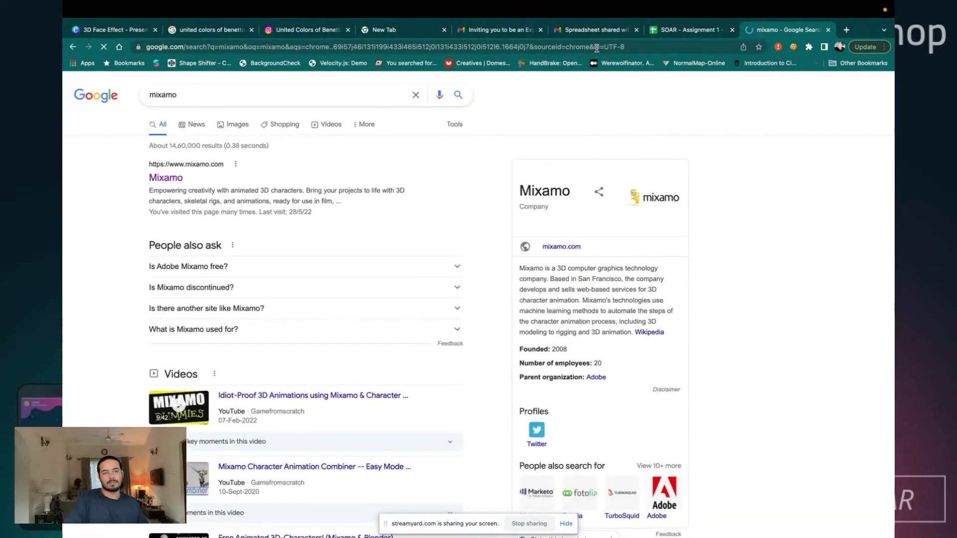
click(160, 182)
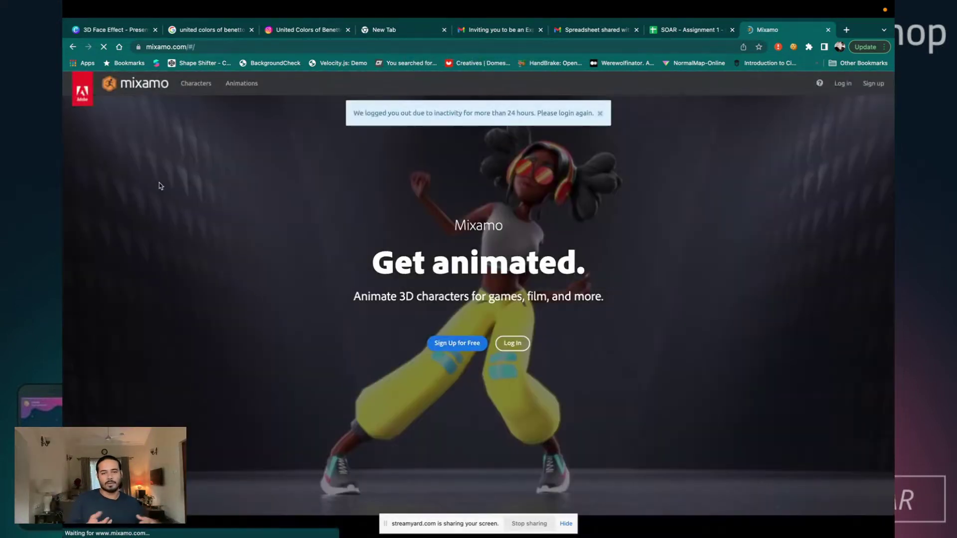
- Log in to Mixamo with the account's e-mail and password, and bring up its animation library in Chrome
click(840, 84)
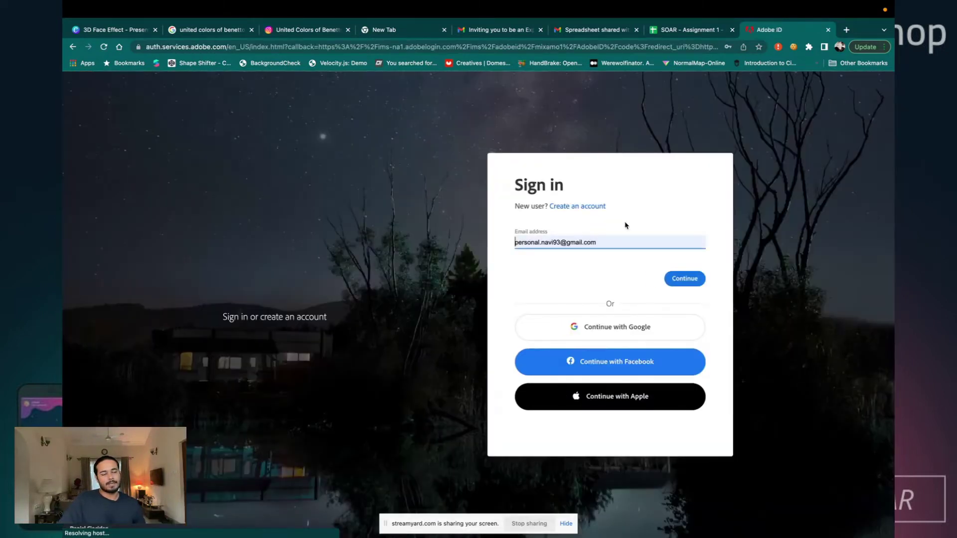
click(688, 278)
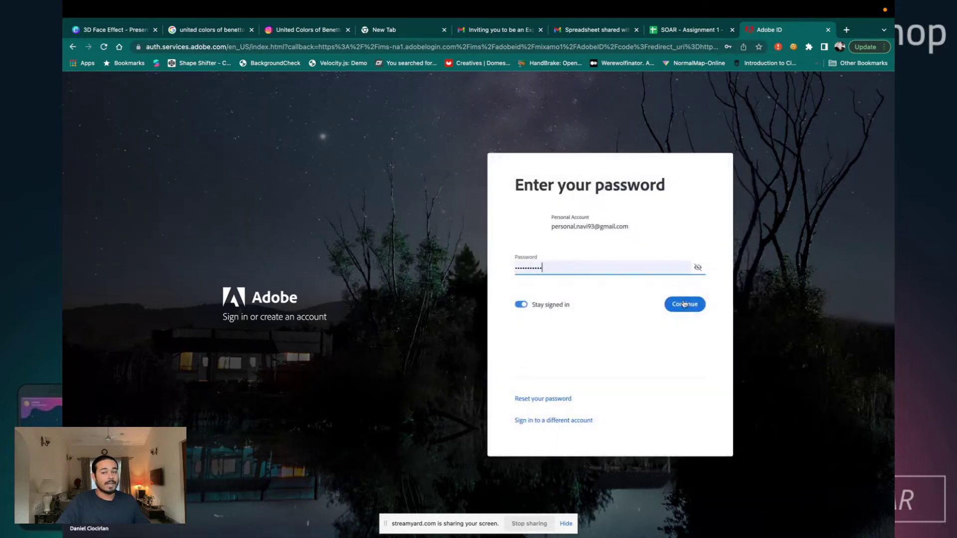
click(687, 303)
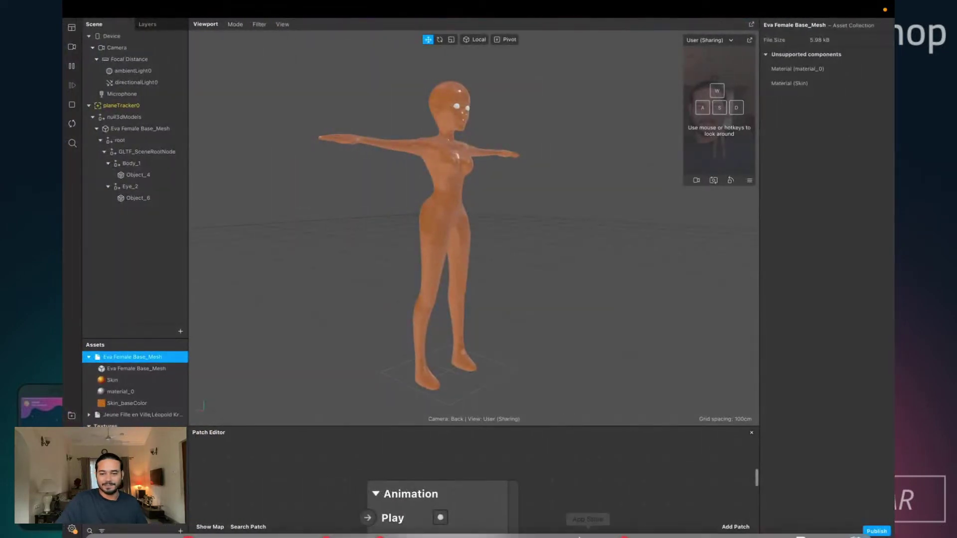
mouse_move(618, 535)
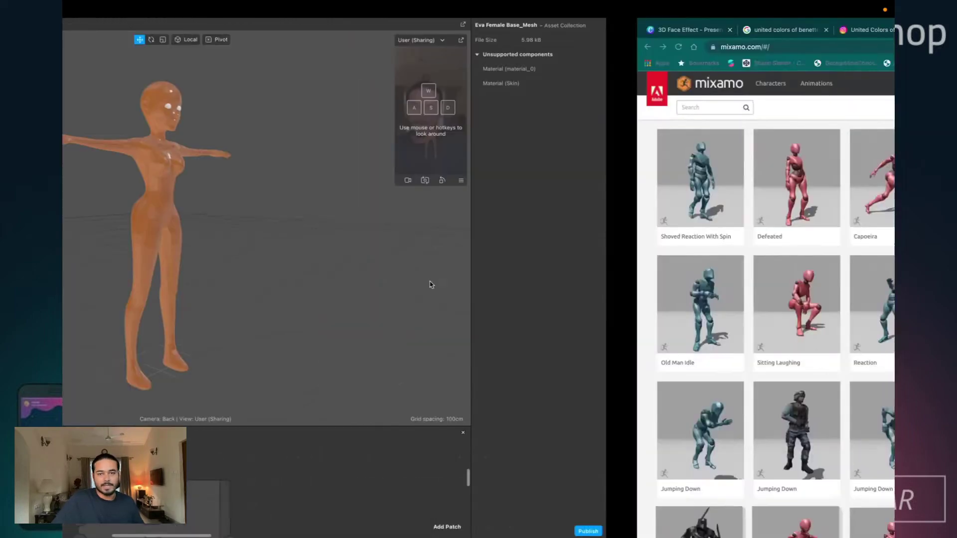
key(ctrl+Right)
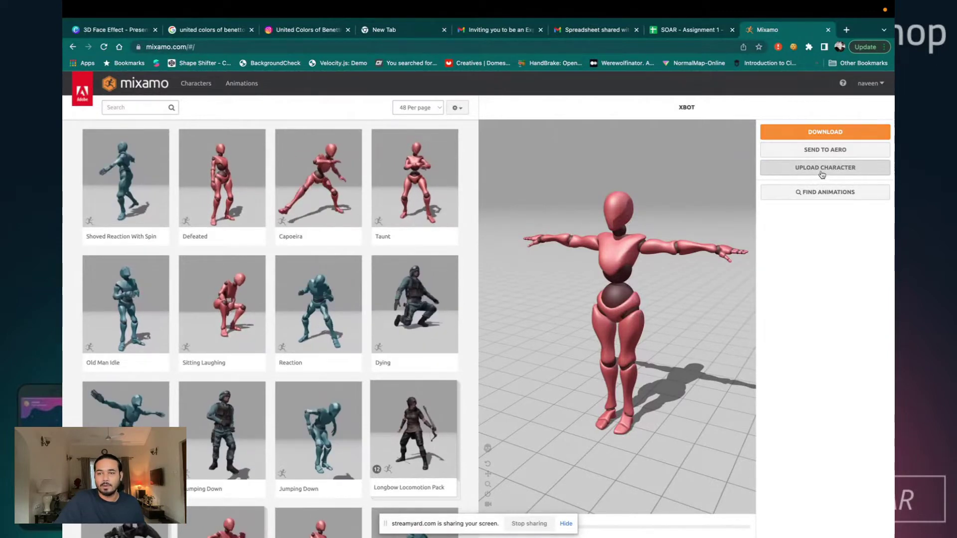
- Launch Blender and dismiss its splash screen to start with a General scene
key(super+Tab)
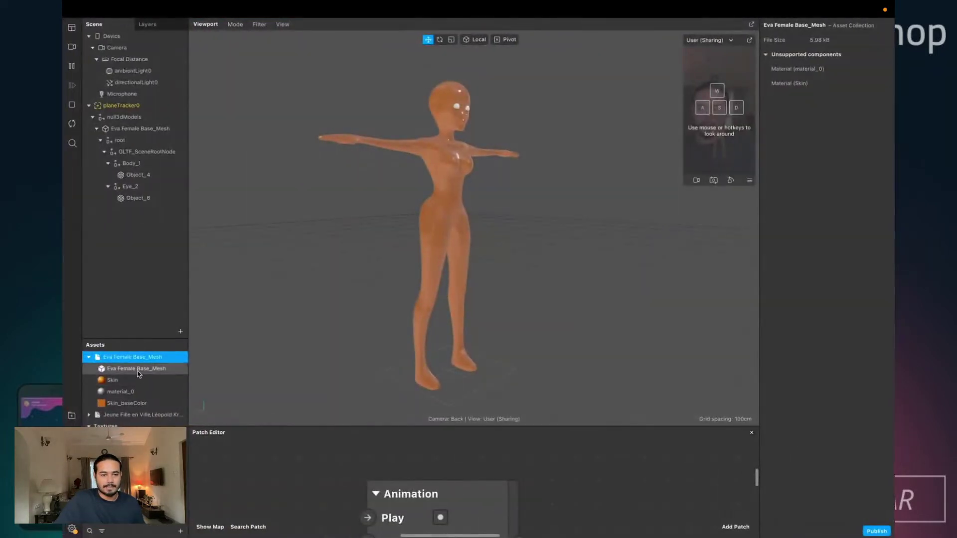
key(super+space)
text(blender)
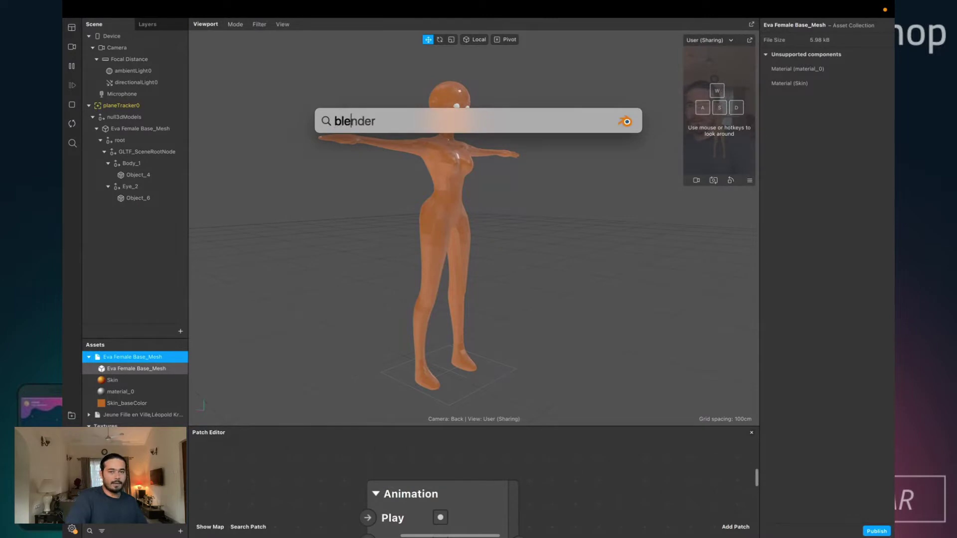
key(Return)
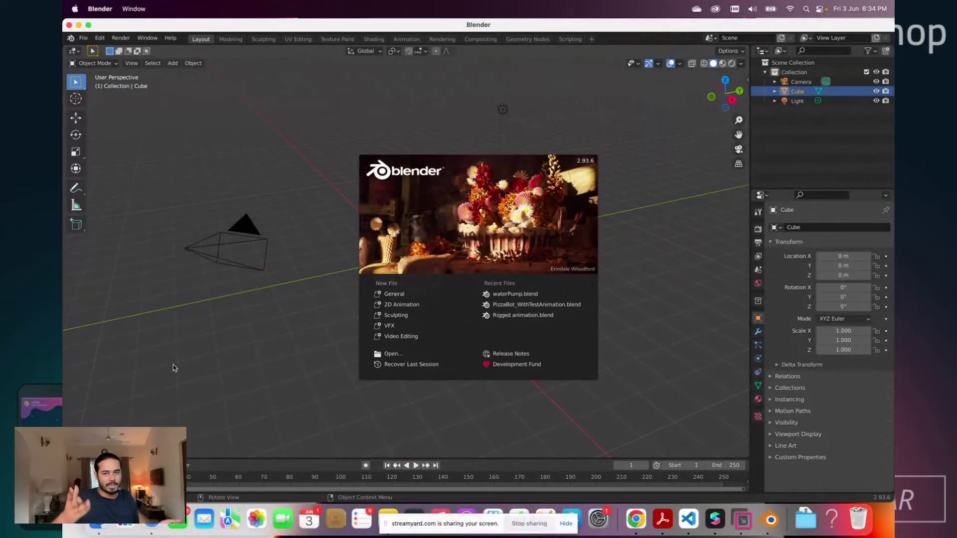
click(393, 294)
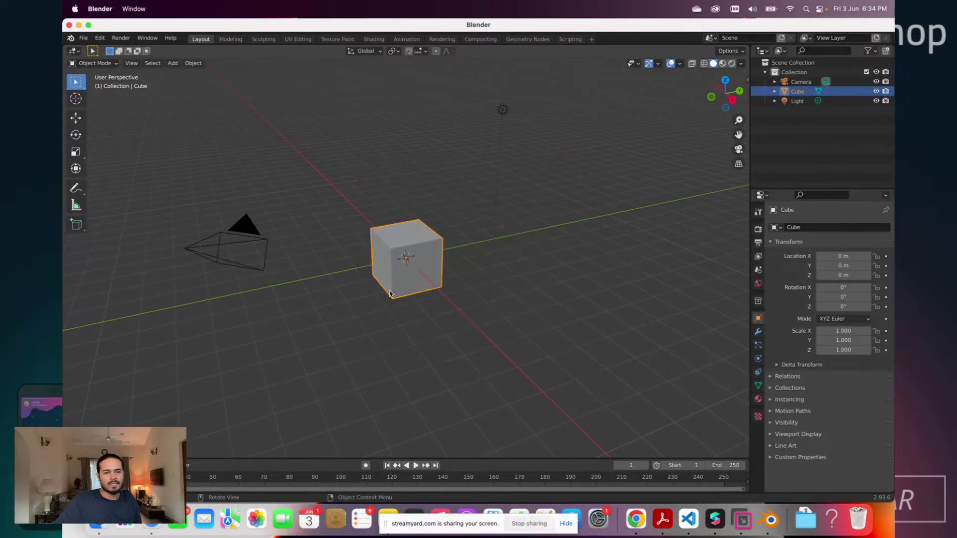
- Delete all the default objects (camera, cube and light) from the scene
middle_drag(418, 309, 396, 301)
scroll(400, 288, up, 3)
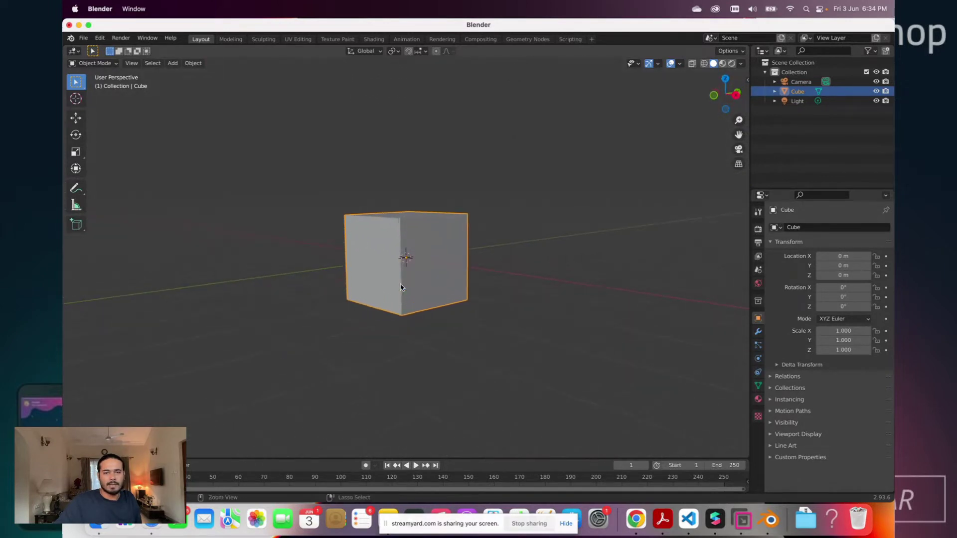
scroll(400, 288, right, 5)
scroll(400, 287, left, 3)
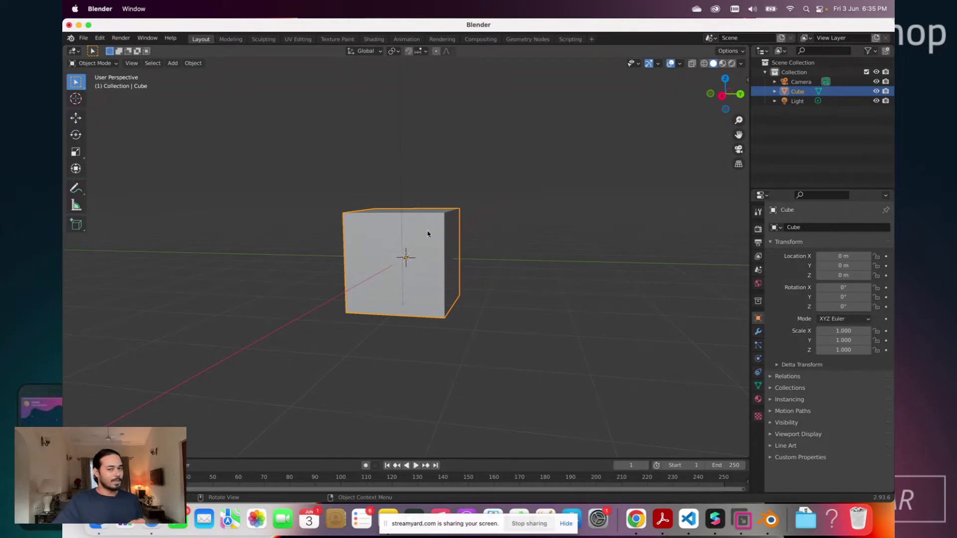
key(a)
right_click(799, 91)
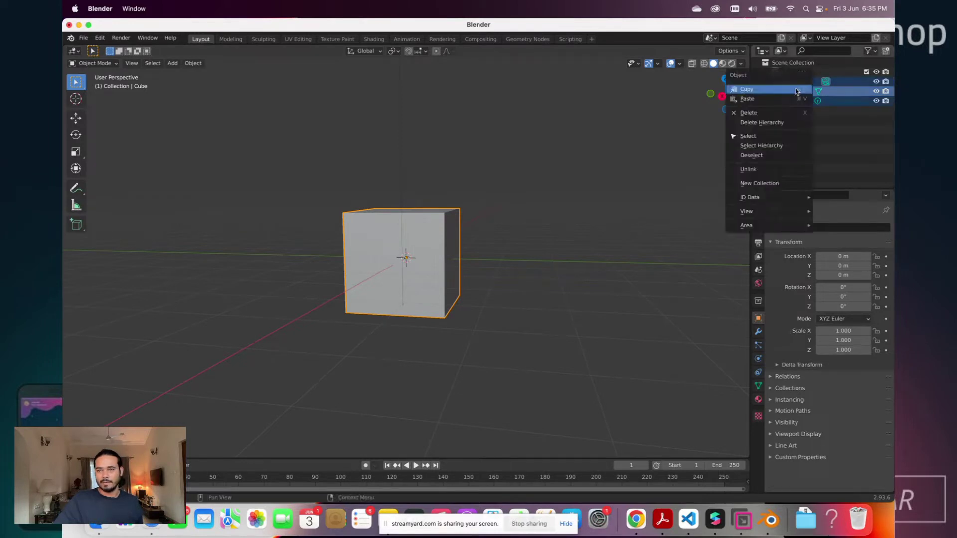
click(749, 112)
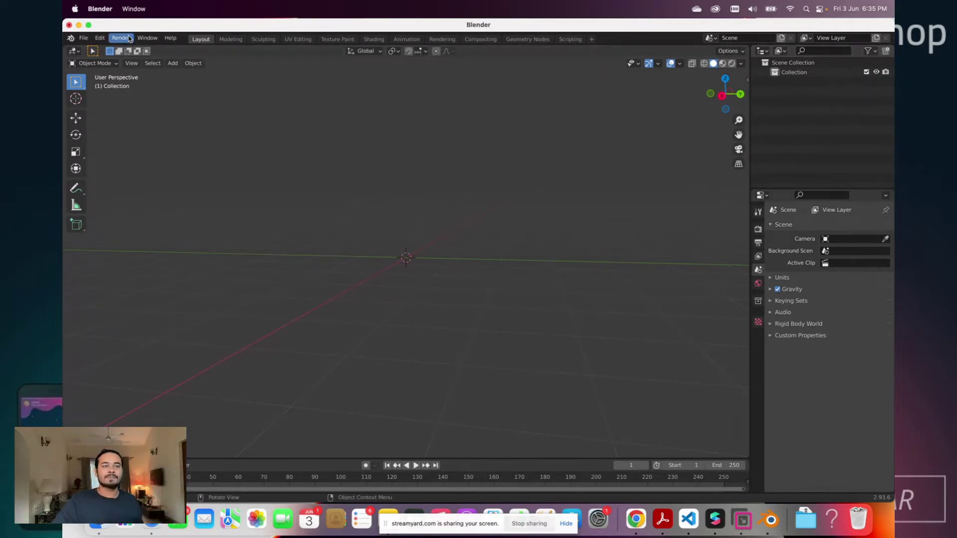
click(83, 38)
mouse_move(132, 171)
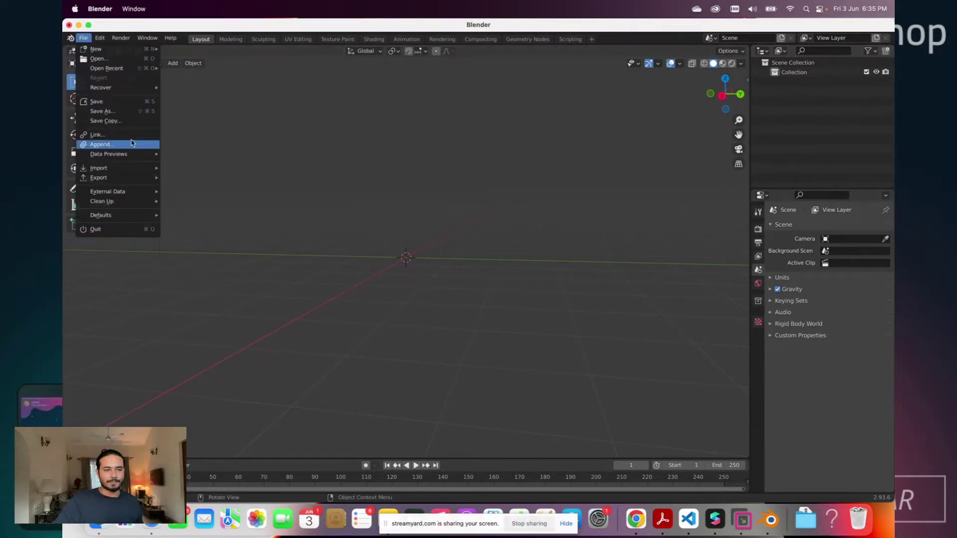
click(89, 25)
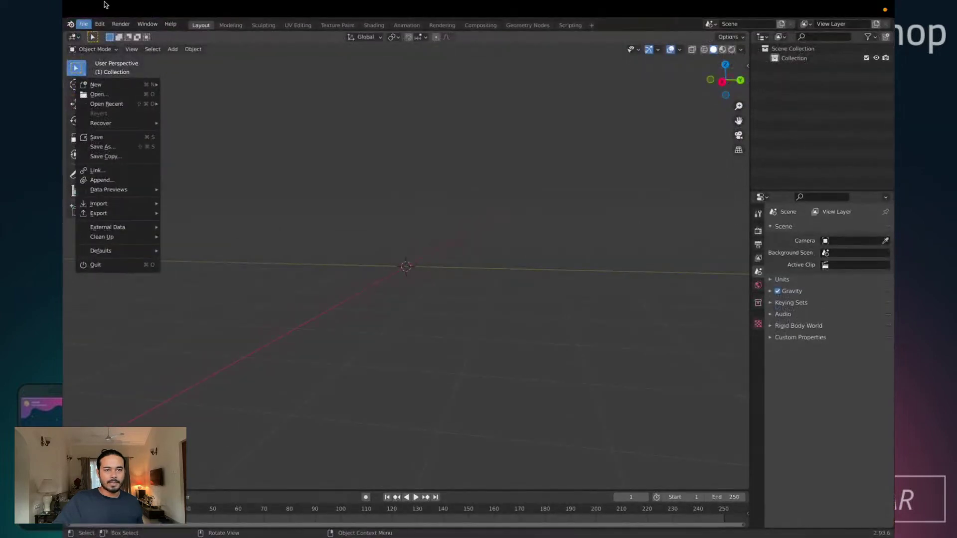
mouse_move(106, 5)
click(89, 25)
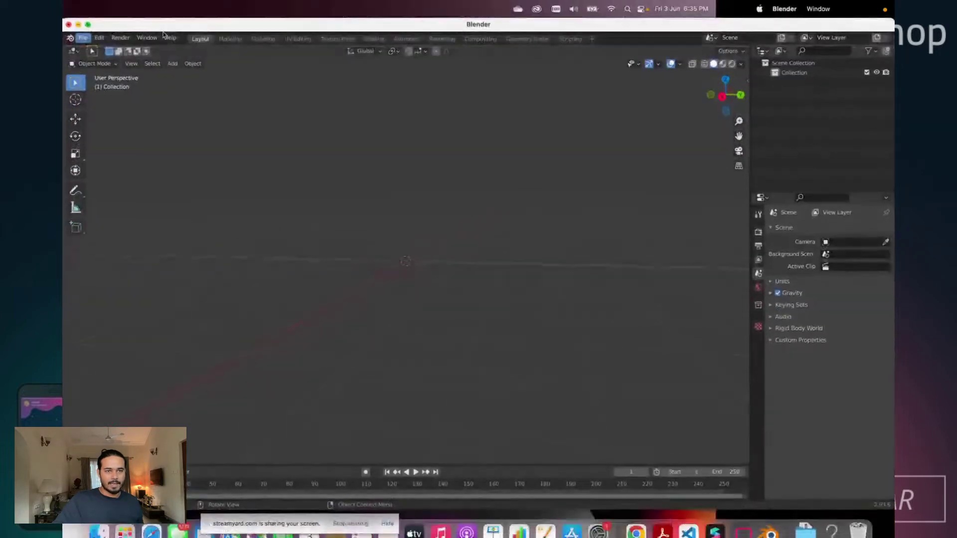
- Arrange the Blender window and the Finder window containing scene.gltf side by side, then return to Blender
drag(169, 26, 454, 44)
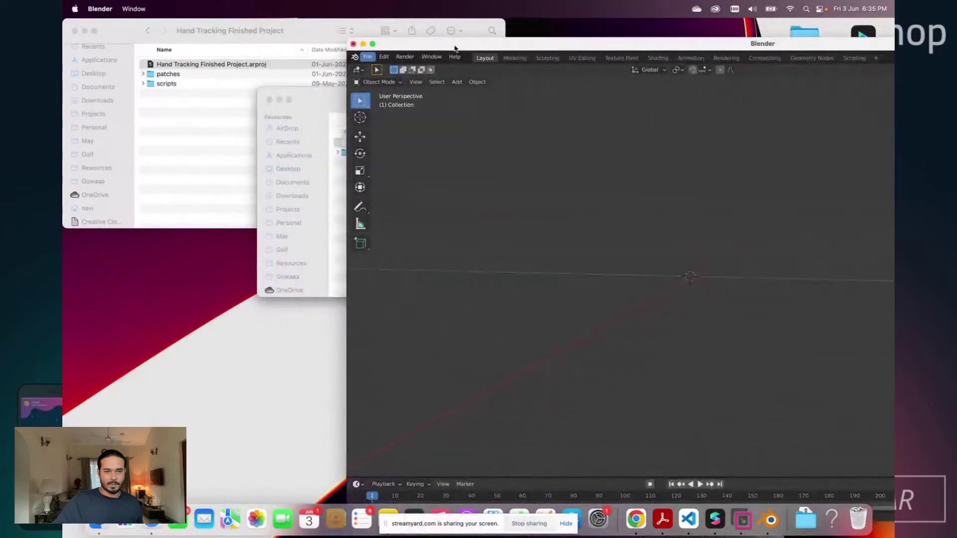
drag(312, 95, 177, 92)
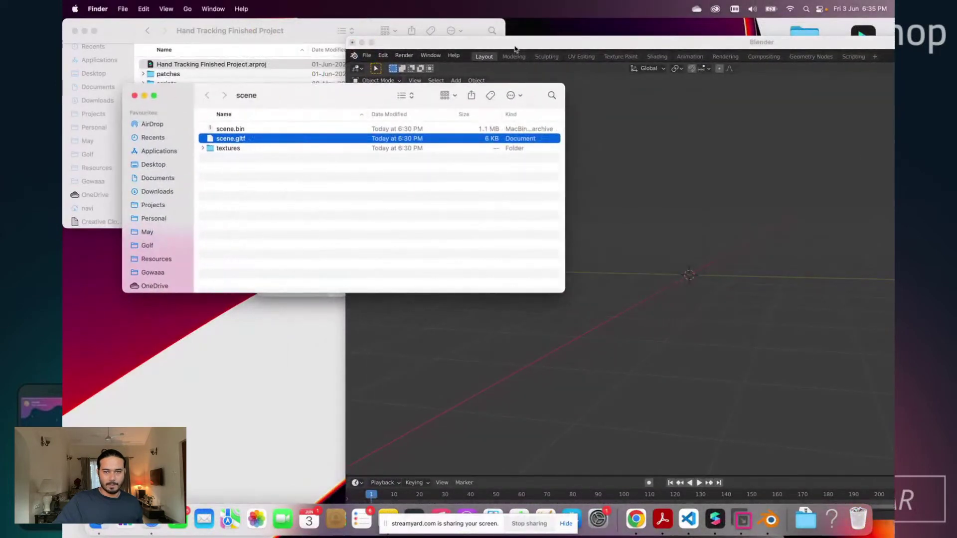
drag(547, 89, 425, 88)
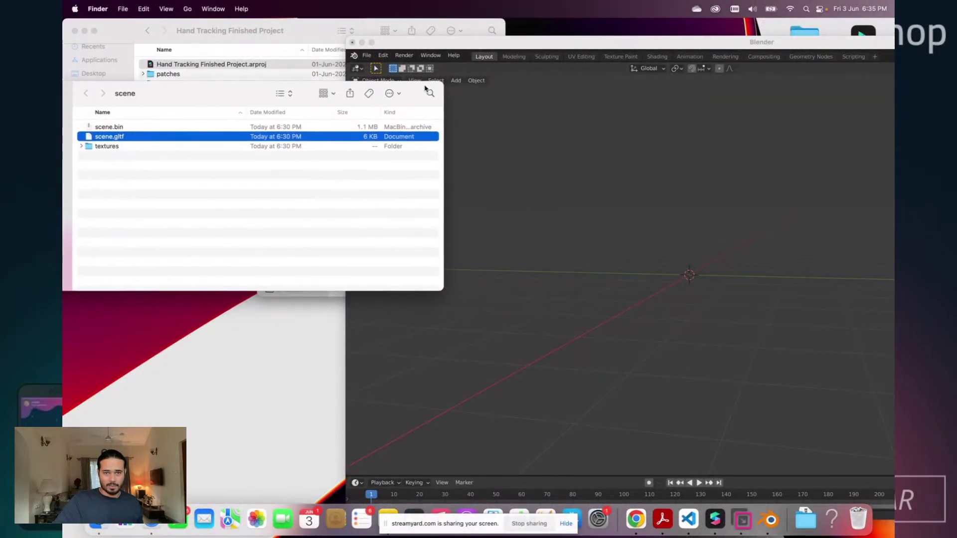
click(493, 50)
- Import scene.gltf as a glTF 2.0 model, using the Finder file to locate its folder
click(366, 55)
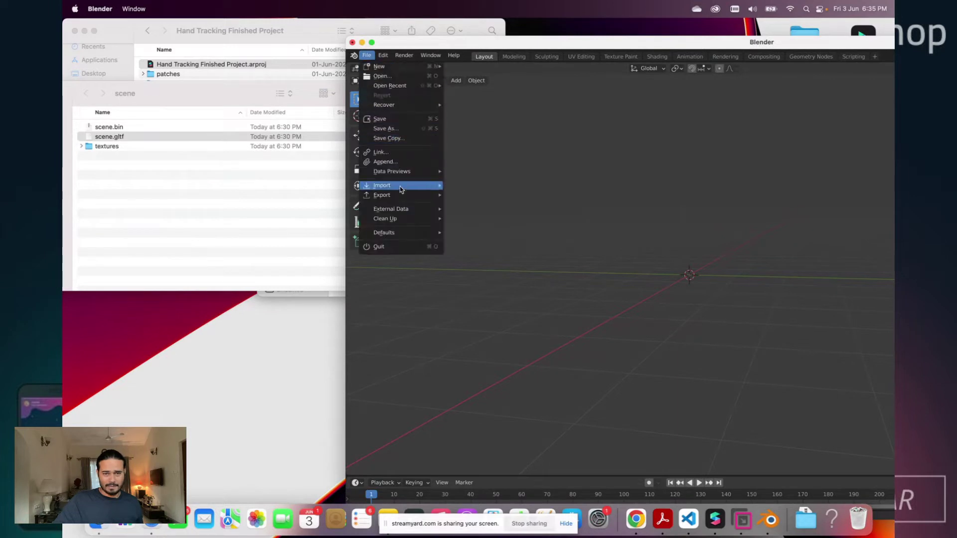
mouse_move(401, 188)
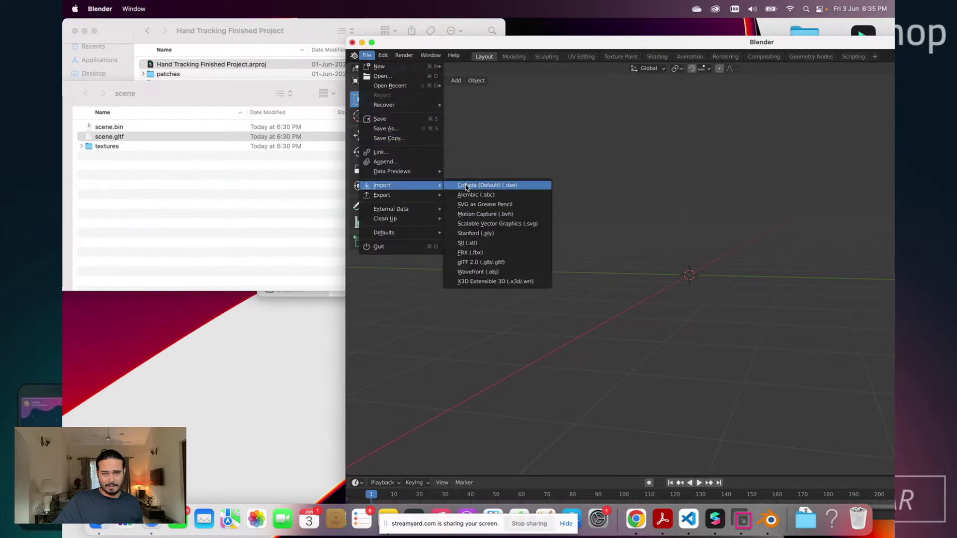
click(505, 265)
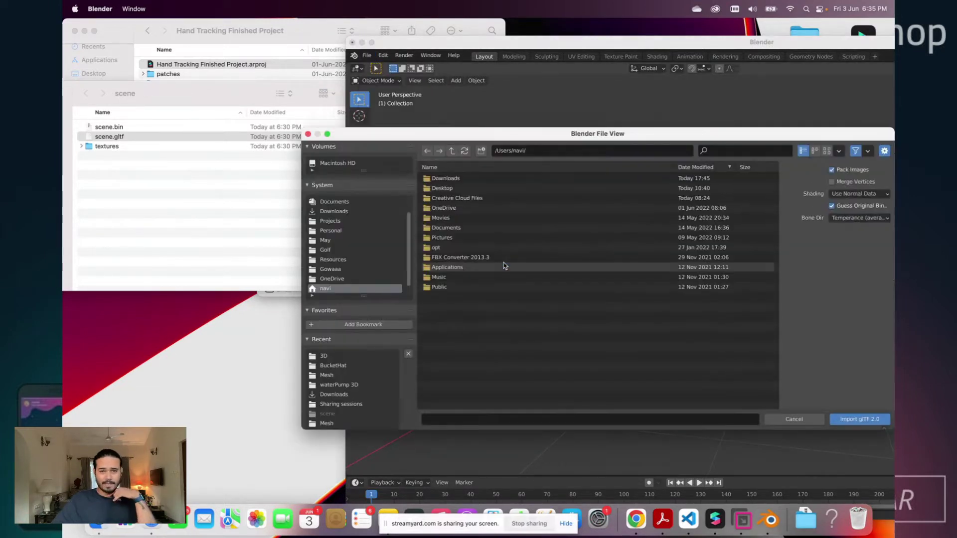
drag(135, 137, 566, 323)
click(463, 189)
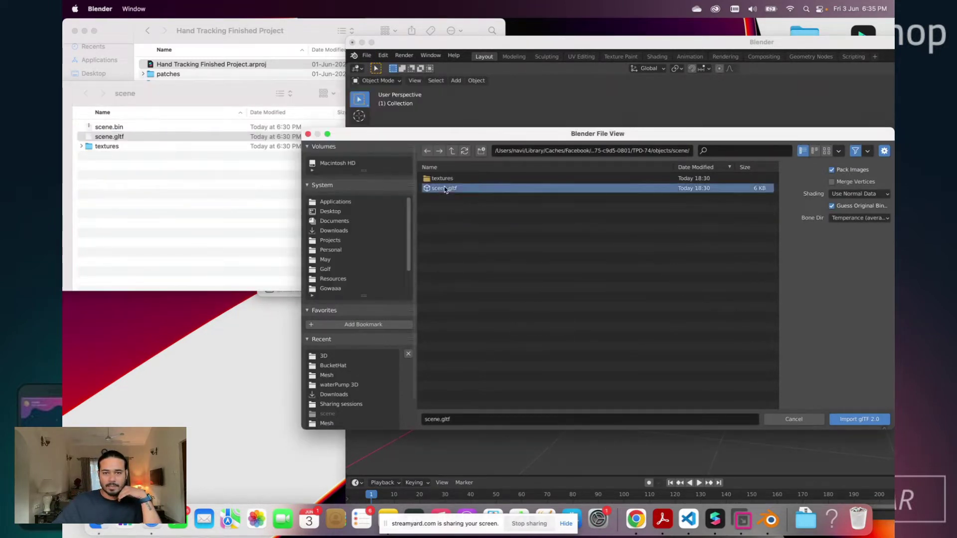
click(872, 417)
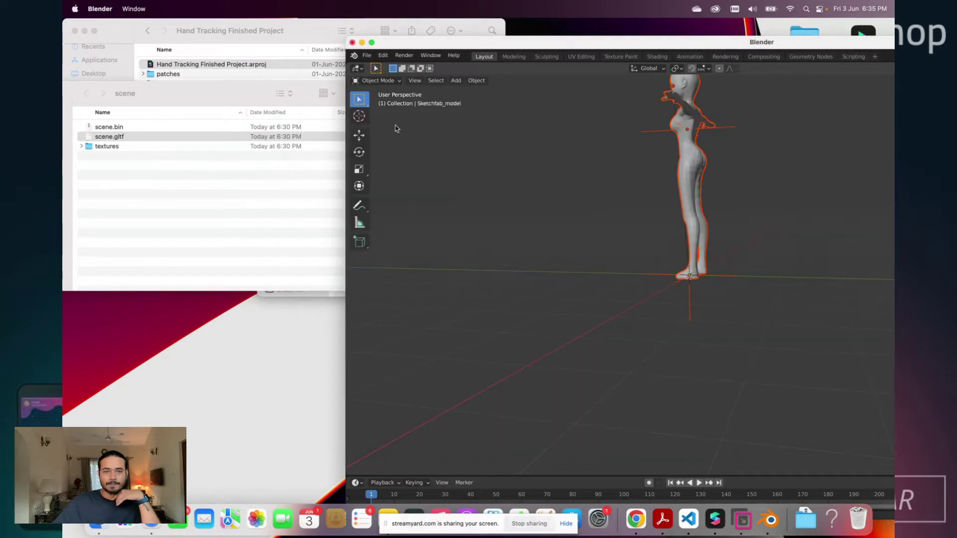
- Put Blender in full screen and examine the imported female model from the front, side, above and back
click(372, 43)
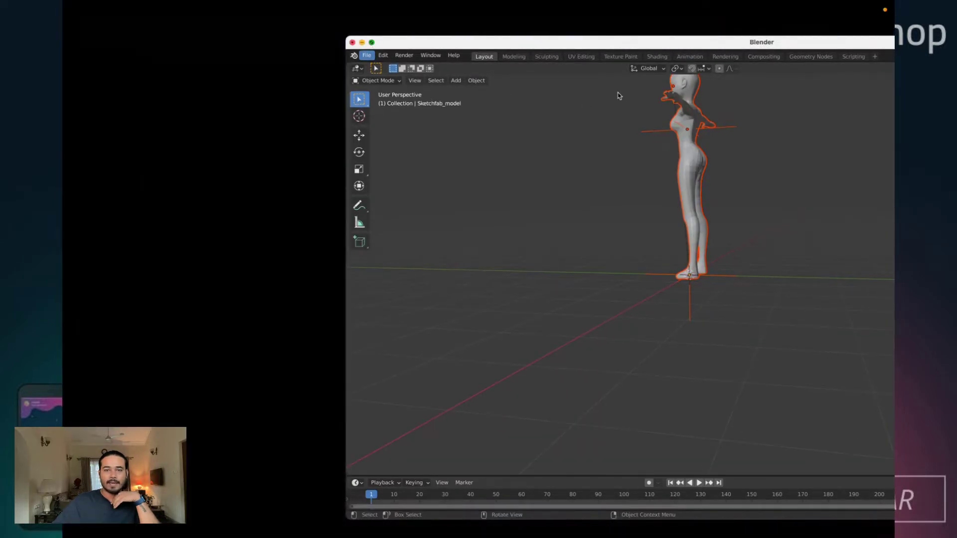
scroll(401, 174, left, 10)
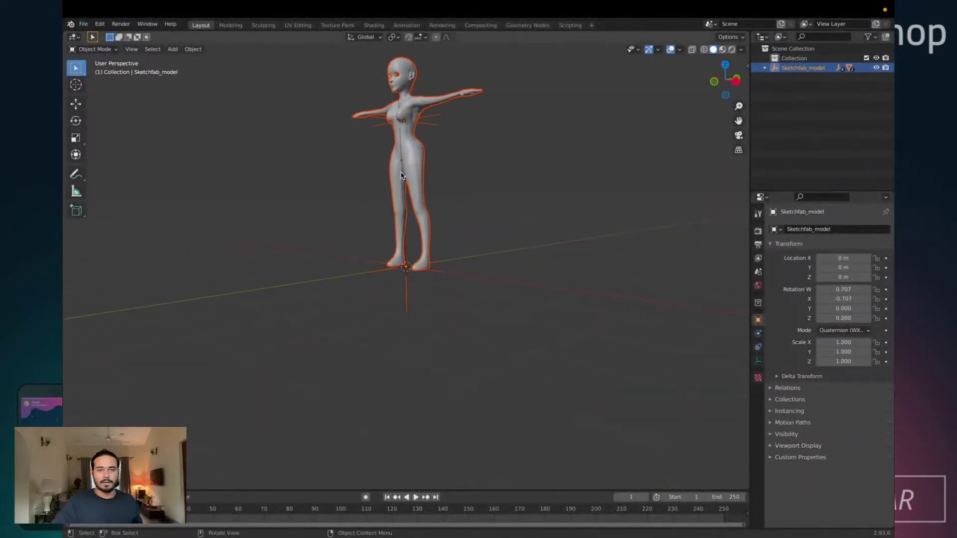
scroll(402, 176, right, 3)
scroll(402, 175, right, 8)
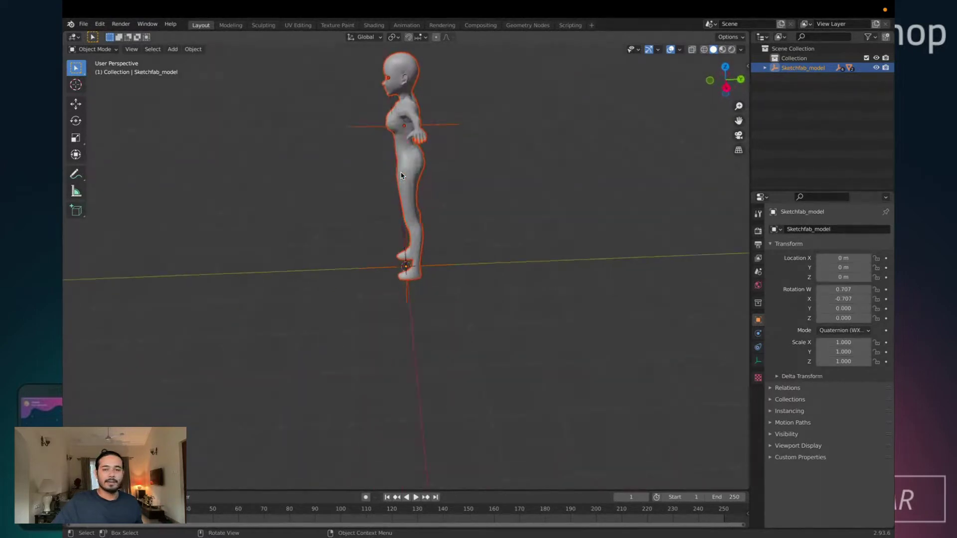
scroll(401, 176, left, 8)
scroll(402, 176, up, 6)
scroll(402, 176, left, 8)
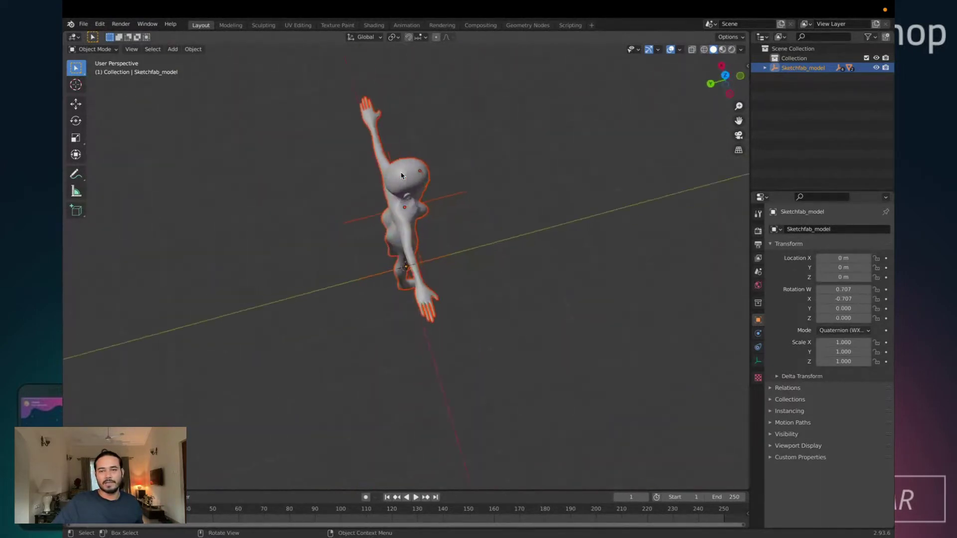
scroll(402, 176, down, 6)
scroll(402, 176, right, 5)
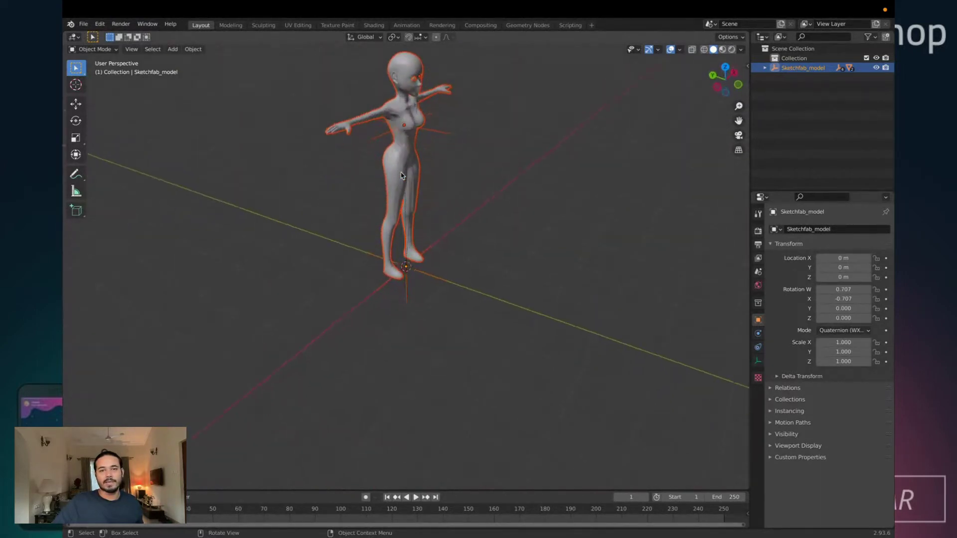
- Inspect the nested objects of Sketchfab_model down to its body and eye parts, then collapse the hierarchy
click(766, 68)
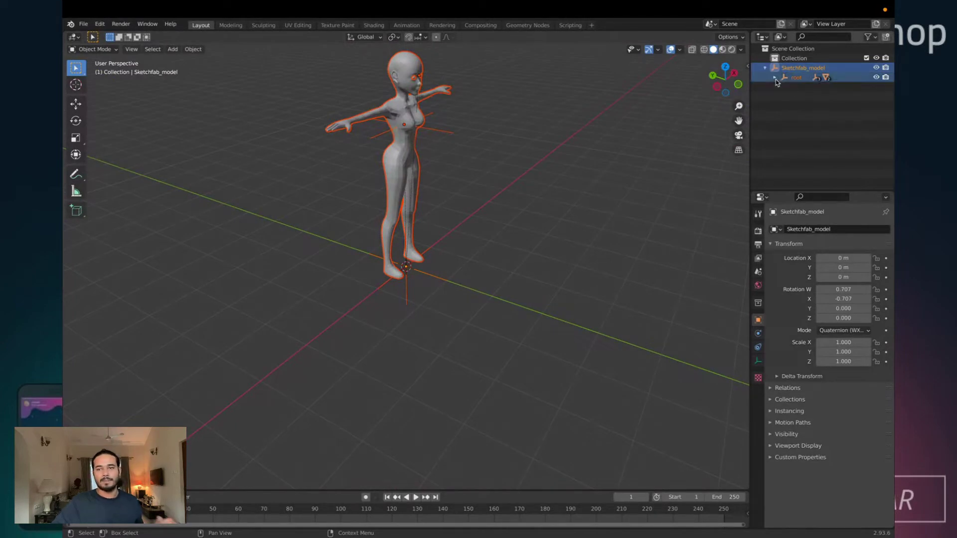
click(774, 78)
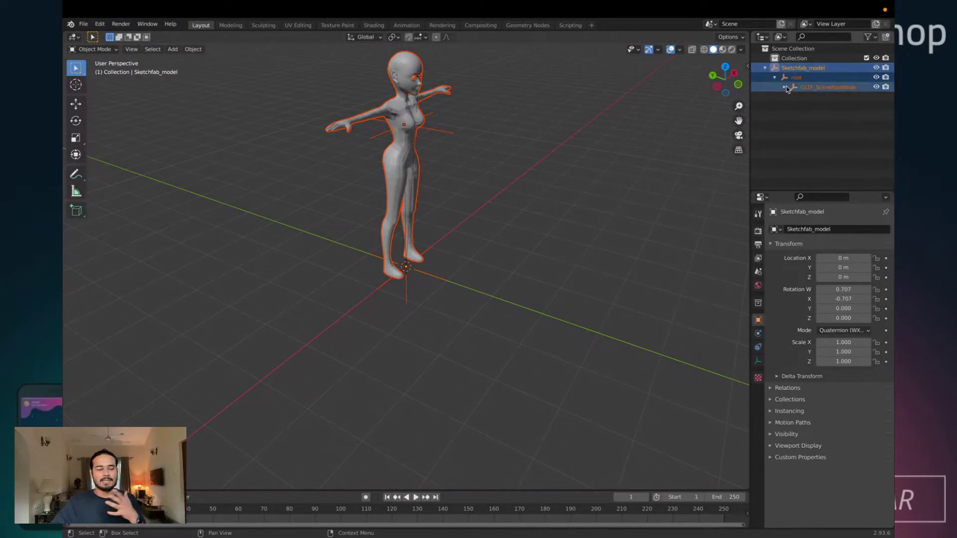
click(785, 87)
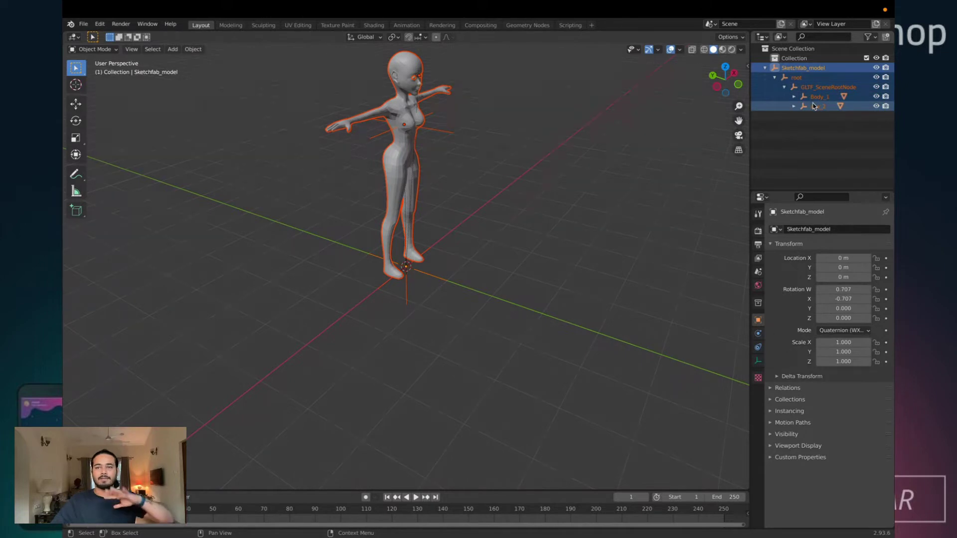
click(776, 96)
click(766, 68)
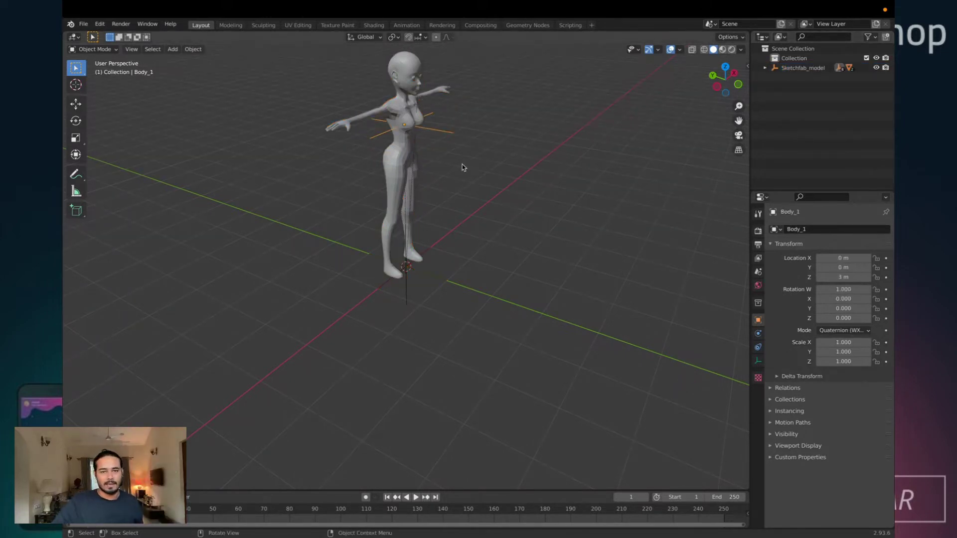
- Export the scene as an FBX file named lady in the Downloads folder
click(83, 24)
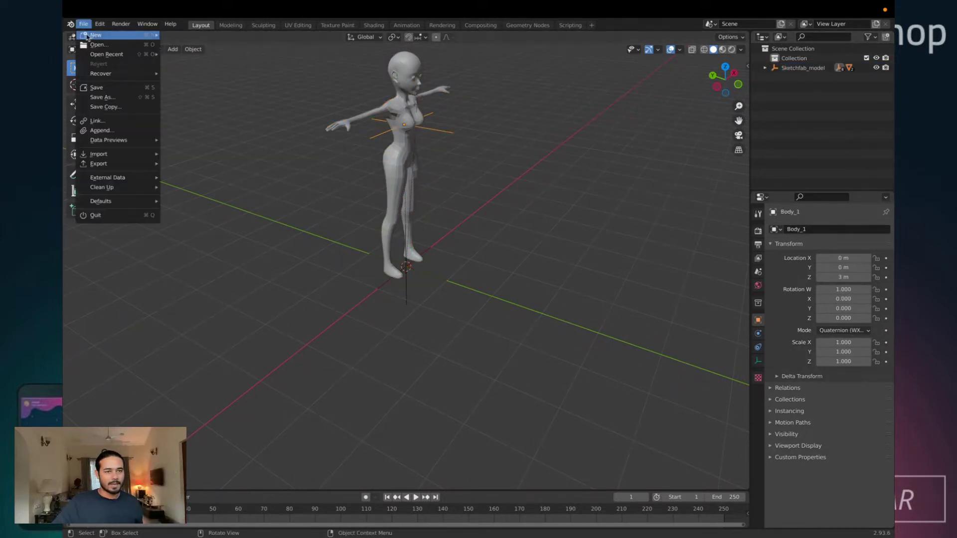
mouse_move(125, 164)
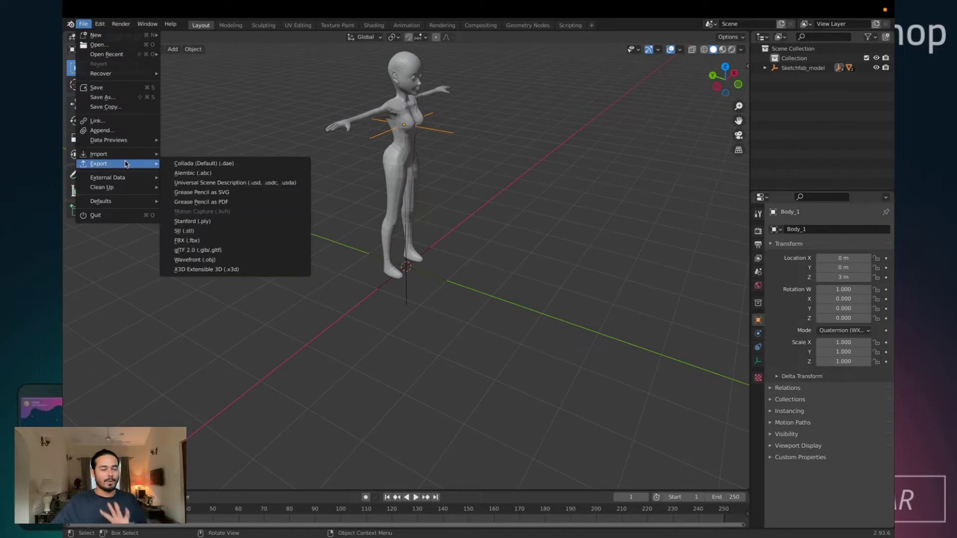
click(194, 241)
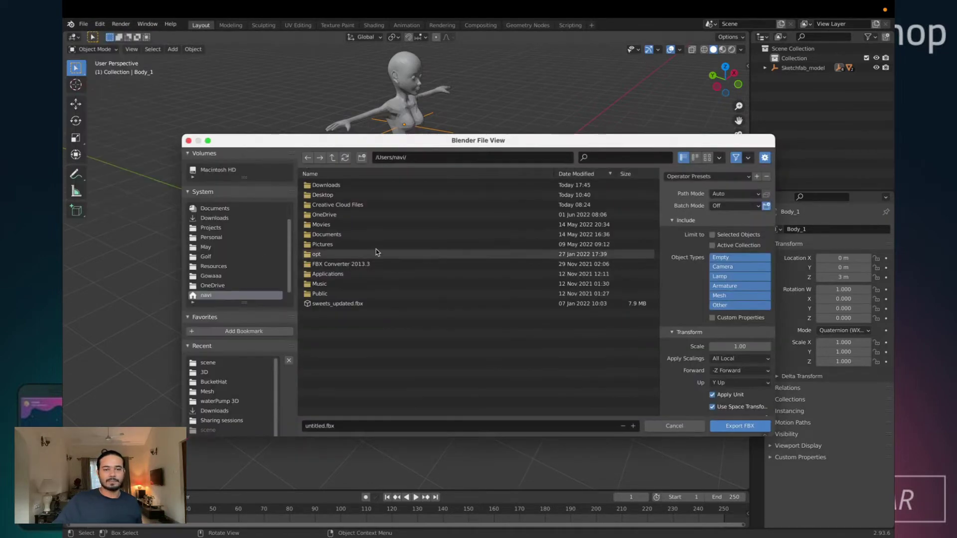
click(327, 187)
click(327, 187)
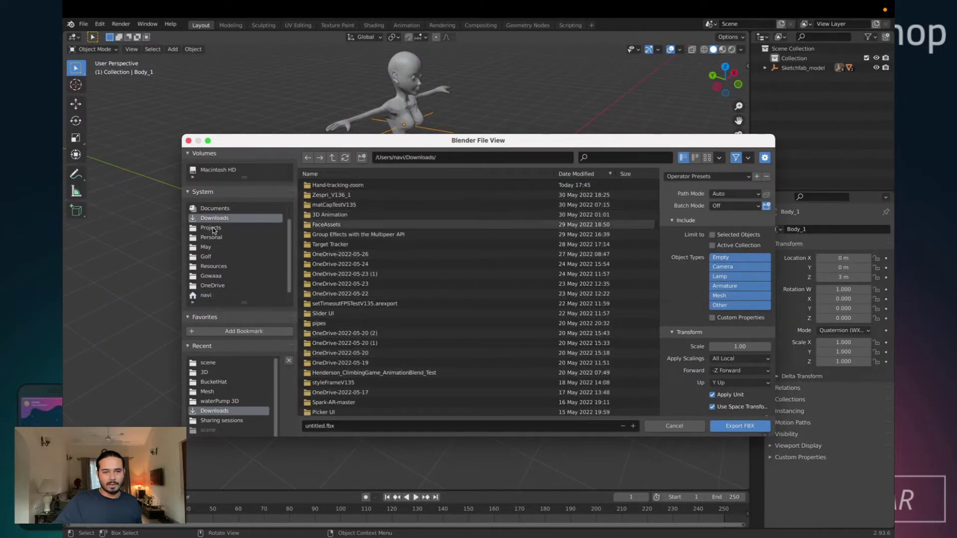
click(318, 428)
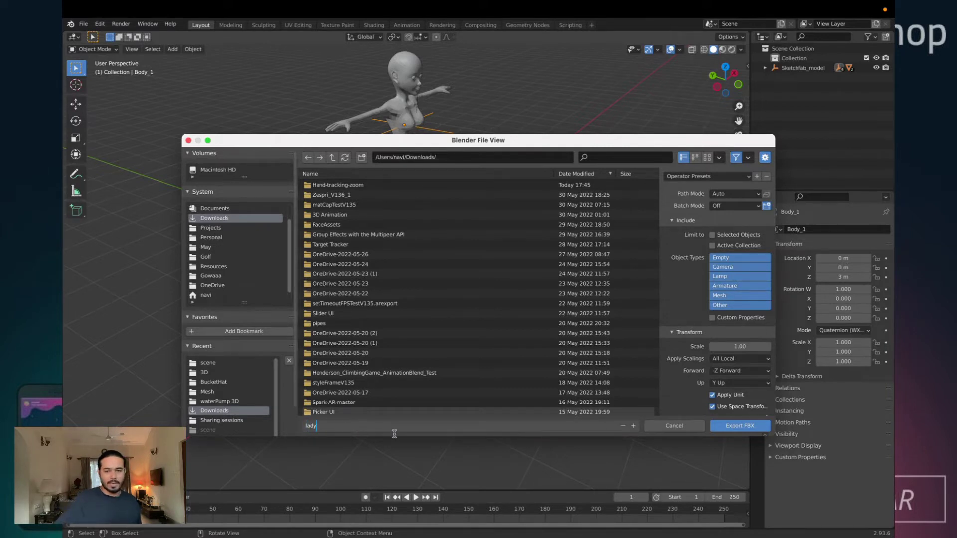
click(742, 427)
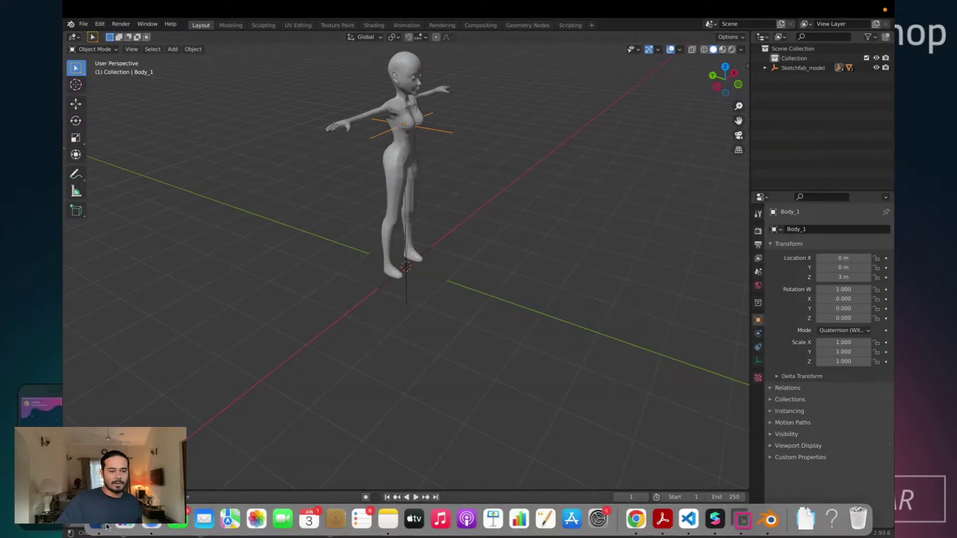
- Switch to Finder and locate the exported lady.fbx in the Downloads folder
key(ctrl+Left)
drag(212, 109, 316, 103)
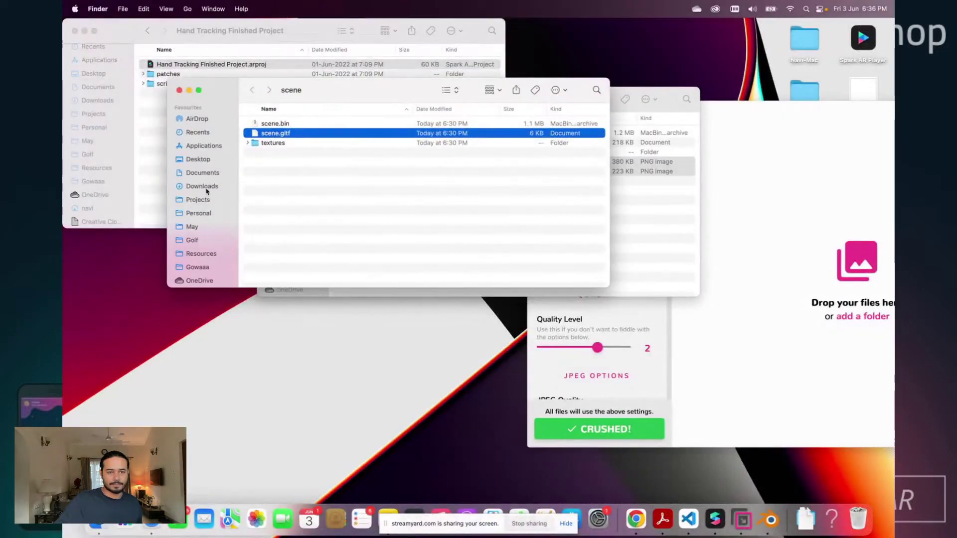
click(204, 187)
click(276, 124)
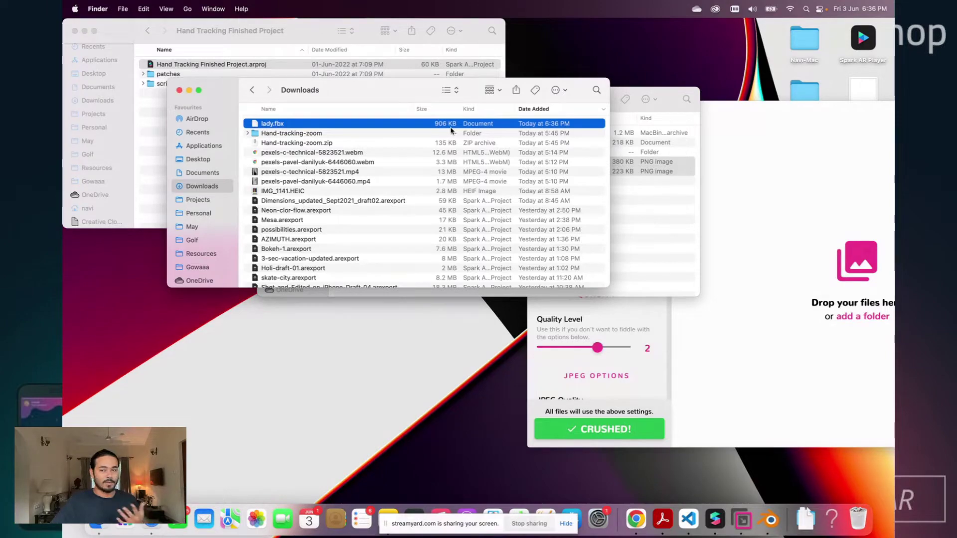
- Switch to Mixamo in Chrome and upload lady.fbx from the Downloads folder as a character
key(ctrl+Right)
key(ctrl+Right)
key(ctrl+Right)
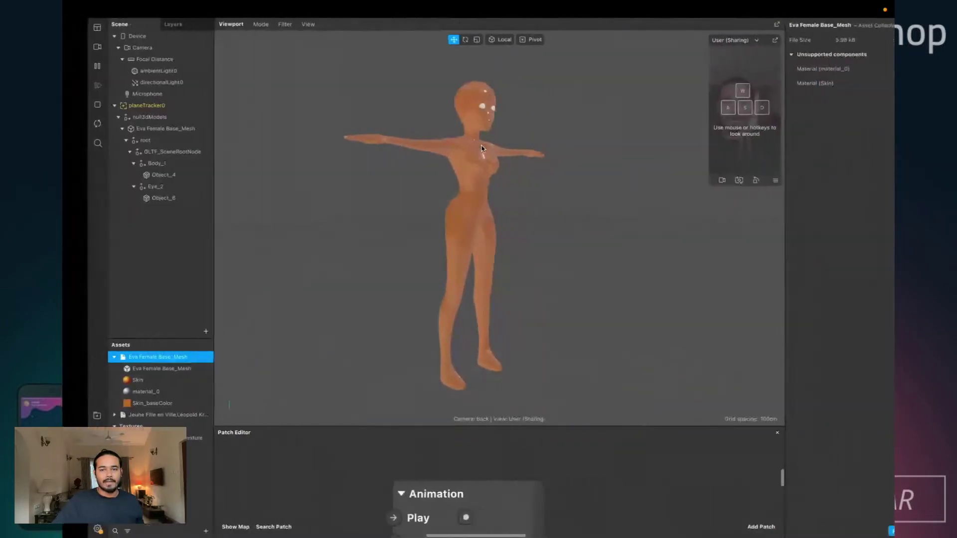
key(ctrl+Right)
key(ctrl+Left)
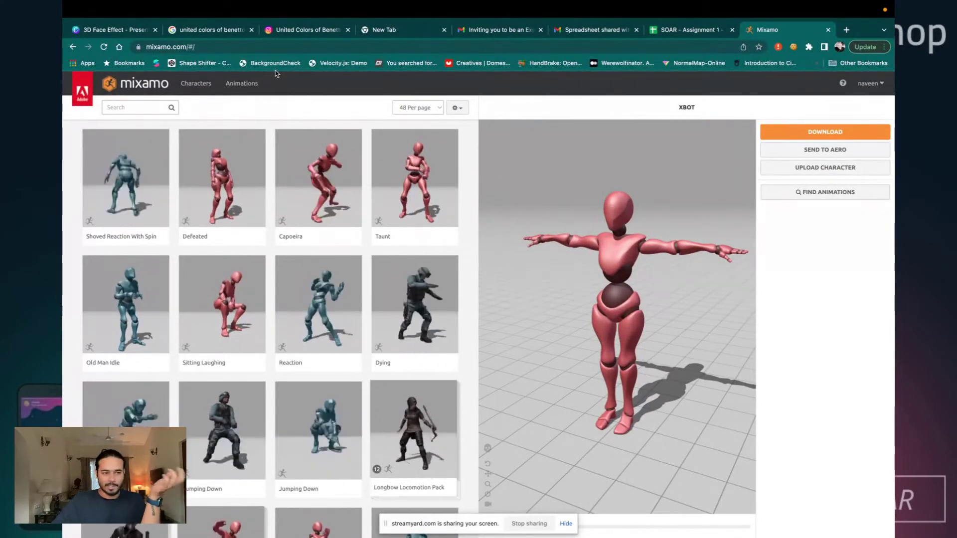
click(830, 175)
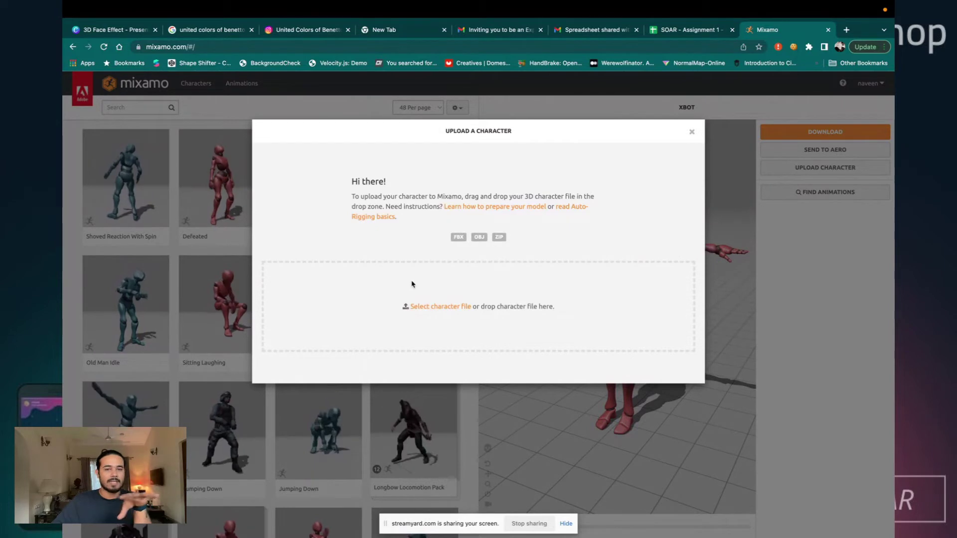
click(448, 310)
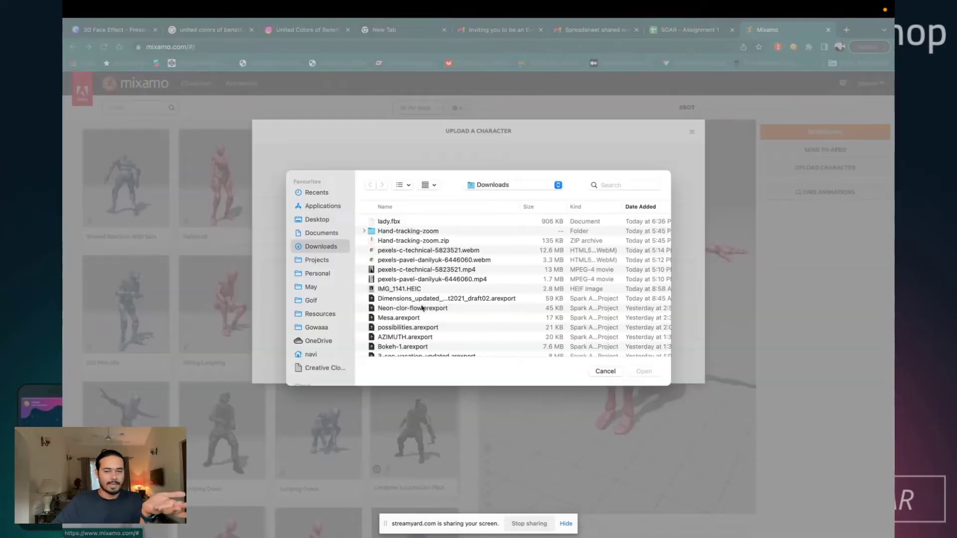
click(393, 223)
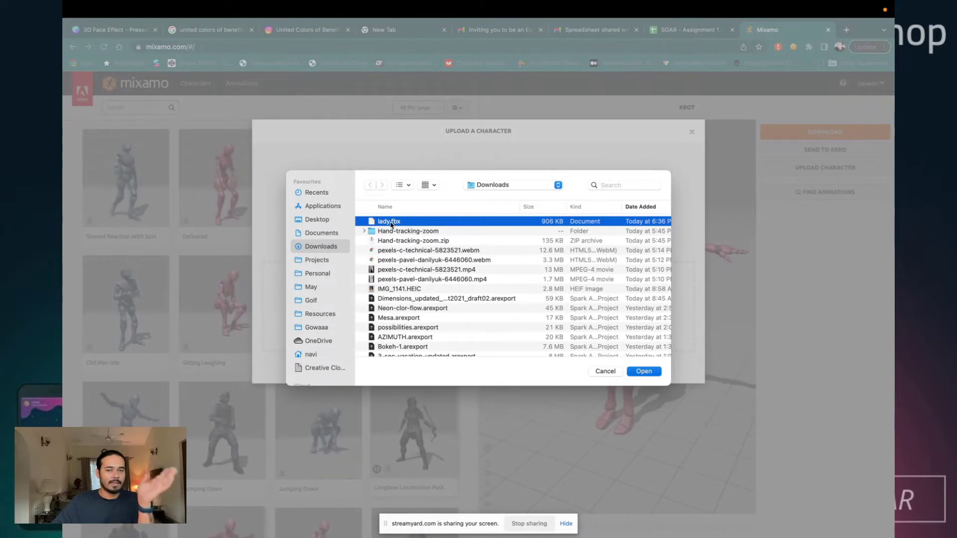
double_click(391, 224)
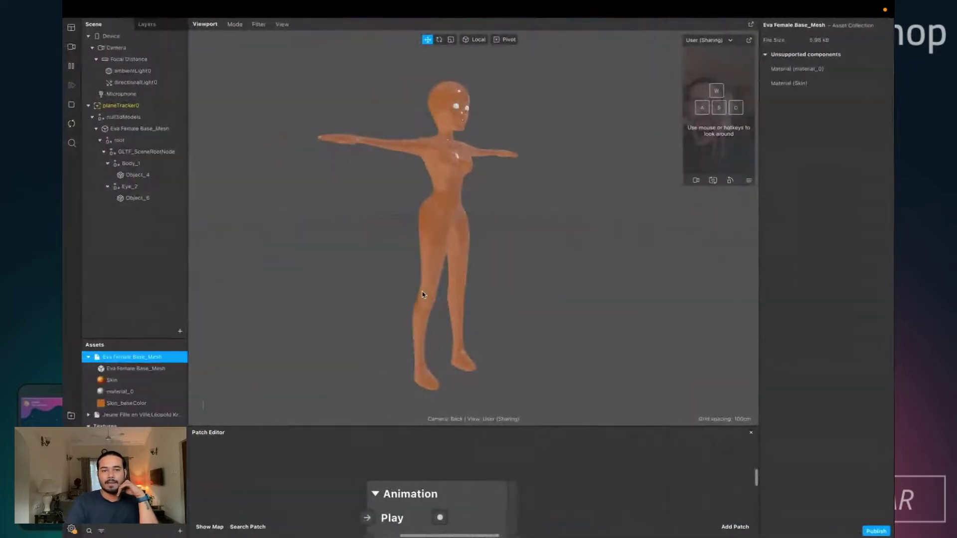
key(ctrl+Right)
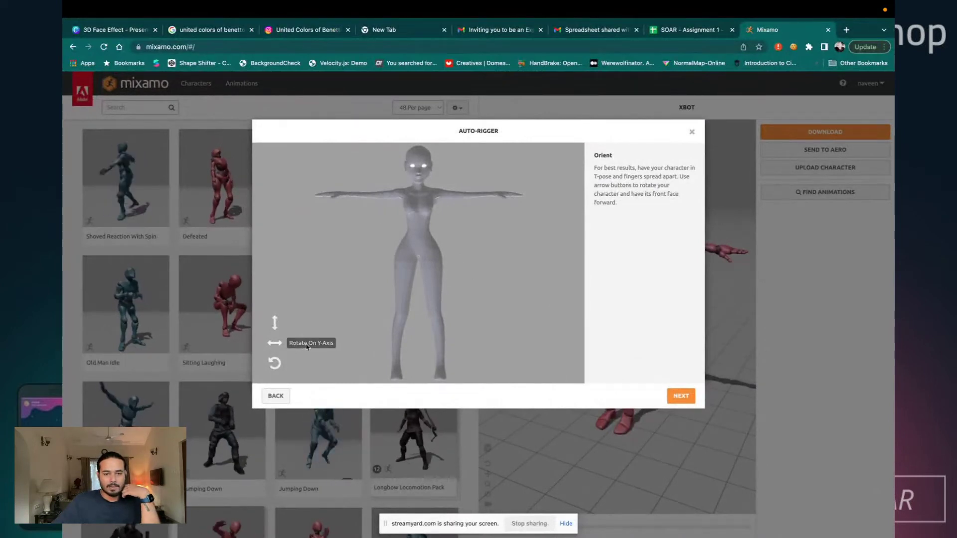
- Check the character from all sides by rotating it on the Y-axis and X-axis, and accept the front-facing orientation
click(274, 344)
click(273, 345)
click(269, 348)
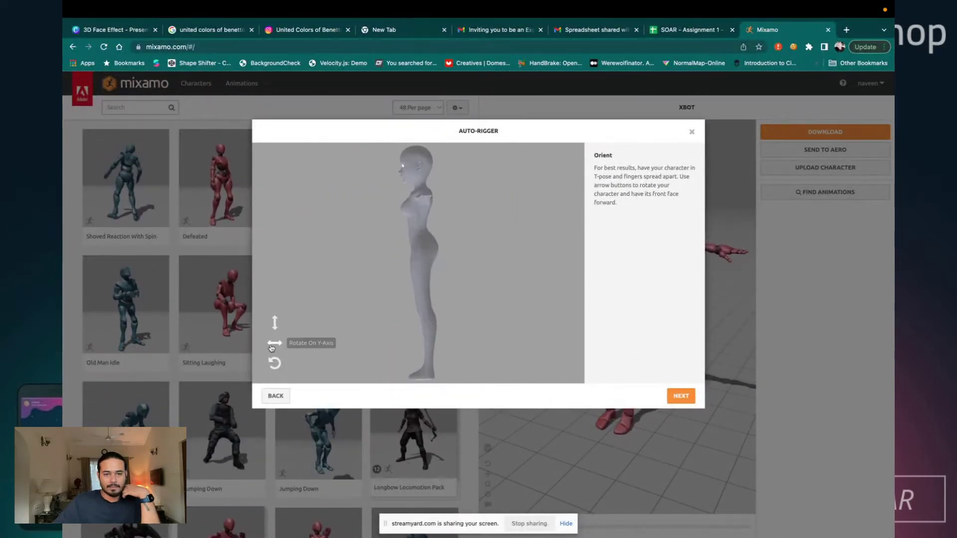
click(272, 348)
click(275, 323)
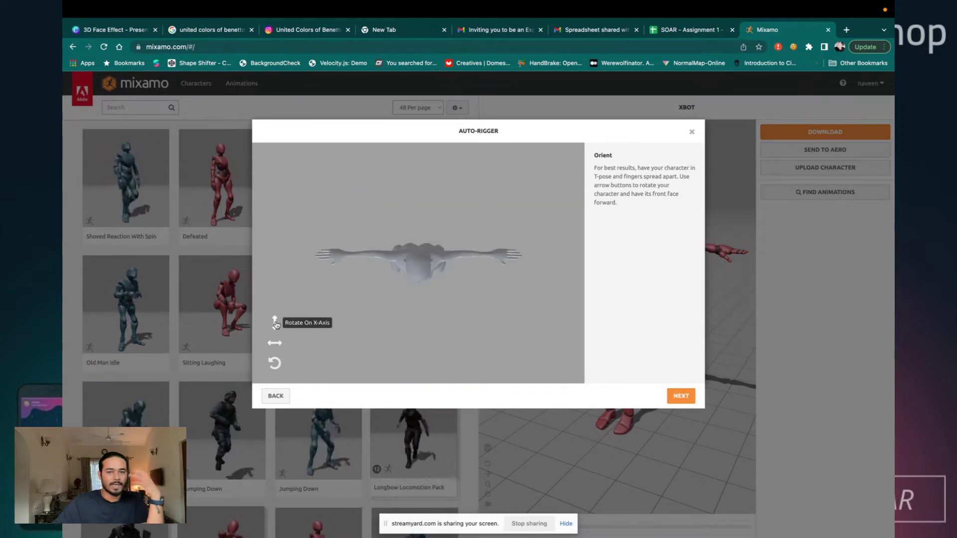
click(276, 323)
click(276, 323)
click(275, 323)
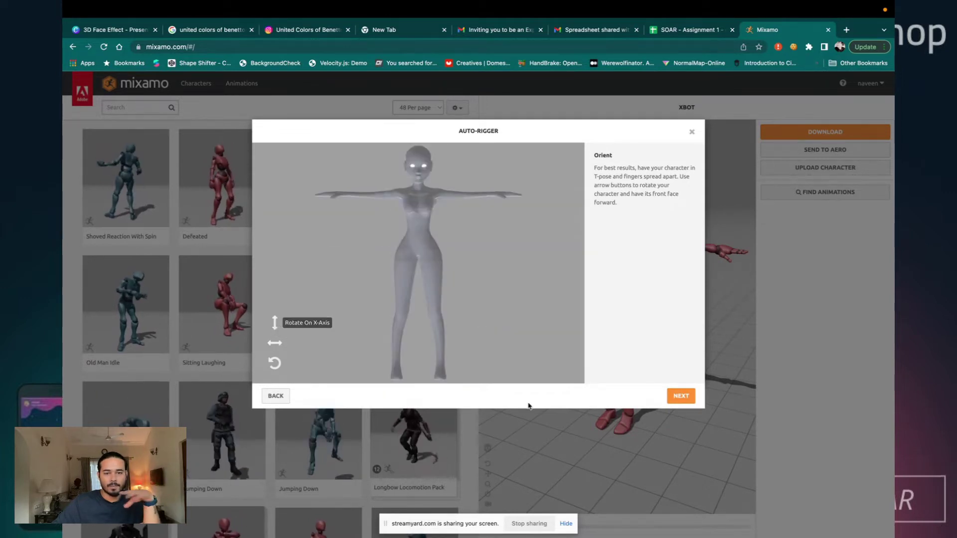
click(681, 396)
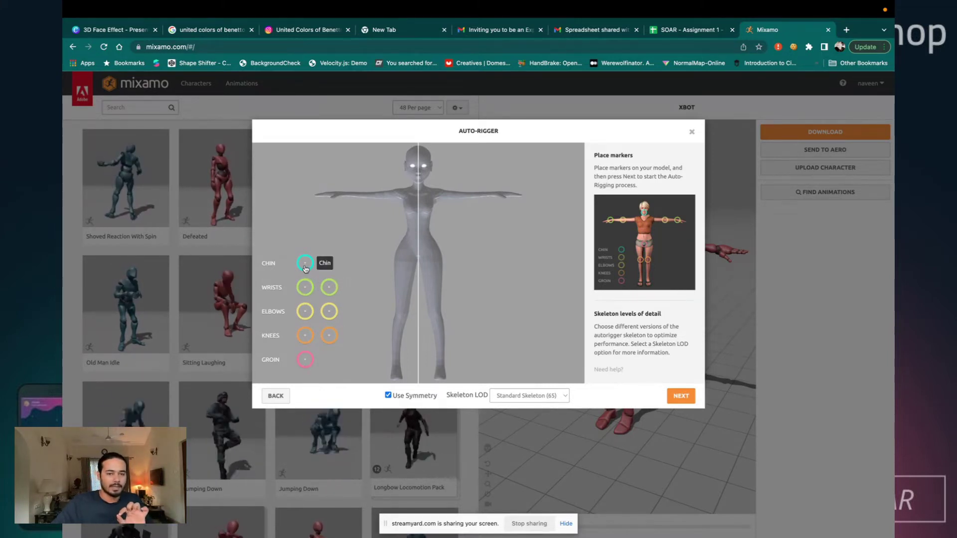
- Place the chin, wrist, elbow, knee and groin markers on the character with symmetry enabled
drag(305, 264, 419, 185)
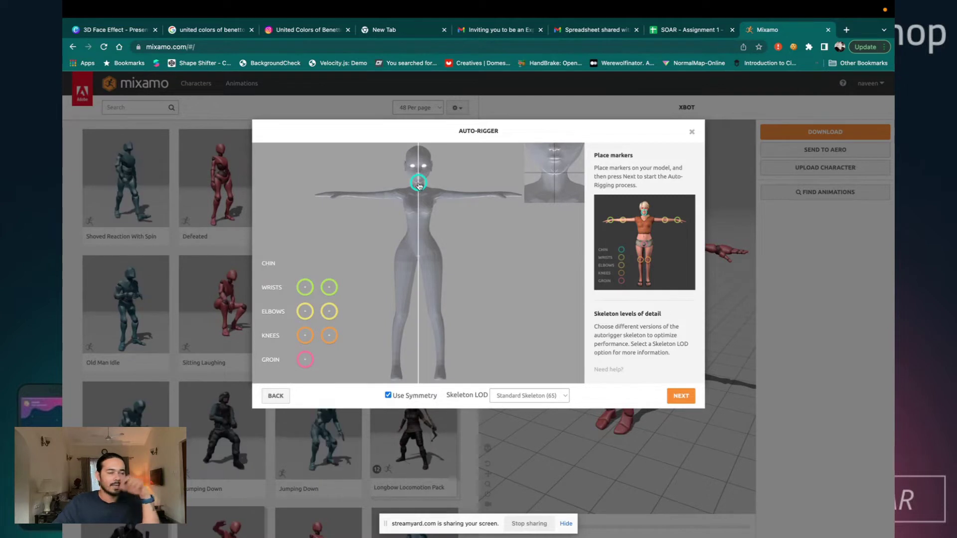
drag(420, 185, 419, 185)
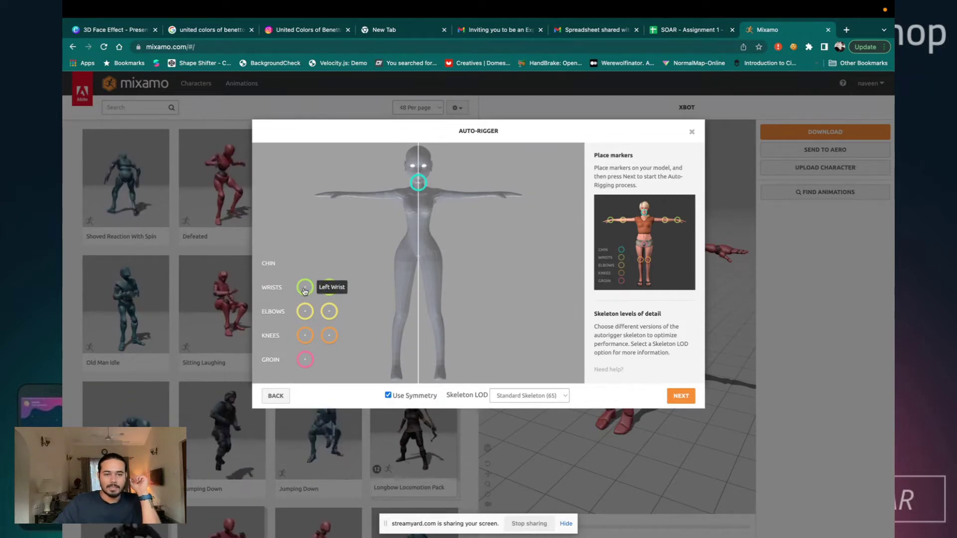
mouse_move(305, 287)
mouse_down()
mouse_move(327, 213)
mouse_move(344, 198)
mouse_up()
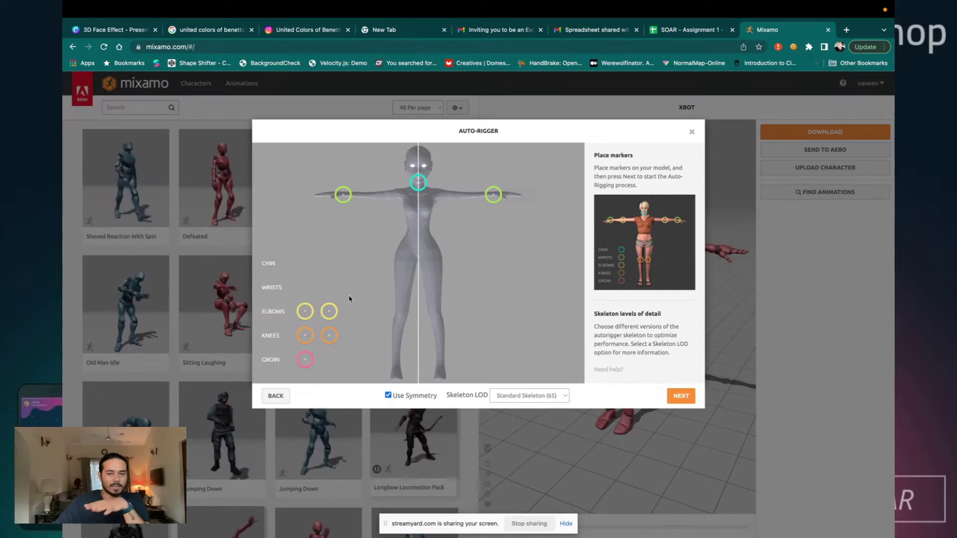
drag(306, 316, 371, 200)
drag(322, 330, 401, 318)
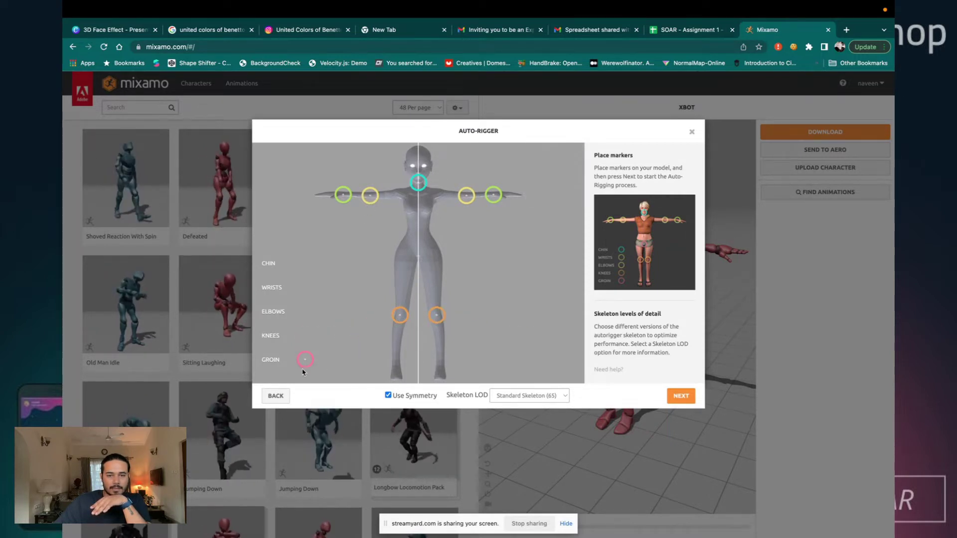
drag(306, 360, 421, 260)
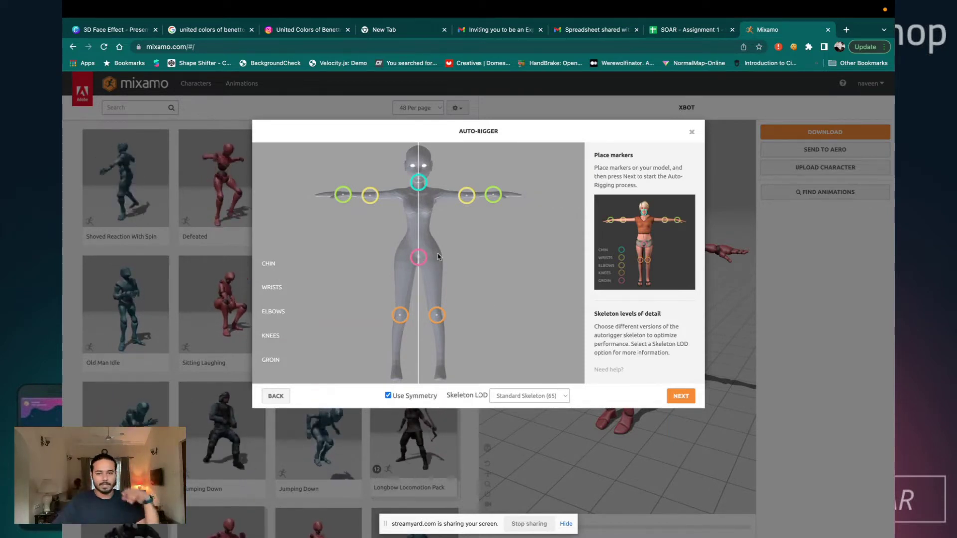
- Auto-rig the character with the Standard Skeleton (65), accept the result and inspect the preview from several angles
click(682, 396)
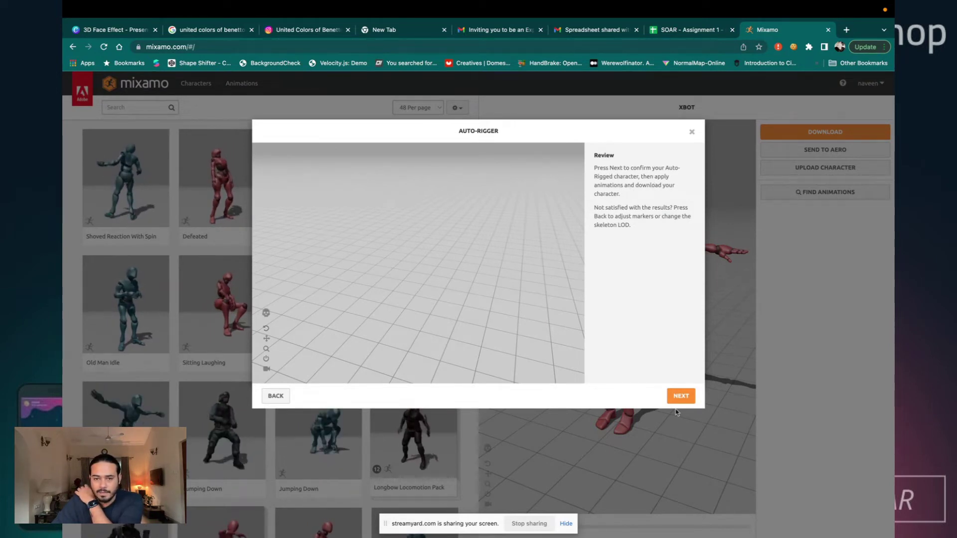
drag(473, 353, 327, 269)
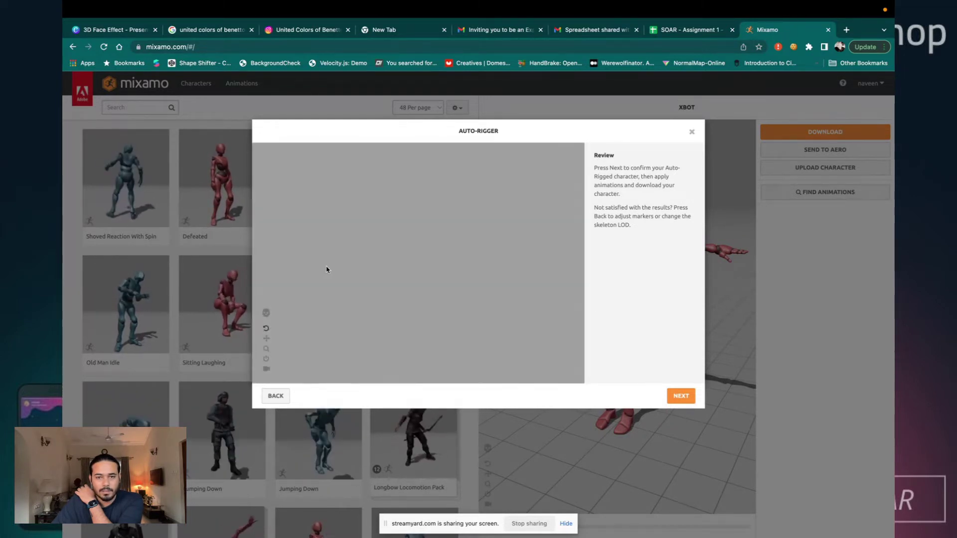
drag(423, 341, 569, 320)
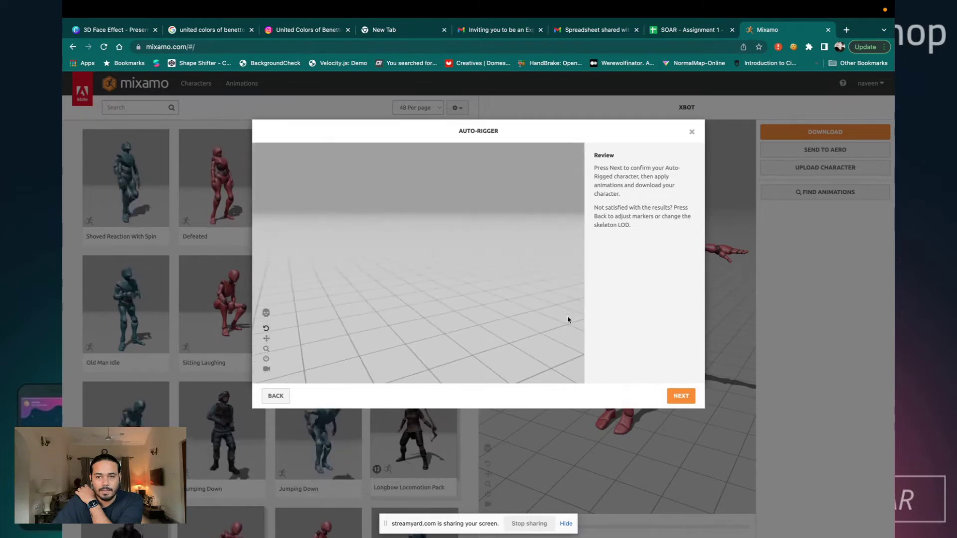
click(680, 396)
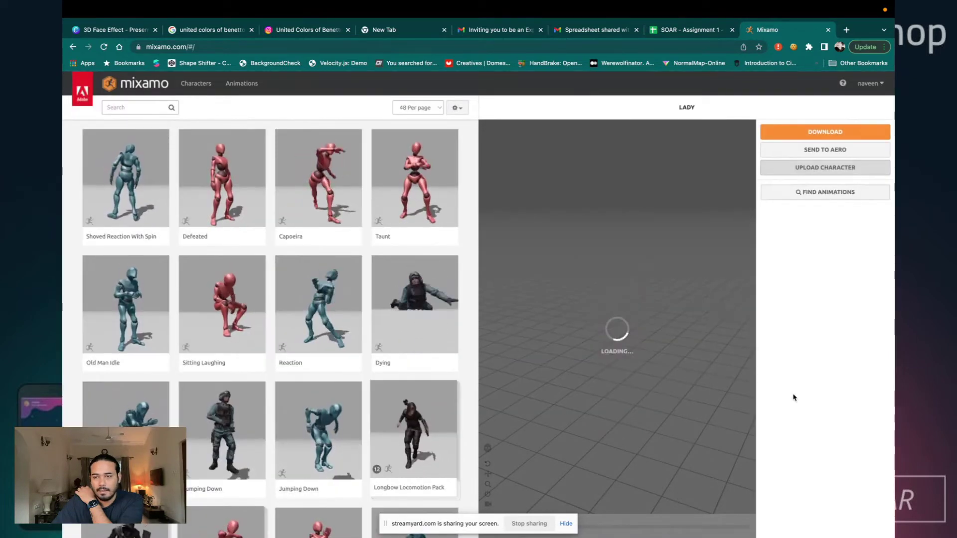
drag(649, 394, 615, 433)
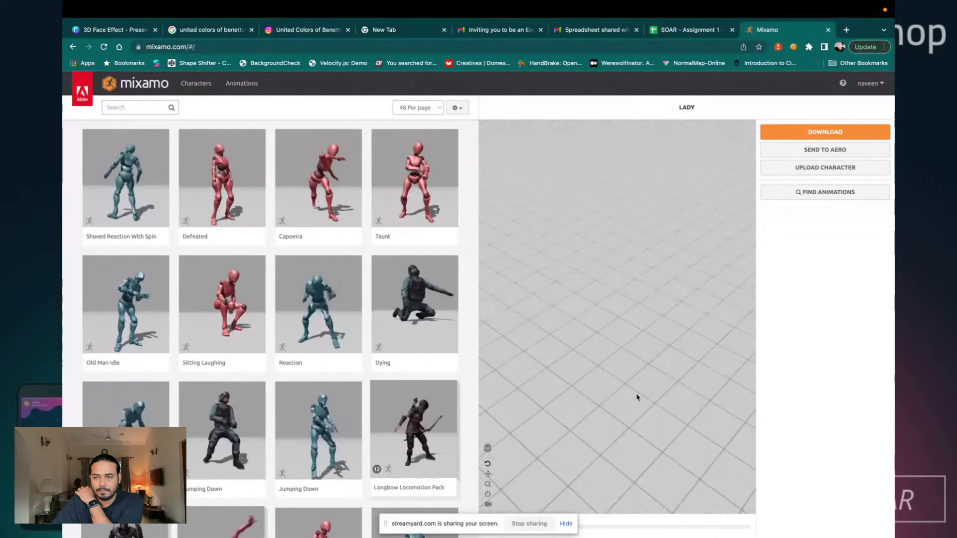
drag(637, 395, 716, 359)
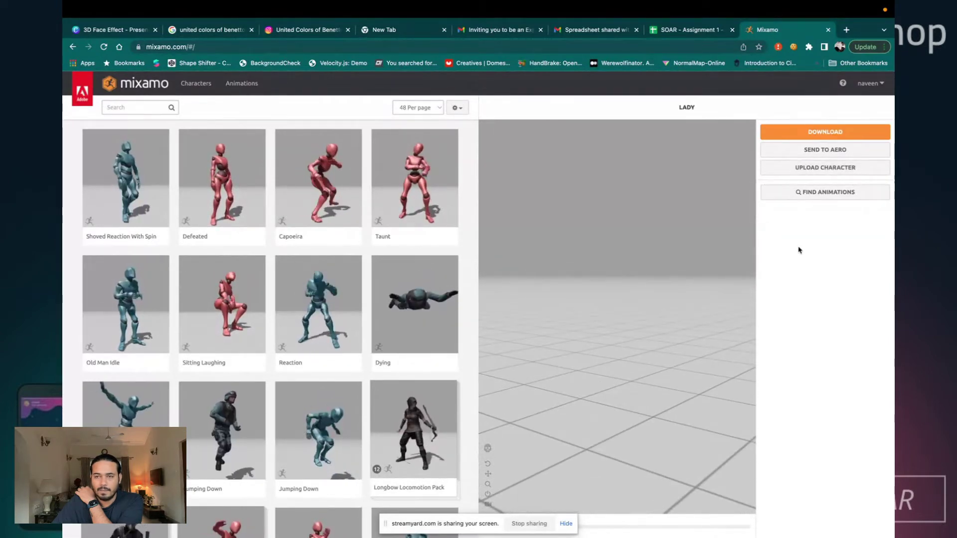
- Upload lady.fbx again as a new character and accept its front-facing orientation
click(824, 168)
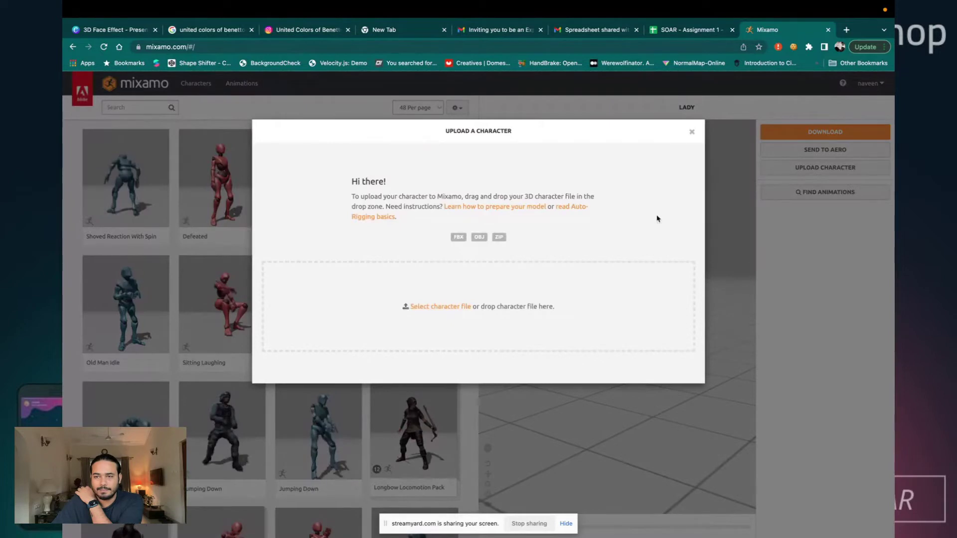
click(439, 306)
click(403, 223)
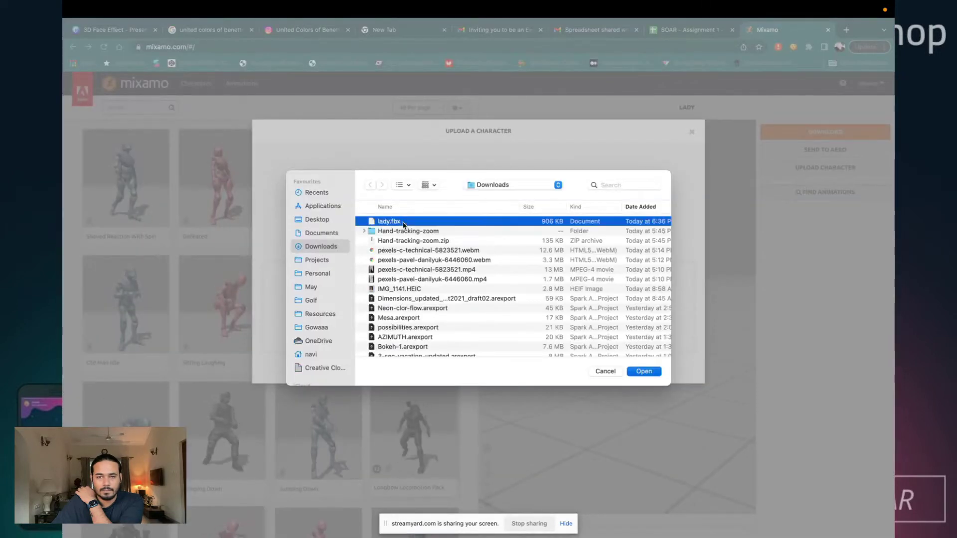
click(644, 371)
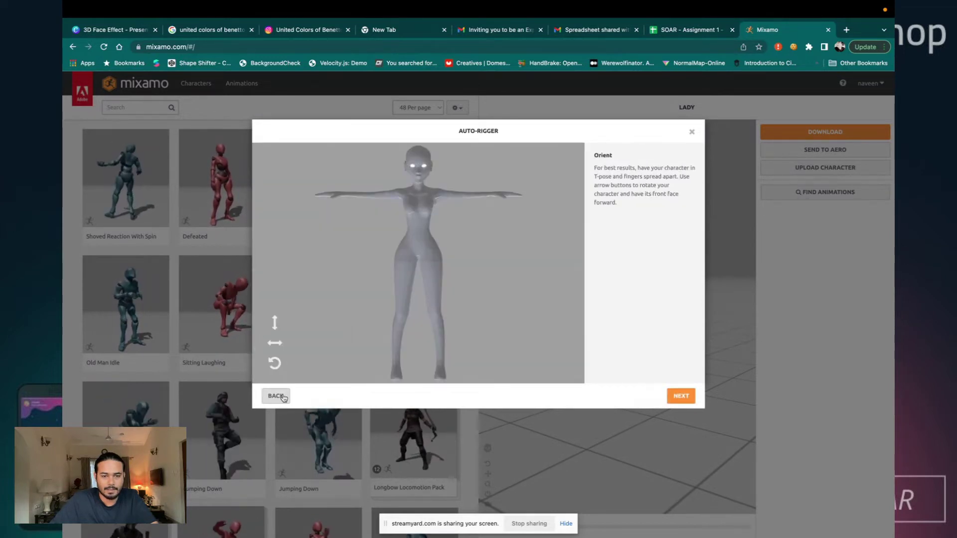
click(681, 396)
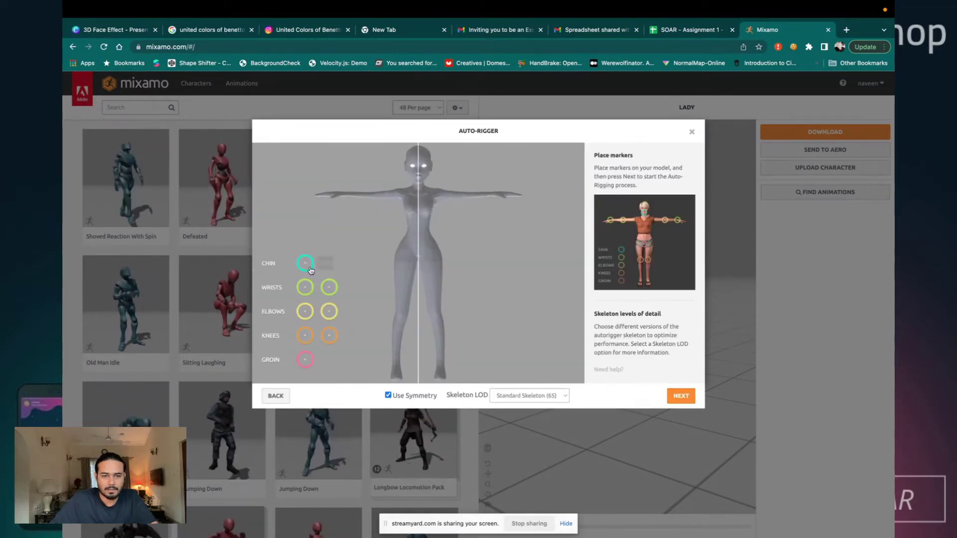
- Place the chin, wrist, elbow, knee and groin markers on the re-uploaded model, using symmetry for the paired joints
mouse_move(310, 270)
mouse_down()
mouse_move(367, 203)
mouse_move(337, 199)
mouse_move(419, 185)
mouse_up()
drag(305, 287, 343, 196)
mouse_move(305, 312)
mouse_down()
mouse_move(399, 224)
mouse_move(397, 307)
mouse_move(394, 241)
mouse_move(369, 198)
mouse_up()
drag(308, 336, 399, 317)
drag(306, 360, 418, 257)
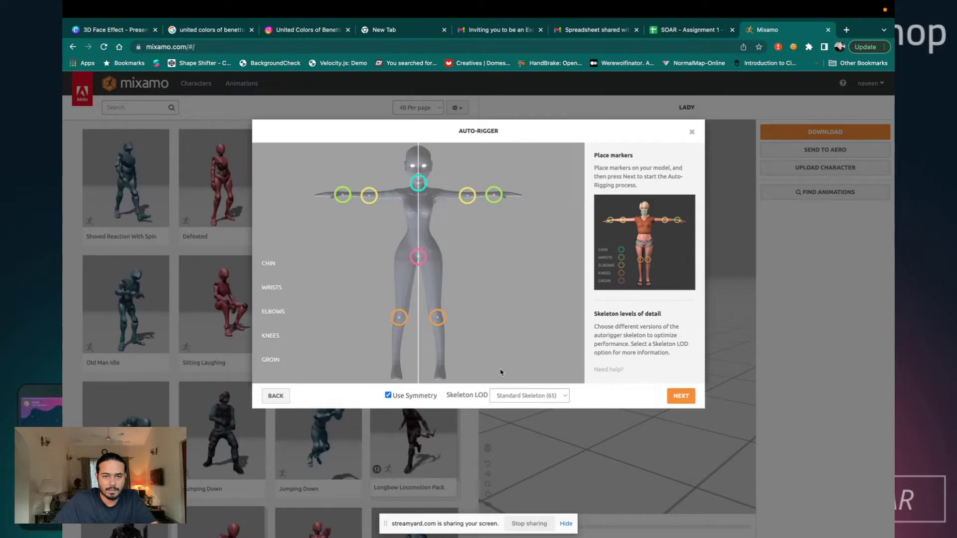
- Run the auto-rigger with the Standard Skeleton (65) and proceed with the result as the new character
click(684, 397)
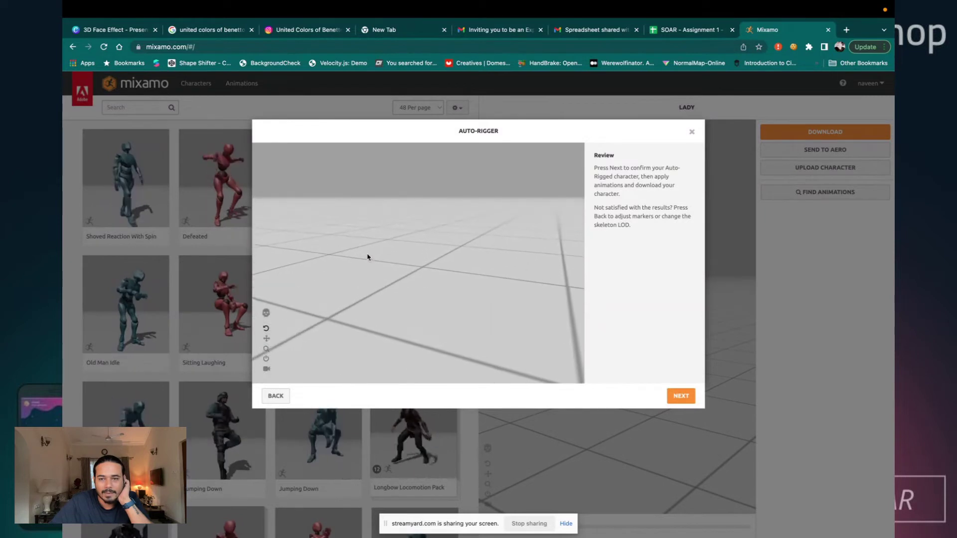
click(690, 397)
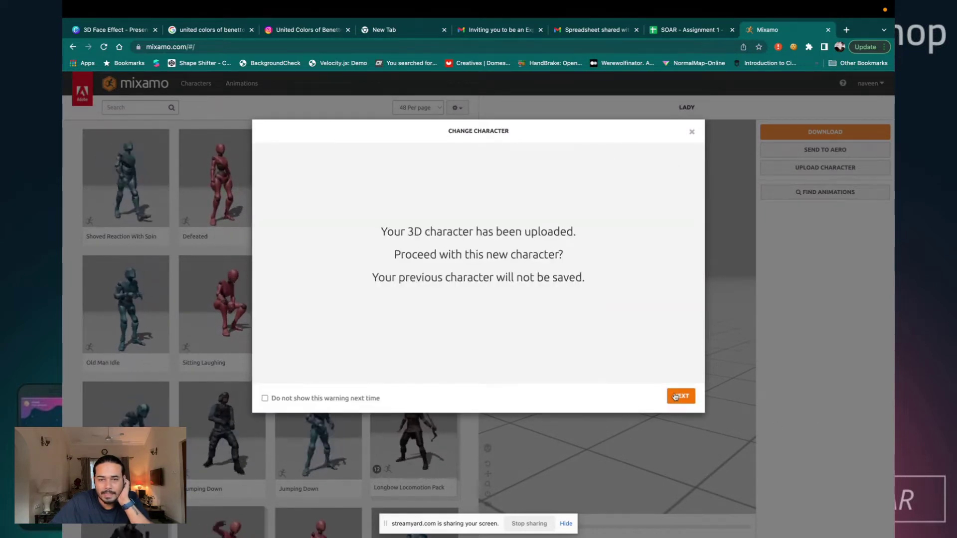
click(678, 397)
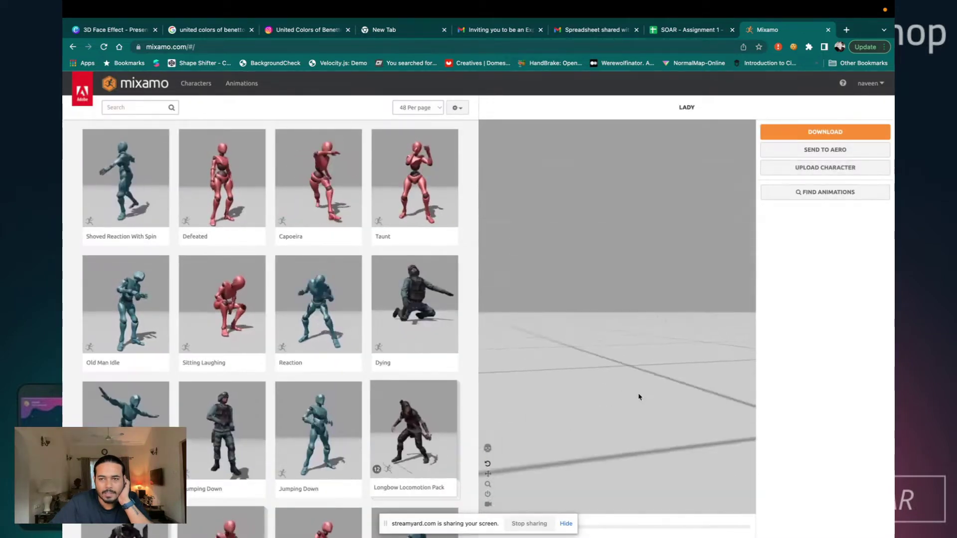
- Switch to Spark AR Studio and add the Jeune Fille en Ville model to the scene under null3dModels
key(ctrl+Left)
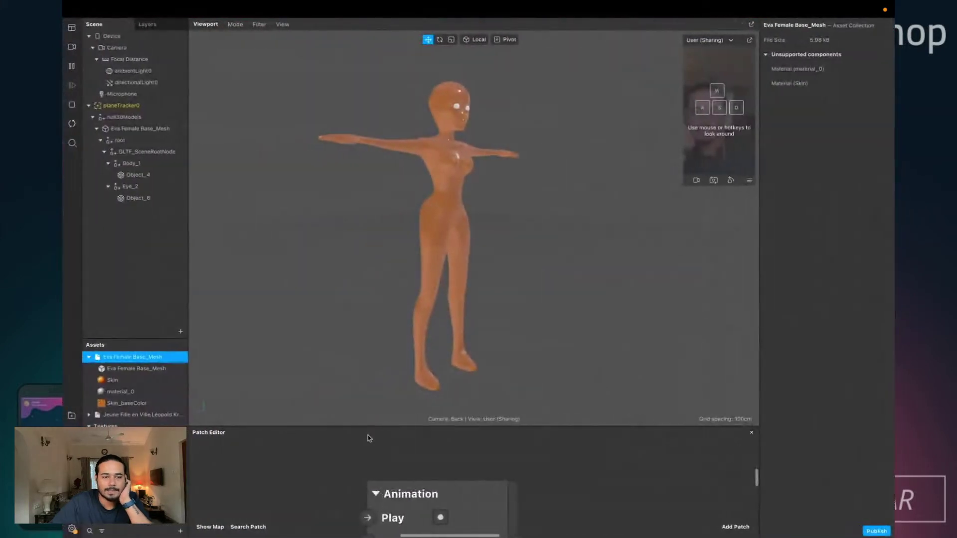
click(126, 415)
drag(128, 417, 138, 115)
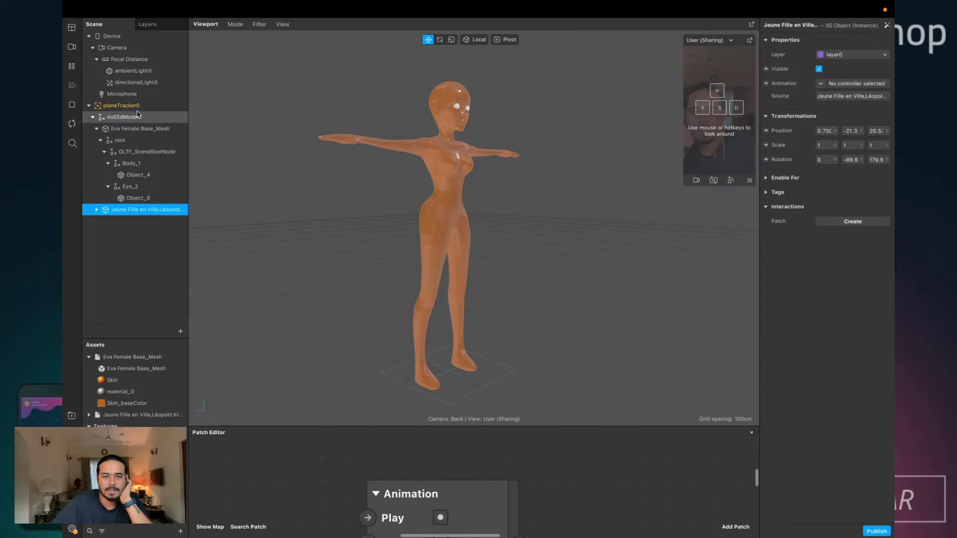
scroll(403, 253, down, 10)
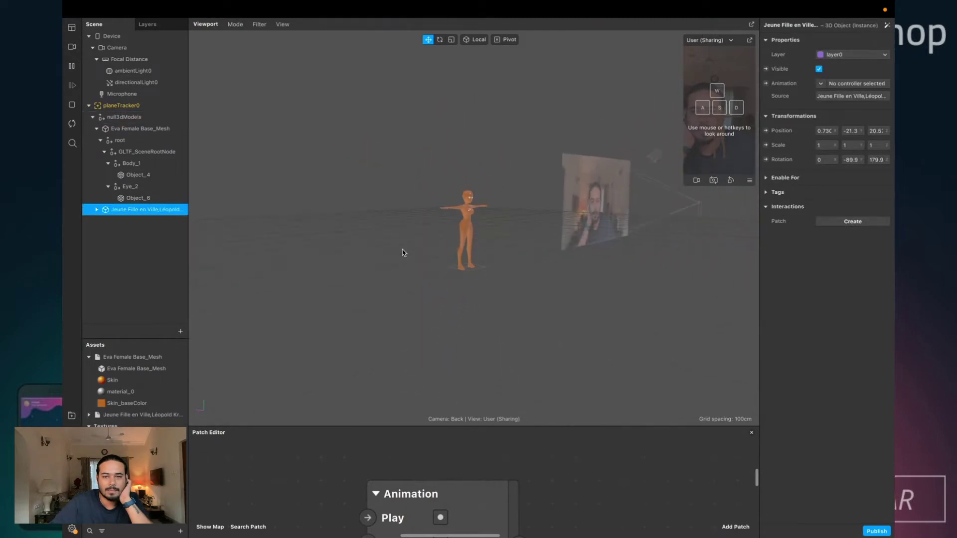
- Delete the Eva Female Base_Mesh object from null3dModels in the scene
scroll(402, 253, down, 5)
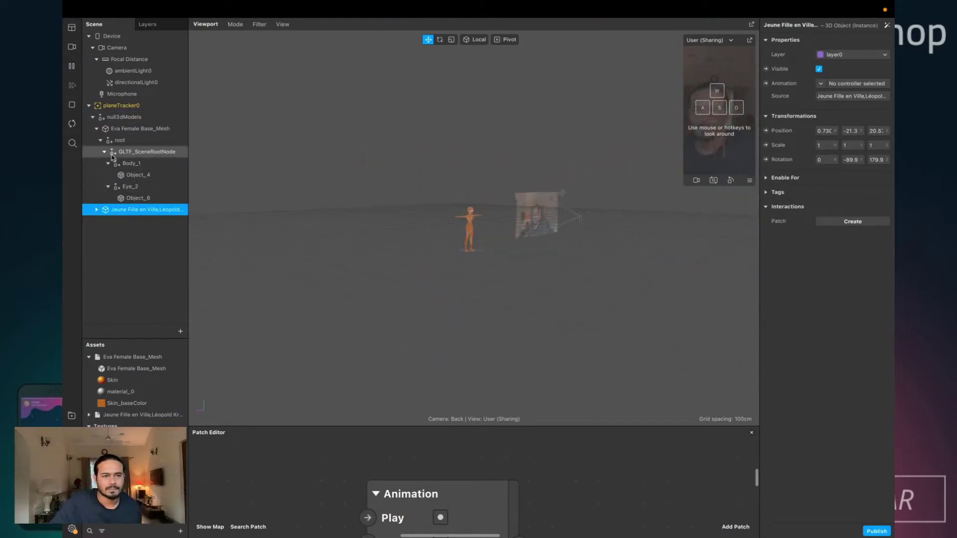
click(120, 140)
click(124, 128)
right_click(113, 132)
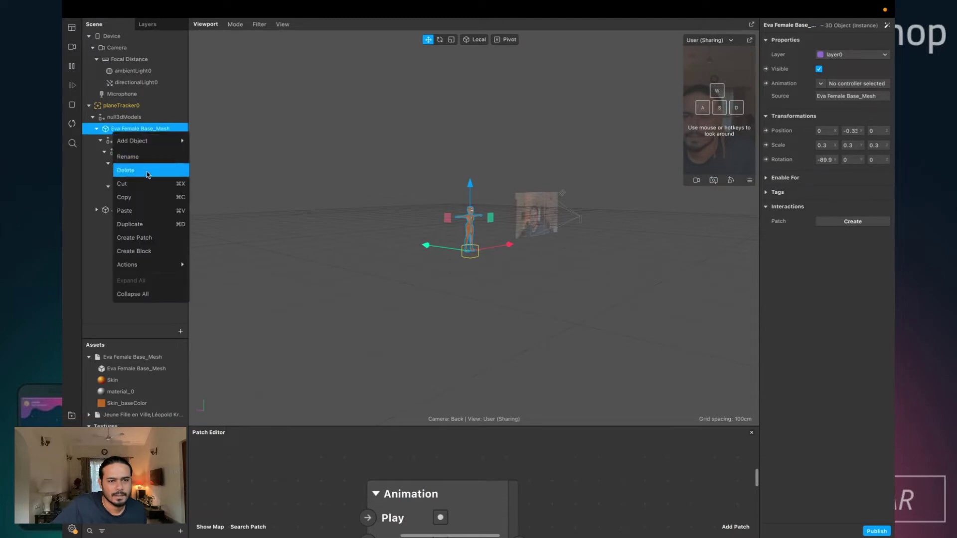
click(148, 170)
- Set the Jeune Fille en Ville model's position to 0, 0, 0
middle_drag(410, 235, 470, 240)
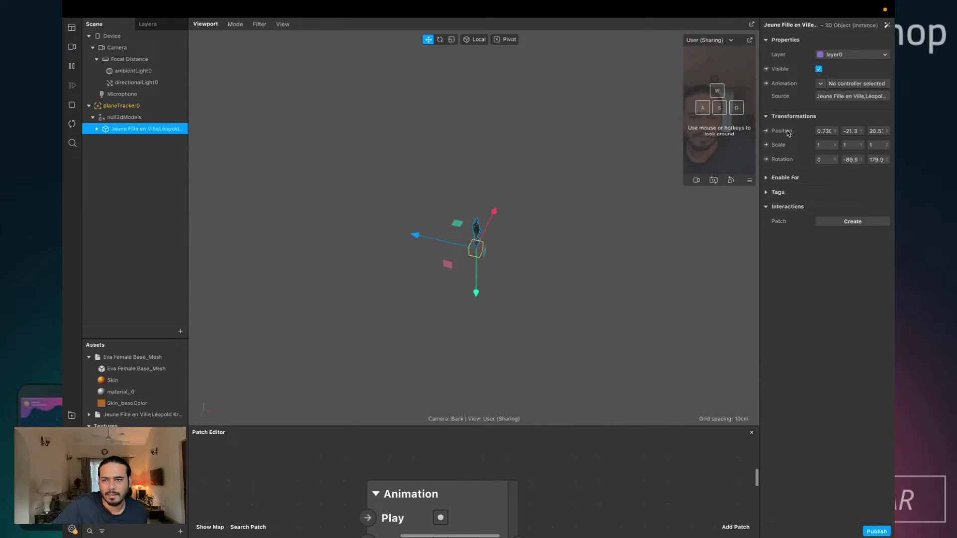
text(0)
key(Tab)
text(0)
key(Tab)
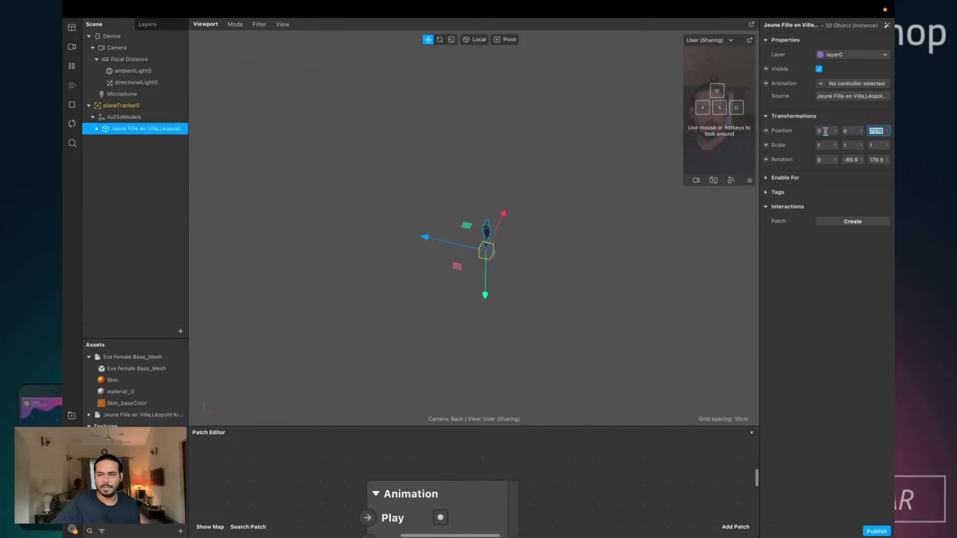
text(0)
key(Return)
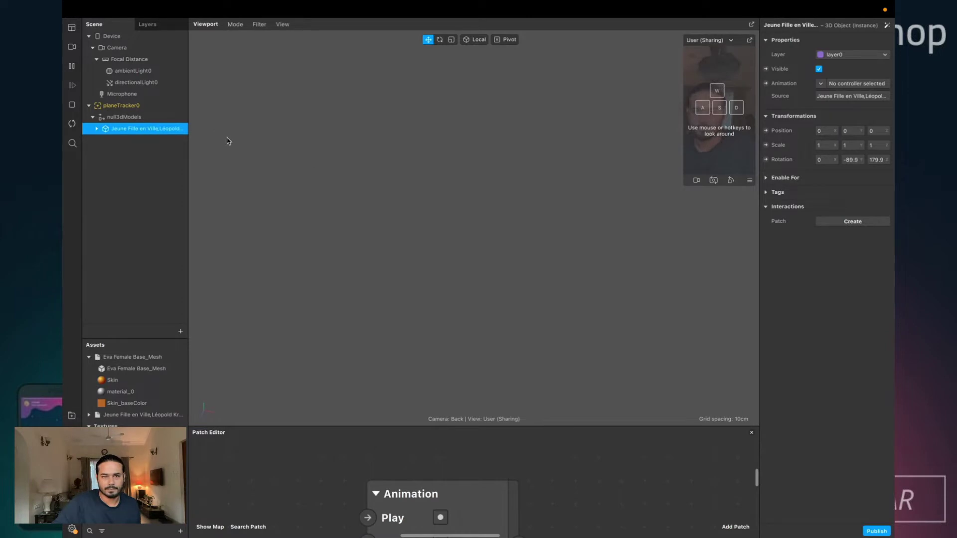
- Set the null3dModels object's position to 0, 0, 0 and its scale to 0.2 on all axes
click(138, 107)
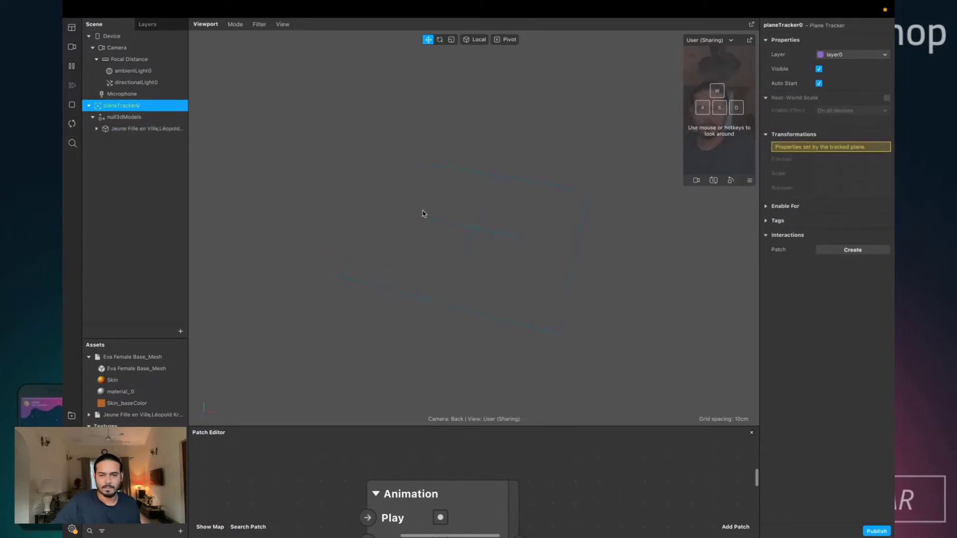
drag(422, 213, 605, 126)
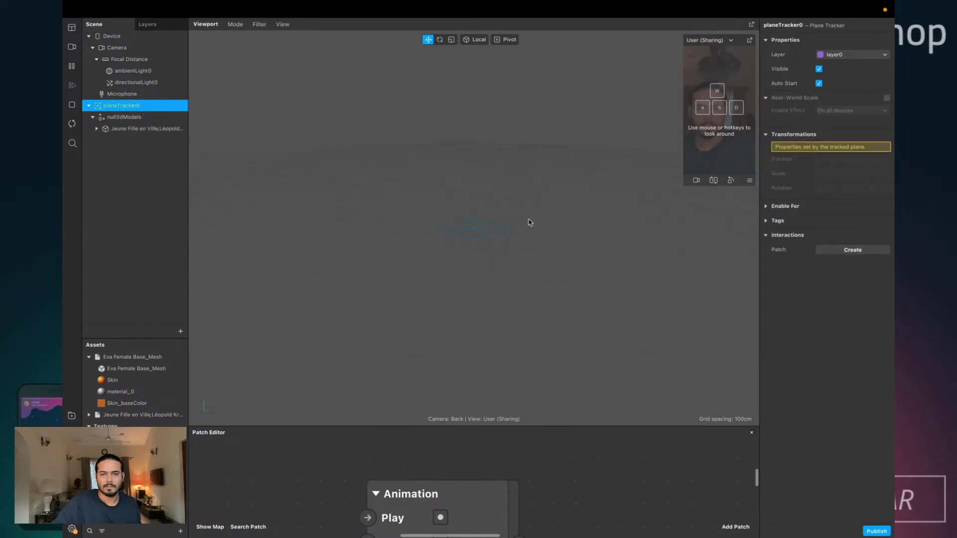
drag(530, 220, 380, 223)
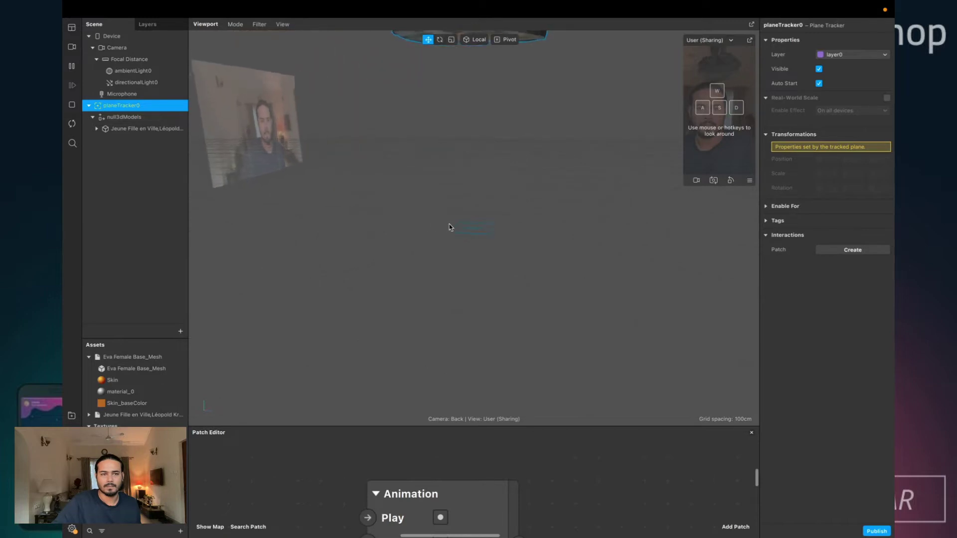
click(140, 118)
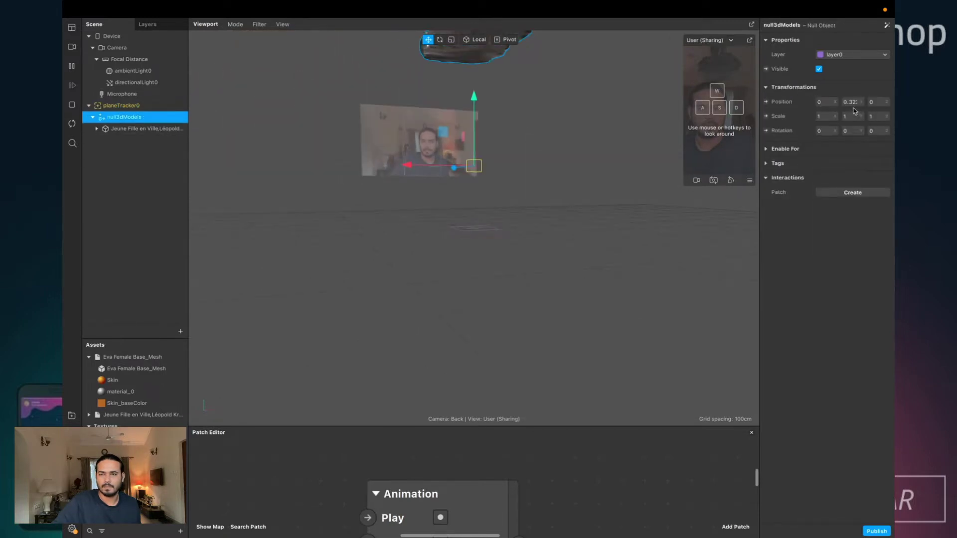
key(Return)
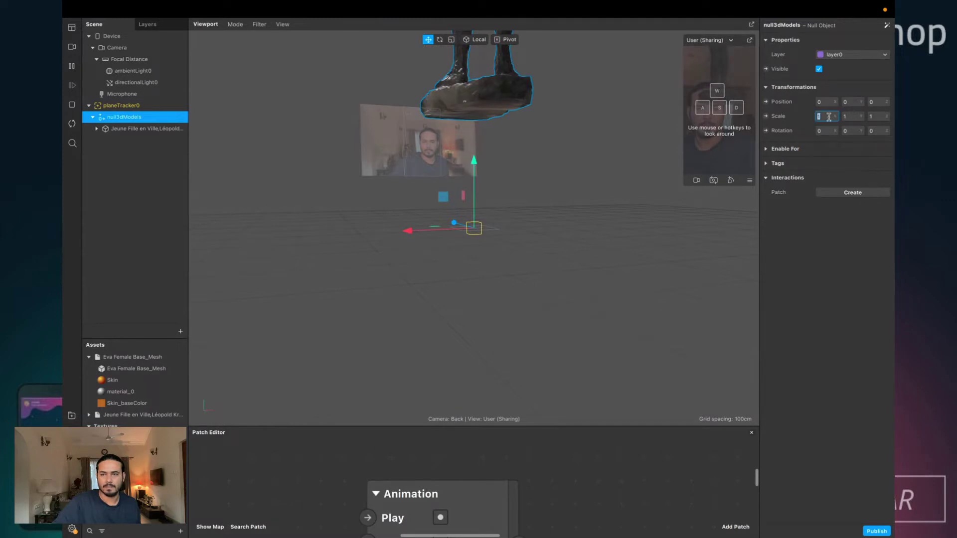
text(0.2)
key(Return)
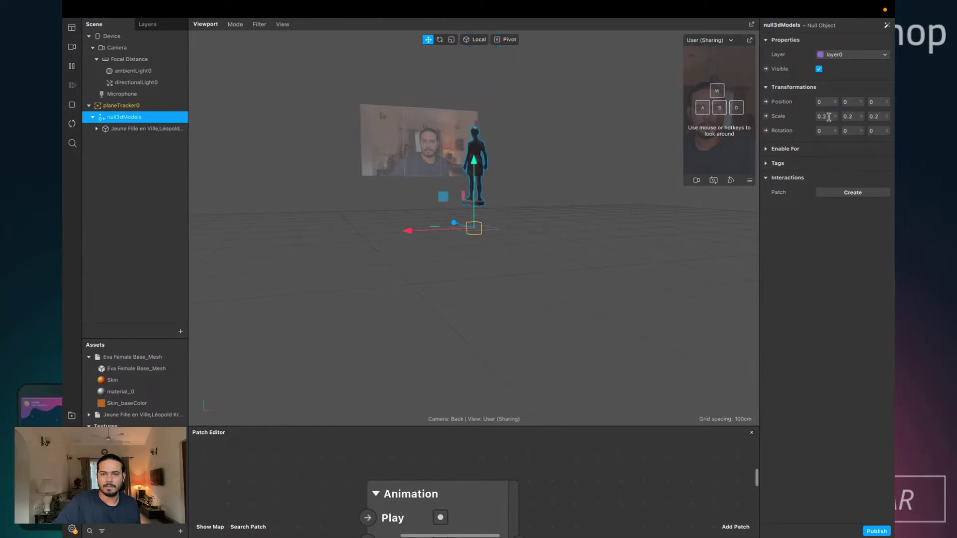
drag(552, 156, 668, 218)
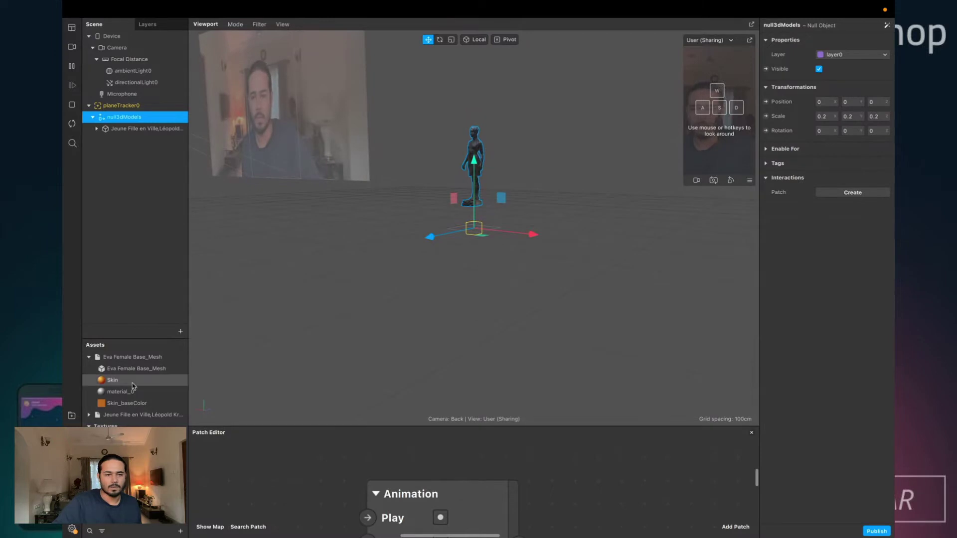
right_click(106, 361)
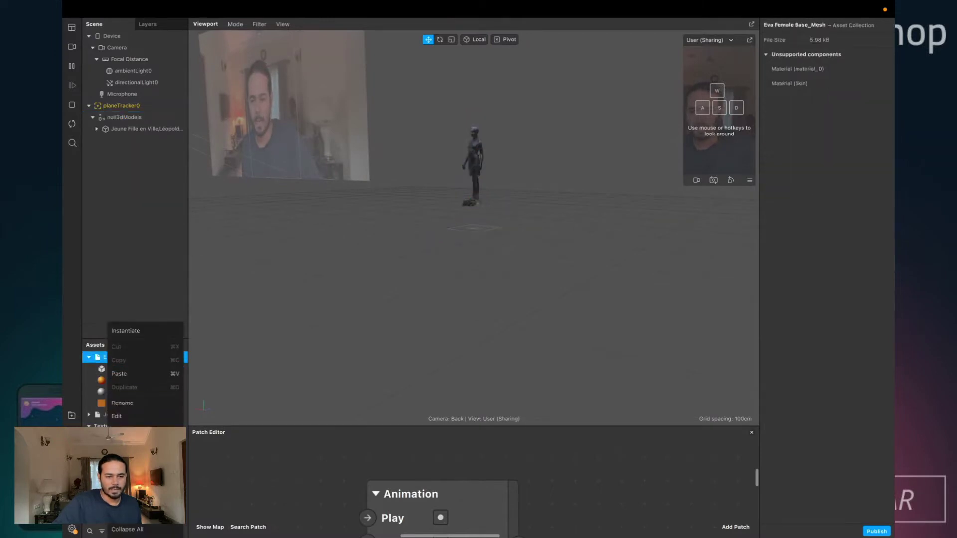
click(313, 336)
key(ctrl+Left)
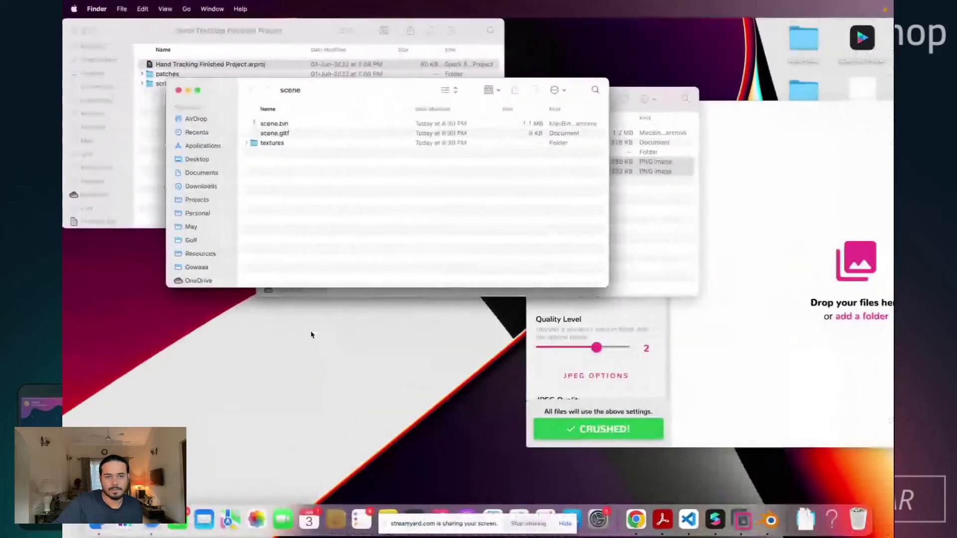
click(247, 144)
click(247, 144)
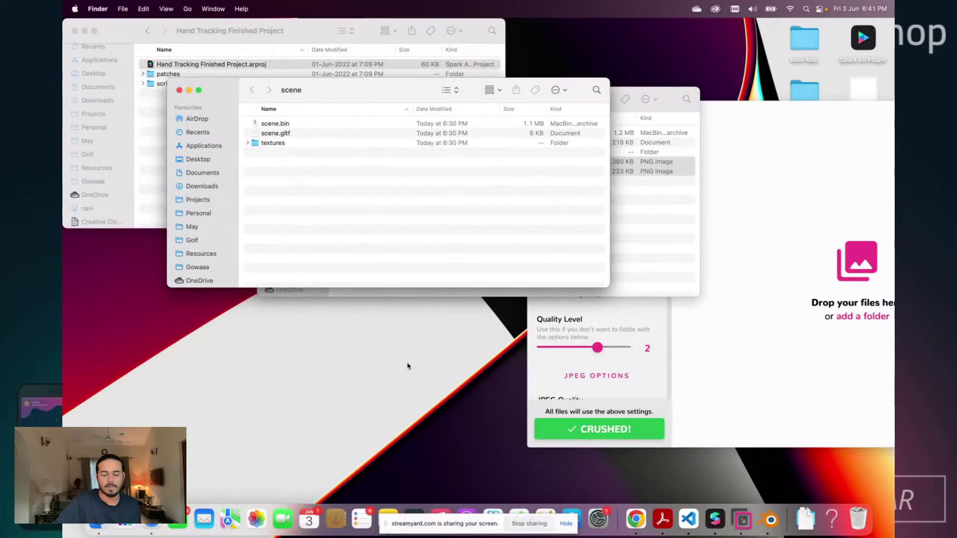
- Switch to Blender and delete the Sketchfab_model parent object
click(763, 522)
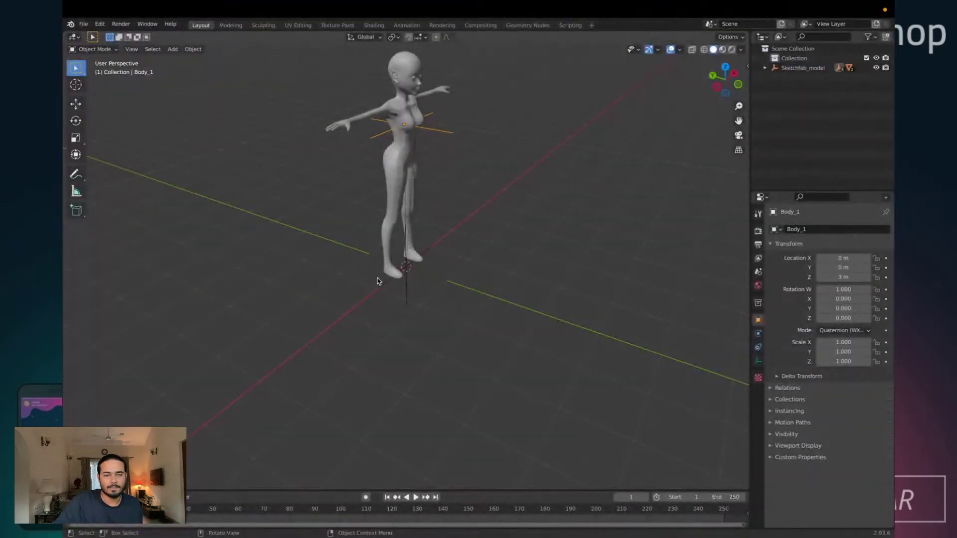
click(798, 68)
right_click(798, 68)
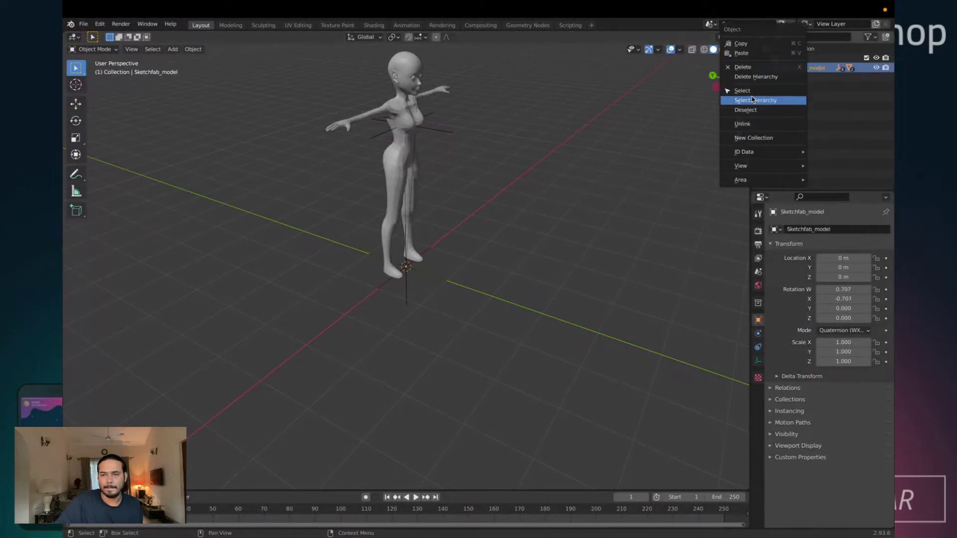
click(742, 67)
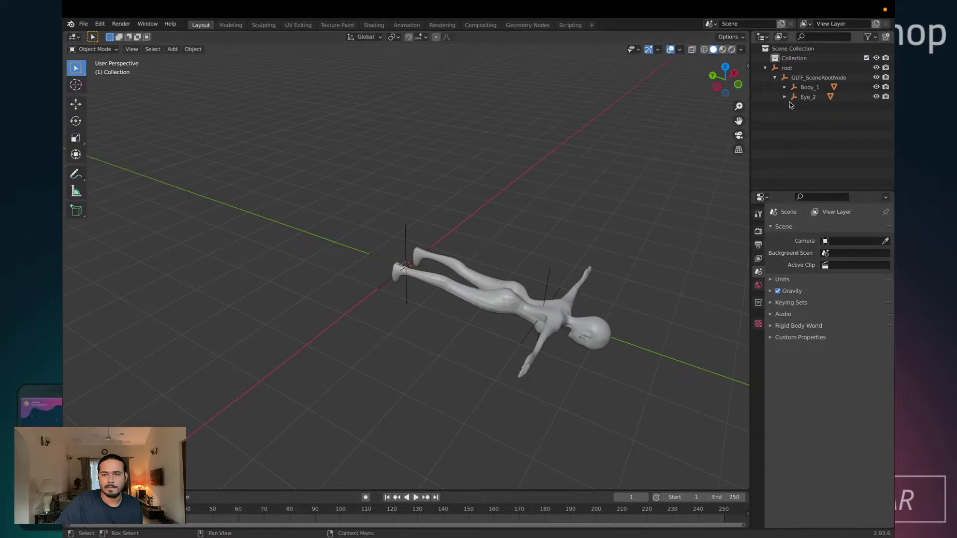
- Delete root, GLTF_SceneRootNode, Body_1, Eye_2 and the remaining mesh objects to empty the collection
click(782, 70)
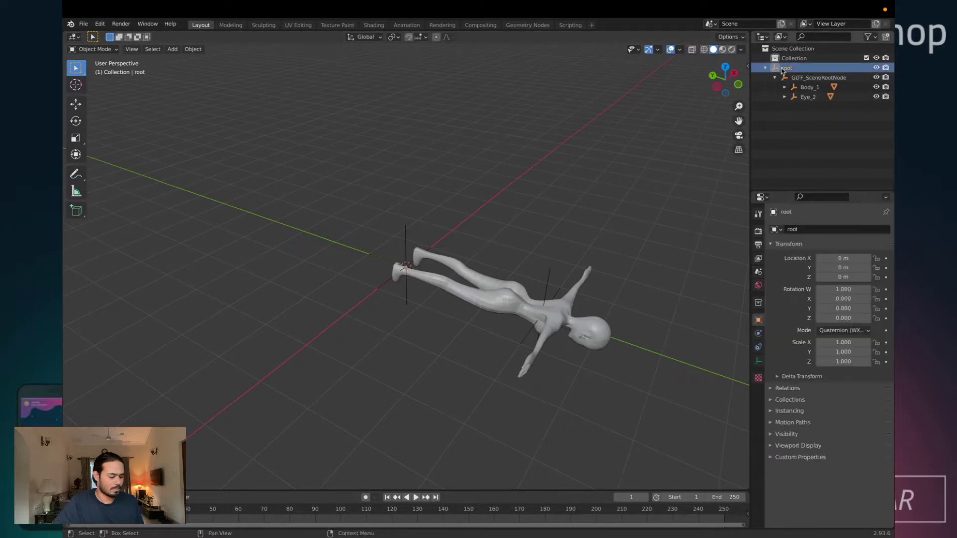
key(x)
click(782, 69)
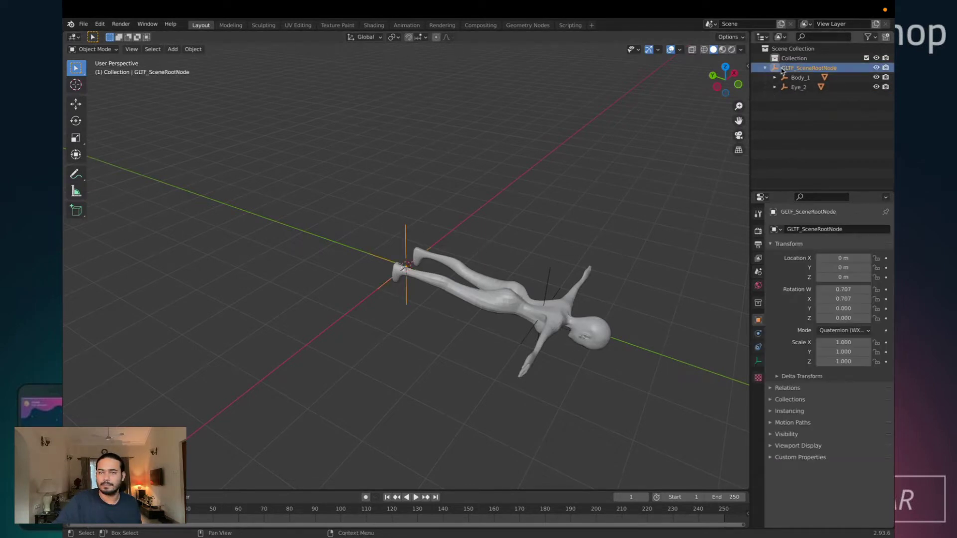
key(x)
click(782, 69)
key(x)
click(782, 68)
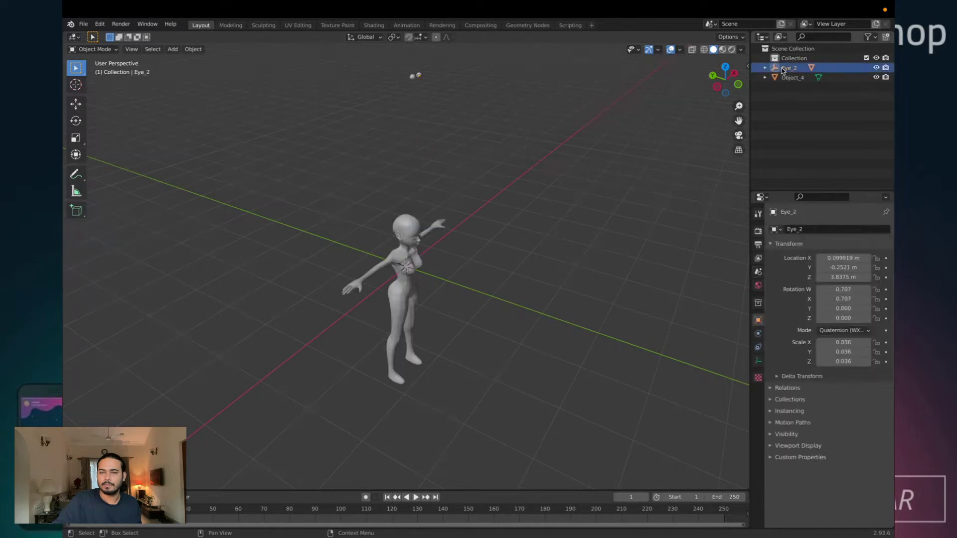
key(x)
click(782, 69)
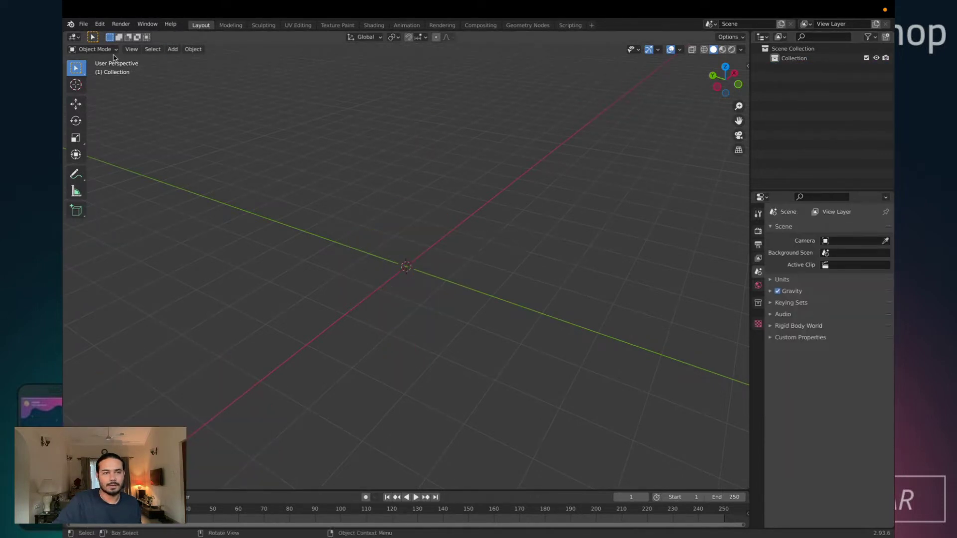
- Shrink the Blender window beside the scene folder in Finder and try to bring scene.gltf directly into the viewport
click(83, 23)
mouse_move(132, 154)
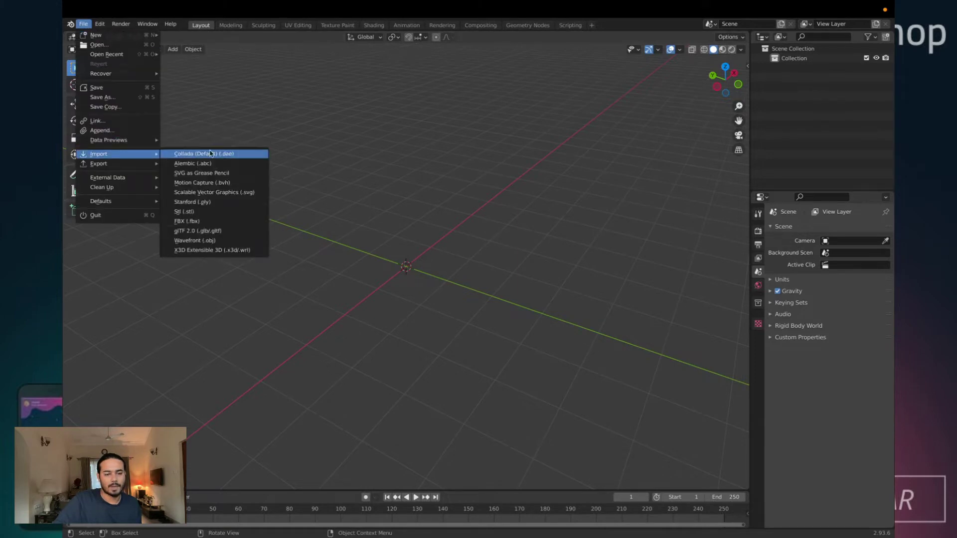
mouse_move(113, 15)
click(89, 25)
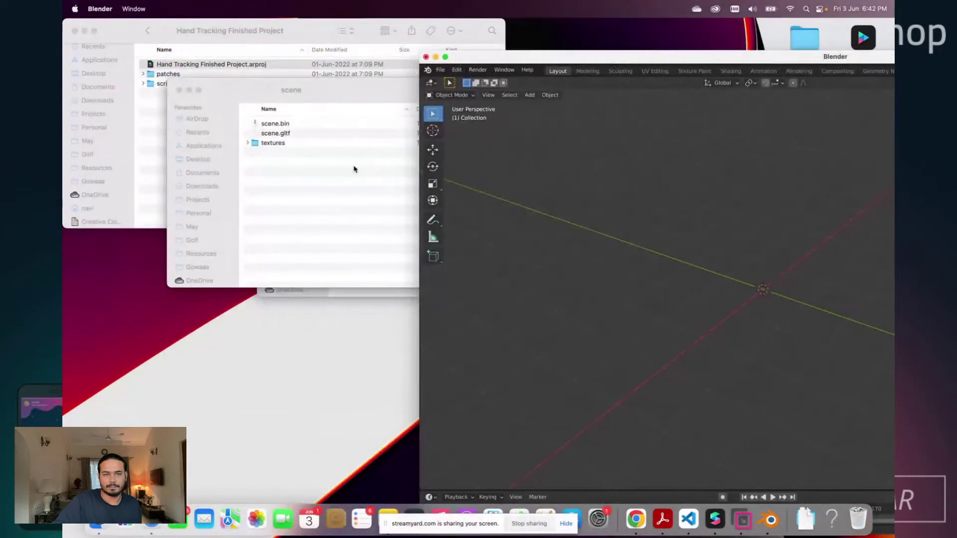
click(314, 164)
click(295, 135)
drag(304, 137, 732, 251)
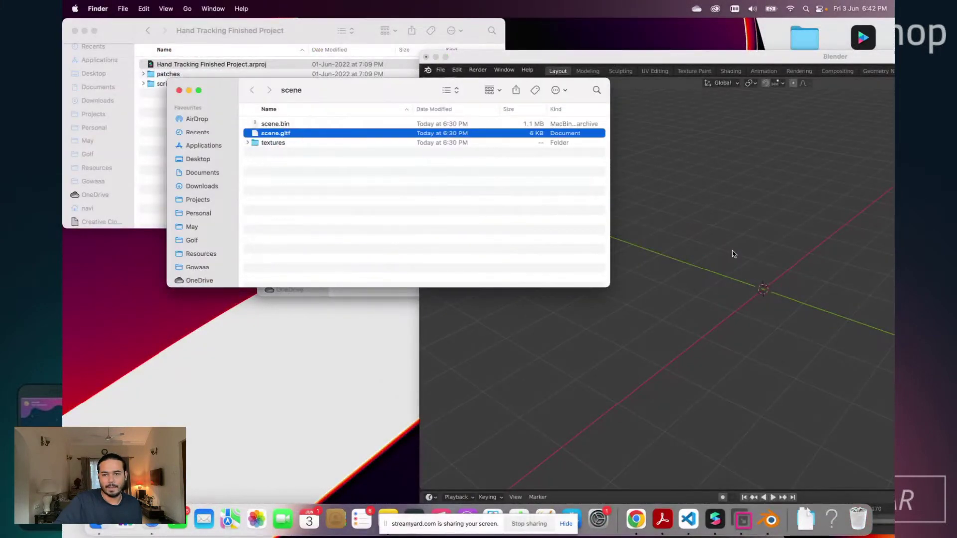
- Import scene.gltf from the scene folder into Blender using the glTF 2.0 importer
click(660, 66)
click(440, 69)
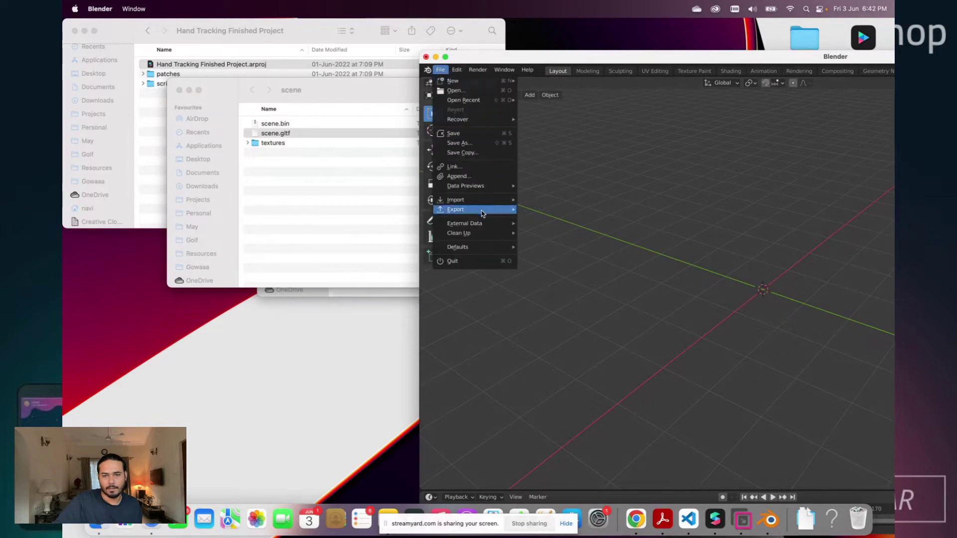
mouse_move(481, 202)
click(566, 277)
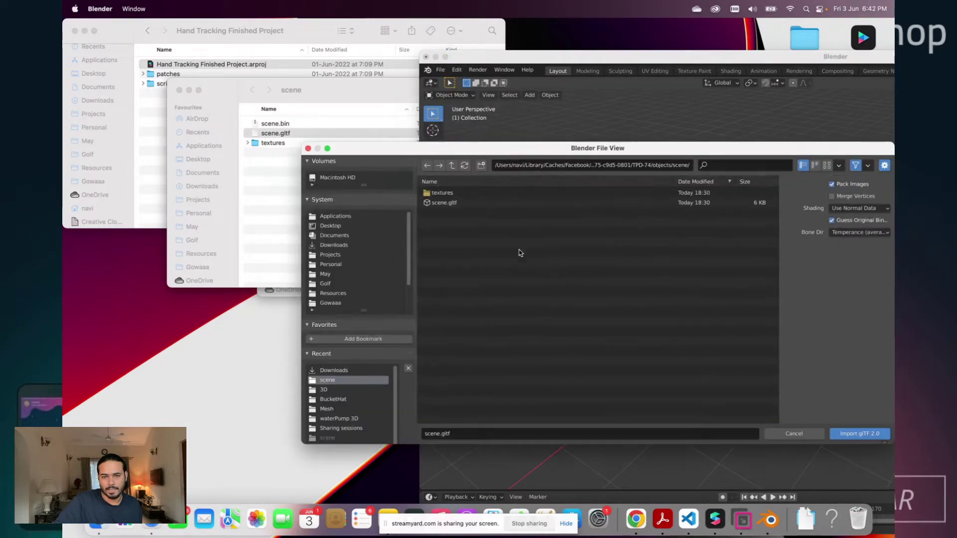
click(280, 134)
shift+click(280, 141)
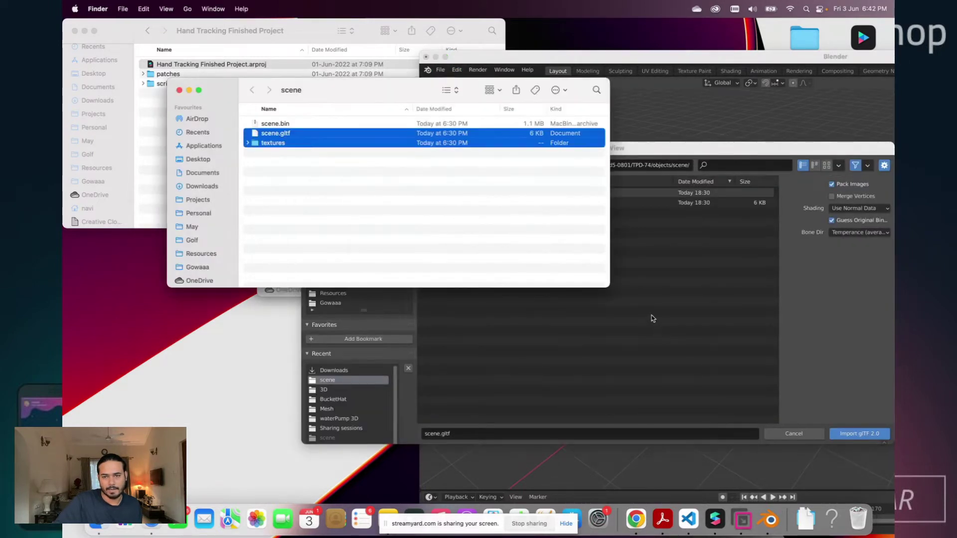
click(421, 164)
drag(381, 133, 596, 313)
click(732, 387)
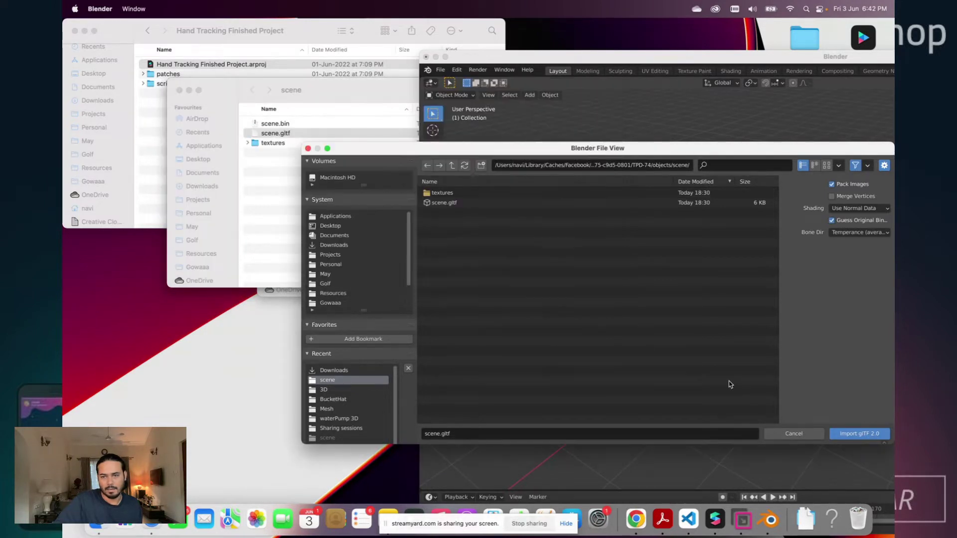
click(864, 435)
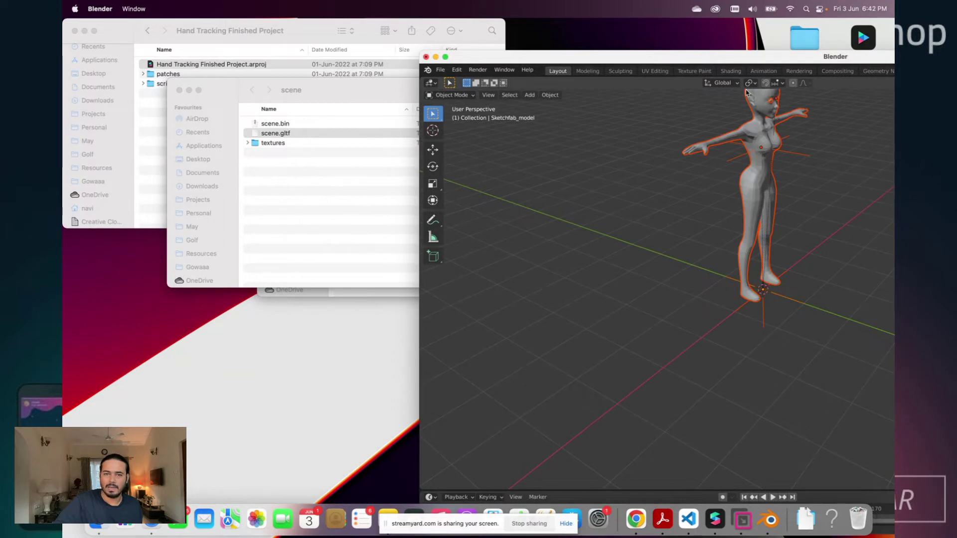
- Close the scene and Downloads folder windows in Finder
drag(321, 89, 202, 273)
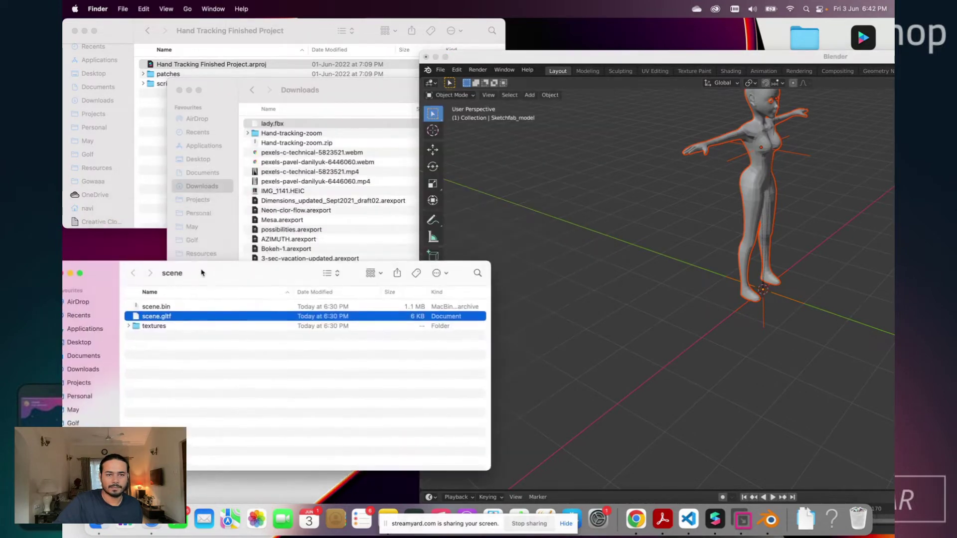
drag(103, 275, 288, 211)
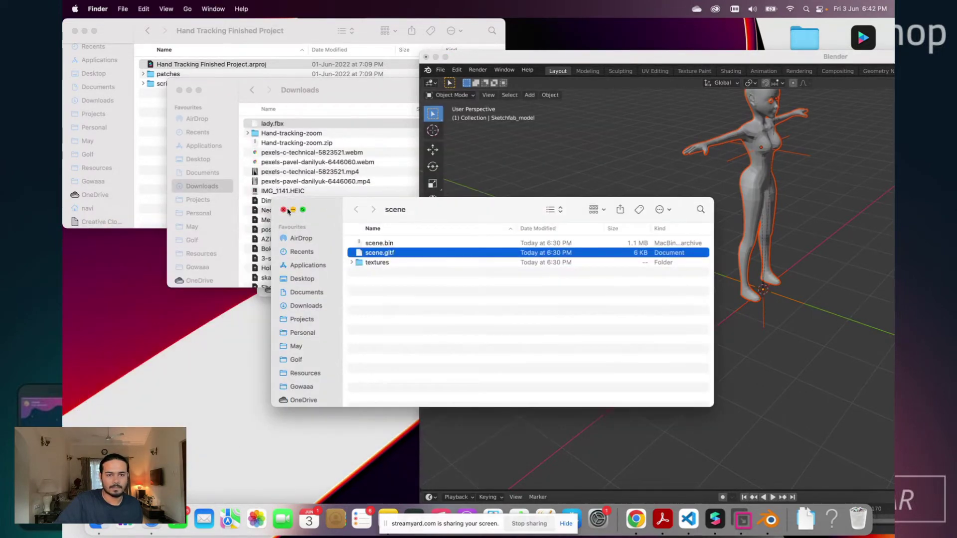
click(284, 210)
click(180, 90)
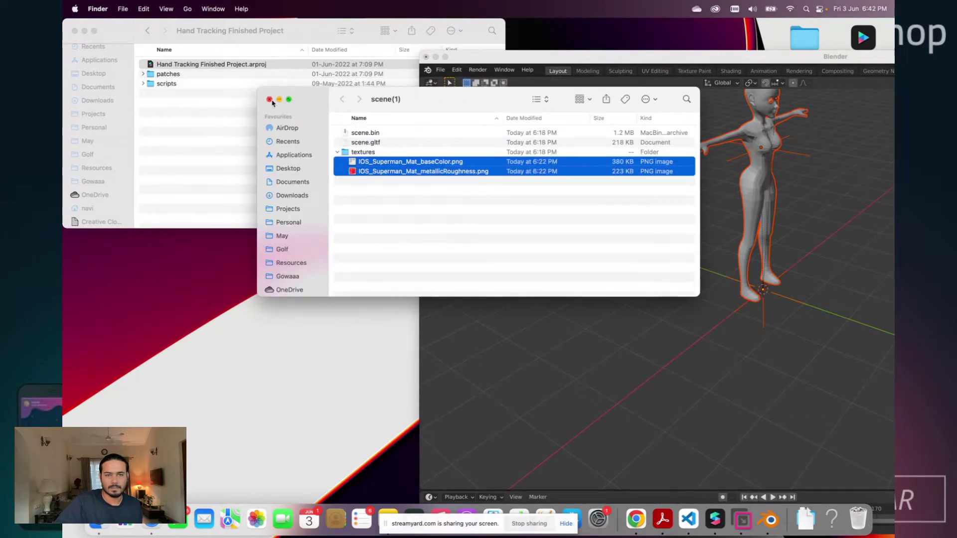
- Move the scene(1) Finder window aside with scene.gltf selected, and delete the Sketchfab_model hierarchy from the Blender scene
click(457, 207)
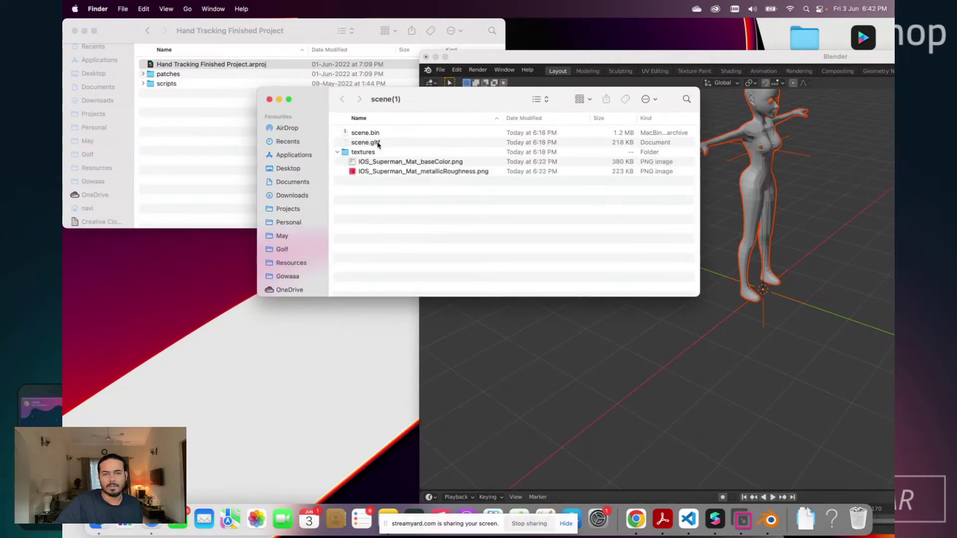
click(377, 143)
drag(582, 93, 422, 105)
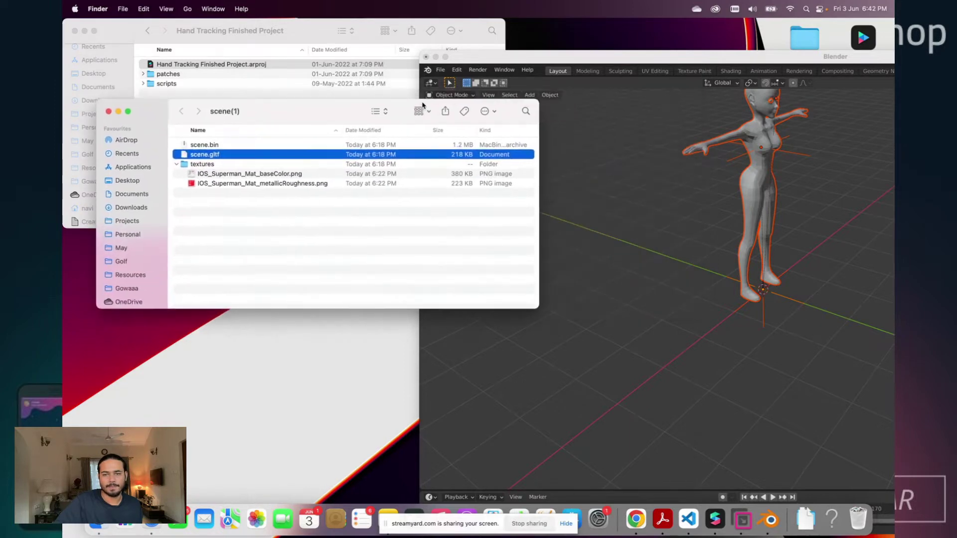
drag(695, 63, 410, 54)
right_click(864, 113)
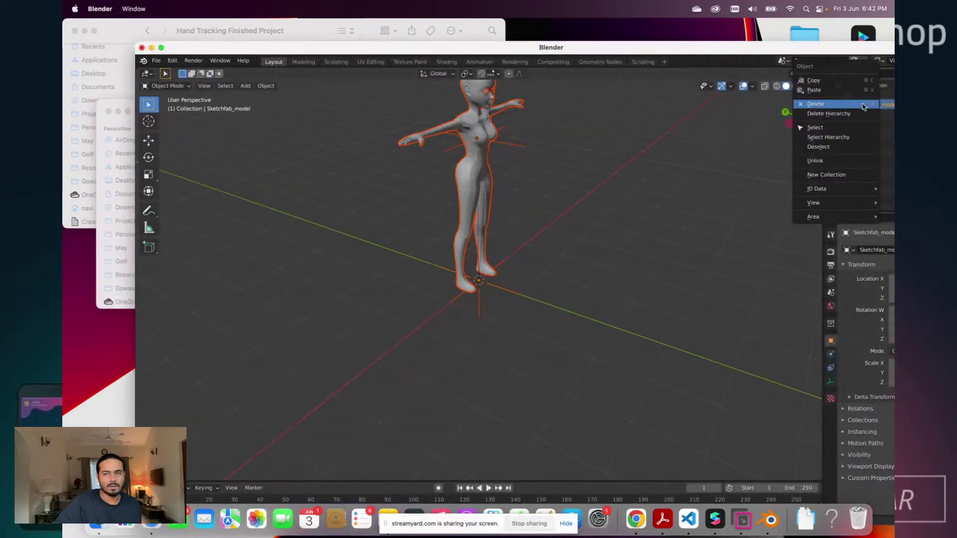
click(847, 118)
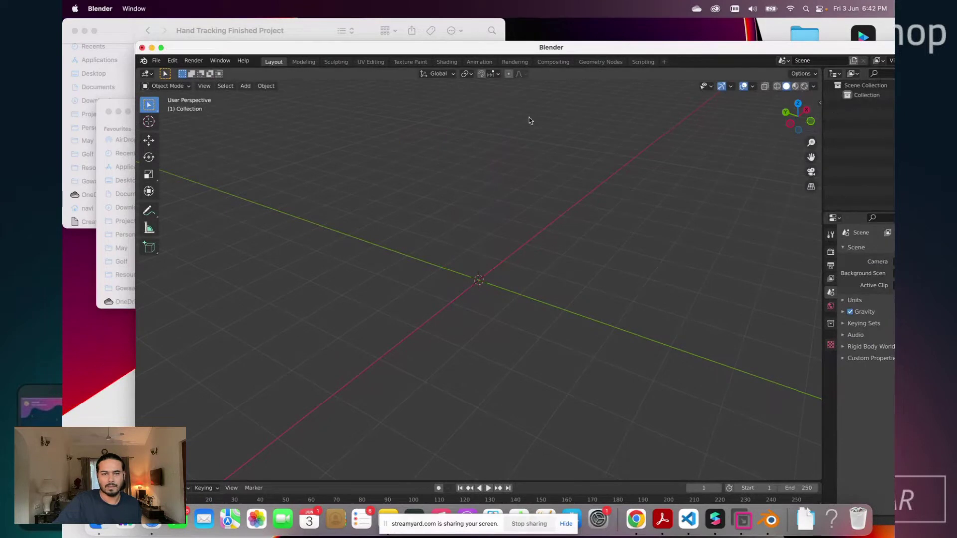
- Import scene.gltf from the scene(1) folder into Blender using the glTF 2.0 importer
drag(312, 47, 483, 46)
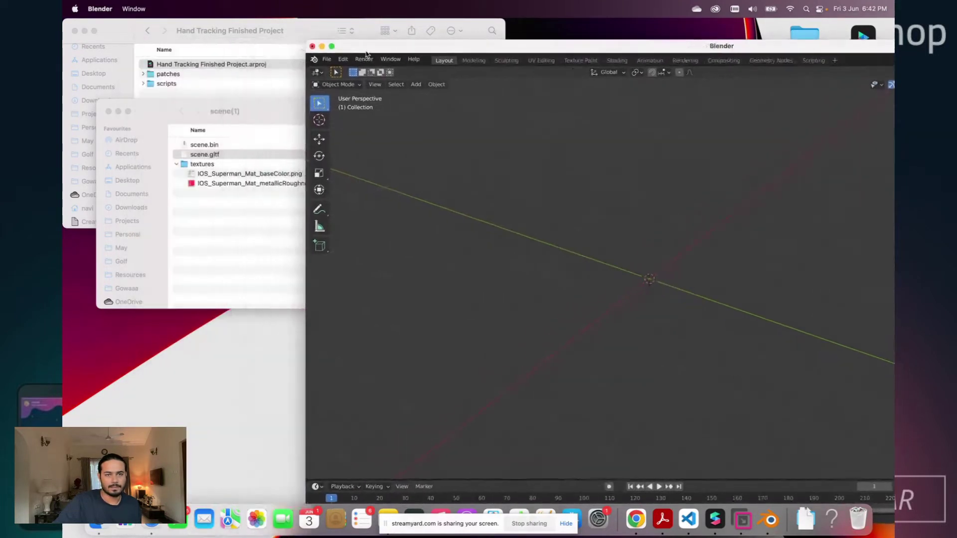
click(328, 59)
mouse_move(379, 190)
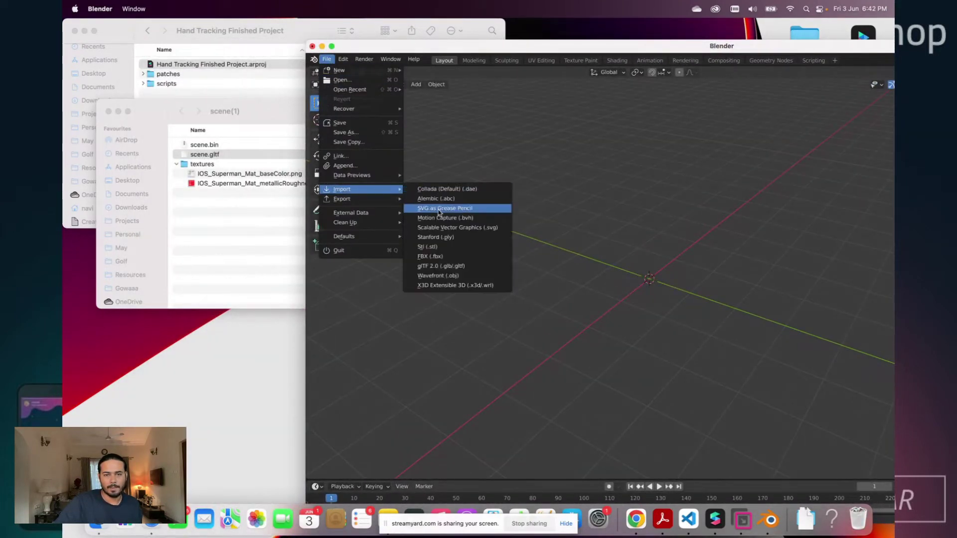
click(443, 266)
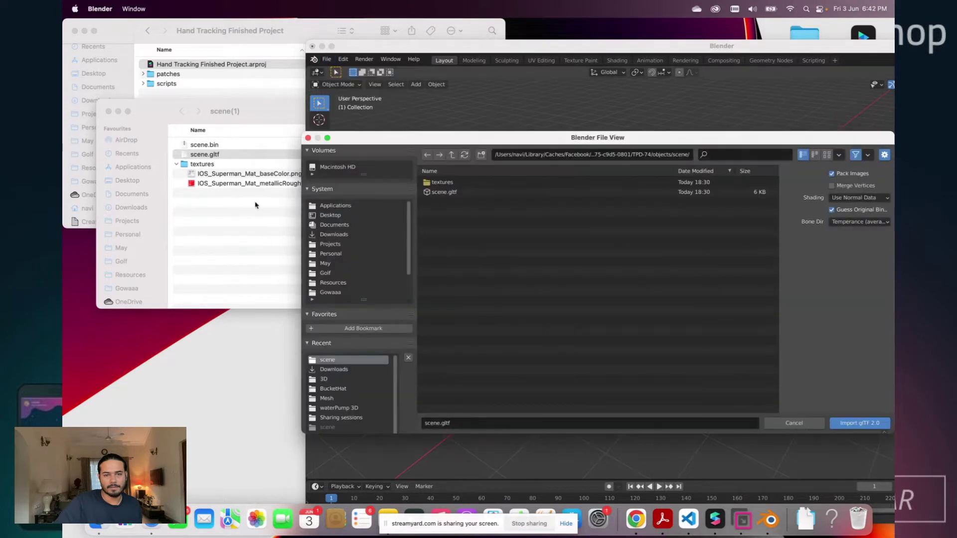
drag(210, 156, 549, 264)
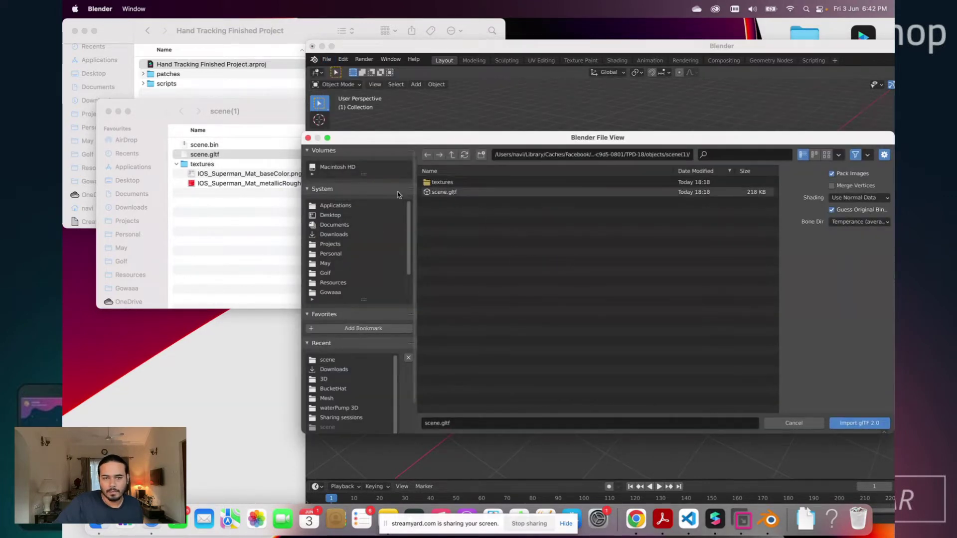
click(231, 156)
drag(232, 156, 705, 261)
click(706, 261)
double_click(438, 192)
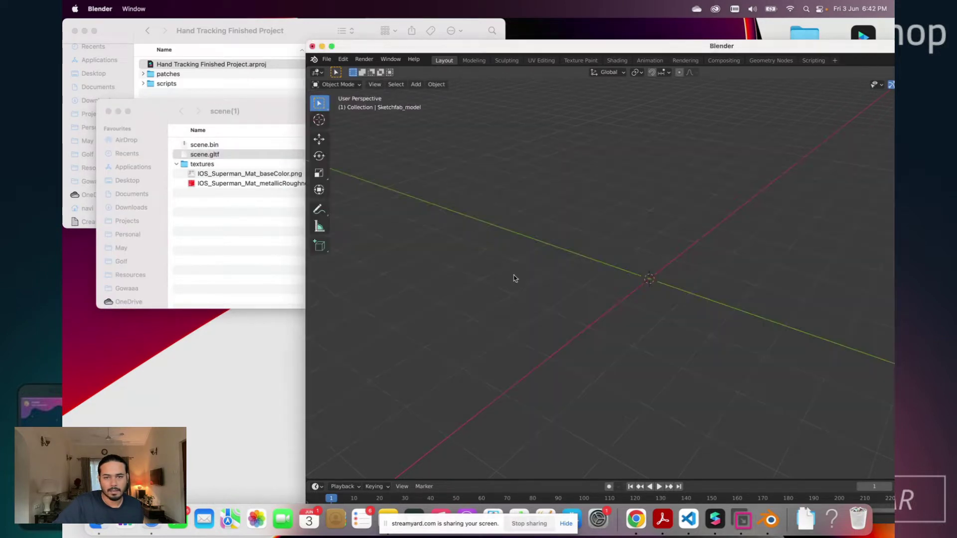
- Examine the imported model in the full-screen Blender viewport and expand its Sketchfab_model hierarchy
scroll(688, 324, down, 10)
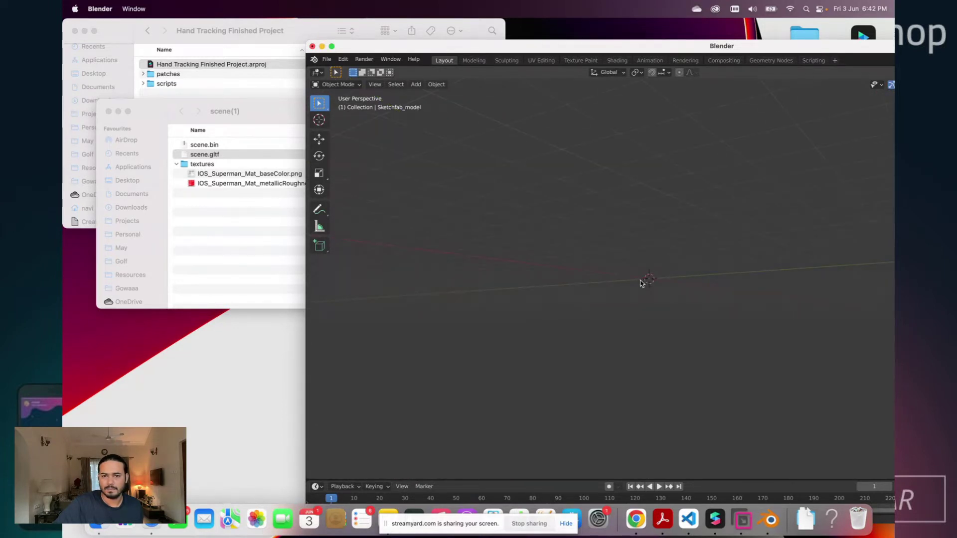
drag(641, 280, 672, 344)
scroll(646, 333, left, 10)
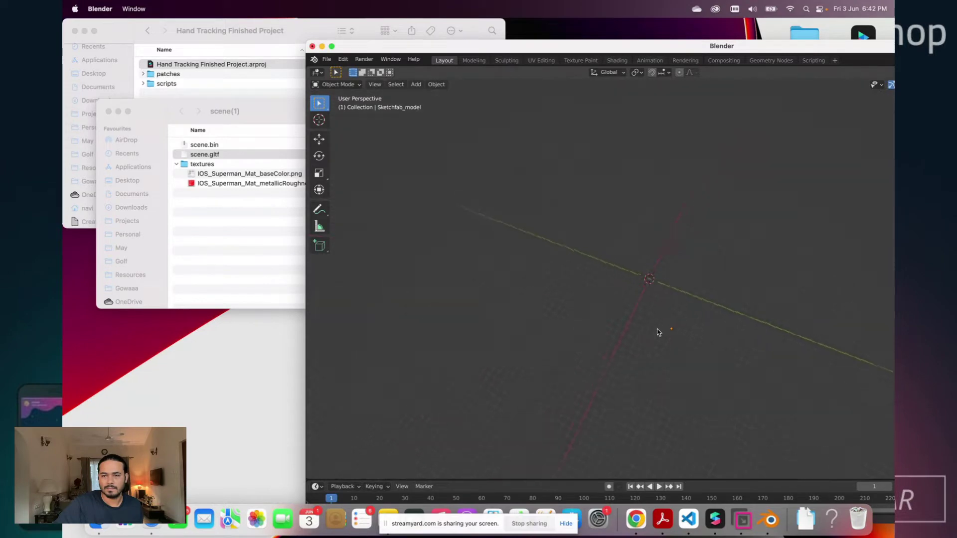
scroll(661, 332, up, 10)
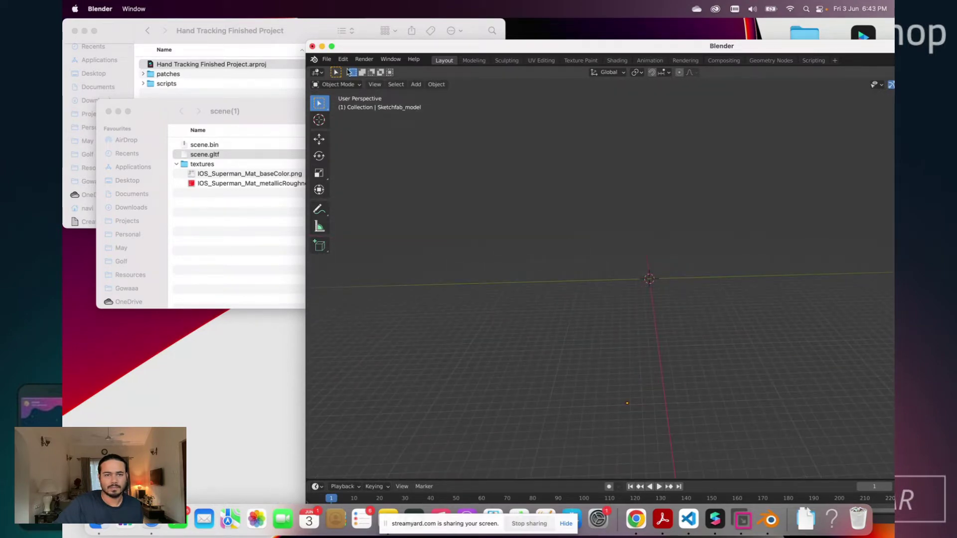
click(332, 47)
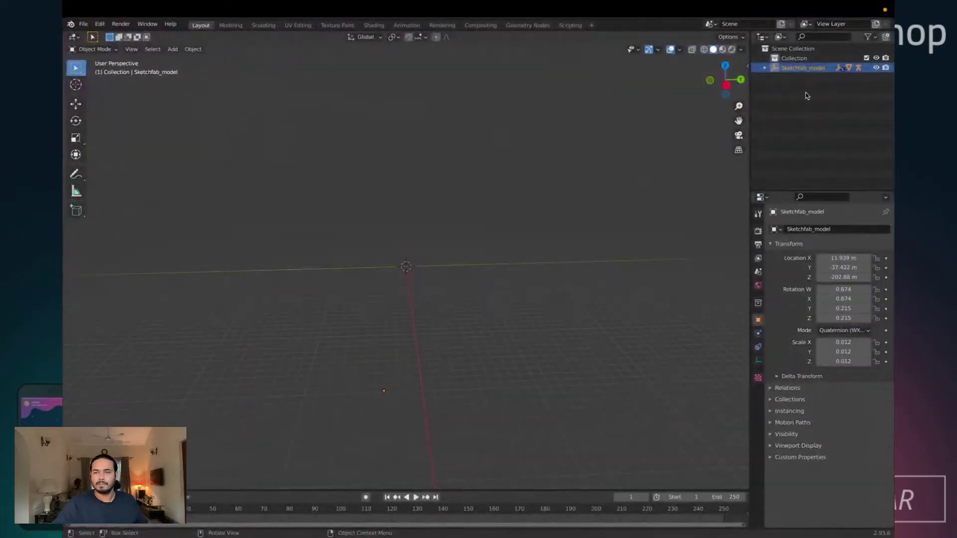
click(767, 69)
click(766, 69)
click(775, 79)
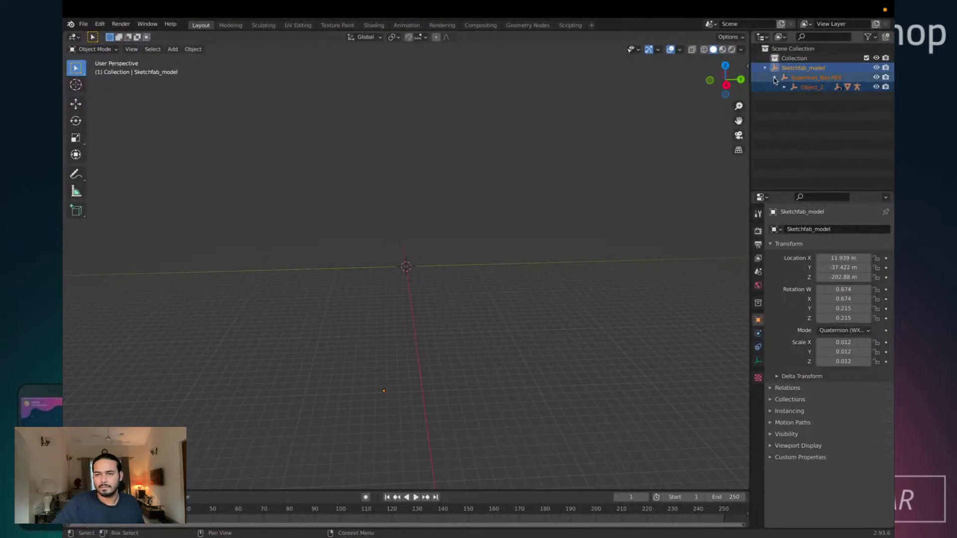
mouse_move(97, 17)
- Close Blender without saving the untitled file and switch to Spark AR Studio
click(68, 25)
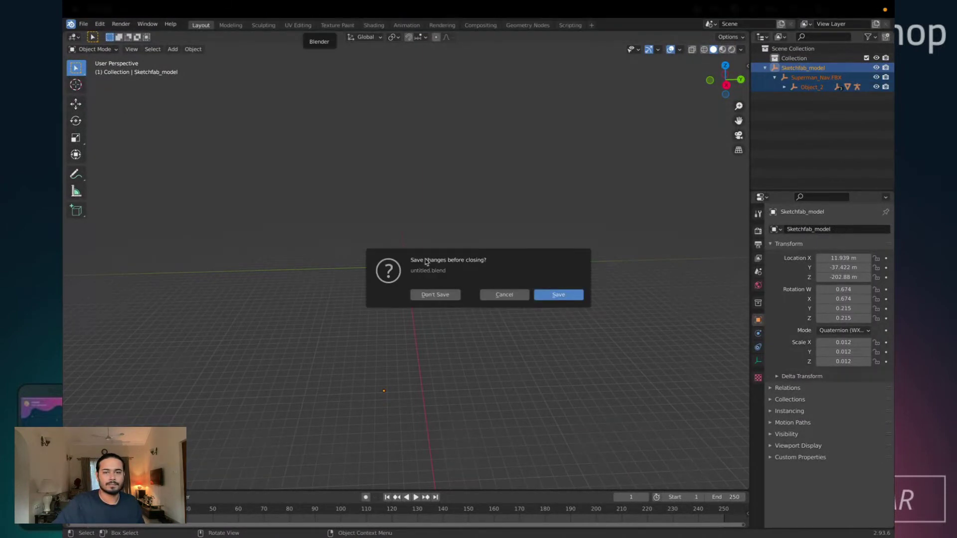
click(436, 295)
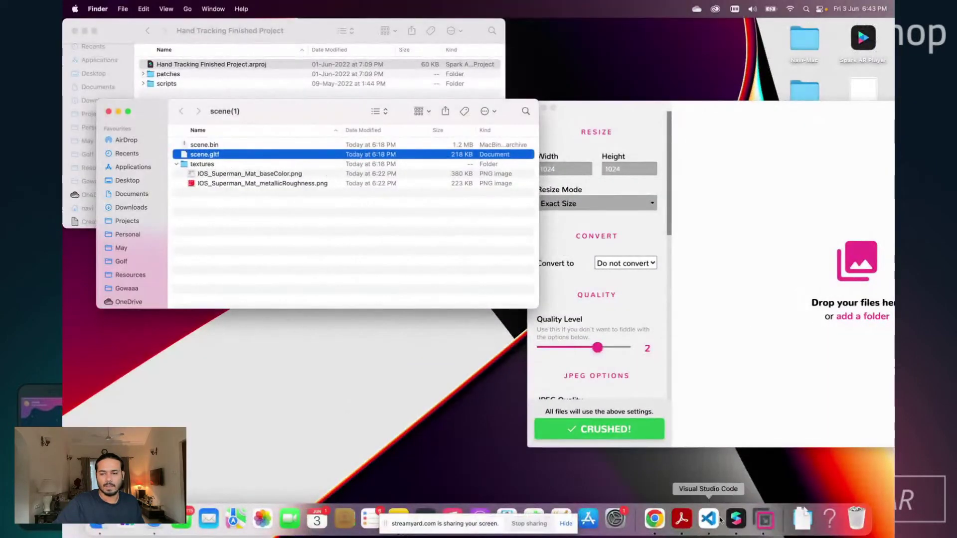
click(735, 519)
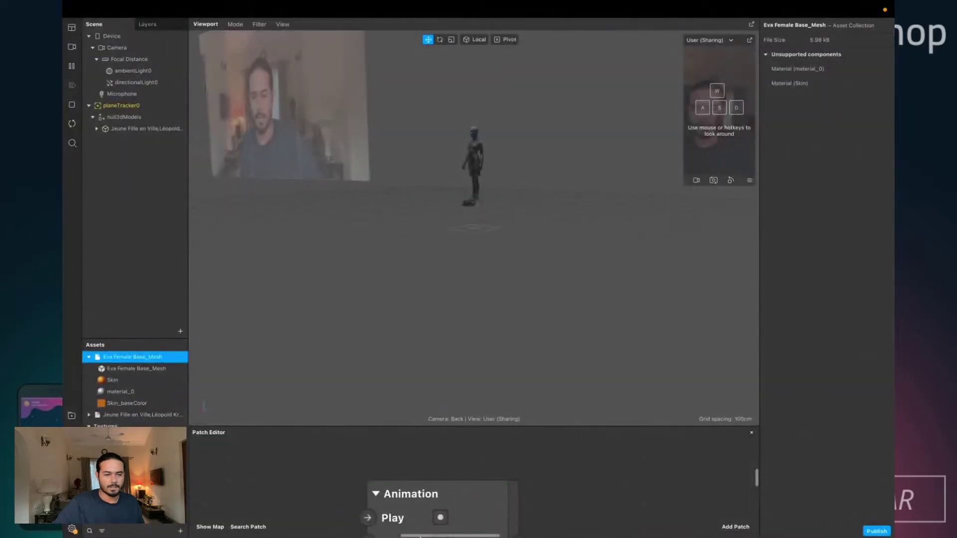
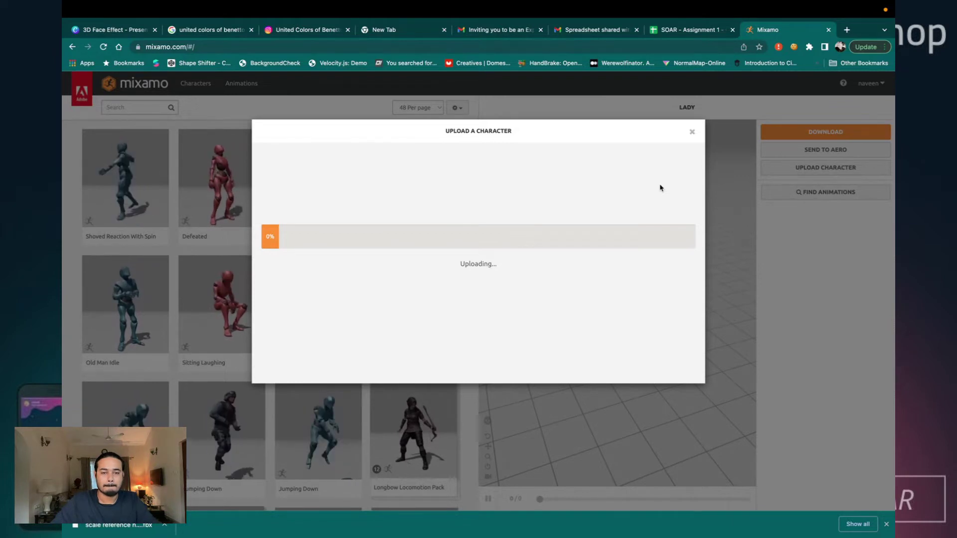
- Cancel the running character upload in Mixamo and start a new upload with a chosen character file
click(692, 133)
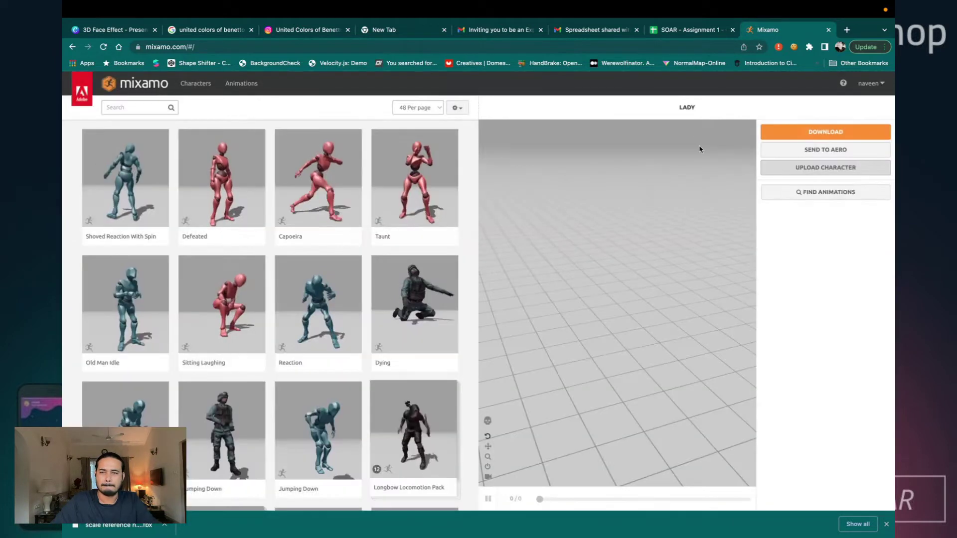
click(798, 169)
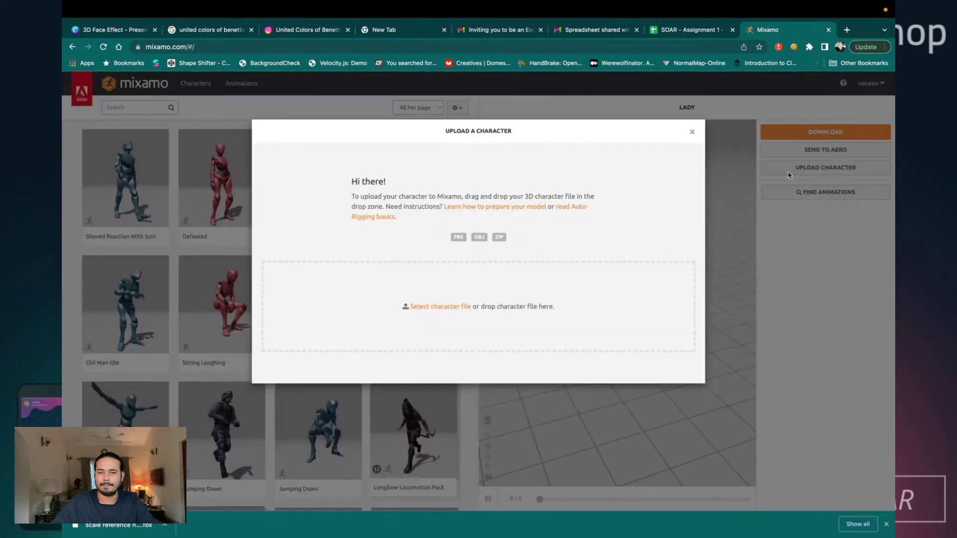
click(426, 307)
double_click(433, 225)
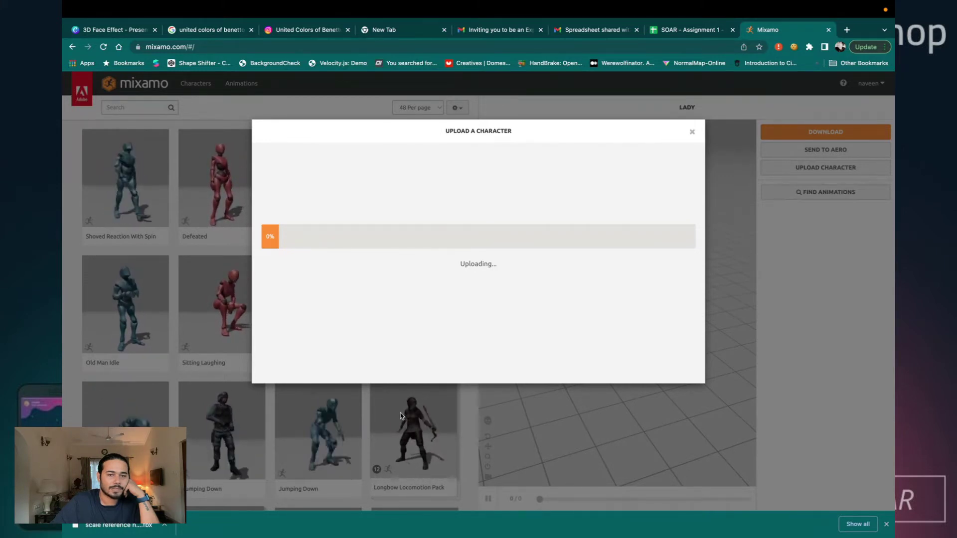
- Switch to Spark AR Studio and reveal the Eva Female Base_Mesh asset's files in Finder
key(ctrl+Left)
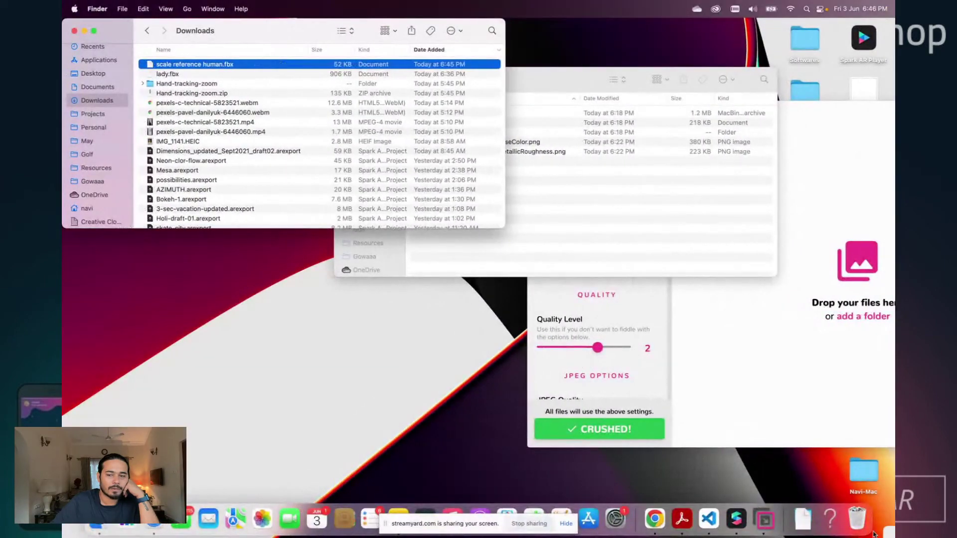
click(765, 520)
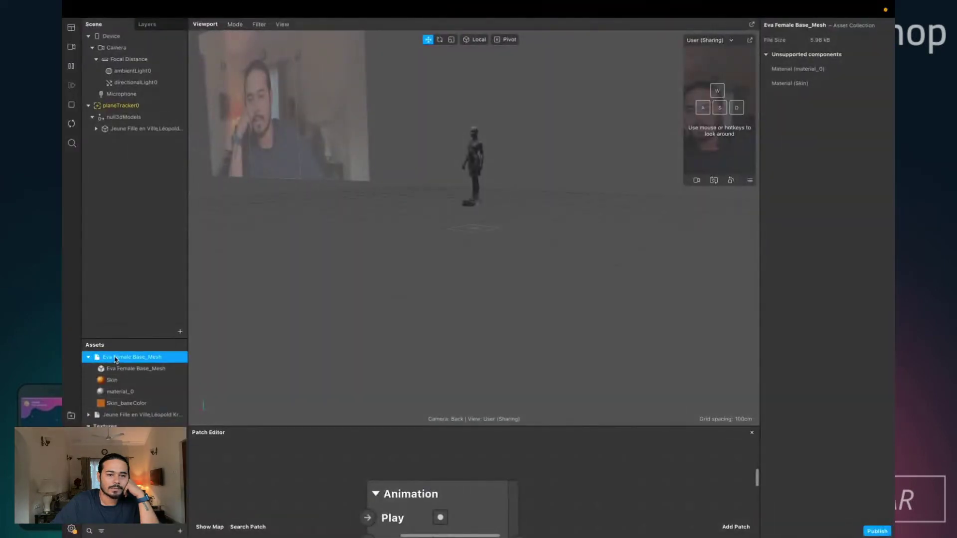
right_click(115, 359)
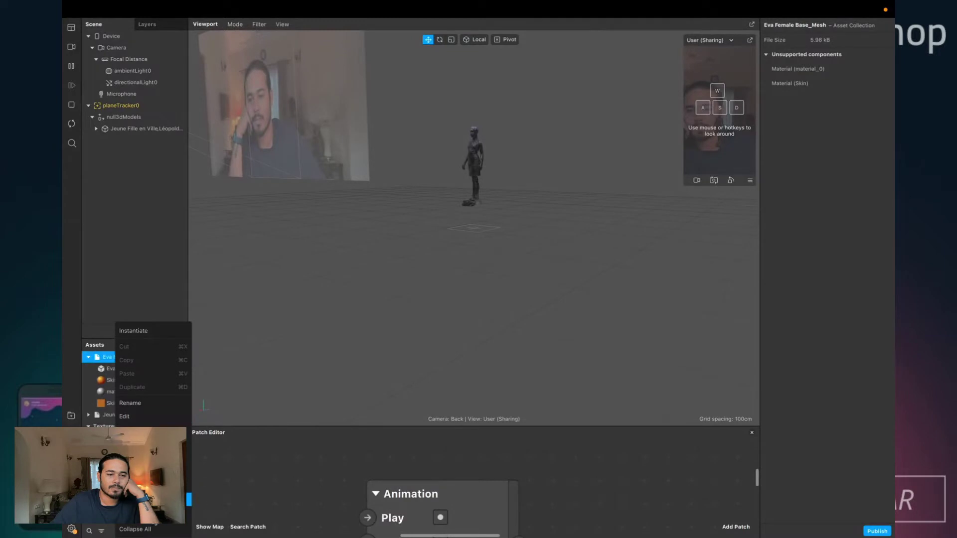
key(ctrl+Left)
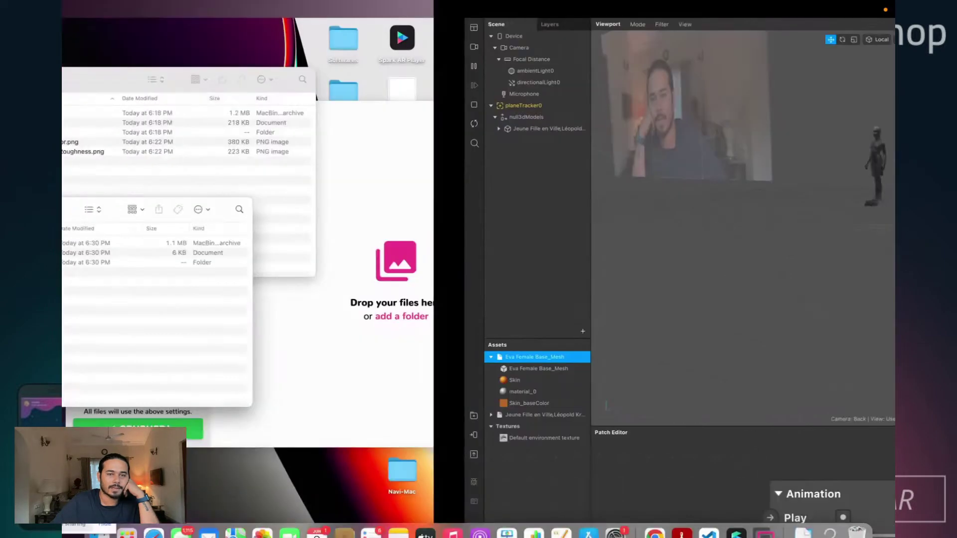
- Look inside the scene folder's textures subfolder, select Skin_baseColor.png, and close the scene window
click(352, 263)
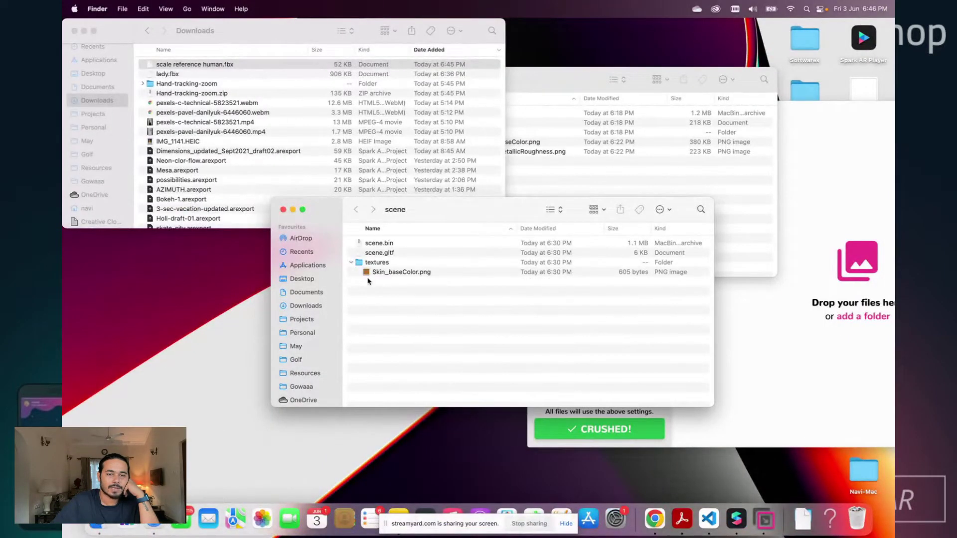
click(393, 272)
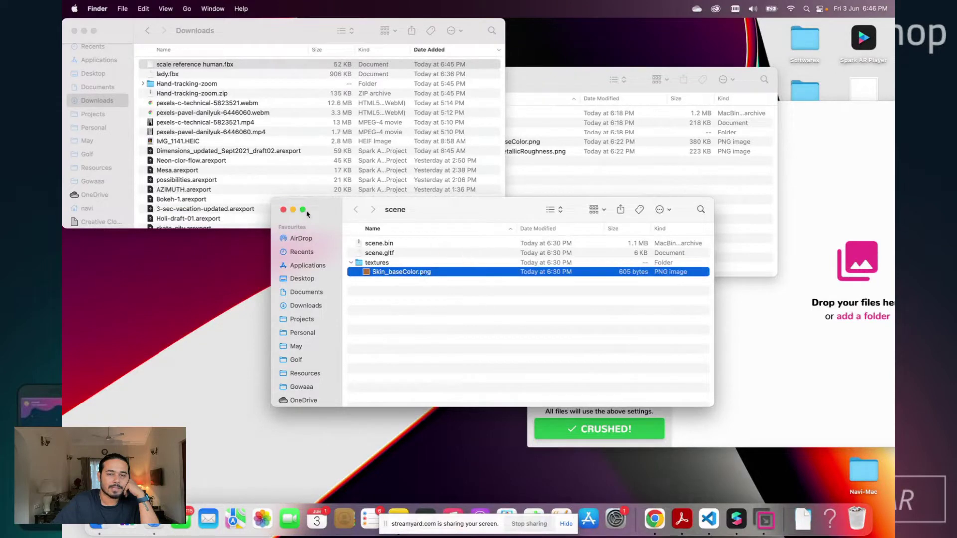
click(284, 210)
- Inspect the Skin_baseColor texture's properties in Spark AR Studio and check the character upload in Mixamo
key(ctrl+Right)
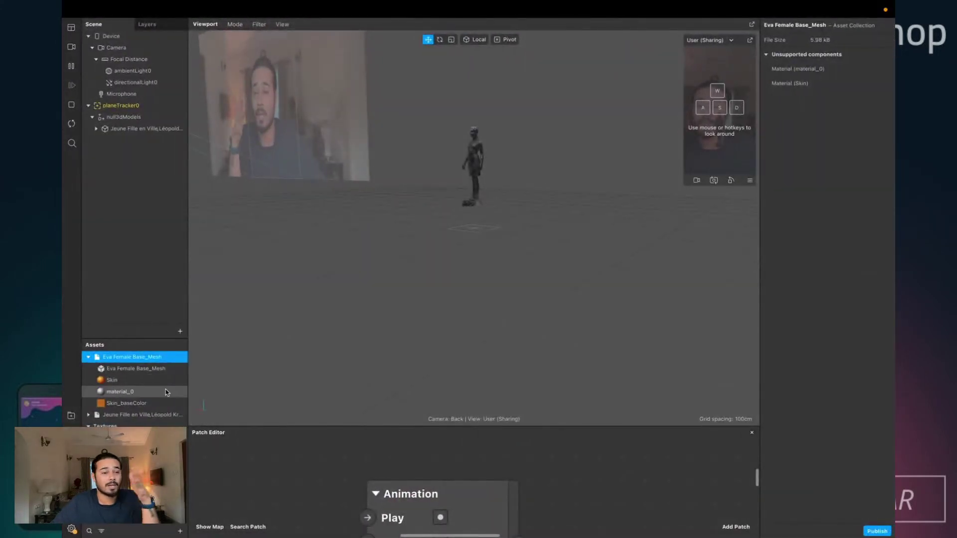
click(124, 403)
right_click(129, 409)
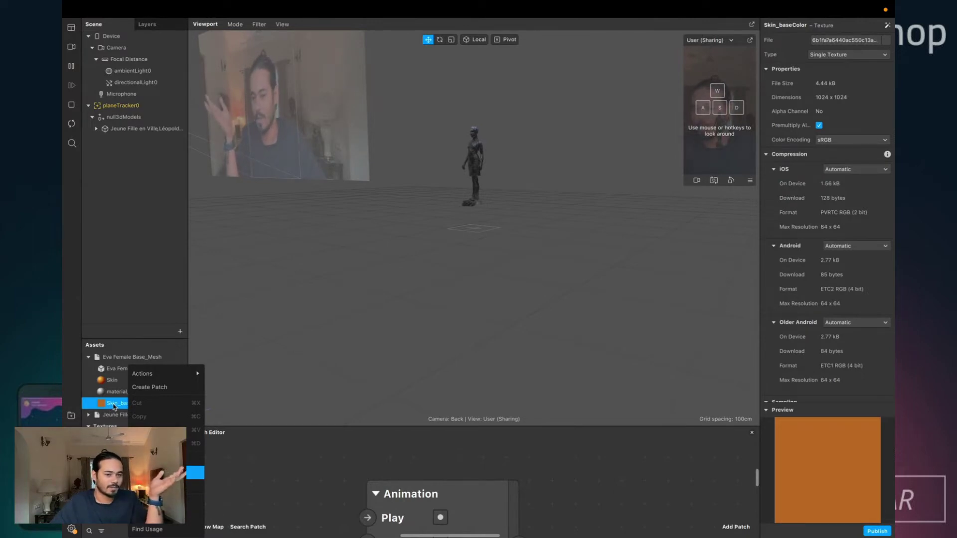
key(Escape)
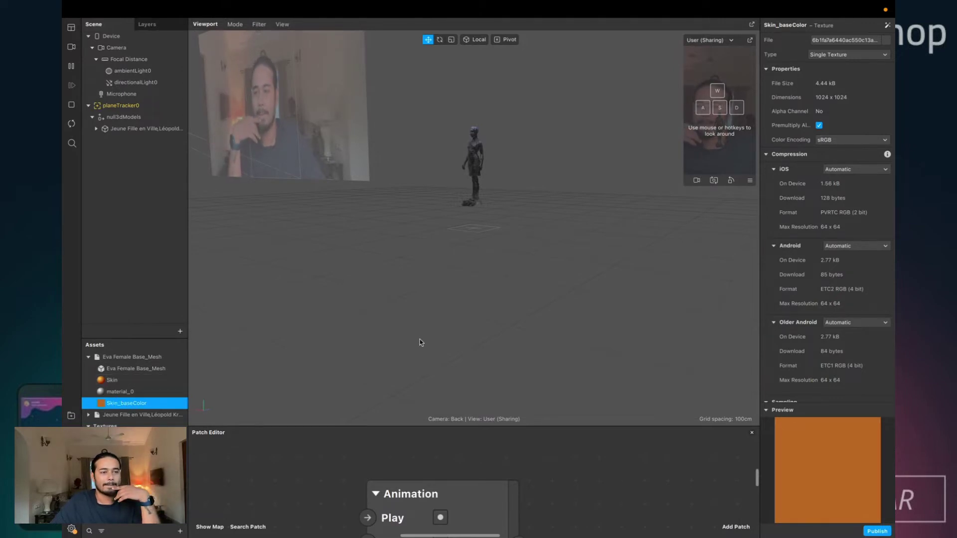
key(ctrl+Right)
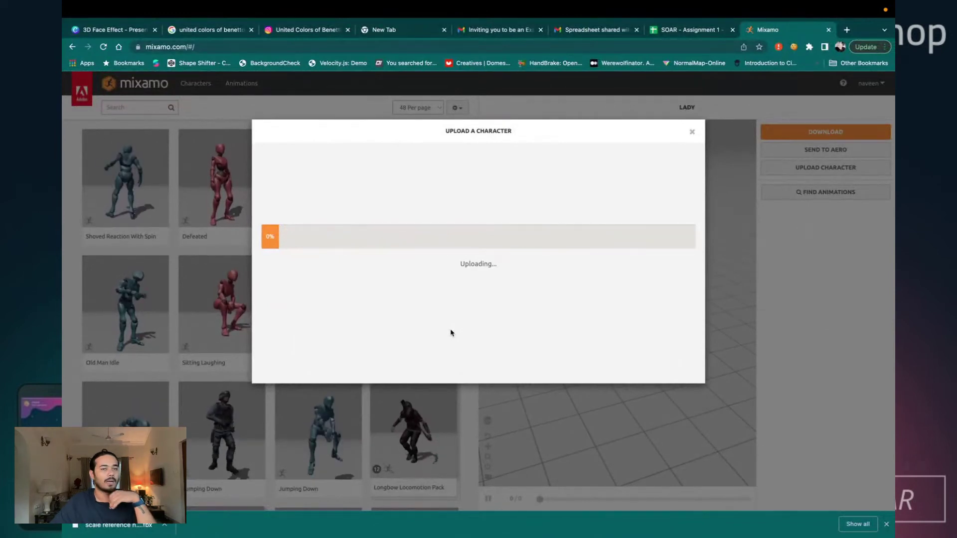
- Return to Spark AR Studio and search the AR Library for "tom"
key(ctrl+Left)
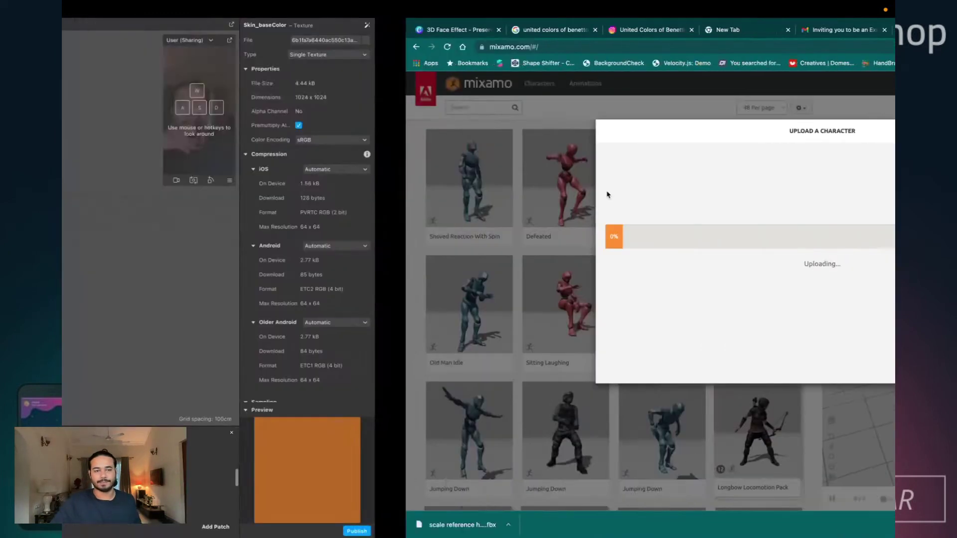
click(72, 418)
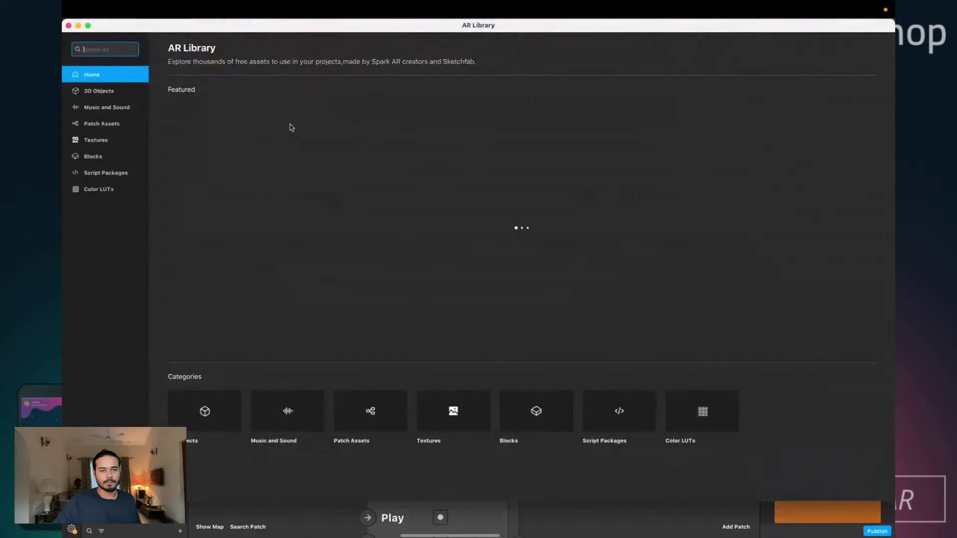
text(t)
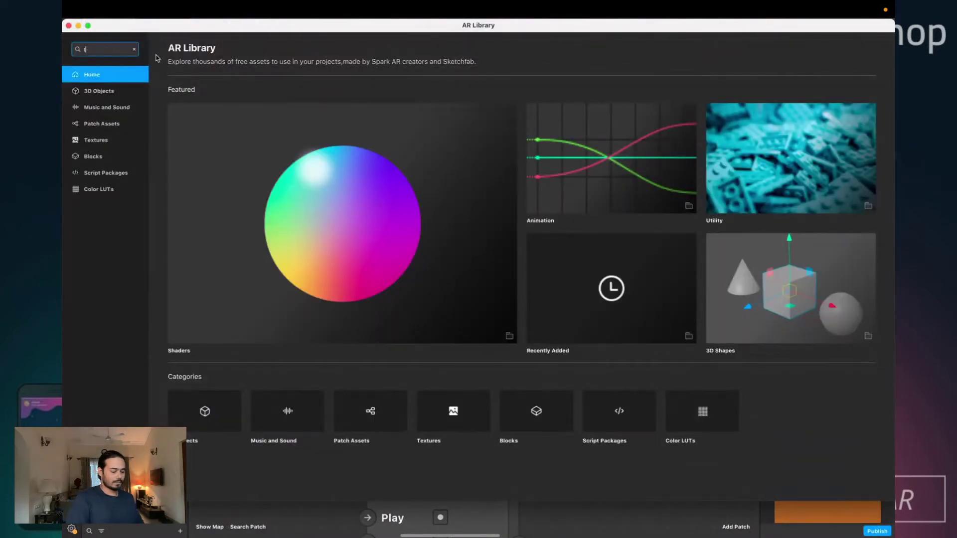
text(om)
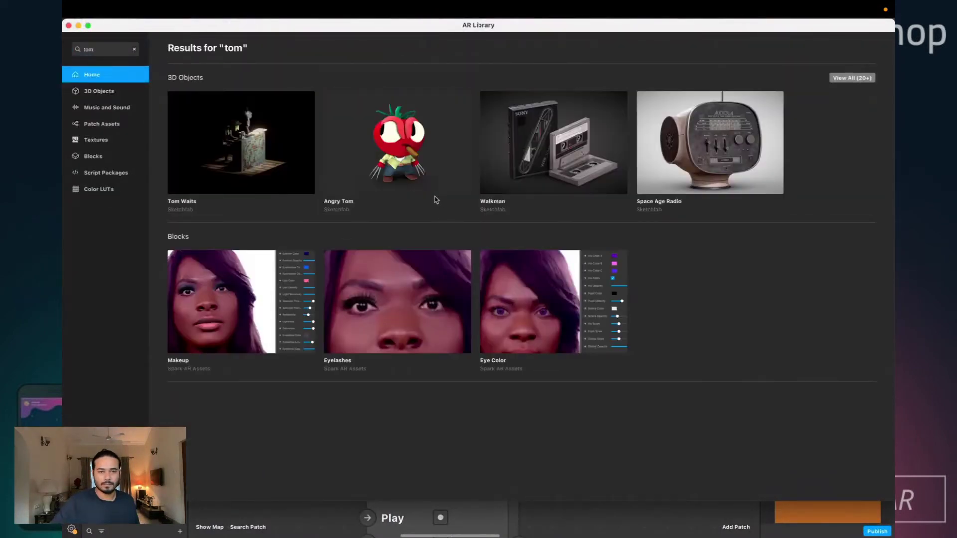
- Show all 3D object results for "tom" and import the free "Tom -The Tom and Jerry Show" model
click(851, 78)
scroll(417, 258, down, 3)
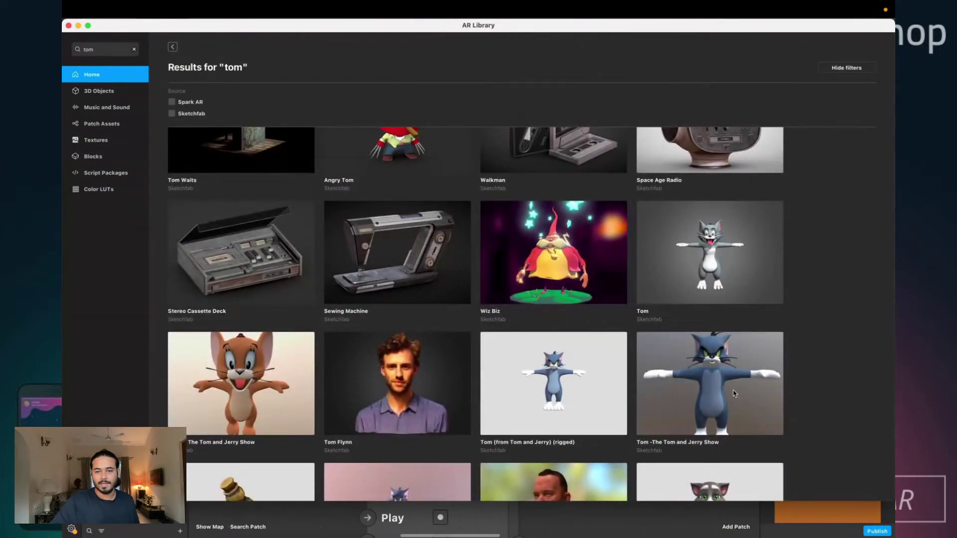
click(699, 395)
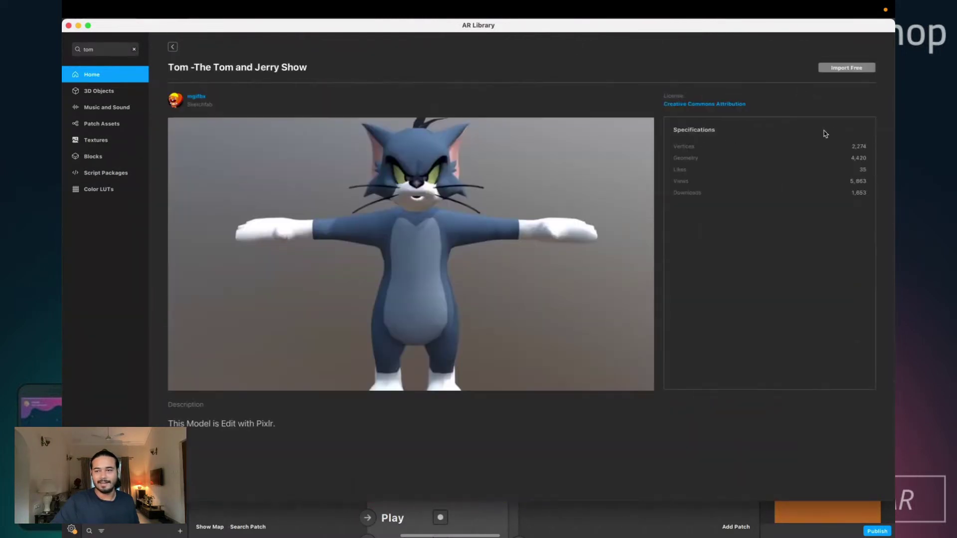
click(847, 67)
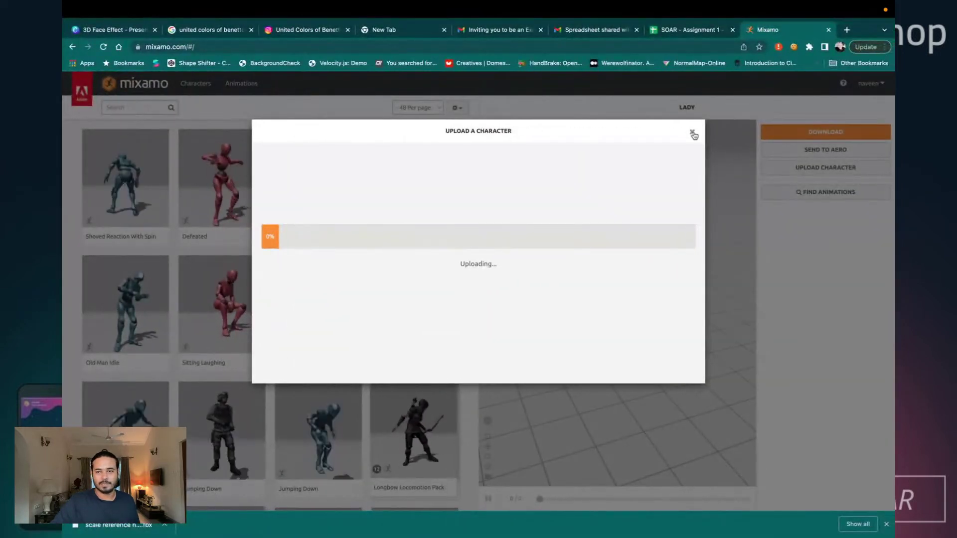
- Switch to Mixamo, cancel the pending upload and try uploading scale reference human.fbx again
click(692, 131)
click(826, 167)
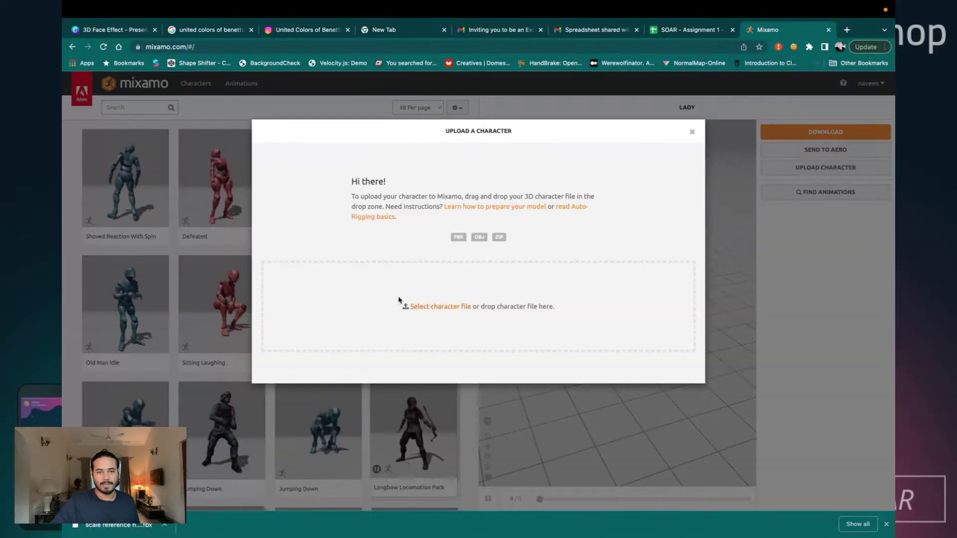
click(434, 307)
click(432, 223)
double_click(433, 222)
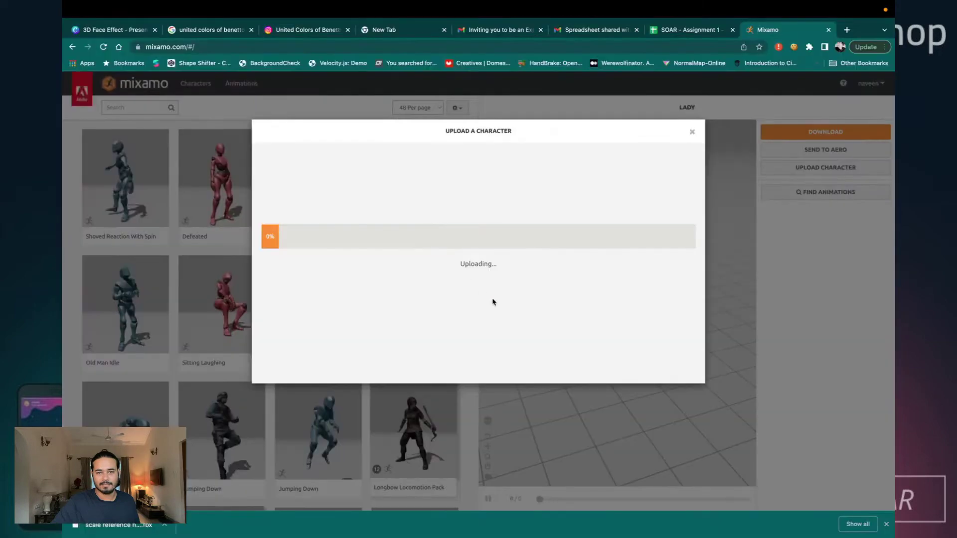
click(691, 132)
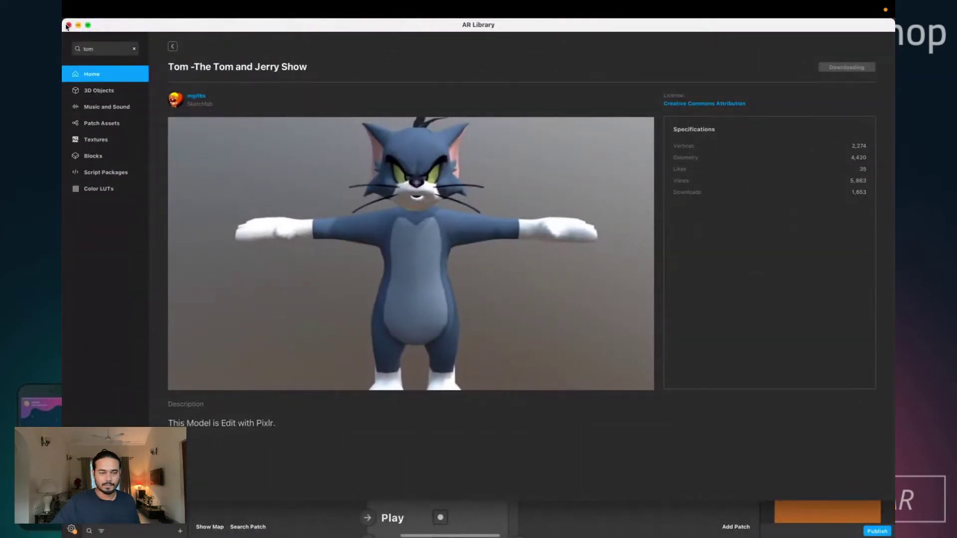
- Close the AR Library in Spark AR Studio and collapse the Eva Female Base_Mesh asset
click(69, 25)
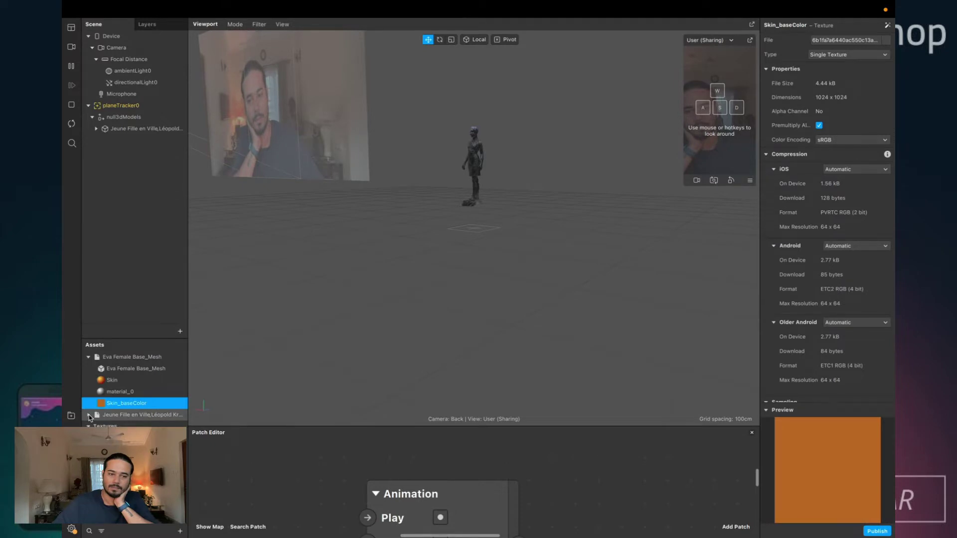
click(88, 357)
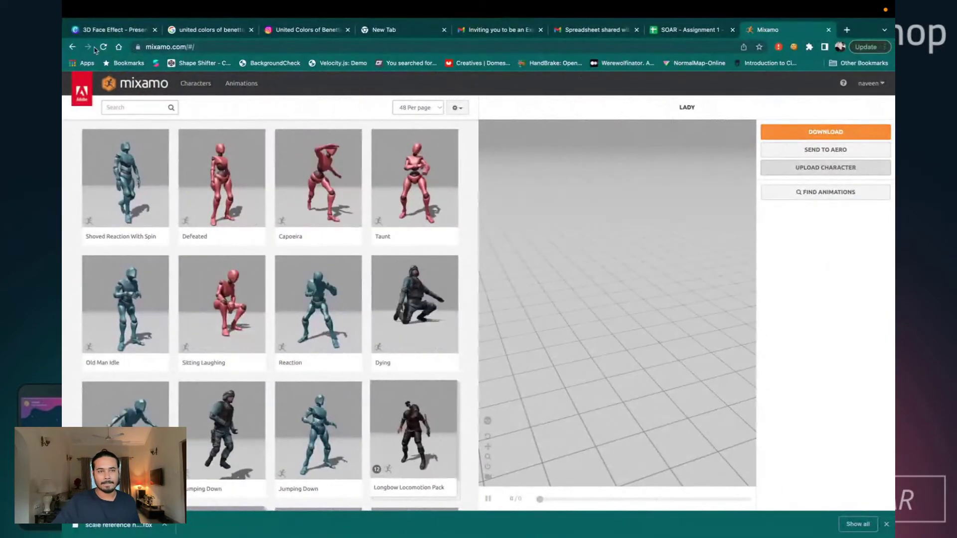
click(829, 171)
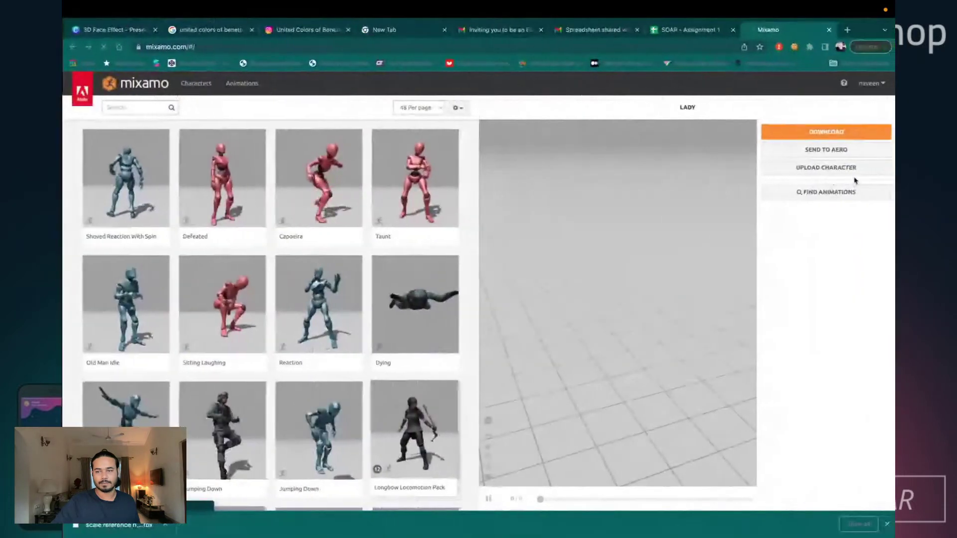
click(848, 172)
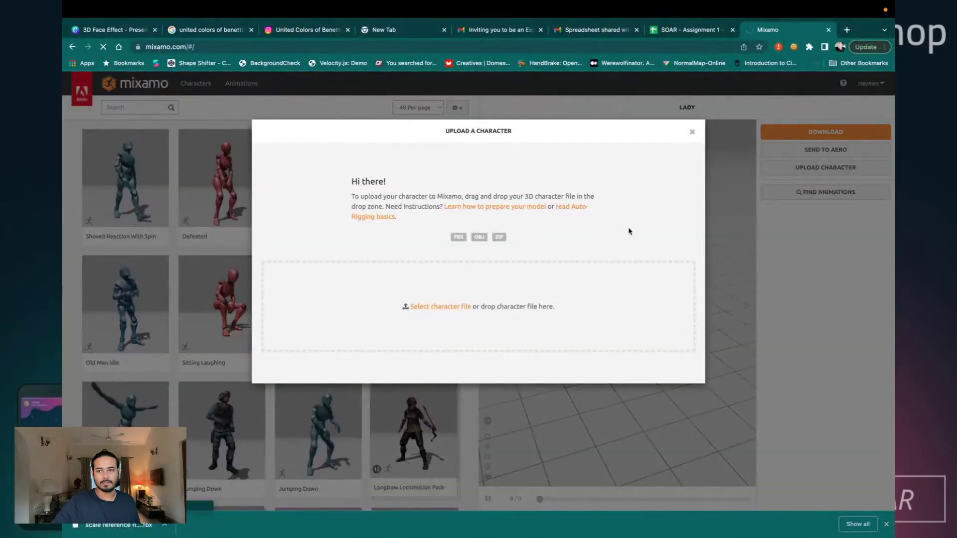
click(692, 132)
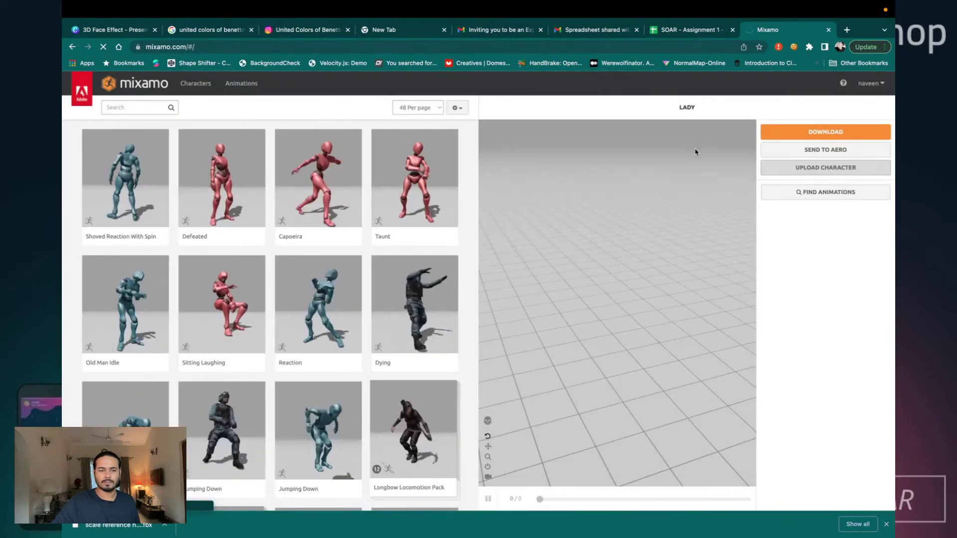
- Search the web for "mixamo" in a new browser tab, open the Mixamo site, and close the old Mixamo tab
click(847, 30)
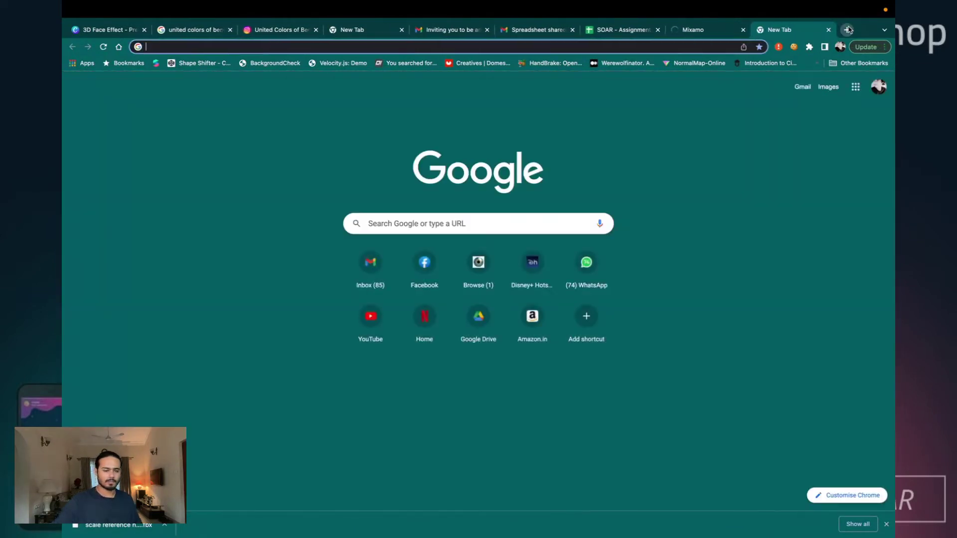
text(mixamo)
key(Return)
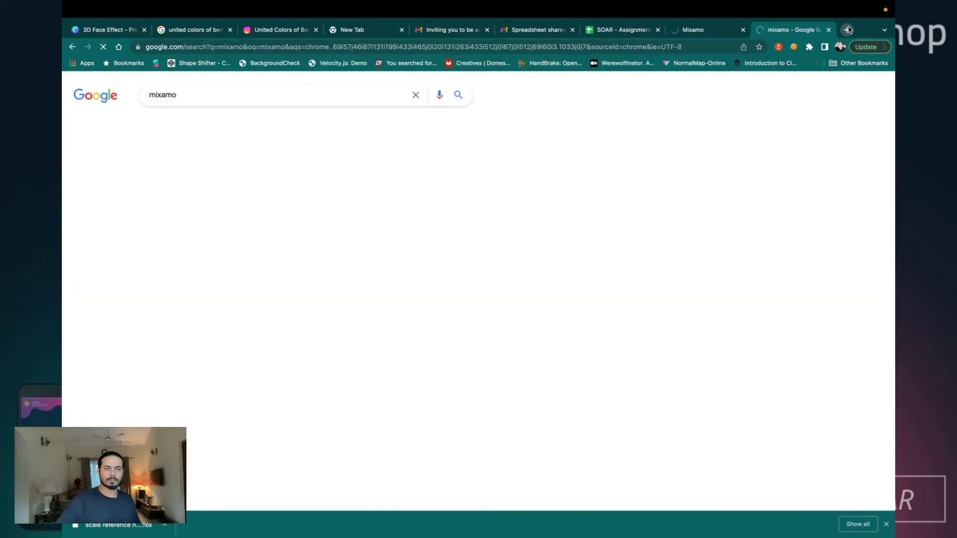
click(170, 181)
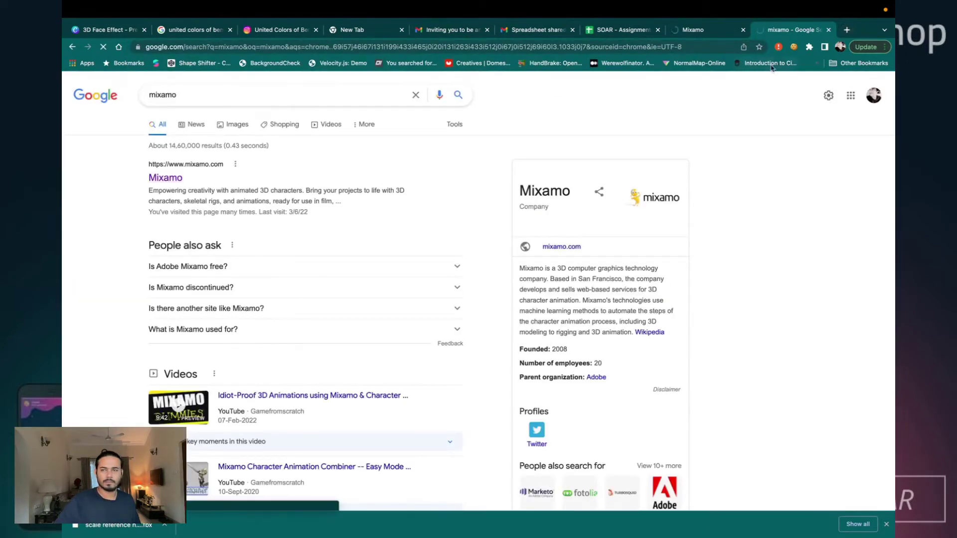
click(743, 30)
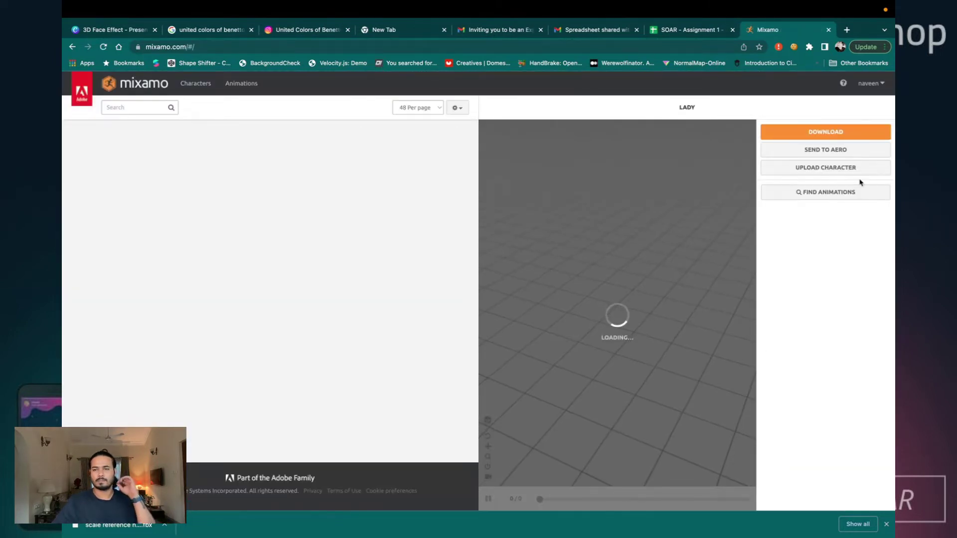
- Upload scale reference human.fbx from Downloads as a Mixamo character and accept its front-facing orientation
click(840, 170)
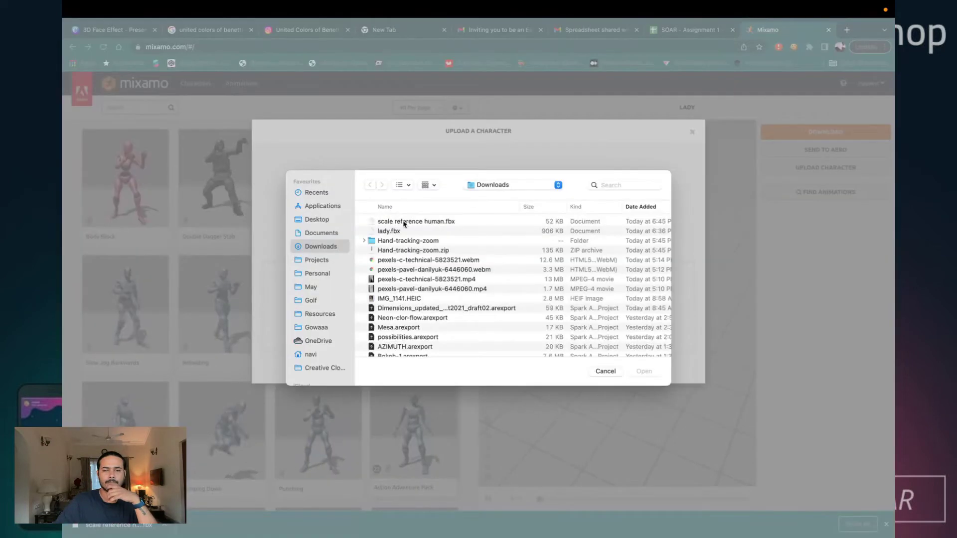
double_click(399, 222)
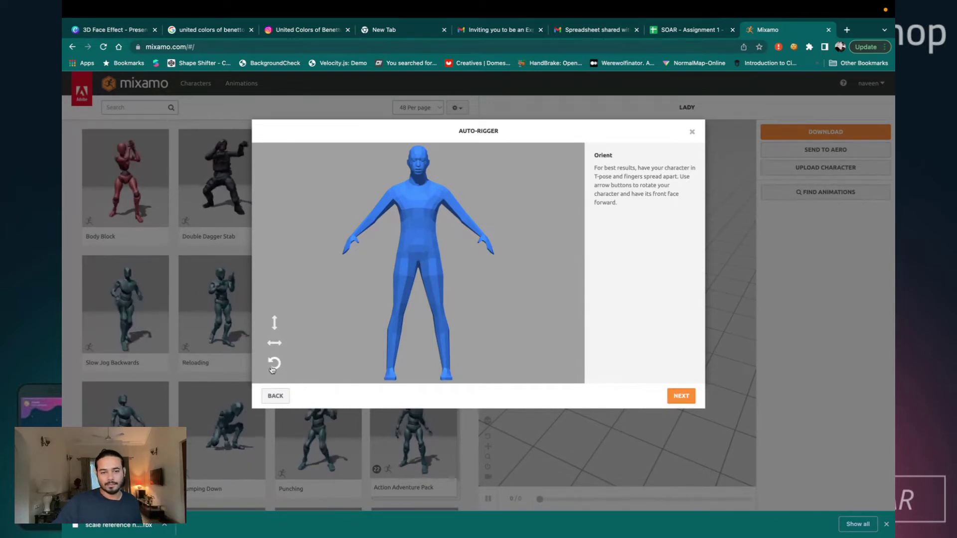
click(681, 396)
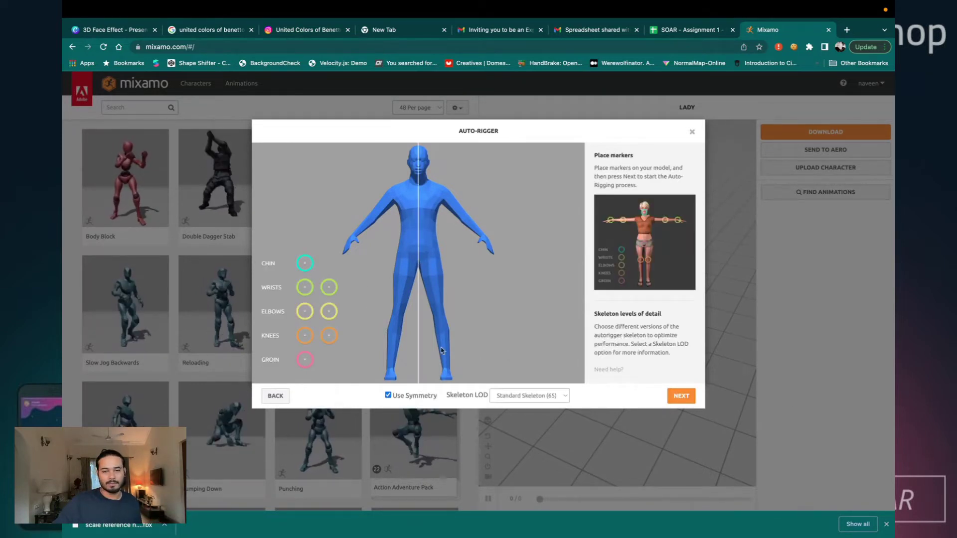
- Place the chin, wrist, elbow, knee and groin markers symmetrically on the character, run the auto-rigger and confirm the rigged result
mouse_move(305, 263)
mouse_down()
mouse_move(324, 263)
mouse_move(407, 174)
mouse_move(418, 175)
mouse_up()
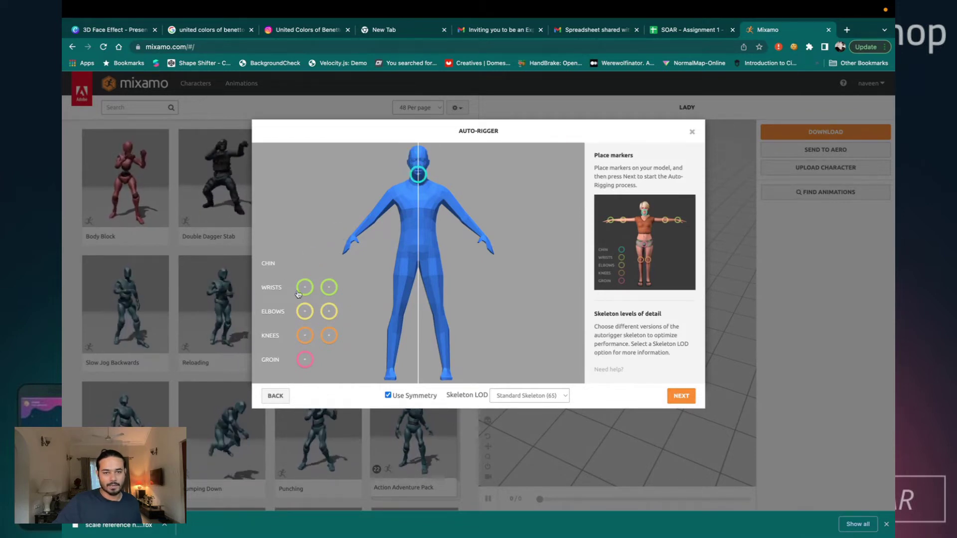
drag(300, 290, 355, 236)
mouse_move(305, 311)
mouse_down()
mouse_move(389, 209)
mouse_move(373, 218)
mouse_up()
drag(303, 337, 394, 323)
drag(305, 359, 417, 271)
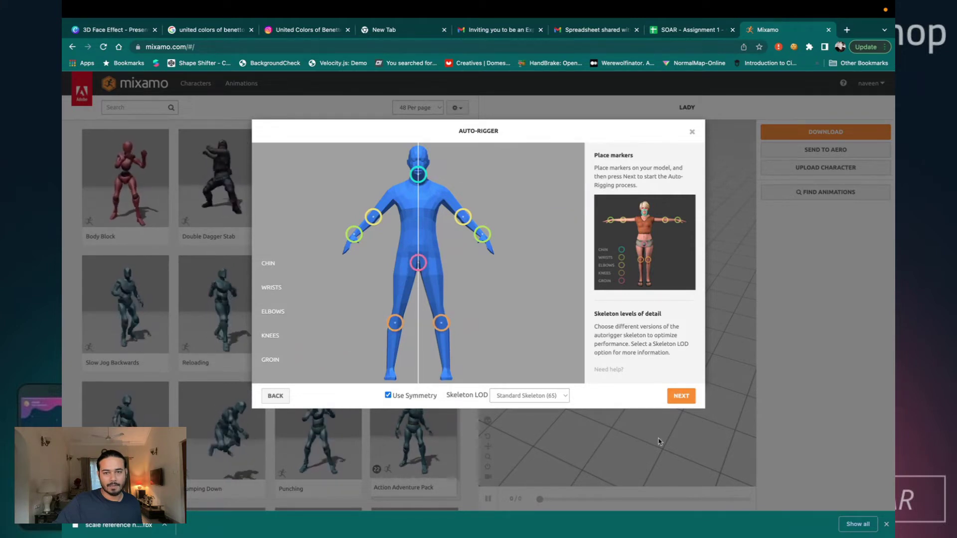
click(681, 396)
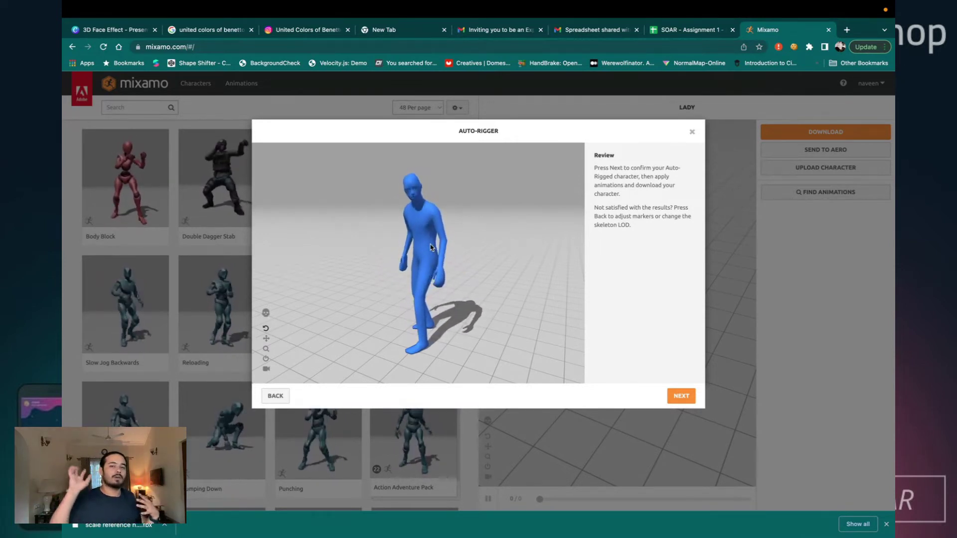
click(691, 396)
click(681, 396)
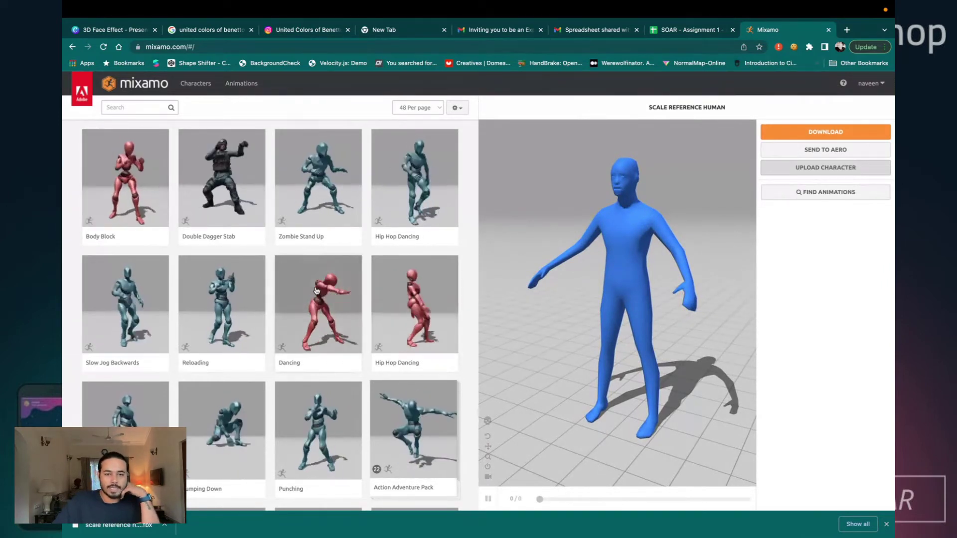
- Preview the Jumping Down animation on the rigged character, browse the animation list and apply Jog In Circle
scroll(333, 351, down, 1)
click(224, 399)
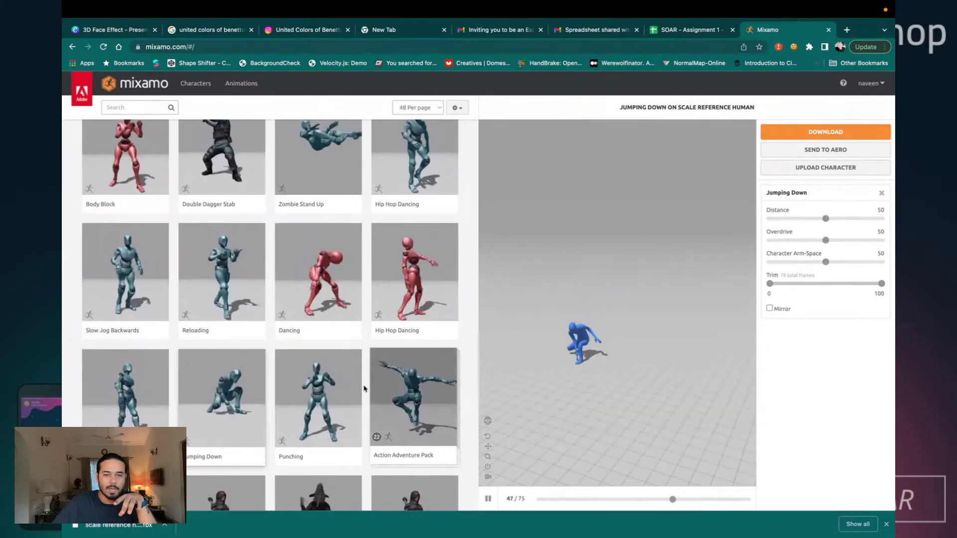
scroll(349, 364, down, 8)
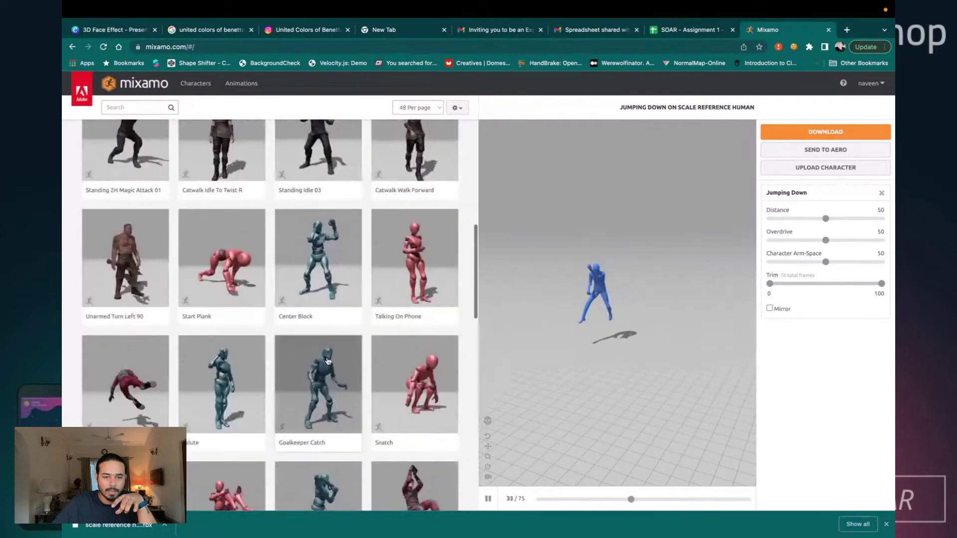
scroll(328, 362, down, 5)
scroll(329, 364, down, 4)
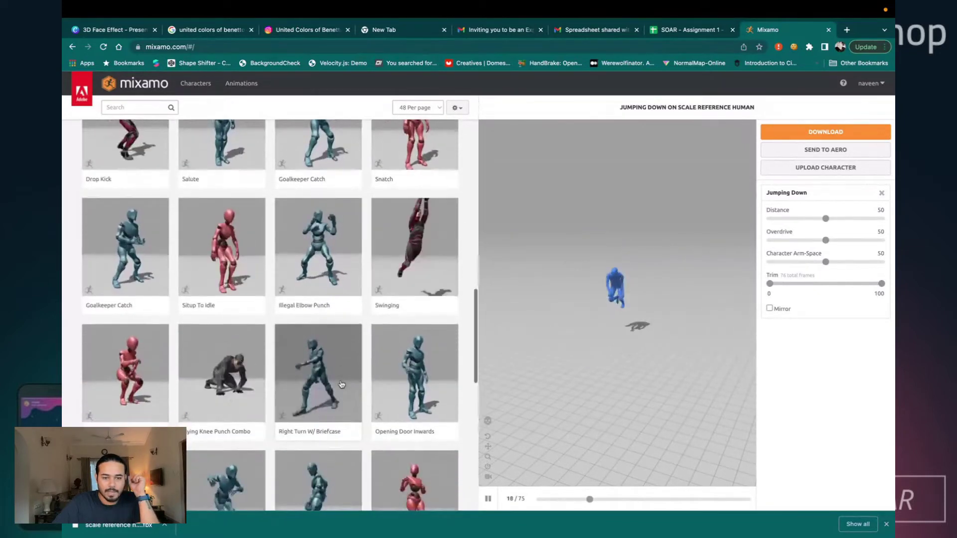
scroll(341, 383, down, 3)
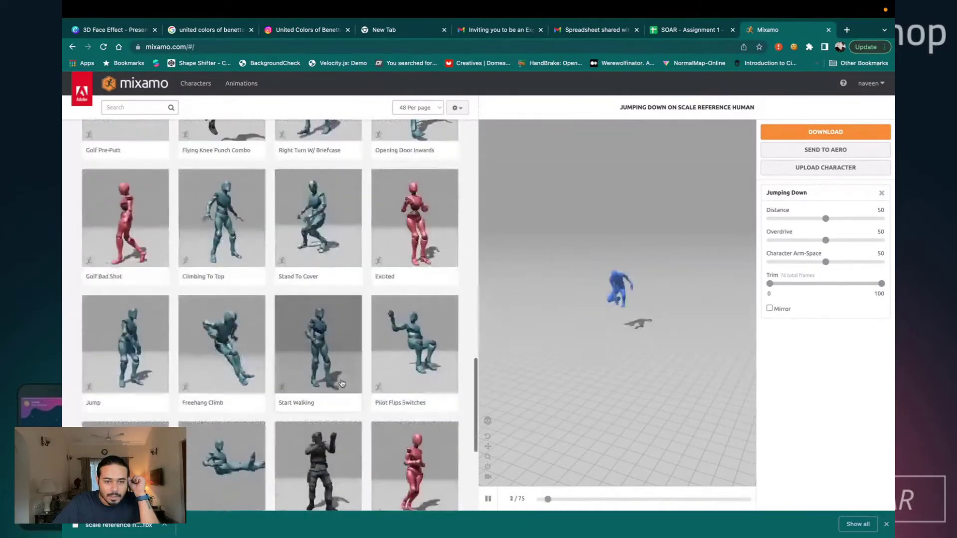
scroll(342, 383, down, 5)
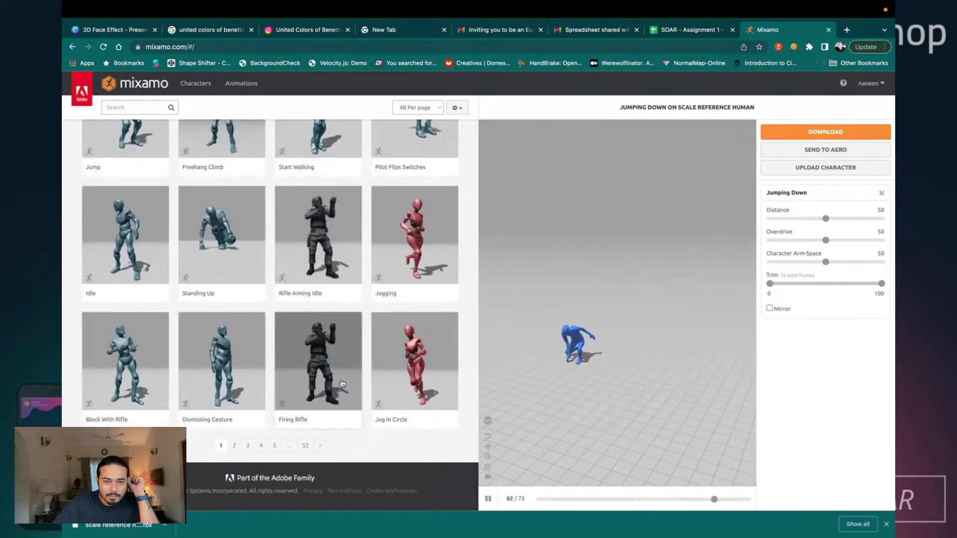
click(405, 375)
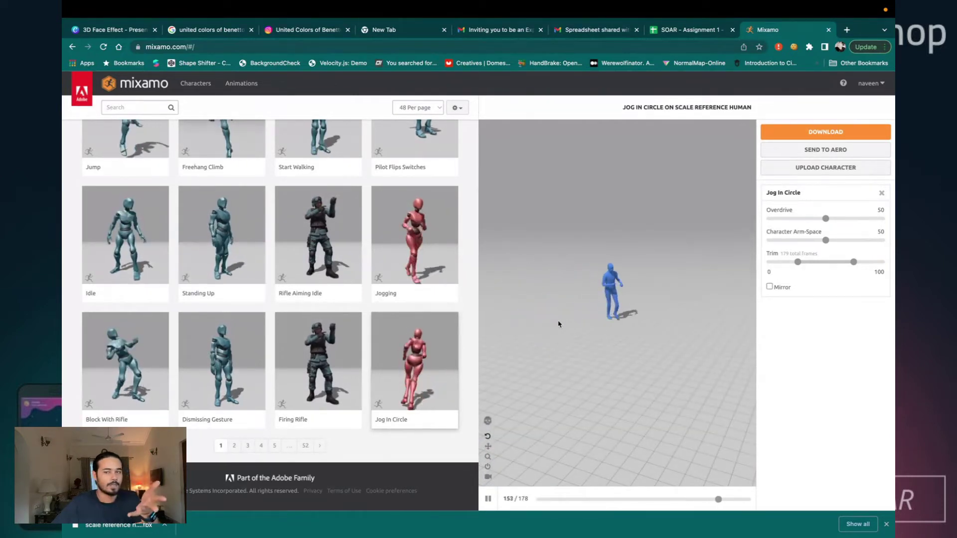
- Download the Jog In Circle animation as FBX Binary, With Skin, at 30 frames per second without keyframe reduction
click(856, 132)
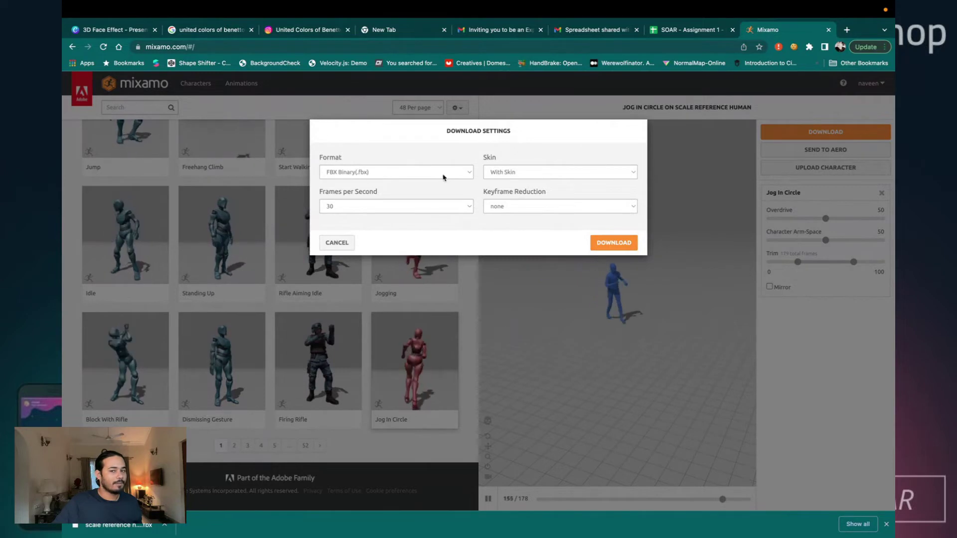
click(549, 177)
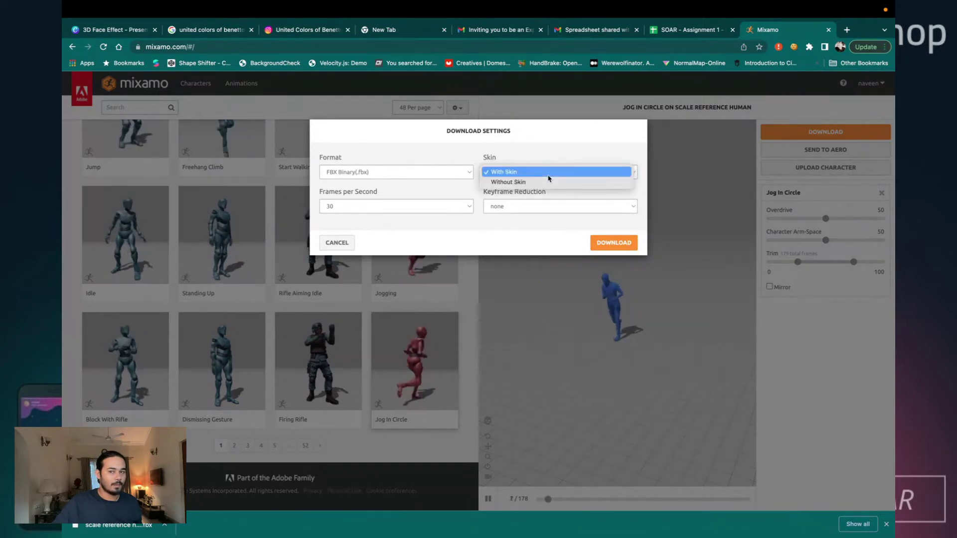
click(521, 182)
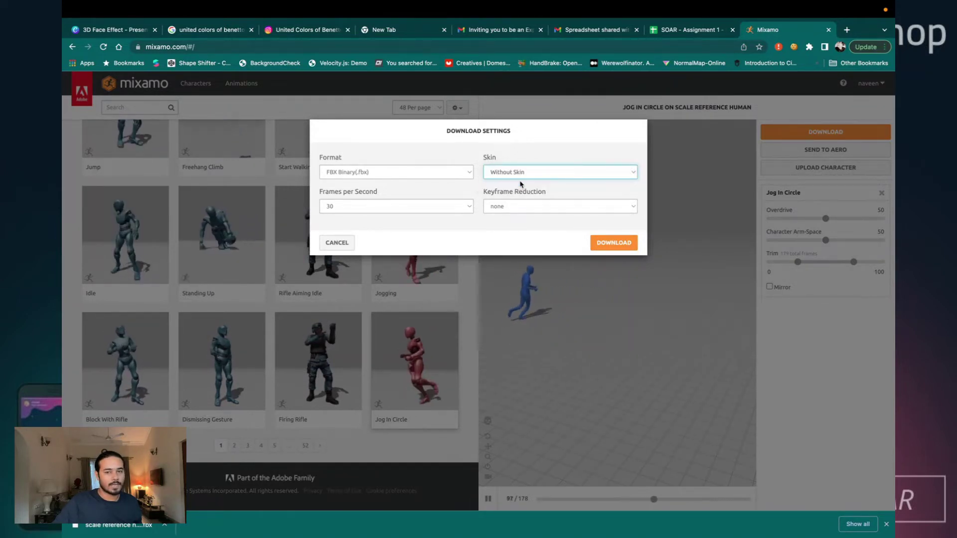
click(525, 172)
click(525, 171)
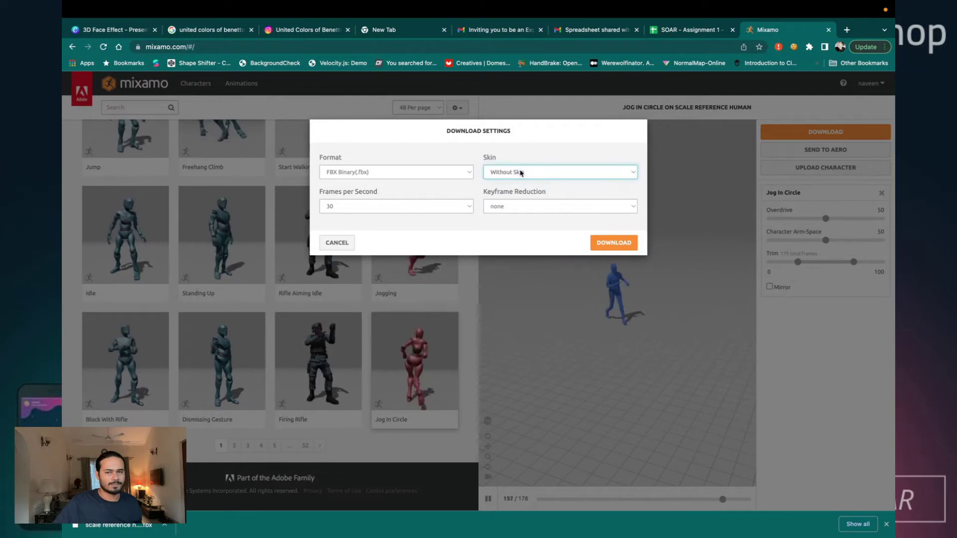
click(520, 172)
click(523, 161)
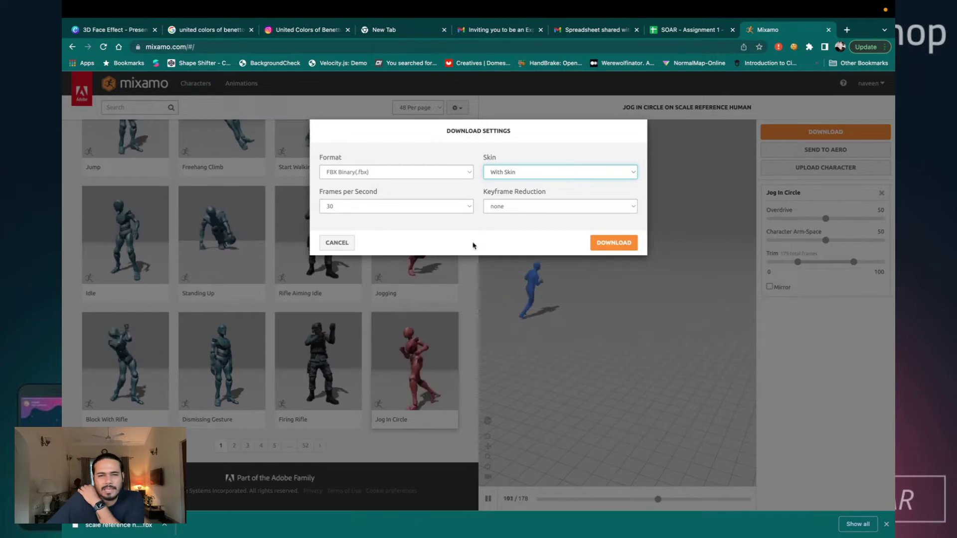
click(616, 247)
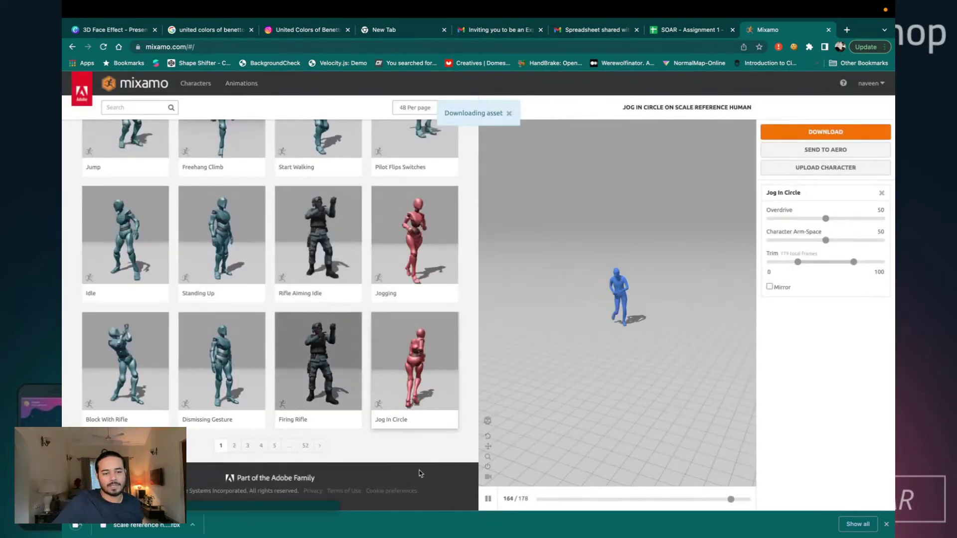
mouse_move(139, 537)
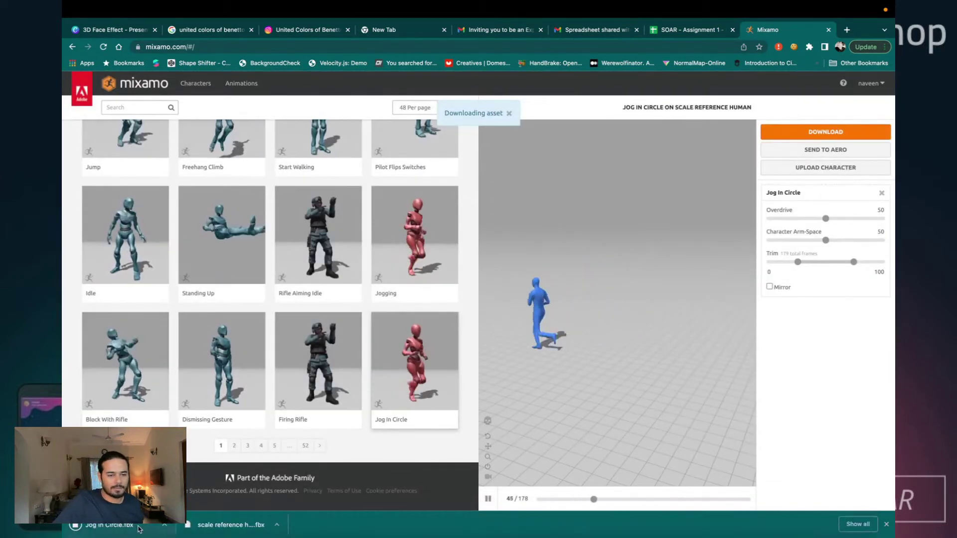
- Reveal the downloaded Jog In Circle.fbx in its Downloads folder and switch to Spark AR Studio
click(161, 526)
click(170, 511)
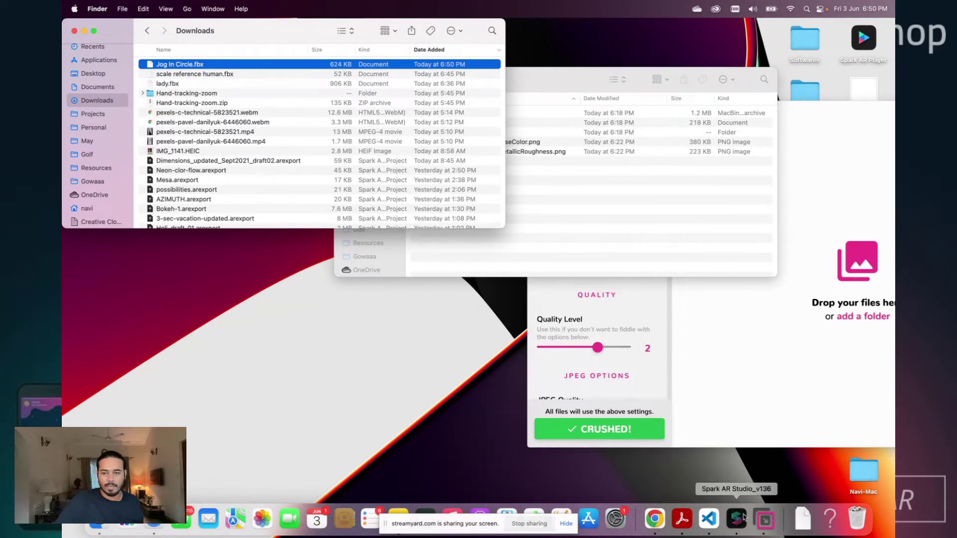
click(765, 519)
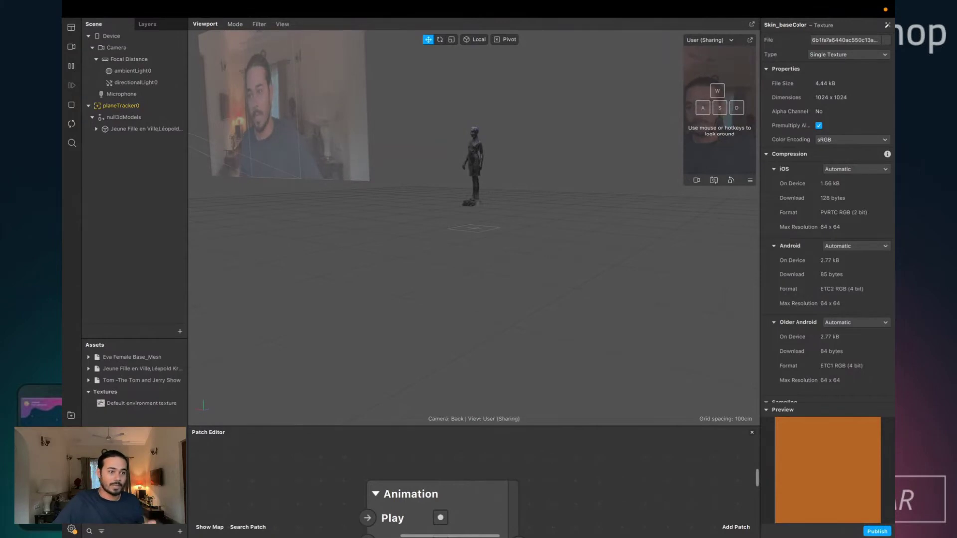
- Delete the Eva Female, Jeune Fille and Tom model assets along with their project files, and remove the default environment texture
click(126, 357)
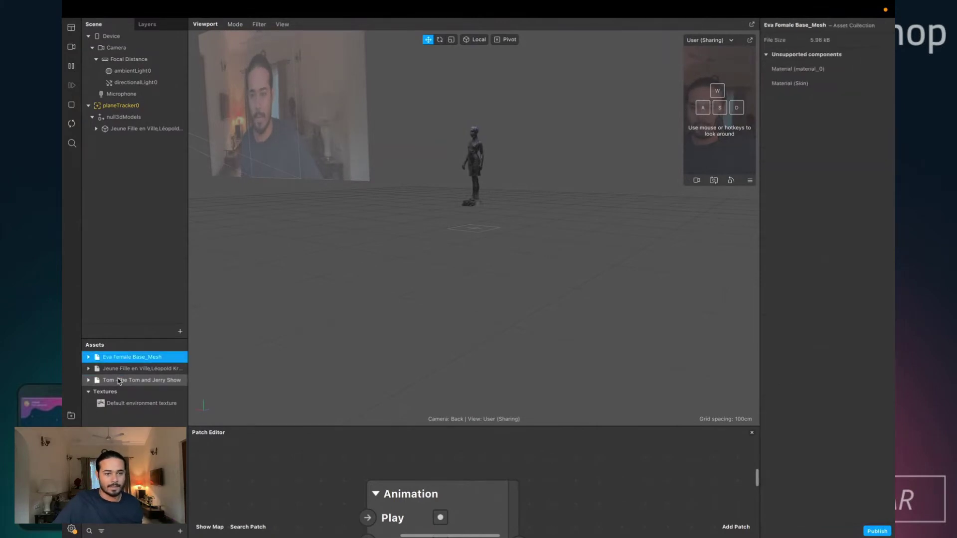
shift+click(122, 380)
right_click(120, 382)
click(134, 457)
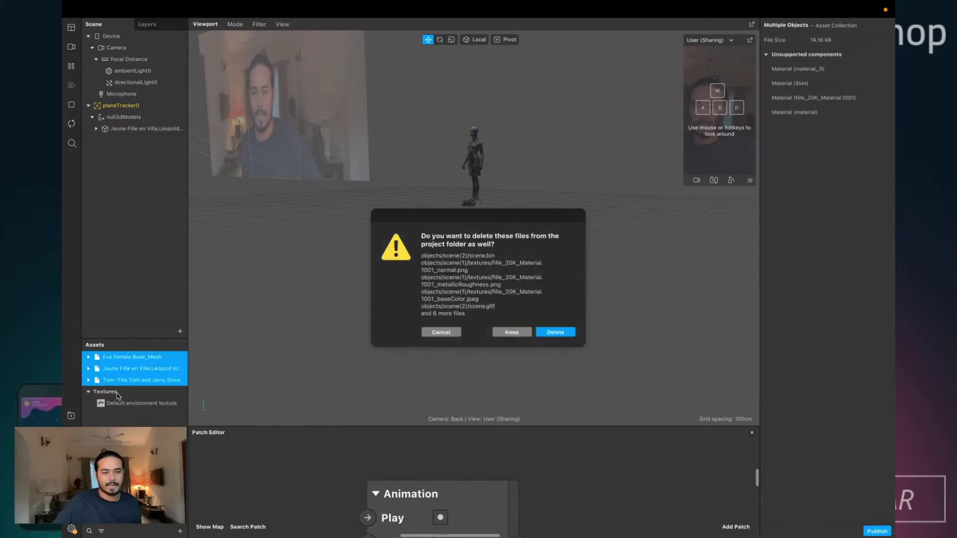
click(550, 332)
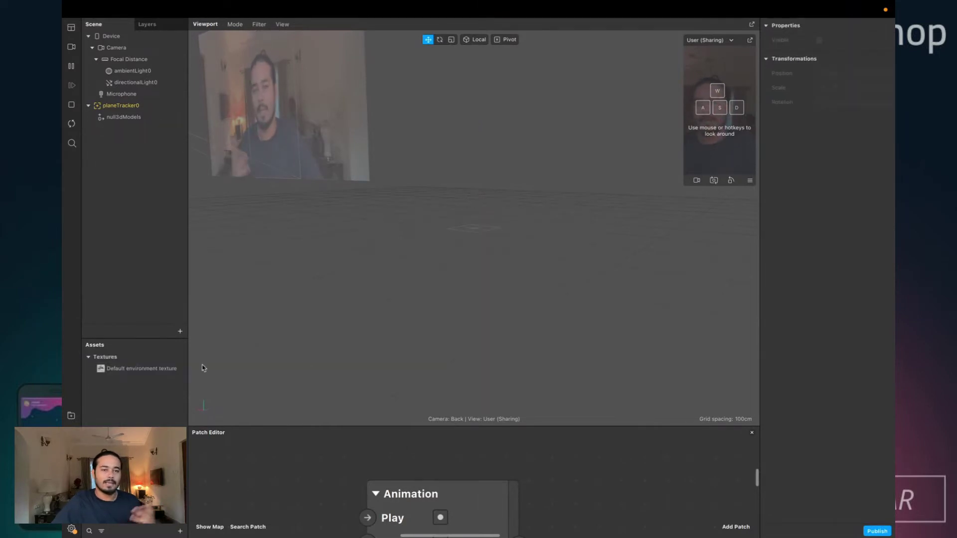
click(116, 370)
right_click(115, 374)
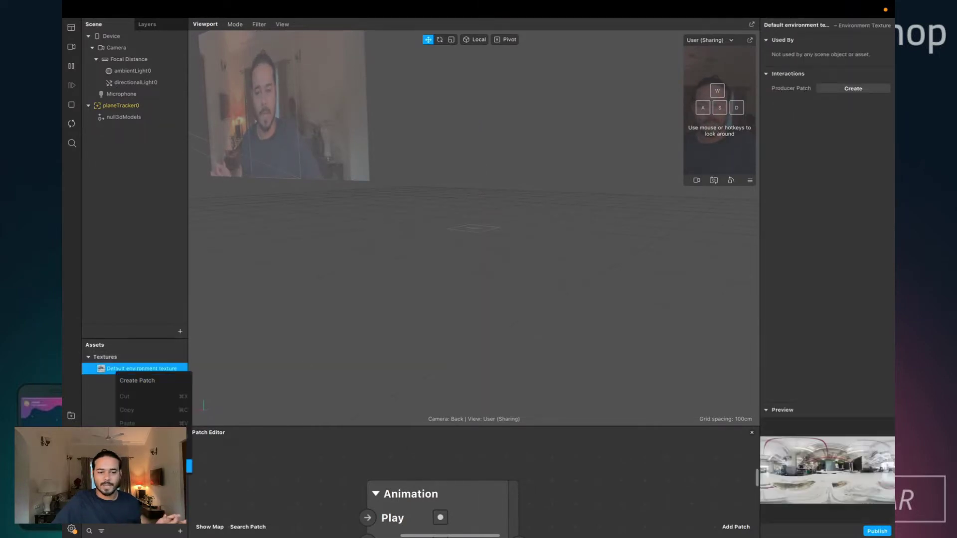
click(134, 458)
- Import Jog In Circle.fbx from the Downloads folder into the project assets
click(180, 531)
mouse_move(225, 386)
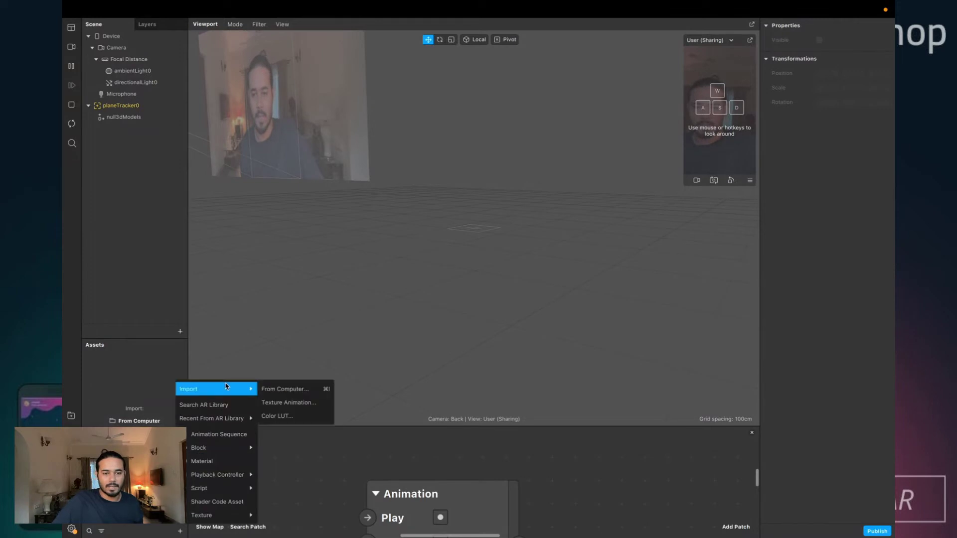
key(super+i)
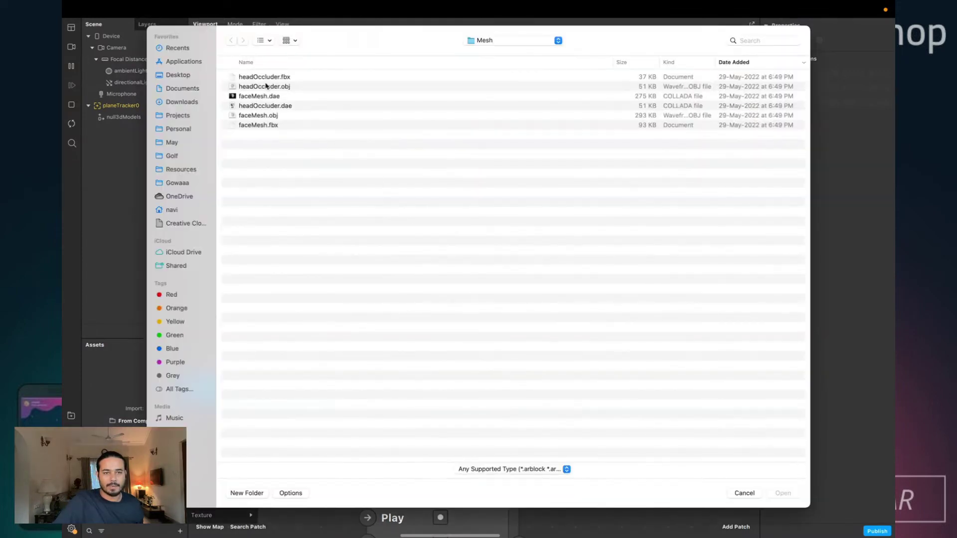
click(181, 103)
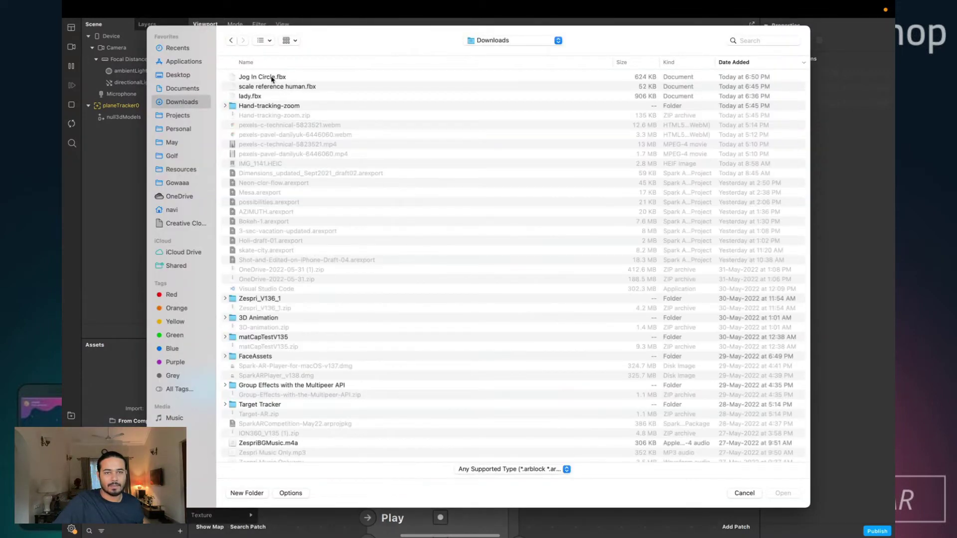
double_click(273, 78)
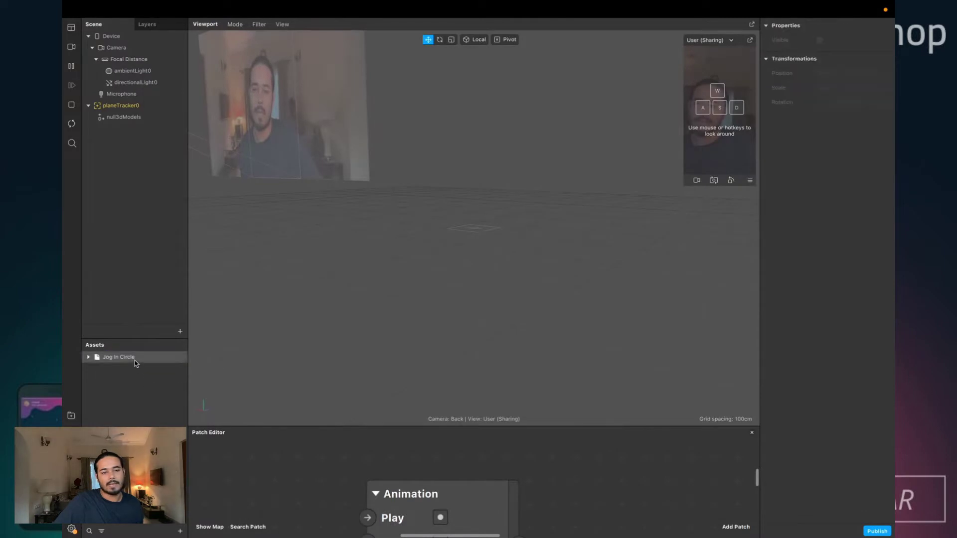
- Place the Jog In Circle model in the scene as a child of null3dModels
click(135, 361)
drag(161, 116, 153, 122)
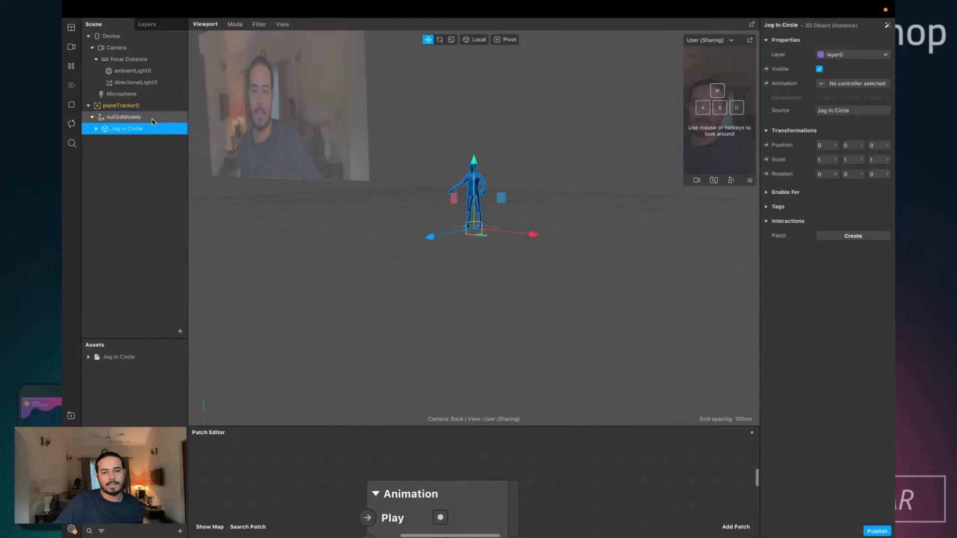
alt+drag(504, 276, 588, 269)
scroll(515, 194, up, 8)
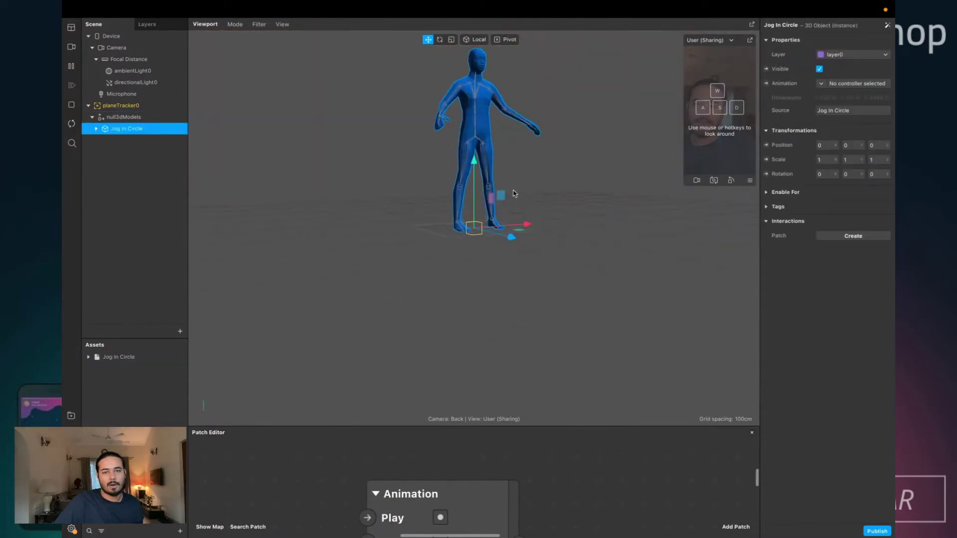
alt+right_drag(515, 194, 477, 221)
scroll(451, 186, up, 5)
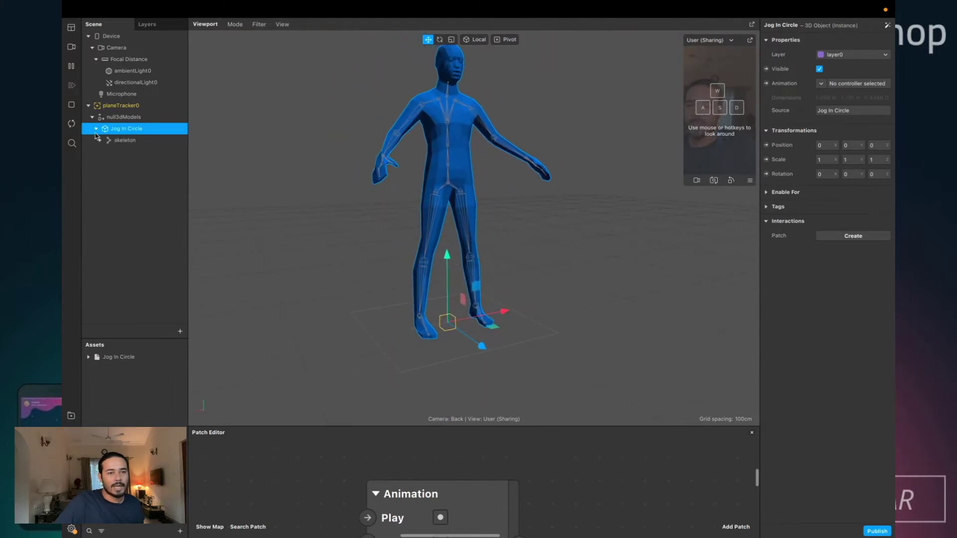
- Inspect the model's skeleton joints, try moving the LeftUpLeg joint outward and undo the move
click(122, 143)
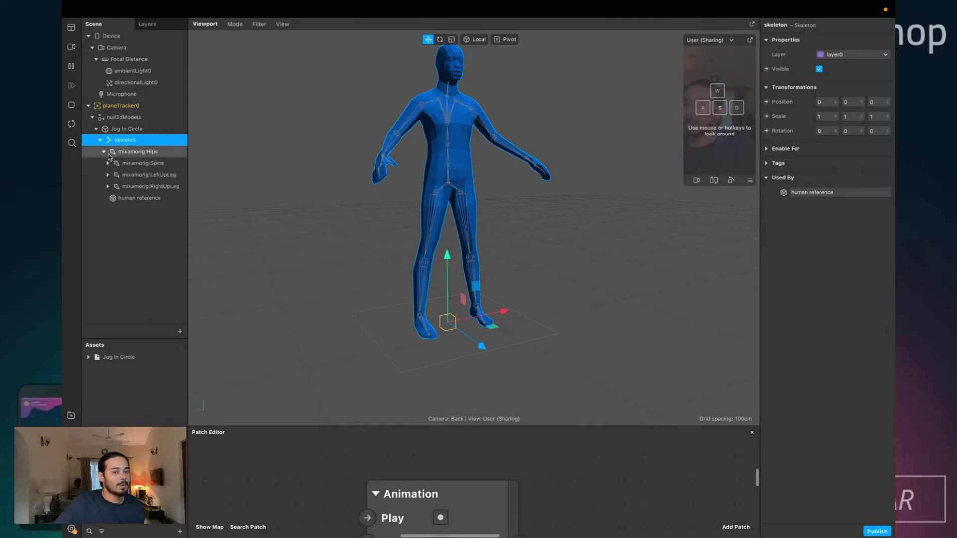
click(134, 166)
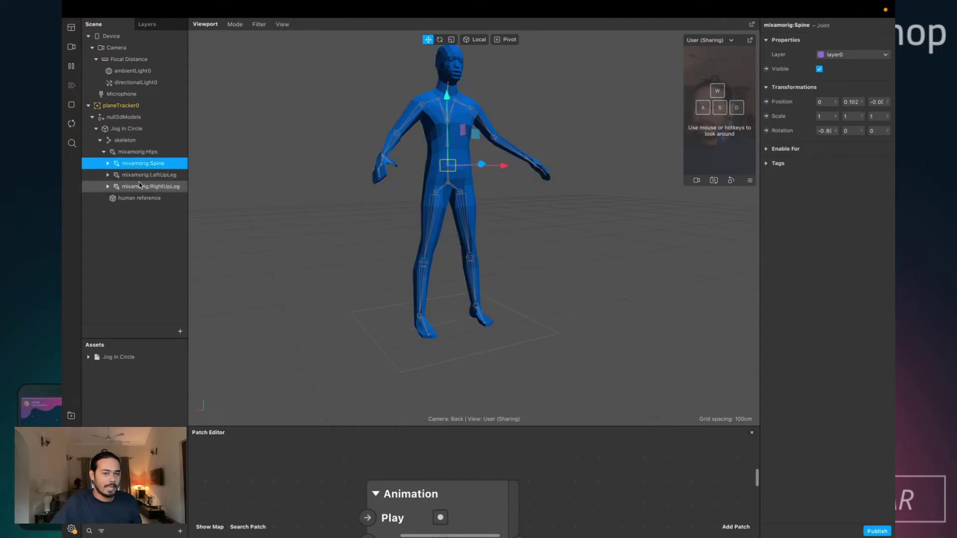
click(141, 177)
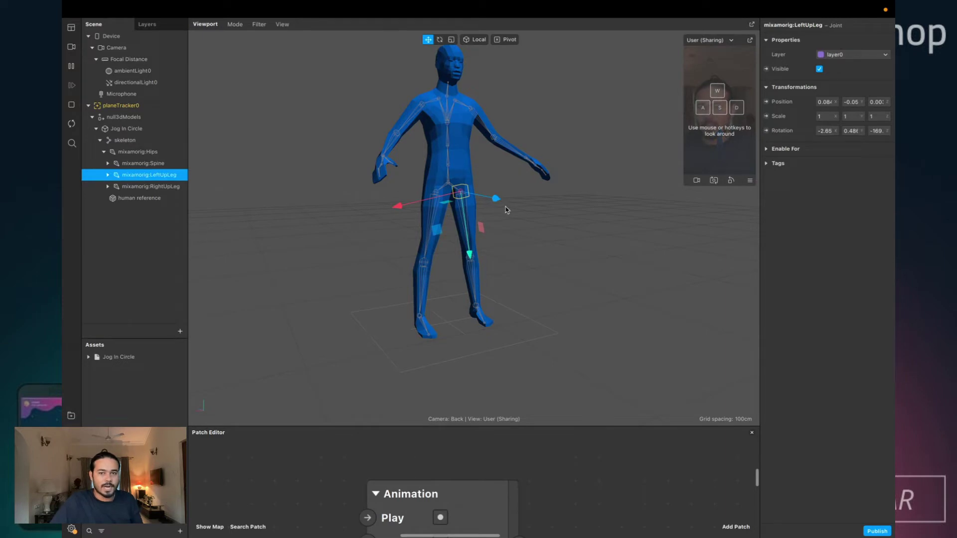
drag(497, 200, 598, 237)
key(super+z)
key(super+z)
key(super+z)
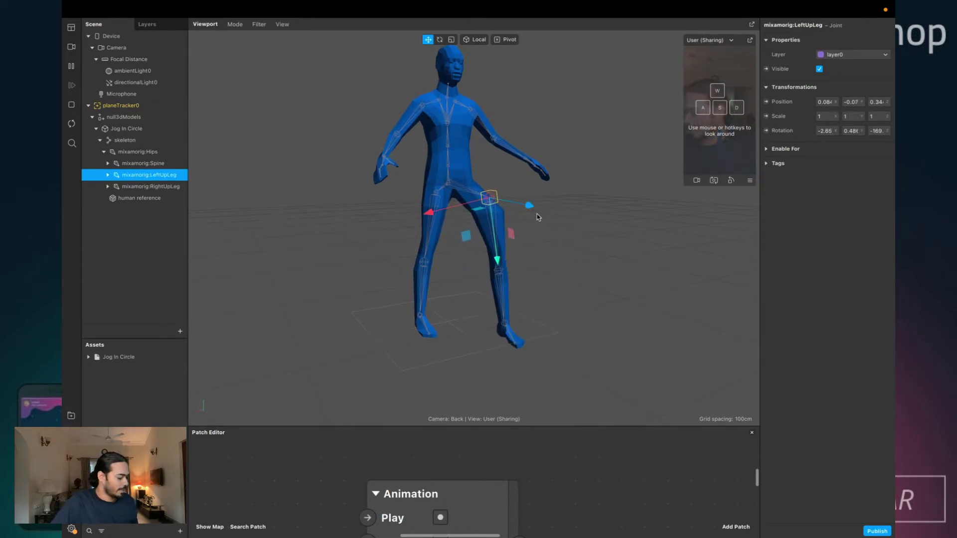
- Create an animation playback controller and assign the imported mixamo.com animation as its clip
click(89, 357)
click(159, 382)
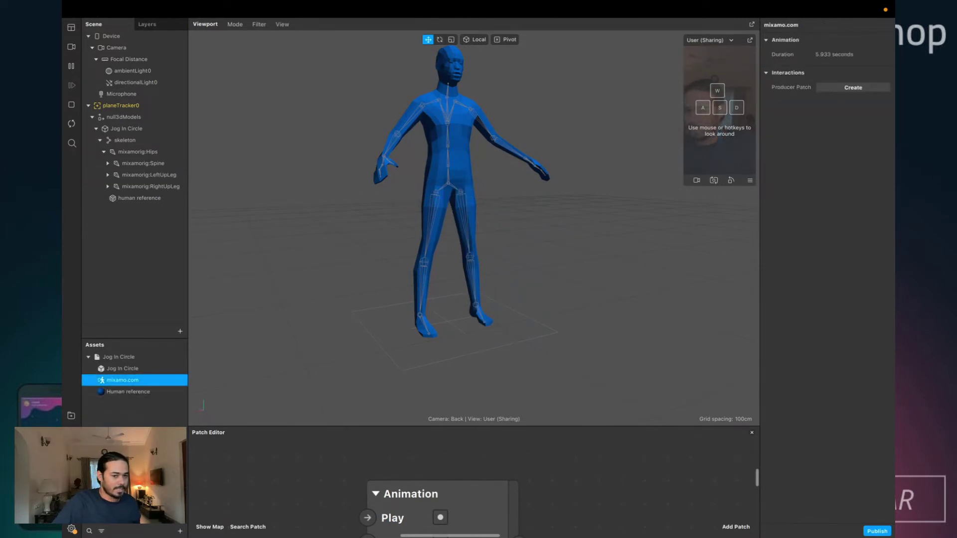
click(182, 532)
mouse_move(219, 474)
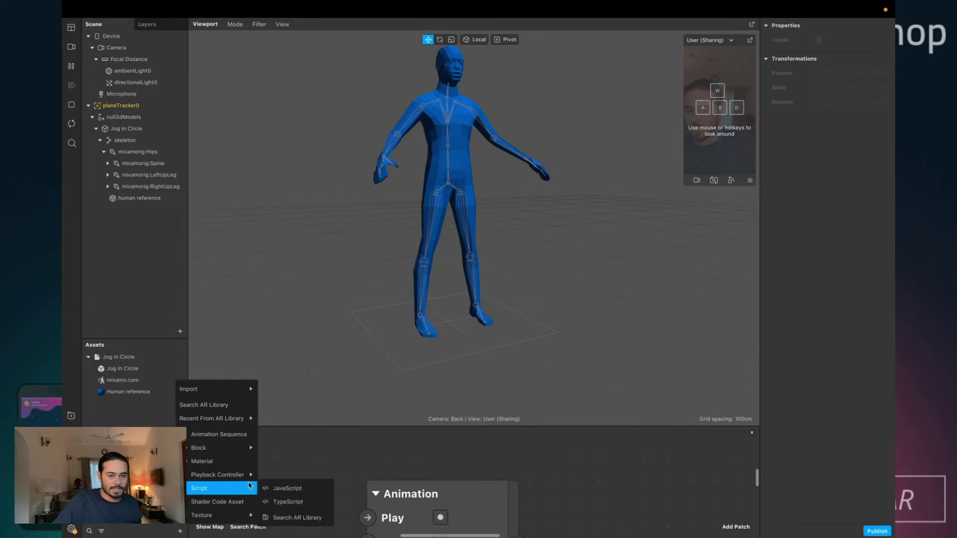
click(307, 489)
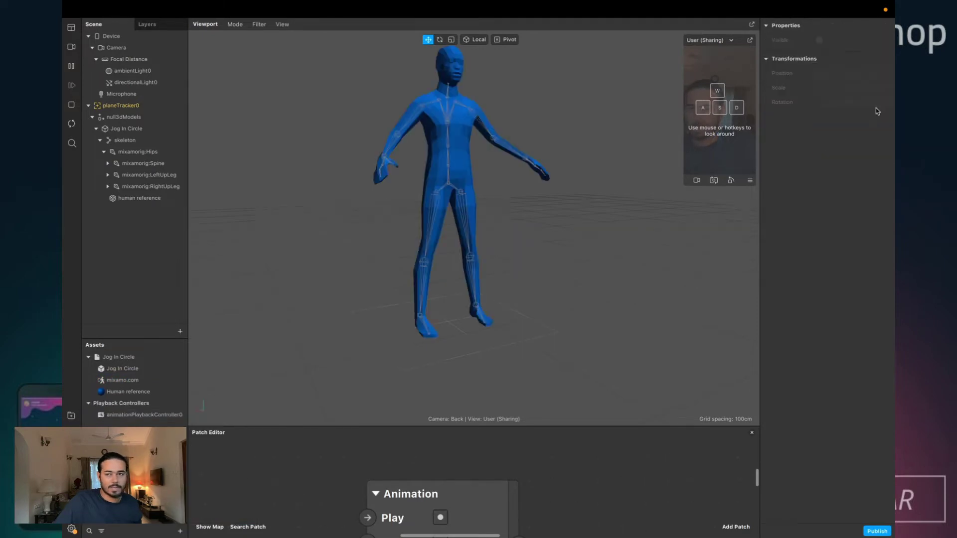
click(184, 414)
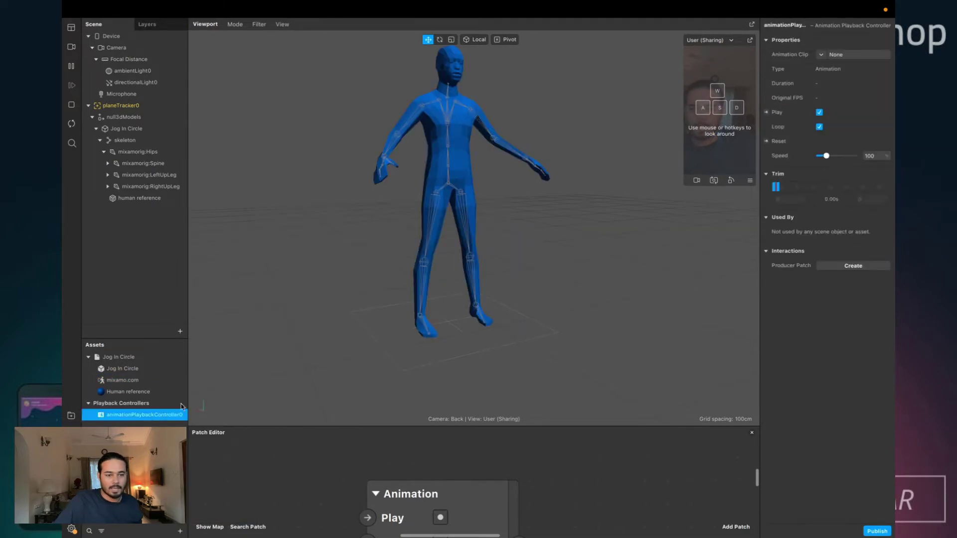
click(823, 56)
click(846, 82)
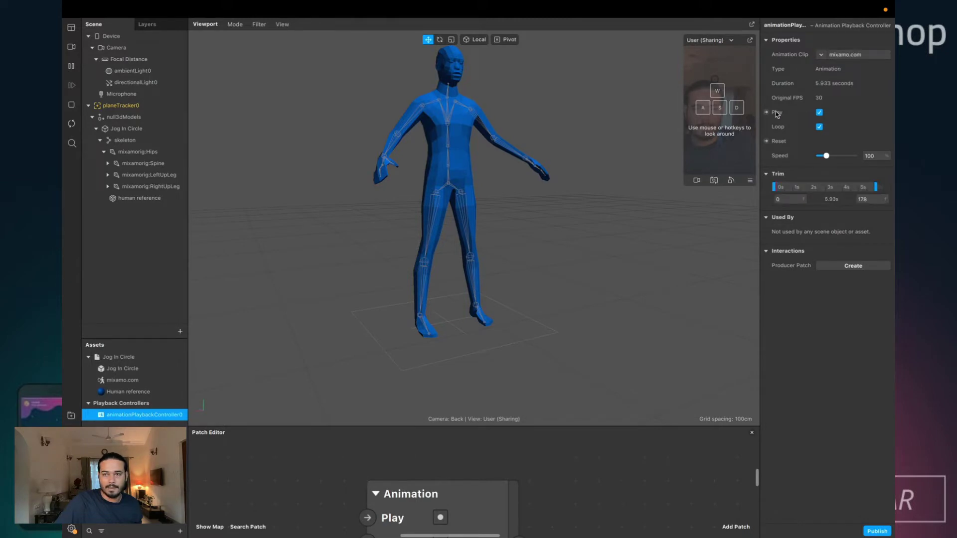
- Assign the new animation playback controller to the Jog In Circle scene object and watch the character's animation play
click(128, 128)
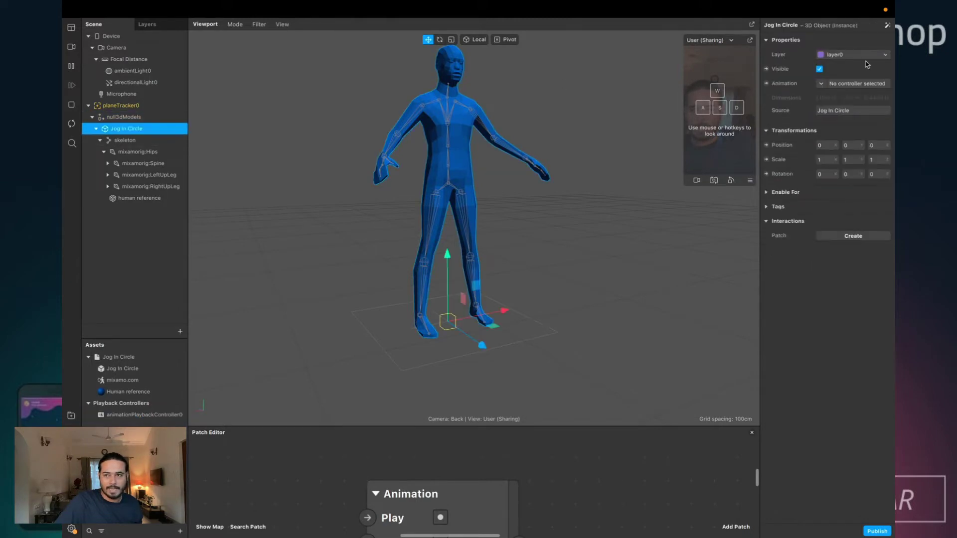
click(819, 84)
click(843, 111)
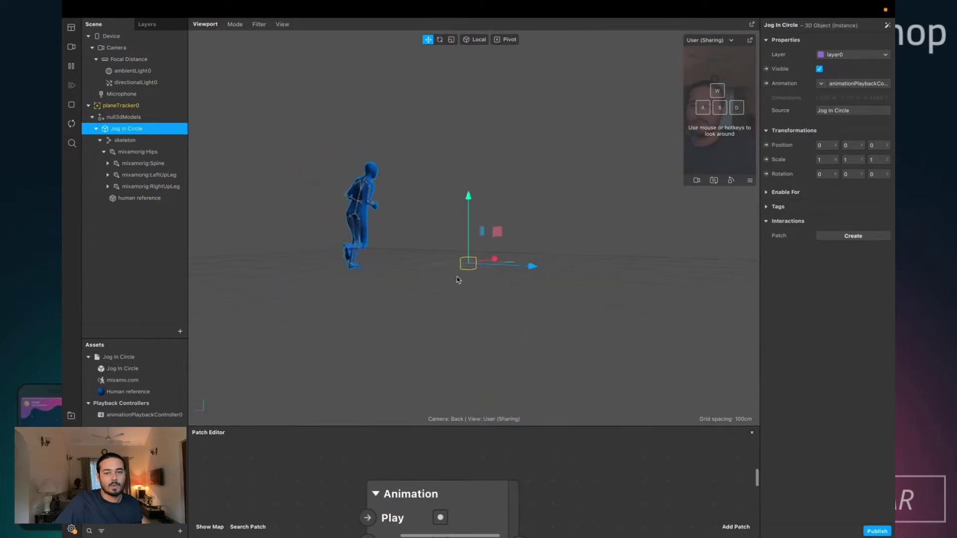
alt+drag(550, 306, 374, 292)
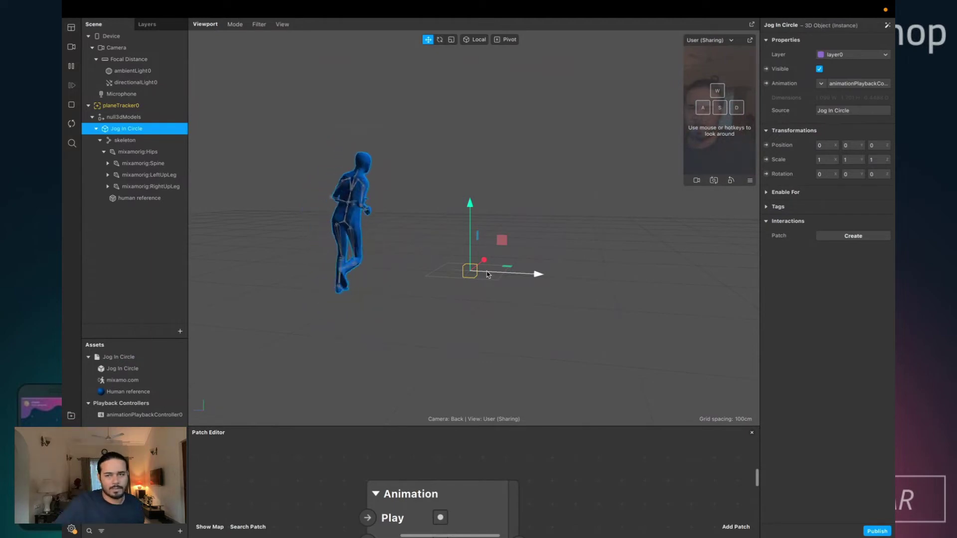
alt+drag(488, 274, 699, 342)
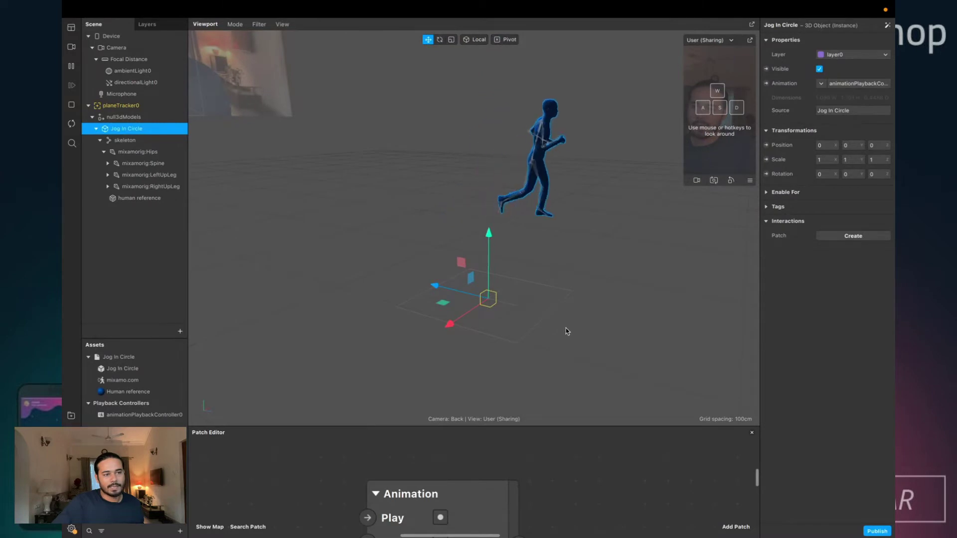
drag(515, 313, 338, 293)
scroll(519, 312, down, 3)
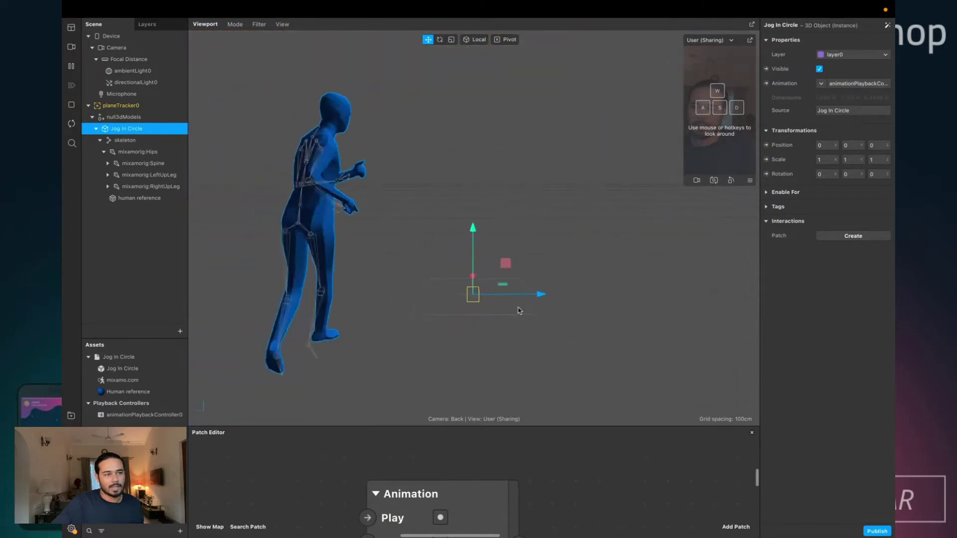
drag(519, 312, 447, 302)
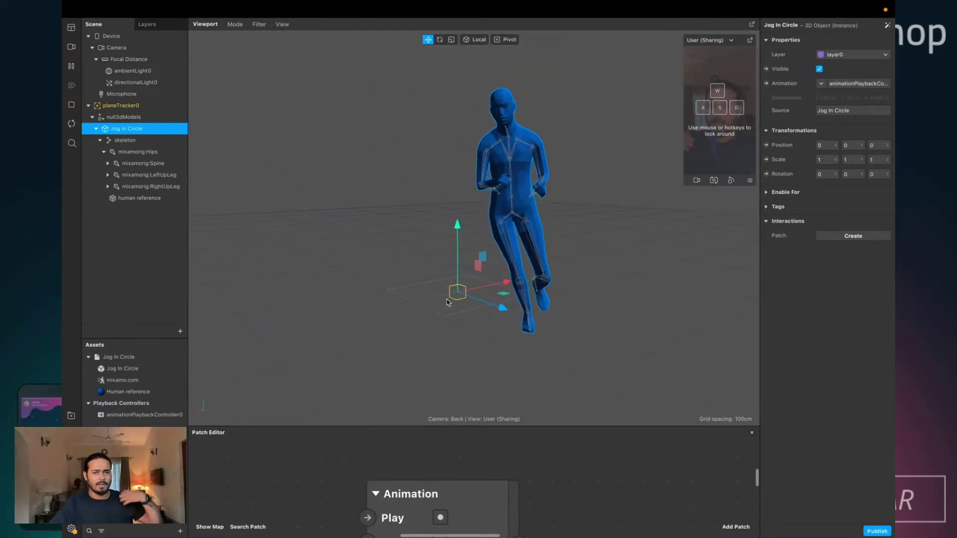
- Close the current project, discarding its changes, and create a blank project in a full-screen window
mouse_move(179, 3)
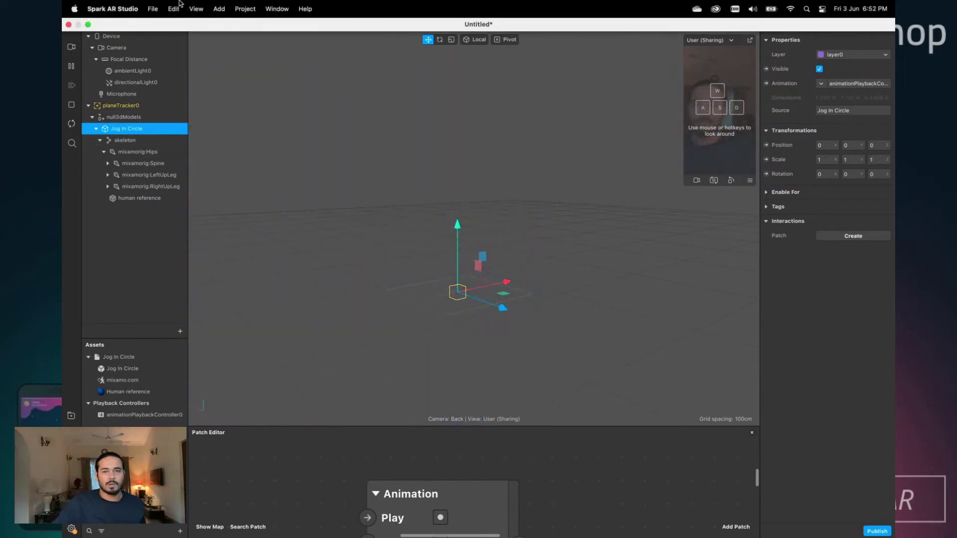
click(69, 25)
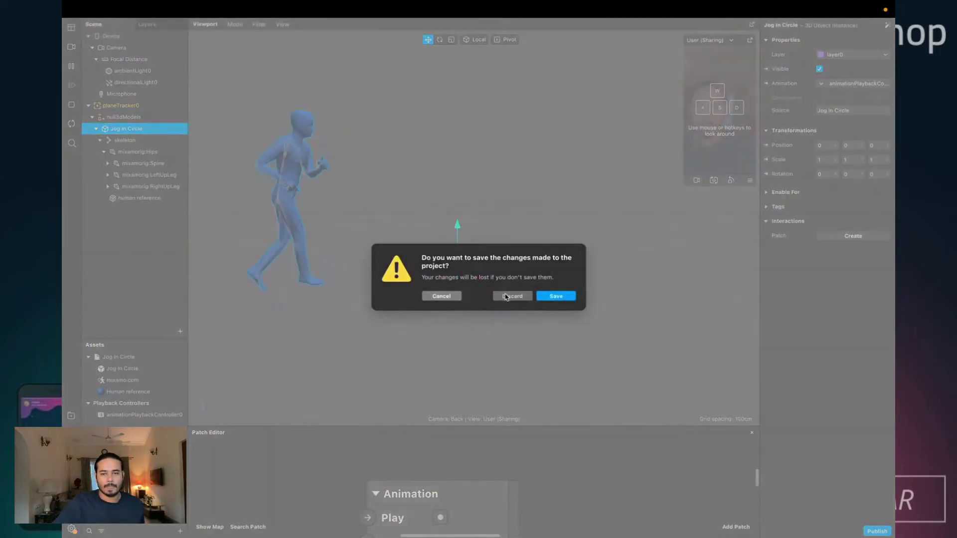
click(442, 296)
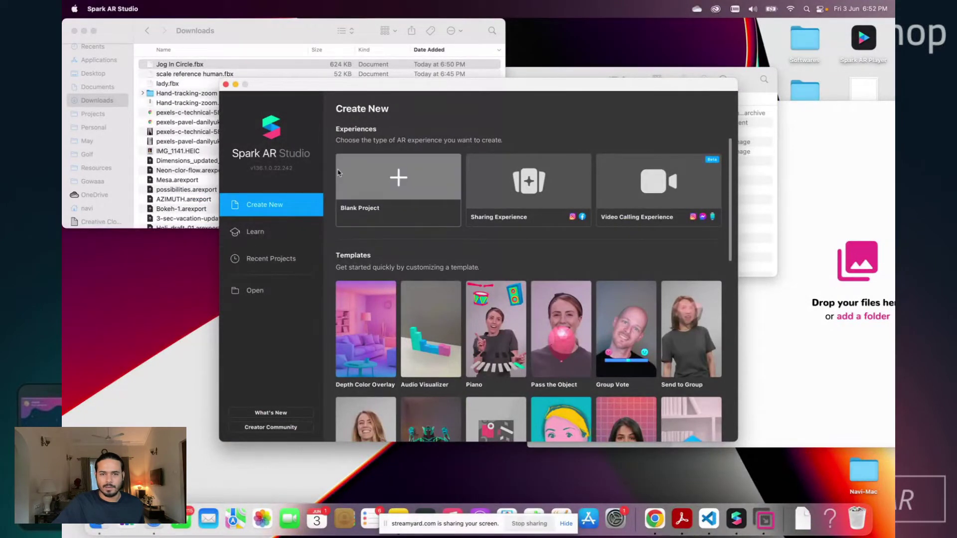
click(403, 174)
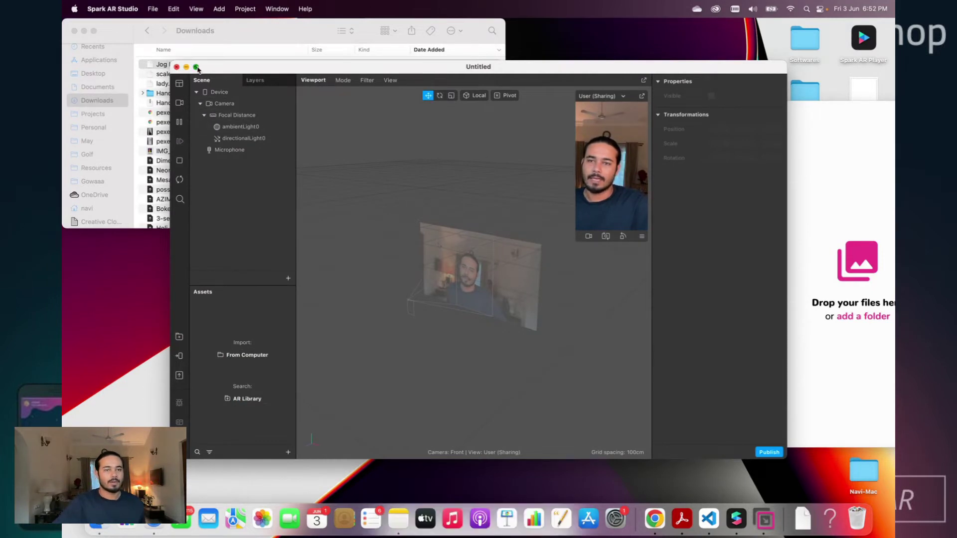
click(197, 67)
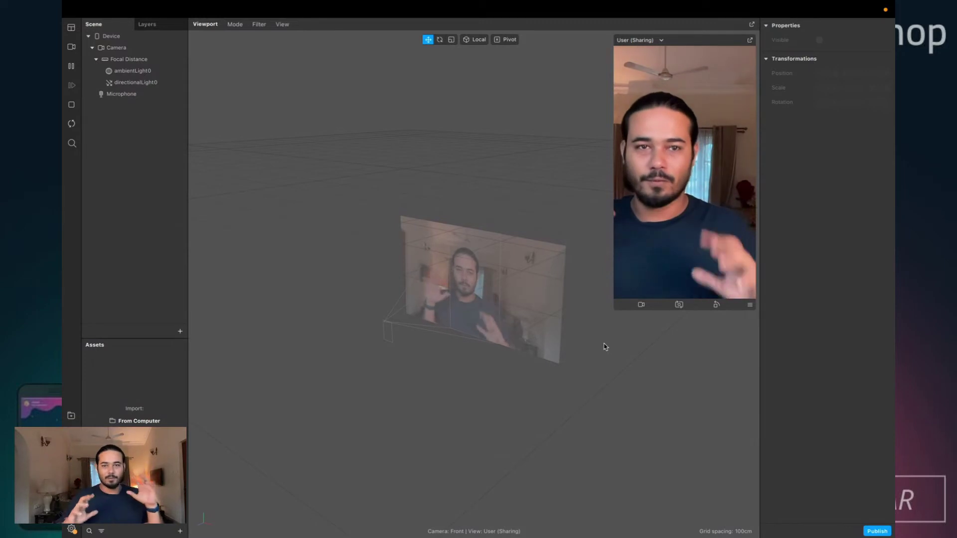
- Search the scene objects for "face" and insert a Face Tracker into the new project
click(180, 332)
text(face)
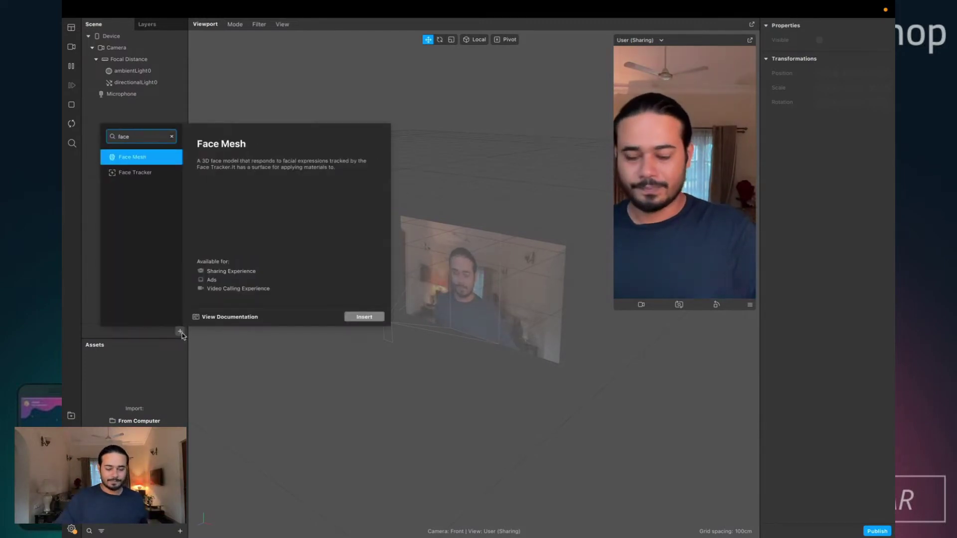
key(Down)
key(Return)
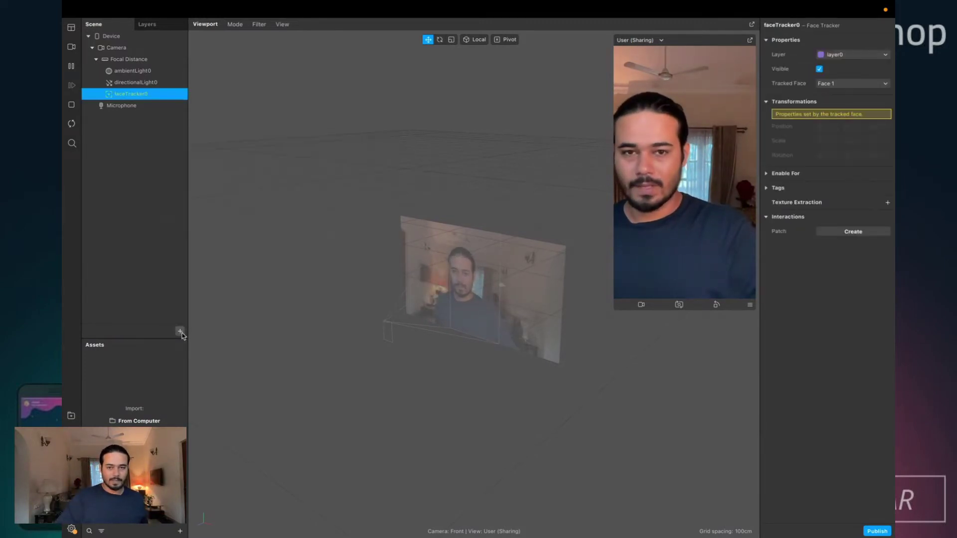
- Delete the face tracker from the scene
scroll(476, 283, up, 5)
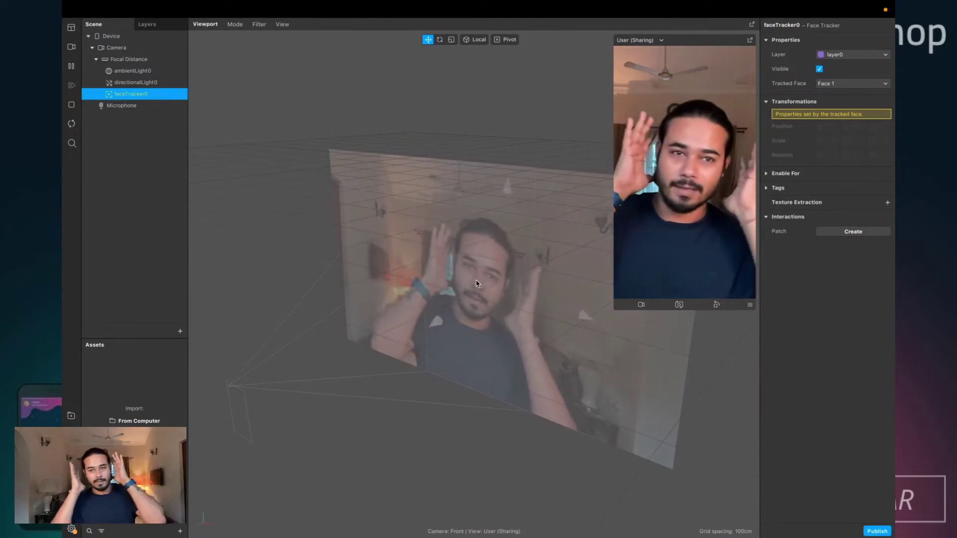
right_click(130, 94)
click(174, 133)
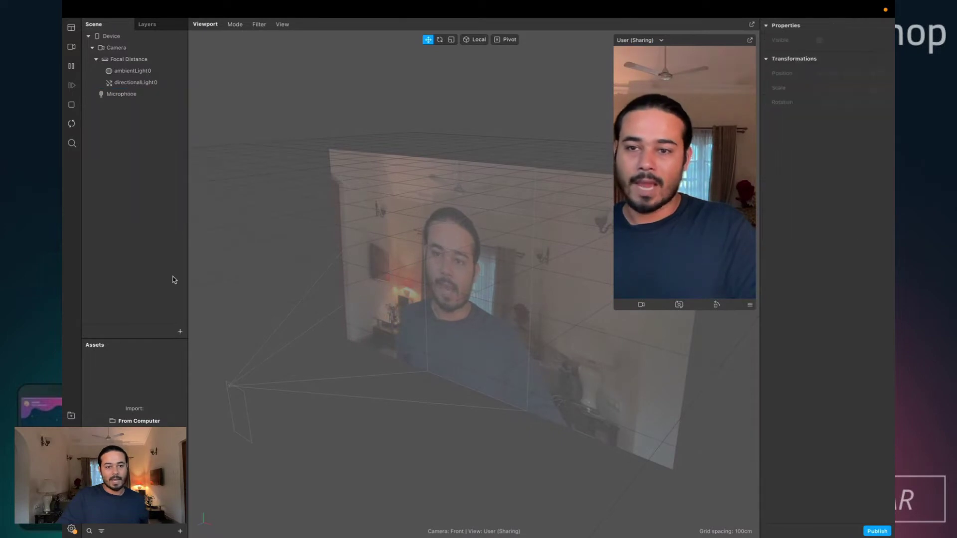
- Search the scene objects for "hand" and insert a Hand Tracker
click(181, 330)
text(ha)
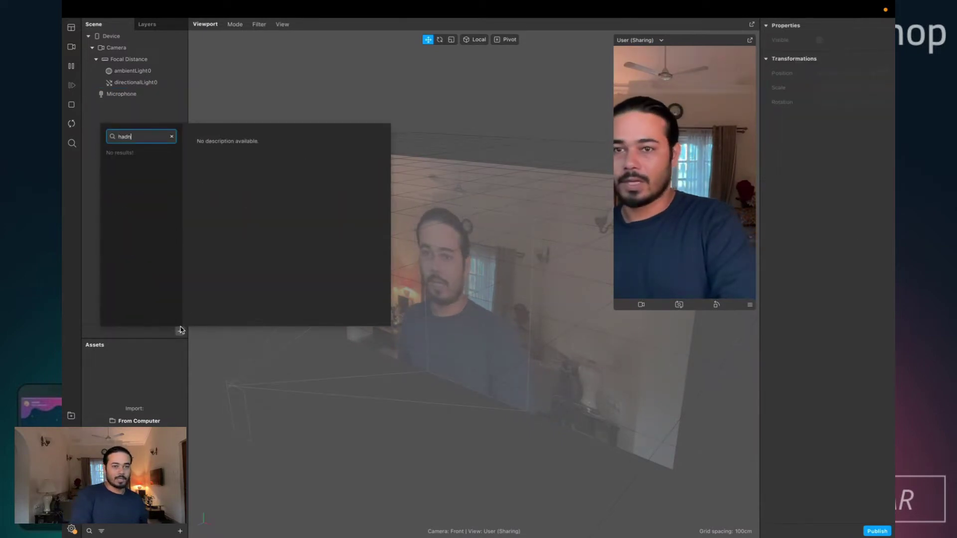
text(nd)
key(Return)
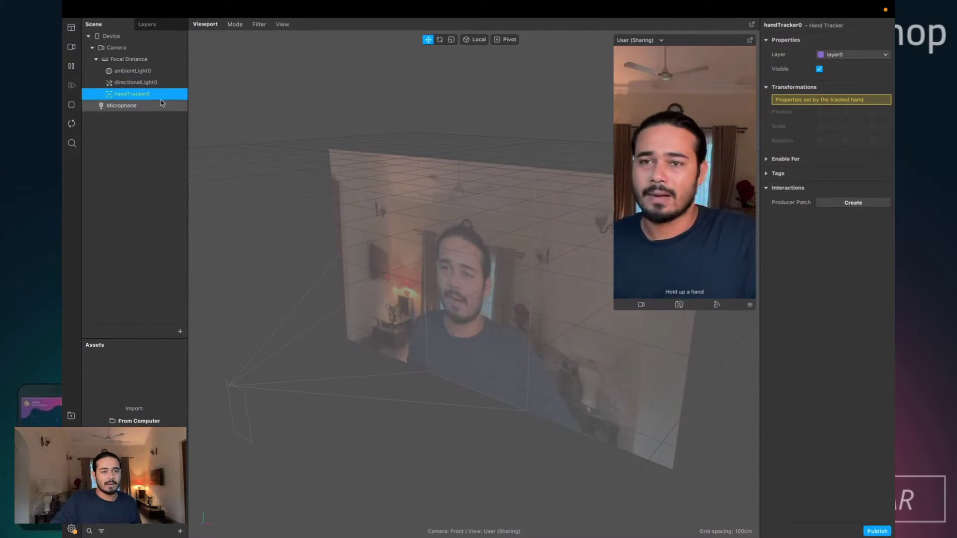
- Examine the hand tracker's layer choices, the project's layer list and the tracker's visibility setting
click(848, 58)
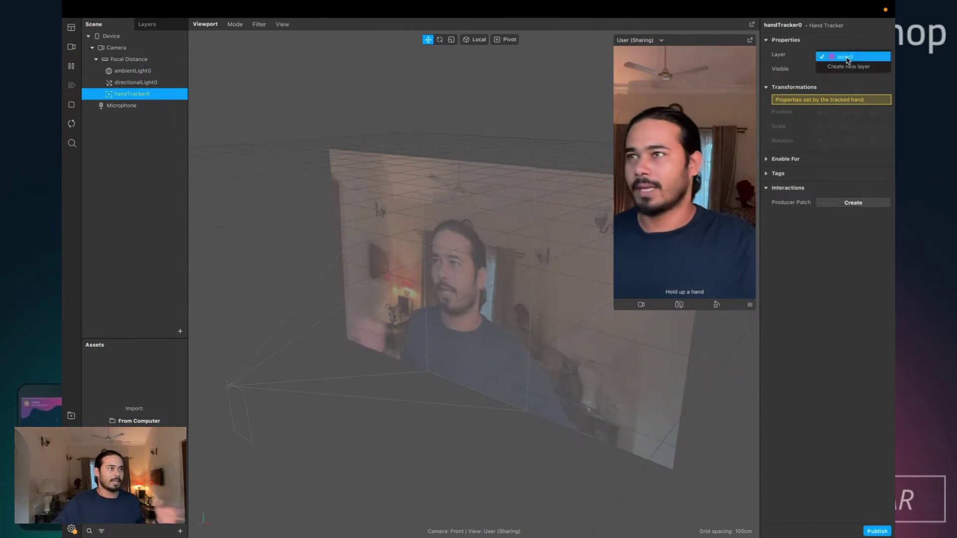
click(846, 75)
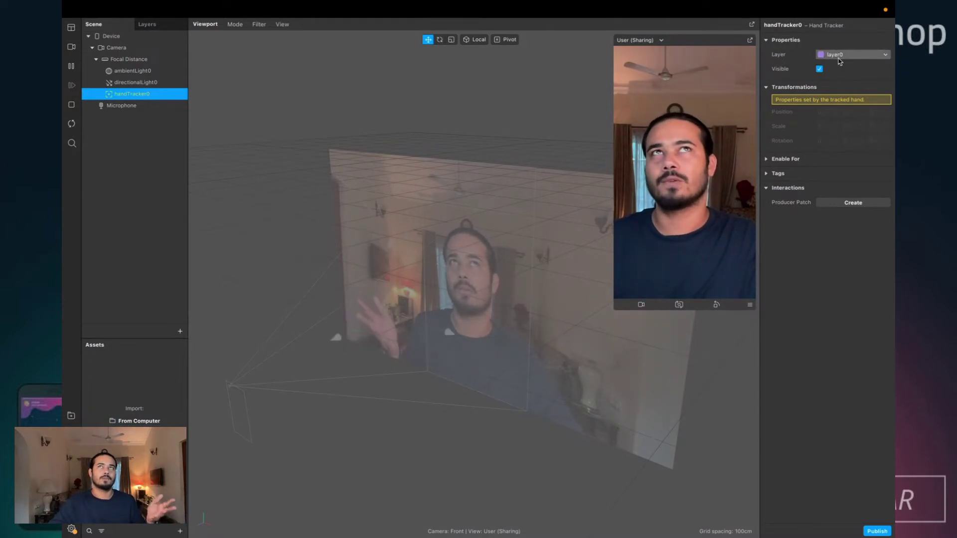
click(147, 24)
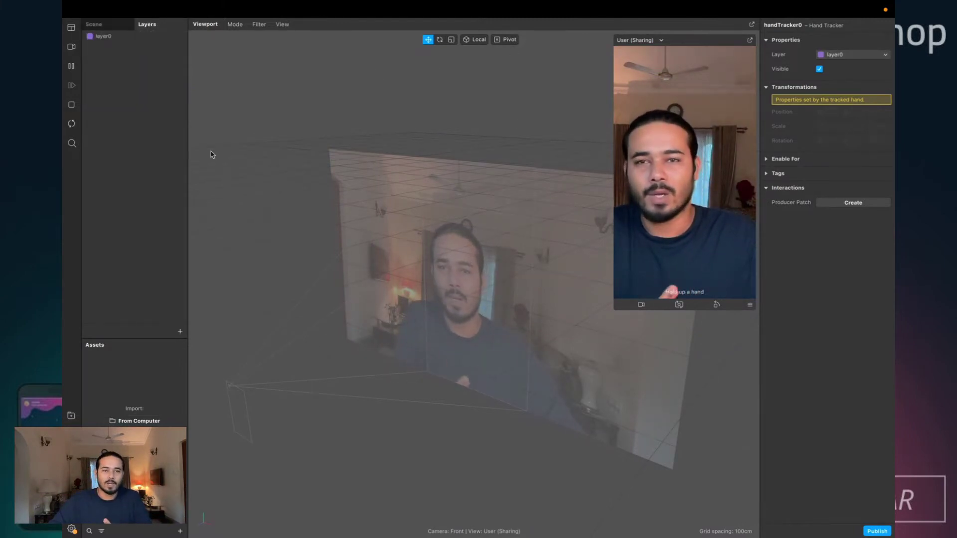
click(115, 26)
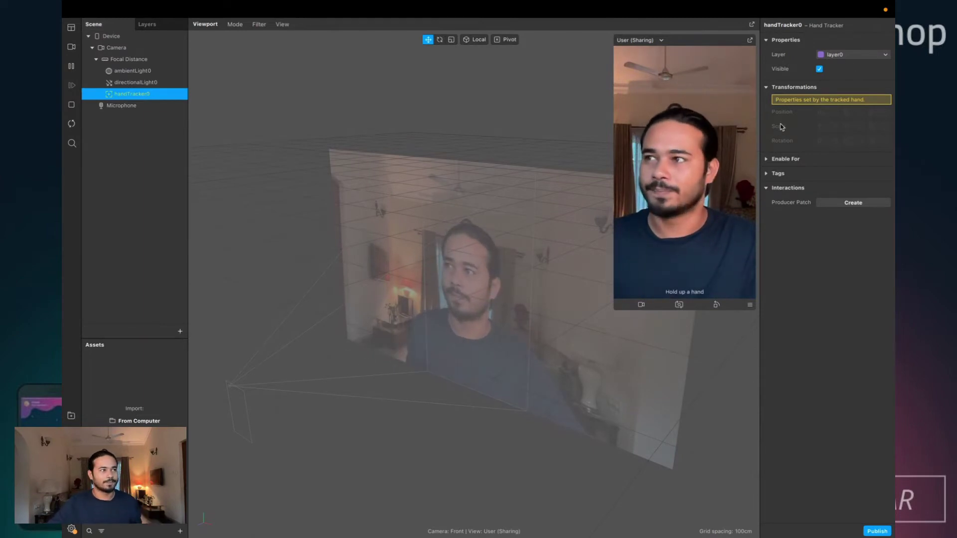
click(820, 69)
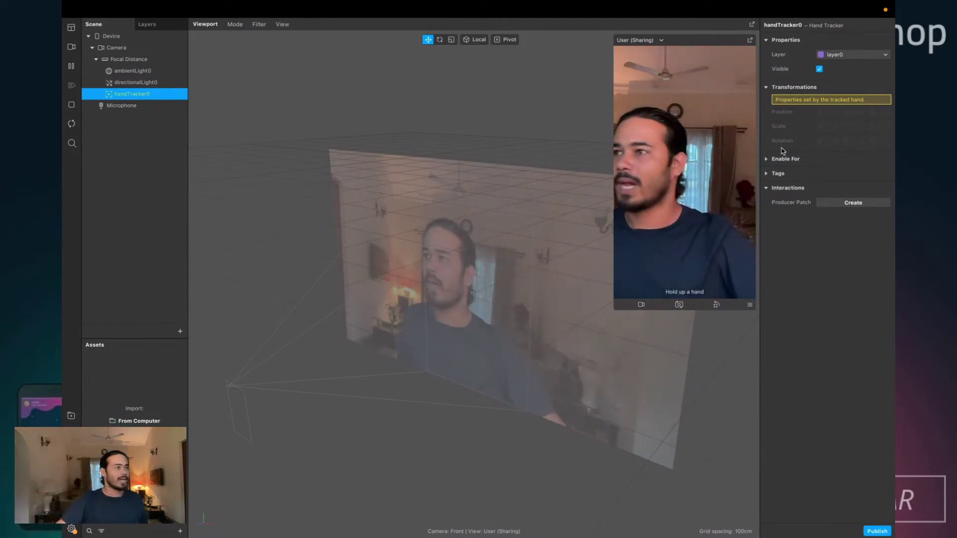
- Show the Patch Editor and enlarge it to take up more of the workspace
click(72, 28)
click(91, 39)
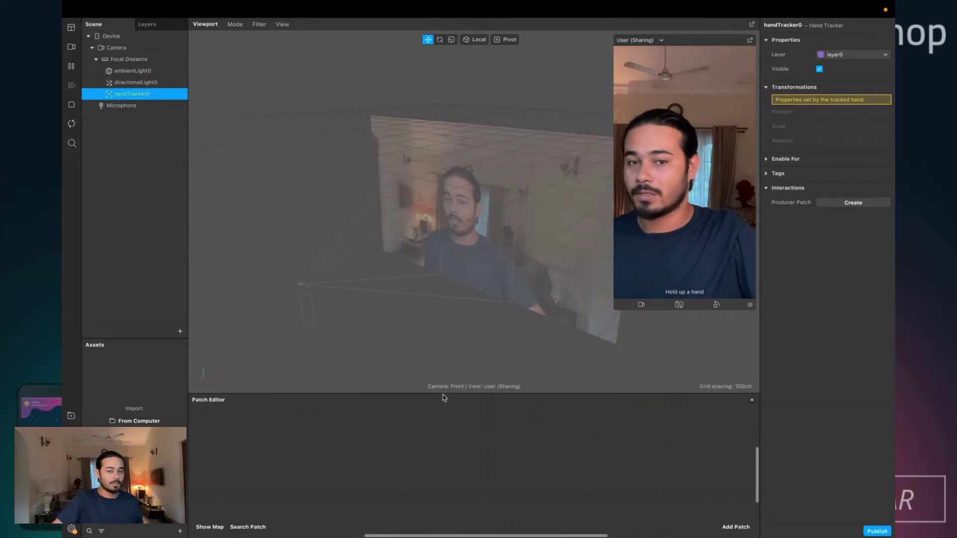
drag(408, 396, 387, 304)
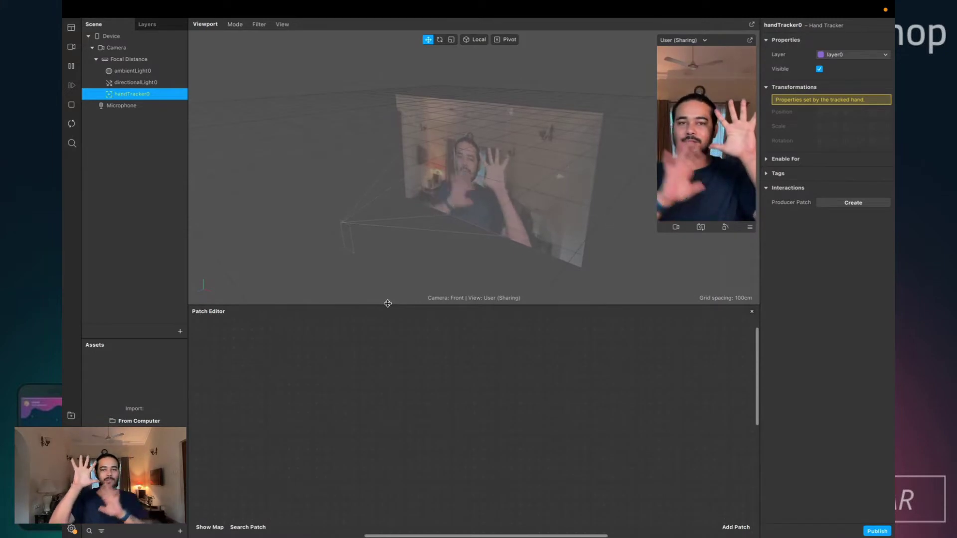
- Insert a second Hand Tracker into the scene
click(180, 332)
text(hand)
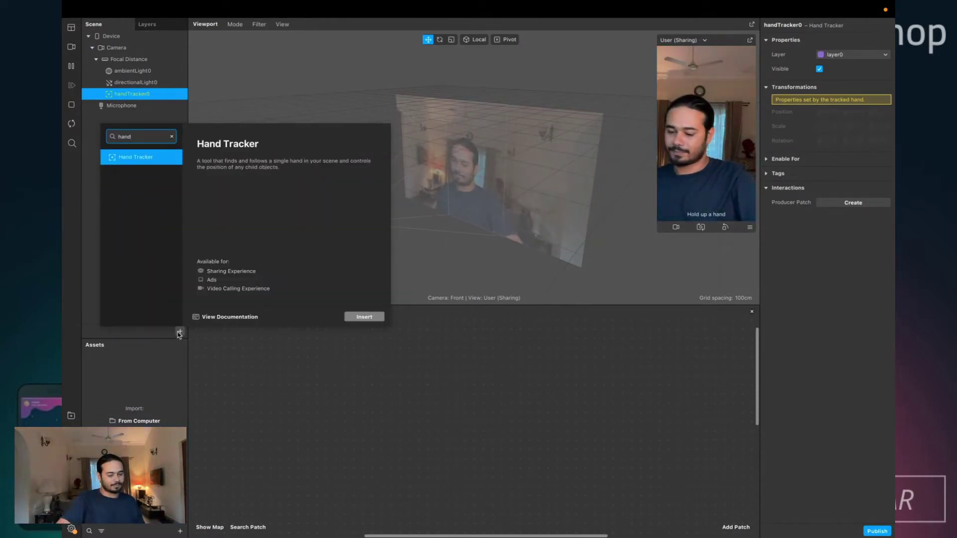
key(Return)
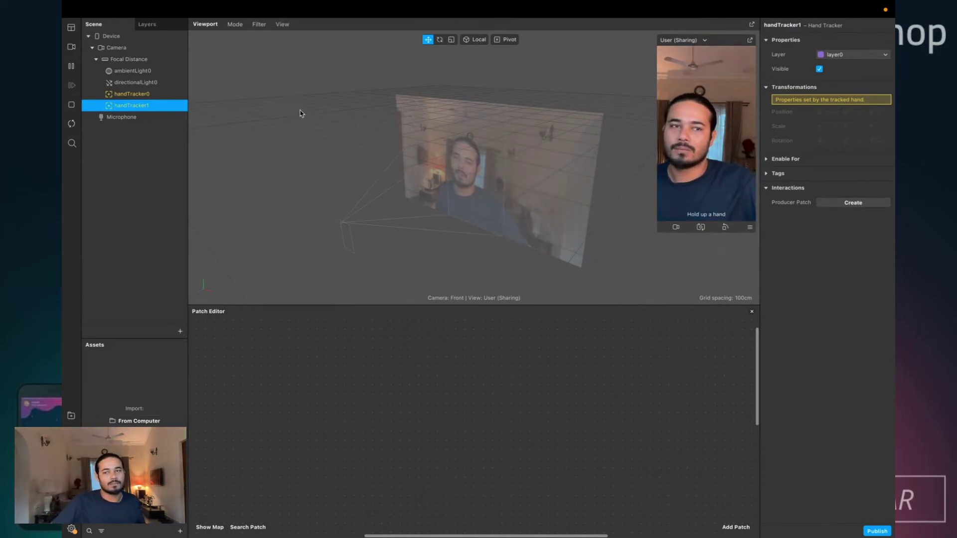
- Add handTracker0 to the Patch Editor together with its Hand Finder and Hand Select patches
click(138, 95)
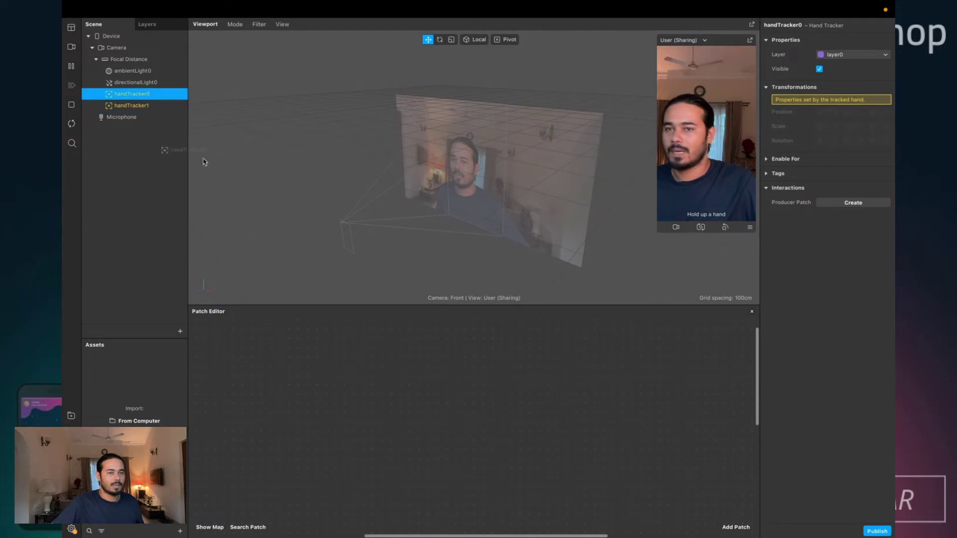
drag(203, 161, 410, 416)
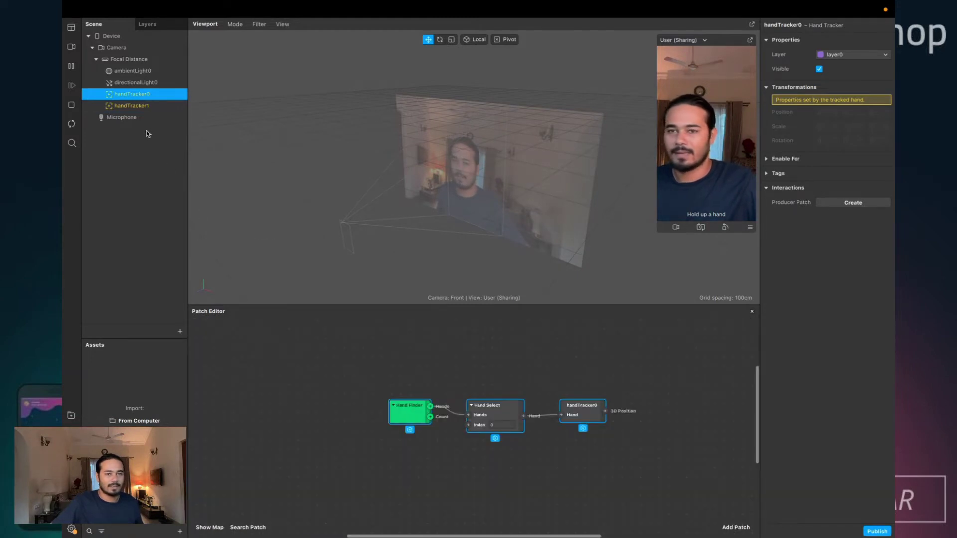
- Delete handTracker1 from the scene
click(139, 105)
right_click(140, 106)
click(149, 144)
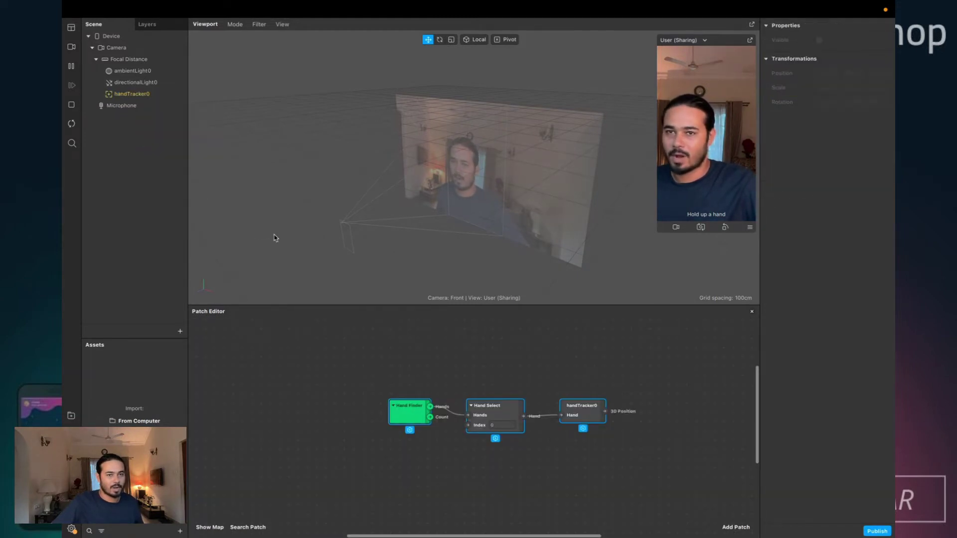
- Enlarge the Patch Editor further and line up the Hand Finder, Hand Select and handTracker0 patches in one compact row
drag(340, 309, 326, 189)
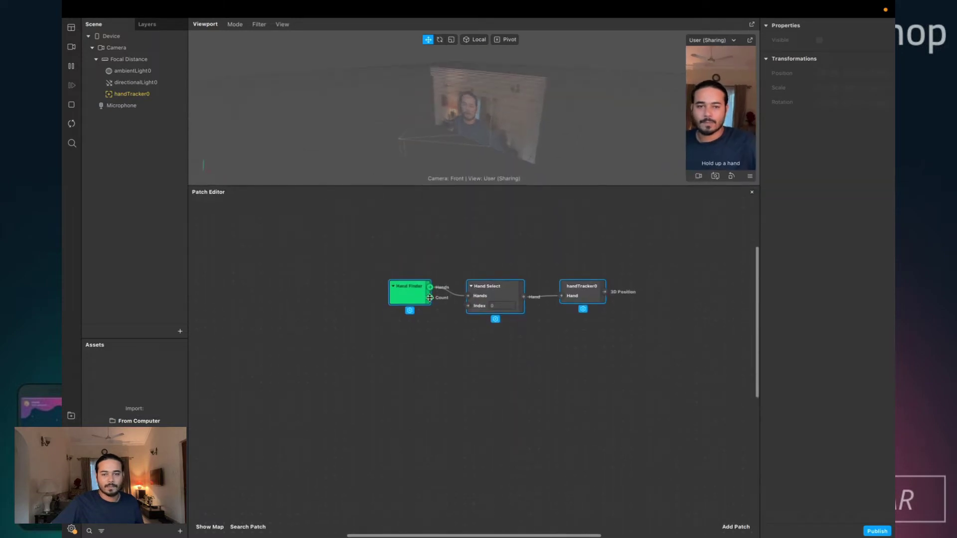
scroll(521, 308, up, 5)
drag(521, 308, 515, 314)
click(440, 241)
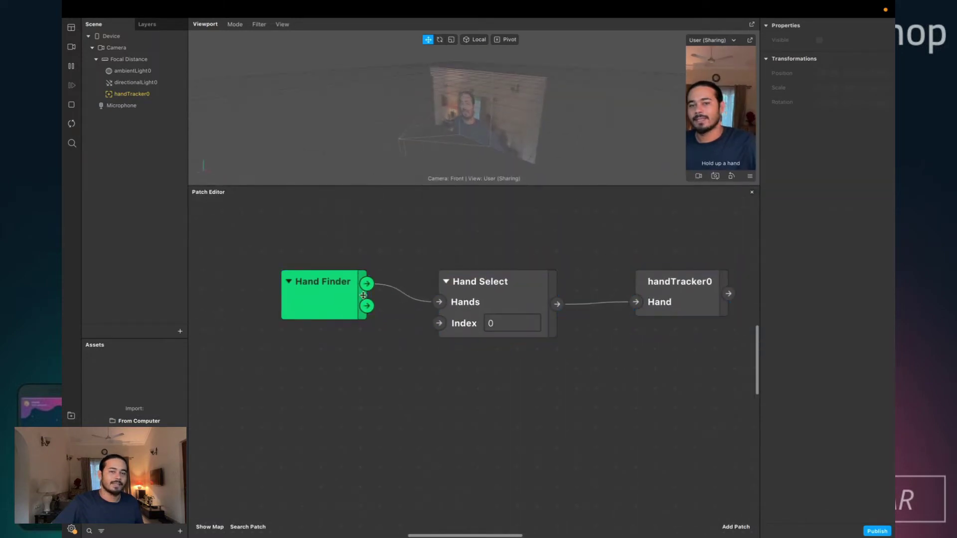
mouse_move(345, 308)
mouse_down()
mouse_move(330, 295)
mouse_move(343, 295)
mouse_up()
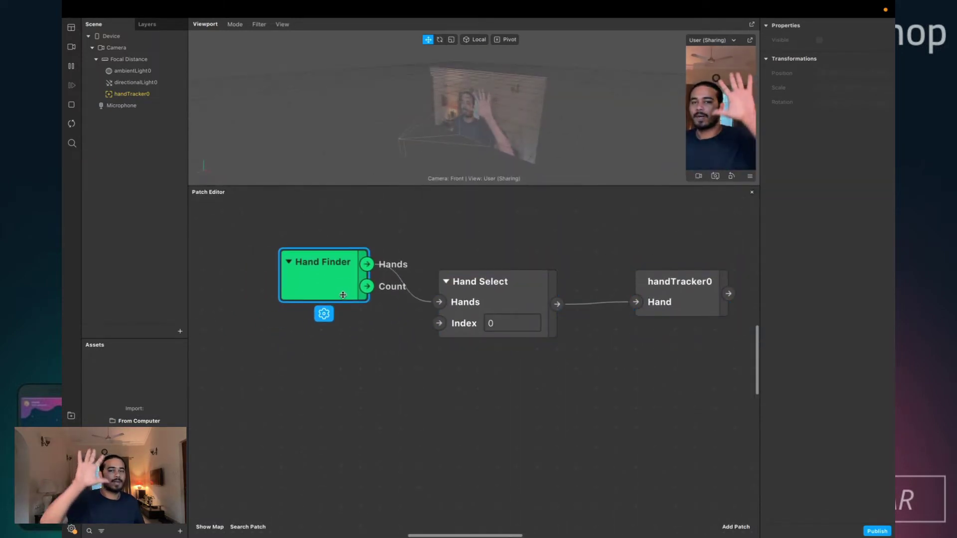
click(452, 270)
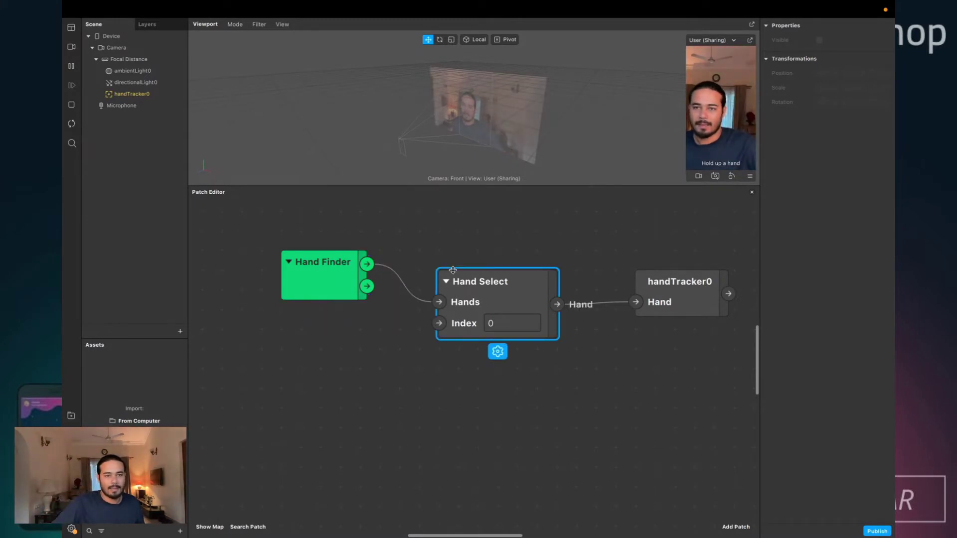
drag(497, 293, 469, 270)
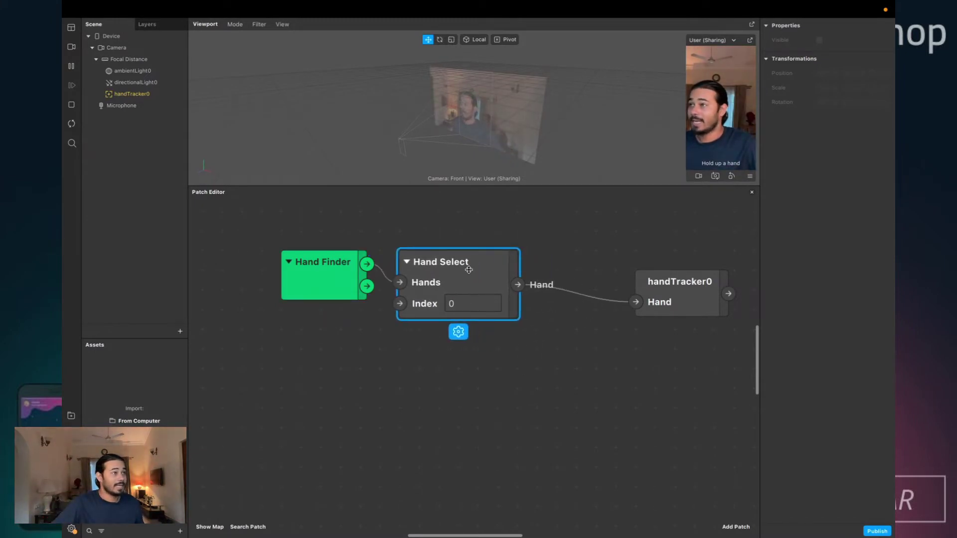
click(578, 271)
drag(673, 289, 580, 275)
click(551, 357)
scroll(596, 346, right, 2)
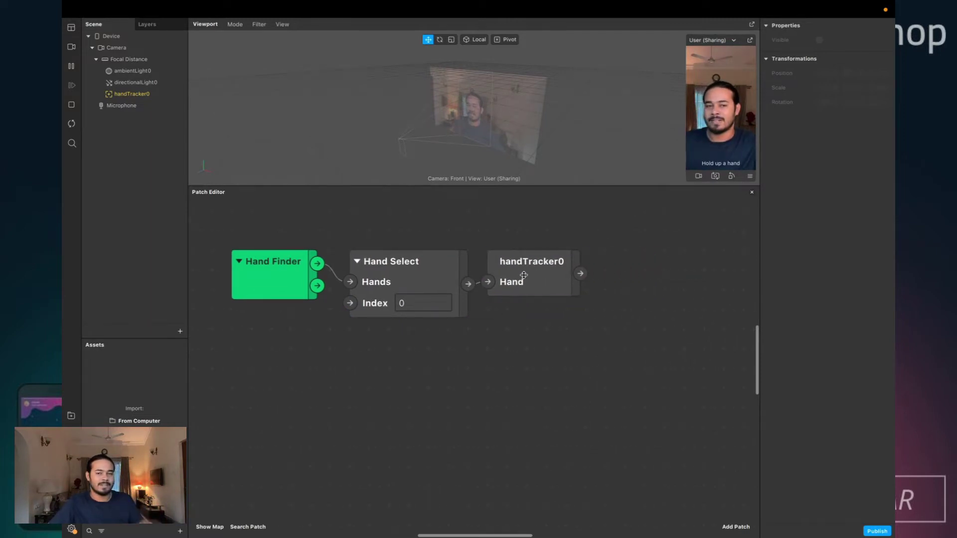
- Move the handTracker0 patch away from Hand Select to widen the gap between them
drag(524, 275, 543, 280)
click(527, 344)
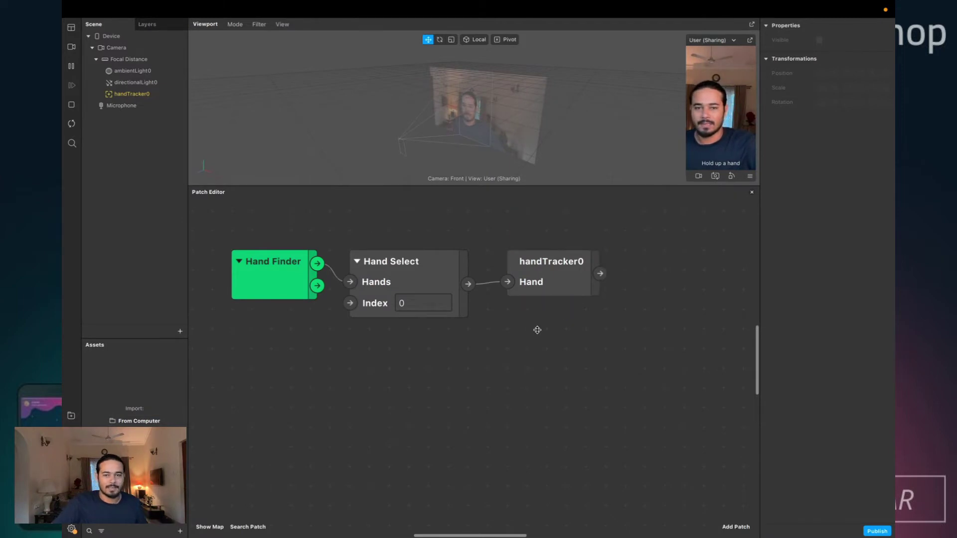
click(581, 291)
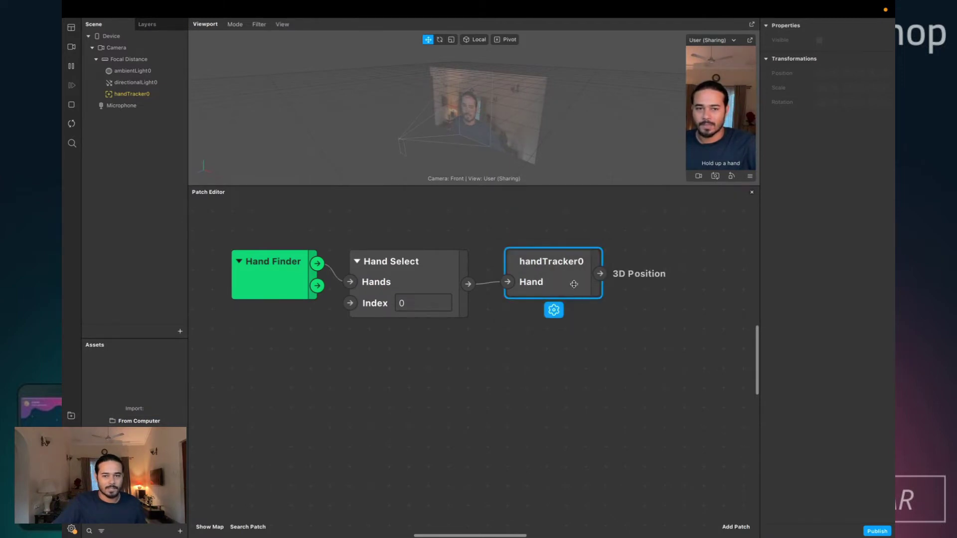
drag(580, 291, 592, 296)
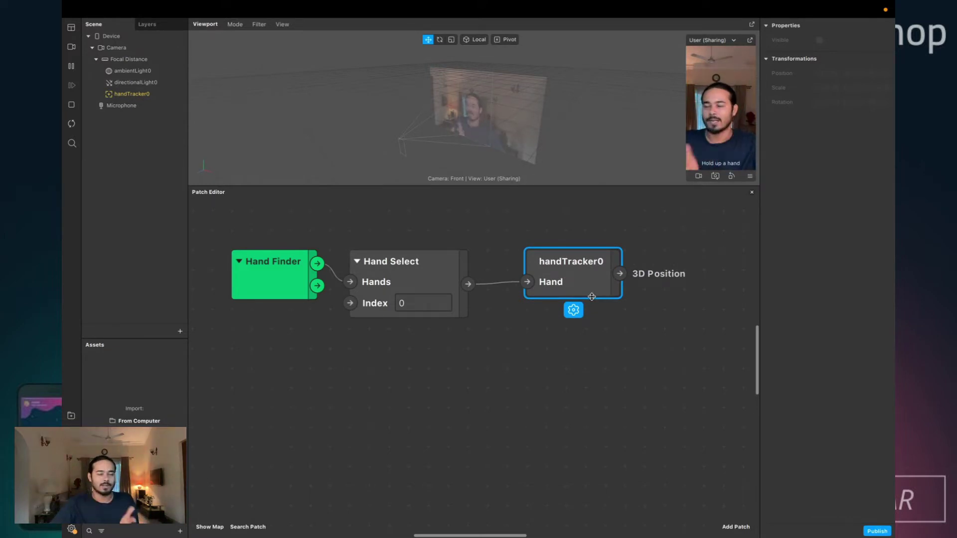
click(541, 348)
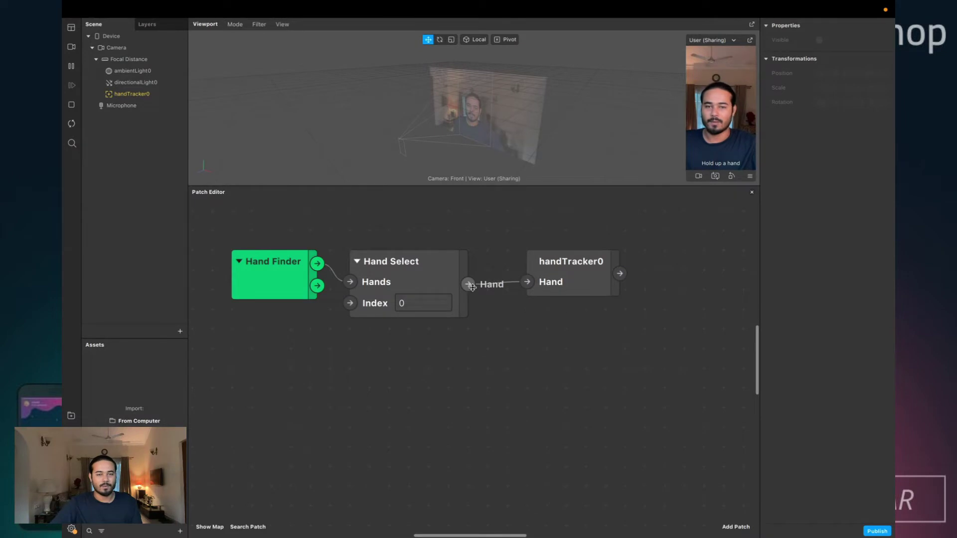
click(530, 251)
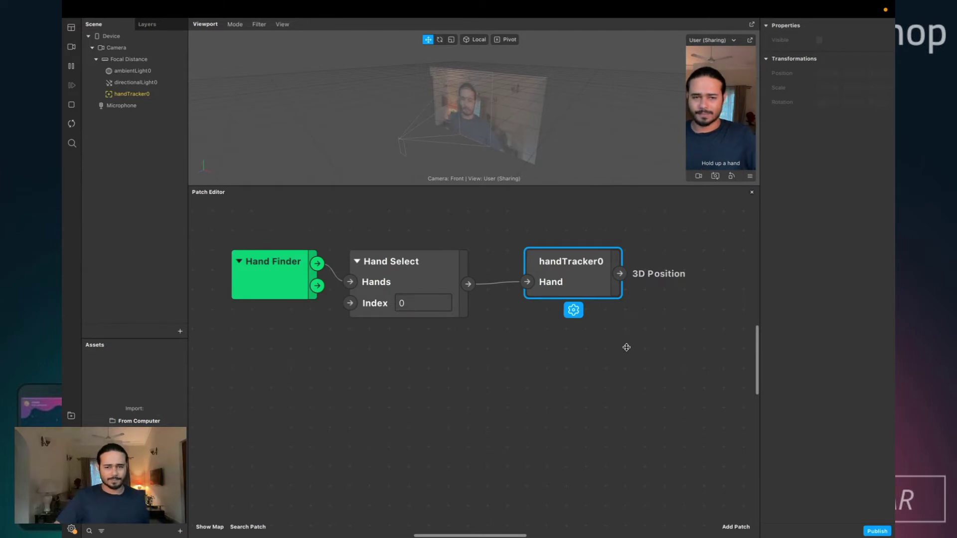
click(626, 347)
scroll(561, 345, right, 3)
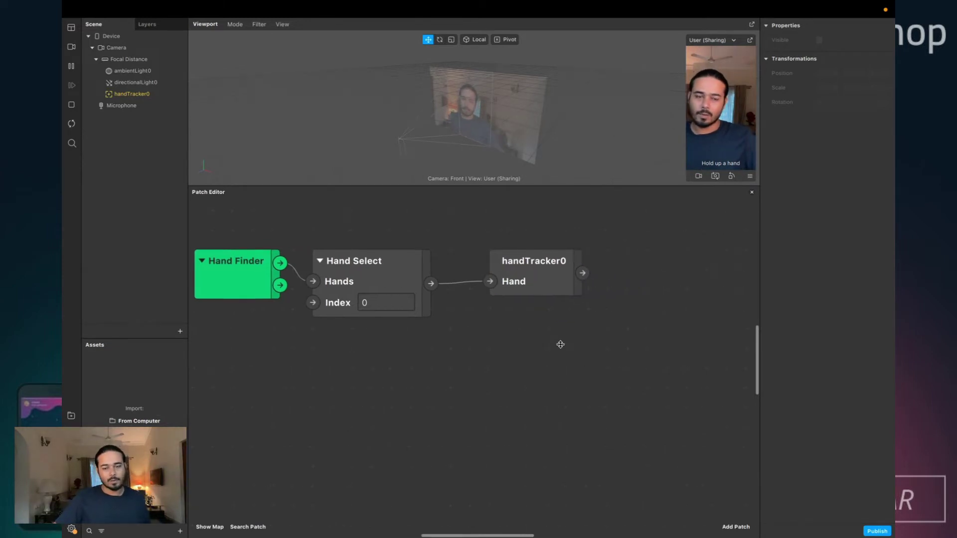
scroll(561, 345, down, 2)
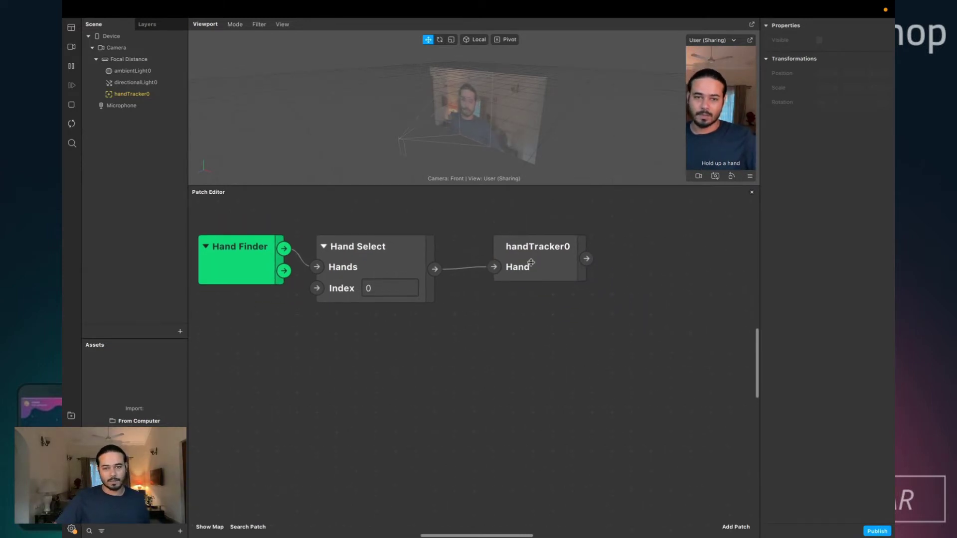
click(498, 232)
drag(476, 214, 636, 341)
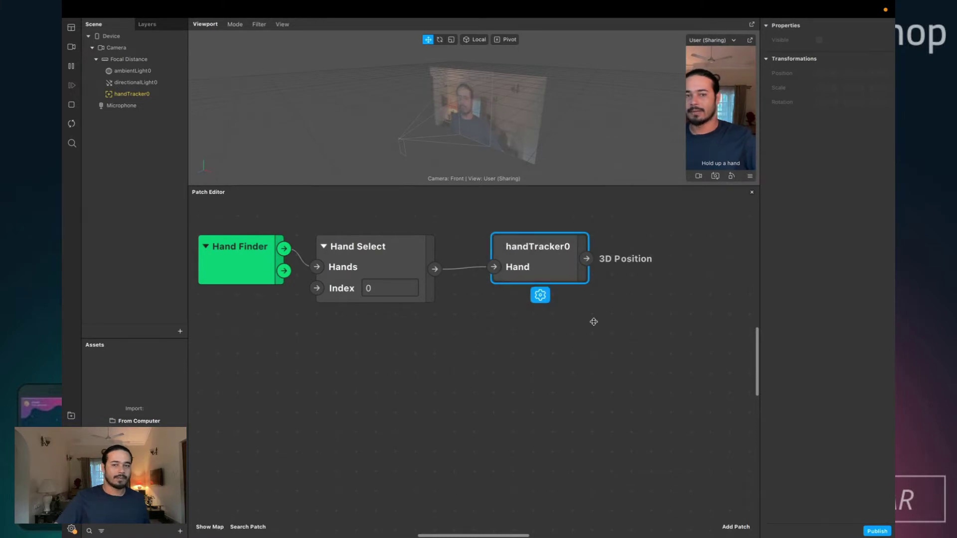
click(566, 343)
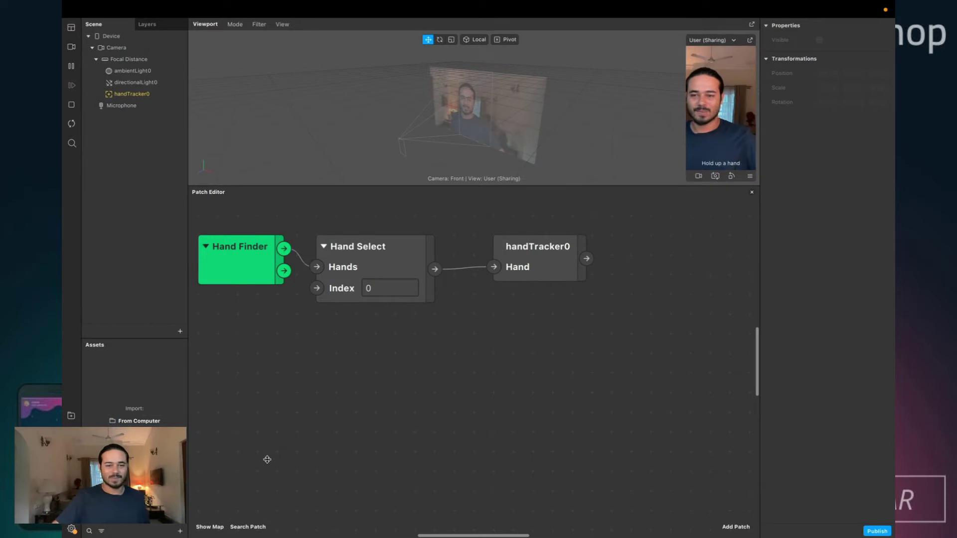
- Import the Rugby Ball model from the recently used AR Library items into the project assets
mouse_move(194, 508)
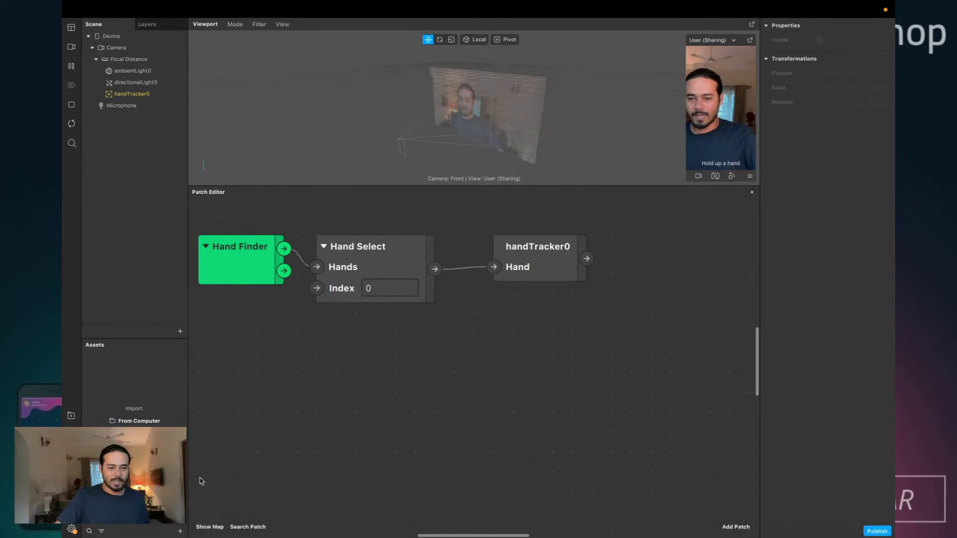
click(179, 532)
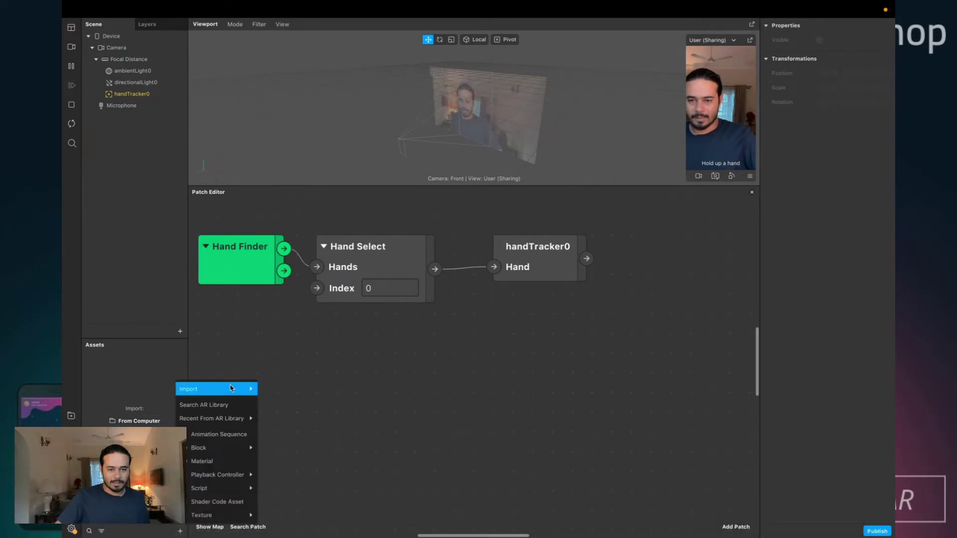
click(339, 433)
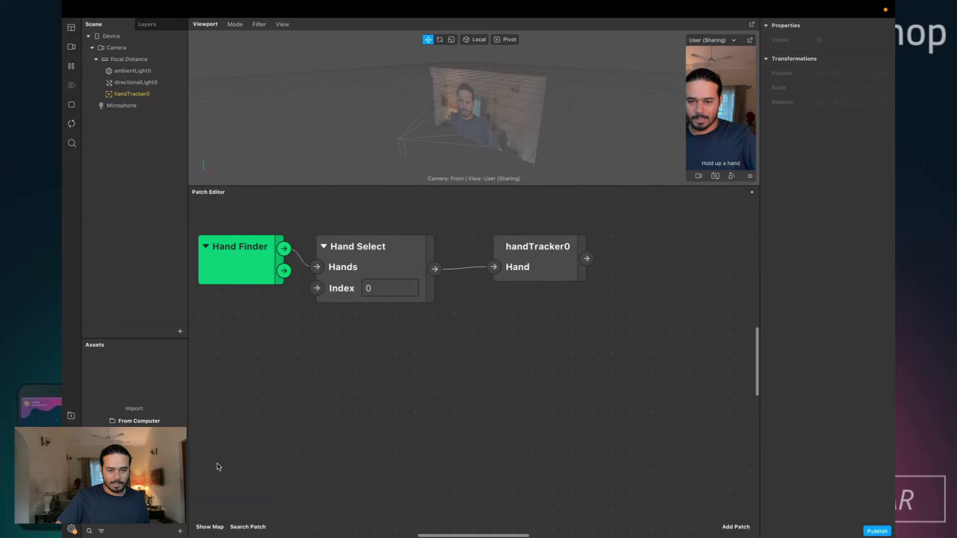
click(180, 531)
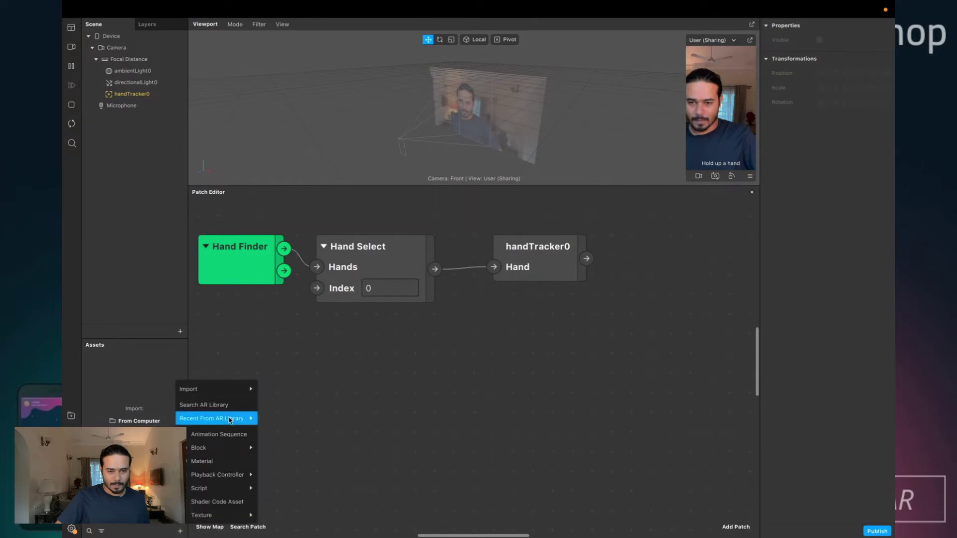
mouse_move(230, 419)
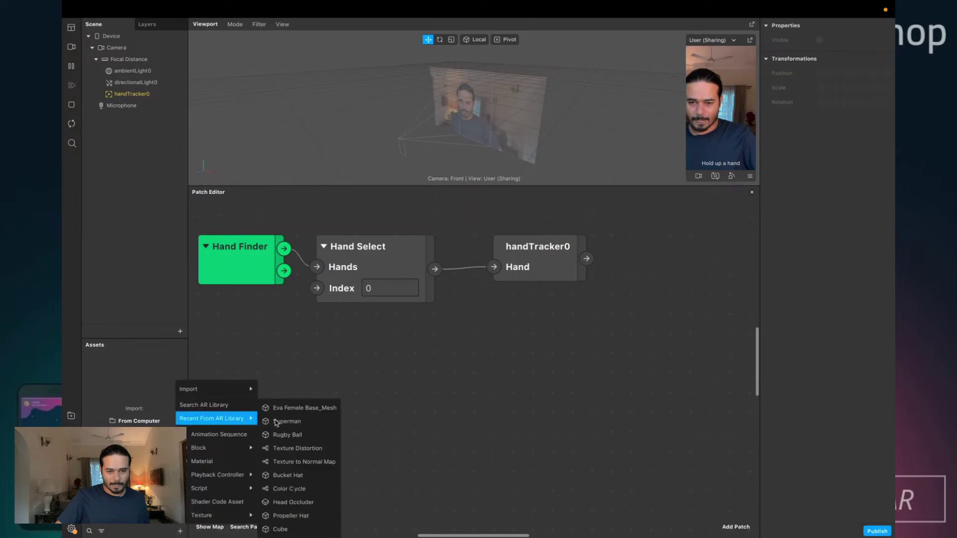
right_click(299, 441)
click(697, 467)
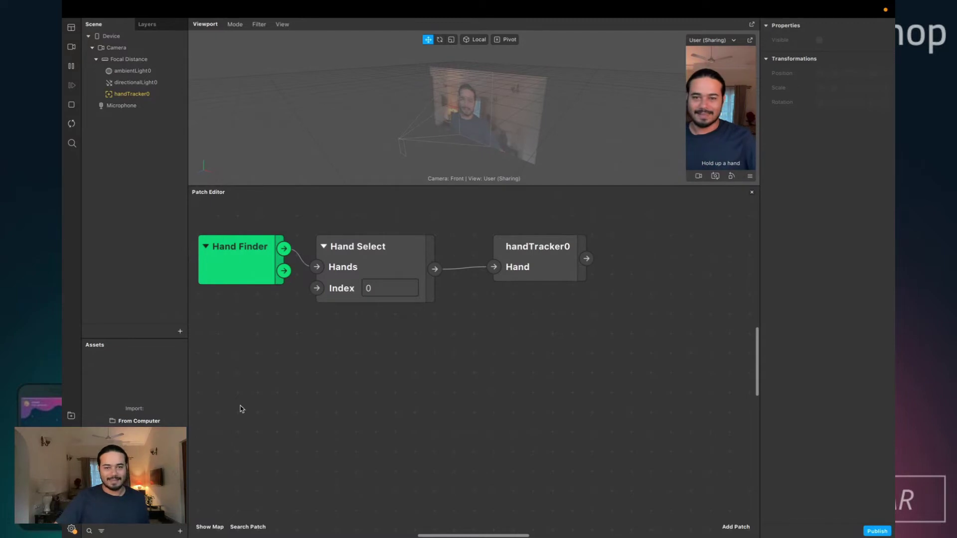
- Reposition the Hand Finder and Hand Select patches to leave clear gaps between them and handTracker0
scroll(374, 382, left, 3)
drag(381, 289, 399, 274)
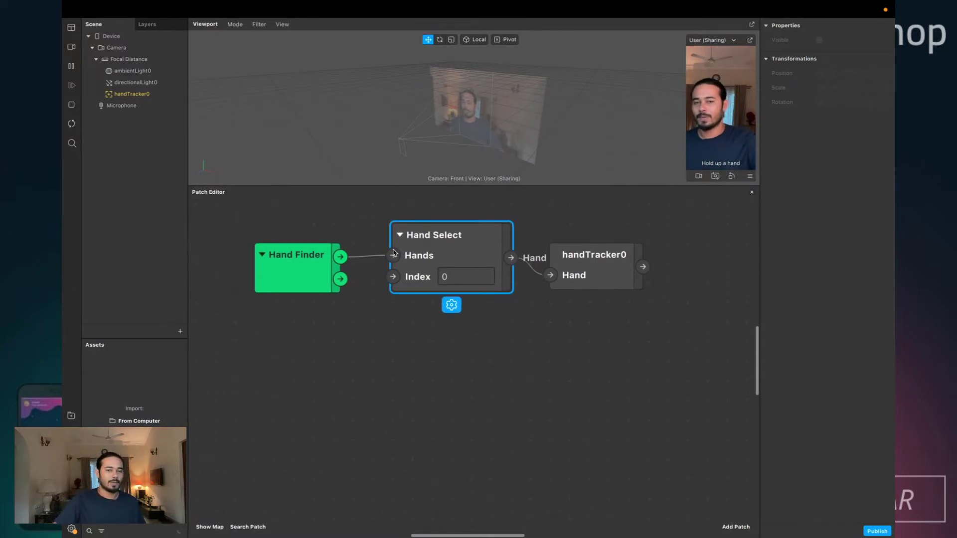
drag(302, 289, 281, 271)
drag(422, 252, 399, 254)
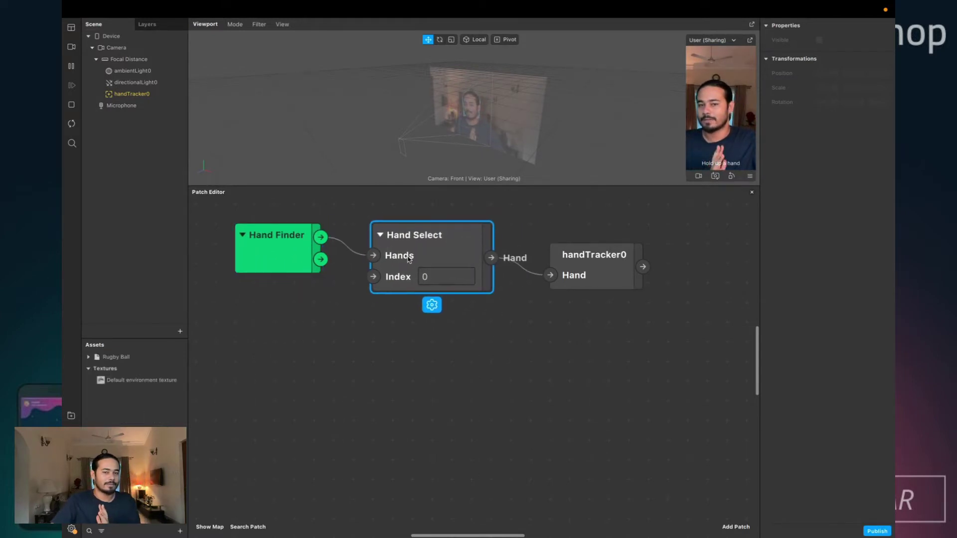
click(408, 301)
click(399, 261)
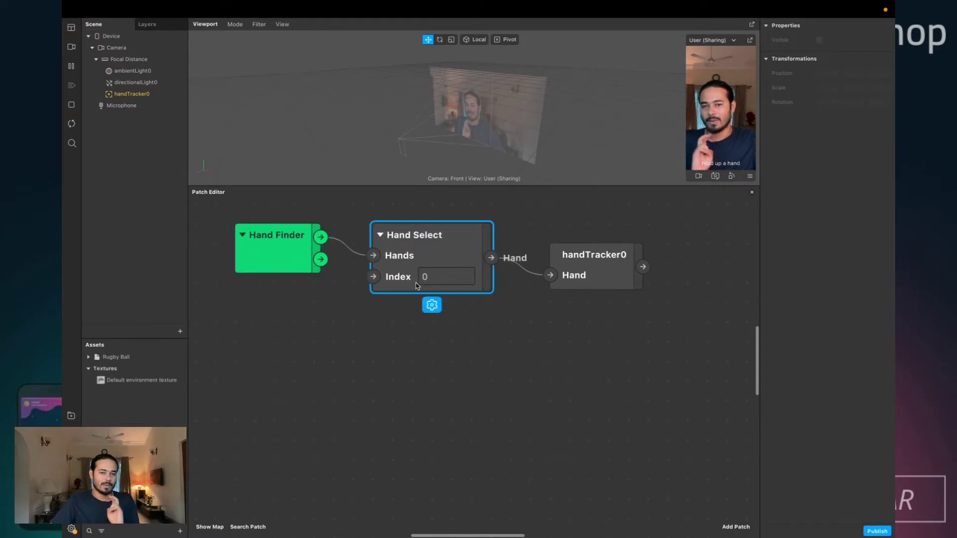
scroll(387, 285, down, 3)
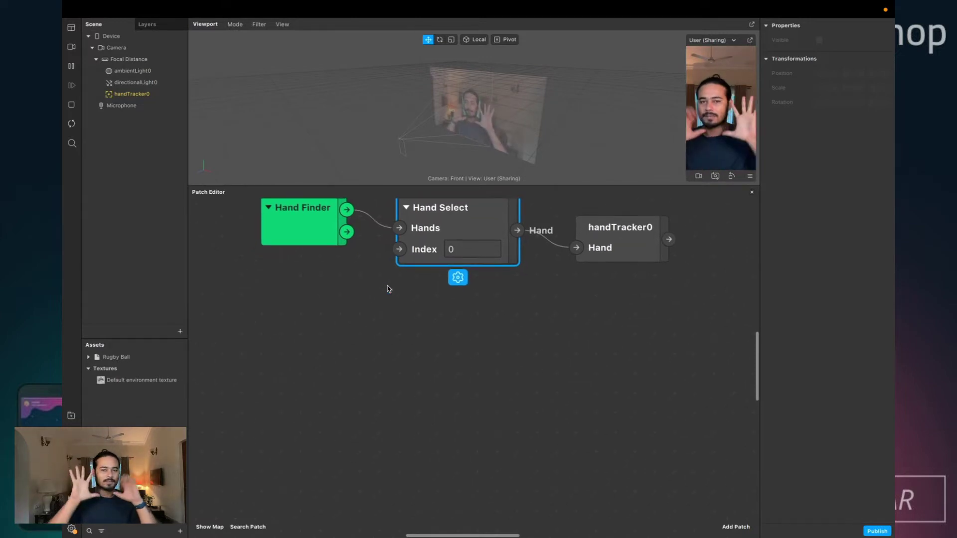
- Place the Rugby Ball asset in the scene as a child of handTracker0 and select it
click(114, 358)
drag(123, 360, 160, 95)
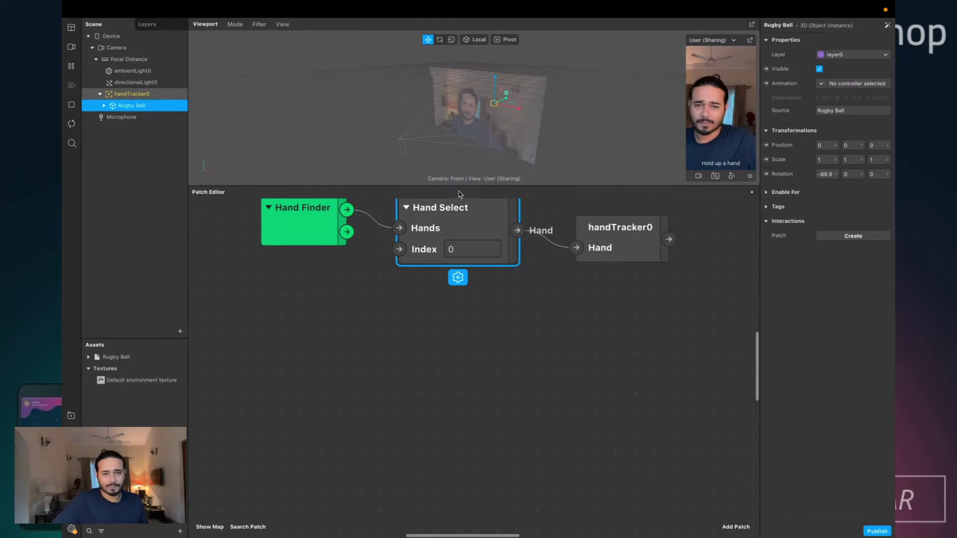
click(611, 311)
scroll(611, 312, up, 3)
scroll(611, 312, right, 2)
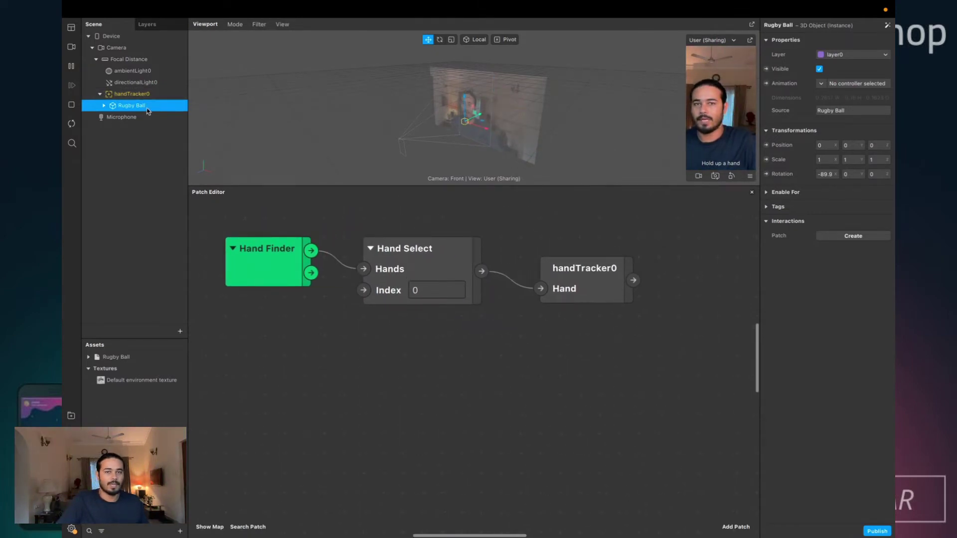
click(128, 95)
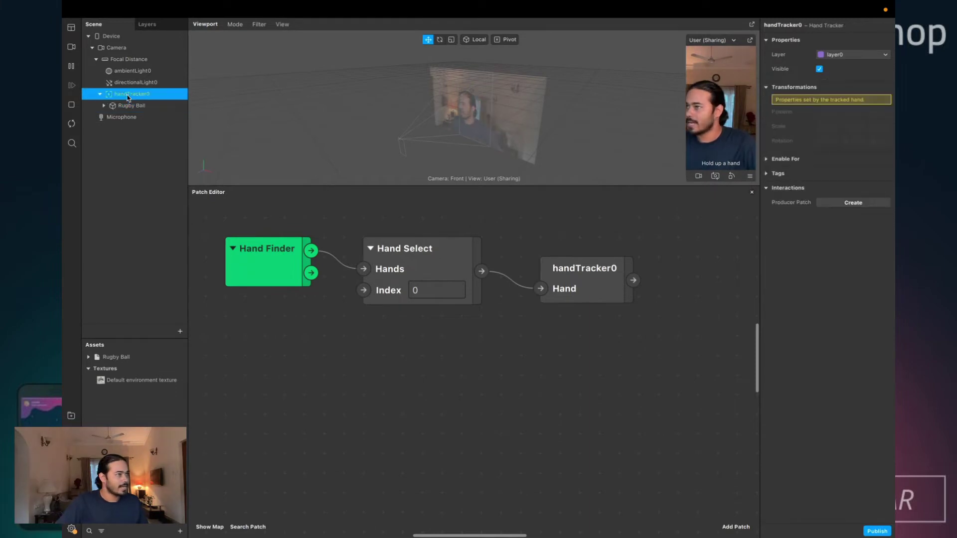
click(147, 106)
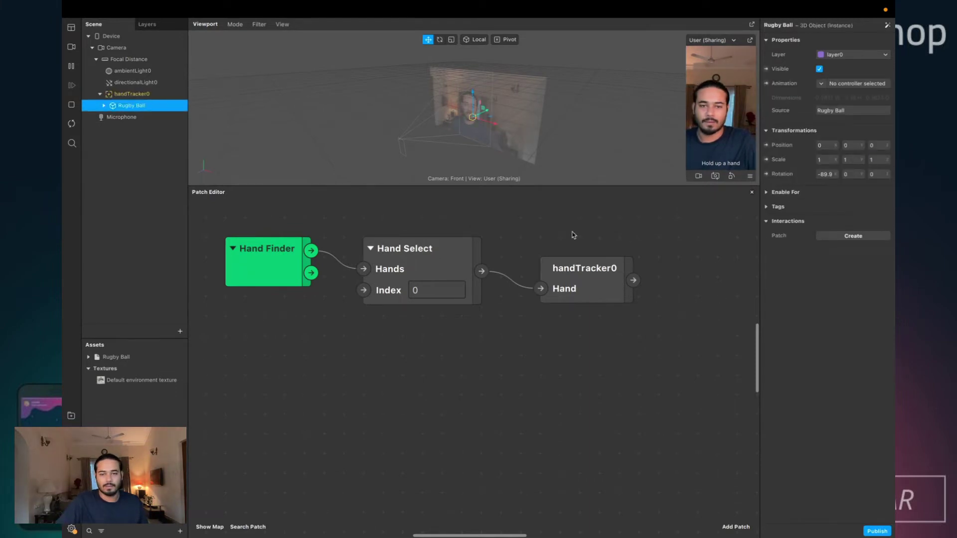
- Delete the handTracker0 patch and check which patches can be attached to Hand Select's Hand output
click(588, 292)
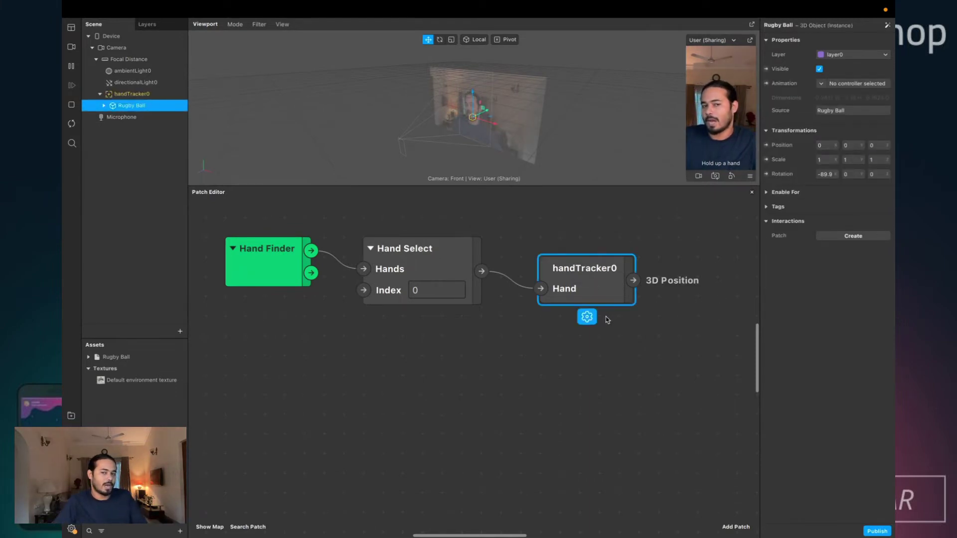
key(Delete)
scroll(551, 283, right, 2)
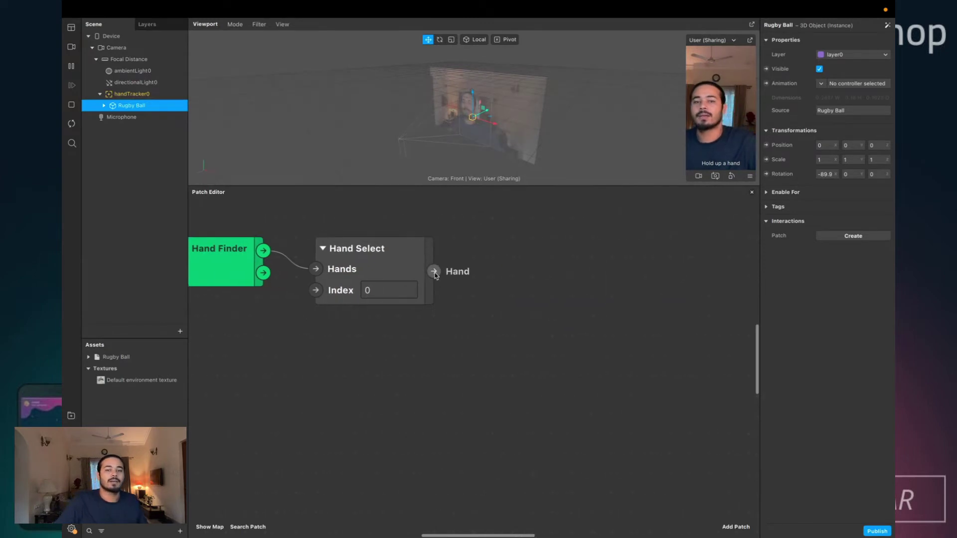
drag(434, 271, 524, 254)
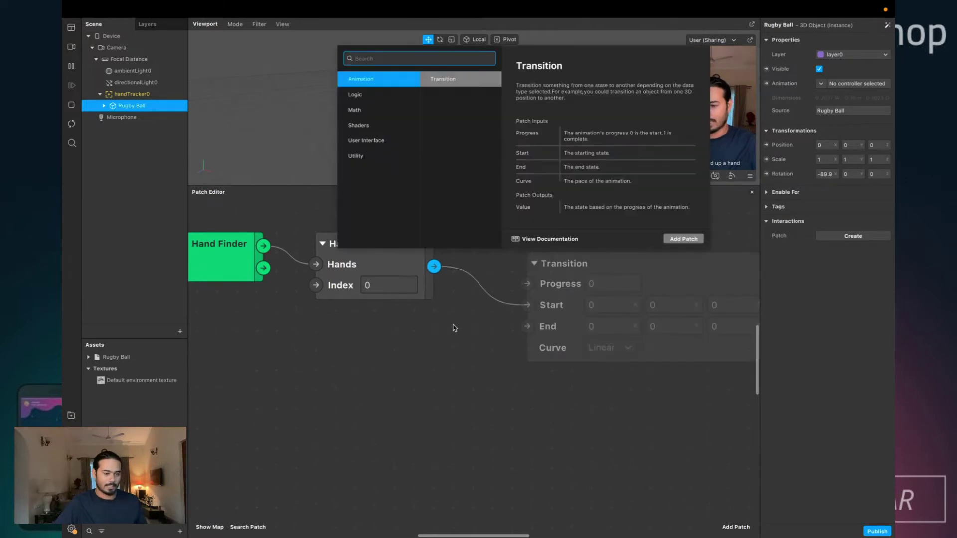
click(453, 327)
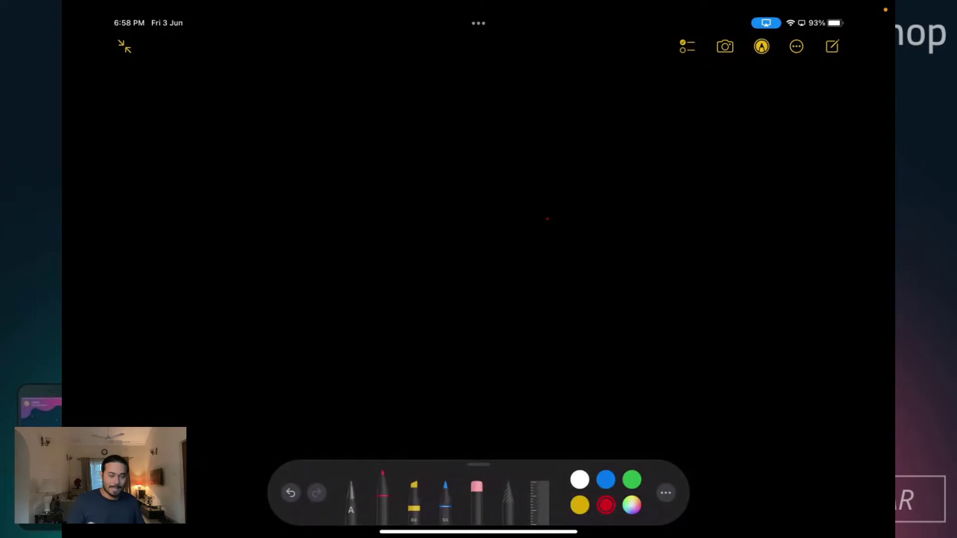
- Switch to the blank drawing note and sketch the red outline of an open hand with its wrist
mouse_move(352, 188)
mouse_down()
mouse_move(407, 215)
mouse_move(419, 266)
mouse_up()
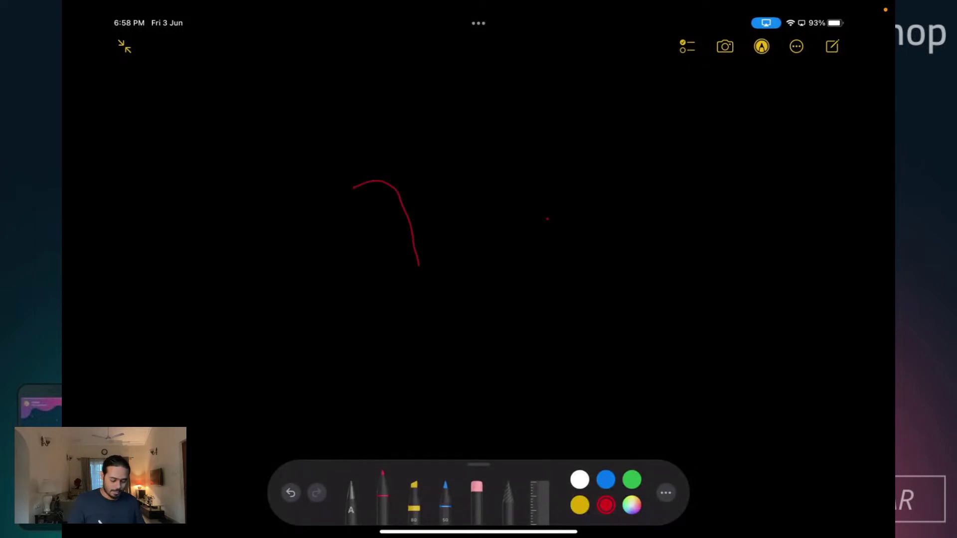
mouse_move(353, 188)
mouse_down()
mouse_move(359, 154)
mouse_move(399, 158)
mouse_move(353, 72)
mouse_move(390, 114)
mouse_up()
click(291, 493)
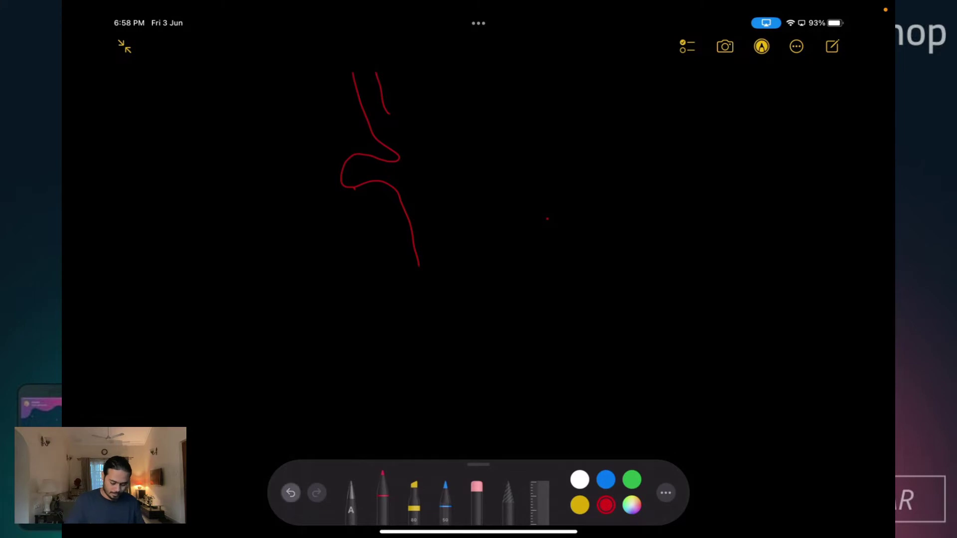
mouse_move(419, 381)
mouse_down()
mouse_move(362, 328)
mouse_move(391, 242)
mouse_move(417, 205)
mouse_move(429, 292)
mouse_move(477, 207)
mouse_move(493, 280)
mouse_move(519, 208)
mouse_move(543, 208)
mouse_move(533, 273)
mouse_move(540, 389)
mouse_move(471, 392)
mouse_move(480, 440)
mouse_up()
drag(540, 387, 534, 435)
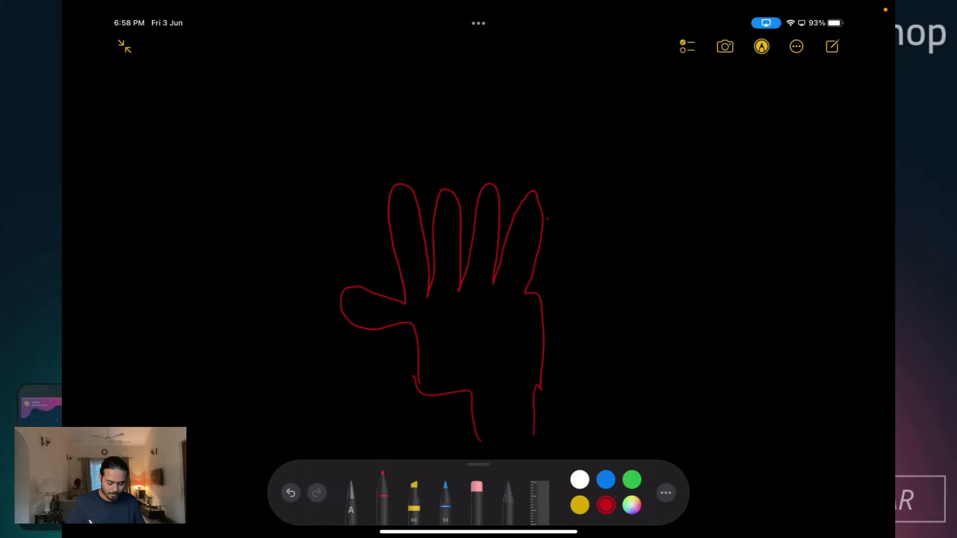
- Draw red nail lines across the tips of the thumb and fingers
drag(360, 294, 349, 317)
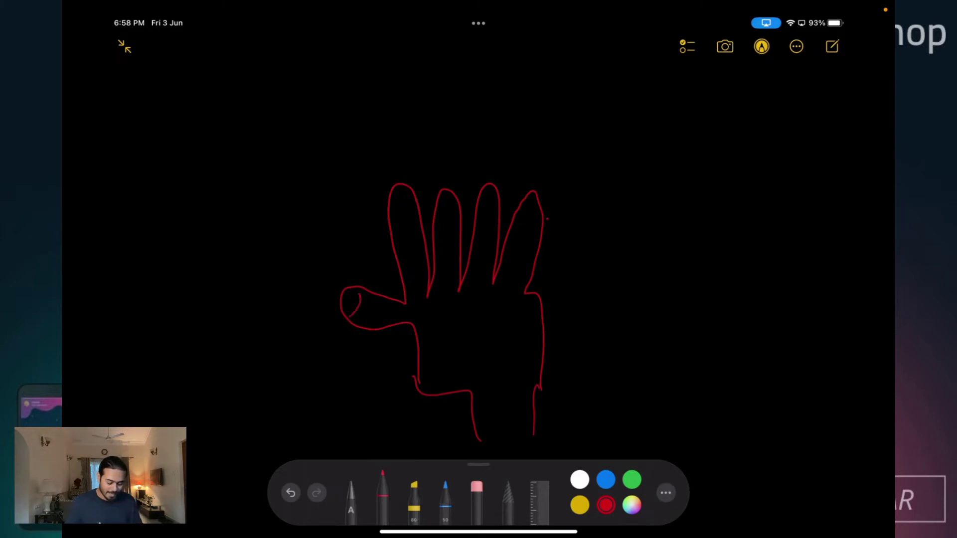
drag(394, 204, 418, 200)
drag(431, 212, 503, 202)
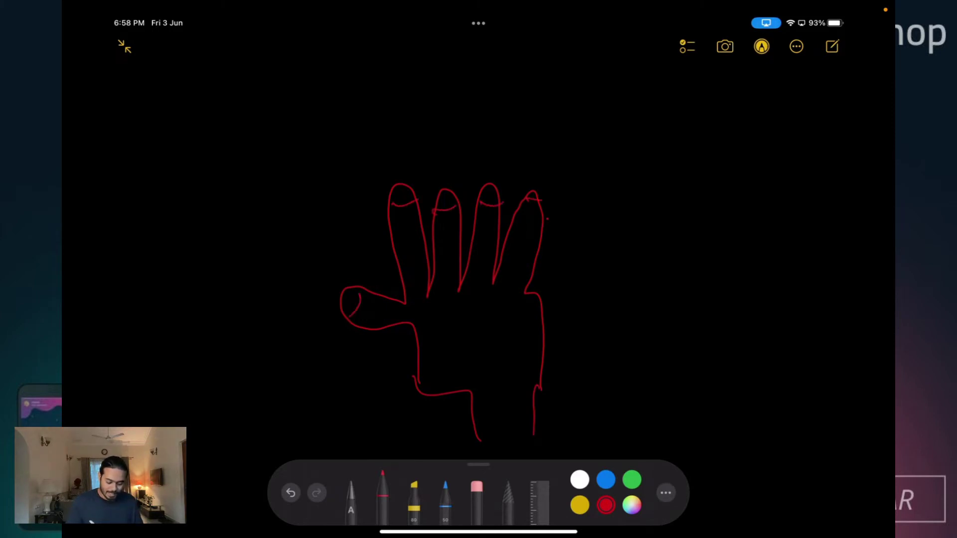
- Set the pen colour to white and draw a rectangle in the empty area beside the hand
click(580, 479)
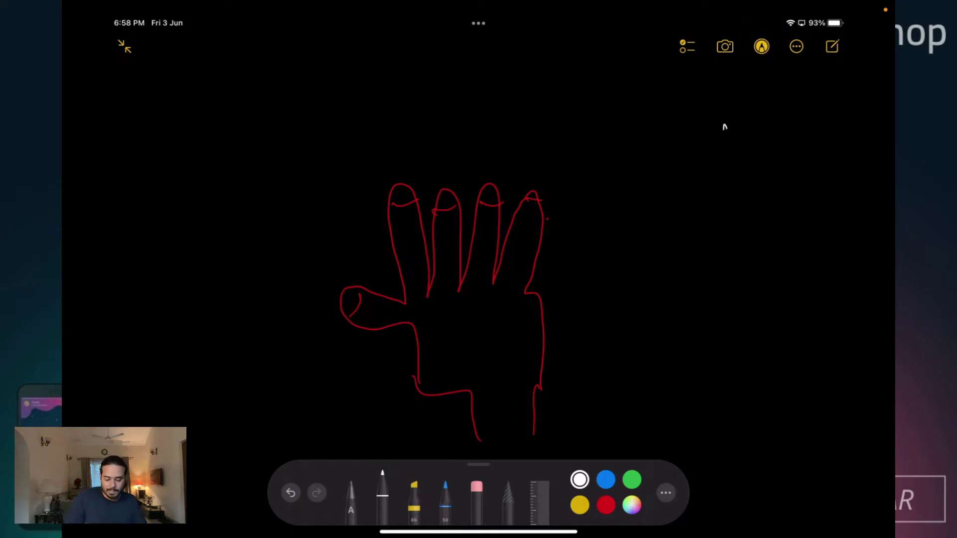
mouse_move(725, 127)
mouse_down()
mouse_move(728, 212)
mouse_move(833, 146)
mouse_move(829, 197)
mouse_up()
drag(728, 214, 827, 207)
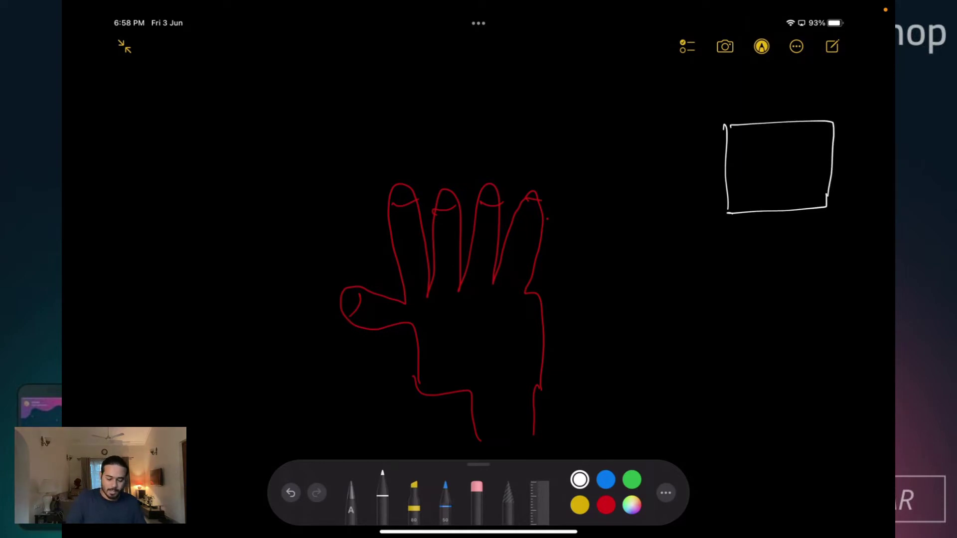
drag(724, 128, 790, 120)
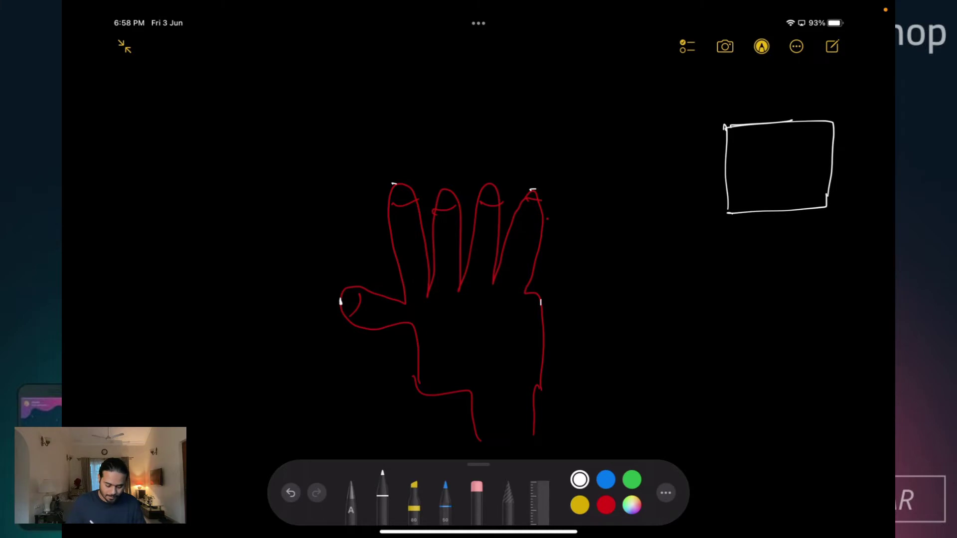
- Draw a white bounding box around the hand sketch with an arrow pointing outward from its edge
drag(343, 184, 531, 180)
mouse_move(343, 183)
mouse_down()
mouse_move(340, 430)
mouse_move(426, 443)
mouse_up()
drag(338, 411, 534, 407)
mouse_move(541, 180)
mouse_down()
mouse_move(550, 404)
mouse_move(481, 411)
mouse_up()
drag(352, 414, 488, 409)
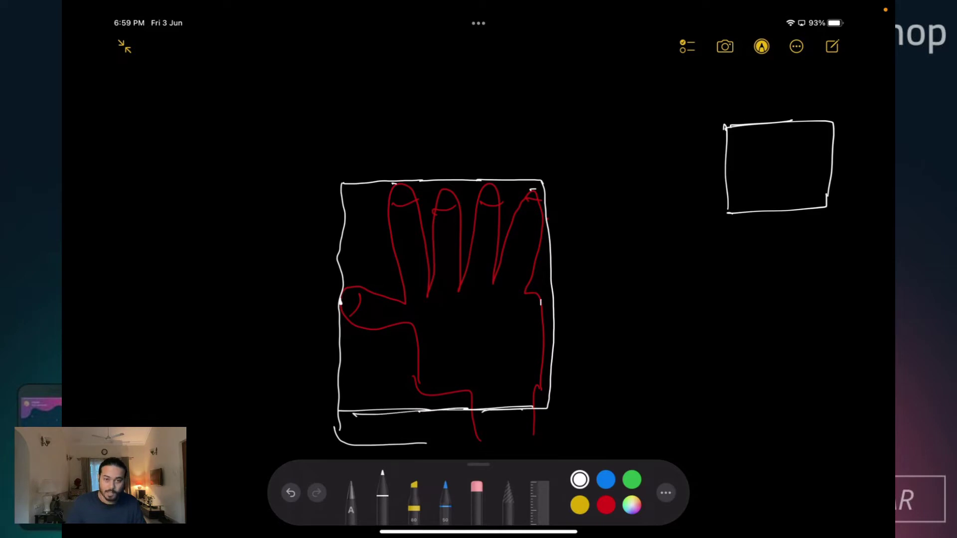
mouse_move(545, 216)
mouse_down()
mouse_move(580, 202)
mouse_move(592, 210)
mouse_up()
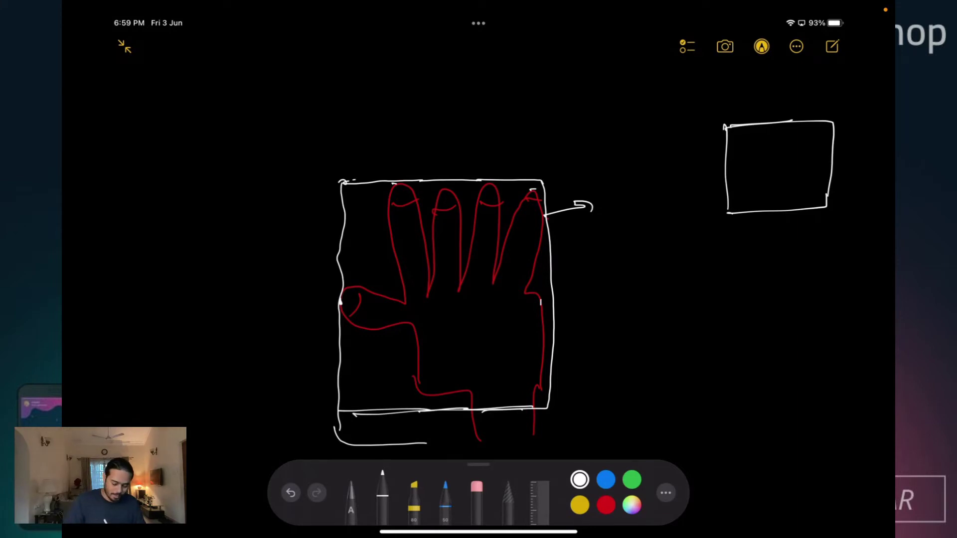
- Handwrite the labels "Top left" and "Top Right" at the upper corners of the bounding box
mouse_move(342, 181)
mouse_down()
mouse_move(326, 144)
mouse_move(364, 145)
mouse_up()
drag(361, 148, 371, 137)
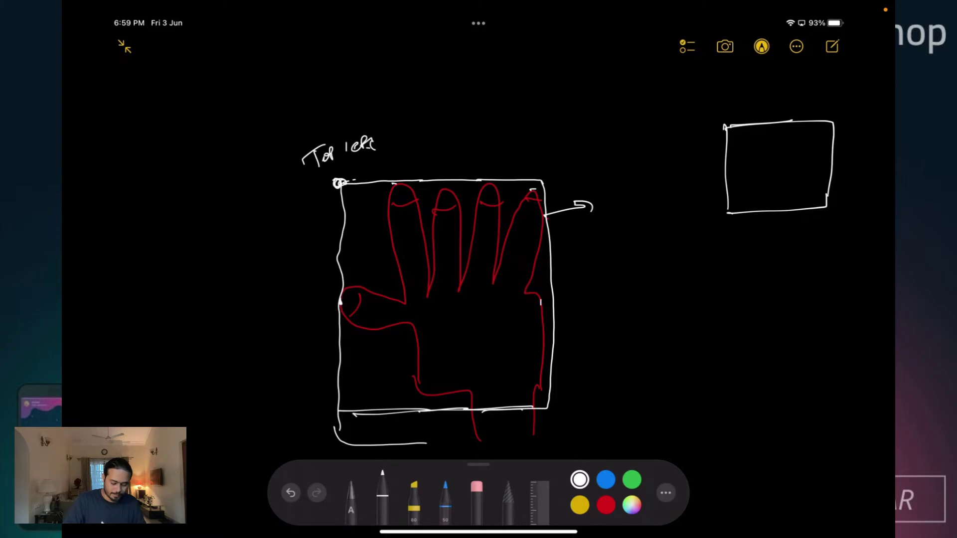
drag(520, 148, 537, 160)
mouse_move(549, 160)
mouse_down()
mouse_move(554, 149)
mouse_move(564, 158)
mouse_up()
drag(565, 151, 566, 158)
drag(594, 129, 602, 154)
drag(599, 145, 616, 141)
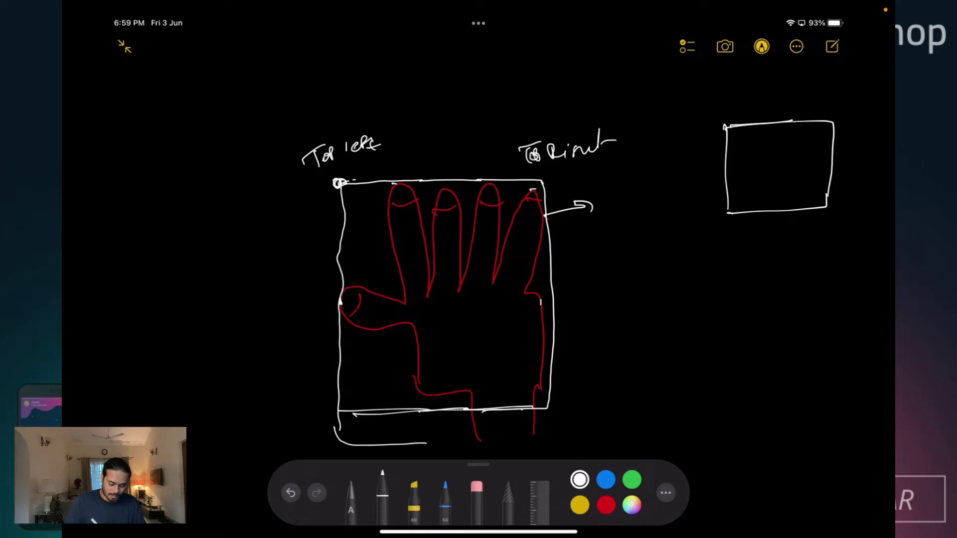
- Handwrite the labels "Bottom left" and "Bottom Right" at the lower corners of the bounding box
drag(250, 415, 252, 436)
drag(264, 424, 307, 428)
drag(308, 438, 327, 432)
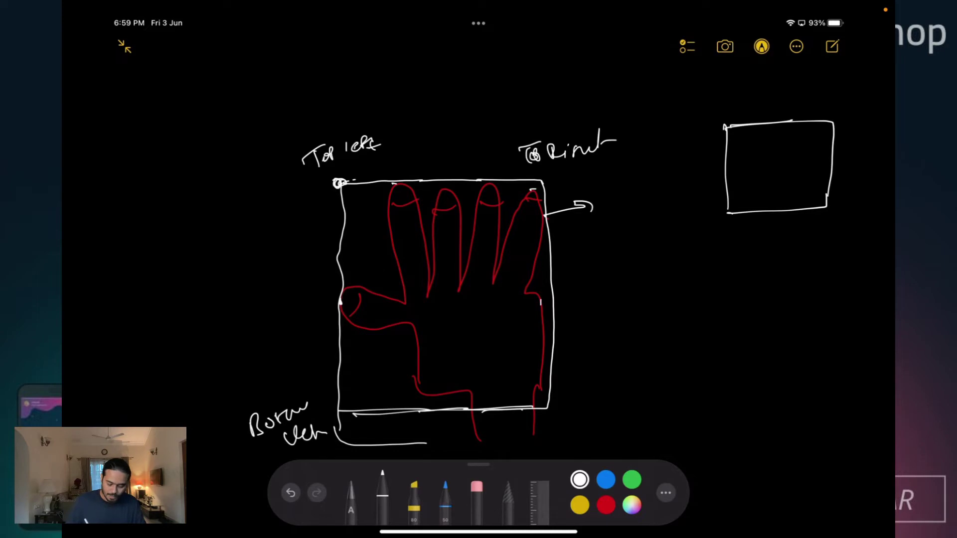
drag(563, 419, 570, 405)
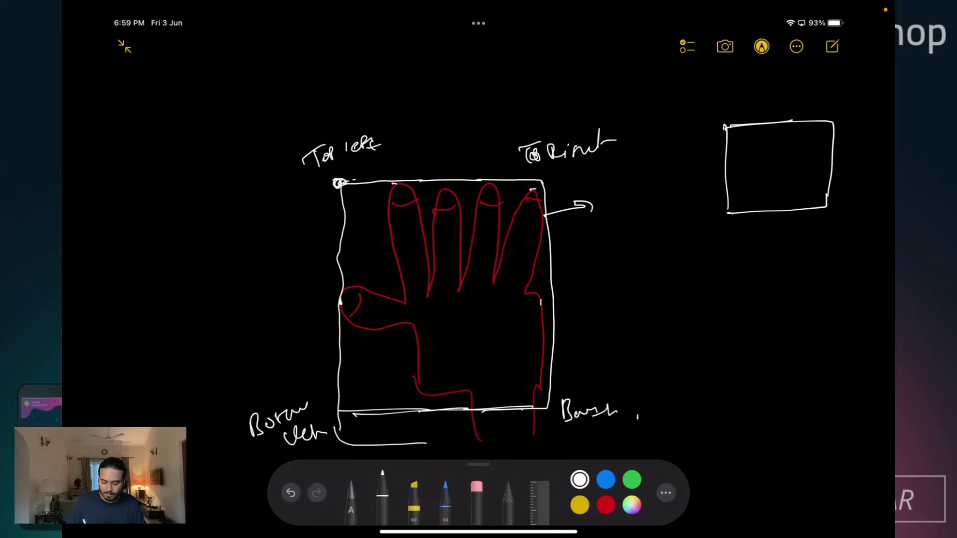
mouse_move(638, 414)
mouse_down()
mouse_move(678, 423)
mouse_move(697, 399)
mouse_up()
drag(687, 417, 716, 413)
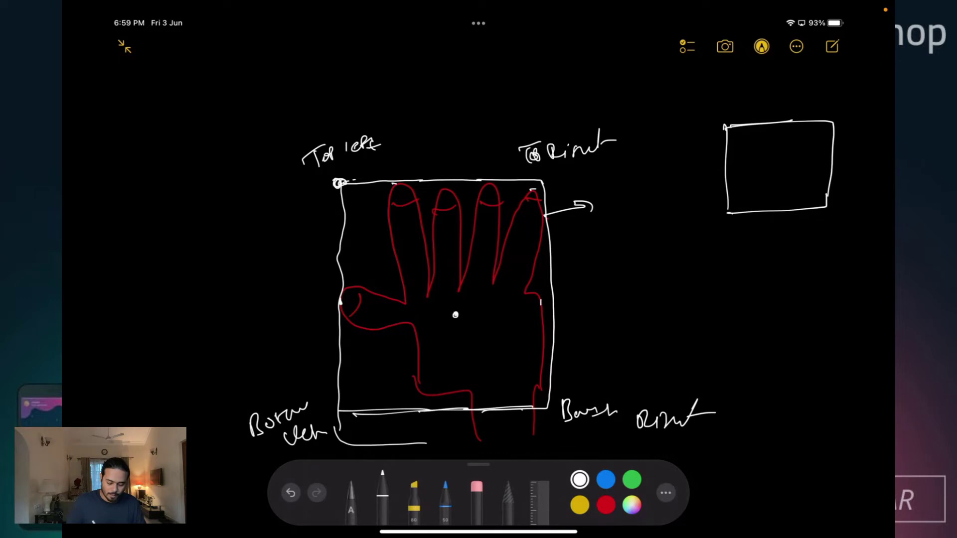
- Circle the palm's middle point with an arrow labelled "Center", and add a vertical double arrow labelled "Height" beside the box
drag(456, 293, 604, 301)
mouse_move(586, 296)
mouse_down()
mouse_move(594, 308)
mouse_move(662, 298)
mouse_move(693, 310)
mouse_up()
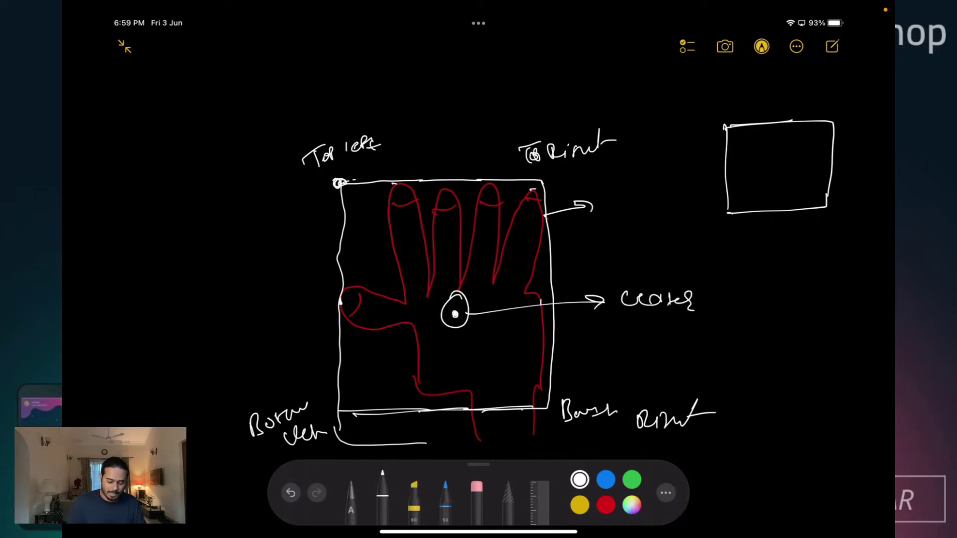
mouse_move(228, 190)
mouse_down()
mouse_move(244, 199)
mouse_move(228, 403)
mouse_move(245, 396)
mouse_up()
mouse_move(144, 294)
mouse_down()
mouse_move(142, 313)
mouse_move(155, 295)
mouse_up()
drag(160, 302, 215, 265)
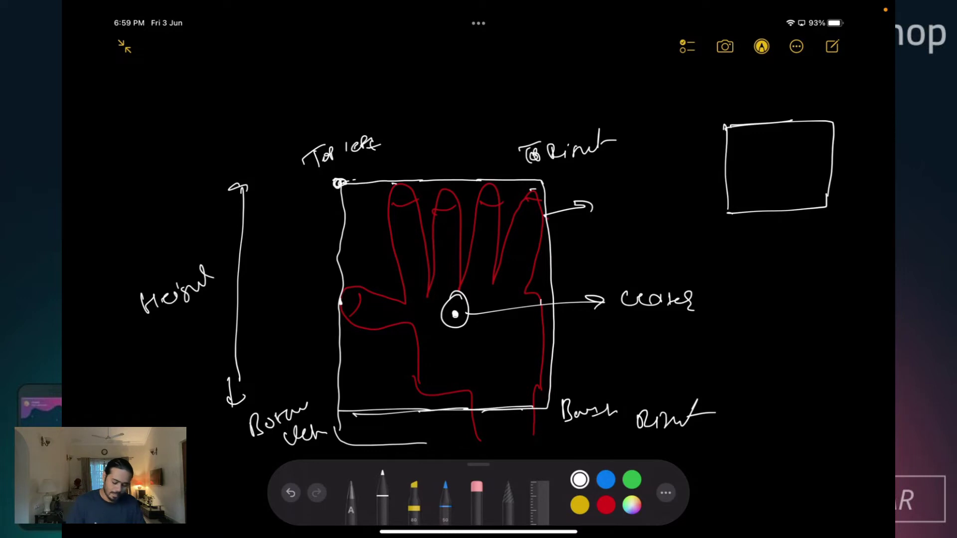
- Draw a horizontal double arrow above the bounding box and handwrite the label "width" beneath it
drag(348, 80, 559, 88)
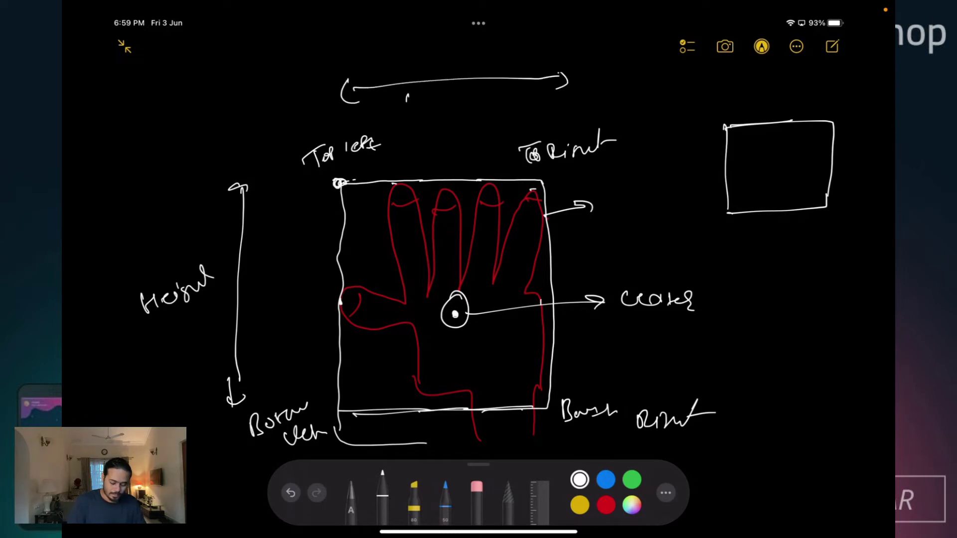
mouse_move(441, 95)
mouse_down()
mouse_move(452, 85)
mouse_move(460, 102)
mouse_up()
drag(464, 89, 482, 99)
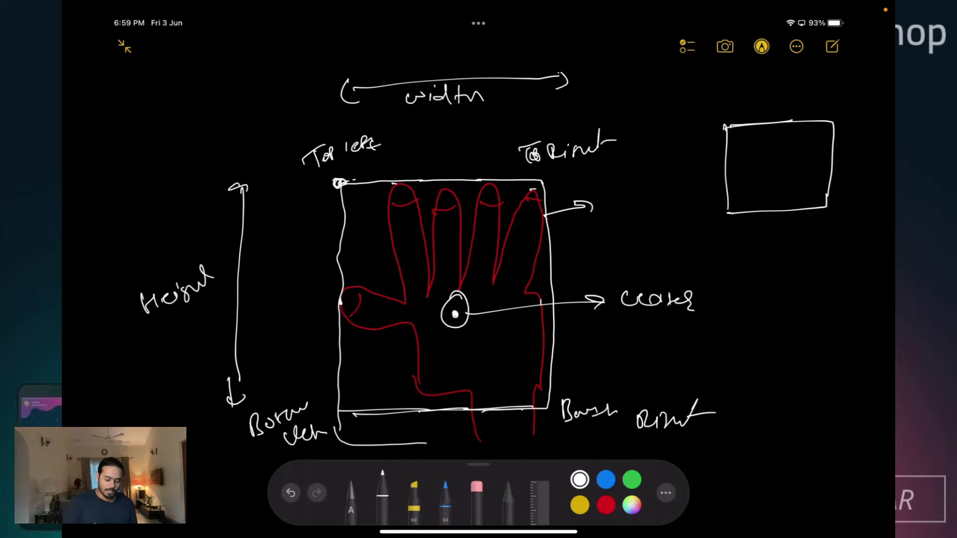
- Circle the "width" and "Height" labels, the bounding box's four corners and the center point in green
click(632, 480)
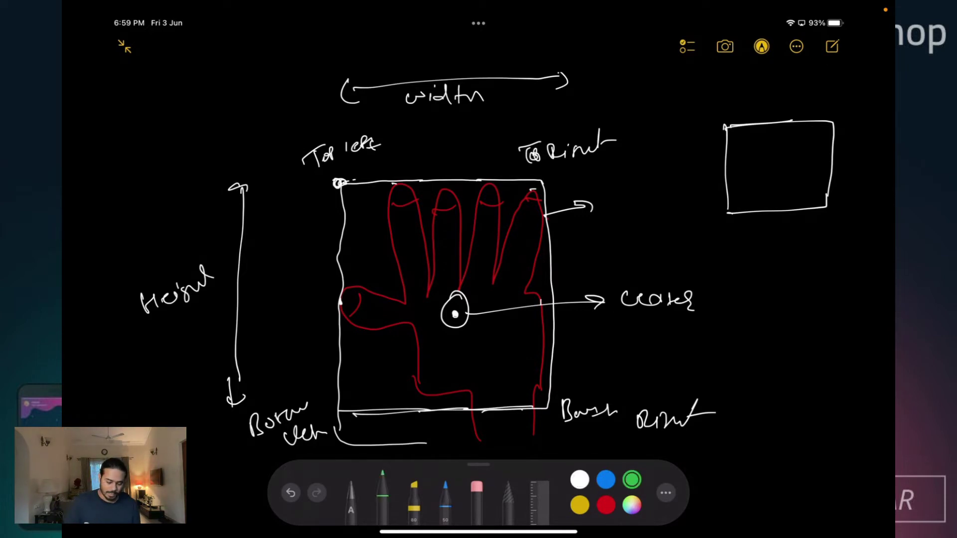
mouse_move(421, 73)
mouse_down()
mouse_move(476, 117)
mouse_move(395, 77)
mouse_up()
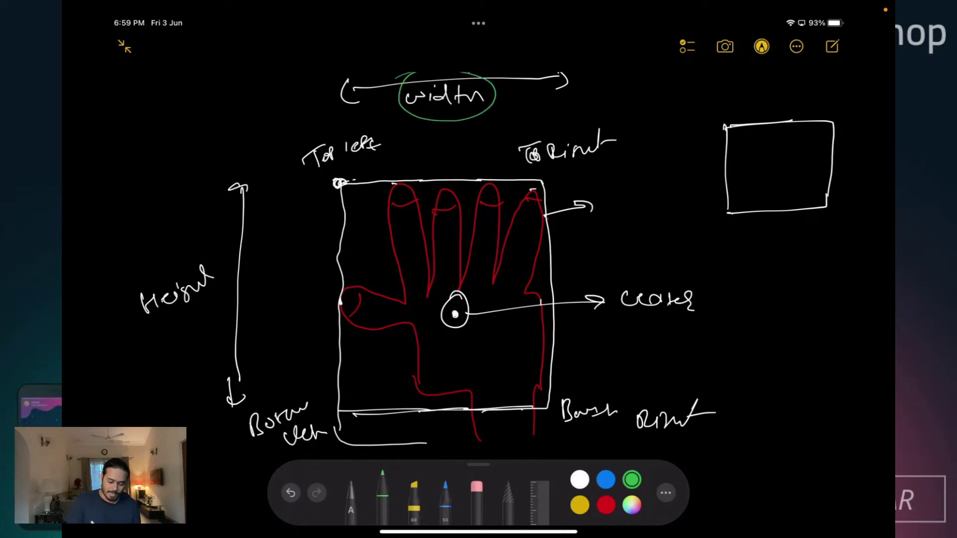
mouse_move(542, 165)
mouse_down()
mouse_move(529, 192)
mouse_move(521, 167)
mouse_up()
mouse_move(355, 170)
mouse_down()
mouse_move(334, 193)
mouse_move(317, 189)
mouse_up()
drag(344, 394, 330, 399)
mouse_move(546, 396)
mouse_down()
mouse_move(548, 427)
mouse_move(539, 393)
mouse_up()
drag(457, 295, 451, 294)
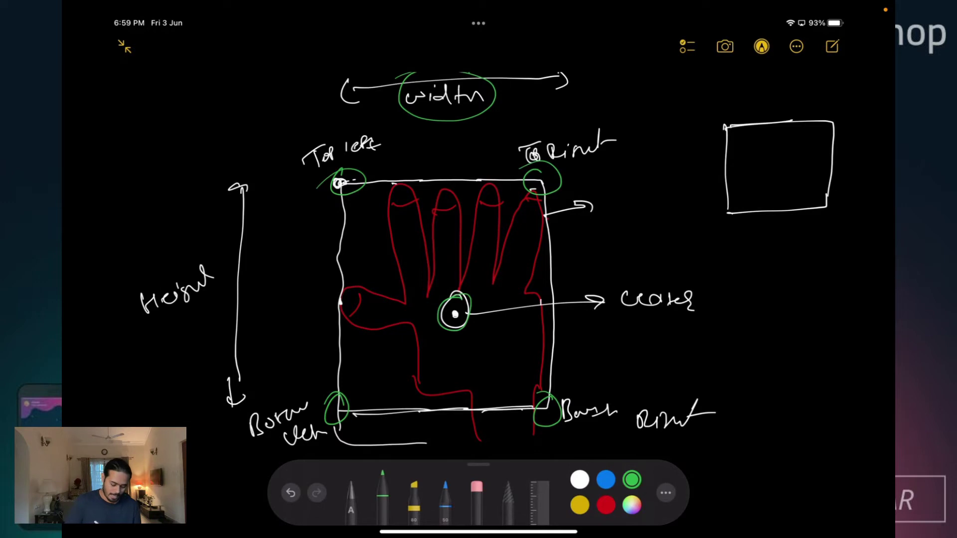
mouse_move(205, 255)
mouse_down()
mouse_move(170, 333)
mouse_move(169, 269)
mouse_up()
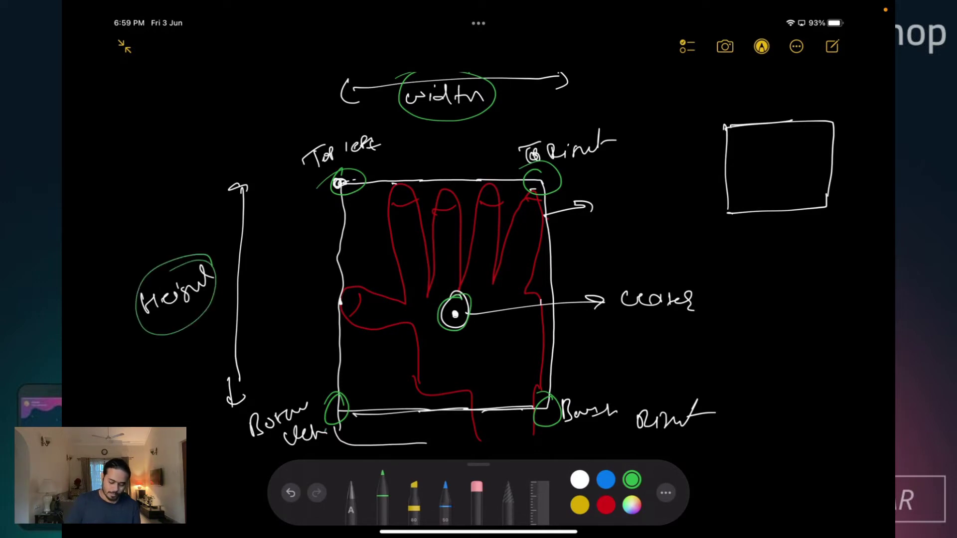
- Draw small green circles inside the bounding box's corners and two smaller green rectangles around the palm's center
drag(431, 295, 439, 292)
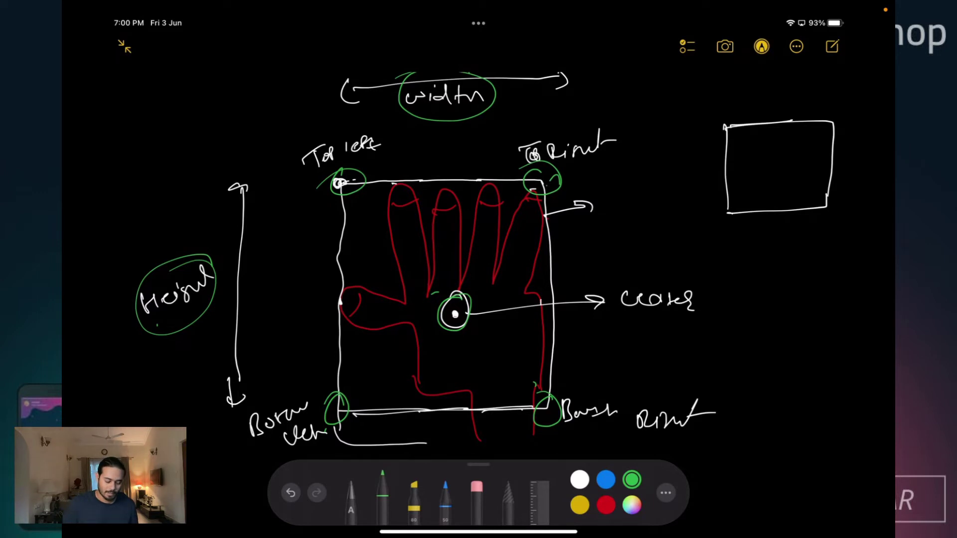
drag(370, 189, 362, 203)
drag(537, 196, 532, 209)
drag(533, 386, 520, 393)
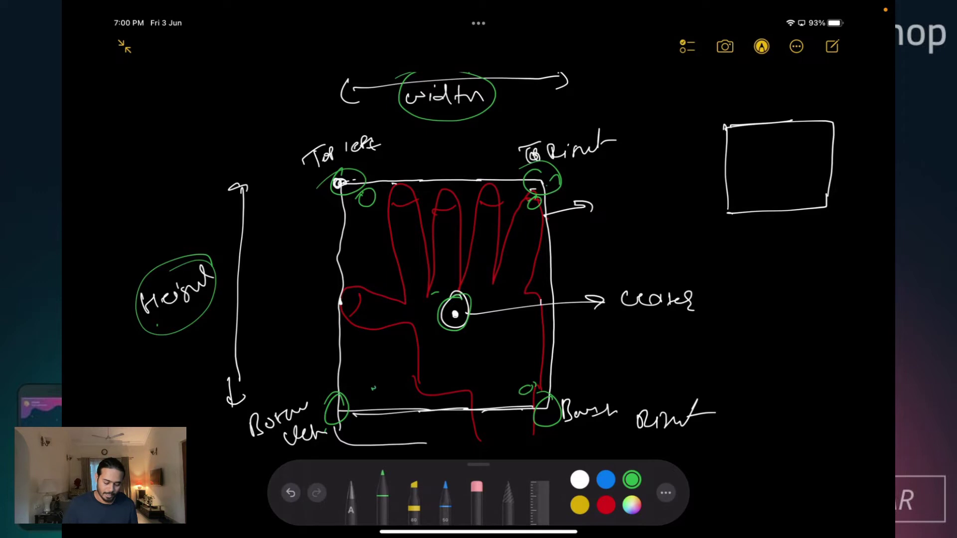
drag(373, 206, 374, 368)
mouse_move(377, 225)
mouse_down()
mouse_move(515, 349)
mouse_move(371, 362)
mouse_up()
drag(499, 291, 508, 312)
drag(449, 302, 513, 333)
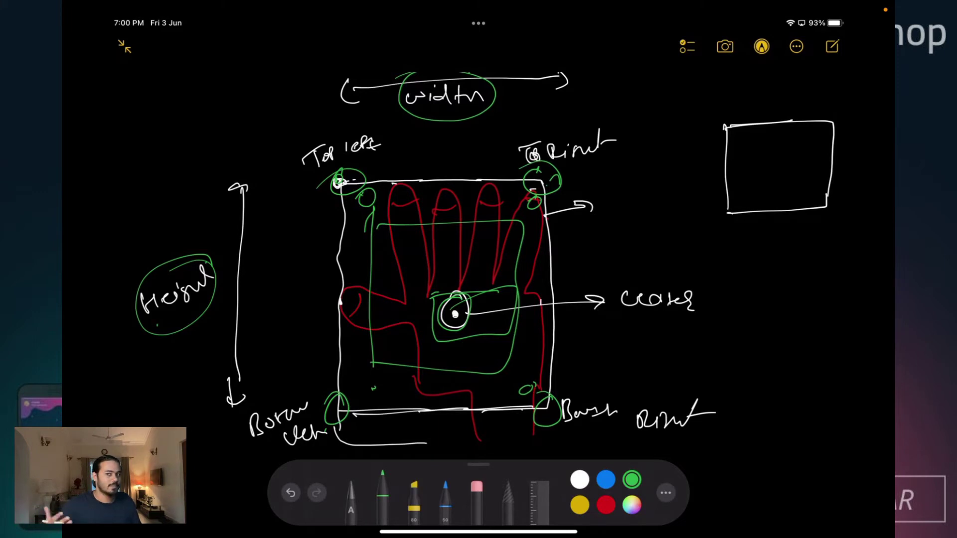
- Switch from the mirrored sketch back to Spark AR Studio and connect a new Hand Bounding Box patch to Hand Select's Hand output
drag(818, 22, 818, 200)
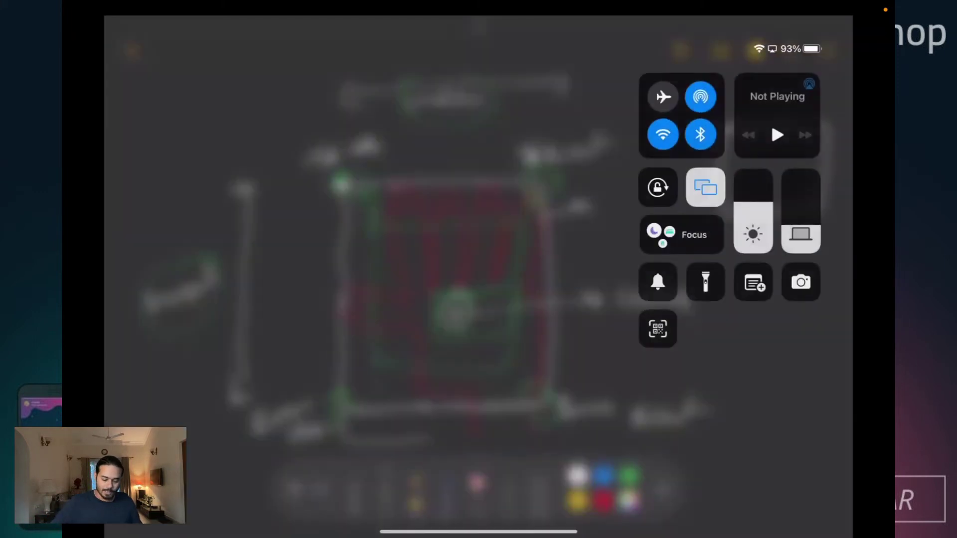
click(703, 186)
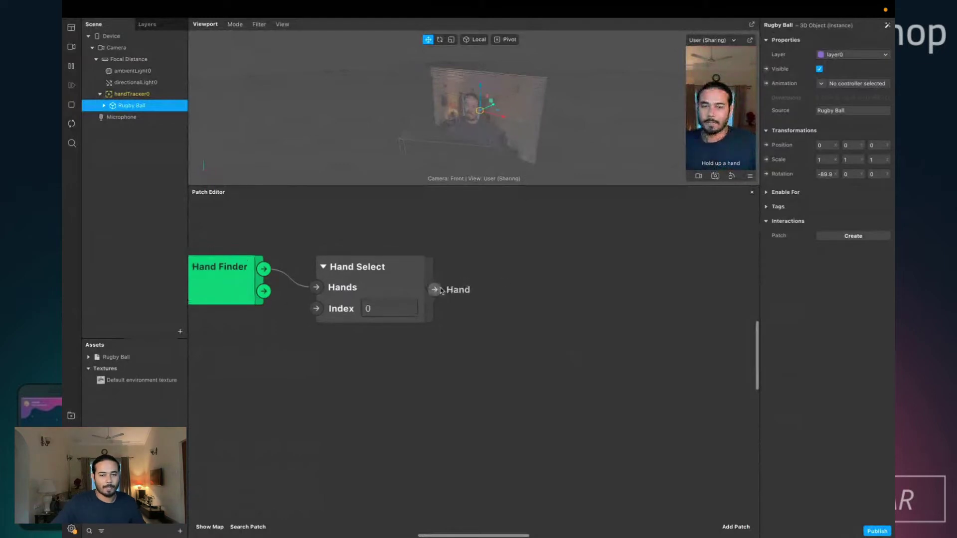
drag(434, 285, 517, 284)
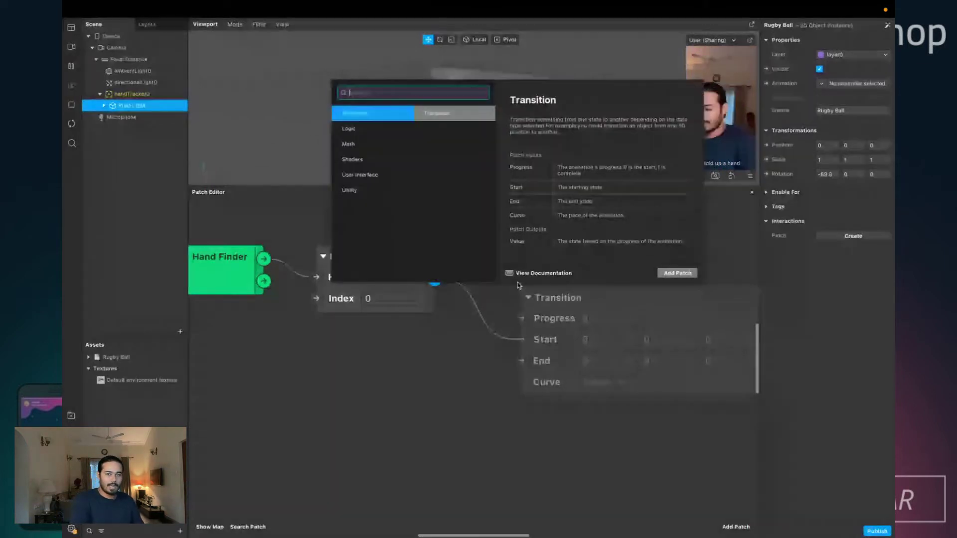
text(hand)
key(Down)
key(Down)
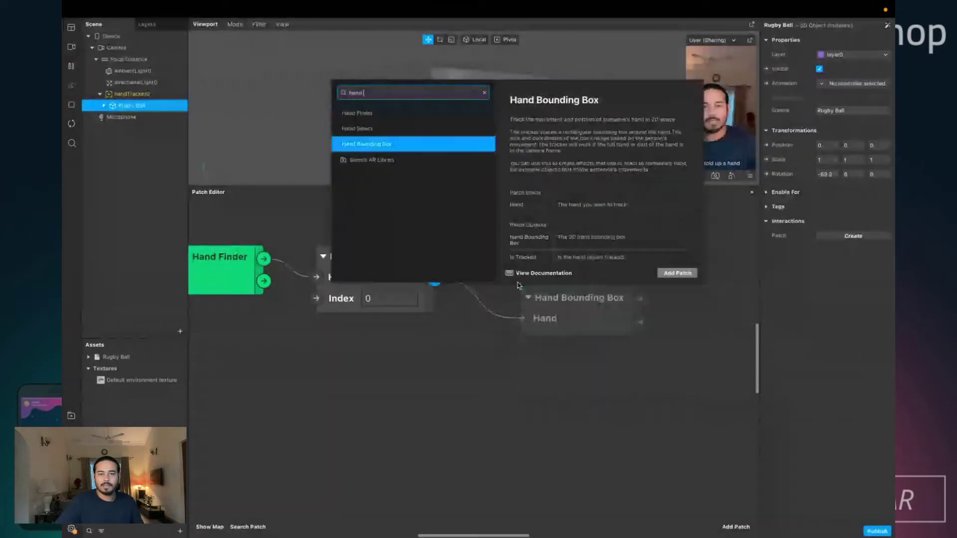
key(Return)
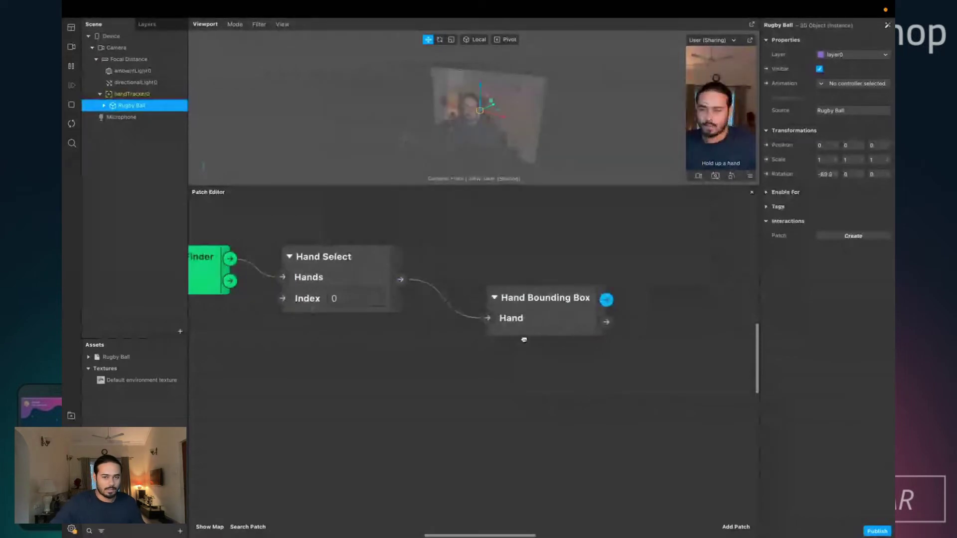
- Move the Hand Bounding Box patch level with and closer to the Hand Select patch
mouse_move(349, 280)
mouse_down()
mouse_move(339, 267)
mouse_move(344, 280)
mouse_up()
scroll(249, 304, left, 1)
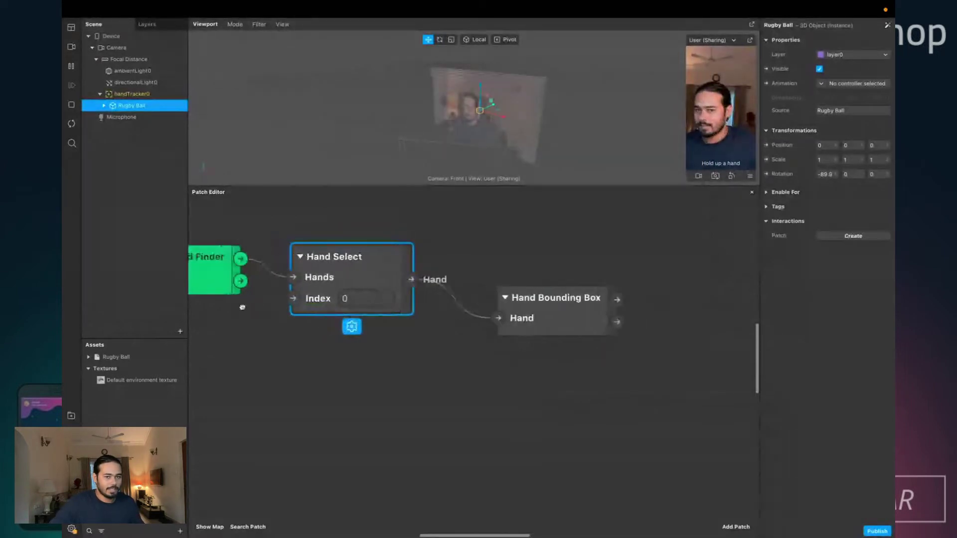
drag(231, 288, 260, 298)
click(263, 336)
click(353, 301)
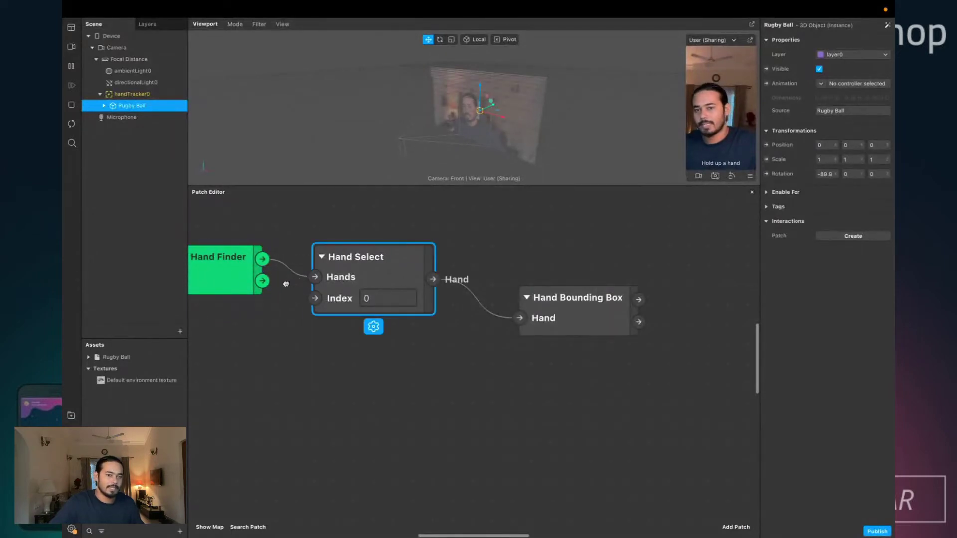
scroll(259, 277, left, 2)
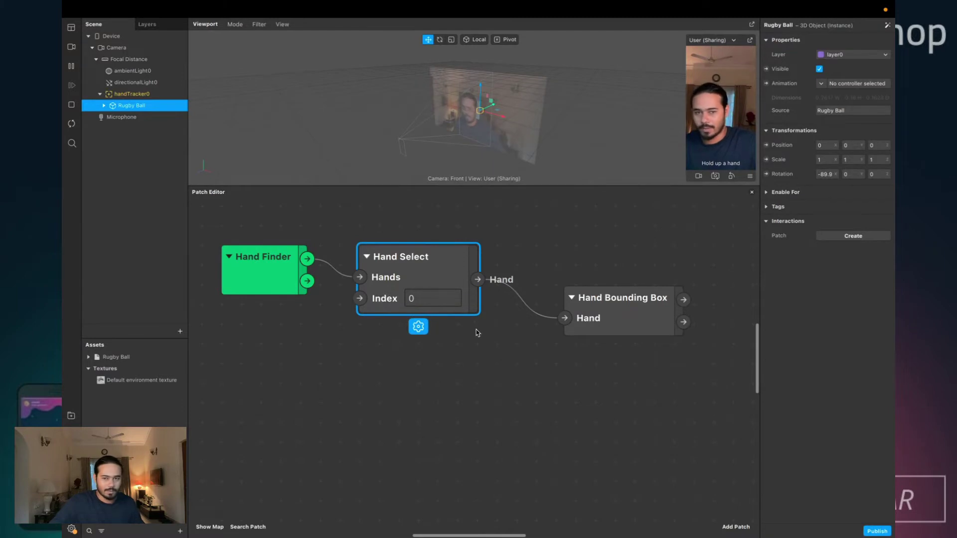
scroll(474, 333, right, 3)
drag(571, 313, 523, 272)
click(502, 329)
scroll(502, 329, right, 2)
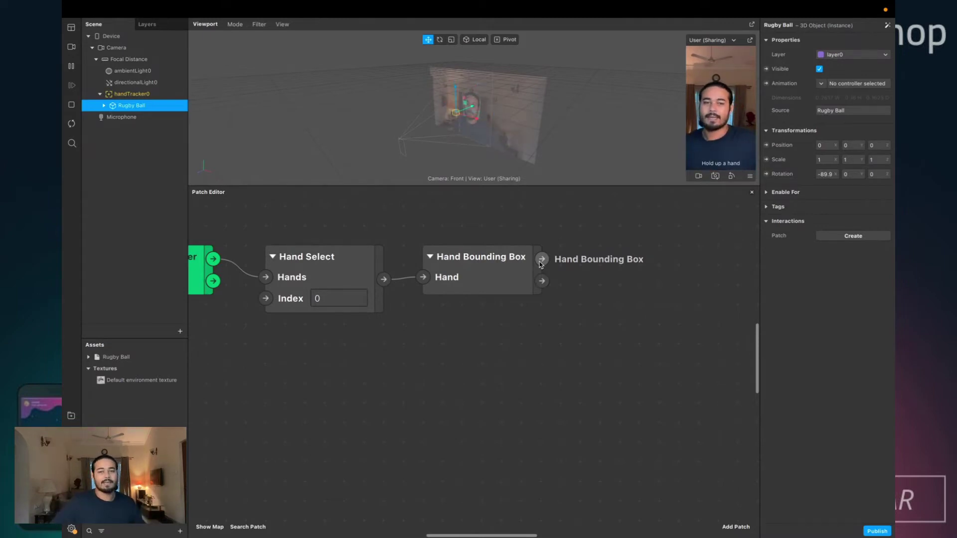
- Connect a new Value patch to the Hand Bounding Box's Is Tracked output, set its type to Boolean and move it closer
scroll(540, 369, right, 3)
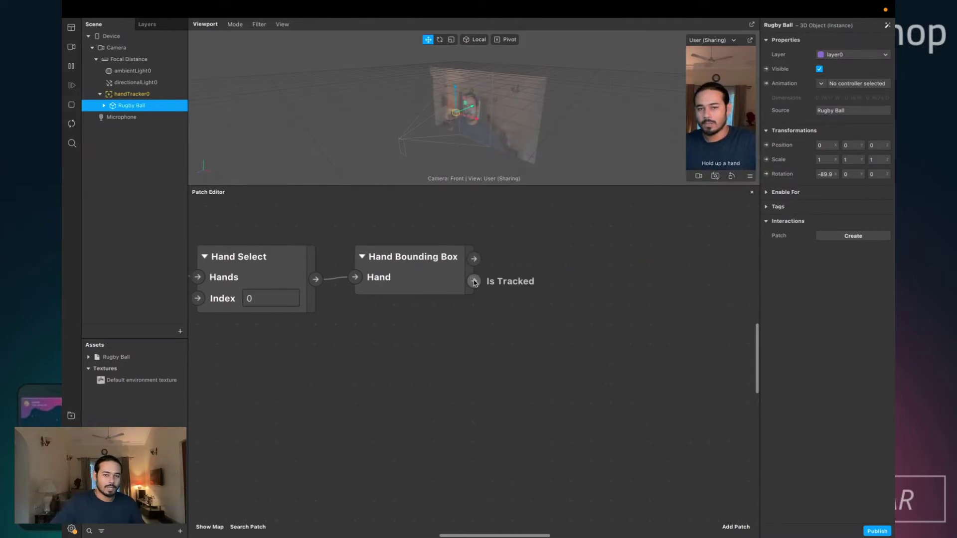
drag(474, 283, 522, 324)
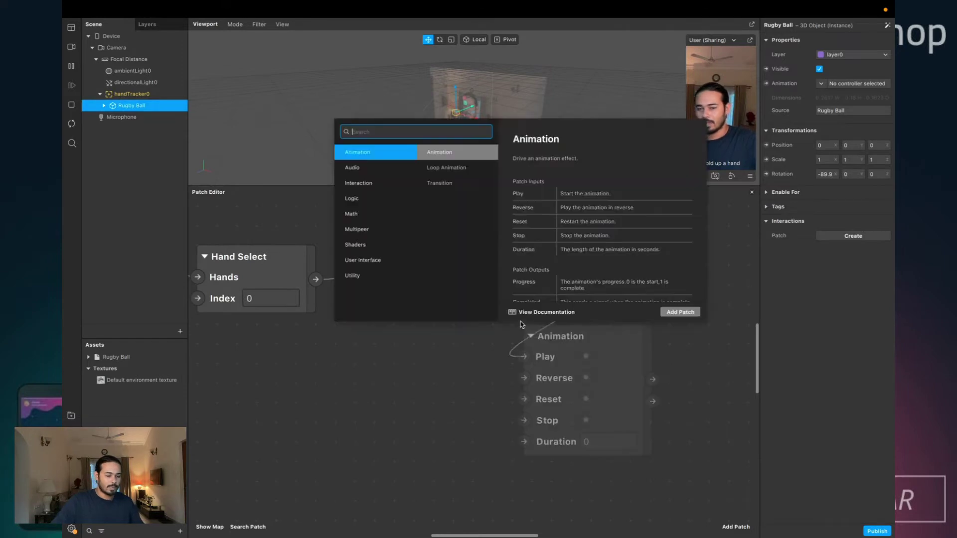
text(value)
key(Return)
click(548, 349)
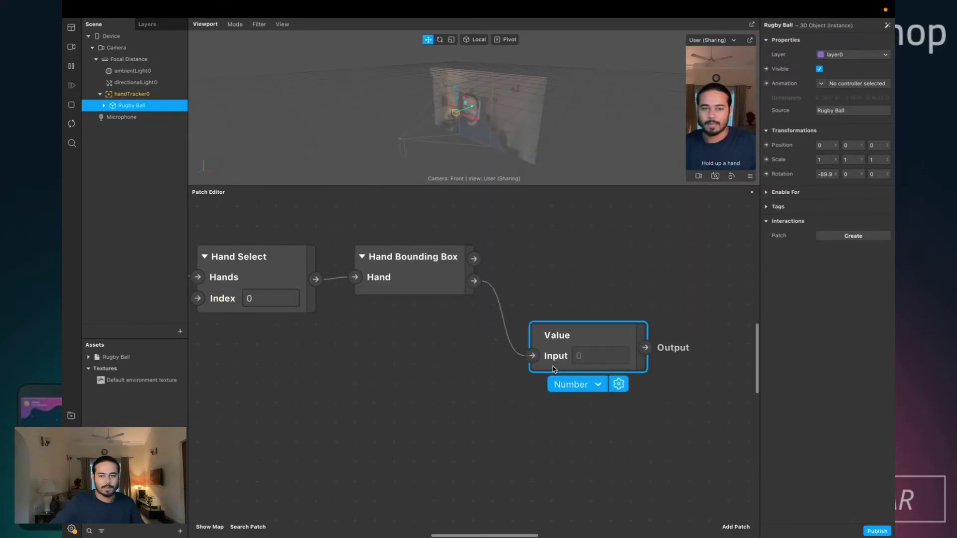
click(563, 384)
click(574, 397)
drag(574, 350, 553, 311)
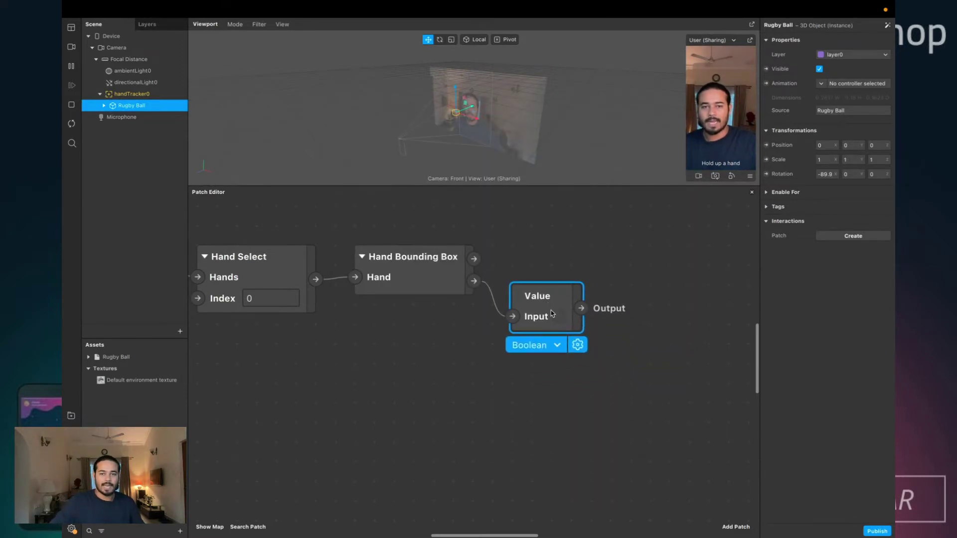
click(557, 316)
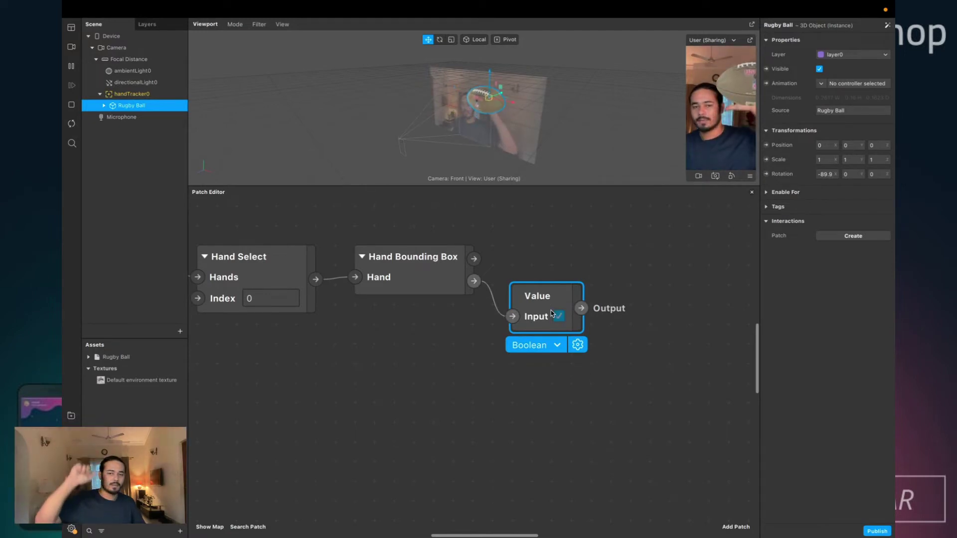
click(553, 314)
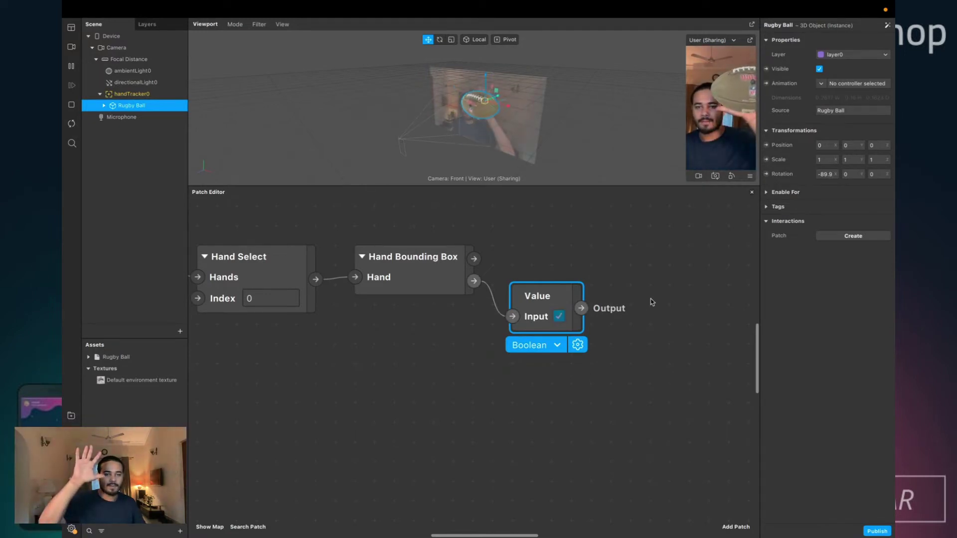
- Duplicate the Hand Select patch below the original, feed it from Hand Finder's Hands output and set its Index to 1
click(244, 282)
scroll(235, 348, left, 5)
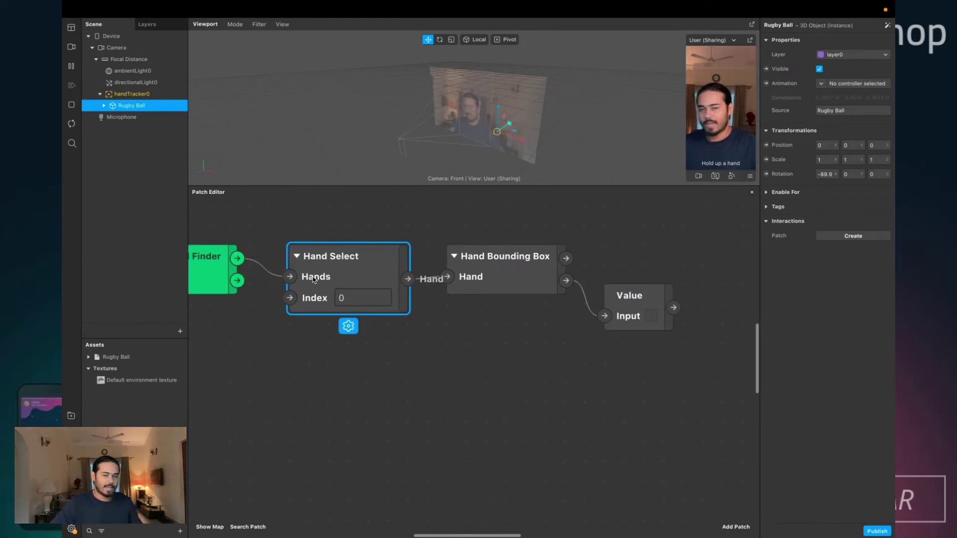
key(super+d)
drag(357, 309, 333, 374)
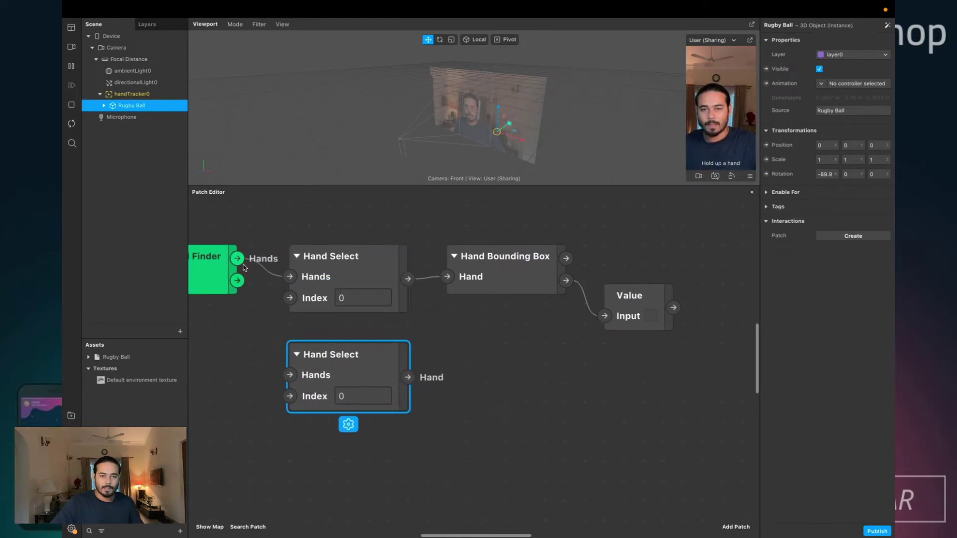
drag(237, 258, 289, 375)
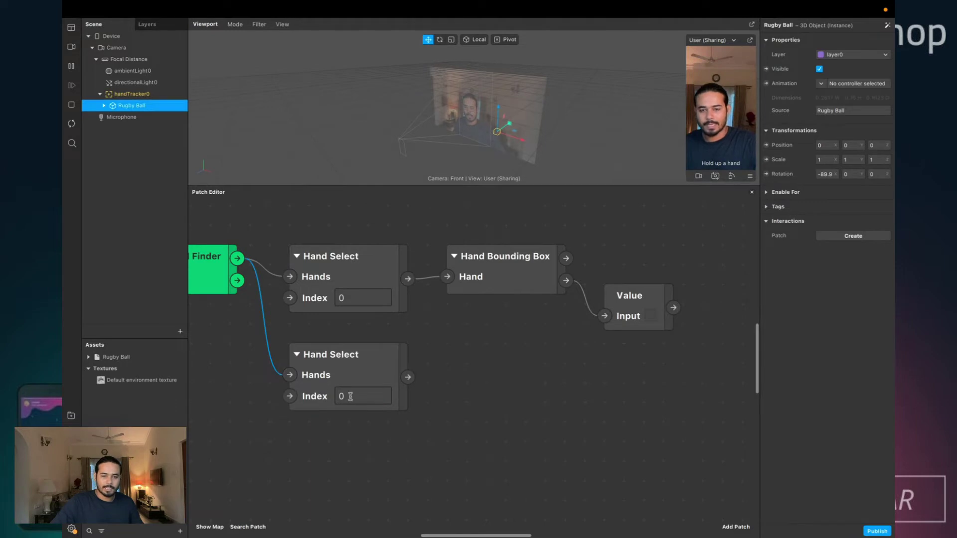
click(351, 396)
text(1)
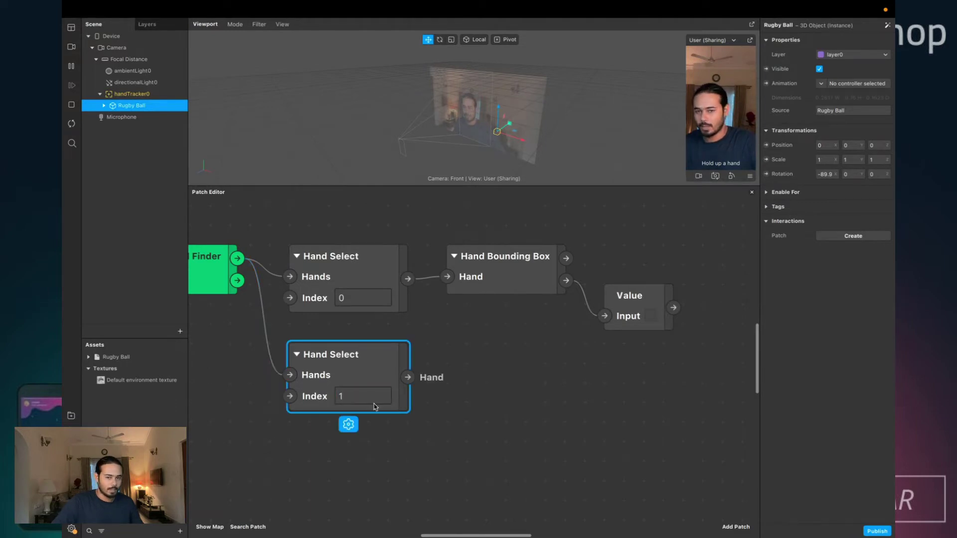
- Copy the Hand Bounding Box patch below the original and connect it to the second Hand Select's Hand output
click(504, 260)
key(super+c)
key(super+v)
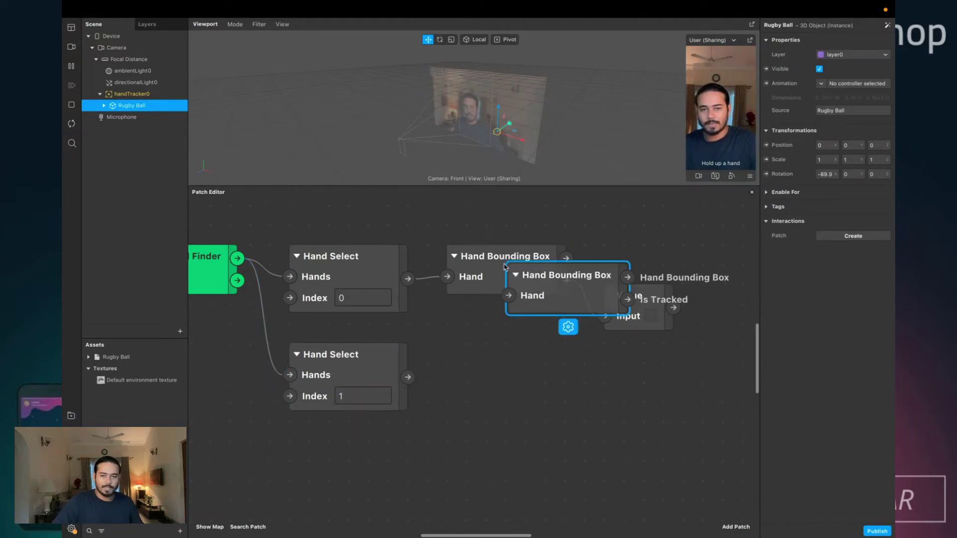
drag(513, 274, 455, 355)
drag(407, 376, 583, 383)
drag(408, 377, 447, 375)
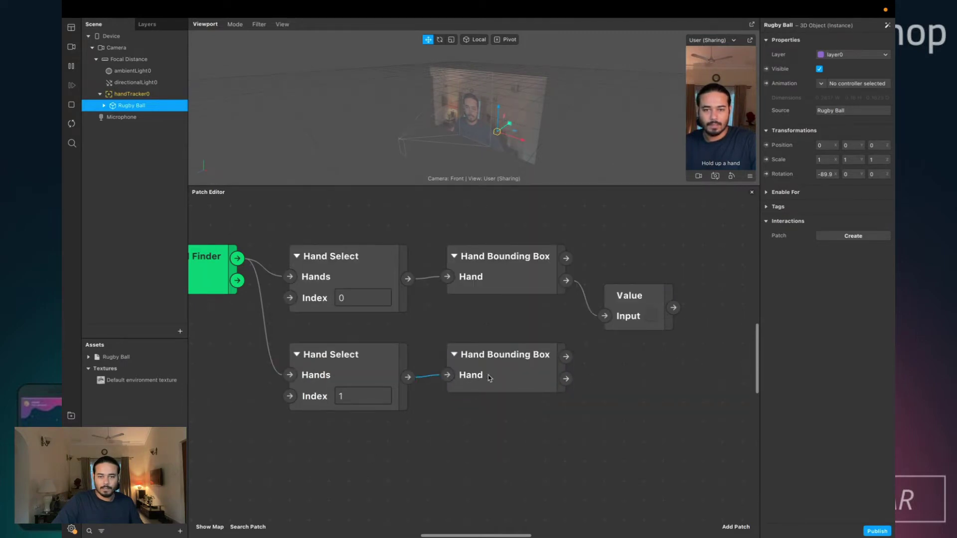
- Copy the Boolean Value patch below the original and connect it to the second Hand Bounding Box's Is Tracked output
click(621, 320)
key(ctrl+c)
key(ctrl+v)
drag(627, 345, 629, 406)
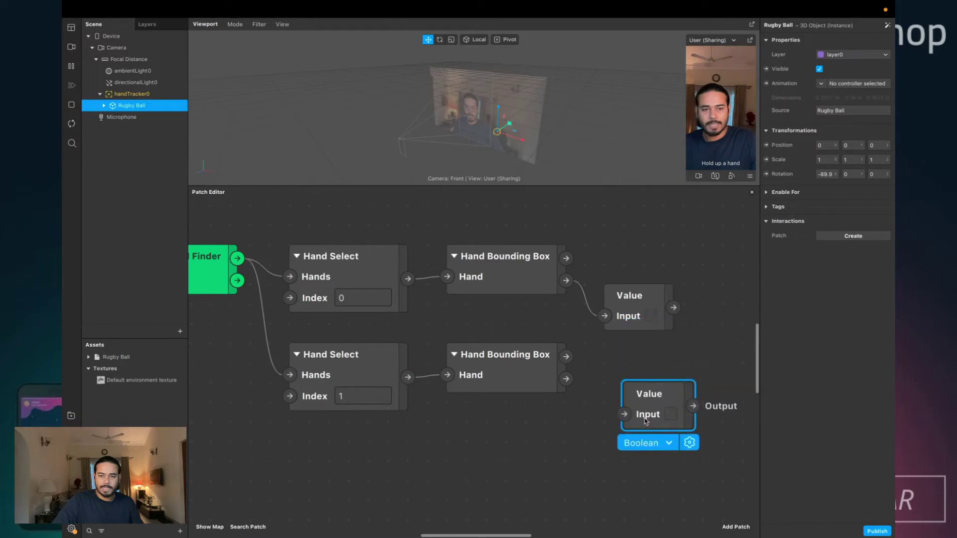
drag(566, 378, 624, 416)
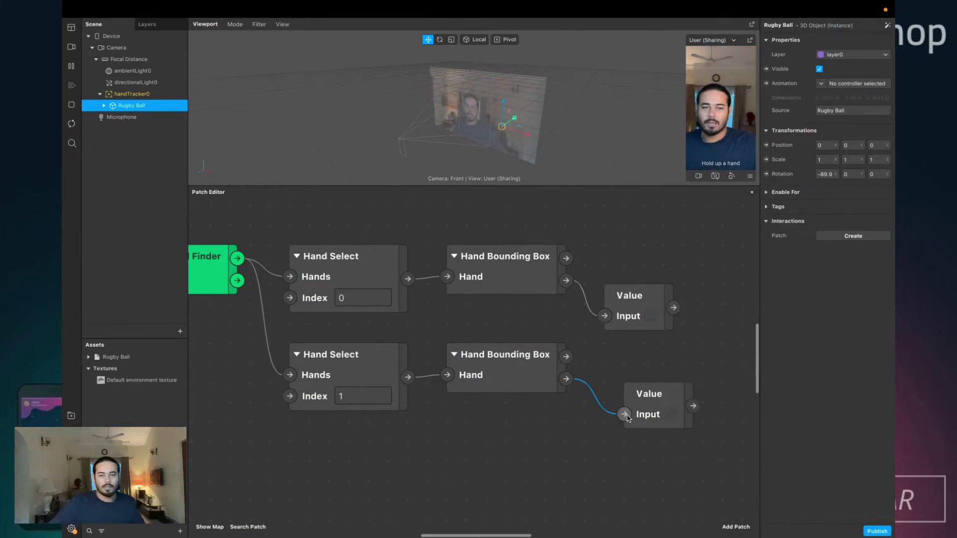
- Add a Bounding Box 2D Unpack patch connected to the first Hand Bounding Box patch's Hand Bounding Box output
scroll(552, 439, right, 2)
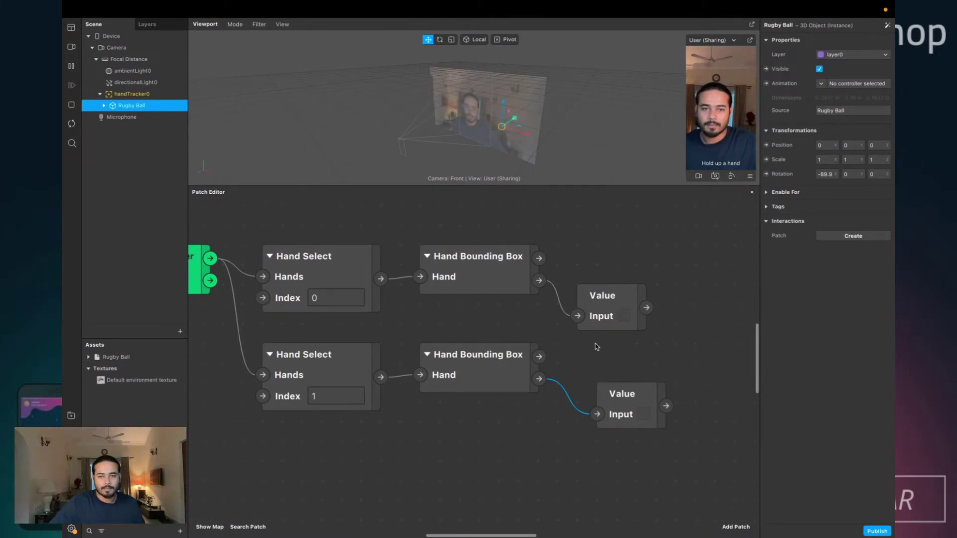
drag(599, 322, 600, 341)
scroll(538, 261, right, 5)
scroll(538, 262, up, 2)
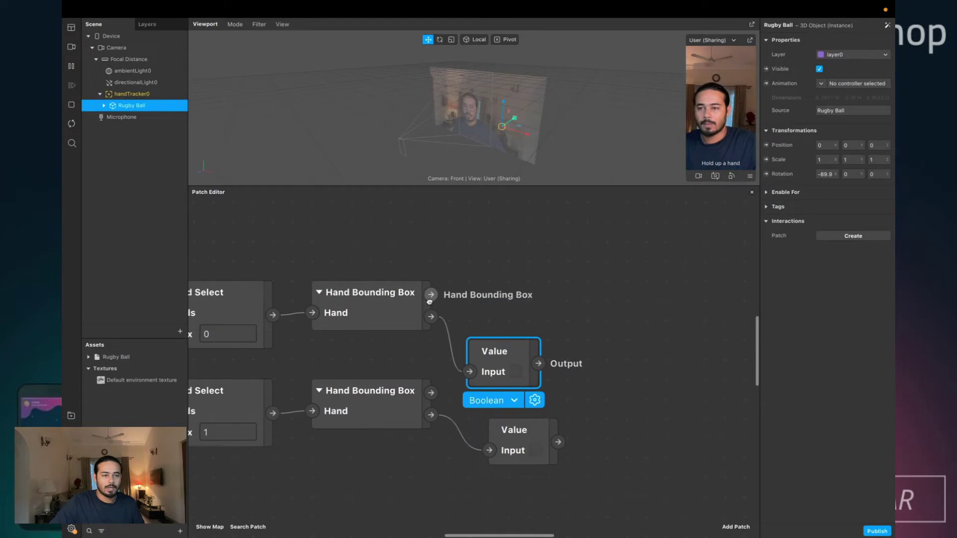
click(433, 295)
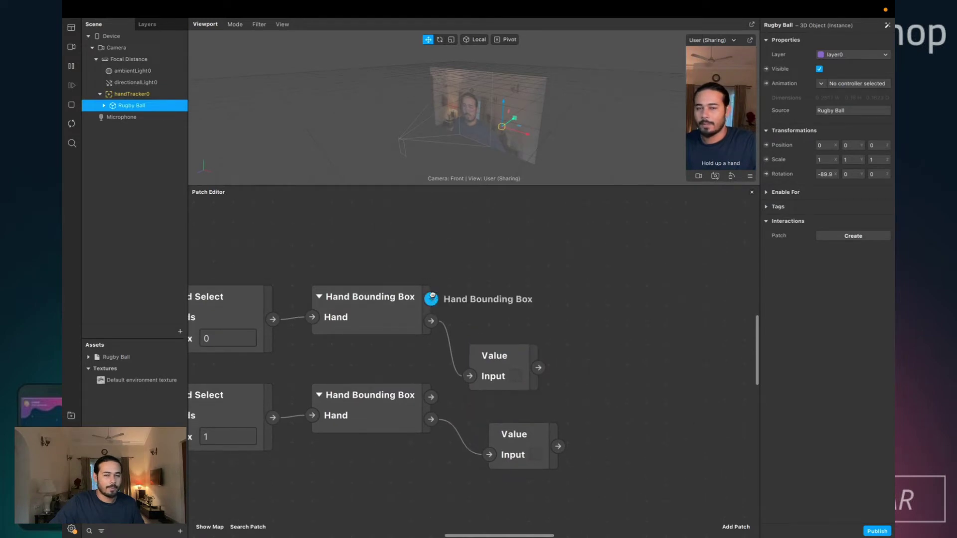
scroll(422, 299, up, 1)
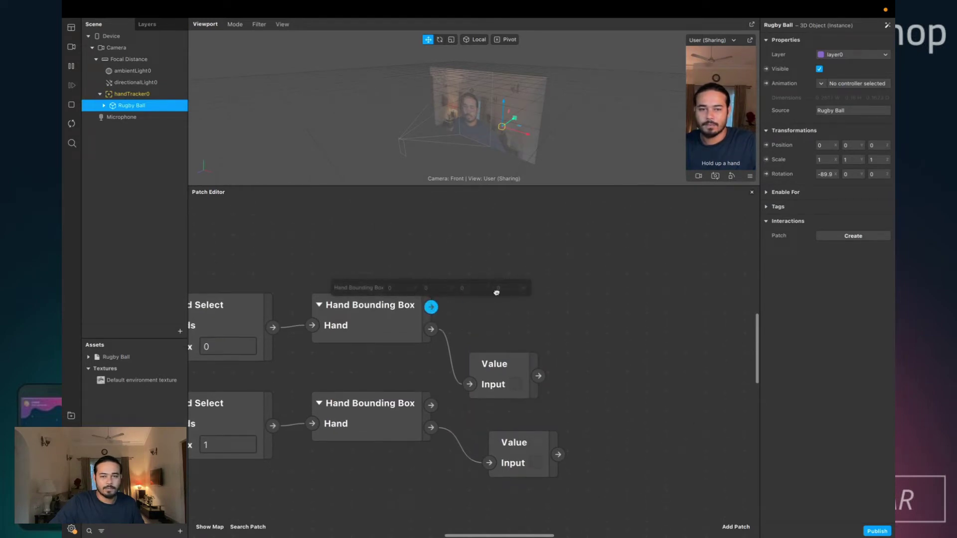
drag(431, 307, 483, 252)
text(bou)
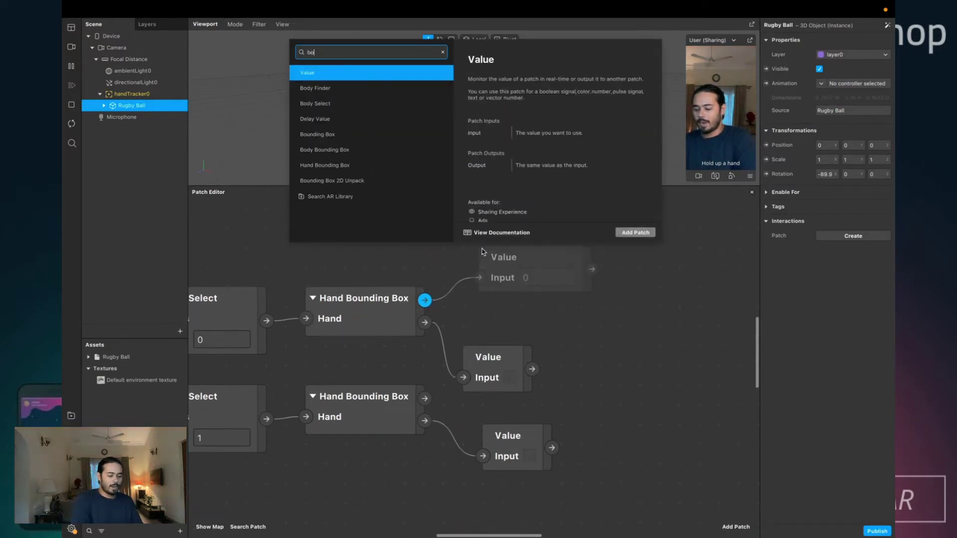
key(Down)
key(Down)
key(Down)
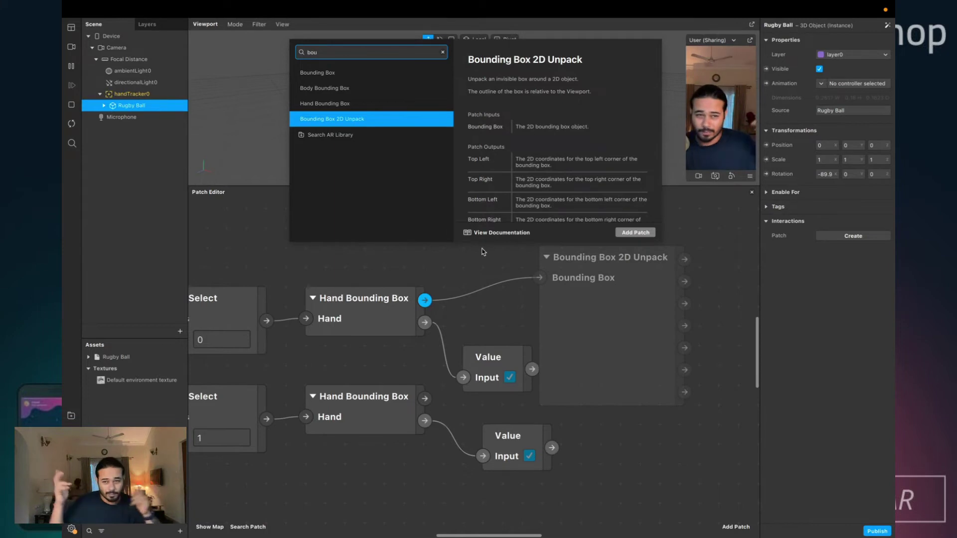
key(Return)
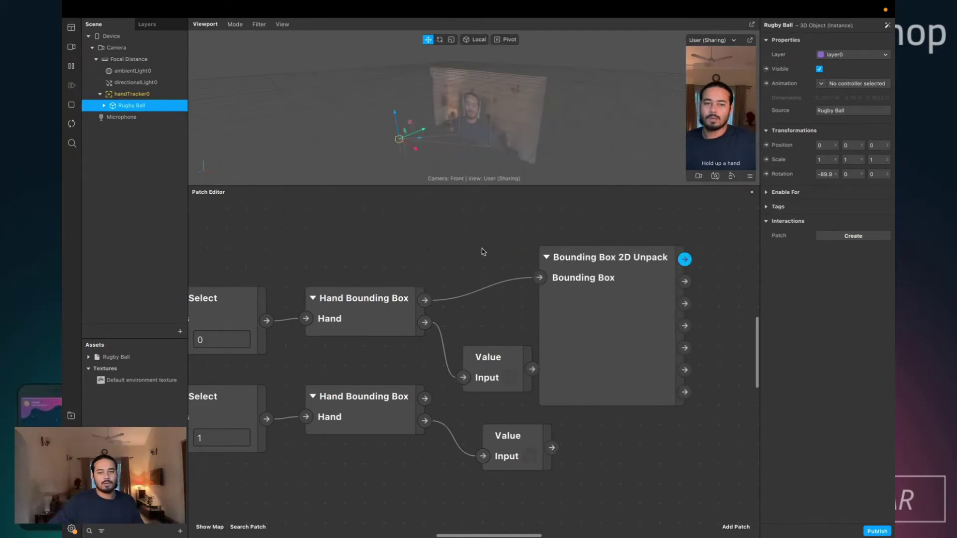
- Move the Bounding Box 2D Unpack patch above the first Value patch and inspect its corner, center, width and height outputs
scroll(486, 304, up, 2)
scroll(487, 304, up, 2)
drag(587, 355, 503, 247)
scroll(503, 247, right, 5)
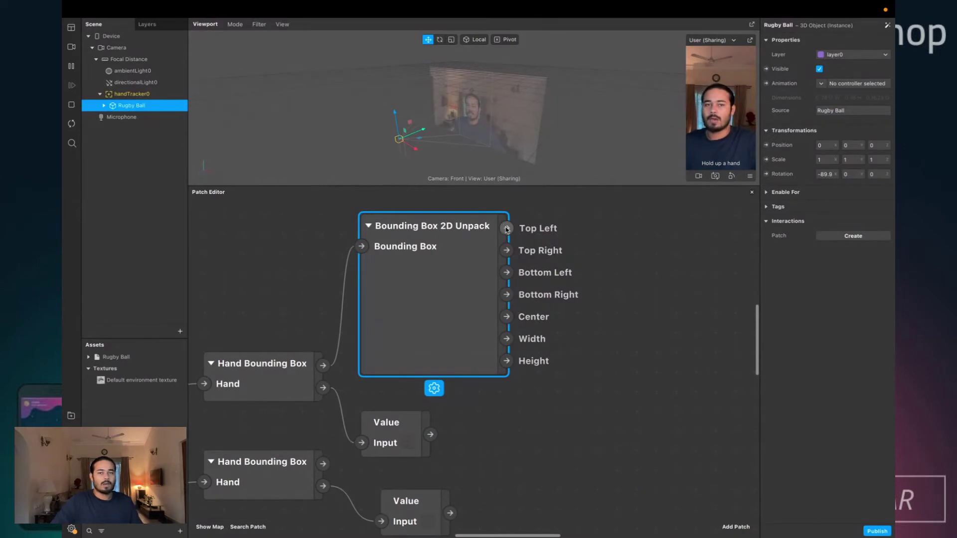
click(507, 229)
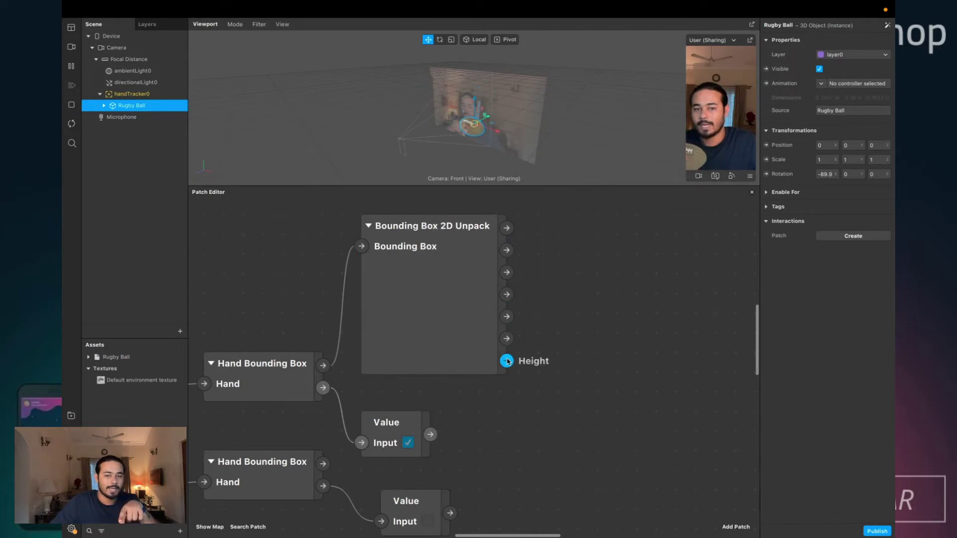
click(499, 233)
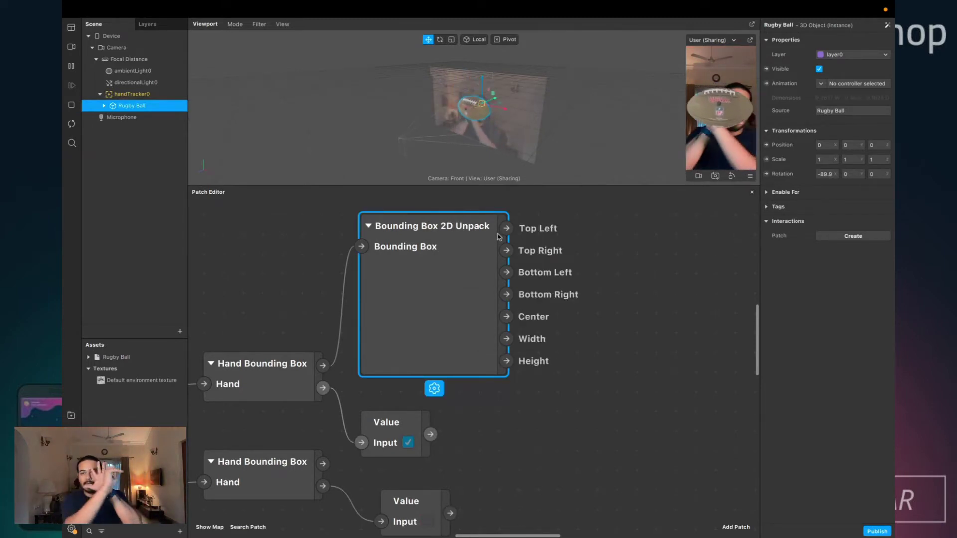
- Delete handTracker0 together with its Rugby Ball child from the scene
click(131, 94)
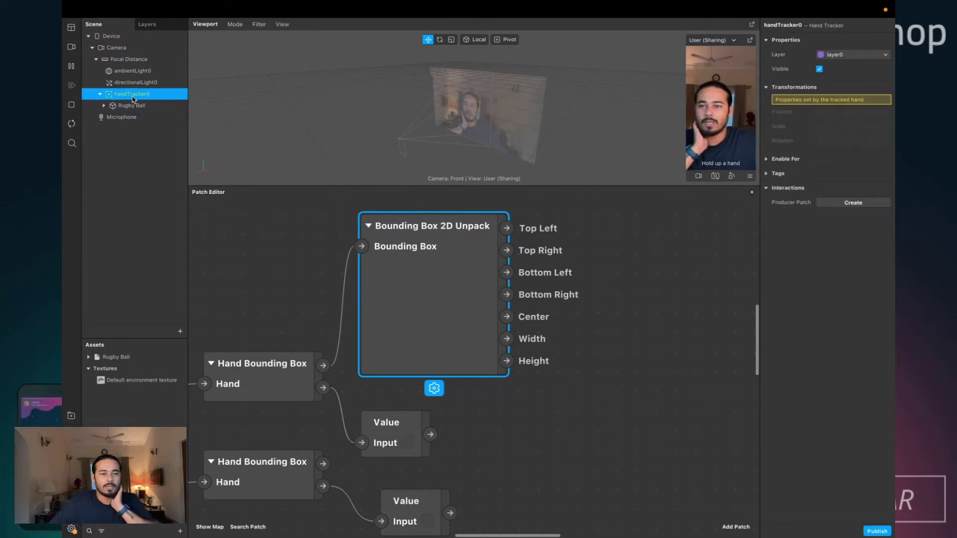
right_click(132, 95)
click(157, 136)
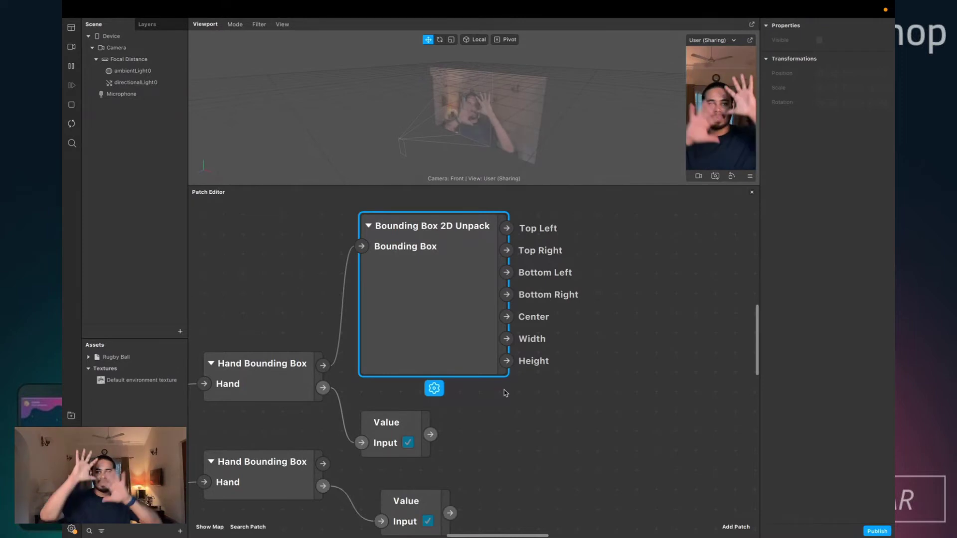
click(473, 461)
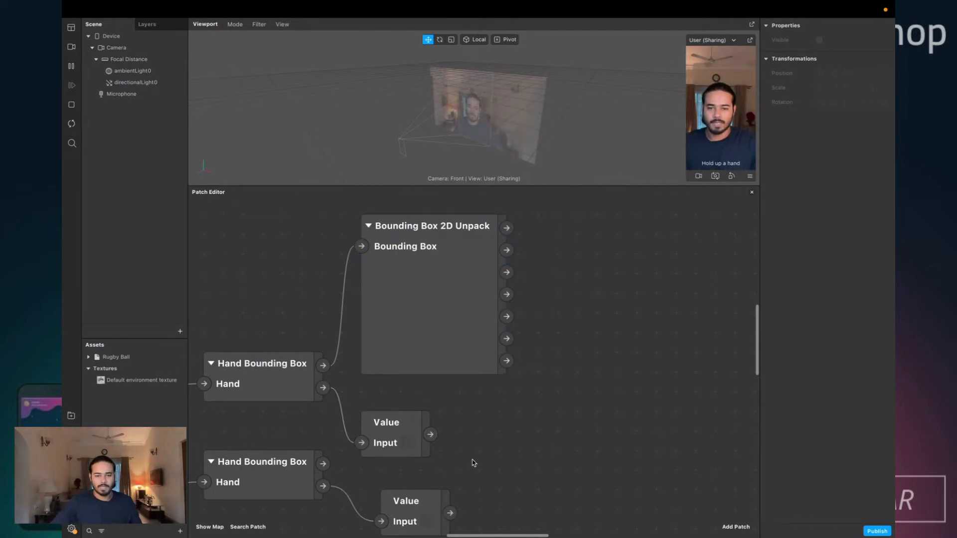
- Examine the Hand Select and Hand Bounding Box chains for both hands and the Bounding Box 2D Unpack outputs
scroll(472, 462, left, 5)
scroll(460, 466, down, 5)
scroll(424, 469, up, 5)
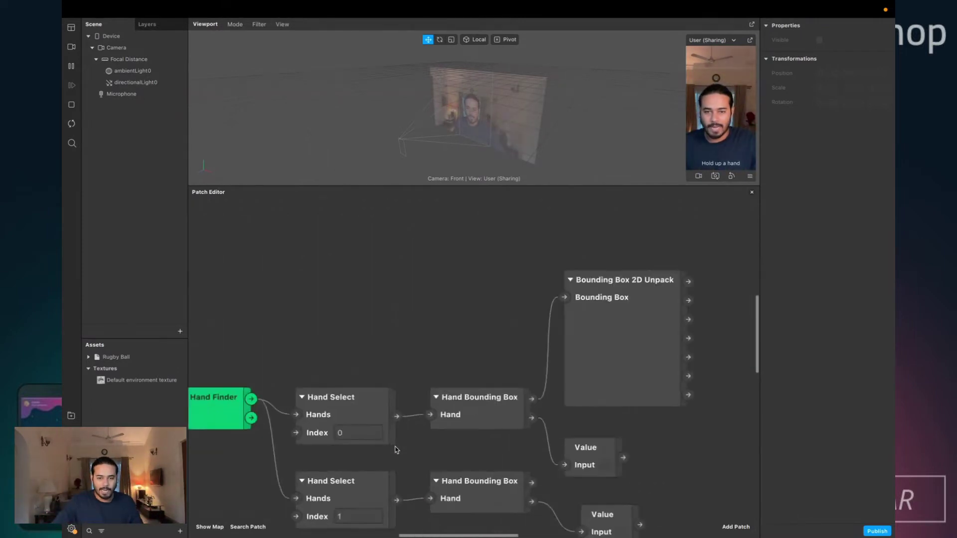
scroll(426, 349, down, 3)
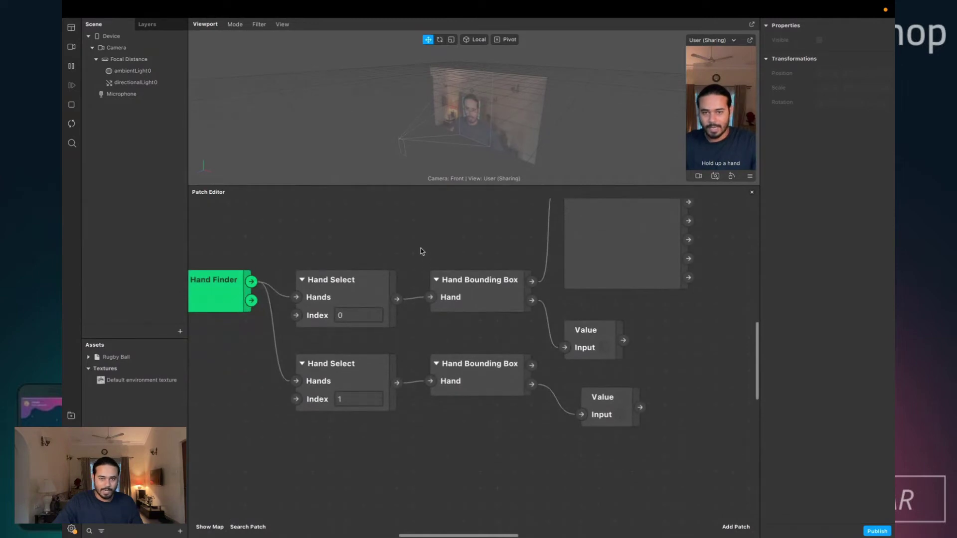
drag(422, 249, 509, 425)
click(407, 267)
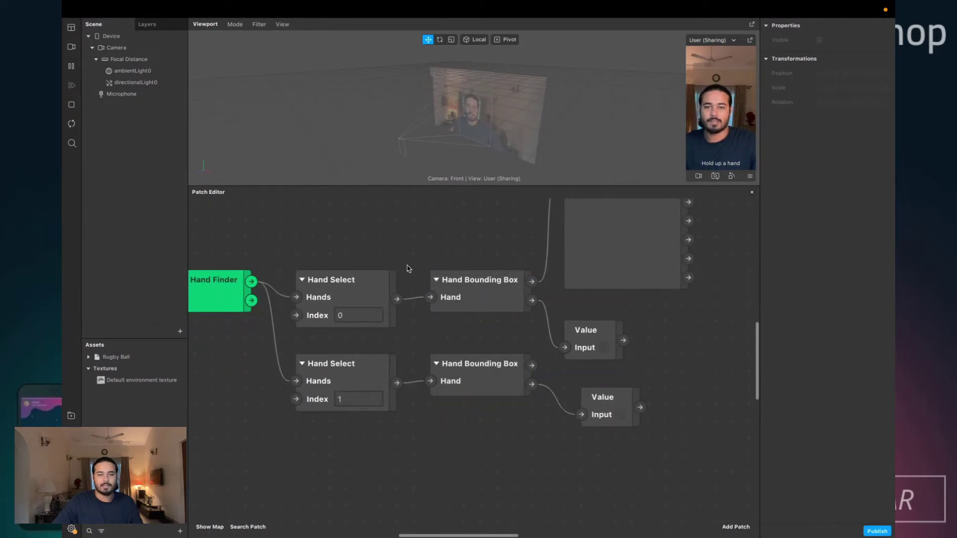
drag(397, 299, 418, 284)
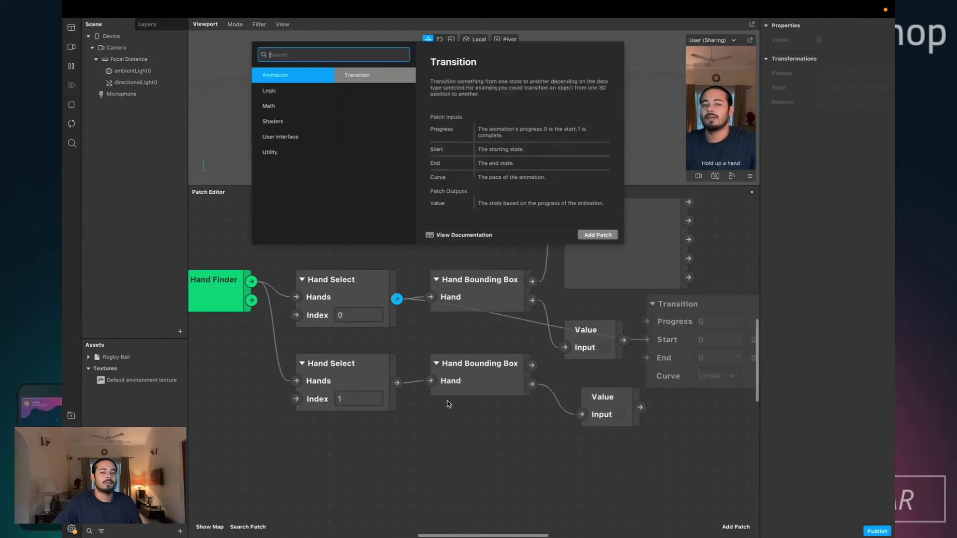
click(447, 401)
scroll(440, 244, down, 1)
click(441, 270)
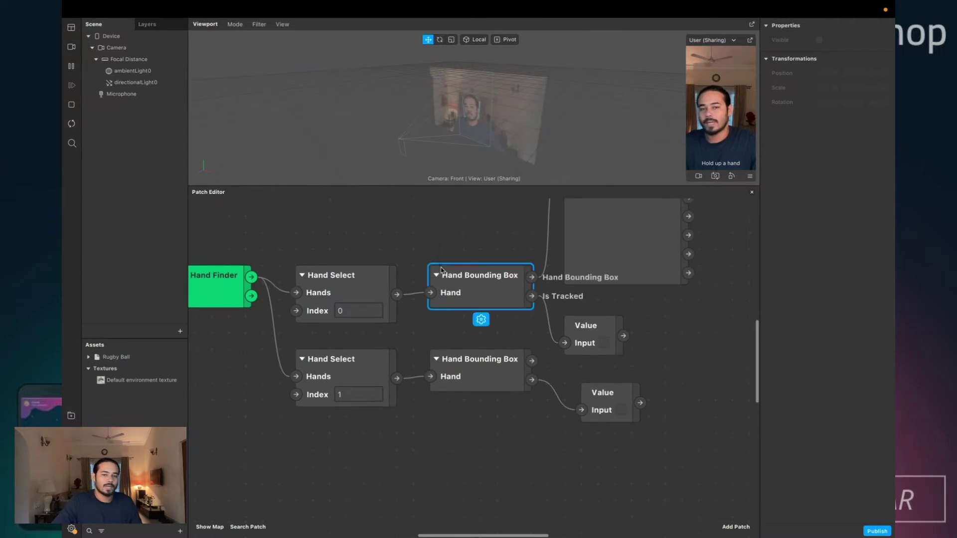
click(483, 411)
mouse_move(470, 375)
mouse_down()
mouse_move(464, 363)
mouse_move(466, 379)
mouse_up()
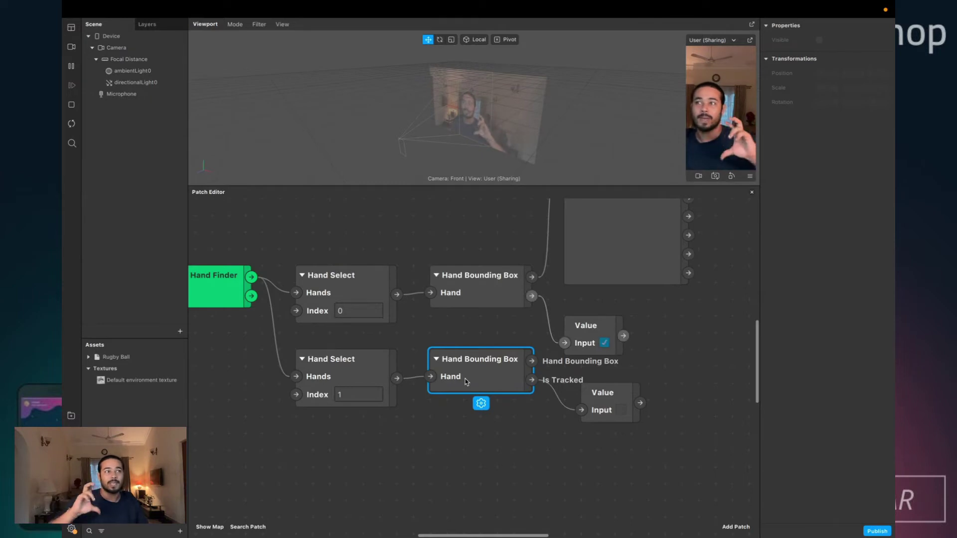
click(515, 415)
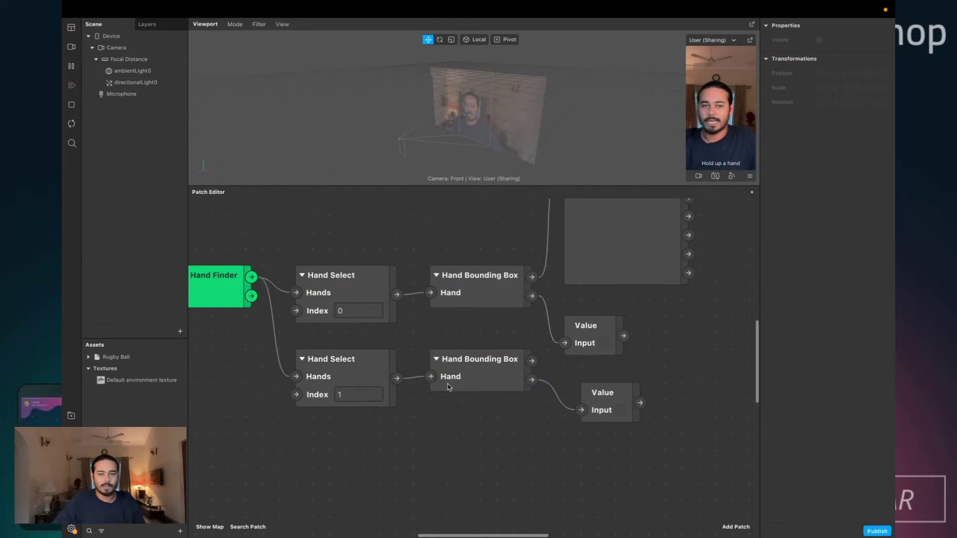
scroll(445, 388, right, 3)
scroll(445, 387, up, 4)
scroll(445, 388, right, 2)
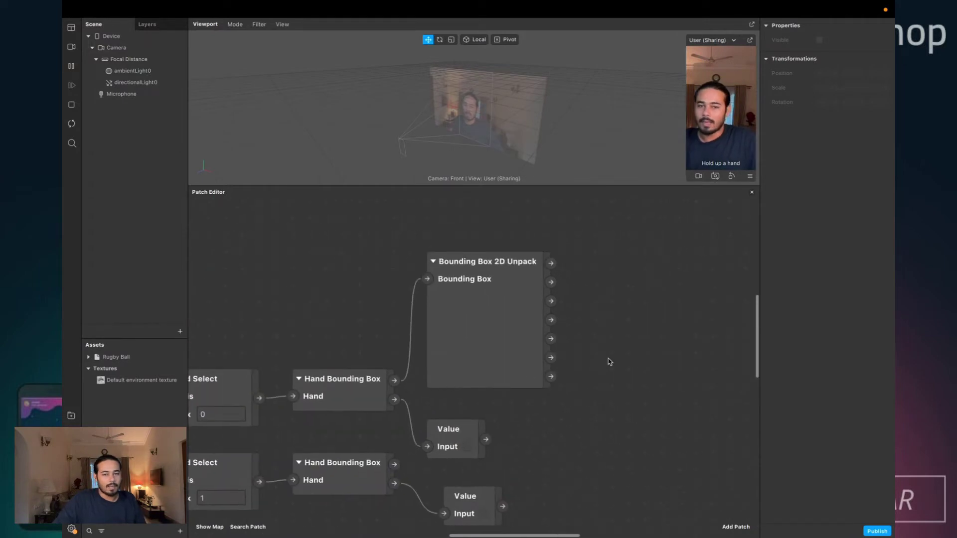
click(506, 299)
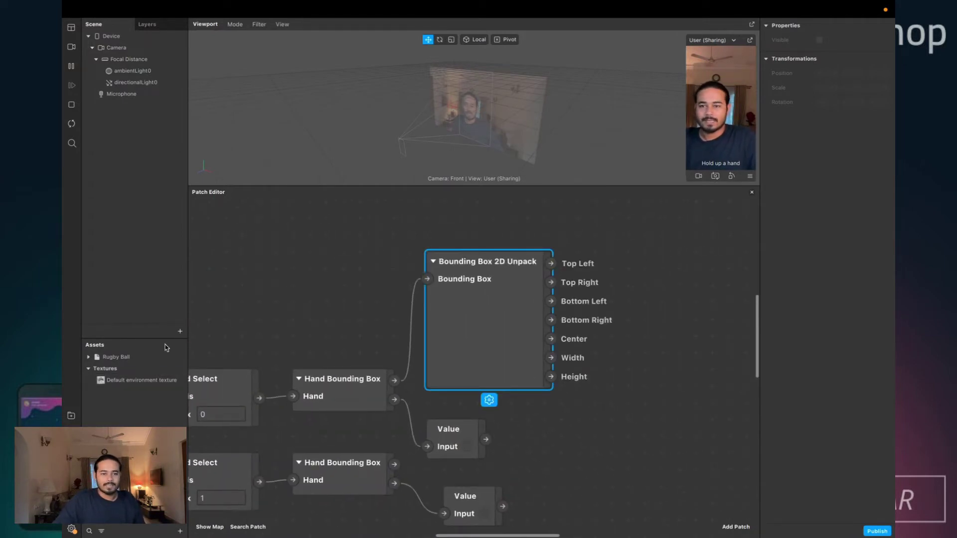
- Insert two rectangles on a canvas in the scene
click(180, 332)
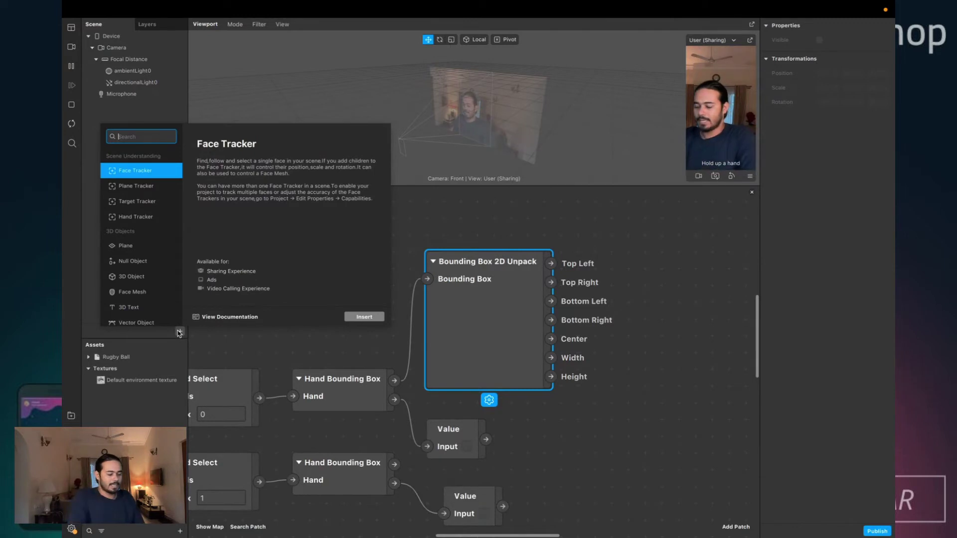
text(rec)
key(Return)
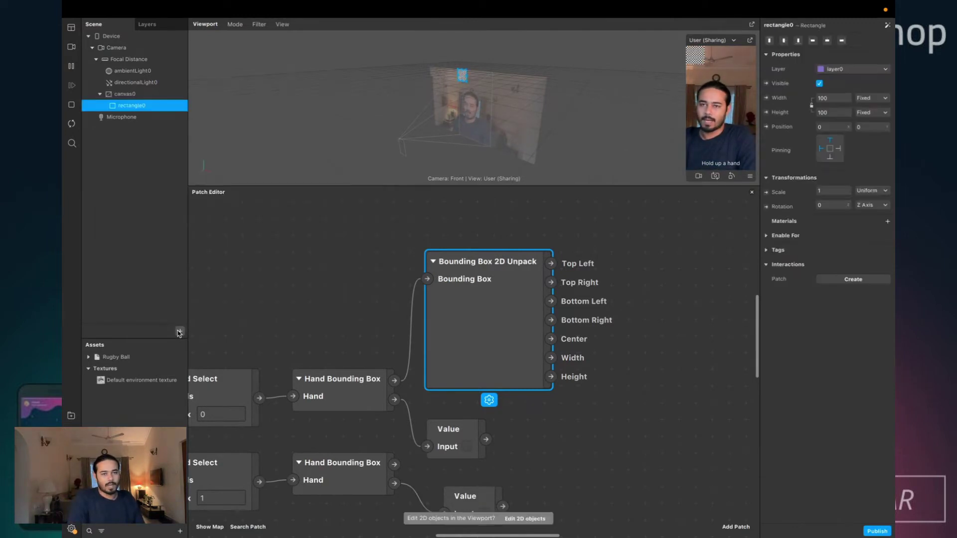
click(179, 332)
text(re)
key(Return)
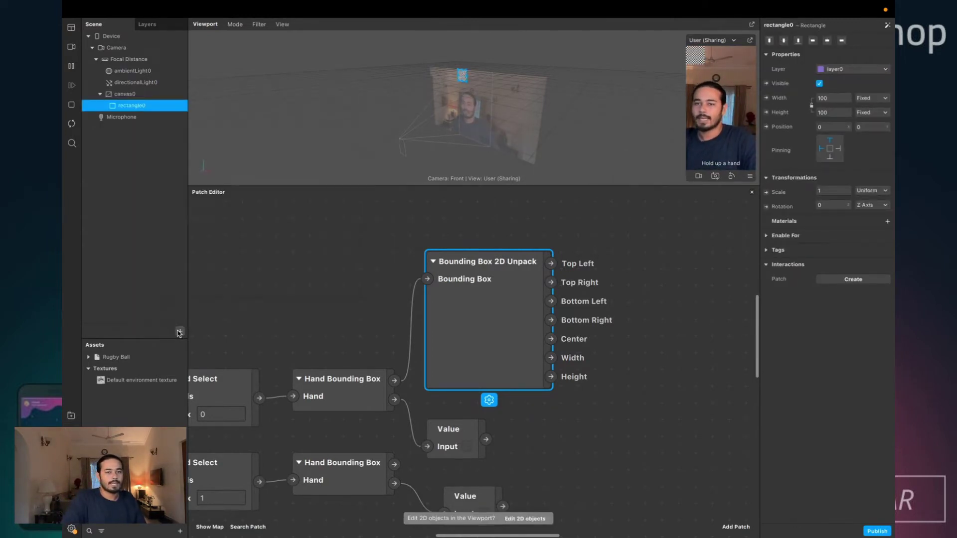
- Rename the first rectangle h1 and the second rectangle h2
double_click(140, 106)
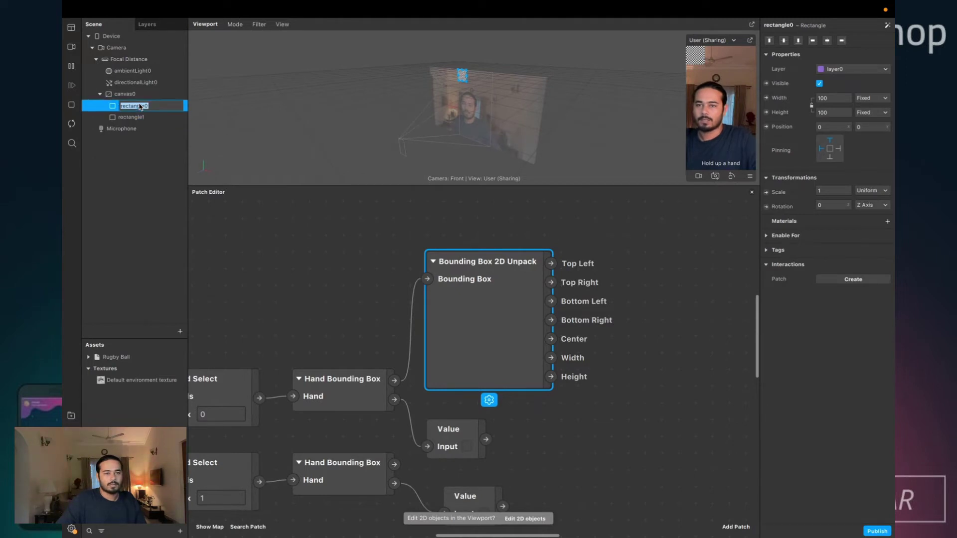
text(H1)
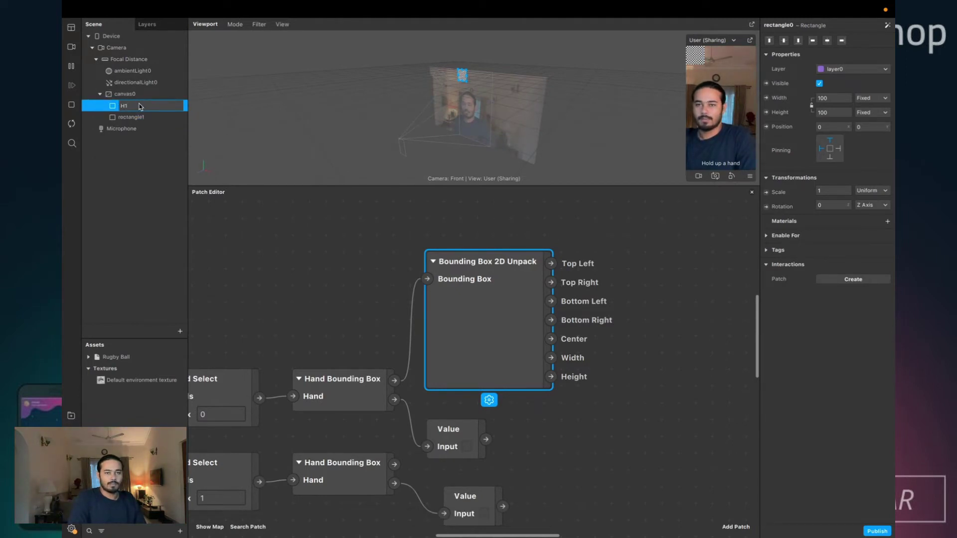
key(Return)
key(Down)
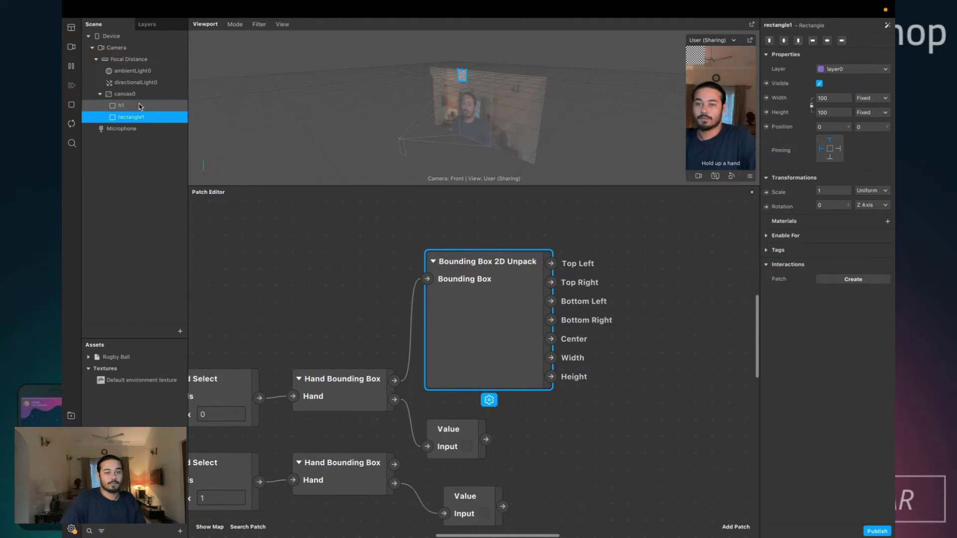
key(Return)
text(h2)
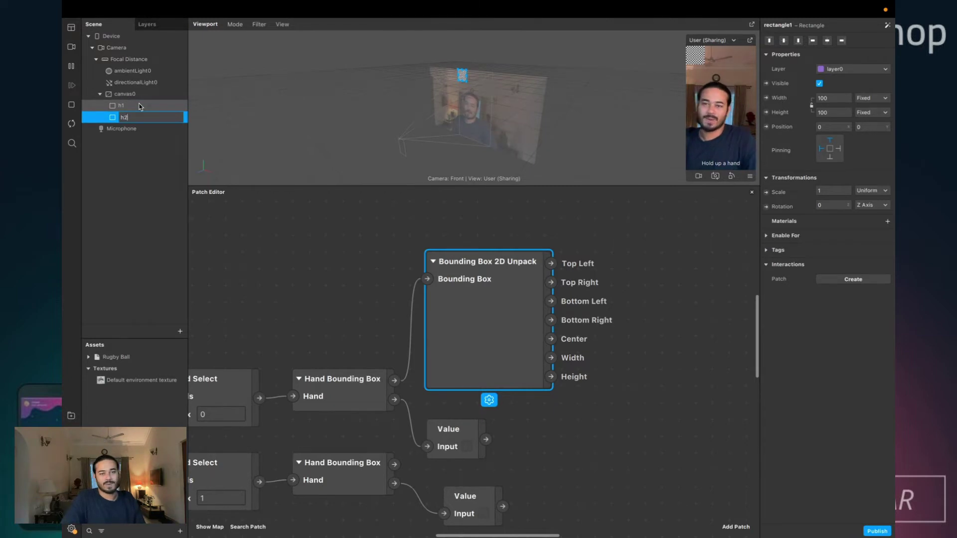
key(Return)
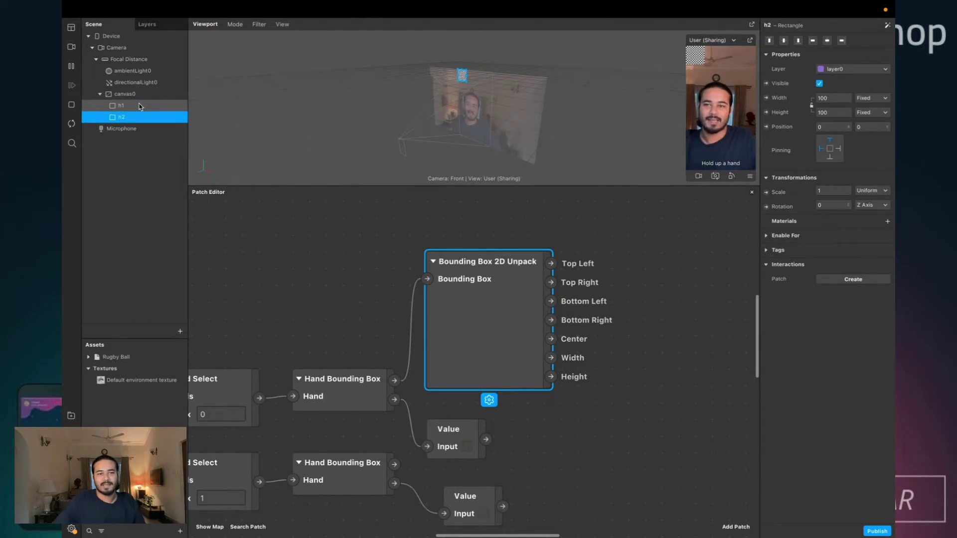
click(246, 227)
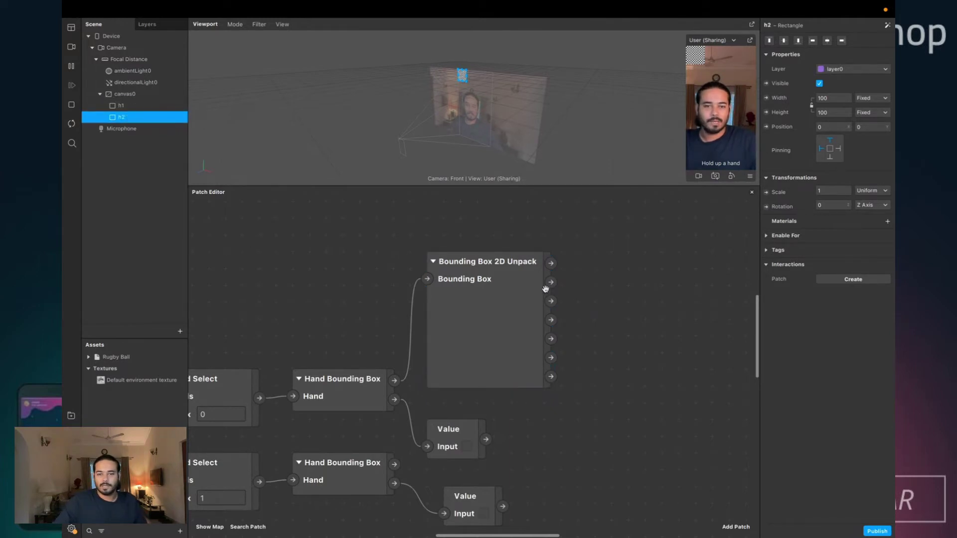
- Create a new material for rectangle h1 and rename it matH1
click(121, 106)
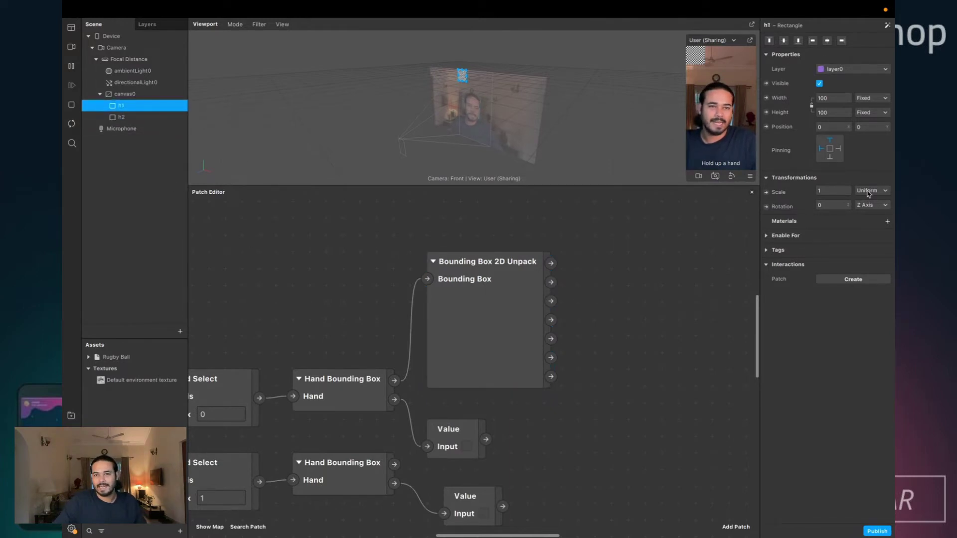
click(886, 220)
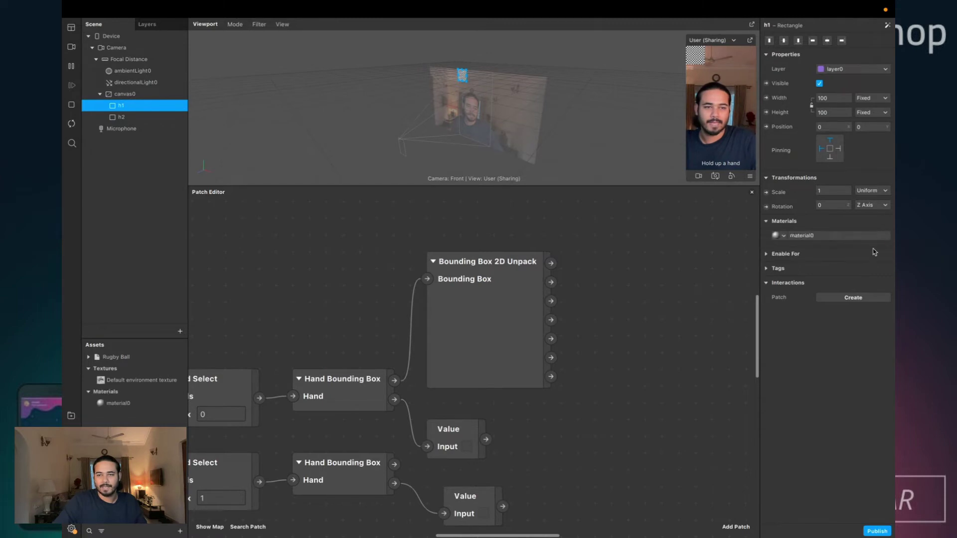
click(824, 237)
key(Return)
text(mat)
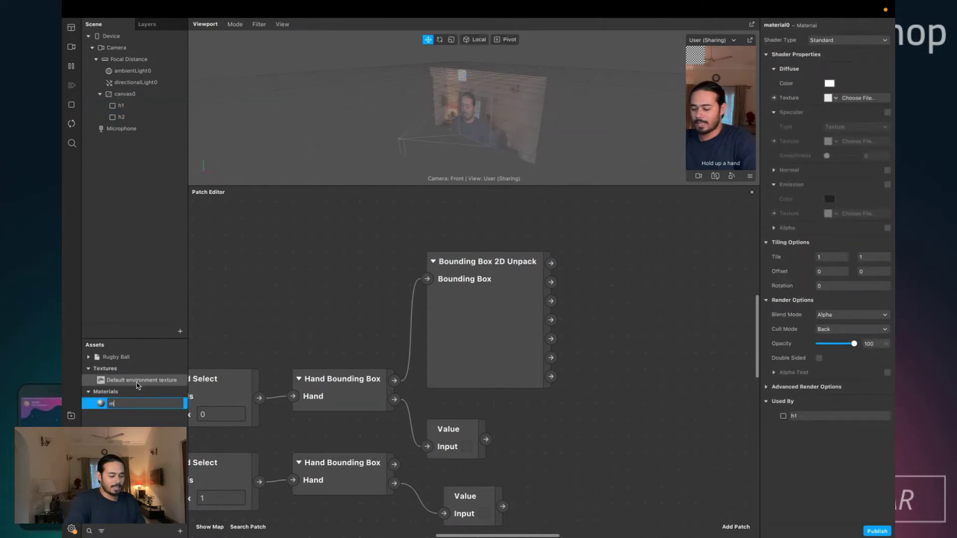
key(Return)
key(Return)
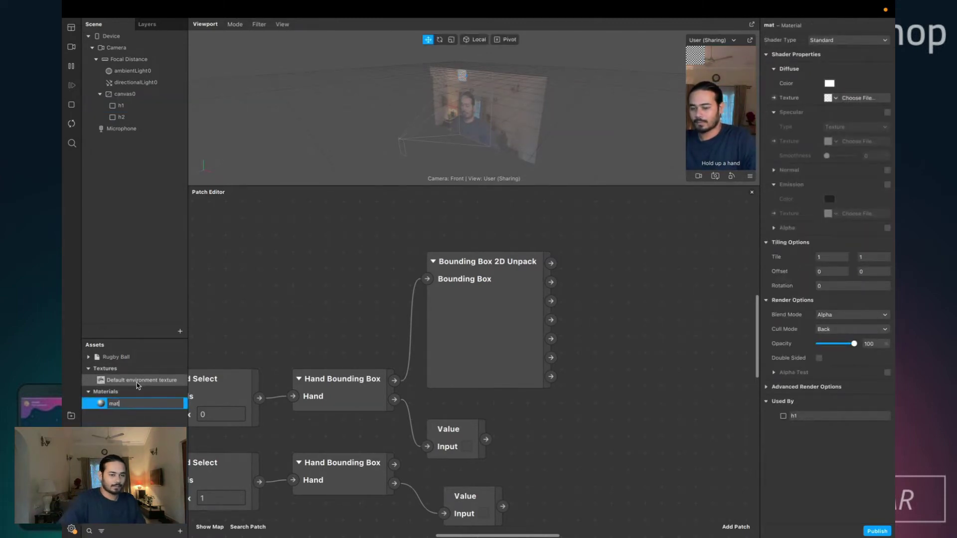
text(matH1)
key(Return)
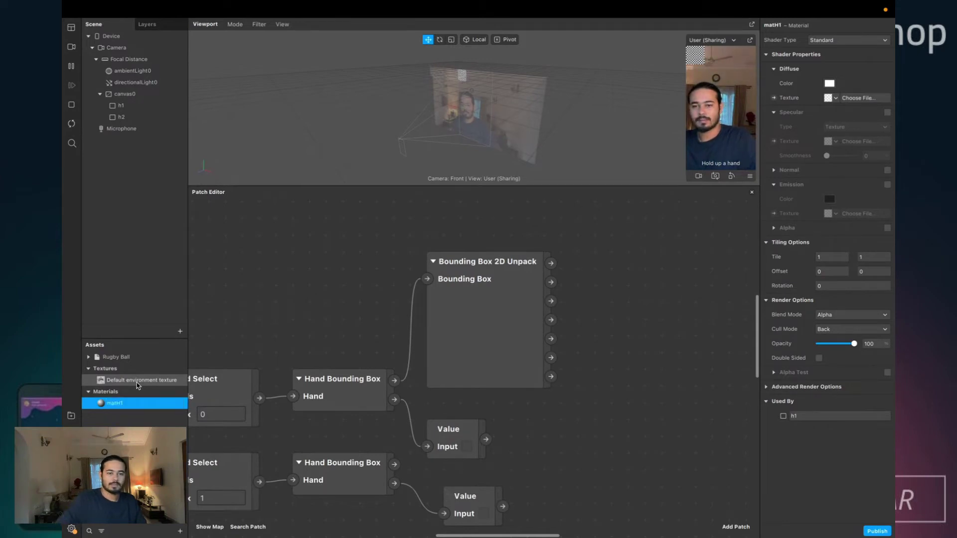
- Duplicate the matH1 material as matH2 and assign matH2 to the h2 rectangle
key(ctrl+d)
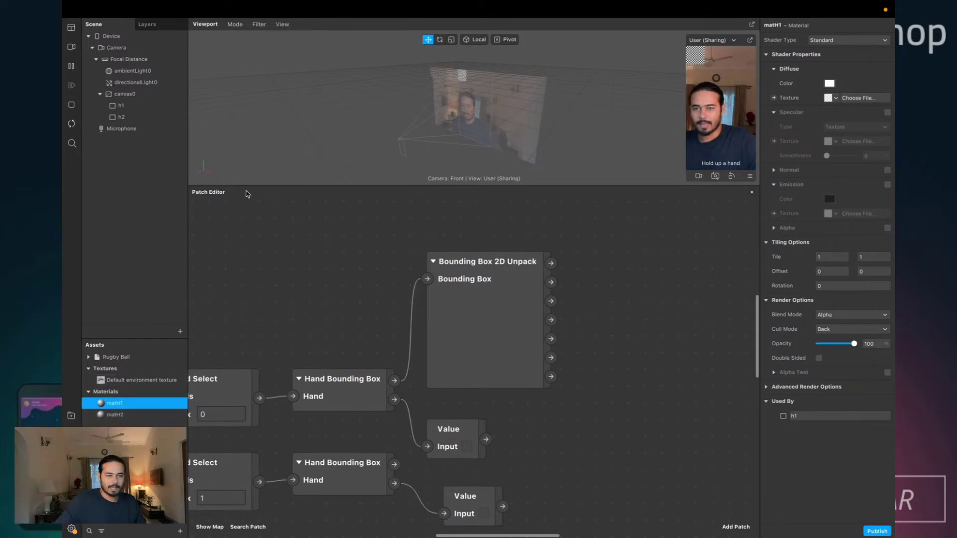
click(121, 106)
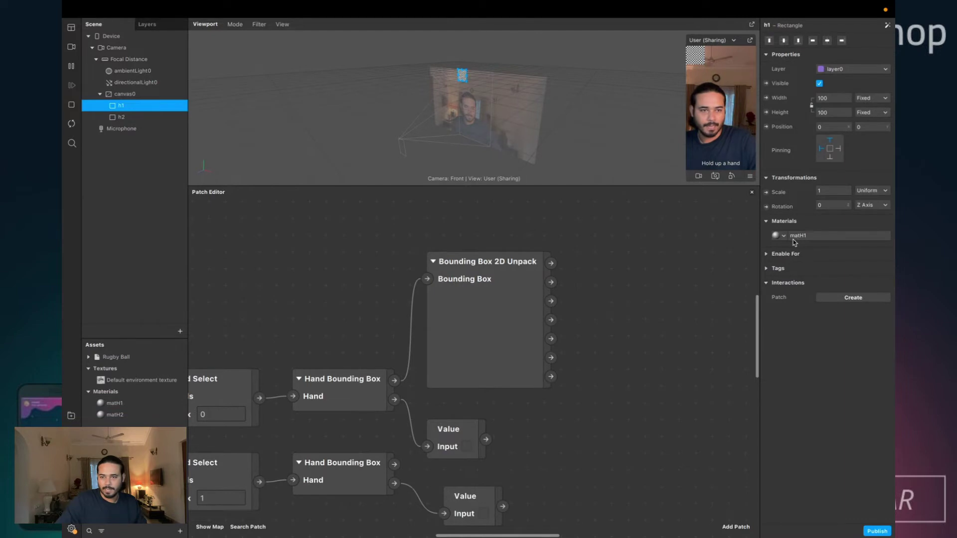
click(159, 118)
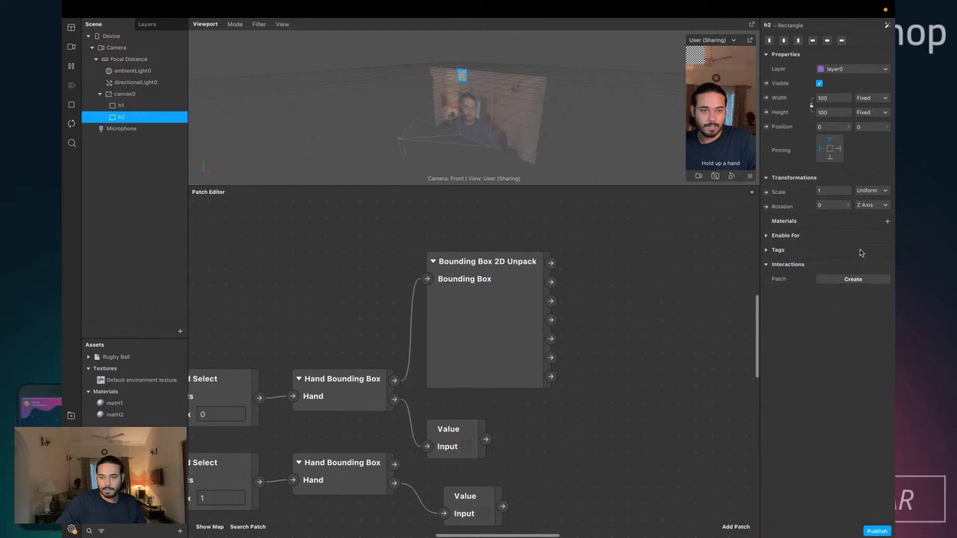
click(888, 222)
click(871, 259)
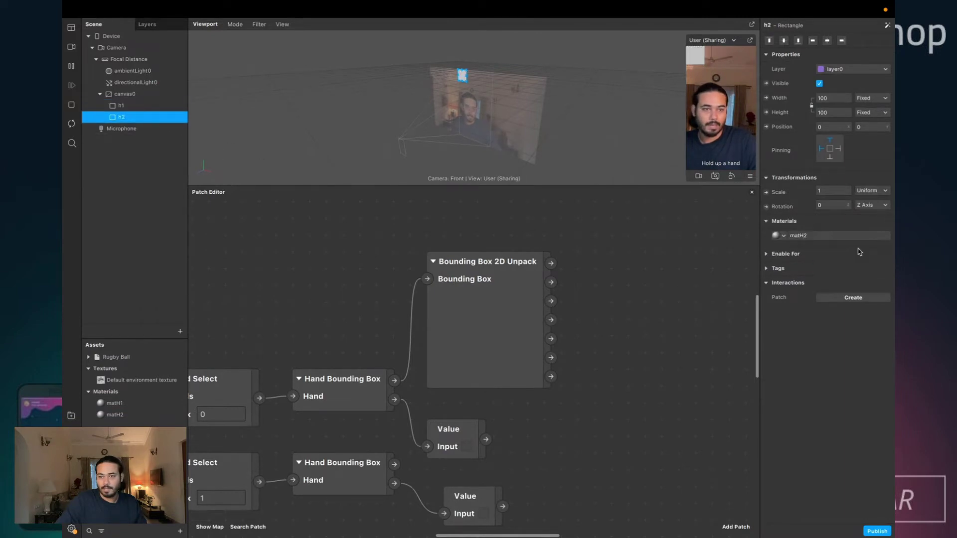
- Change the shader type of both matH1 and matH2 to Flat
click(112, 403)
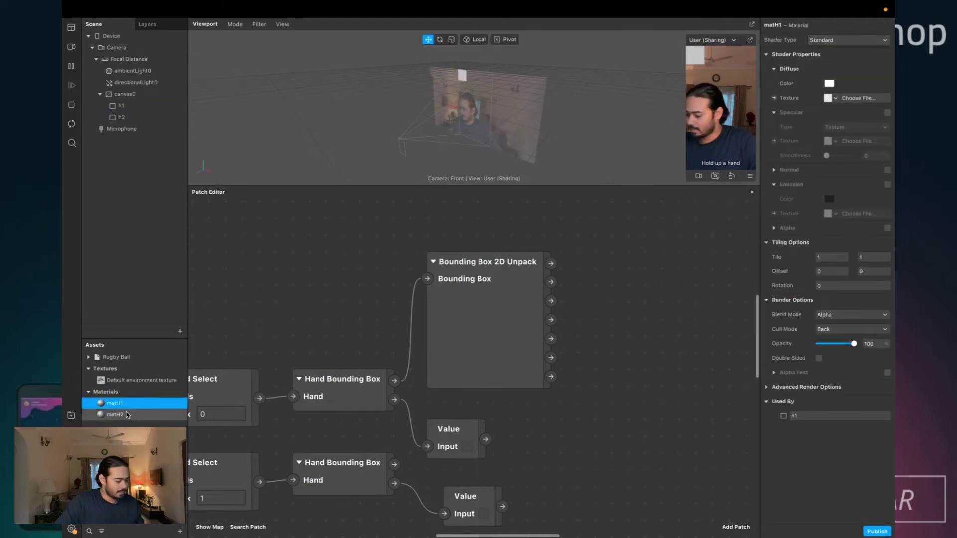
shift+click(114, 414)
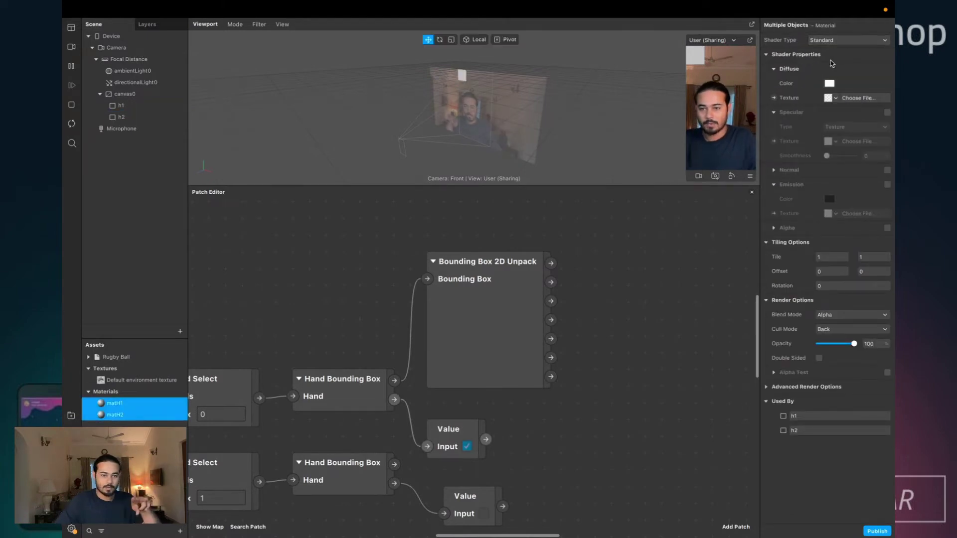
click(845, 40)
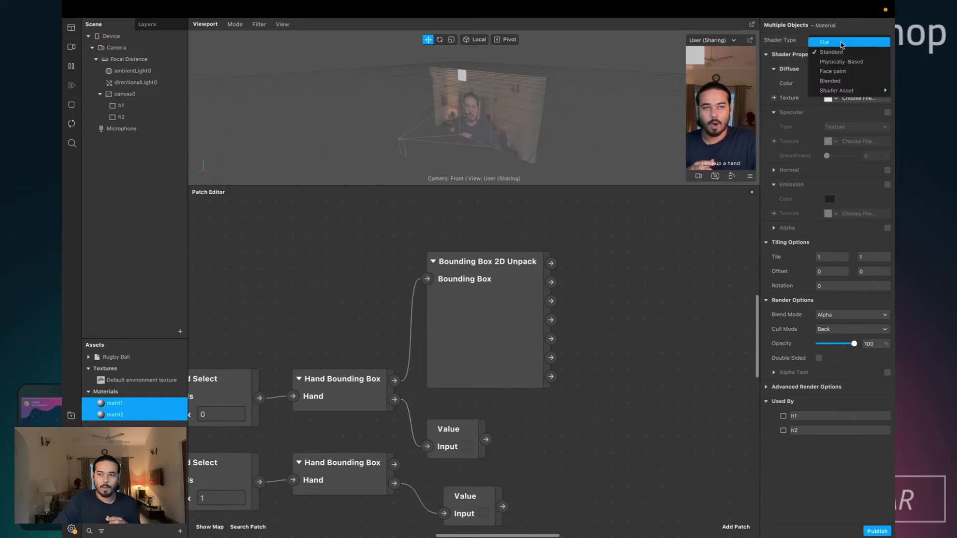
click(838, 46)
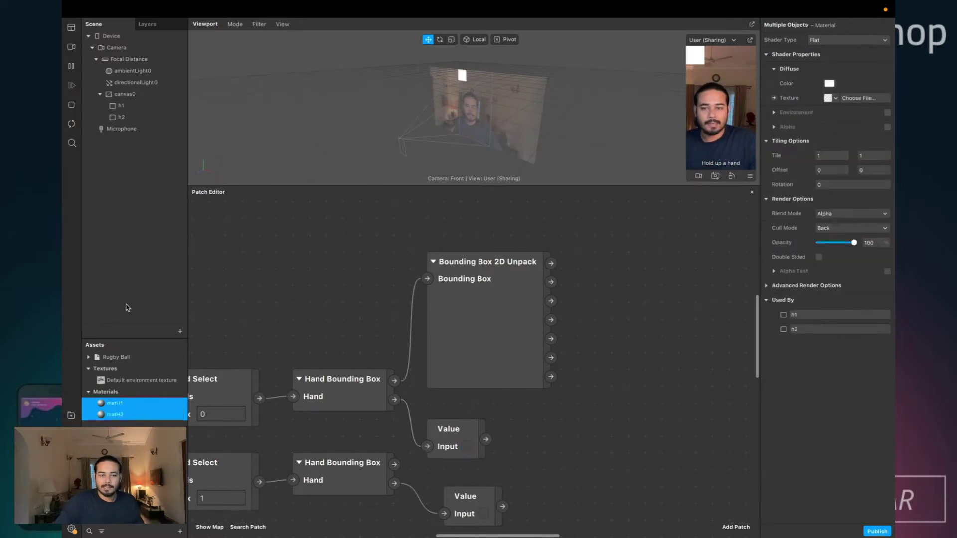
- Set the diffuse color of matH1 to cyan blue
click(116, 403)
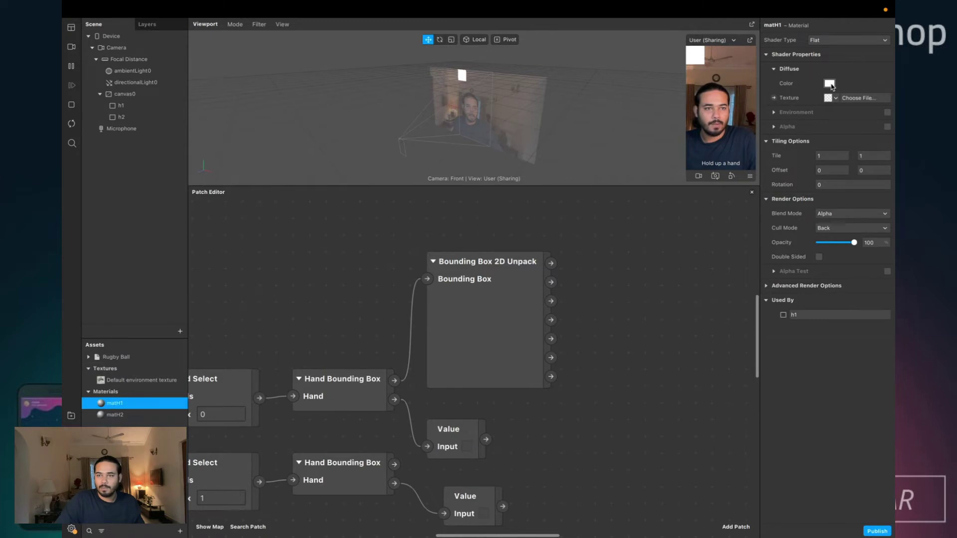
click(830, 83)
click(299, 369)
click(311, 387)
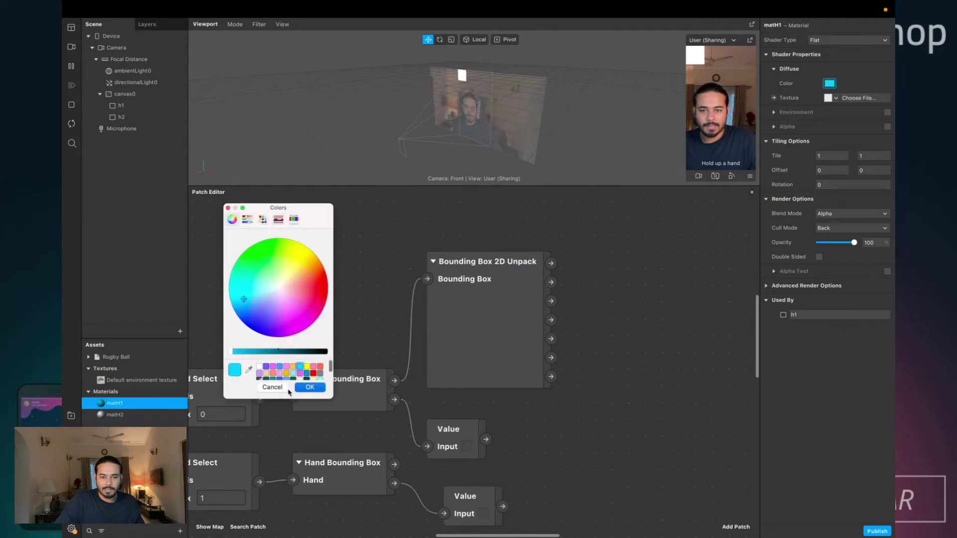
- Set the diffuse color of matH2 to coral red
click(114, 414)
click(830, 84)
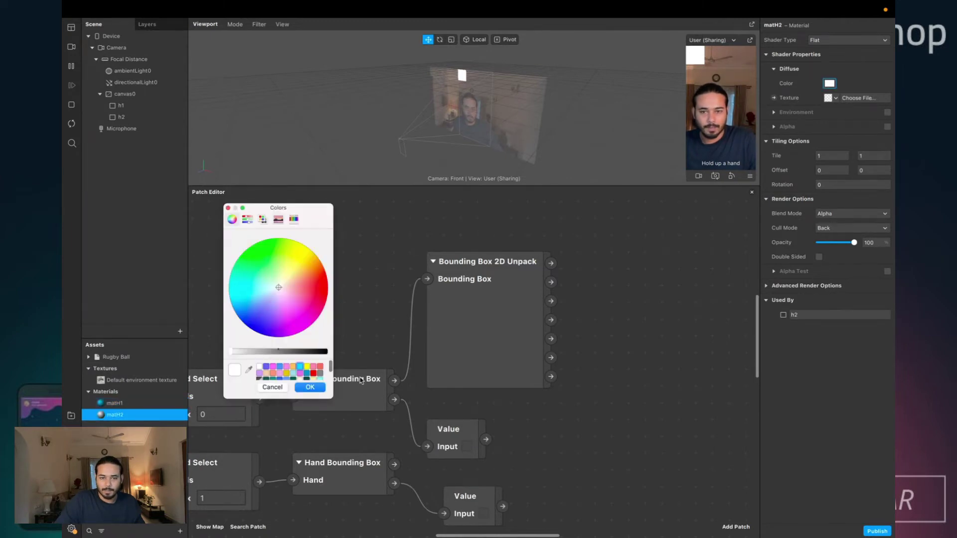
scroll(272, 374, down, 3)
scroll(262, 376, up, 3)
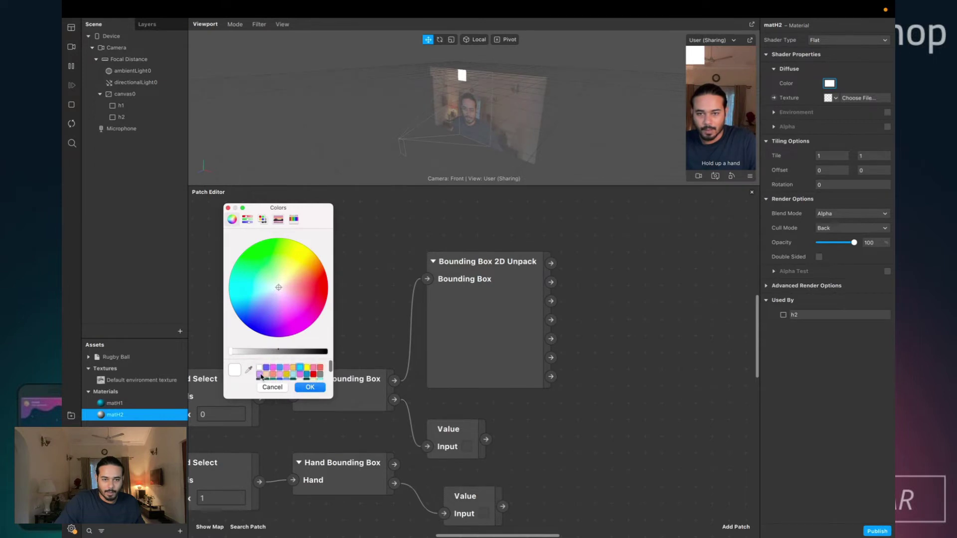
click(271, 369)
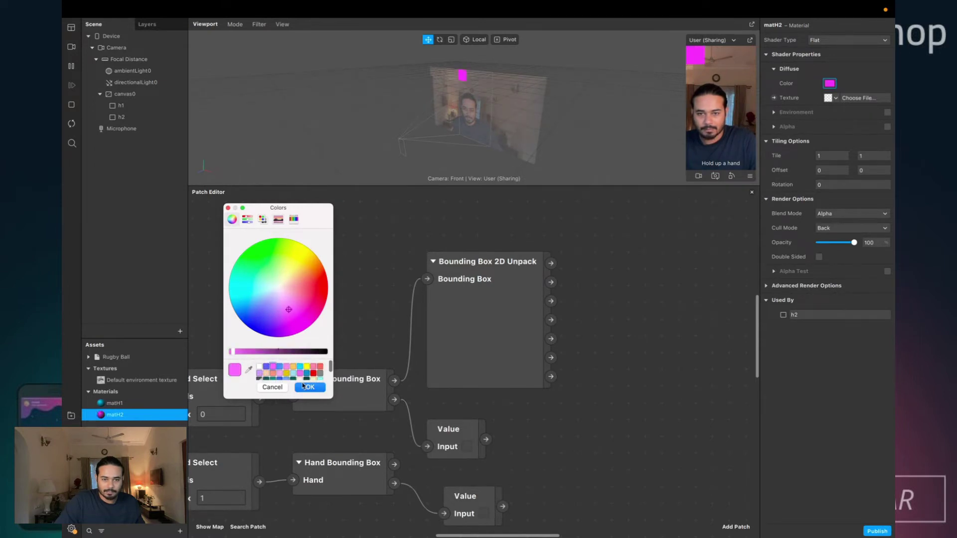
click(321, 369)
click(310, 388)
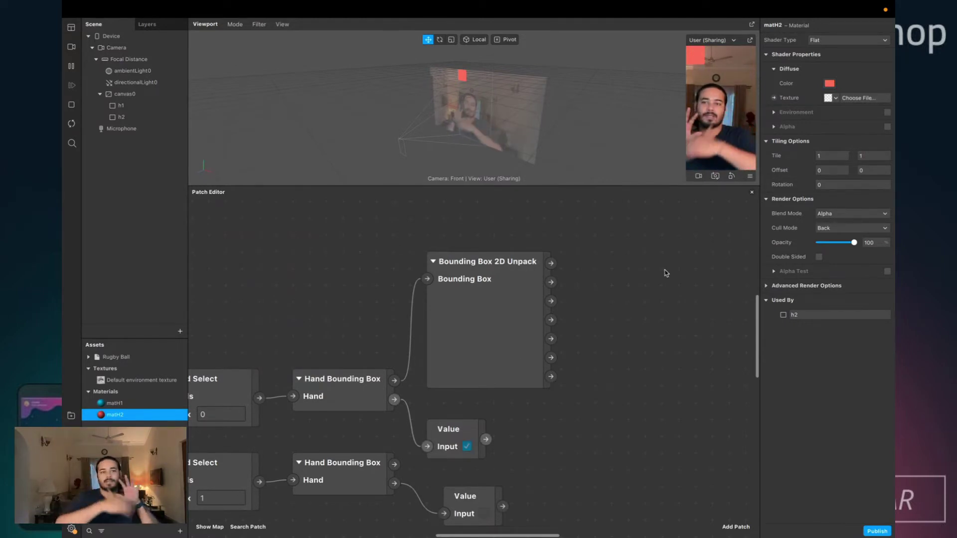
- Create Width and Height patches for the h1 rectangle and place the Width patch beside the Bounding Box 2D Unpack patch
click(112, 119)
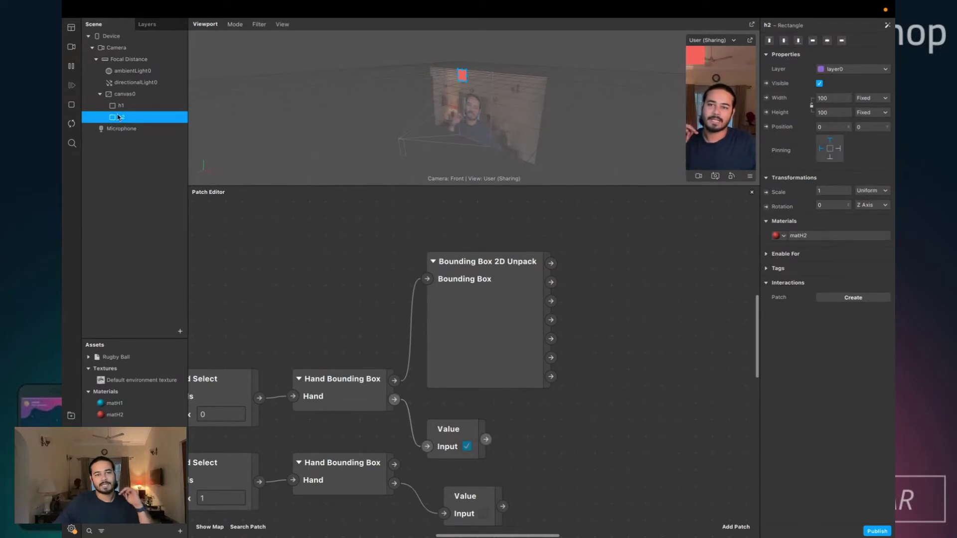
click(116, 106)
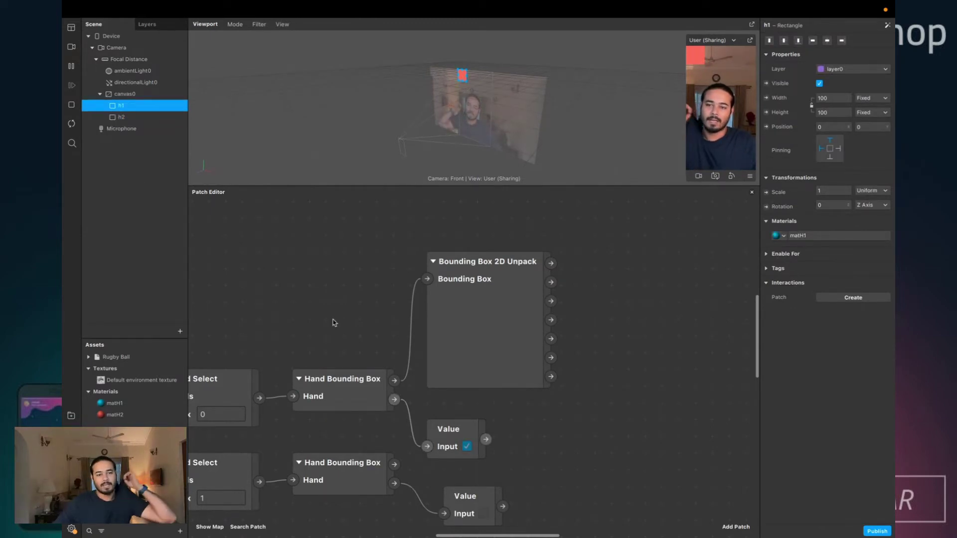
scroll(449, 418, down, 1)
scroll(450, 418, up, 1)
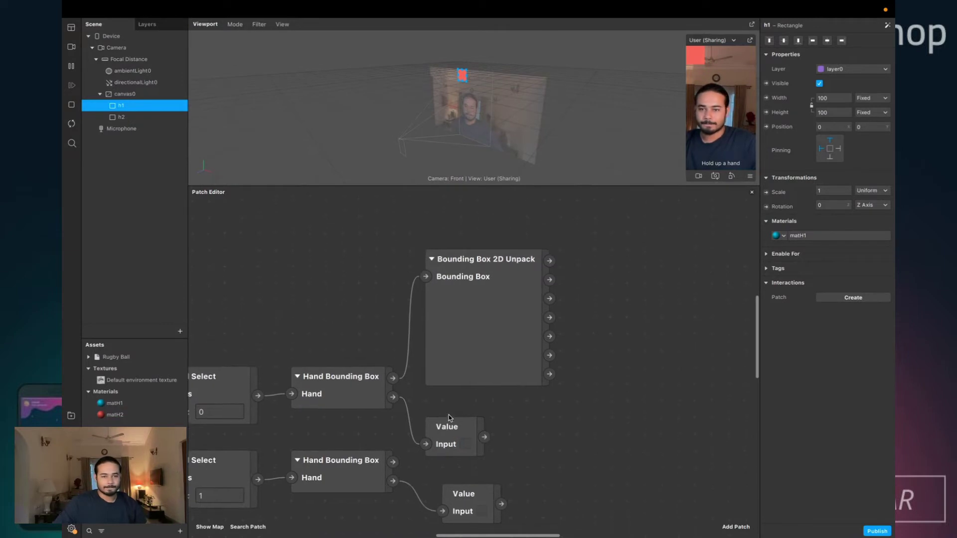
scroll(449, 418, right, 2)
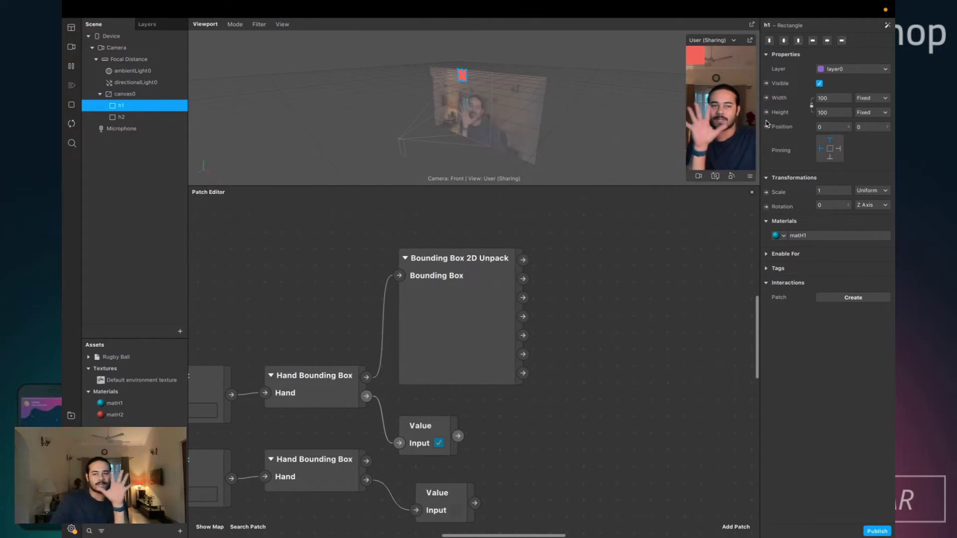
click(768, 99)
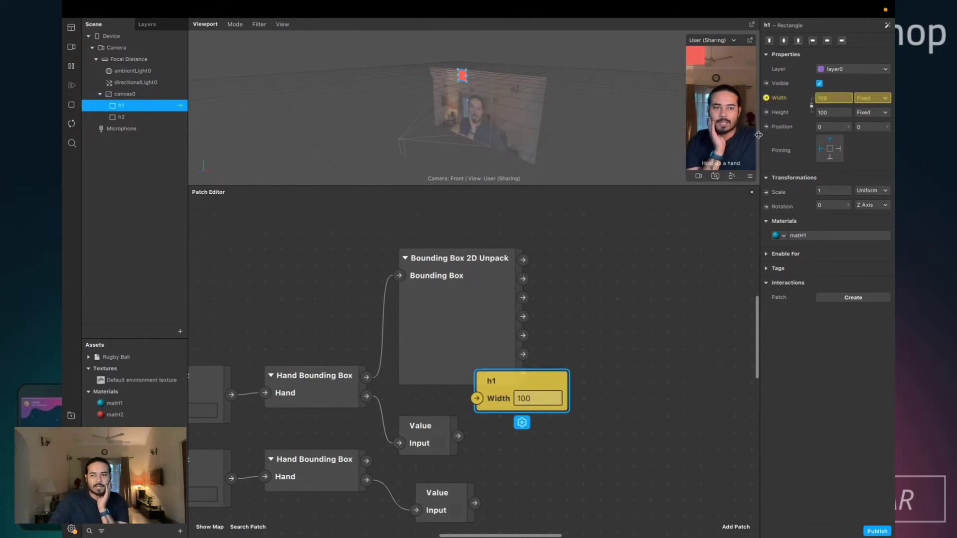
click(767, 113)
drag(519, 393, 642, 353)
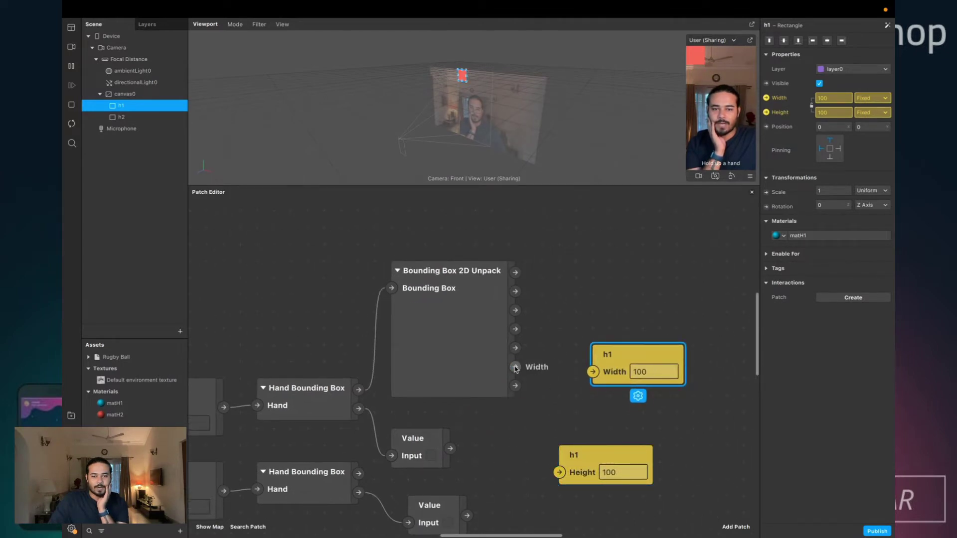
- Connect the Bounding Box 2D Unpack's Width and Height outputs to h1's Width and Height patches, aligning the Height patch below Width
drag(516, 366, 593, 372)
drag(596, 460, 586, 422)
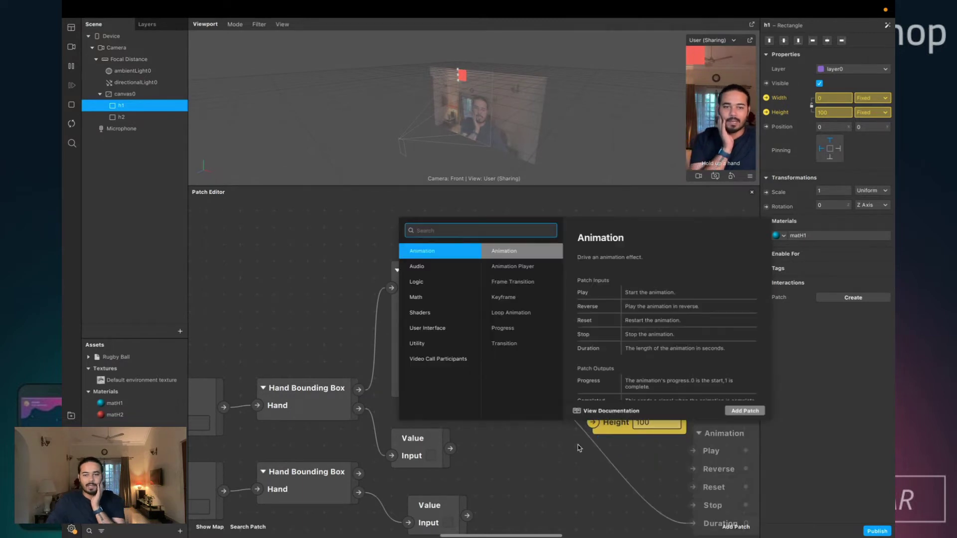
click(561, 439)
drag(516, 386, 592, 423)
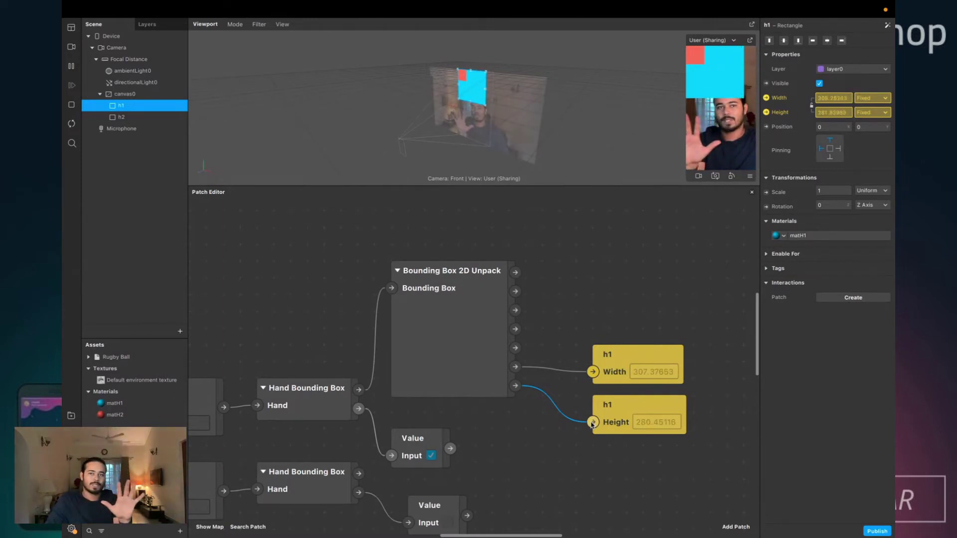
- Duplicate the Bounding Box 2D Unpack patch below the graph and feed it from the second hand's Hand Bounding Box
scroll(491, 135, up, 5)
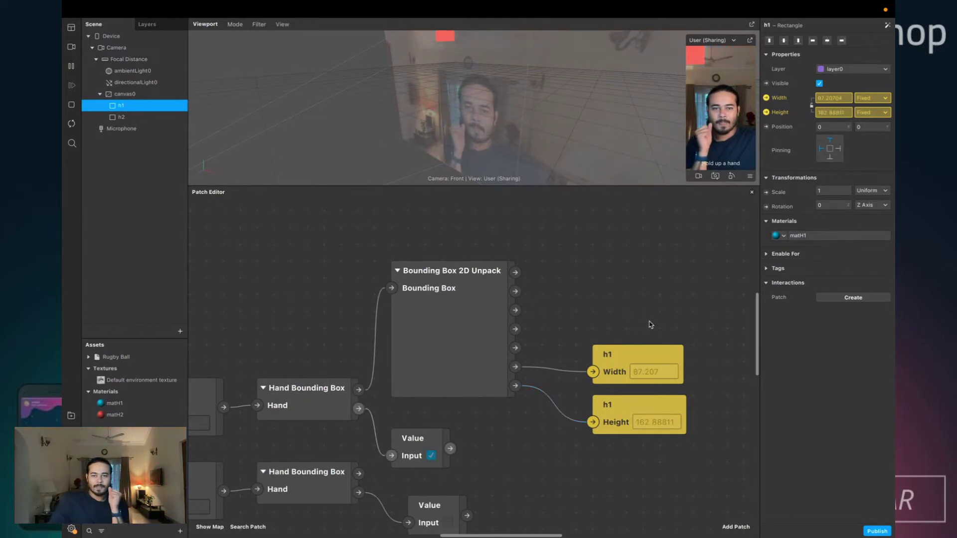
scroll(448, 299, down, 3)
click(447, 272)
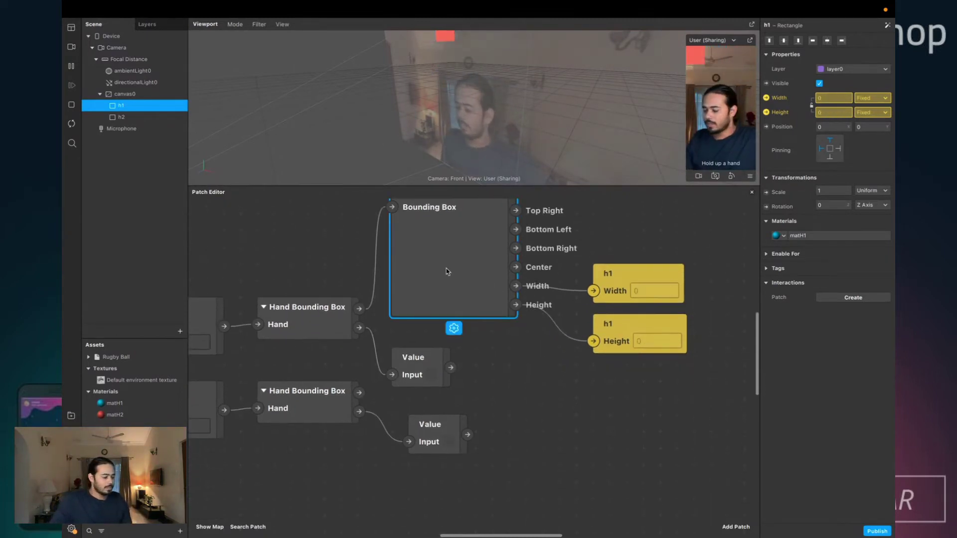
scroll(448, 477, down, 1)
key(super+v)
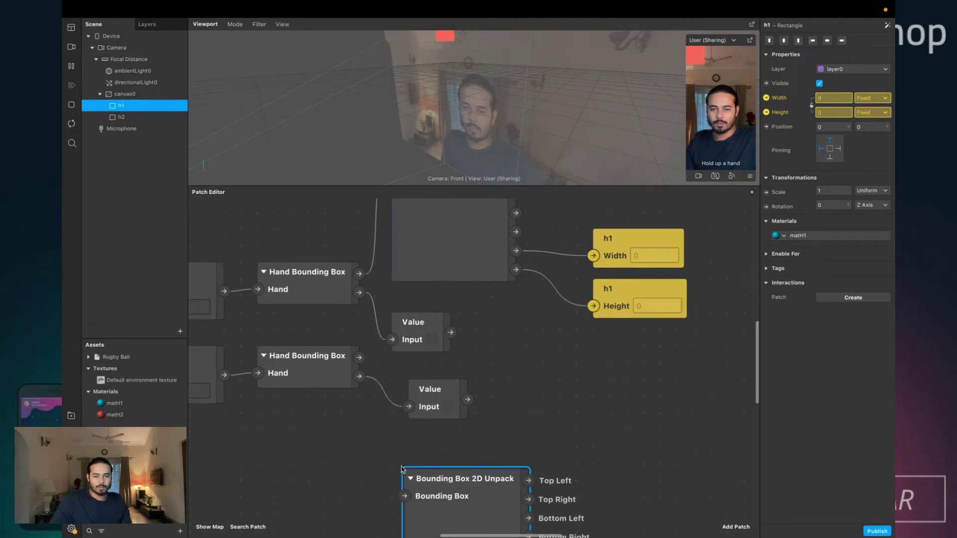
drag(452, 486, 425, 443)
drag(359, 357, 375, 457)
scroll(648, 478, down, 2)
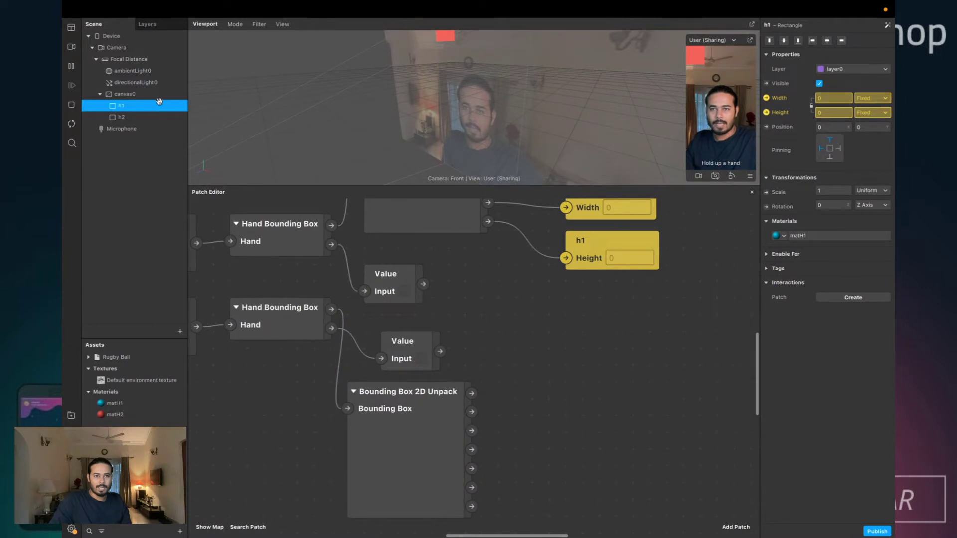
- Create Width and Height patches for the h2 rectangle and stack them beside the second Bounding Box 2D Unpack
click(154, 116)
click(766, 98)
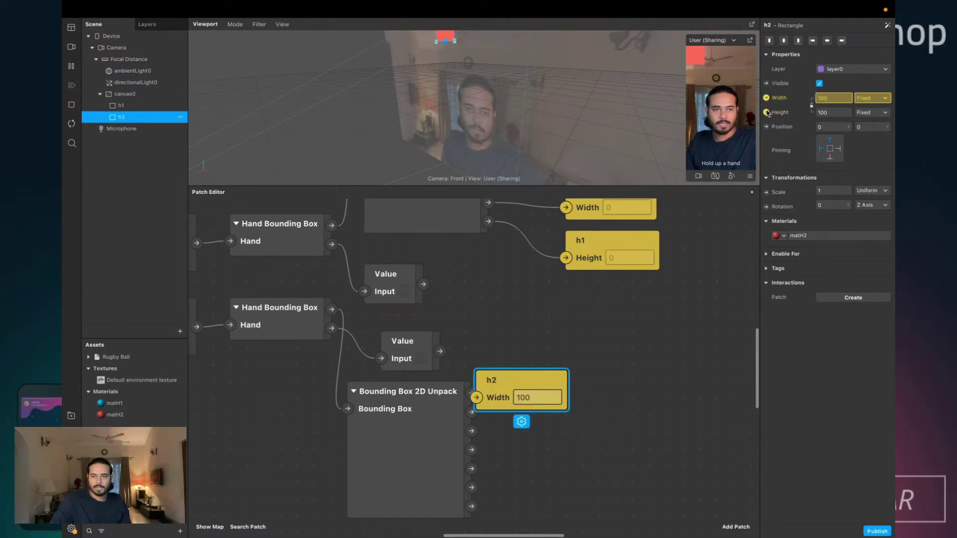
click(766, 112)
scroll(603, 324, down, 2)
drag(518, 302, 545, 423)
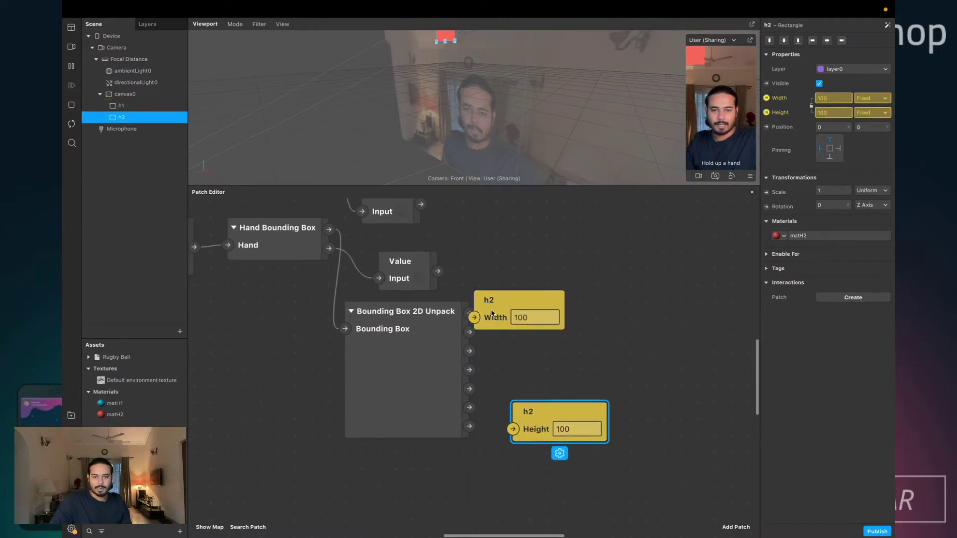
drag(492, 313, 537, 386)
- Connect the second Bounding Box 2D Unpack's Width and Height outputs to h2's Width and Height patches
drag(469, 407, 513, 379)
drag(468, 428, 513, 429)
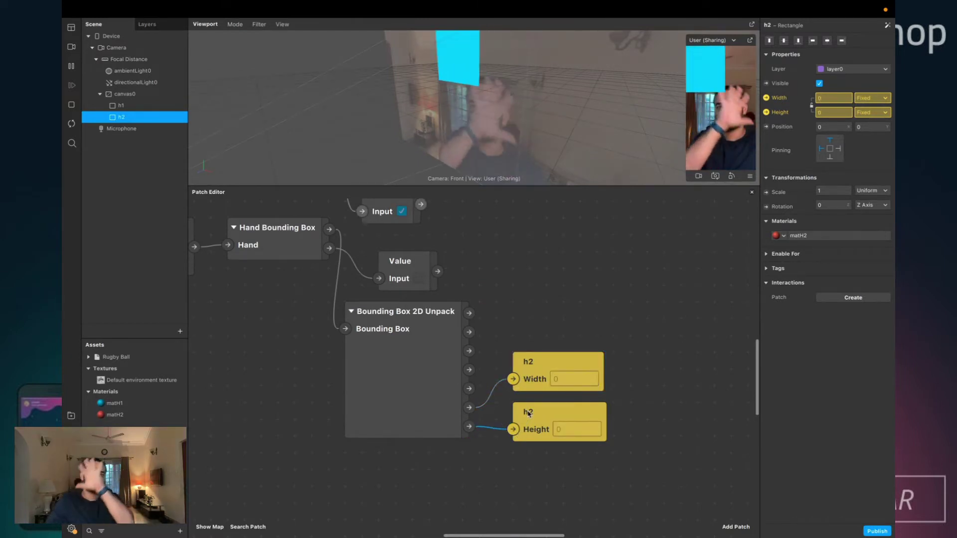
scroll(487, 327, up, 3)
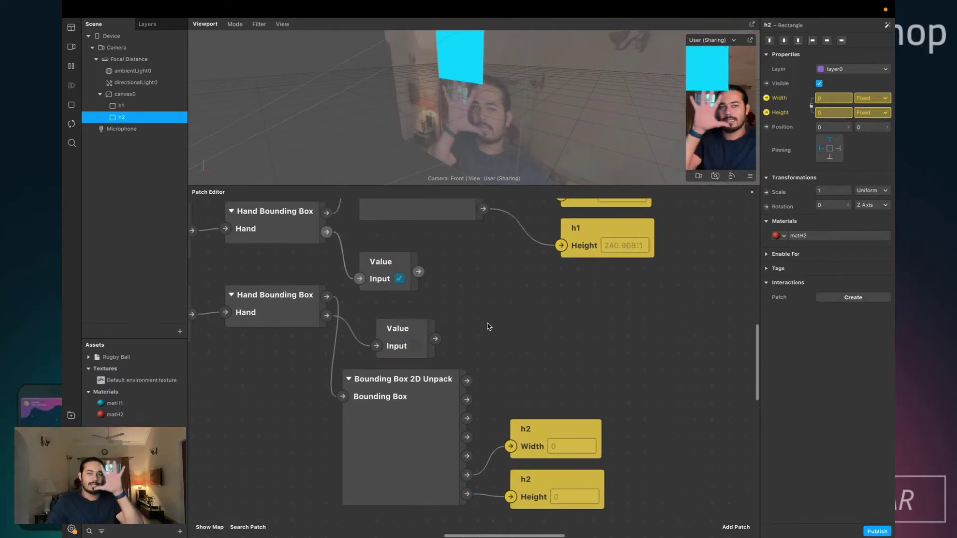
click(686, 45)
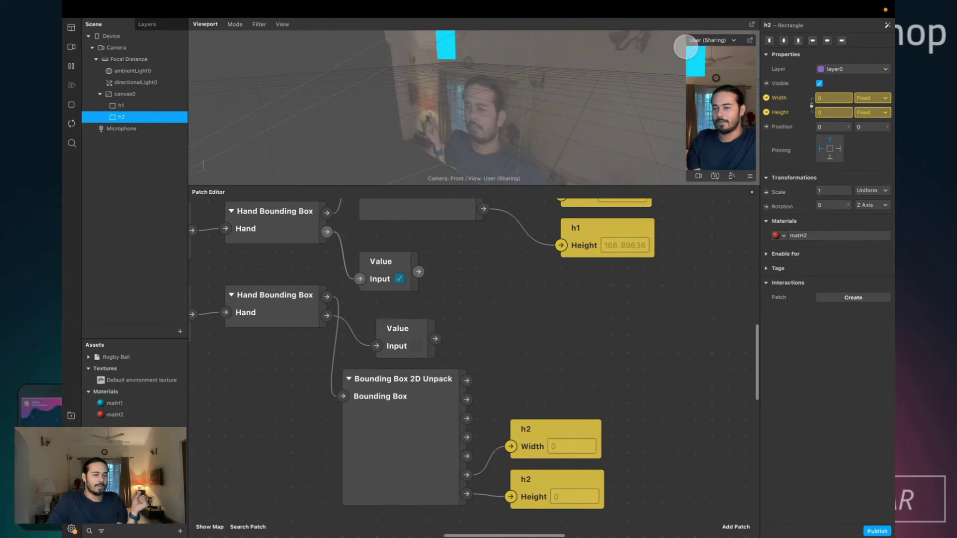
- Create a 2D Position patch for the h1 rectangle and place it above h1's Width patch
scroll(487, 358, up, 4)
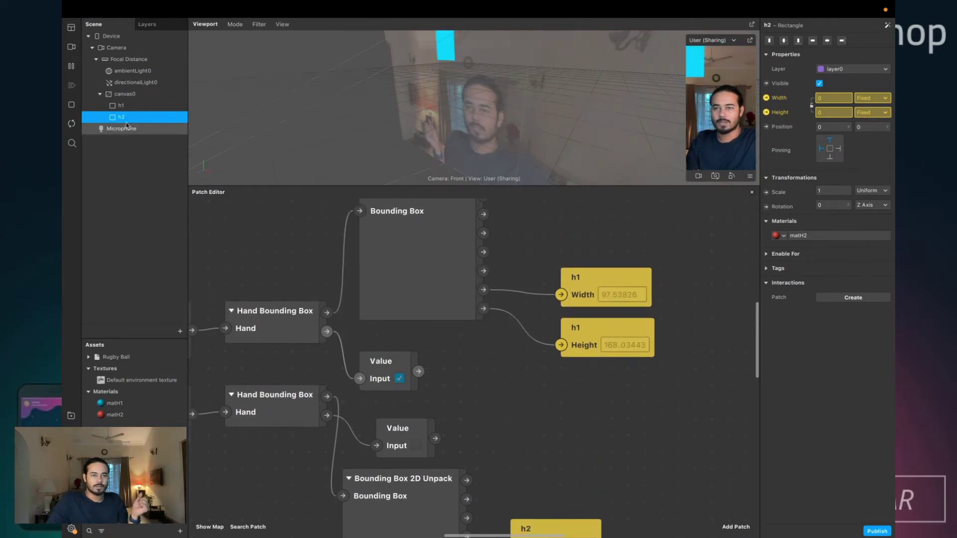
click(111, 107)
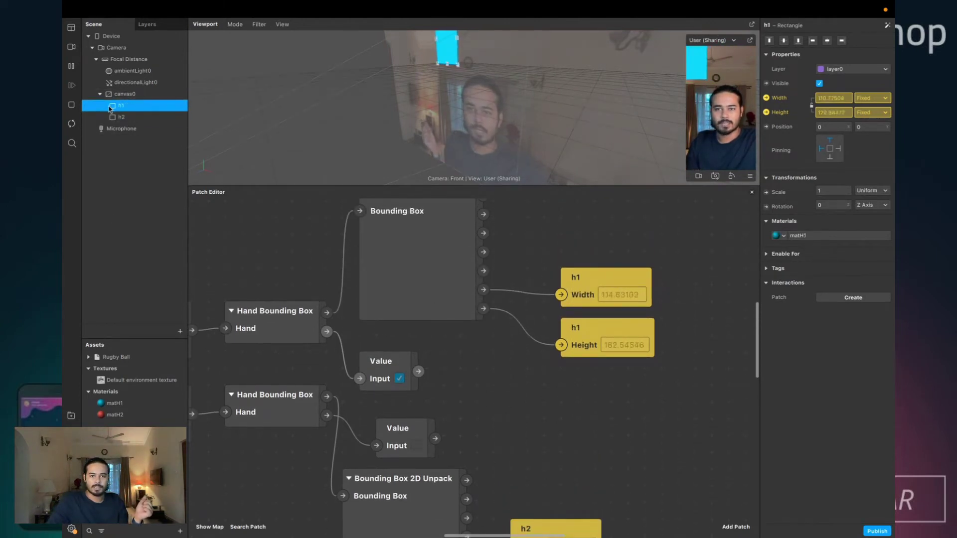
click(766, 127)
drag(543, 396, 629, 243)
scroll(547, 273, up, 3)
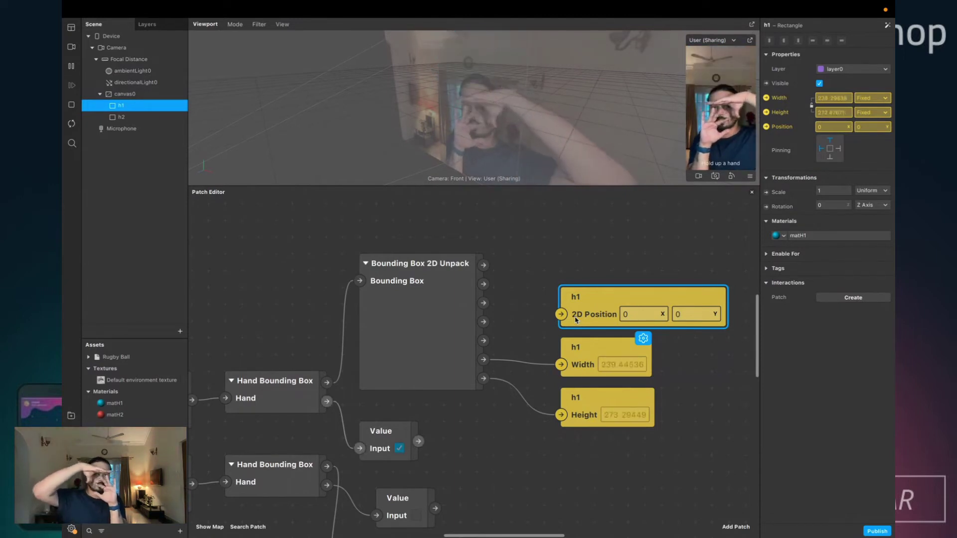
scroll(502, 289, down, 2)
scroll(502, 288, up, 2)
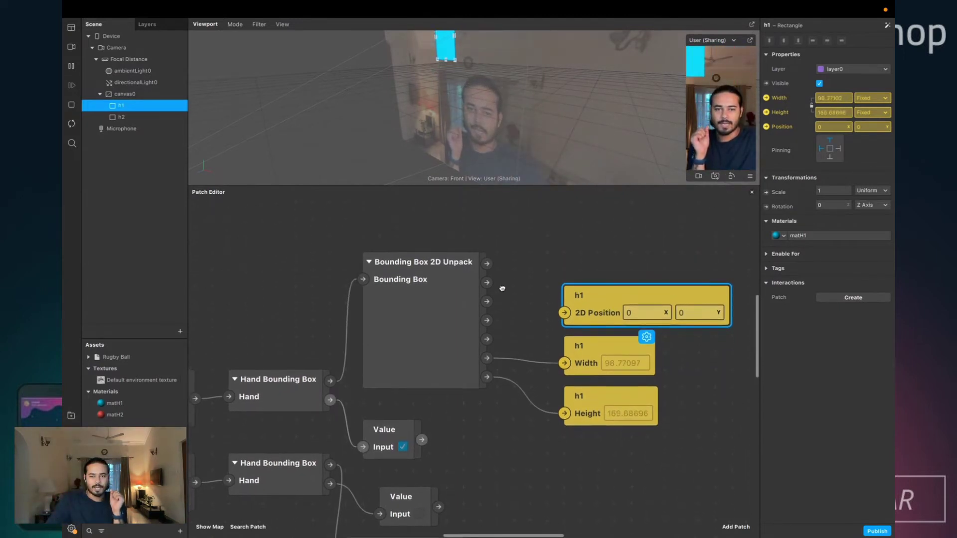
- Move h1's 2D Position patch higher and connect the first Bounding Box 2D Unpack's first output to it
drag(487, 265, 606, 254)
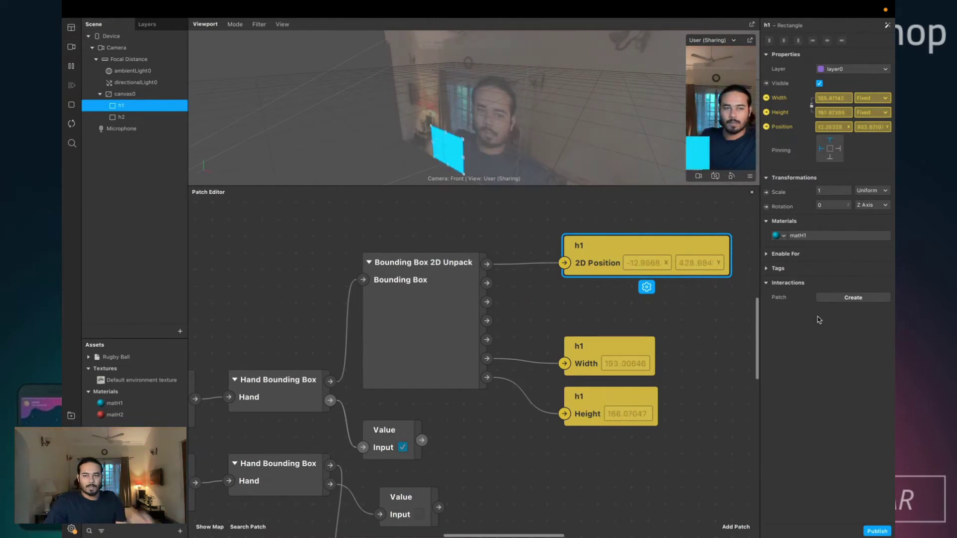
- Set the opacity of both the matH1 and matH2 materials to 32%
click(114, 415)
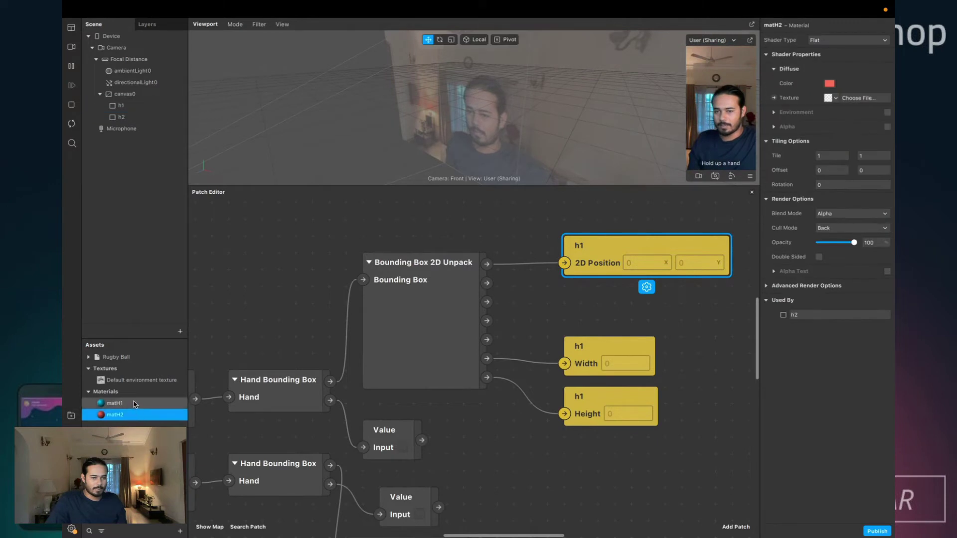
shift+click(115, 403)
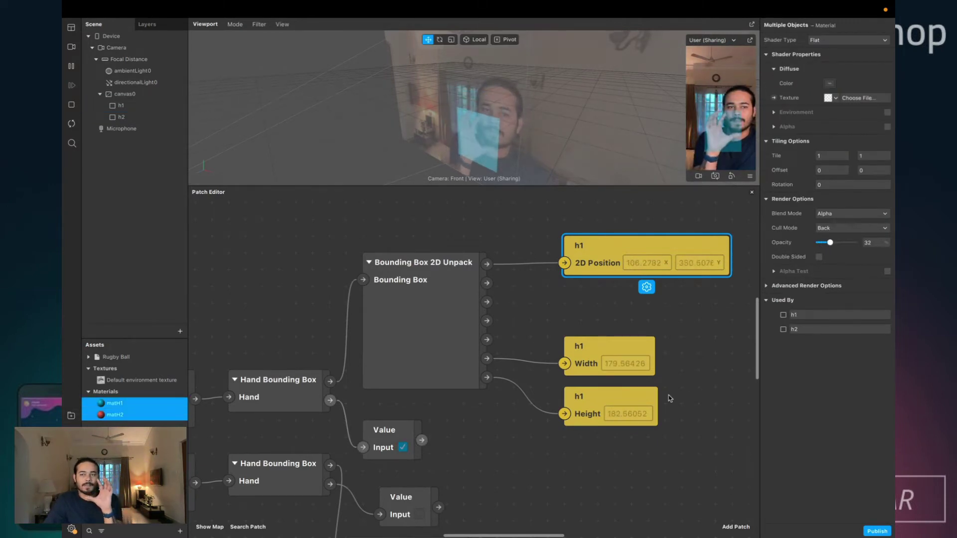
click(700, 377)
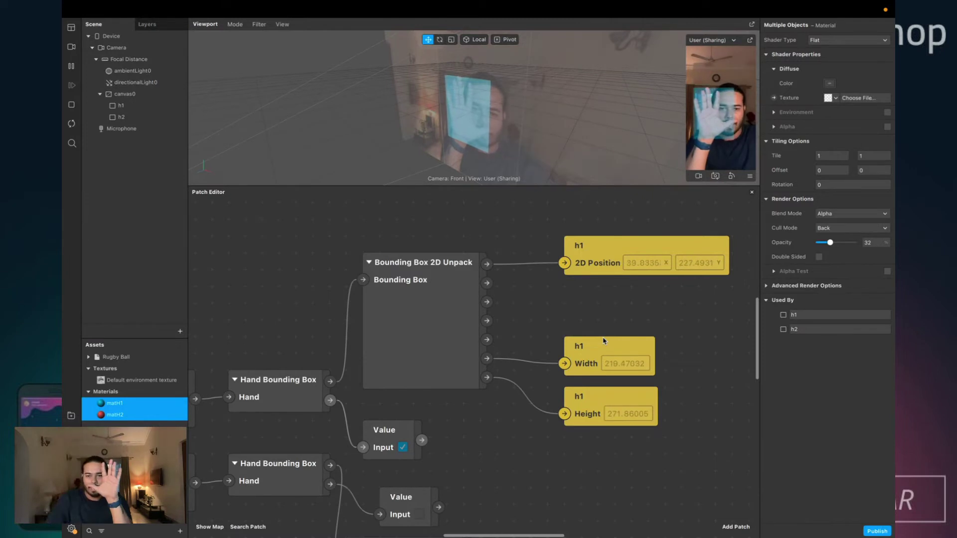
- Try the Bounding Box 2D Unpack's second, third, fourth and fifth outputs in turn as the source for h1's 2D Position
drag(487, 283, 561, 266)
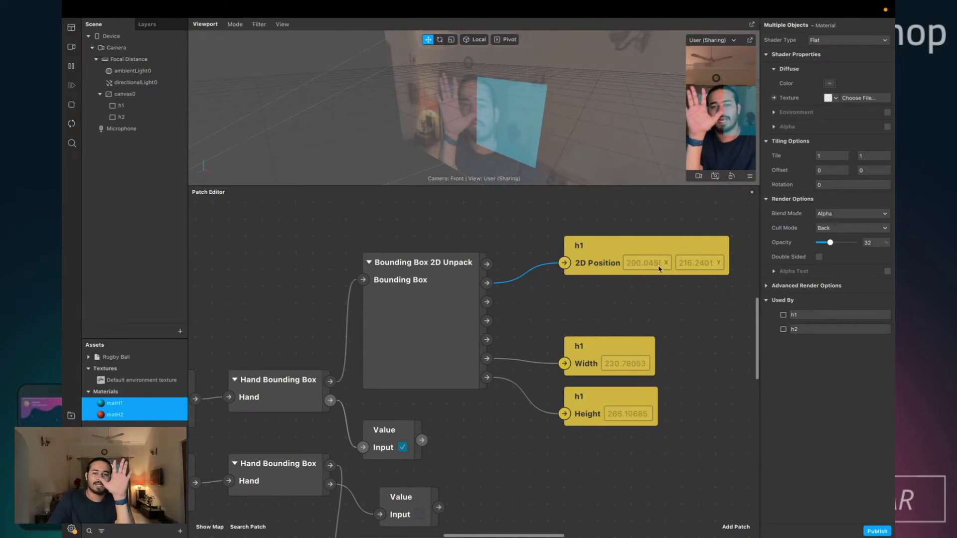
drag(487, 302, 561, 264)
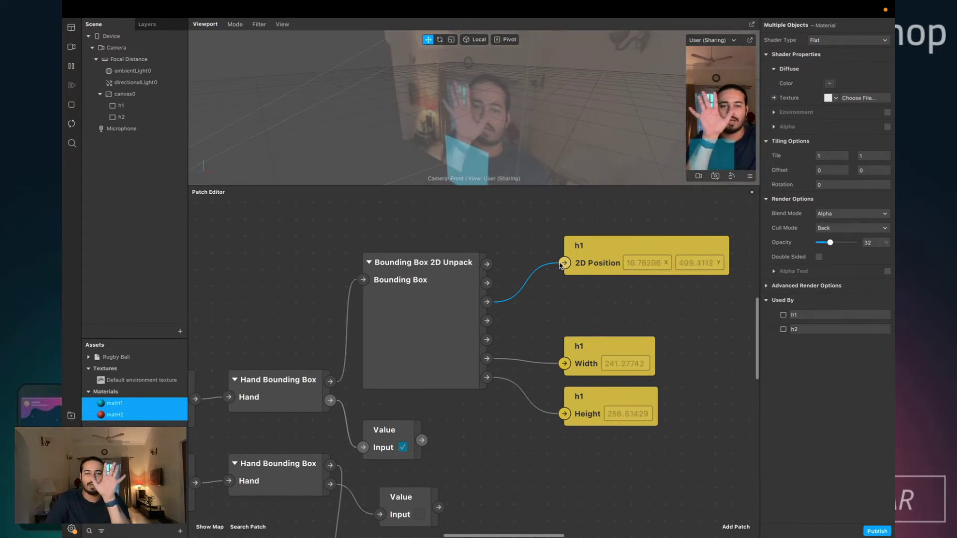
drag(487, 320, 566, 265)
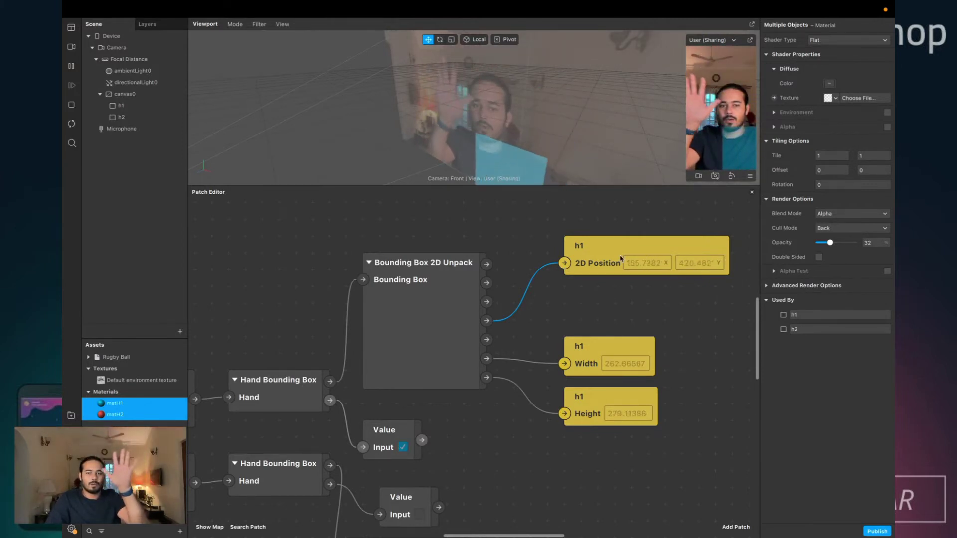
drag(487, 340, 562, 266)
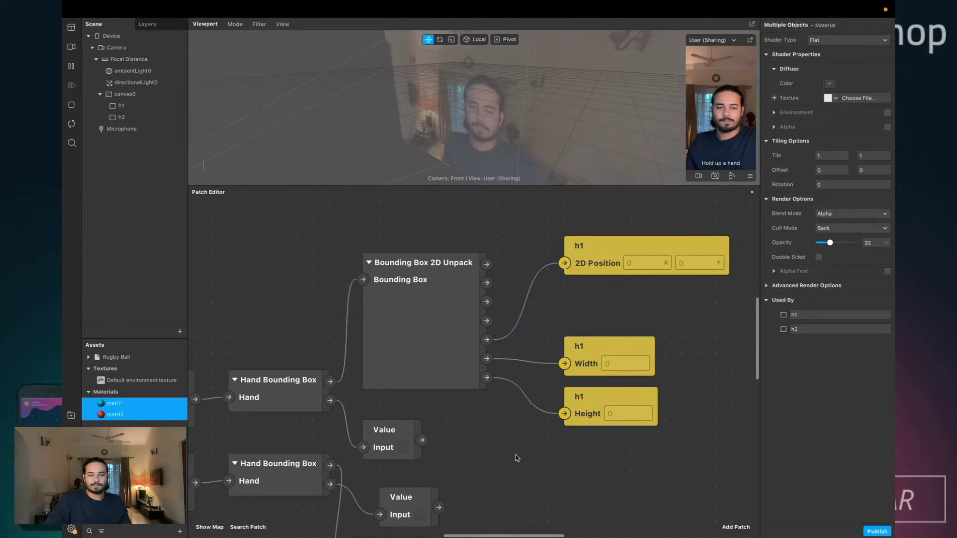
- Create a 2D Position patch for the h2 rectangle and place it above h2's Width patch
scroll(516, 456, down, 5)
click(134, 118)
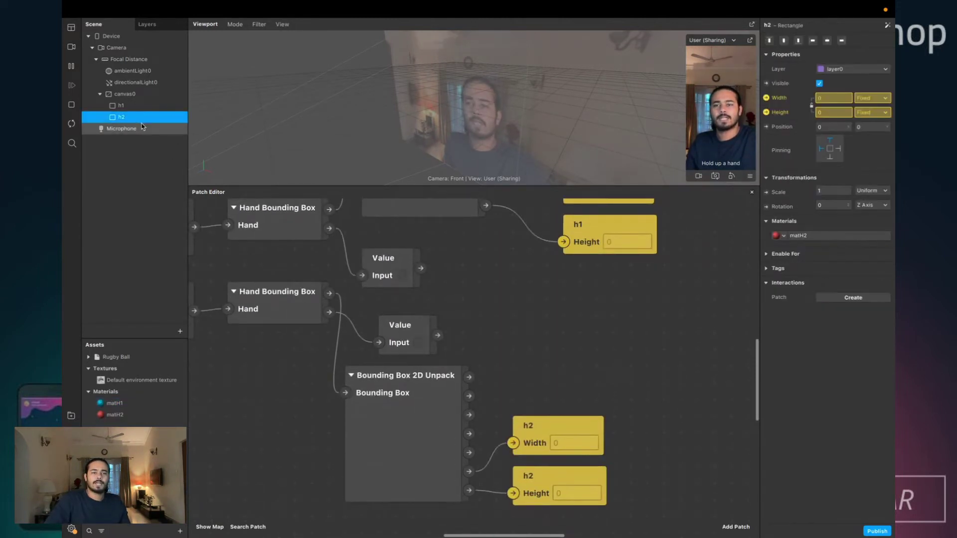
click(766, 127)
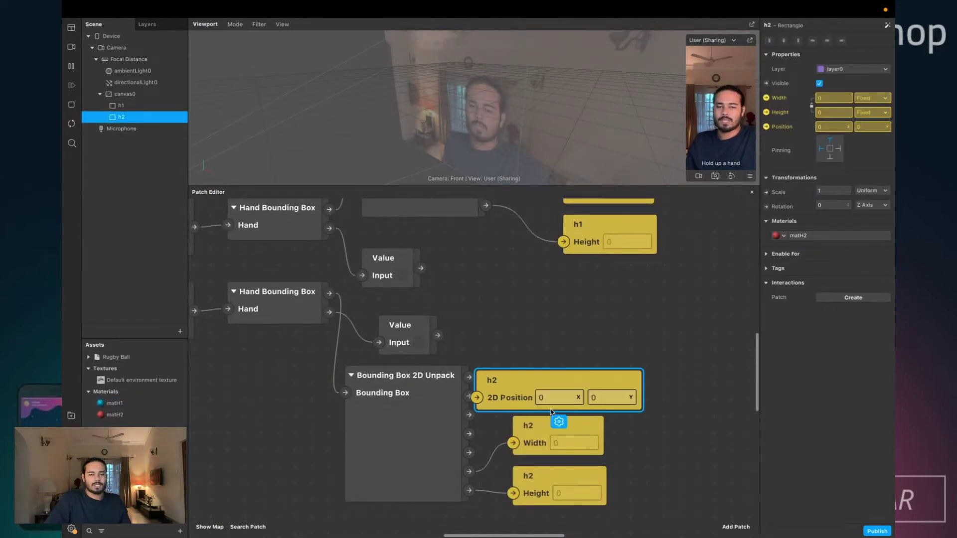
drag(502, 398, 536, 402)
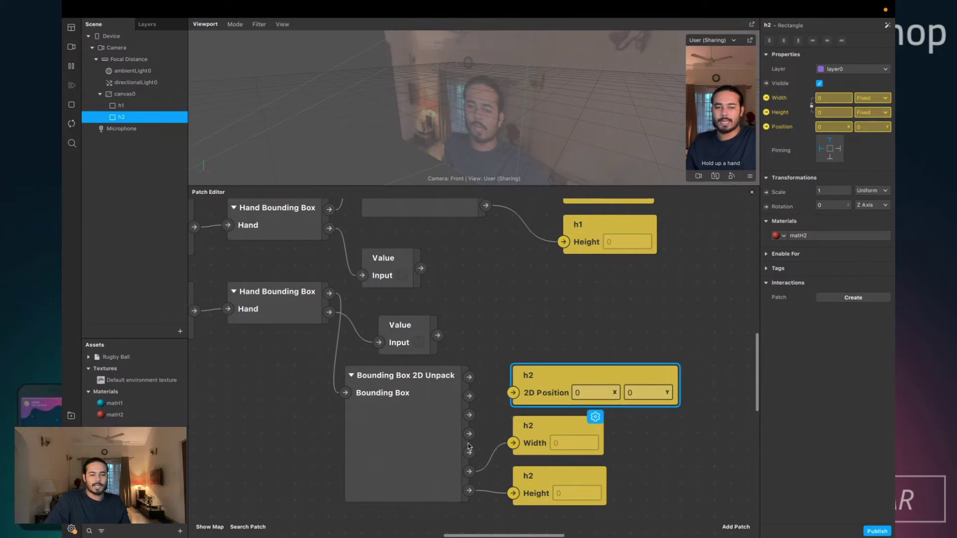
- Connect the first output of each Bounding Box 2D Unpack to the 2D Position patches of h2 and h1
drag(469, 452, 513, 394)
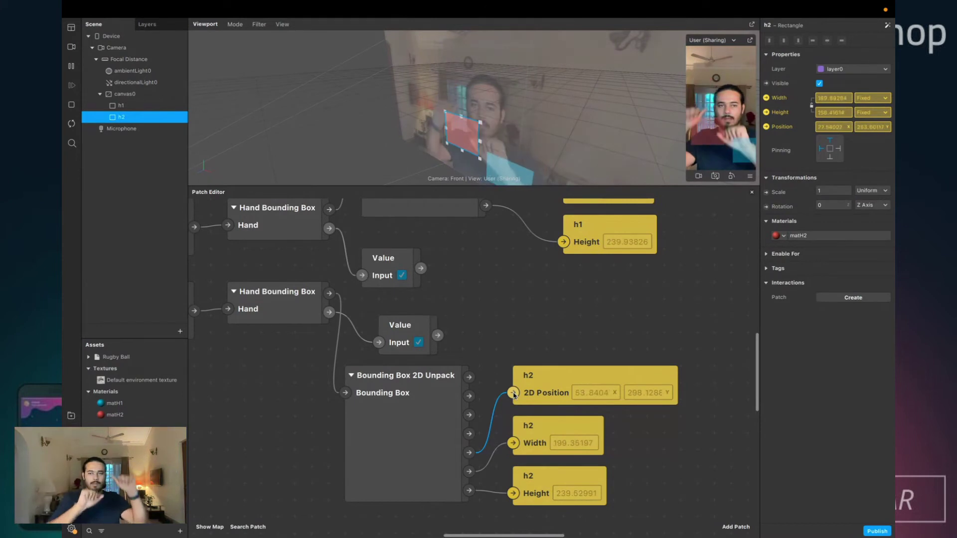
drag(469, 377, 514, 394)
scroll(514, 393, up, 5)
drag(486, 233, 561, 235)
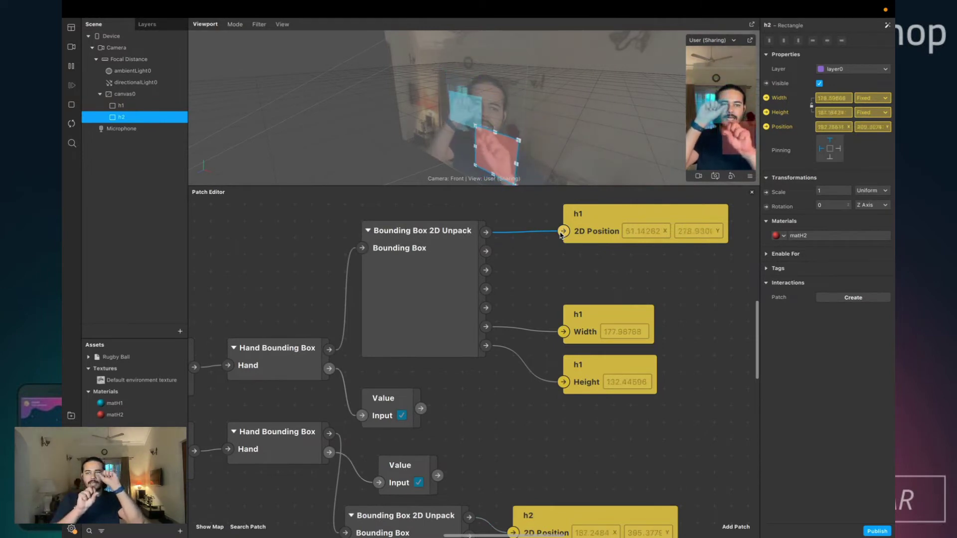
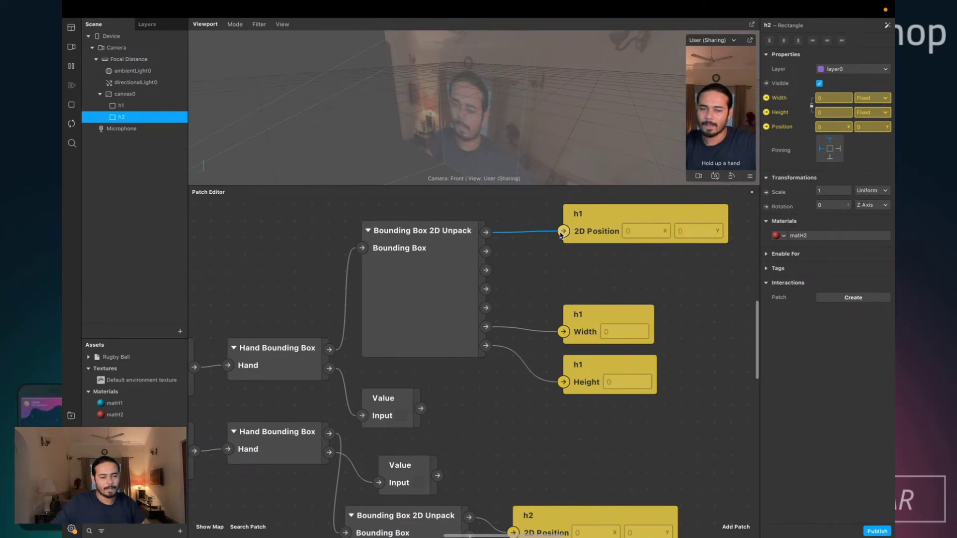
- Add a Slider UI patch in the empty area above the Hand Finder patch
scroll(315, 303, left, 15)
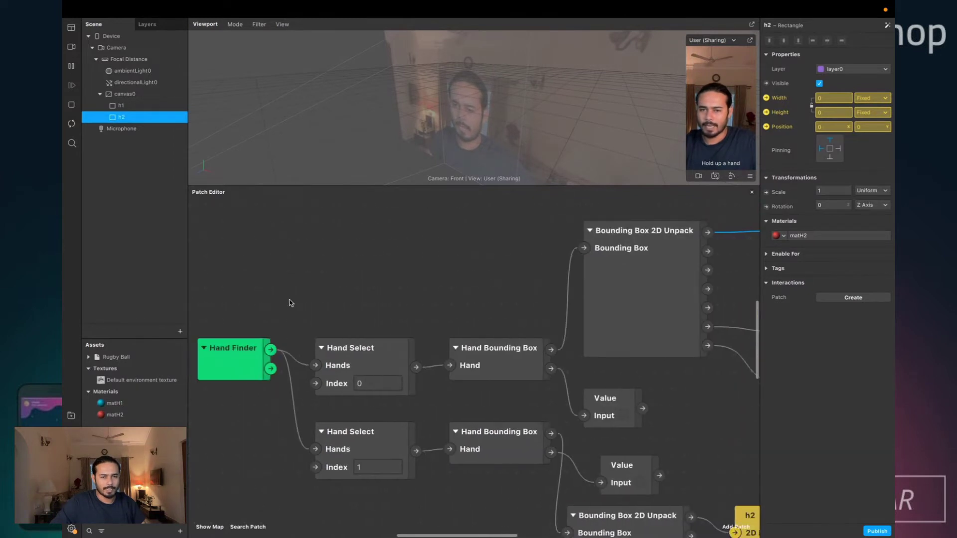
scroll(289, 302, up, 4)
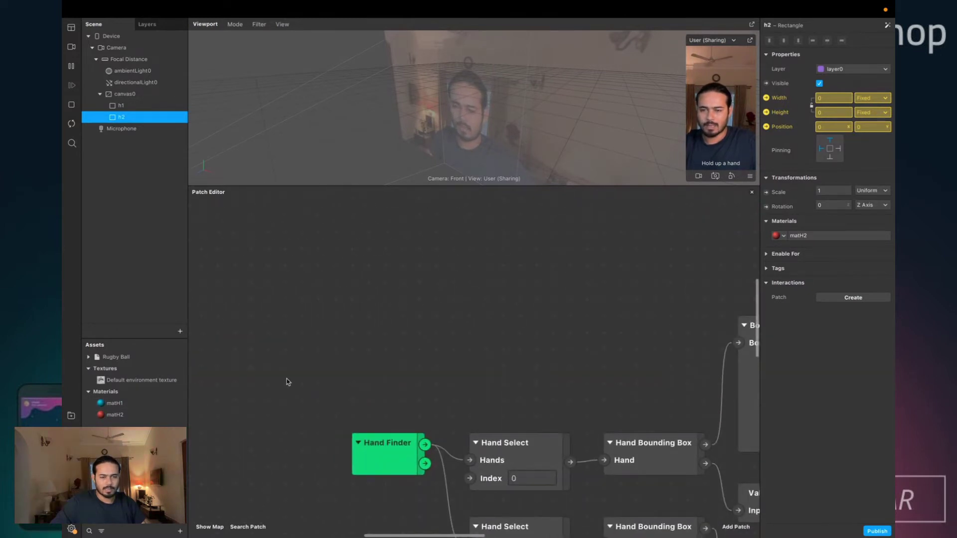
right_click(327, 268)
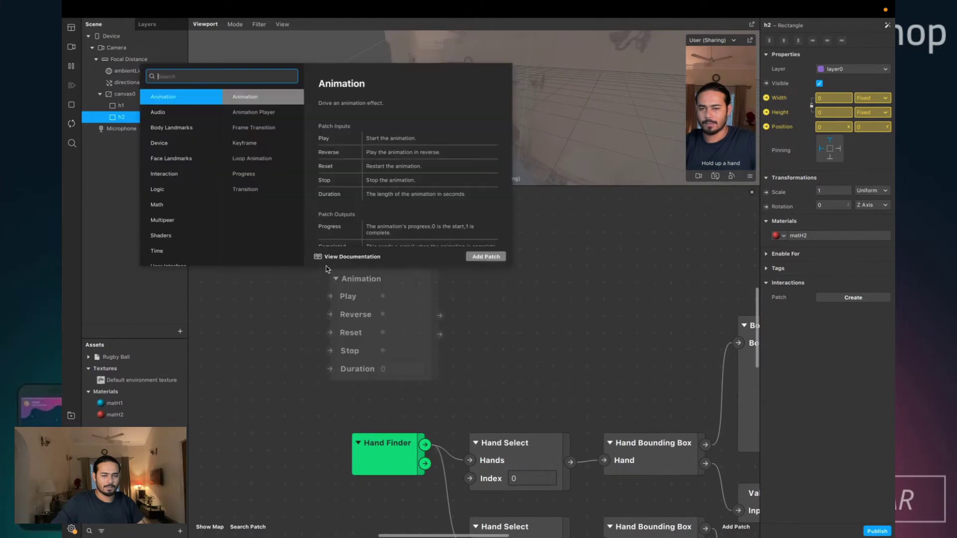
text(slid)
key(Return)
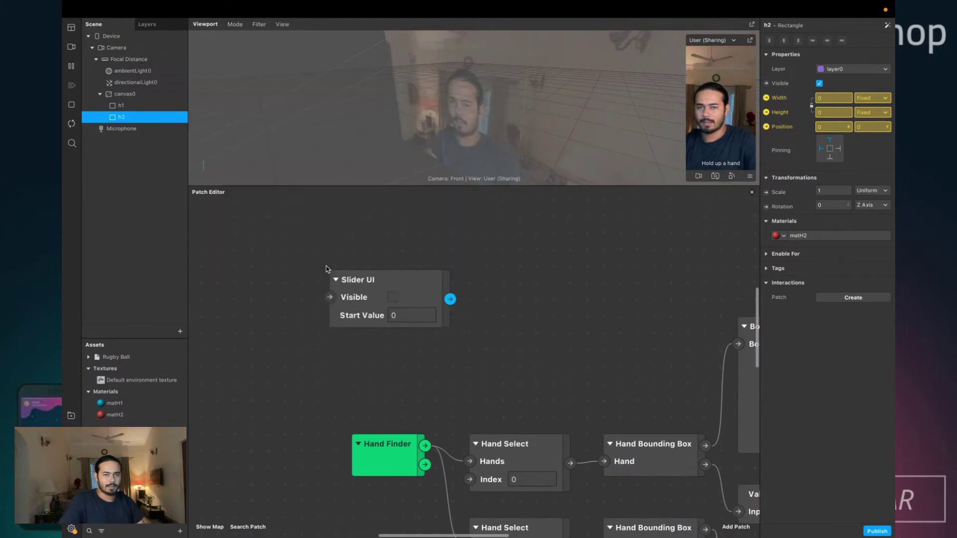
drag(411, 299, 425, 348)
click(411, 300)
scroll(395, 283, up, 1)
scroll(553, 309, right, 2)
scroll(494, 303, left, 2)
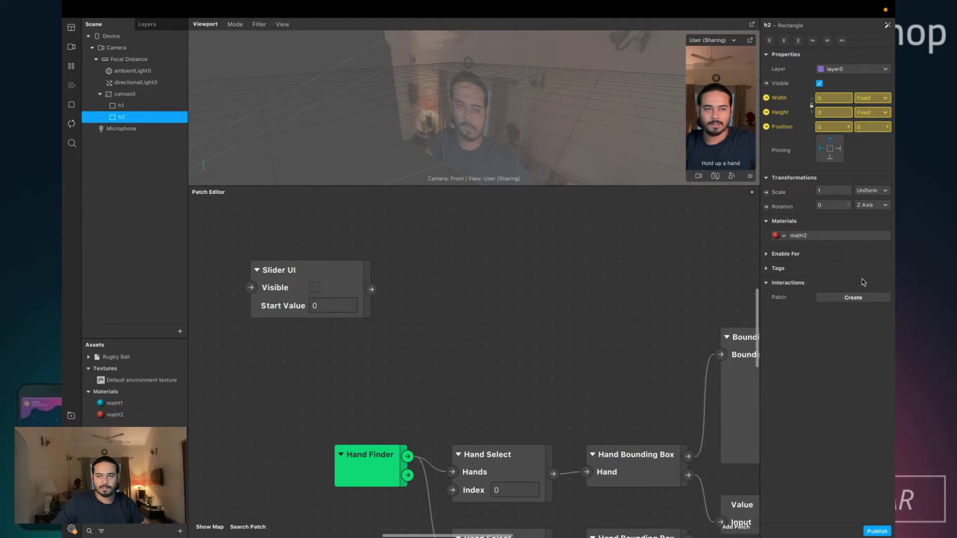
- Create a Diffuse Texture patch for the matH2 material and place it level with the Slider UI patch, to its right
click(826, 237)
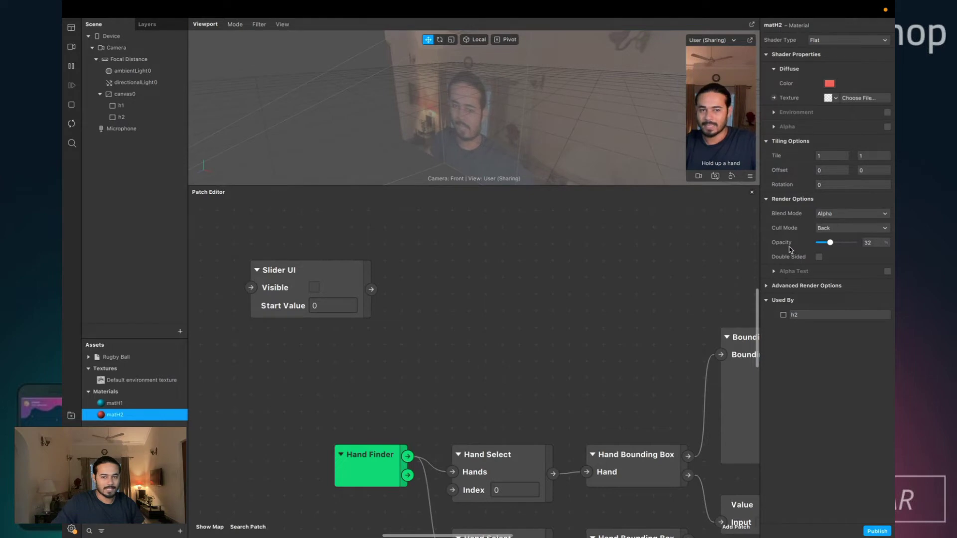
click(773, 98)
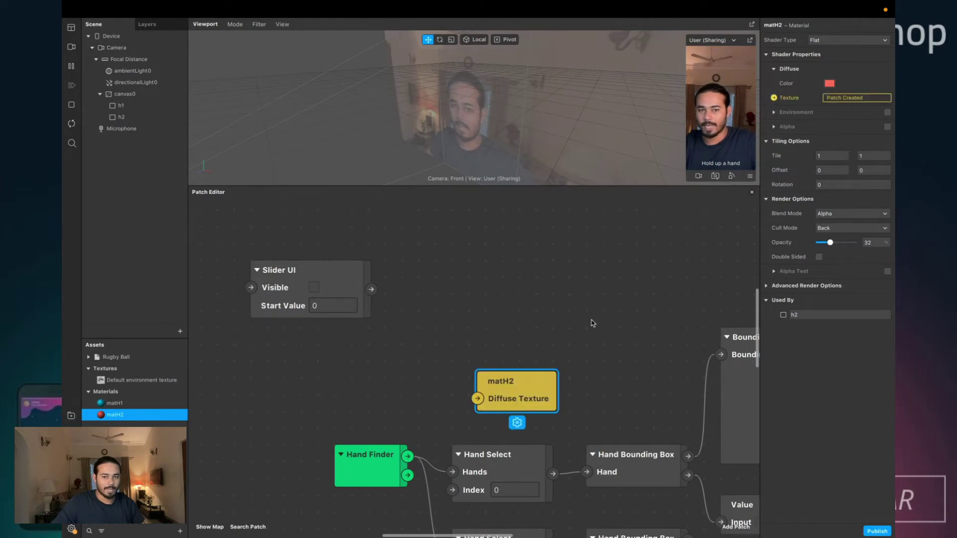
drag(538, 380, 629, 253)
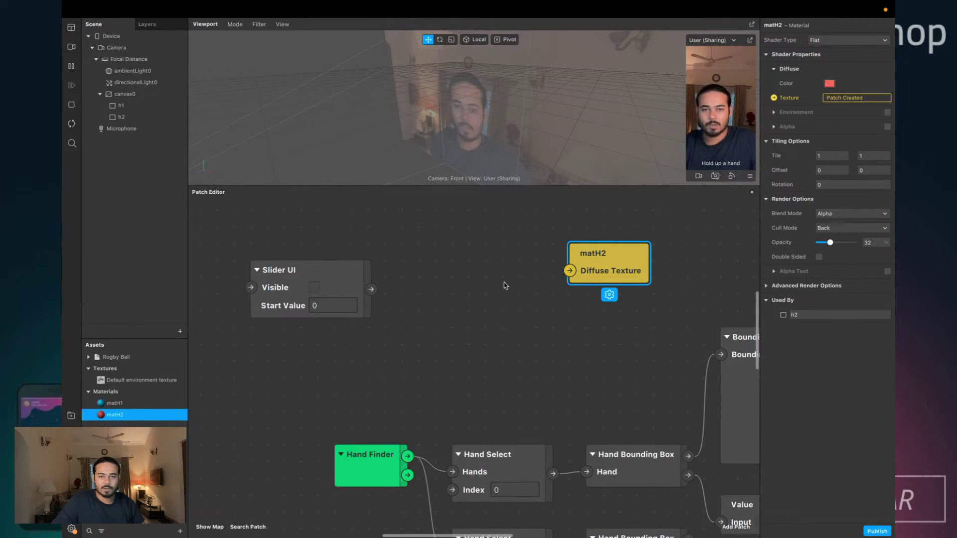
drag(618, 259, 567, 286)
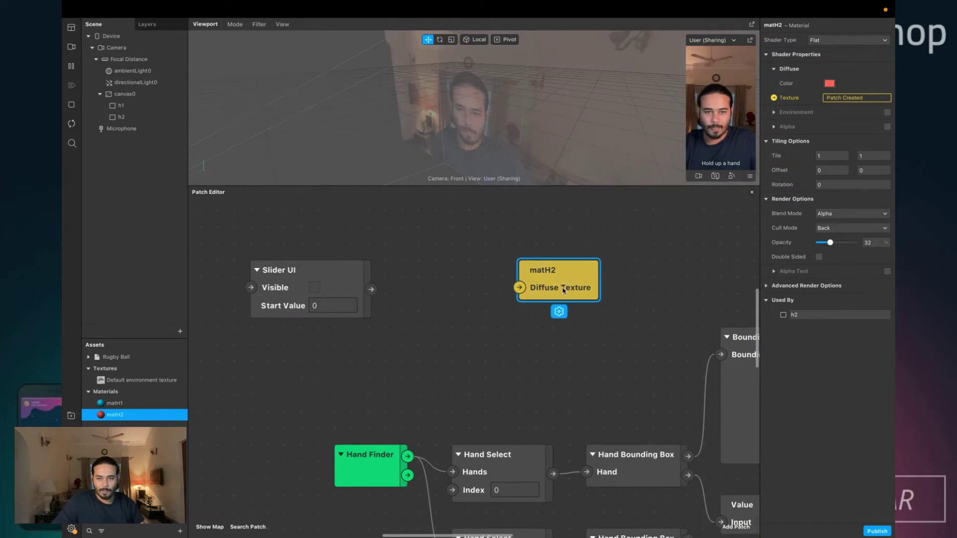
mouse_move(558, 272)
mouse_down()
mouse_move(591, 272)
mouse_move(575, 271)
mouse_up()
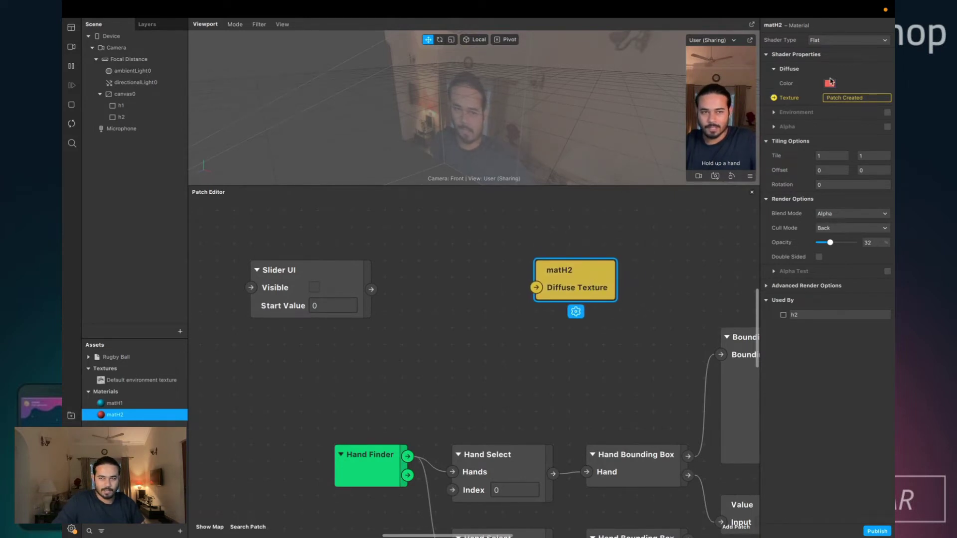
- Add a Value patch above the Slider UI patch and set its type to Color
scroll(374, 242, up, 3)
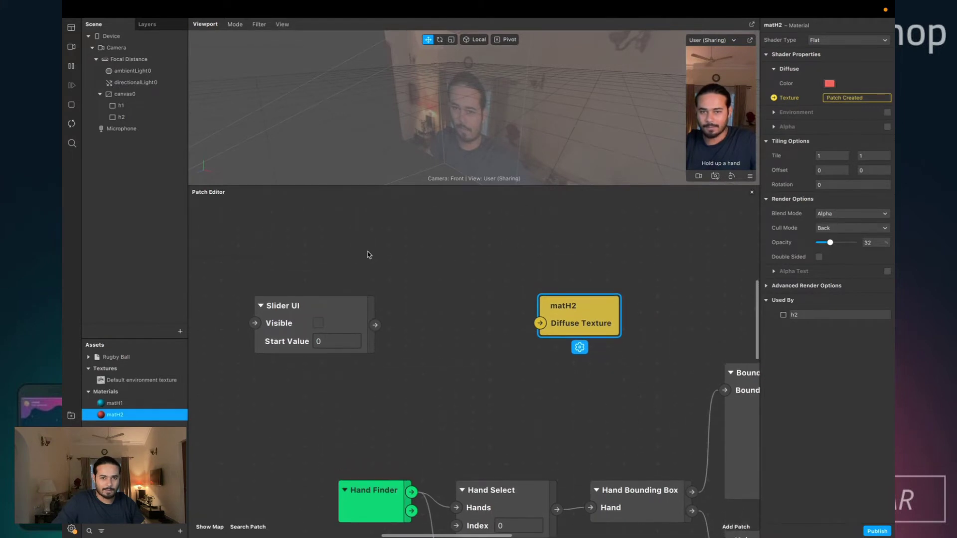
double_click(368, 255)
text(value)
key(Return)
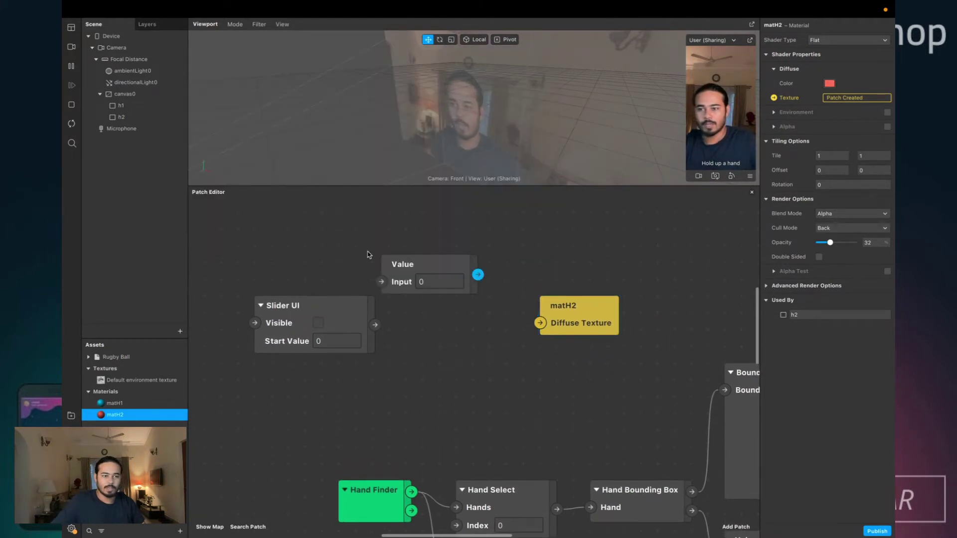
click(379, 279)
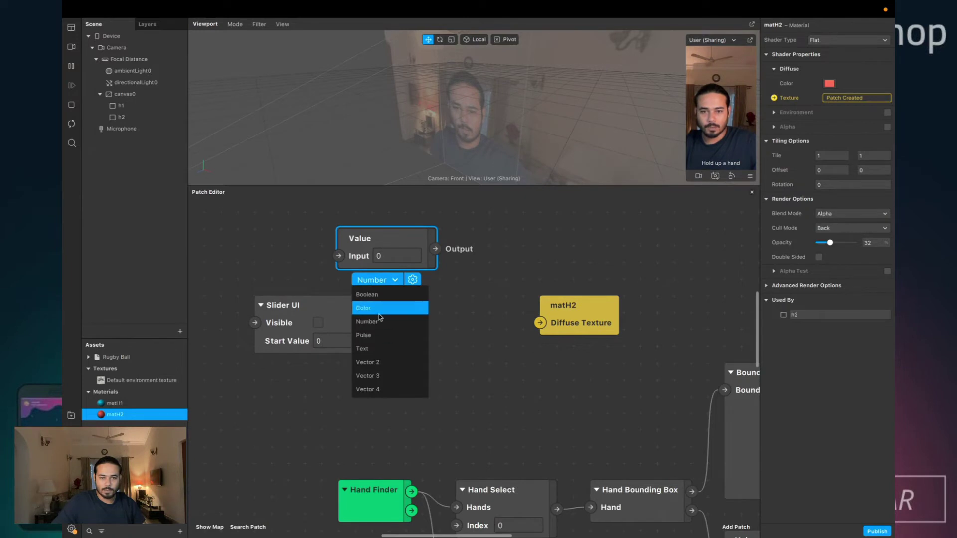
click(389, 312)
- Set the Value patch's color to matH2's red by sampling the material's diffuse color swatch
click(385, 258)
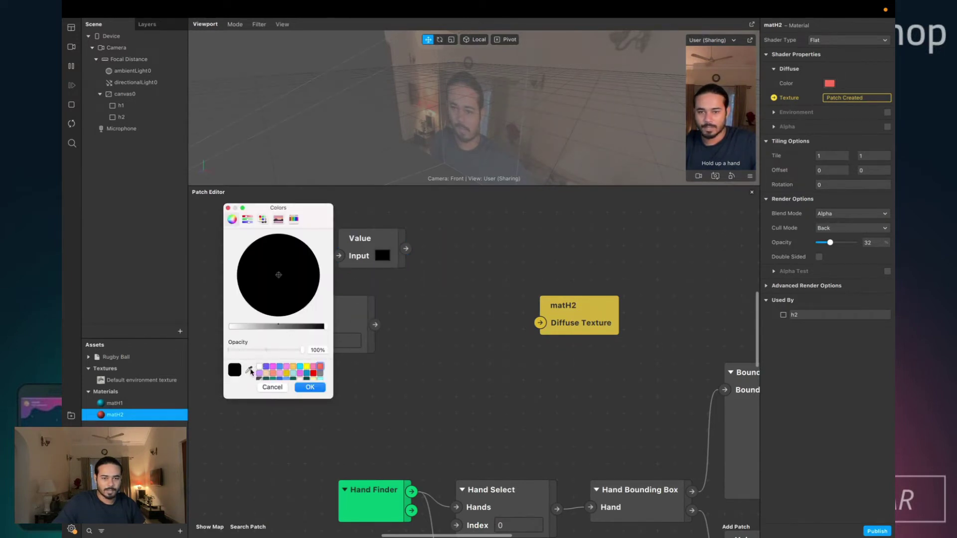
click(248, 370)
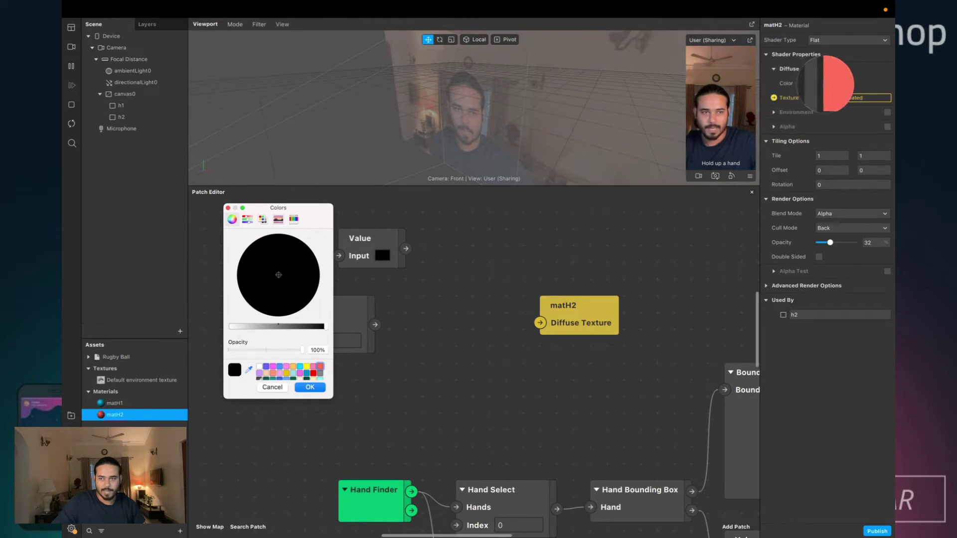
click(830, 83)
click(318, 387)
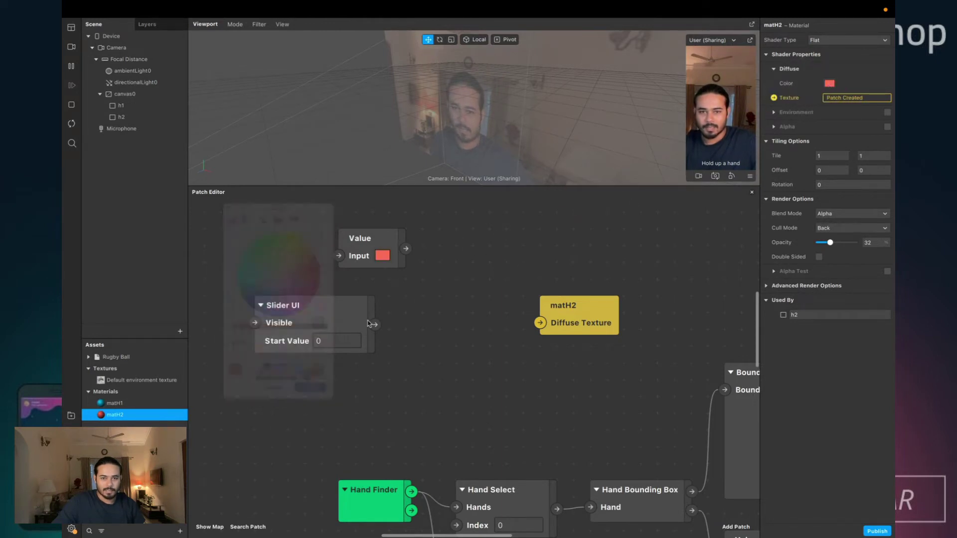
- Reposition the color Value patch and the Slider UI patch so they sit neatly spaced one above the other
scroll(363, 269, up, 3)
drag(363, 285, 378, 248)
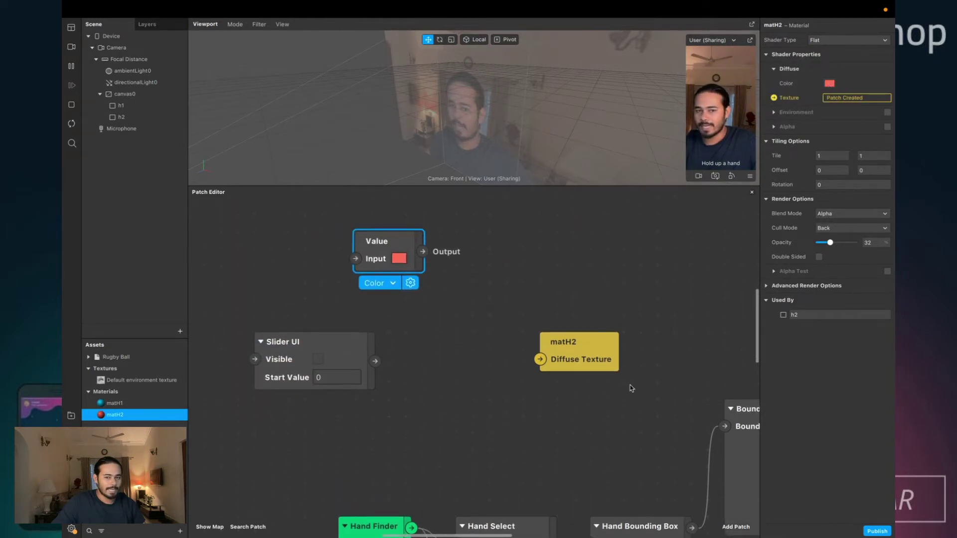
drag(349, 371, 349, 353)
click(453, 290)
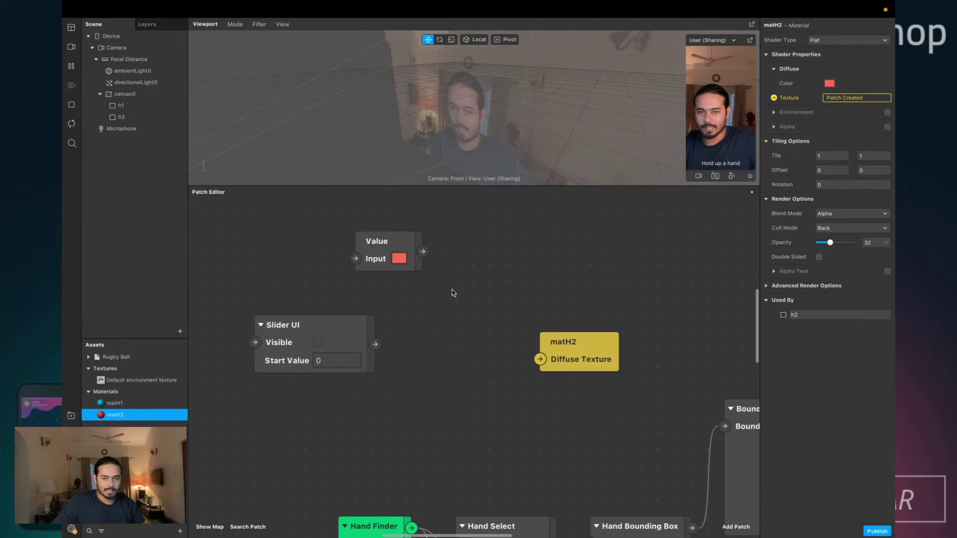
click(386, 245)
- Add a Mix patch fed by the color Value patch's output into its first input and place it beside the Value patch
click(440, 251)
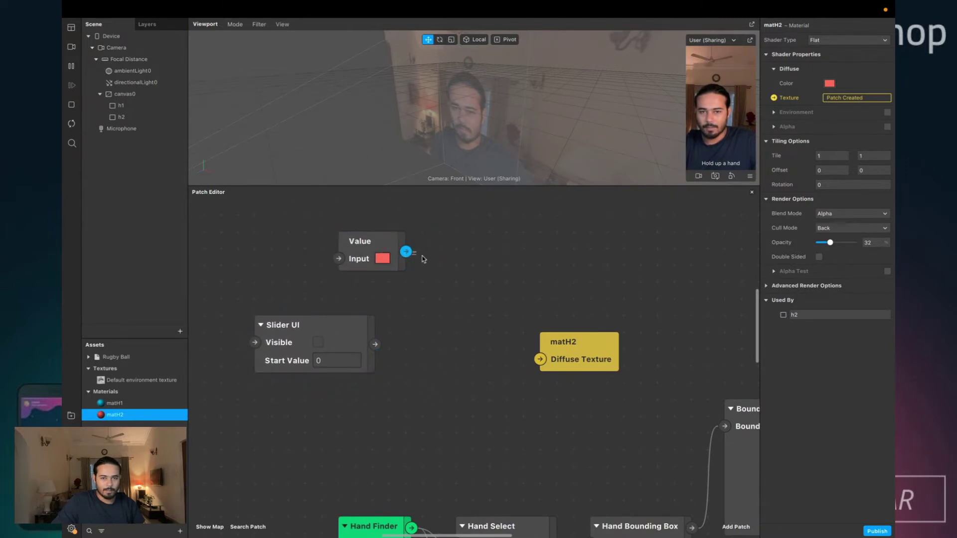
drag(423, 252, 438, 263)
text(nix)
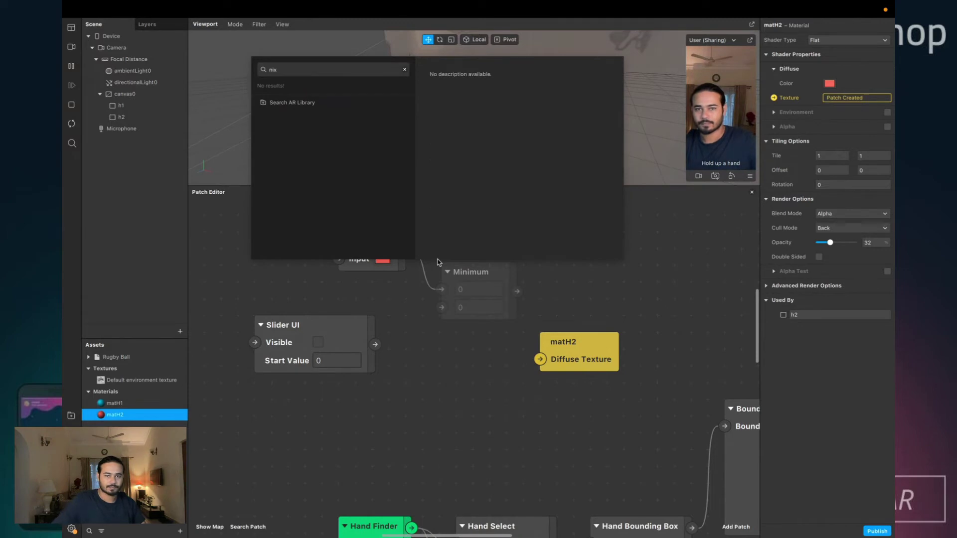
double_click(283, 69)
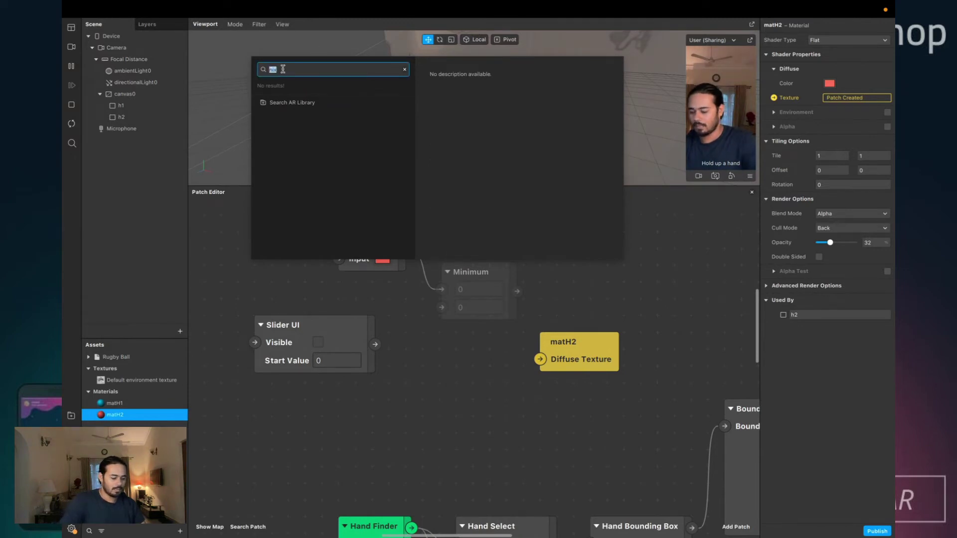
text(mix)
key(Return)
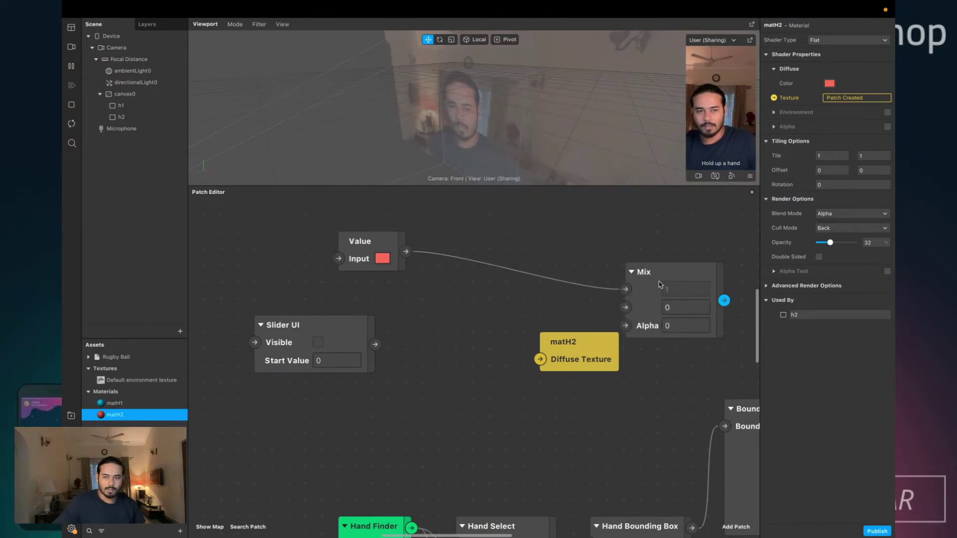
drag(649, 283, 497, 252)
drag(517, 318, 484, 319)
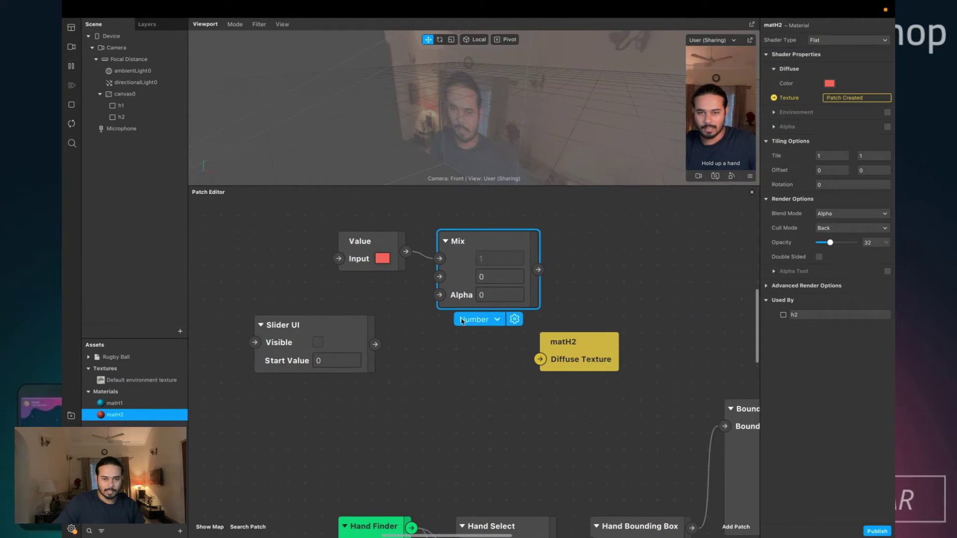
- Try switching the Mix patch's type to Color and return it to Number
scroll(433, 335, right, 3)
drag(344, 248, 327, 248)
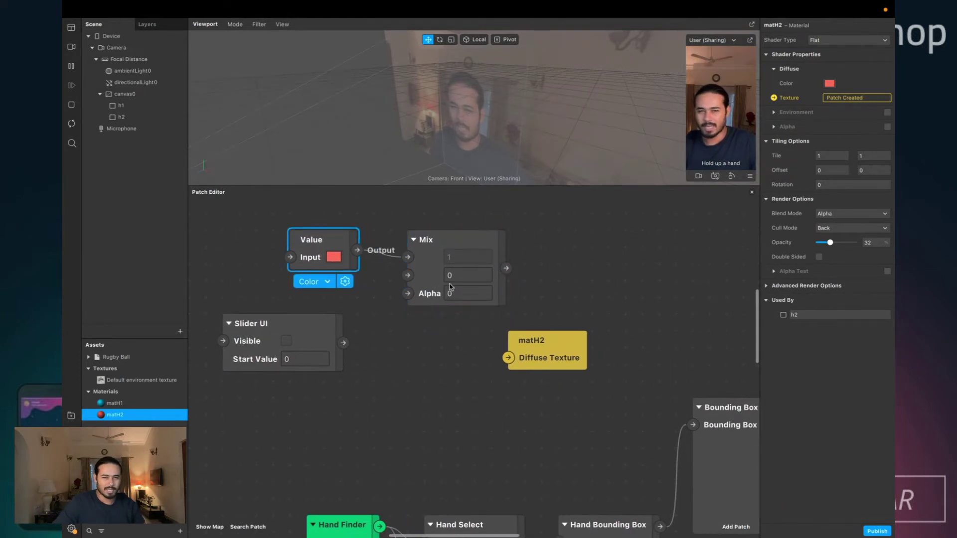
click(409, 292)
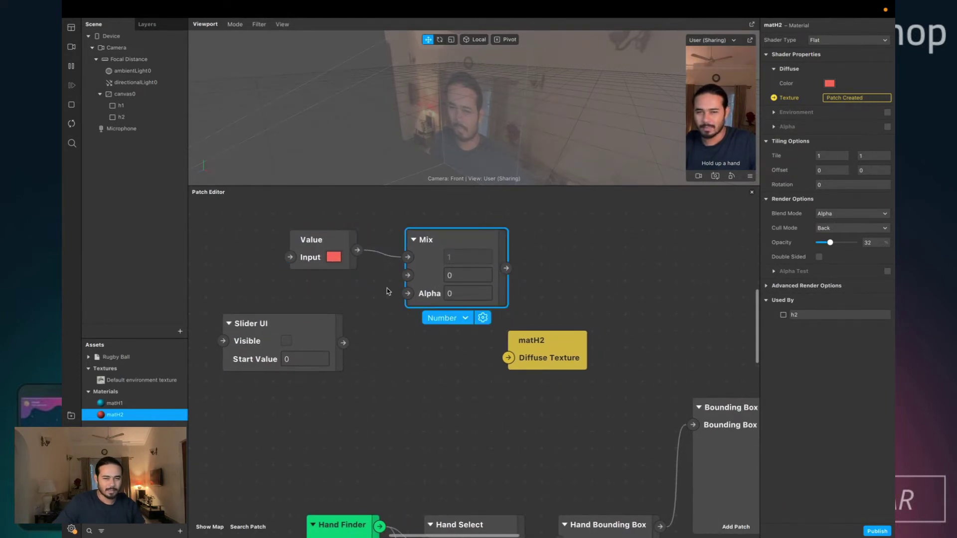
click(445, 318)
click(433, 342)
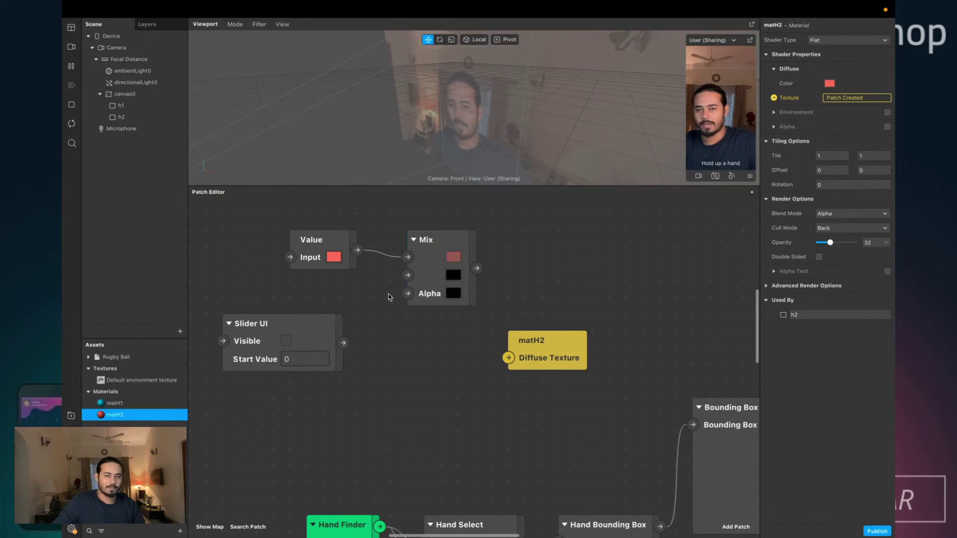
click(426, 284)
click(433, 318)
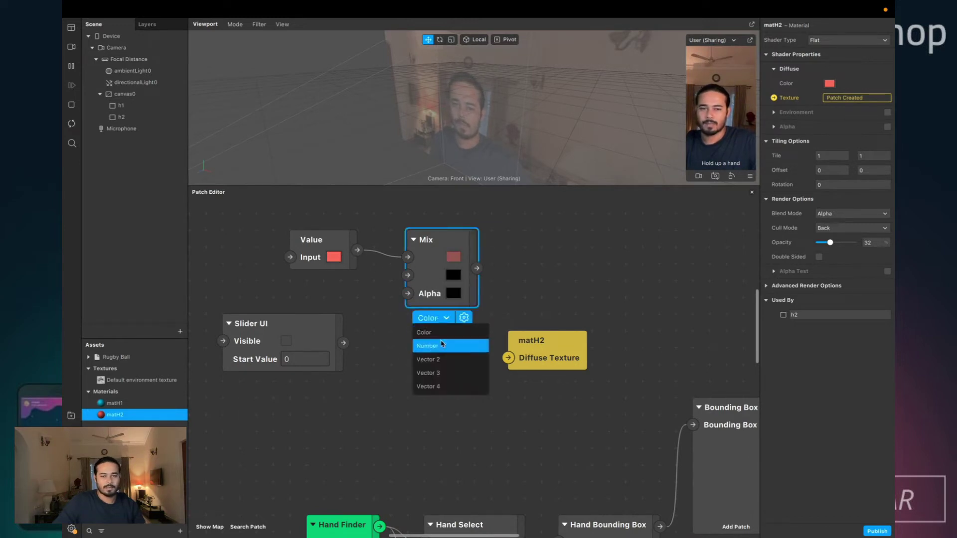
click(432, 345)
- Move the Value and Mix patches level with each other, leaving a wide gap between them above the Slider UI patch
scroll(406, 334, up, 2)
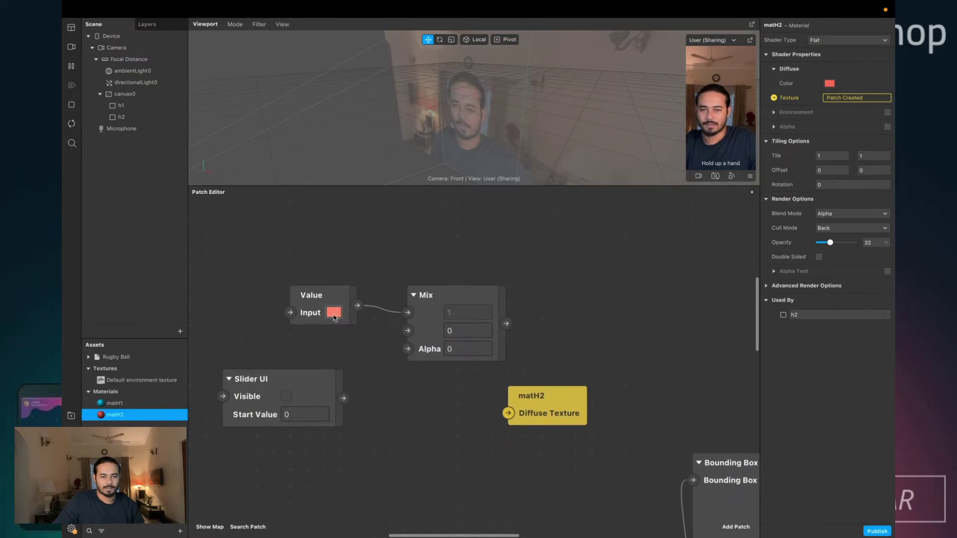
scroll(399, 333, right, 2)
scroll(361, 332, left, 4)
scroll(362, 331, up, 2)
drag(373, 328, 289, 278)
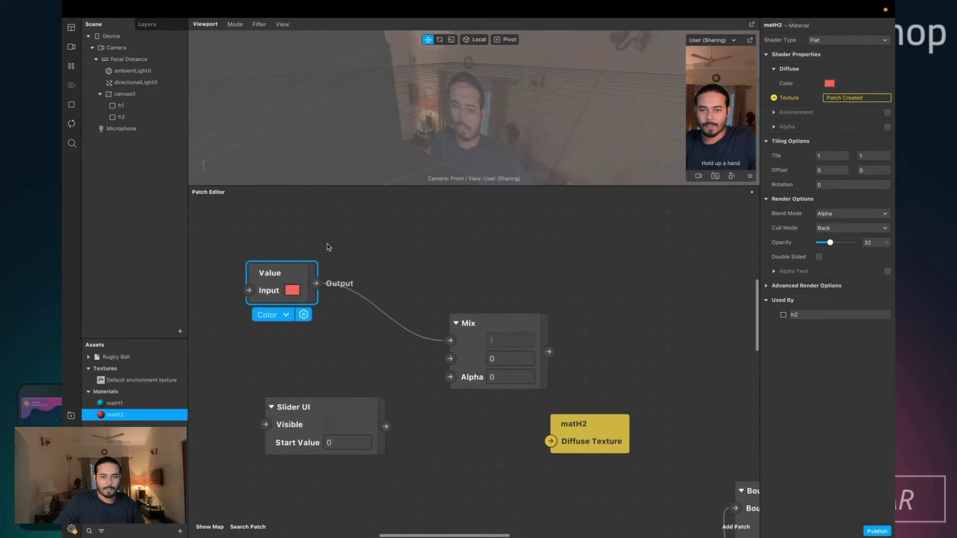
click(327, 243)
drag(480, 321, 481, 270)
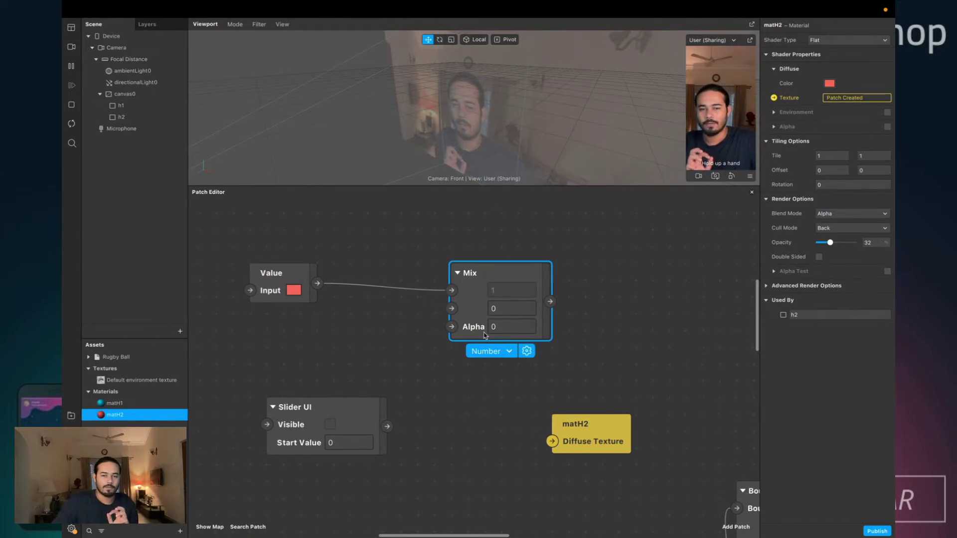
click(500, 327)
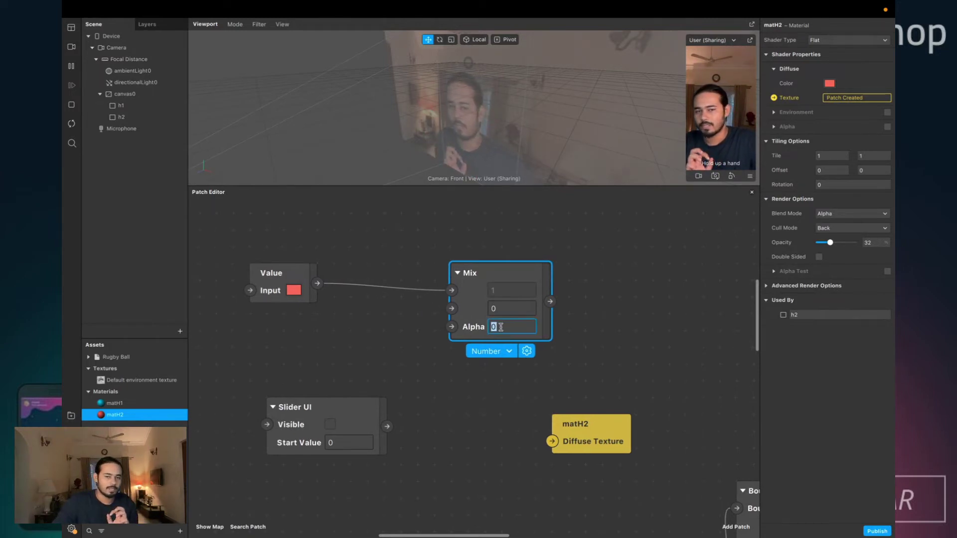
click(451, 292)
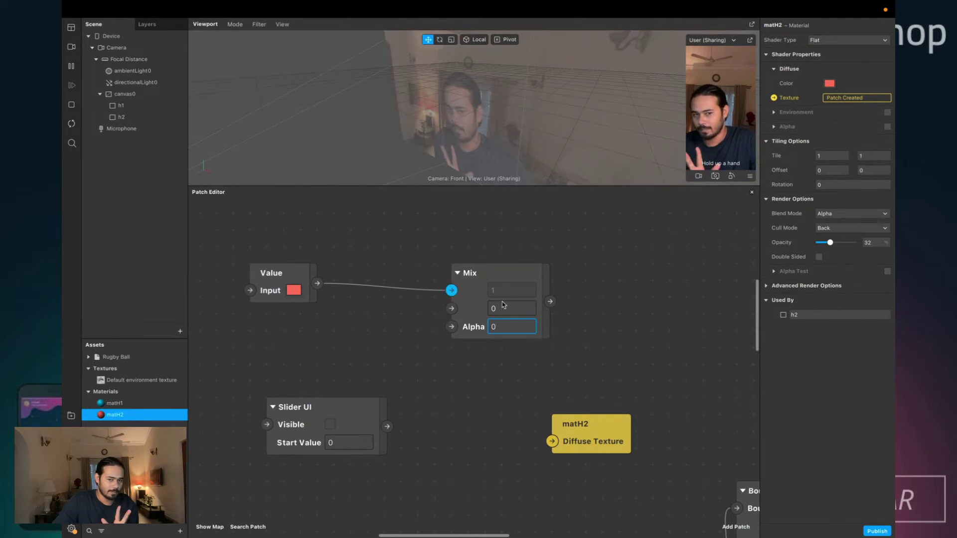
click(497, 303)
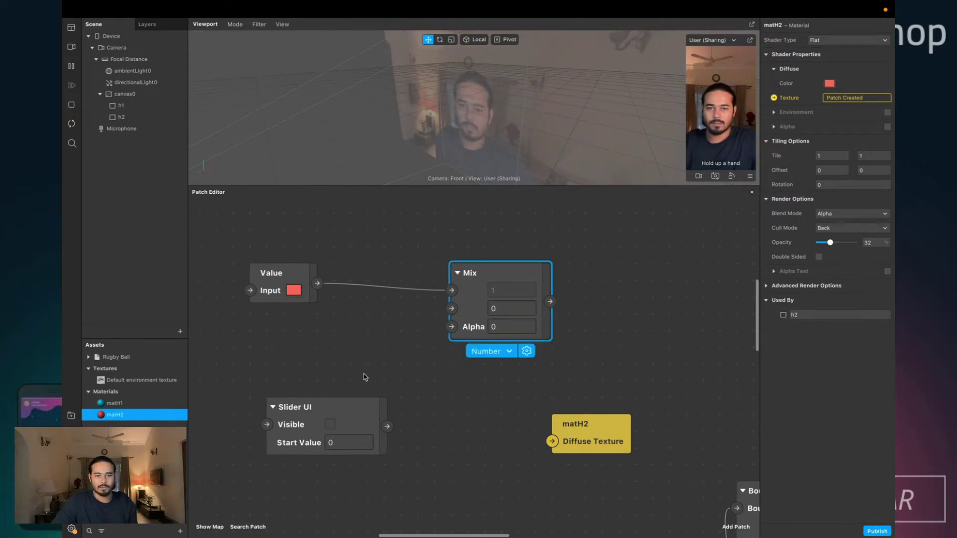
- Add a Swizzle patch fed by the color Value patch and arrange both so Swizzle sits between Value and Mix
double_click(335, 319)
text(swizzle)
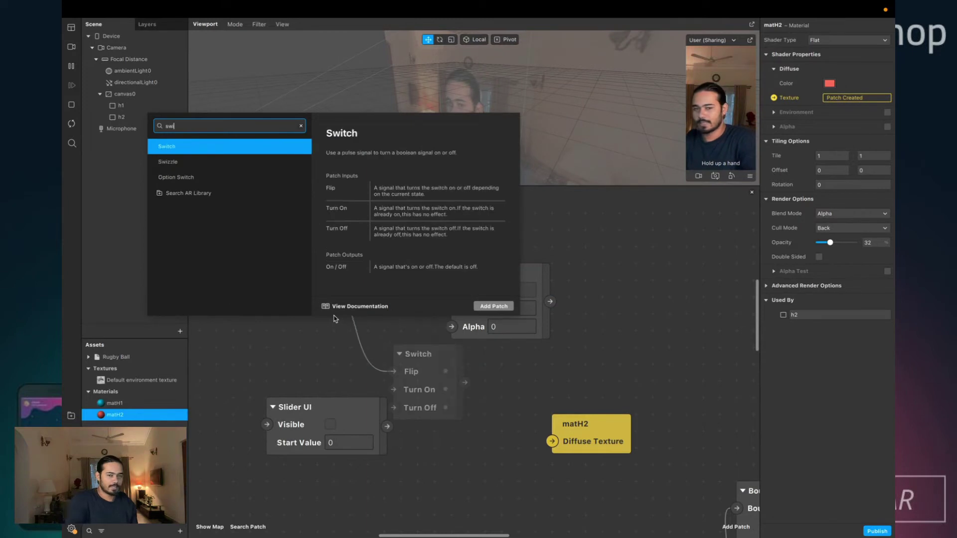
key(Return)
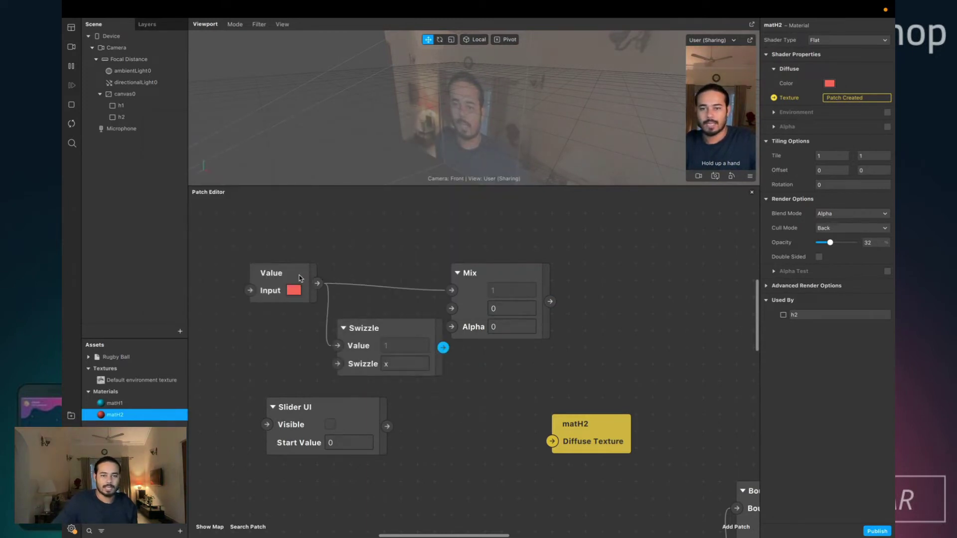
drag(299, 275, 249, 275)
drag(370, 348, 349, 343)
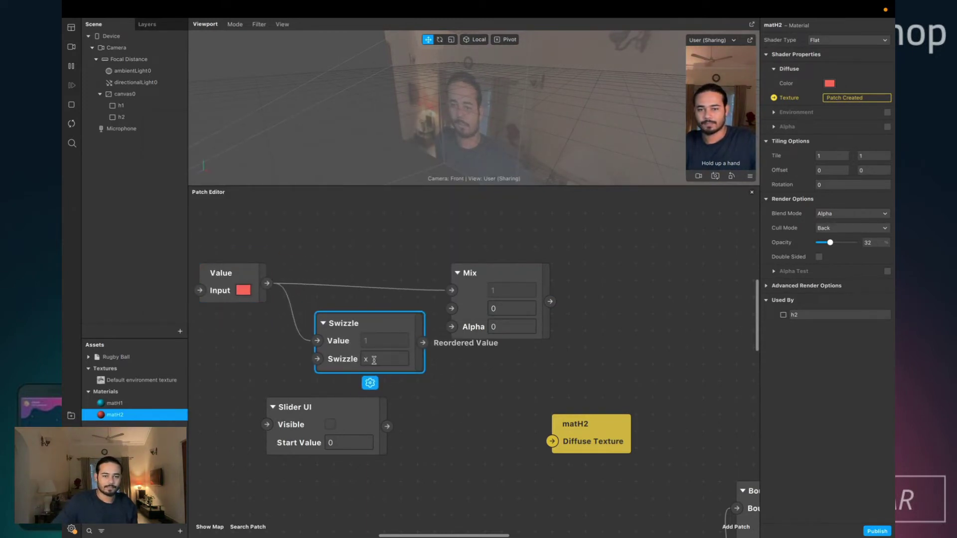
- Set the Swizzle patch's swizzle to xyz0 and connect its output to the Mix patch's second input
click(374, 360)
text(0)
key(Return)
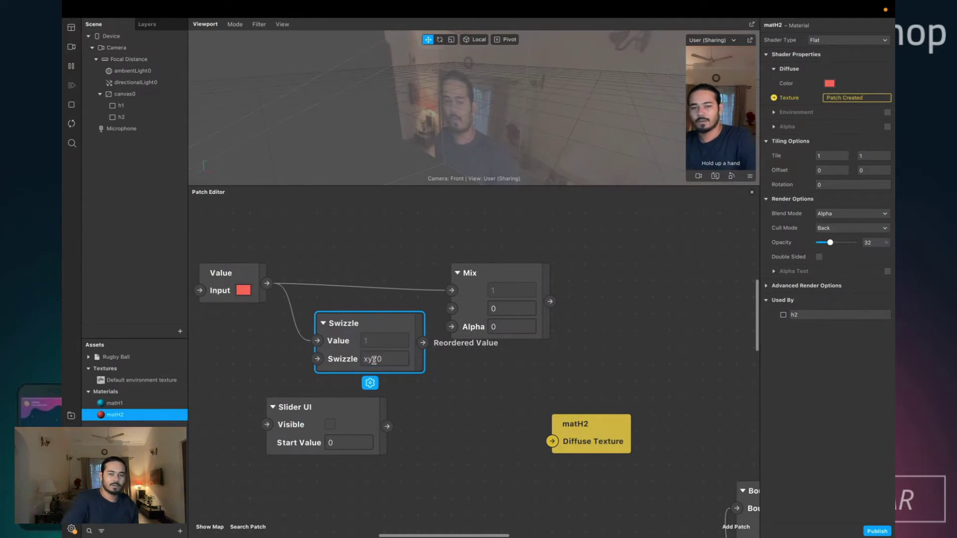
drag(423, 342, 451, 310)
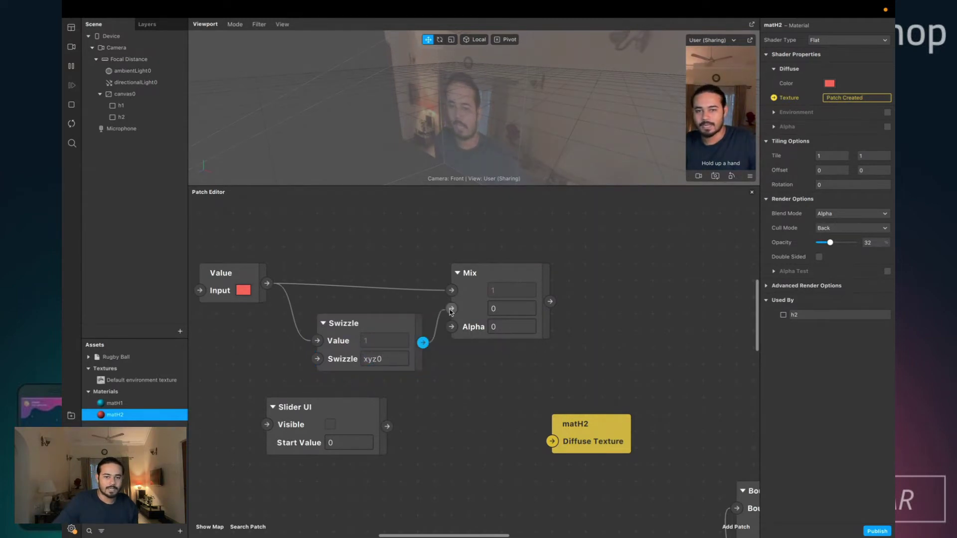
click(497, 289)
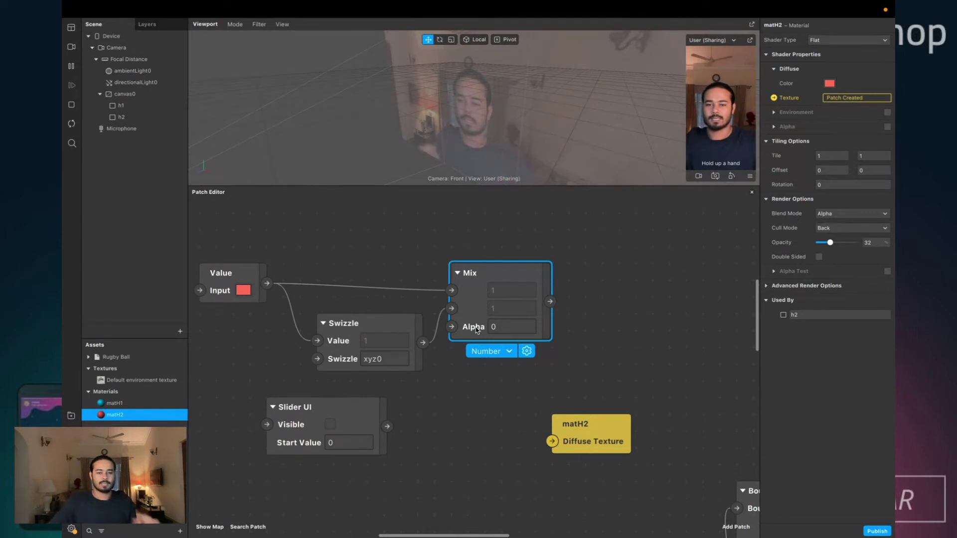
- Connect the Slider UI patch's output to the Mix patch's Alpha and make the slider visible
drag(388, 426, 452, 327)
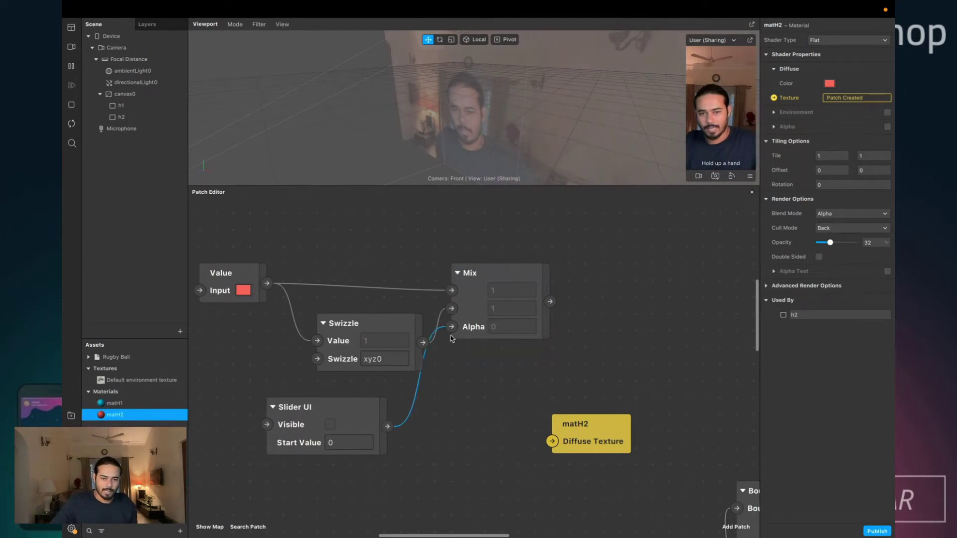
drag(371, 426, 387, 427)
click(347, 425)
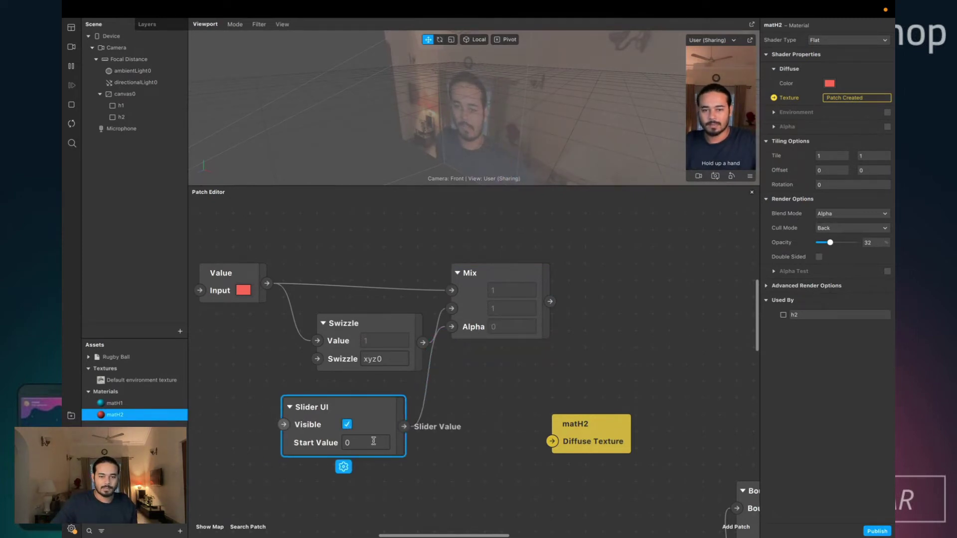
- Shift the Swizzle patch toward Value, connect Mix's output to matH2's Diffuse Texture and place the matH2 patch beside Mix
drag(385, 328, 367, 328)
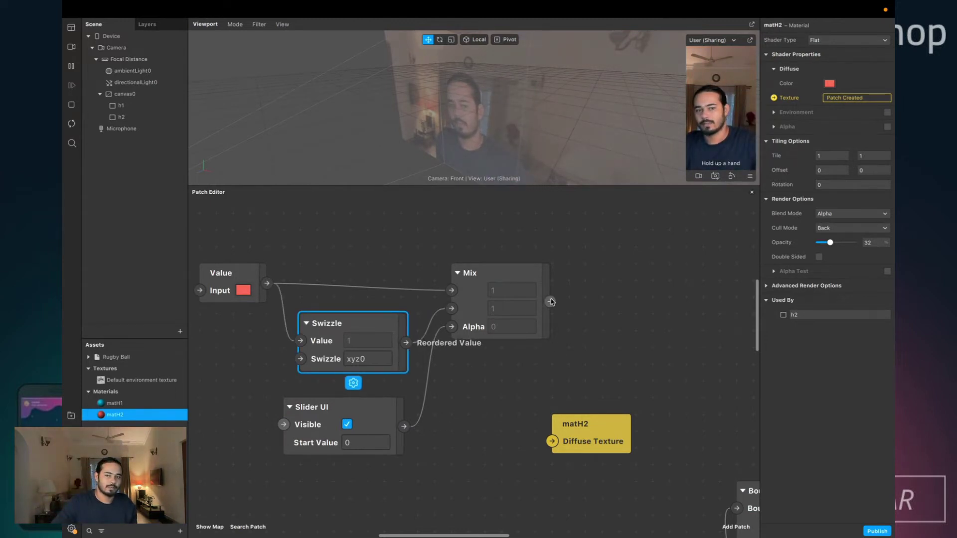
drag(550, 302, 616, 298)
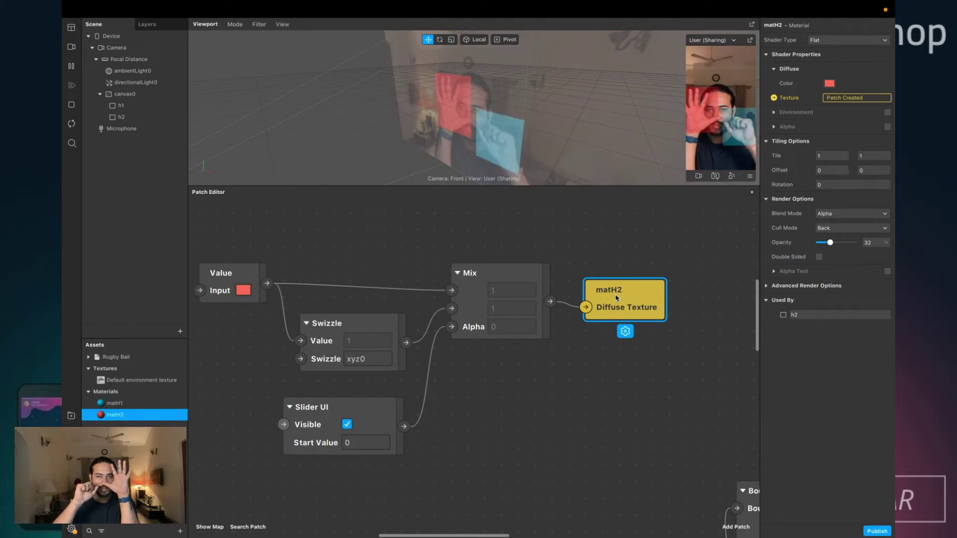
- Test Slider UI start values of 0.7, 1 and 0.2 on the red hand rectangle, and return the start value to 0
click(356, 440)
click(356, 440)
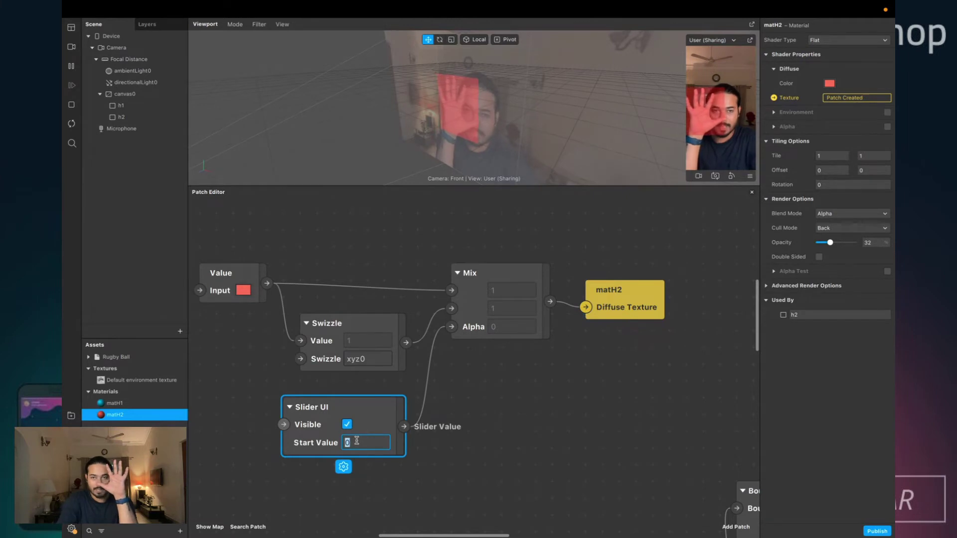
text(0.7)
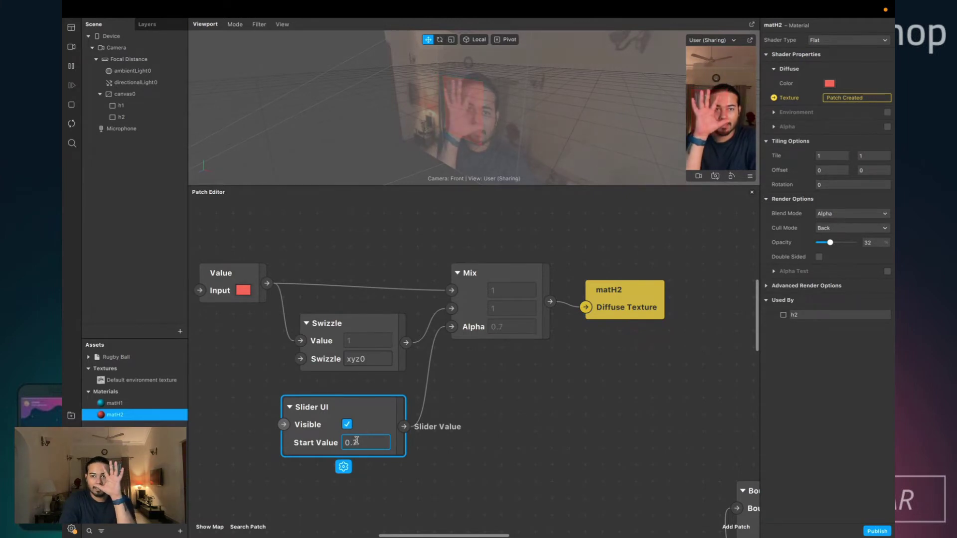
key(BackSpace)
key(BackSpace)
key(BackSpace)
text(1)
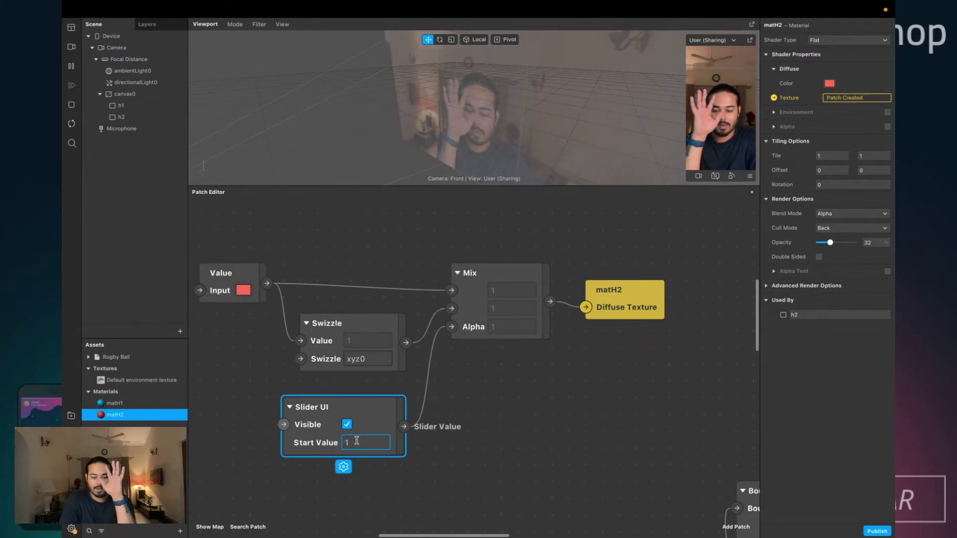
key(BackSpace)
text(0.2)
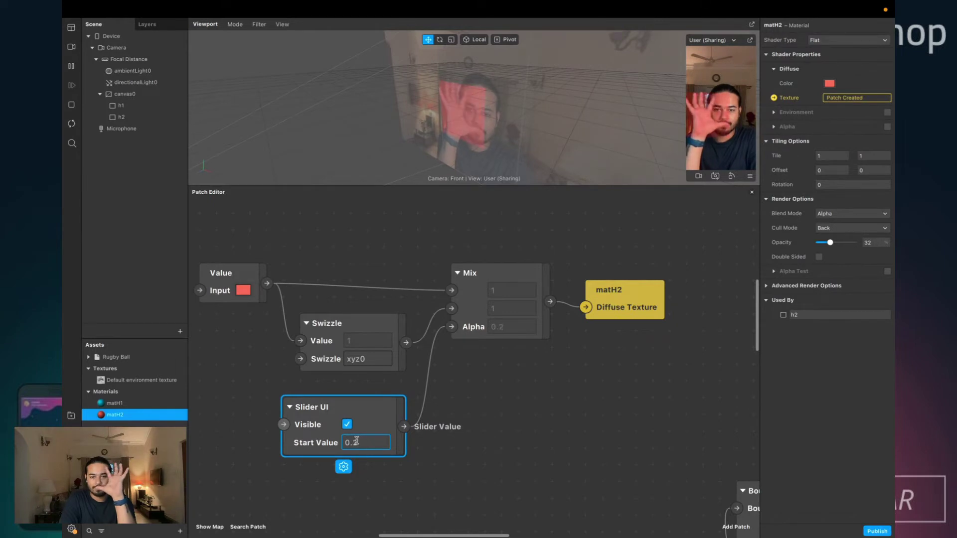
key(BackSpace)
key(BackSpace)
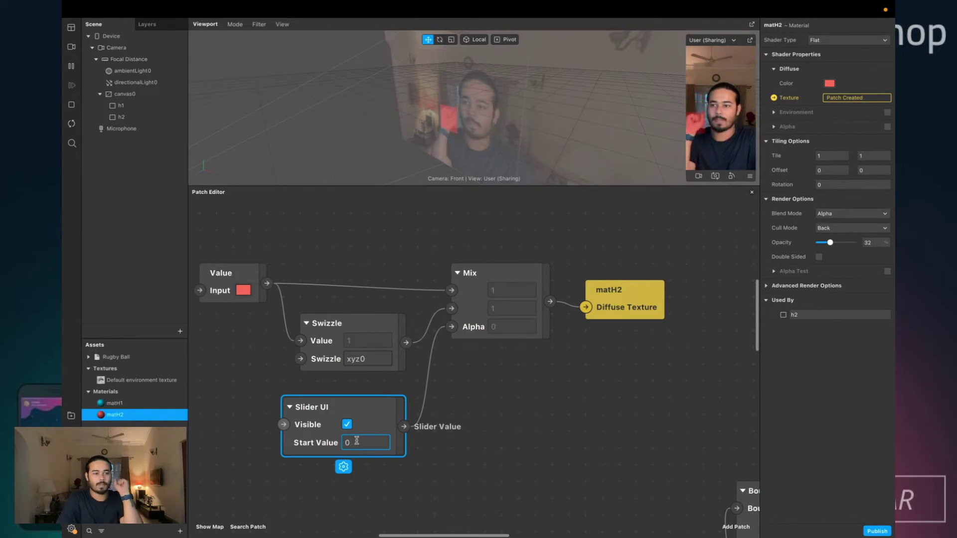
click(501, 433)
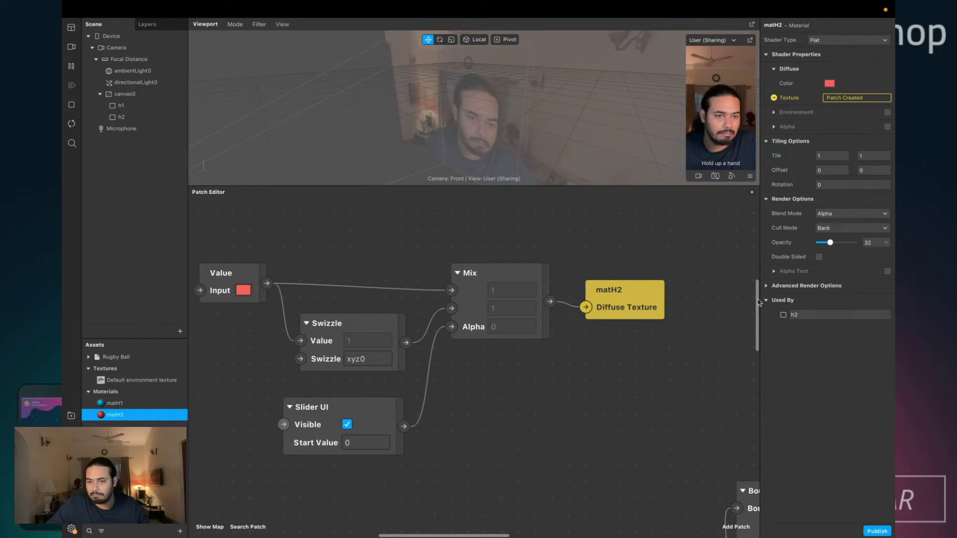
- Delete the Value, Swizzle, Slider UI, Mix and matH2 patches that control the material's transparency
double_click(141, 405)
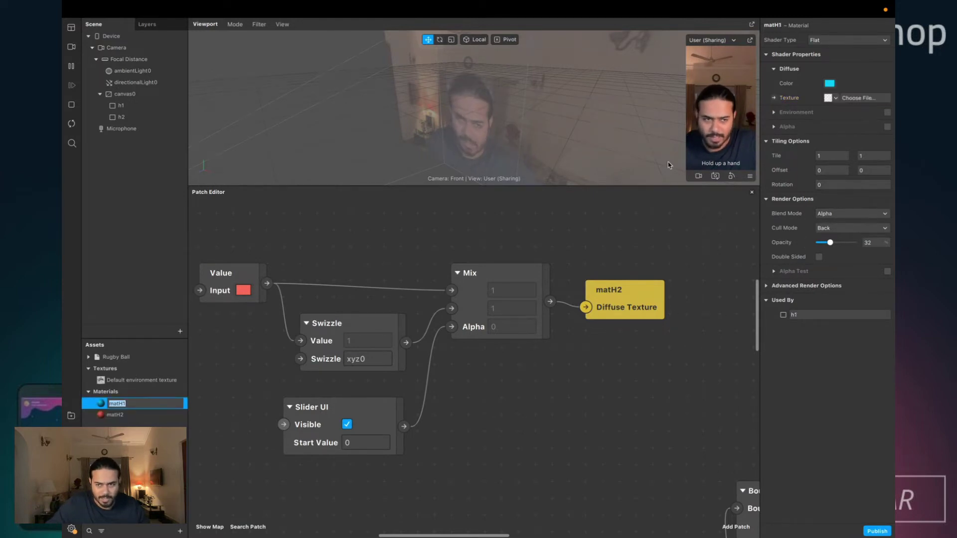
key(Return)
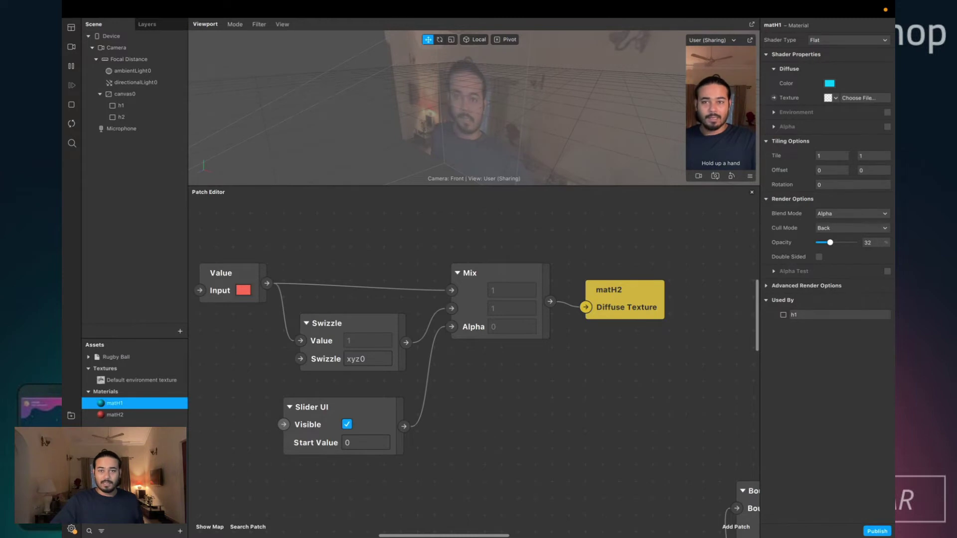
scroll(278, 274, down, 2)
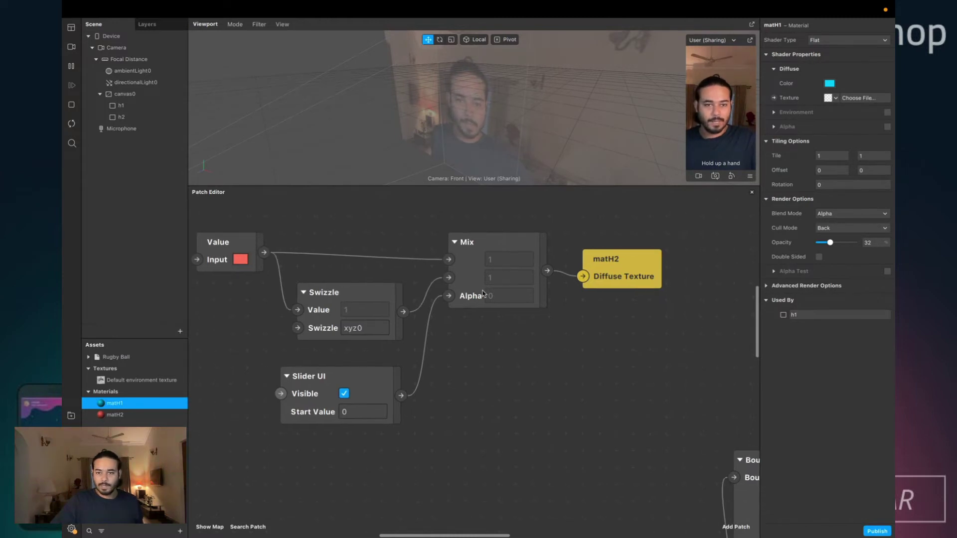
scroll(483, 294, down, 1)
drag(257, 223, 618, 449)
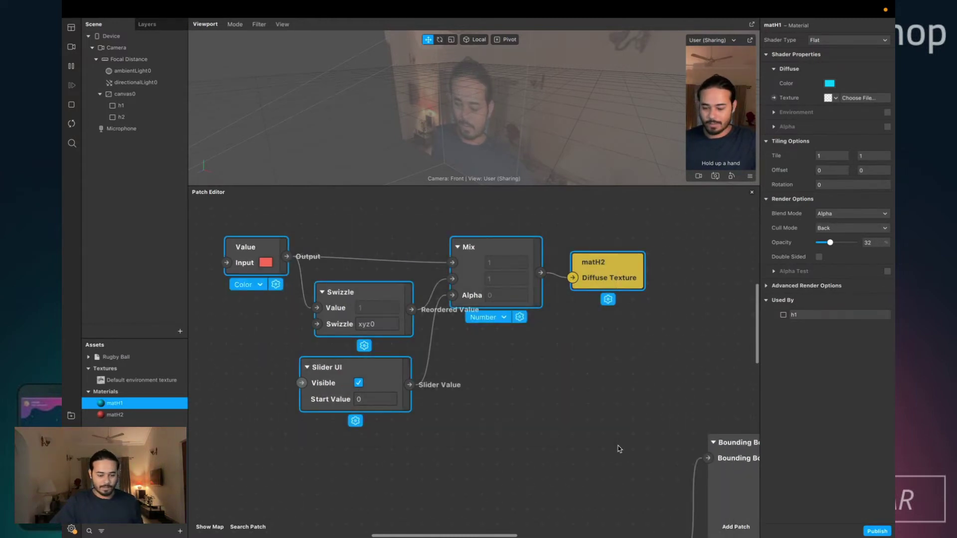
key(BackSpace)
scroll(581, 427, right, 8)
scroll(581, 427, down, 3)
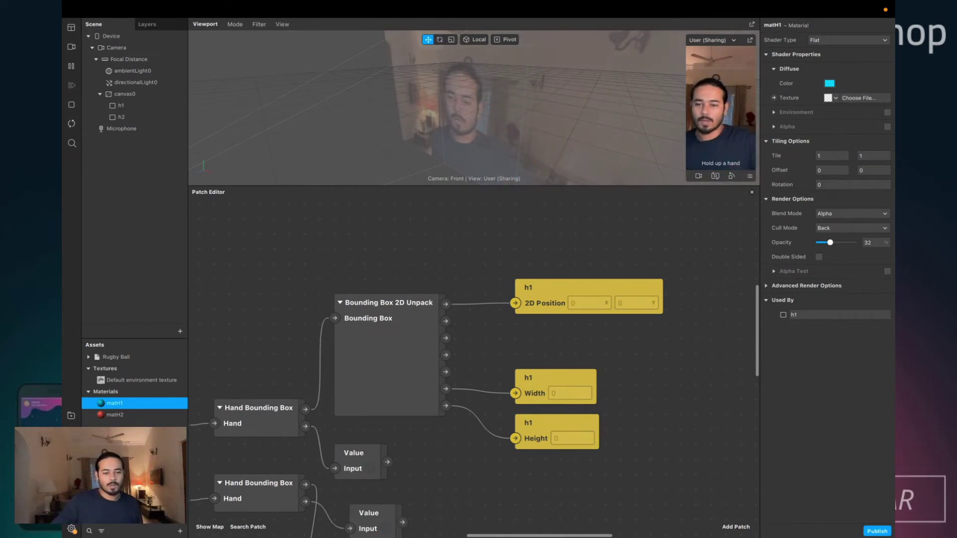
- Open the welcome screen and create a project from the Hand Movement template
mouse_move(231, 5)
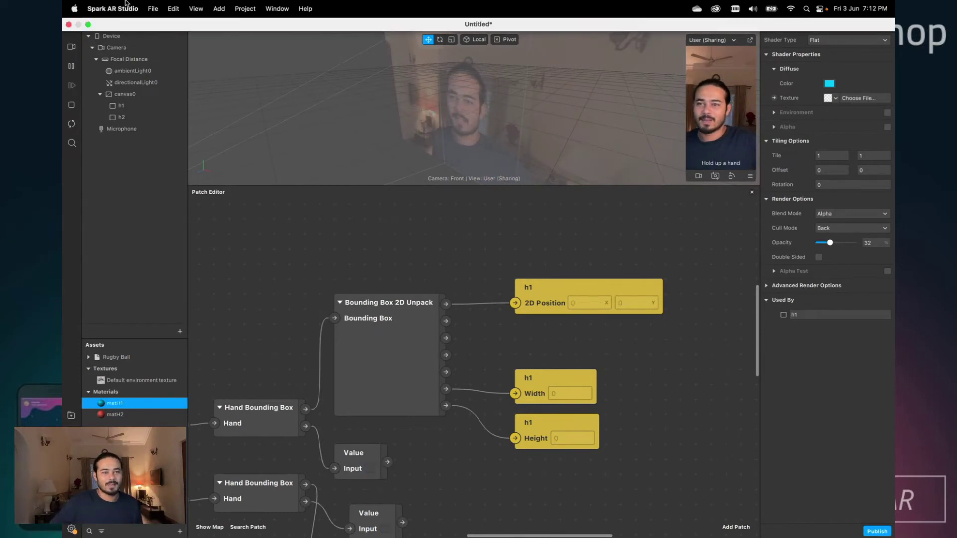
click(151, 9)
mouse_move(287, 12)
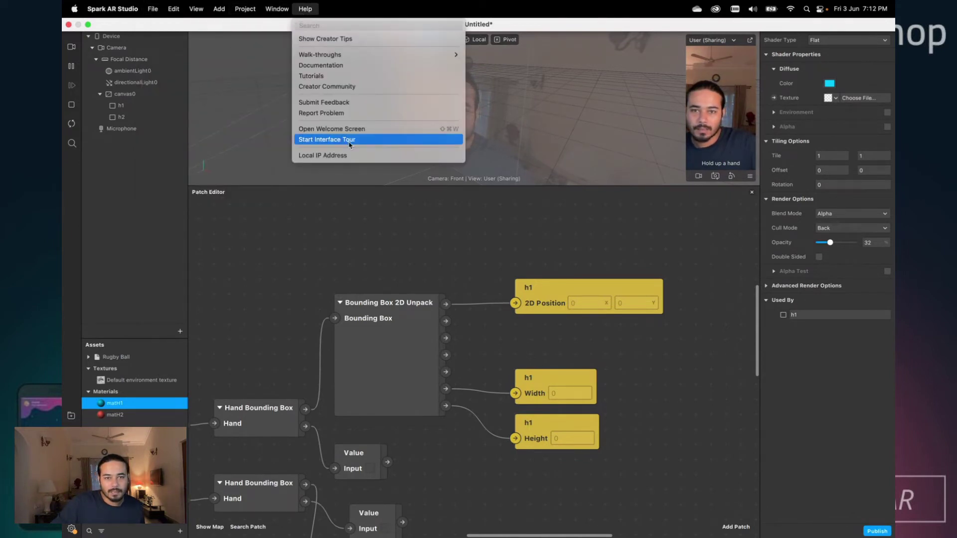
click(420, 298)
key(super+w)
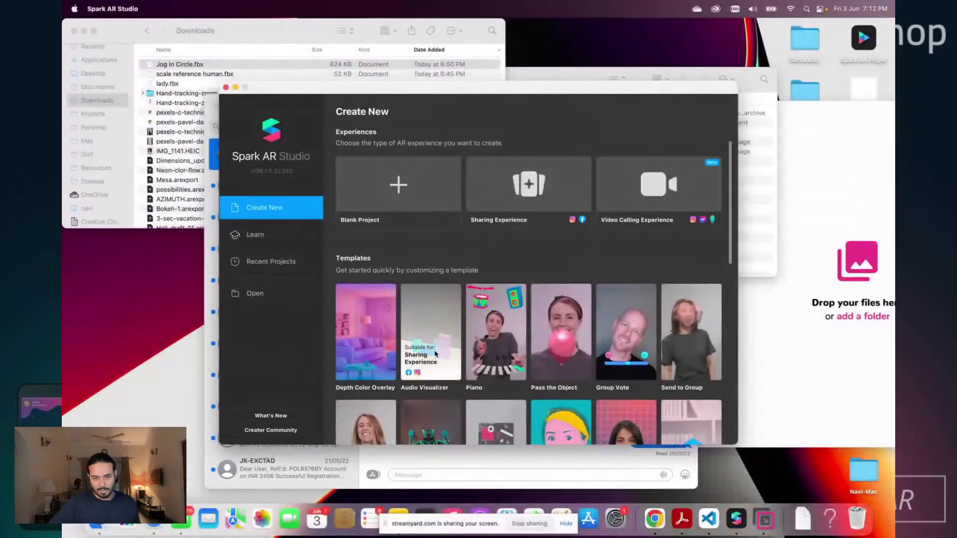
scroll(381, 354, down, 5)
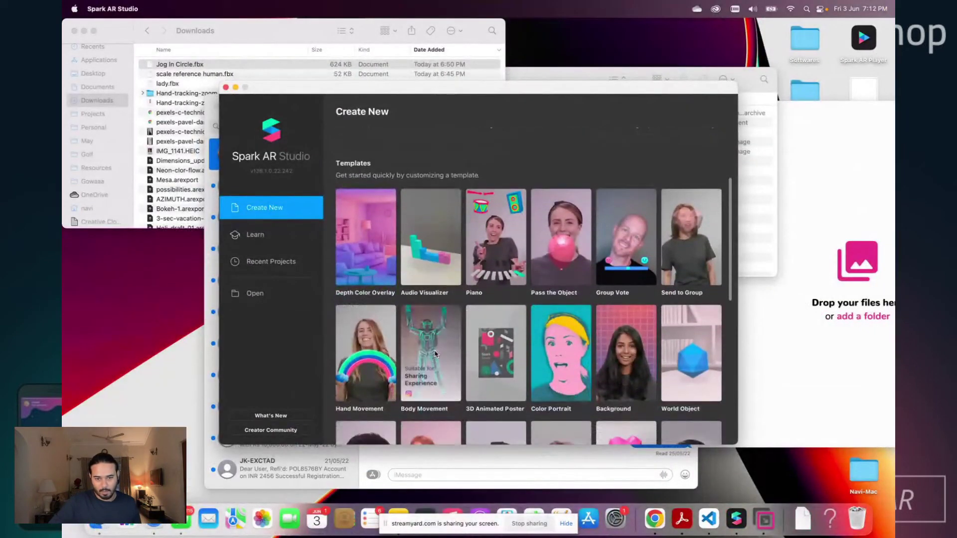
click(381, 354)
- Reveal the template's replaceMe0 and replaceMe1 texture files in Finder
click(246, 340)
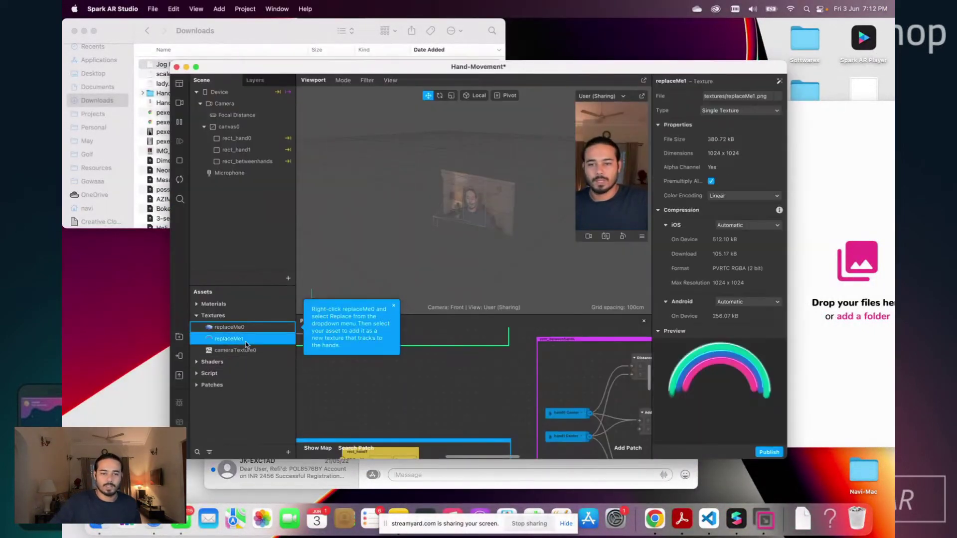
right_click(245, 344)
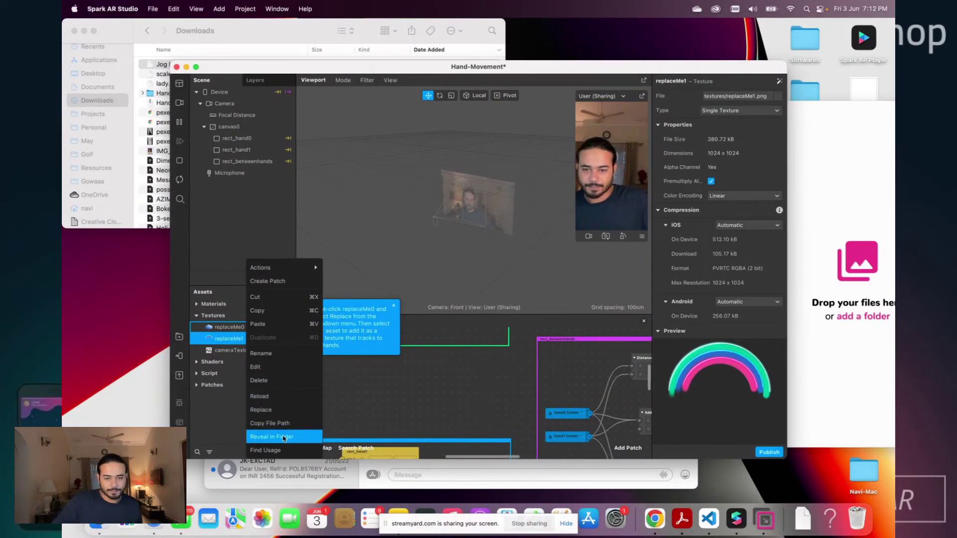
click(283, 437)
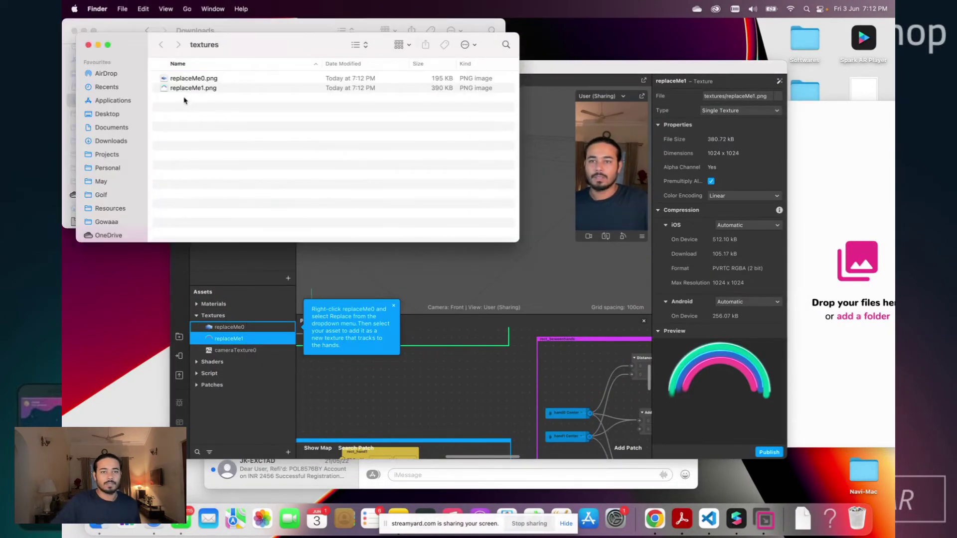
- Bring the Untitled project beside the Finder window and import replaceMe0.png and replaceMe1.png into its assets
drag(189, 102, 195, 81)
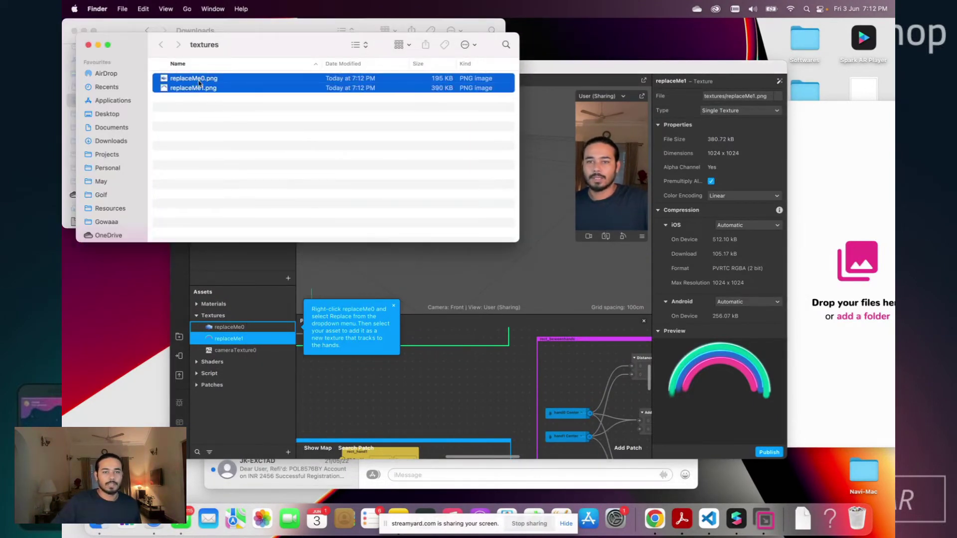
click(733, 520)
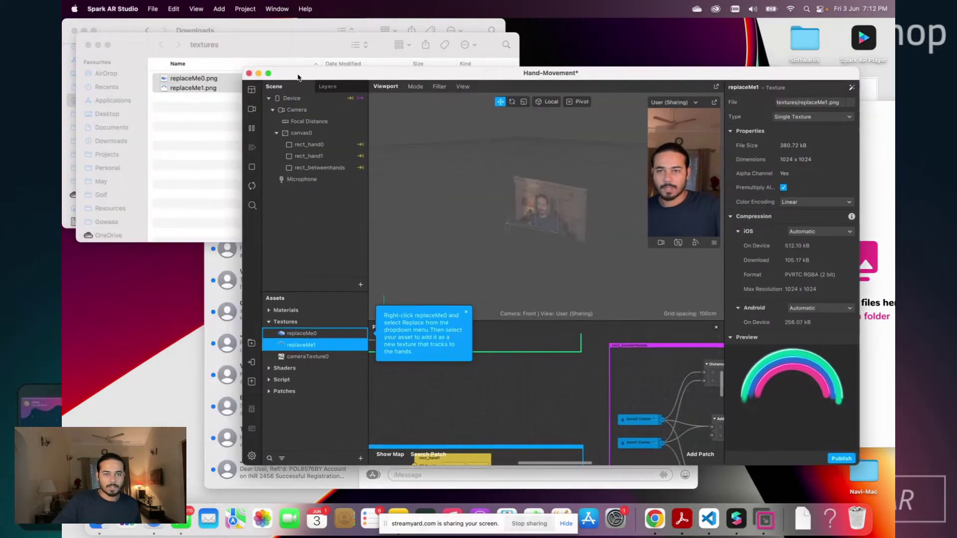
drag(183, 72, 613, 88)
click(737, 520)
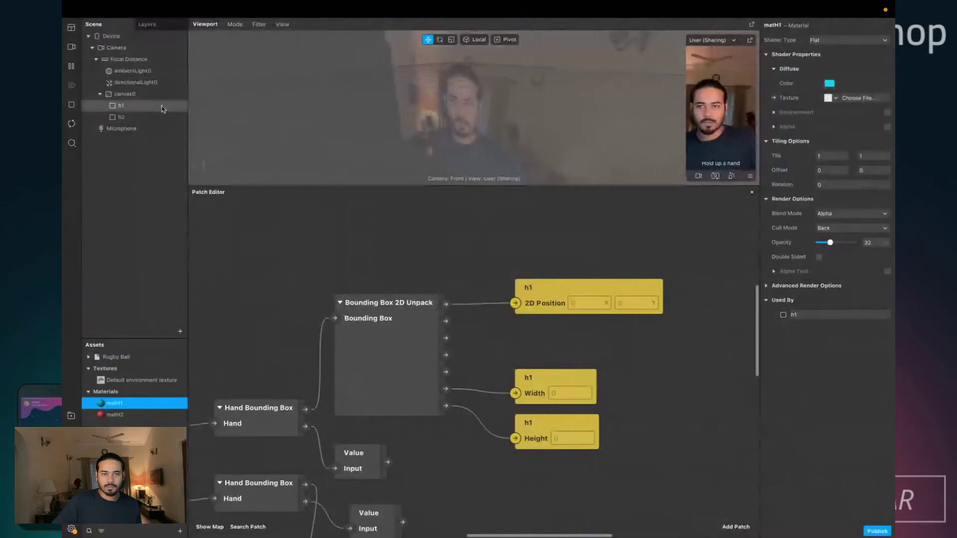
click(88, 25)
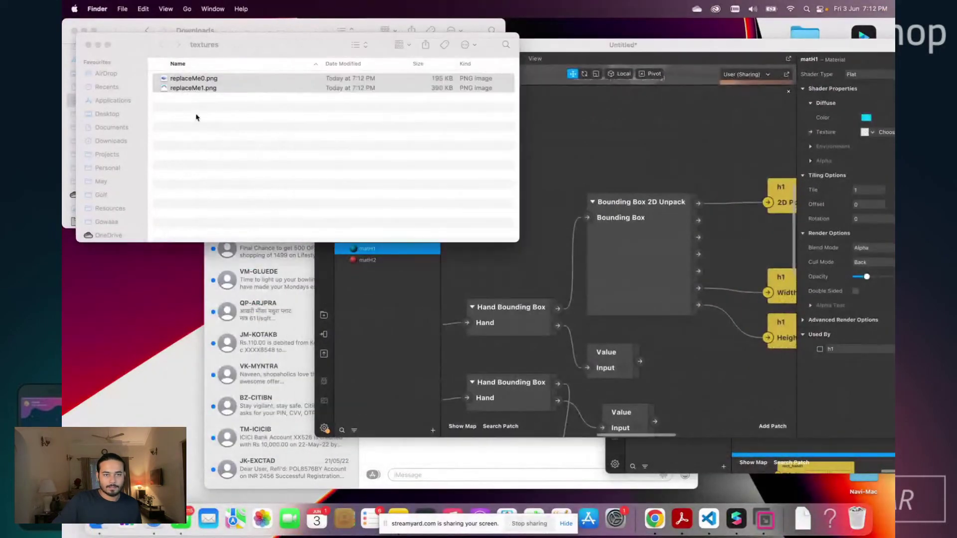
drag(196, 115, 369, 306)
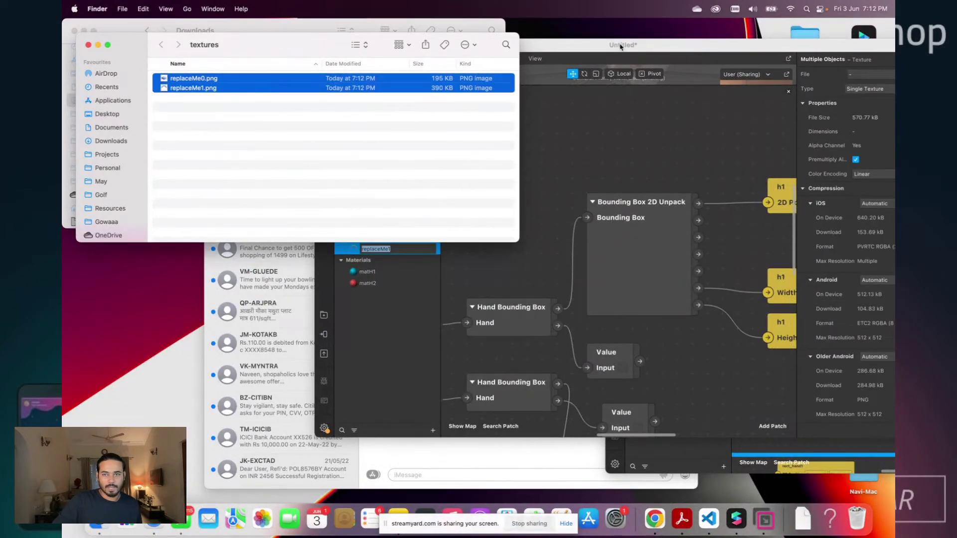
- Clear the Hand-Movement project window out of the way and return the Untitled project to full screen
drag(620, 46, 391, 195)
drag(738, 85, 517, 36)
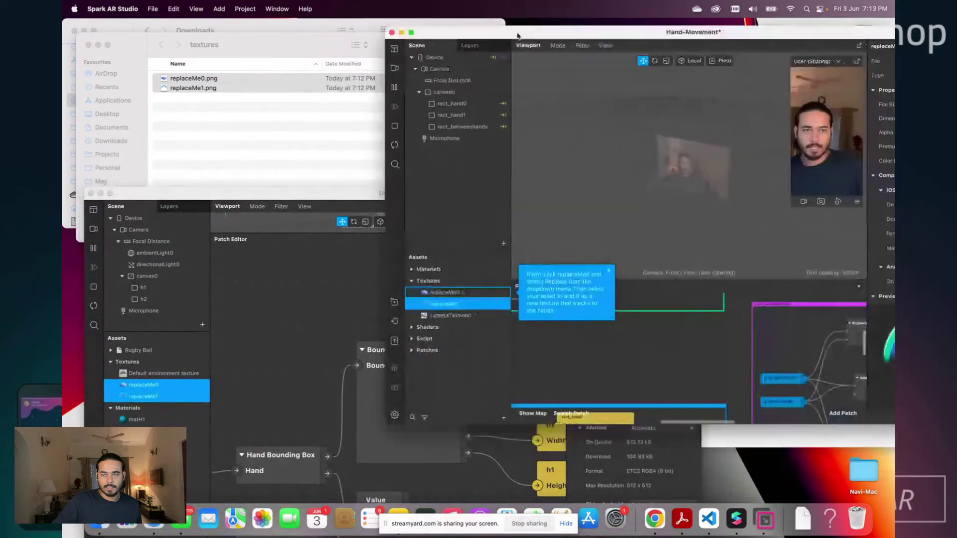
click(145, 197)
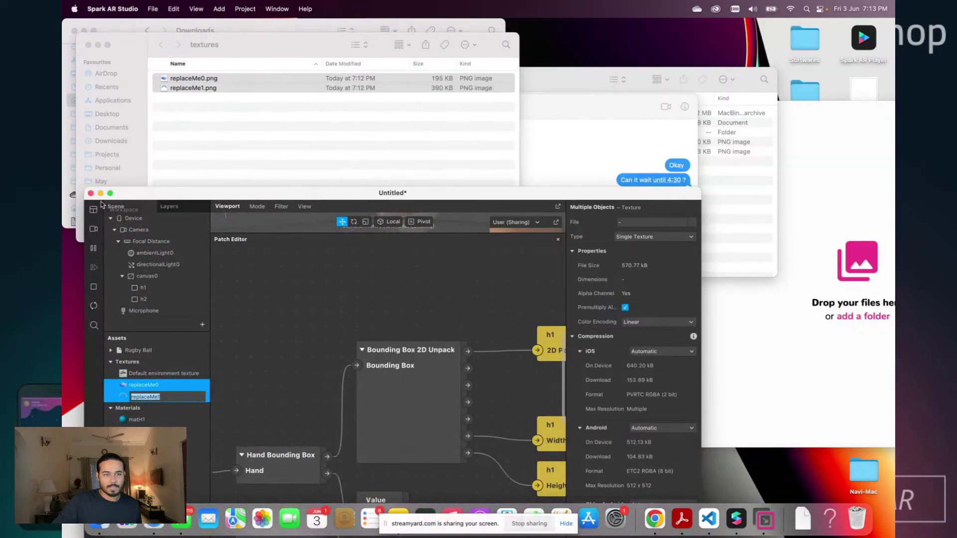
click(111, 193)
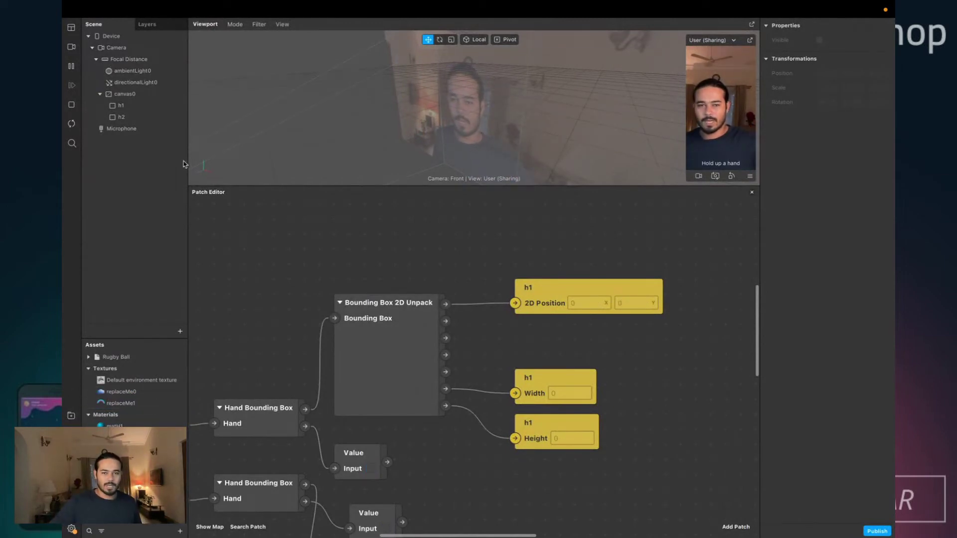
- Assign replaceMe0 as the diffuse texture of h1's material matH1 and raise its opacity to 100
click(120, 105)
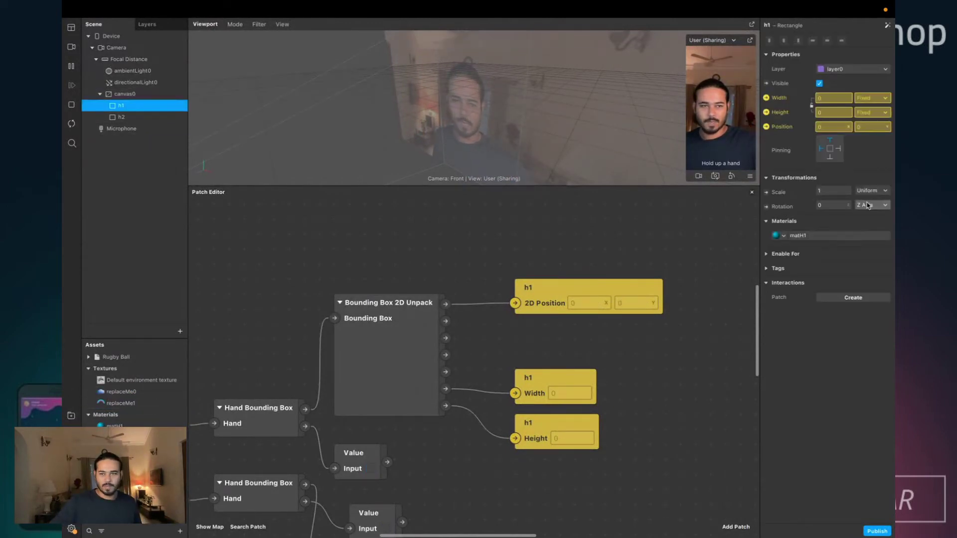
click(813, 236)
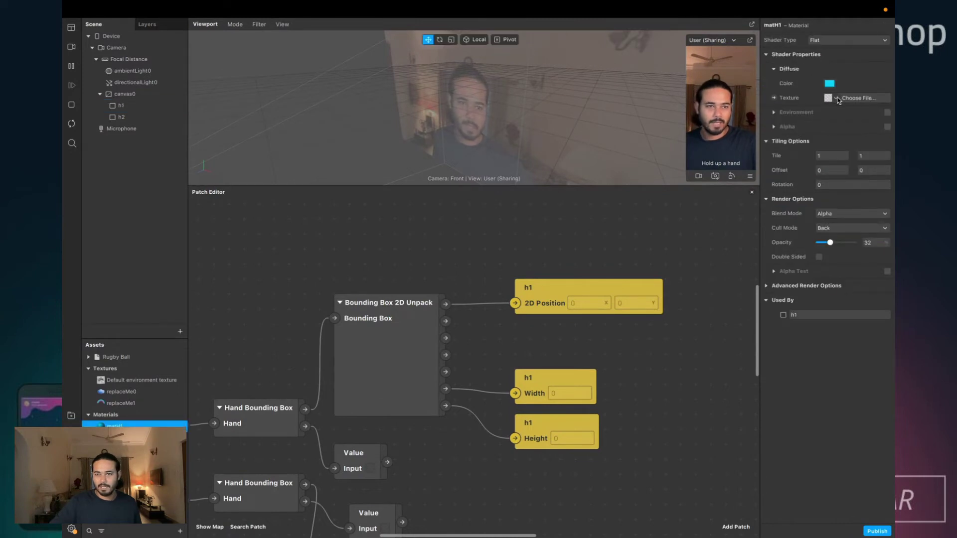
click(838, 99)
click(850, 137)
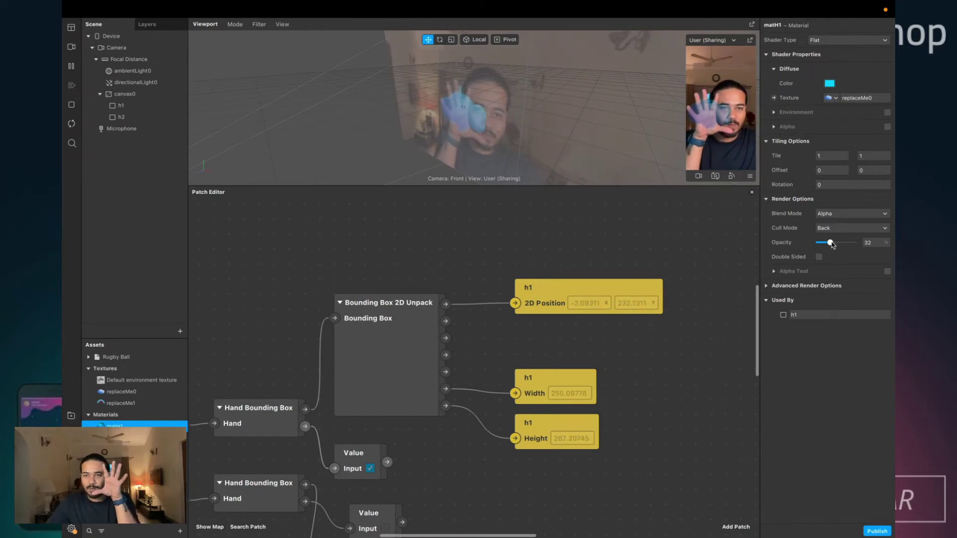
drag(830, 243, 859, 244)
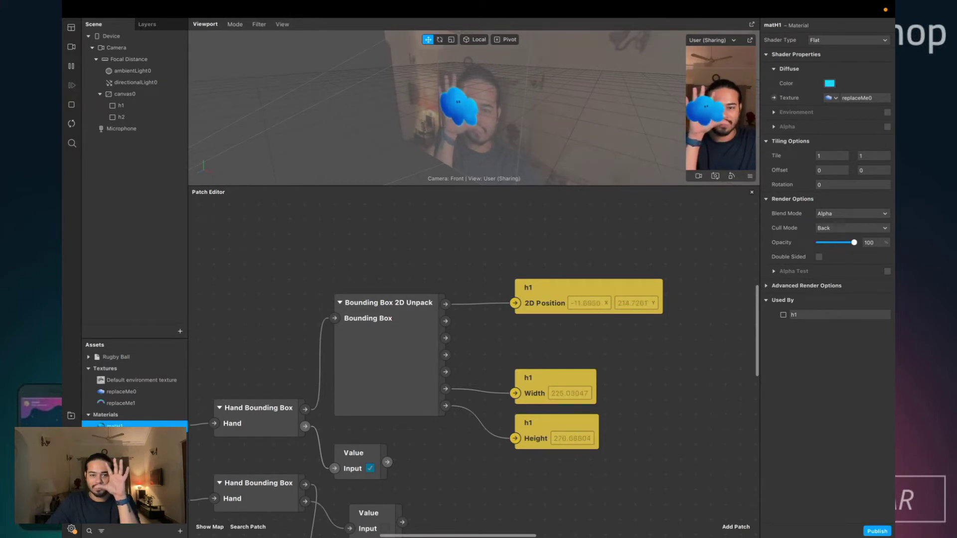
- Set matH1's diffuse color to white
double_click(120, 392)
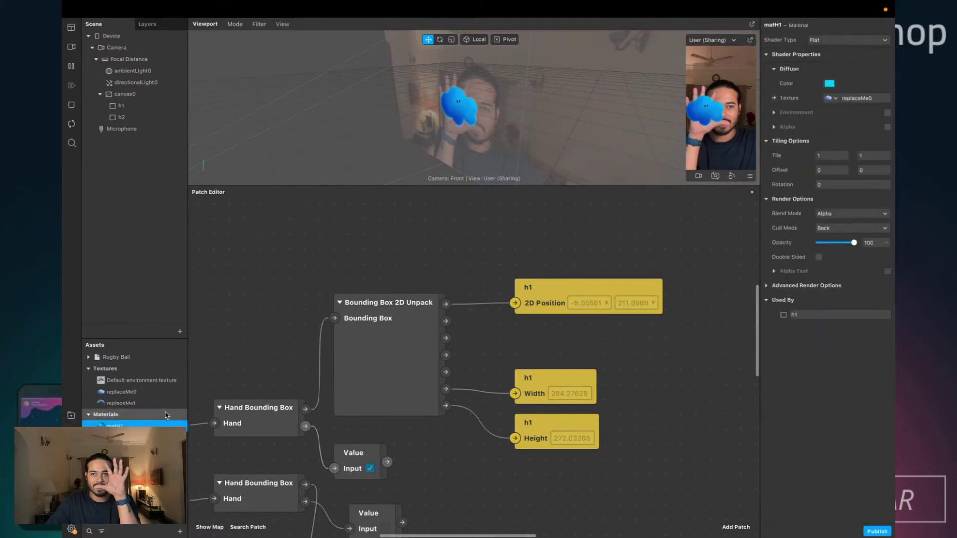
click(115, 425)
click(829, 84)
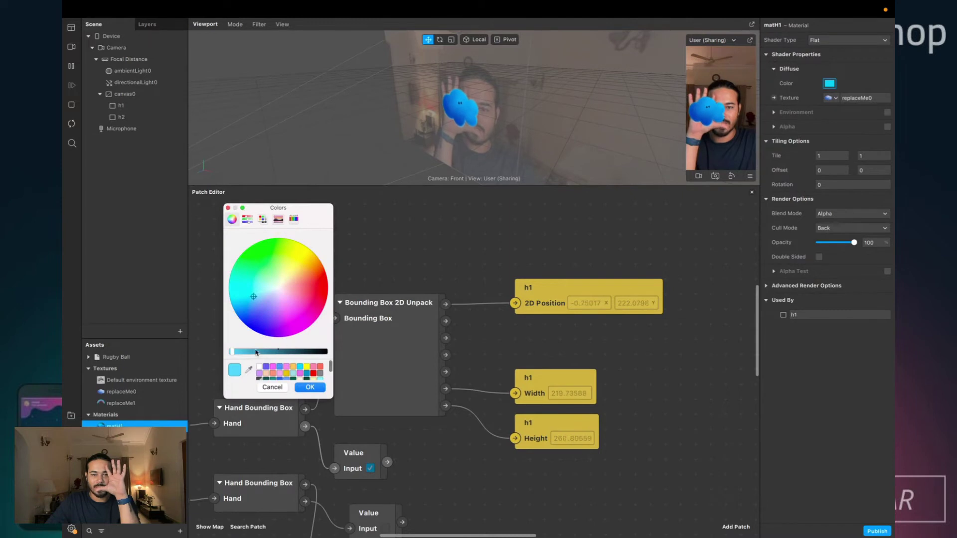
click(259, 368)
click(310, 388)
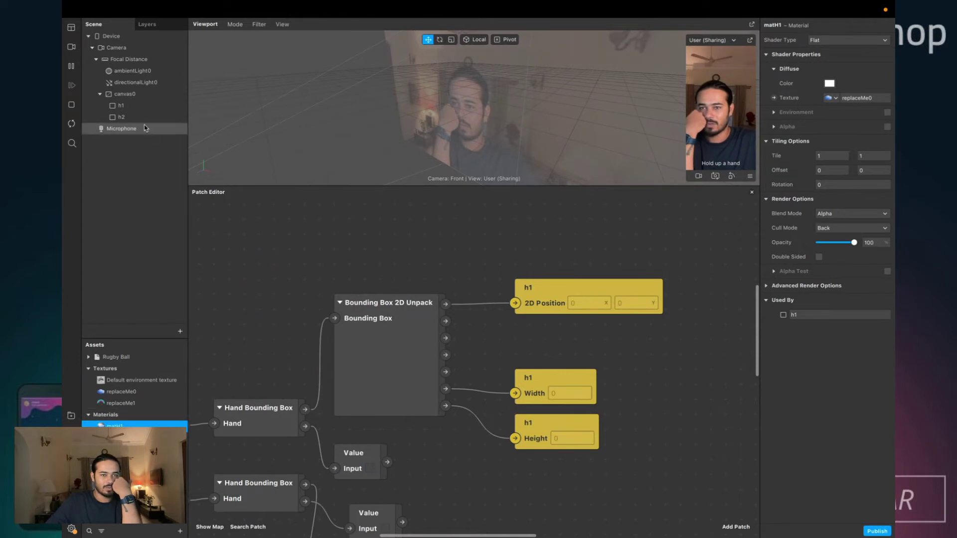
- Assign replaceMe1 as the diffuse texture of h2's material matH2 and raise its opacity to 100
click(177, 117)
click(842, 236)
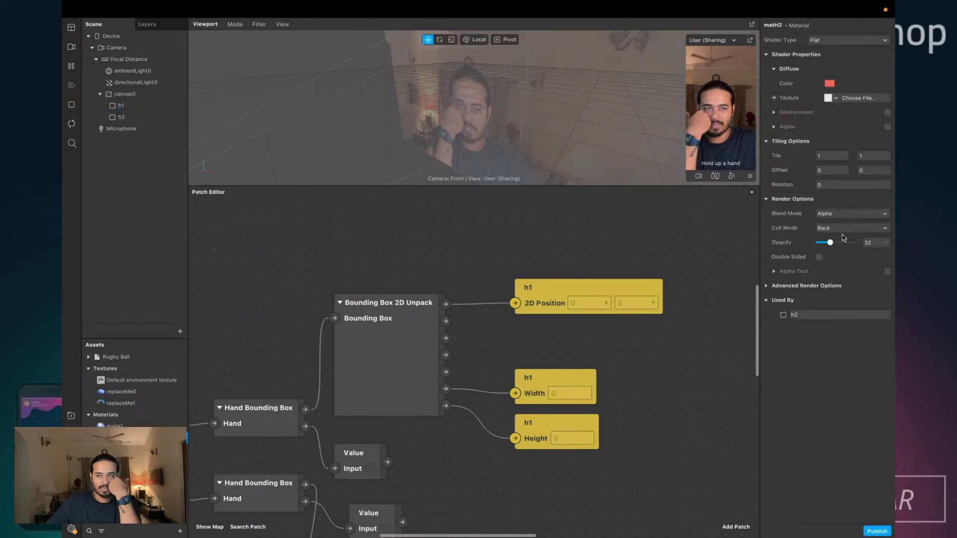
click(832, 97)
click(850, 156)
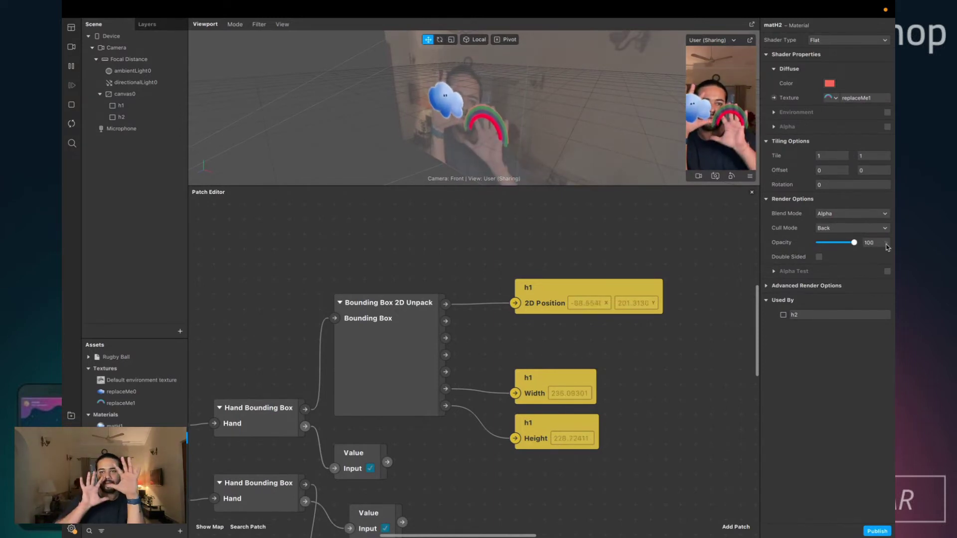
- Assign replaceMe0 as the diffuse texture of matH2 and set its diffuse color to light blue
click(835, 100)
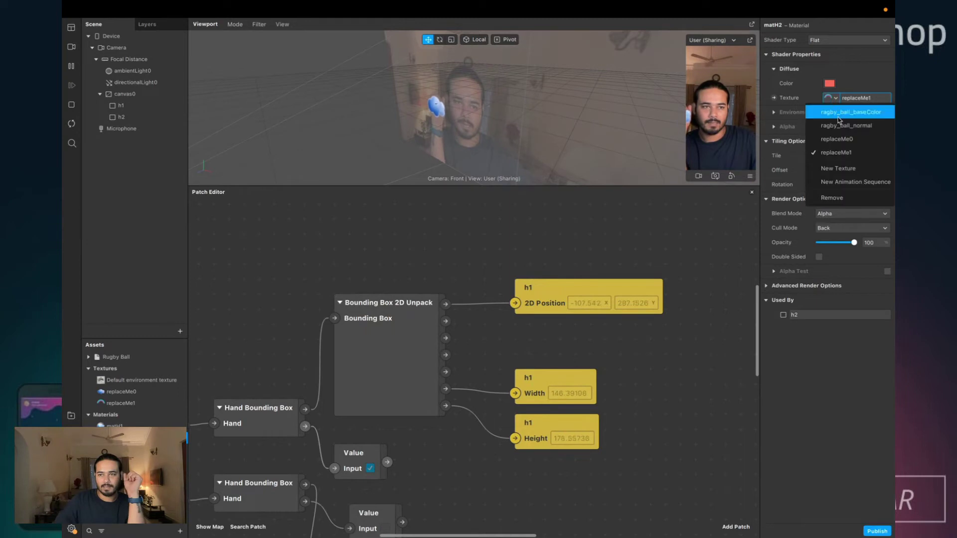
click(842, 154)
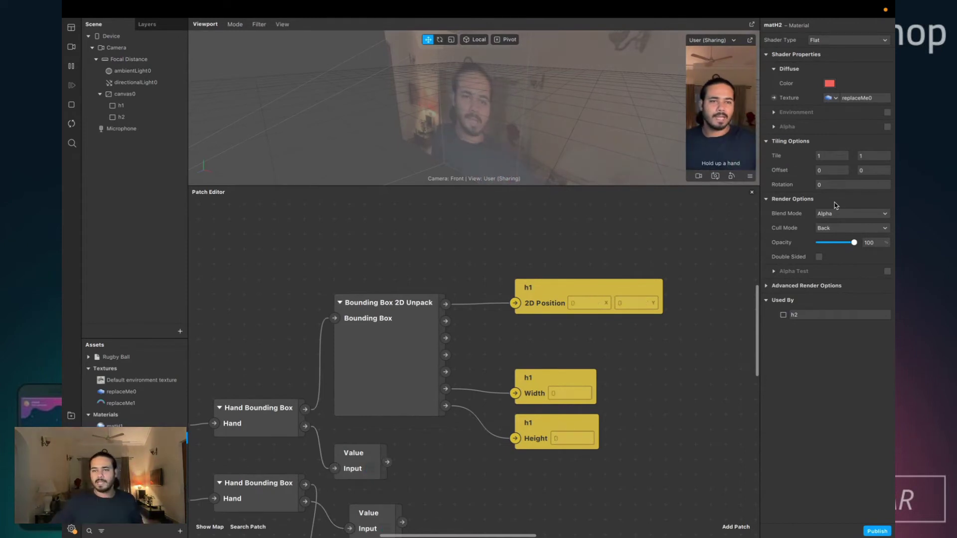
click(829, 84)
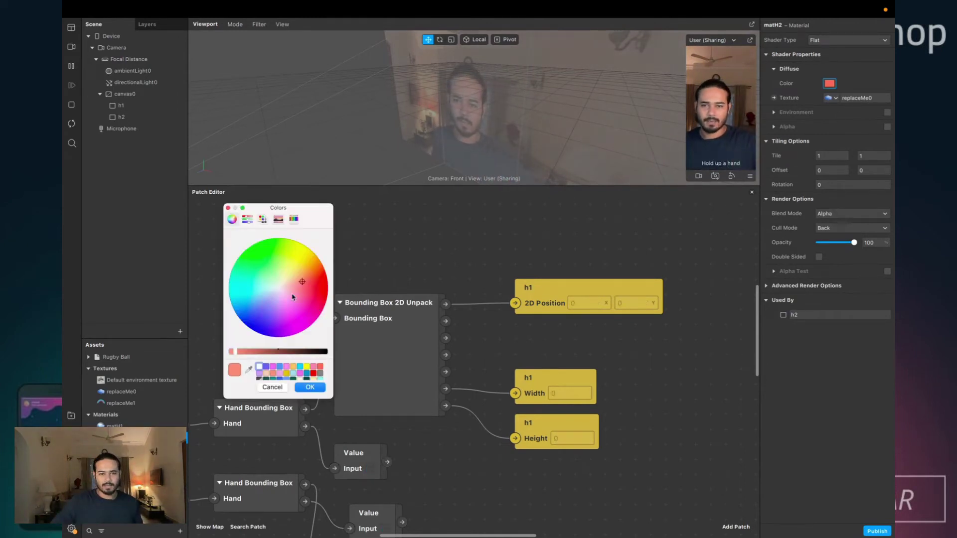
drag(294, 298, 256, 302)
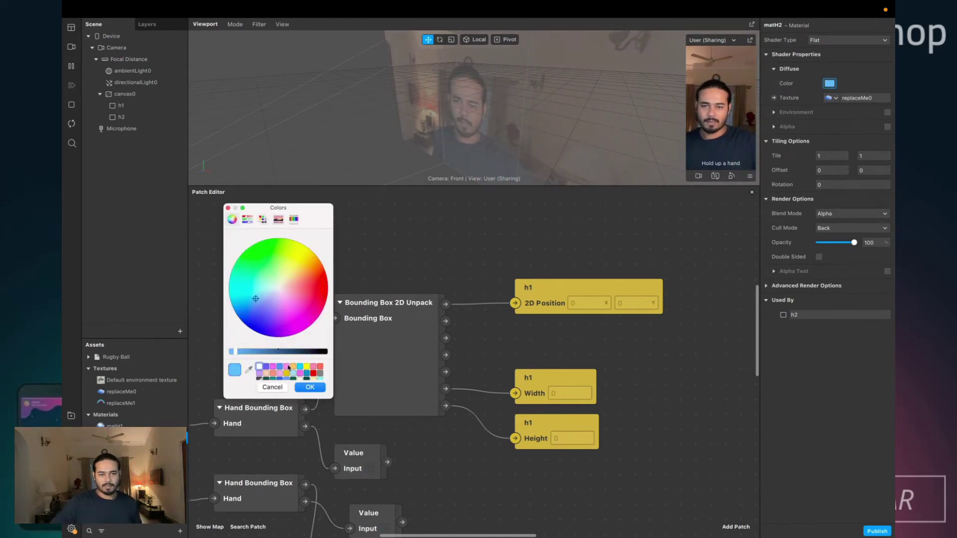
click(310, 387)
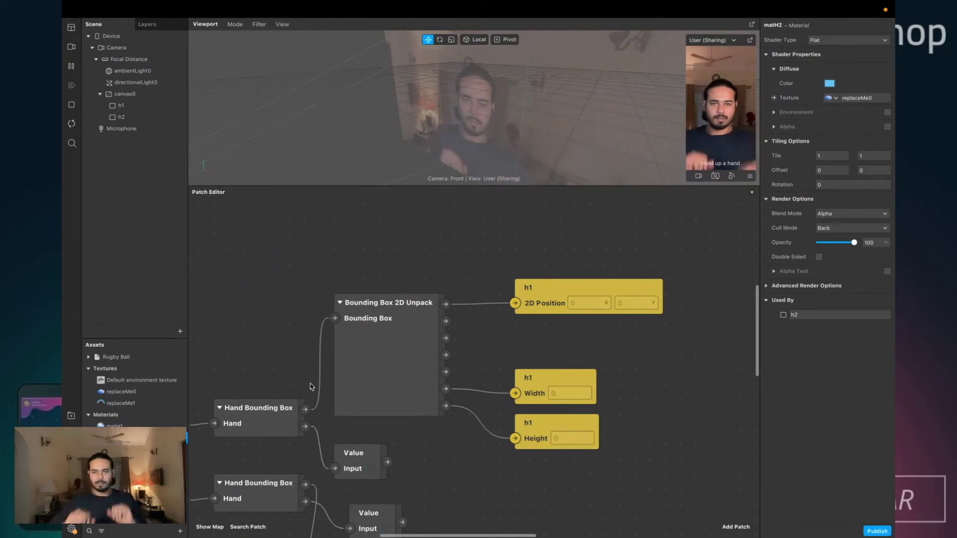
- Change matH2's diffuse color to green
scroll(698, 299, right, 1)
click(829, 84)
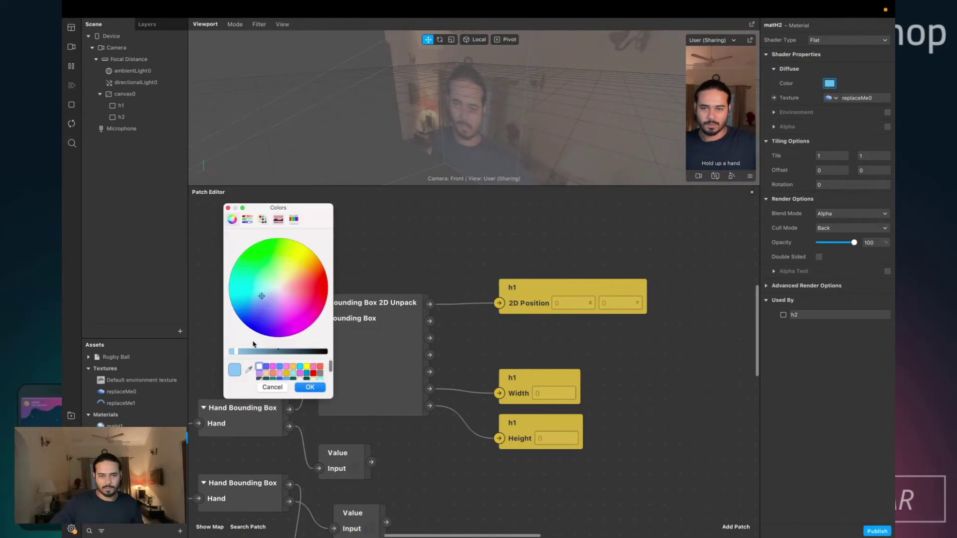
drag(333, 276, 308, 282)
click(281, 277)
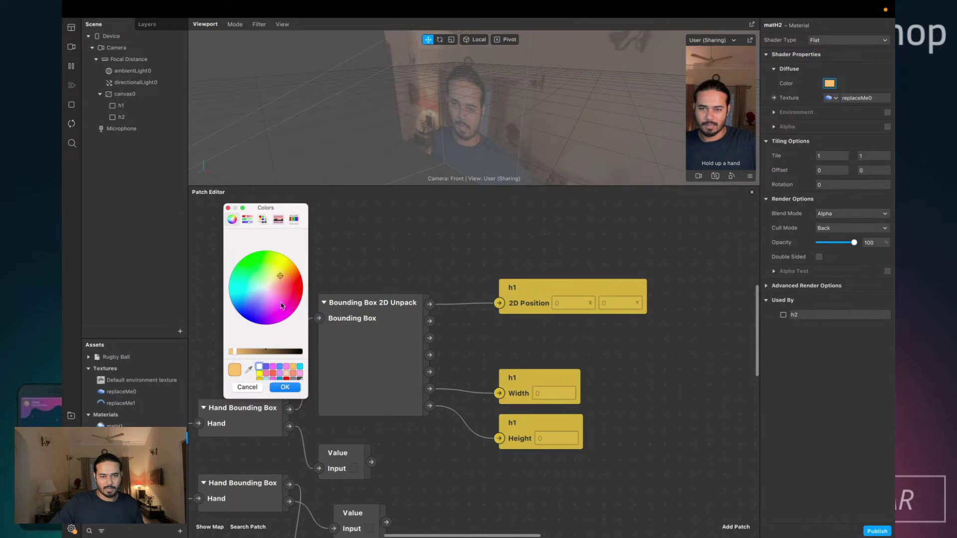
click(286, 387)
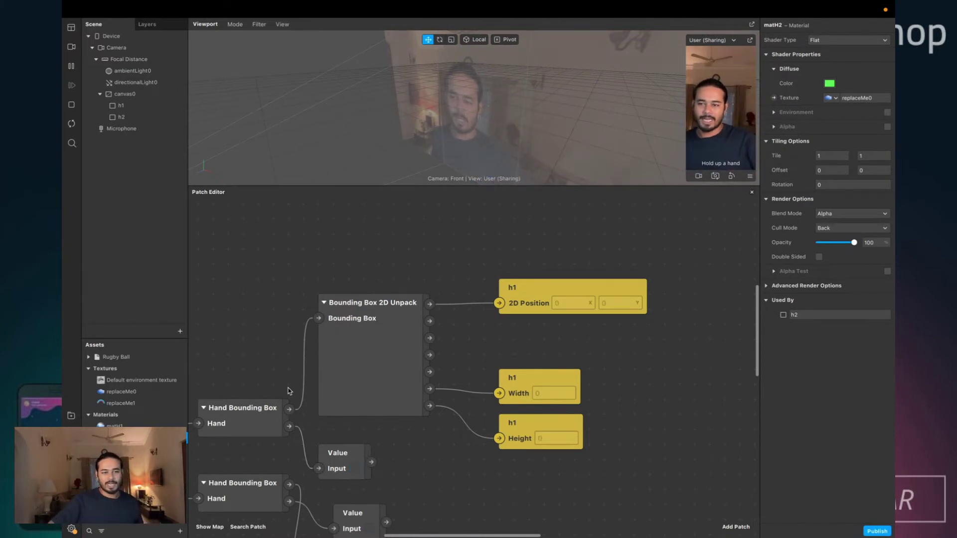
- Examine the outputs of the Bounding Box 2D Unpack patches that drive h1 and h2
scroll(507, 520, down, 2)
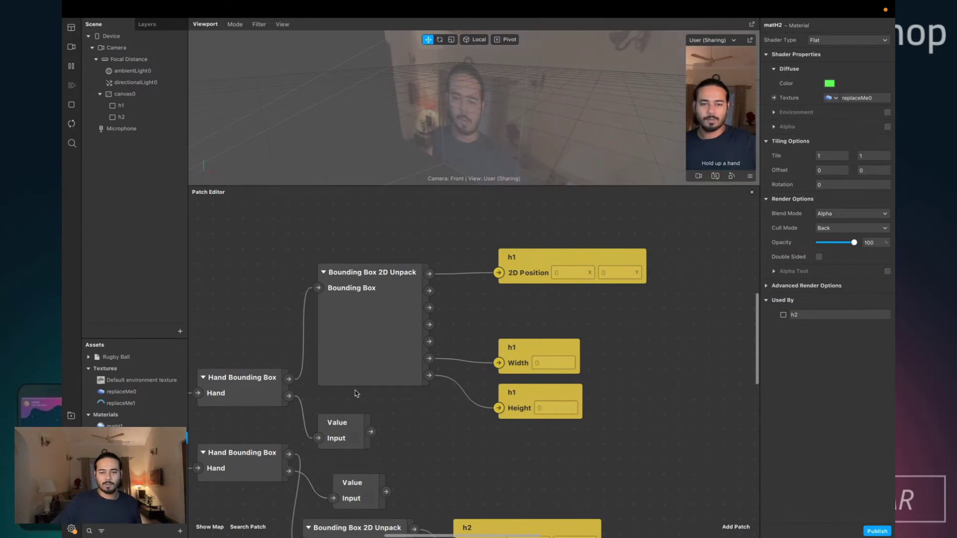
scroll(357, 394, right, 10)
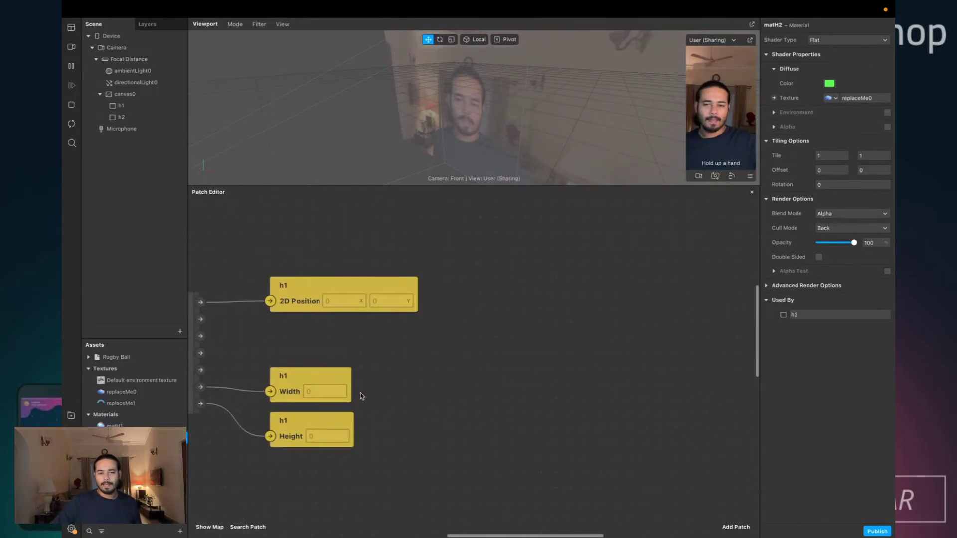
scroll(361, 392, left, 4)
scroll(362, 424, down, 3)
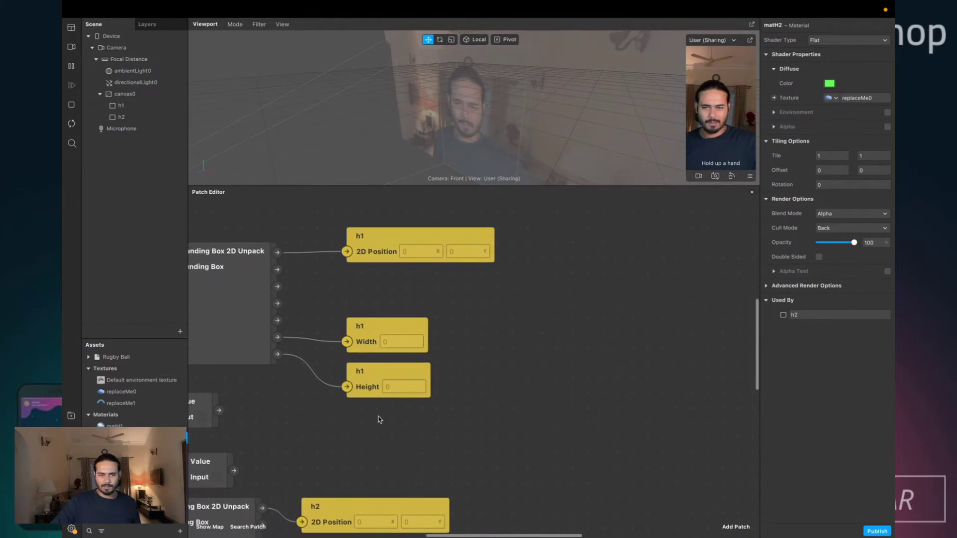
scroll(380, 419, down, 1)
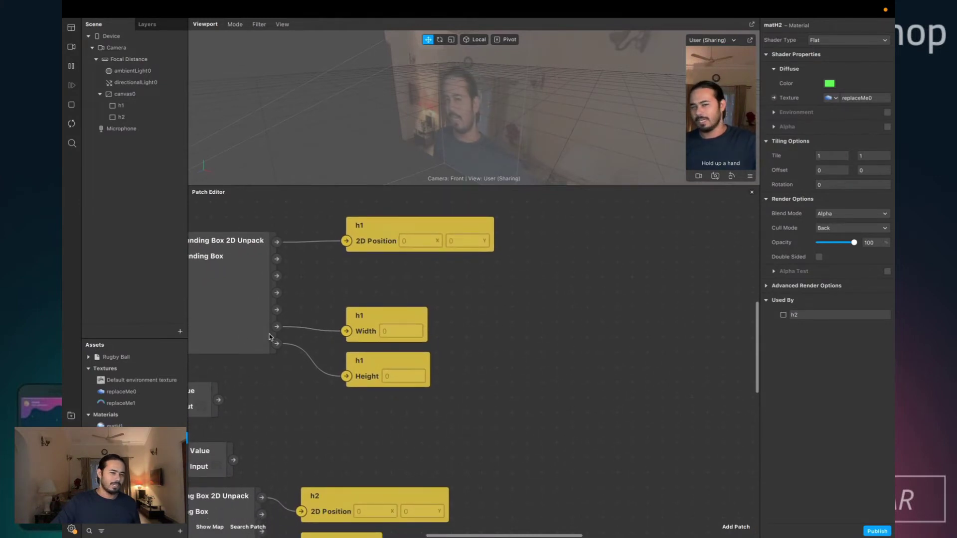
click(229, 329)
scroll(267, 325, left, 8)
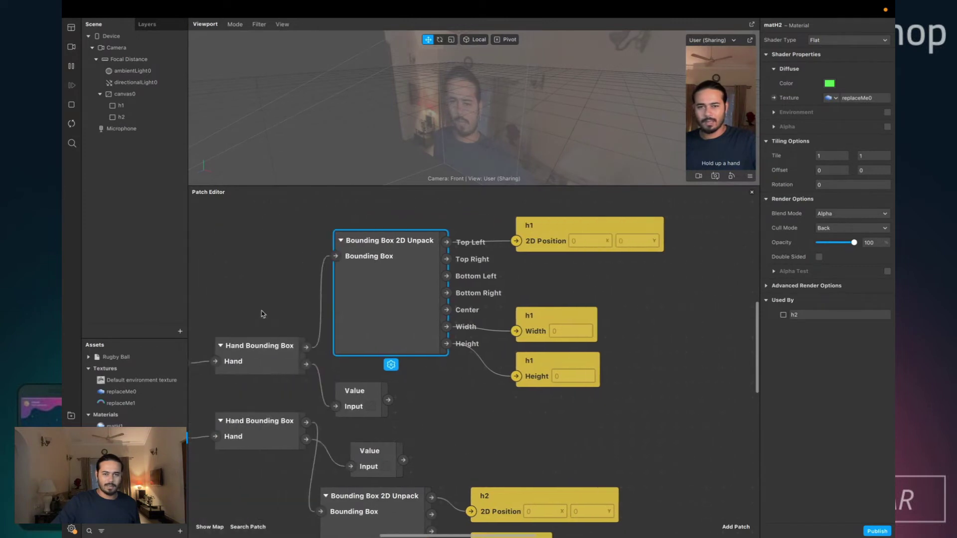
scroll(264, 319, down, 8)
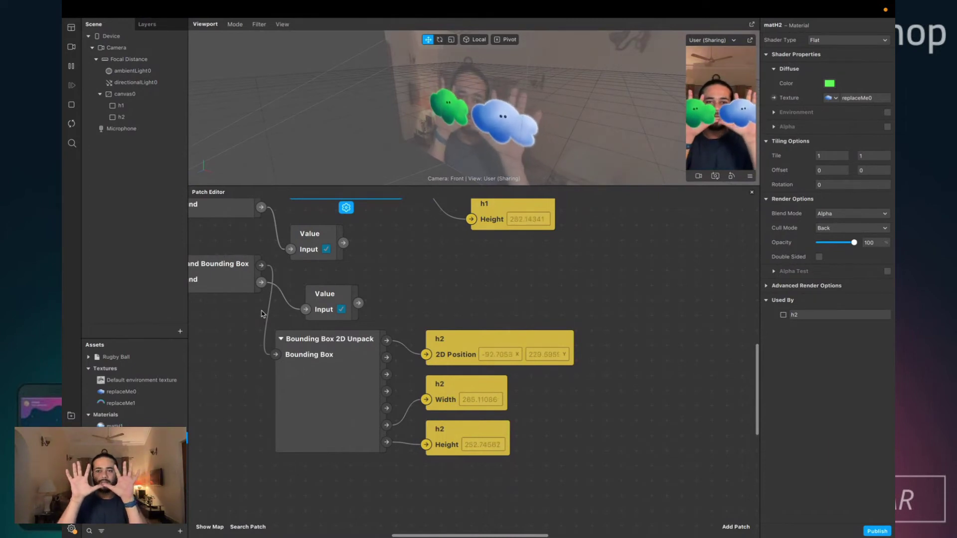
- Add a new rectangle inside canvas0 and name it rainbow
click(132, 94)
right_click(133, 94)
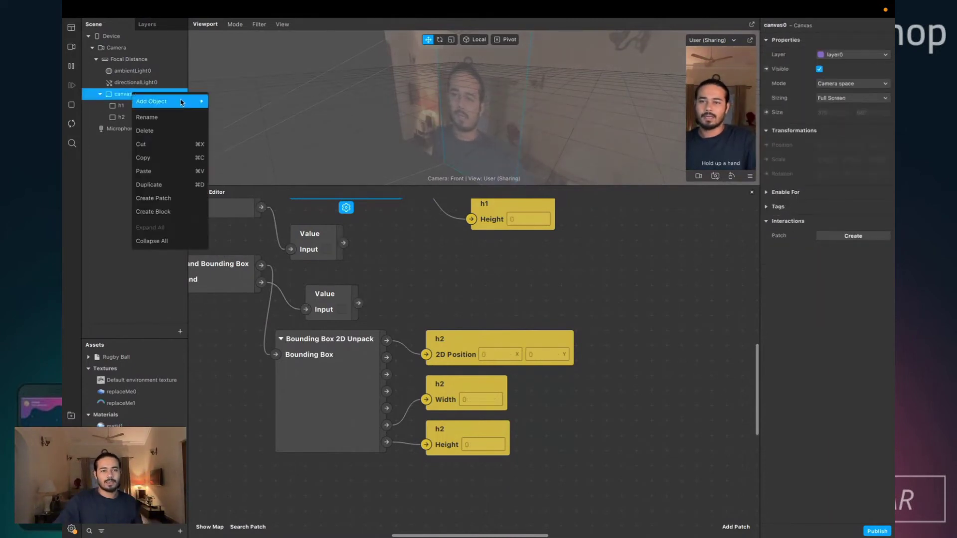
mouse_move(170, 102)
click(264, 261)
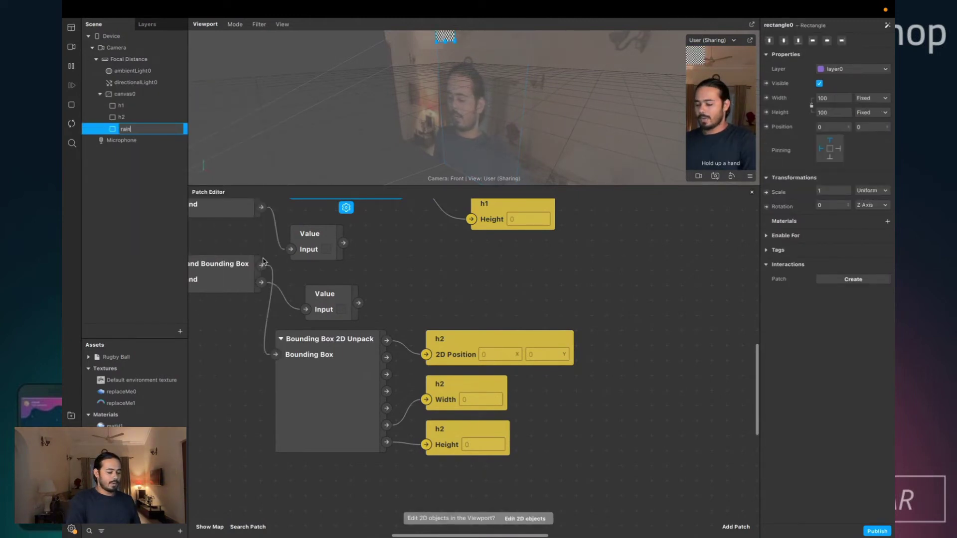
text(rainbow)
key(Return)
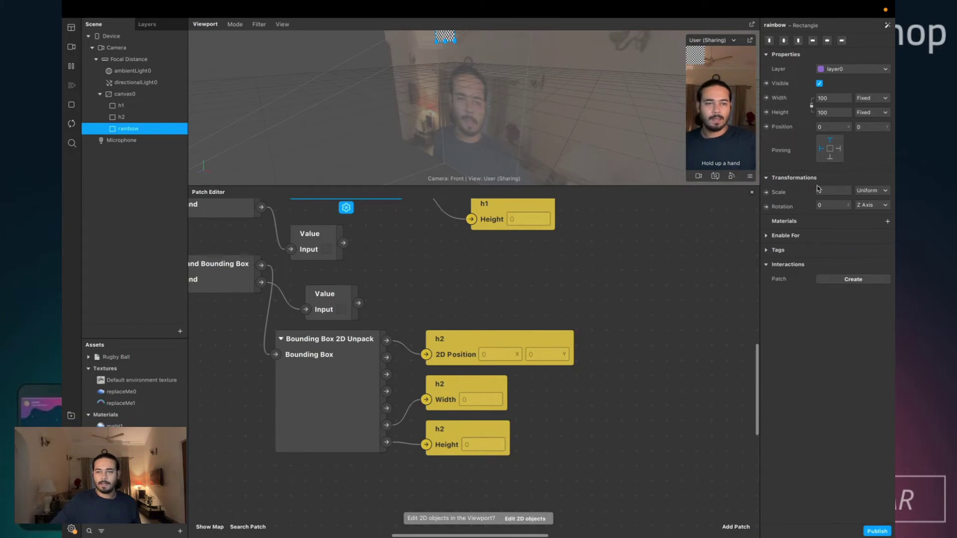
- Create a new material for the rainbow rectangle with the Flat shader and replaceMe1 as its diffuse texture
click(887, 221)
click(848, 262)
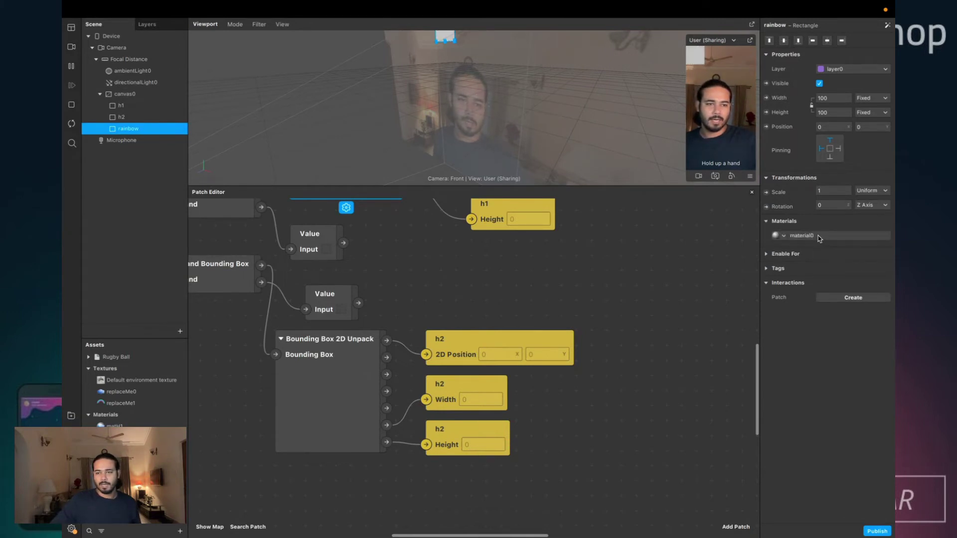
click(820, 239)
click(823, 42)
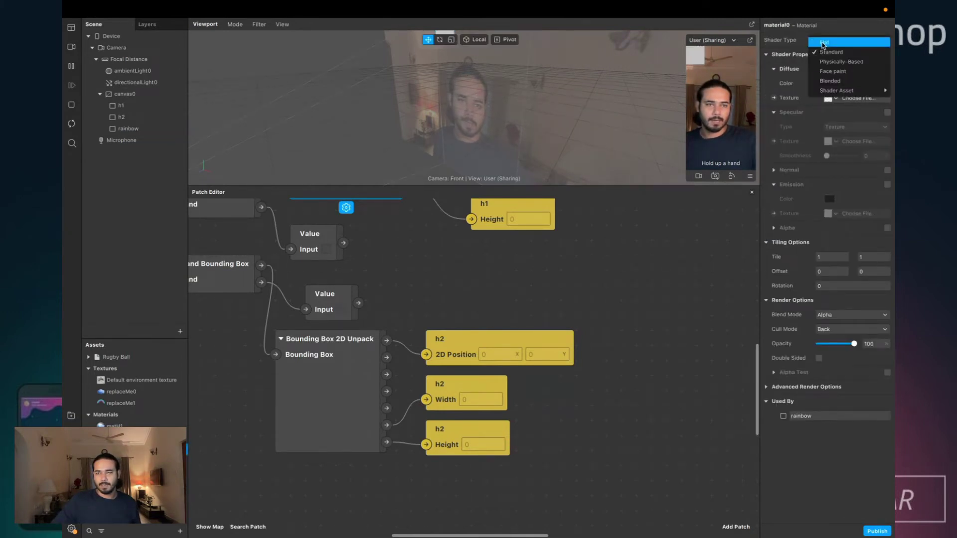
click(824, 43)
click(837, 98)
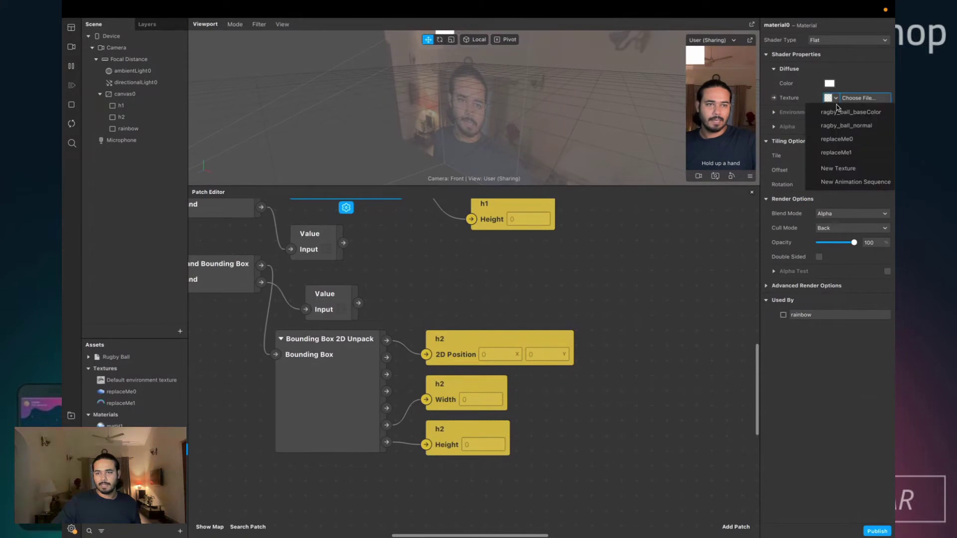
click(842, 154)
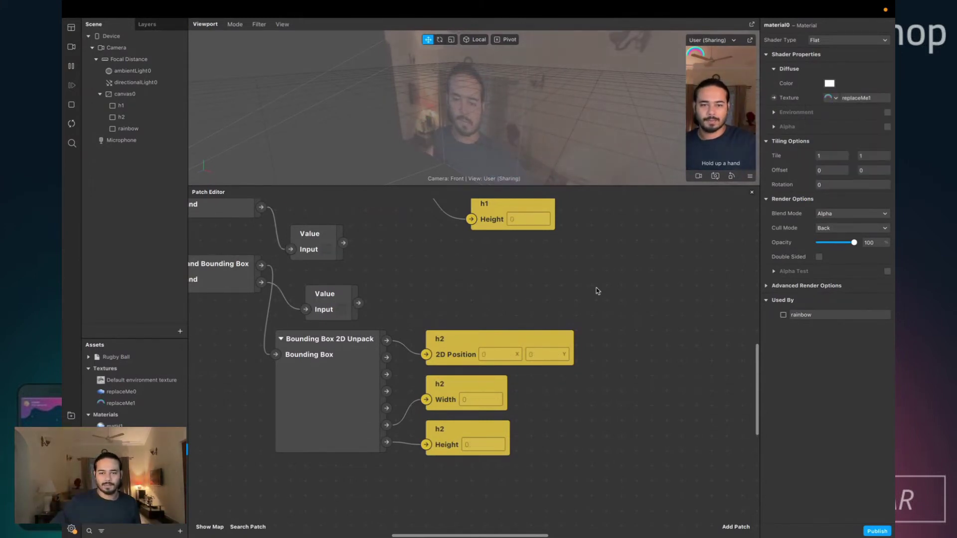
- Connect a Sender patch to the Center output of h1's Bounding Box 2D Unpack and place it between h1's 2D Position and Width patches
scroll(520, 336, up, 2)
scroll(521, 336, up, 4)
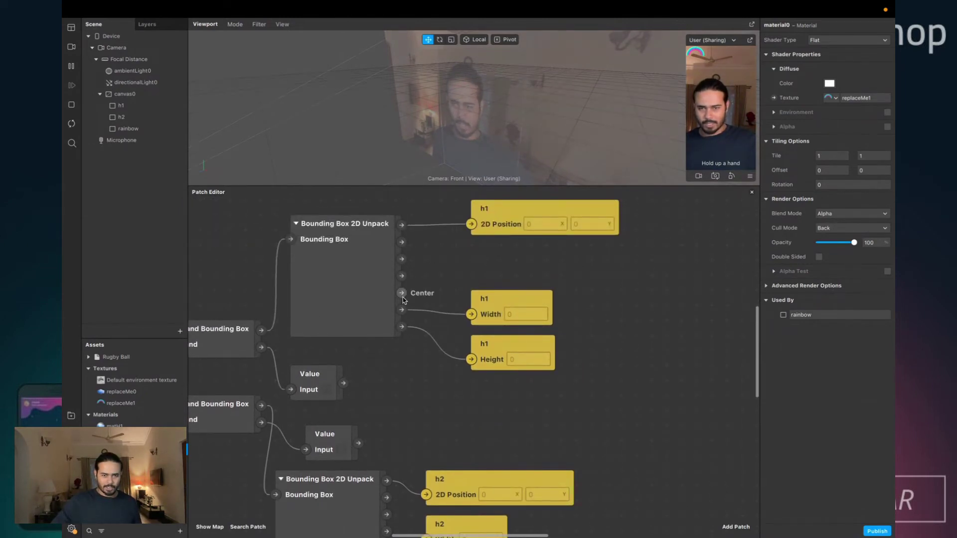
drag(402, 293, 471, 278)
text(send)
key(Return)
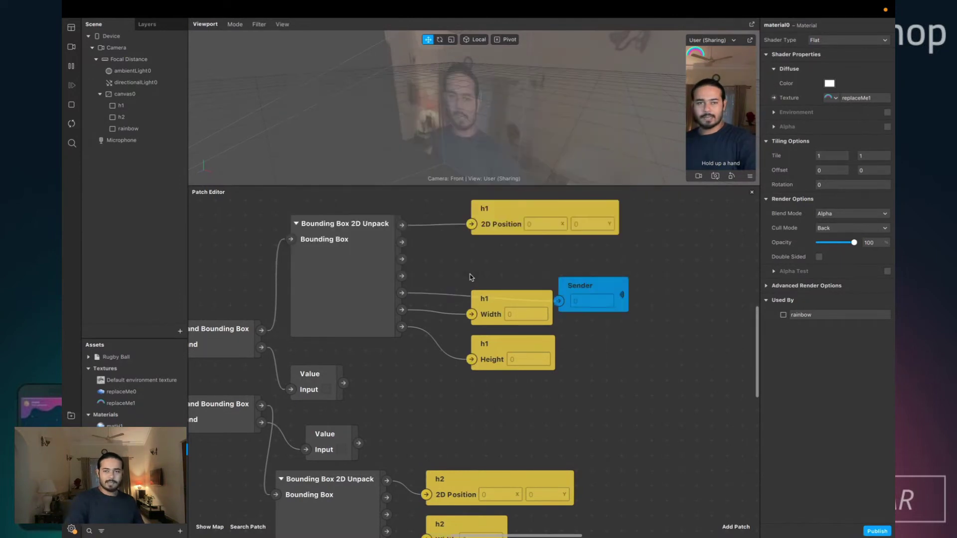
drag(580, 285, 493, 253)
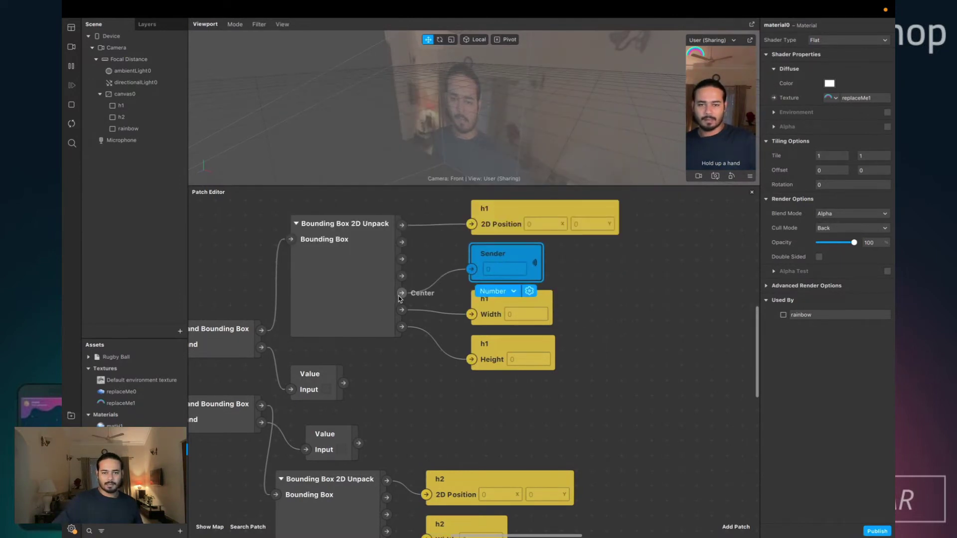
- Rename the Sender patch as hand0Center and set its value type to Vector 2
double_click(497, 255)
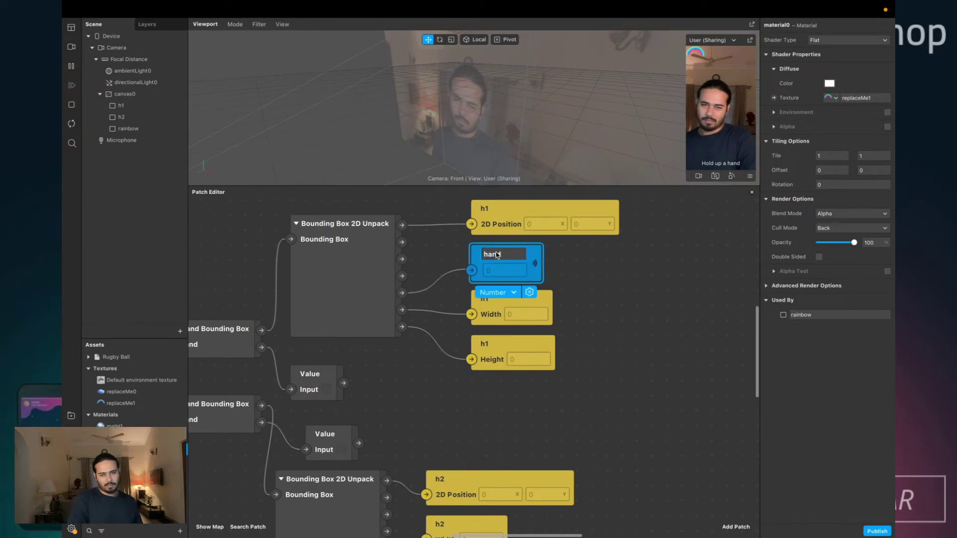
text(d0)
key(Return)
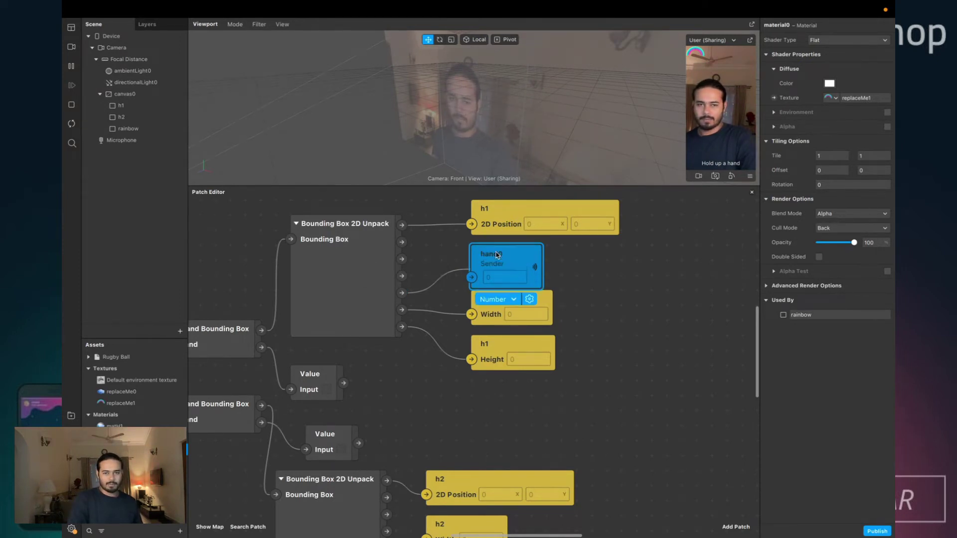
double_click(497, 255)
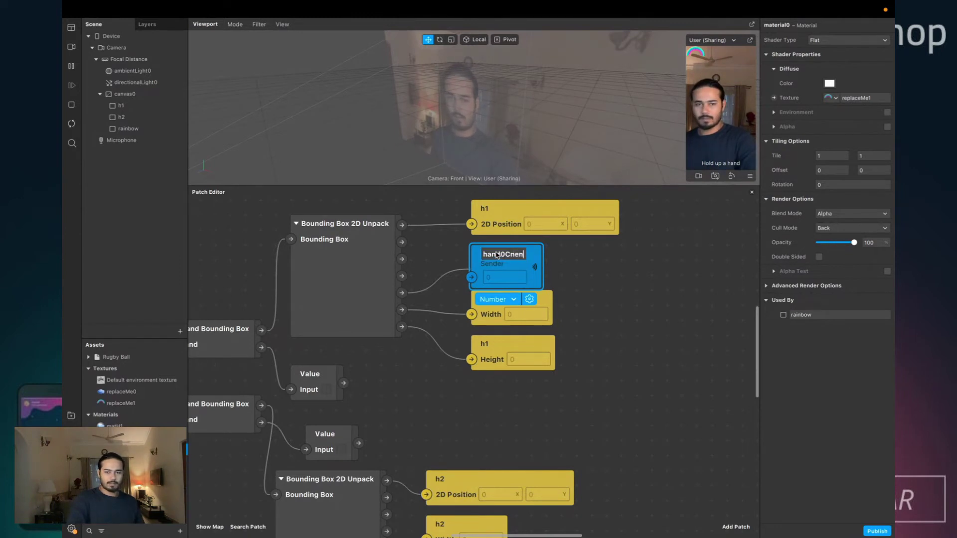
text(er)
key(Return)
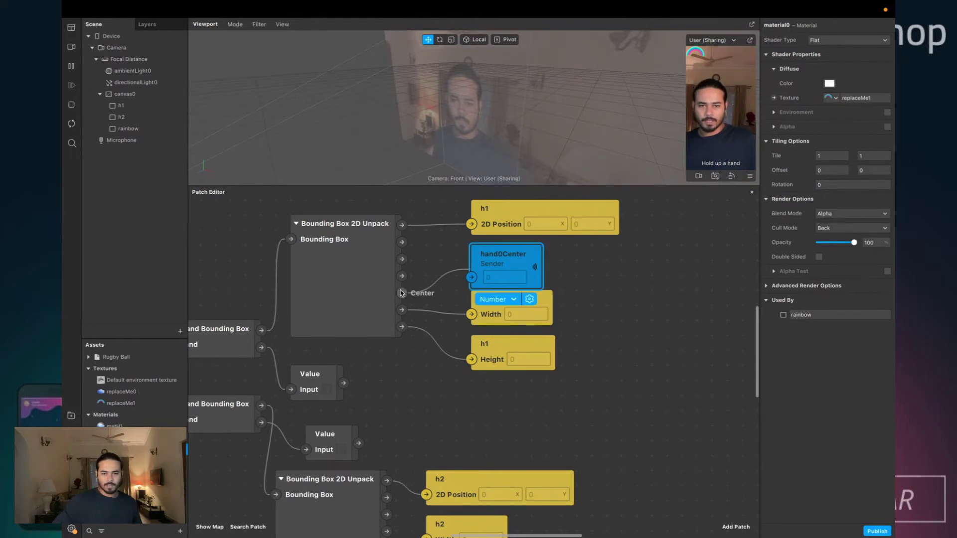
click(501, 299)
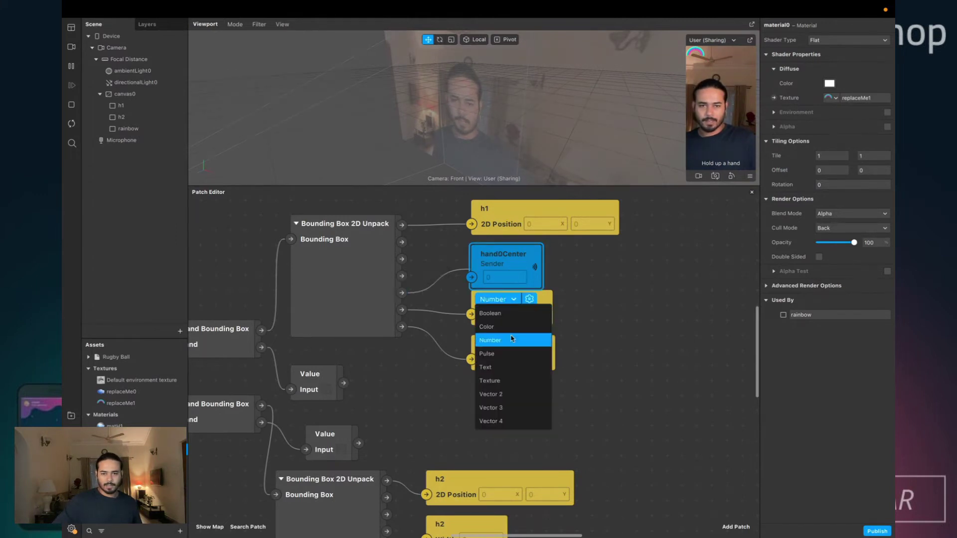
click(528, 394)
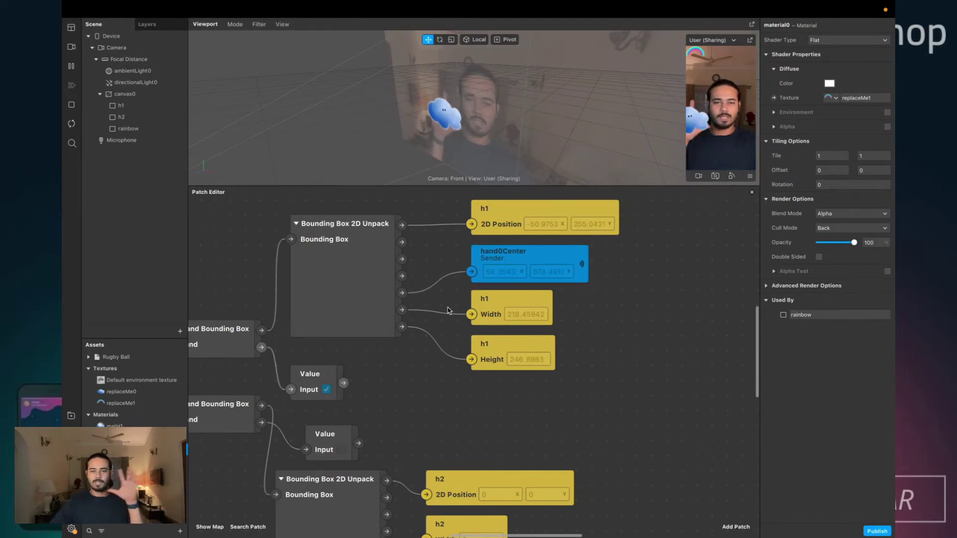
- Create a receiver for hand0Center and place it just above h2's 2D Position patch
right_click(496, 267)
click(533, 318)
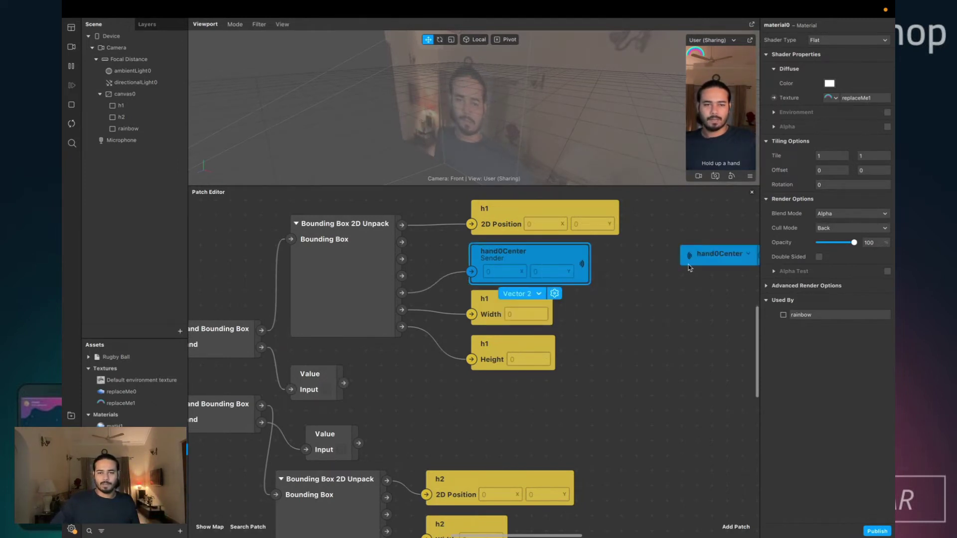
drag(690, 261, 467, 455)
scroll(466, 455, down, 3)
scroll(466, 455, down, 2)
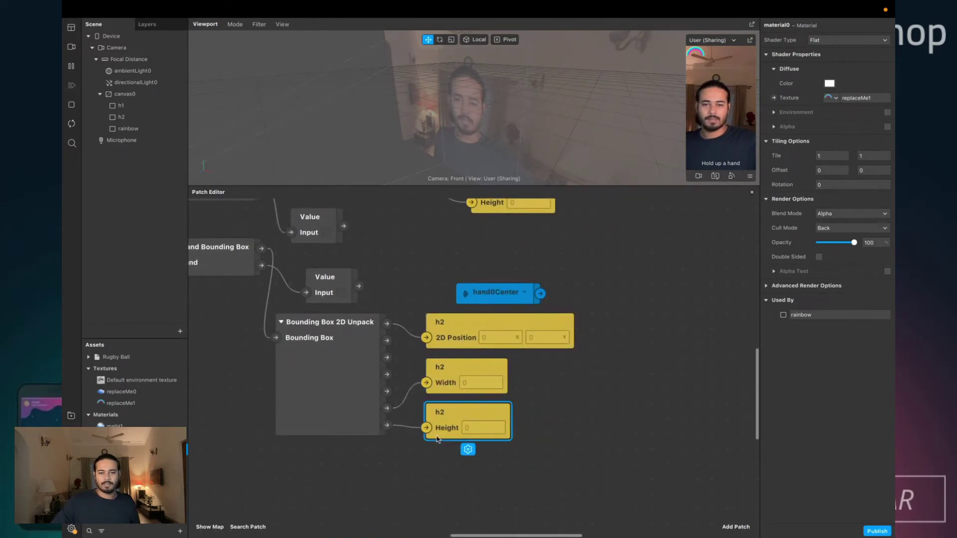
- Move h2's Width and Height patches further down together, leaving free space below h2's 2D Position patch
drag(555, 383, 489, 433)
drag(492, 394, 475, 470)
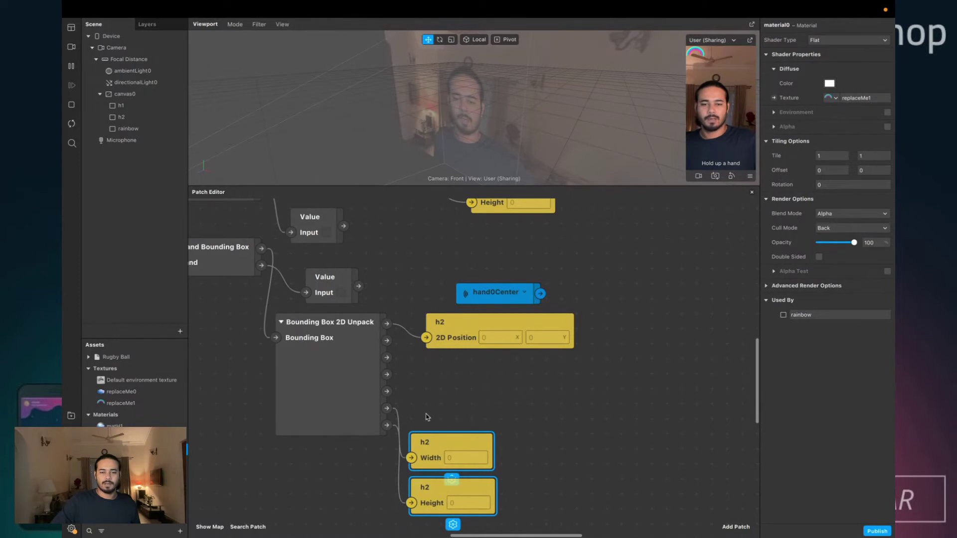
drag(421, 424, 457, 476)
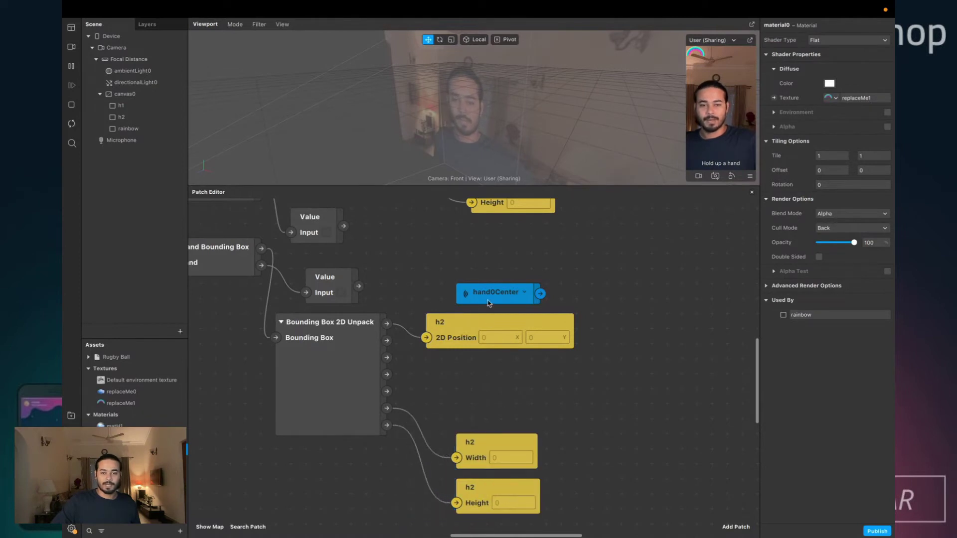
scroll(505, 295, up, 10)
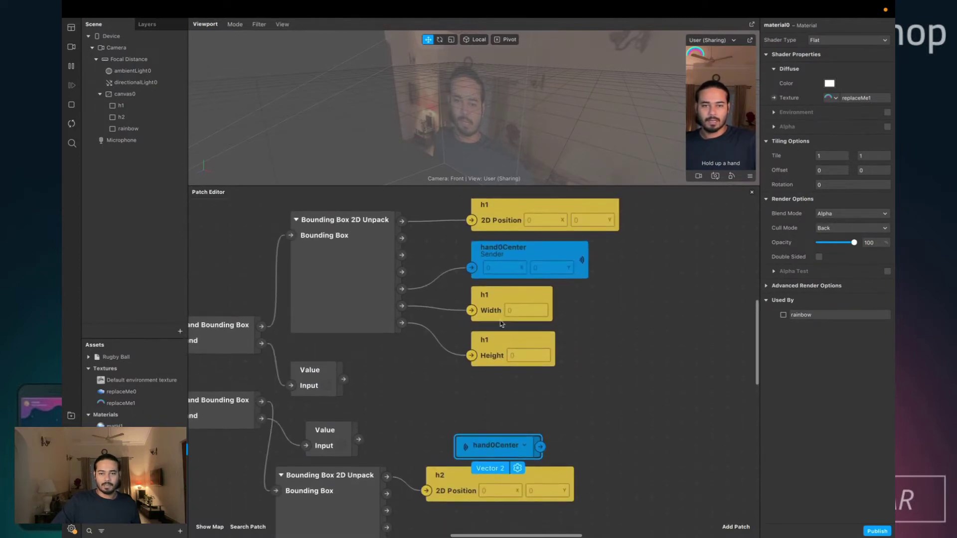
- Delete the hand0Center receiver above h2's 2D Position patch
right_click(499, 453)
click(587, 414)
click(516, 441)
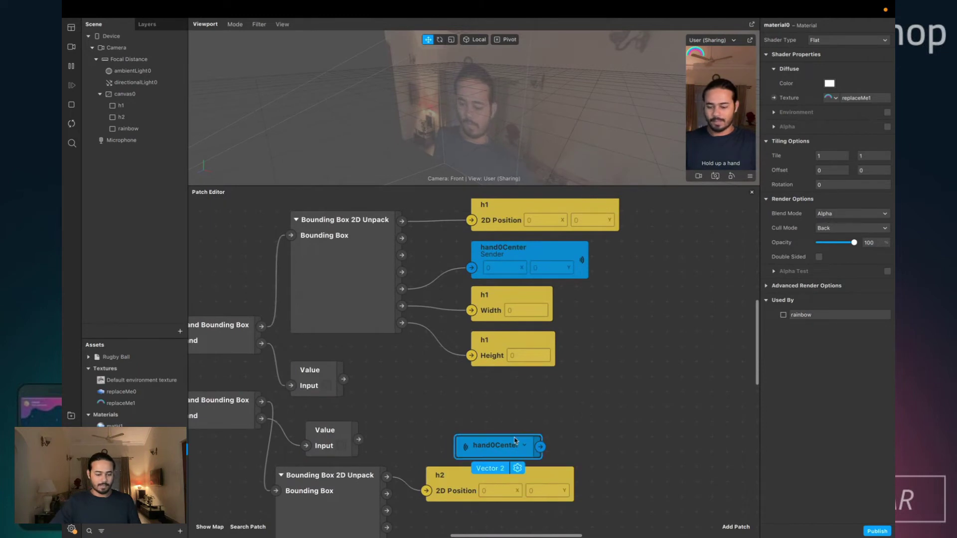
key(Delete)
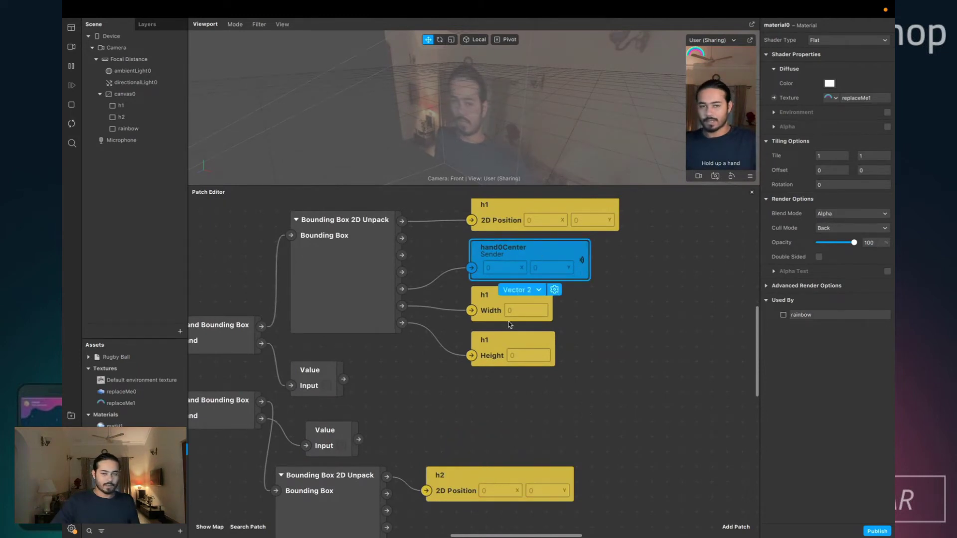
- Duplicate the hand0Center Sender, rename the copy as hand1Center, and connect it to the Center output of h2's Bounding Box 2D Unpack
scroll(491, 399, down, 8)
key(super+v)
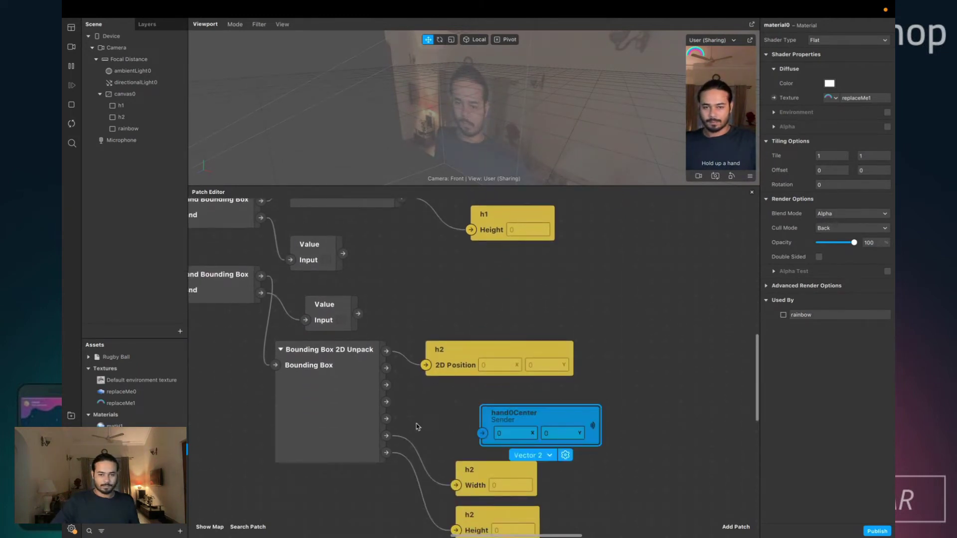
double_click(521, 416)
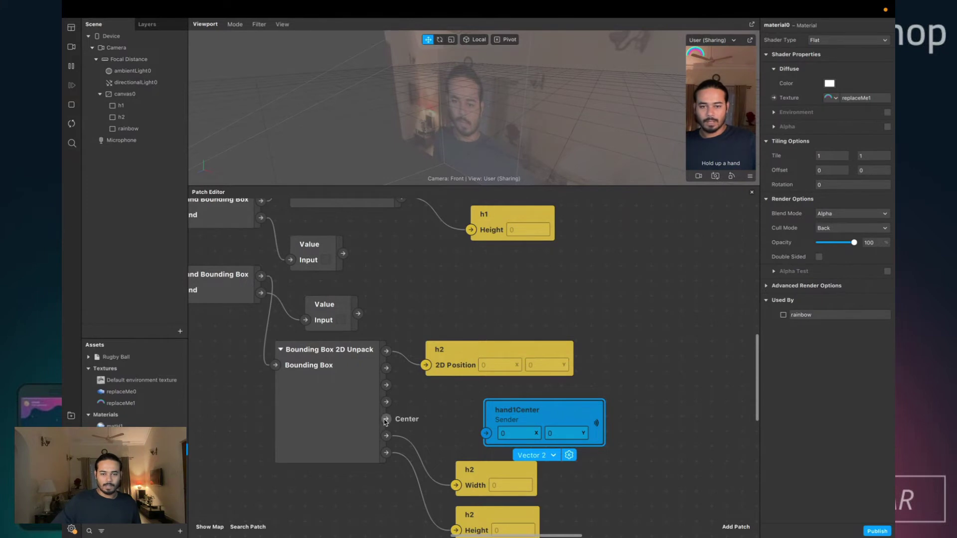
drag(531, 433, 506, 428)
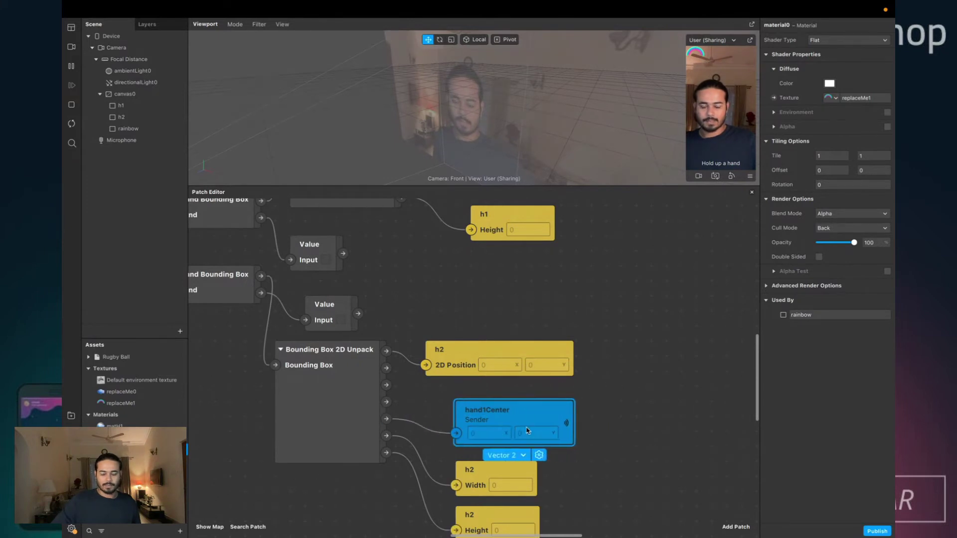
click(587, 422)
- Make the Patch Editor taller and enlarge the simulator preview window
scroll(588, 421, right, 3)
scroll(589, 420, up, 5)
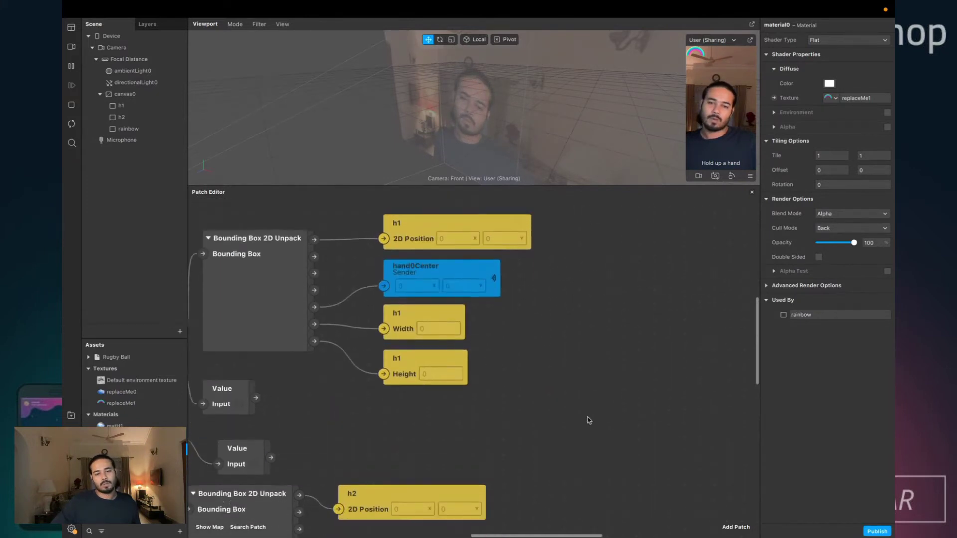
scroll(588, 420, down, 3)
scroll(588, 421, right, 2)
scroll(464, 391, up, 1)
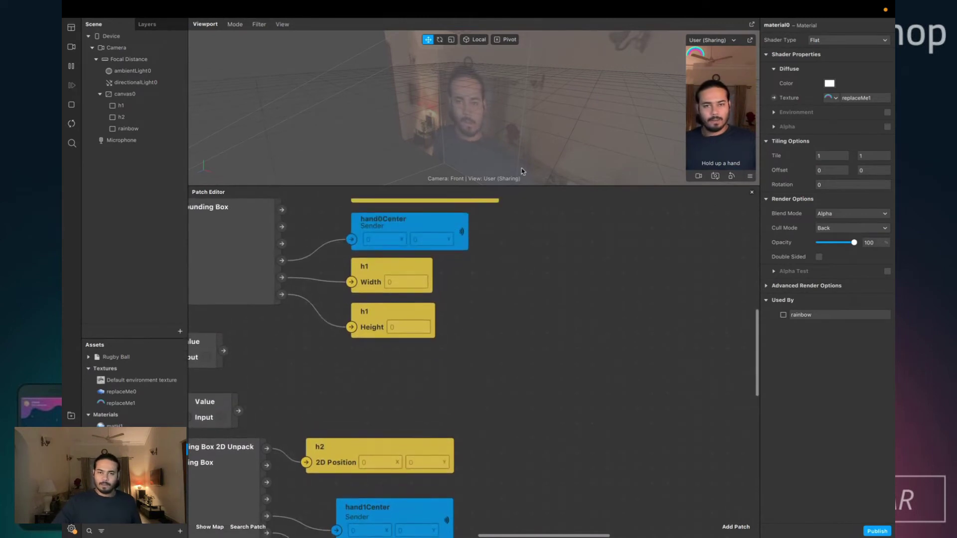
drag(474, 184, 474, 141)
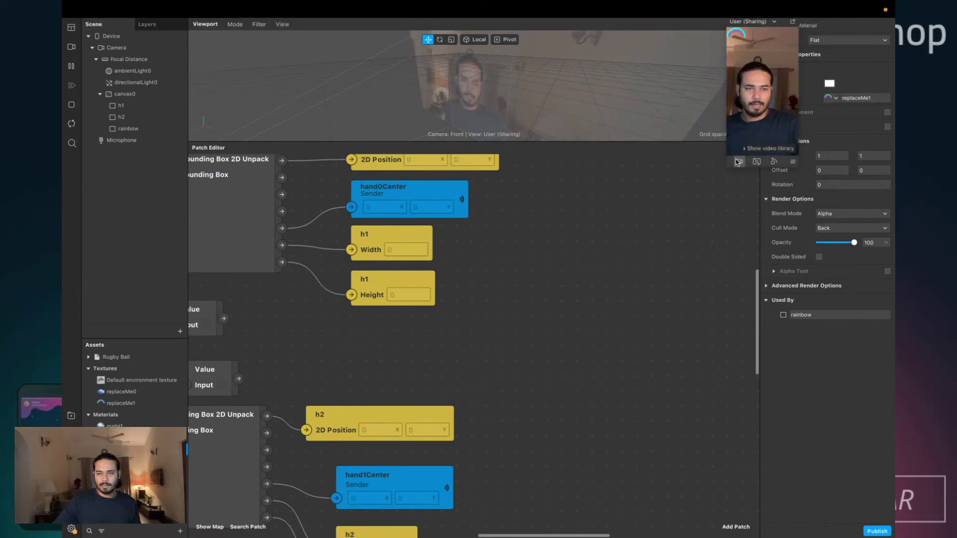
drag(727, 167, 534, 328)
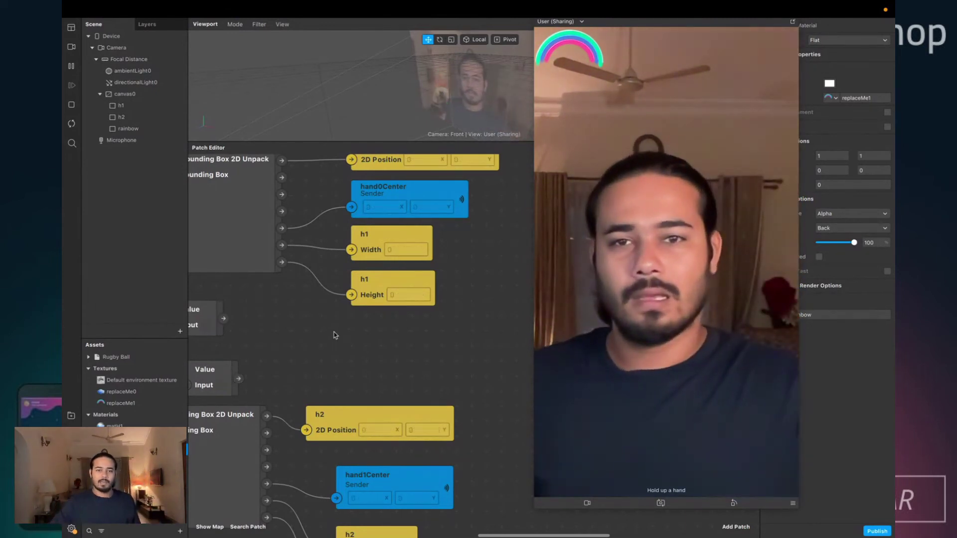
- Create a receiver for the hand0Center Sender
scroll(422, 335, right, 5)
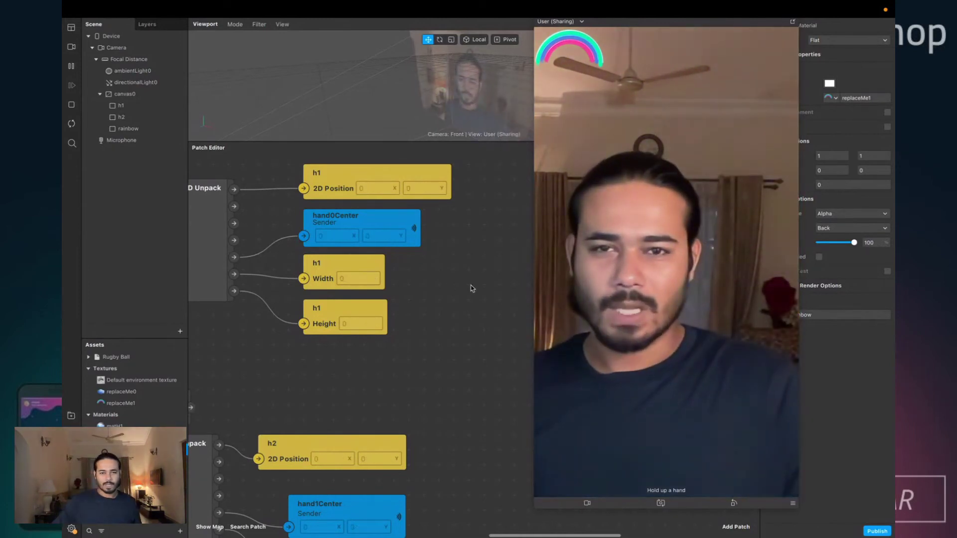
scroll(415, 290, up, 3)
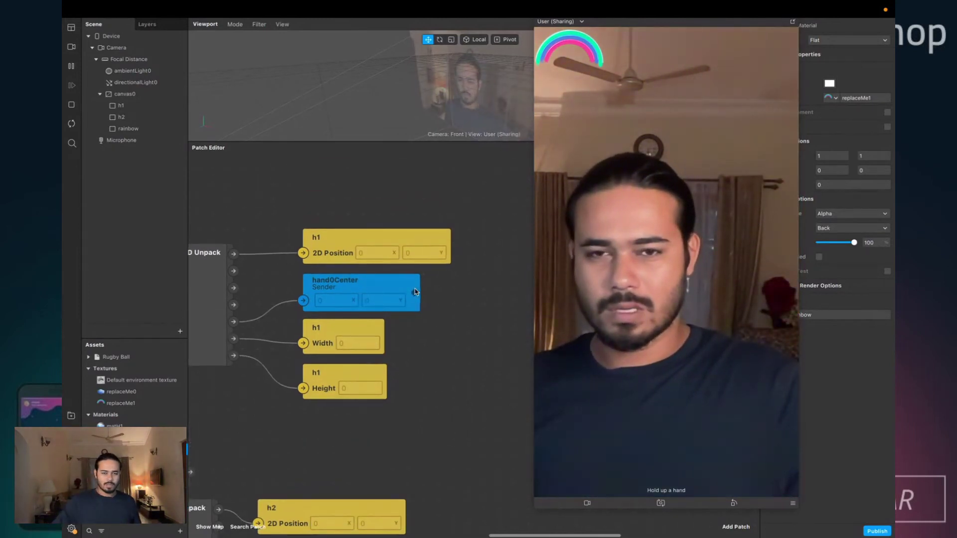
scroll(414, 292, down, 4)
right_click(384, 217)
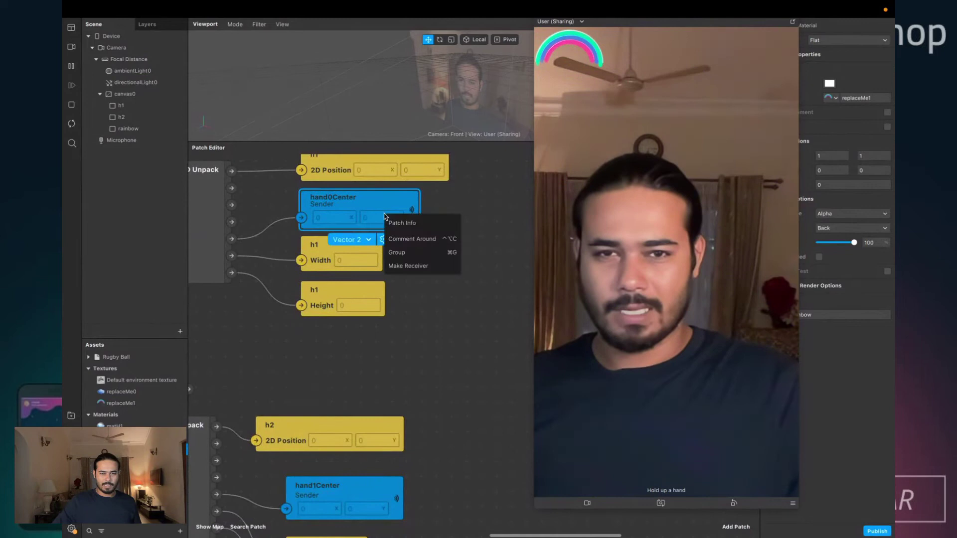
click(426, 263)
- Create a receiver for the hand1Center Sender and align it directly below the hand0Center receiver
click(364, 497)
right_click(367, 498)
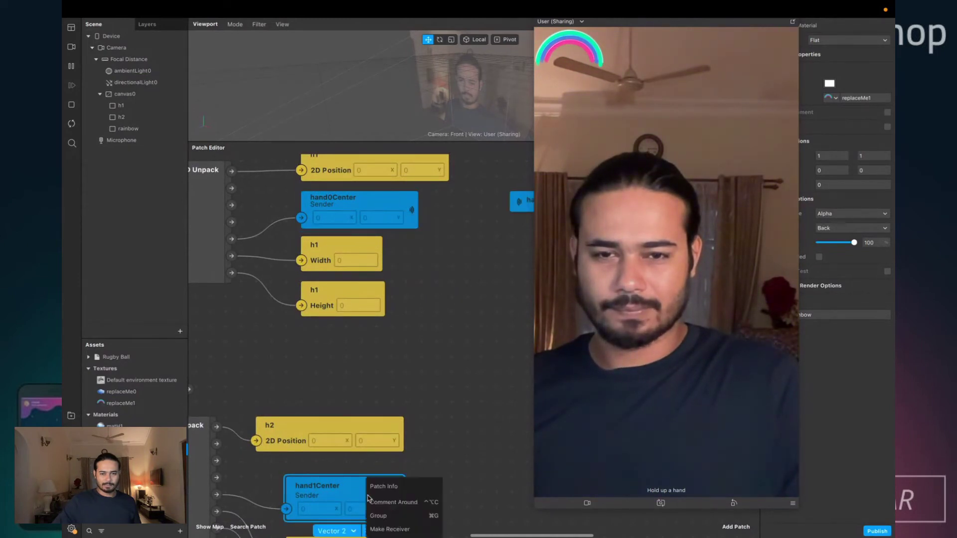
click(427, 529)
scroll(441, 429, right, 2)
drag(499, 494, 500, 237)
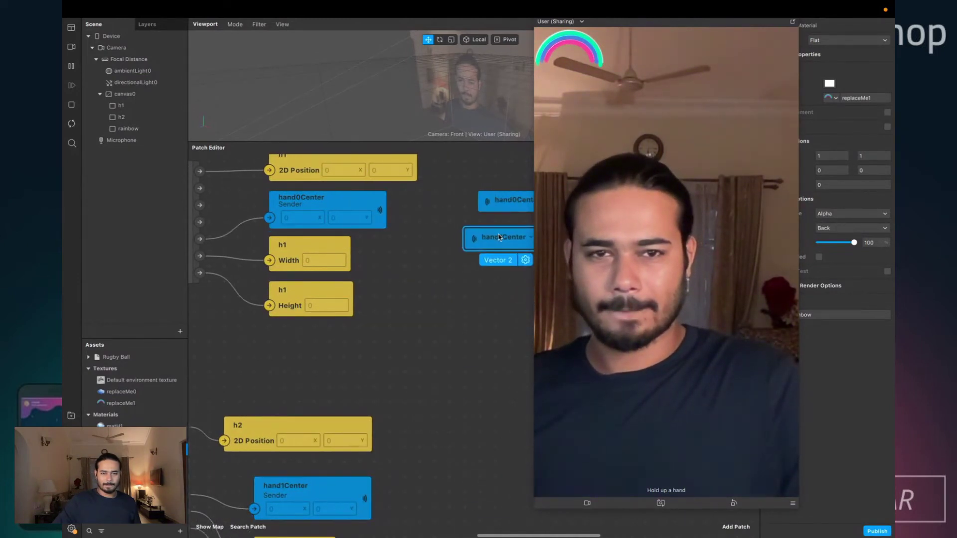
scroll(506, 234, right, 5)
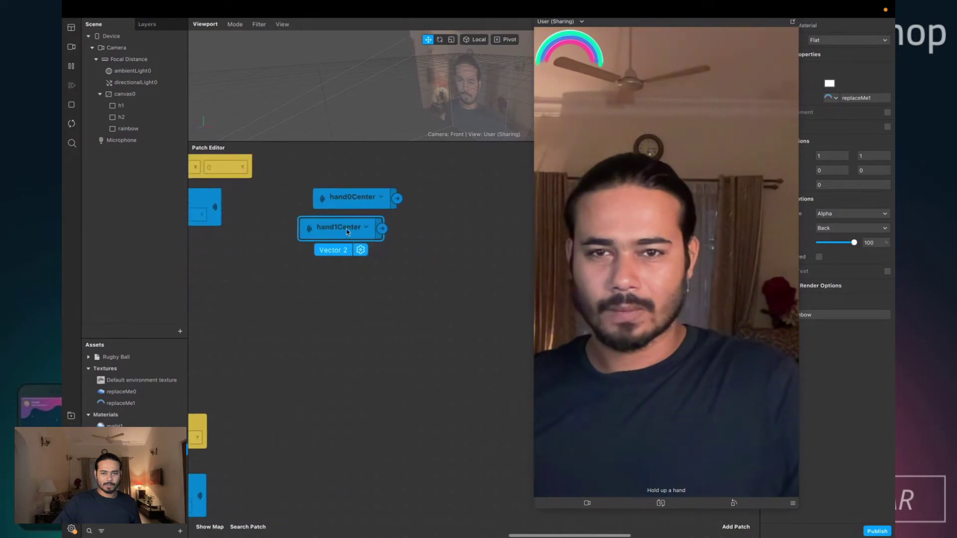
drag(367, 233, 375, 233)
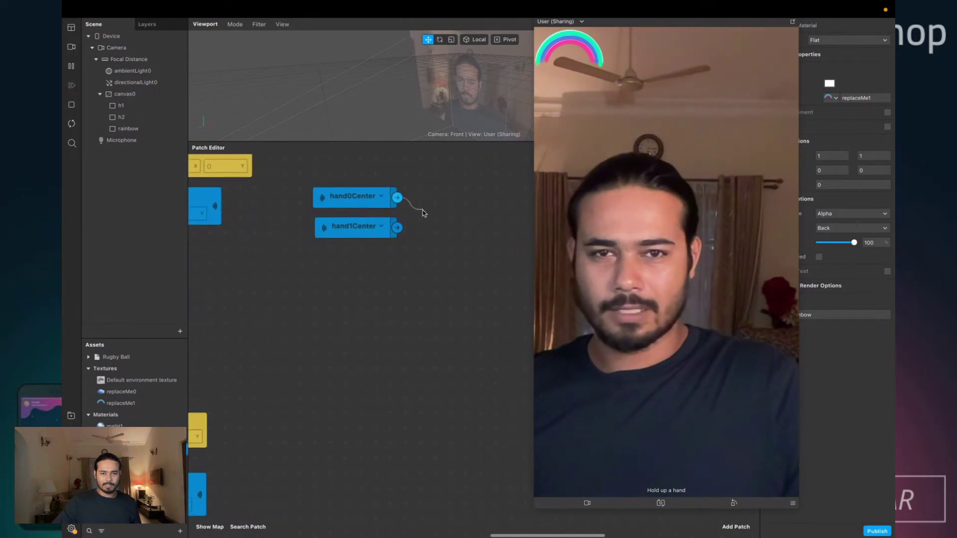
- Sum the hand0Center and hand1Center receivers by connecting both to a new Add patch
text(add)
mouse_move(422, 213)
mouse_down()
mouse_move(439, 199)
mouse_move(458, 220)
mouse_move(423, 201)
mouse_up()
key(Return)
scroll(439, 202, right, 3)
- Connect a Divide patch to the Add output and set its divisor to 2
text(divide)
key(Return)
scroll(458, 221, right, 3)
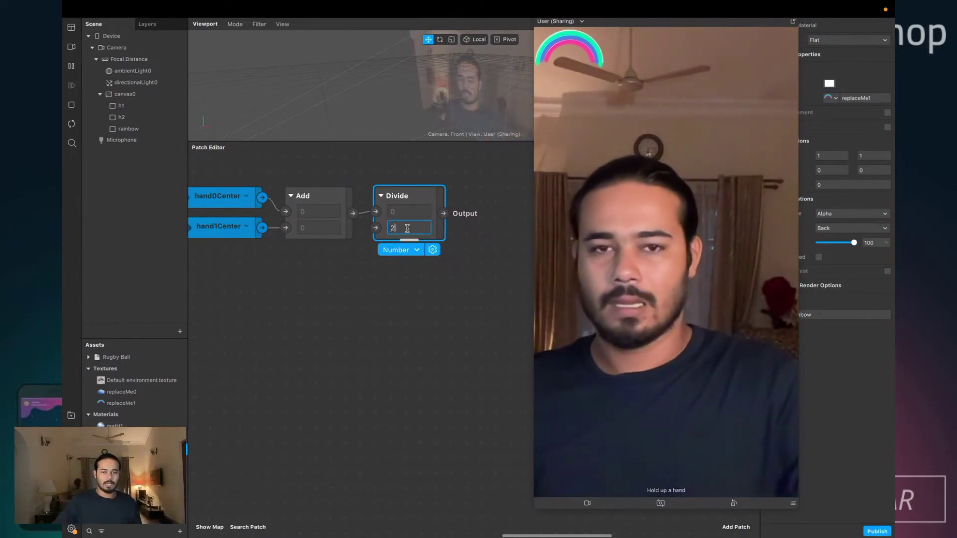
scroll(407, 229, right, 3)
- Create a 2D Position patch for the rainbow rectangle and connect the Divide output to it, keeping the simulator clear of the properties
click(131, 128)
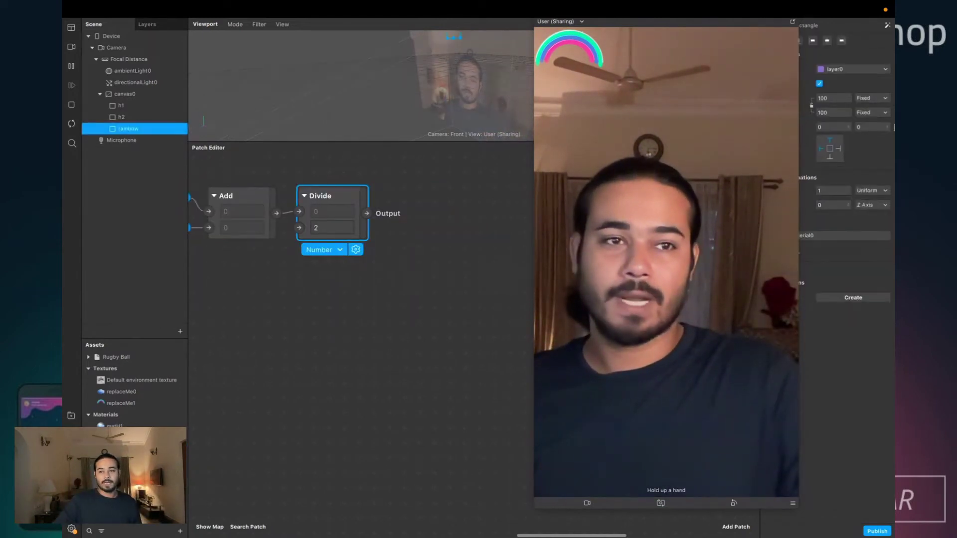
drag(742, 24, 690, 27)
click(766, 128)
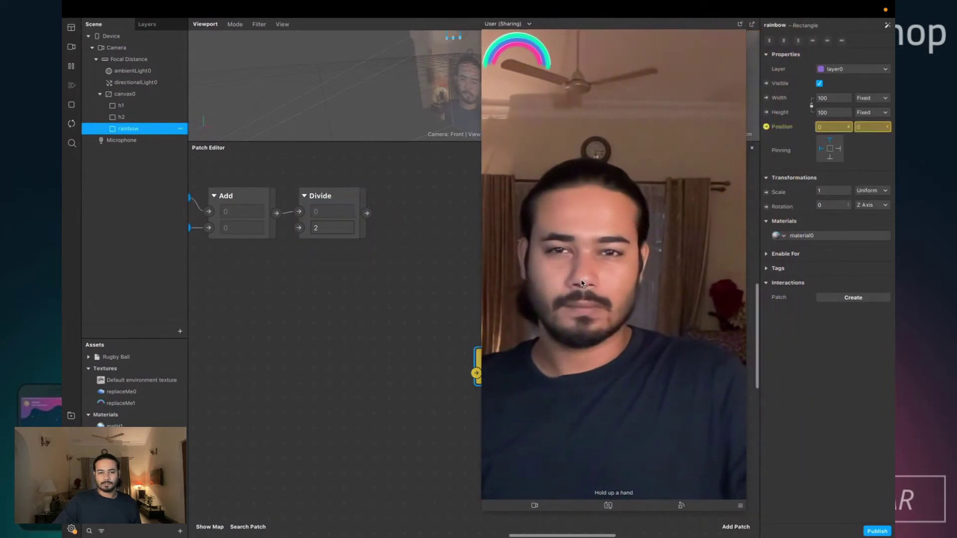
drag(469, 361, 401, 203)
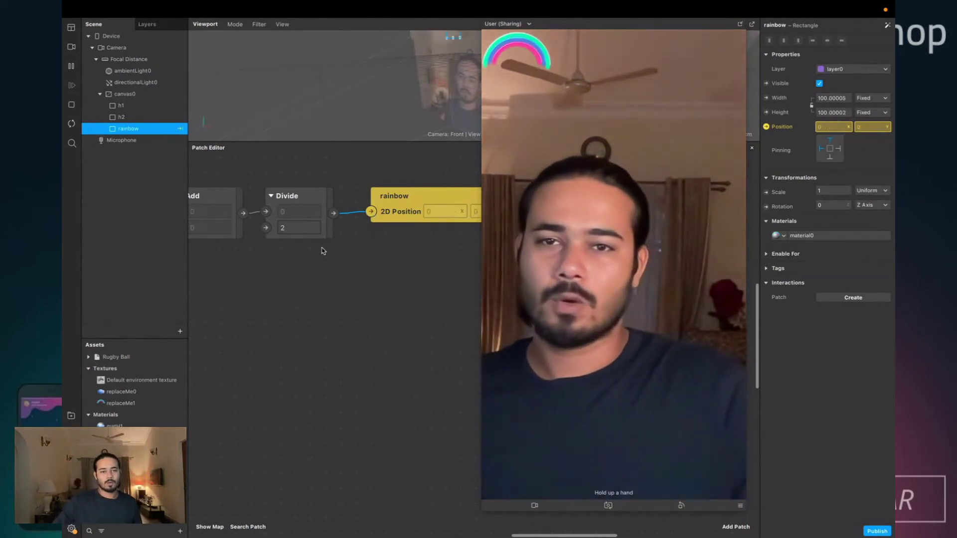
- Test the rainbow's position with raised hands in the preview while reviewing the sender, averaging and position patches
scroll(324, 250, up, 1)
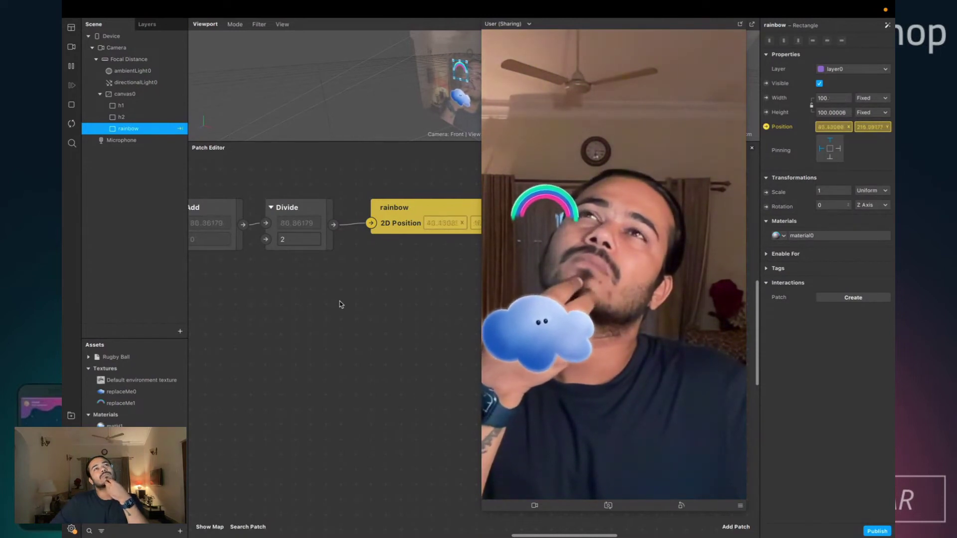
scroll(300, 318, left, 5)
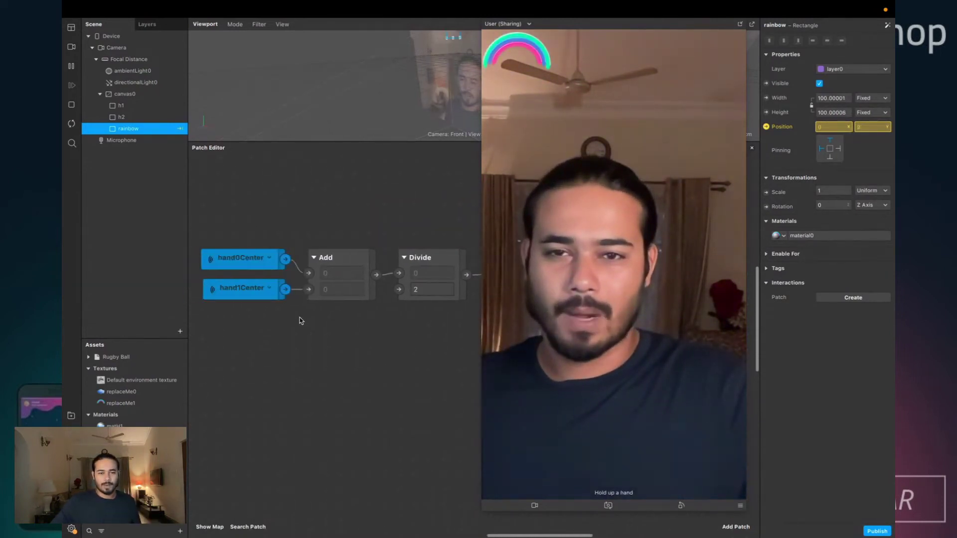
scroll(300, 318, left, 10)
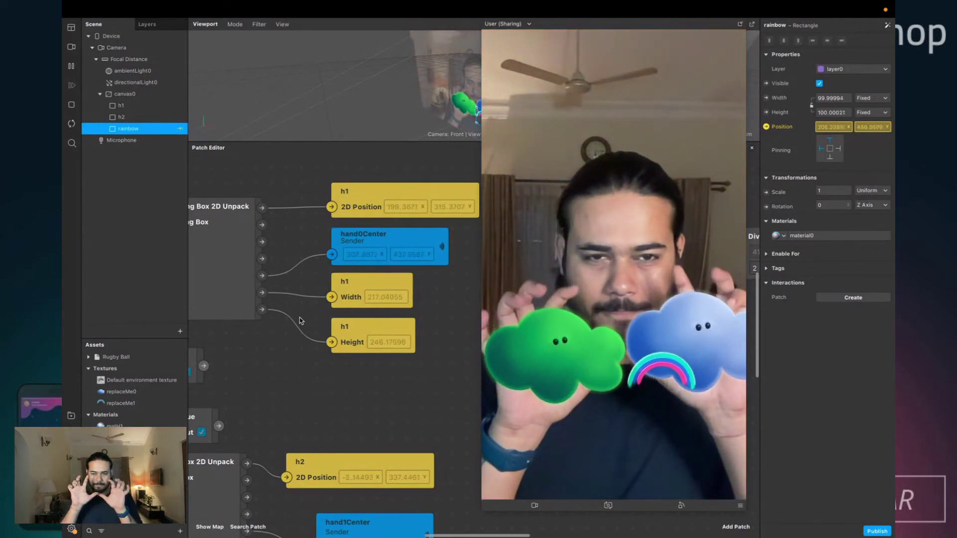
scroll(447, 357, right, 5)
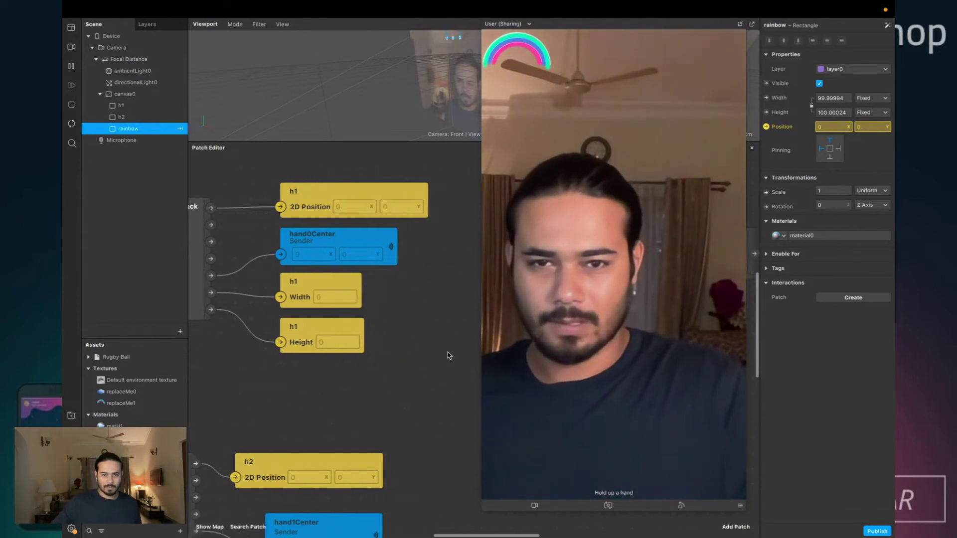
scroll(438, 362, left, 10)
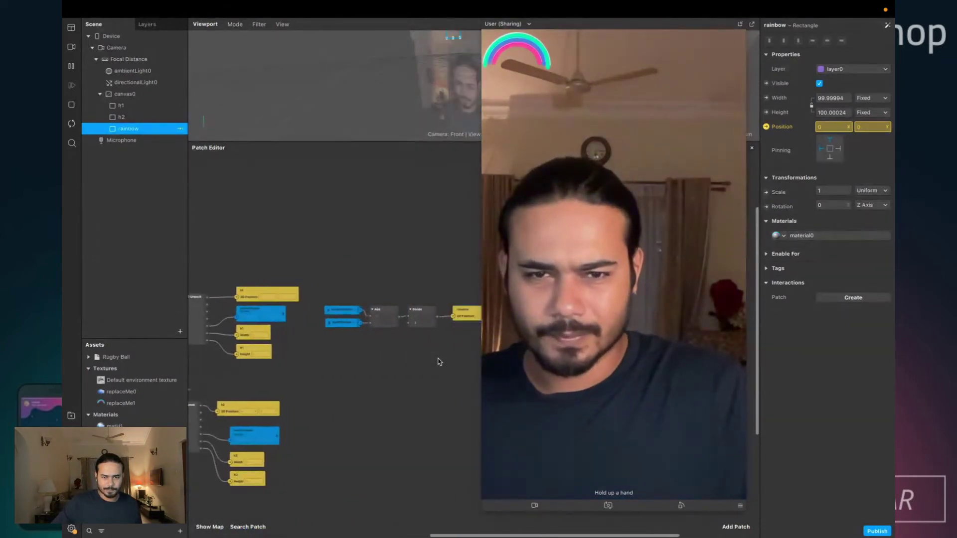
scroll(357, 369, right, 10)
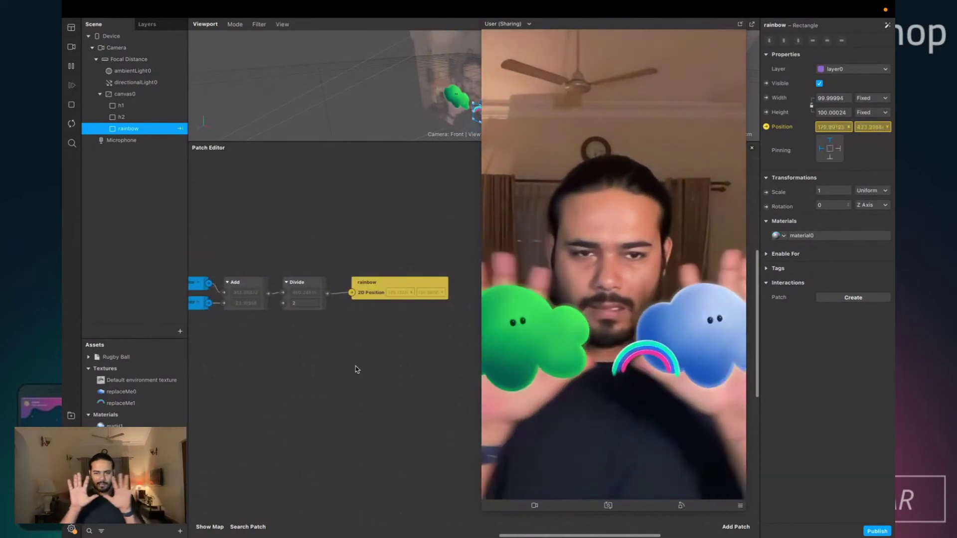
scroll(321, 352, up, 3)
scroll(269, 351, left, 5)
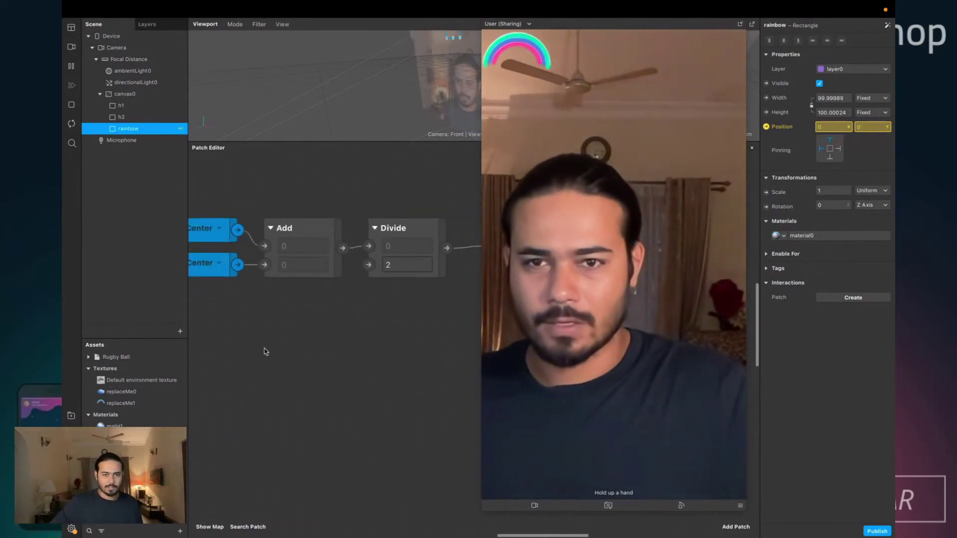
- Examine the corner, center and size outputs of h1's Bounding Box 2D Unpack patch
scroll(266, 351, down, 5)
click(264, 351)
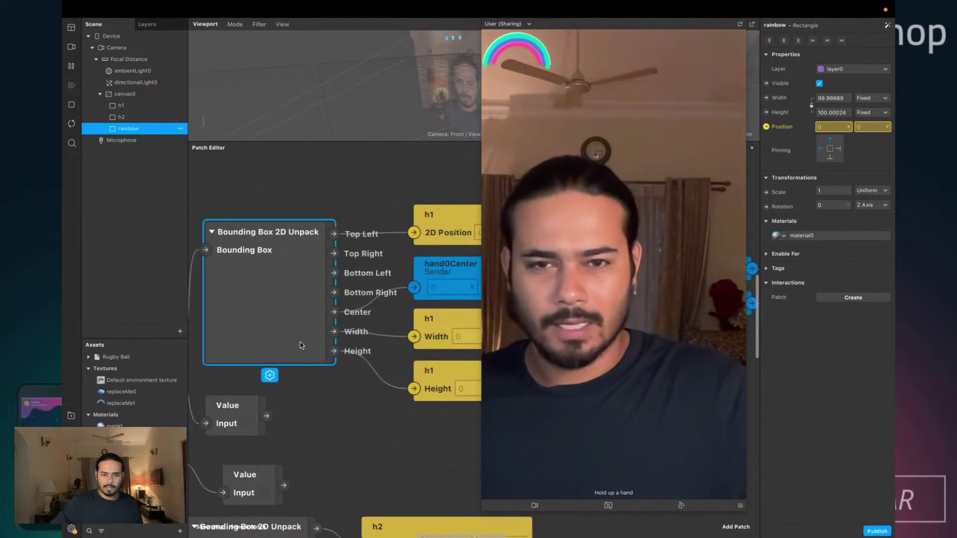
scroll(306, 346, right, 3)
scroll(285, 272, right, 1)
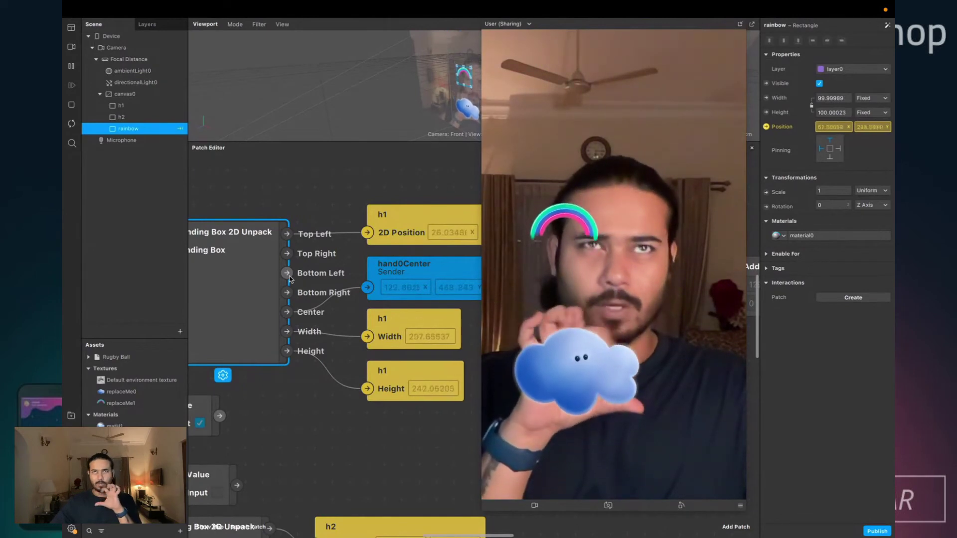
scroll(303, 293, right, 3)
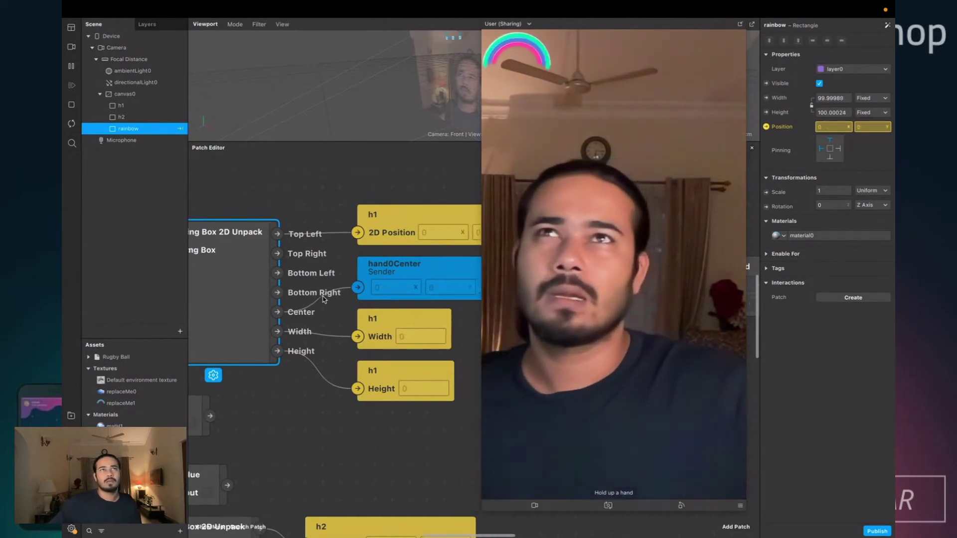
scroll(323, 299, right, 1)
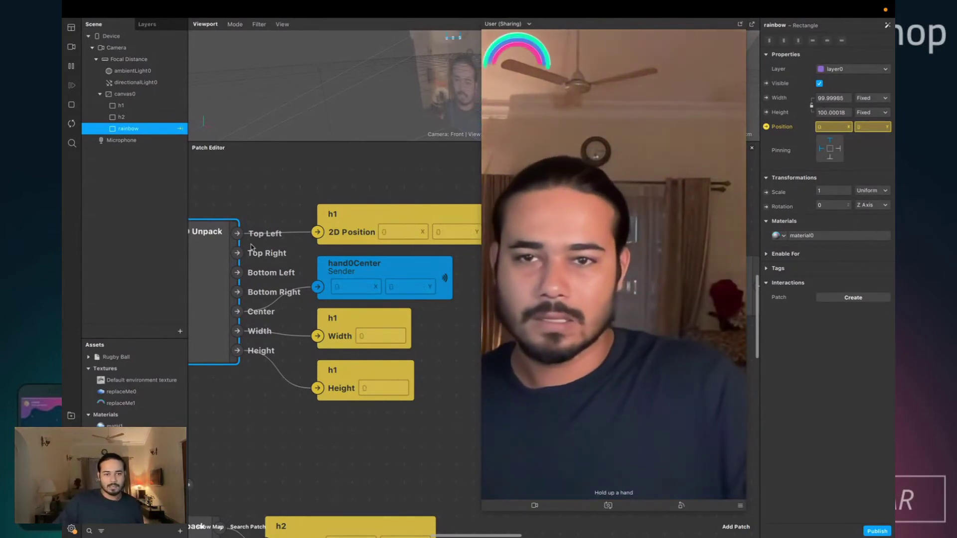
- Connect an Unpack patch to the Top Left output of h1's Bounding Box 2D Unpack and set its value type to Vector 2
scroll(239, 234, right, 2)
scroll(240, 234, down, 1)
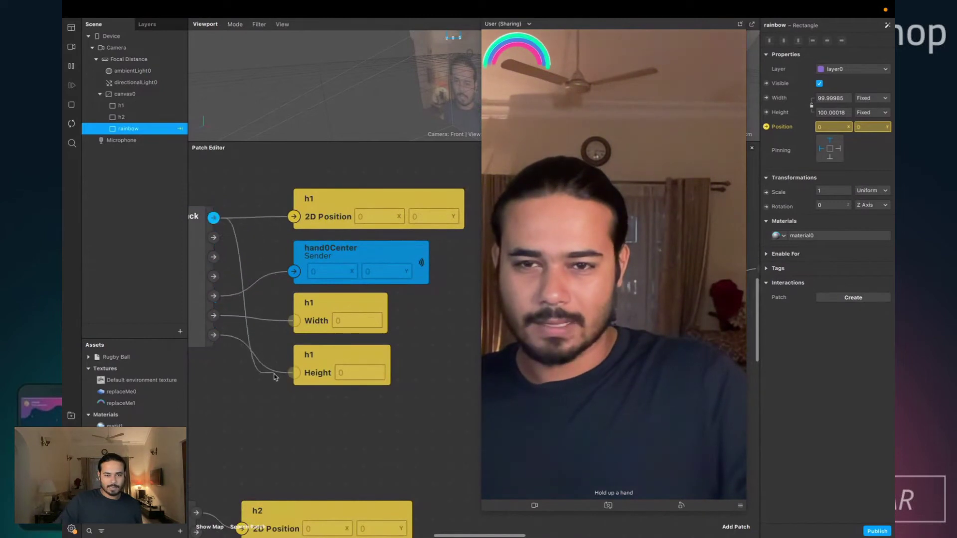
drag(275, 377, 293, 414)
text(un)
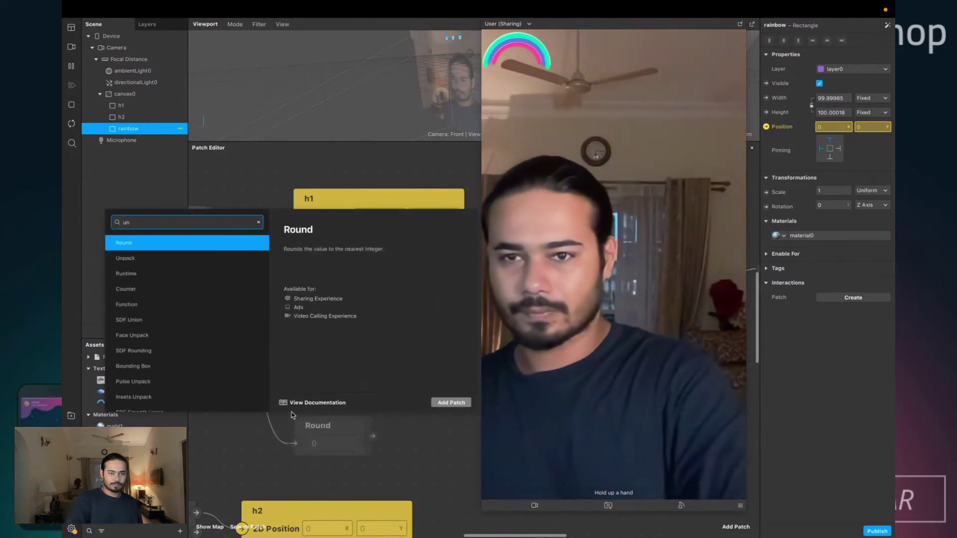
key(Down)
key(Return)
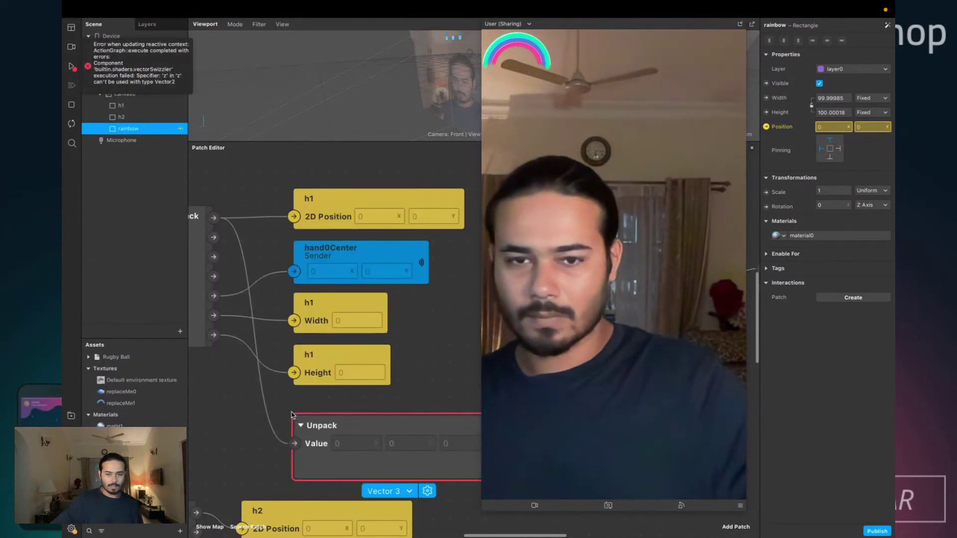
scroll(293, 416, down, 1)
click(390, 473)
click(387, 487)
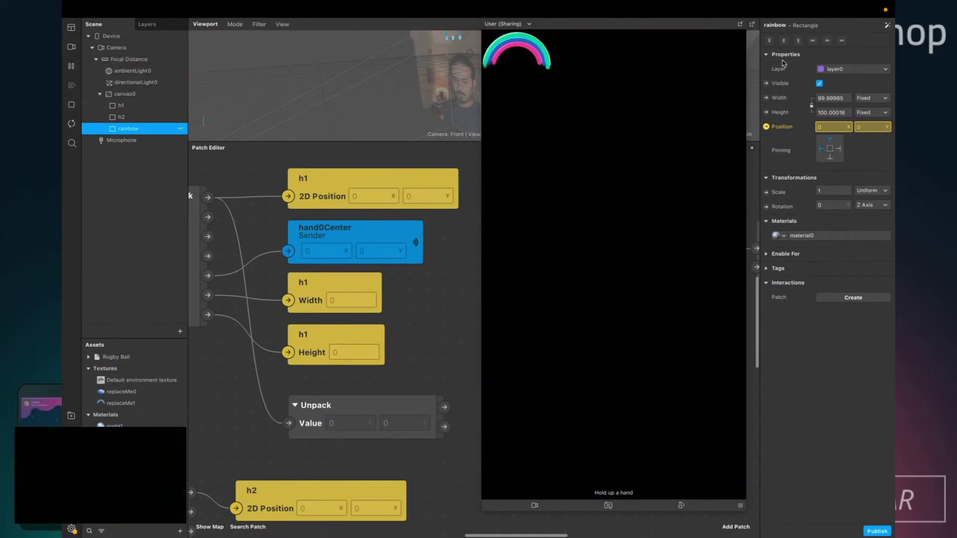
- Shrink the simulator and connect a Vector 2 Unpack patch to the Top Left output of h2's Bounding Box 2D Unpack
drag(483, 512, 634, 245)
scroll(419, 478, left, 3)
scroll(419, 478, down, 2)
drag(270, 439, 366, 392)
text(unp)
key(Return)
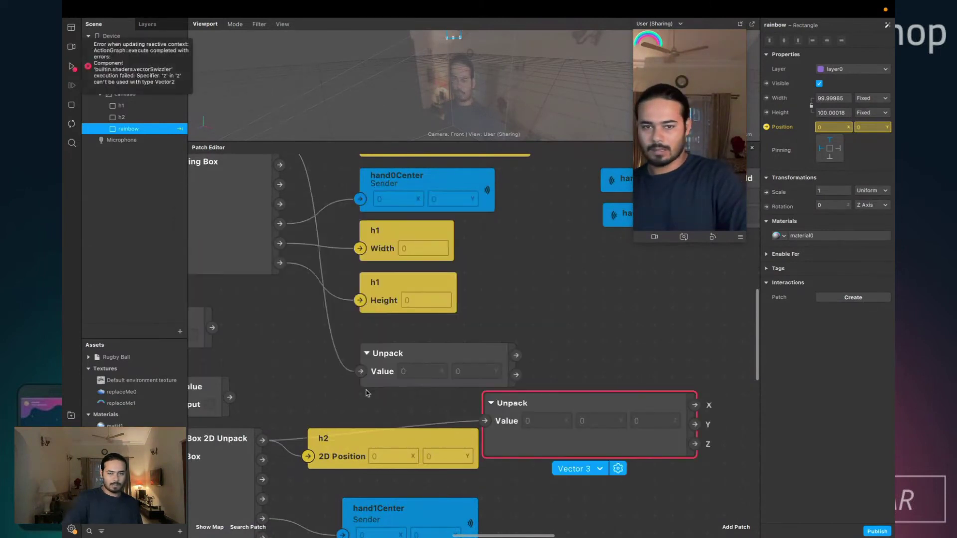
click(599, 474)
click(589, 483)
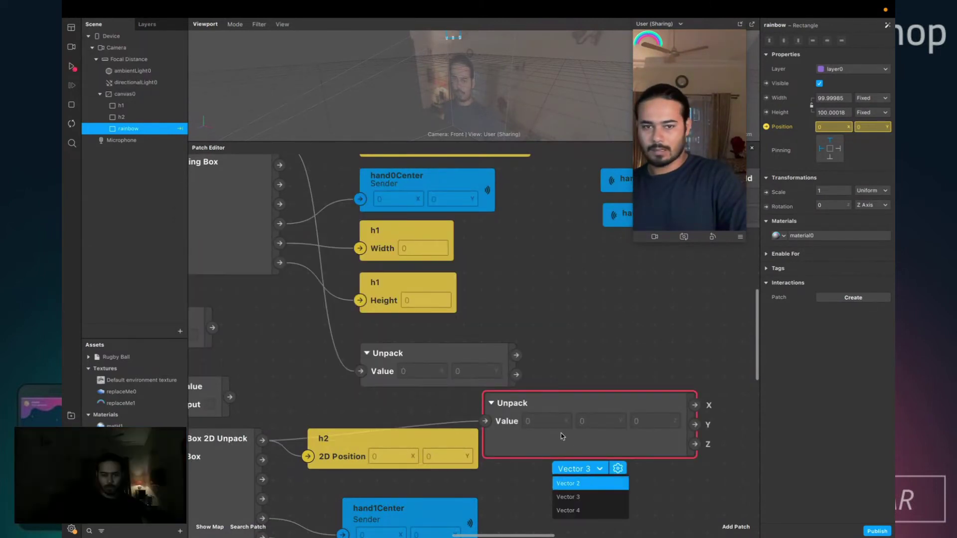
- Place h1's Unpack above h2's and add a Subtract patch that takes the X outputs of both Unpack patches
drag(500, 359, 618, 379)
click(608, 323)
scroll(563, 342, right, 3)
text(sub)
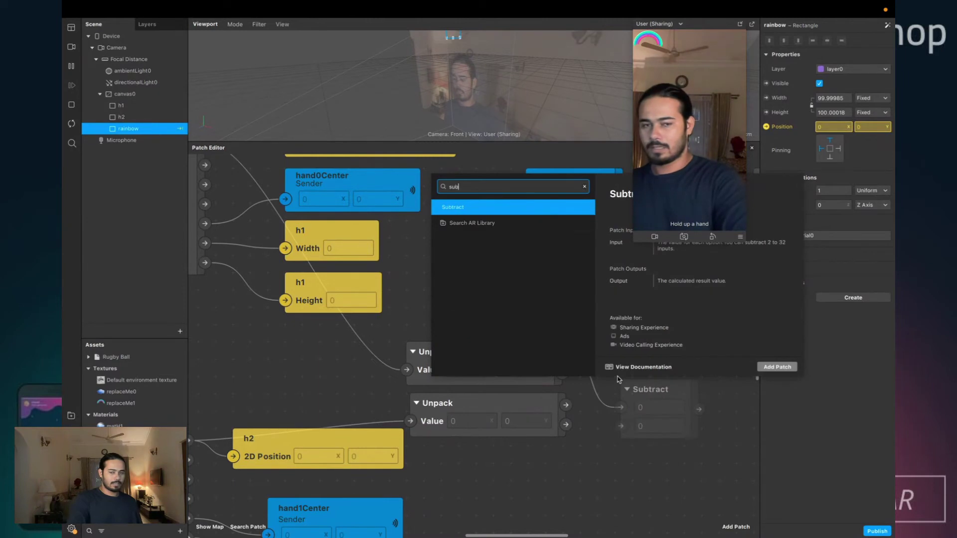
key(Return)
scroll(618, 380, right, 2)
scroll(618, 380, right, 2)
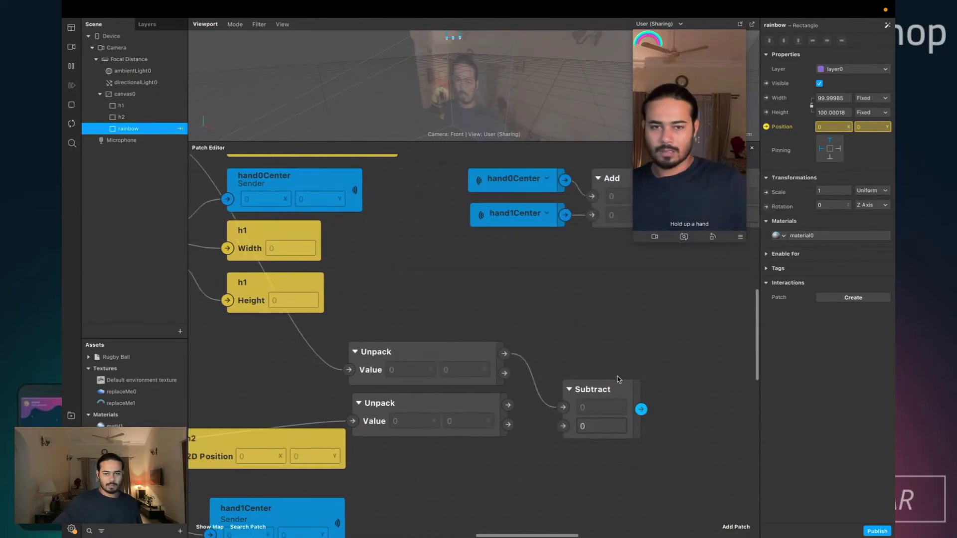
drag(508, 407, 589, 364)
- Connect a Pack patch to the Subtract output and set its value type to Vector 2
scroll(584, 430, right, 4)
click(618, 397)
scroll(618, 397, right, 2)
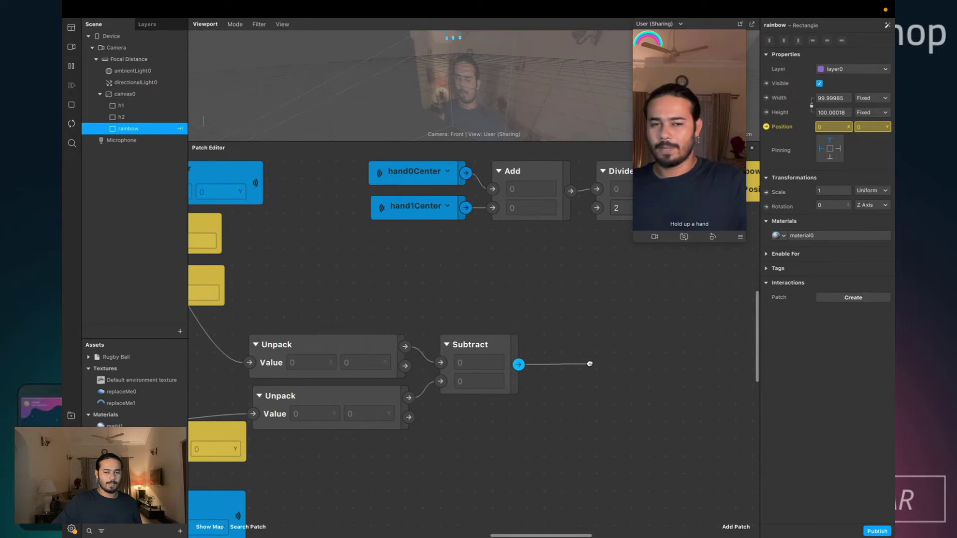
drag(589, 364, 590, 364)
text(pack)
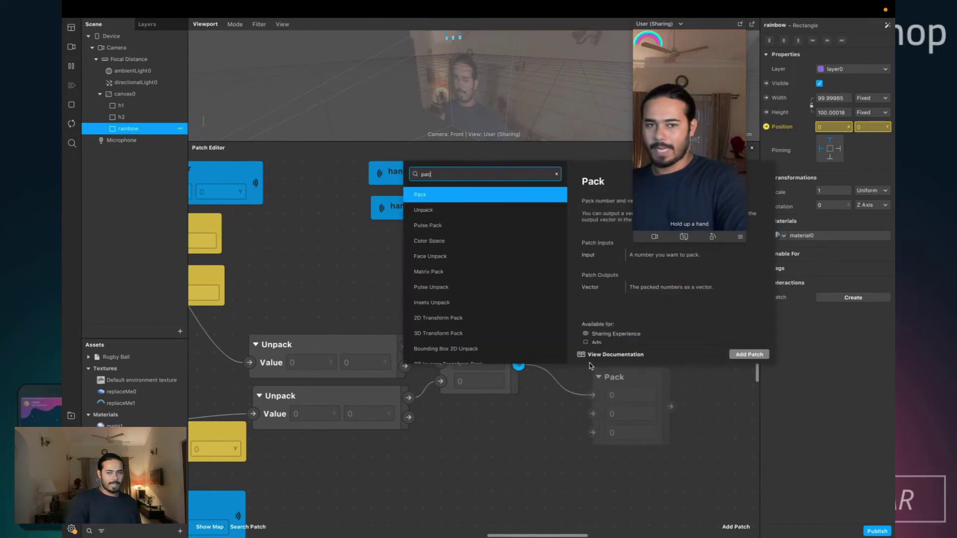
key(Return)
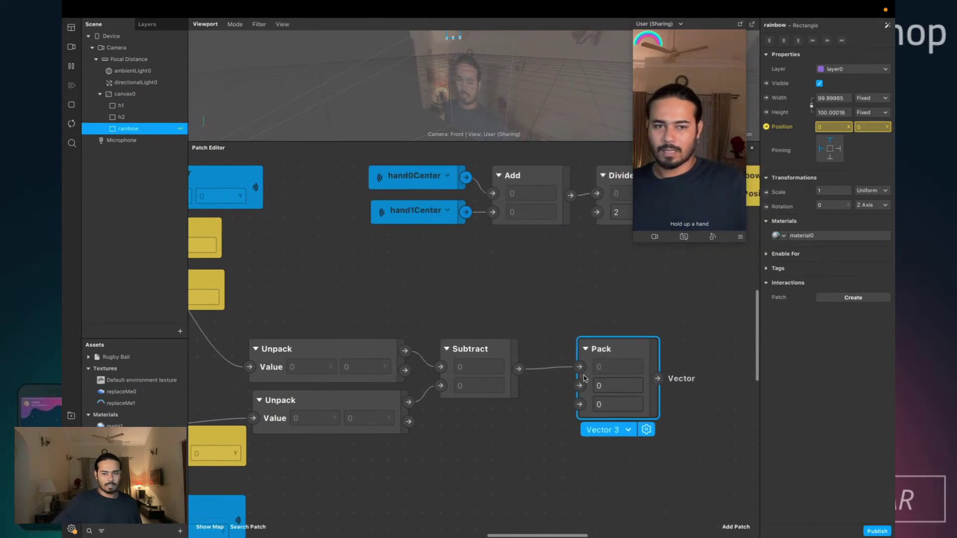
click(632, 430)
click(614, 448)
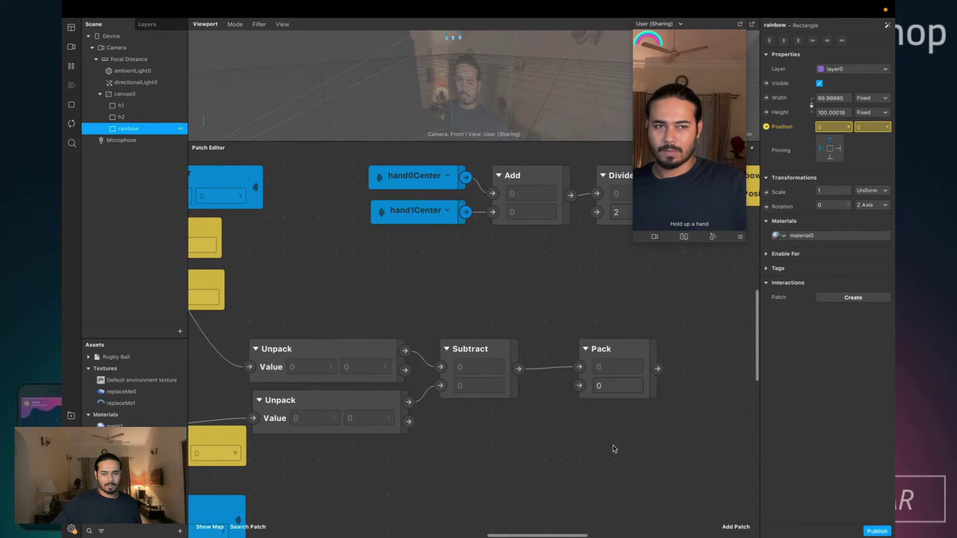
- Create a 2D Scale patch for the rainbow, feed Subtract into both Pack inputs, and connect Pack to it
click(767, 193)
drag(561, 375, 702, 366)
drag(485, 366, 571, 385)
drag(670, 368, 670, 367)
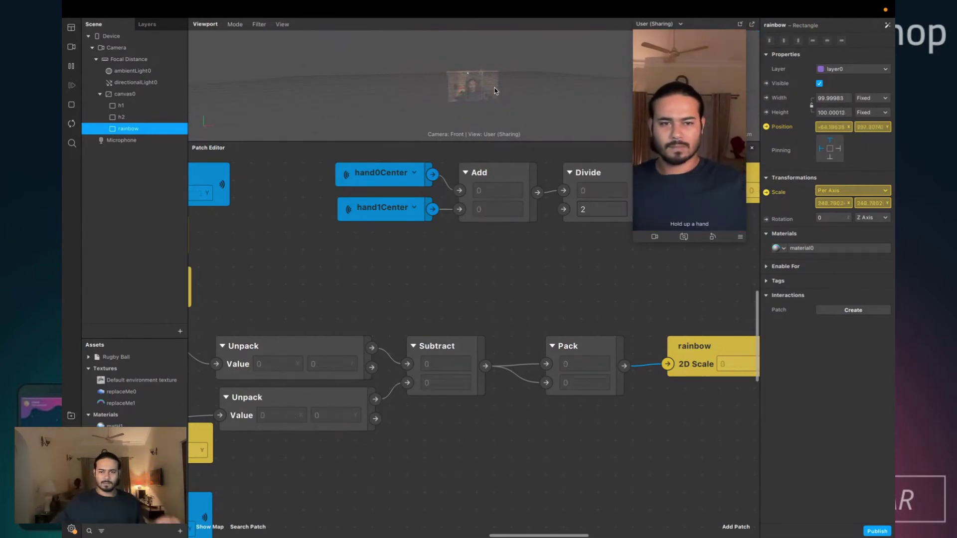
ctrl+scroll(490, 368, down, 3)
ctrl+scroll(490, 368, up, 3)
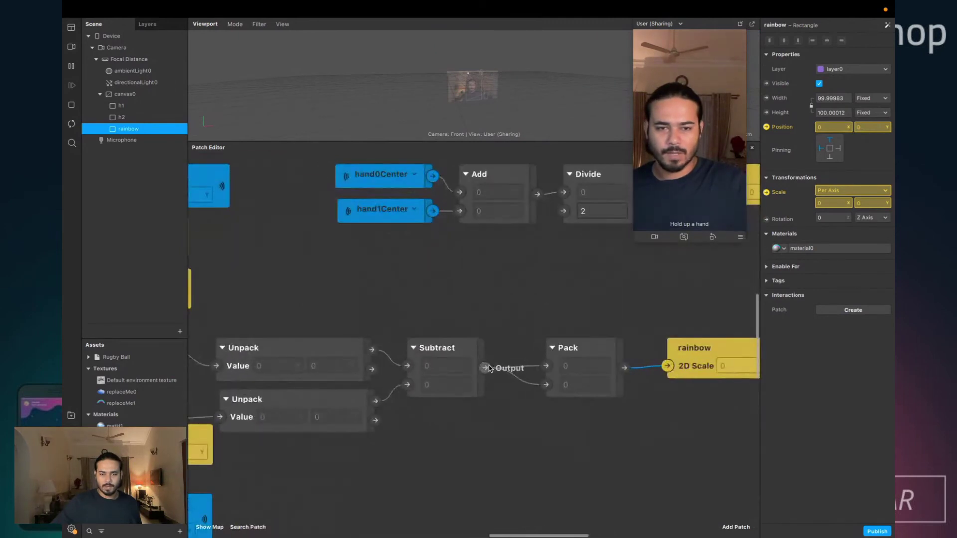
- Delete the two Unpack patches, the Subtract and Pack patches, and the rainbow's 2D Scale patch
scroll(439, 354, left, 4)
scroll(375, 325, right, 3)
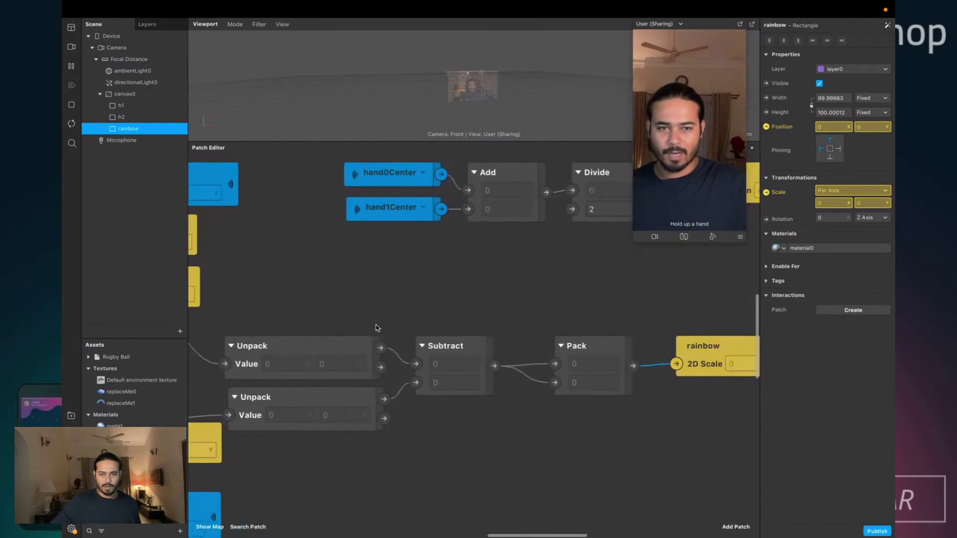
drag(376, 325, 630, 401)
key(BackSpace)
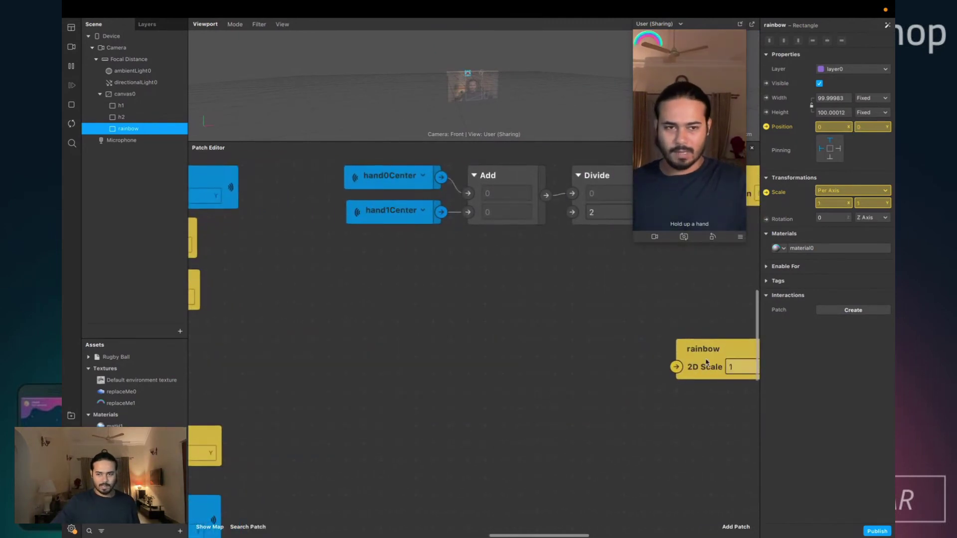
drag(706, 362, 483, 347)
key(BackSpace)
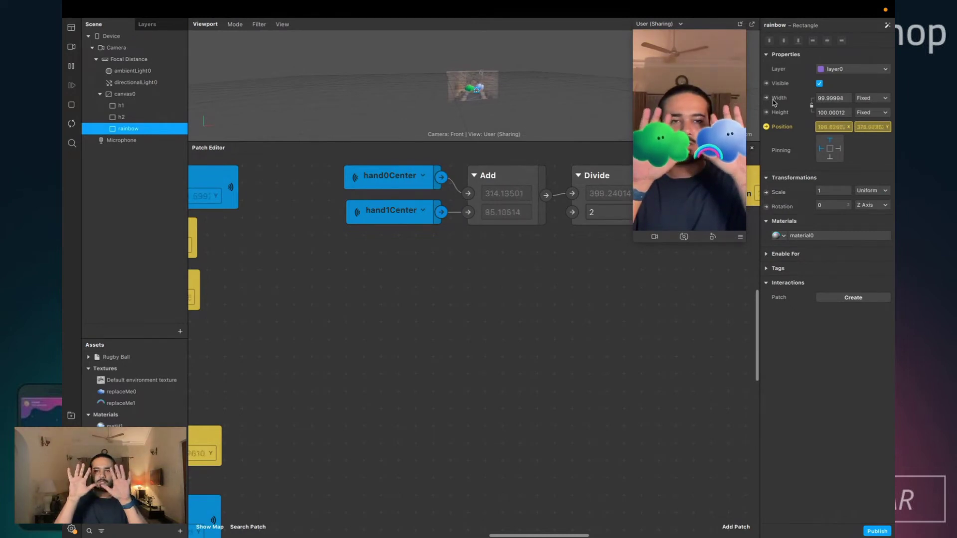
- Review h1's bounding box patches and undo the deletion of the Unpack, Subtract, Pack and 2D Scale patches
scroll(613, 199, left, 1)
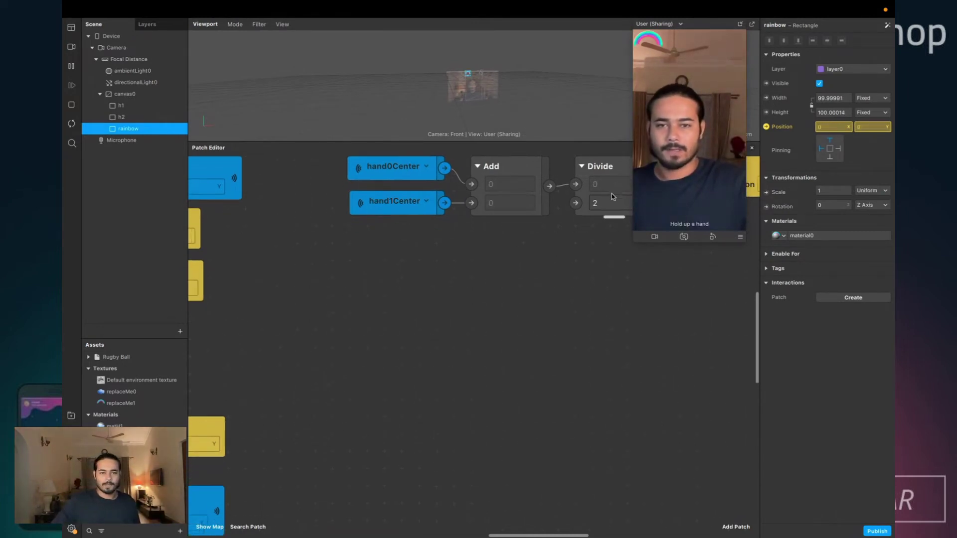
scroll(432, 314, left, 6)
scroll(379, 349, up, 1)
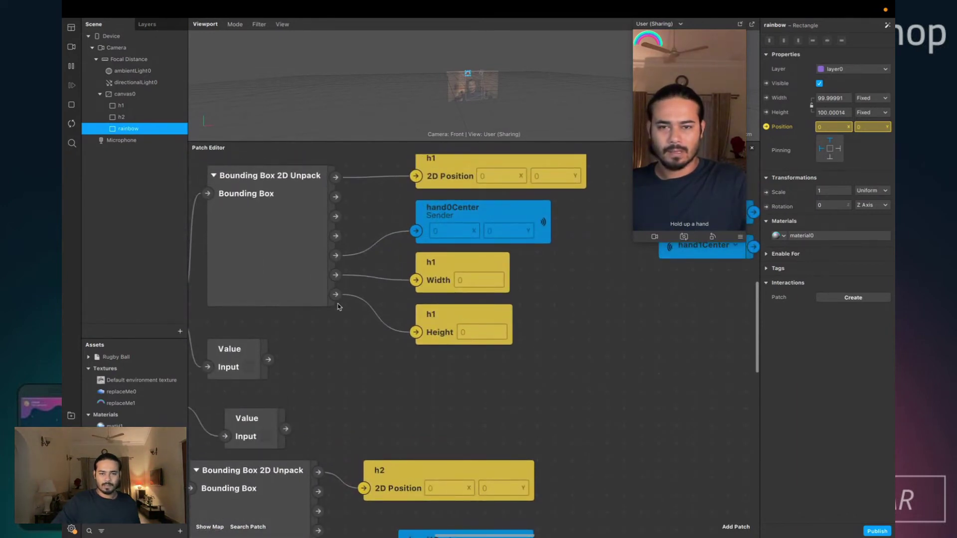
scroll(338, 301, right, 1)
scroll(338, 301, down, 1)
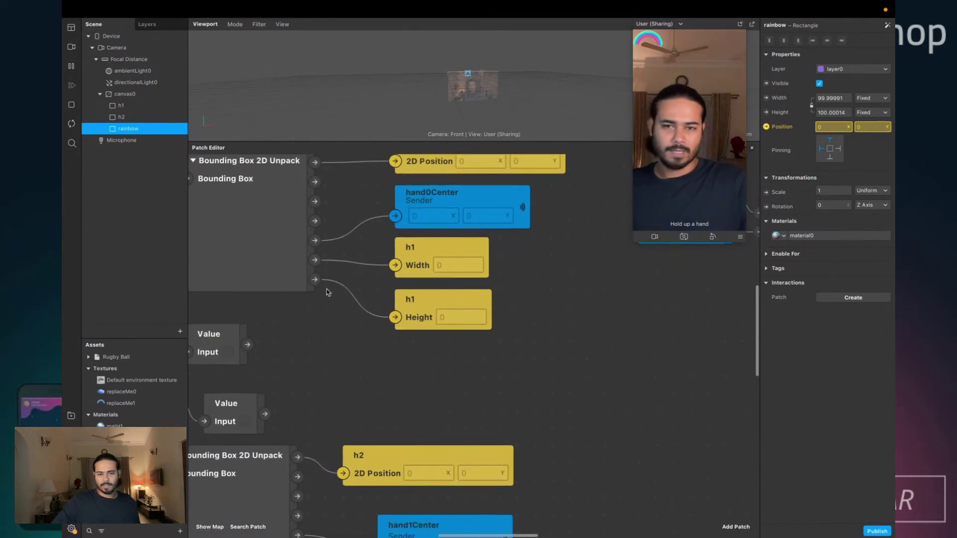
key(super+z)
key(super+z)
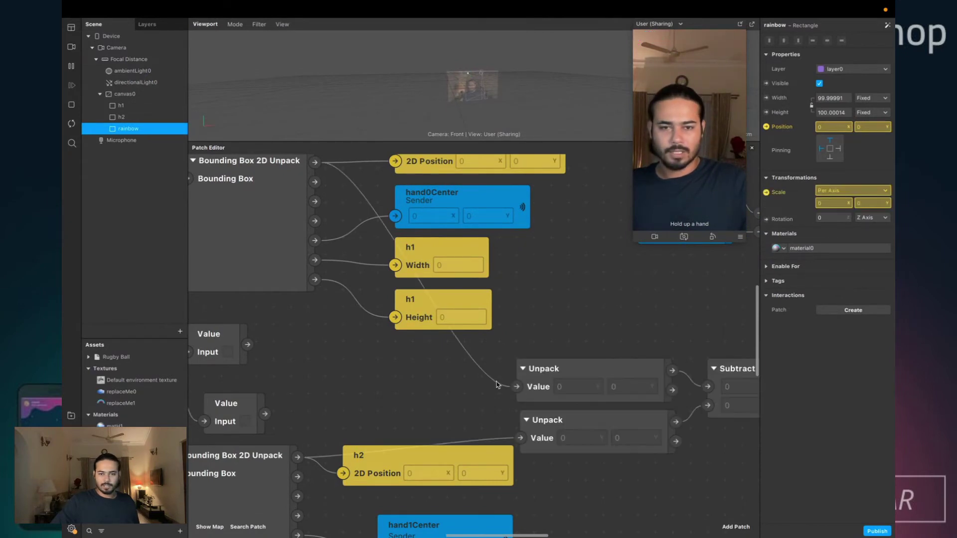
- Delete the Pack patch and the rainbow's 2D Scale patch, keeping the Unpack and Subtract patches
scroll(630, 431, right, 6)
click(581, 357)
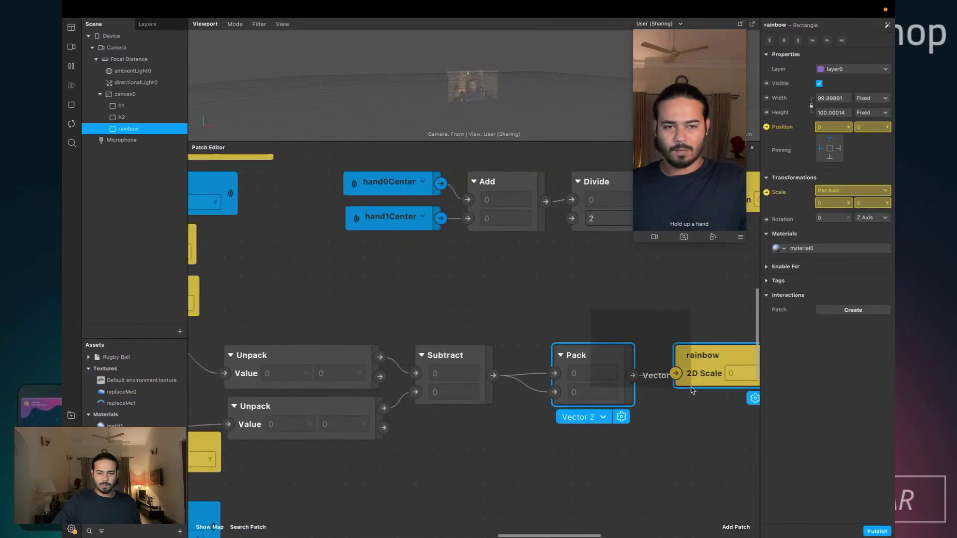
key(Delete)
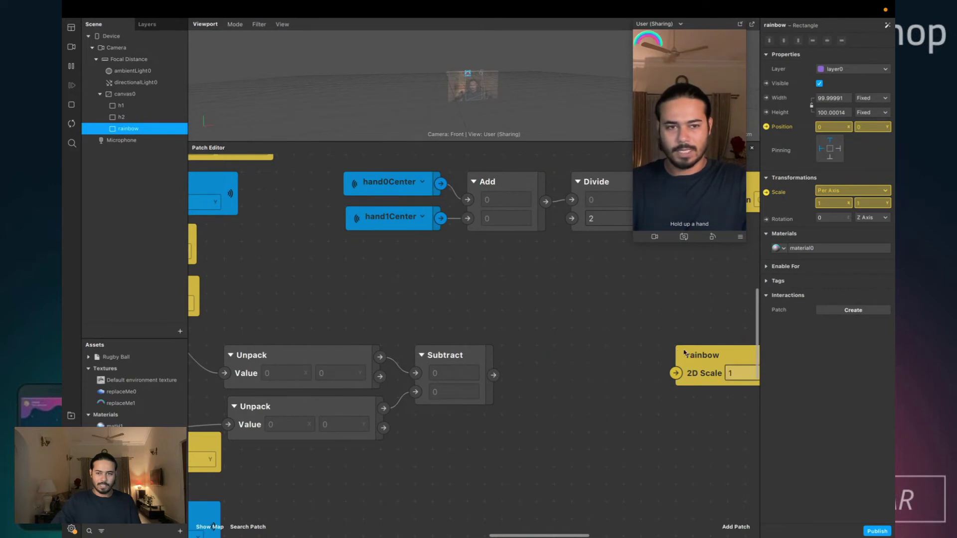
click(686, 354)
key(Delete)
- Create a Width patch for the rainbow and connect the Subtract output to it
click(766, 97)
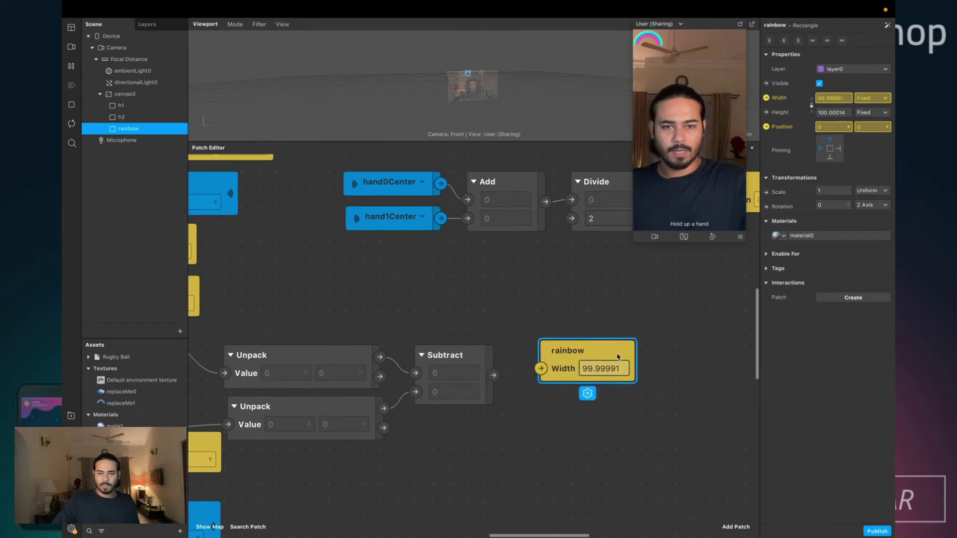
drag(494, 375, 555, 374)
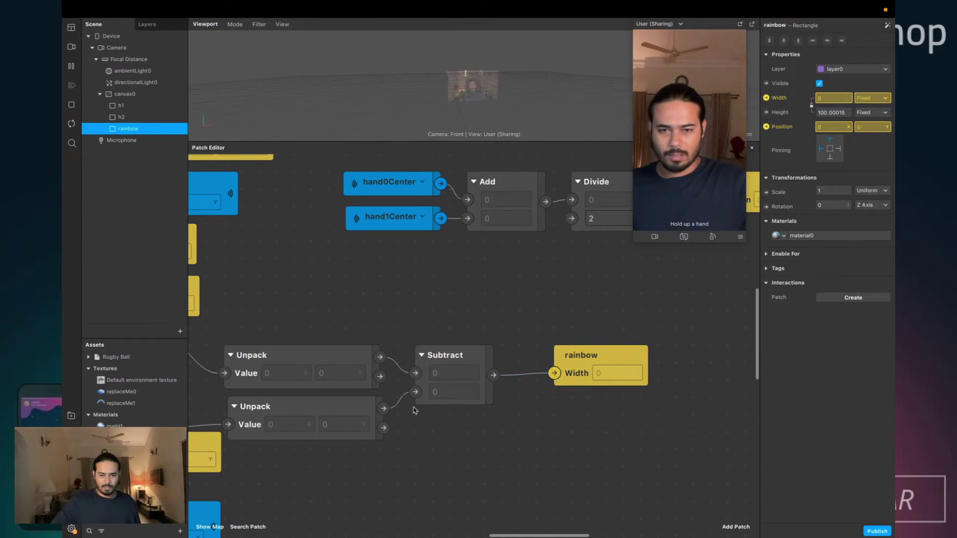
scroll(451, 425, left, 2)
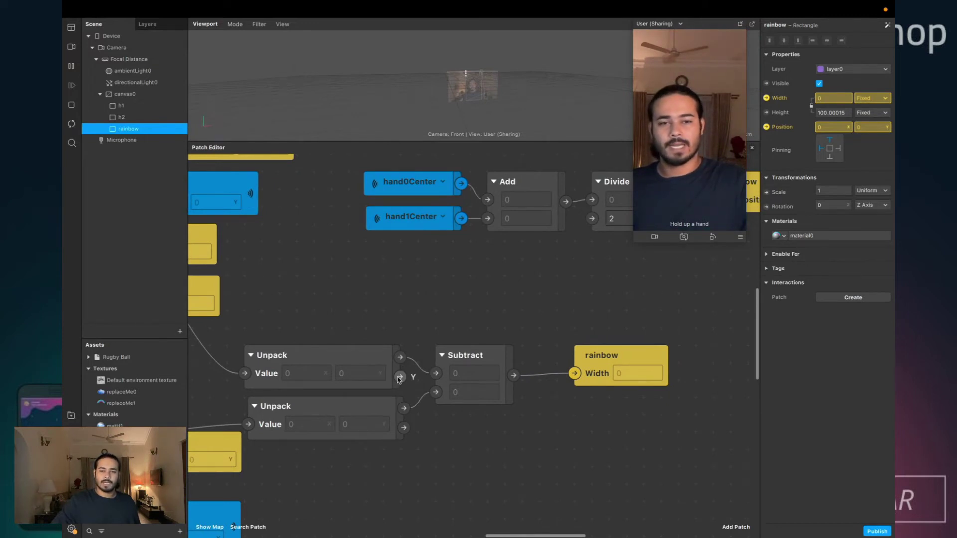
- Feed the two Unpack patches from the hand0Center and hand1Center receivers instead of the bounding box corners
scroll(399, 379, left, 10)
scroll(404, 380, up, 2)
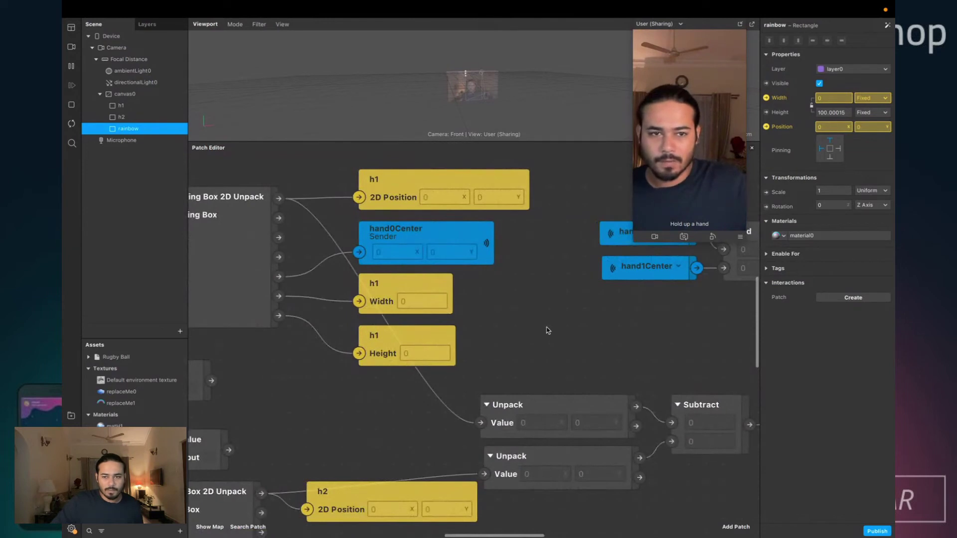
scroll(547, 331, right, 4)
drag(601, 231, 393, 421)
drag(601, 265, 389, 472)
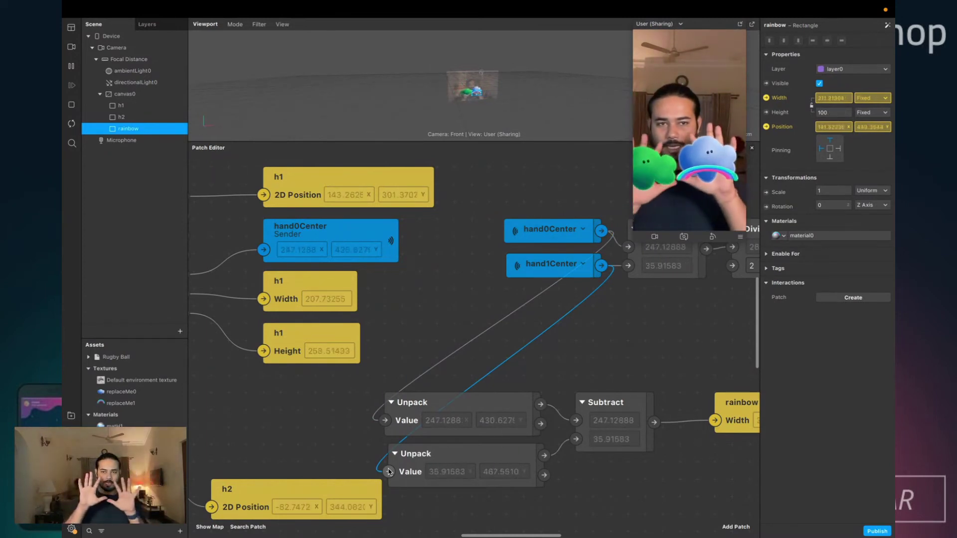
- Add a second Subtract patch connected to the Y output of hand0Center's Unpack
scroll(512, 488, right, 5)
scroll(512, 488, down, 3)
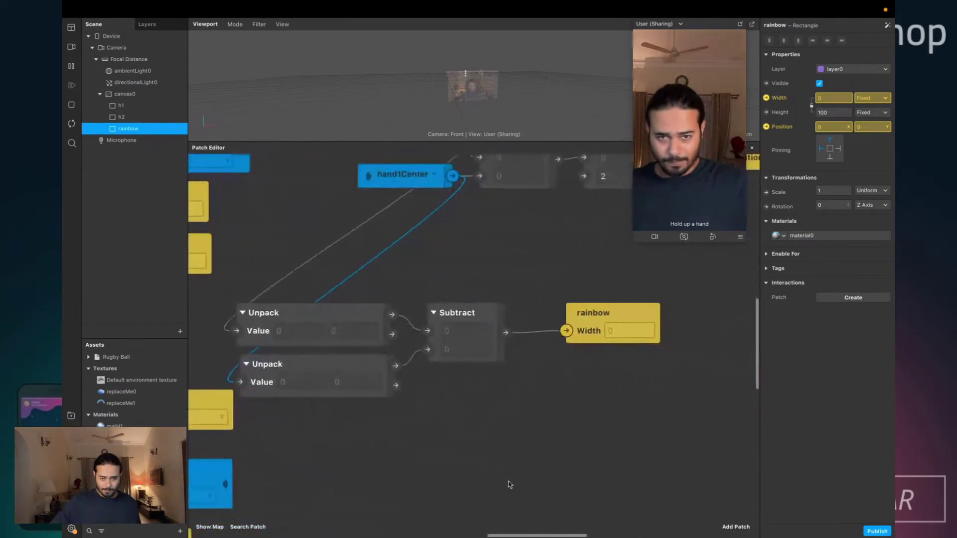
drag(443, 398, 443, 398)
text(subtra)
key(Return)
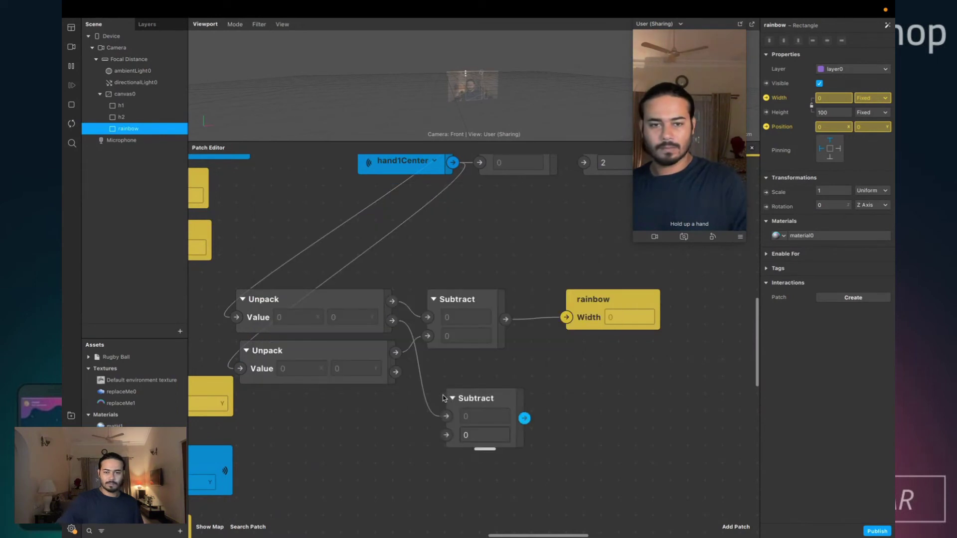
scroll(397, 374, left, 2)
scroll(397, 374, up, 1)
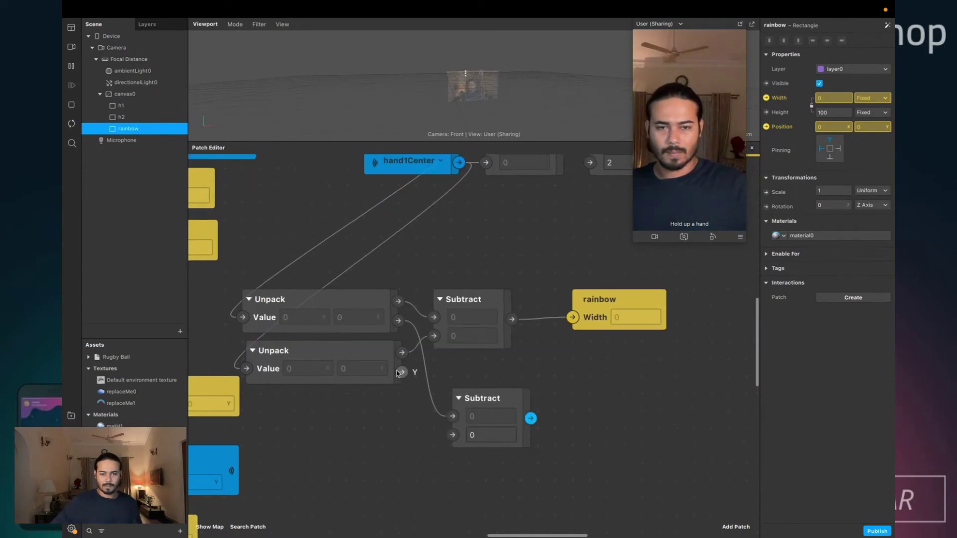
scroll(399, 378, left, 2)
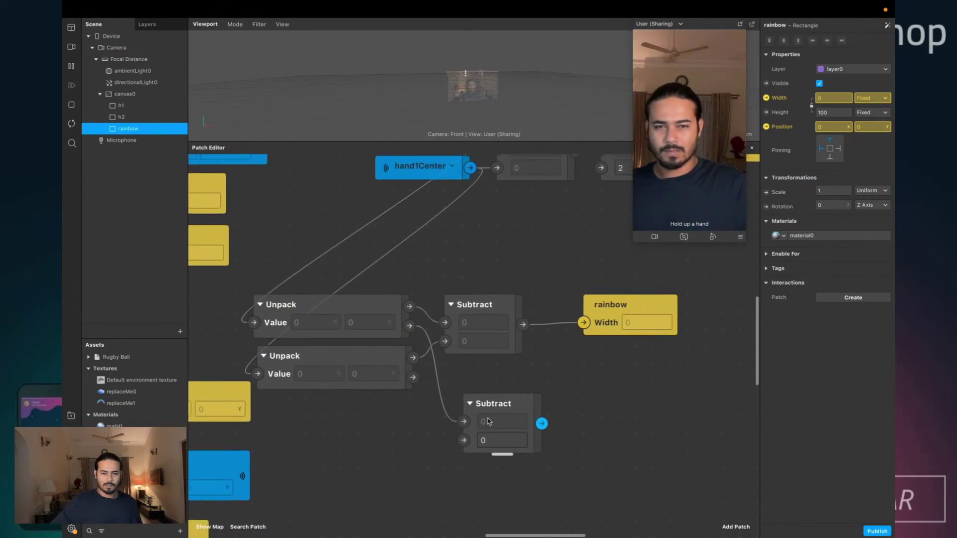
- Create a Height patch for the rainbow and drive it from the second Subtract, using hand1Center's Y as the subtracted value
click(766, 112)
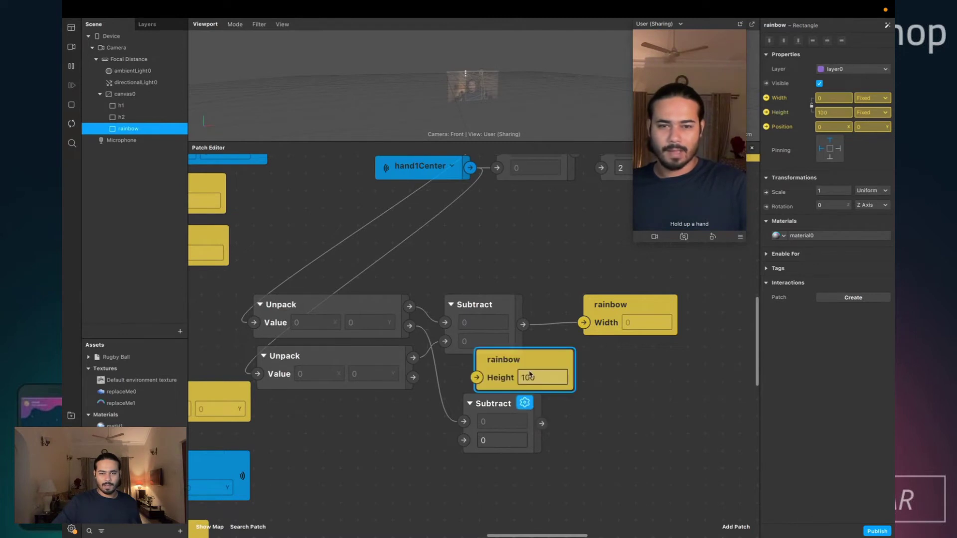
drag(414, 377, 584, 393)
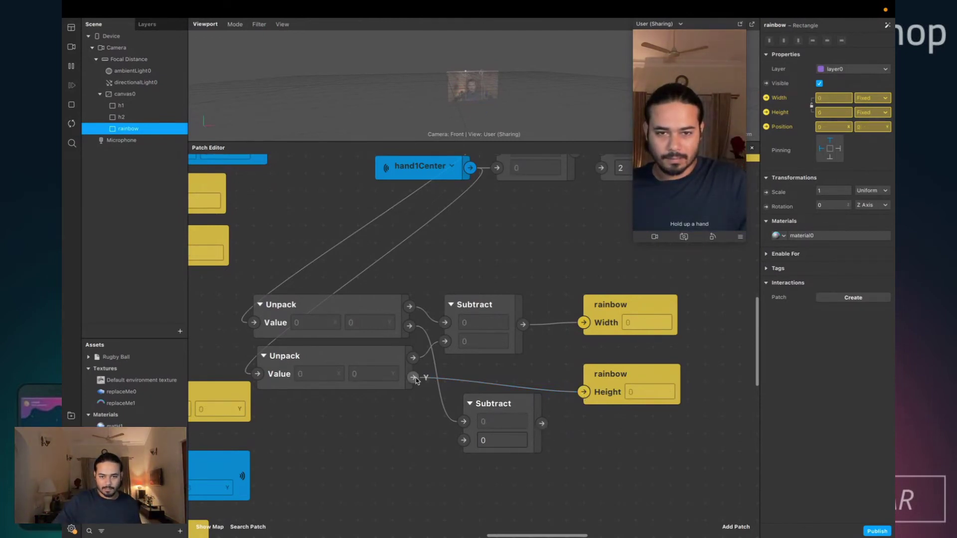
drag(477, 404, 474, 392)
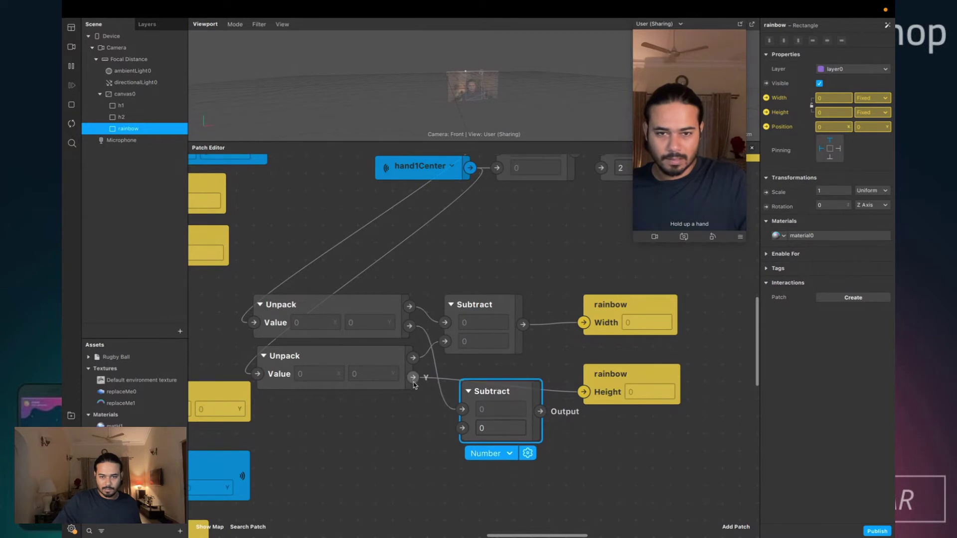
drag(413, 380, 462, 428)
click(469, 444)
drag(540, 411, 584, 394)
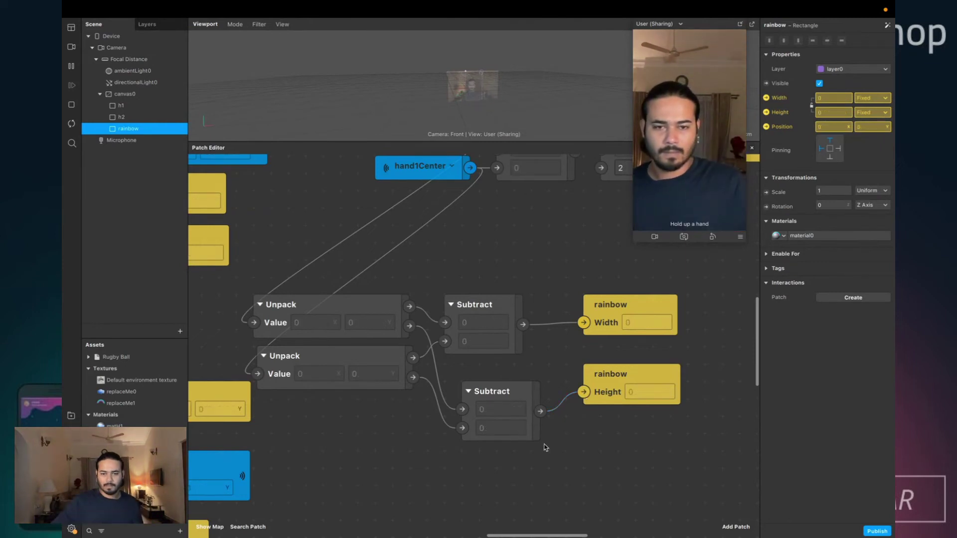
- Delete the second Subtract patch and the rainbow's Height patch
click(476, 418)
key(Delete)
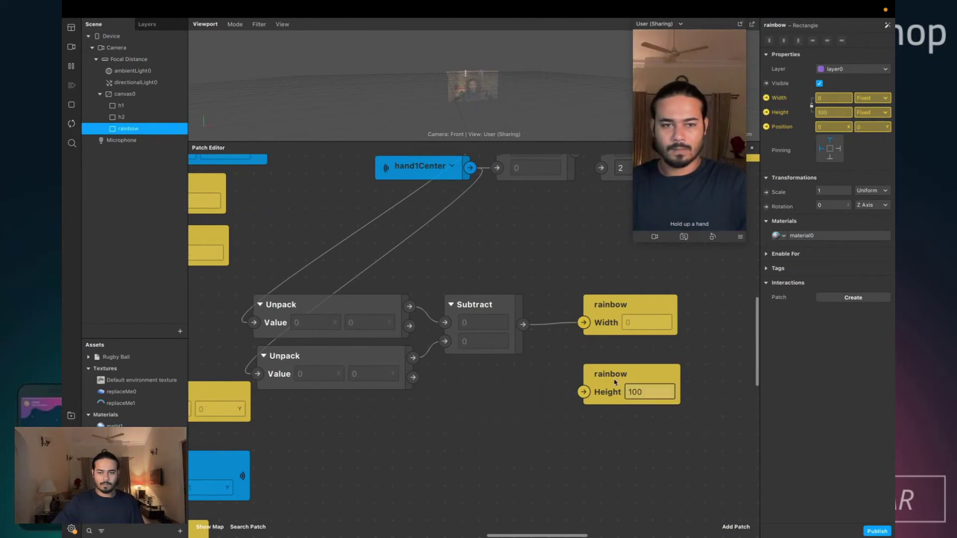
click(623, 393)
key(Delete)
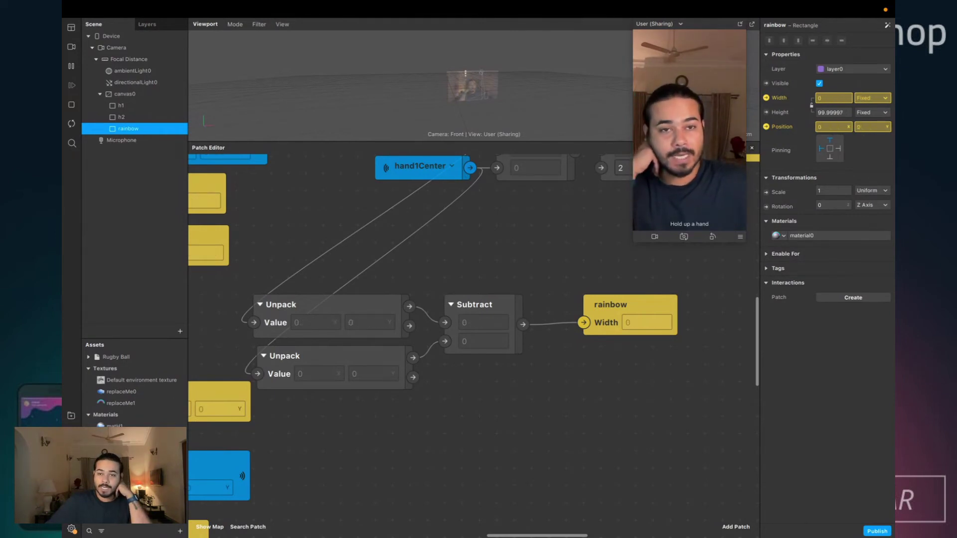
scroll(463, 373, up, 4)
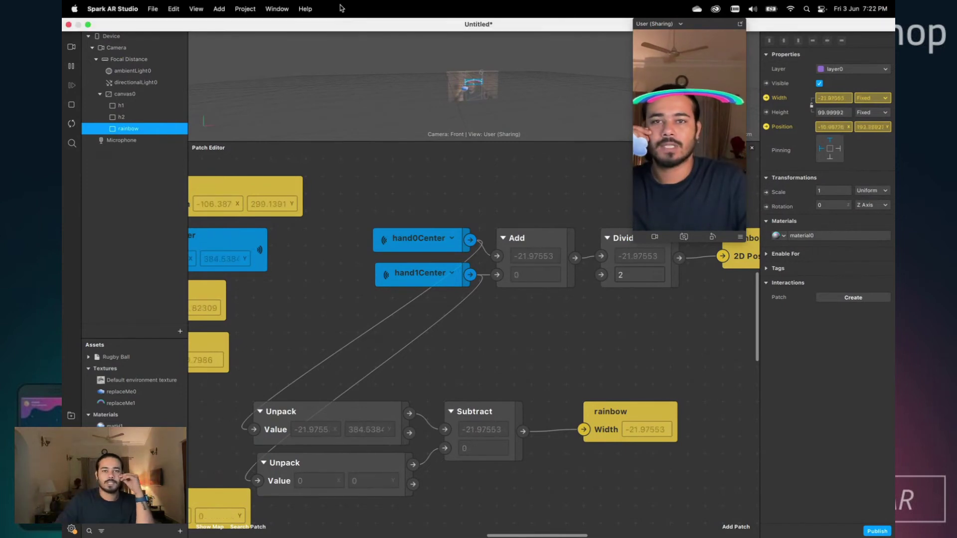
- Open the welcome screen to look at the project templates, and return to the open project's patch graph
click(301, 11)
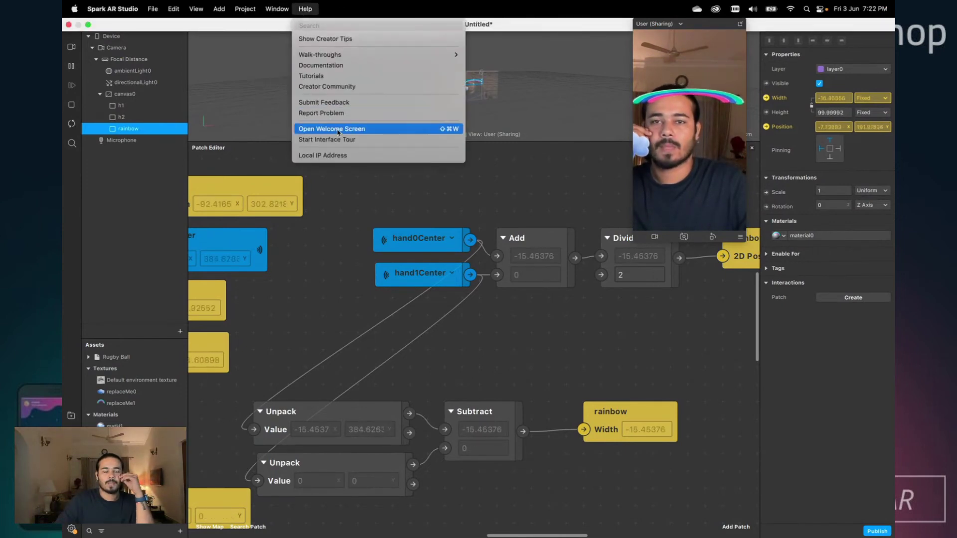
click(396, 131)
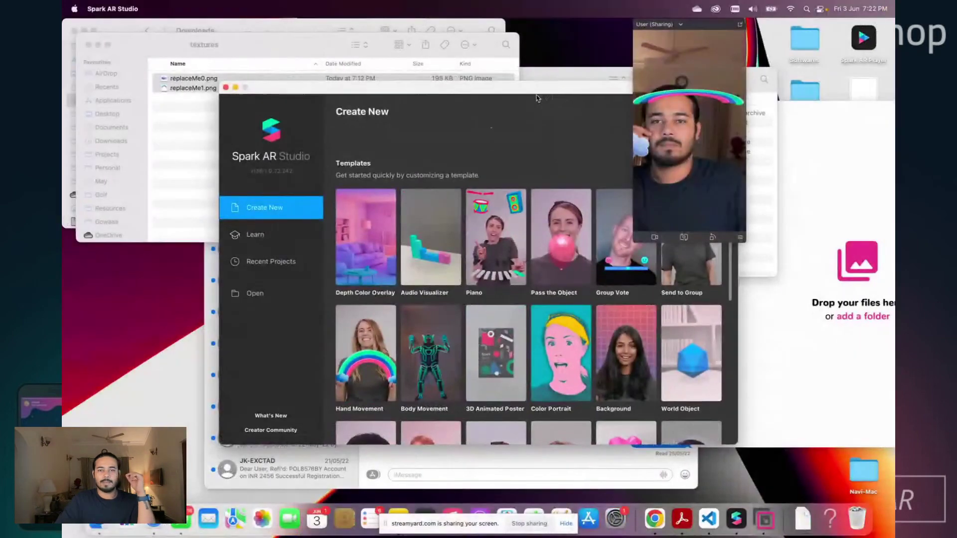
drag(537, 94, 436, 90)
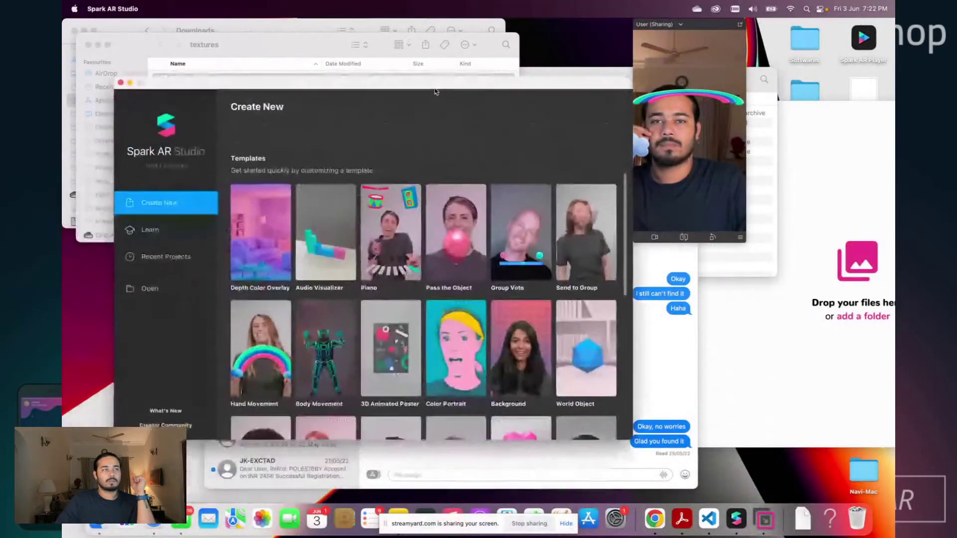
key(super+Tab)
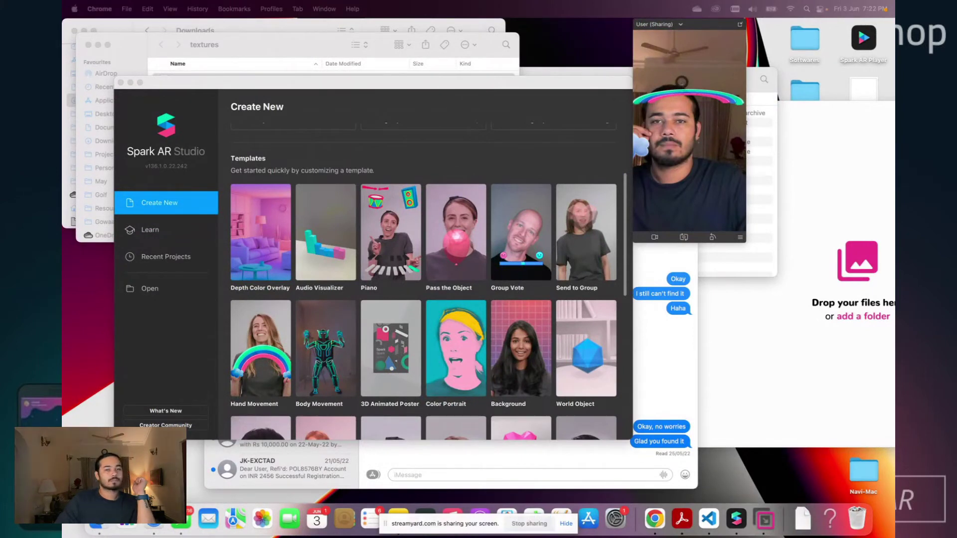
drag(425, 89, 63, 94)
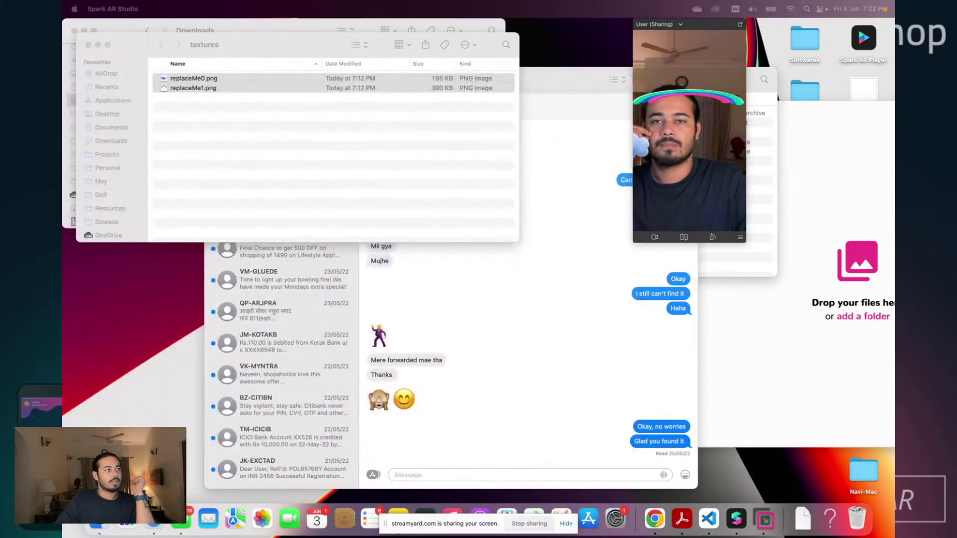
click(736, 519)
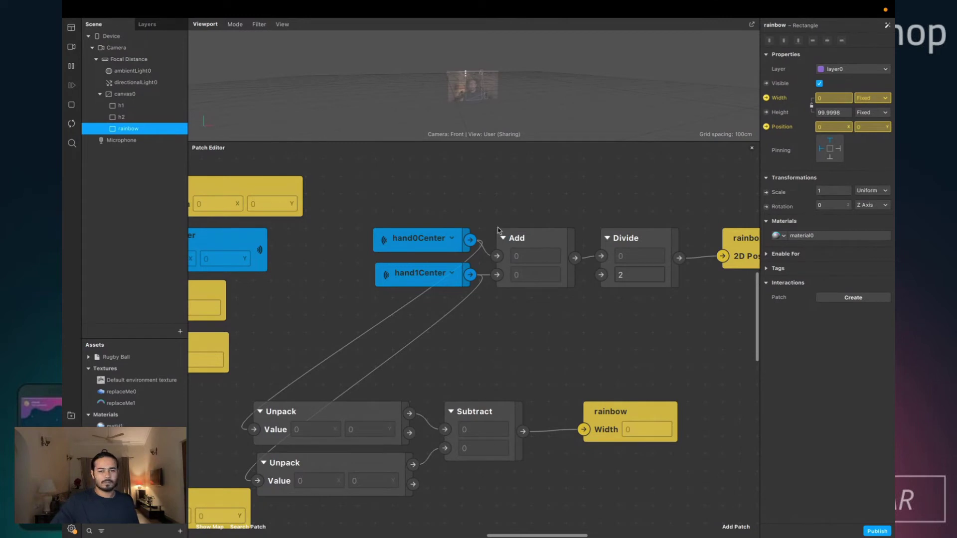
key(super+Tab)
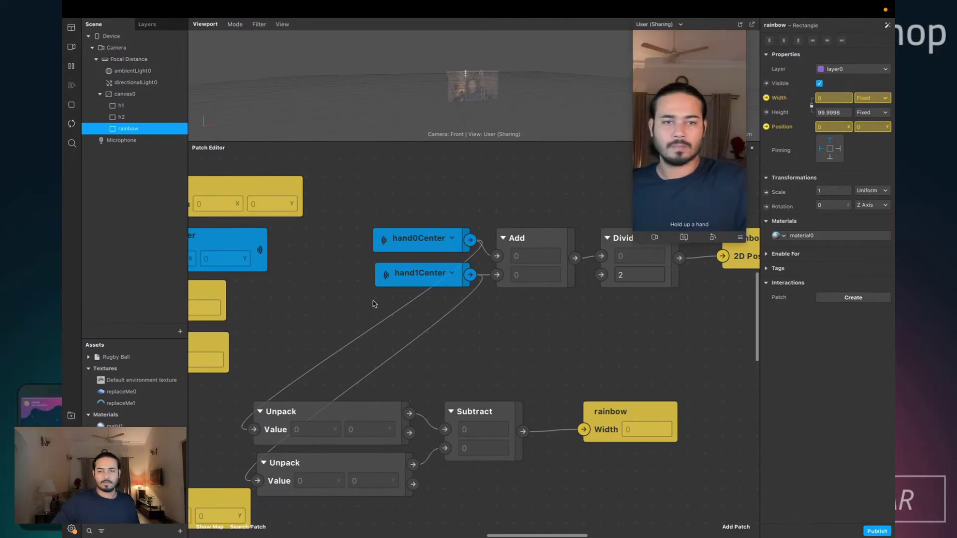
scroll(635, 363, right, 10)
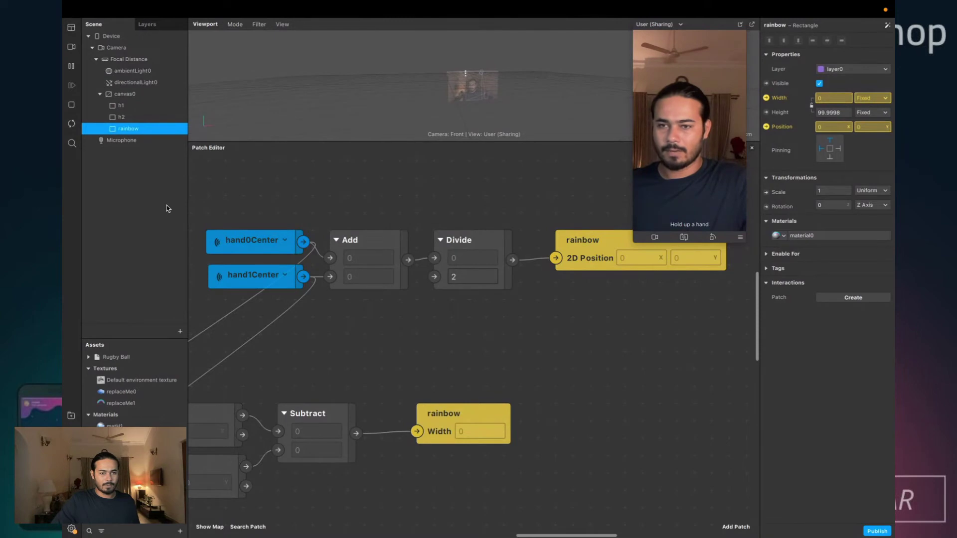
- Insert a Face Tracker into the scene and delete it again
click(180, 331)
text(face)
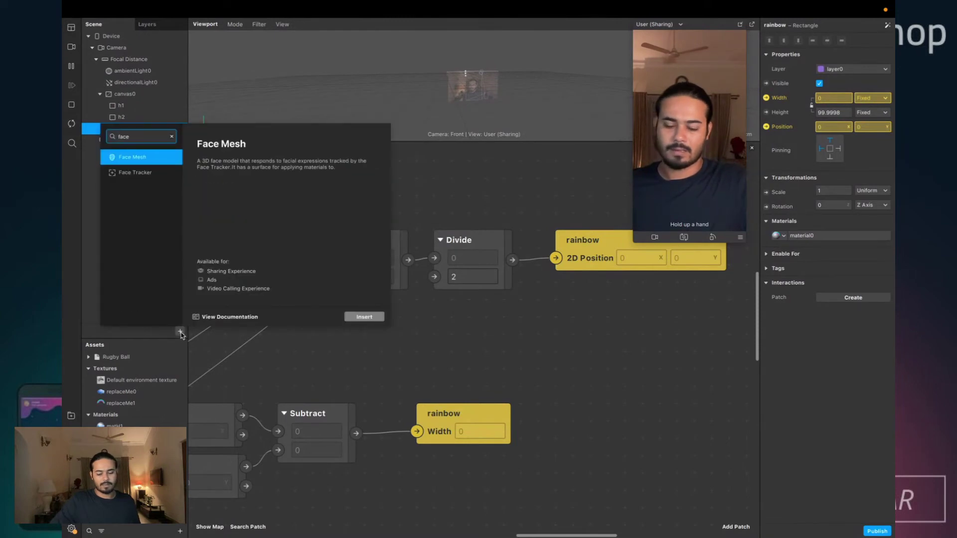
key(Down)
key(Return)
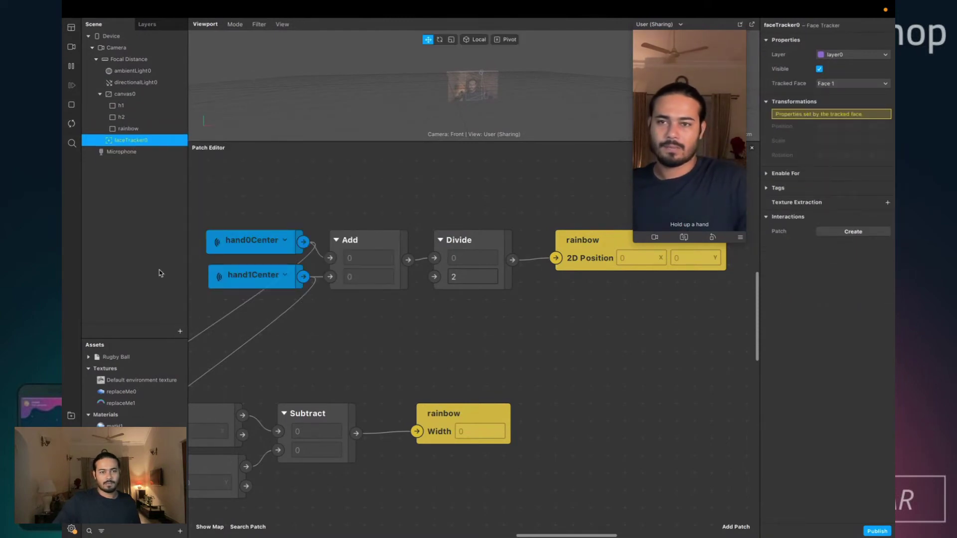
right_click(145, 144)
click(182, 181)
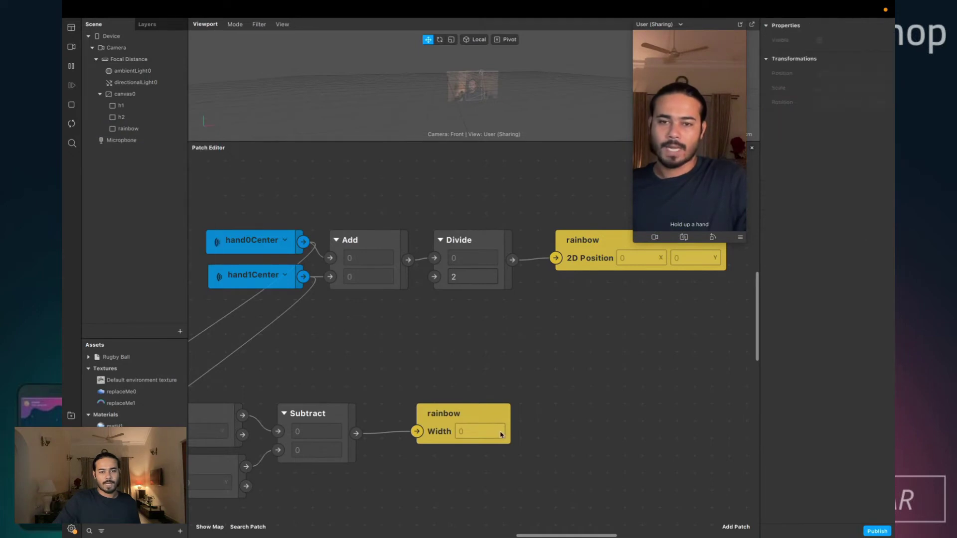
- Rearrange the two Unpack patches, the Subtract patch and the rainbow's Width patch in the graph
click(427, 420)
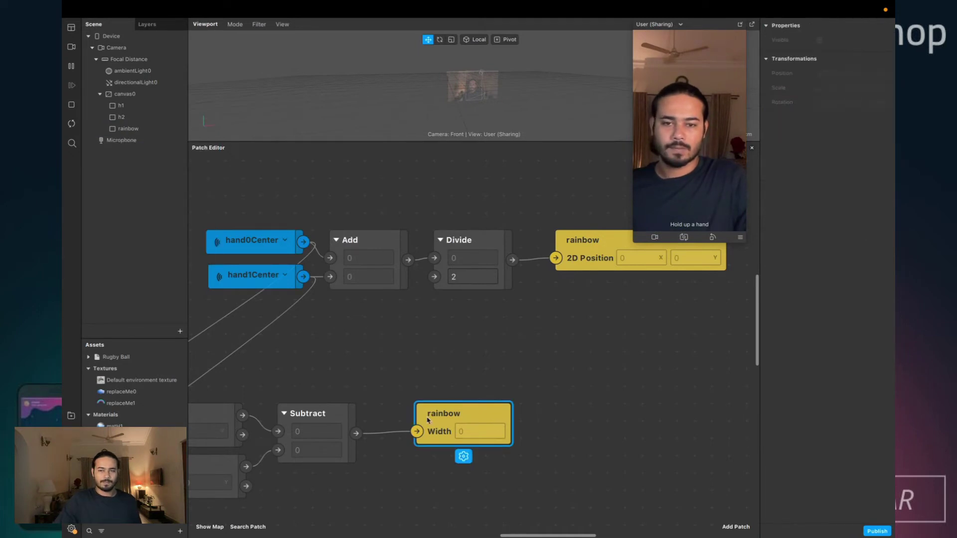
scroll(427, 420, down, 3)
scroll(427, 421, left, 3)
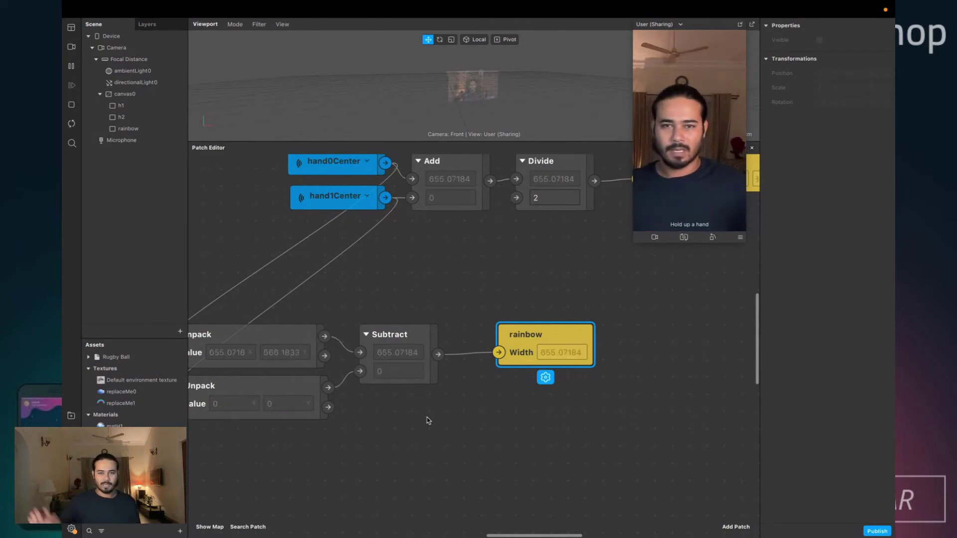
scroll(360, 444, left, 3)
scroll(360, 443, up, 2)
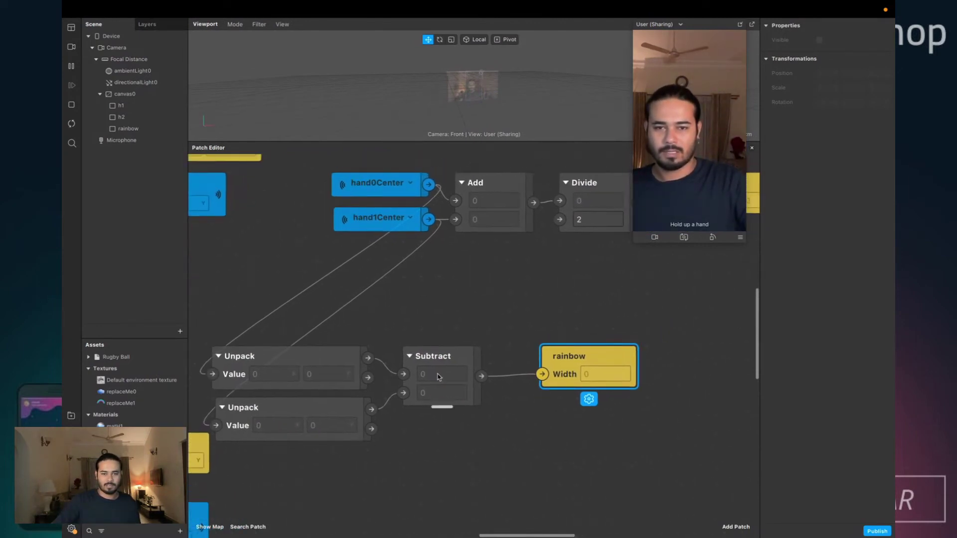
drag(345, 333, 588, 423)
drag(565, 370, 659, 344)
click(536, 440)
drag(439, 393, 404, 411)
click(455, 421)
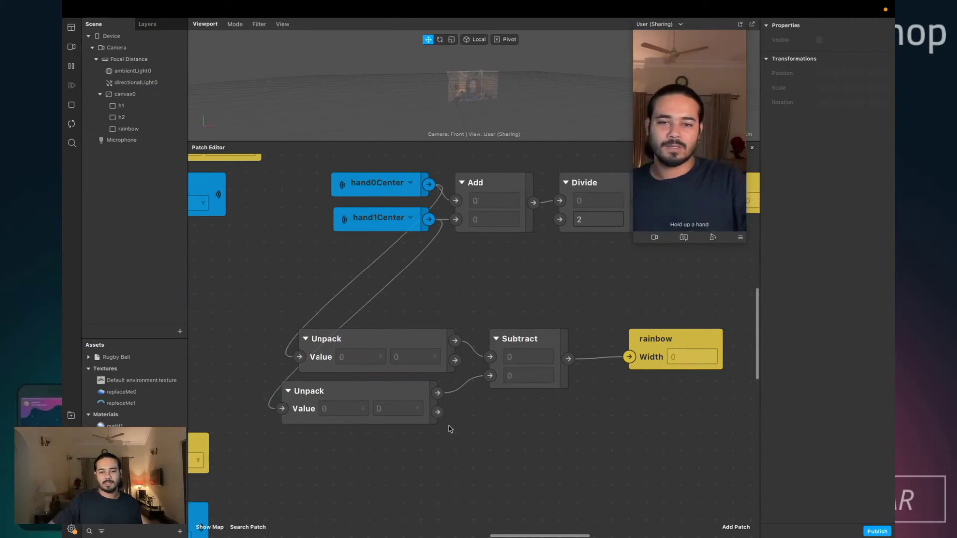
- Delete the two Unpack patches and the Subtract patch that drive the rainbow's width
scroll(450, 428, up, 5)
drag(423, 384, 489, 458)
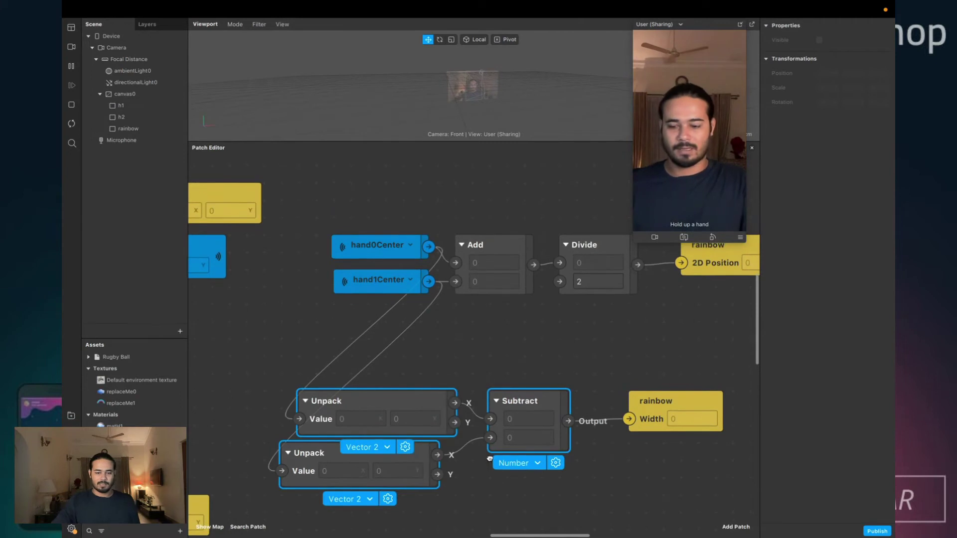
key(BackSpace)
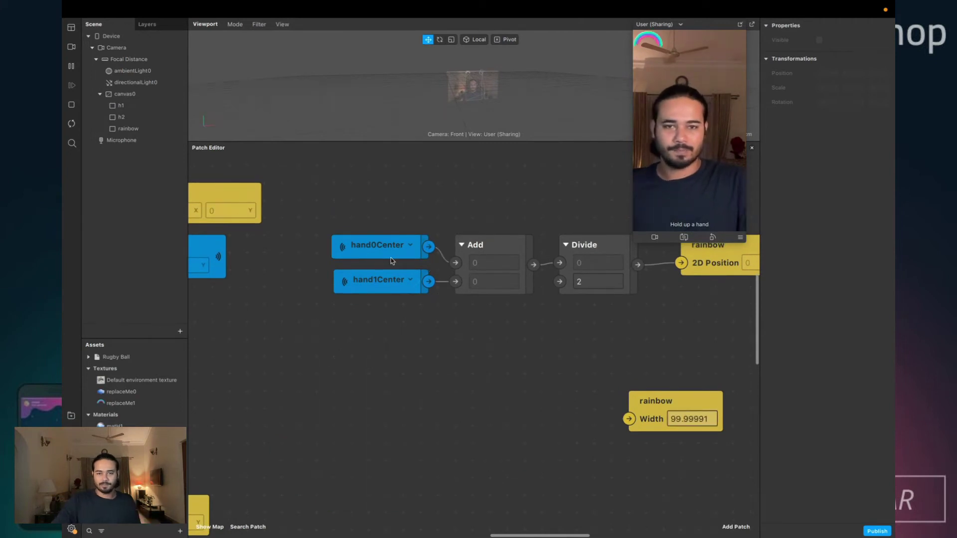
- Add a Distance patch fed by the hand0Center receiver
scroll(413, 253, down, 3)
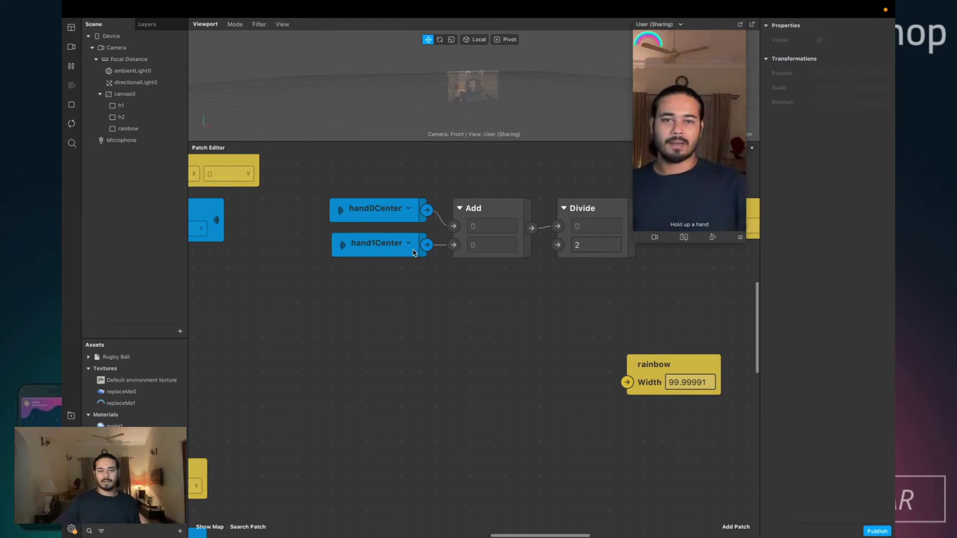
scroll(421, 264, right, 2)
scroll(421, 264, up, 2)
drag(409, 225, 378, 343)
text(disa)
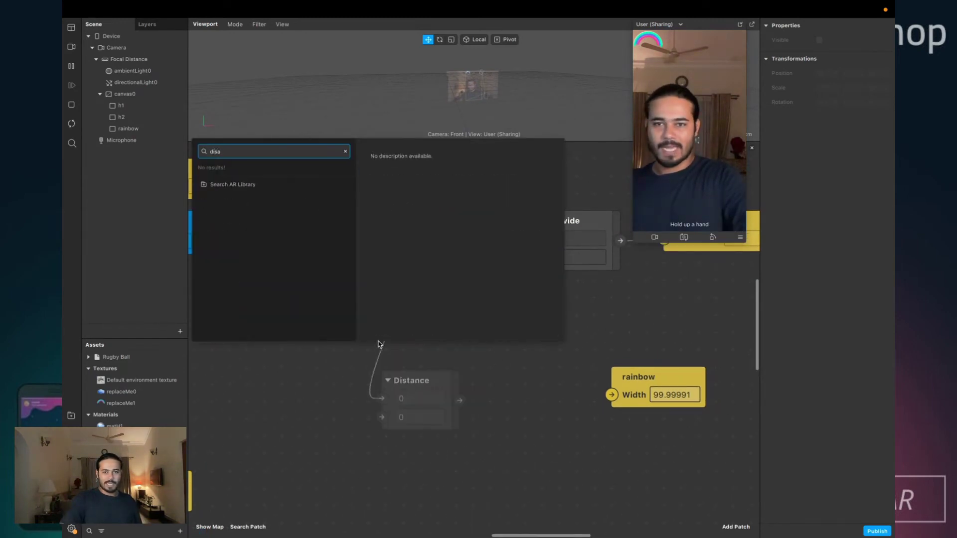
key(BackSpace)
text(ra)
key(BackSpace)
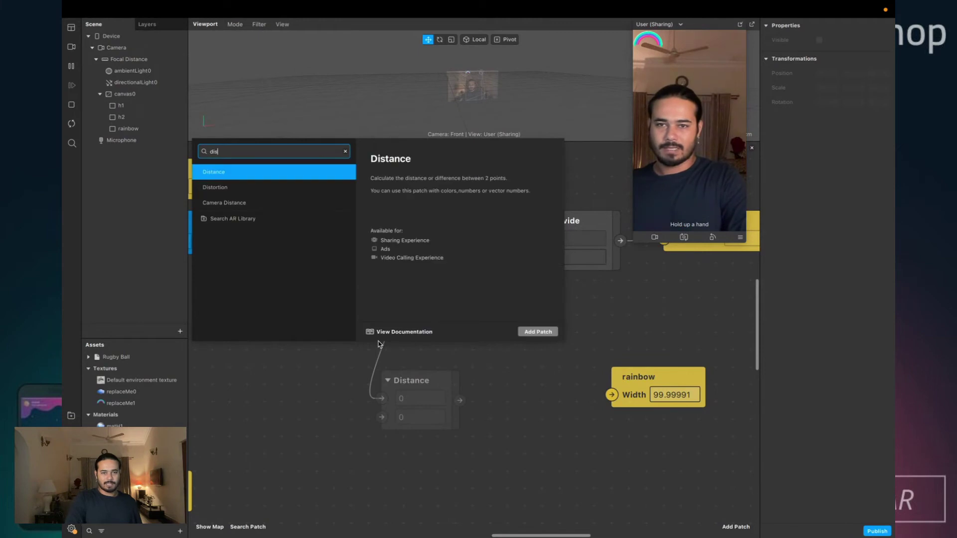
key(Return)
- Change the Distance patch's type to Vector 2 and connect hand1Center to its second input
click(413, 406)
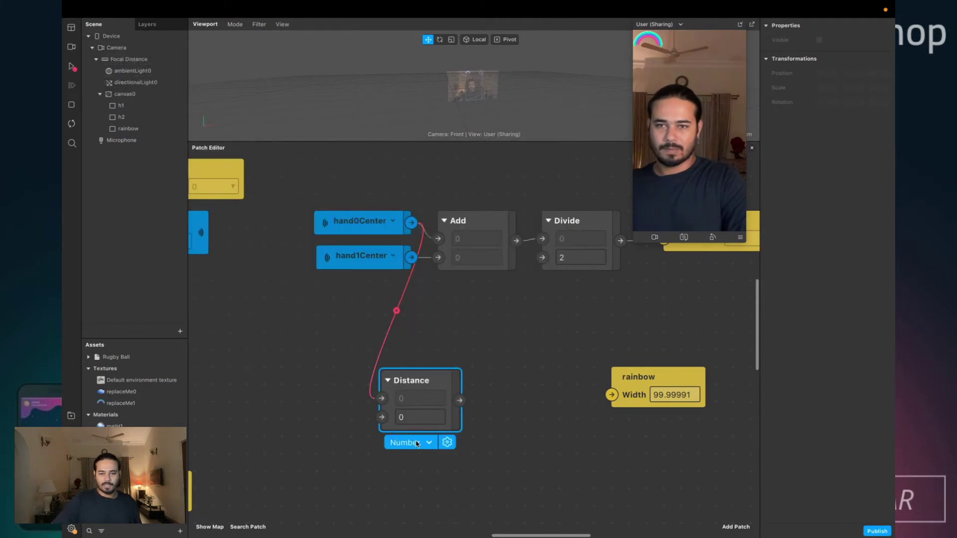
click(406, 442)
click(406, 482)
drag(494, 394, 517, 340)
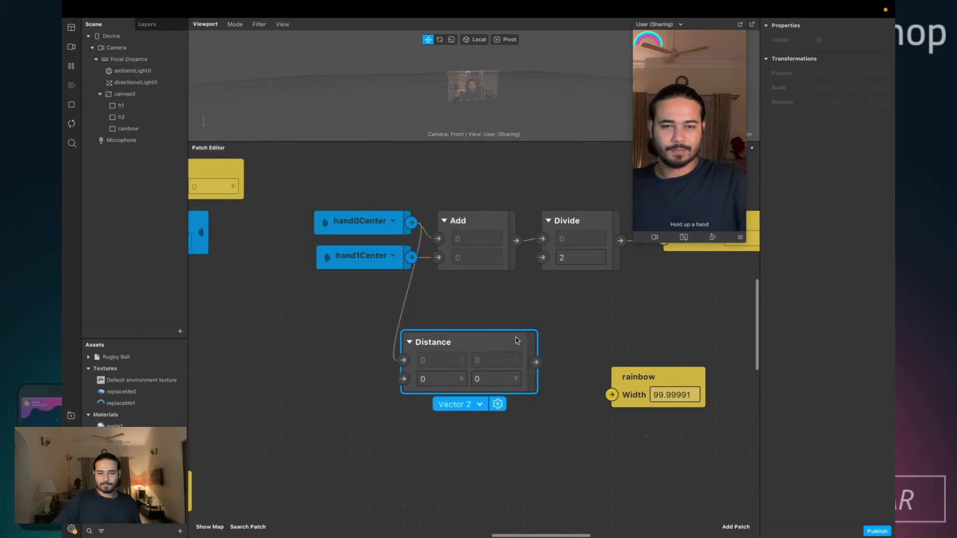
drag(411, 257, 403, 379)
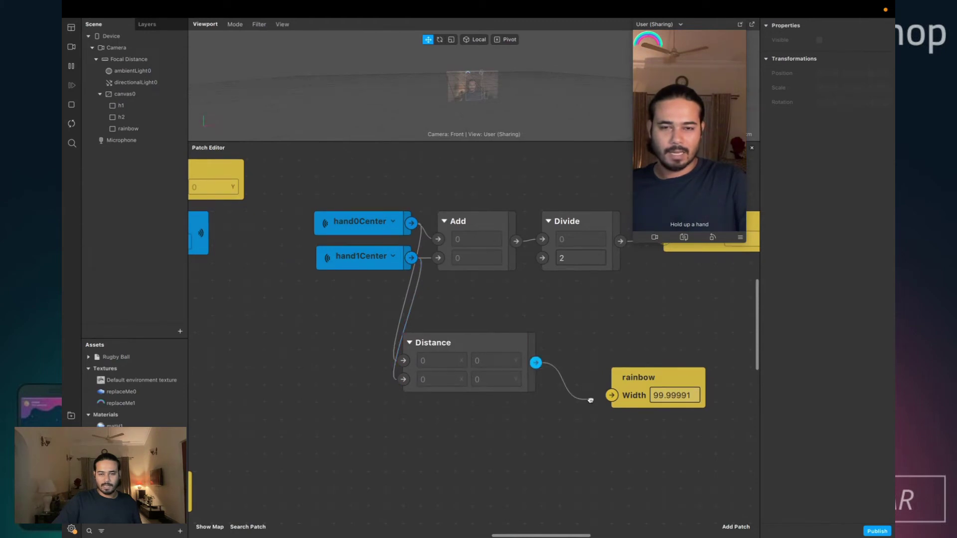
- Drive the rainbow's Width from the Distance output and align the Width patch beside the Distance patch
drag(606, 402, 612, 395)
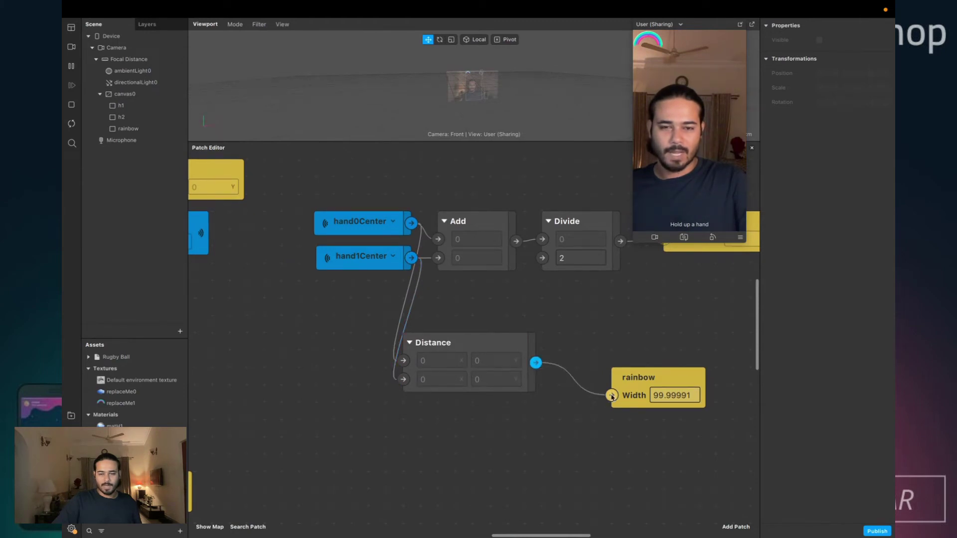
drag(510, 404, 505, 406)
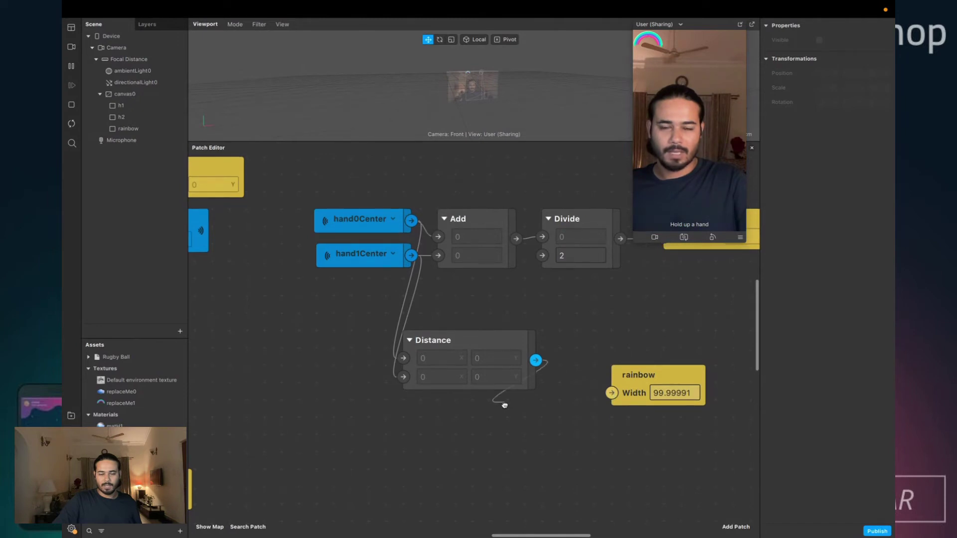
drag(570, 396, 624, 350)
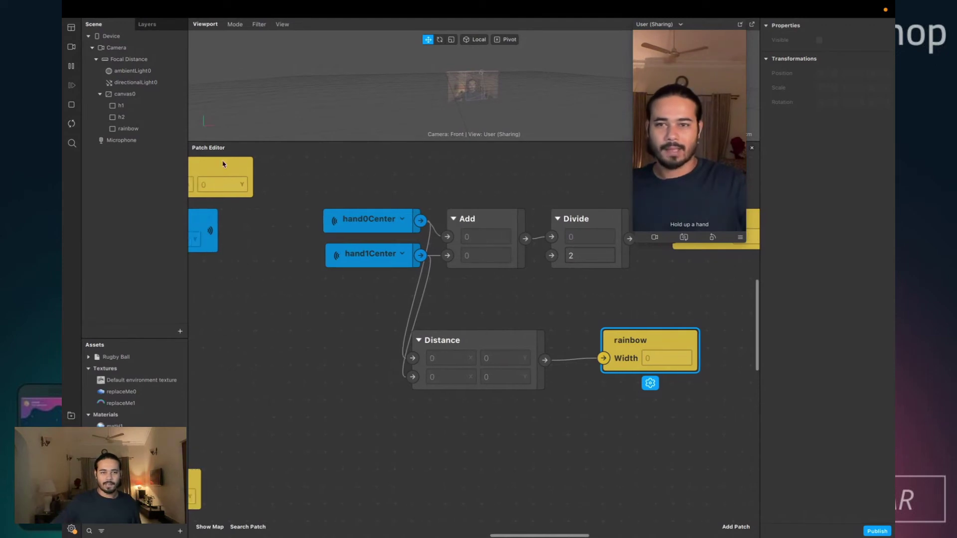
- Create a Height patch for the rainbow and drive it from the same Distance output
click(139, 130)
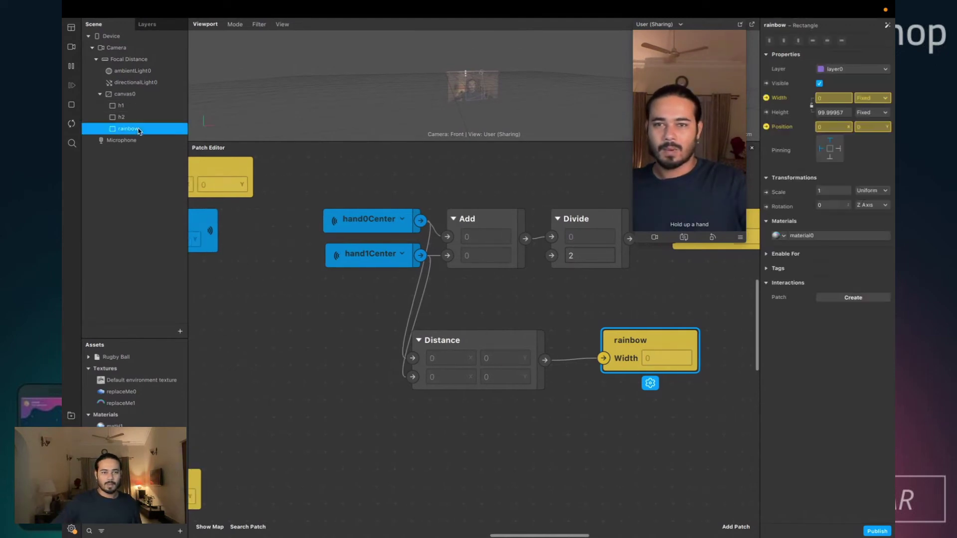
click(766, 112)
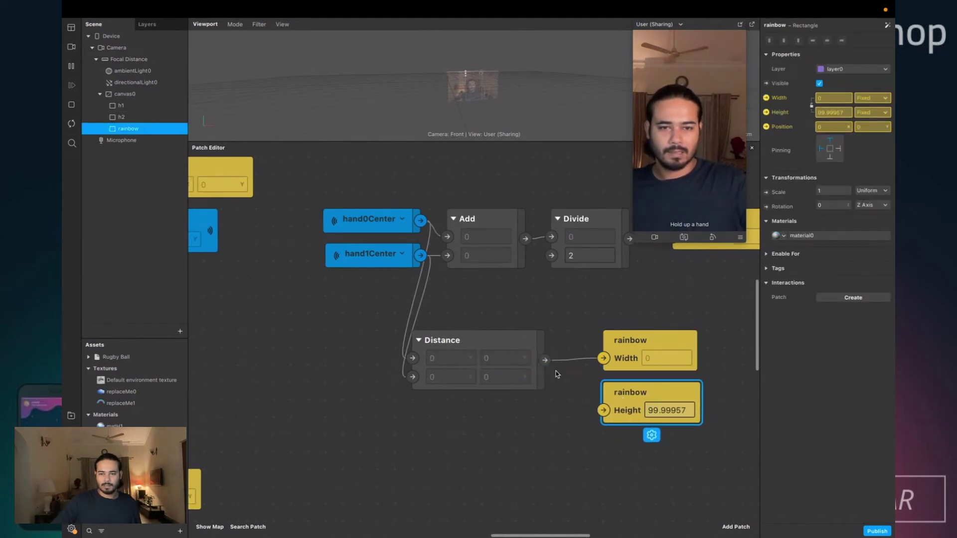
drag(545, 360, 604, 410)
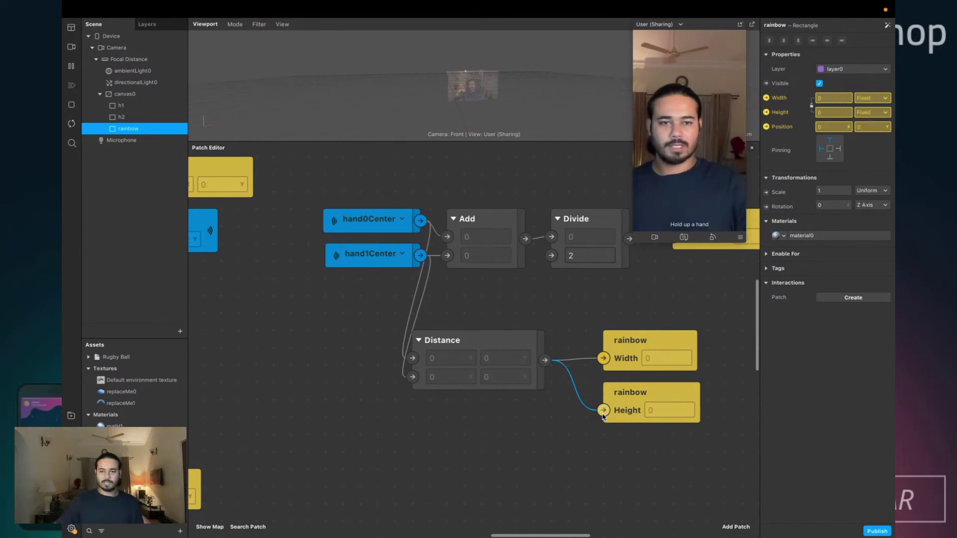
- Spread the rainbow's Width and Height patches away from the Distance patch to leave room between them
scroll(604, 416, right, 5)
scroll(603, 417, right, 1)
drag(504, 313, 669, 389)
scroll(538, 404, up, 1)
click(430, 373)
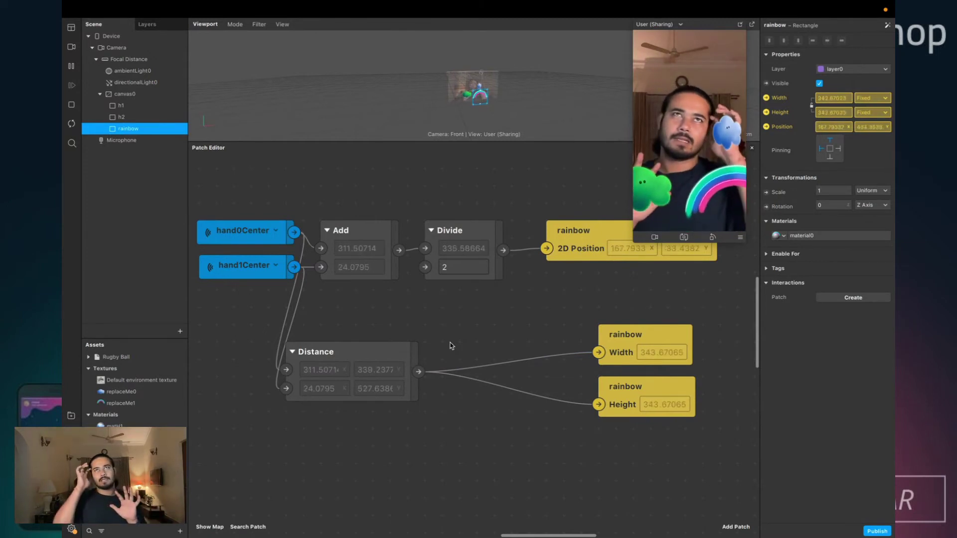
- Insert an Add patch between the Distance output and the rainbow's Width, and place it above the Distance connection
drag(419, 371, 462, 327)
text(add)
key(Return)
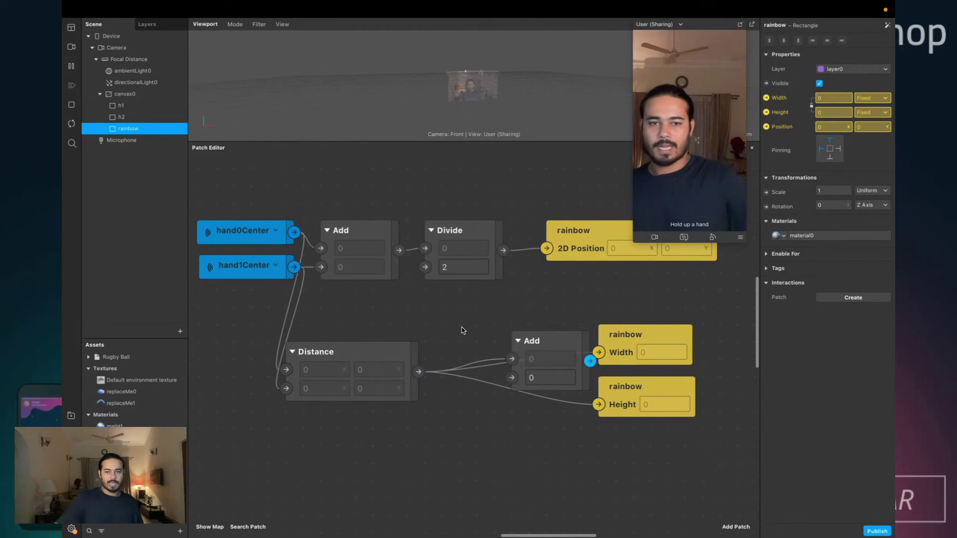
click(539, 361)
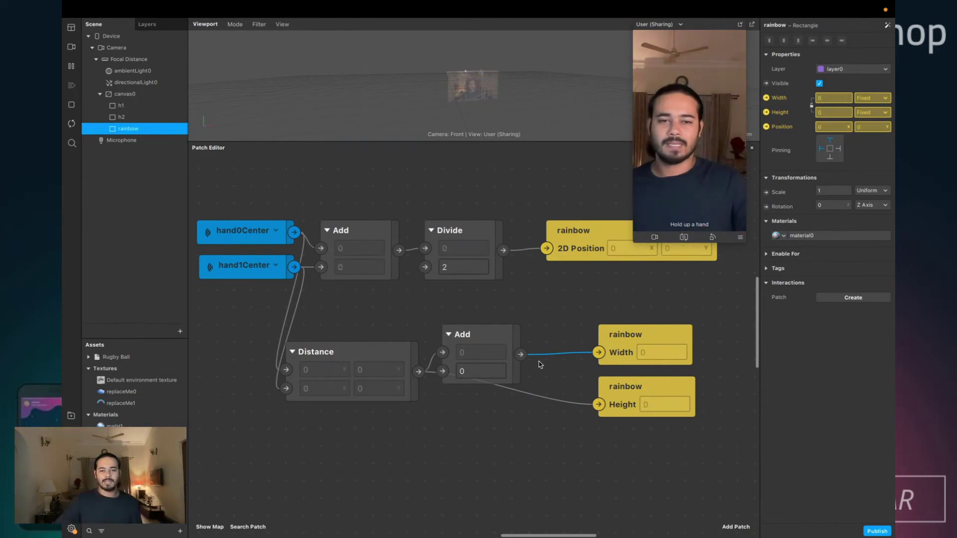
drag(478, 335, 496, 317)
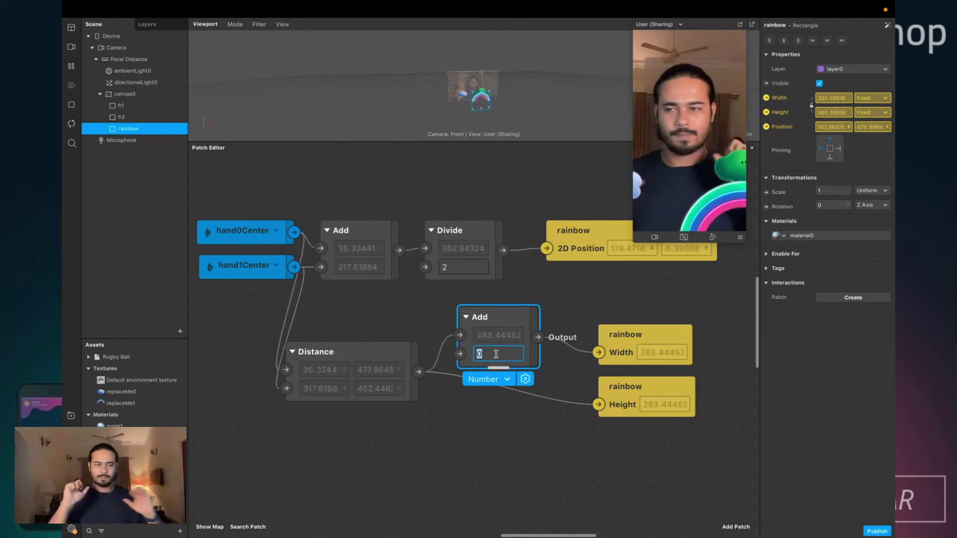
click(572, 441)
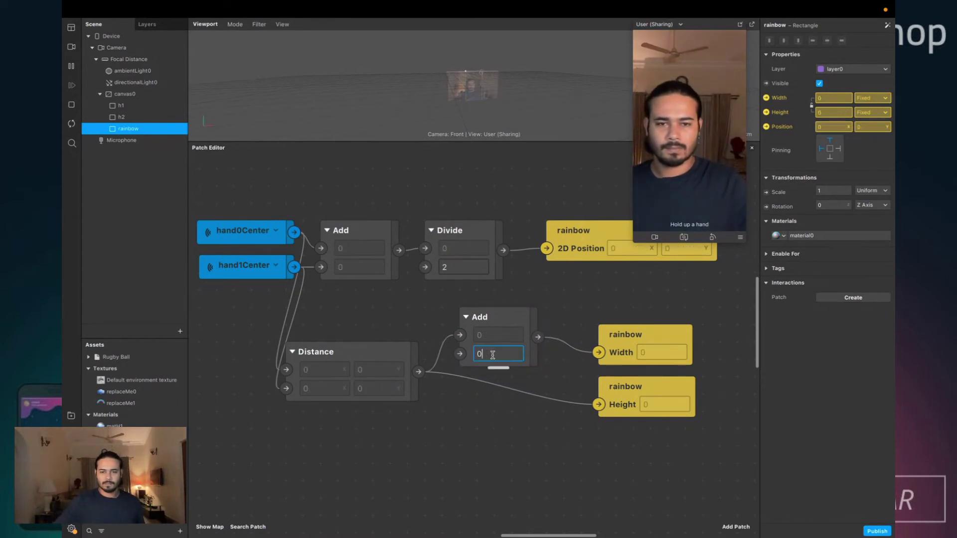
click(485, 342)
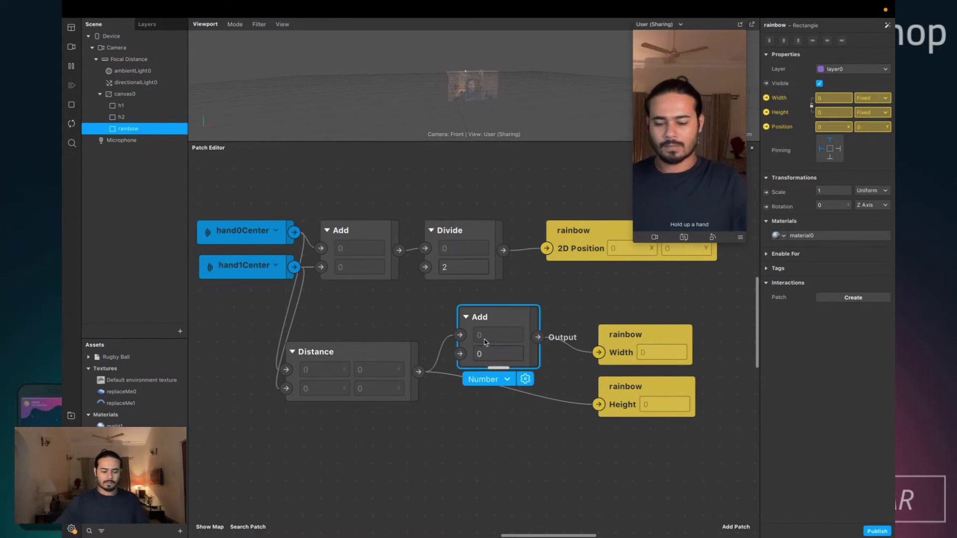
- Replace the Add patch with a Multiply patch fed by the Distance output, and place it above the Distance connection
key(BackSpace)
drag(419, 371, 454, 348)
text(mu)
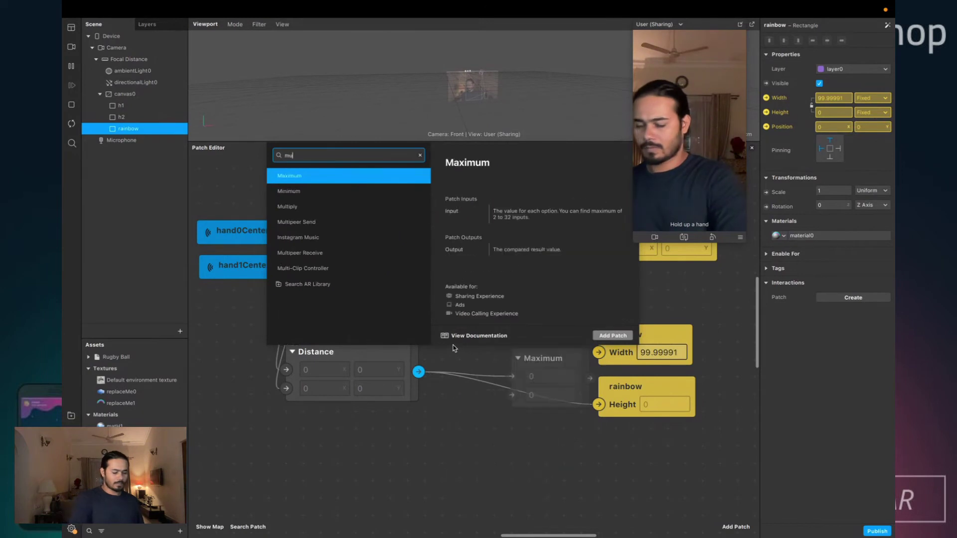
text(l)
key(Return)
drag(524, 361, 455, 320)
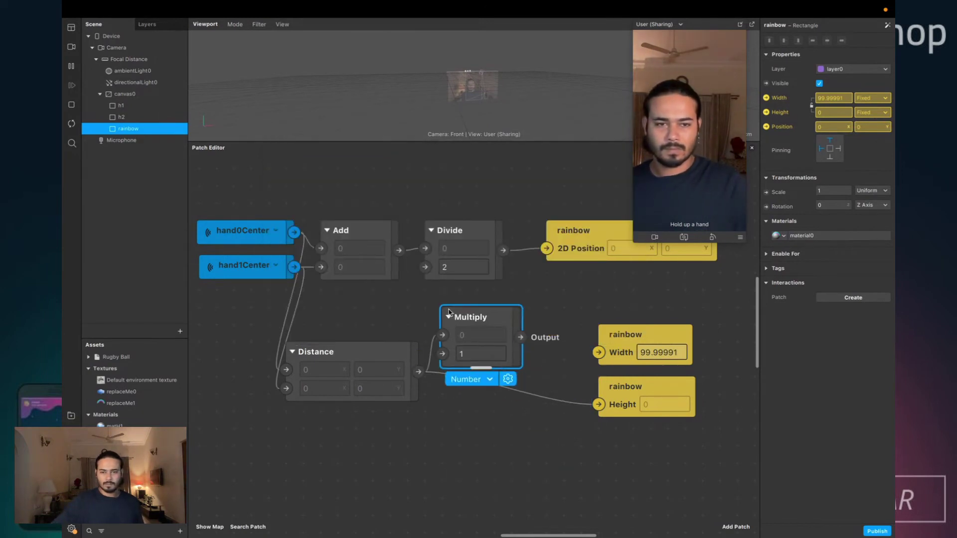
- Drive the rainbow's Width and Height from the Multiply output, trying a multiplier of 2 and settling on 1.2
drag(520, 337, 598, 352)
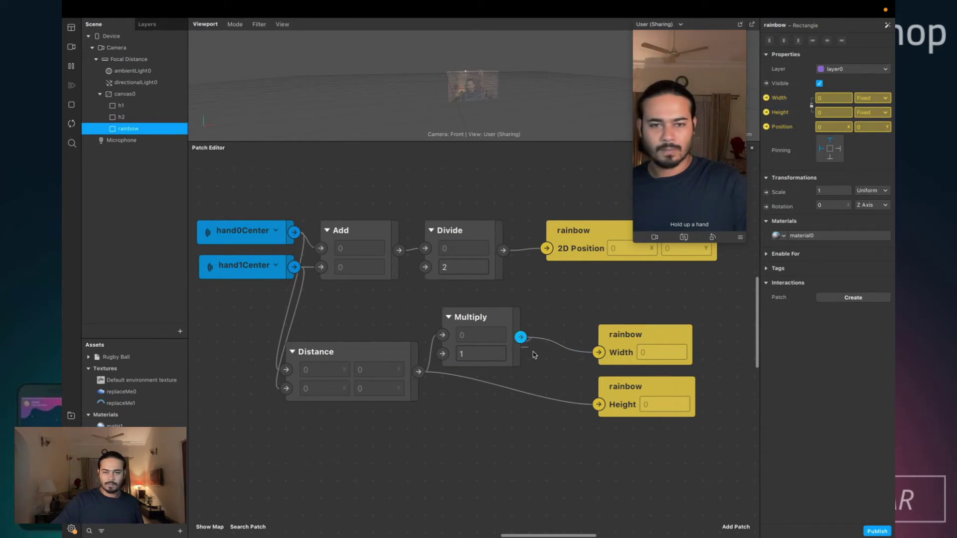
drag(520, 338, 598, 405)
click(471, 353)
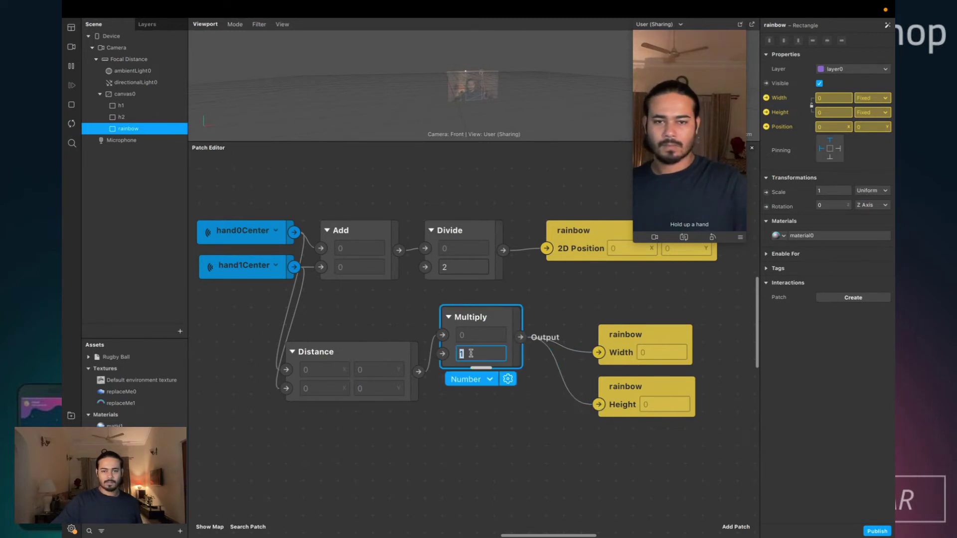
text(2)
key(Return)
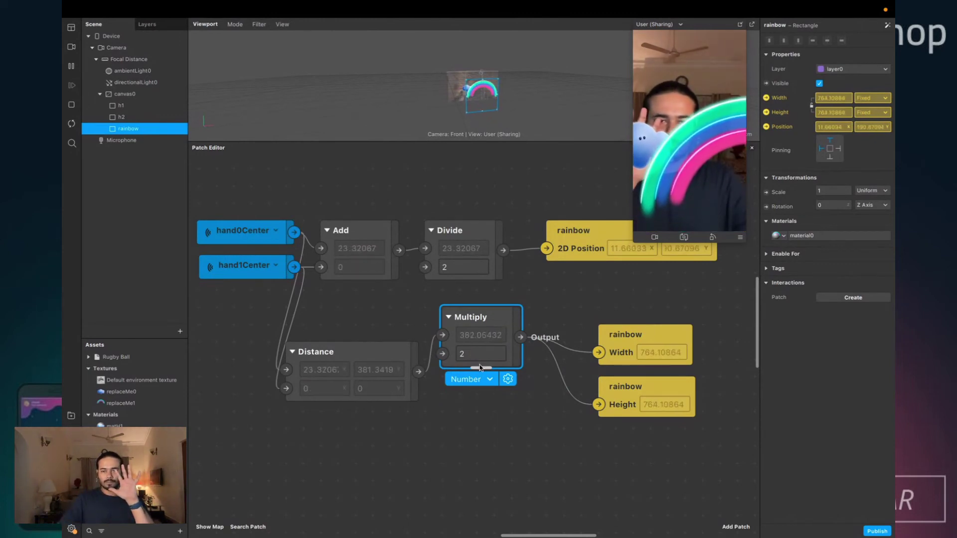
click(478, 356)
text(1.)
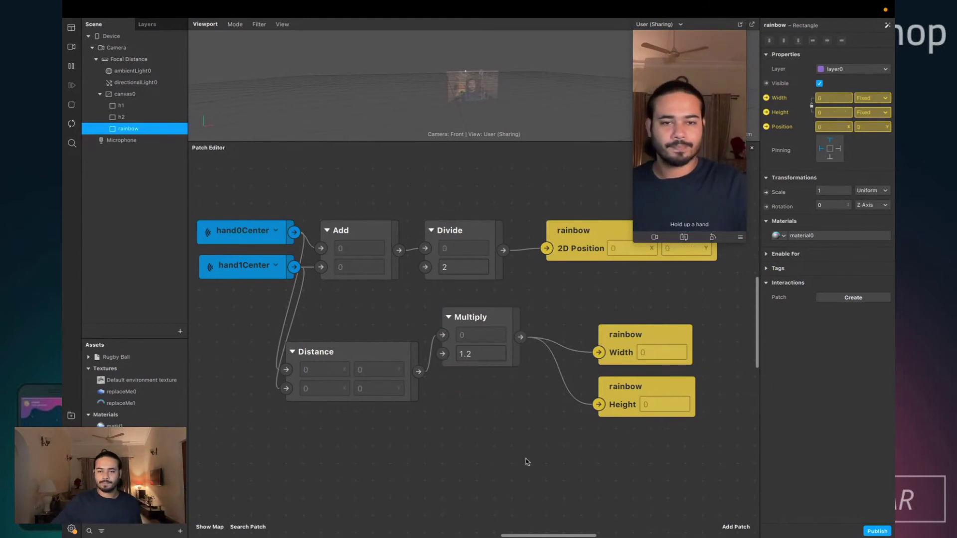
- Line up the Multiply patch and the rainbow's Width and Height patches in one row beside the Distance patch
scroll(525, 459, right, 3)
scroll(525, 459, up, 3)
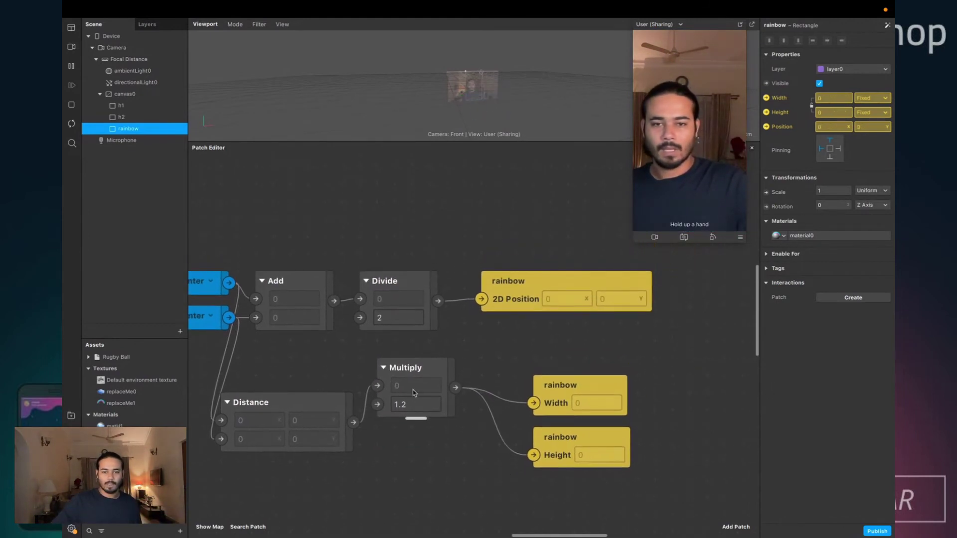
click(565, 403)
shift+click(591, 459)
drag(567, 442, 522, 436)
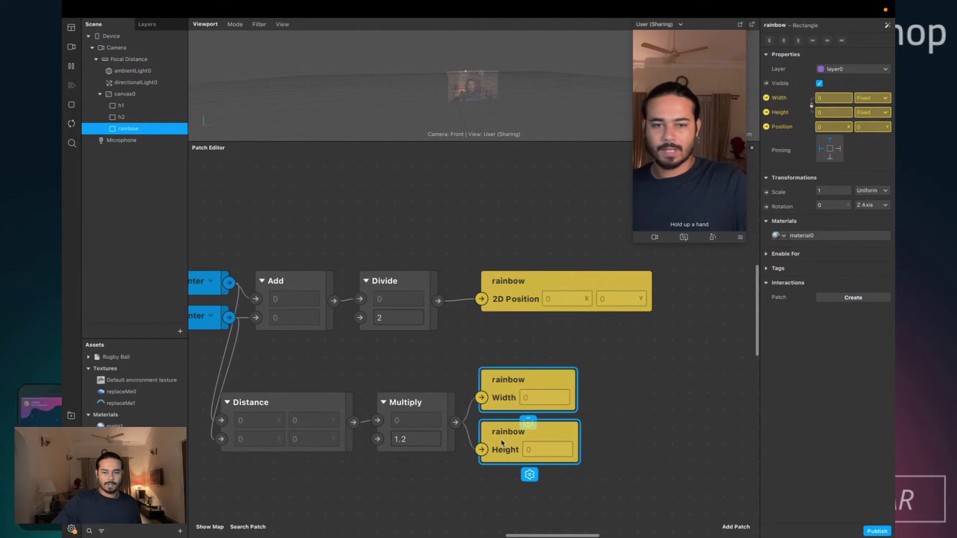
click(658, 444)
scroll(375, 437, down, 3)
scroll(376, 437, left, 2)
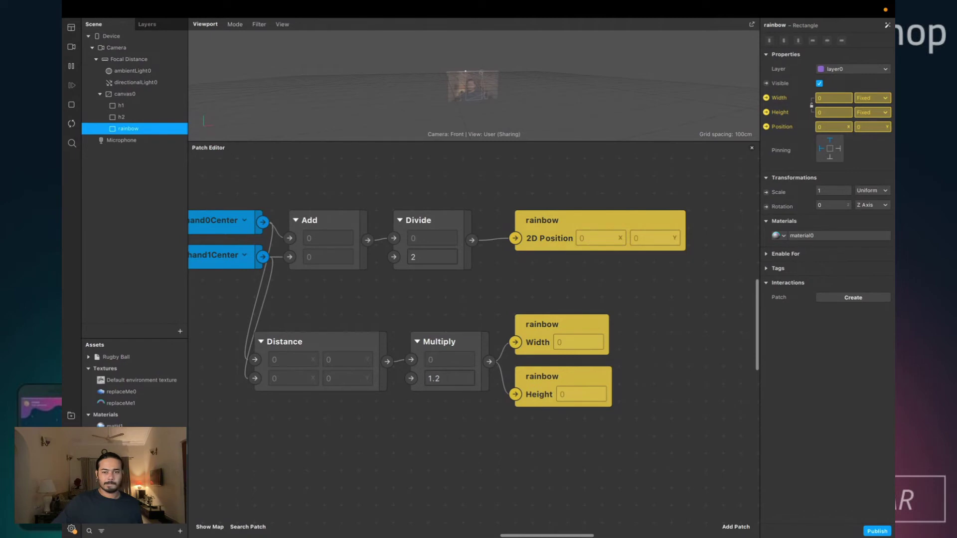
click(442, 349)
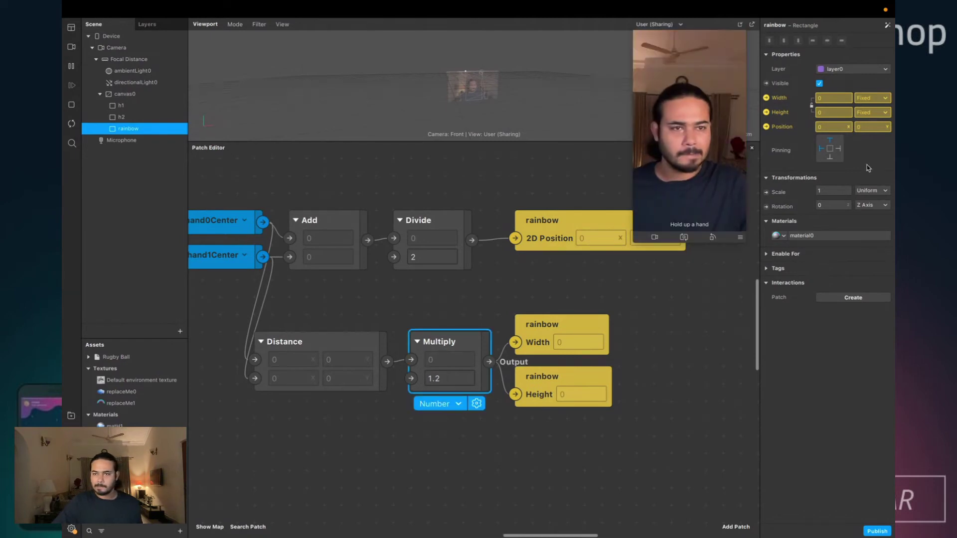
click(489, 299)
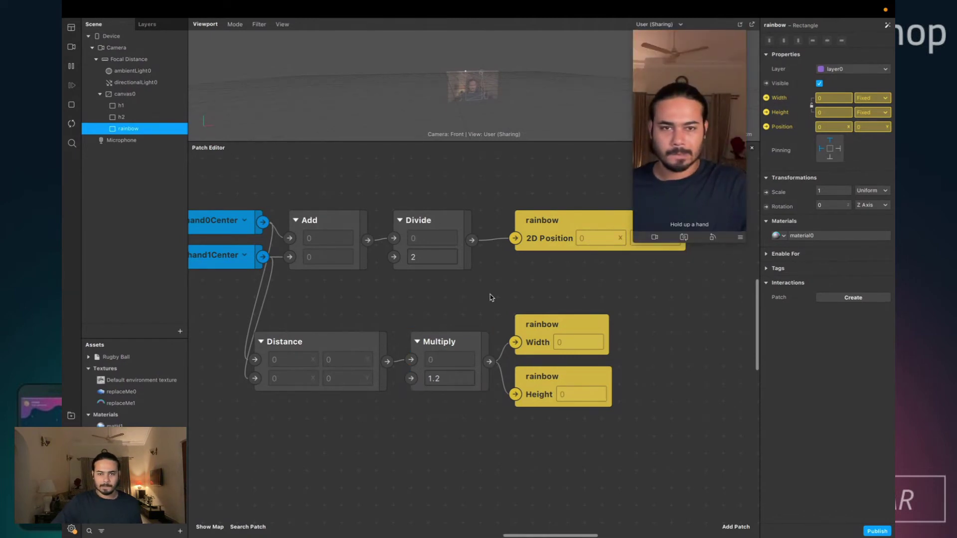
scroll(491, 299, left, 3)
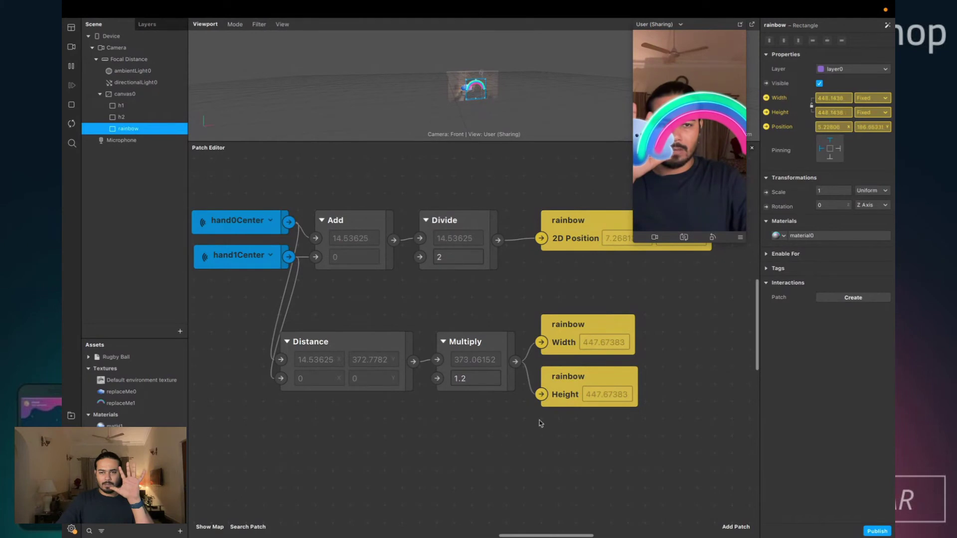
- Delete the rainbow's Width and Height patches and space out the Distance and Multiply patches
drag(577, 303, 580, 423)
key(Delete)
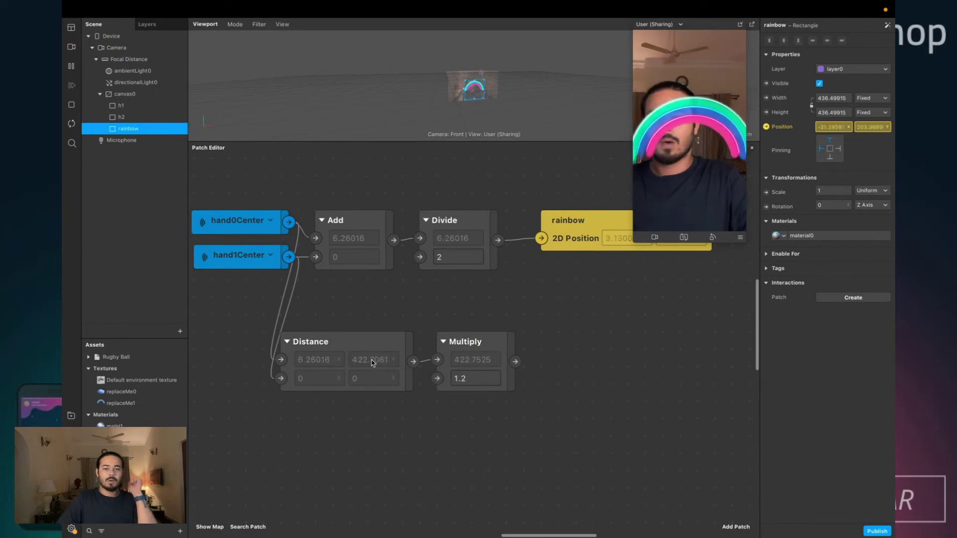
mouse_move(372, 362)
mouse_down()
mouse_move(401, 363)
mouse_move(389, 363)
mouse_up()
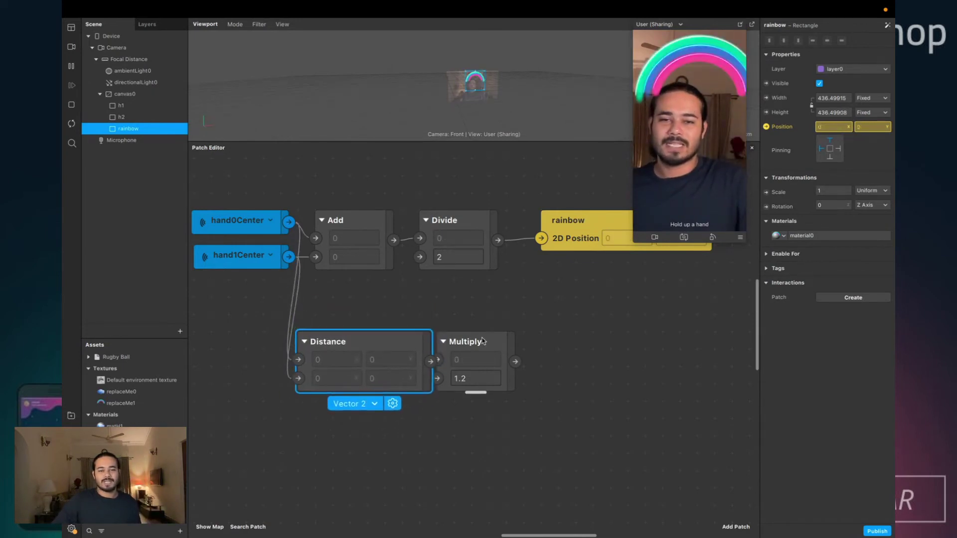
drag(483, 341, 515, 341)
click(611, 364)
scroll(563, 363, right, 3)
click(442, 354)
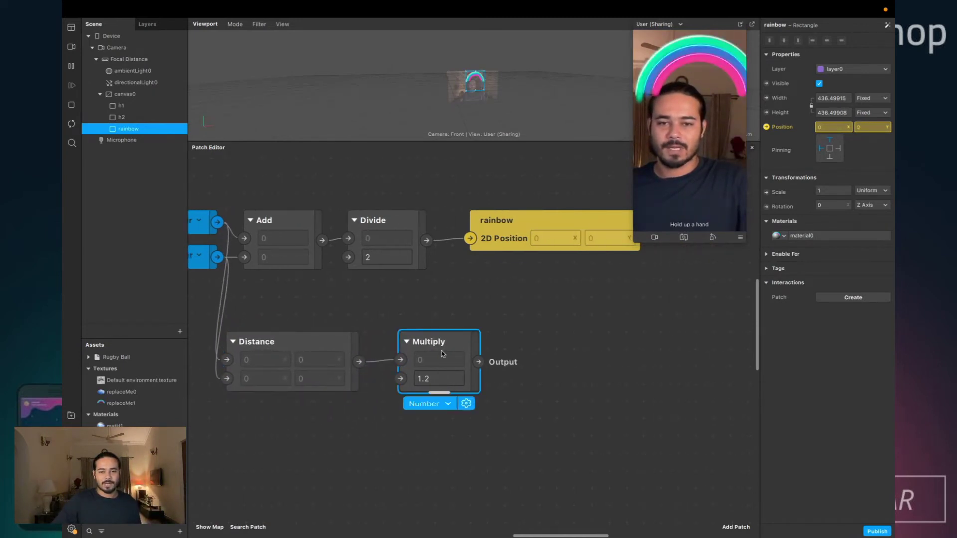
- Create a 2D Scale patch for the rainbow and add a Pack patch fed by the Multiply output
click(765, 193)
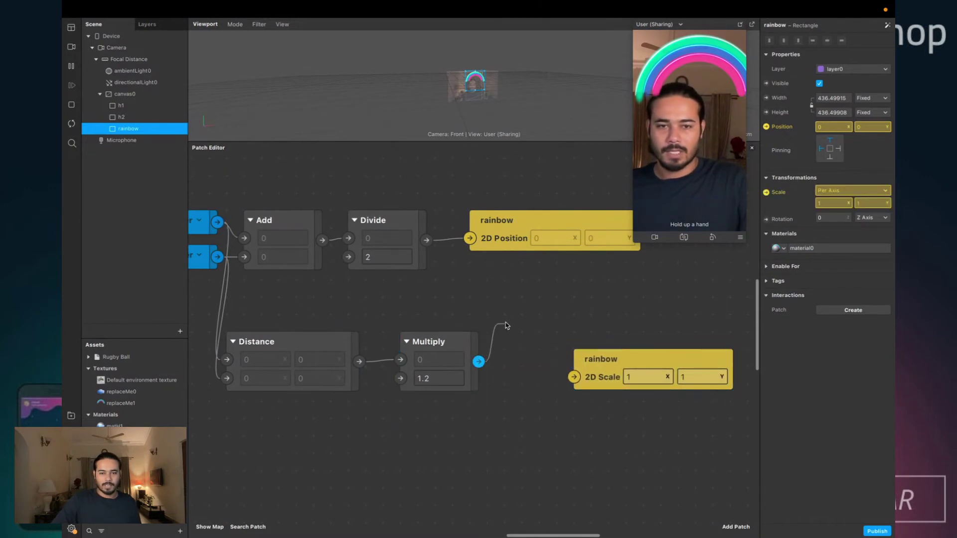
drag(505, 326, 506, 325)
text(pack)
key(Return)
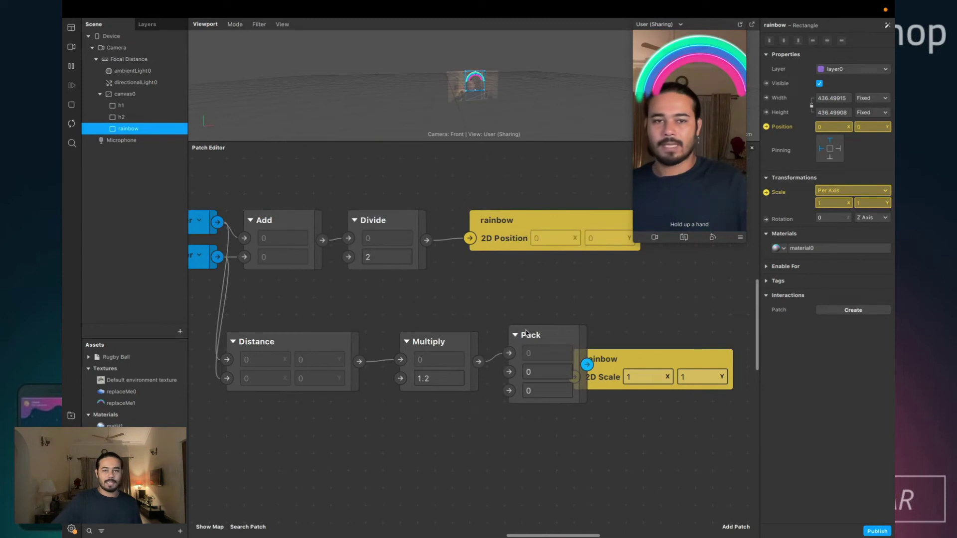
- Align the Pack and 2D Scale patches with the Multiply row and connect the Pack output to the rainbow's 2D Scale
click(656, 364)
scroll(641, 374, right, 3)
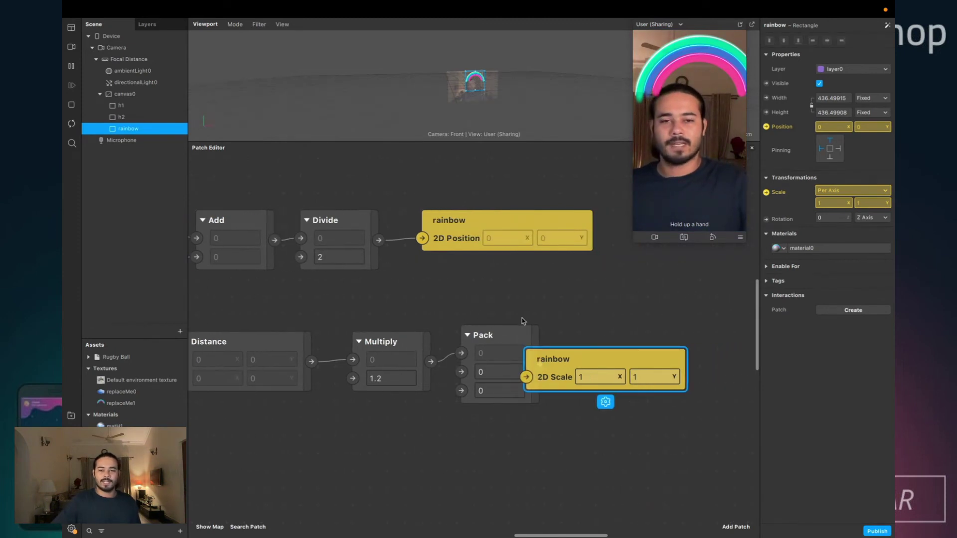
drag(495, 334, 491, 341)
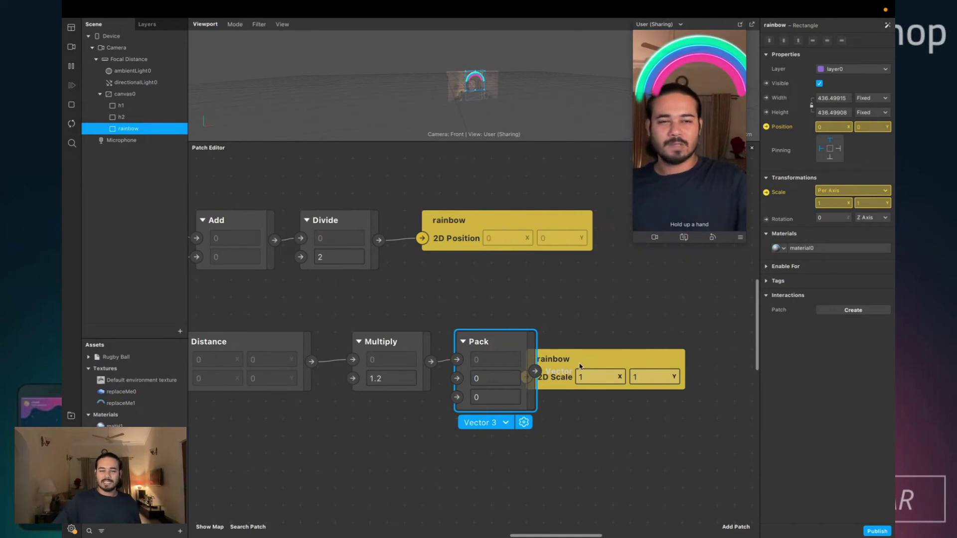
scroll(579, 367, right, 3)
drag(561, 364, 615, 347)
click(503, 376)
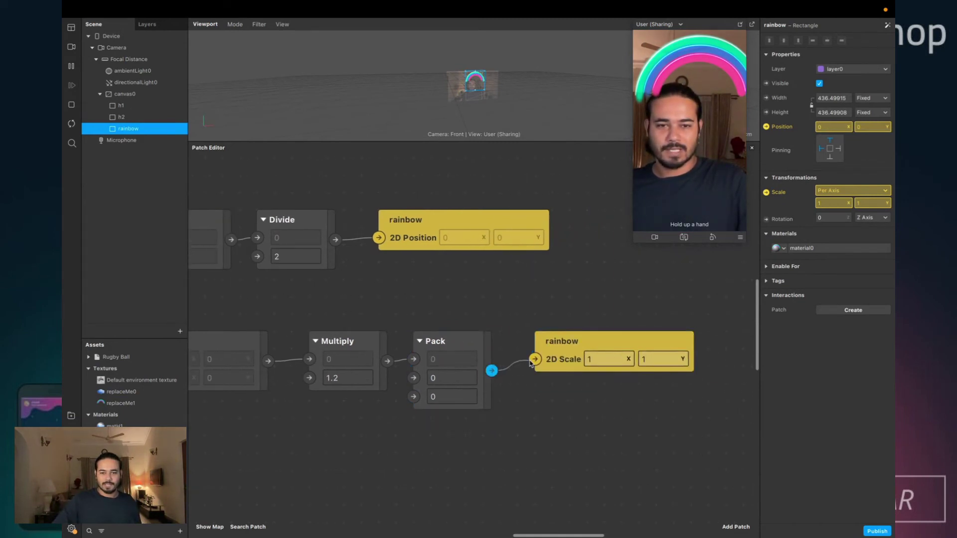
drag(531, 364, 531, 363)
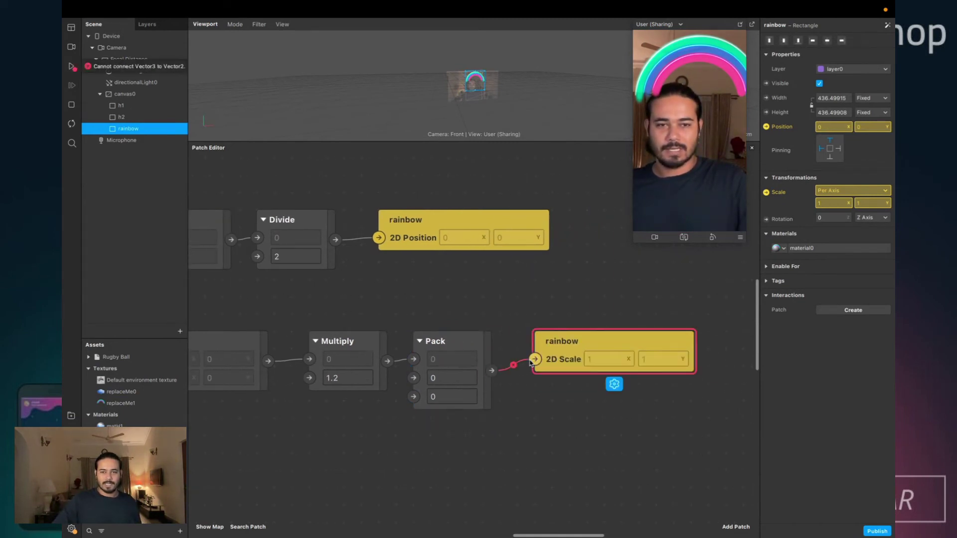
- Change the Pack patch to Vector 2 and also feed the Multiply output into its second input
scroll(483, 384, right, 1)
click(483, 383)
click(446, 426)
click(444, 439)
click(569, 363)
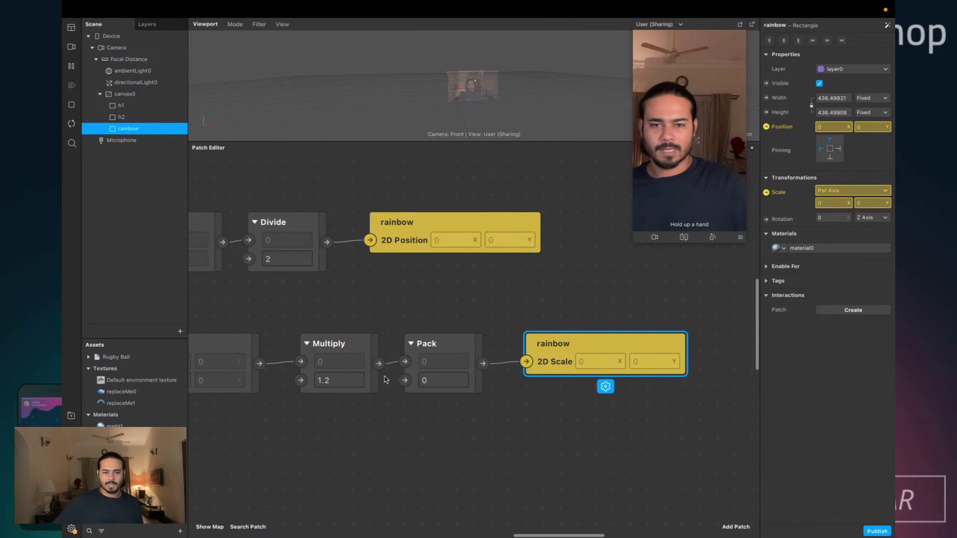
drag(379, 363, 400, 388)
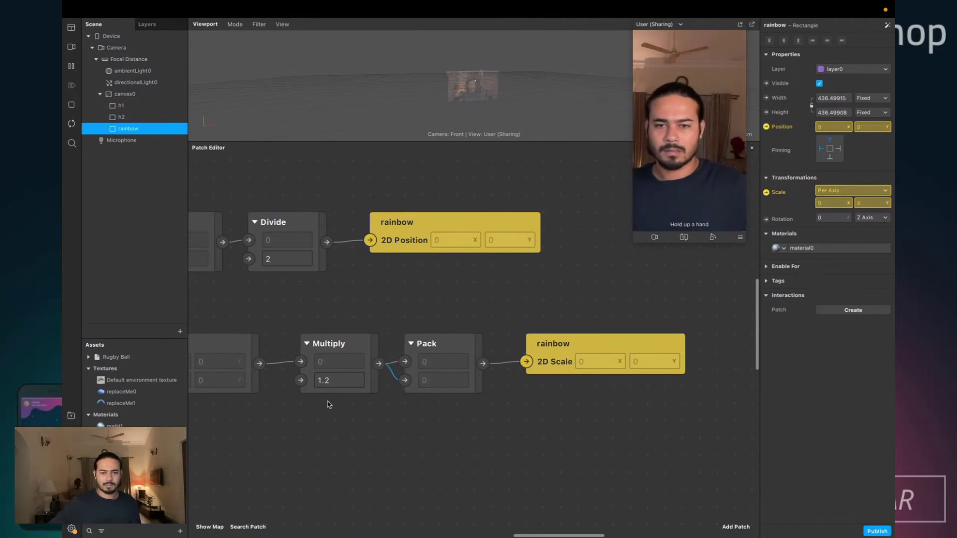
- Examine the values flowing from Distance through Multiply and Pack into the rainbow's 2D Scale while testing hands in the preview
scroll(300, 394, left, 10)
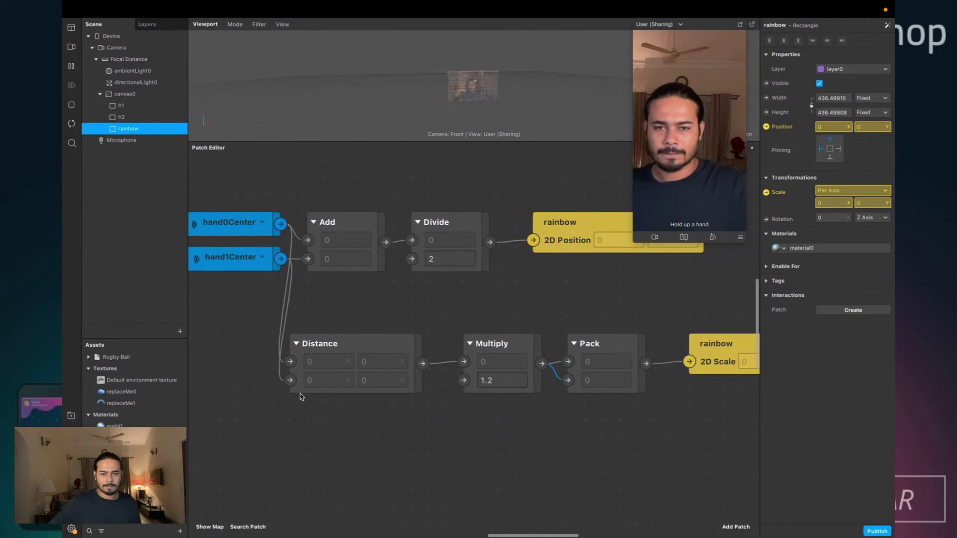
scroll(300, 394, left, 2)
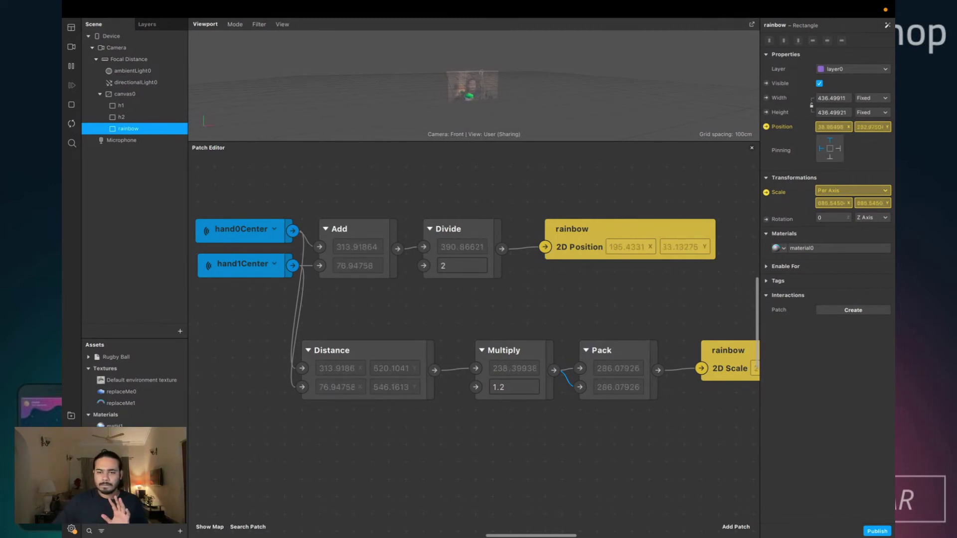
scroll(520, 463, left, 1)
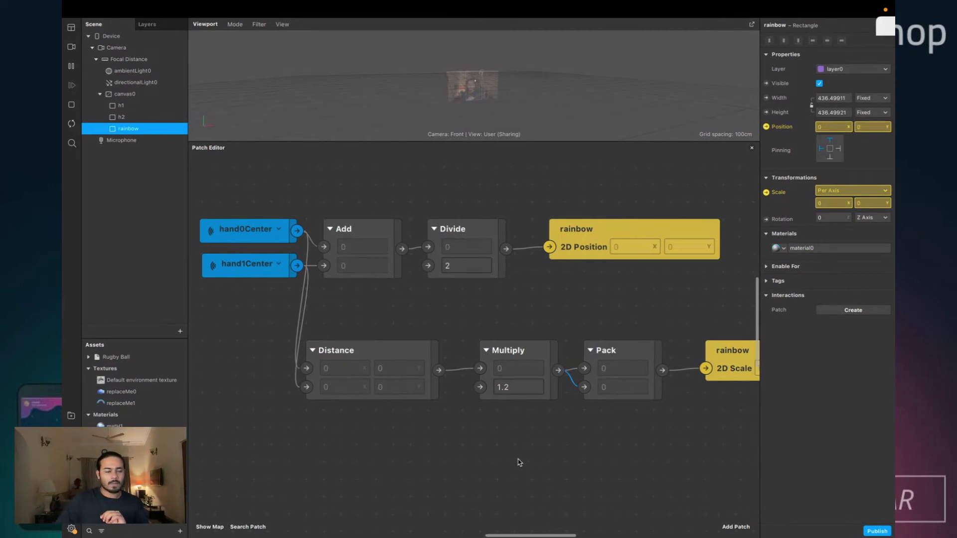
scroll(519, 463, left, 1)
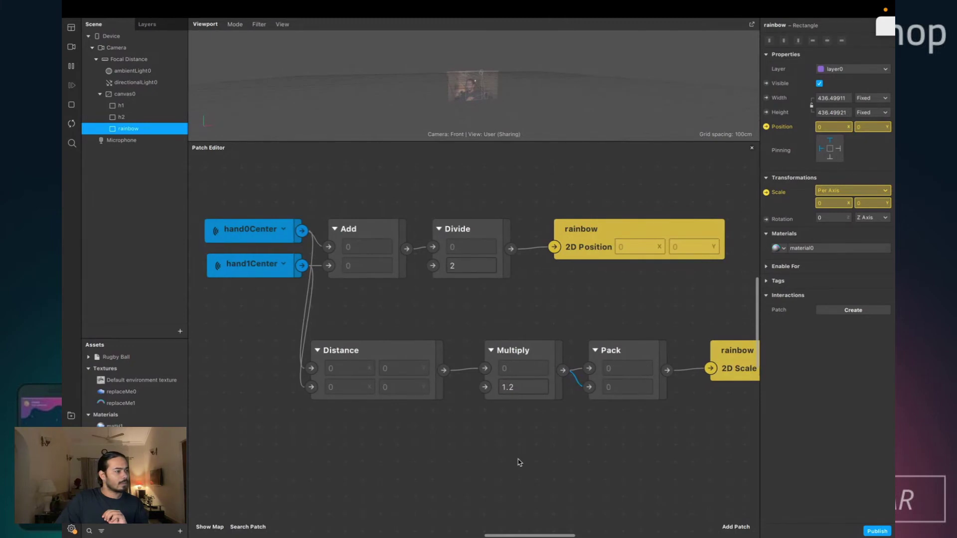
scroll(618, 446, right, 10)
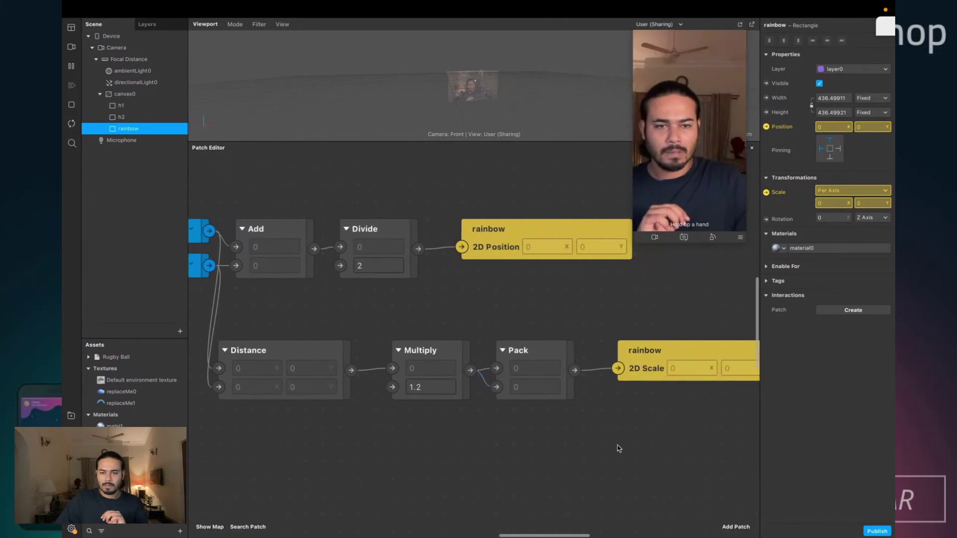
click(658, 376)
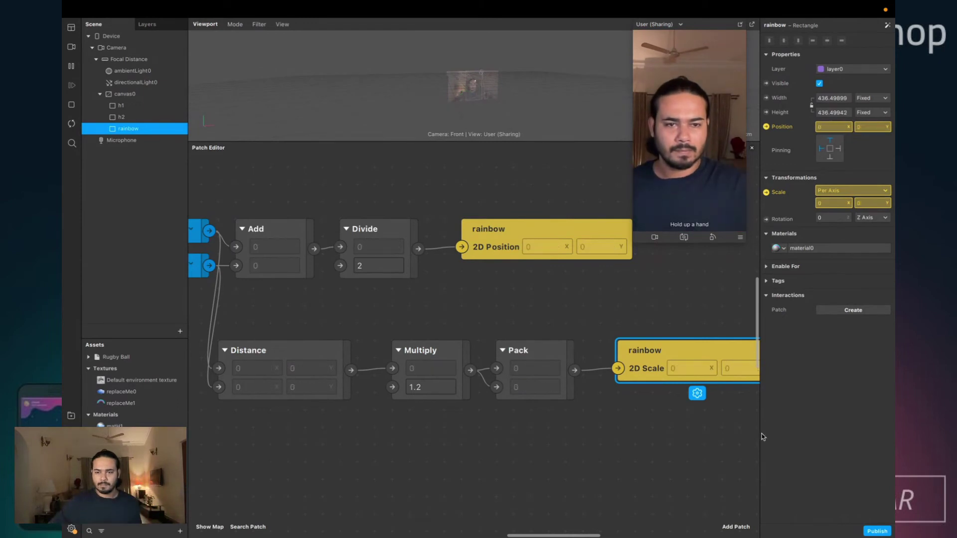
click(650, 417)
scroll(648, 415, right, 2)
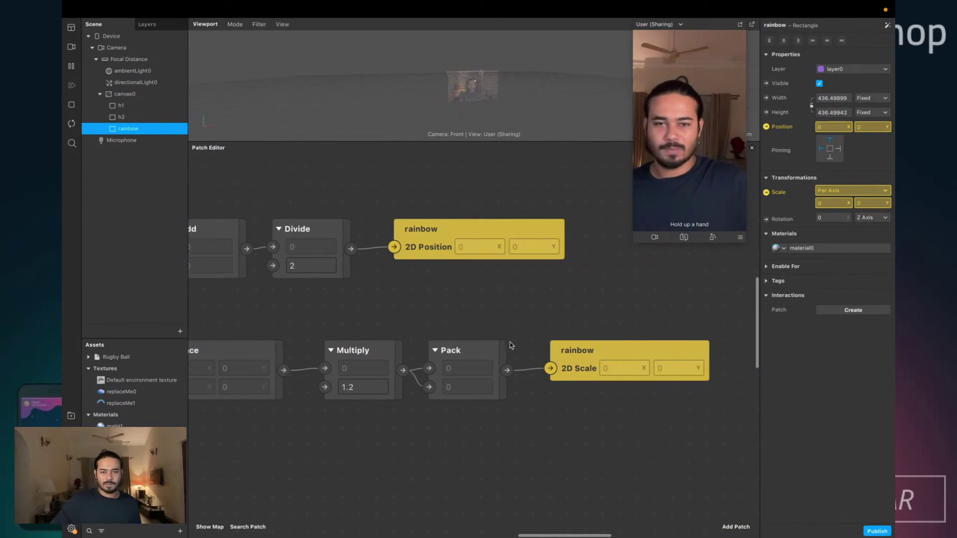
scroll(511, 345, left, 2)
click(396, 368)
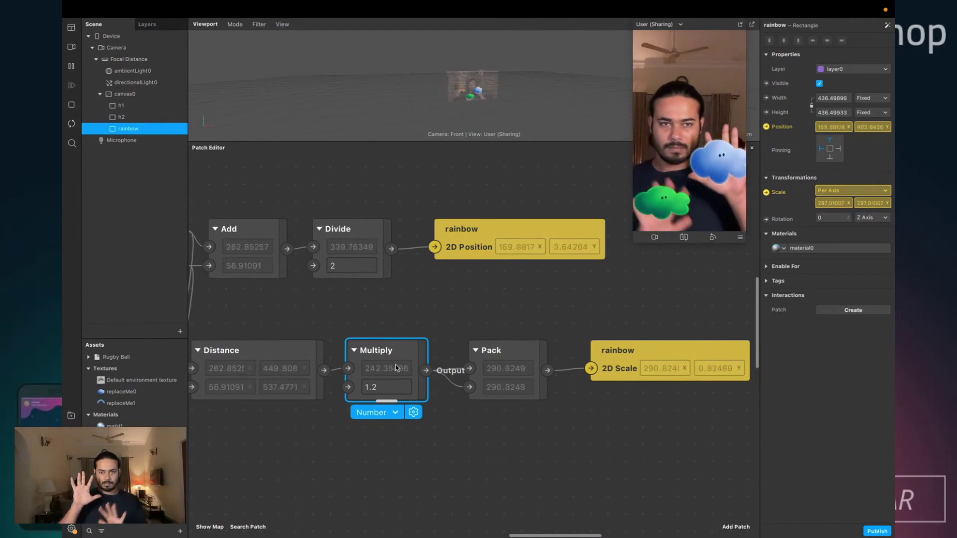
click(463, 302)
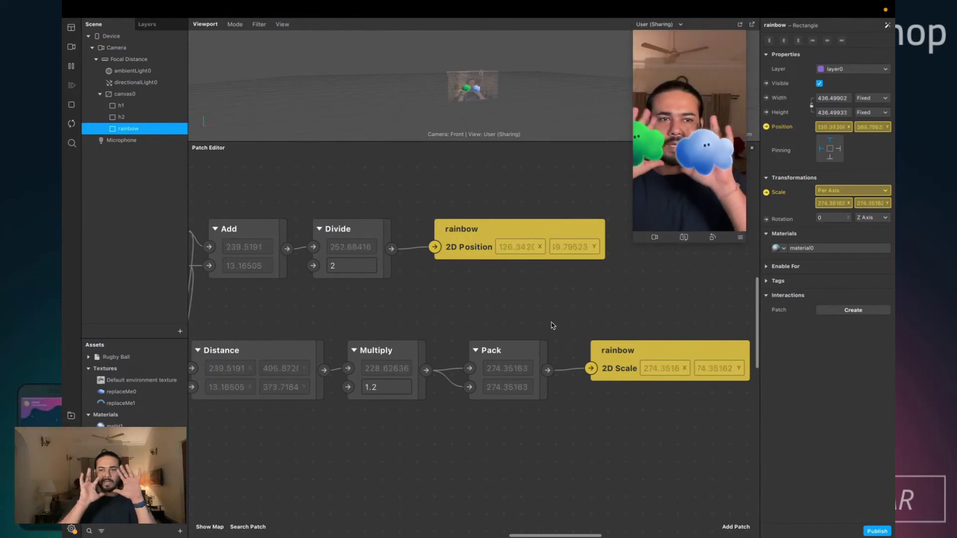
- Set the rainbow rectangle's Height to 100, with its Width scaling in proportion
click(833, 99)
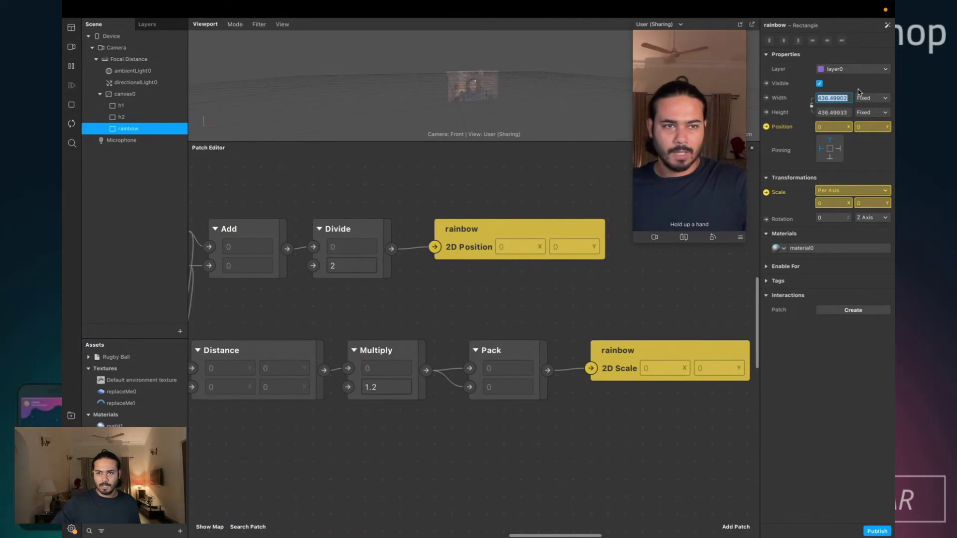
click(833, 113)
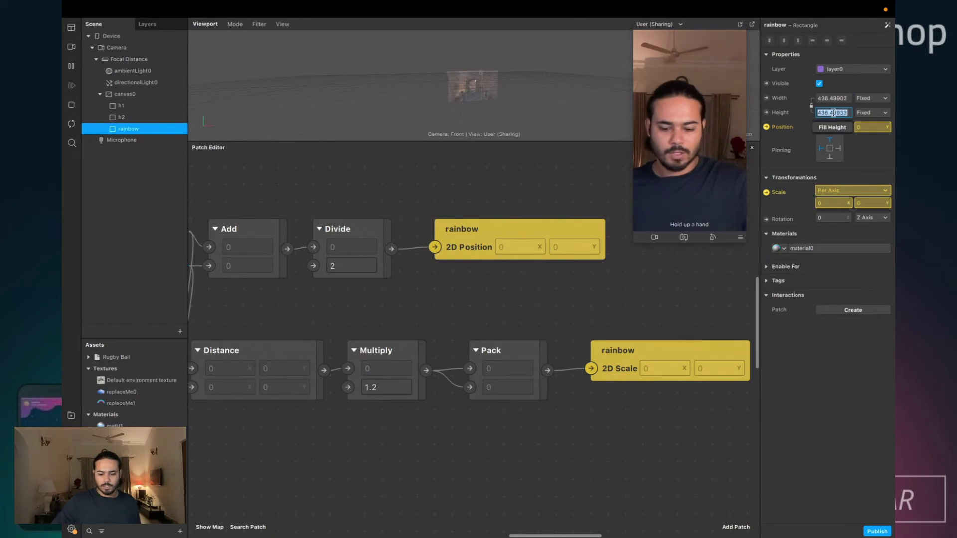
text(100)
key(Return)
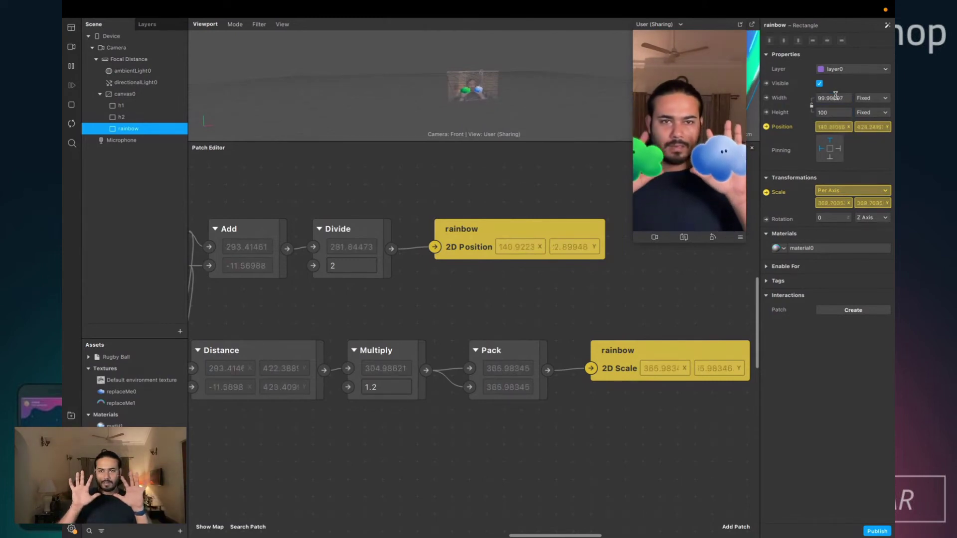
- Set the rainbow rectangle's Width and Height to 10
click(831, 98)
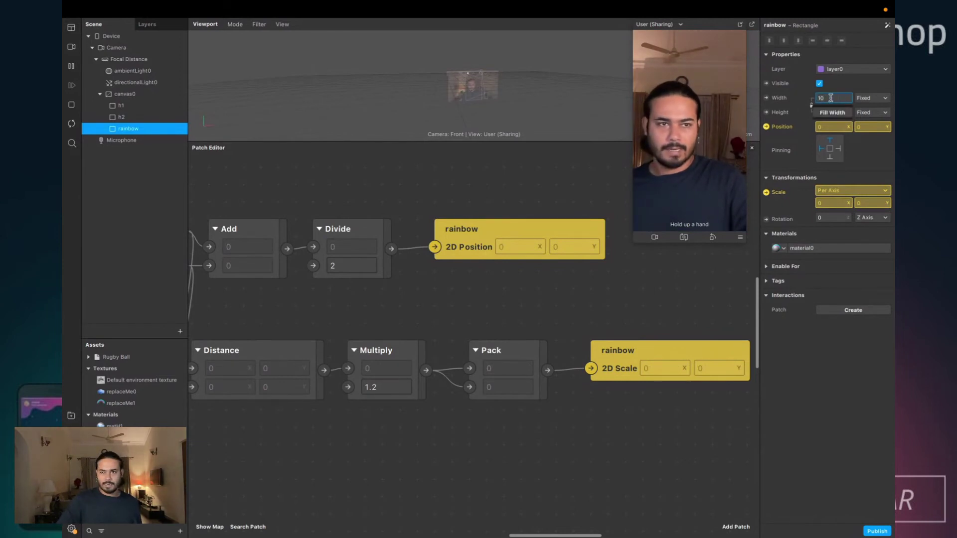
double_click(831, 113)
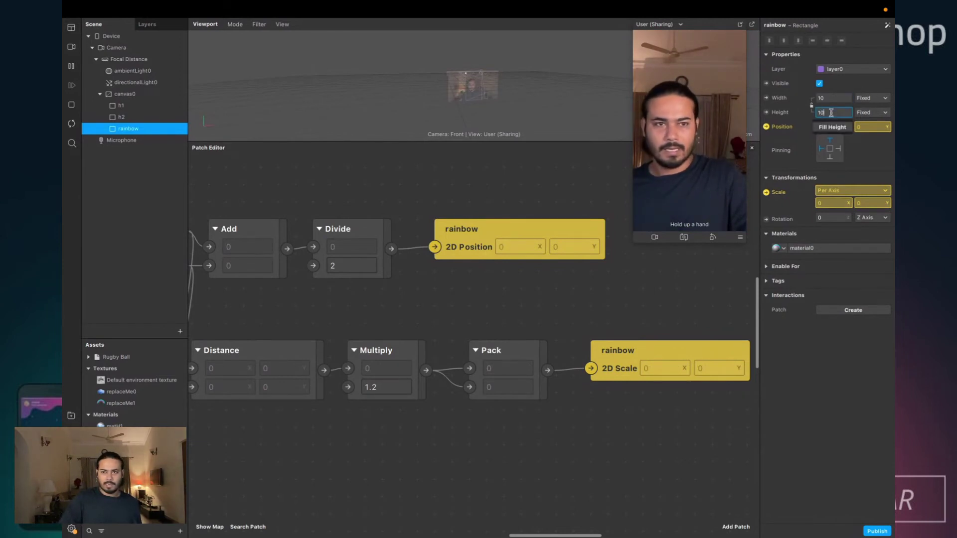
text(10)
key(Return)
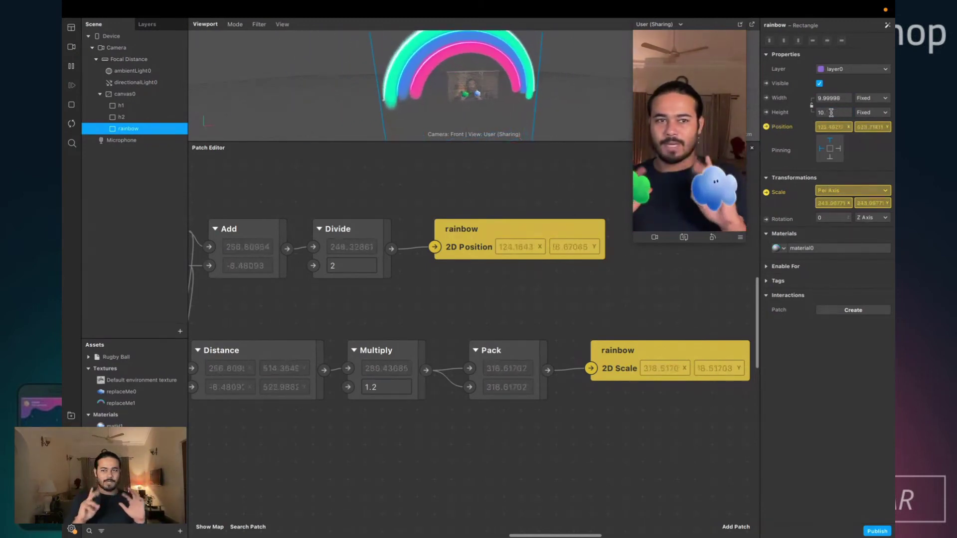
- Set the rainbow rectangle's Width and Height to 1
scroll(361, 391, left, 8)
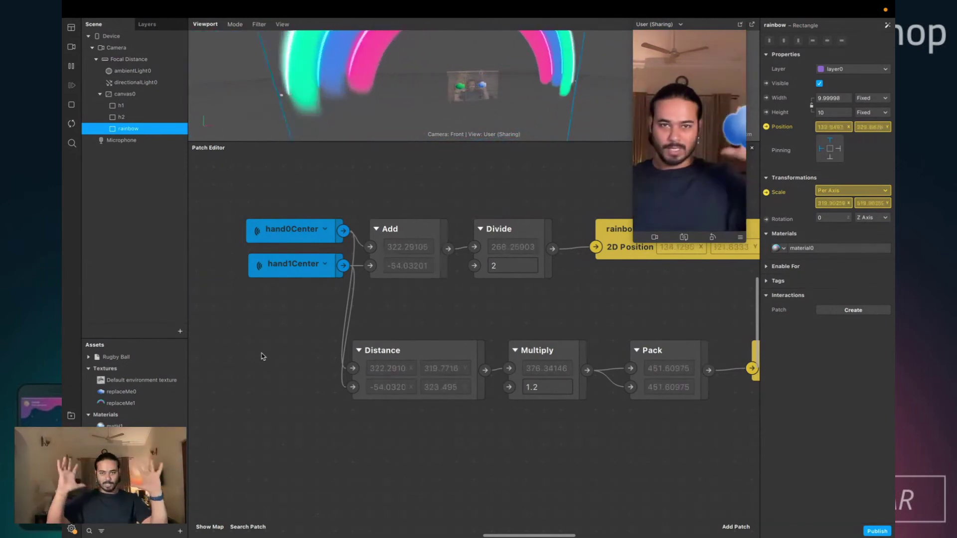
drag(410, 141, 409, 334)
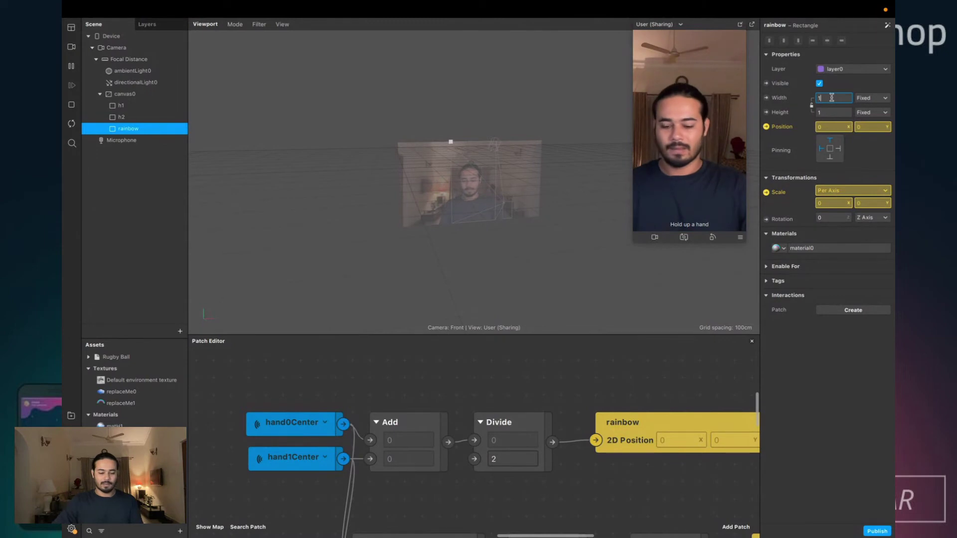
key(Tab)
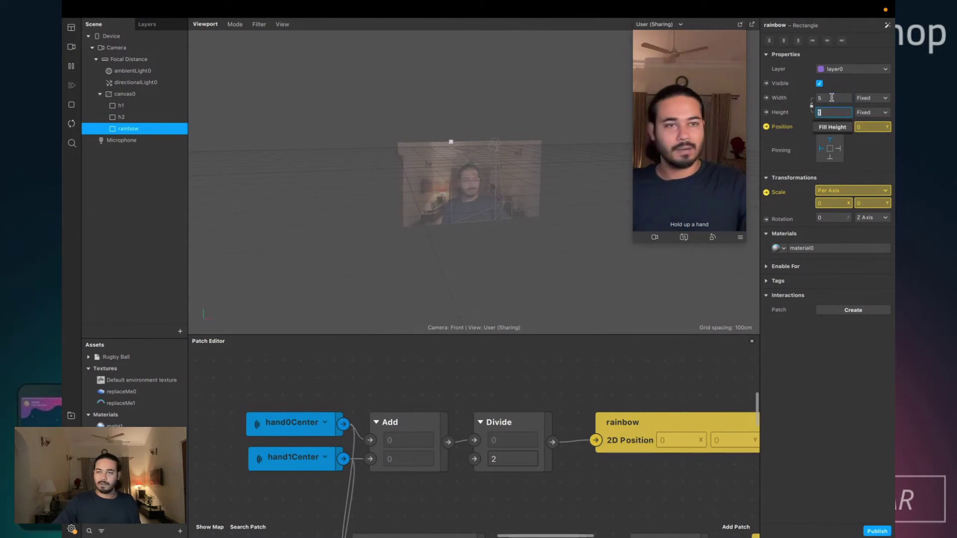
key(Return)
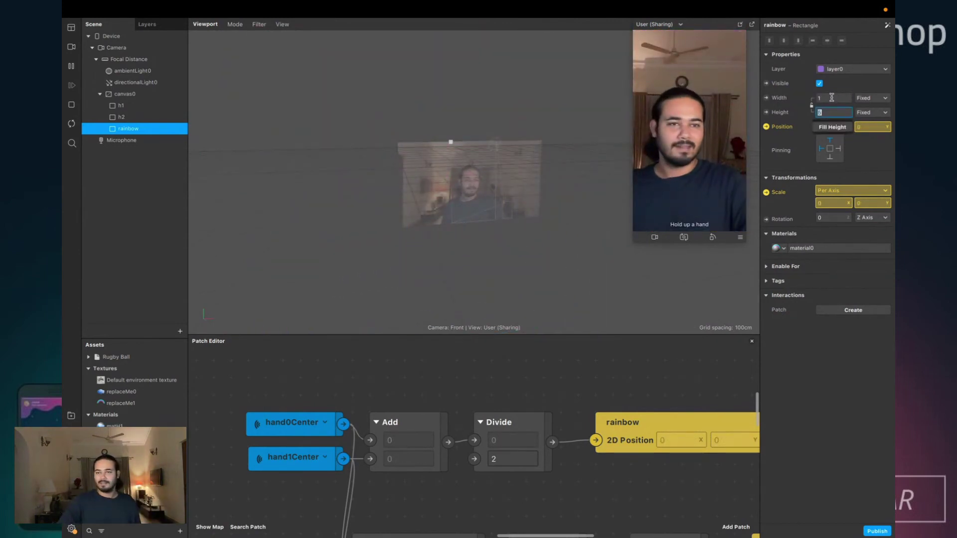
text(1)
key(Return)
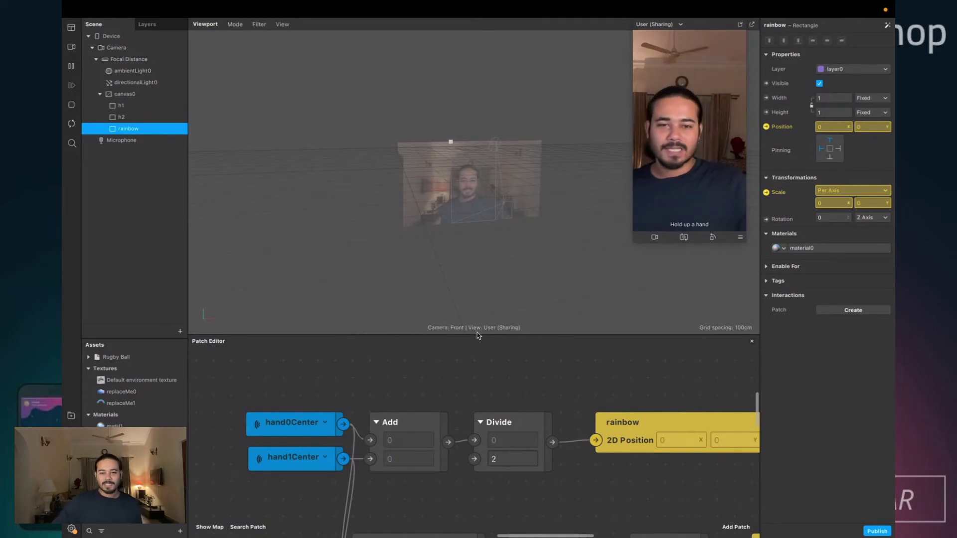
drag(470, 335, 470, 132)
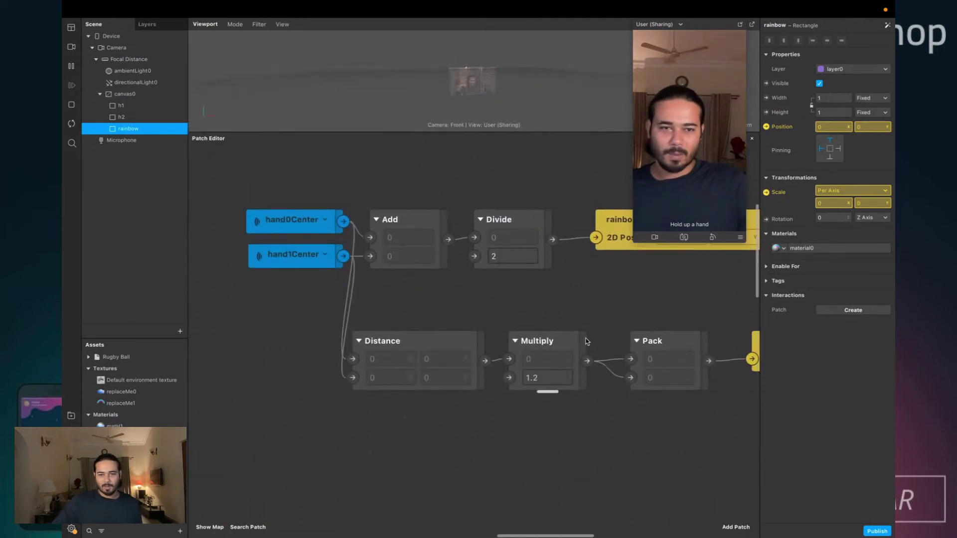
- Examine how the hand centers drive the rainbow's 2D Position and 2D Scale through the patch graph
scroll(570, 349, right, 5)
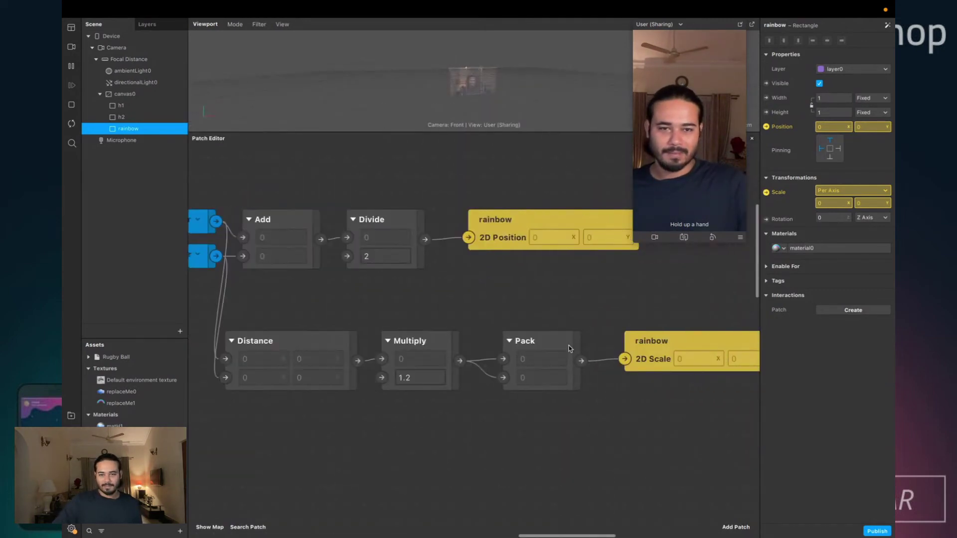
click(308, 336)
click(372, 428)
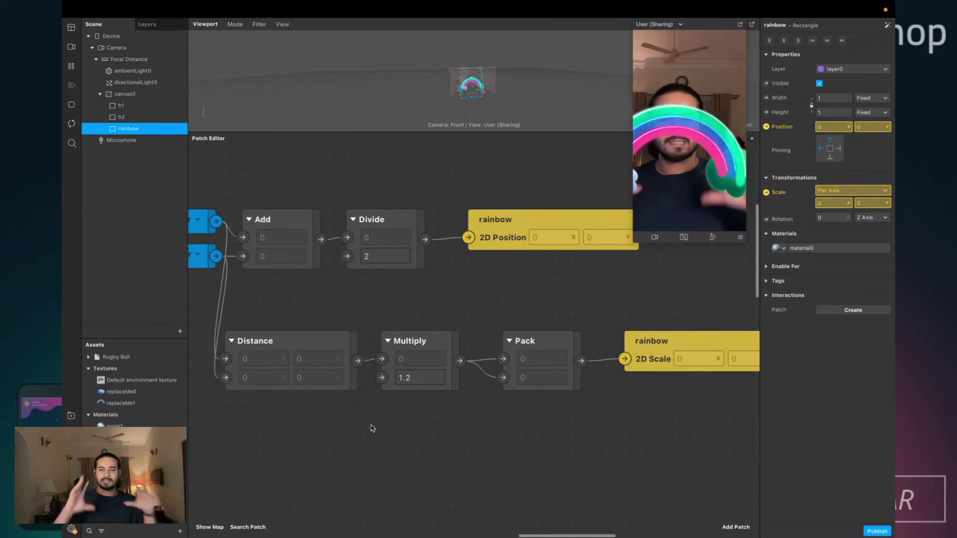
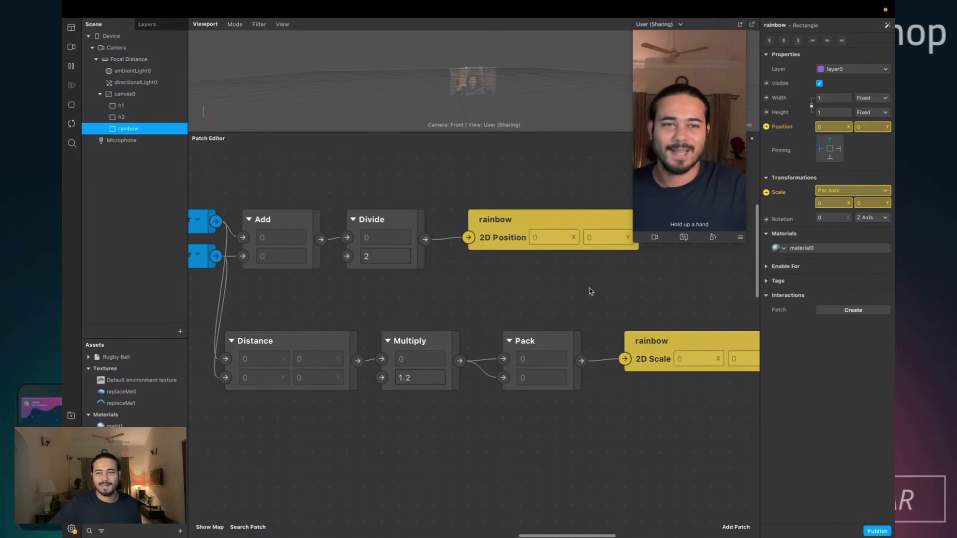
scroll(590, 291, right, 5)
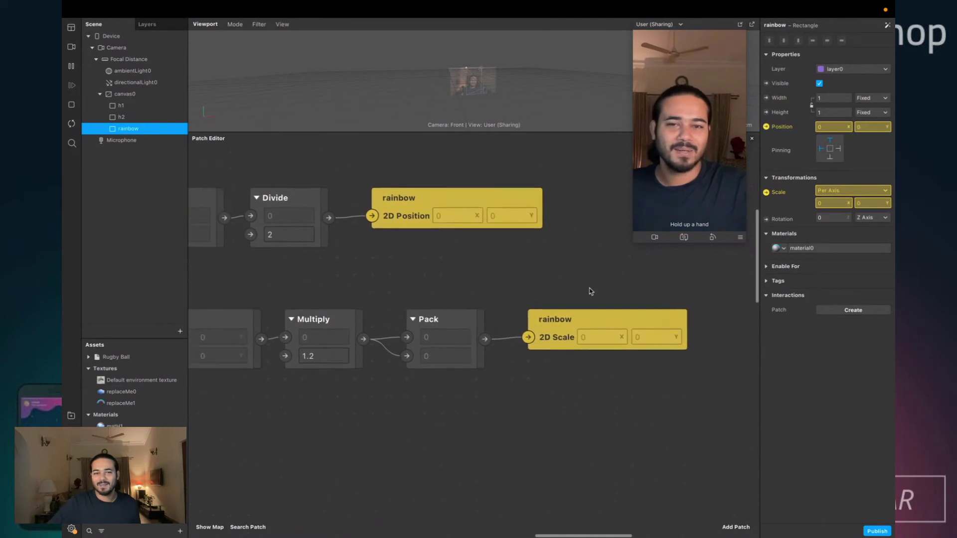
scroll(590, 292, left, 8)
scroll(589, 292, right, 3)
scroll(590, 291, down, 2)
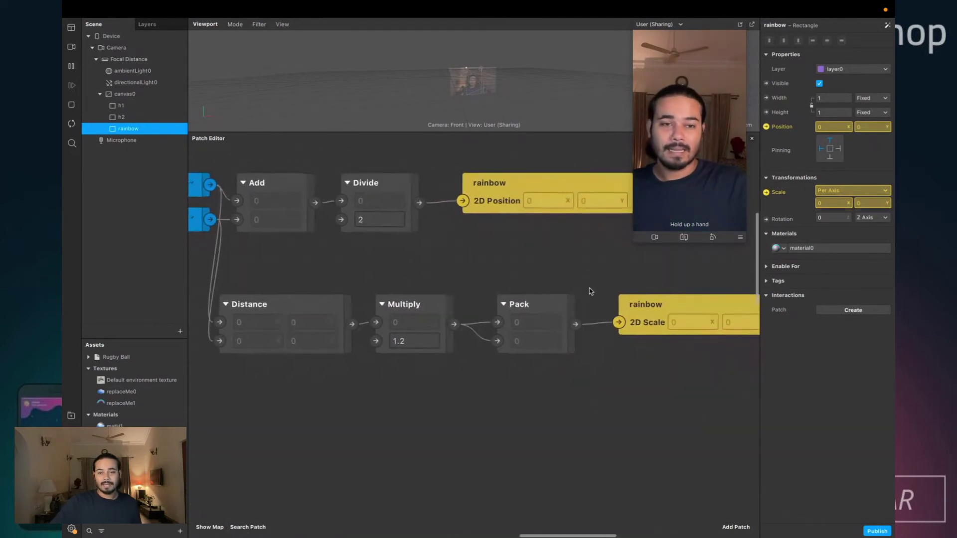
scroll(590, 292, up, 2)
scroll(590, 292, left, 5)
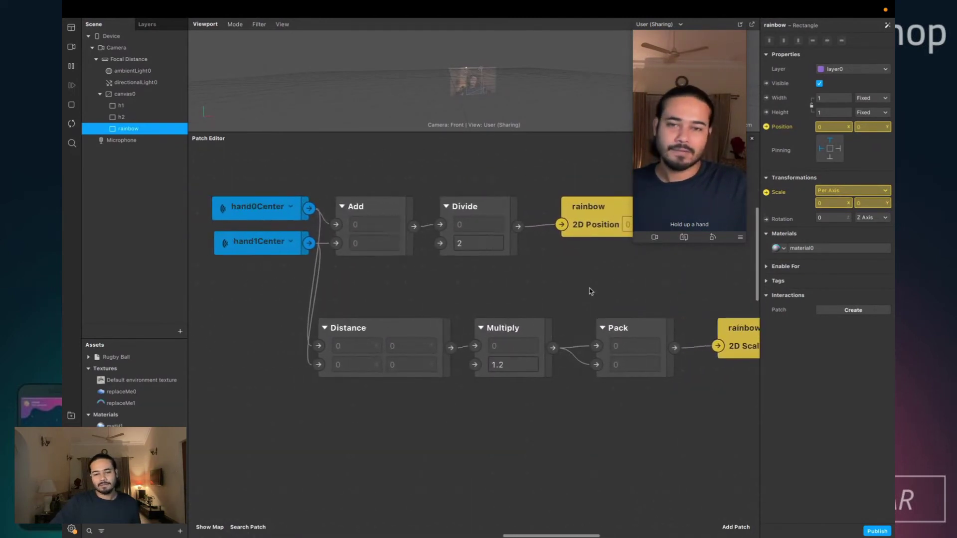
scroll(590, 291, right, 5)
scroll(589, 292, left, 1)
scroll(590, 292, up, 2)
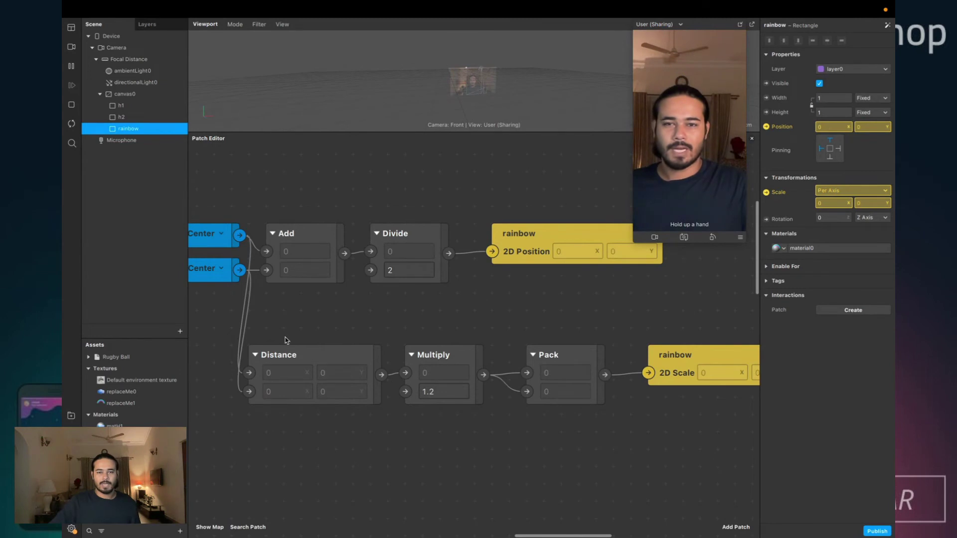
scroll(285, 341, left, 2)
scroll(286, 340, down, 1)
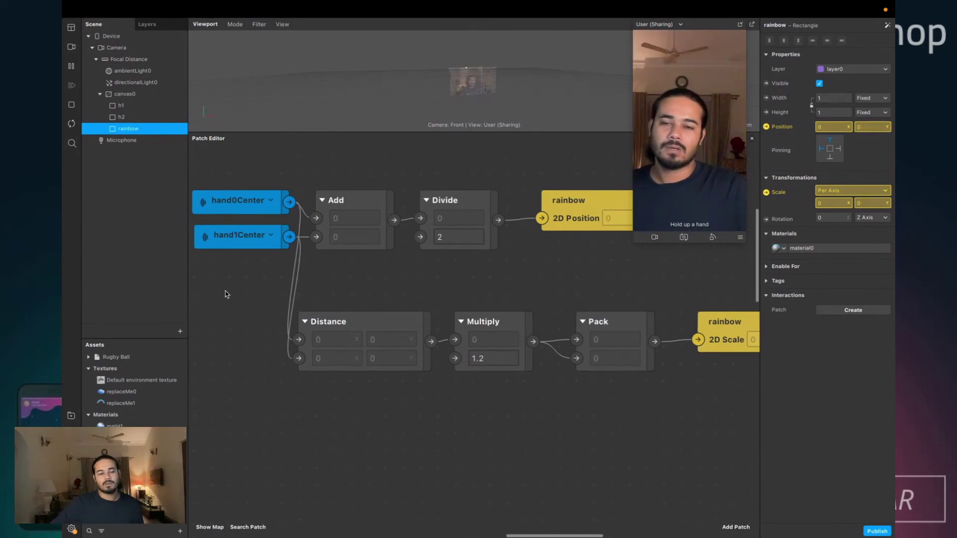
- Move the hand0Center and hand1Center patches down beside the inputs of the Distance patch
scroll(239, 289, left, 3)
drag(279, 185, 241, 362)
click(236, 244)
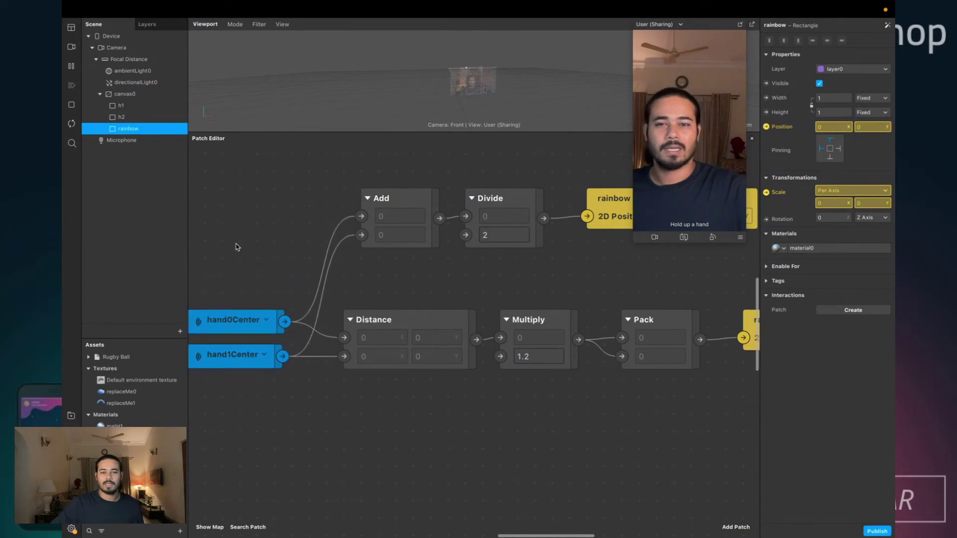
- Add a Subtract patch fed by hand0Center, below the Distance patch
scroll(239, 249, down, 4)
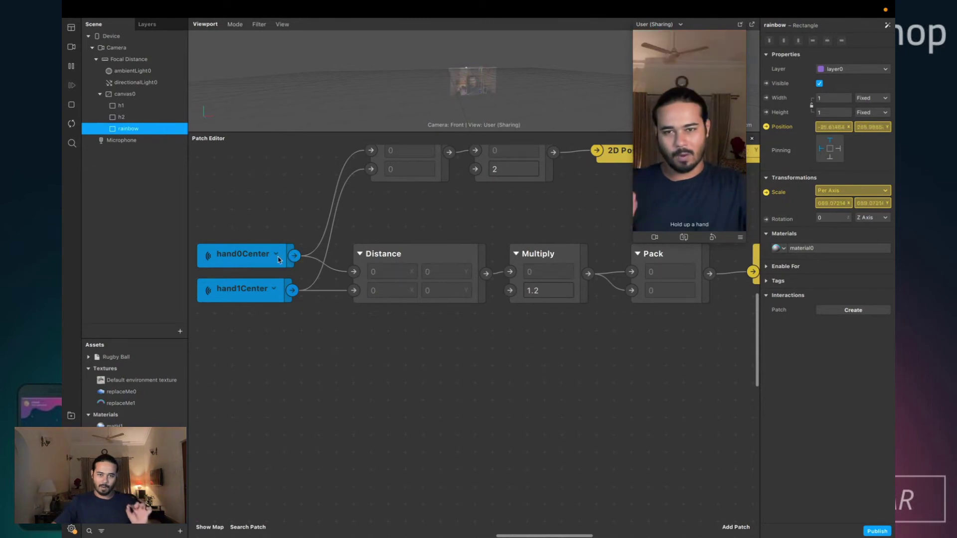
click(258, 256)
click(315, 355)
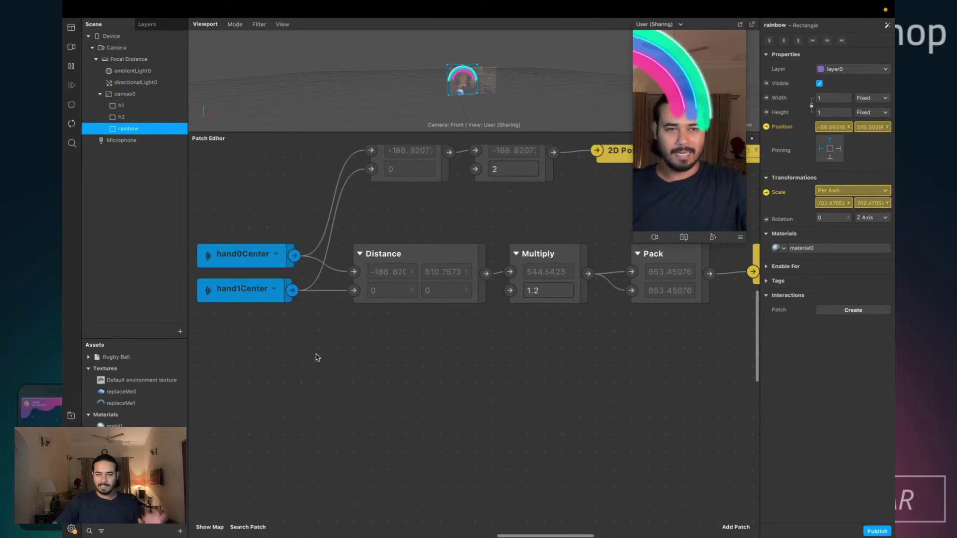
drag(295, 257, 343, 342)
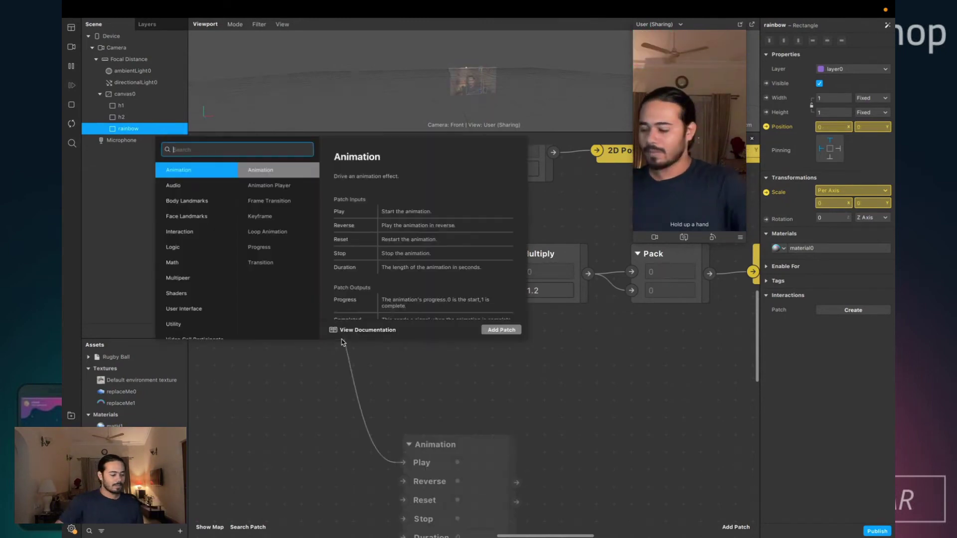
text(subtra)
key(Return)
click(375, 364)
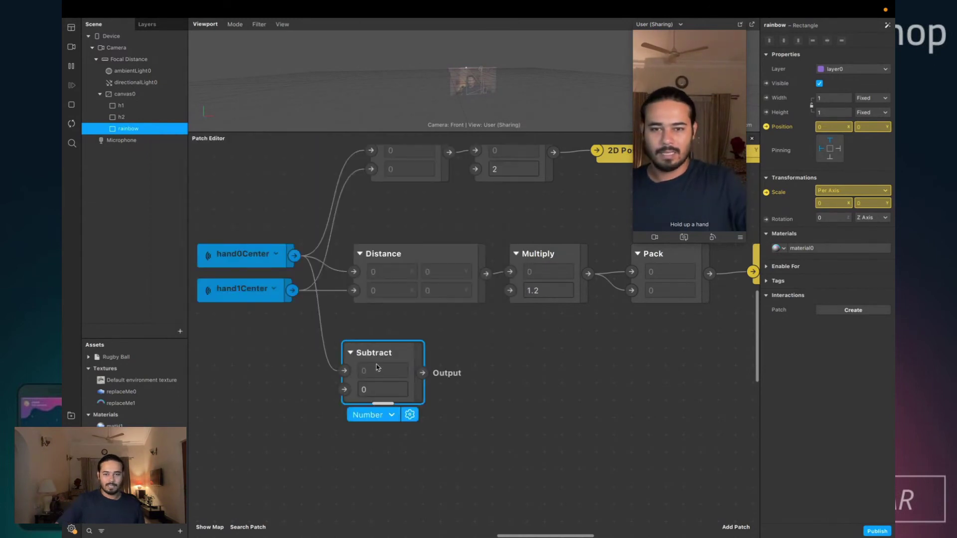
- Change the Subtract patch's type to Vector 2 and move it away from the hand center patches
click(393, 424)
drag(386, 420, 378, 422)
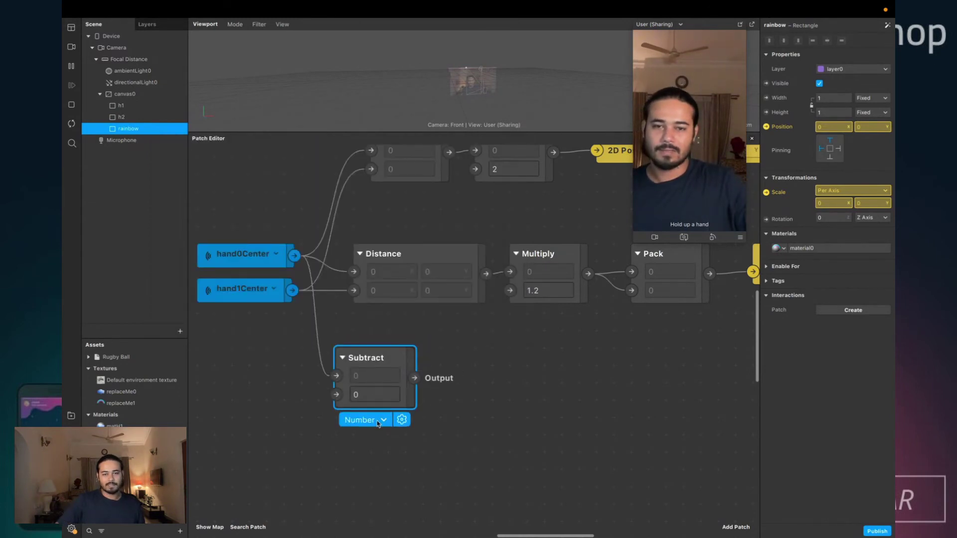
click(375, 424)
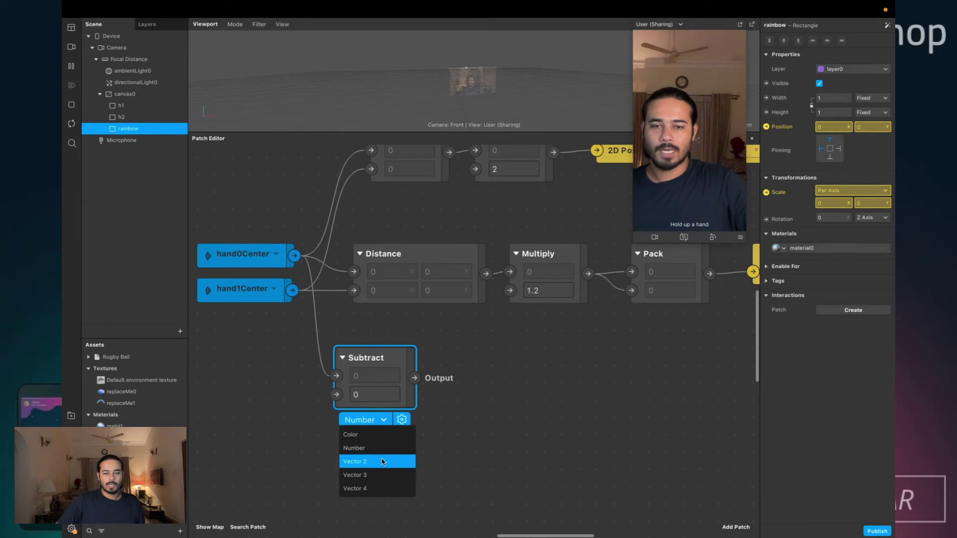
click(383, 463)
drag(387, 379, 440, 361)
- Add an Unpack patch fed by hand0Center and set its type to Vector 2
drag(295, 257, 305, 354)
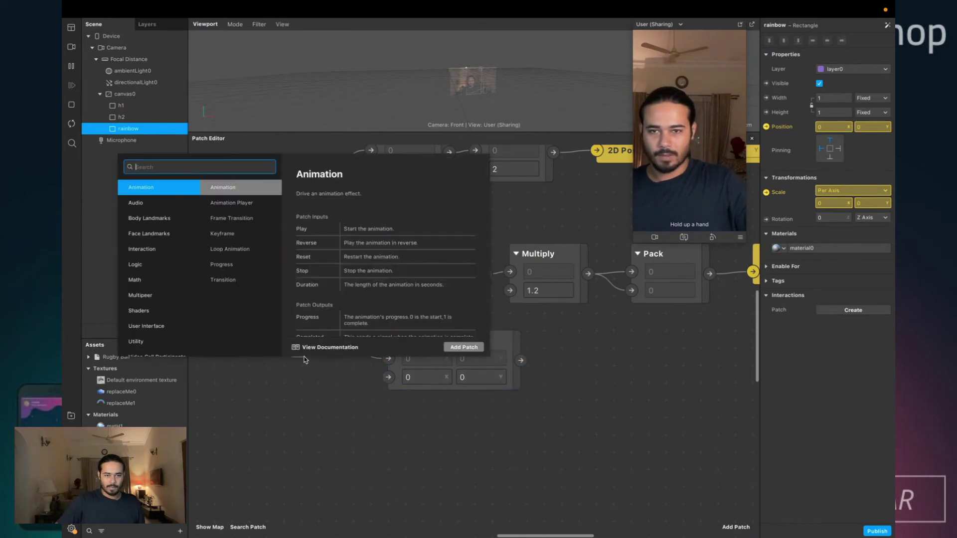
text(unpack)
key(Return)
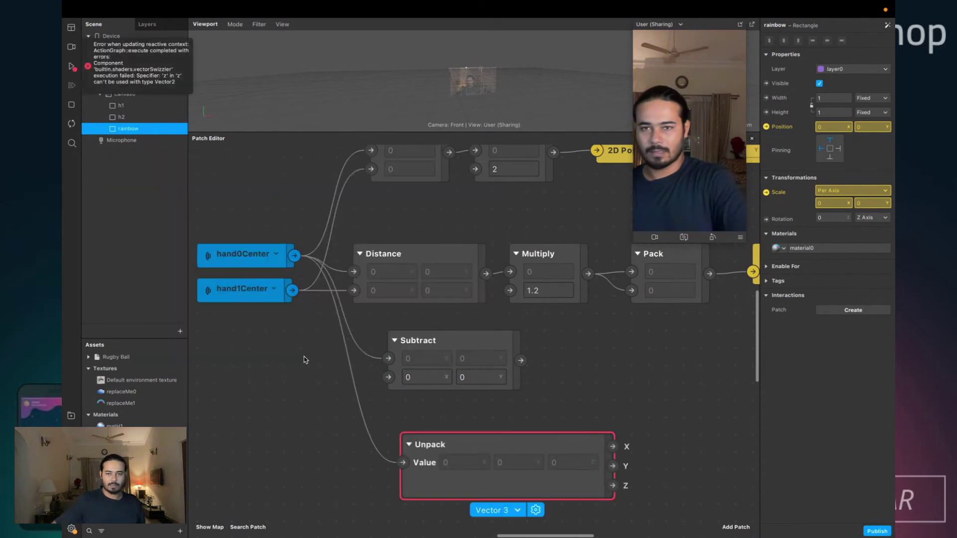
drag(493, 472, 393, 438)
click(393, 476)
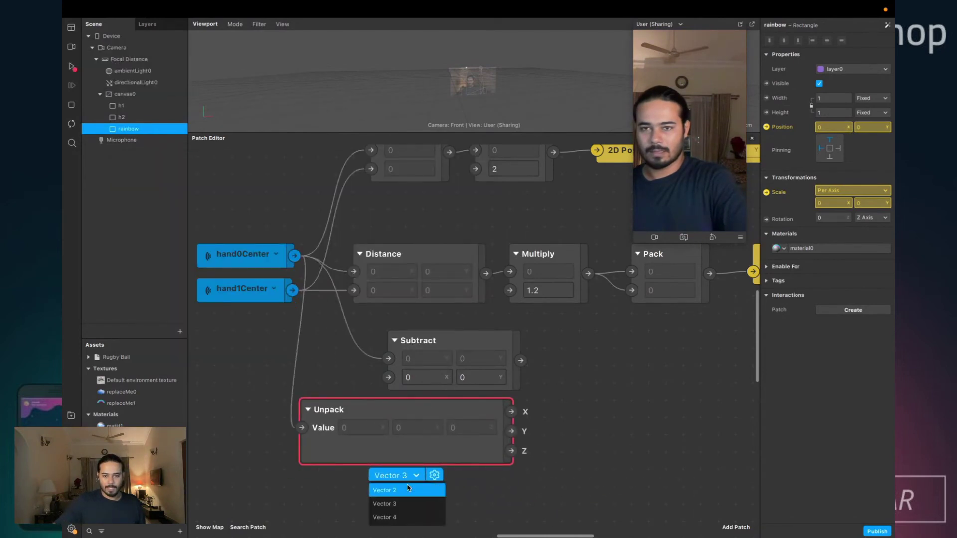
click(394, 492)
- Set the Subtract patch's type to Number
click(424, 377)
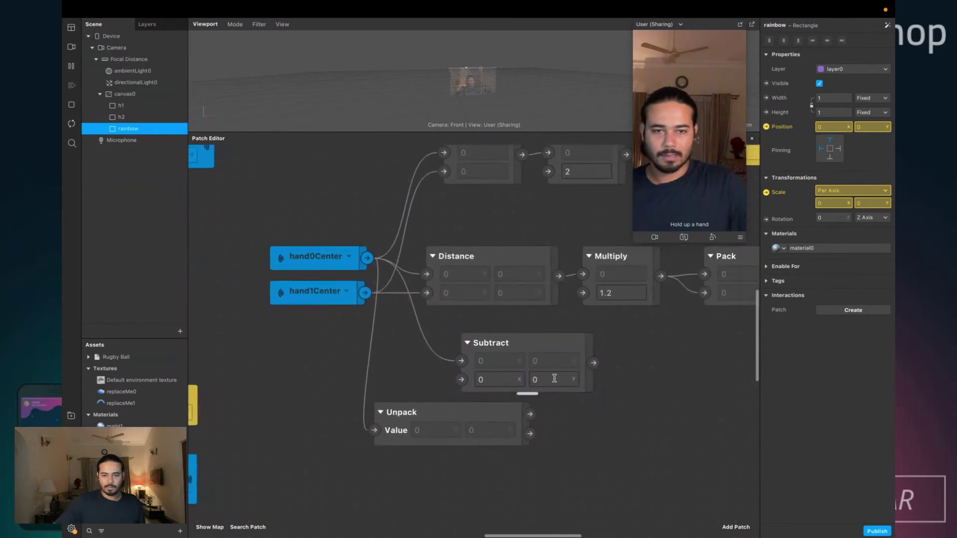
click(513, 405)
click(526, 424)
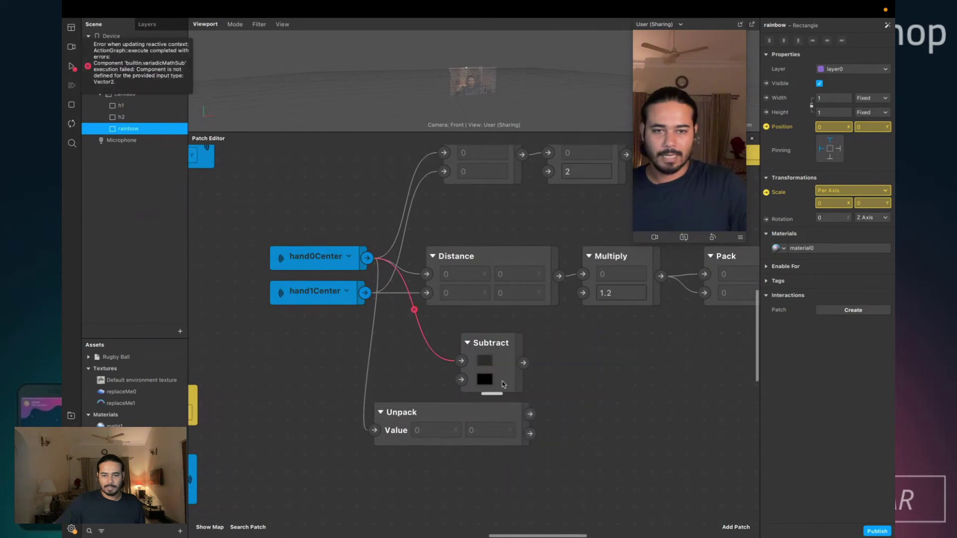
click(481, 405)
click(494, 433)
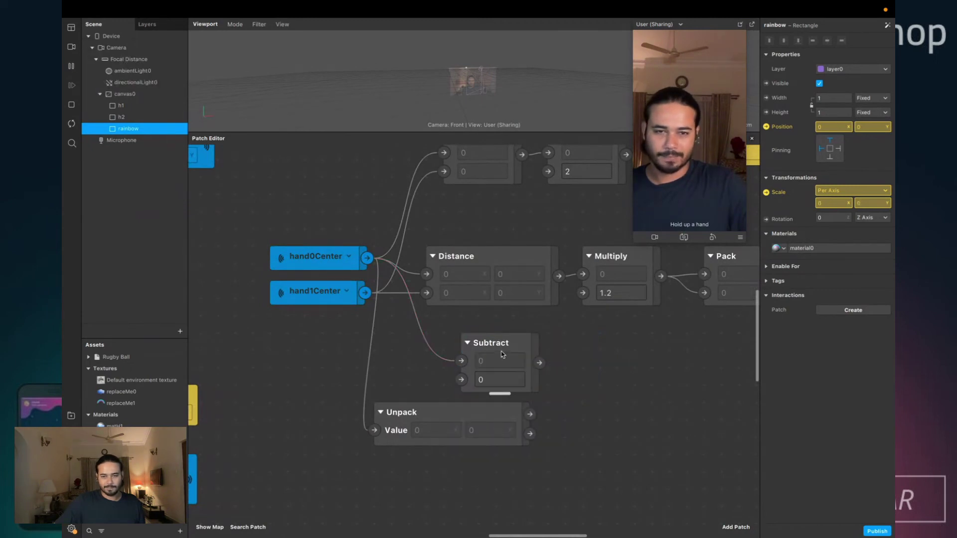
- Line up the Unpack and Subtract patches below Distance and connect Unpack's X output to Subtract's first input
drag(491, 343, 612, 360)
drag(530, 414, 582, 378)
drag(452, 426, 487, 372)
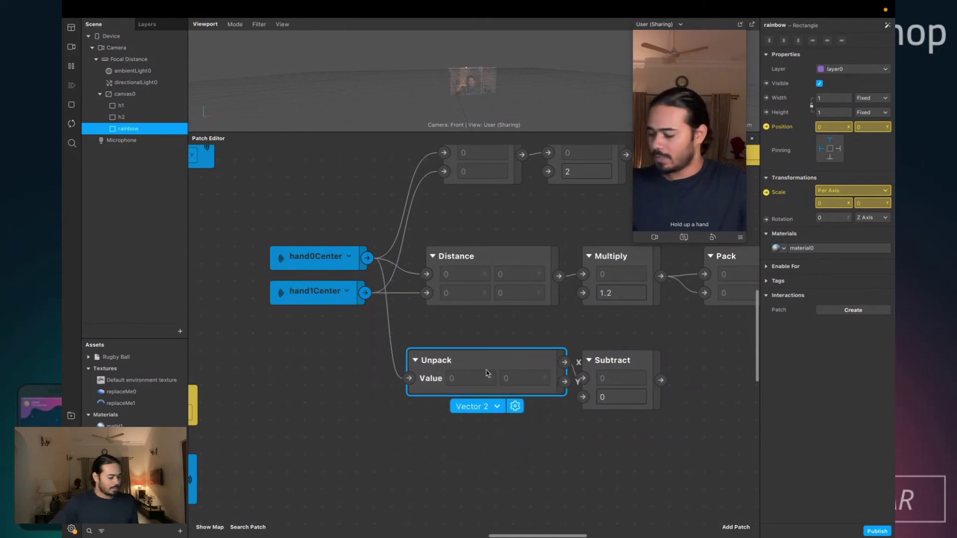
- Duplicate the Unpack patch, place the copy below the original and feed it from hand1Center
key(super+c)
key(super+v)
drag(515, 401, 435, 445)
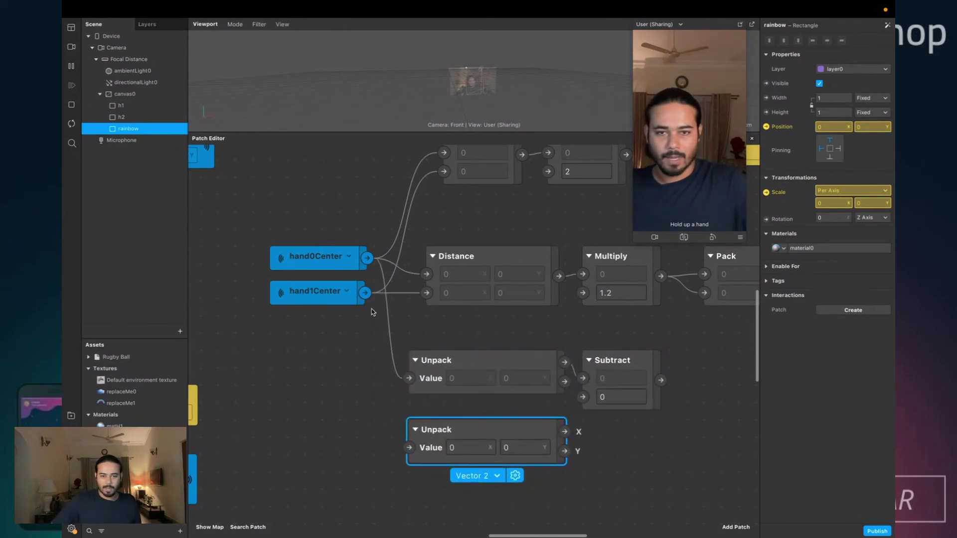
drag(364, 293, 409, 448)
- Connect the X output of hand1Center's Unpack patch to the second input of Subtract
scroll(627, 450, right, 3)
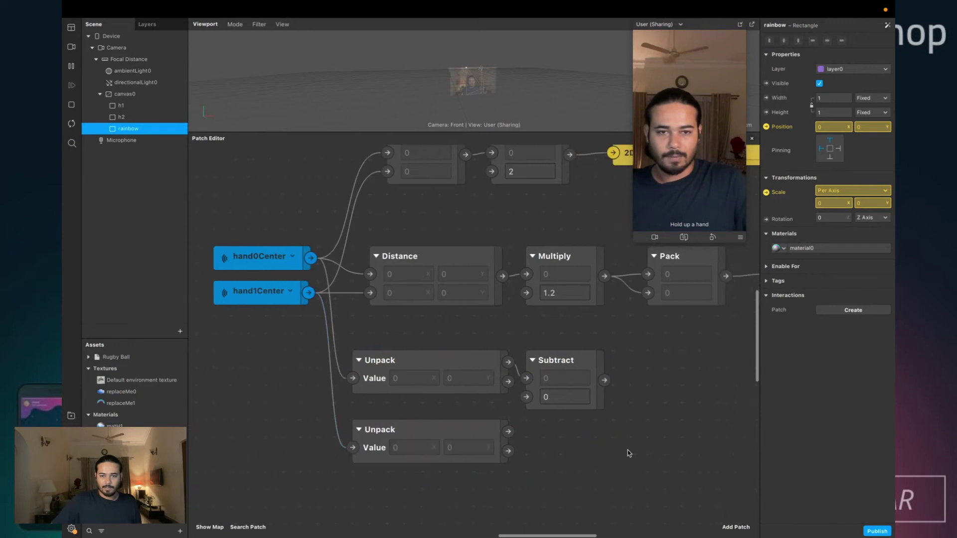
drag(508, 432, 527, 397)
scroll(564, 452, right, 3)
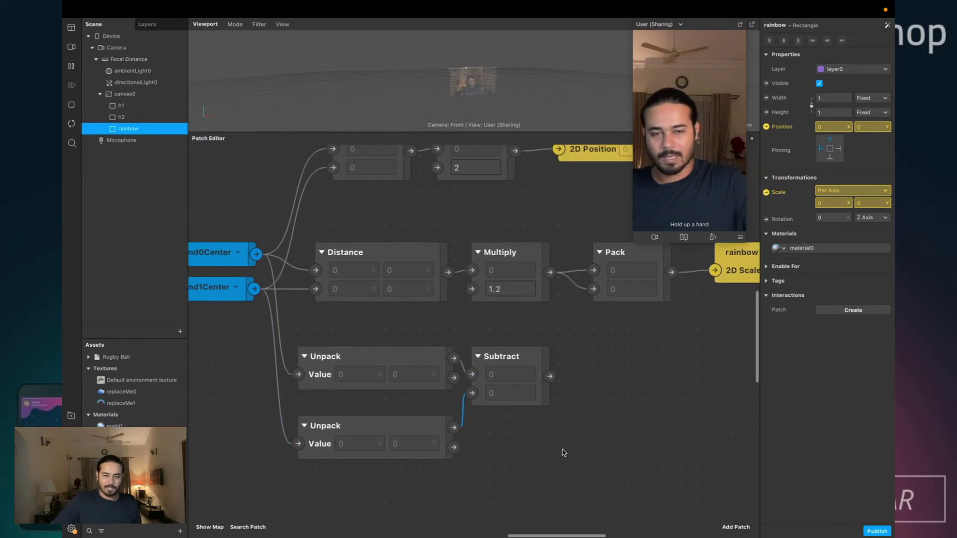
scroll(564, 453, left, 1)
scroll(563, 459, down, 1)
scroll(563, 459, right, 1)
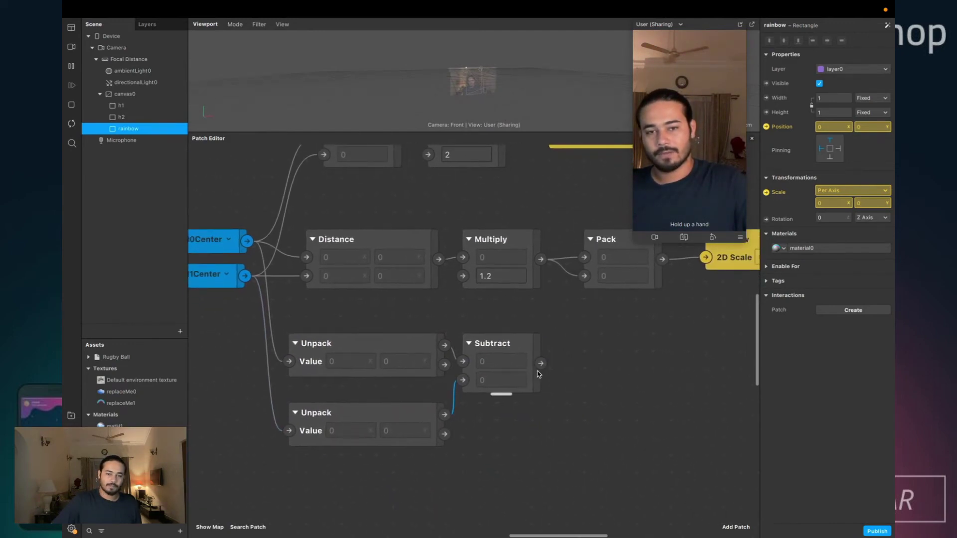
- Add a Greater Than patch fed by the Subtract output and align it beside the Subtract patch
drag(540, 366, 571, 360)
text(gt)
key(BackSpace)
text(r)
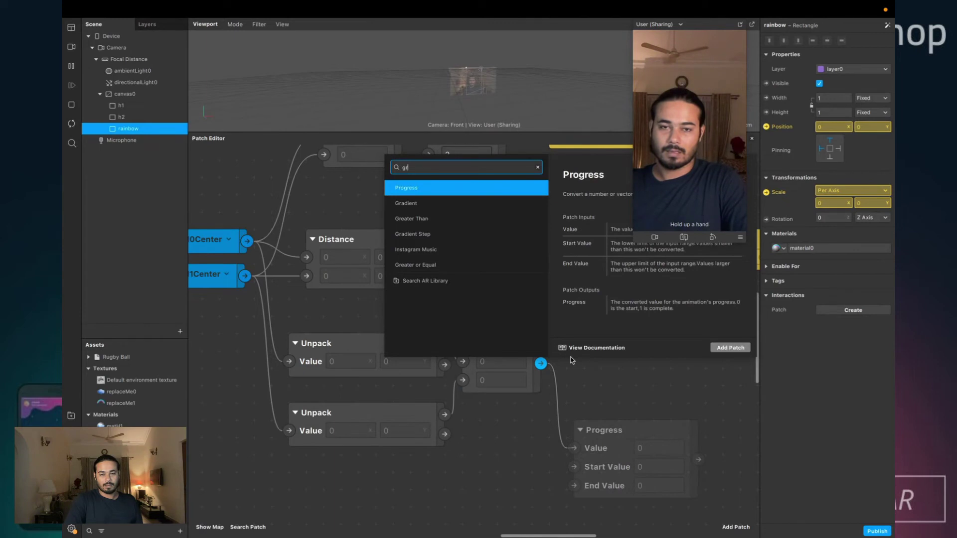
key(Down)
key(Down)
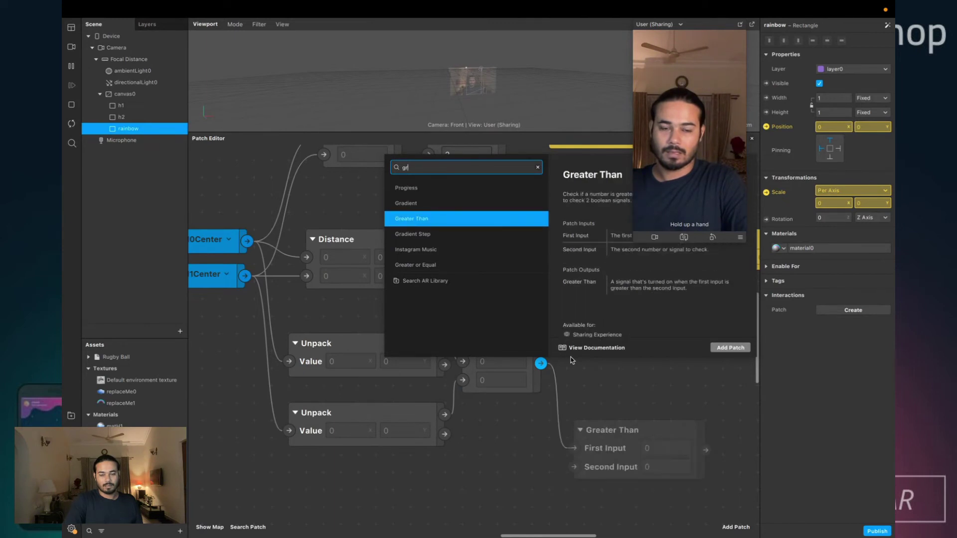
key(Return)
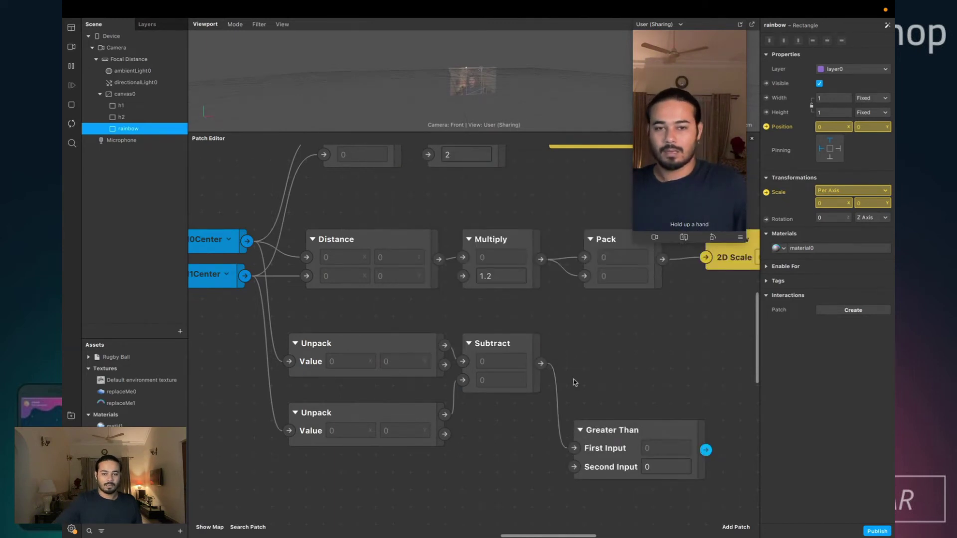
scroll(580, 399, right, 2)
drag(587, 430, 586, 346)
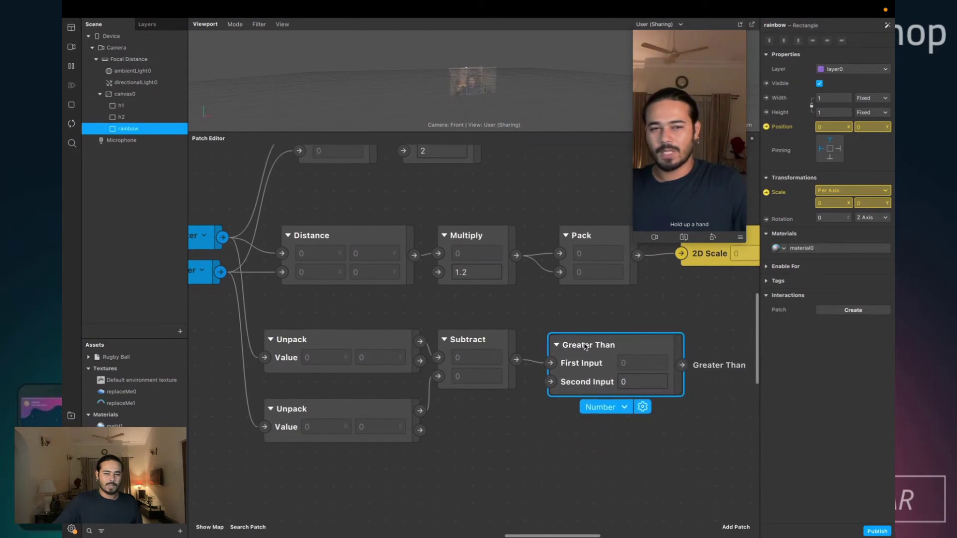
scroll(588, 379, right, 3)
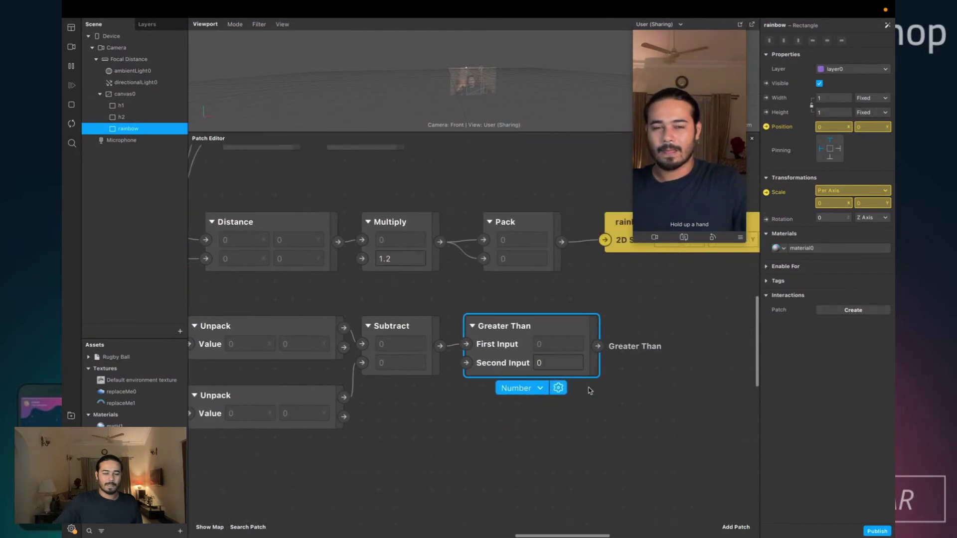
- Add an If Then Else patch with the Greater Than output connected to its Condition input
scroll(589, 390, right, 2)
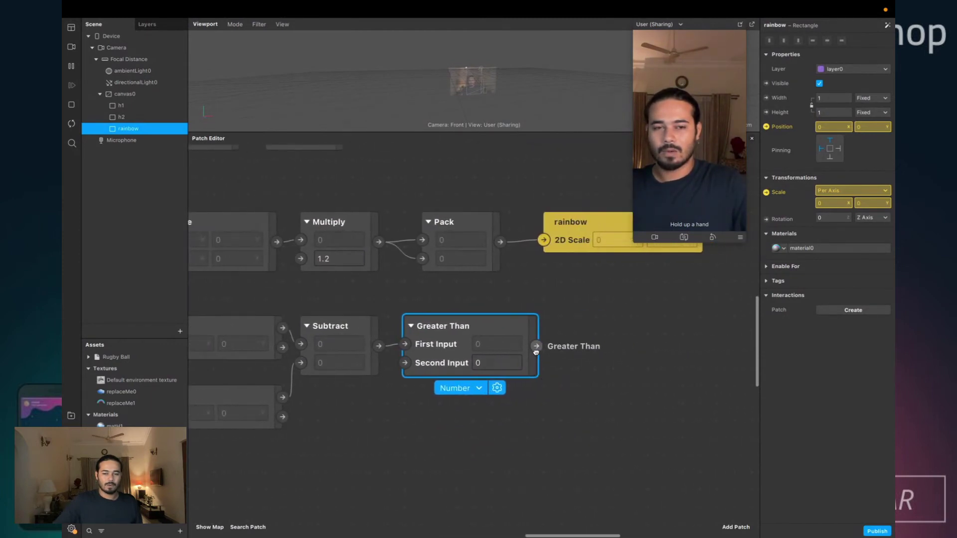
drag(536, 351, 606, 363)
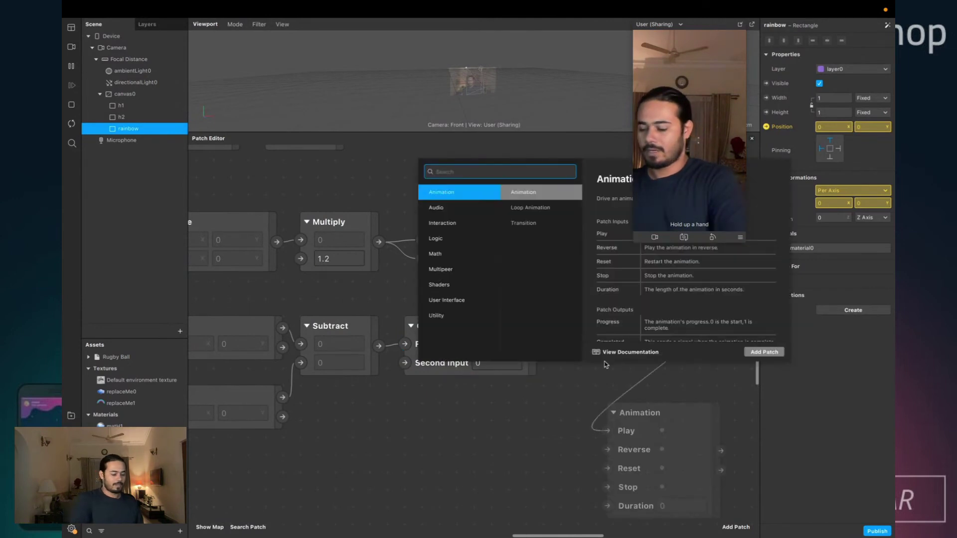
text(if)
key(Return)
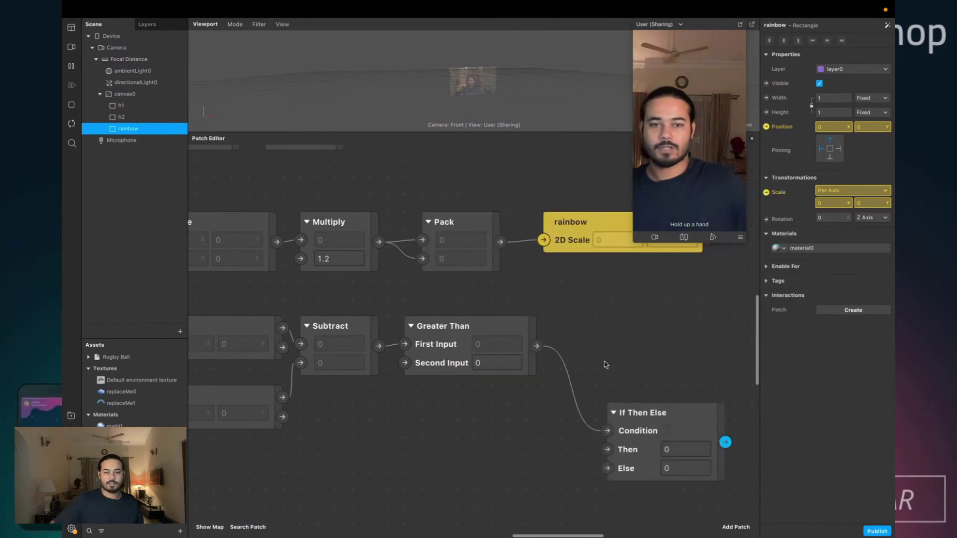
scroll(640, 439, down, 5)
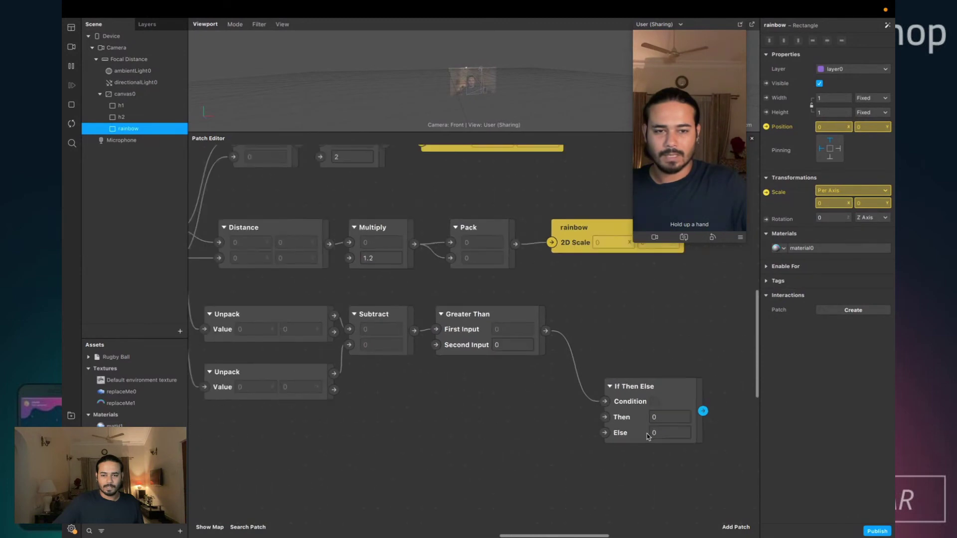
- Set the If Then Else patch's value type to Vector 2 and place it below and beyond the Greater Than patch
click(641, 373)
click(643, 402)
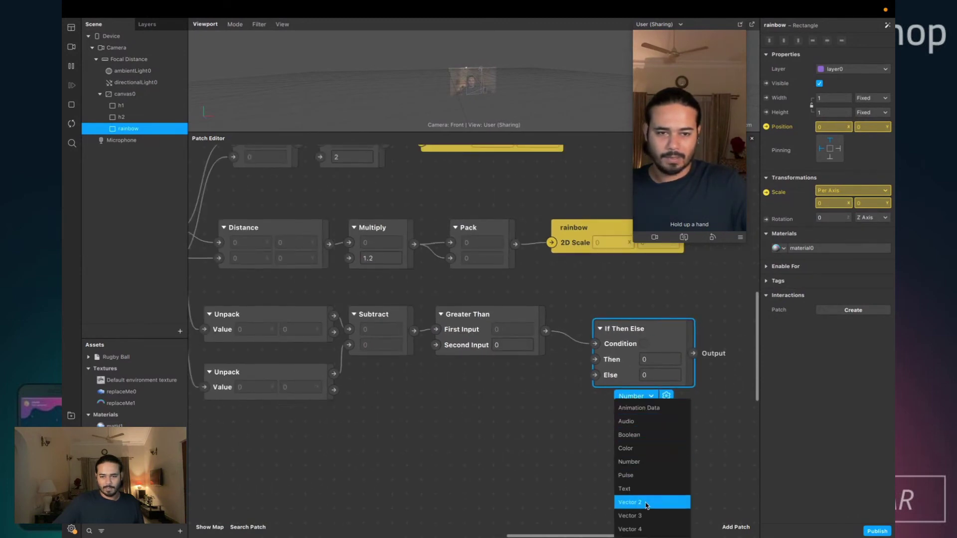
click(615, 491)
drag(630, 363, 628, 417)
scroll(545, 418, down, 8)
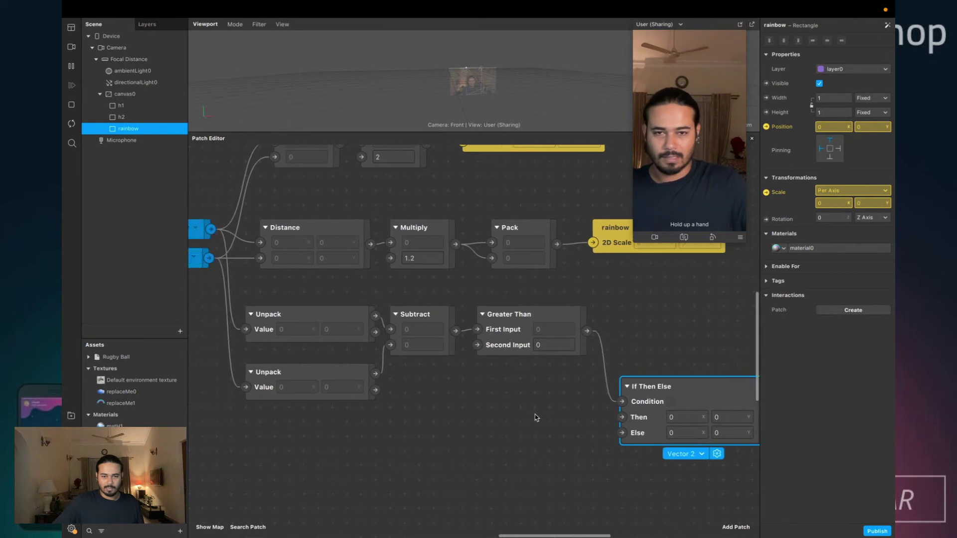
scroll(545, 419, up, 6)
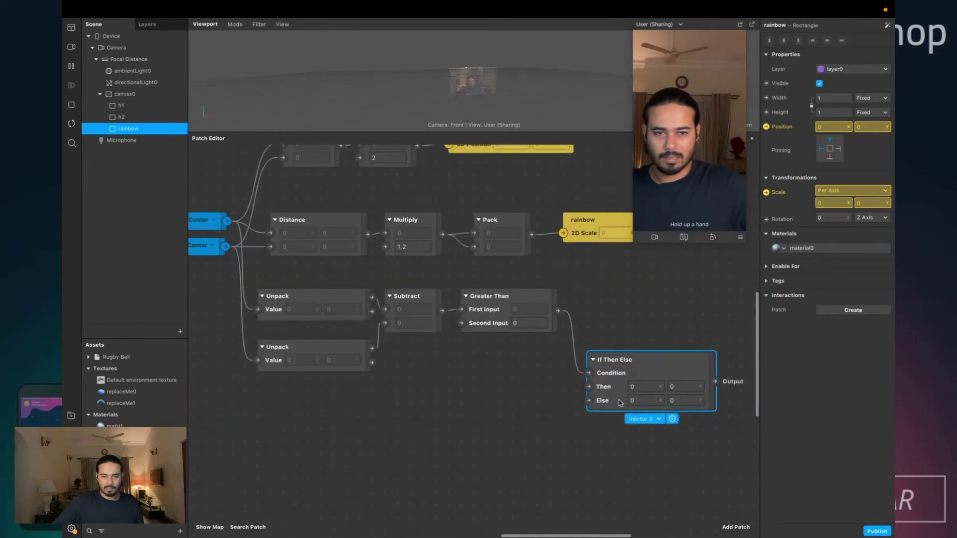
click(385, 424)
click(618, 373)
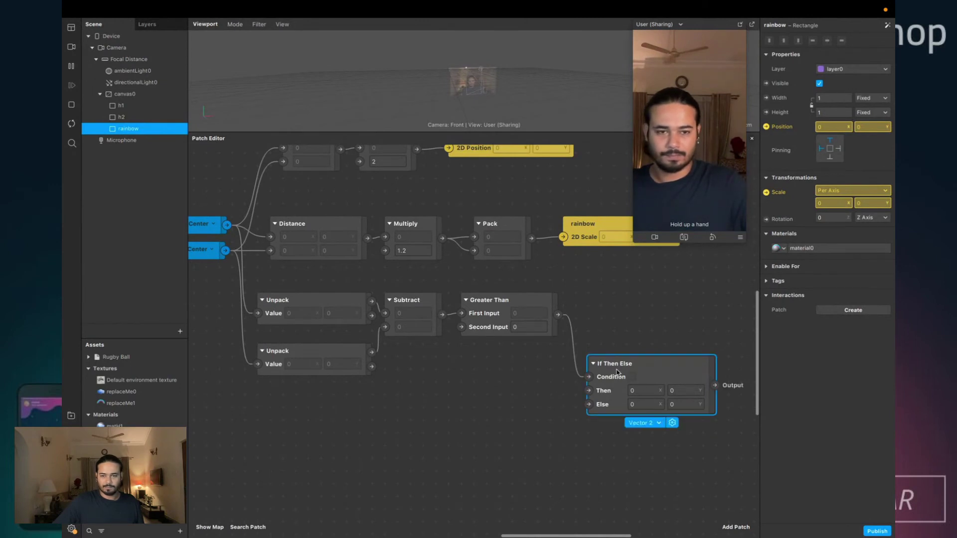
scroll(617, 373, up, 1)
click(515, 371)
click(483, 324)
click(513, 370)
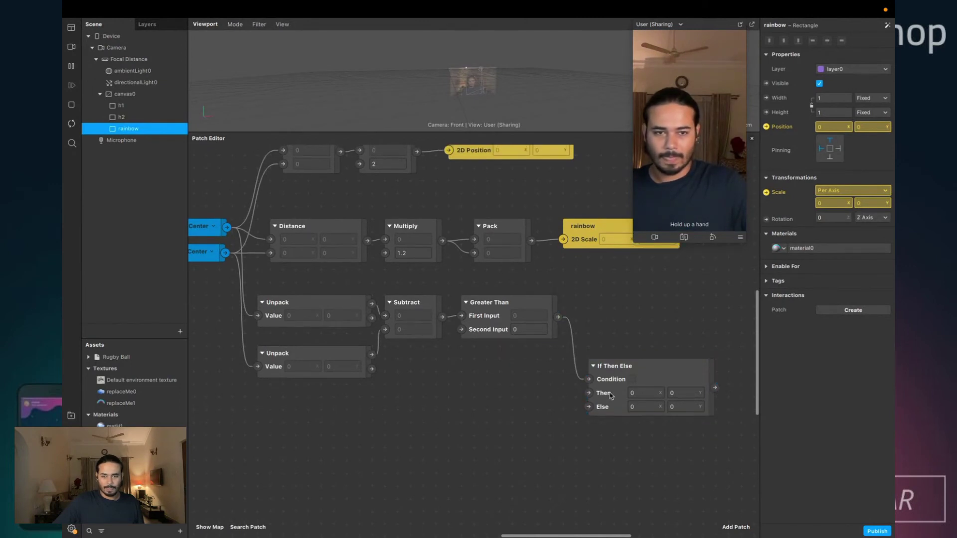
scroll(611, 397, down, 2)
scroll(611, 396, right, 2)
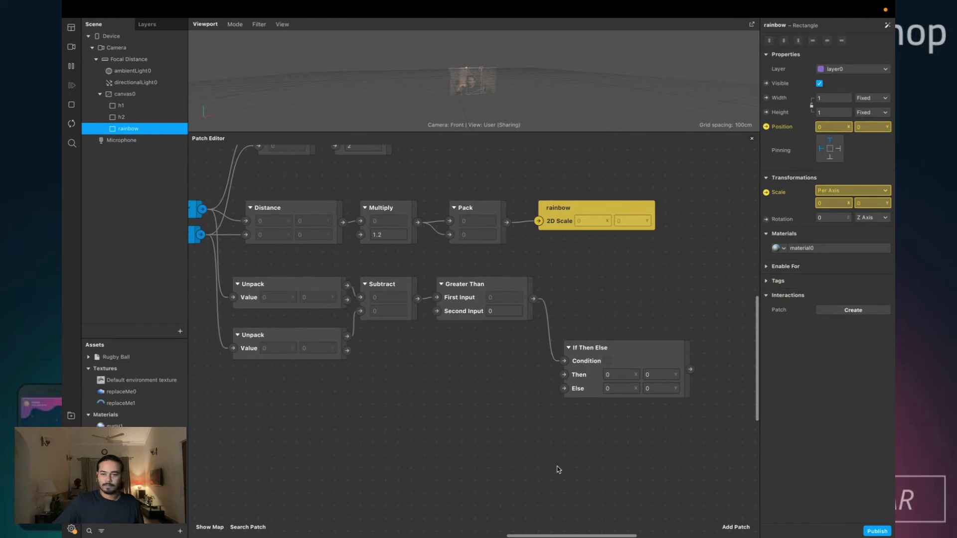
scroll(501, 445, left, 4)
scroll(500, 445, up, 2)
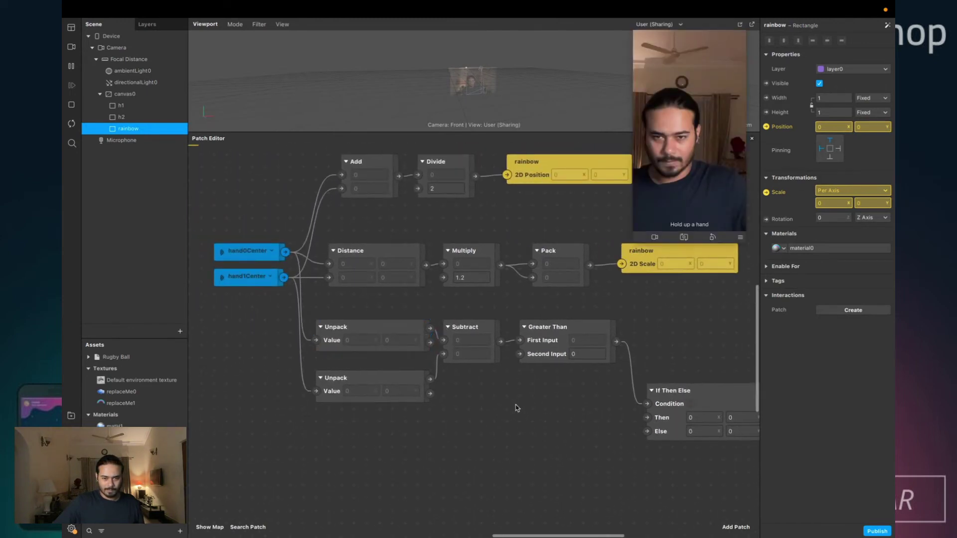
scroll(442, 394, right, 3)
scroll(442, 393, down, 2)
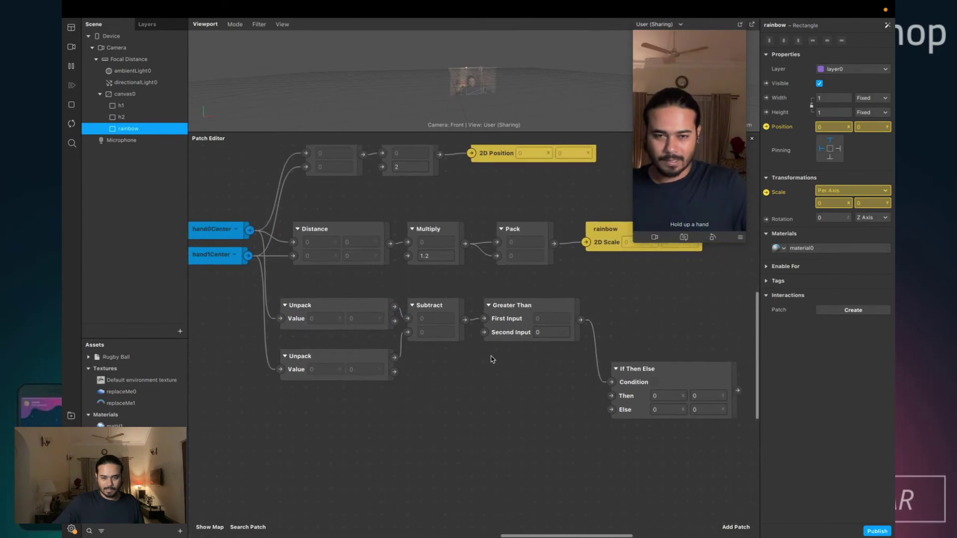
- Space out the Subtract, Greater Than and If Then Else patches, shifting each further along the row
click(460, 320)
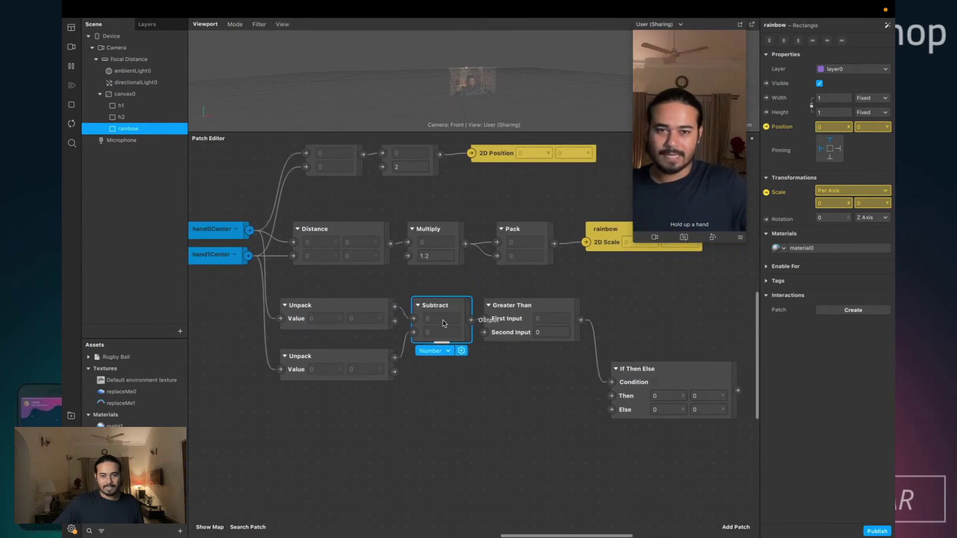
drag(418, 305, 432, 305)
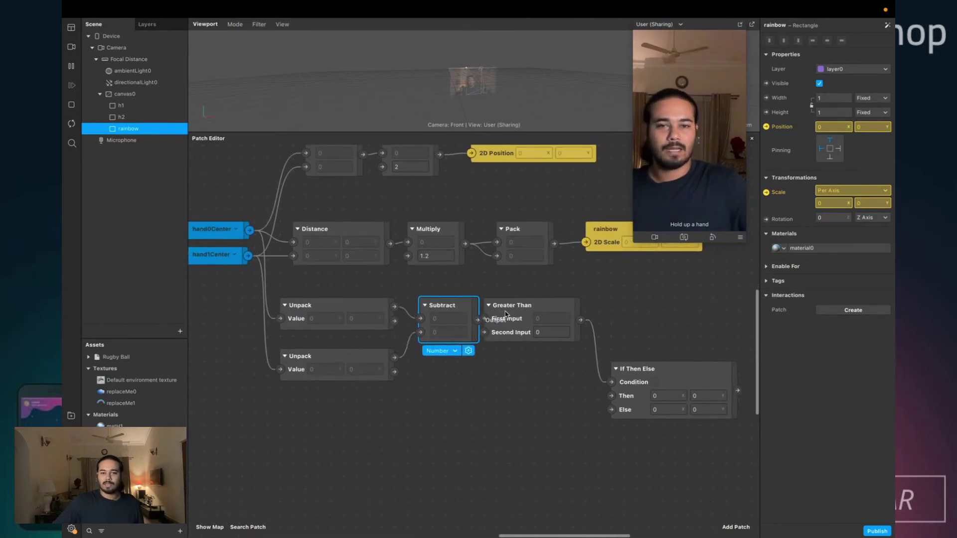
drag(513, 306, 538, 305)
drag(669, 380, 697, 354)
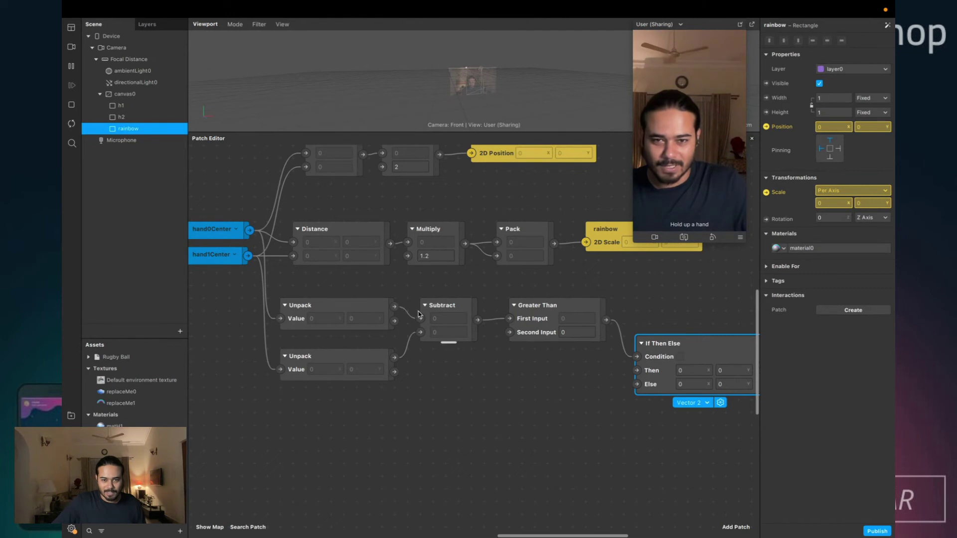
- Connect the X outputs of both Unpack patches directly to Greater Than's First and Second Inputs, and delete the Subtract patch
drag(418, 313, 509, 318)
drag(434, 353, 509, 332)
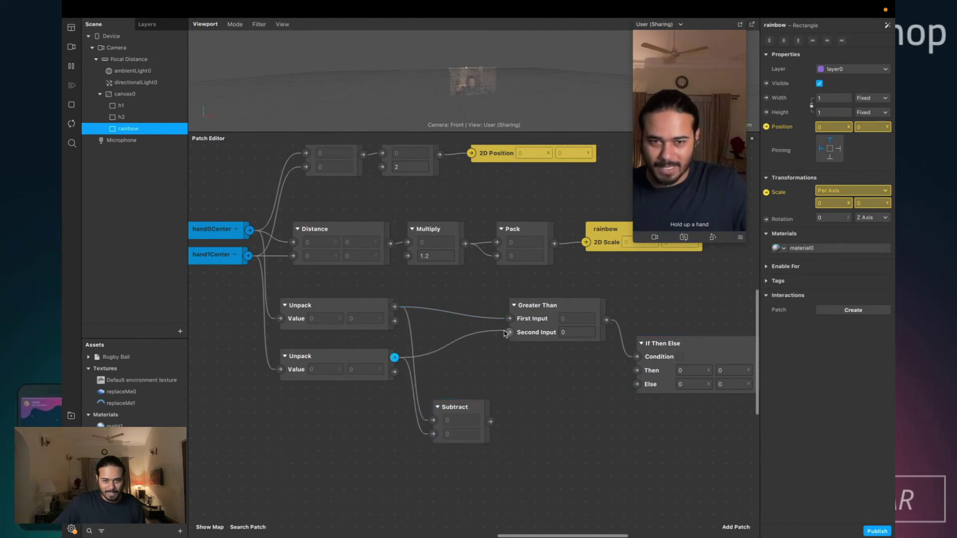
drag(473, 420, 474, 407)
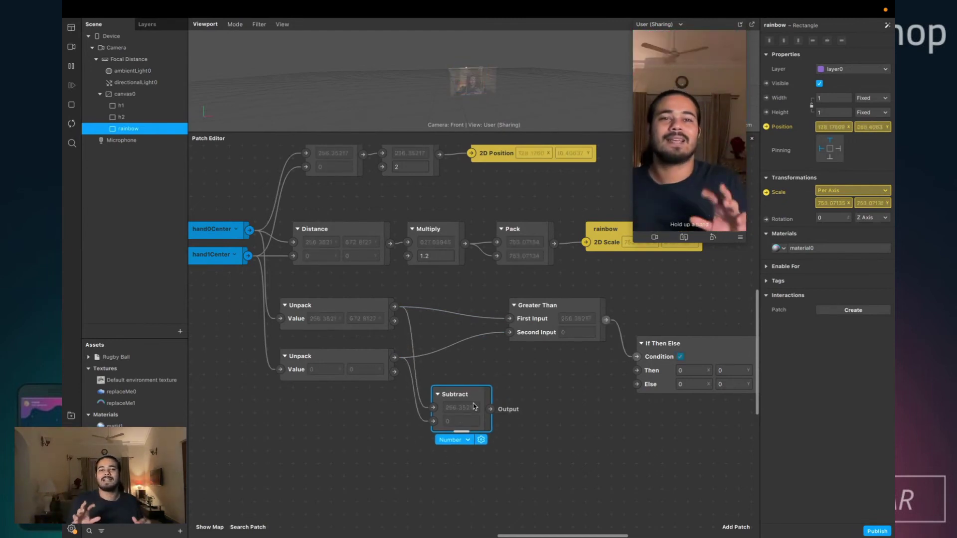
click(565, 402)
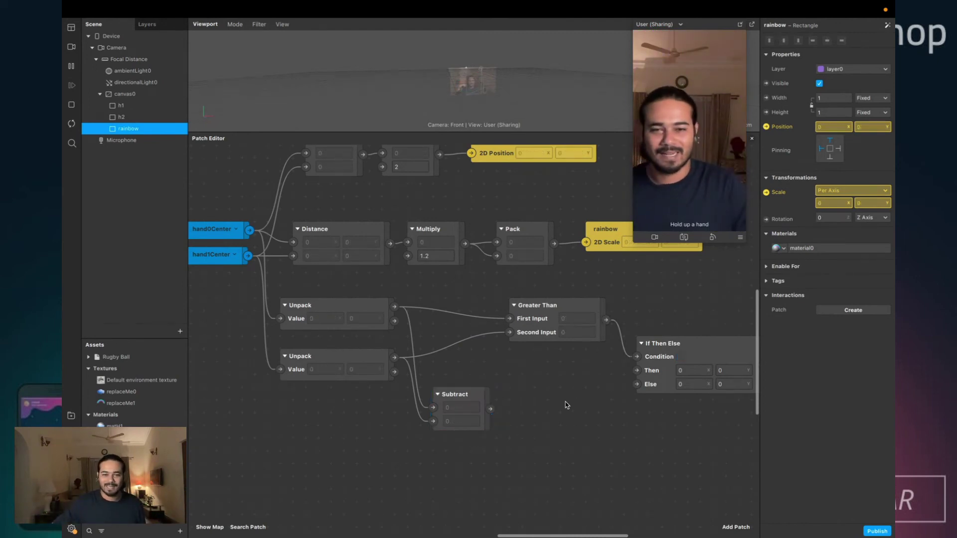
click(462, 405)
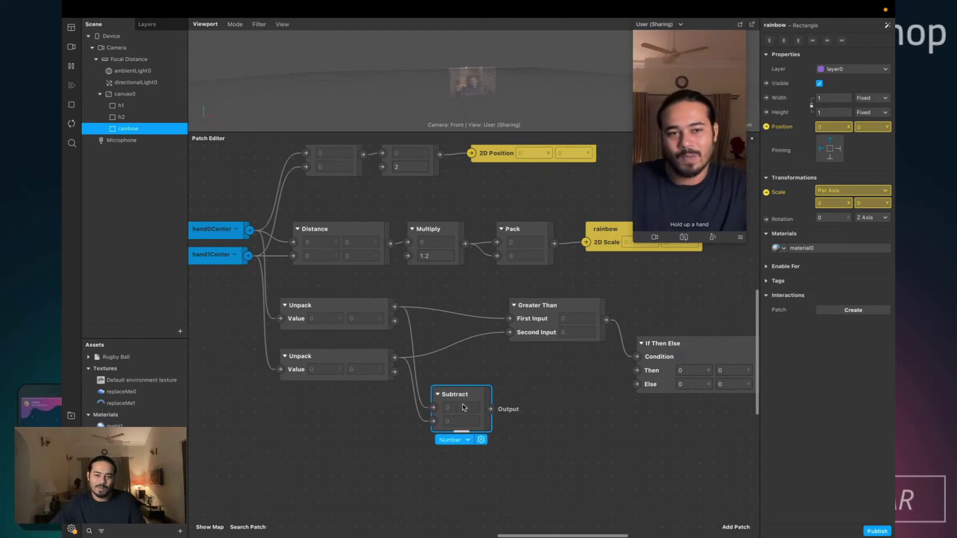
key(BackSpace)
- Align If Then Else beside Greater Than and bring both Unpack patches close to Greater Than's inputs
scroll(597, 379, right, 2)
scroll(597, 379, right, 3)
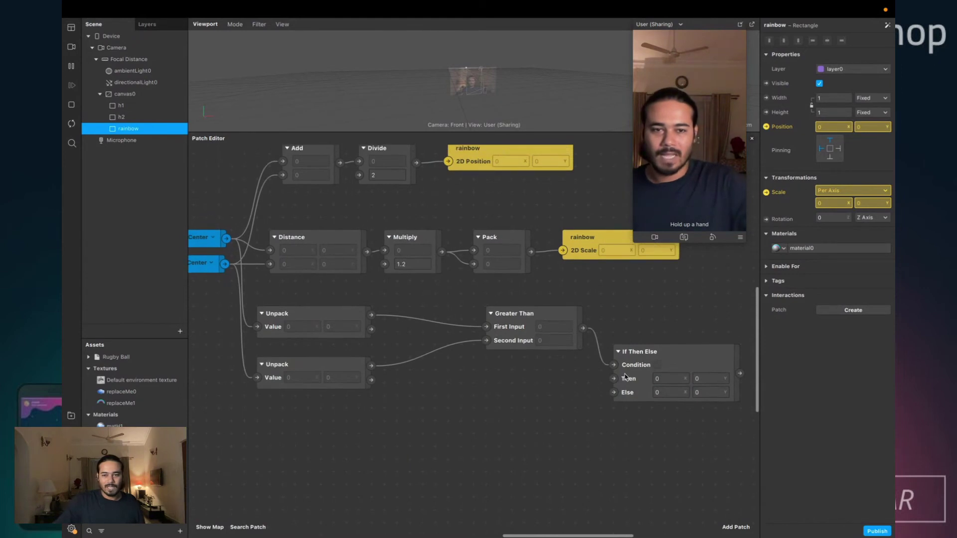
drag(595, 374, 600, 335)
click(504, 402)
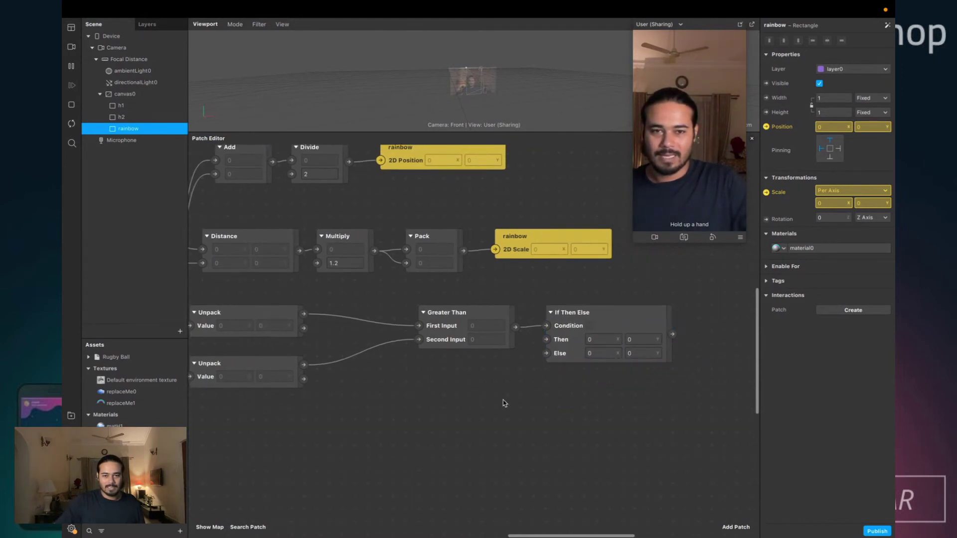
scroll(505, 402, left, 5)
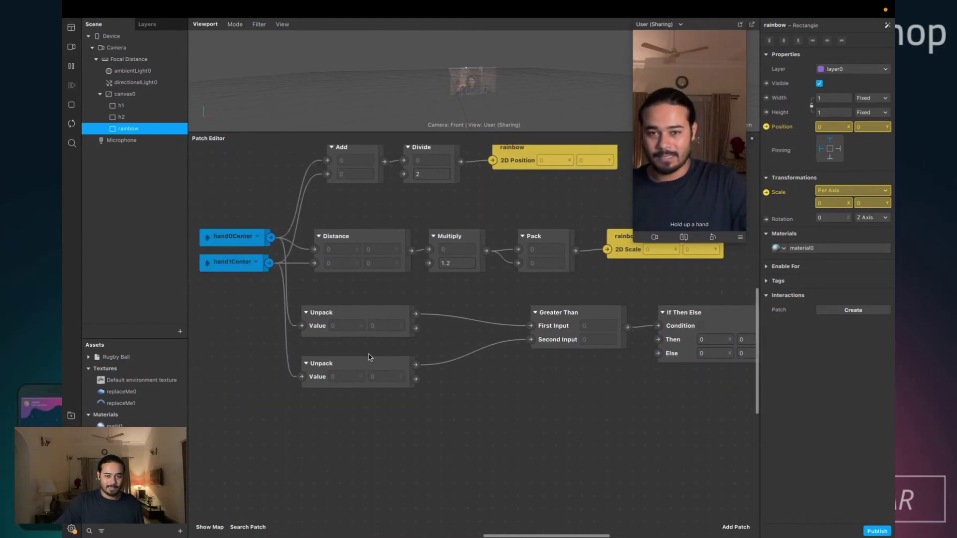
drag(369, 357, 472, 361)
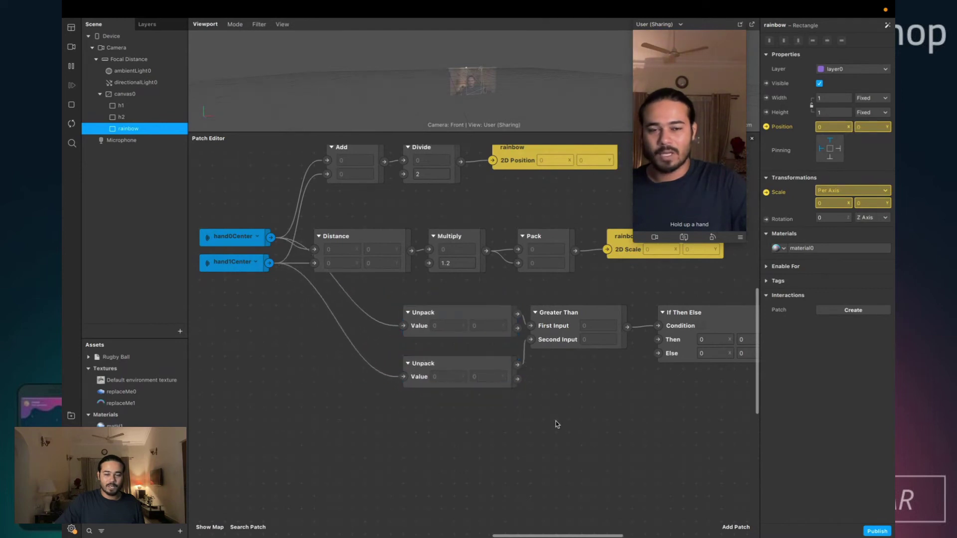
- Connect hand1Center to the Then input and hand0Center to the Else input of the If Then Else patch
scroll(555, 421, right, 3)
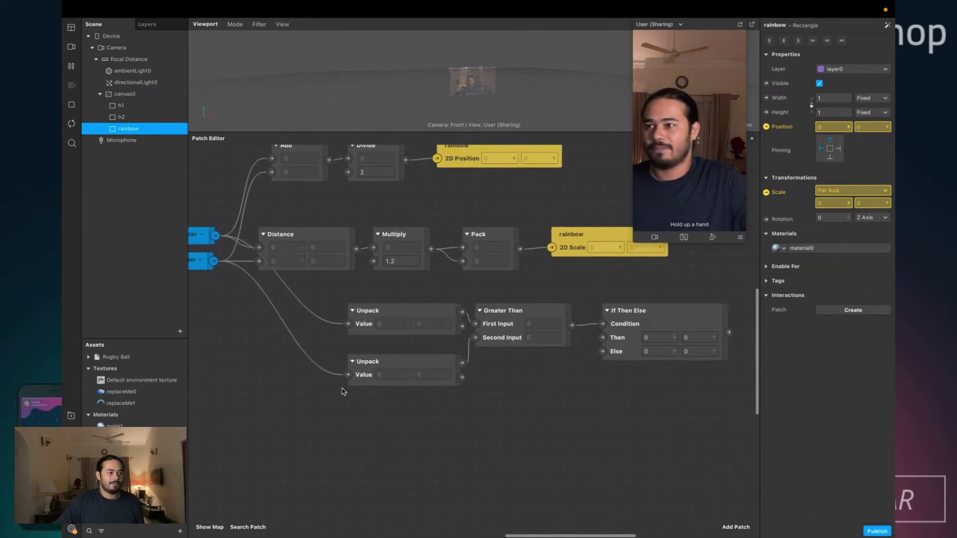
scroll(309, 371, left, 2)
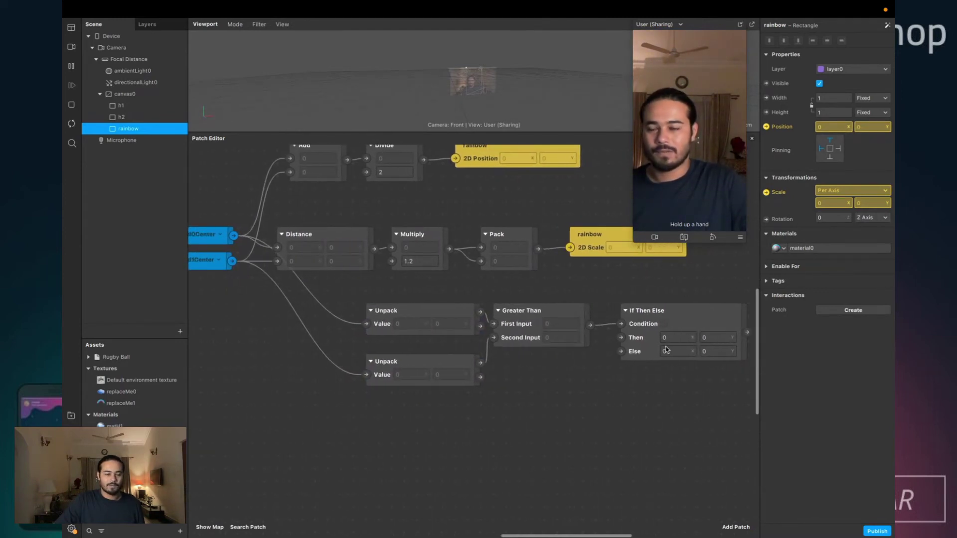
scroll(667, 349, left, 1)
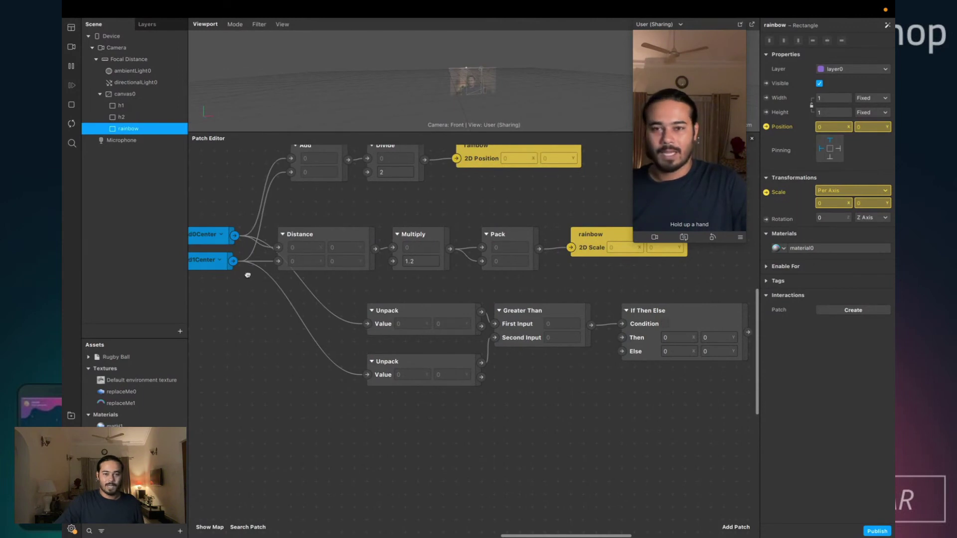
scroll(248, 272, left, 2)
drag(241, 262, 629, 339)
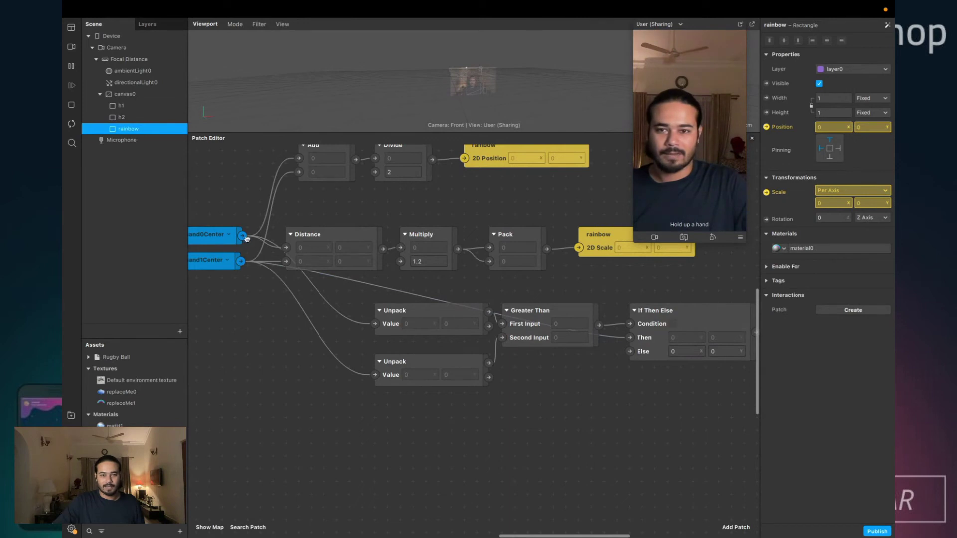
drag(254, 249, 630, 352)
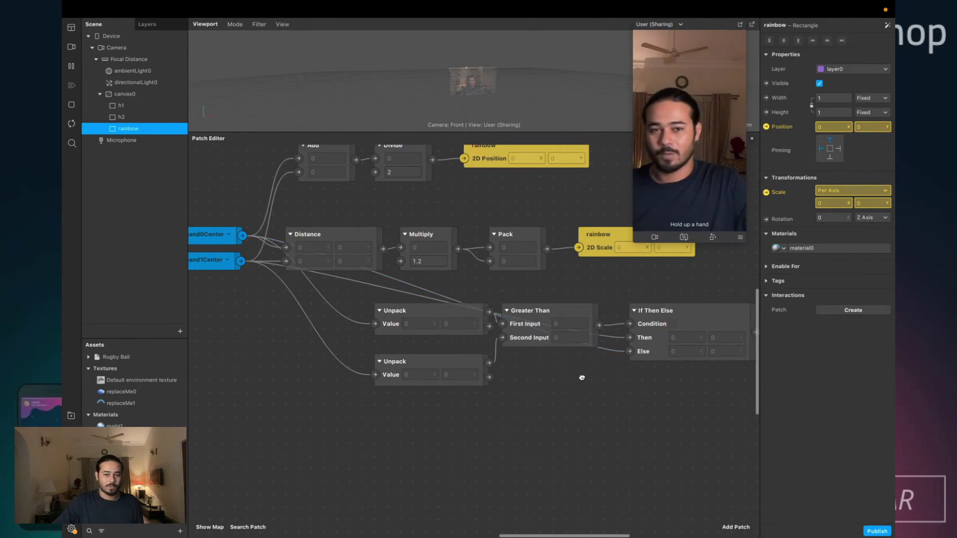
- Move both Unpack patches back from Greater Than and lower Greater Than below the connection lines
scroll(581, 376, right, 2)
click(342, 324)
shift+click(352, 362)
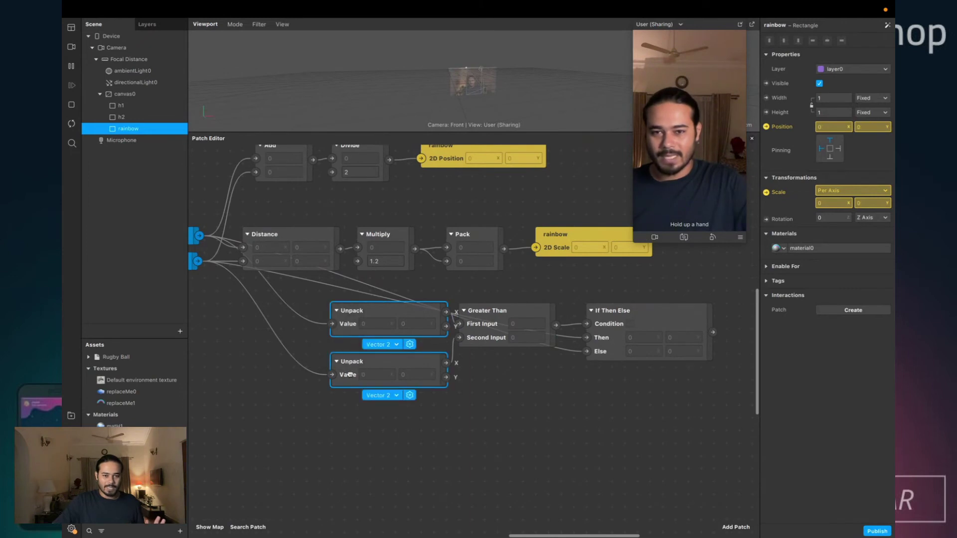
drag(351, 362, 313, 362)
drag(484, 339, 474, 365)
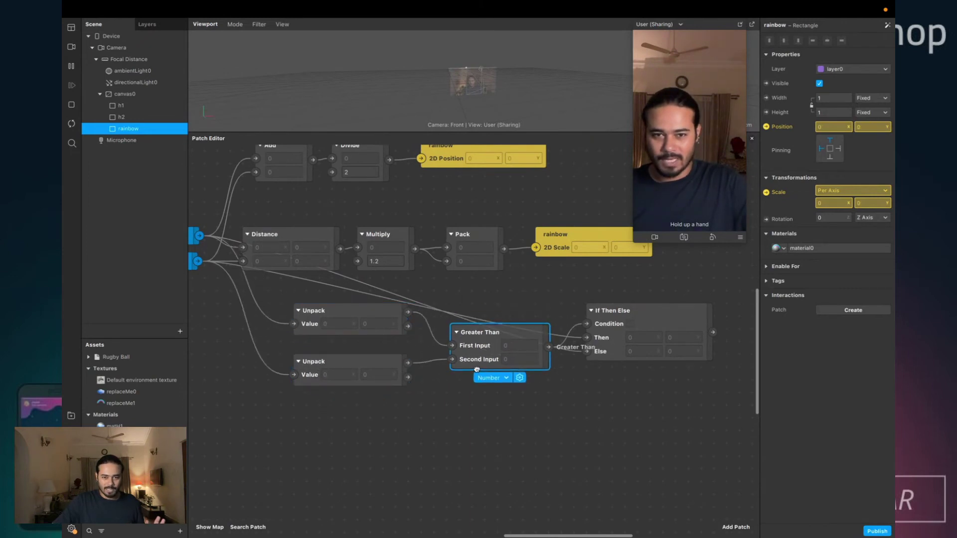
click(344, 311)
- Move hand1Center down level with If Then Else, and shift both Unpack patches and Greater Than below its connection lines
scroll(267, 293, left, 1)
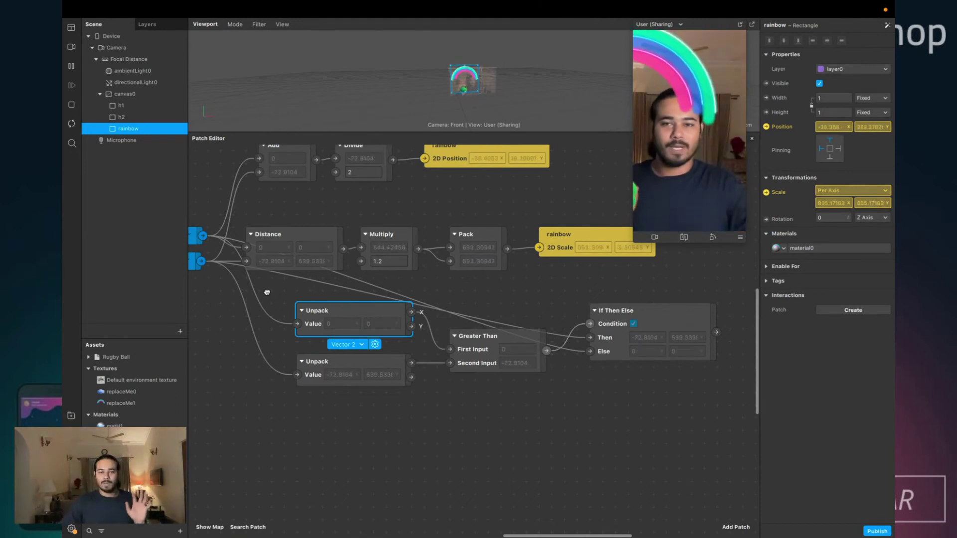
scroll(266, 292, left, 3)
drag(224, 262, 224, 312)
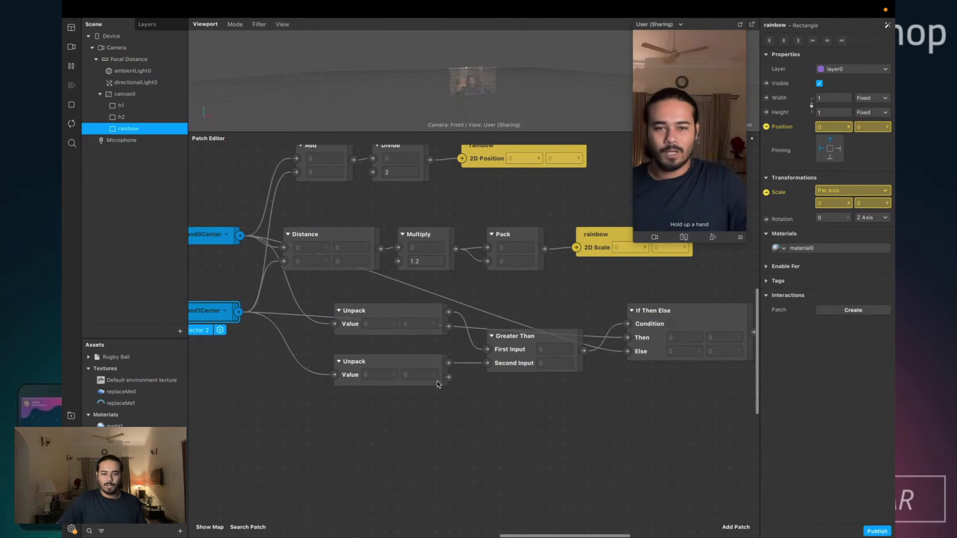
drag(323, 333, 409, 425)
drag(524, 361, 509, 399)
click(621, 414)
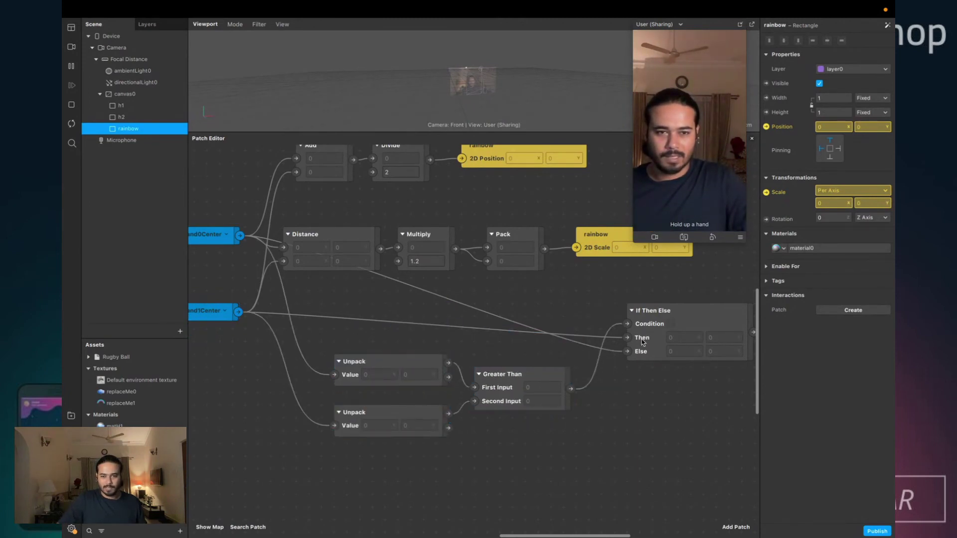
- Move the If Then Else patch slightly closer to the Greater Than patch
mouse_move(670, 352)
mouse_down()
mouse_move(663, 380)
mouse_move(658, 352)
mouse_up()
scroll(657, 386, right, 1)
scroll(657, 386, down, 1)
scroll(648, 394, down, 1)
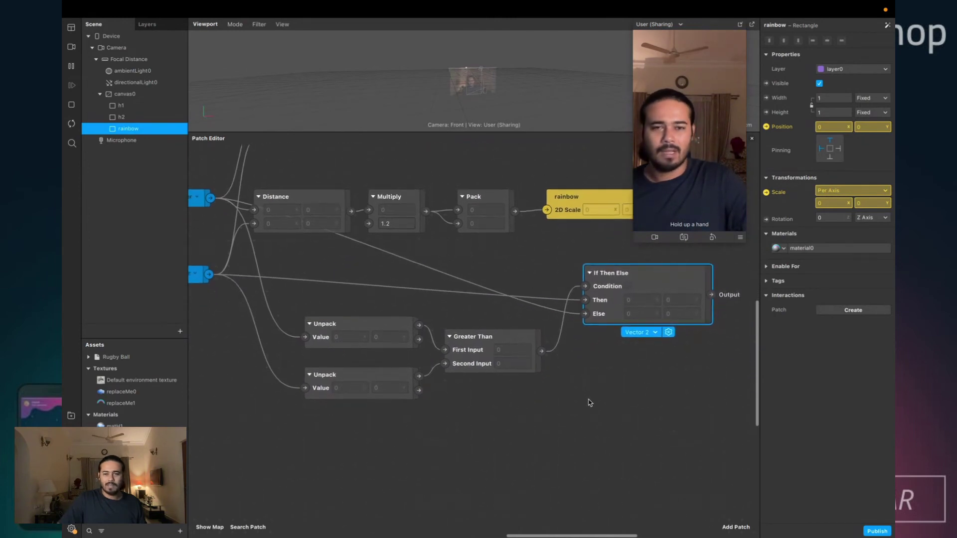
scroll(598, 374, right, 3)
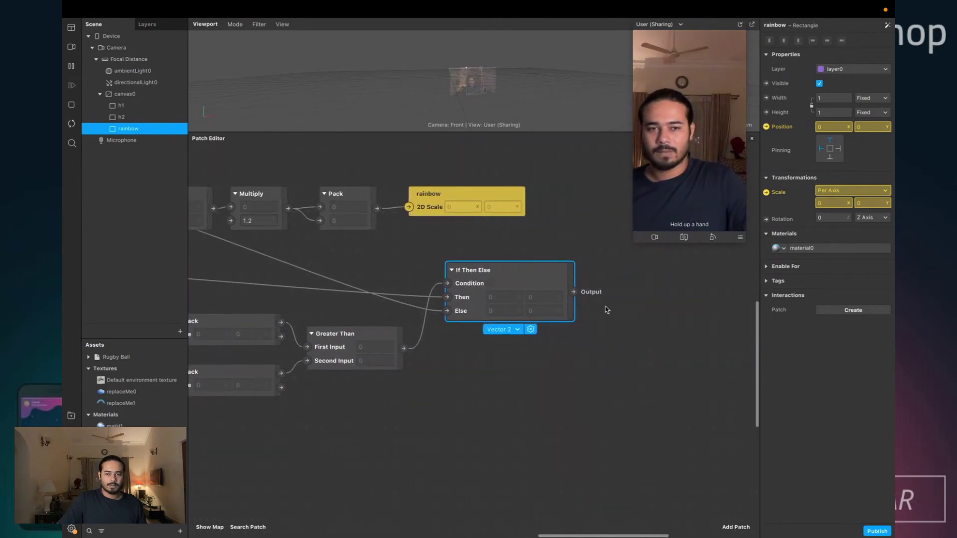
- Add a Value patch fed by the If Then Else output and set its type to Vector 2
drag(576, 294, 604, 292)
text(value)
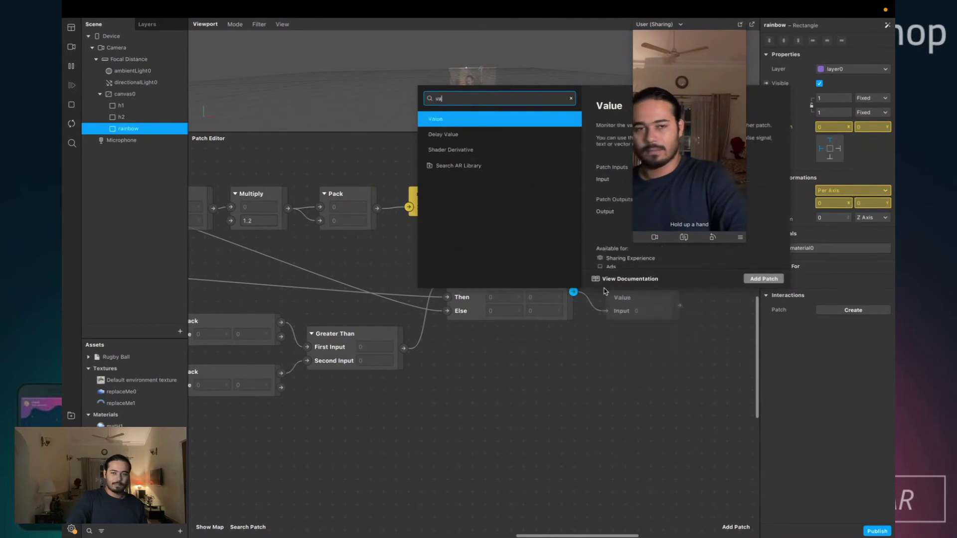
key(Return)
click(632, 330)
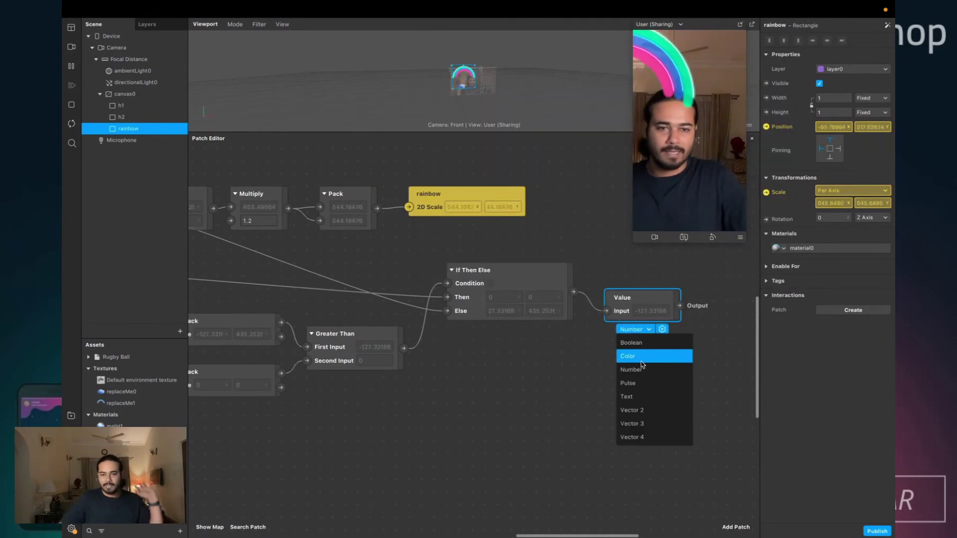
click(644, 411)
- Rename the Value patch as leftHand and move it level with the If Then Else output
double_click(629, 298)
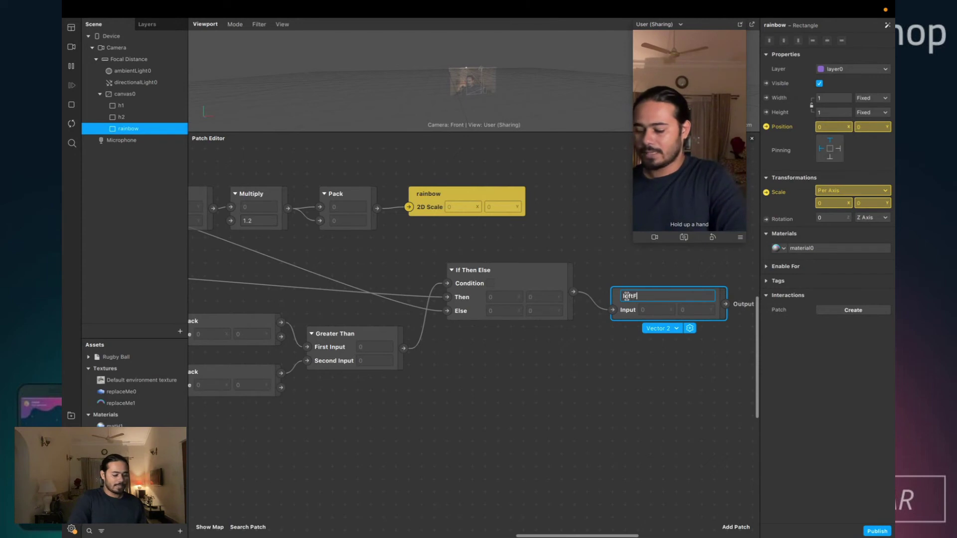
text(leftF)
key(BackSpace)
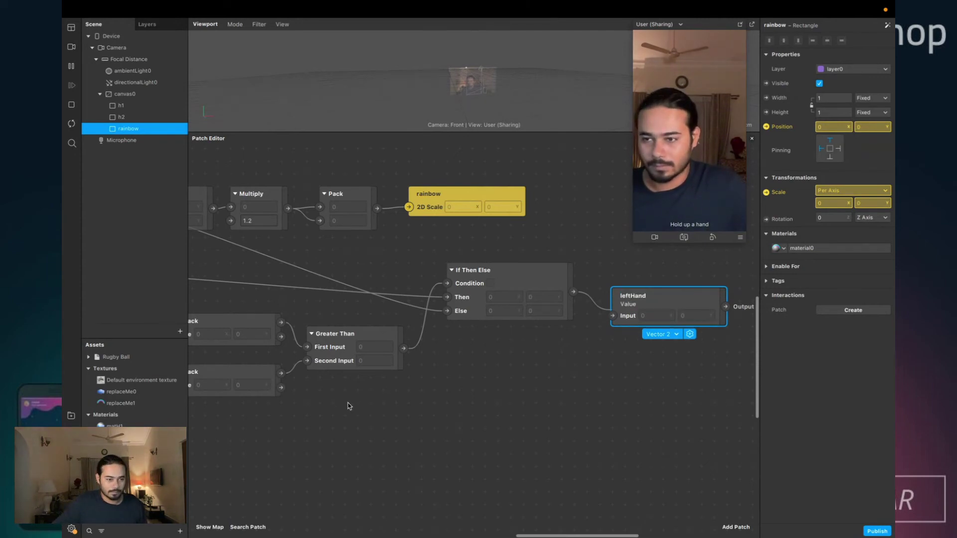
click(696, 360)
drag(666, 309, 653, 284)
click(645, 331)
scroll(499, 388, left, 2)
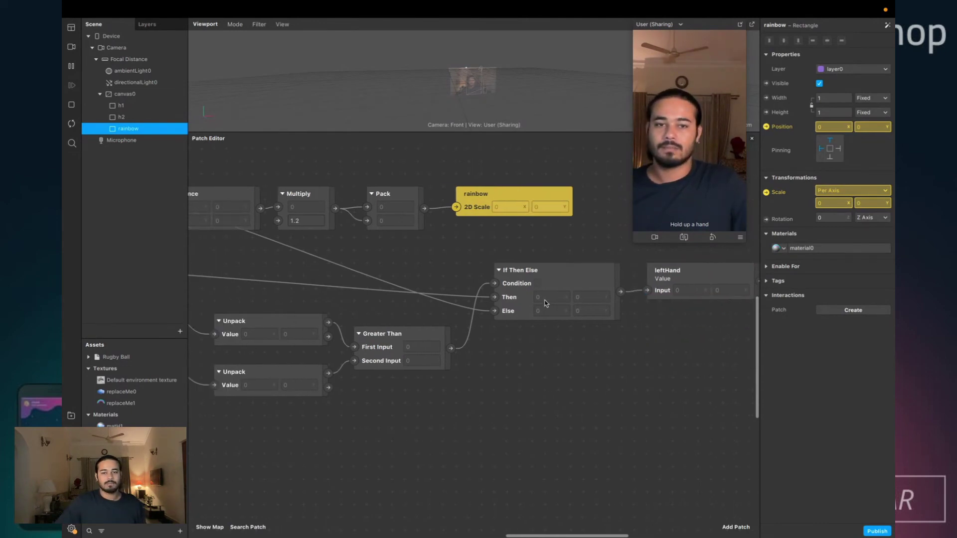
- Duplicate the If Then Else patch and place the copy directly below the original
click(546, 302)
key(super+c)
key(super+v)
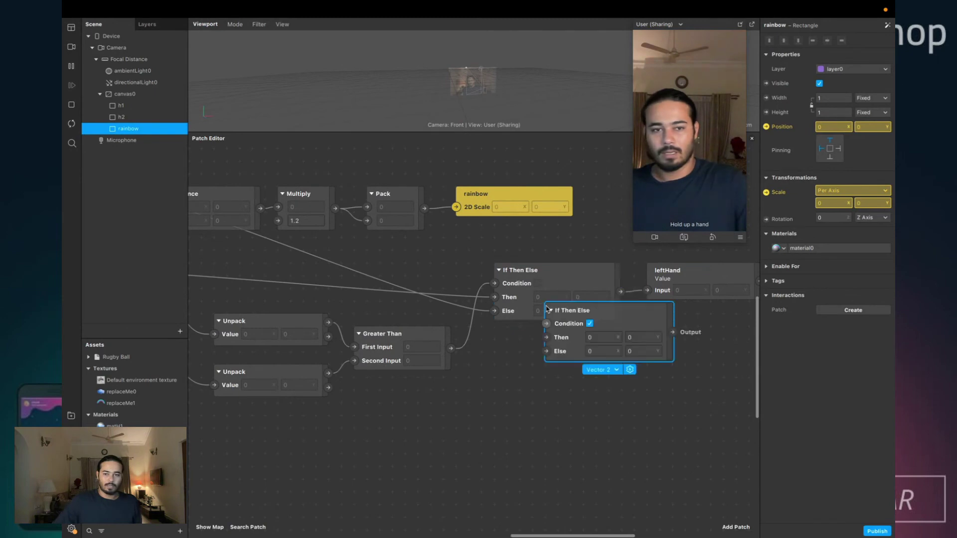
drag(578, 340, 519, 406)
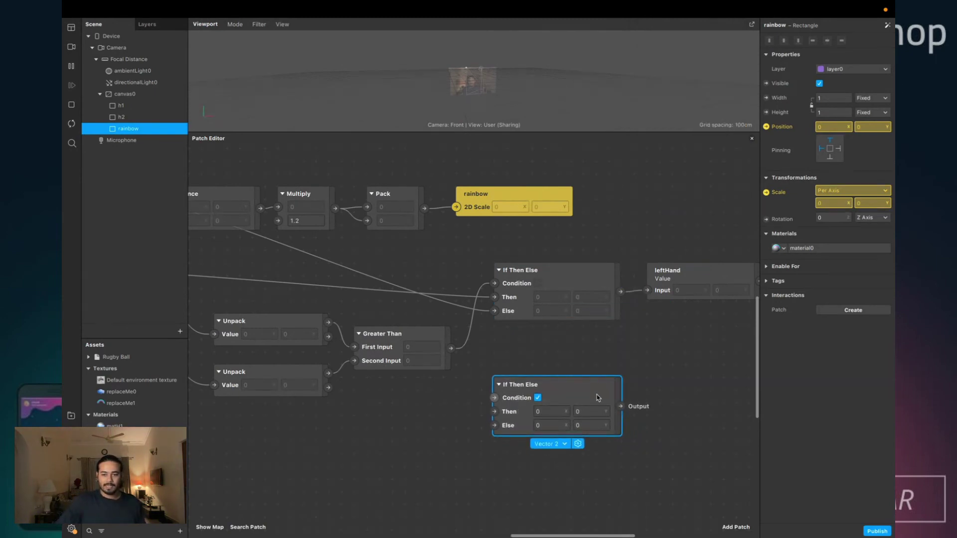
- Connect hand0Center to Then, hand1Center to Else, and Greater Than to Condition on the lower If Then Else patch
scroll(456, 402, left, 3)
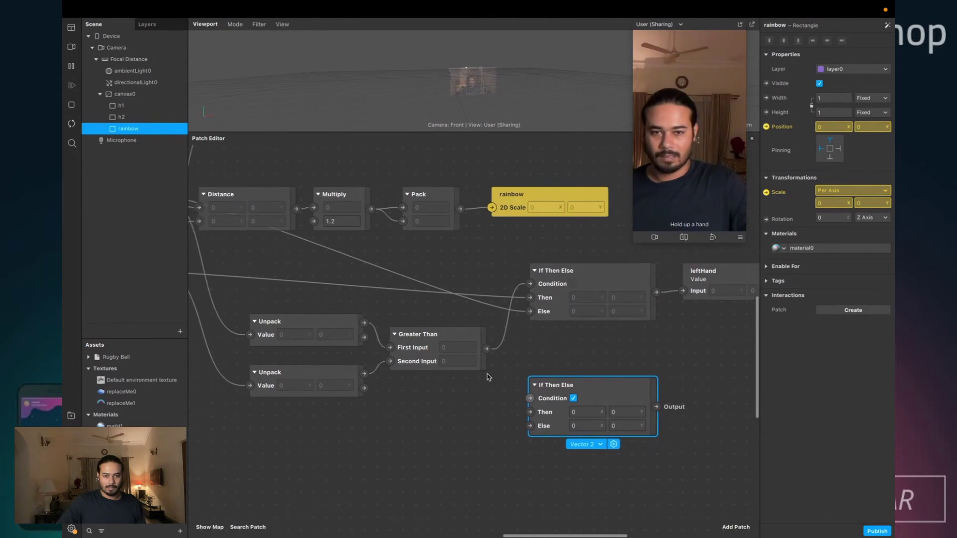
scroll(362, 371, left, 4)
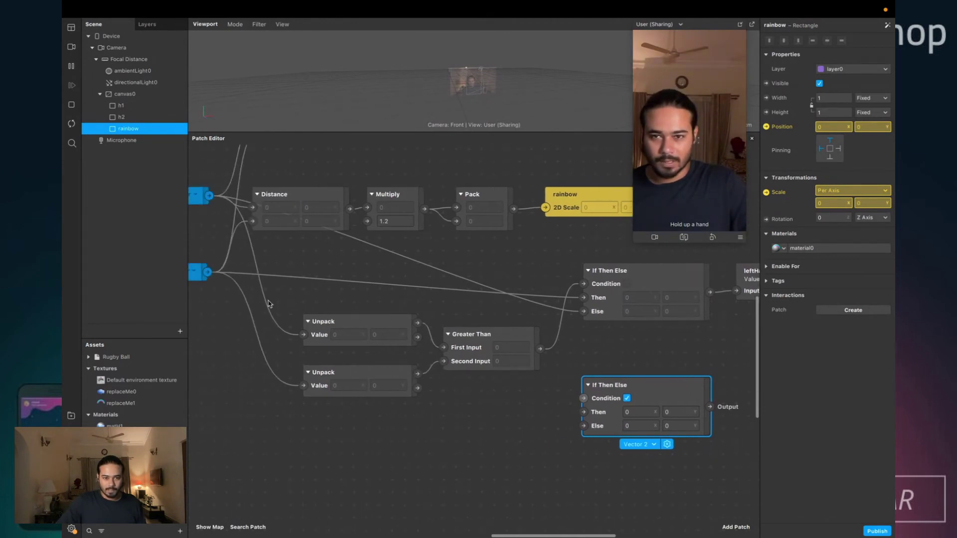
drag(209, 195, 581, 415)
drag(211, 271, 588, 430)
drag(540, 348, 584, 399)
scroll(543, 468, right, 3)
scroll(536, 478, right, 1)
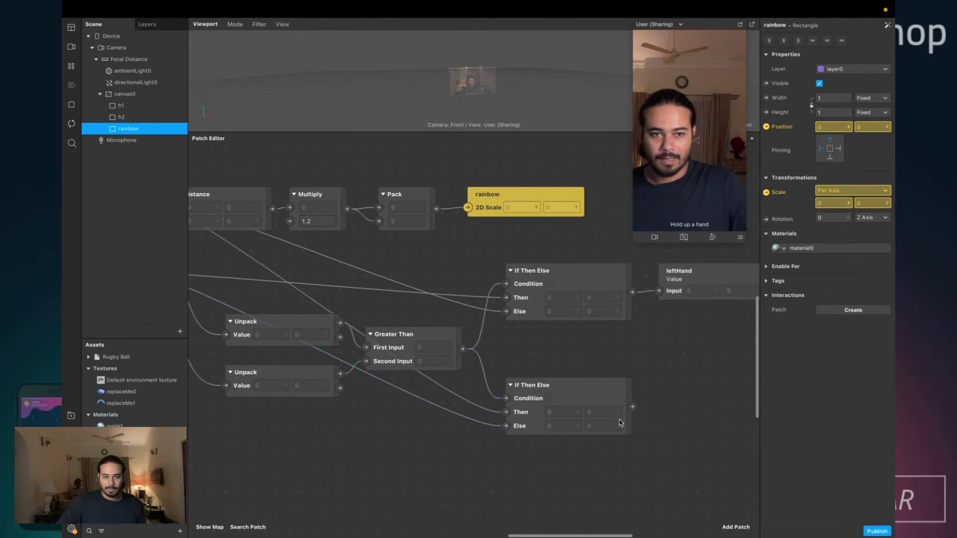
scroll(526, 409, left, 1)
click(539, 316)
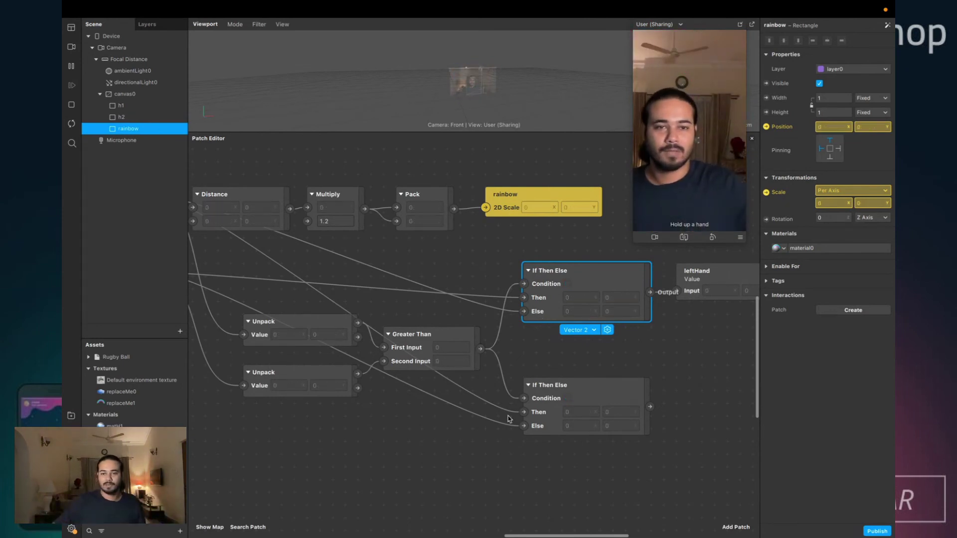
- Add a Value patch fed by the lower If Then Else output and name it rightHnad
scroll(528, 415, right, 3)
drag(602, 404, 632, 388)
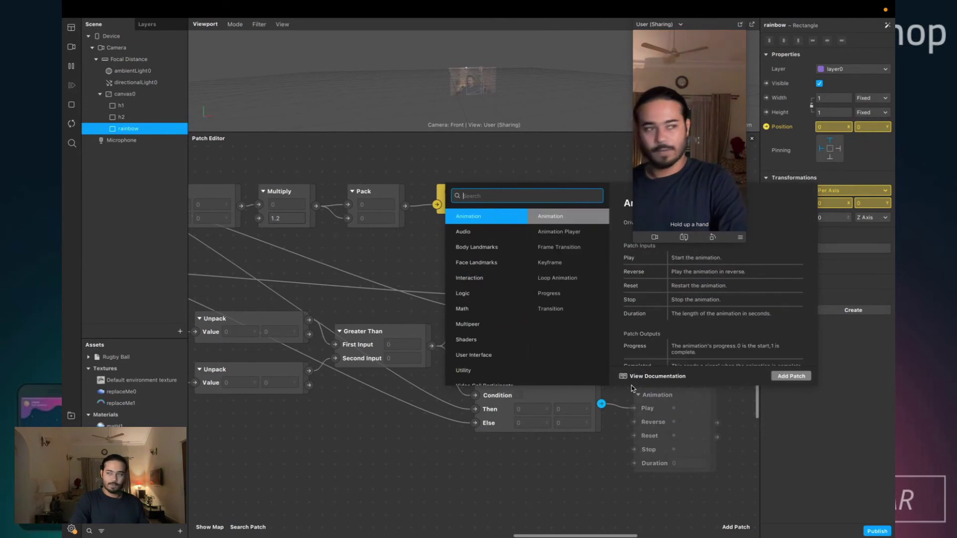
text(va)
key(Return)
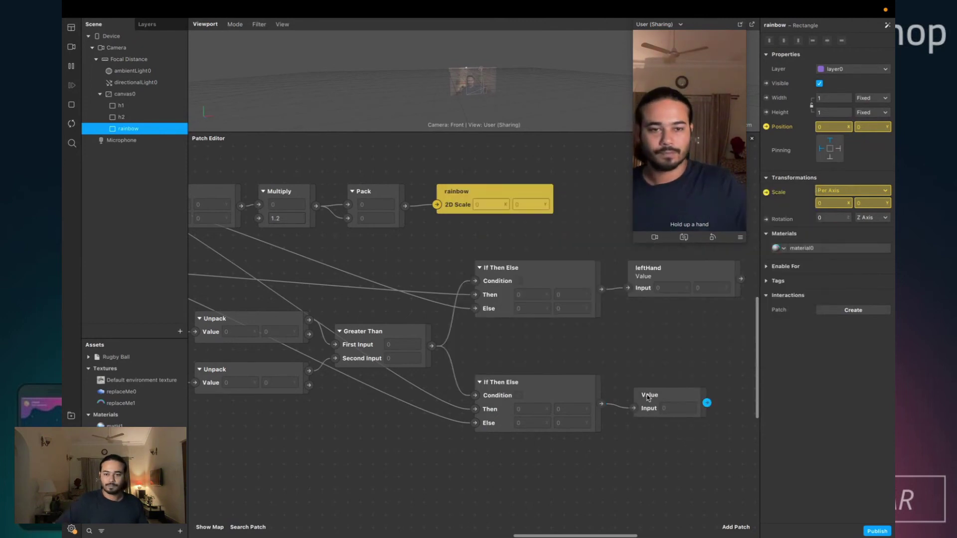
double_click(651, 396)
text(rightHnad)
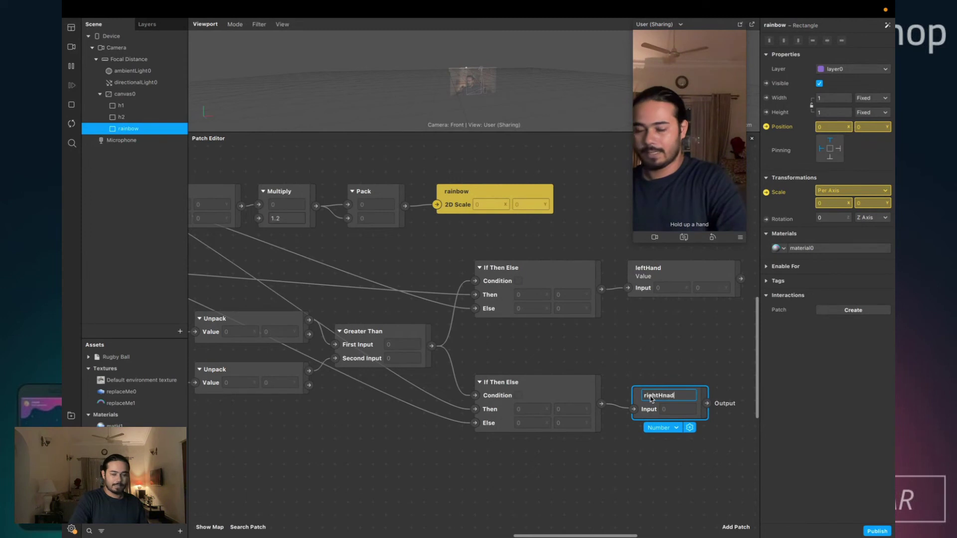
key(Return)
- Set the rightHnad patch's type to Vector 2 and move it up slightly beside the lower If Then Else
click(663, 430)
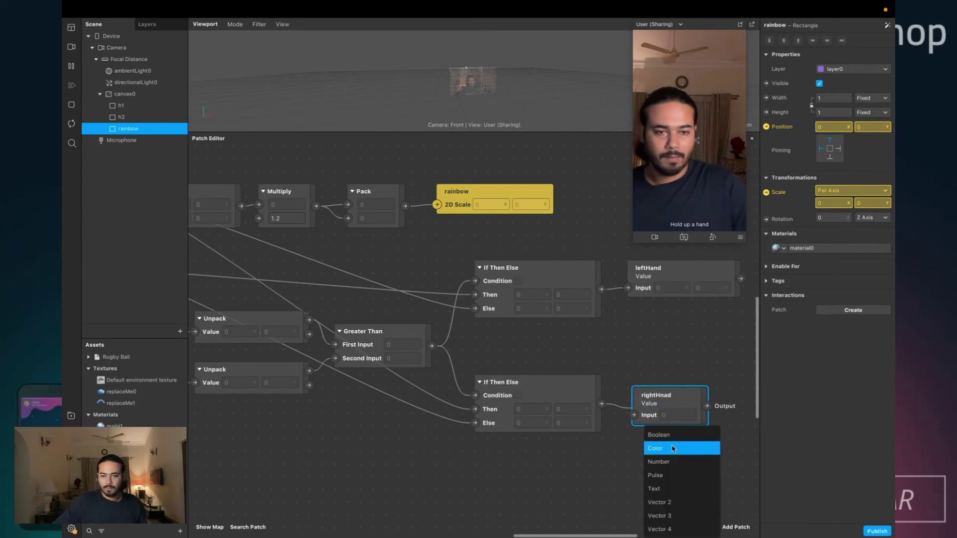
click(682, 501)
scroll(664, 447, right, 3)
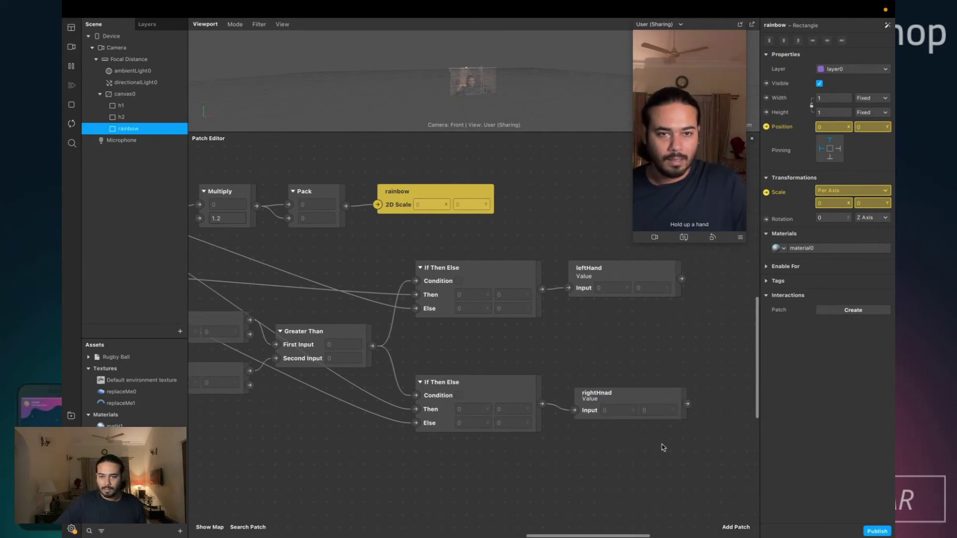
drag(596, 391, 605, 379)
- Group both Unpack patches, Greater Than and both If Then Else patches under the name Determine Hand
scroll(530, 402, left, 6)
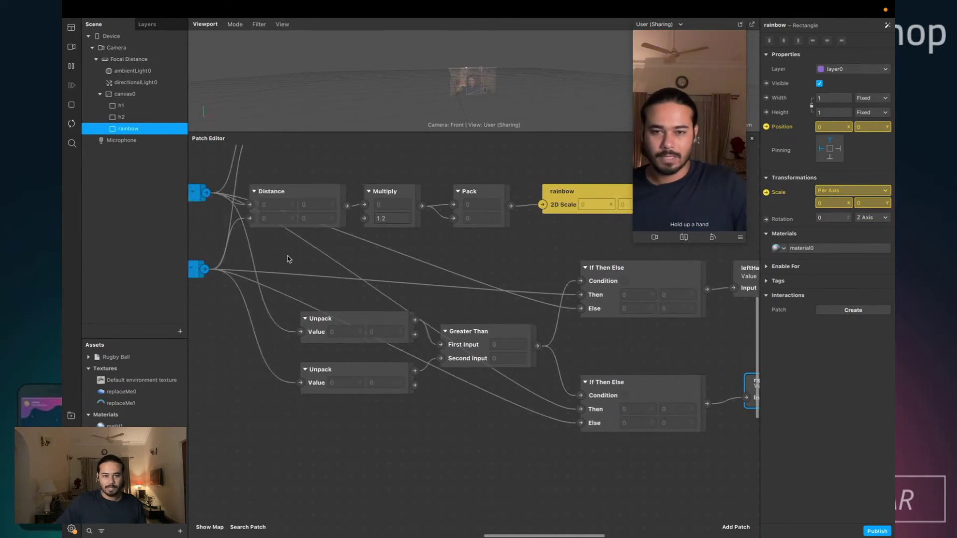
drag(288, 259, 649, 484)
right_click(641, 400)
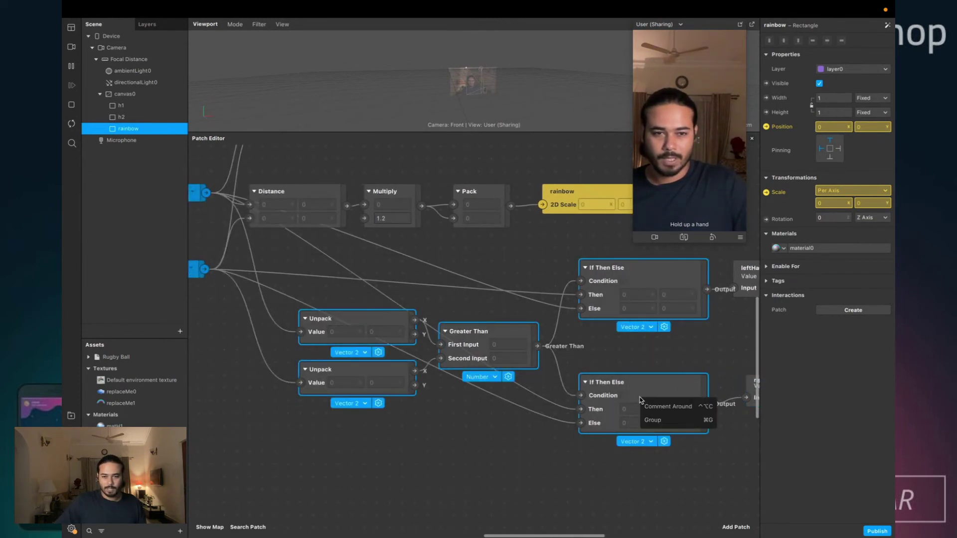
click(668, 417)
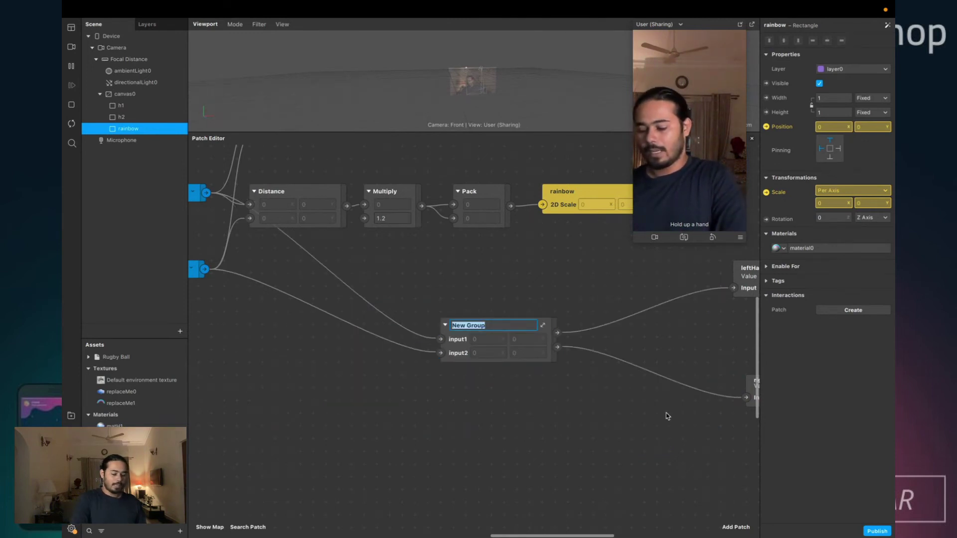
text(Determine H)
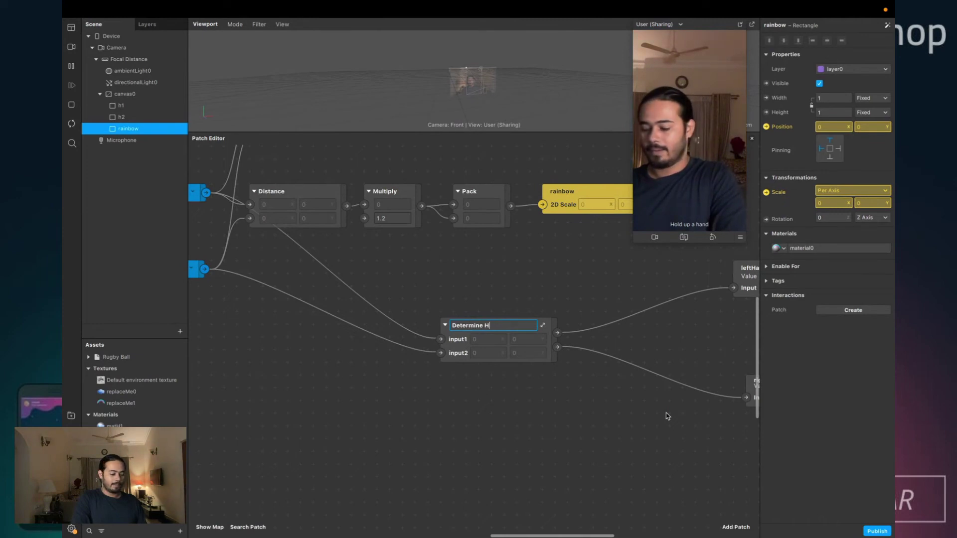
text(and)
key(Return)
- Move the Determine Hand group beneath the Distance patch, level with hand1Center
scroll(490, 413, left, 1)
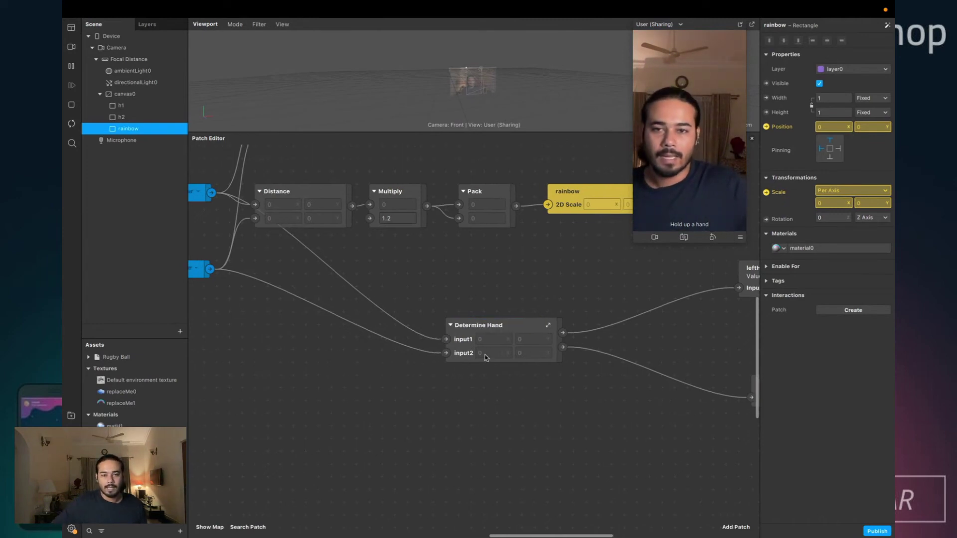
drag(478, 355, 298, 294)
click(560, 320)
- Move the leftHand and rightHnad patches close to the Determine Hand group's outputs, stacked one above the other
scroll(598, 309, right, 3)
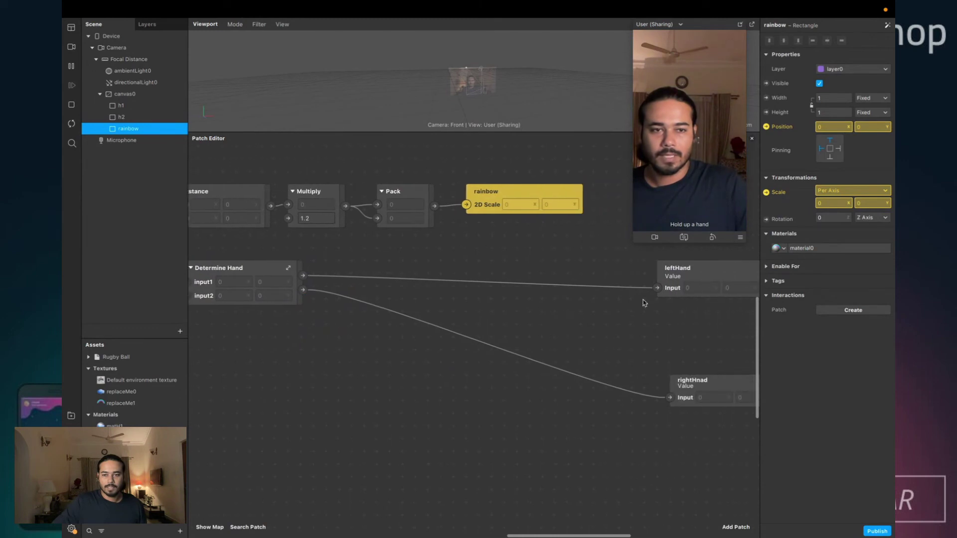
click(711, 309)
drag(711, 309, 723, 360)
scroll(713, 329, up, 1)
drag(699, 303, 367, 326)
scroll(367, 326, left, 4)
- Rename the Determine Hand group's inputs as Hand0 and hand1 in its group properties
right_click(304, 282)
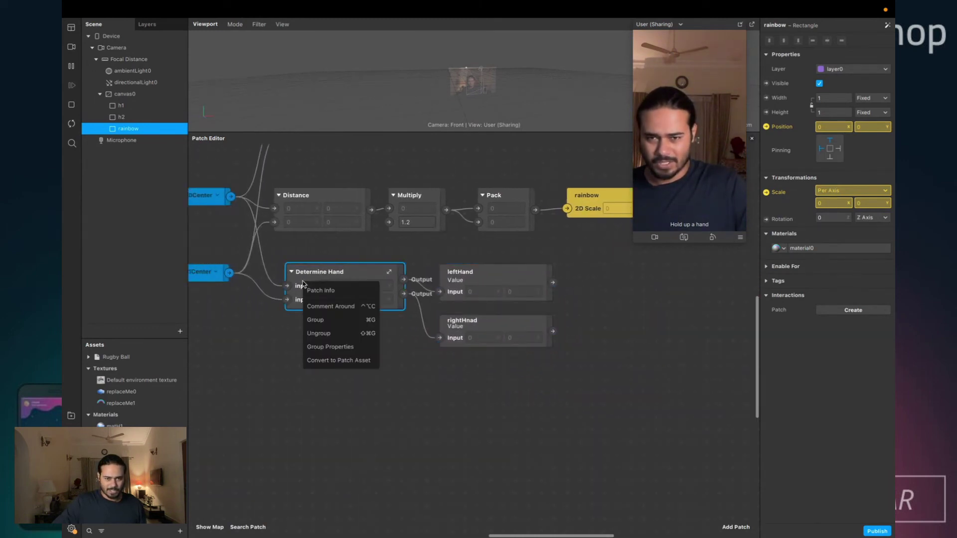
click(331, 346)
click(234, 98)
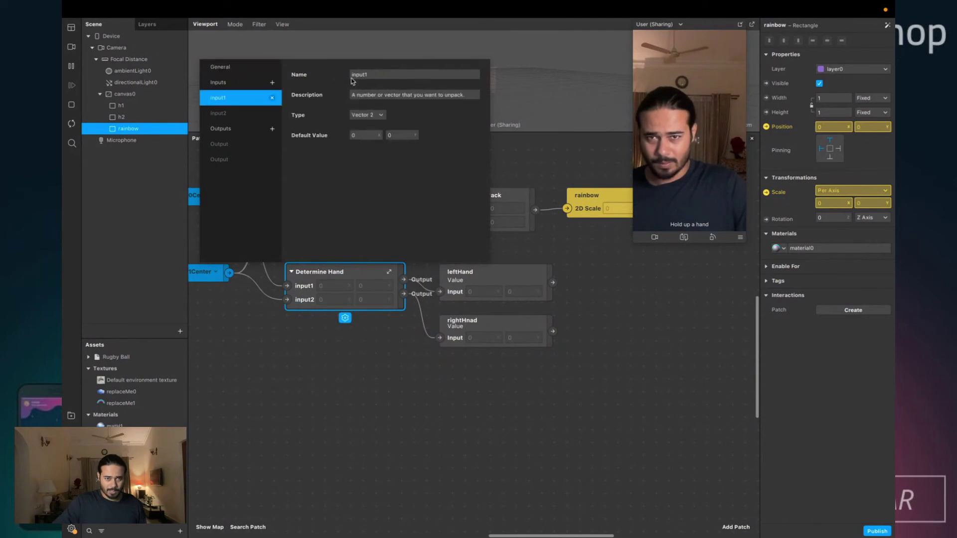
double_click(370, 75)
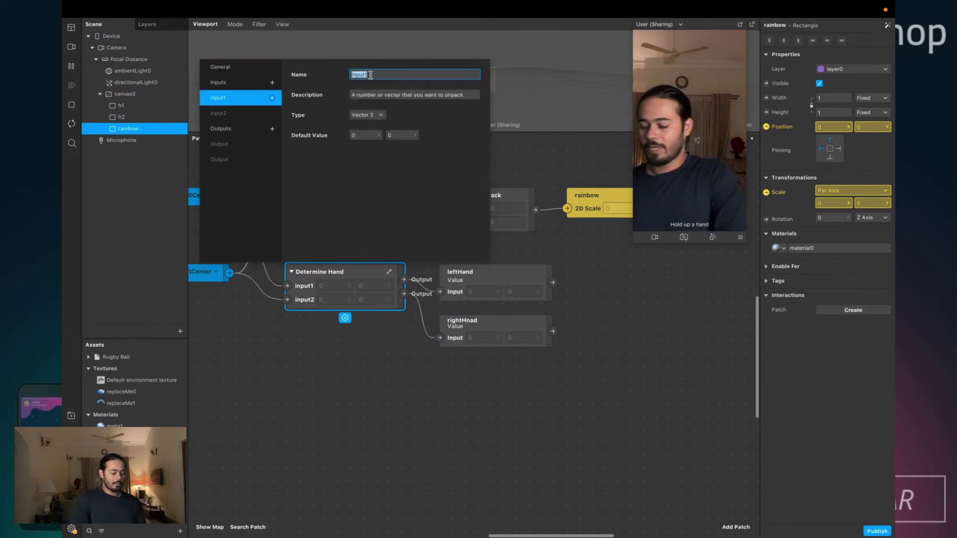
text(H)
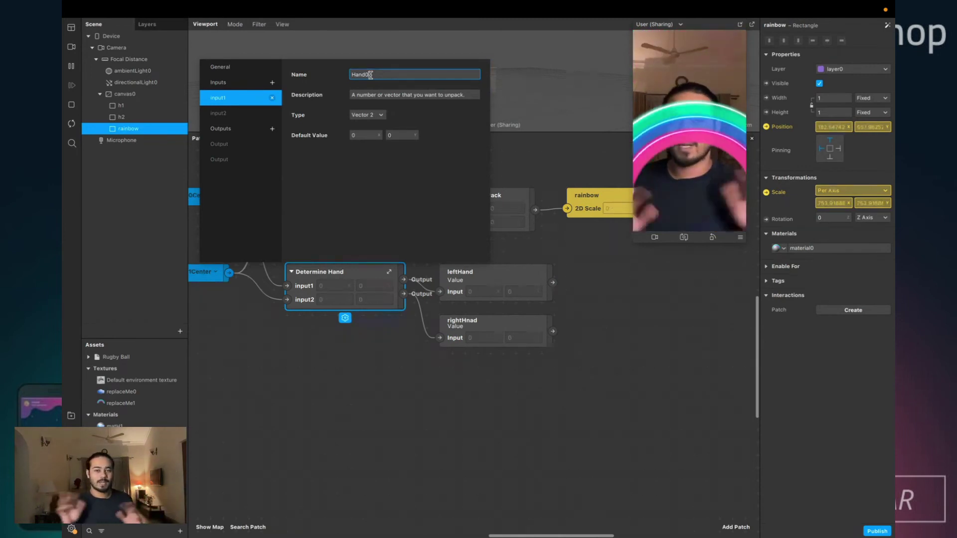
text(and0)
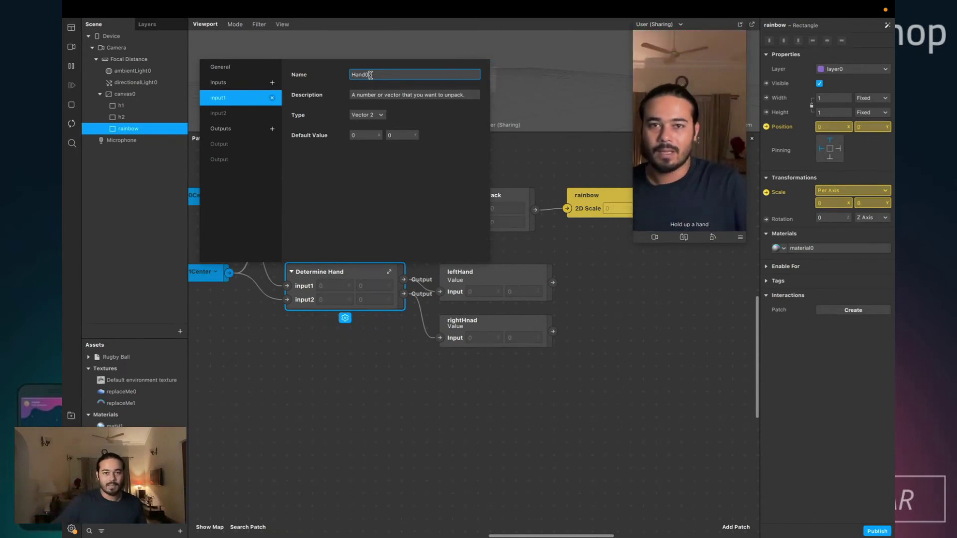
click(242, 113)
click(376, 76)
text(h)
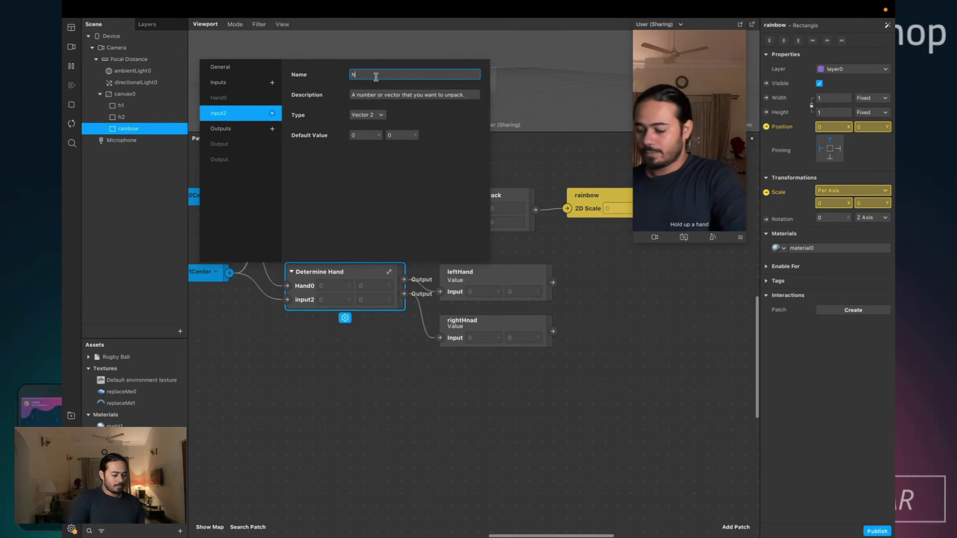
text(and1)
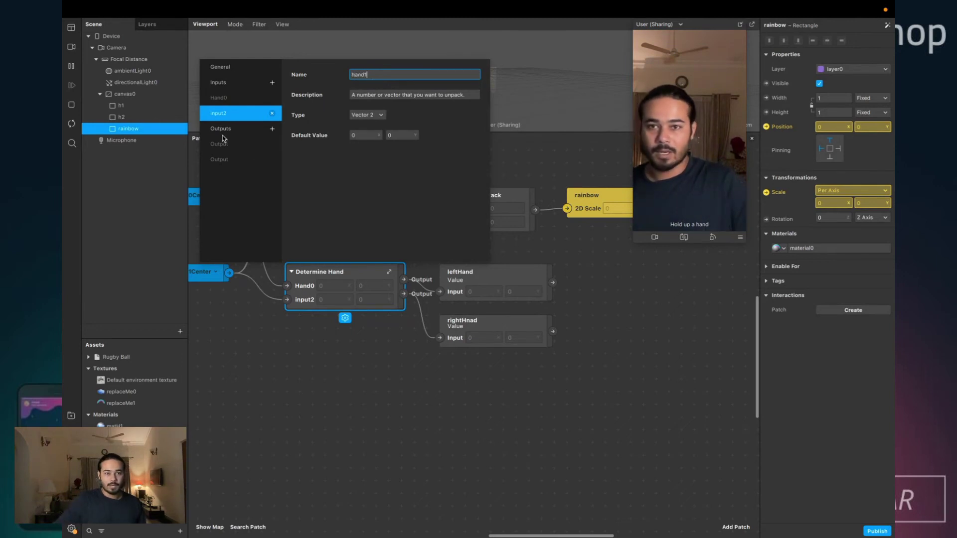
- Rename the Determine Hand group's two outputs as leftHand and rightHand
click(222, 146)
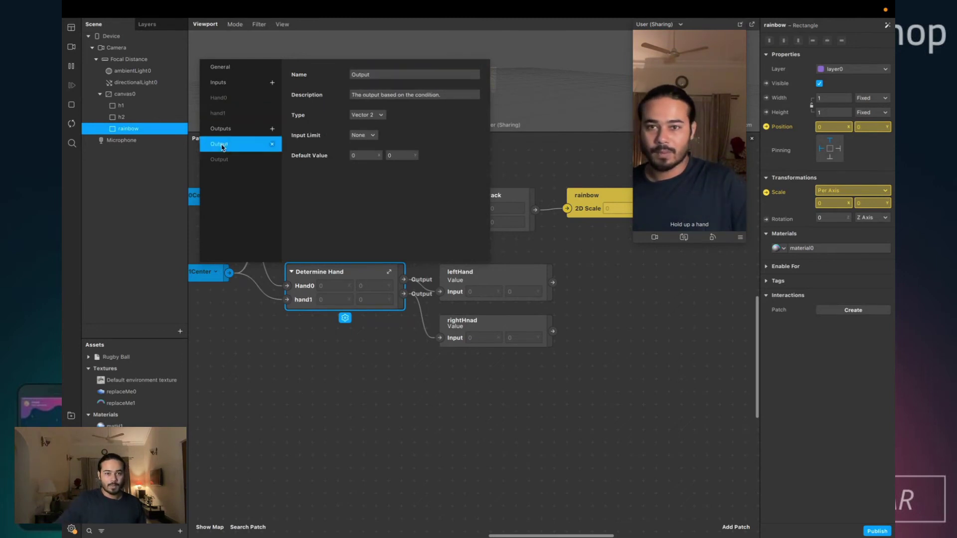
click(387, 75)
text(leftHand)
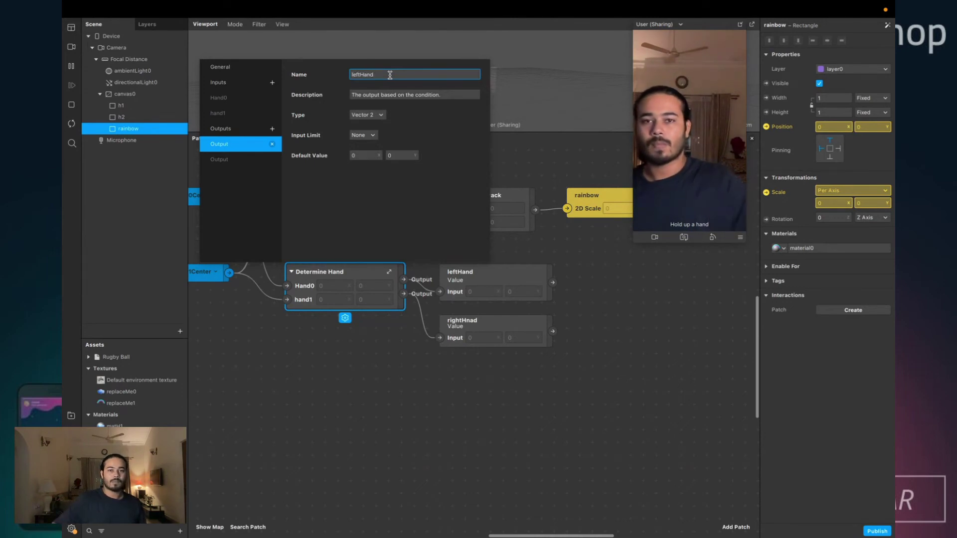
click(224, 160)
click(369, 75)
text(ri)
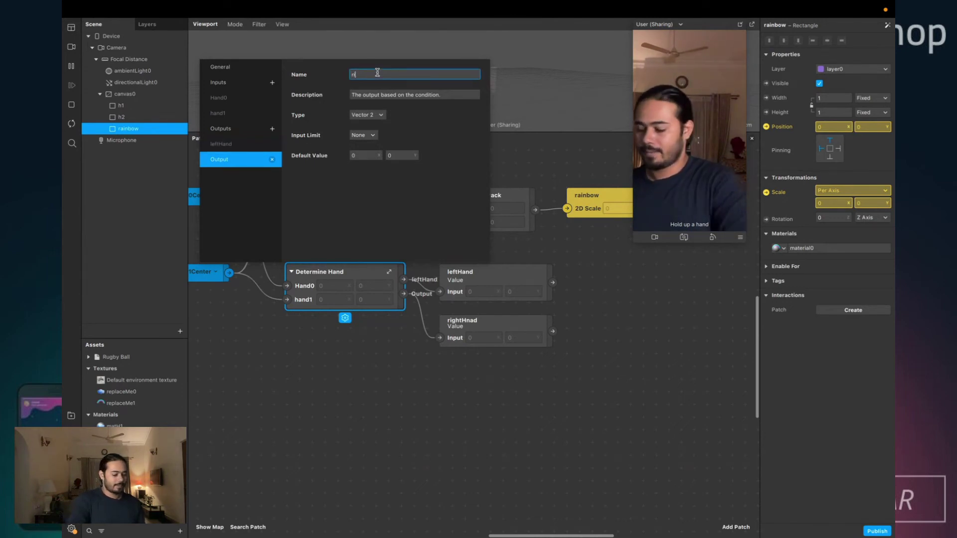
text(ghtHand)
key(Return)
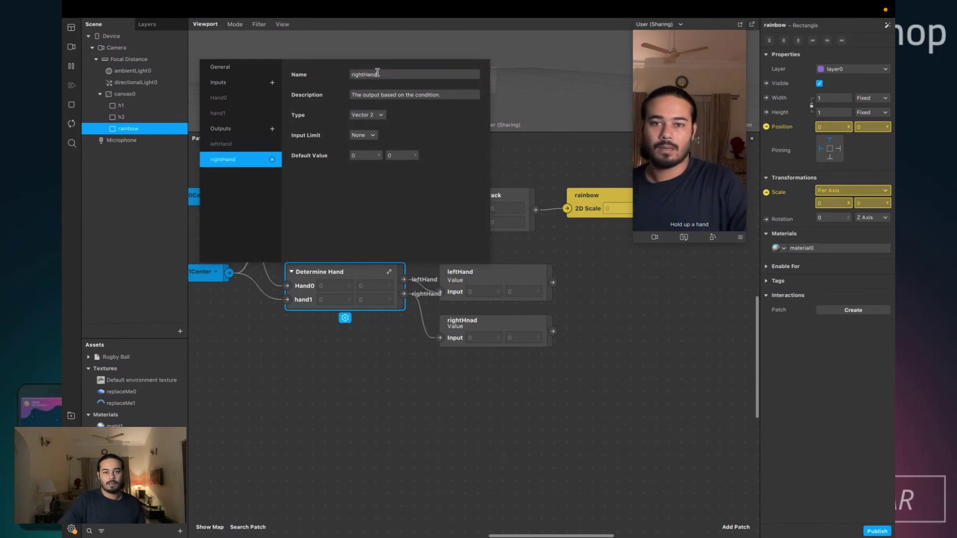
click(459, 362)
scroll(459, 362, left, 5)
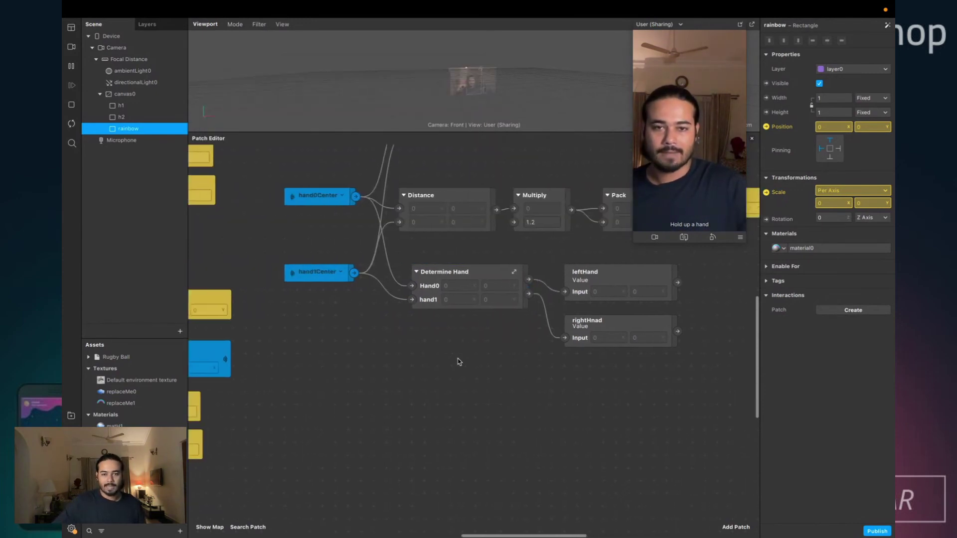
click(466, 304)
scroll(602, 285, right, 4)
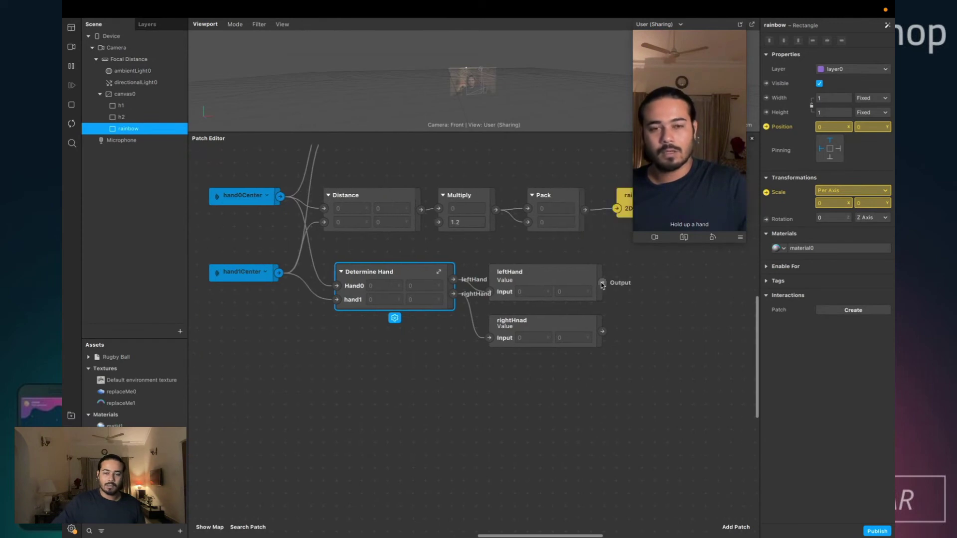
click(624, 319)
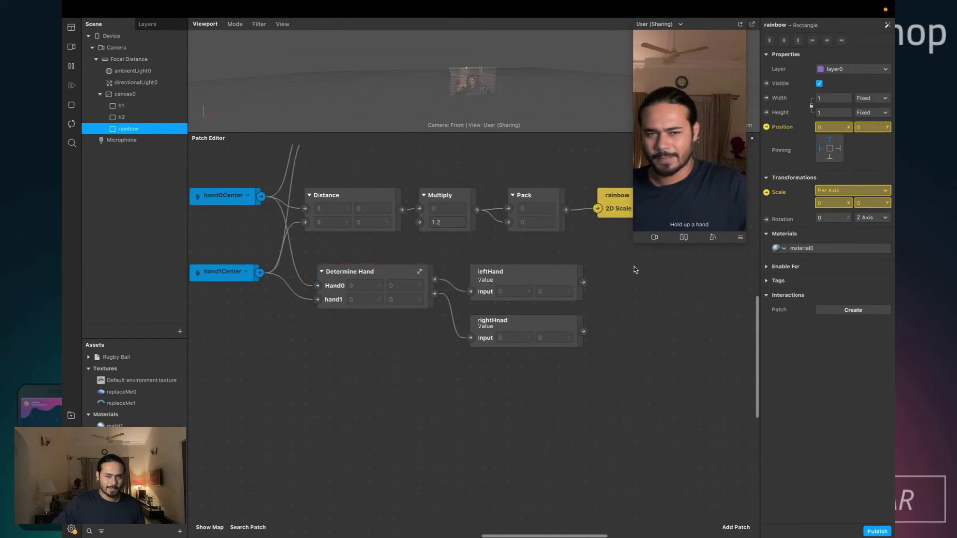
scroll(634, 270, right, 3)
drag(590, 268, 489, 325)
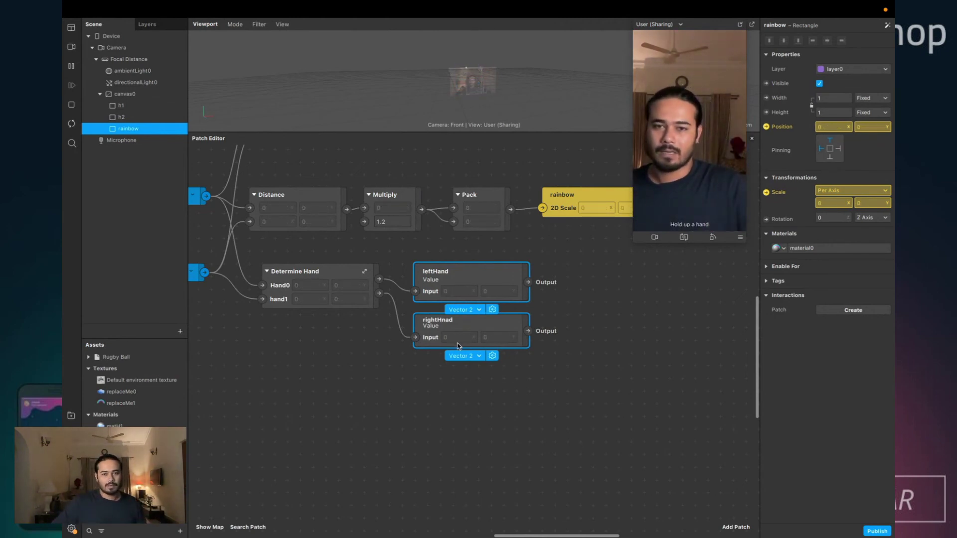
click(593, 336)
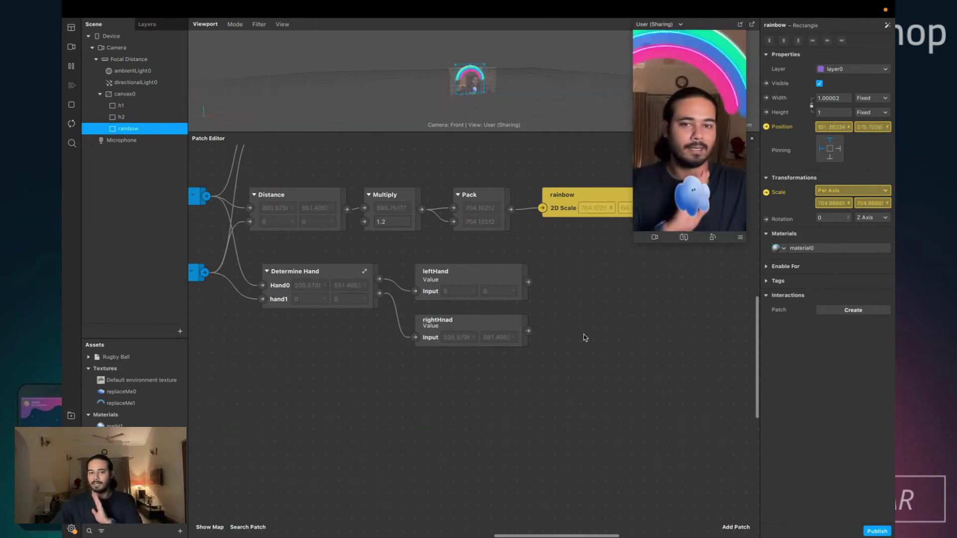
scroll(585, 337, right, 2)
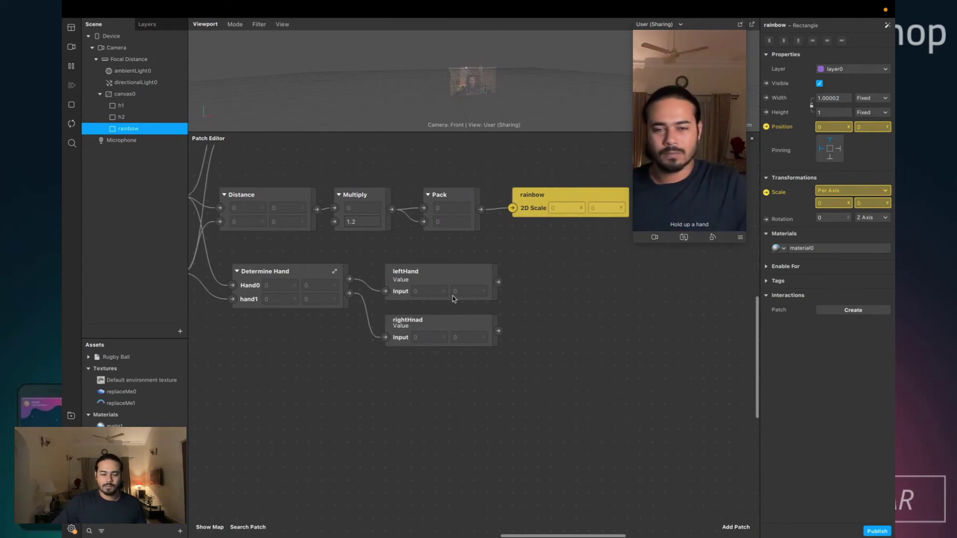
- Move the leftHand and rightHnad patches below and farther from the Determine Hand group
scroll(453, 298, right, 4)
drag(372, 257, 343, 439)
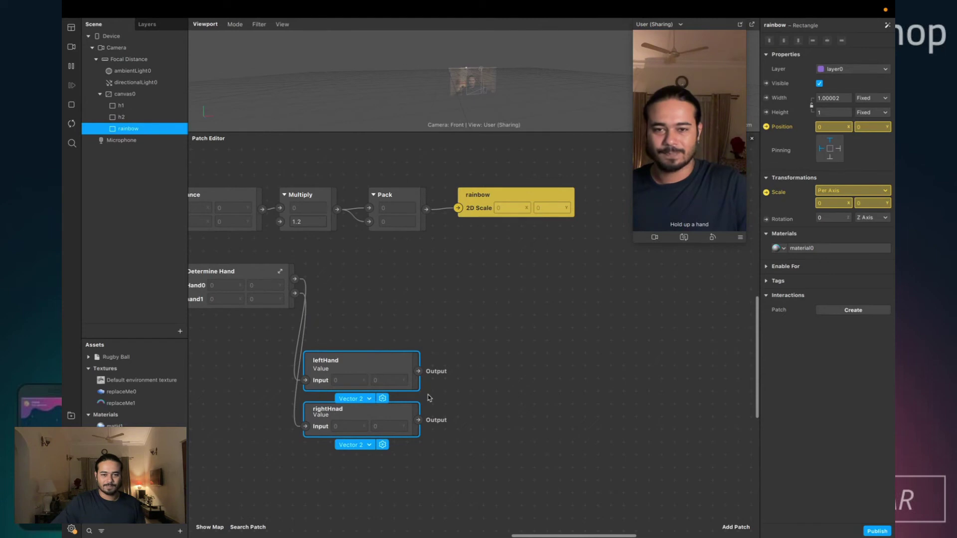
drag(378, 378, 445, 378)
click(610, 378)
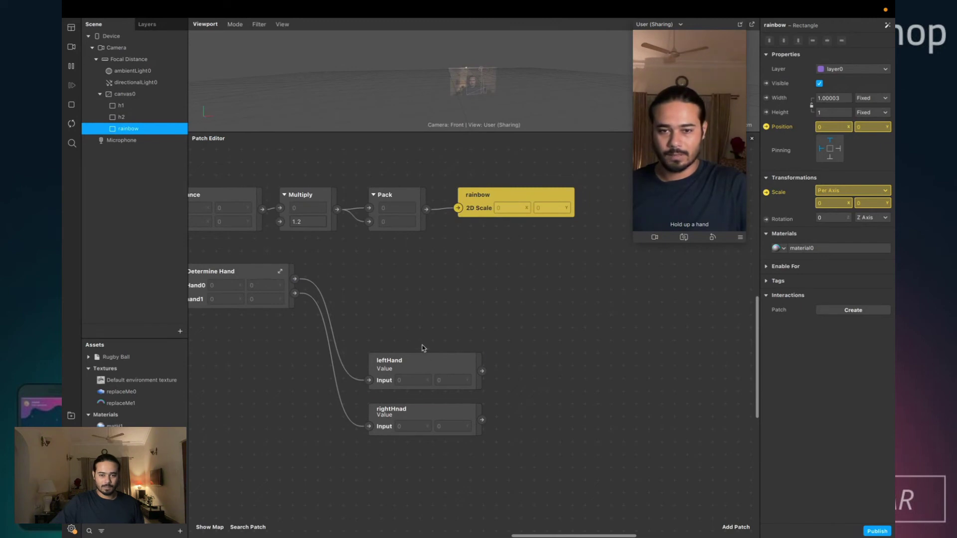
- Replace the leftHand and rightHnad patches with a Vector 2 Subtract patch fed by Determine Hand's leftHand and rightHand outputs
drag(423, 348, 329, 470)
key(BackSpace)
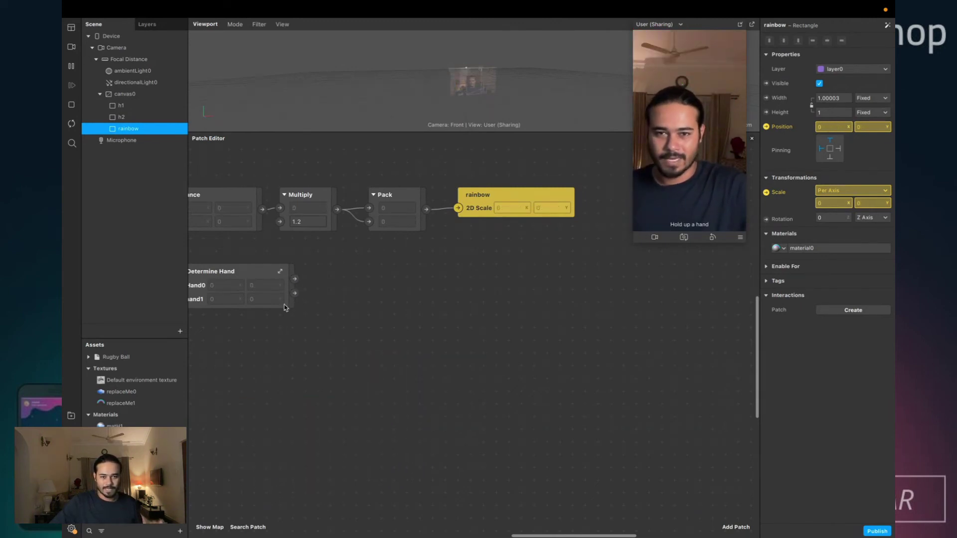
drag(295, 280, 347, 279)
text(sub)
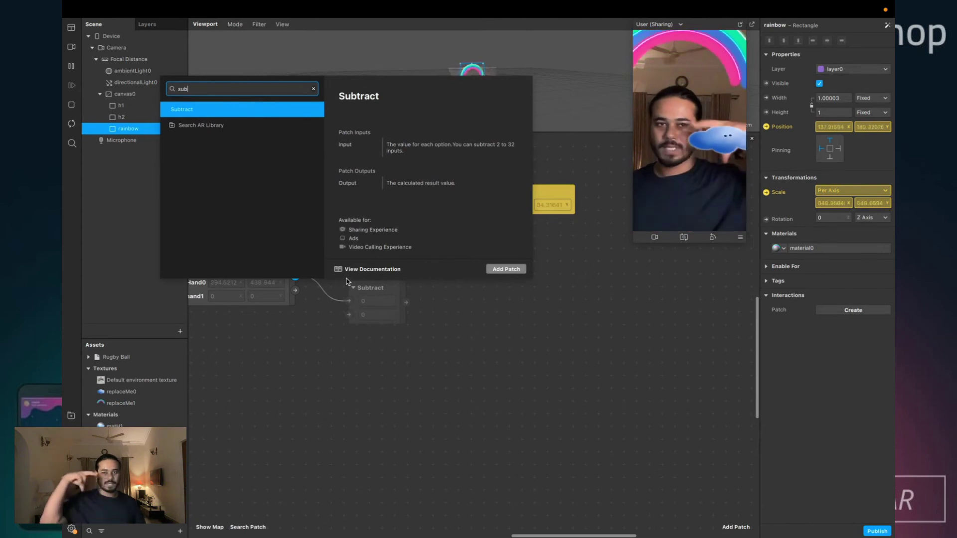
key(Return)
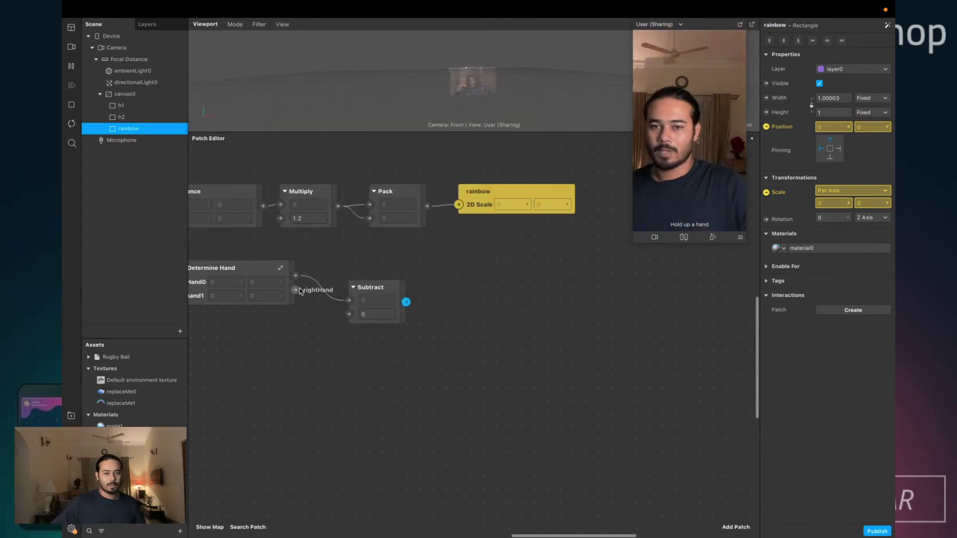
drag(297, 290, 367, 274)
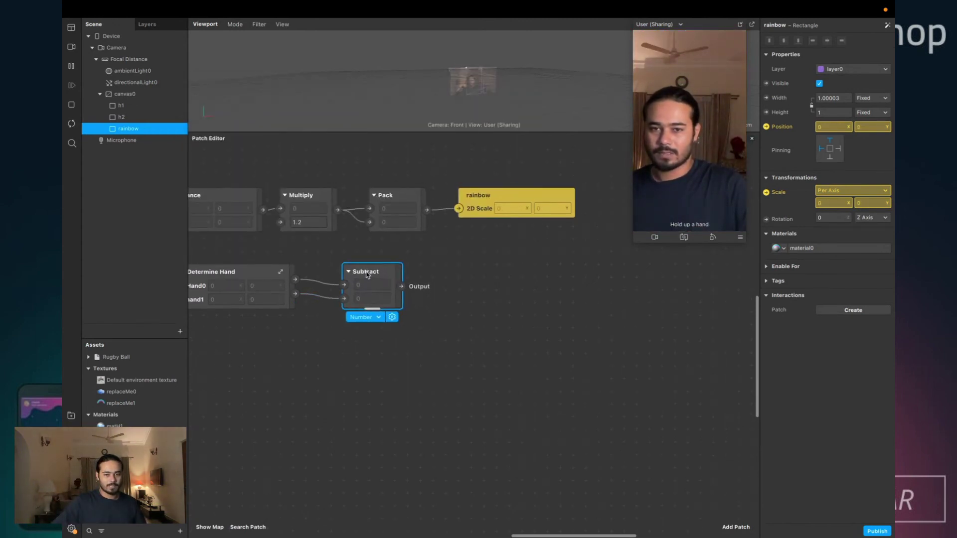
click(369, 316)
click(389, 358)
- Add an Unpack patch to the Subtract output, set it to Vector 2 and align it beside Subtract
scroll(531, 335, right, 4)
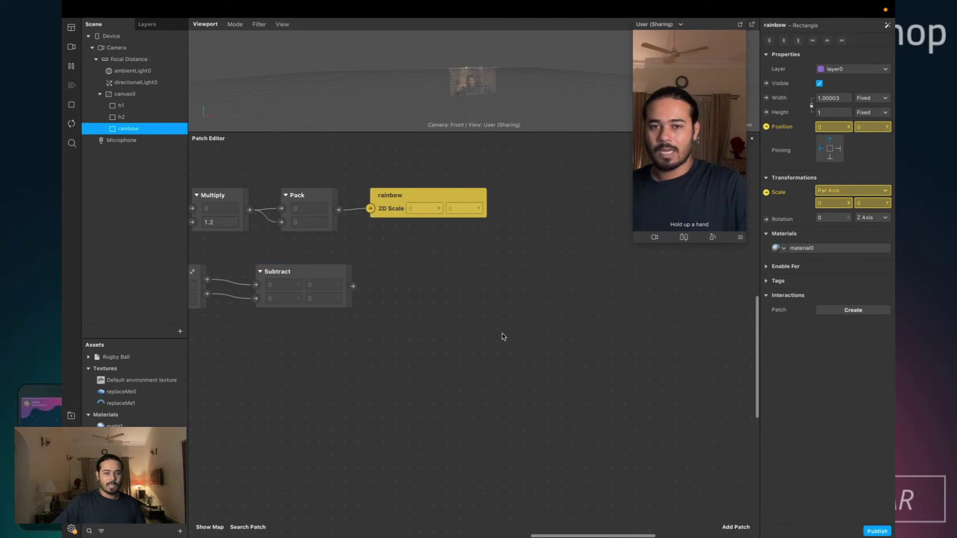
drag(353, 288, 377, 277)
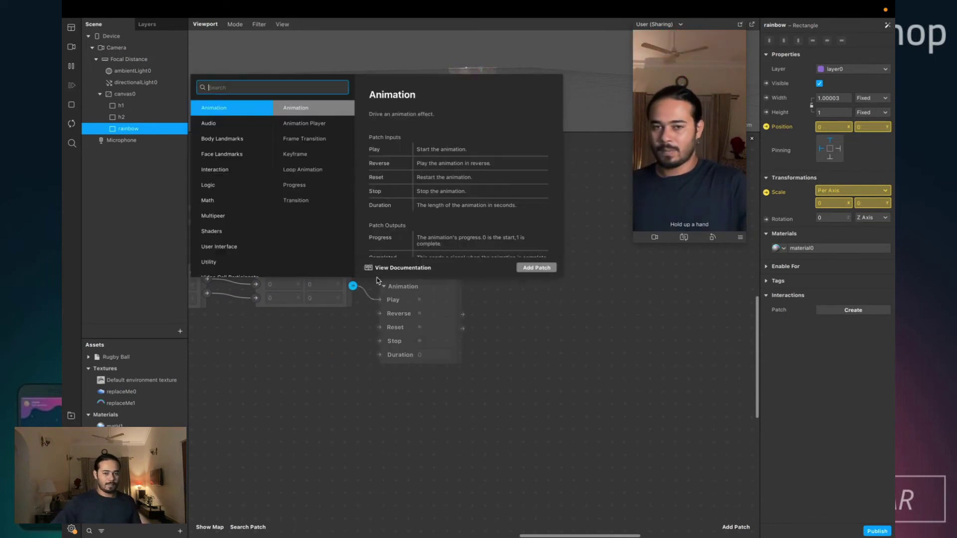
text(unpac)
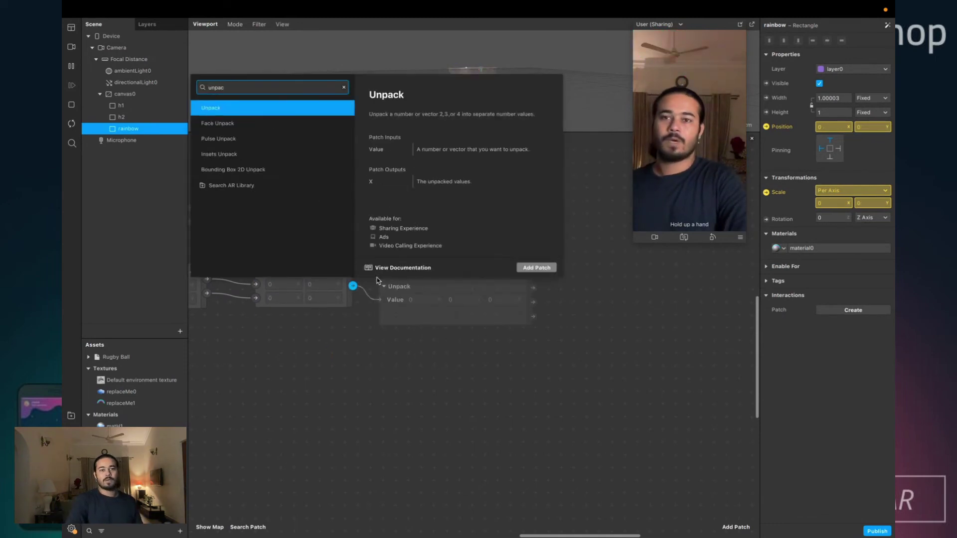
key(Return)
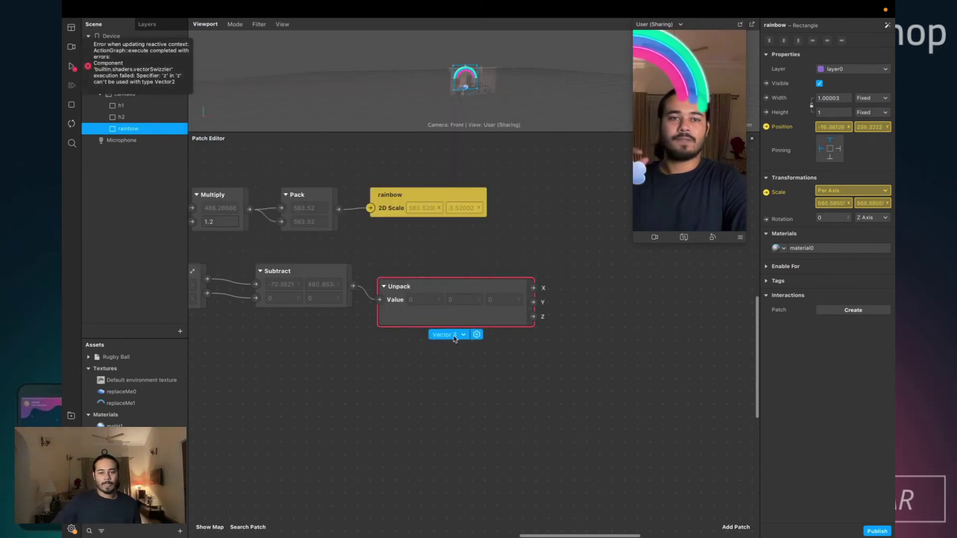
click(455, 335)
click(444, 360)
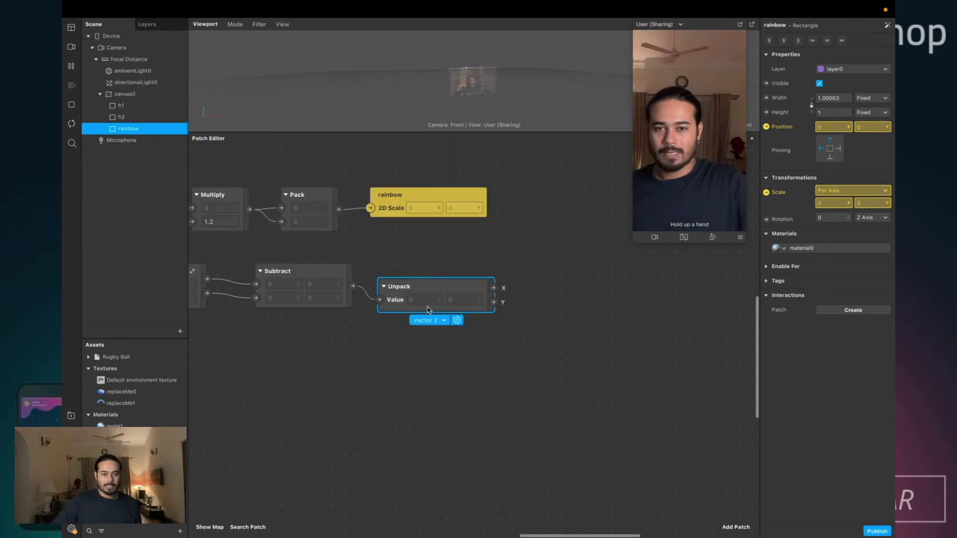
drag(427, 310, 419, 294)
- Add an Arctangent patch and connect Unpack's Y to its Y Value and Unpack's X to its X Value
click(513, 323)
text(arc)
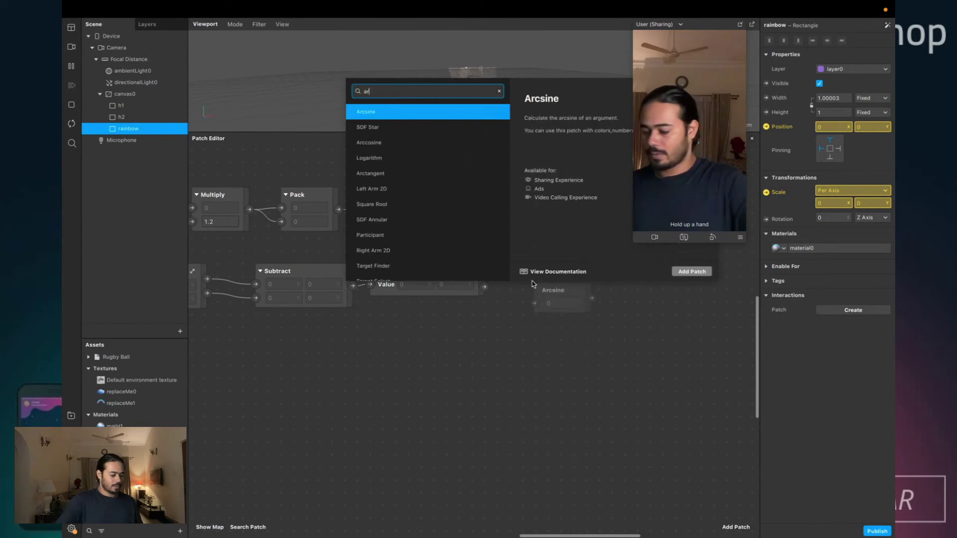
key(Down)
key(Down)
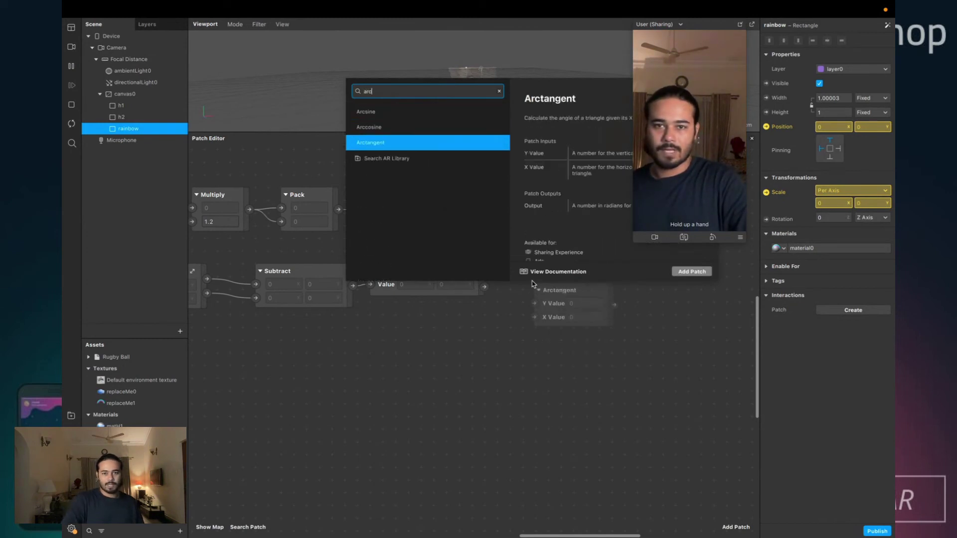
key(Return)
click(535, 288)
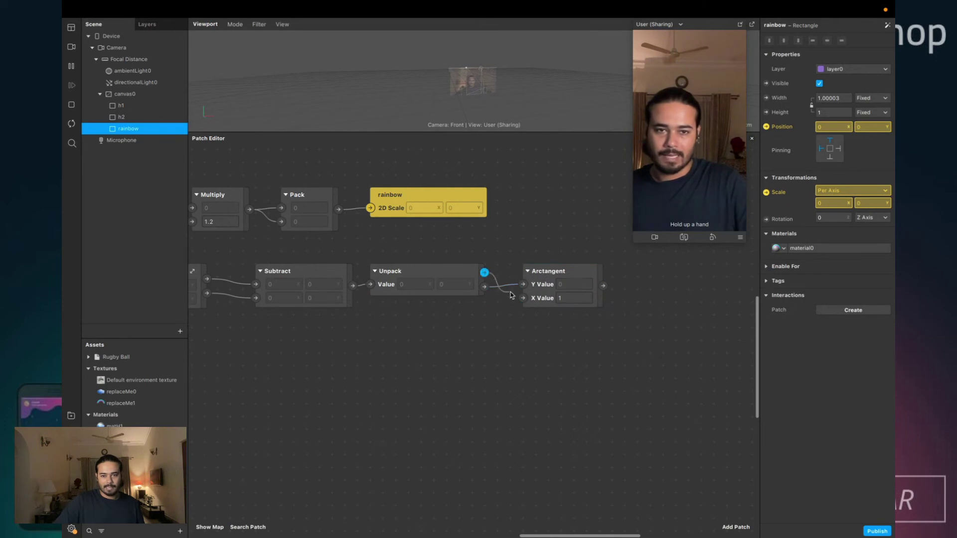
- Create a patch for the rainbow rectangle's rotation and place it below and beyond the Arctangent patch
scroll(549, 319, right, 2)
scroll(549, 319, down, 10)
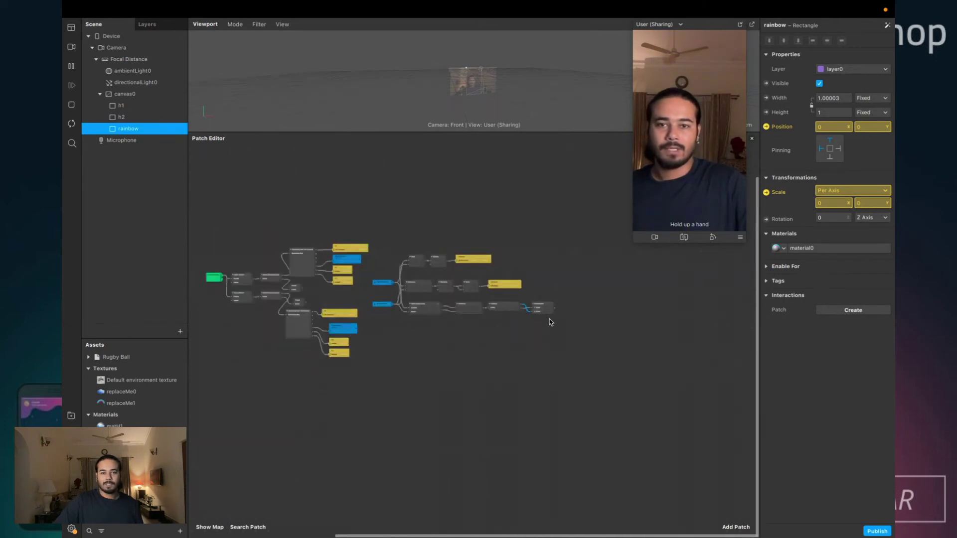
scroll(549, 319, up, 12)
drag(493, 276, 510, 275)
click(275, 233)
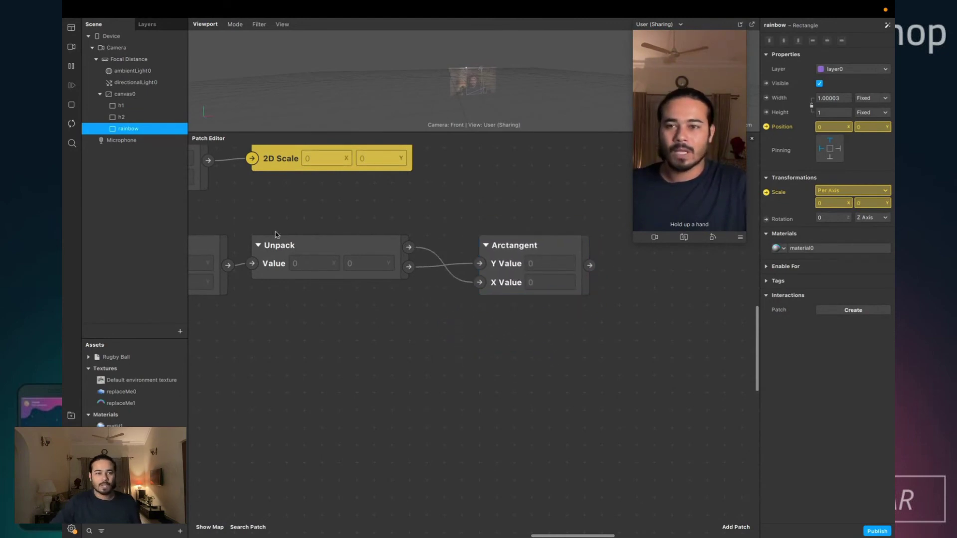
click(766, 219)
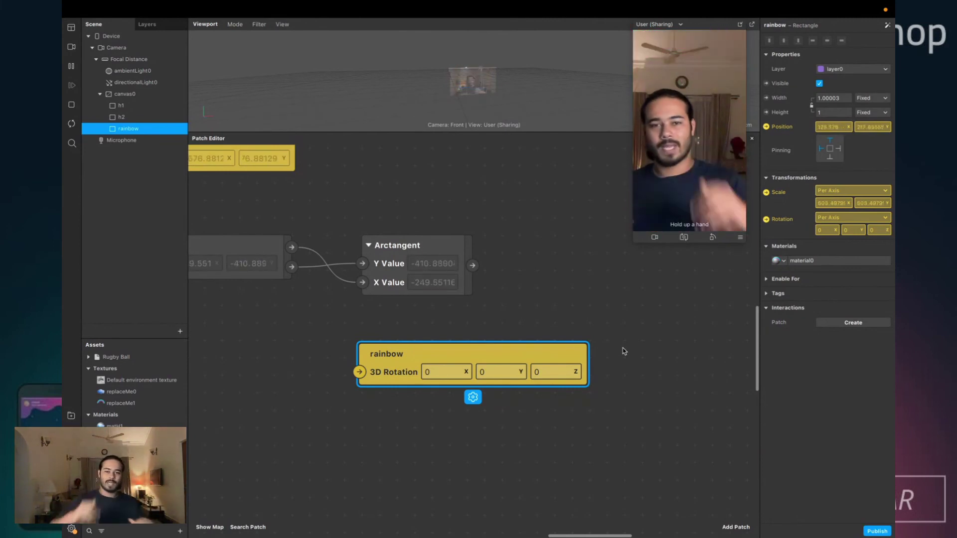
drag(530, 353, 656, 351)
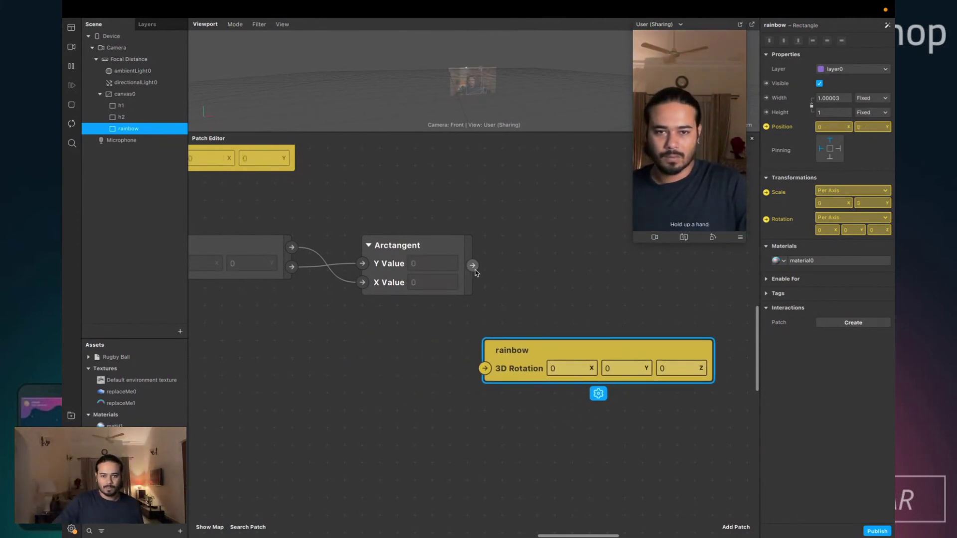
- Add a three-input Pack patch beside Arctangent and connect the Arctangent output to its third input
drag(473, 265, 500, 259)
text(pack)
key(Return)
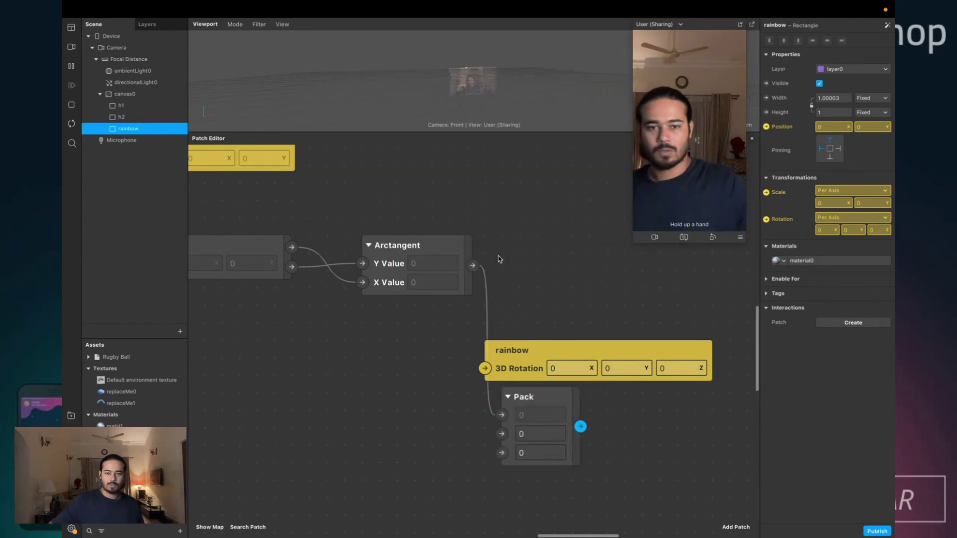
drag(512, 427, 539, 244)
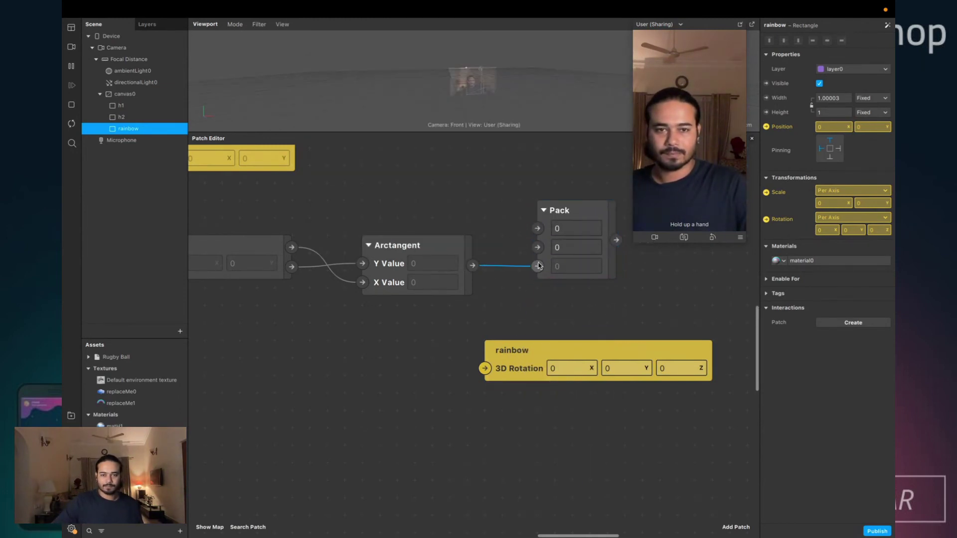
- Place the rainbow 3D Rotation patch after Pack and connect the Pack output to it
scroll(539, 265, right, 10)
drag(277, 358, 550, 233)
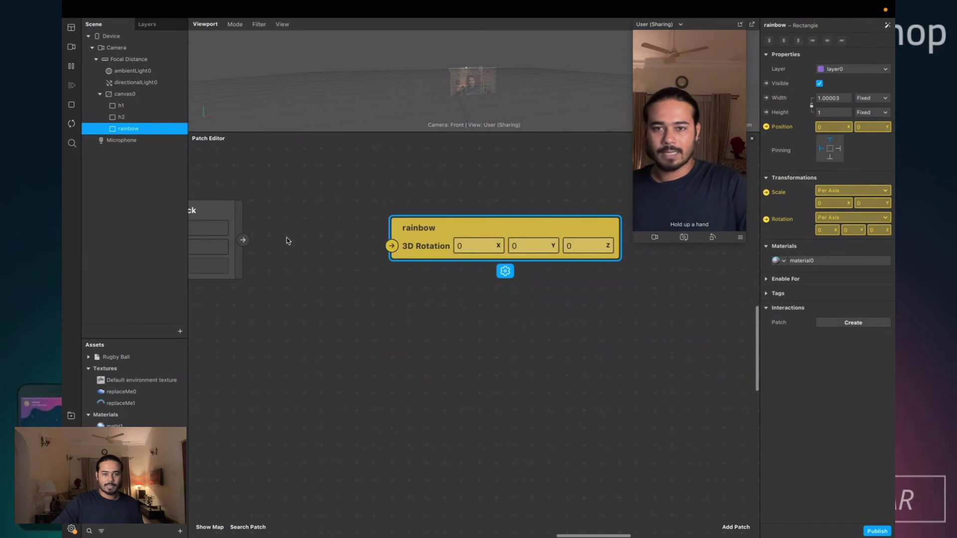
drag(242, 240, 282, 241)
drag(390, 246, 391, 246)
drag(415, 243, 363, 243)
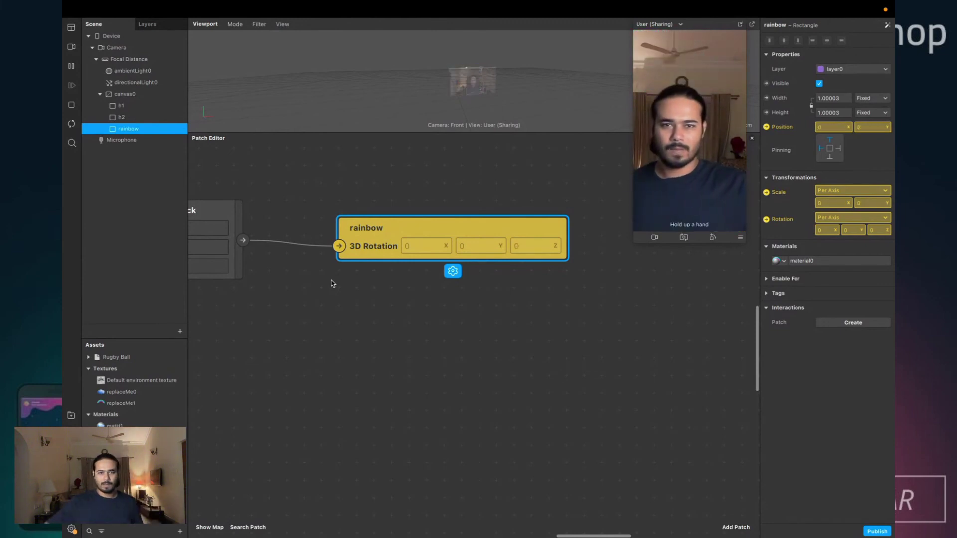
- Shift the Pack and rainbow 3D Rotation patches together to leave a gap after Arctangent
scroll(411, 364, left, 15)
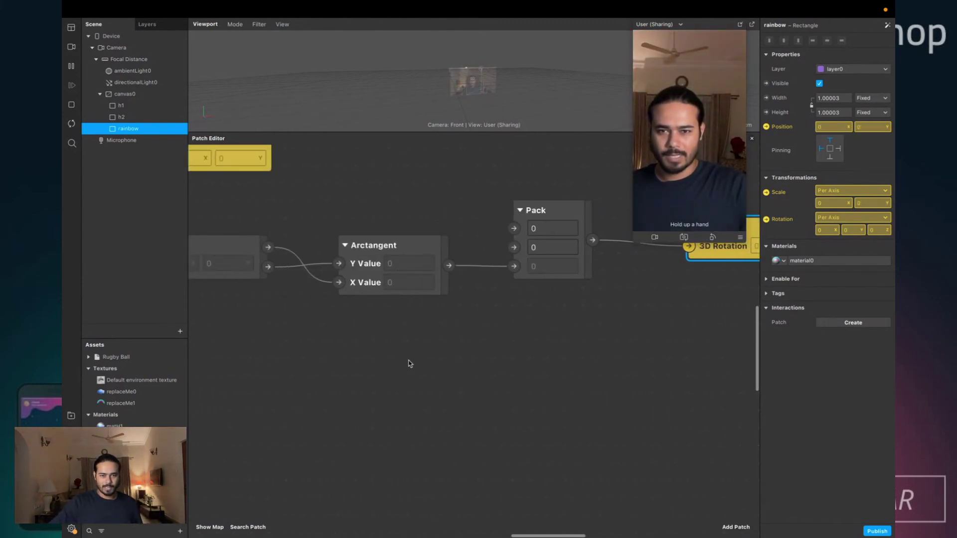
scroll(410, 362, up, 5)
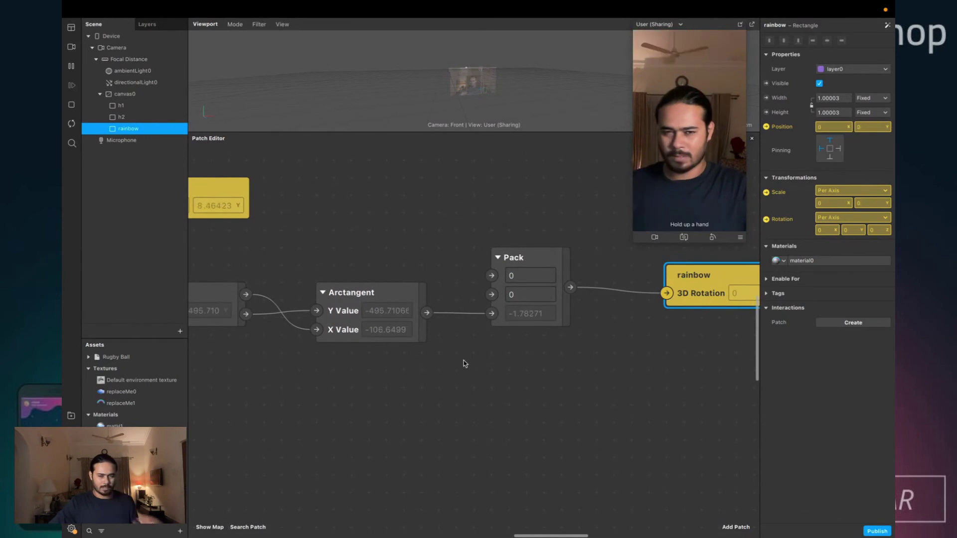
scroll(464, 361, right, 5)
scroll(463, 363, up, 3)
click(324, 294)
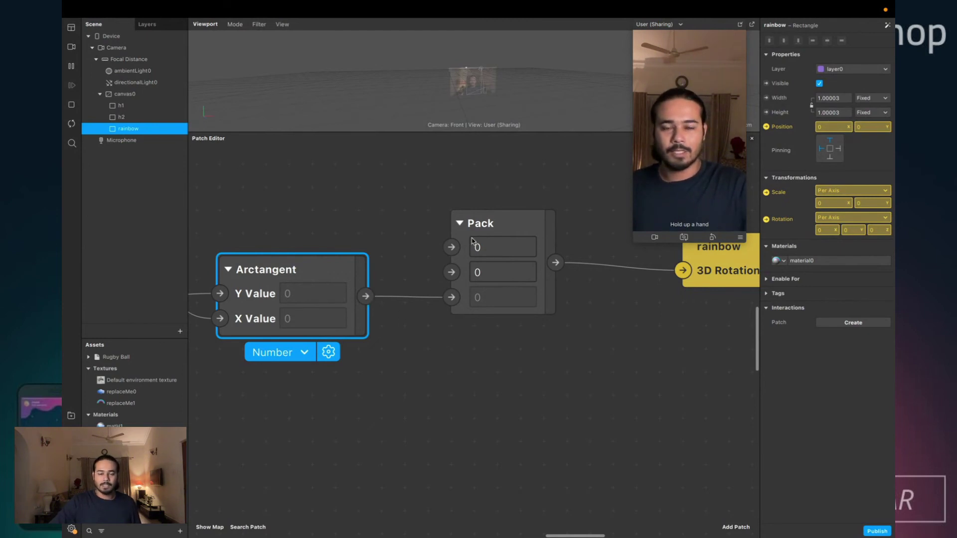
drag(439, 186, 601, 274)
click(633, 303)
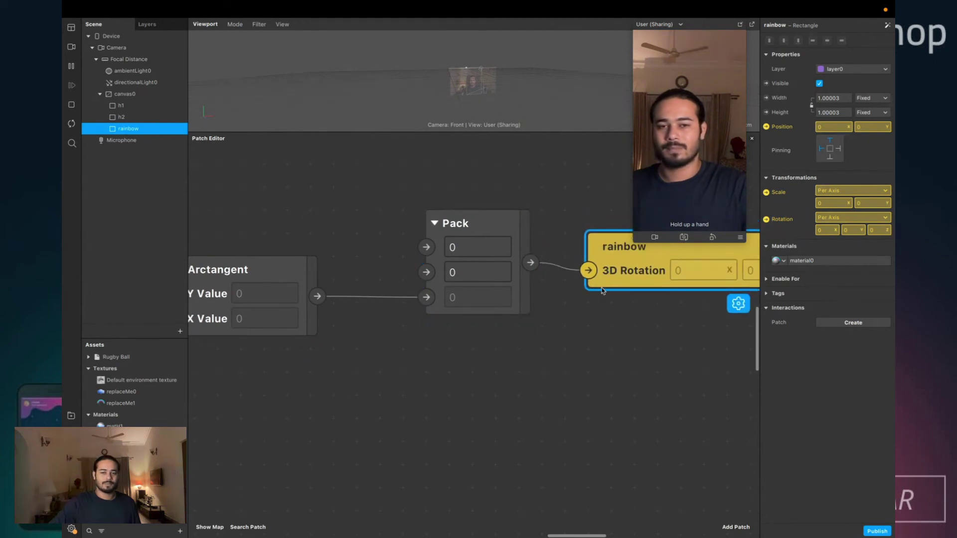
shift+click(478, 224)
drag(478, 225, 544, 224)
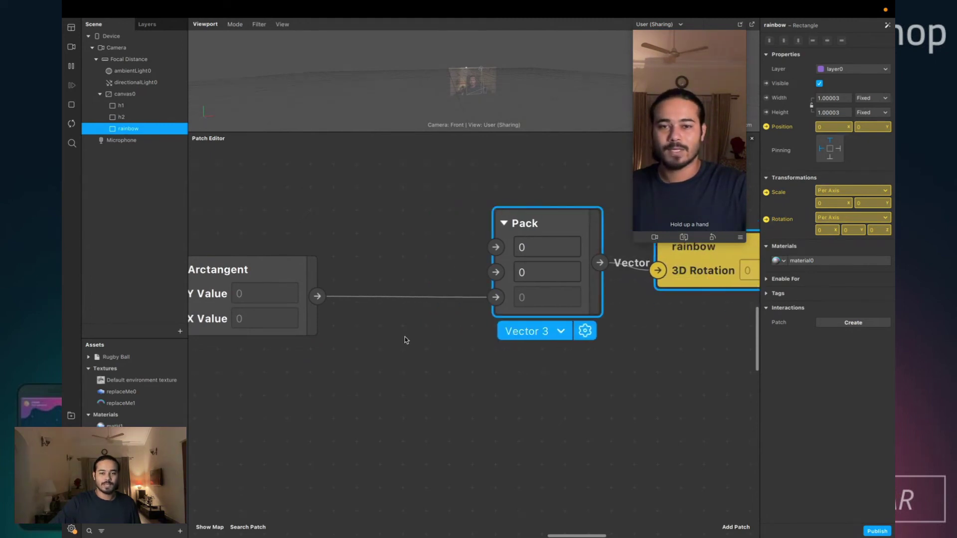
- Add a Multiply patch fed by the Arctangent output and set its second value to 180
click(327, 299)
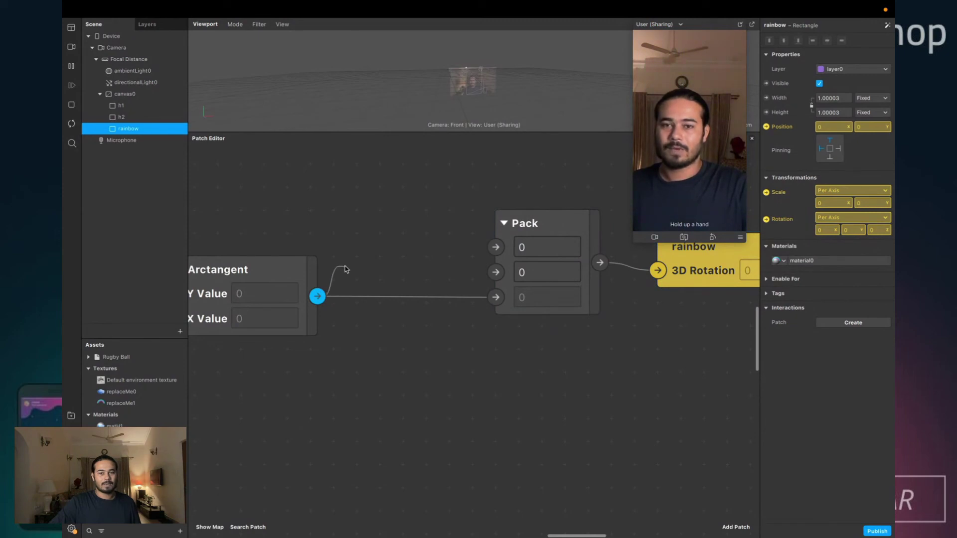
drag(345, 268, 345, 268)
text(mu)
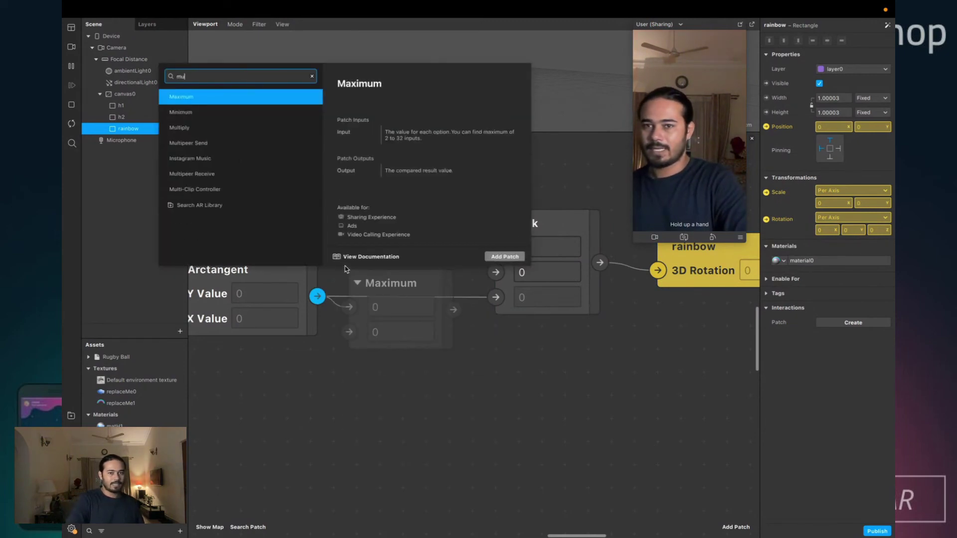
key(Down)
key(Down)
key(Return)
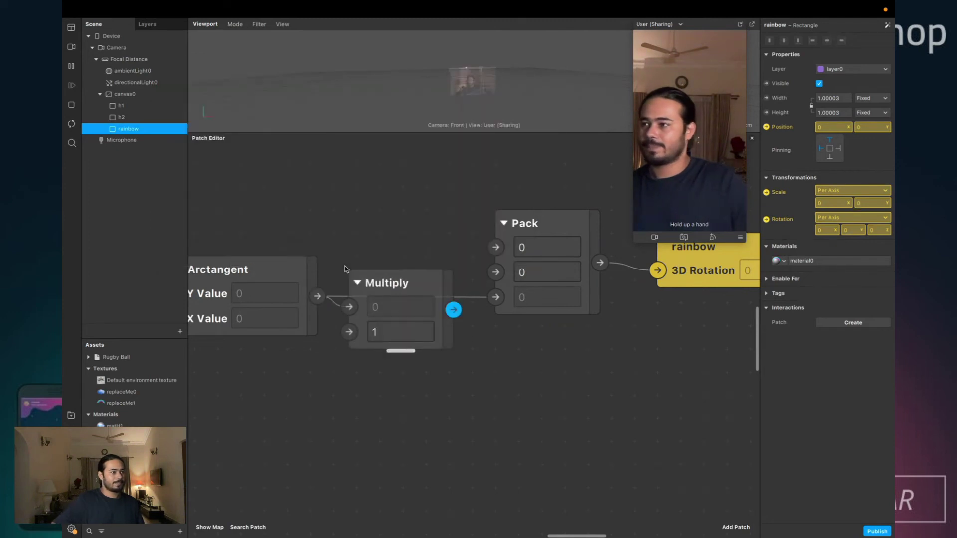
click(402, 331)
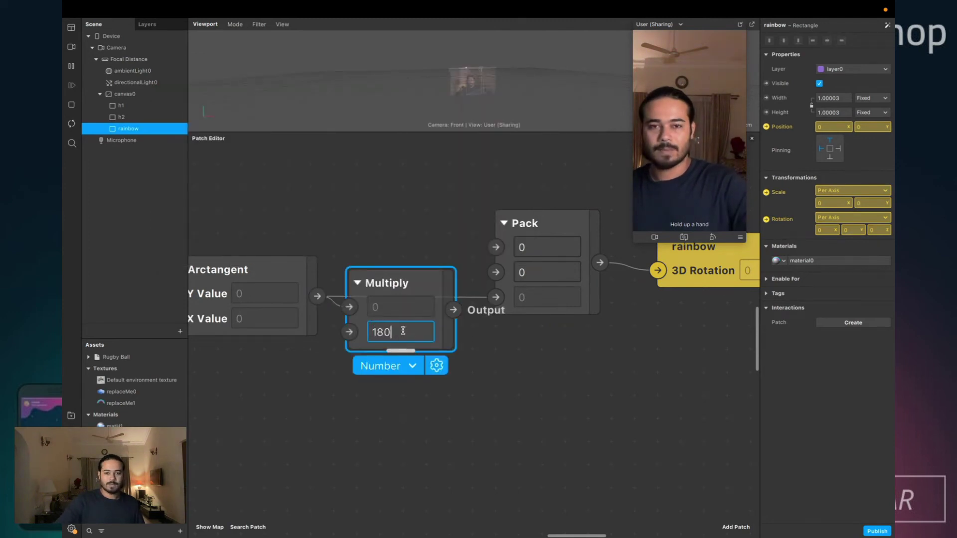
- Move the Pack patch clear of Multiply and connect the Multiply output to Pack's third input
scroll(549, 361, right, 2)
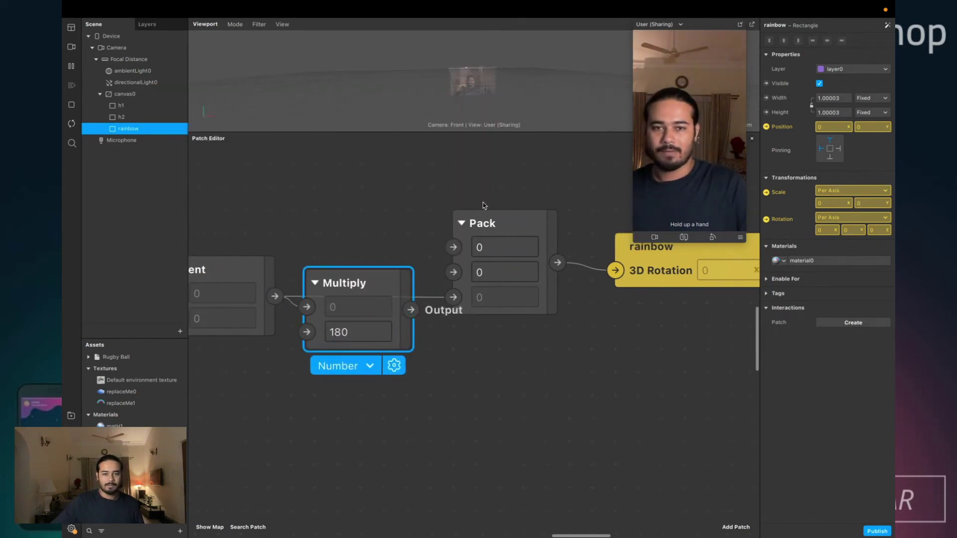
click(573, 240)
drag(572, 241, 584, 241)
drag(410, 310, 446, 324)
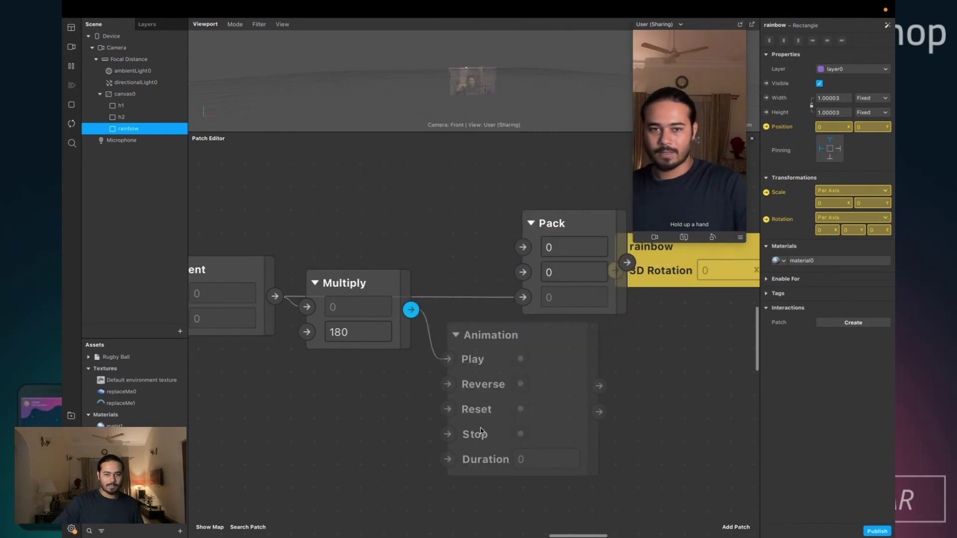
key(Escape)
drag(584, 301, 538, 416)
drag(411, 310, 565, 282)
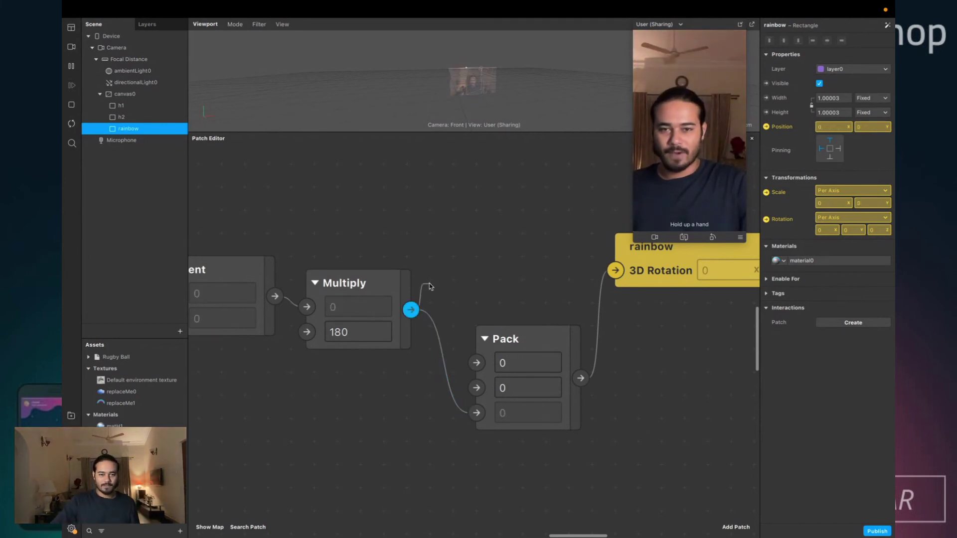
- Add a Divide patch fed by the Multiply output, place it above Pack and set its divisor to 3.14
drag(430, 286, 430, 286)
text(div)
key(Return)
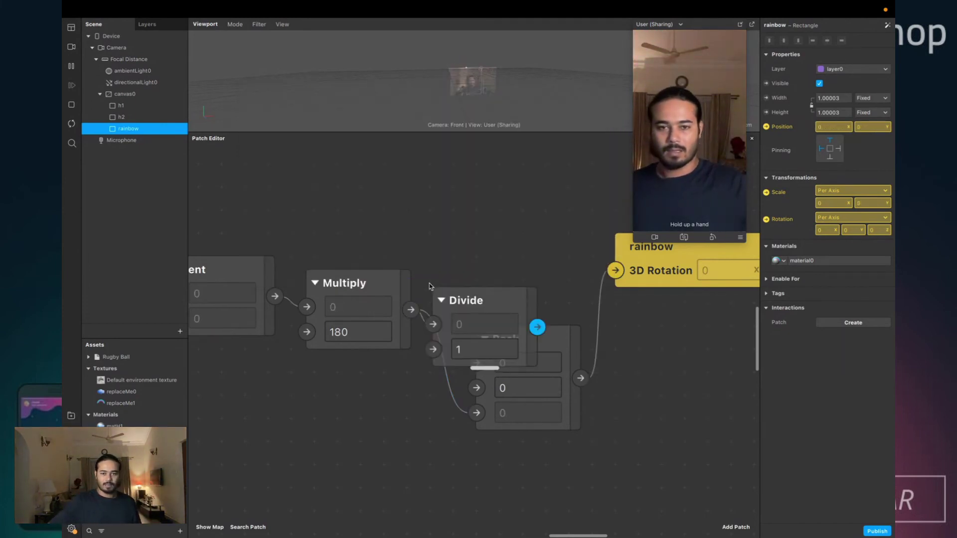
drag(483, 301, 480, 223)
click(480, 269)
scroll(479, 270, down, 1)
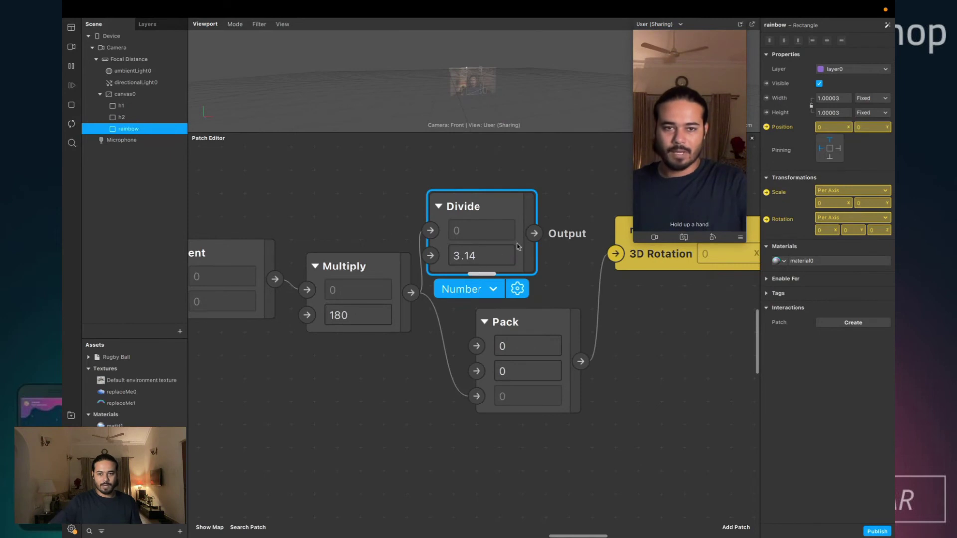
- Connect the Divide output to Pack's third input and shift Pack and the rainbow 3D Rotation patch further away together
drag(534, 233, 539, 260)
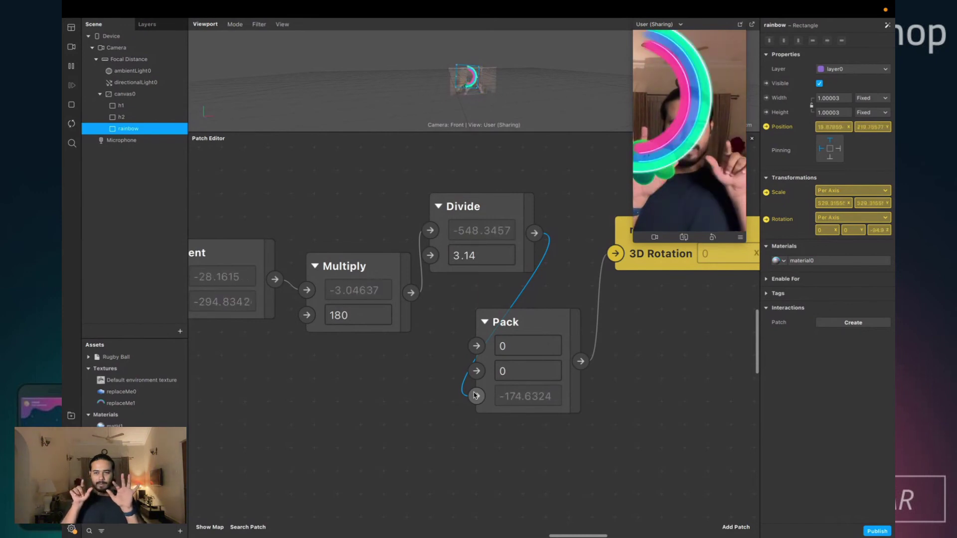
scroll(486, 390, right, 6)
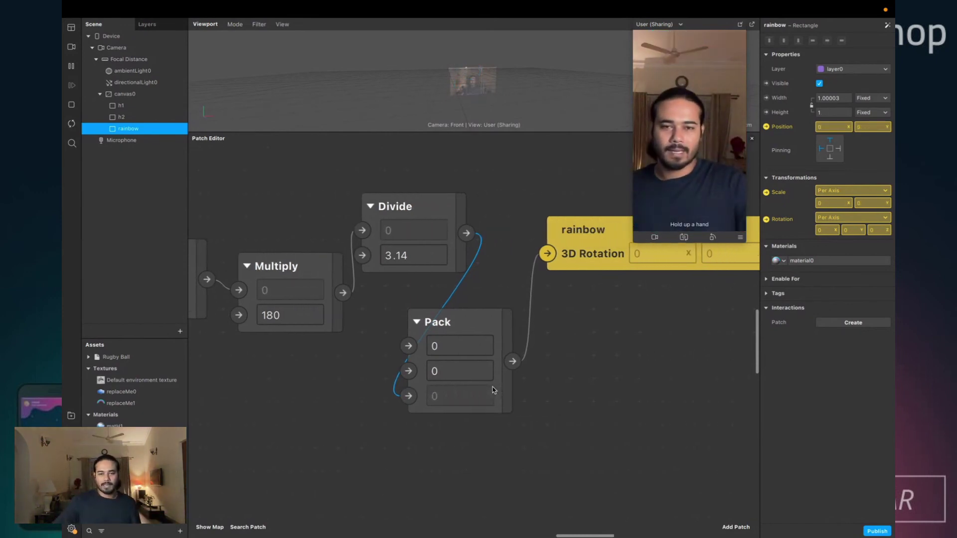
drag(437, 170, 542, 356)
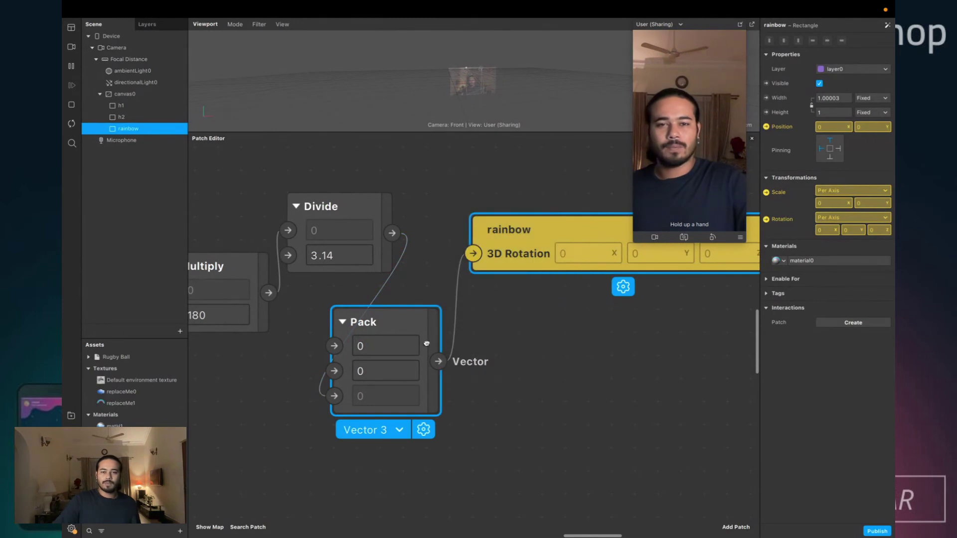
drag(437, 327, 646, 281)
click(525, 313)
scroll(525, 313, down, 2)
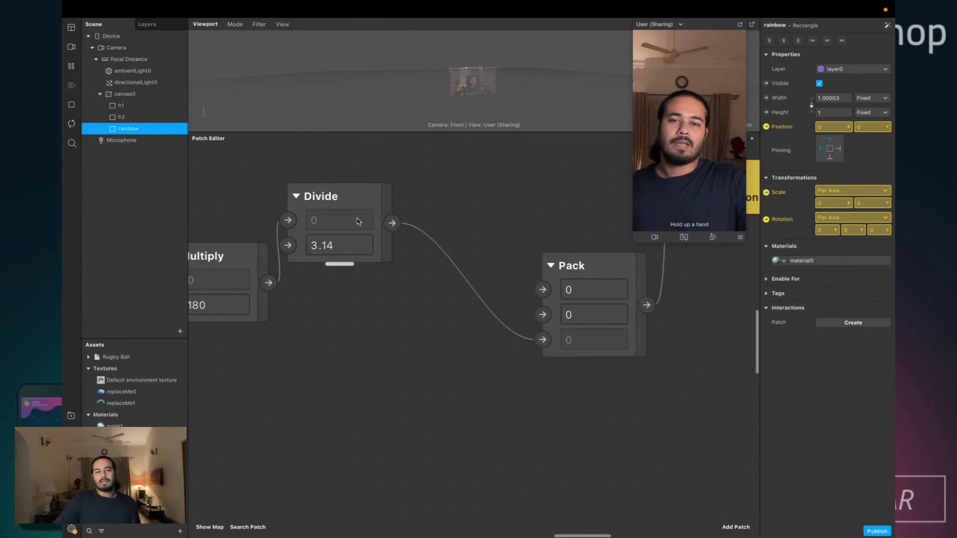
- Add an Add patch fed by the Divide output, set its second value to 90 and align it beside Divide
scroll(379, 219, right, 3)
double_click(406, 199)
key(Escape)
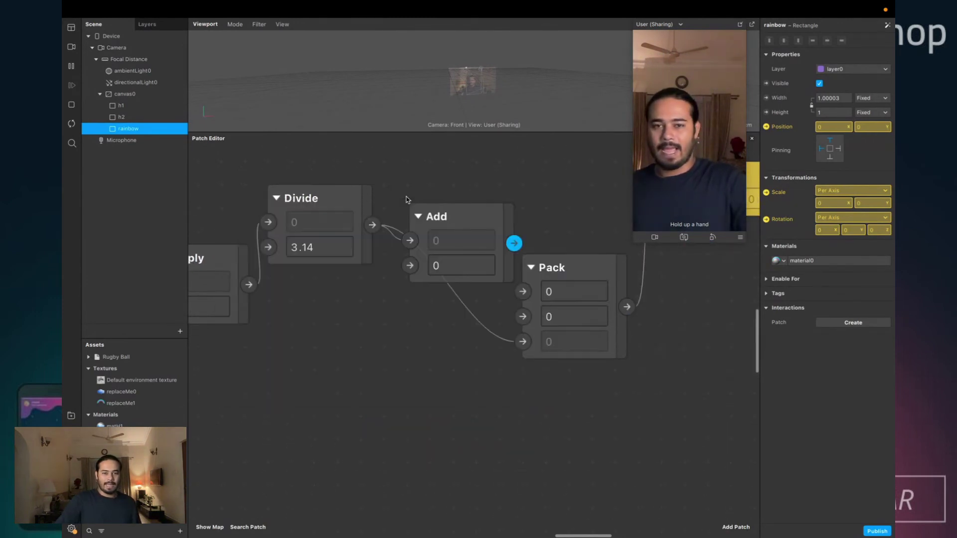
click(451, 264)
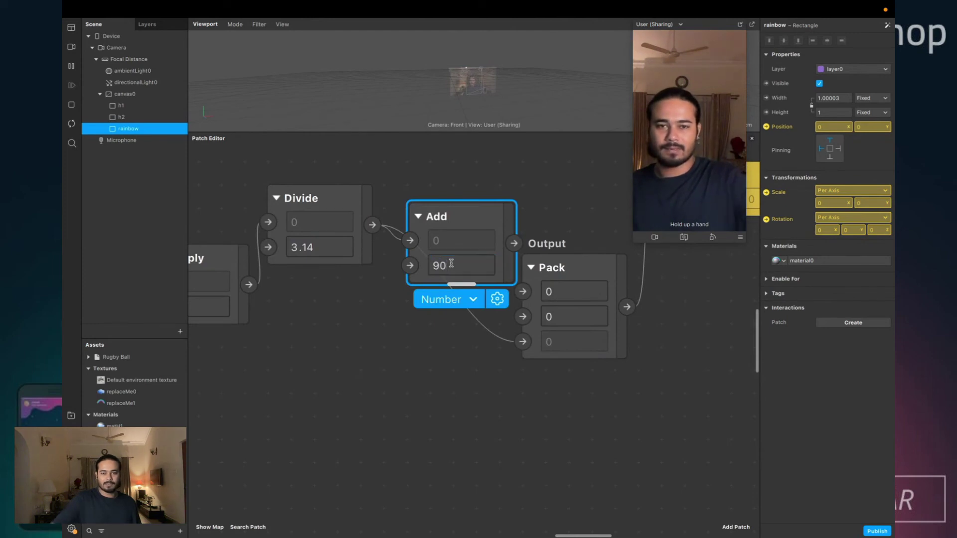
drag(452, 215, 422, 195)
scroll(473, 204, right, 3)
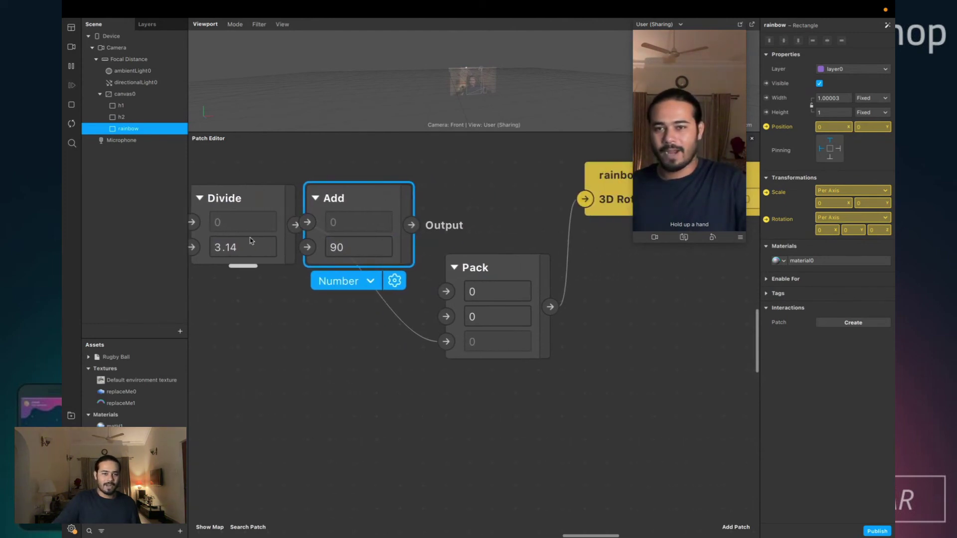
- Move Pack further from the Add patch and connect the Add output to Pack's third input
click(235, 199)
click(366, 205)
scroll(474, 246, right, 3)
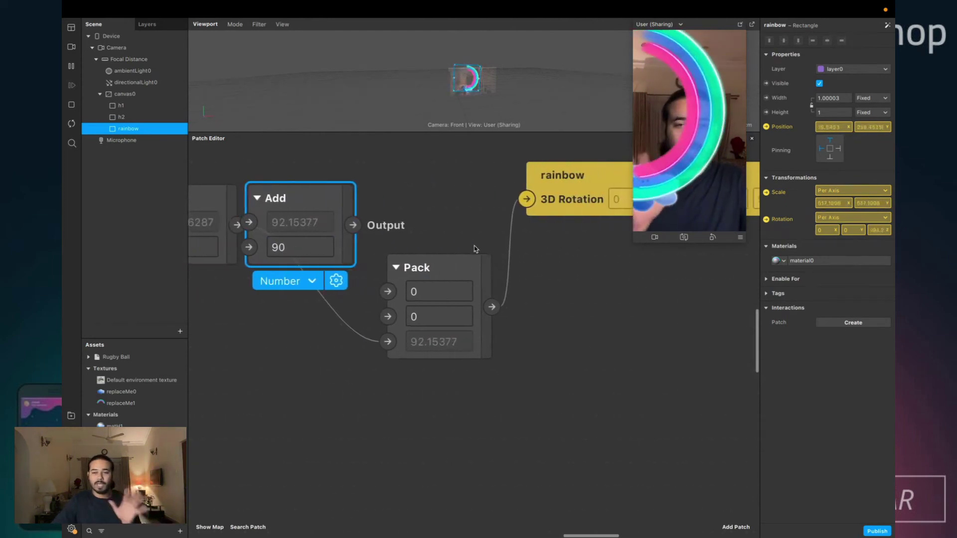
drag(475, 259, 540, 259)
drag(362, 230, 457, 346)
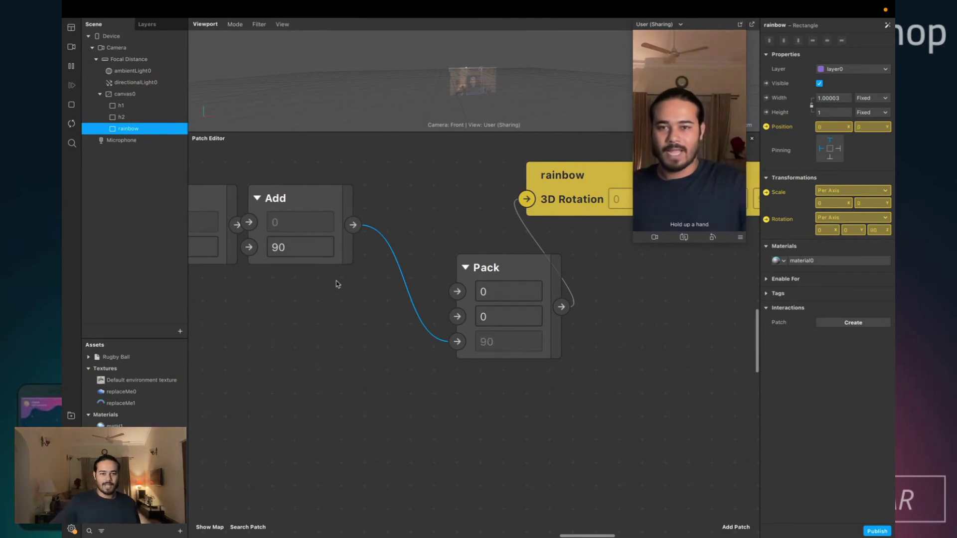
- Set the Add patch's second value to 180
click(309, 255)
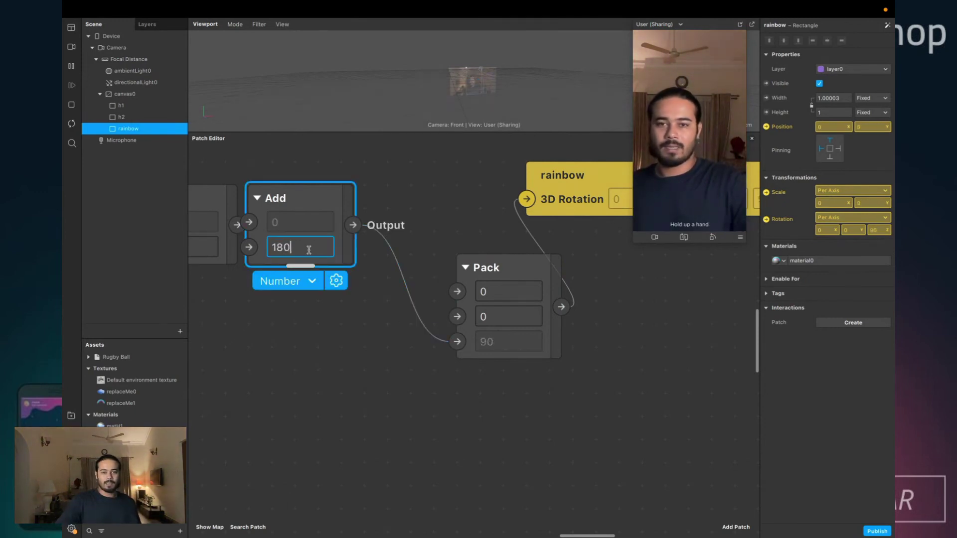
text(180)
key(Return)
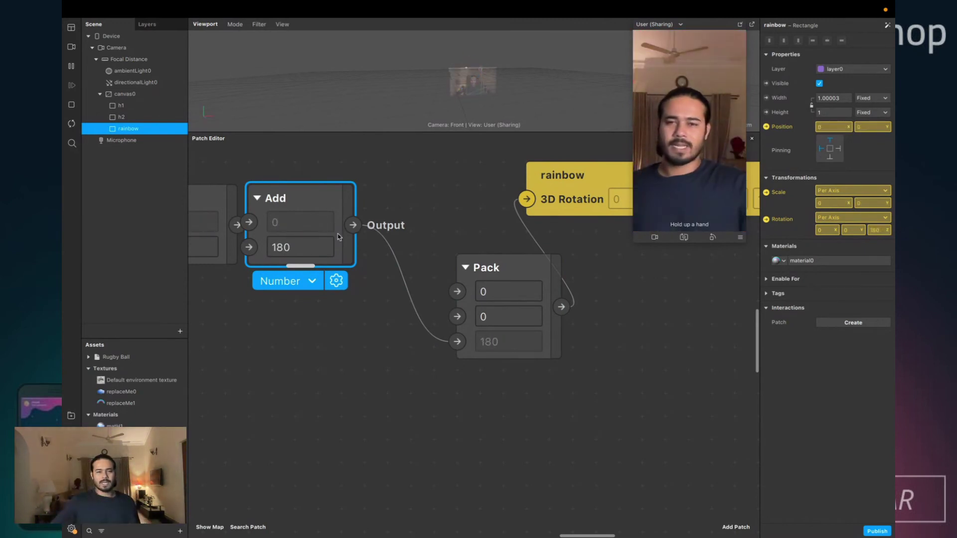
- Add a Multiply patch fed by the Add output and set its second value to -1
click(379, 226)
double_click(378, 197)
text(muk)
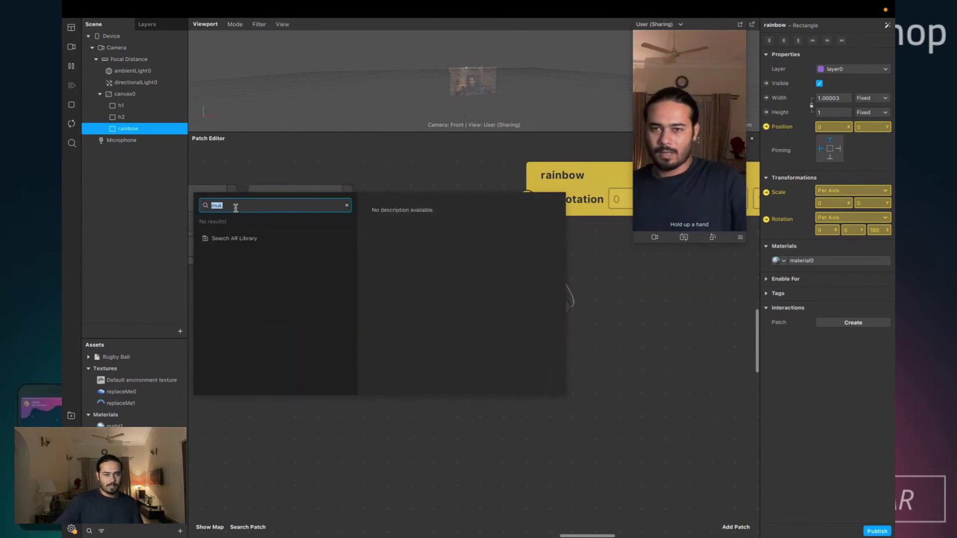
text(mul)
key(Return)
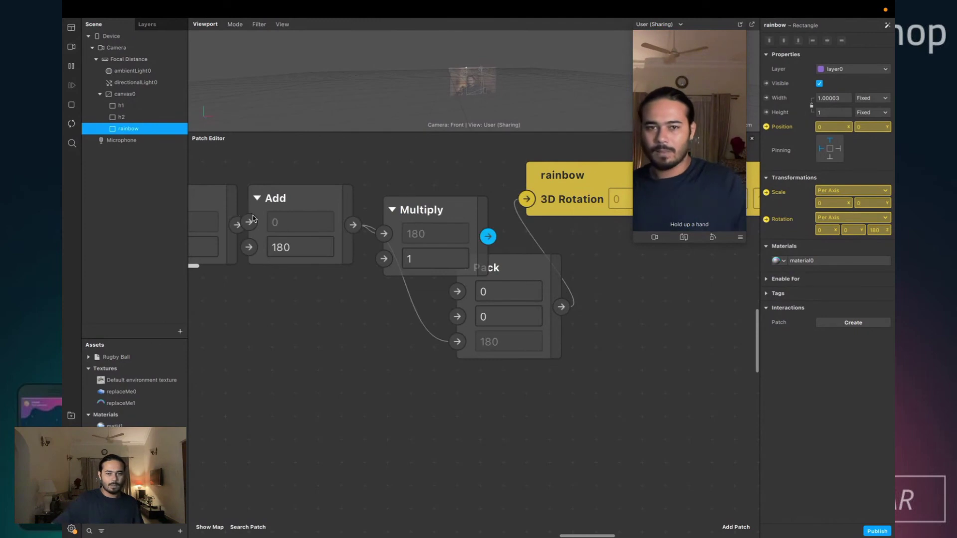
click(422, 256)
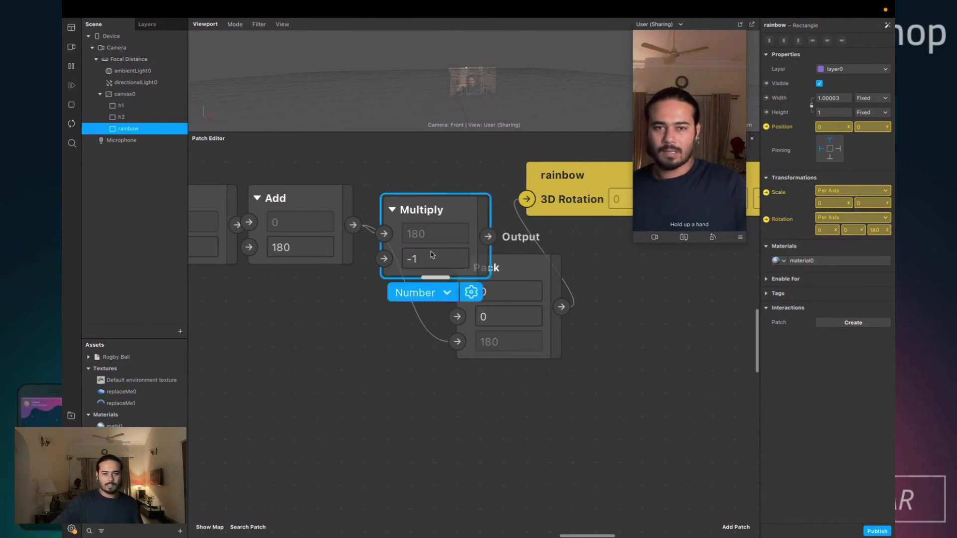
- Connect the -1 Multiply output to Pack's third input and line up Multiply, Pack and the rainbow 3D Rotation patch in a row
drag(439, 224, 461, 334)
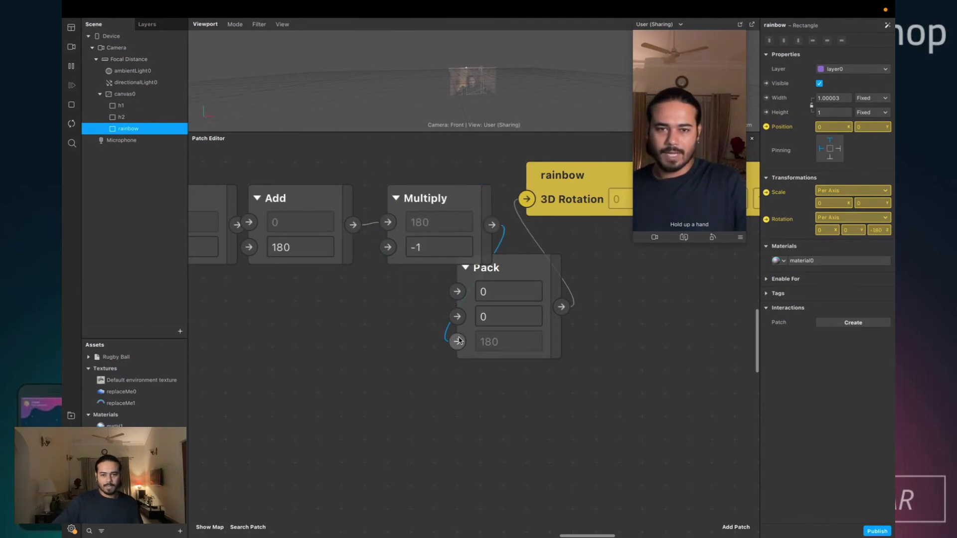
scroll(459, 341, right, 2)
drag(520, 197, 613, 221)
click(471, 289)
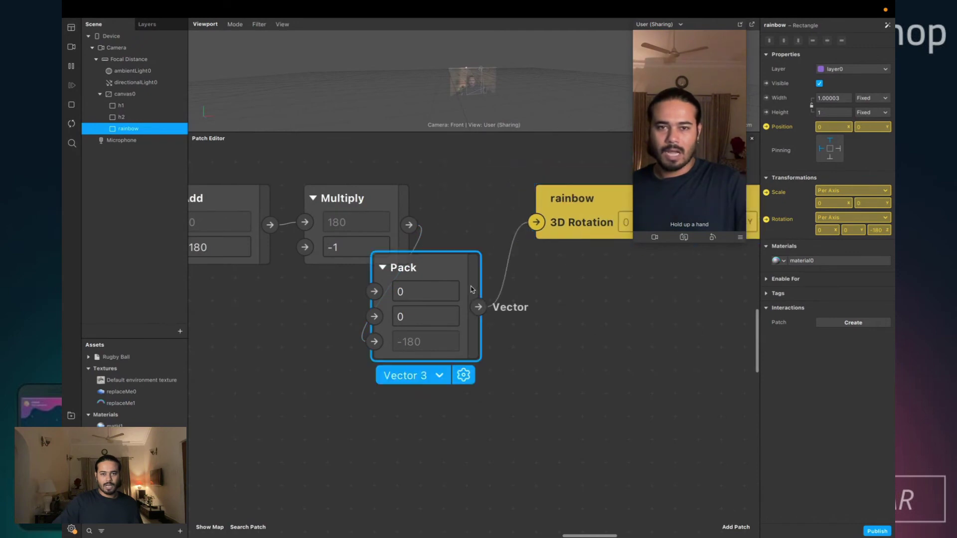
drag(471, 290, 540, 215)
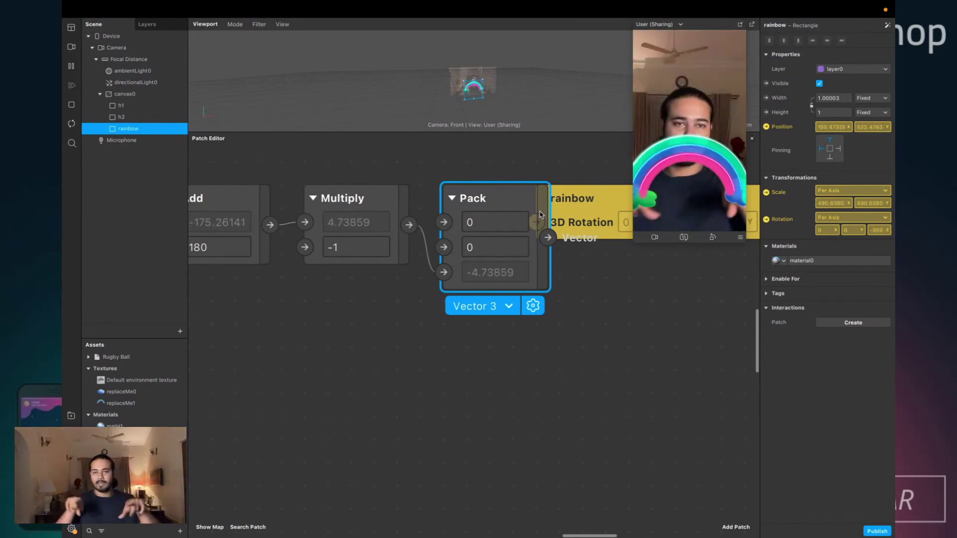
click(453, 401)
scroll(548, 280, right, 2)
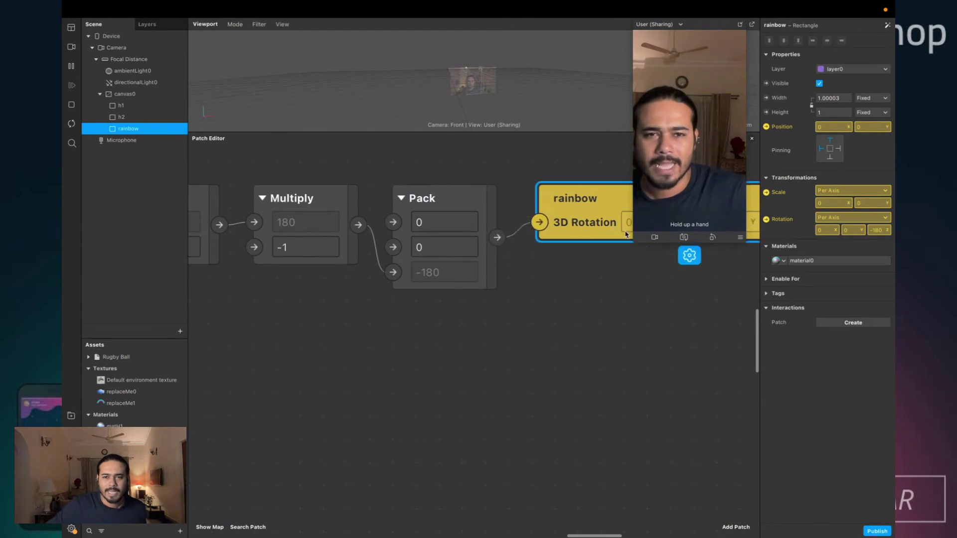
- Review the patch chain from the Determine Hand group through Subtract and Unpack to Arctangent
scroll(427, 325, left, 10)
scroll(429, 327, left, 10)
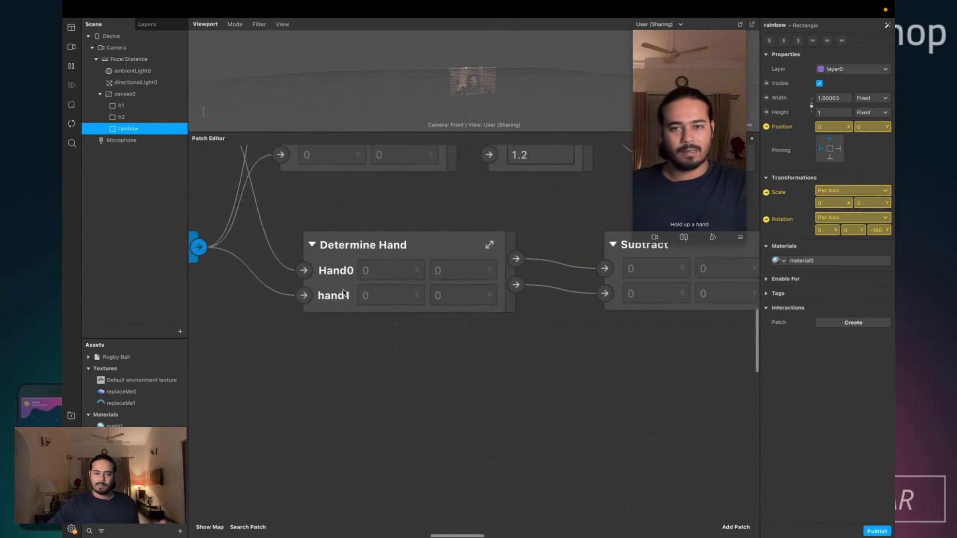
scroll(342, 287, left, 1)
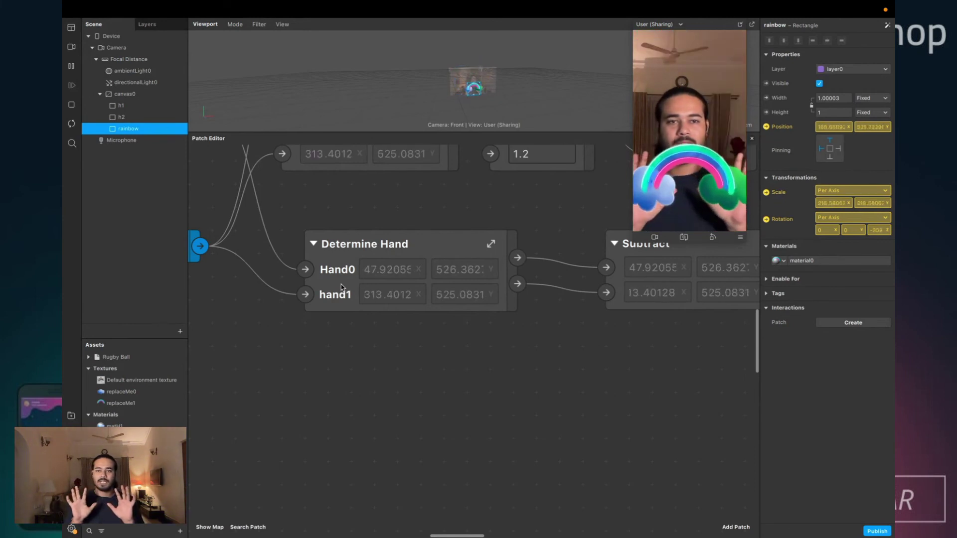
scroll(342, 287, right, 10)
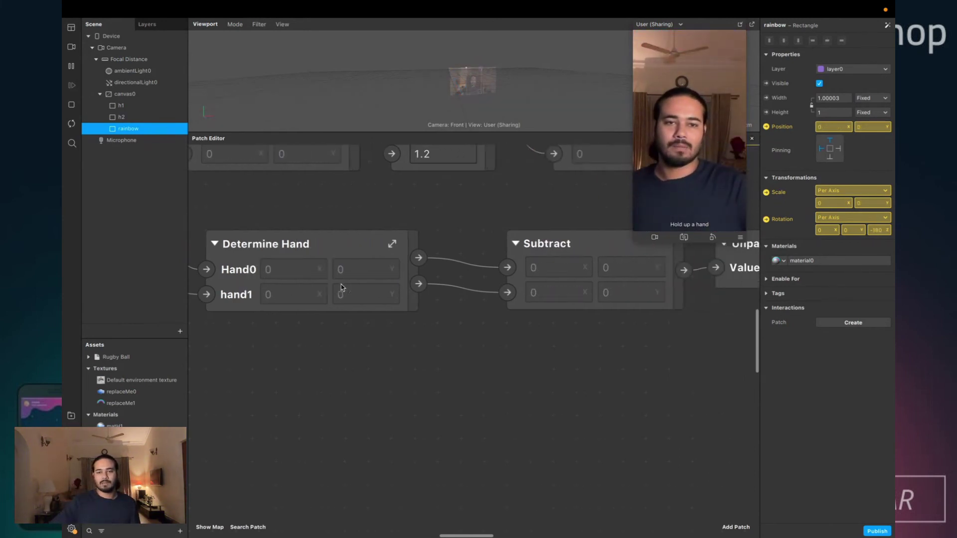
click(564, 277)
scroll(565, 278, right, 5)
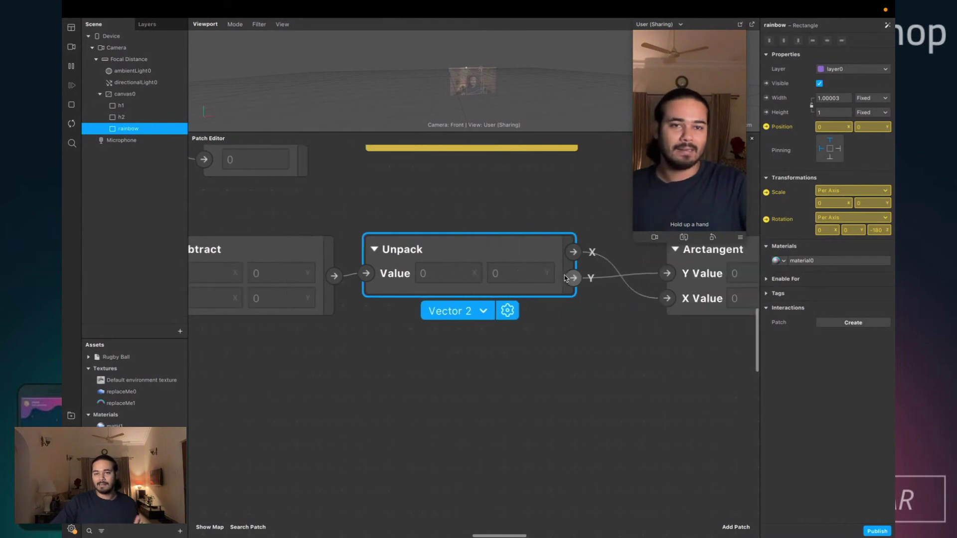
scroll(566, 285, right, 3)
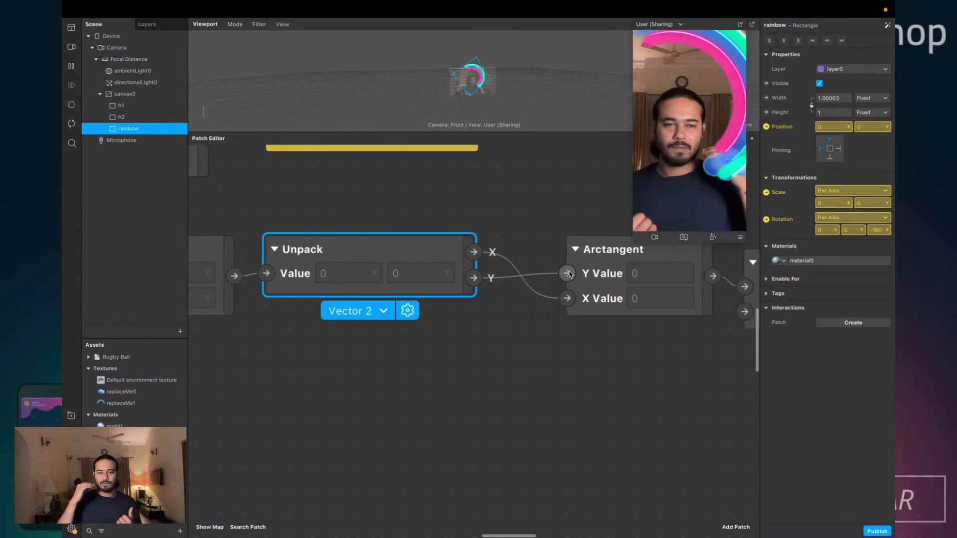
- Move the 180 Multiply patch closer to Arctangent and level with it
scroll(570, 274, right, 6)
click(558, 255)
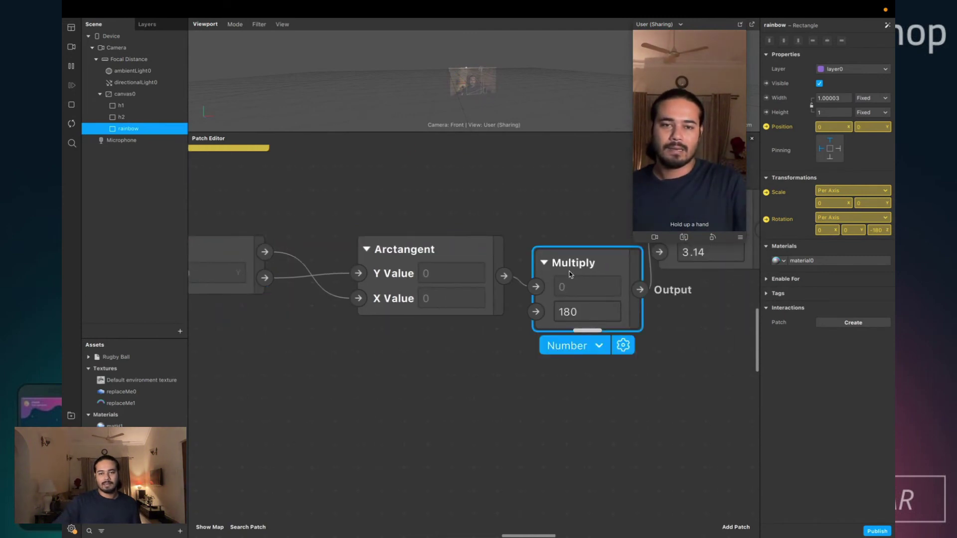
scroll(557, 255, right, 1)
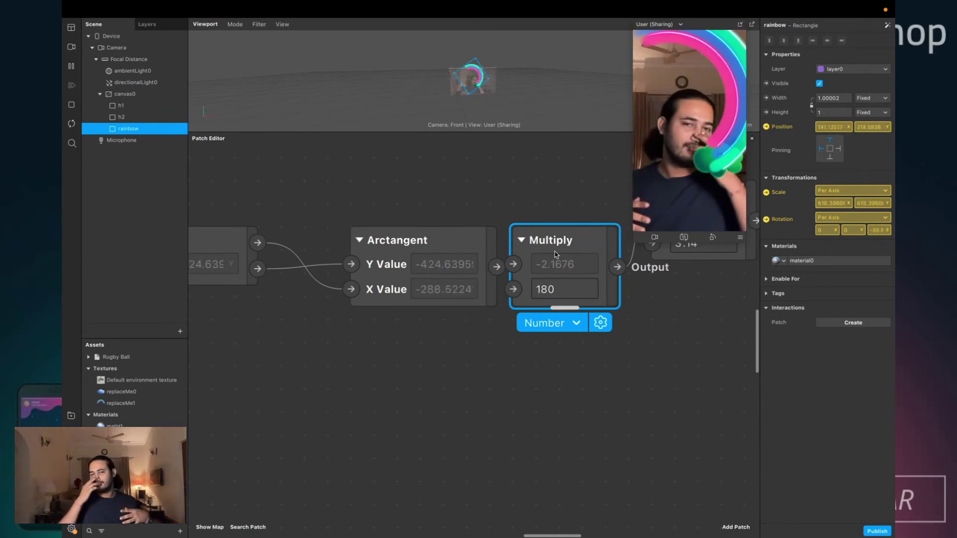
scroll(556, 255, right, 5)
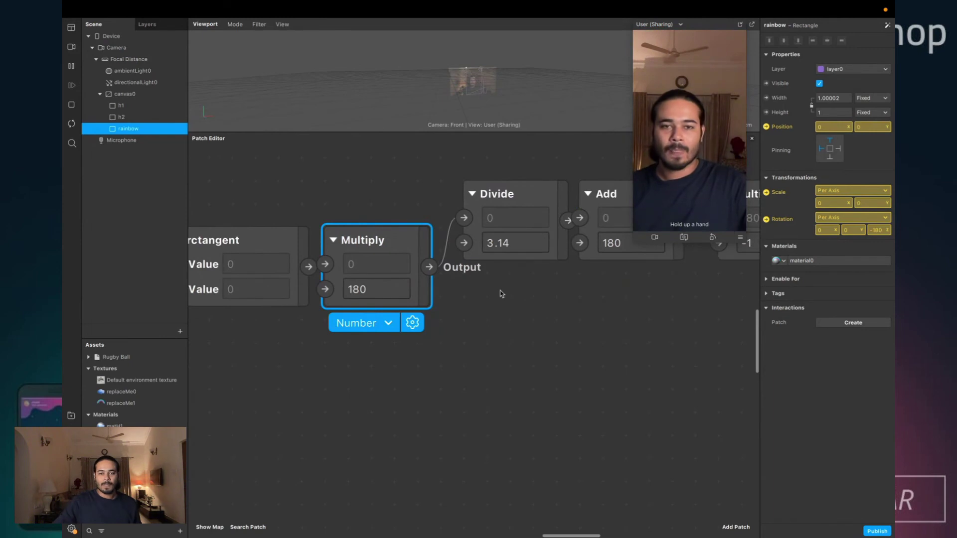
- Line up the Divide, Add and -1 Multiply patches in a row after the 180 Multiply patch
drag(505, 218, 482, 268)
right_click(608, 309)
scroll(608, 309, right, 4)
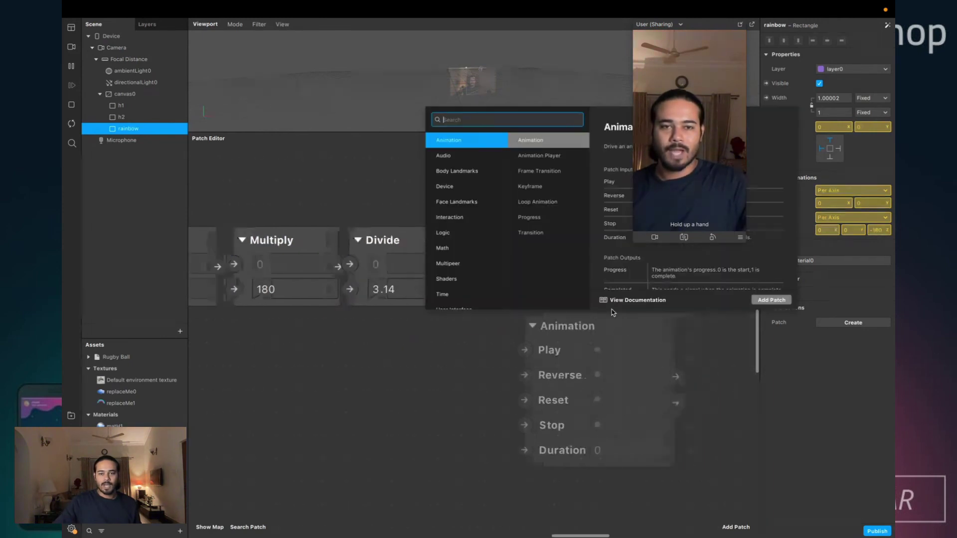
click(448, 330)
drag(472, 213, 471, 260)
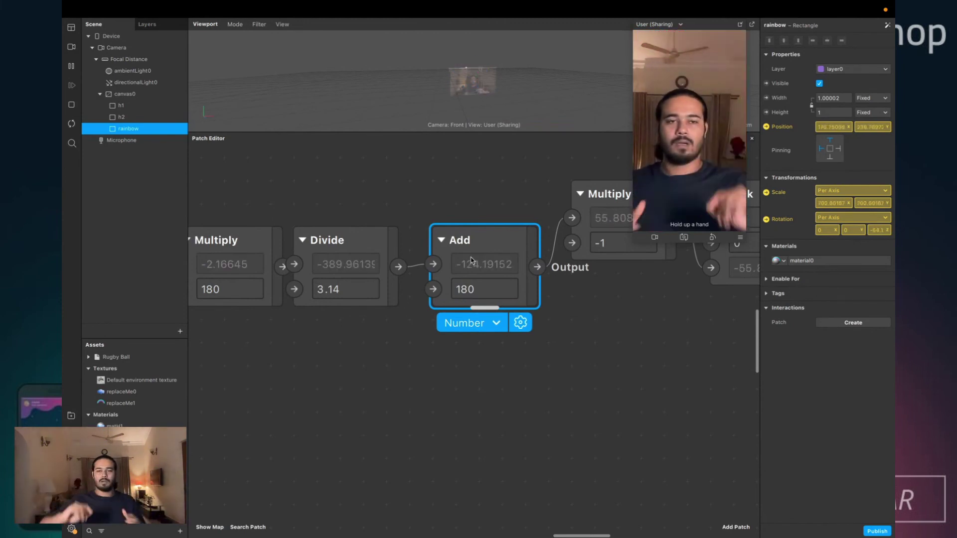
drag(588, 253, 588, 274)
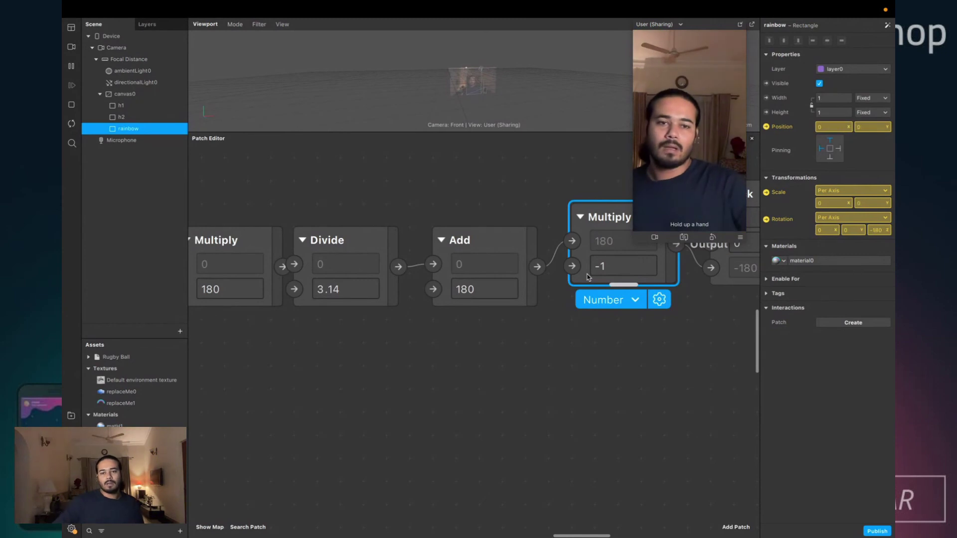
- Add an And patch beside the two hands' Value patches and feed its two Boolean inputs from their outputs
scroll(642, 353, right, 5)
scroll(491, 383, left, 20)
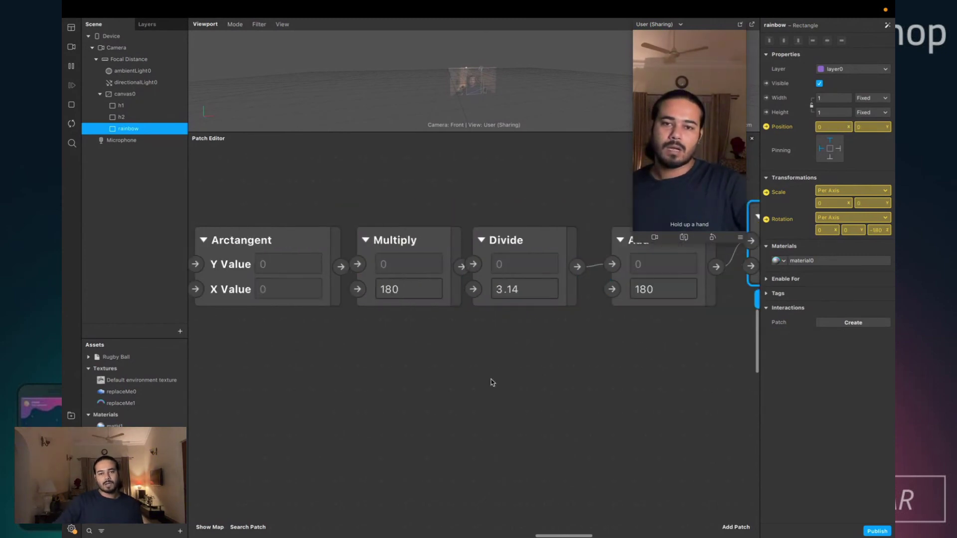
ctrl+scroll(492, 383, down, 5)
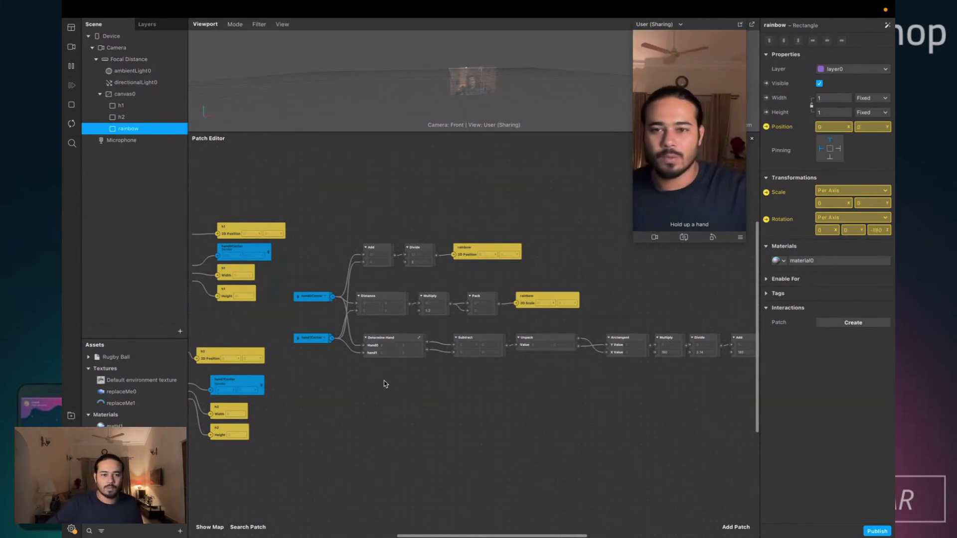
ctrl+scroll(339, 351, up, 5)
scroll(339, 351, left, 5)
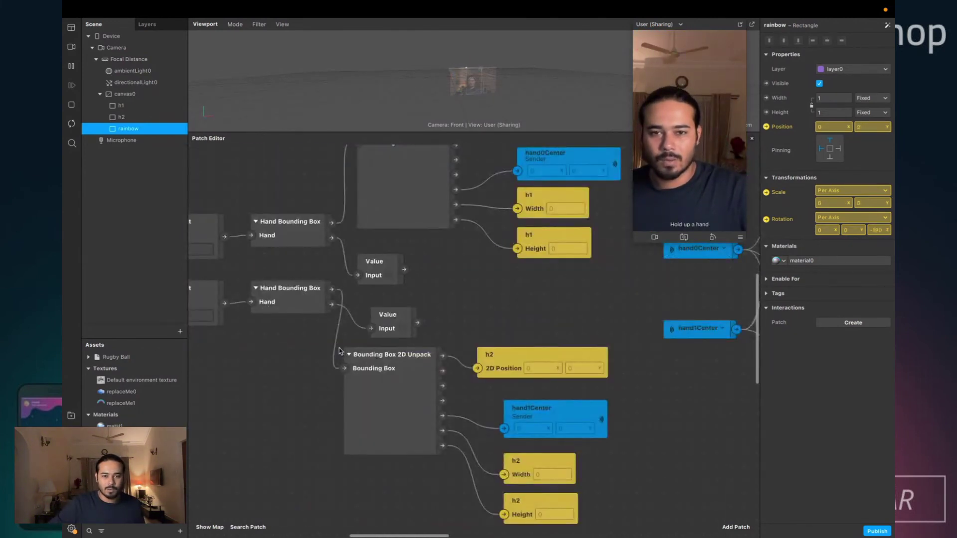
drag(457, 293, 458, 293)
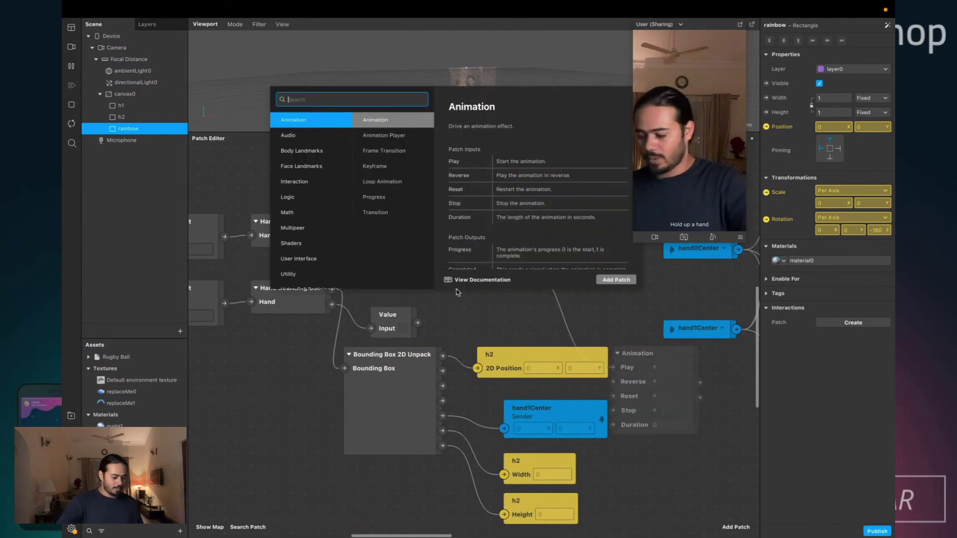
text(and)
key(Return)
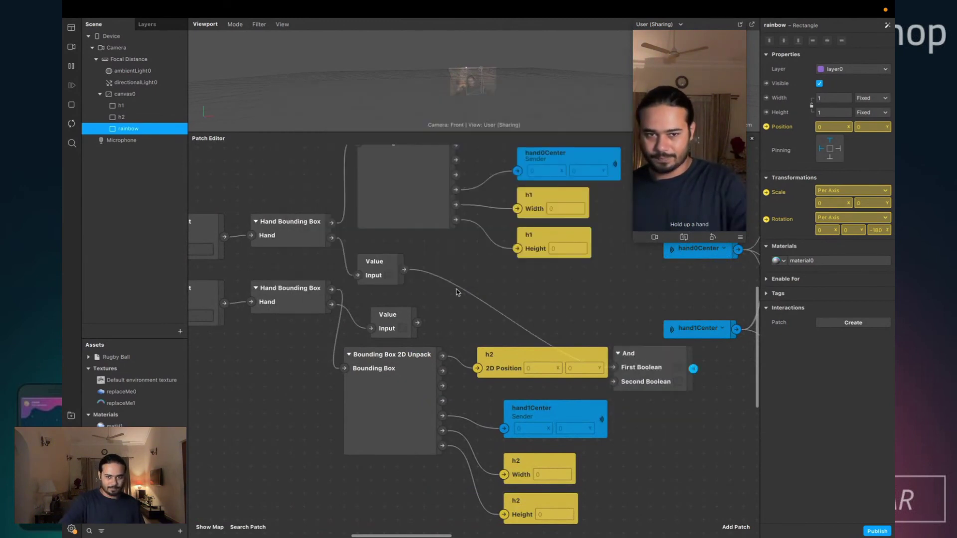
drag(629, 353, 480, 289)
drag(418, 322, 458, 317)
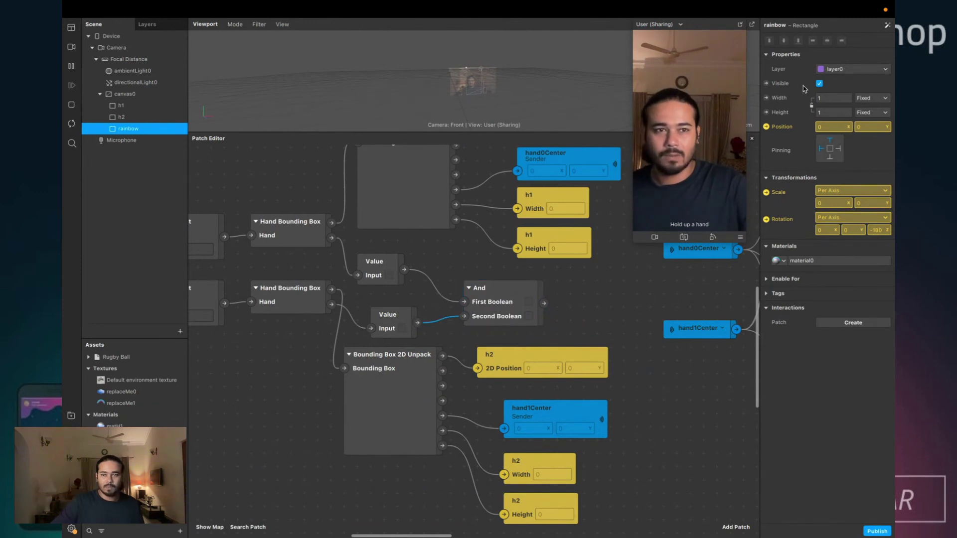
- Create a patch for the rainbow's Visible property, place it beside And, and connect the And output to it
click(766, 83)
drag(501, 349, 597, 289)
drag(545, 304, 569, 303)
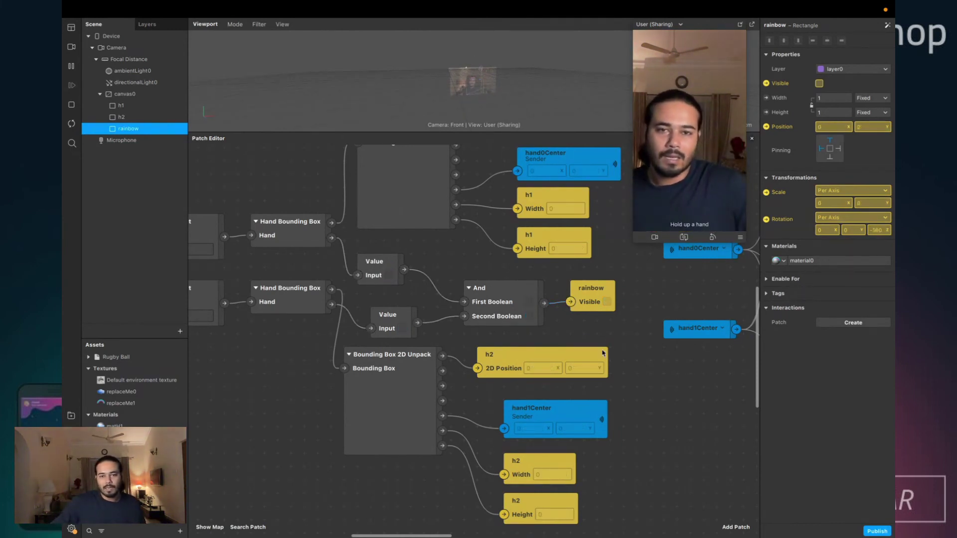
- Group the angle patches from Subtract through Pack into a single patch group
scroll(639, 345, right, 10)
scroll(604, 353, right, 5)
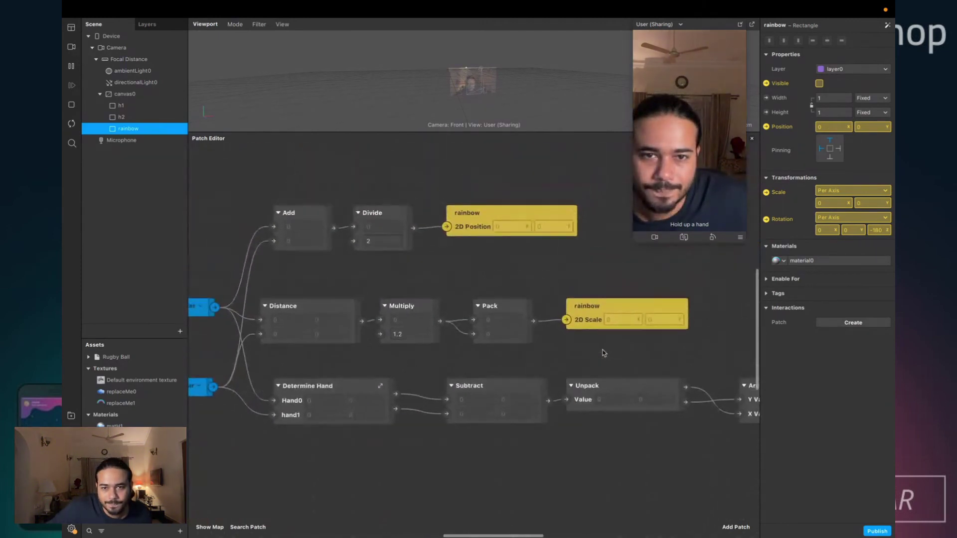
scroll(458, 380, down, 5)
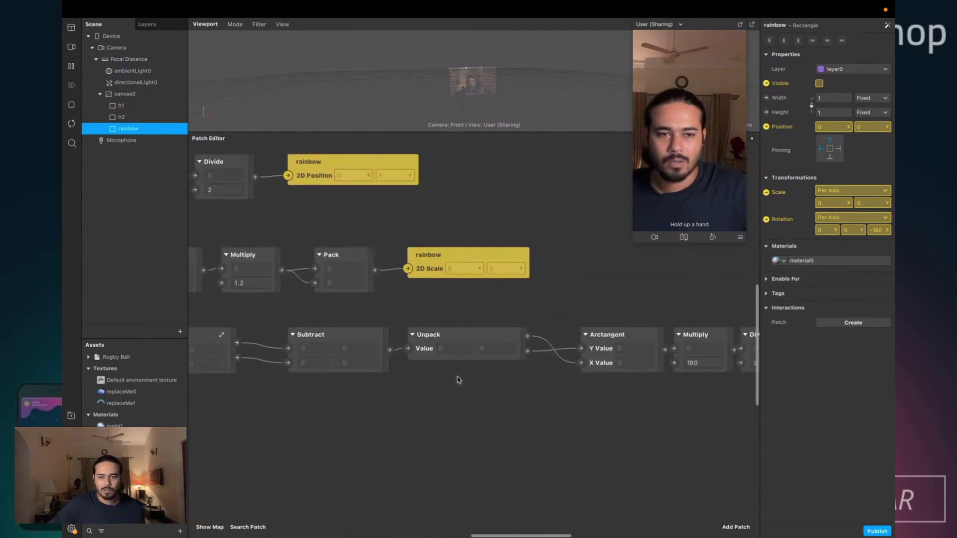
scroll(458, 380, left, 3)
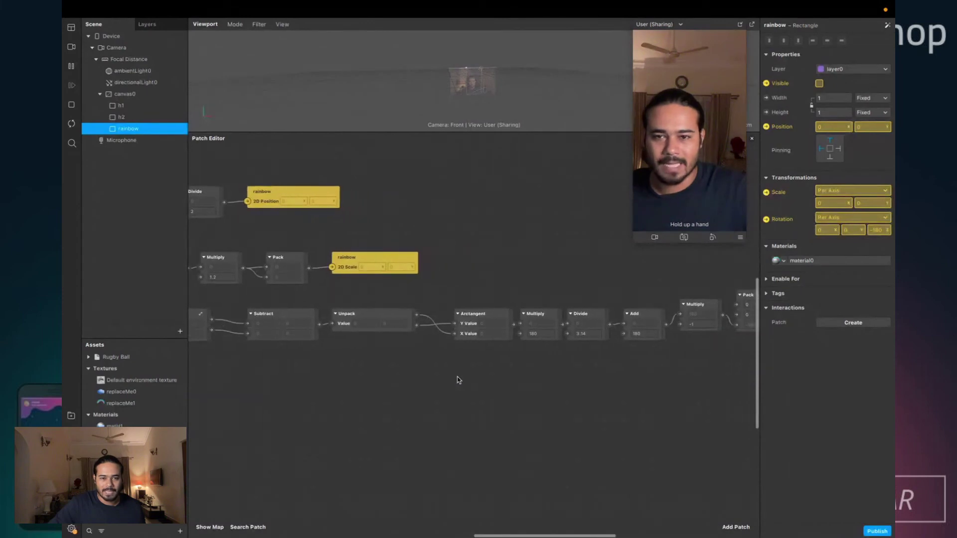
scroll(395, 348, left, 1)
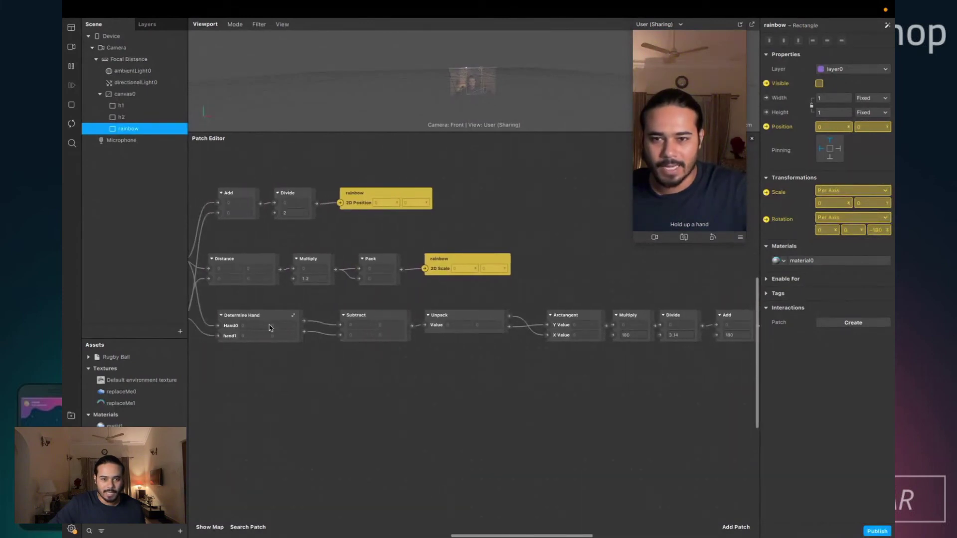
click(366, 325)
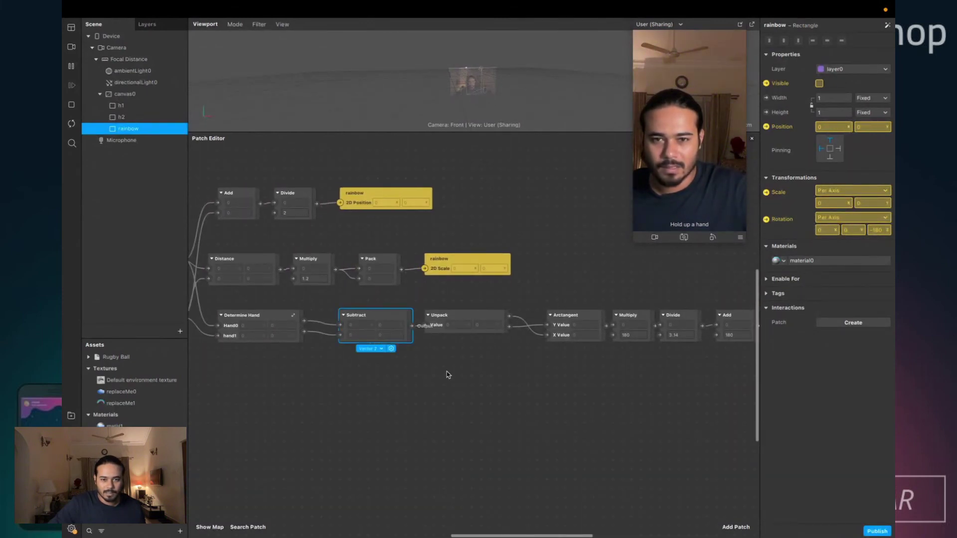
scroll(463, 379, right, 10)
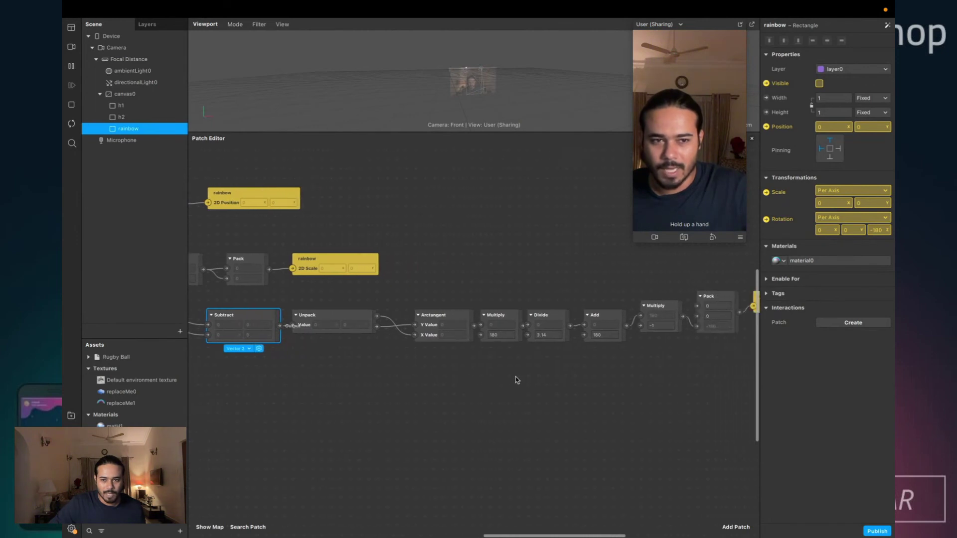
click(719, 306)
drag(258, 301, 705, 368)
right_click(434, 324)
click(462, 344)
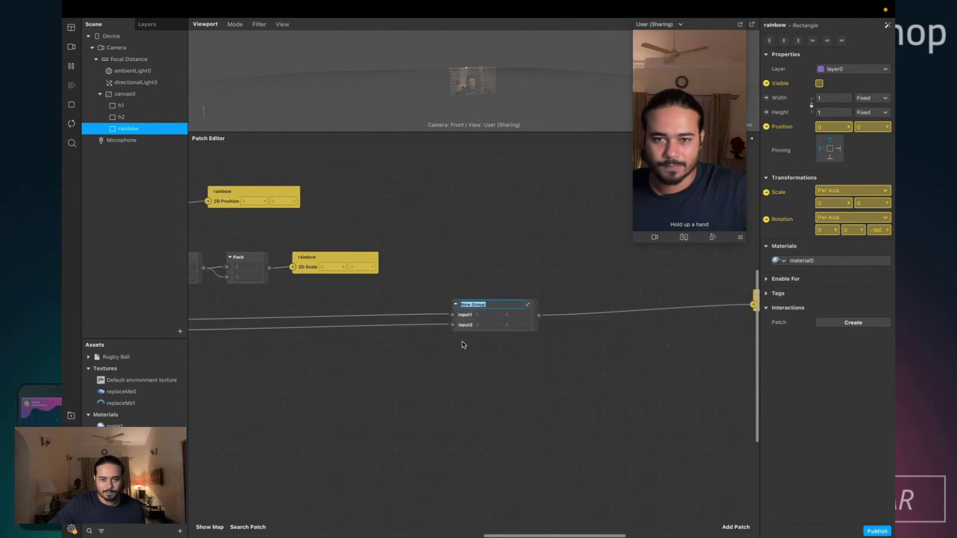
- Name the new patch group angleCalculatiuons
text(ang)
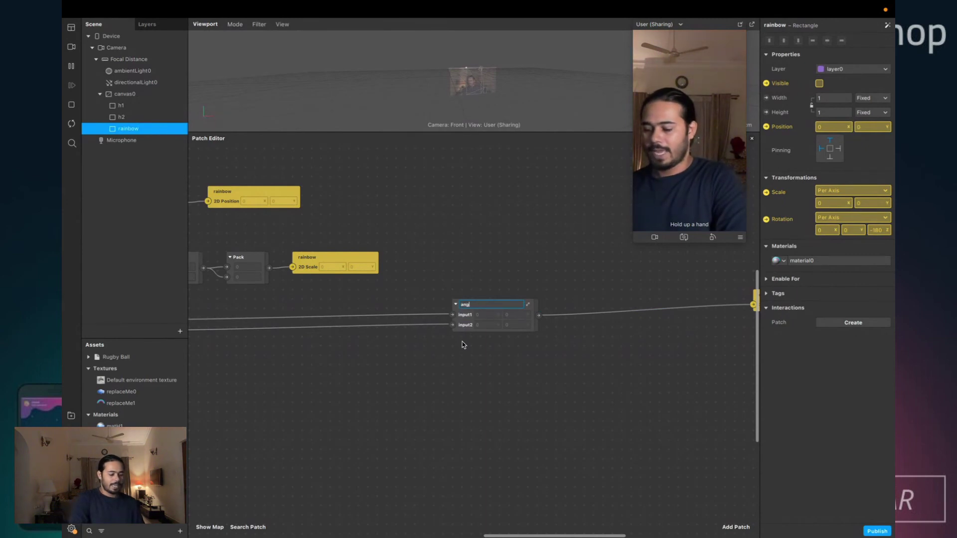
text(leCalcu)
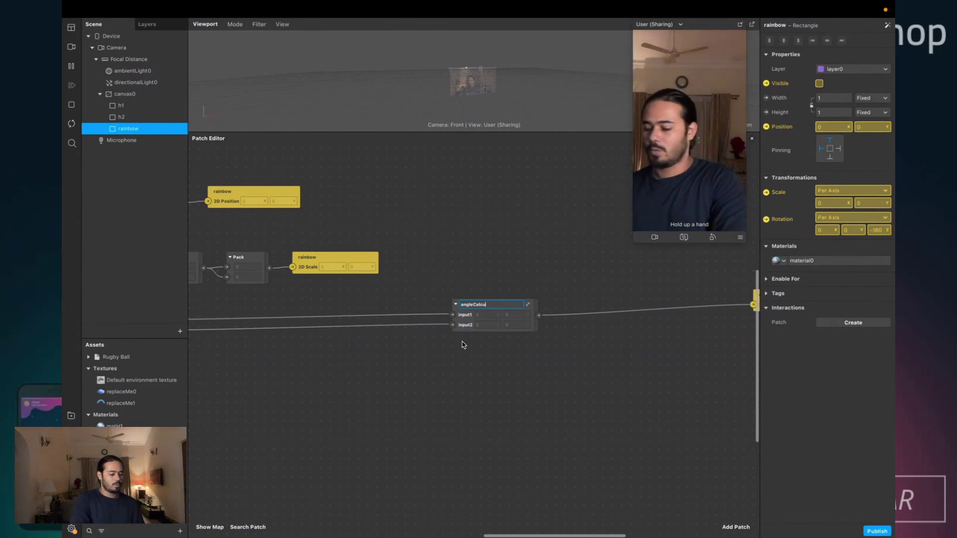
text(latiuons)
key(Return)
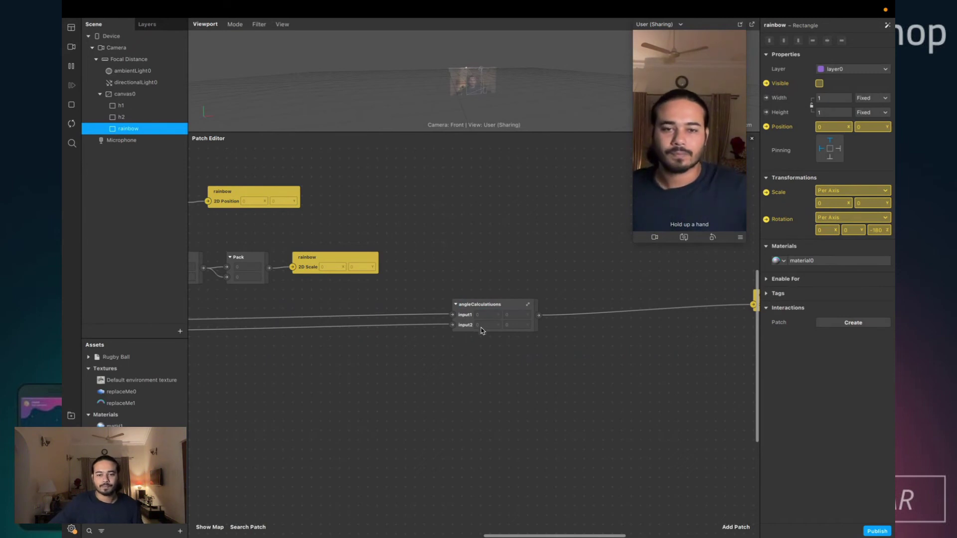
- Move the angleCalculatiuons group and the rainbow 3D Rotation patch into a compact row after Determine Hand
drag(482, 331, 275, 349)
scroll(695, 324, right, 3)
drag(715, 308, 320, 330)
scroll(441, 349, left, 10)
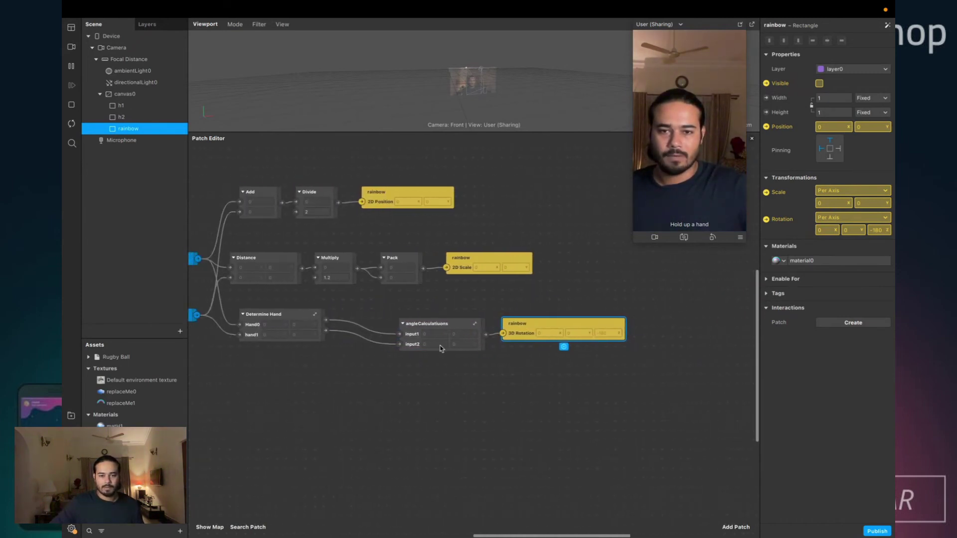
drag(441, 349, 394, 340)
drag(540, 328, 494, 319)
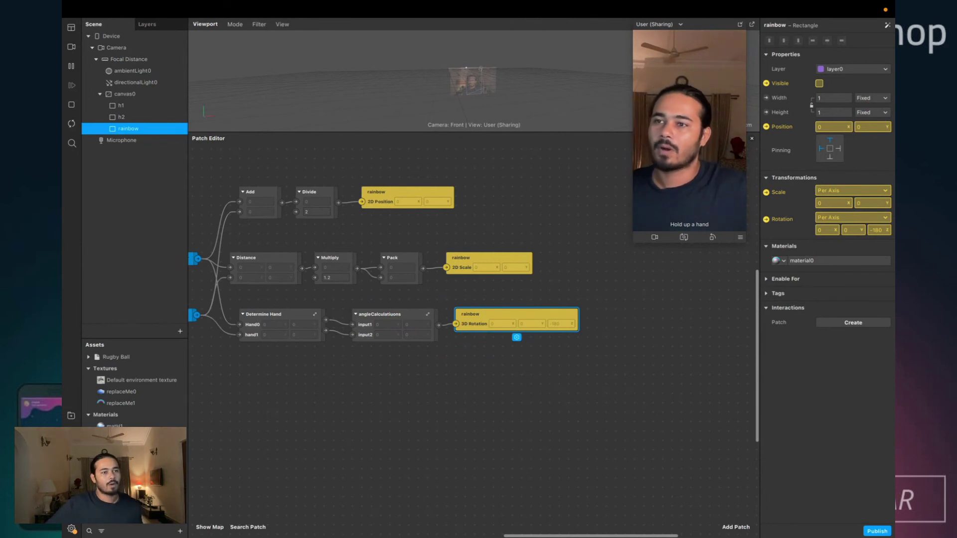
click(485, 423)
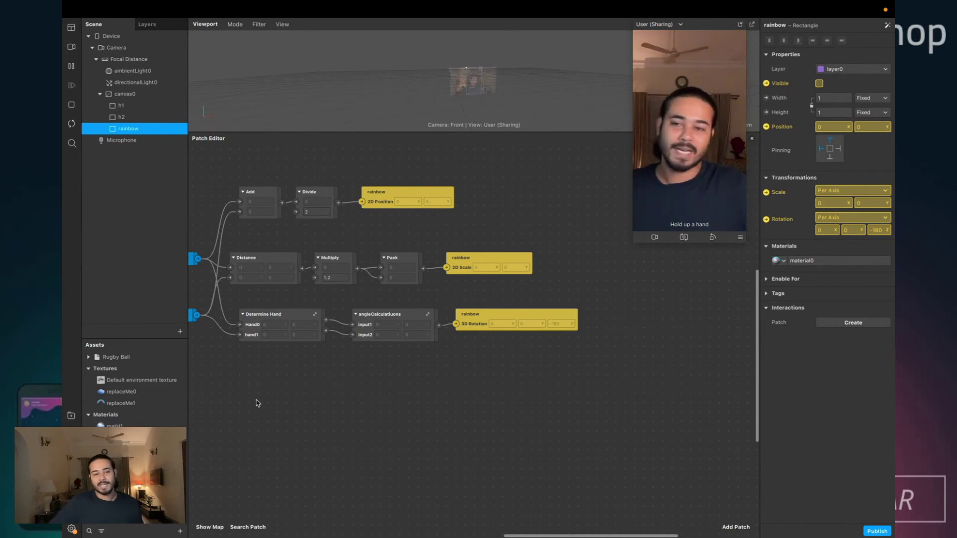
- Add the Rugby Ball asset to the scene under Focal Distance and create a patch for its Position
click(124, 359)
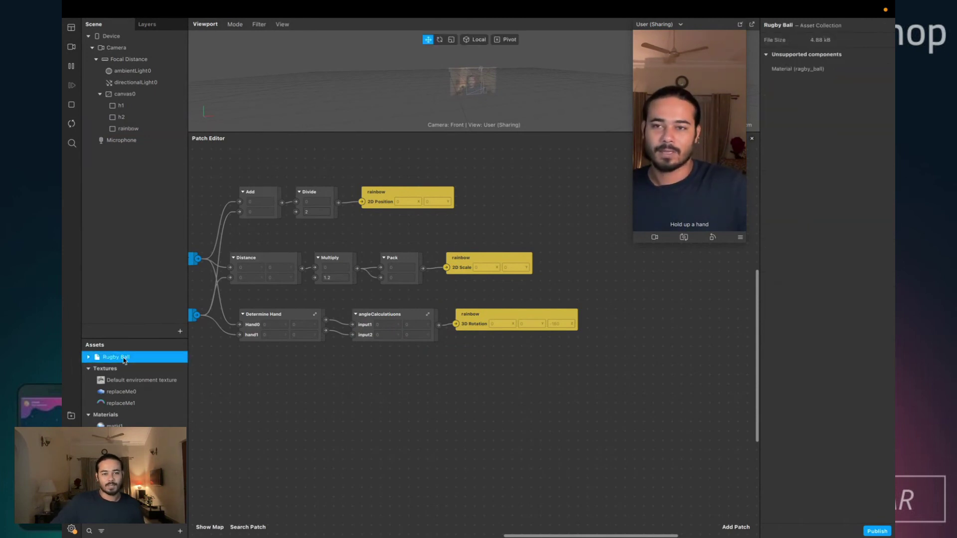
drag(181, 100, 145, 59)
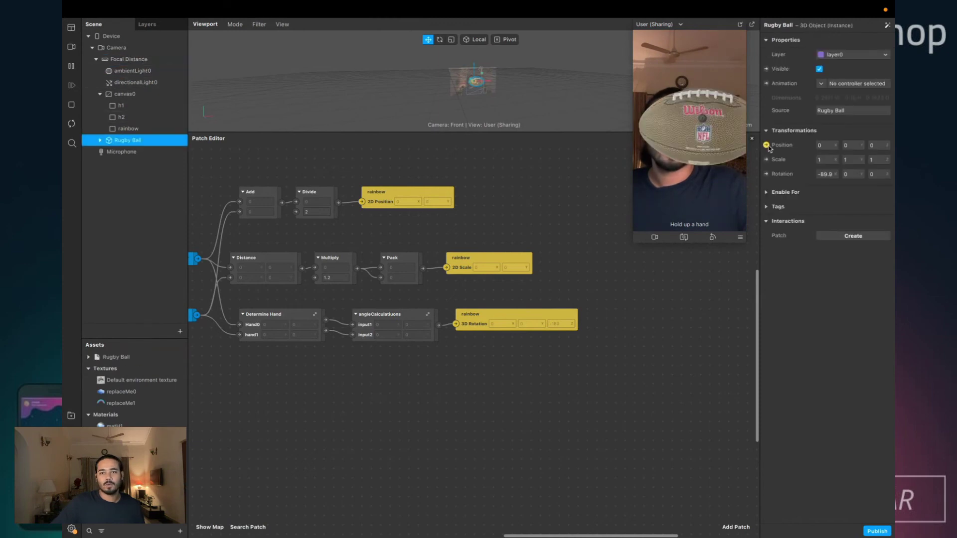
click(767, 145)
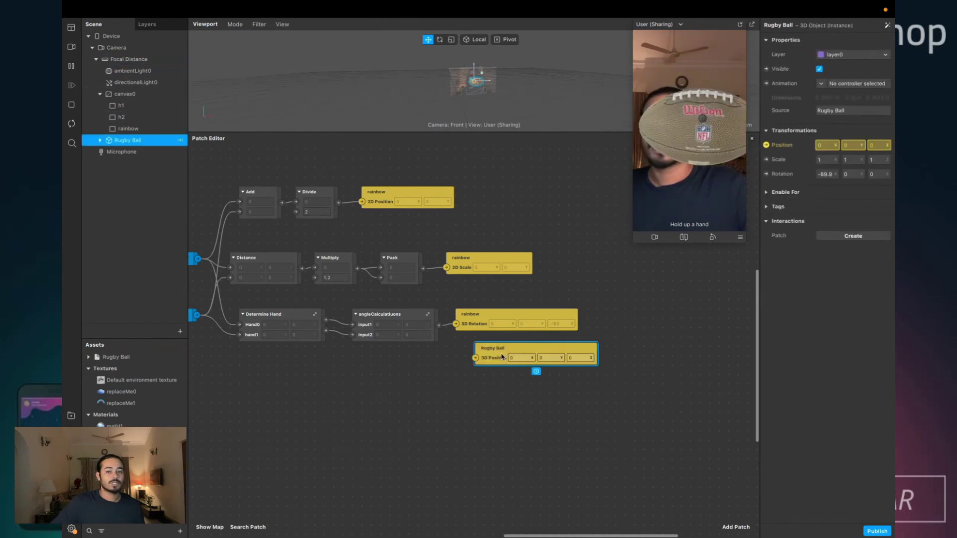
- Place the Rugby Ball 3D Position patch below the Determine Hand and angleCalculatiuons groups
drag(502, 357, 431, 395)
scroll(384, 370, left, 10)
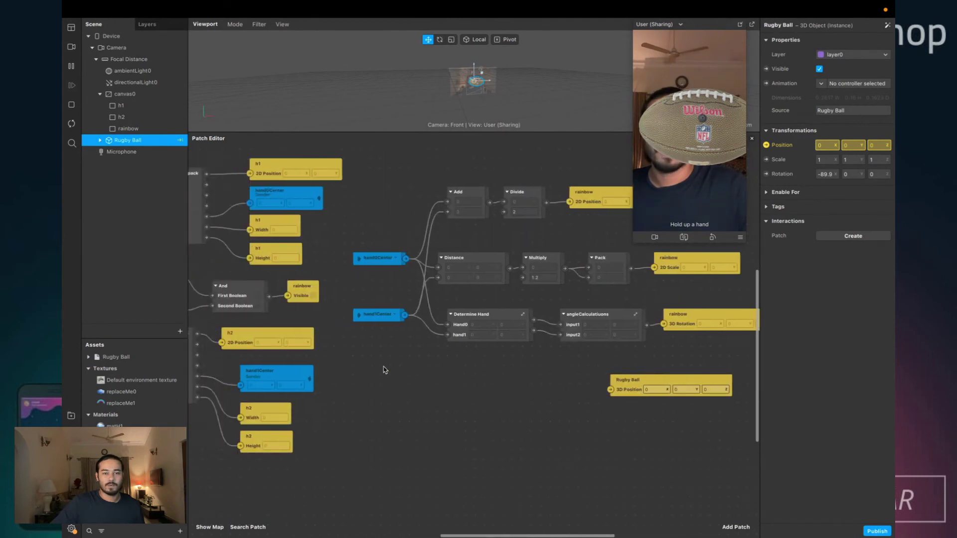
scroll(384, 370, left, 5)
scroll(384, 370, up, 2)
click(697, 416)
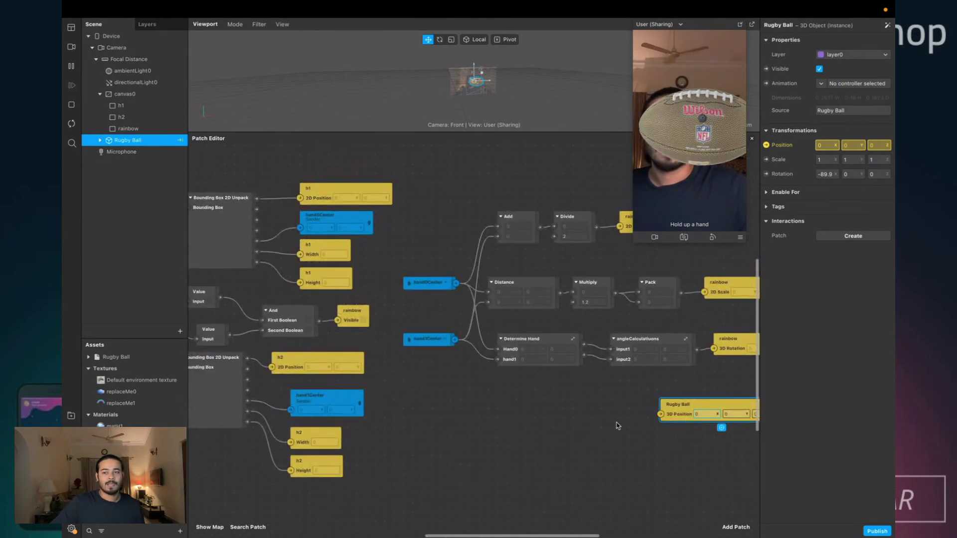
drag(675, 416, 539, 416)
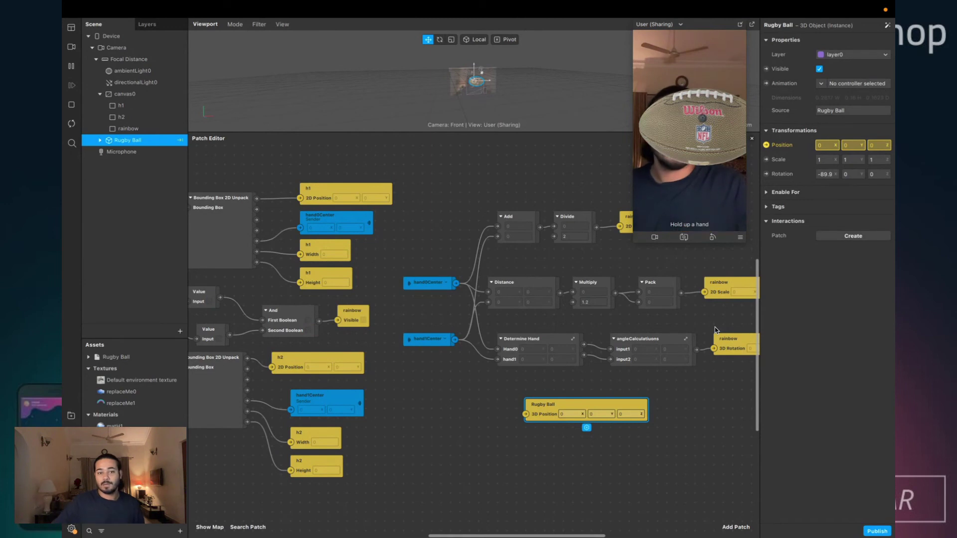
- Move the Rugby Ball 3D Position patch above the h1 2D Position patch, near the first hand's Bounding Box 2D Unpack
scroll(601, 429, up, 1)
drag(558, 416, 427, 183)
scroll(428, 183, up, 3)
scroll(428, 186, up, 3)
ctrl+scroll(296, 306, up, 5)
scroll(331, 310, left, 2)
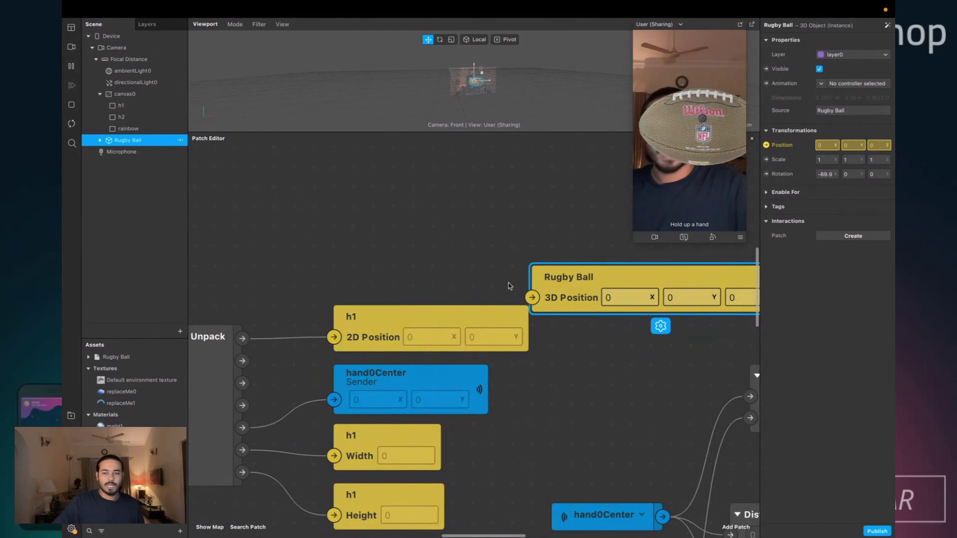
drag(561, 285, 501, 206)
scroll(325, 305, left, 3)
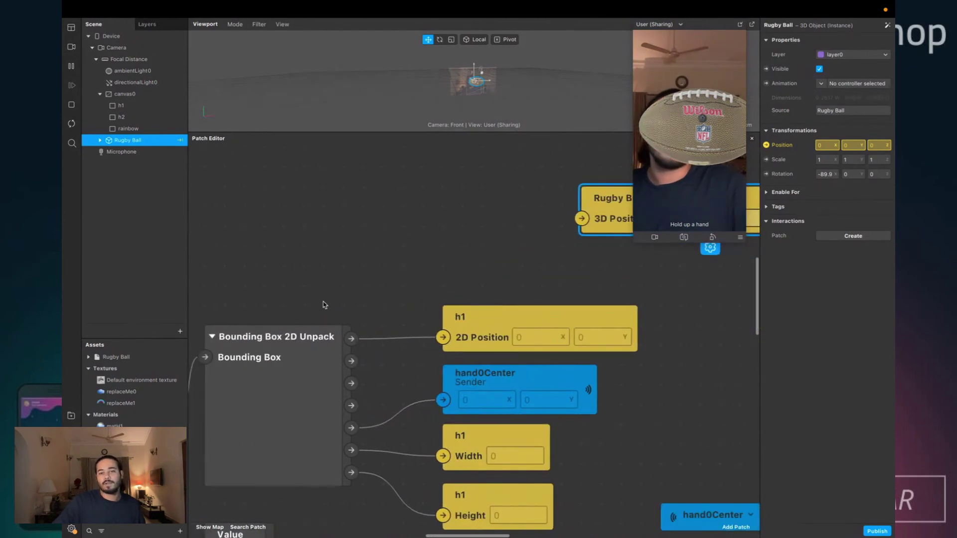
scroll(325, 305, right, 3)
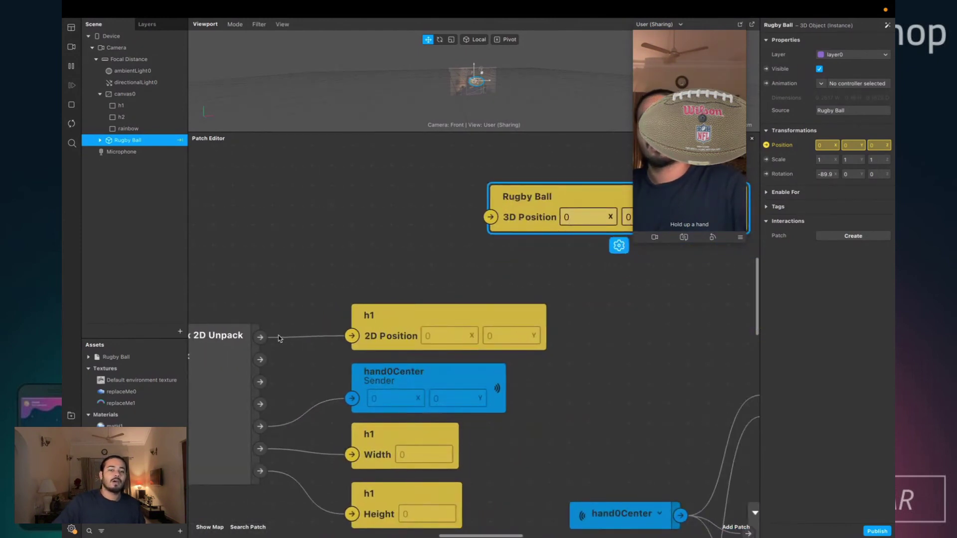
drag(512, 232, 492, 234)
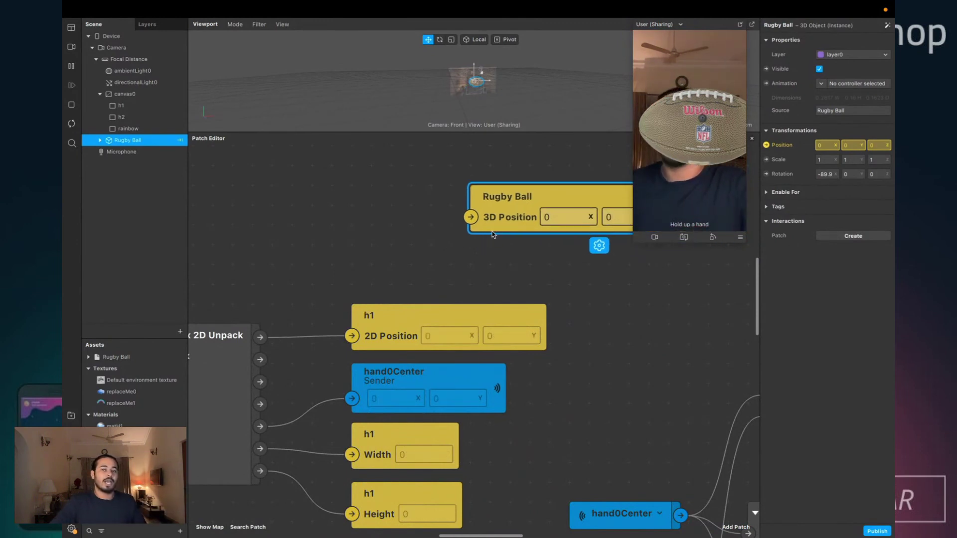
- Inspect the Top Left output of the first hand's Bounding Box 2D Unpack patch
click(261, 340)
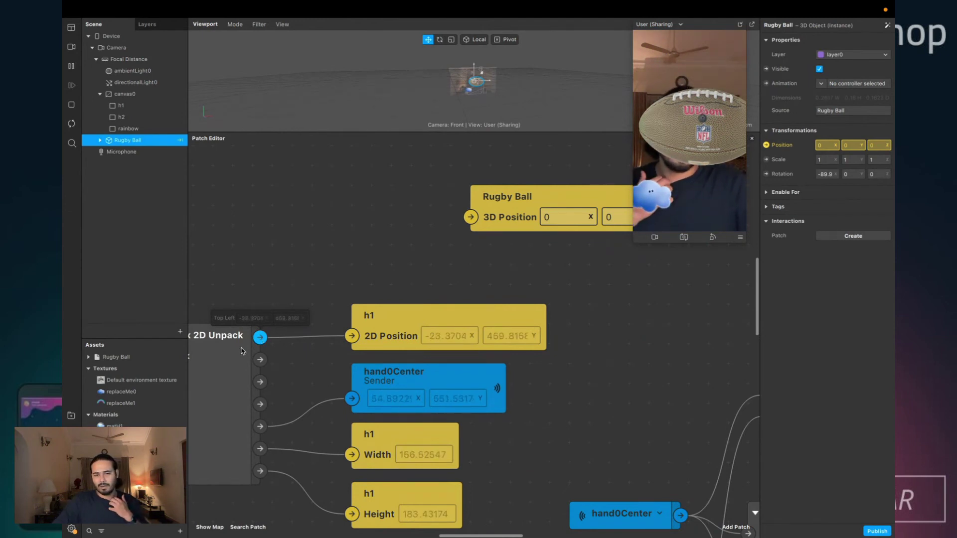
scroll(241, 350, up, 1)
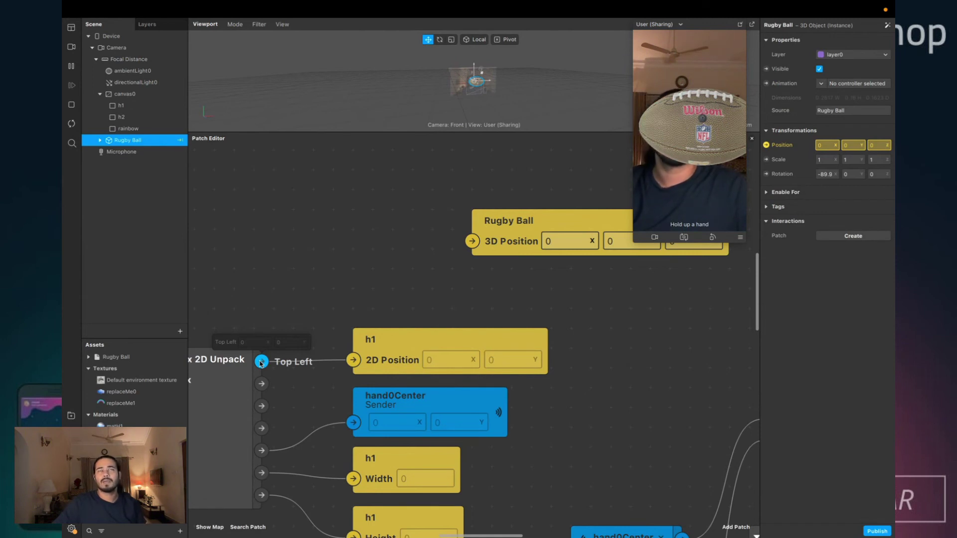
- Add a Device patch from the scene to the graph and place it above the Rugby Ball 3D Position patch
drag(260, 363, 280, 273)
click(275, 286)
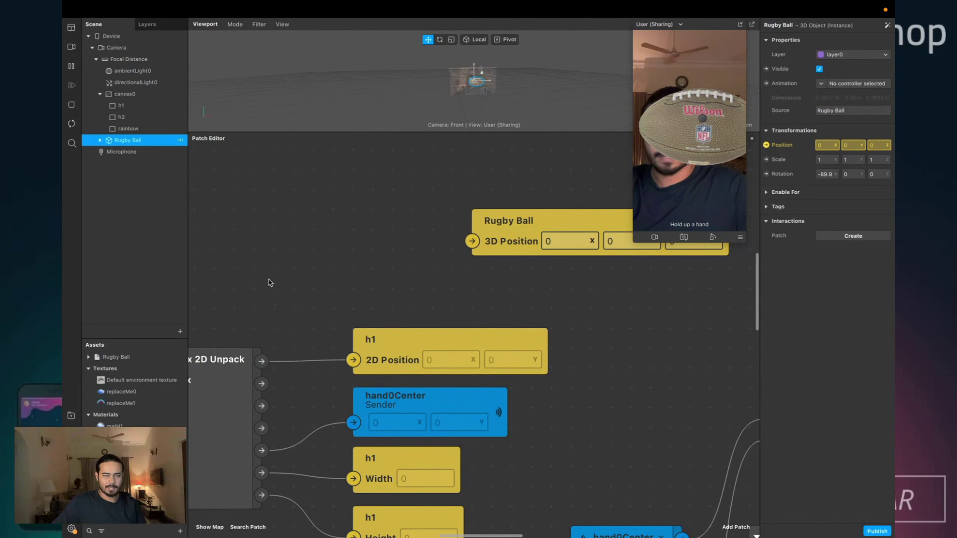
click(112, 37)
drag(116, 38, 337, 205)
scroll(349, 219, up, 3)
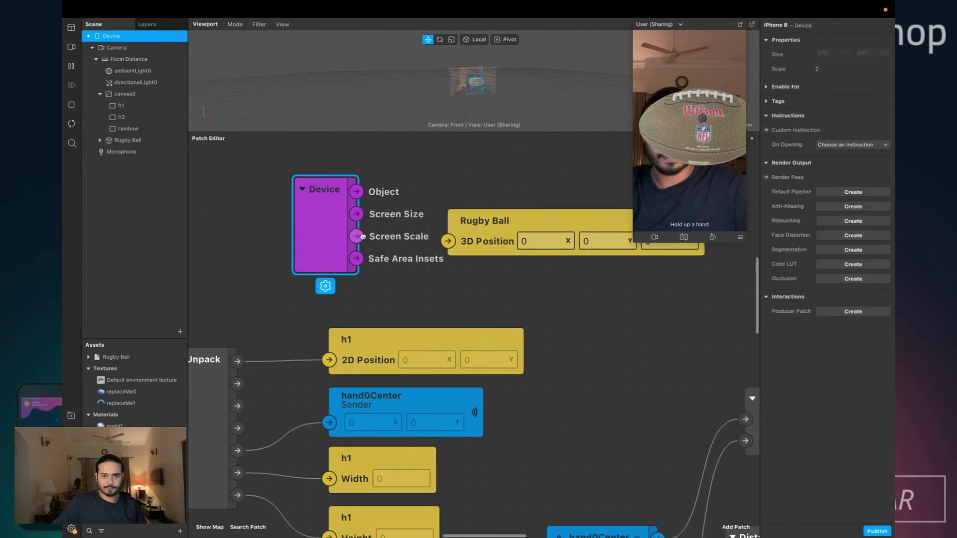
drag(394, 249, 229, 130)
scroll(299, 225, up, 3)
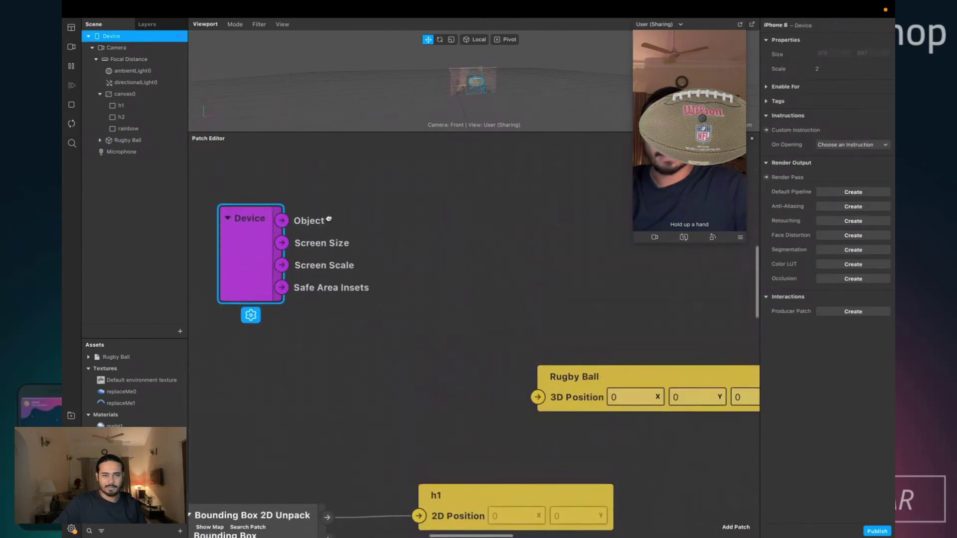
- Add a Divide patch that divides the Device's Screen Size by its Screen Scale, placed beside the Device patch
drag(293, 246, 394, 241)
key(Escape)
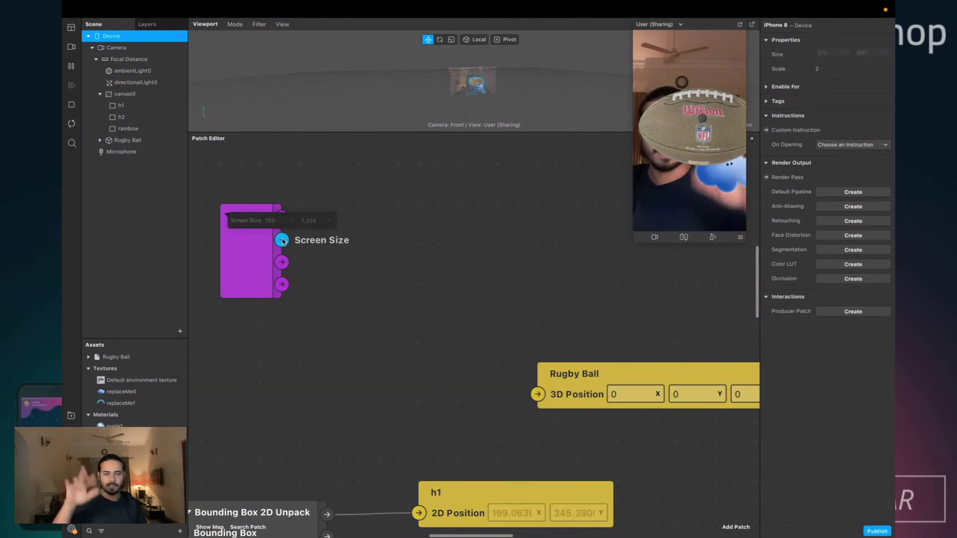
drag(292, 244, 343, 255)
text(di)
key(Return)
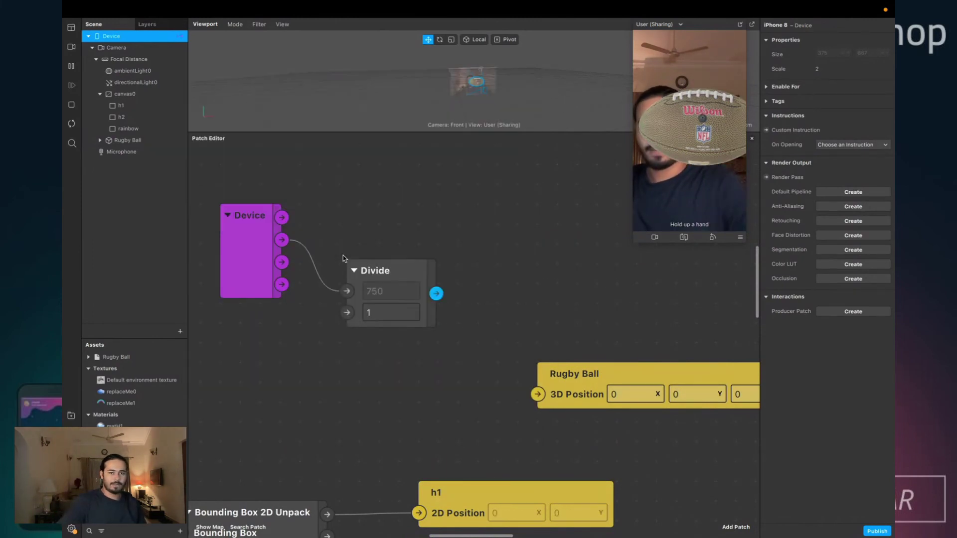
drag(282, 263, 347, 313)
drag(430, 294, 403, 239)
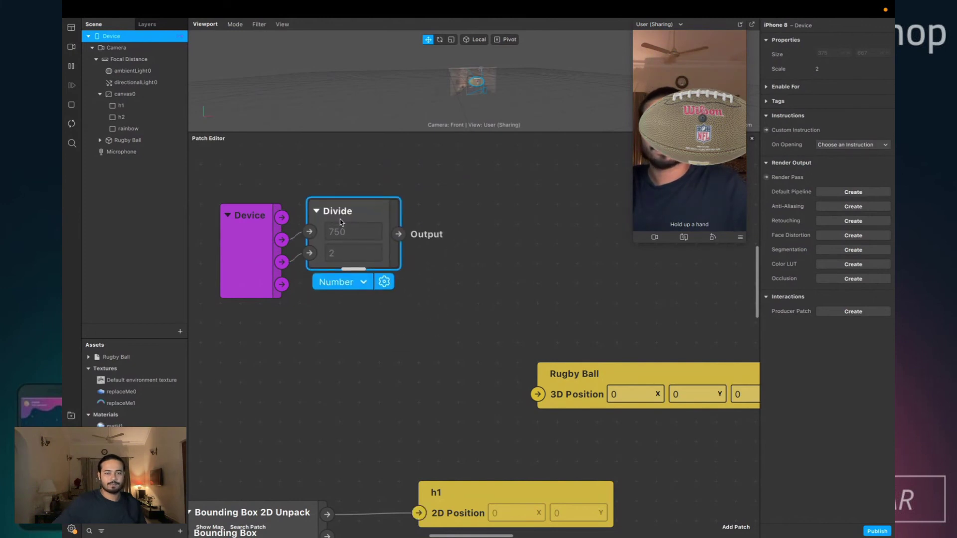
click(368, 244)
- Add a second Divide patch that divides the first hand's Top Left output by the scaled screen size
scroll(368, 244, right, 2)
scroll(368, 244, down, 3)
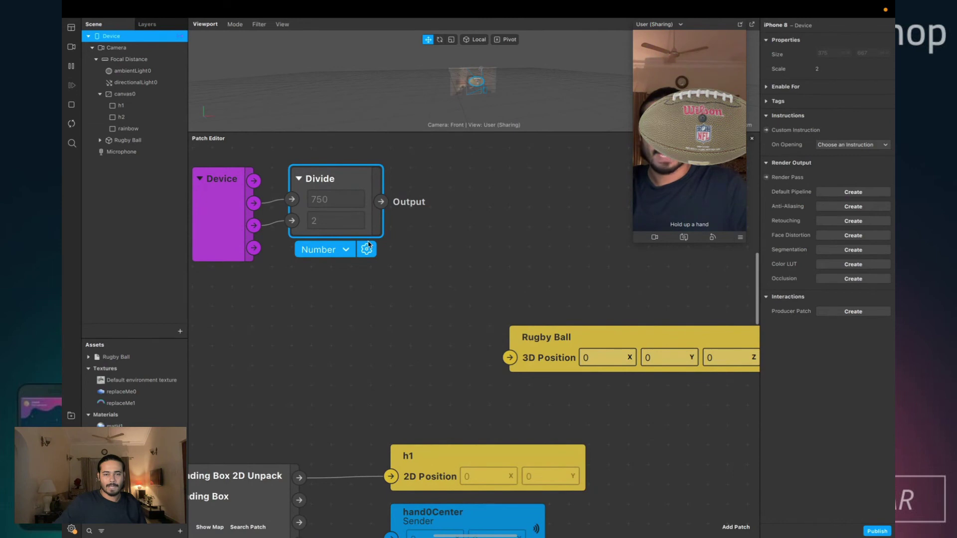
drag(299, 478, 345, 361)
text(div)
key(Return)
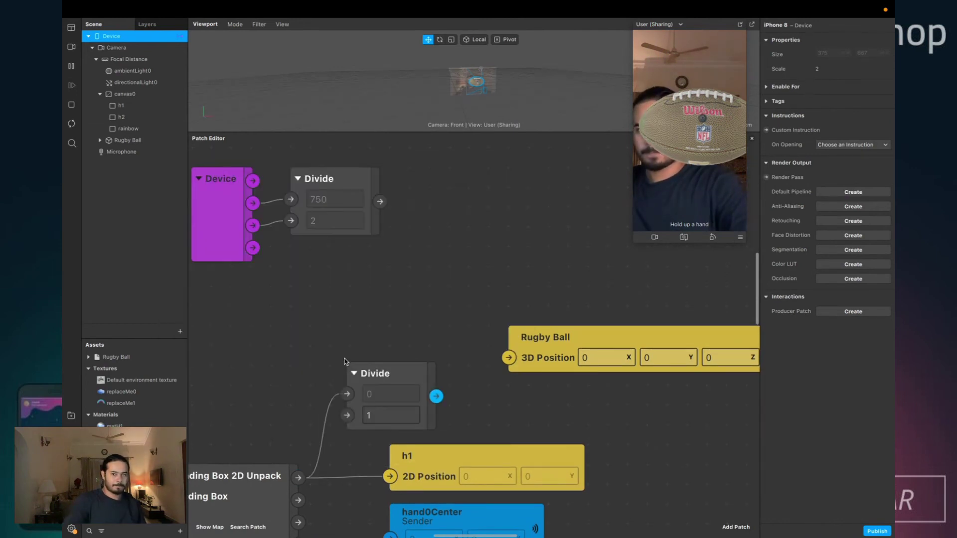
drag(401, 373, 423, 279)
drag(380, 202, 370, 319)
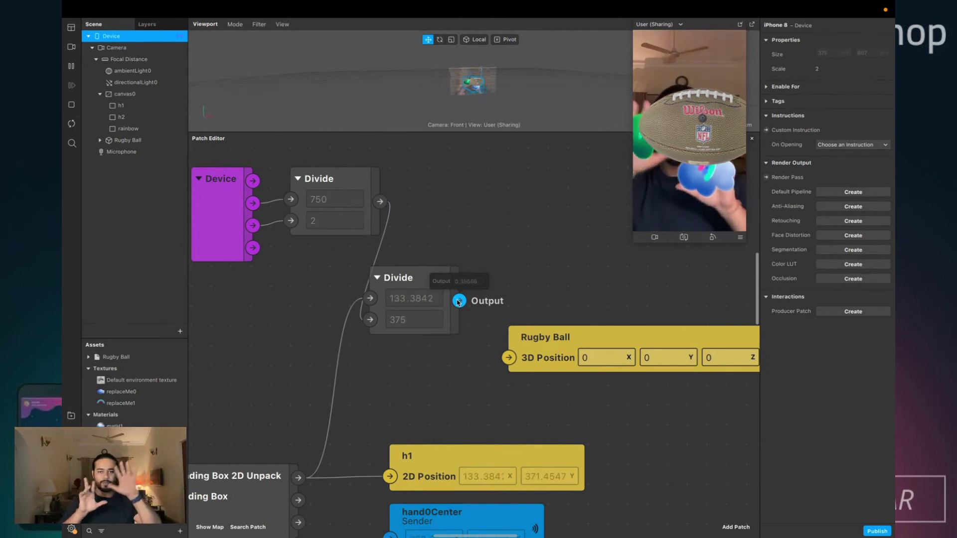
- Feed the second Divide's output into a new Vector 2 Pack patch and connect that to the Rugby Ball's 3D Position
drag(460, 302, 517, 202)
text(pack)
key(Return)
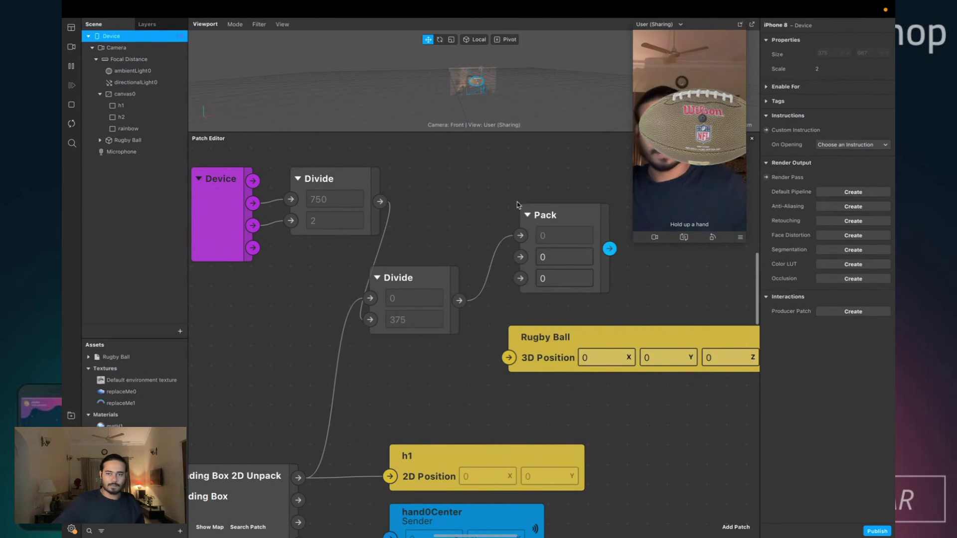
click(545, 253)
click(551, 305)
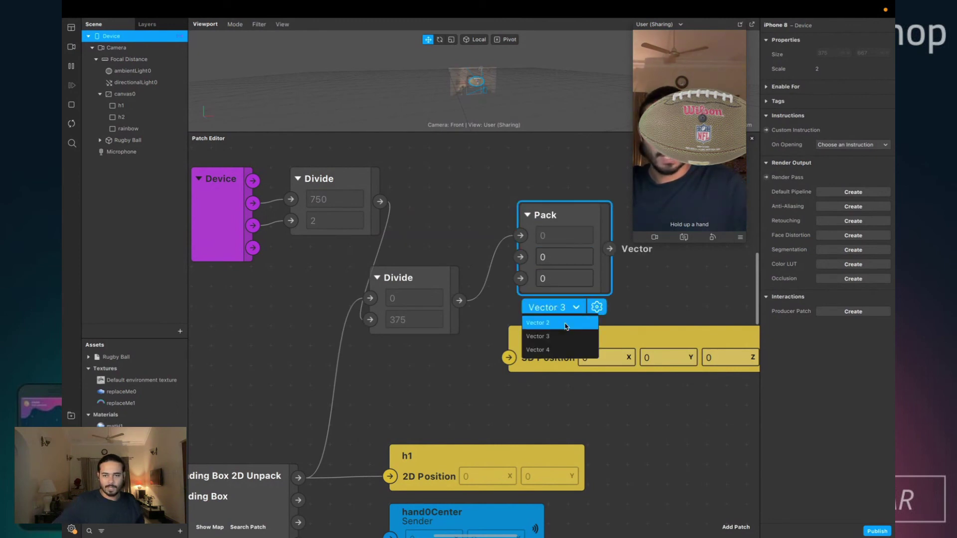
click(557, 322)
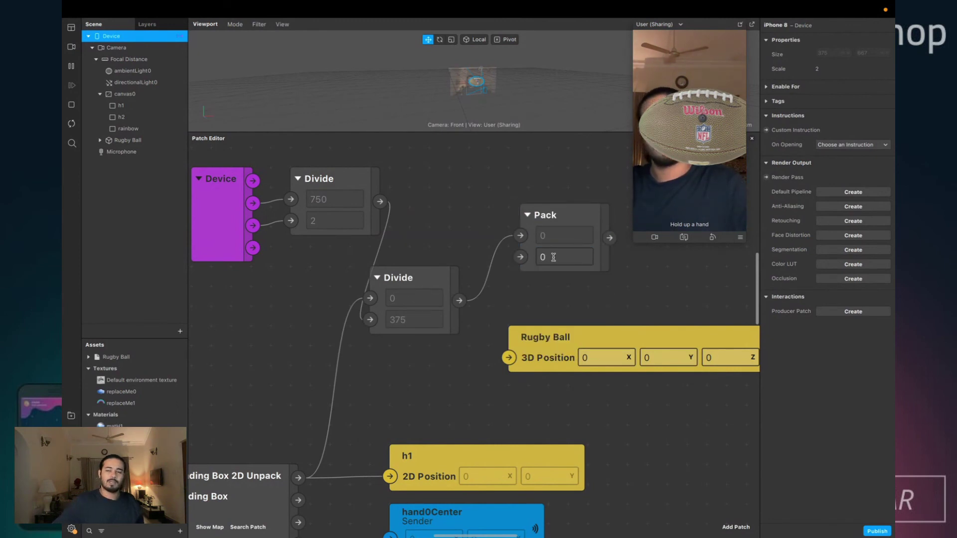
drag(532, 351, 509, 358)
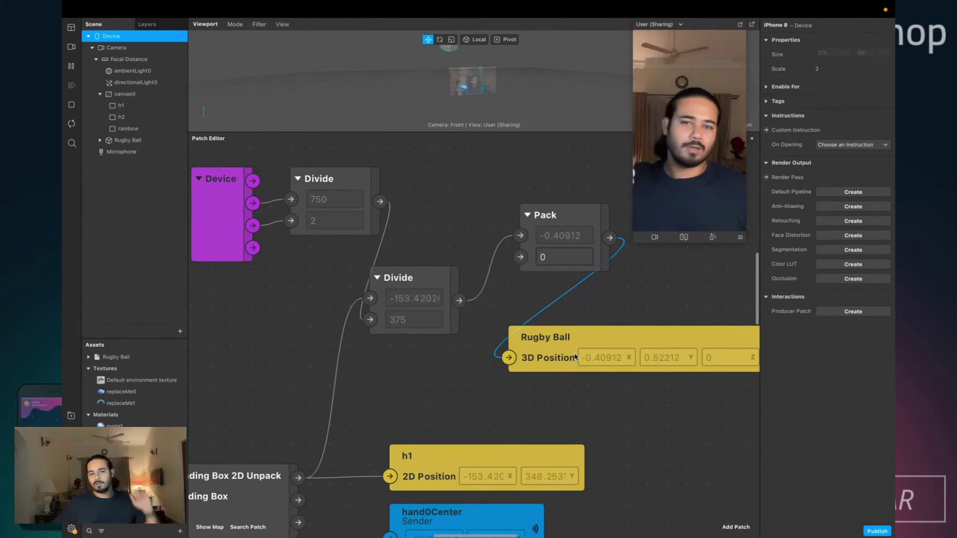
- Move the Device patch and its Divide patch together farther away from the second Divide patch
mouse_move(413, 325)
mouse_down()
mouse_move(422, 345)
mouse_move(413, 325)
mouse_up()
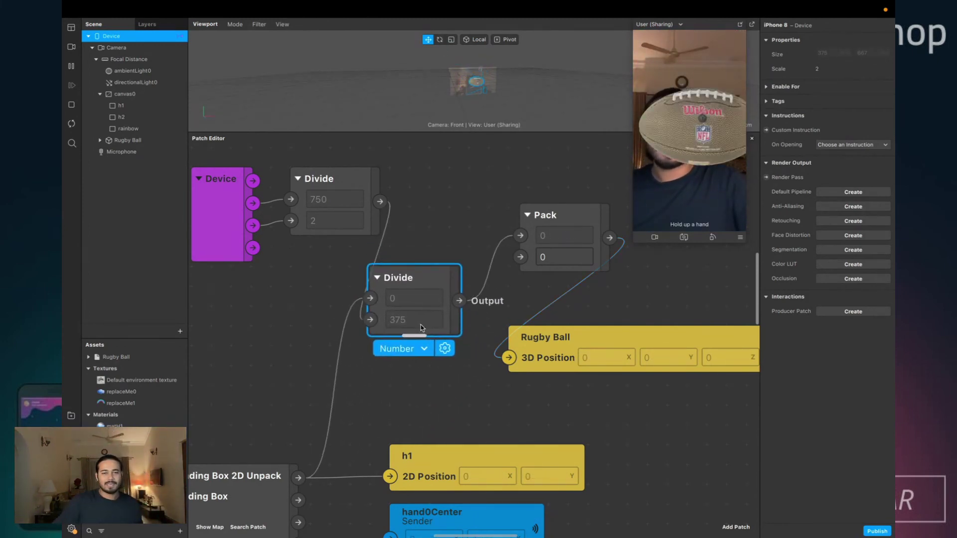
scroll(381, 336, left, 3)
drag(296, 222, 432, 229)
drag(433, 229, 354, 229)
click(360, 272)
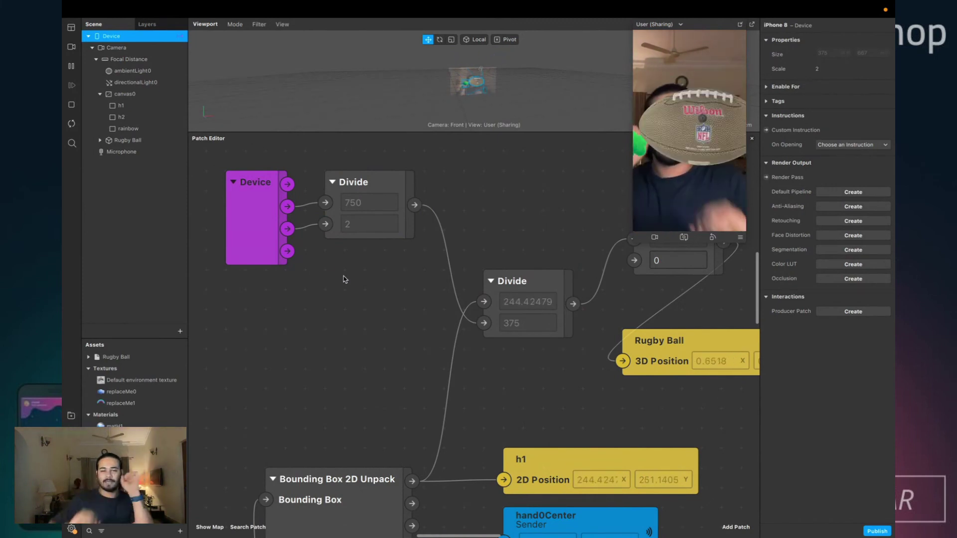
- Inspect the size properties of canvas0
click(125, 94)
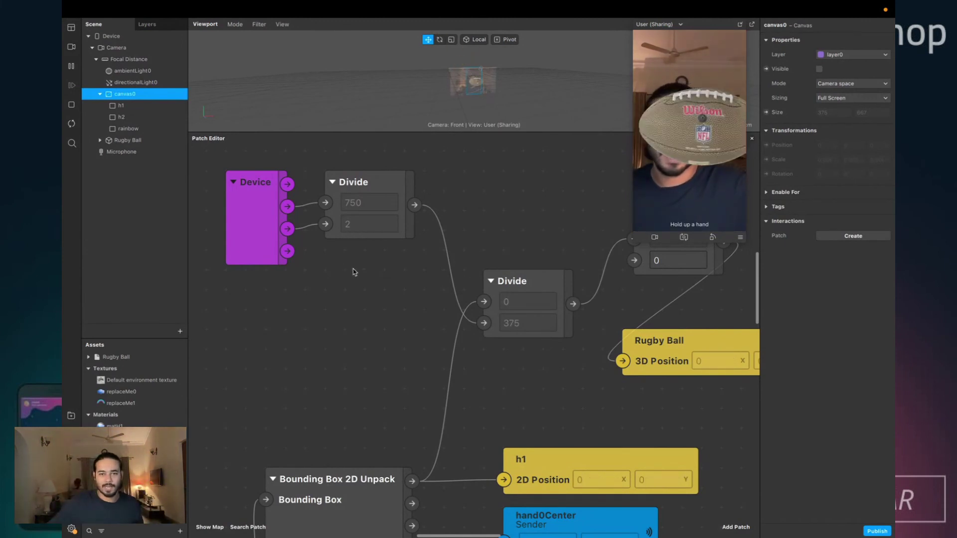
scroll(355, 272, up, 2)
scroll(394, 301, right, 3)
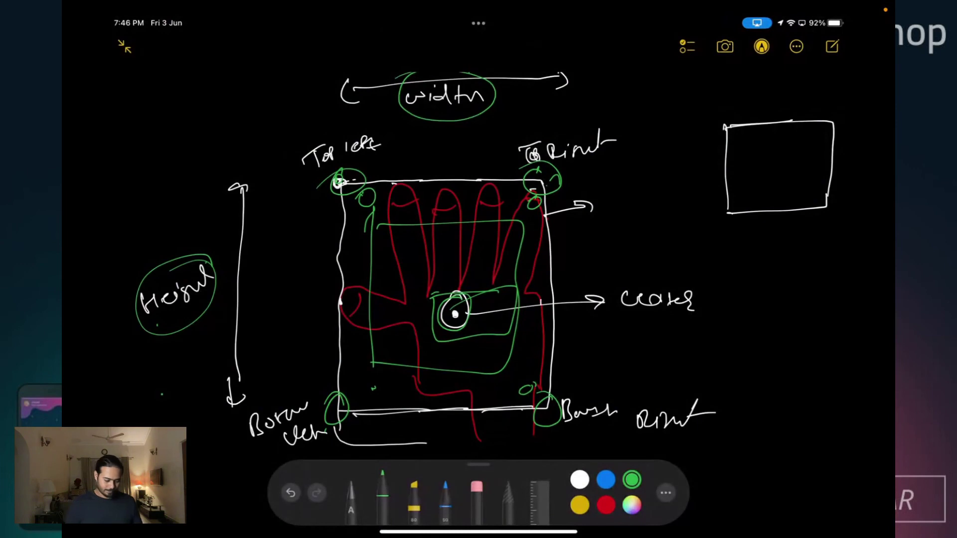
- Switch to the Notes app and create a blank note with the drawing tools active
click(832, 47)
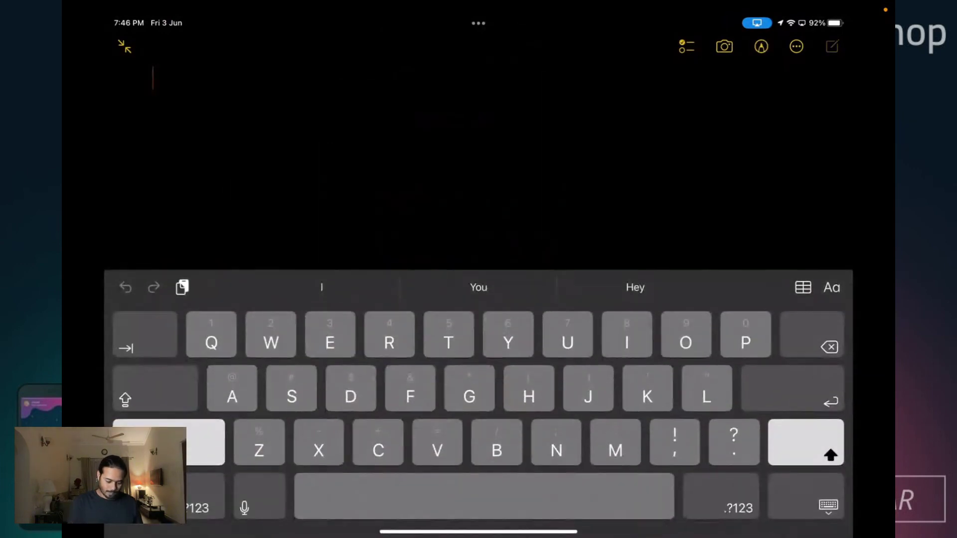
click(152, 77)
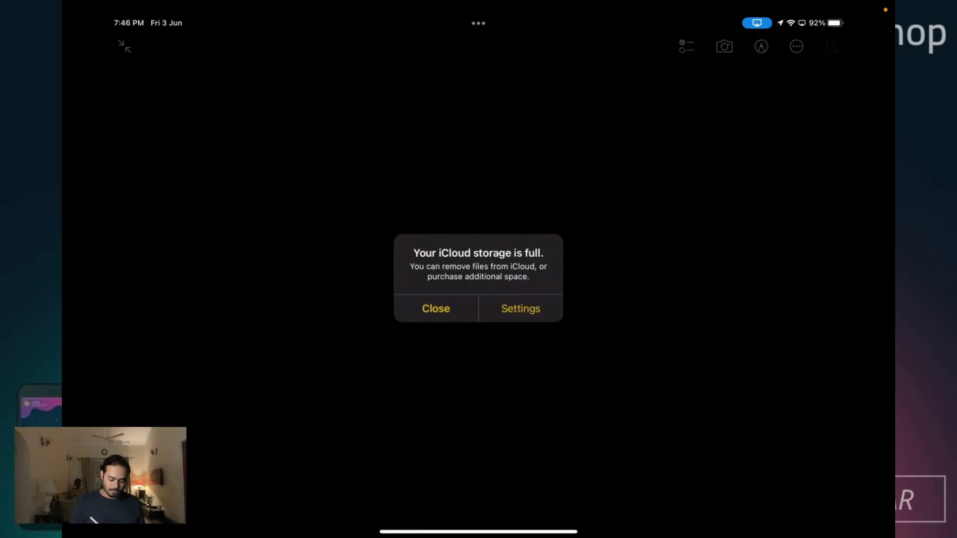
click(435, 308)
click(761, 46)
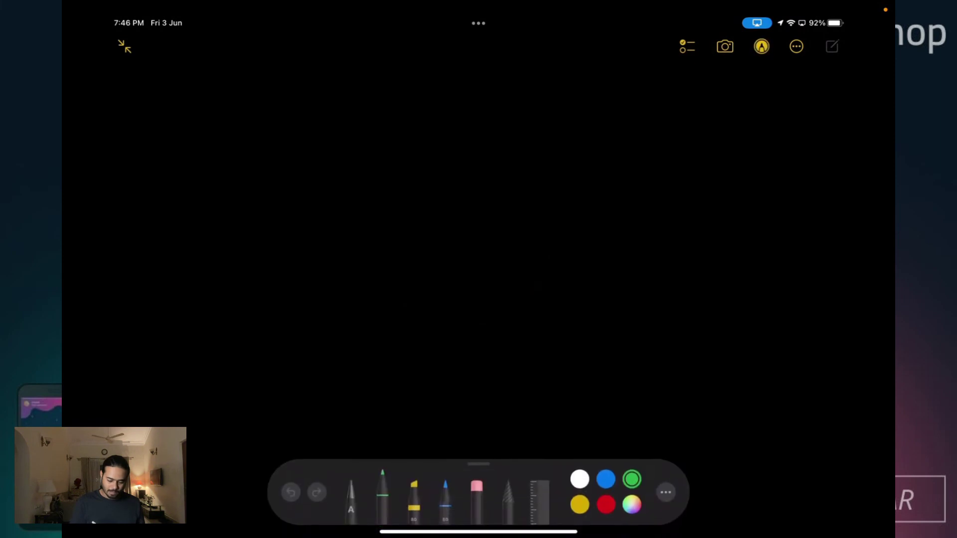
- Sketch a green phone outline with a home button and extend its top and bottom edges with straight lines
mouse_move(392, 114)
mouse_down()
mouse_move(411, 322)
mouse_move(524, 102)
mouse_move(529, 326)
mouse_up()
drag(414, 324, 536, 328)
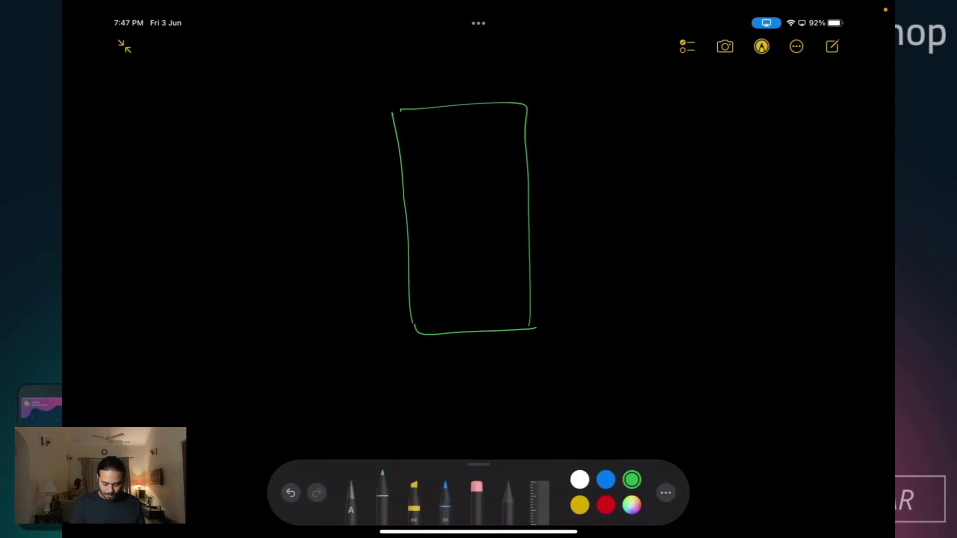
mouse_move(474, 294)
mouse_down()
mouse_move(490, 305)
mouse_move(475, 295)
mouse_up()
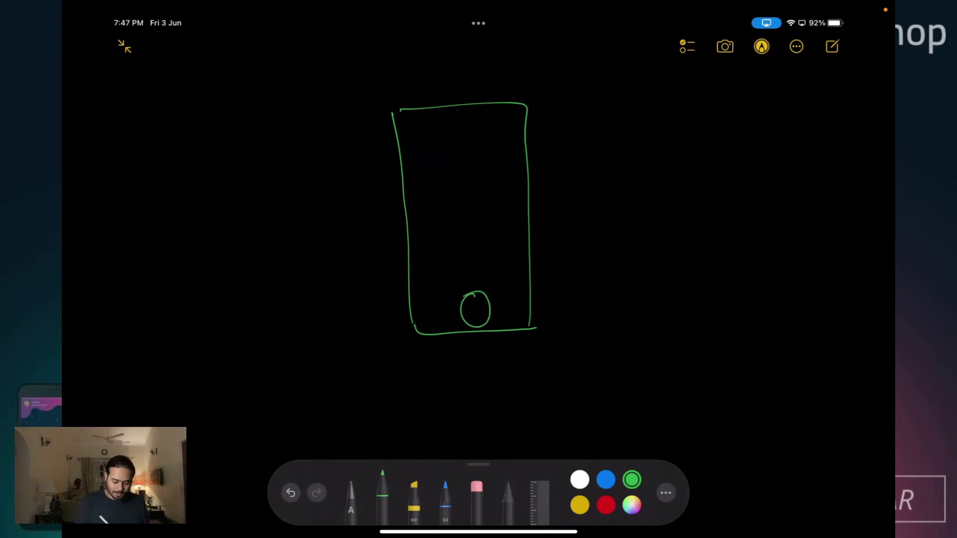
drag(386, 116, 560, 104)
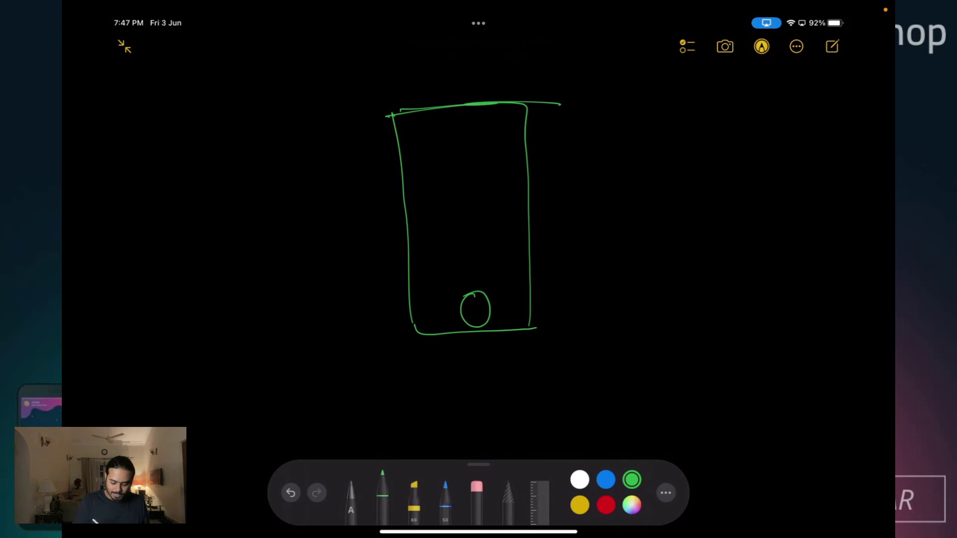
drag(373, 340, 562, 324)
- Mark the phone's top-left corner and label its two upper corners (0,0) and (375,0)
drag(395, 98, 391, 119)
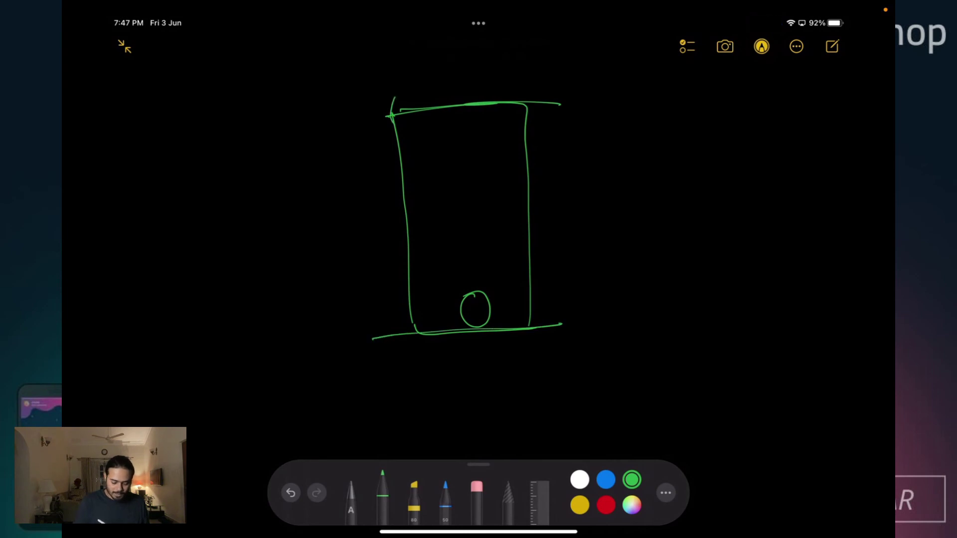
mouse_move(386, 83)
mouse_down()
mouse_move(384, 95)
mouse_move(394, 84)
mouse_up()
drag(397, 86, 397, 88)
drag(402, 82, 402, 82)
drag(406, 78, 407, 87)
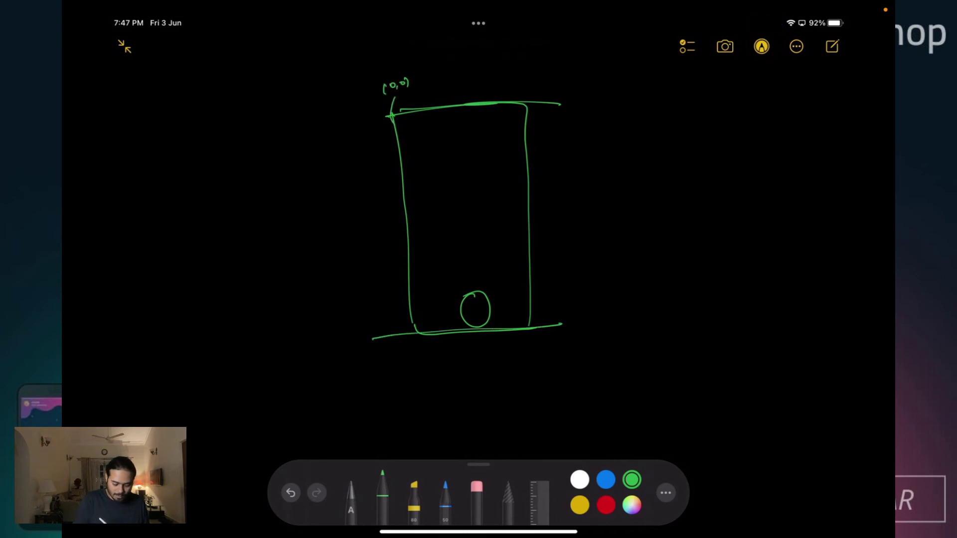
mouse_move(531, 78)
mouse_down()
mouse_move(534, 92)
mouse_move(571, 84)
mouse_up()
drag(581, 75, 587, 87)
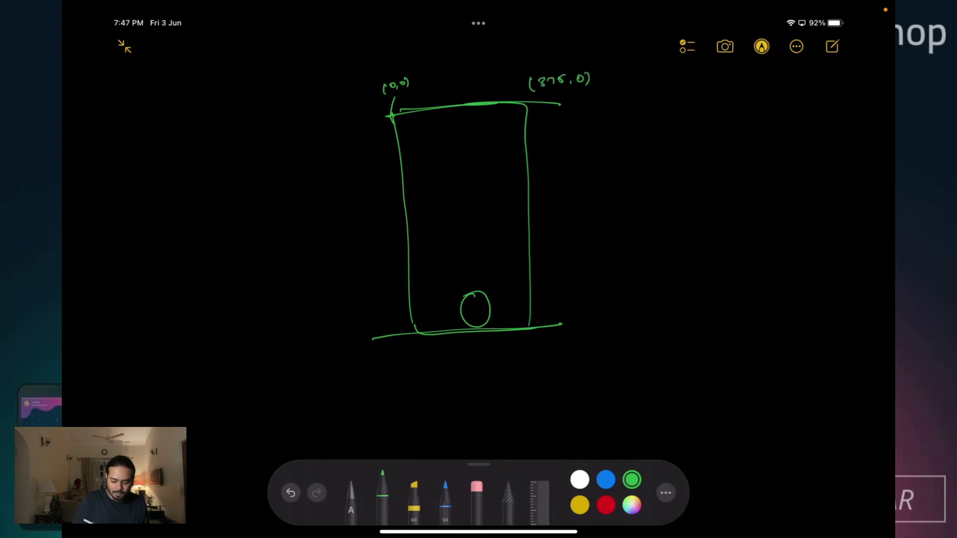
- Label the phone's lower corners (0,667) and (375,667), and underline the second label
mouse_move(406, 345)
mouse_down()
mouse_move(403, 359)
mouse_move(415, 348)
mouse_move(440, 355)
mouse_up()
drag(446, 348, 456, 360)
drag(537, 342, 533, 355)
drag(543, 344, 545, 352)
drag(551, 343, 583, 351)
mouse_move(596, 340)
mouse_down()
mouse_move(594, 350)
mouse_move(616, 351)
mouse_up()
drag(538, 367, 618, 359)
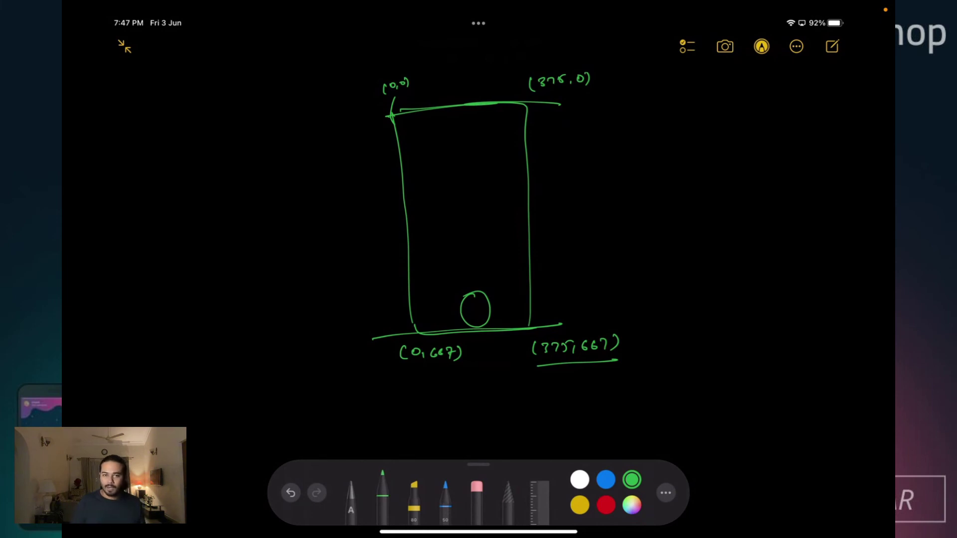
- Draw 3D axes at the phone's centre, switch to red ink, and mark the full screen width as 1 with a double arrow
mouse_move(454, 178)
mouse_down()
mouse_move(457, 215)
mouse_move(479, 213)
mouse_move(454, 179)
mouse_up()
click(606, 505)
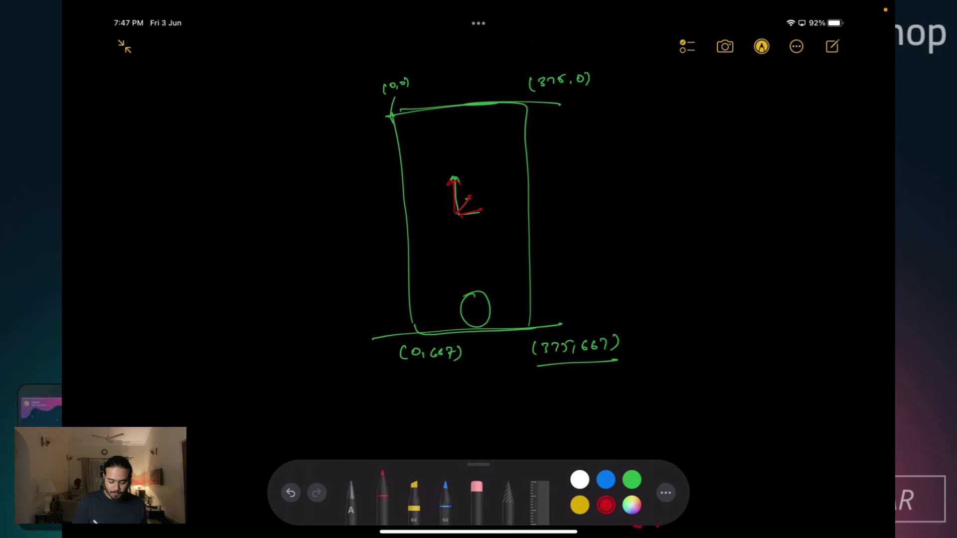
drag(424, 253, 518, 247)
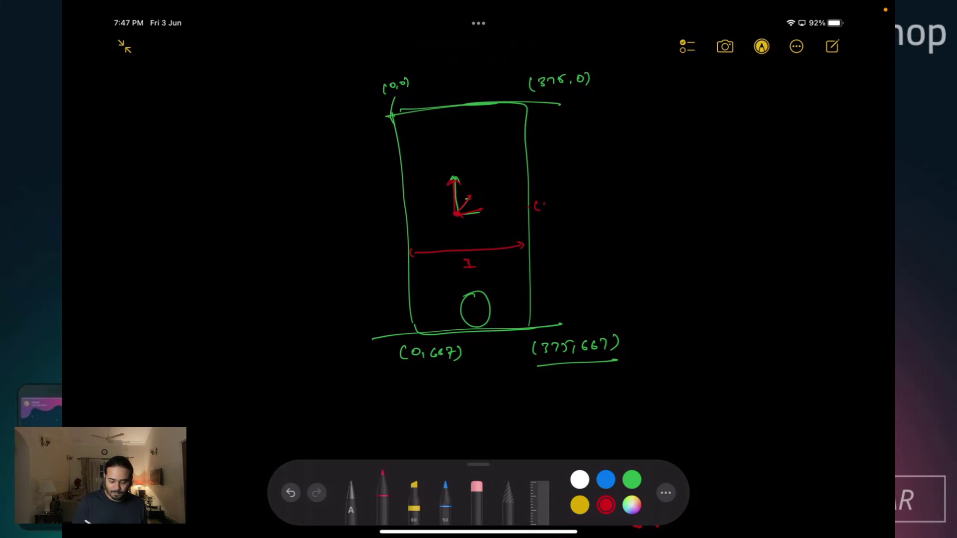
- Label the midpoints of the phone's side edges in red with the coordinates (-.5,0) and (.5,0)
drag(563, 197, 564, 209)
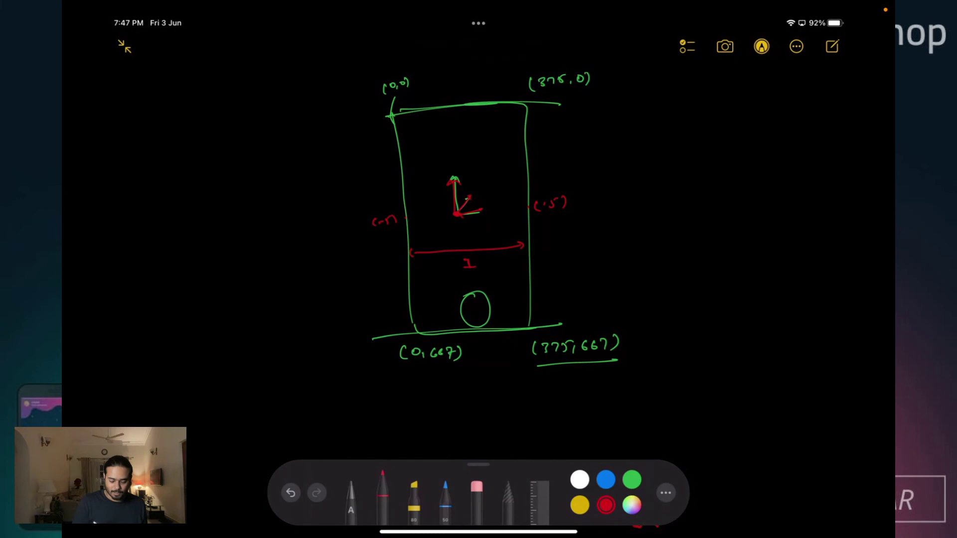
drag(407, 223, 413, 221)
drag(574, 196, 575, 210)
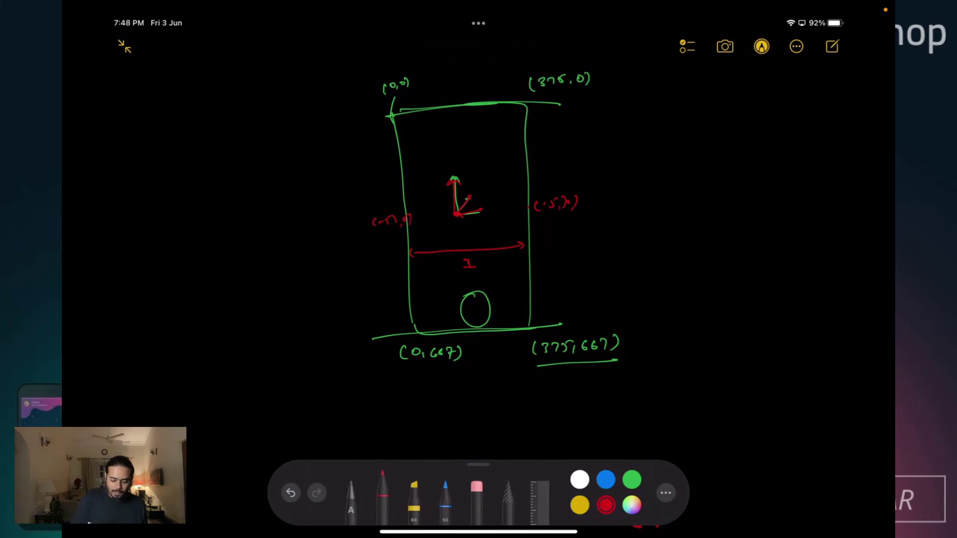
- Mark the phone's full height as 1 and draw arrows for the upper and lower halves, each labelled 0.5
drag(600, 104, 606, 306)
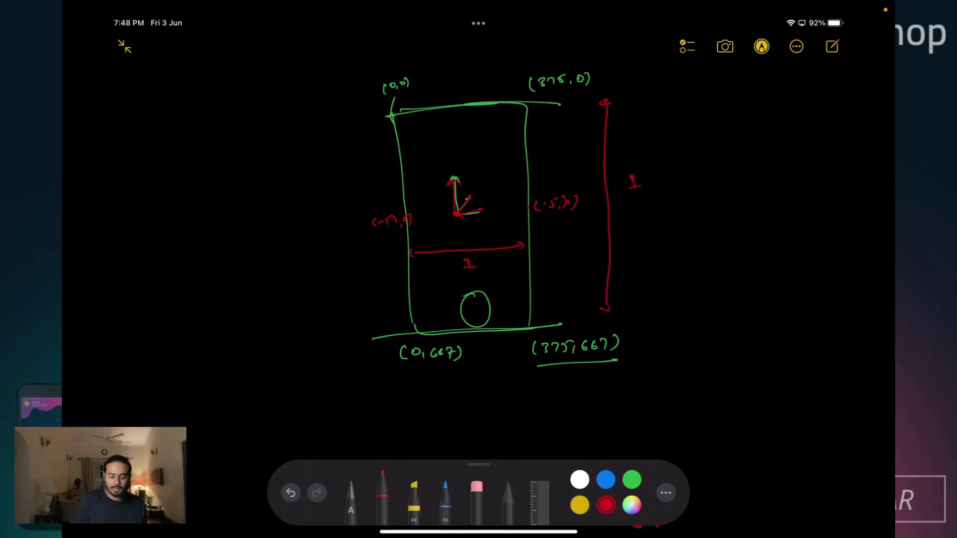
drag(450, 109, 461, 204)
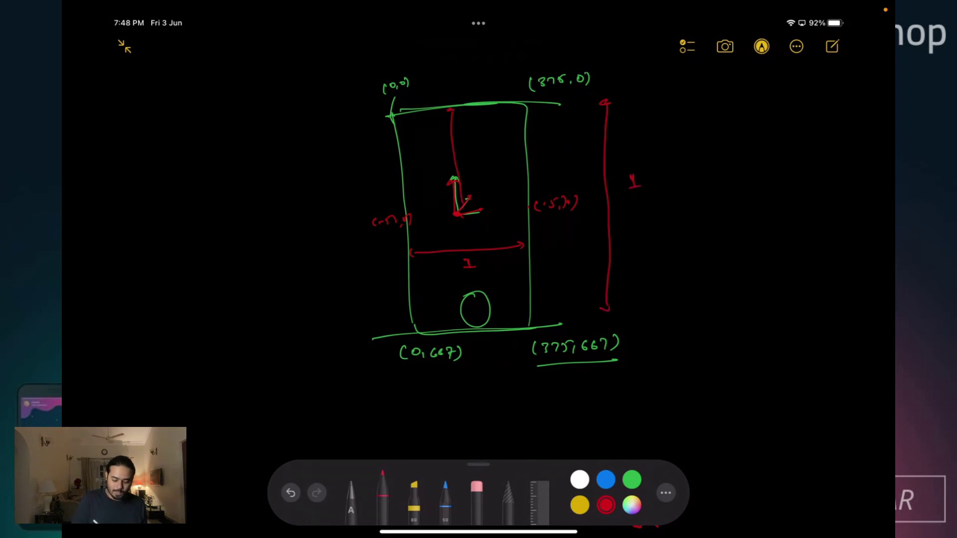
drag(482, 154, 490, 147)
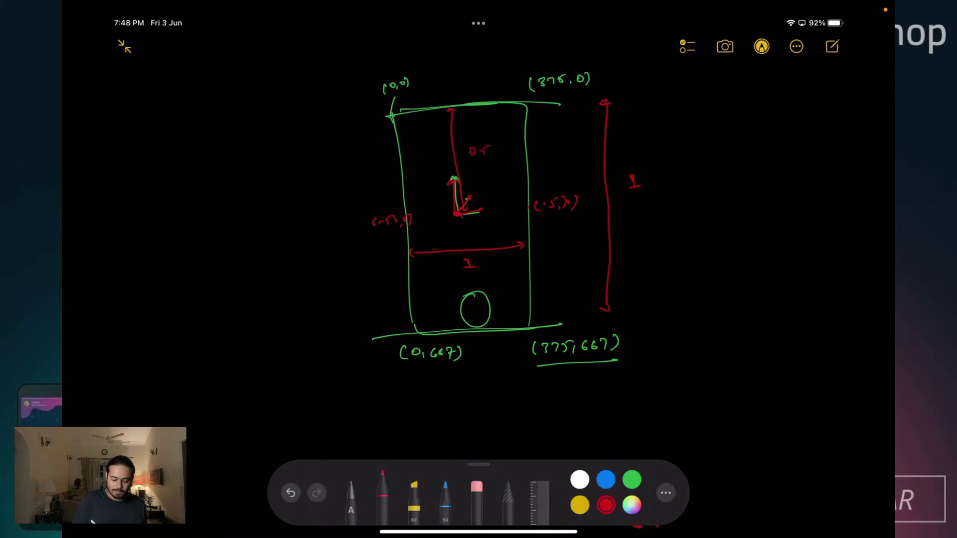
drag(464, 229, 482, 315)
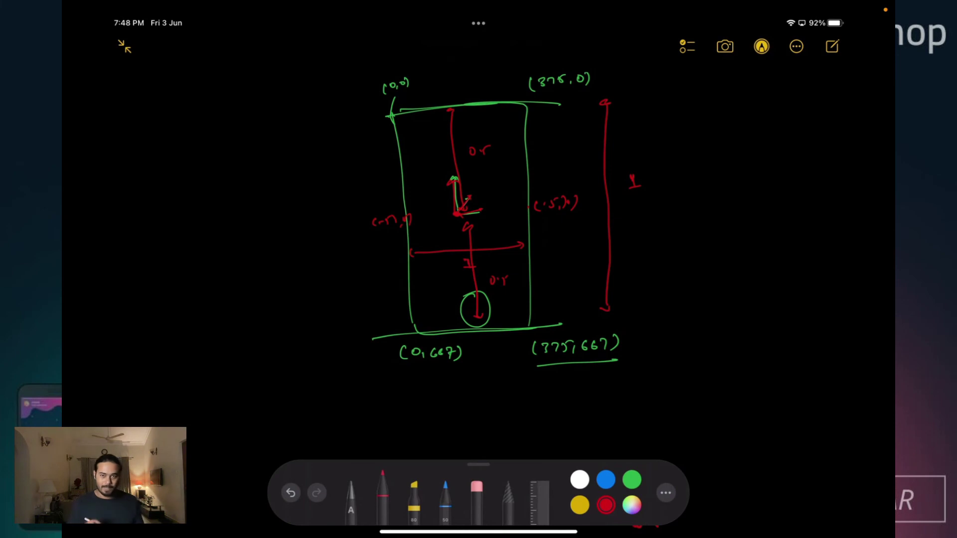
- Switch to blue ink, write an underlined 375 beside the phone sketch, and trace the phone's width arrow
click(606, 480)
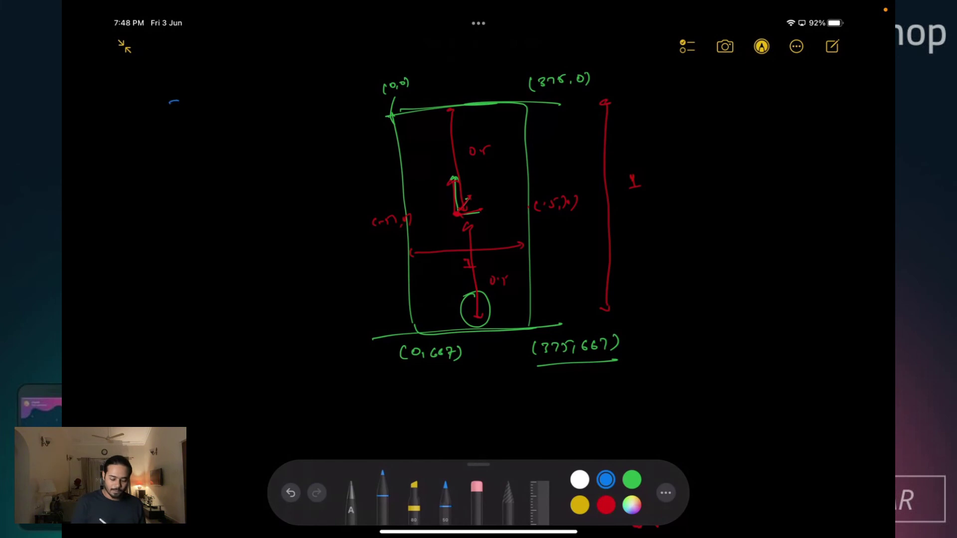
mouse_move(173, 101)
mouse_down()
mouse_move(168, 117)
mouse_move(196, 114)
mouse_up()
drag(201, 101, 211, 100)
drag(164, 127, 214, 124)
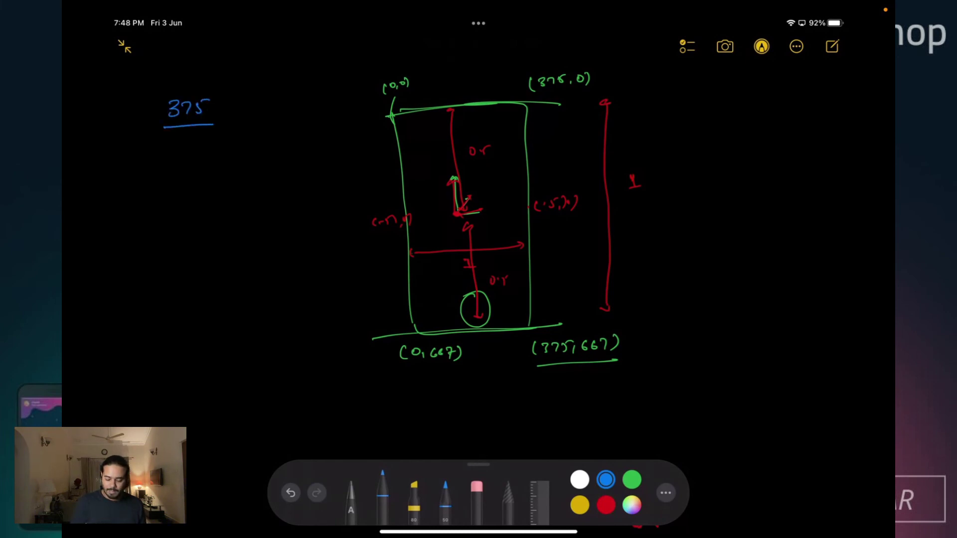
drag(411, 255, 519, 247)
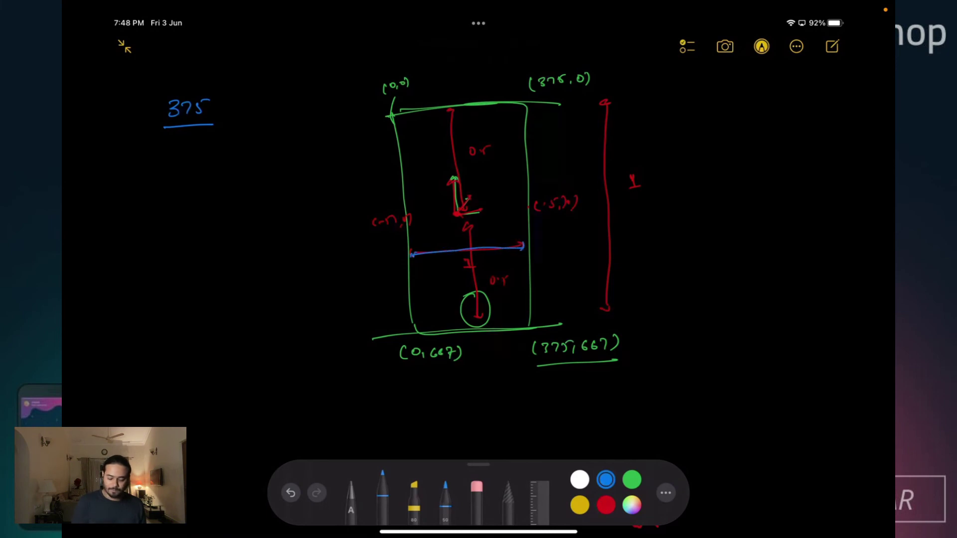
- Write 1 → 375 in blue below the underlined 375, underline its 375, and draw a line through the whole relation
drag(151, 171, 150, 186)
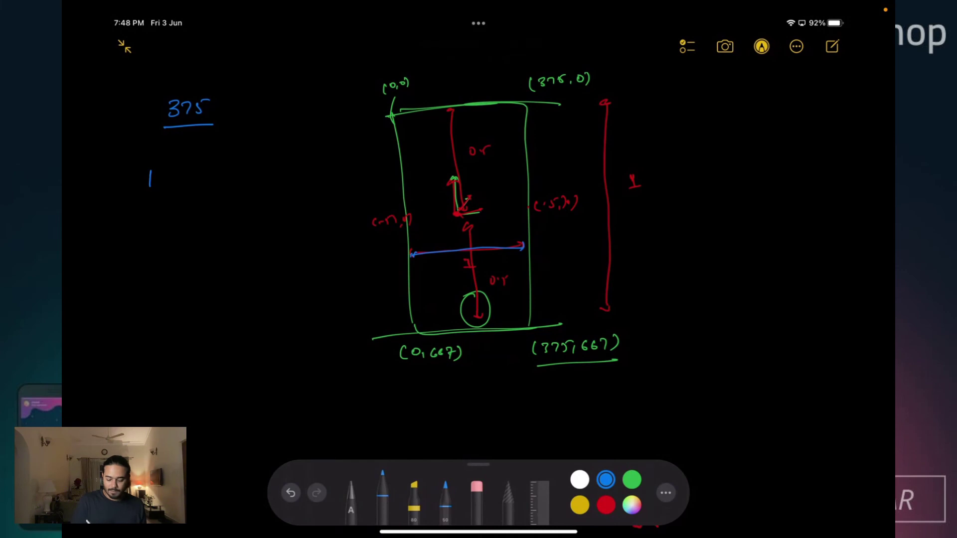
drag(407, 252, 521, 248)
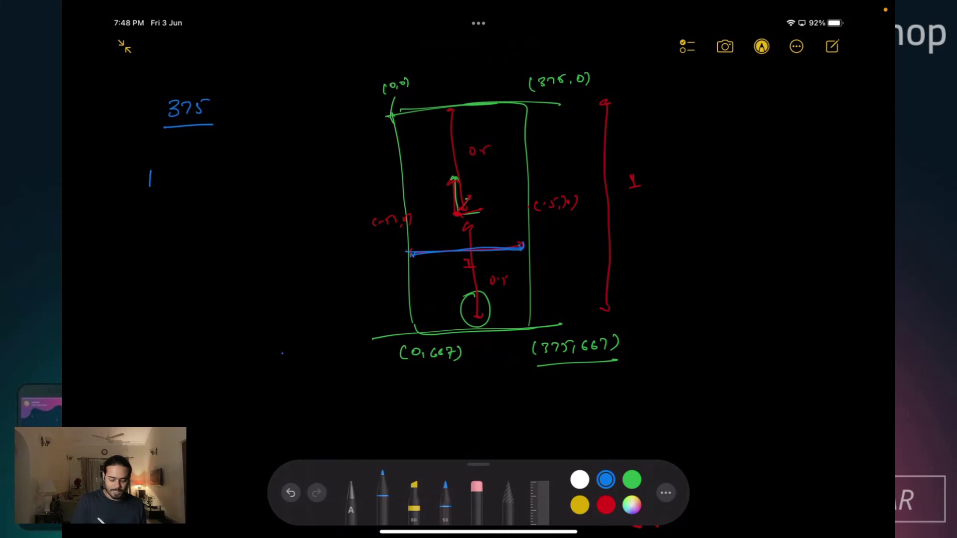
drag(174, 181, 239, 186)
mouse_move(249, 175)
mouse_down()
mouse_move(259, 172)
mouse_move(247, 193)
mouse_up()
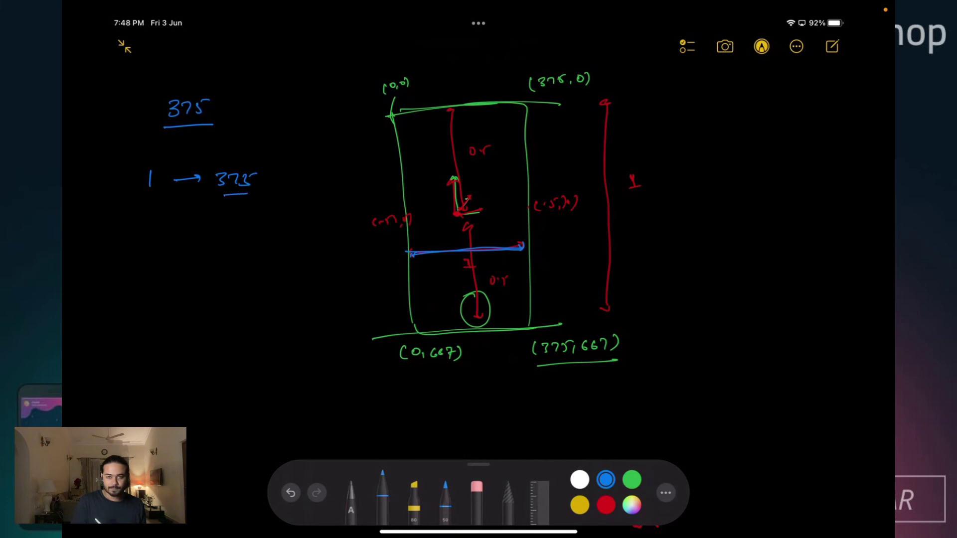
drag(157, 178, 259, 174)
- Write the relation 375 → 1 under the struck-through line, retracing the phone's width arrow
drag(156, 216, 165, 230)
drag(173, 216, 189, 230)
drag(190, 216, 237, 224)
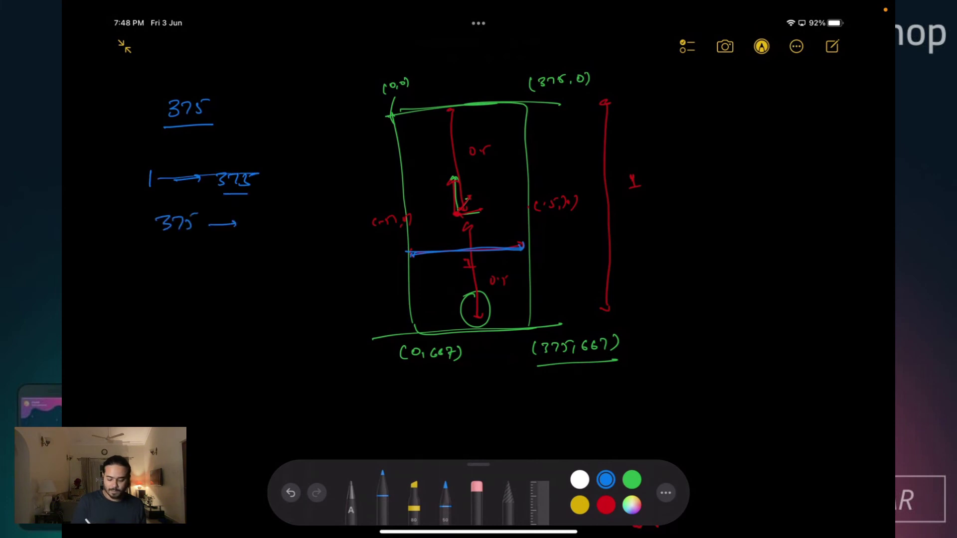
drag(426, 253, 507, 251)
drag(260, 216, 267, 229)
- Write a circled x mapped to 1/375 × under the 375 relation, and mark a short segment at the width arrow's start
mouse_move(163, 239)
mouse_down()
mouse_move(169, 256)
mouse_move(166, 238)
mouse_move(163, 255)
mouse_move(277, 270)
mouse_move(251, 294)
mouse_move(272, 296)
mouse_up()
mouse_move(293, 280)
mouse_down()
mouse_move(280, 295)
mouse_move(291, 273)
mouse_up()
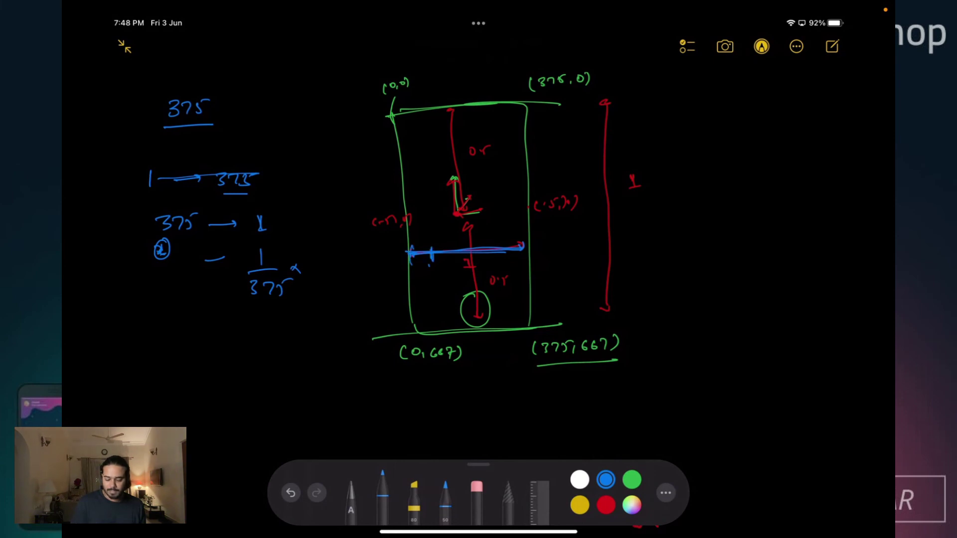
drag(412, 250, 432, 250)
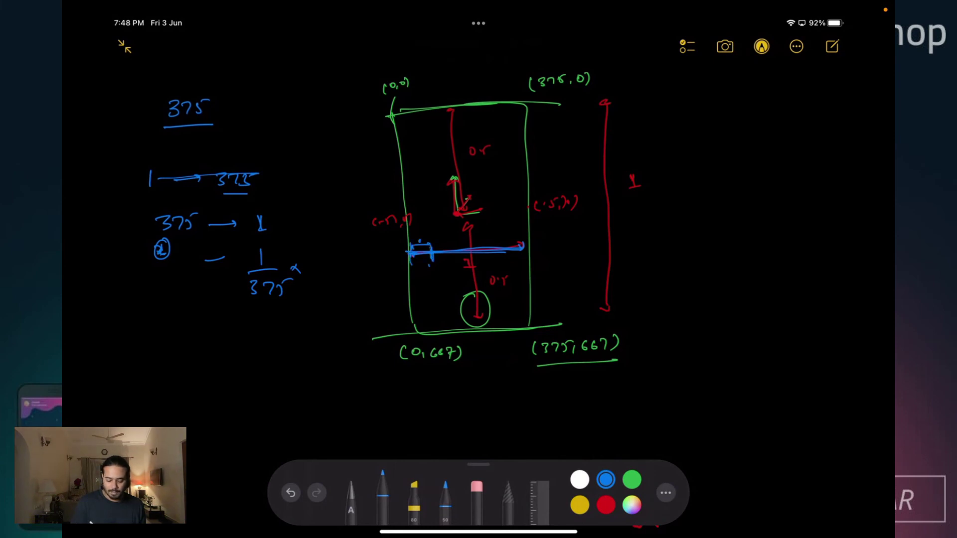
drag(245, 303, 313, 294)
drag(332, 274, 349, 289)
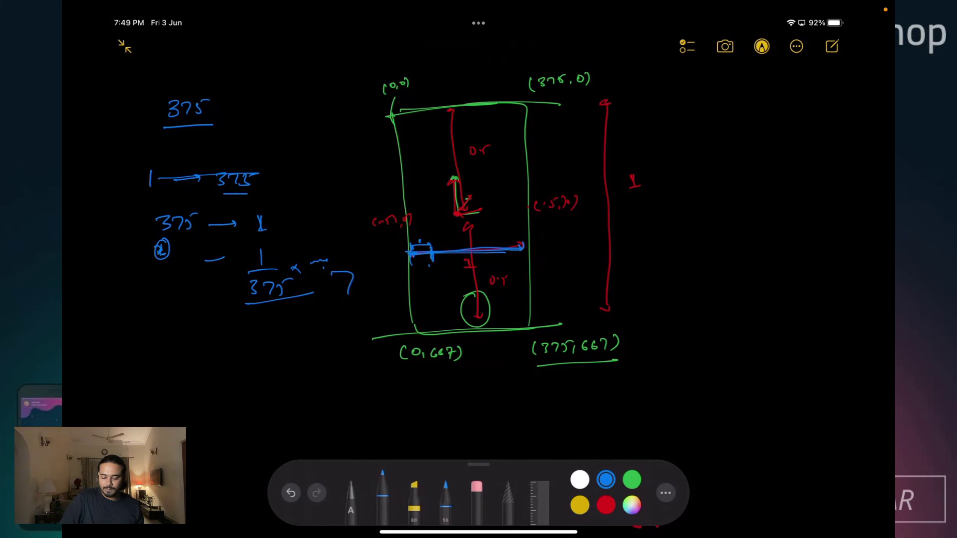
- Write the matching height factor 1/667 × in blue beside the phone's height arrow
drag(714, 152, 714, 170)
drag(697, 178, 734, 175)
drag(714, 185, 713, 195)
mouse_move(723, 186)
mouse_down()
mouse_move(720, 198)
mouse_move(739, 199)
mouse_move(759, 181)
mouse_up()
drag(750, 180, 760, 174)
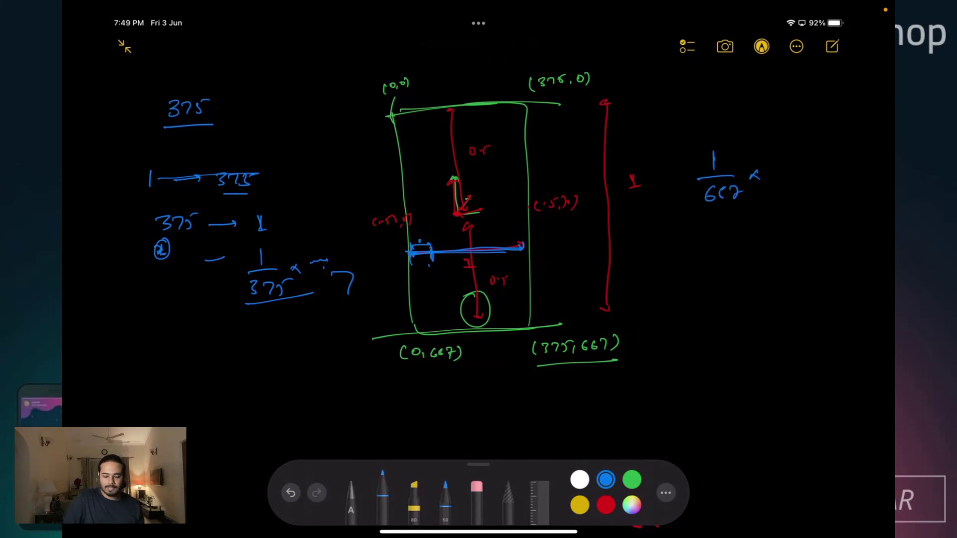
- Circle 375 in the (375,0) and (375,667) labels, and mark the corner origin and the centre origin in blue
drag(518, 73, 570, 76)
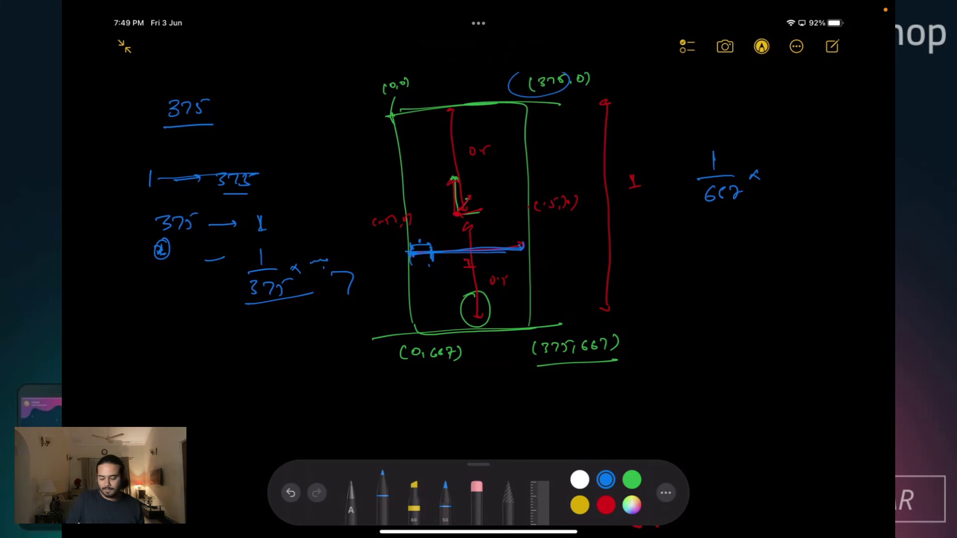
mouse_move(555, 331)
mouse_down()
mouse_move(565, 362)
mouse_move(556, 335)
mouse_up()
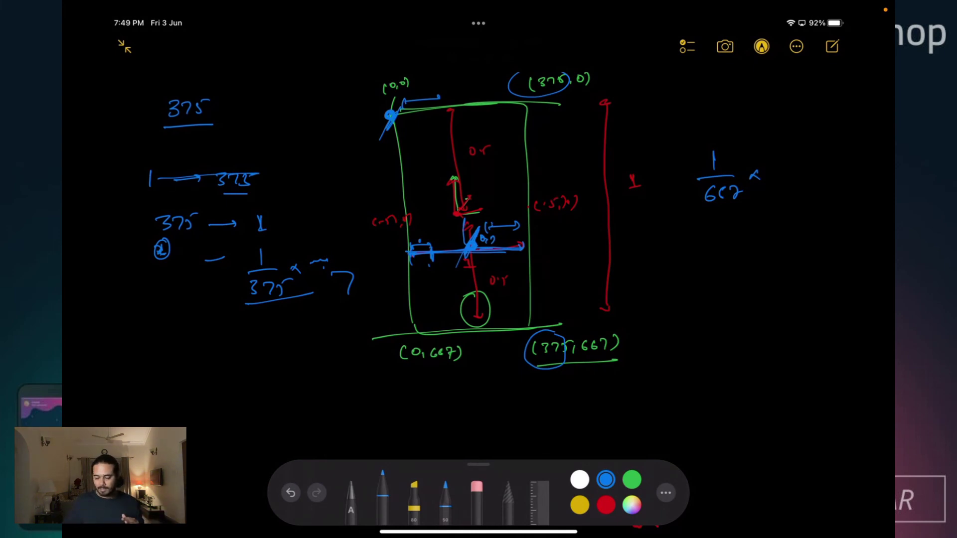
- Switch to Spark AR Studio and change the Divide patch that feeds Pack to the Vector 2 type
drag(818, 23, 797, 149)
click(706, 185)
click(705, 271)
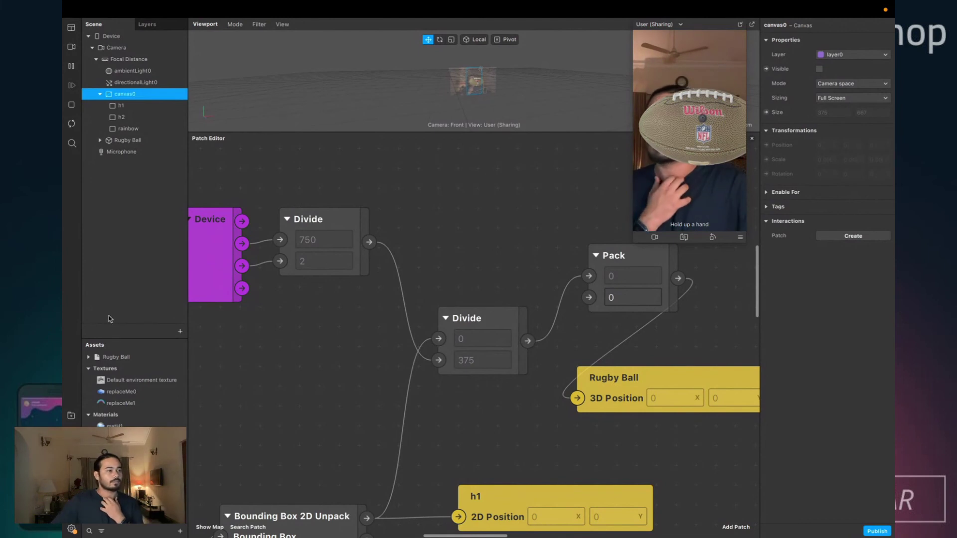
scroll(440, 384, down, 1)
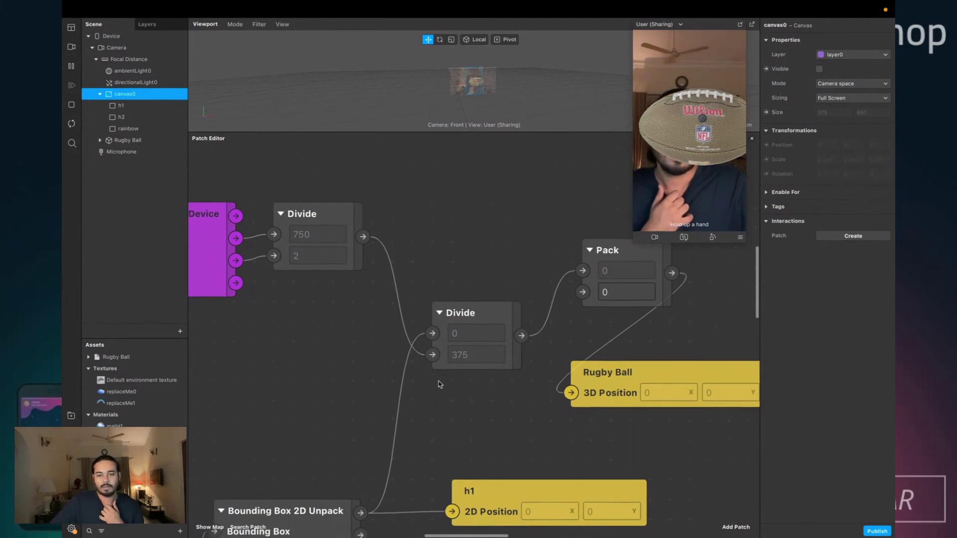
scroll(440, 385, right, 5)
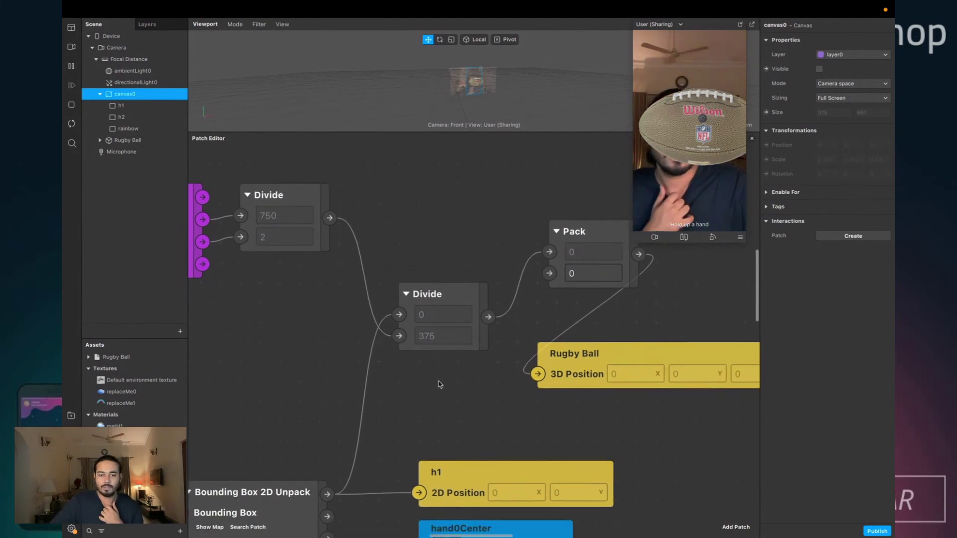
click(424, 343)
click(387, 362)
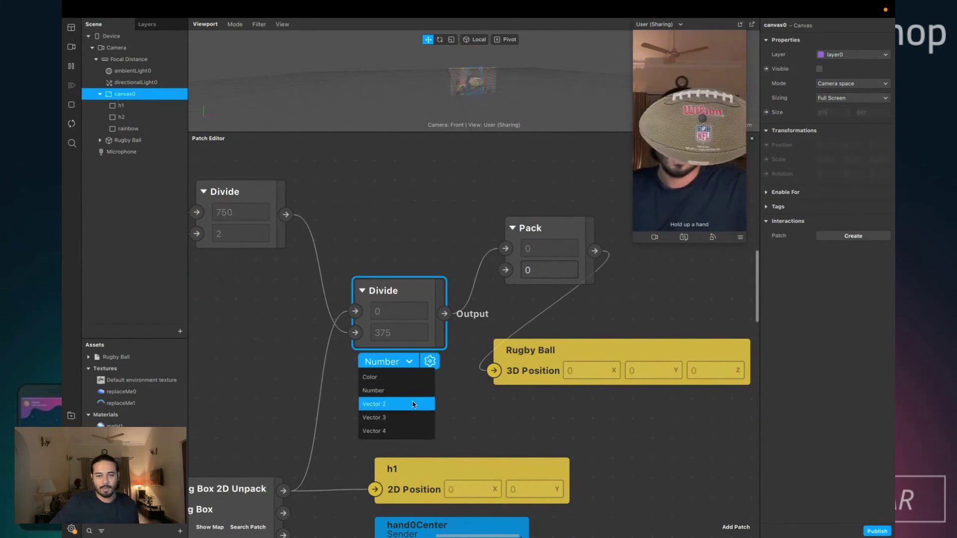
click(413, 405)
- Rearrange the Rugby Ball position, Divide and Pack patches into one evenly spaced row
drag(562, 384, 720, 325)
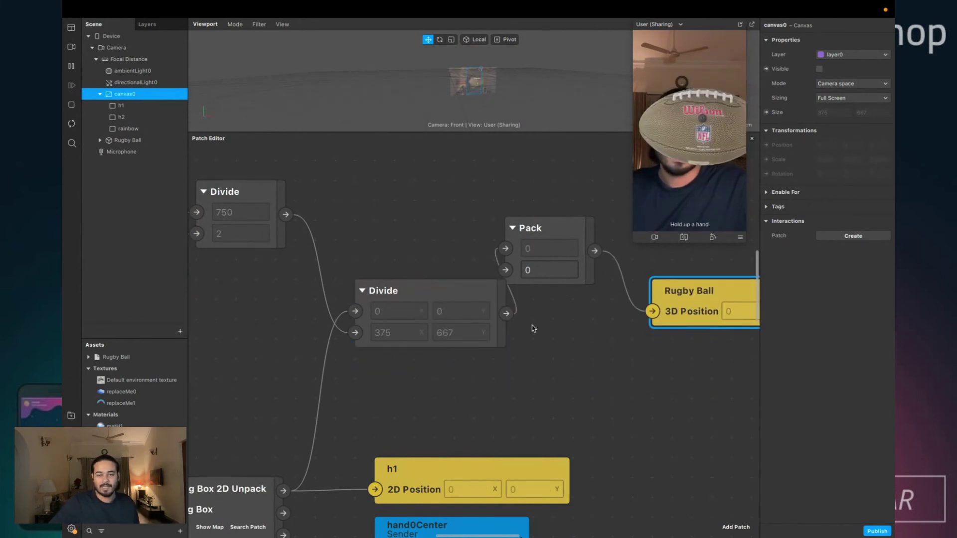
scroll(549, 329, right, 2)
drag(428, 329, 393, 329)
click(512, 336)
click(516, 270)
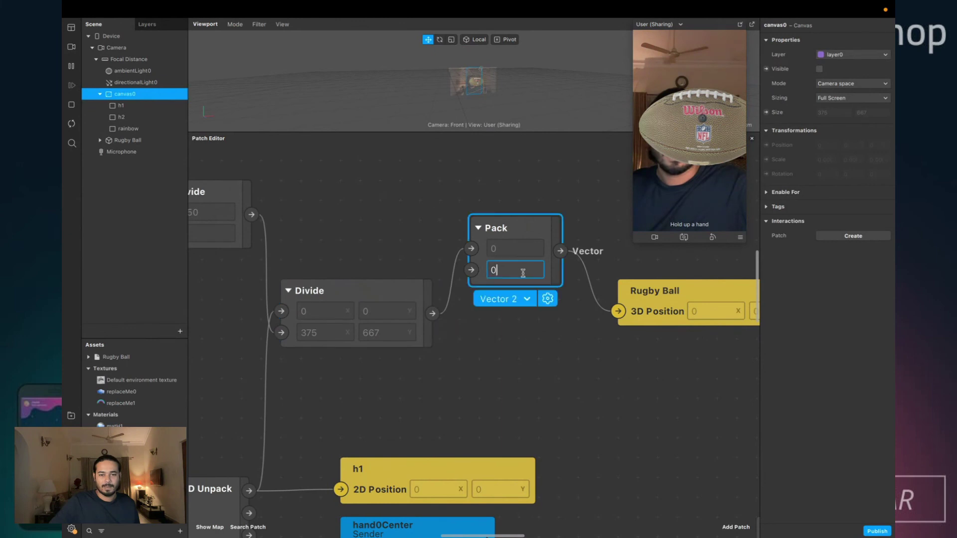
scroll(518, 338, right, 2)
drag(481, 219, 474, 282)
scroll(413, 388, left, 2)
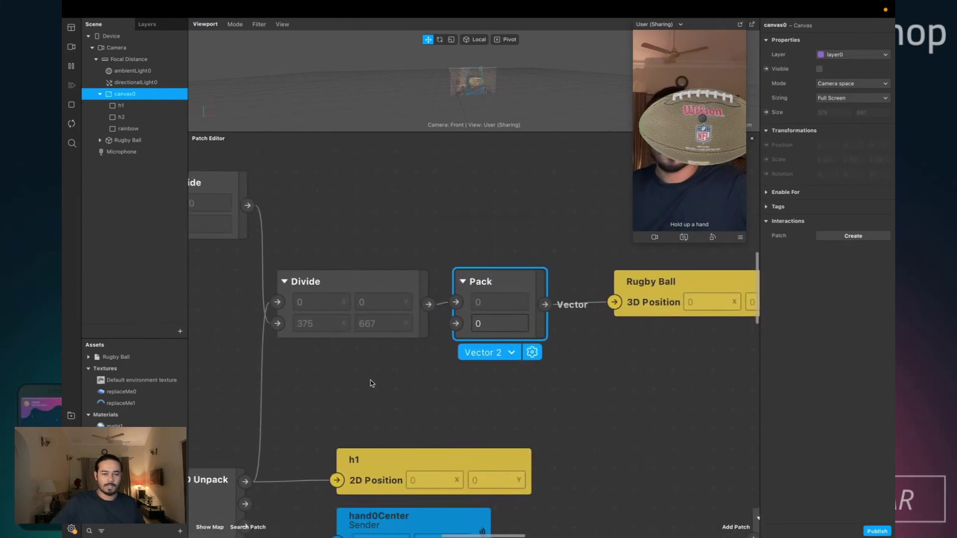
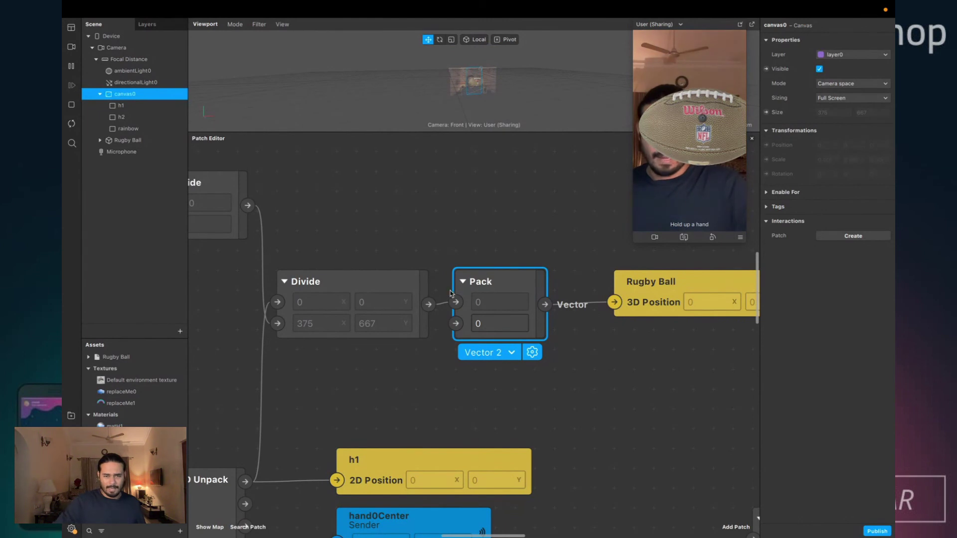
- Add a Multiply patch fed by the Divide output and place it above the Pack patch
drag(450, 291, 438, 268)
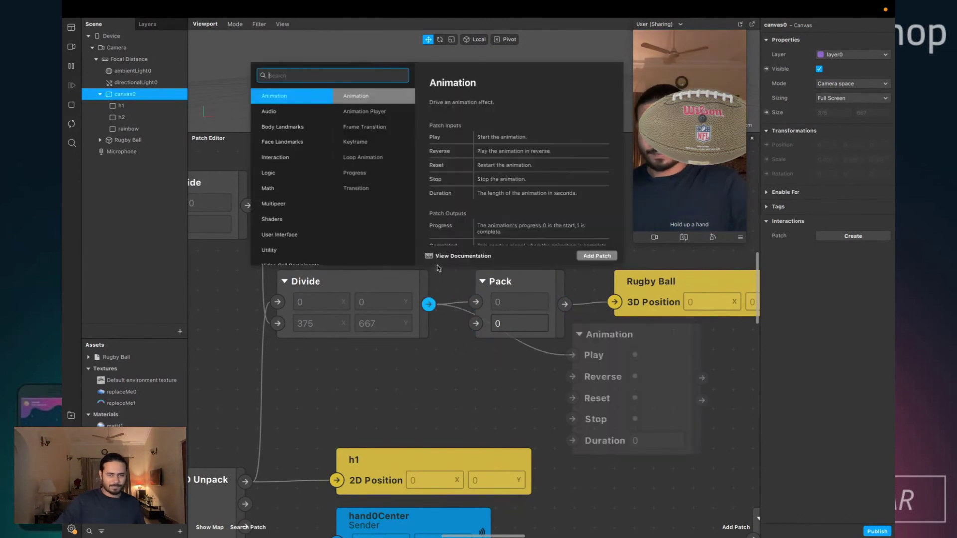
text(muk)
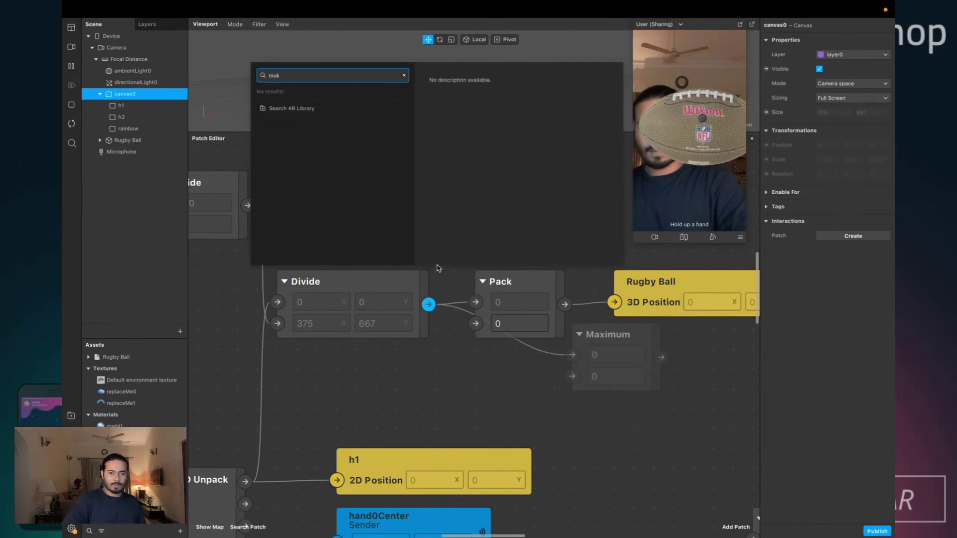
key(BackSpace)
text(l)
key(Return)
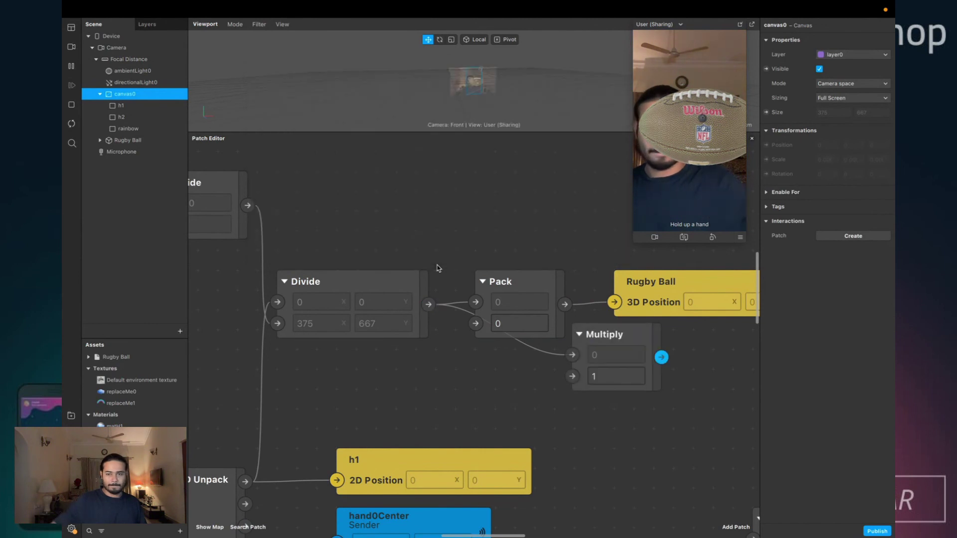
scroll(584, 341, down, 3)
scroll(583, 341, right, 1)
scroll(583, 341, up, 3)
drag(559, 346, 456, 206)
- Configure Multiply as Vector 2 with a Y multiplier of -1, and connect its output to Pack's first input
click(438, 262)
click(458, 309)
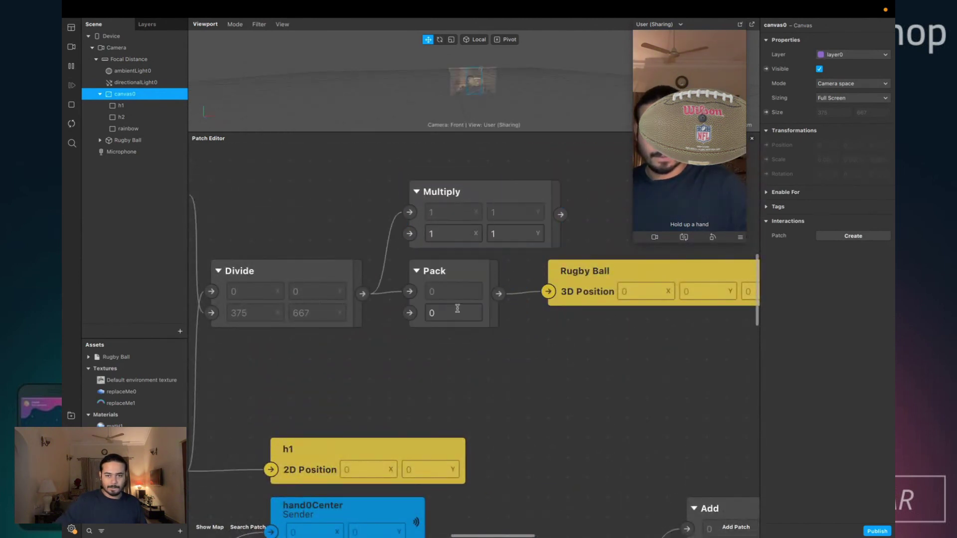
click(514, 234)
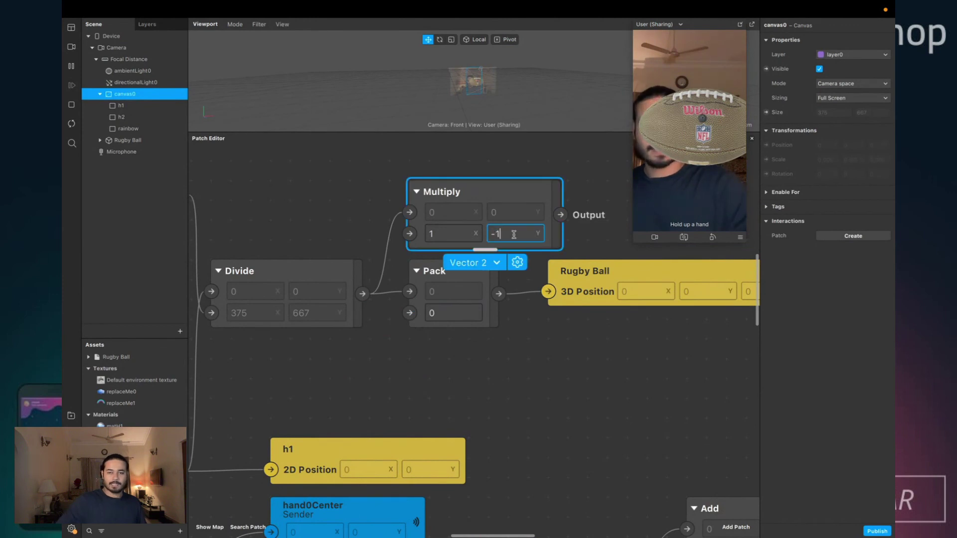
drag(561, 214, 408, 292)
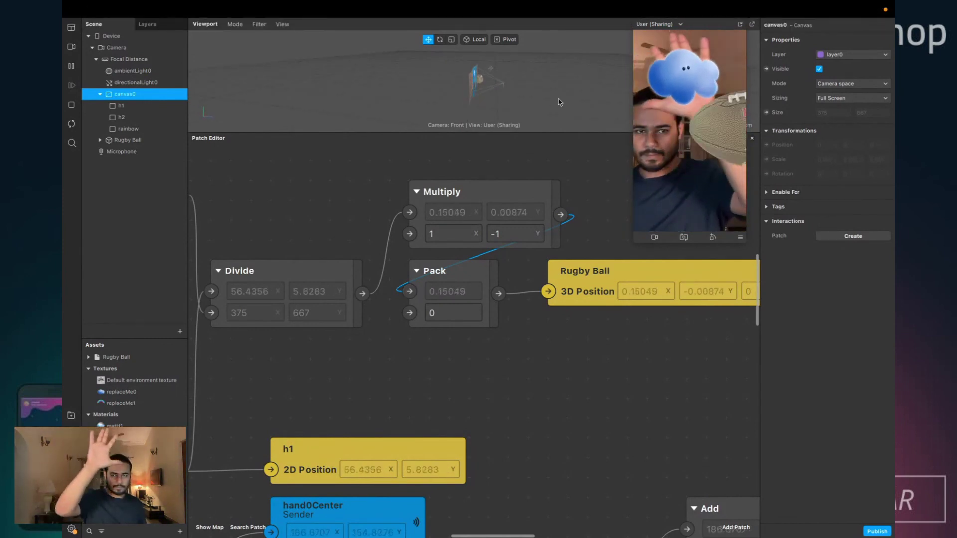
- Move the Device patch and its screen-size Divide patch further from the Vector 2 Divide to make room
scroll(337, 278, left, 10)
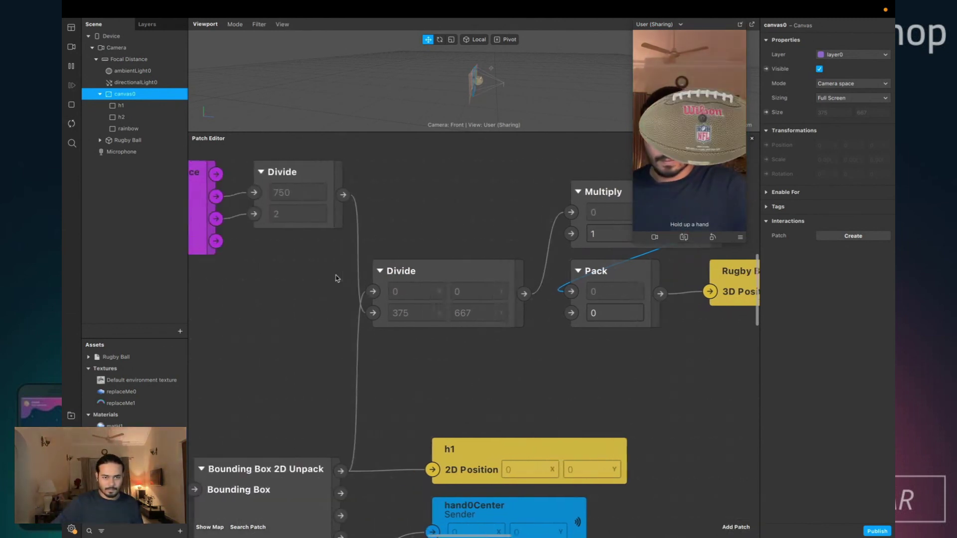
drag(284, 231, 205, 230)
drag(383, 210, 303, 210)
click(334, 259)
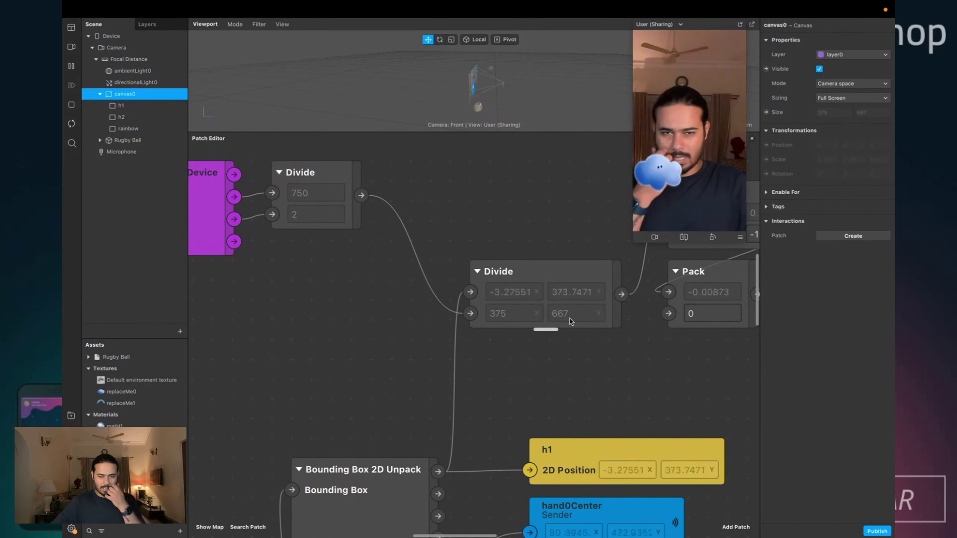
- Examine the bounding box's Top Left output and the Vector 2 Divide values while raising hands to the camera
scroll(486, 389, right, 5)
scroll(486, 388, down, 3)
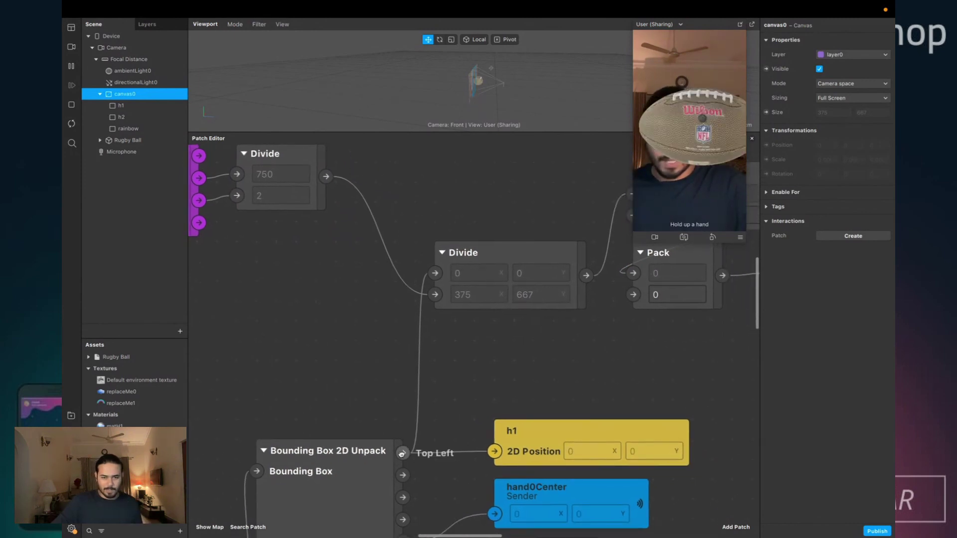
scroll(566, 375, right, 5)
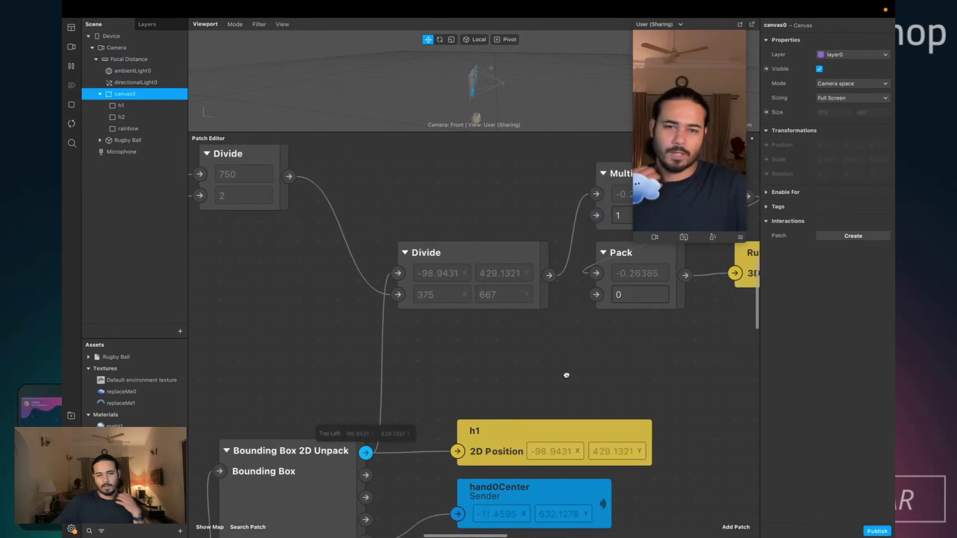
scroll(421, 298, left, 1)
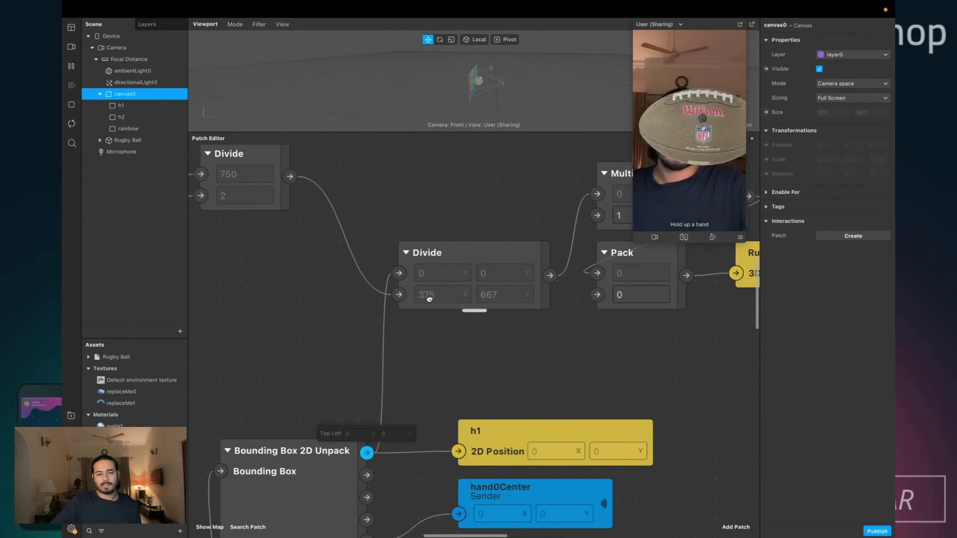
scroll(428, 299, left, 1)
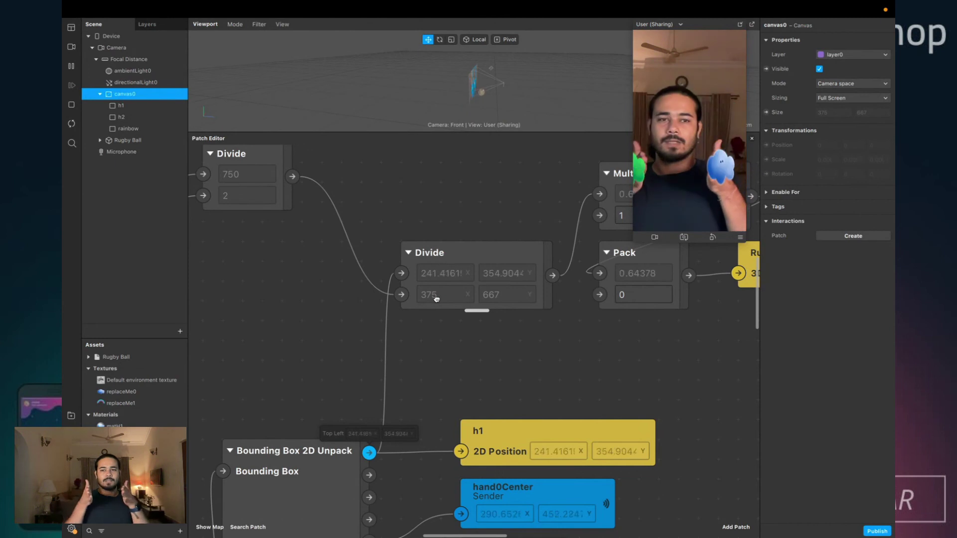
scroll(545, 297, right, 2)
scroll(545, 296, left, 1)
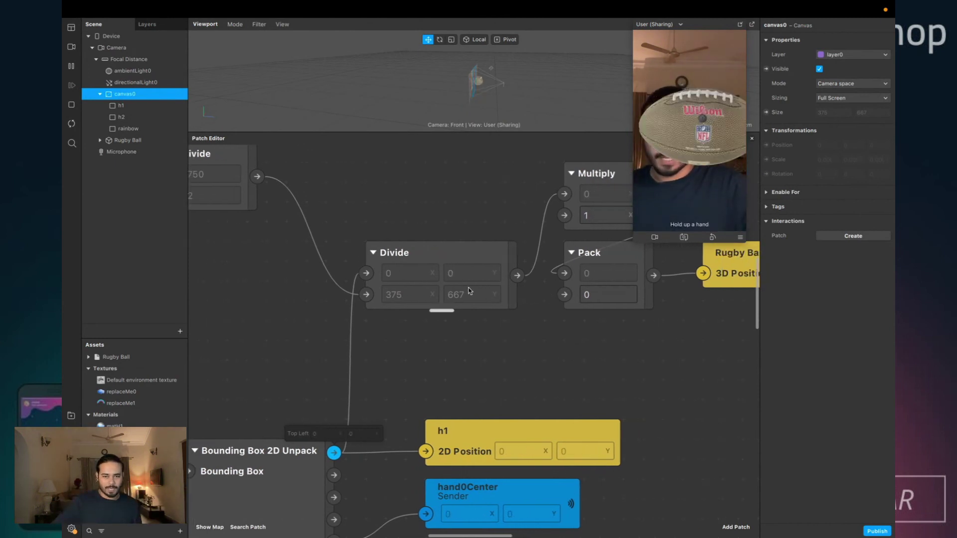
- Shift the Vector 2 Divide patch away from Multiply and add another Divide patch fed by its output
drag(470, 291, 432, 288)
text(div)
key(Return)
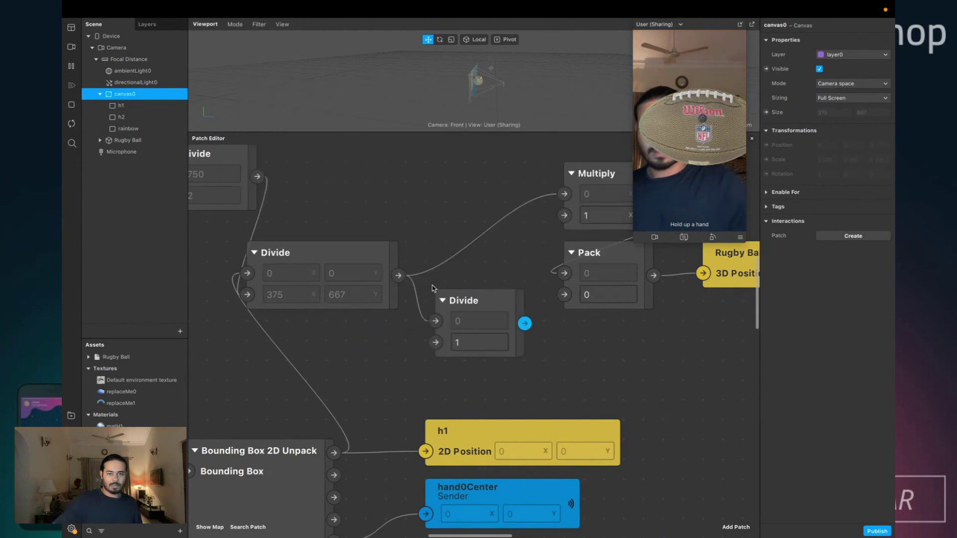
- Set the new Divide patch's second value to 2 and connect its output to Multiply's first input
double_click(482, 344)
text(2)
key(Return)
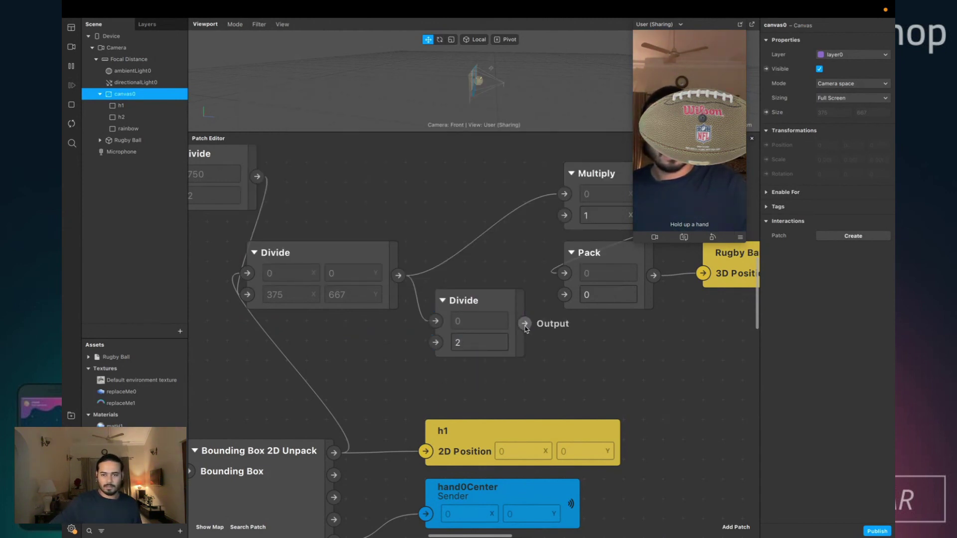
drag(525, 324, 569, 198)
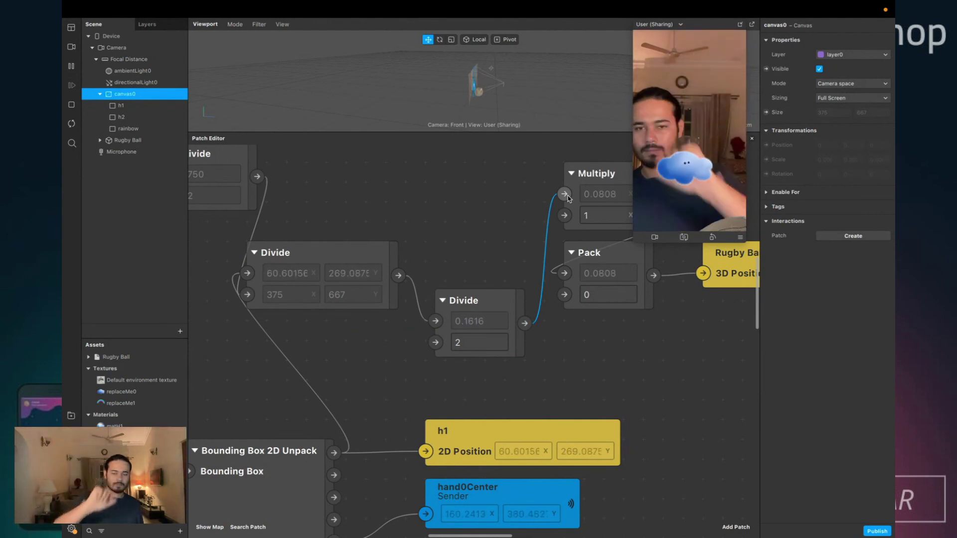
- Raise the divisor of the Divide patch feeding Multiply to 4
click(477, 337)
text(4)
key(Return)
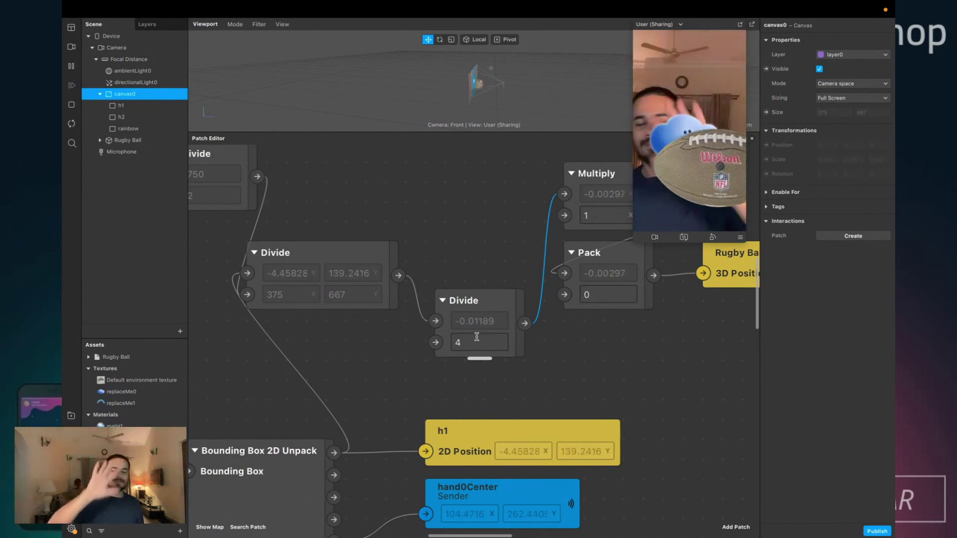
- Shift the Device patch and its screen-size Divide aside together, and line up the Vector 2 Divide beside them
scroll(440, 358, up, 5)
scroll(440, 358, left, 10)
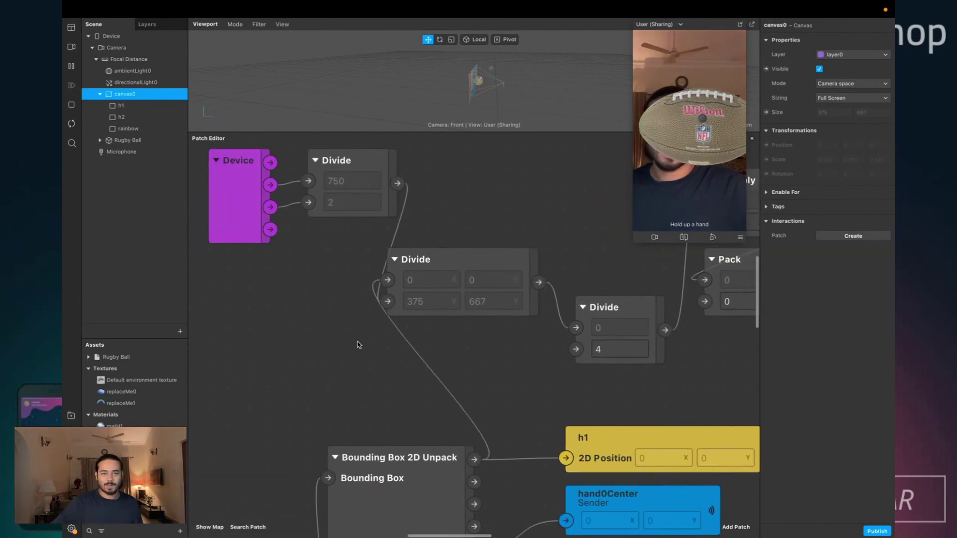
drag(328, 239, 501, 305)
drag(443, 293, 327, 297)
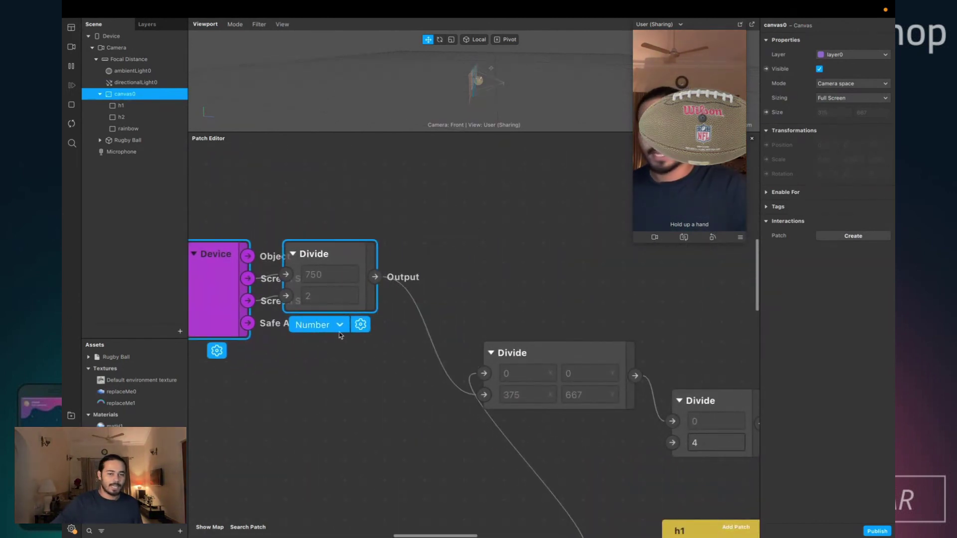
click(356, 353)
drag(592, 390, 563, 299)
scroll(542, 419, down, 2)
scroll(542, 419, right, 3)
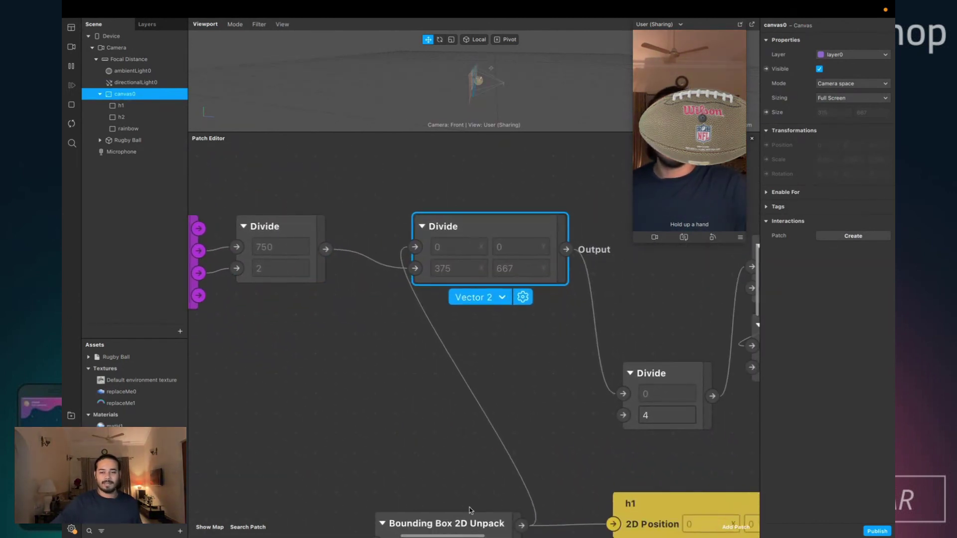
- Move the Bounding Box 2D Unpack patch away from the h1 and hand0Center patches, below the Divide chain
scroll(498, 467, down, 5)
drag(385, 397, 385, 398)
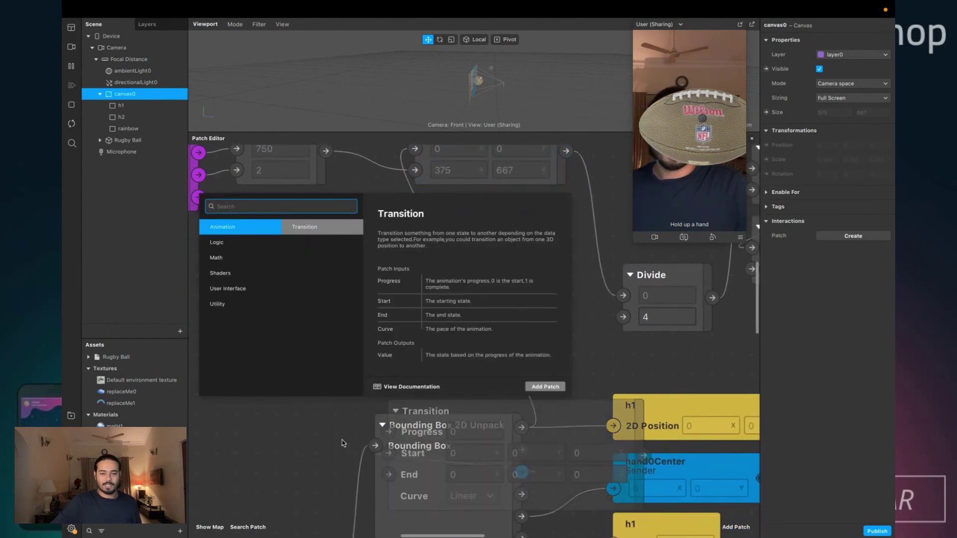
click(341, 439)
drag(485, 457, 327, 337)
click(534, 313)
scroll(535, 315, up, 2)
scroll(535, 315, right, 3)
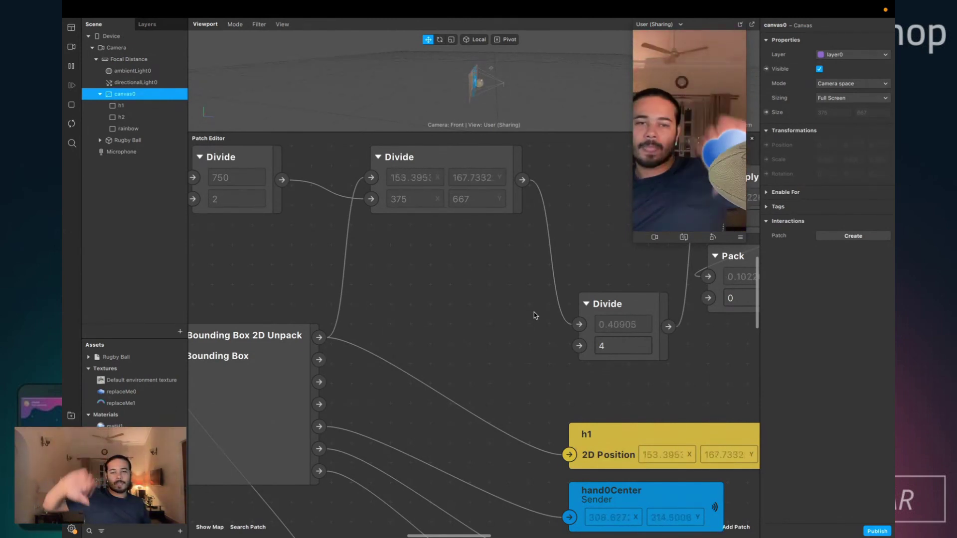
- Line up the divide-by-4 patch between the Vector 2 Divide and Multiply patches
scroll(534, 319, up, 3)
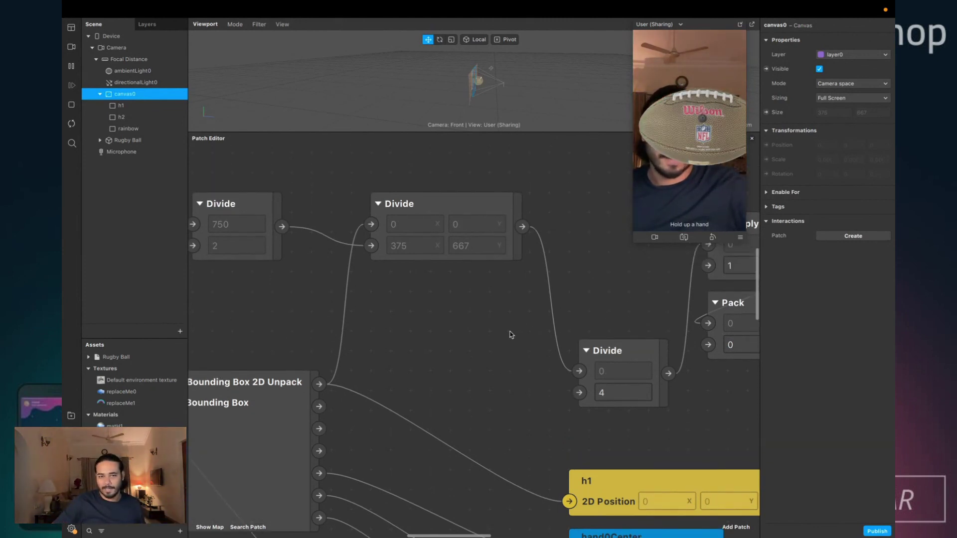
scroll(511, 334, right, 3)
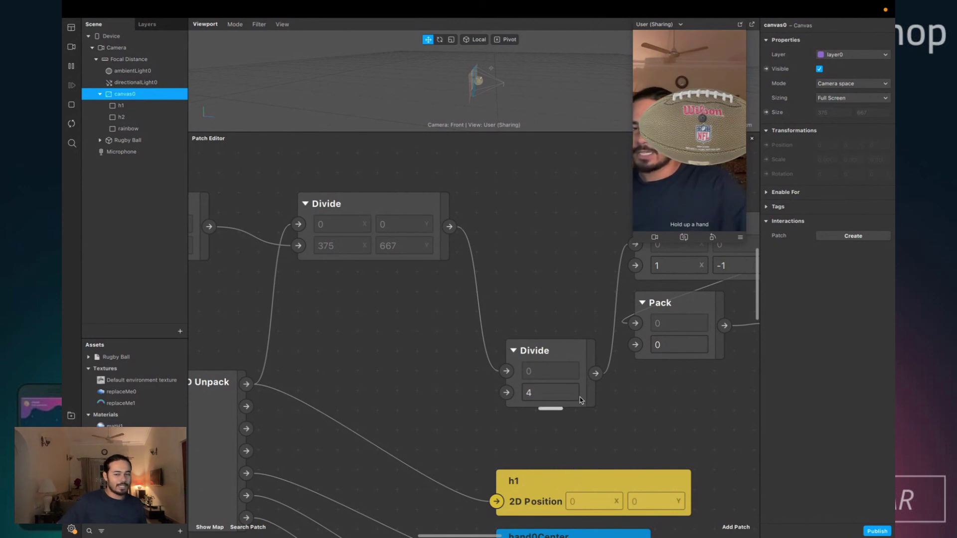
drag(580, 399, 548, 249)
scroll(528, 254, right, 2)
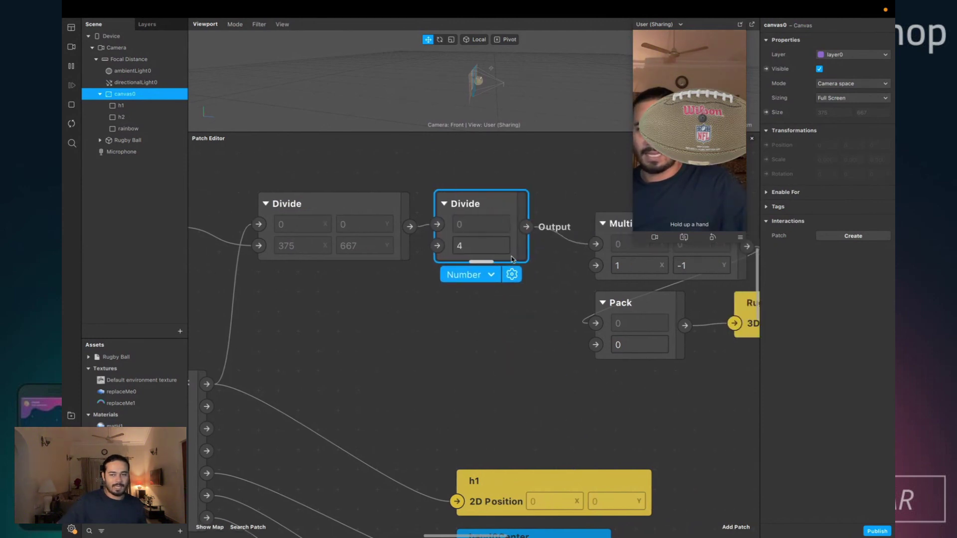
scroll(512, 259, right, 3)
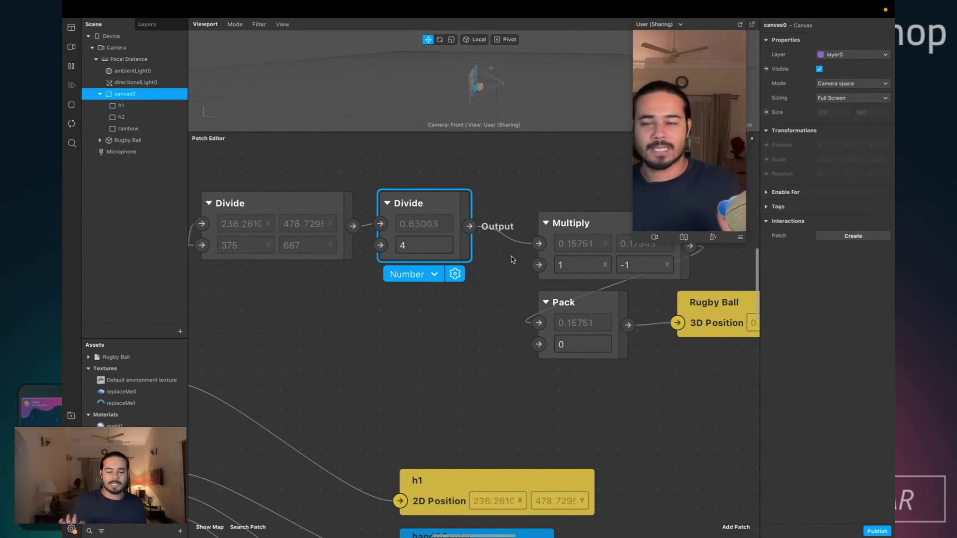
scroll(397, 294, left, 3)
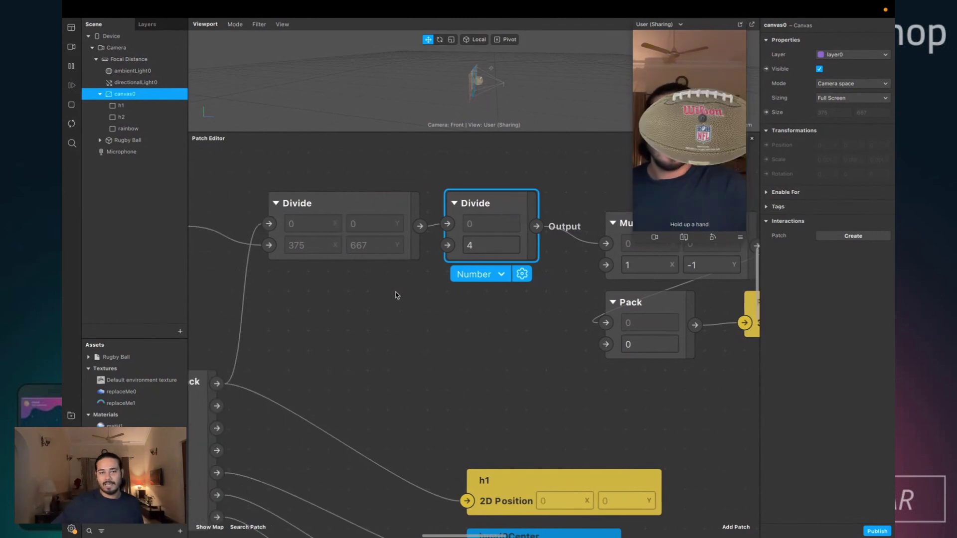
ctrl+scroll(393, 316, down, 5)
drag(249, 237, 482, 299)
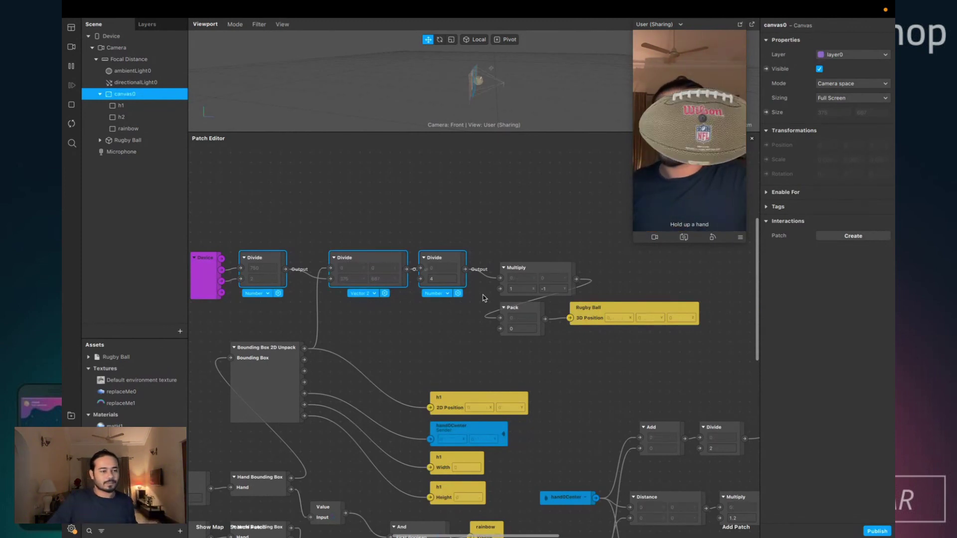
click(492, 366)
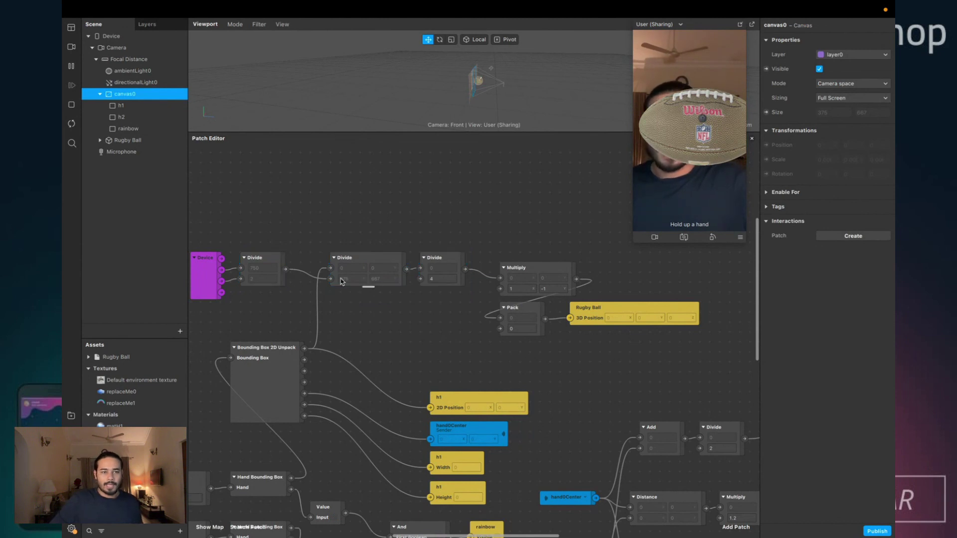
- Delete the Rugby Ball object from the scene
click(121, 152)
click(132, 140)
right_click(139, 140)
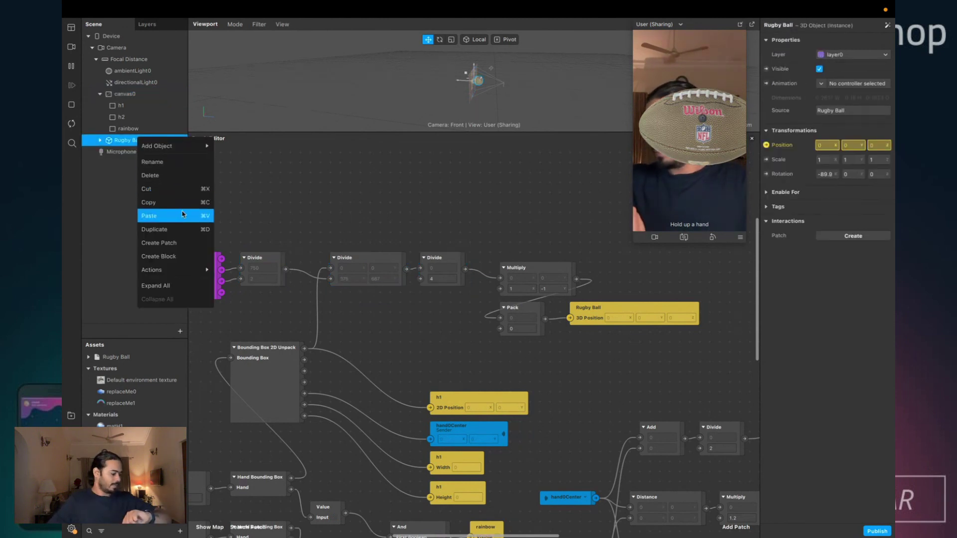
click(177, 175)
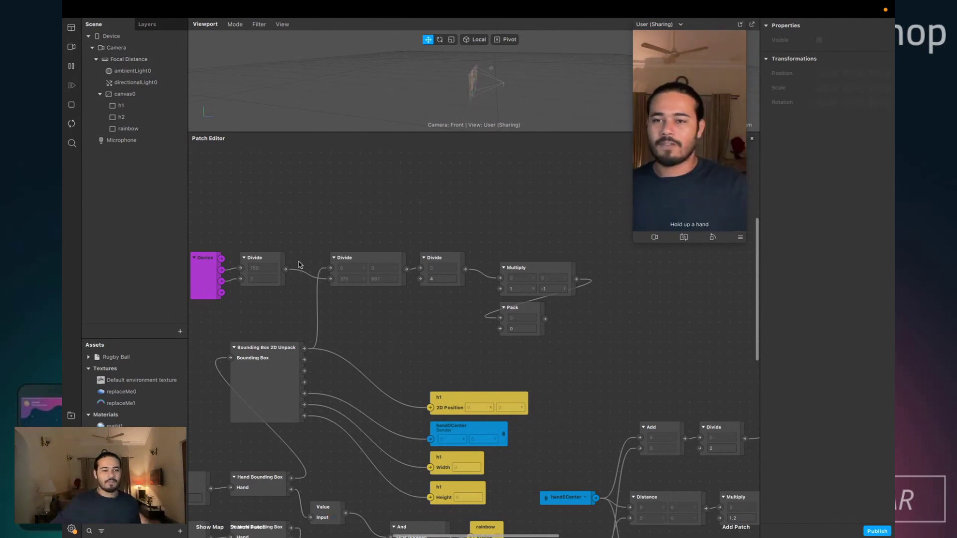
- Add a Face Mesh object to the scene
scroll(203, 309, down, 1)
click(180, 331)
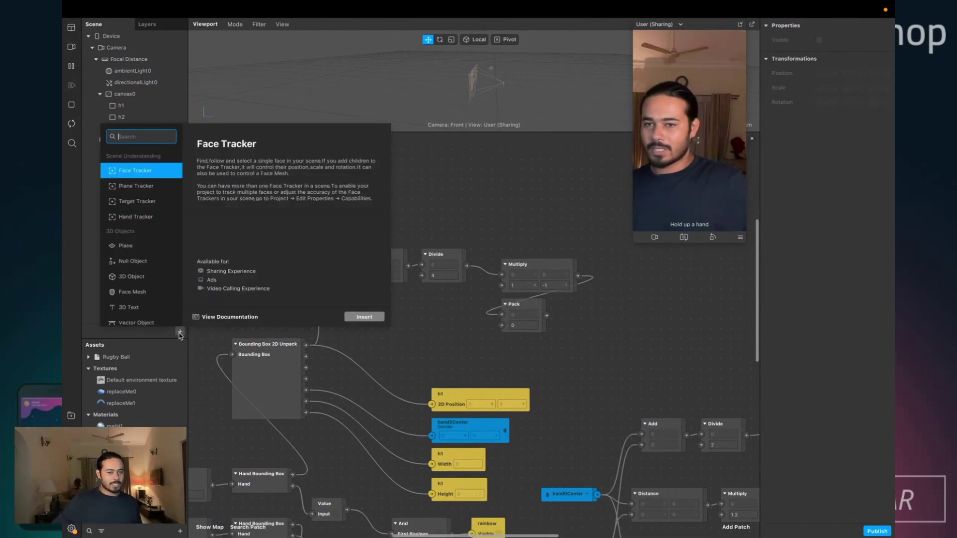
text(face)
key(Return)
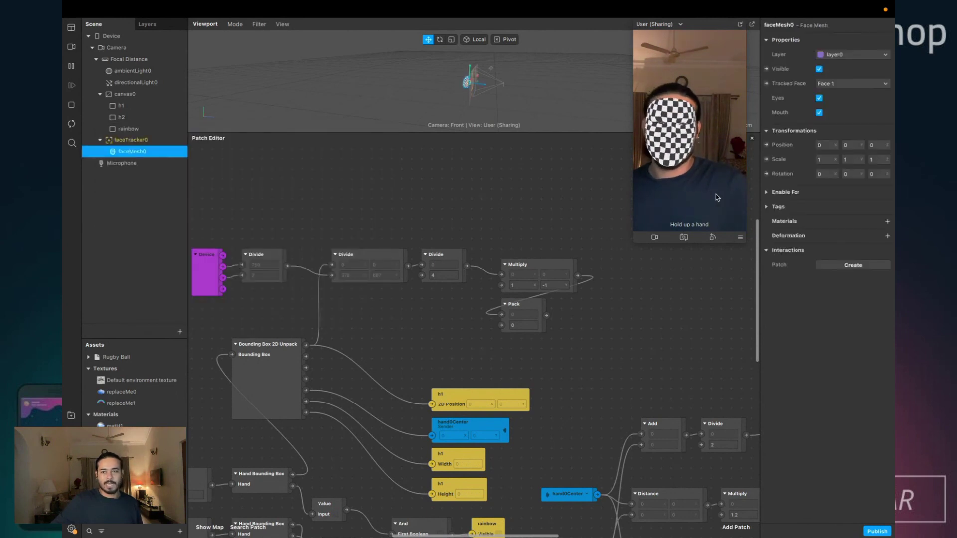
- Create the Device's Screen Output patch from its Render Pass property and place it in an empty area of the graph
scroll(394, 239, up, 10)
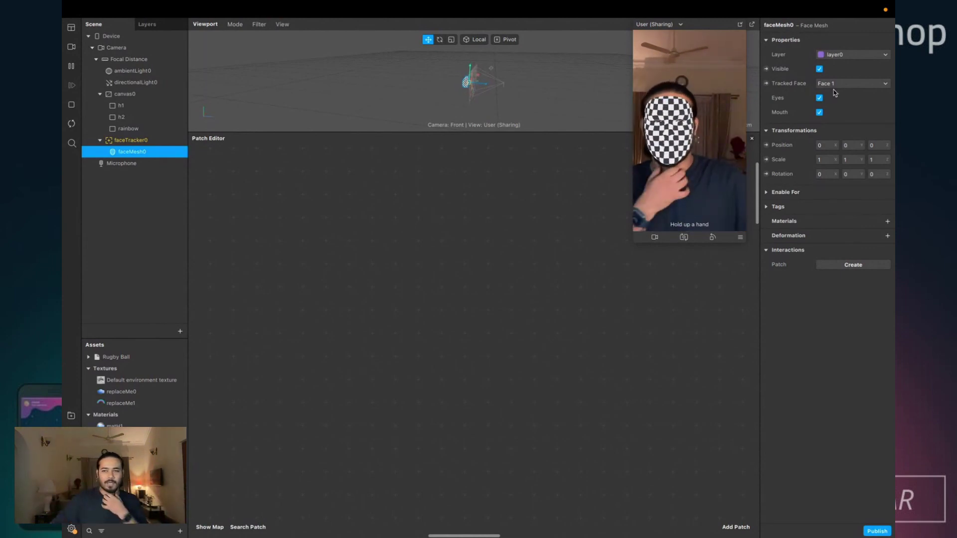
click(111, 36)
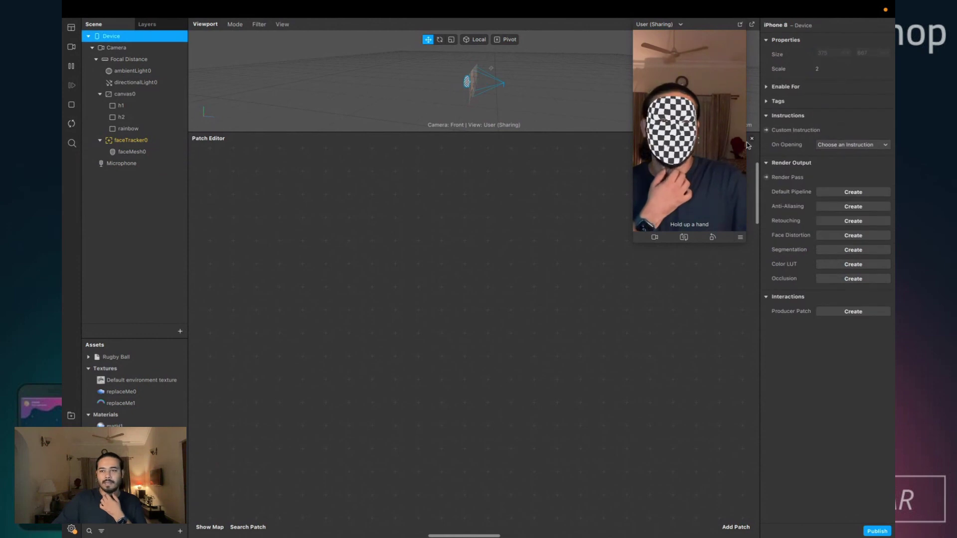
click(766, 177)
click(529, 314)
drag(529, 314, 529, 229)
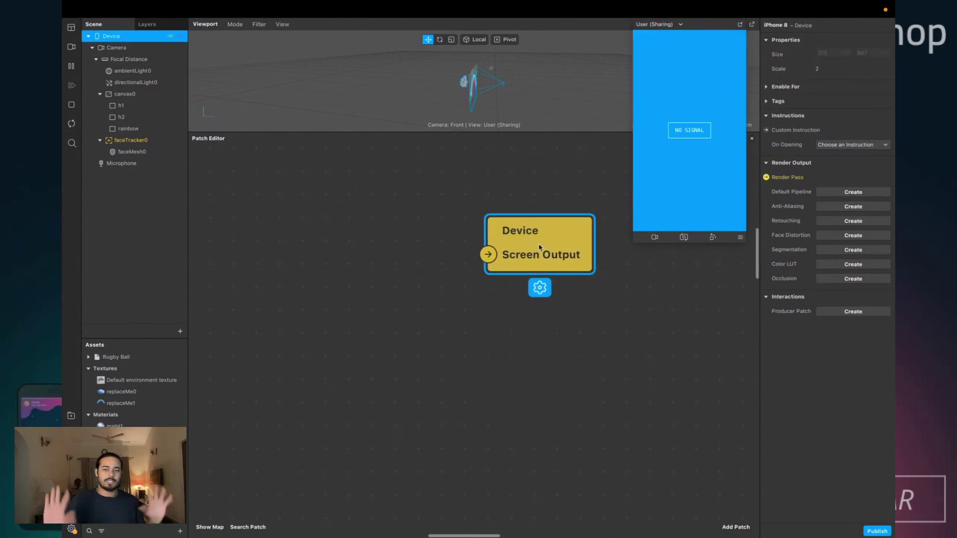
click(436, 251)
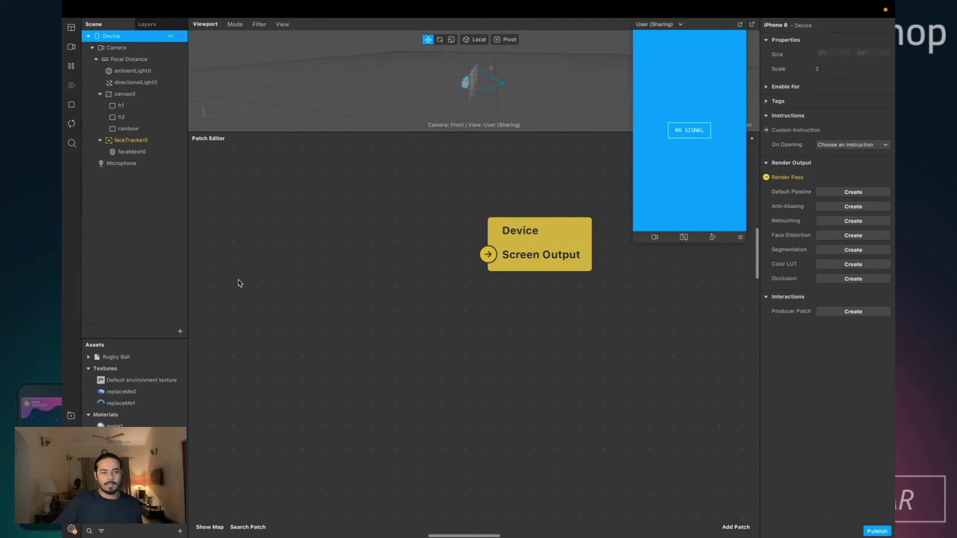
- Add the h1 rectangle as an object patch and create a Scene Render Pass patch from its output
click(132, 106)
drag(128, 104, 250, 284)
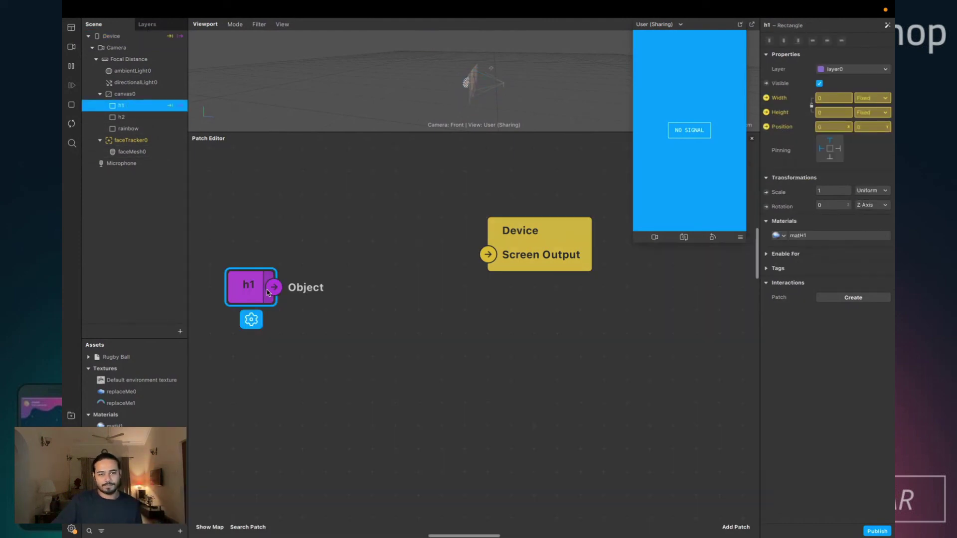
drag(235, 324, 334, 324)
drag(337, 252, 382, 269)
click(388, 271)
text(scene)
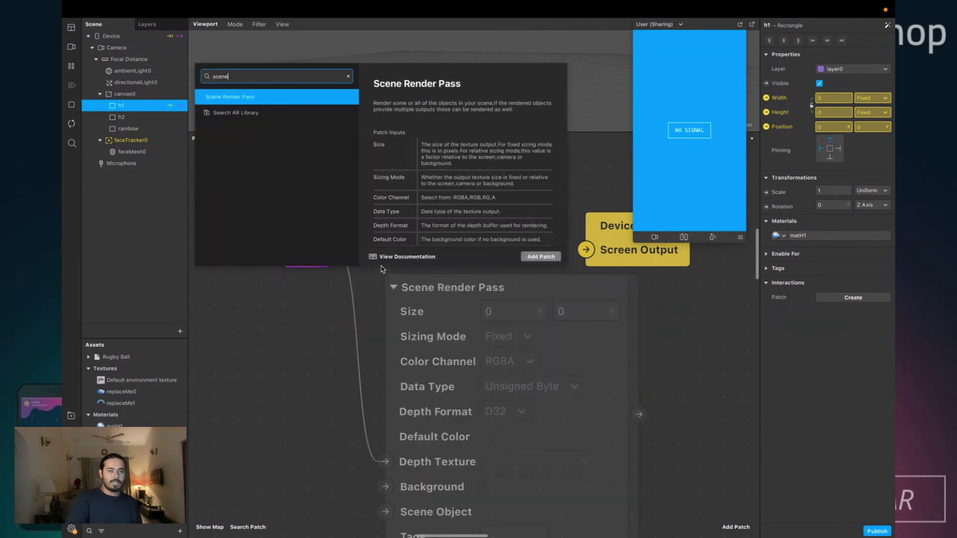
key(Return)
scroll(392, 389, down, 2)
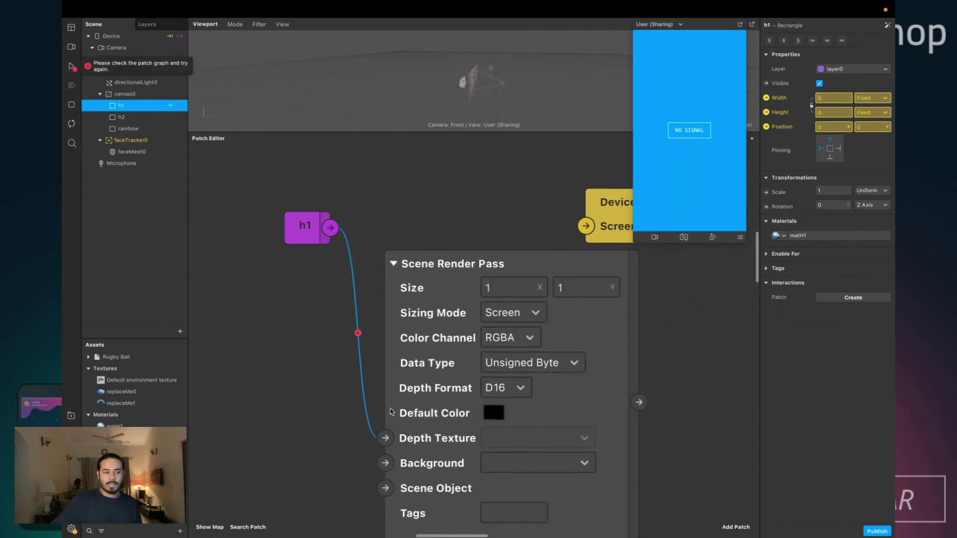
- Connect h1 to the render pass's Scene Object input and its Render Target 1 output to the Device's Screen Output
drag(383, 423, 251, 286)
scroll(292, 257, up, 4)
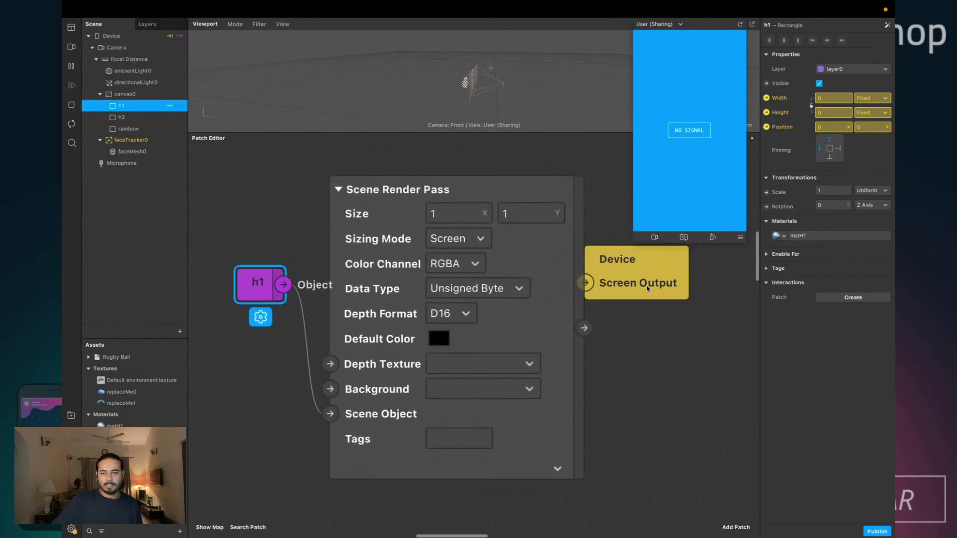
drag(648, 289, 718, 288)
drag(584, 327, 654, 283)
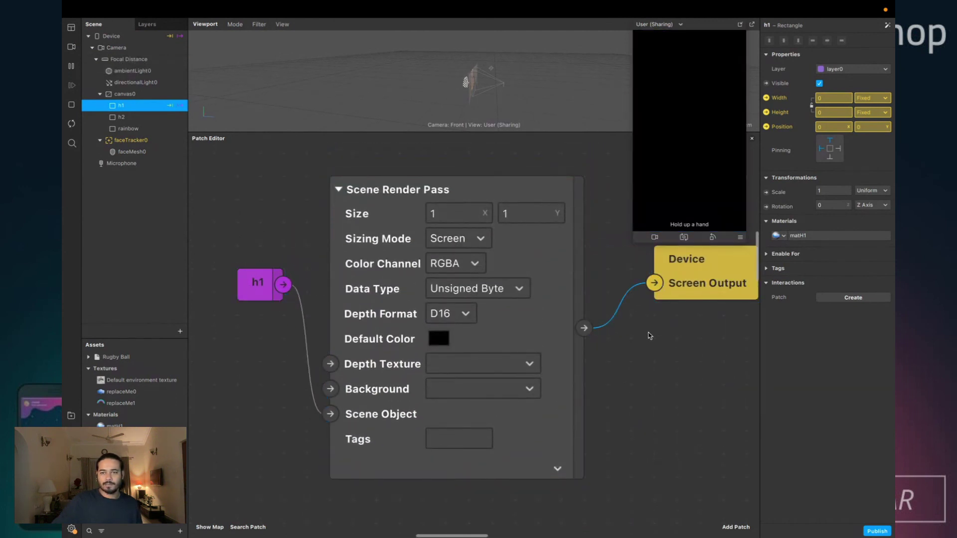
- Make the Scene Render Pass patch's Default Color transparent
click(447, 341)
click(439, 339)
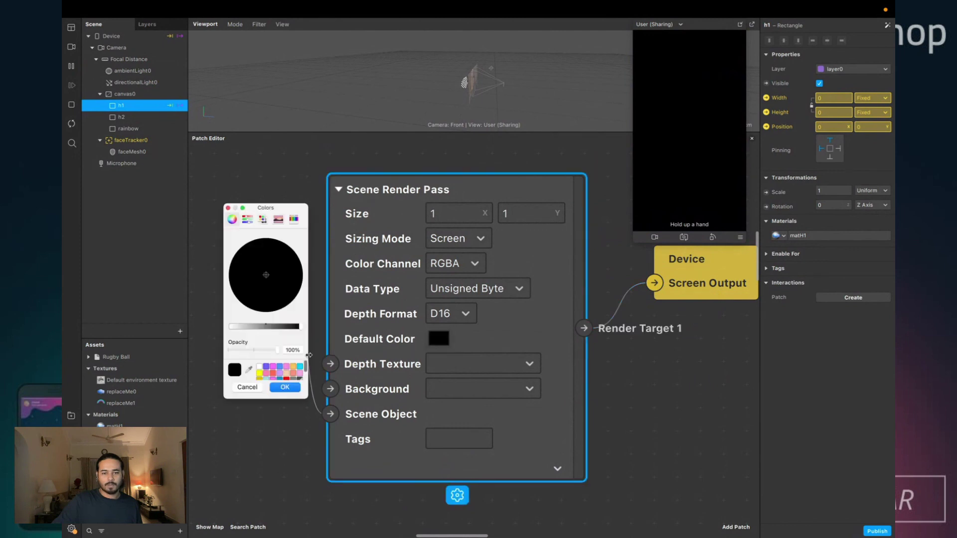
click(284, 387)
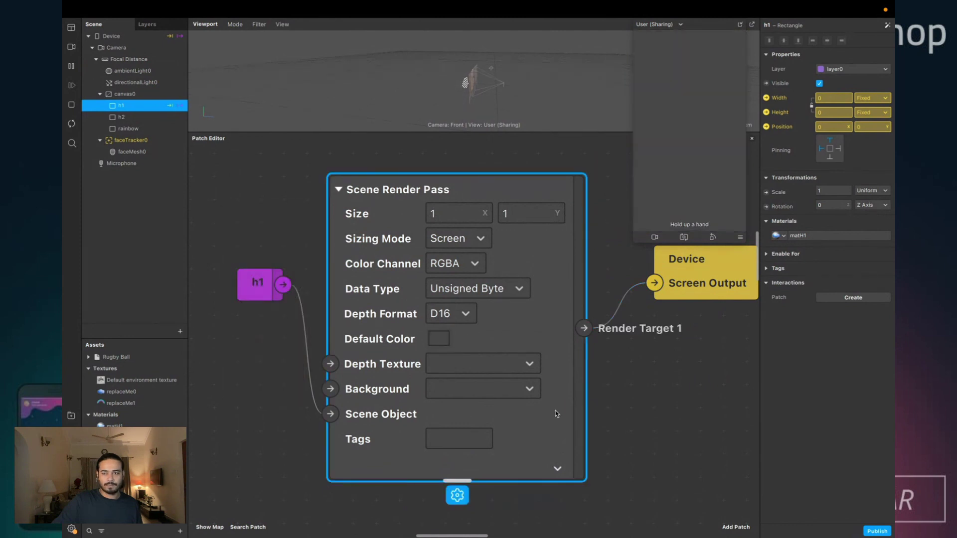
click(596, 400)
- Rearrange the h1, Scene Render Pass and Device Screen Output patches so their connections are clear of each other
drag(251, 296, 228, 341)
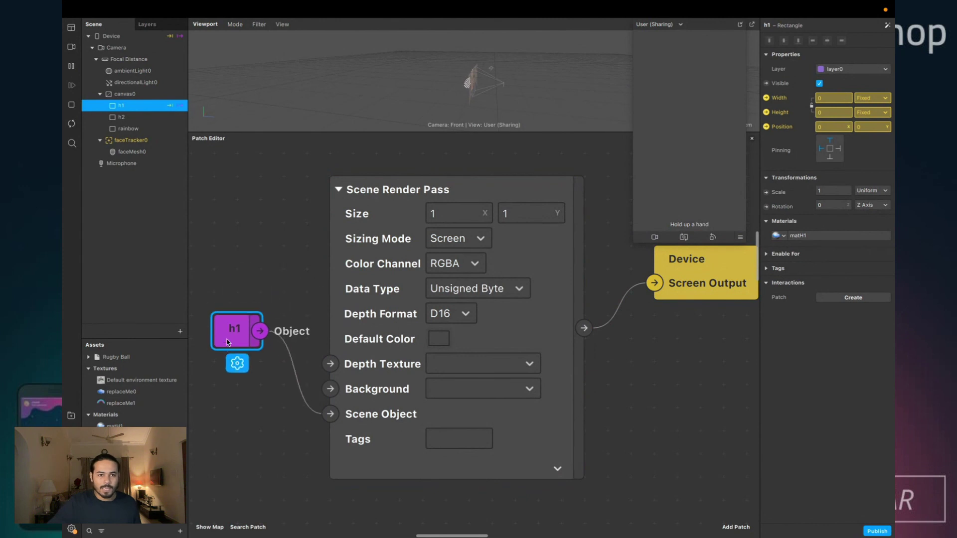
drag(408, 393, 389, 331)
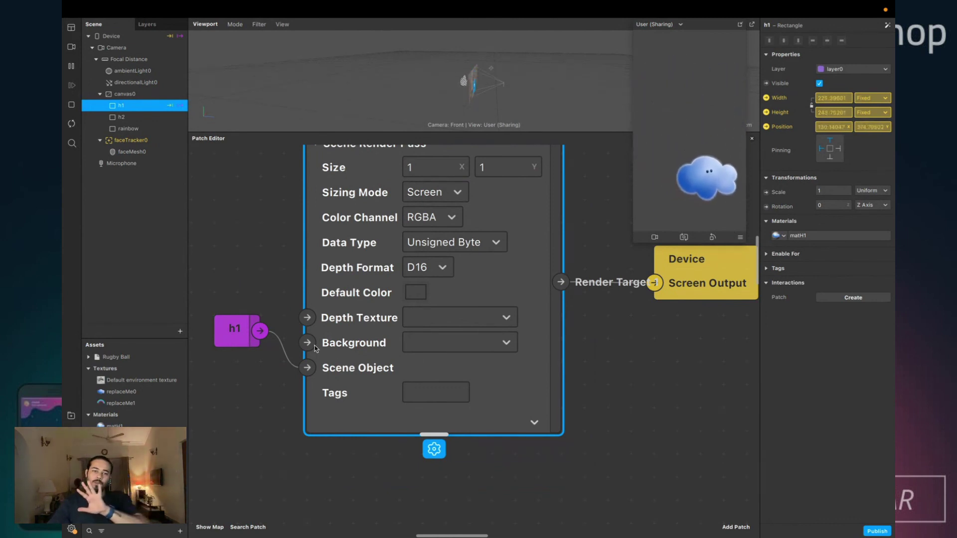
drag(234, 329, 257, 282)
drag(702, 280, 675, 304)
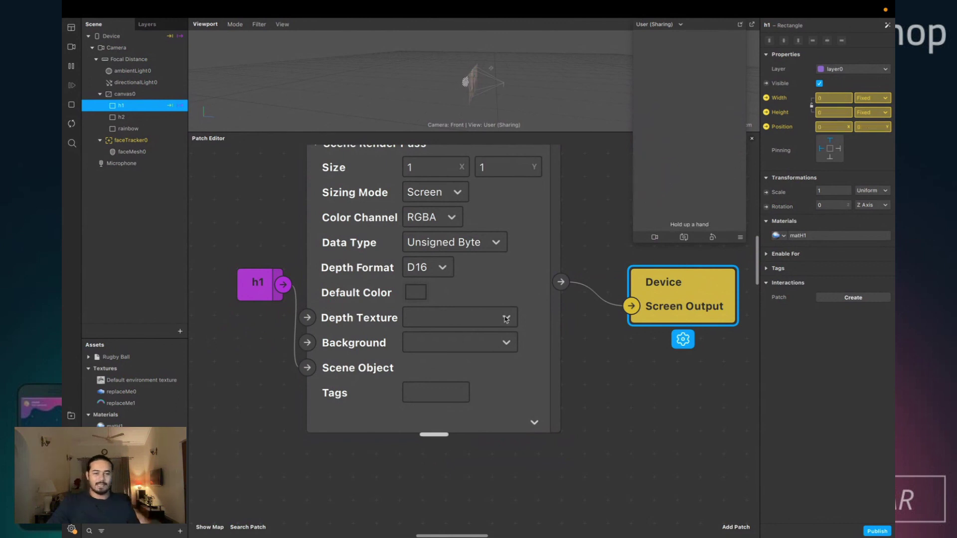
- Create and assign a new material to faceMesh0
click(138, 156)
scroll(370, 316, left, 4)
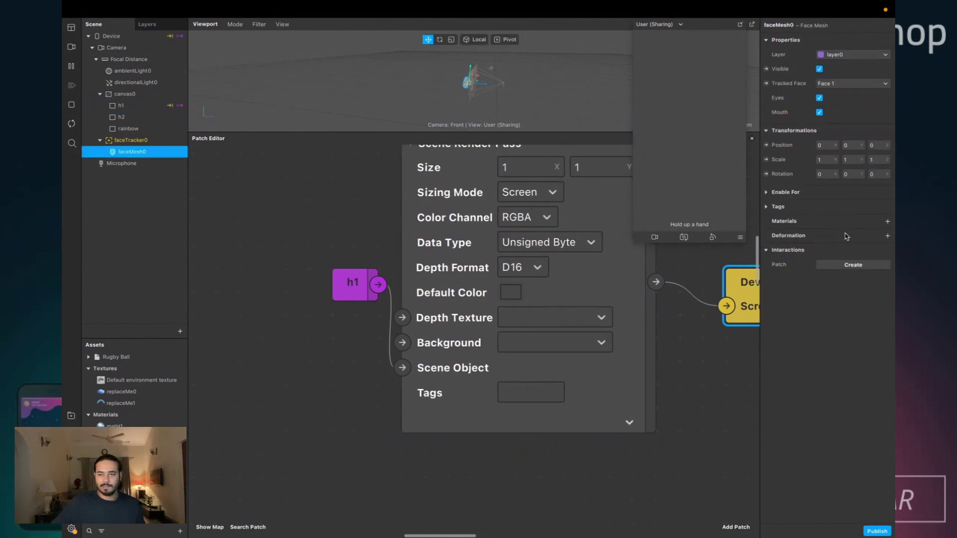
click(888, 221)
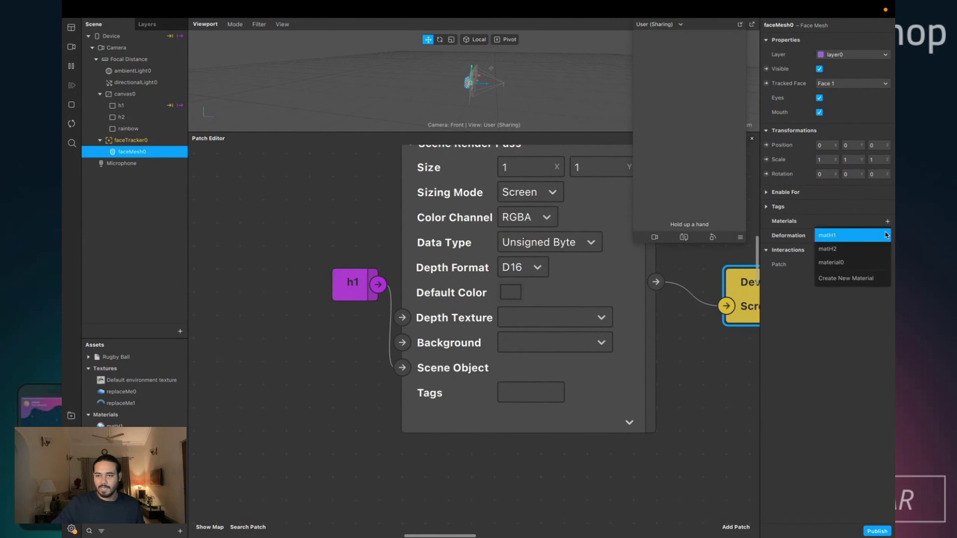
click(855, 279)
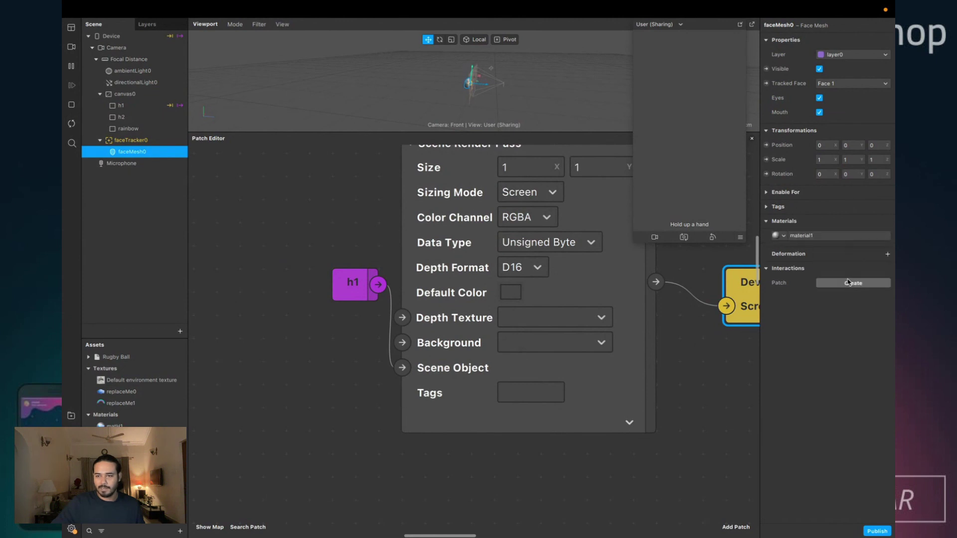
- Rename the face mesh's new material matFAce and set its shader type to Flat
click(813, 237)
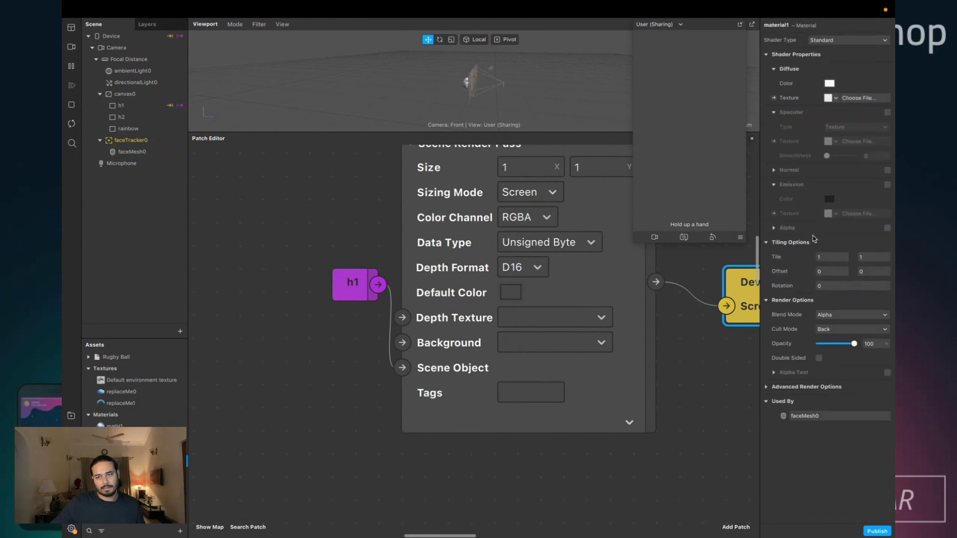
click(840, 43)
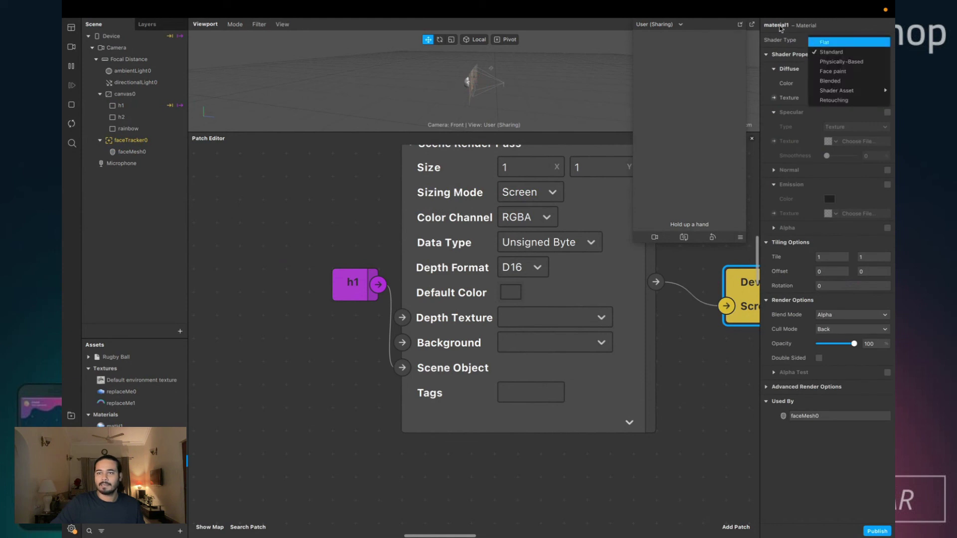
click(826, 37)
click(836, 41)
click(829, 43)
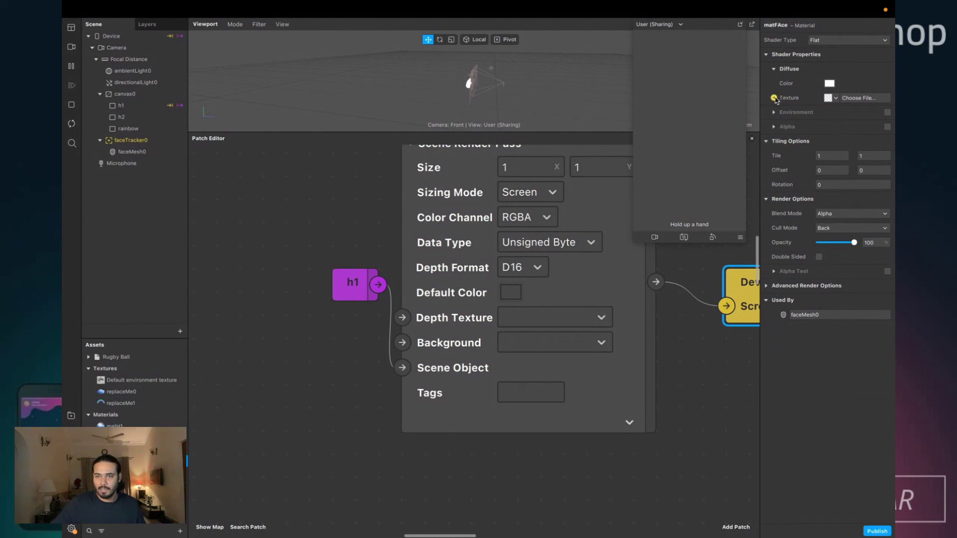
- Try to add a texture extraction to faceTracker0, removing the other incompatible capabilities so the render passes are kept
scroll(332, 404, left, 10)
scroll(345, 405, down, 5)
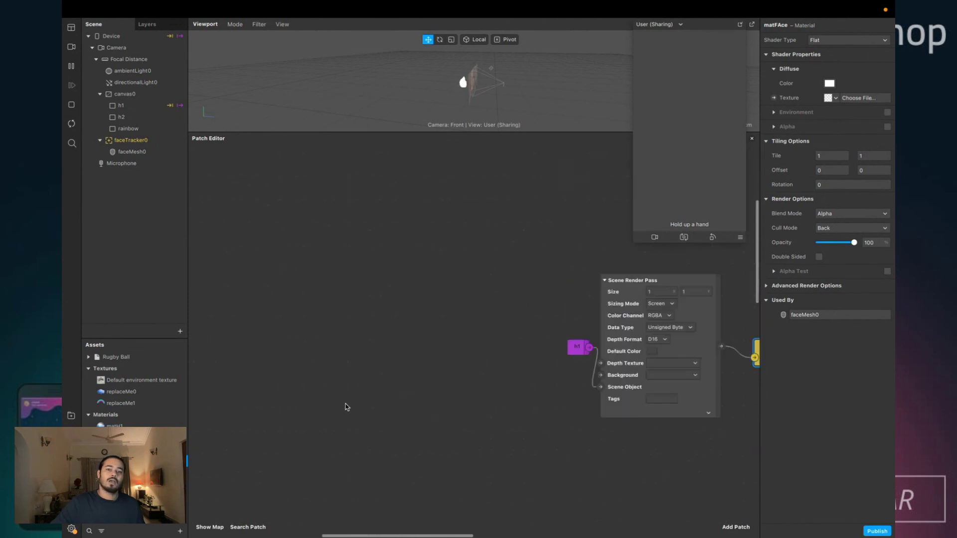
scroll(347, 407, down, 3)
scroll(568, 393, up, 5)
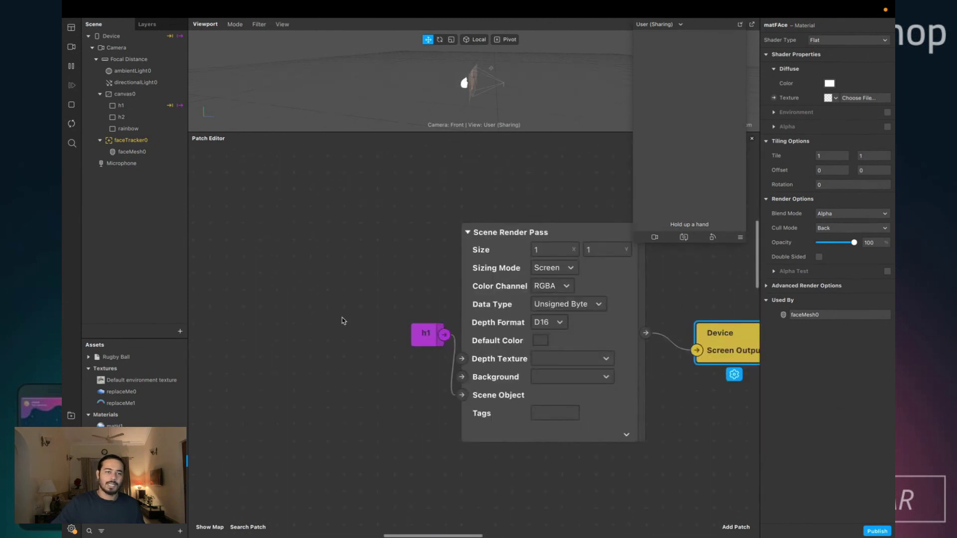
click(131, 142)
click(888, 203)
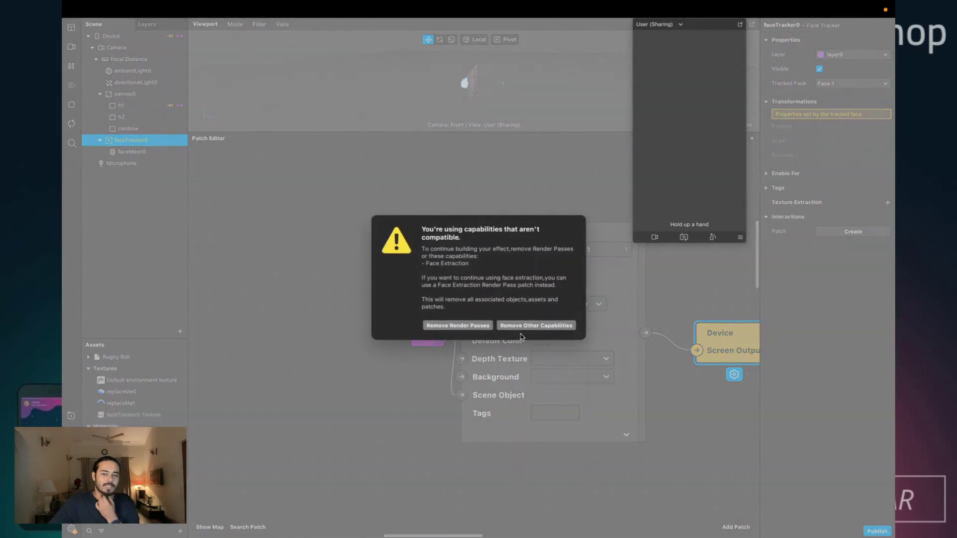
click(529, 326)
- Add a Face Extraction Render Pass patch in the empty space before the h1 patch and expand its texture preview
scroll(449, 324, left, 10)
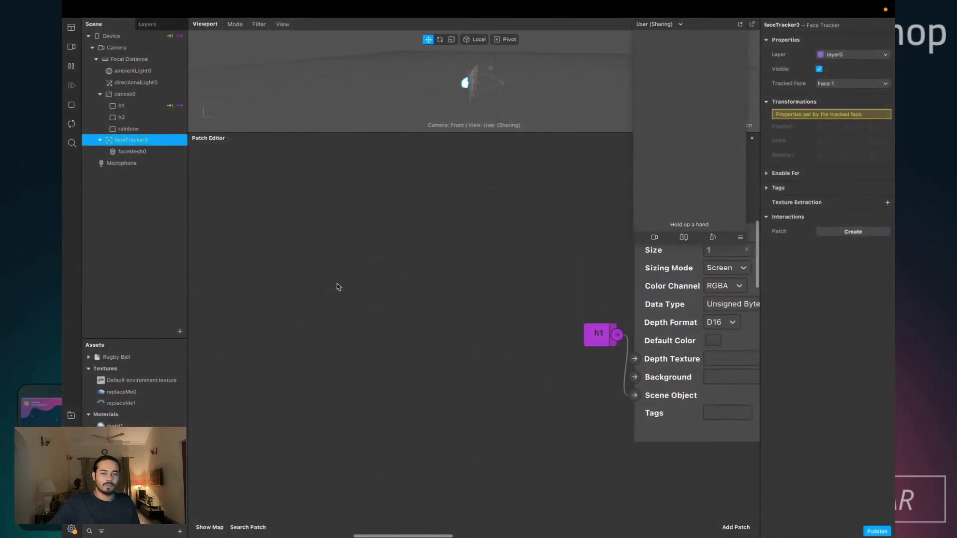
right_click(281, 288)
text(face)
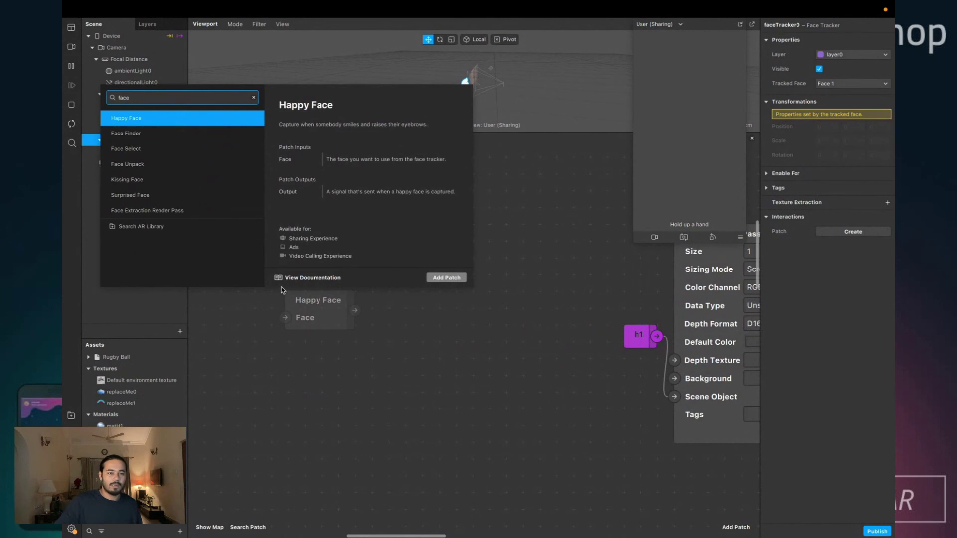
key(Down)
key(Down)
key(Down)
key(Down)
key(Down)
key(Down)
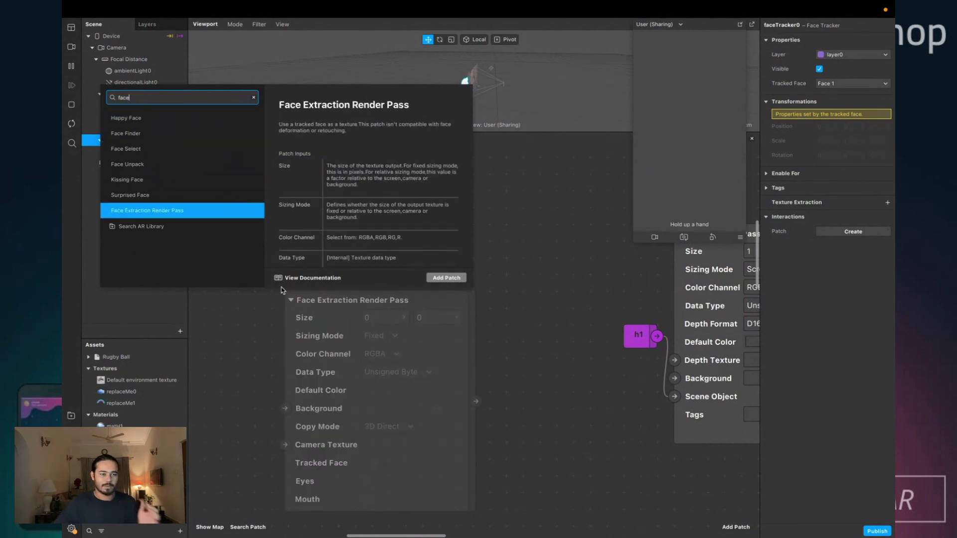
key(Return)
drag(318, 328, 271, 212)
click(409, 404)
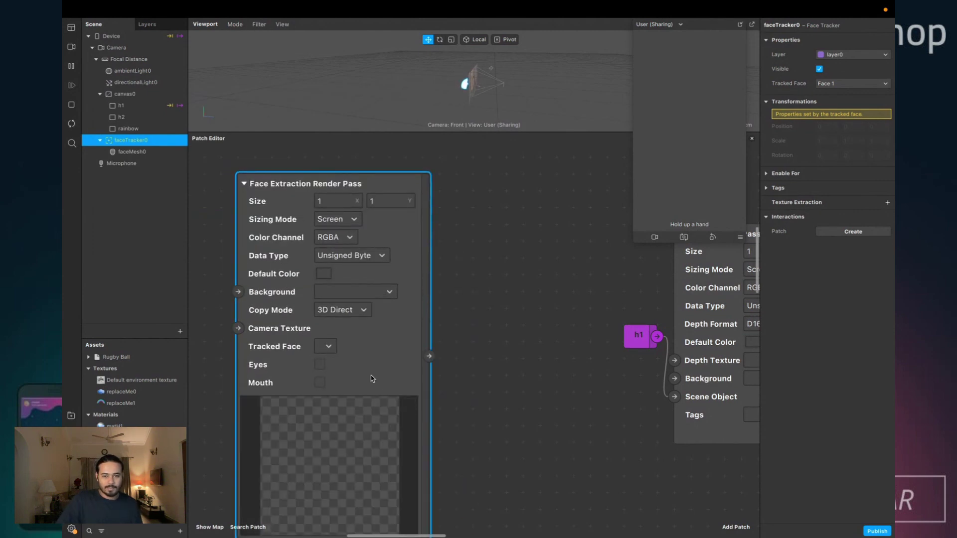
- Set the Face Extraction Render Pass patch's Tracked Face to faceTracker0
scroll(371, 375, down, 2)
scroll(281, 318, up, 1)
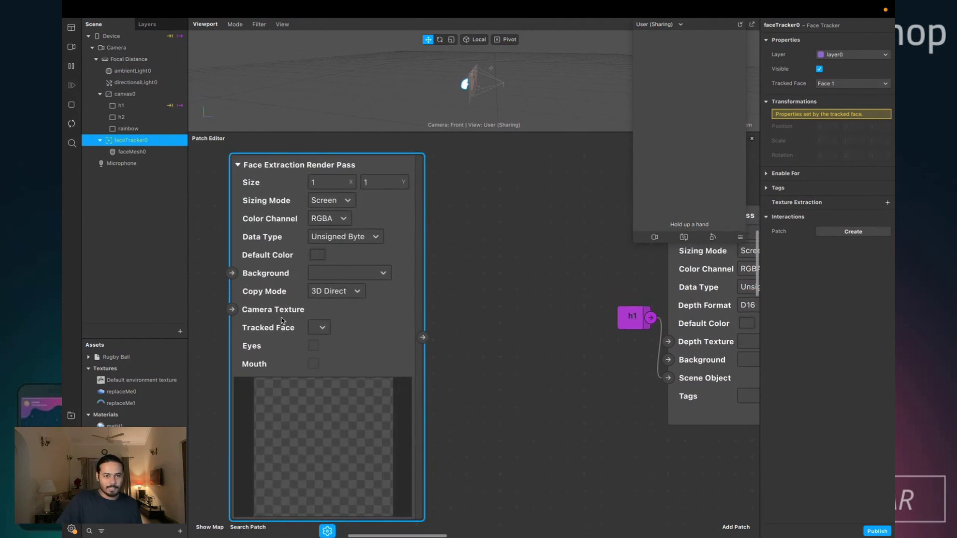
drag(281, 318, 300, 308)
scroll(349, 262, up, 1)
scroll(492, 265, right, 10)
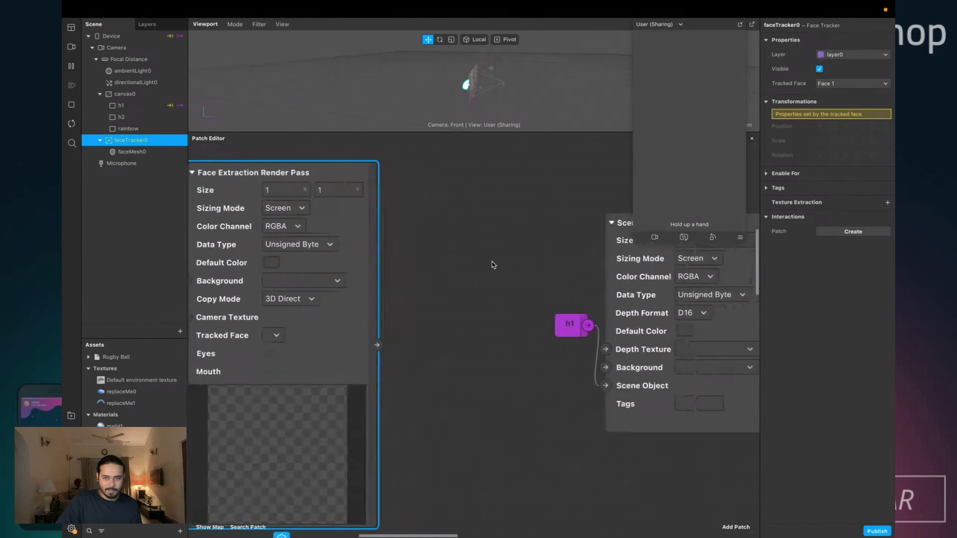
scroll(338, 268, left, 10)
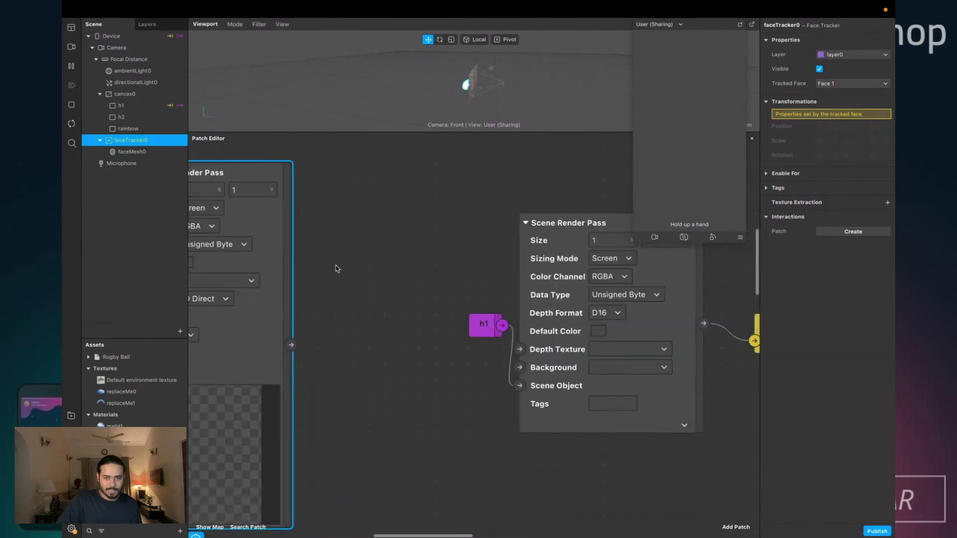
scroll(365, 334, down, 2)
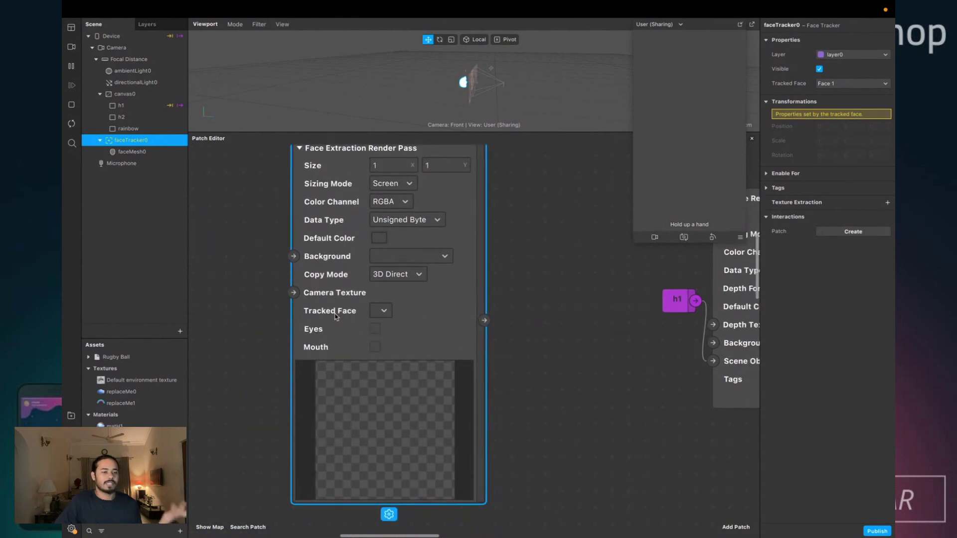
click(380, 311)
click(395, 311)
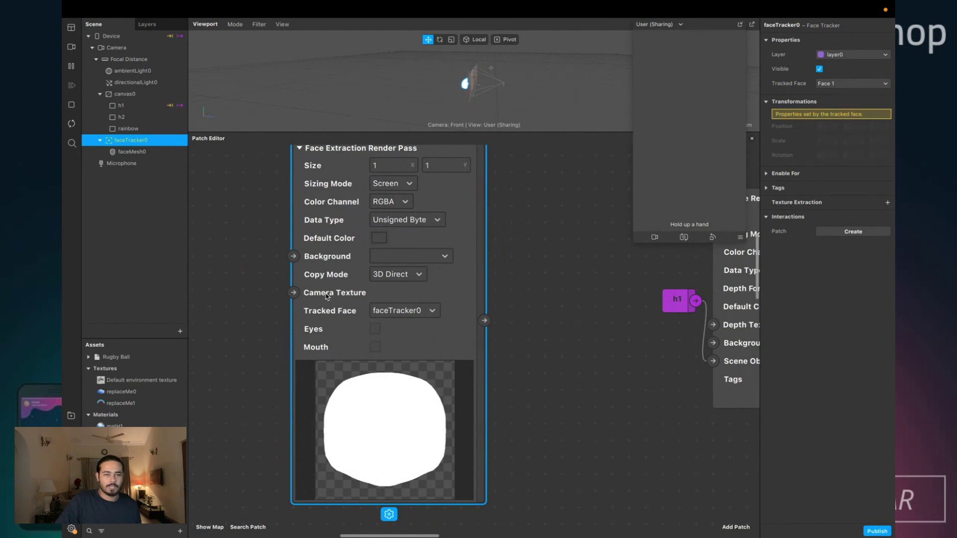
- Extract a texture from the Camera and connect cameraTexture0 to the Face Extraction Render Pass's Camera Texture input
scroll(326, 297, left, 3)
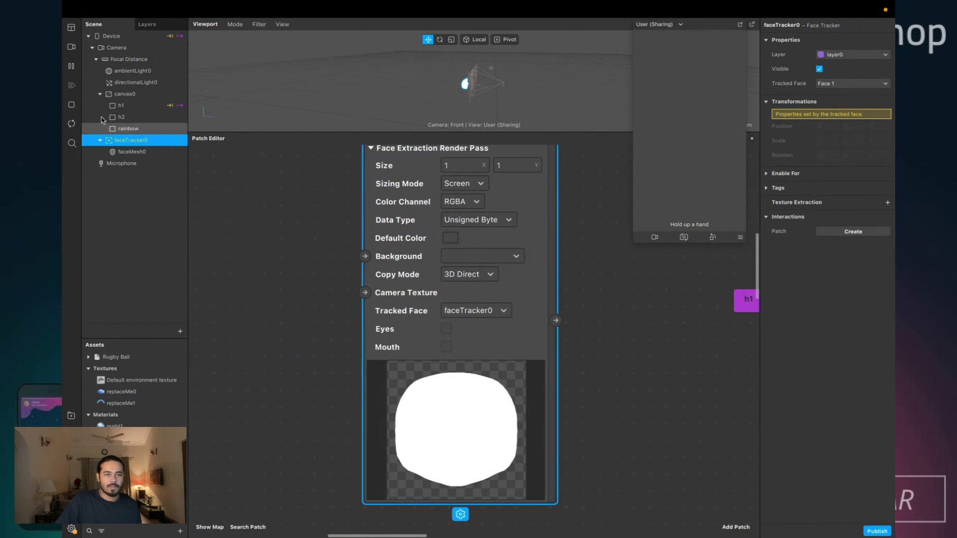
click(116, 48)
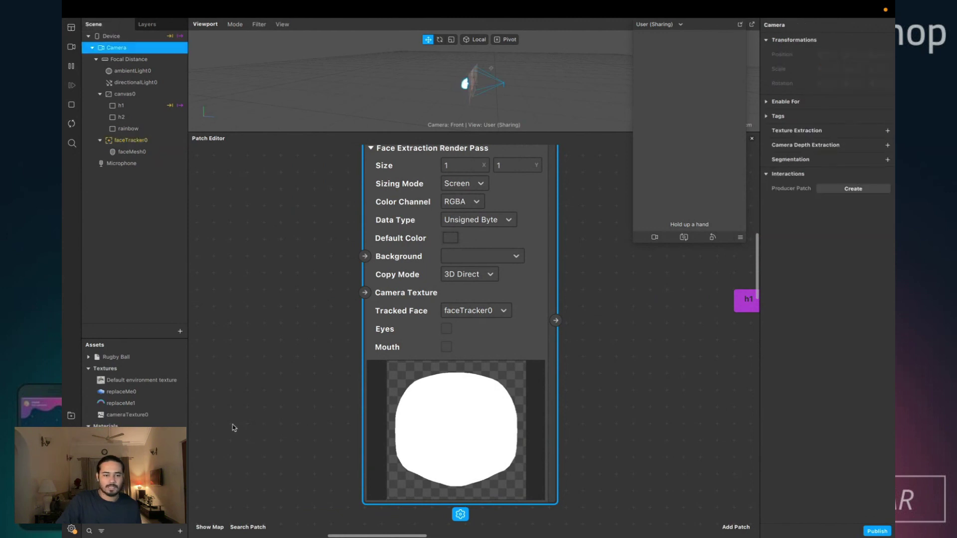
drag(128, 415, 365, 293)
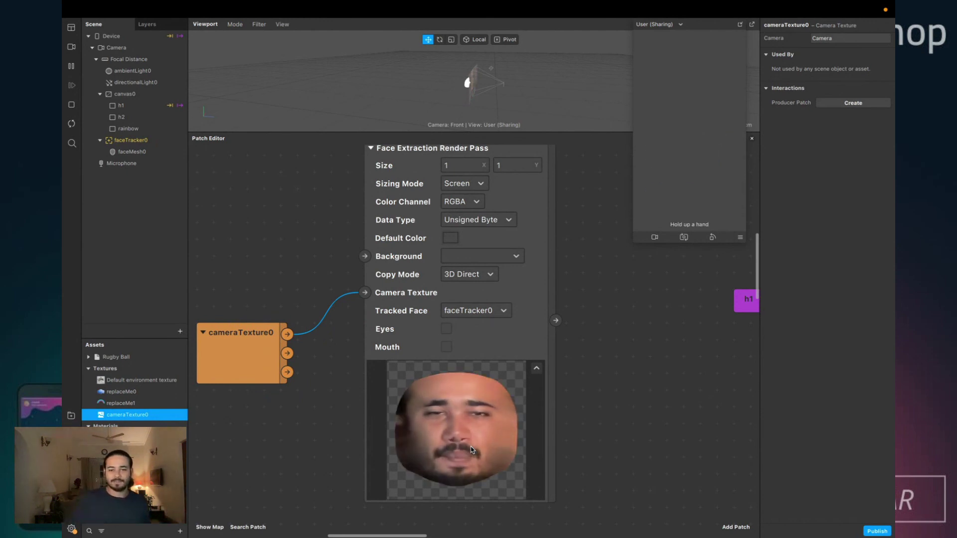
- Create a patch for matFAce's Diffuse Texture and connect the Face Extraction Render Pass output to it
scroll(469, 445, right, 3)
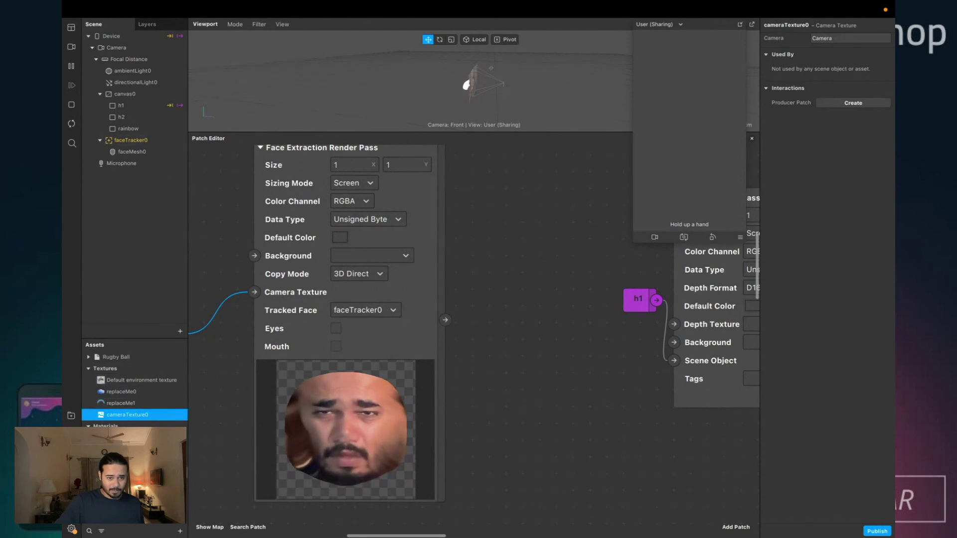
click(124, 473)
click(774, 98)
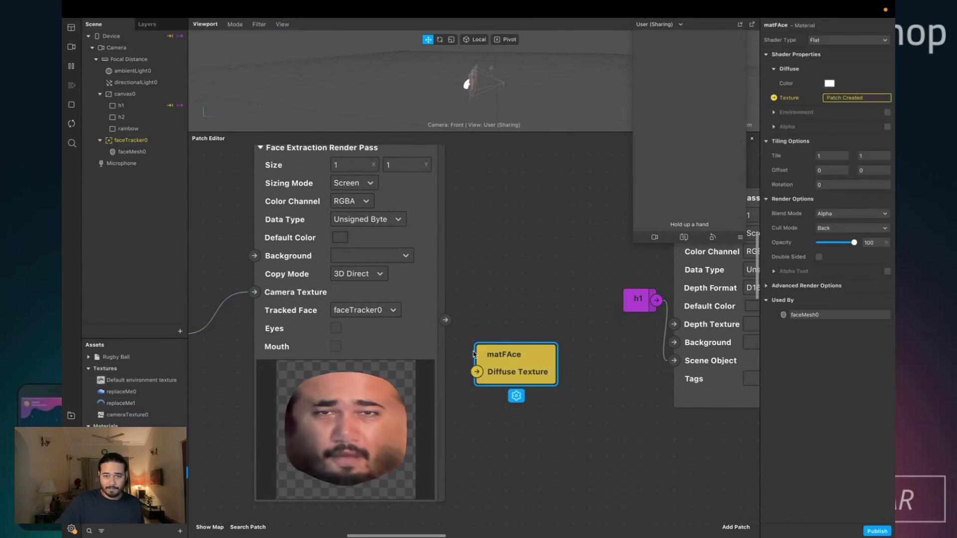
drag(445, 319, 476, 371)
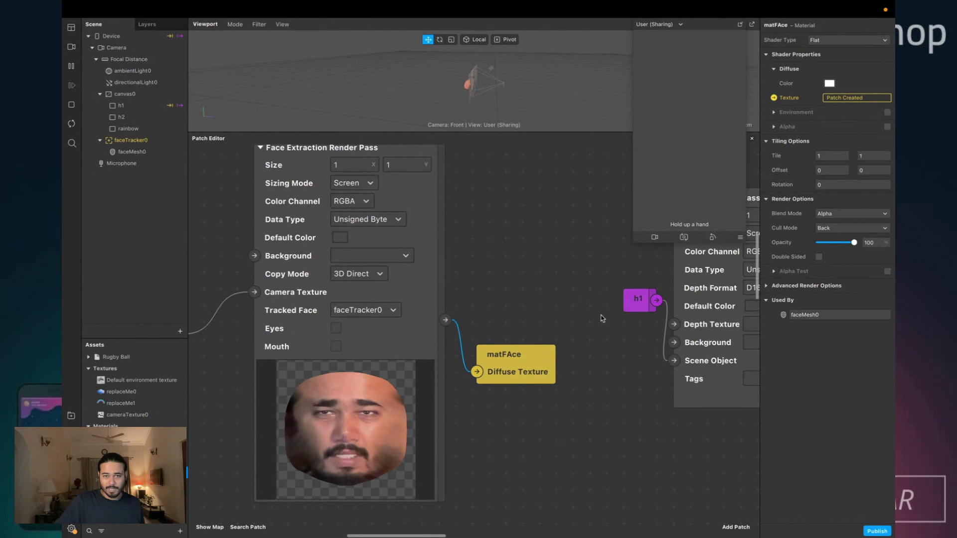
- Move the h1, Scene Render Pass and Device Screen Output patches together, up and clear of the face extraction patches
scroll(508, 319, down, 5)
scroll(509, 319, right, 8)
scroll(509, 319, up, 3)
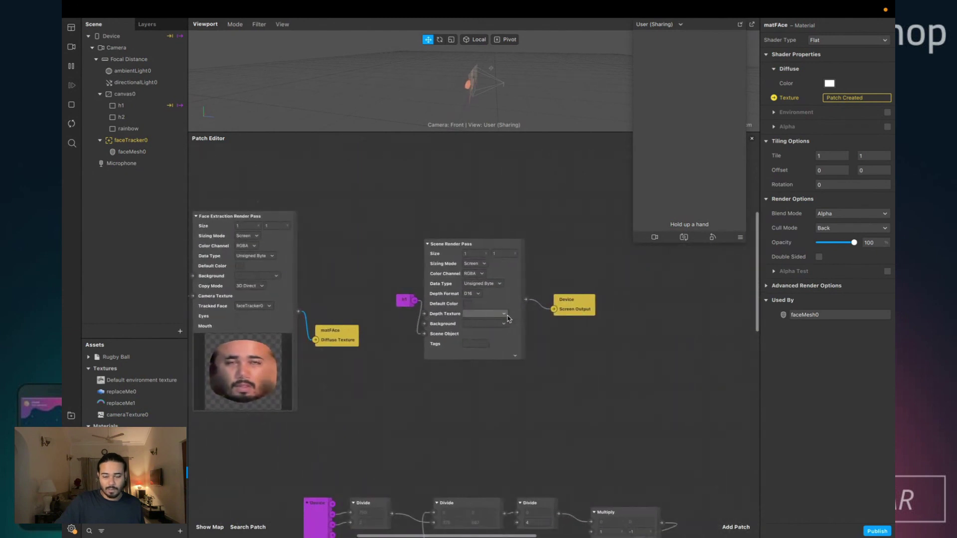
drag(352, 375, 335, 384)
drag(316, 308, 573, 419)
drag(449, 401, 501, 271)
scroll(501, 270, up, 5)
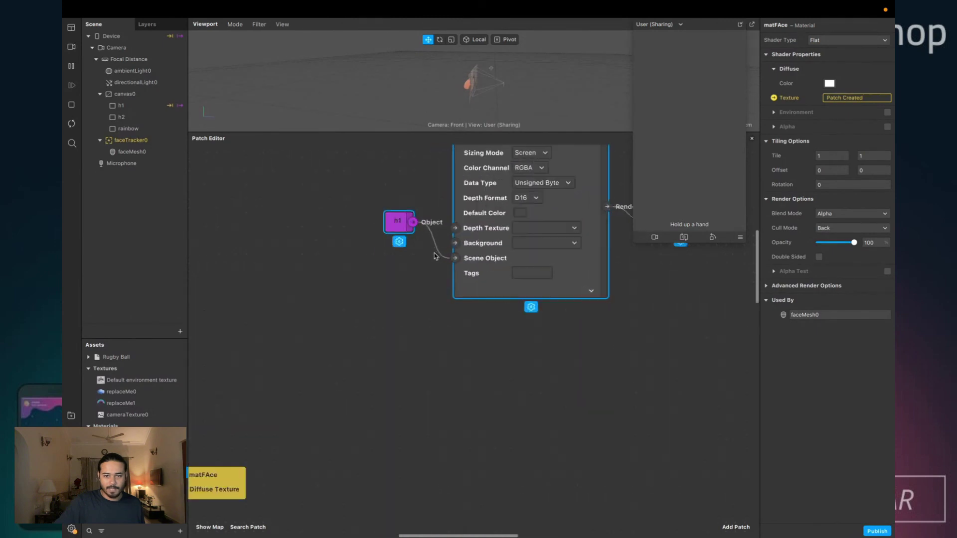
scroll(532, 276, right, 3)
scroll(532, 276, up, 1)
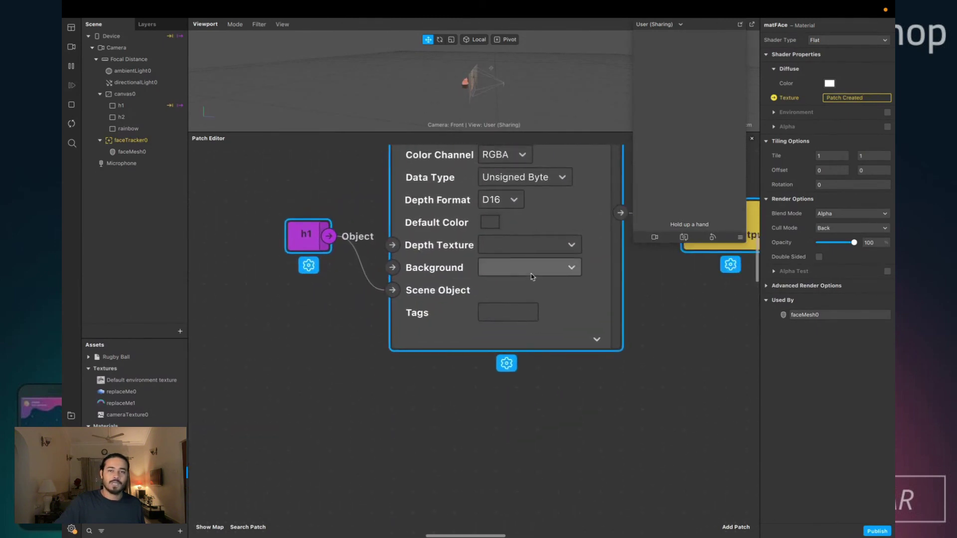
drag(294, 241, 274, 241)
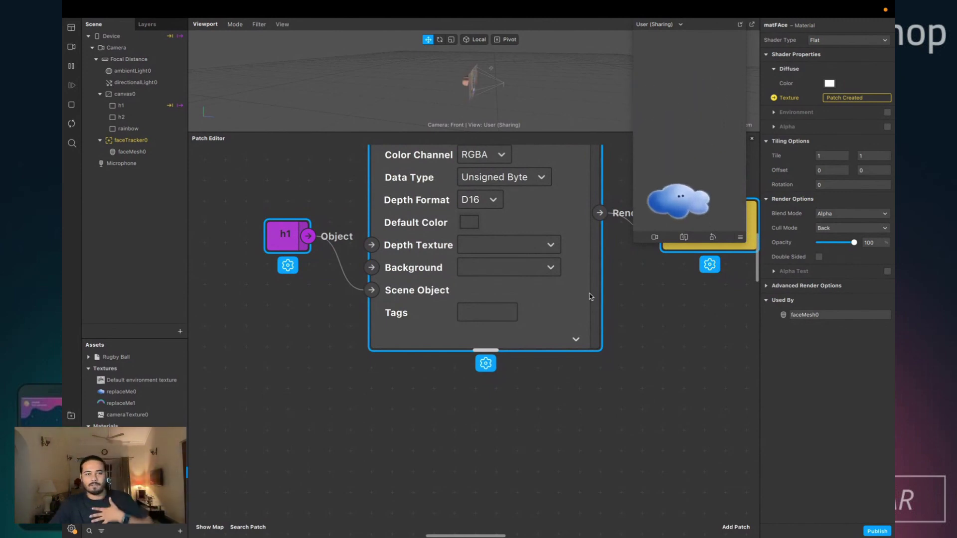
- Create a patch for the Diffuse Texture of h1's material matH1 and place it below and before the h1 patch
scroll(274, 364, left, 5)
scroll(274, 363, down, 1)
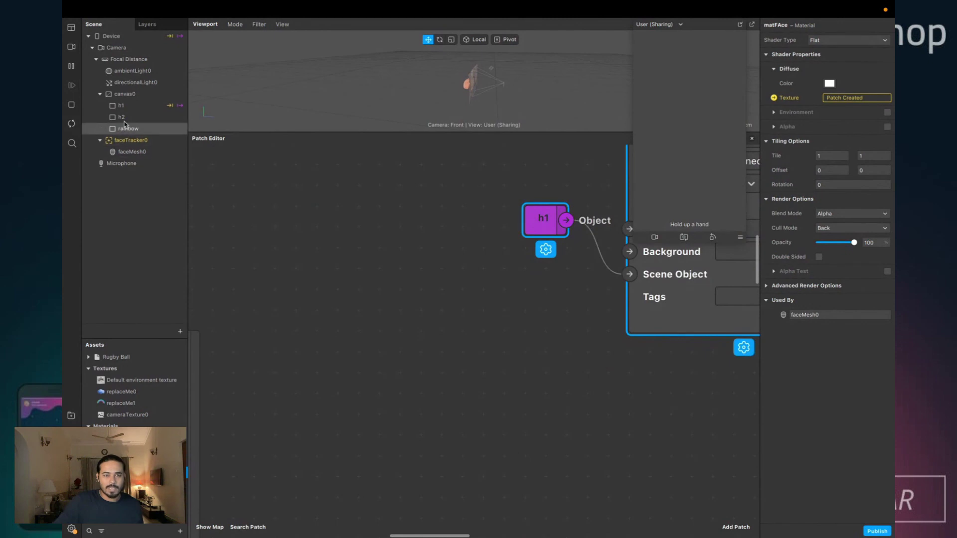
click(121, 106)
click(799, 236)
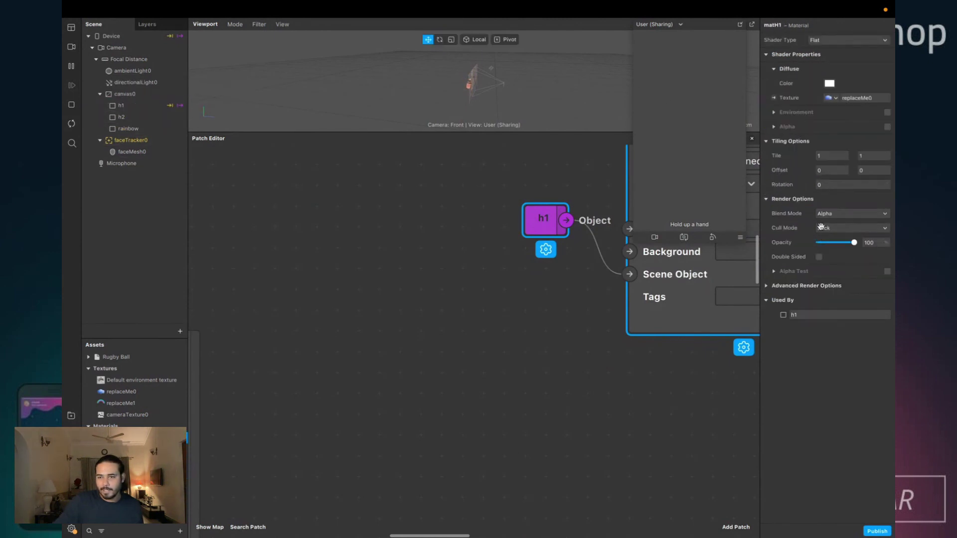
click(772, 97)
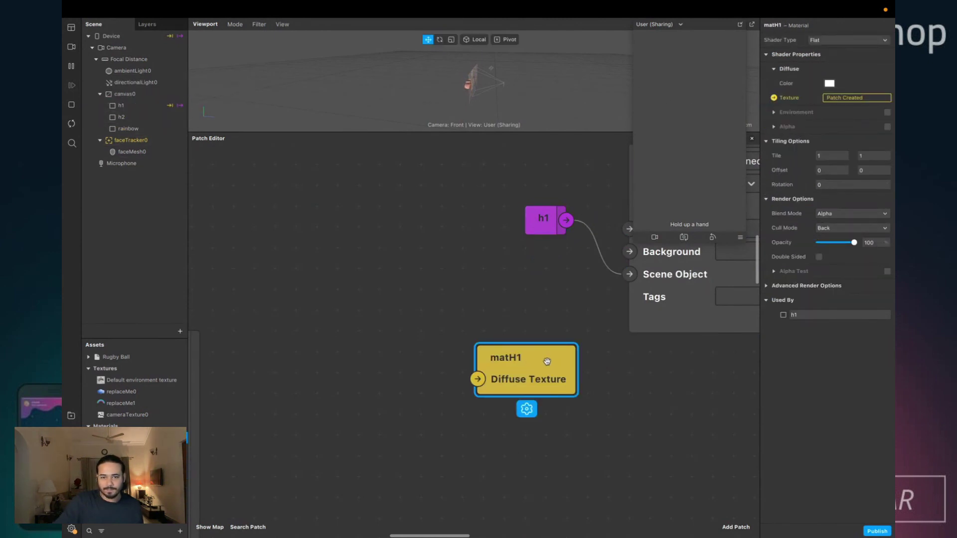
drag(526, 354, 410, 290)
- Move the matFAce Diffuse Texture patch slightly up and farther from the Face Extraction Render Pass
scroll(395, 329, left, 3)
scroll(395, 329, left, 3)
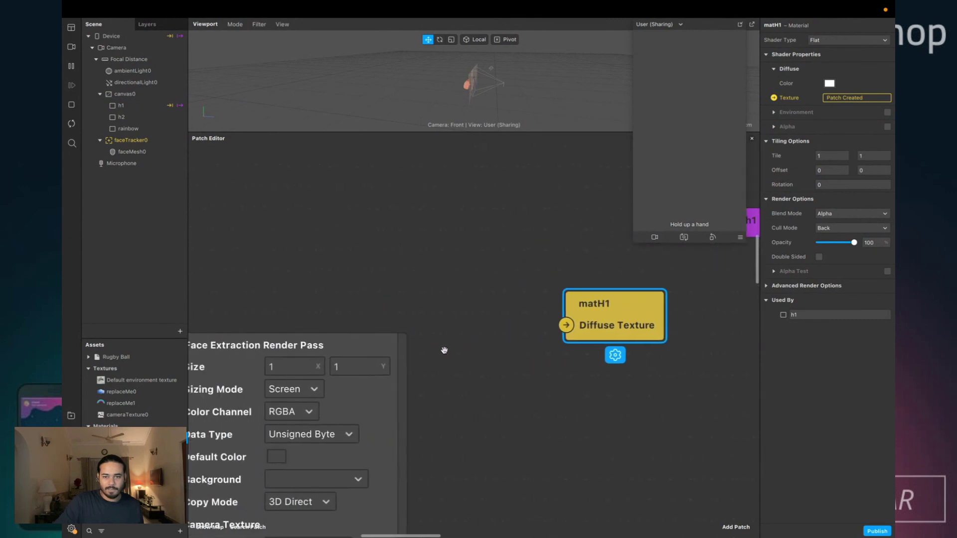
scroll(444, 349, down, 5)
scroll(250, 448, down, 3)
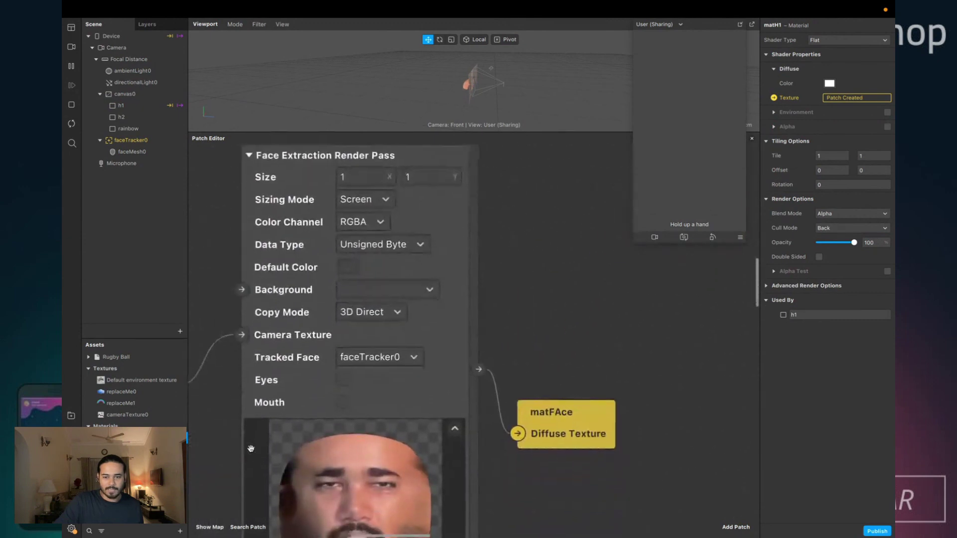
scroll(251, 448, right, 3)
ctrl+scroll(429, 387, down, 5)
ctrl+scroll(421, 343, up, 5)
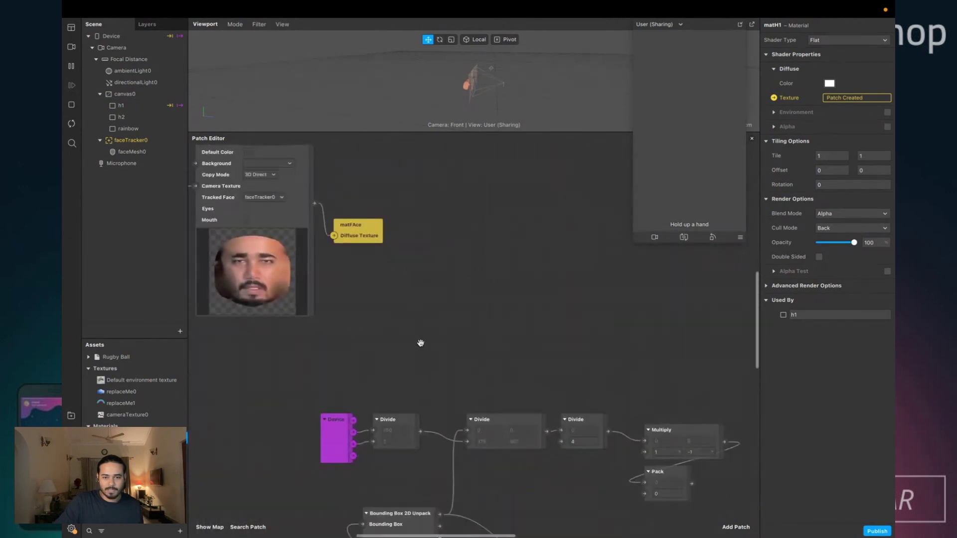
drag(366, 234, 384, 209)
scroll(379, 220, up, 5)
scroll(379, 220, left, 3)
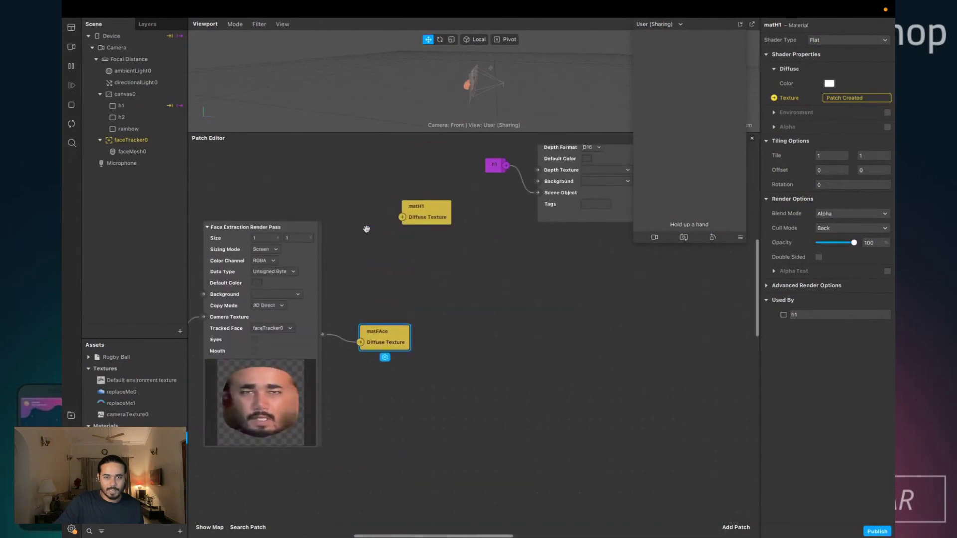
- Add a faceMesh0 patch, feed its output into a new Scene Render Pass, and place that pass above the Face Extraction Render Pass
drag(131, 152, 246, 218)
scroll(246, 218, up, 2)
drag(293, 267, 183, 240)
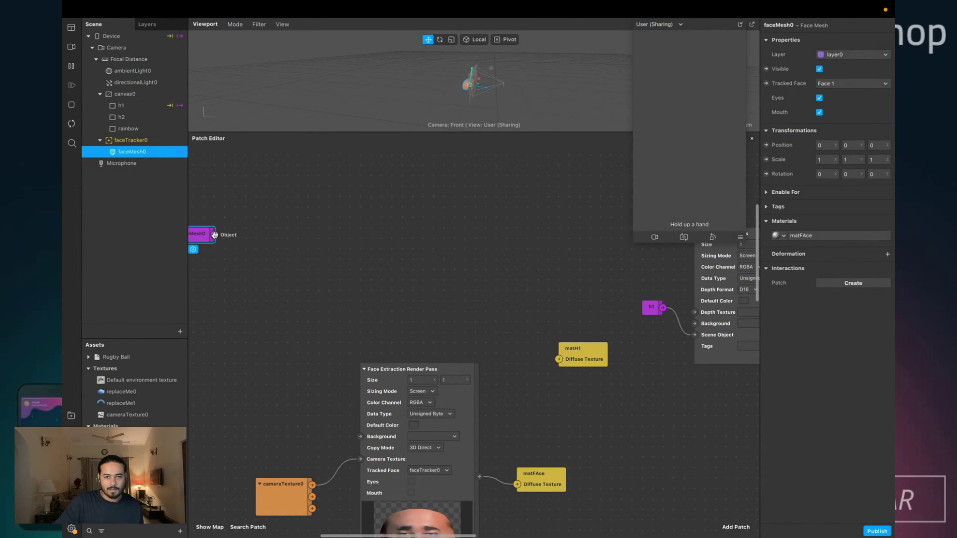
drag(249, 238, 250, 238)
text(scene)
key(Return)
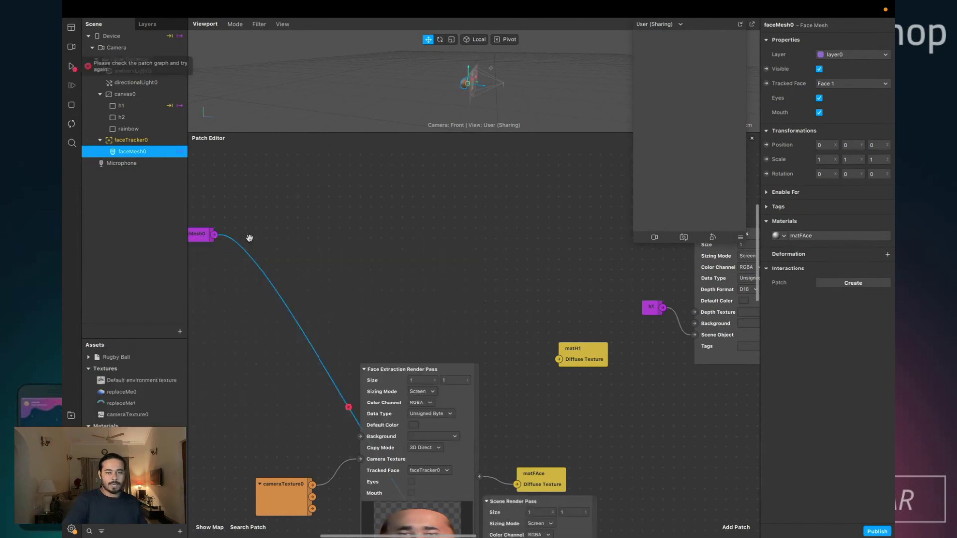
drag(509, 503, 362, 191)
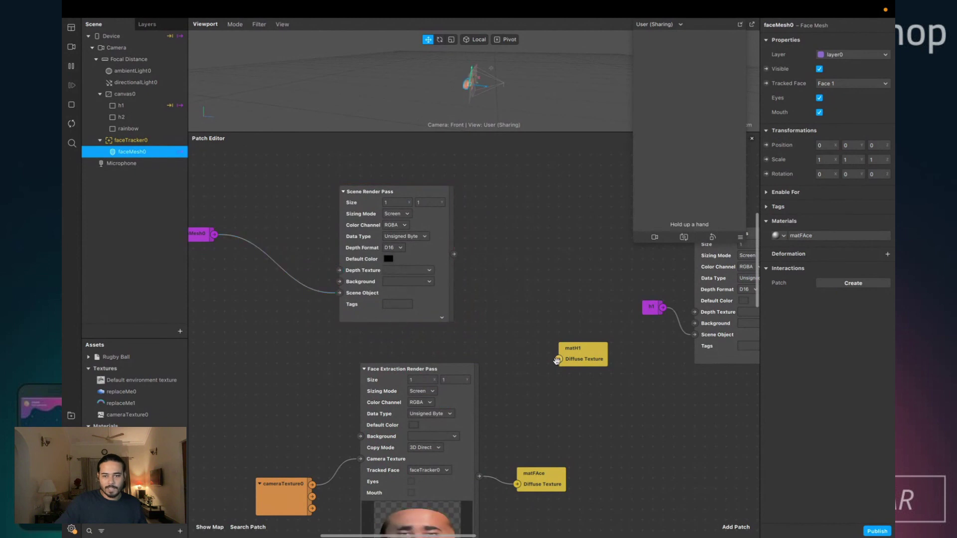
- Place the matH1 Diffuse Texture patch beside the new Scene Render Pass, connect the pass output to it, and expand the pass preview
drag(579, 349, 515, 234)
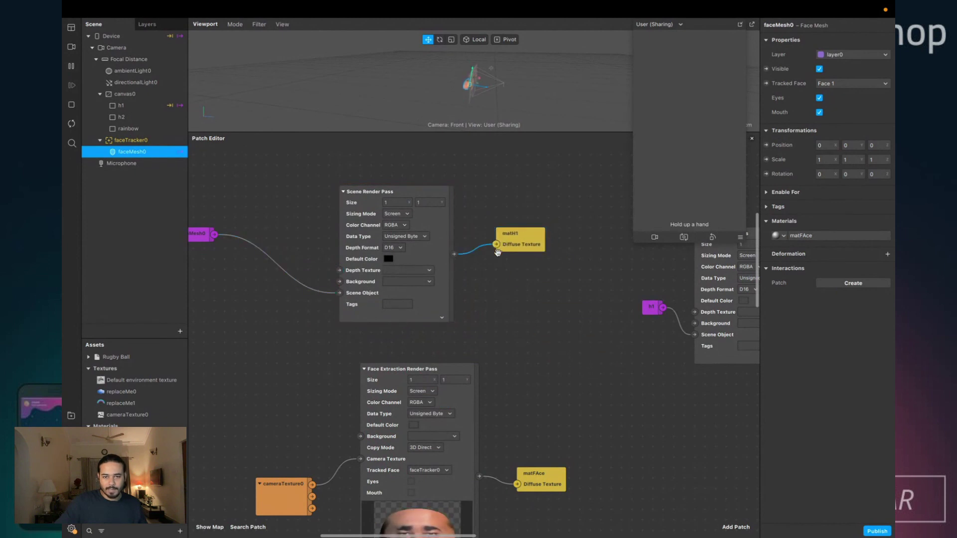
scroll(438, 279, down, 5)
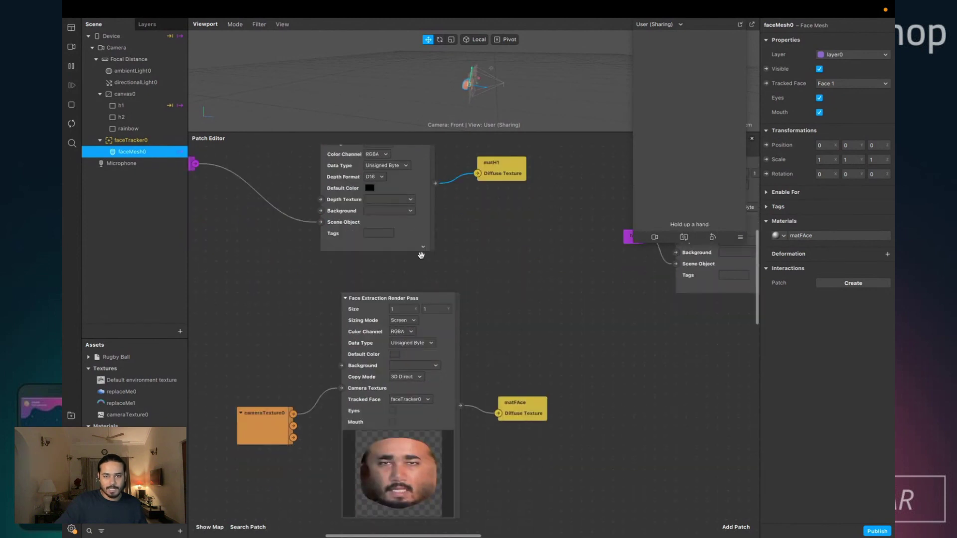
click(422, 248)
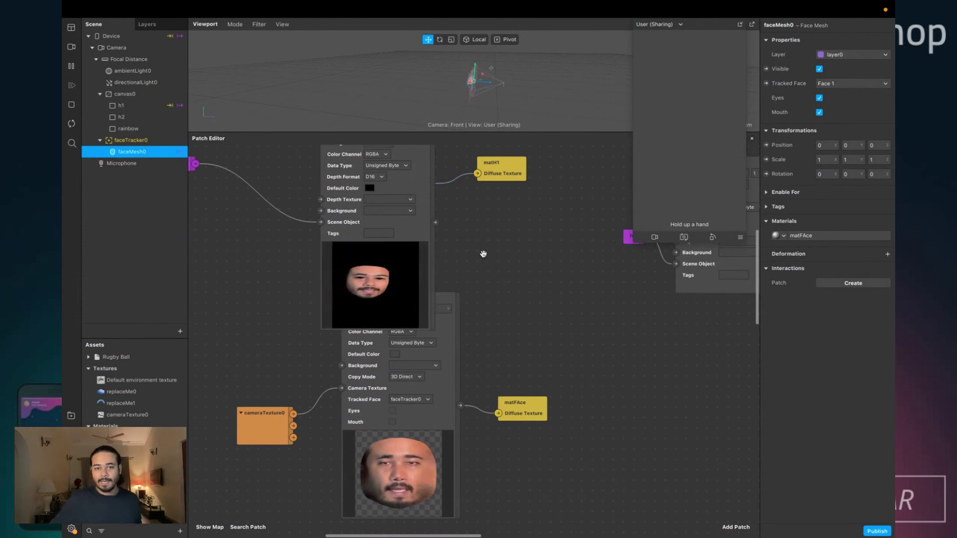
- Make the Default Color of faceMesh0's Scene Render Pass fully transparent
scroll(483, 254, right, 3)
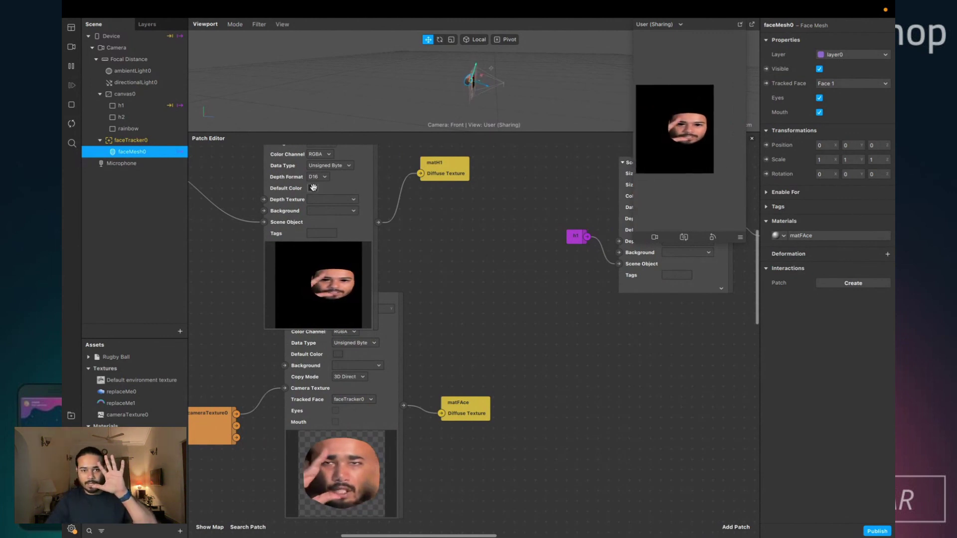
click(313, 188)
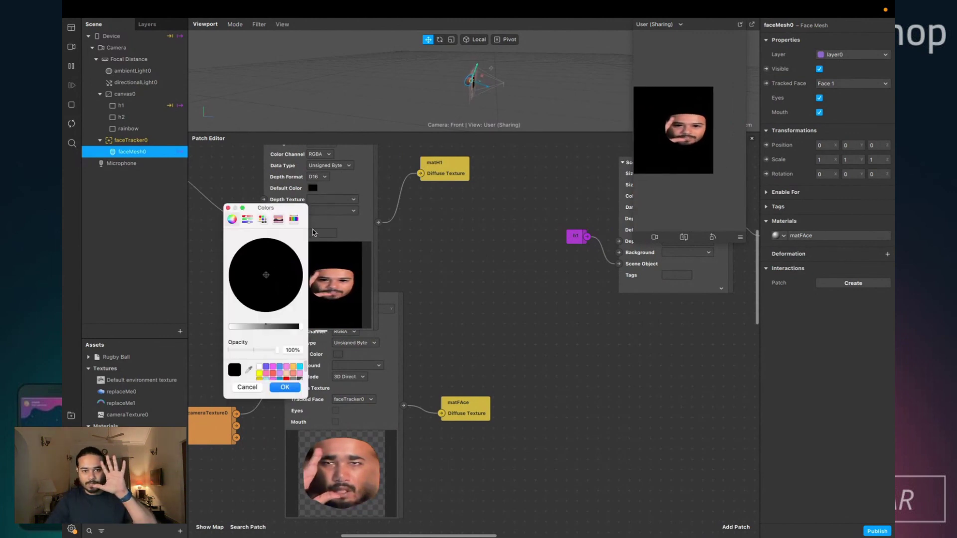
click(273, 388)
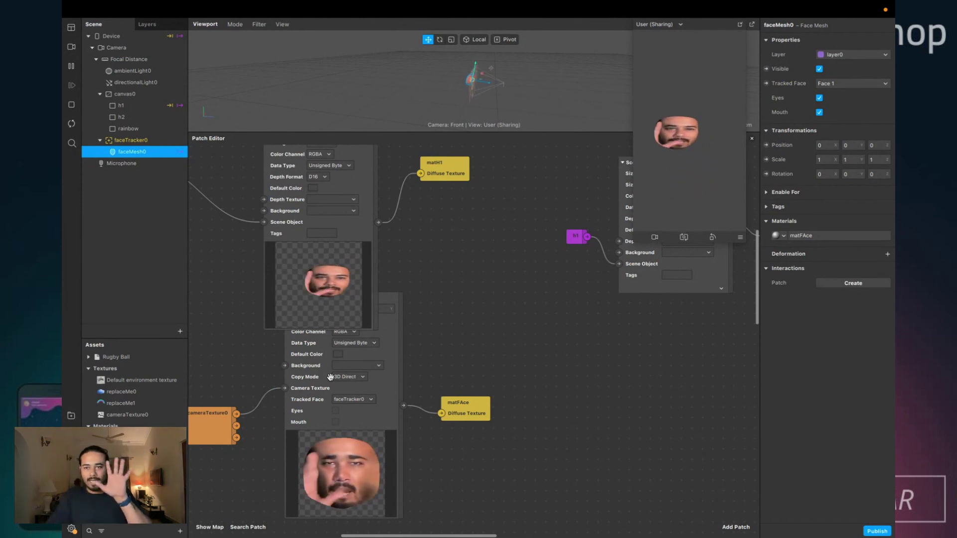
- Connect the second output of the first hand's Bounding Box 2D Unpack patch to the h1 2D Position patch
scroll(406, 427, down, 10)
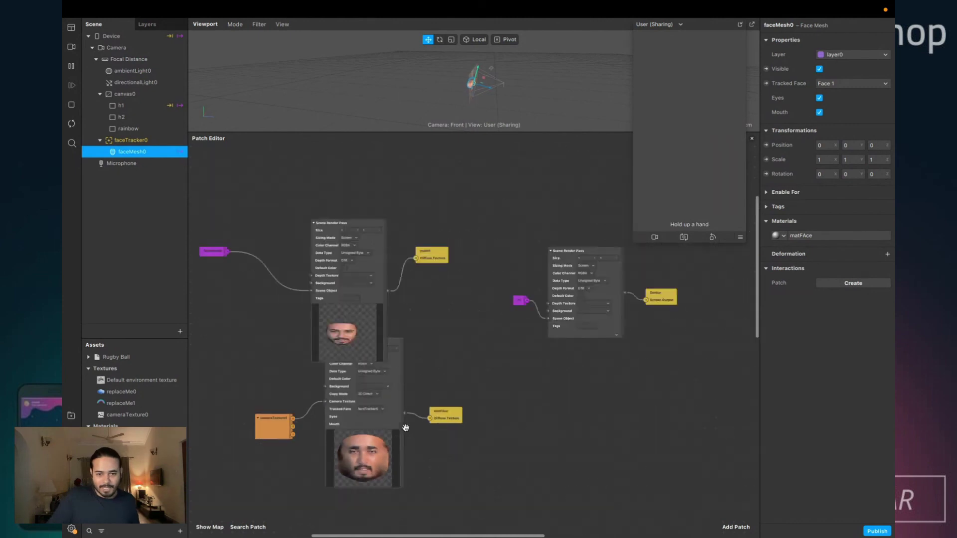
scroll(491, 437, up, 10)
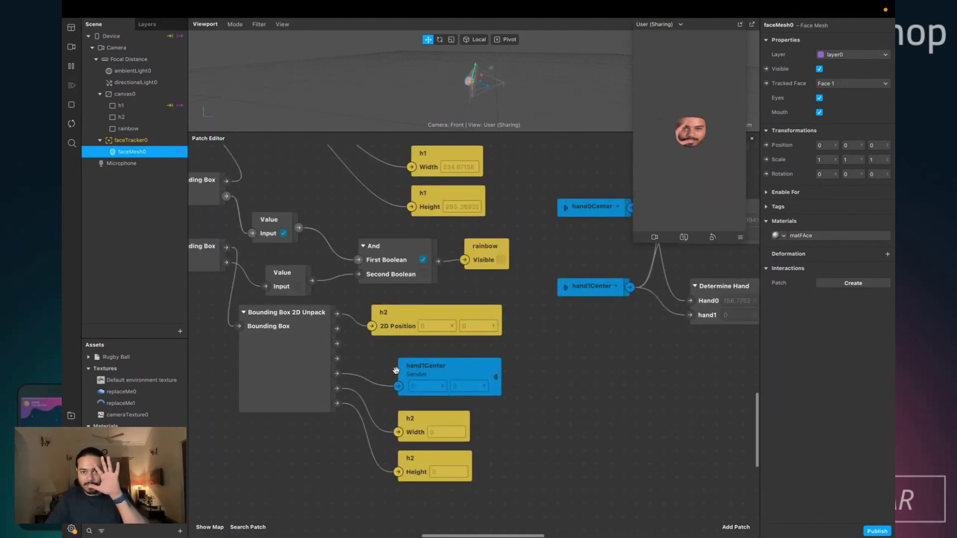
scroll(366, 298, up, 5)
scroll(365, 299, left, 3)
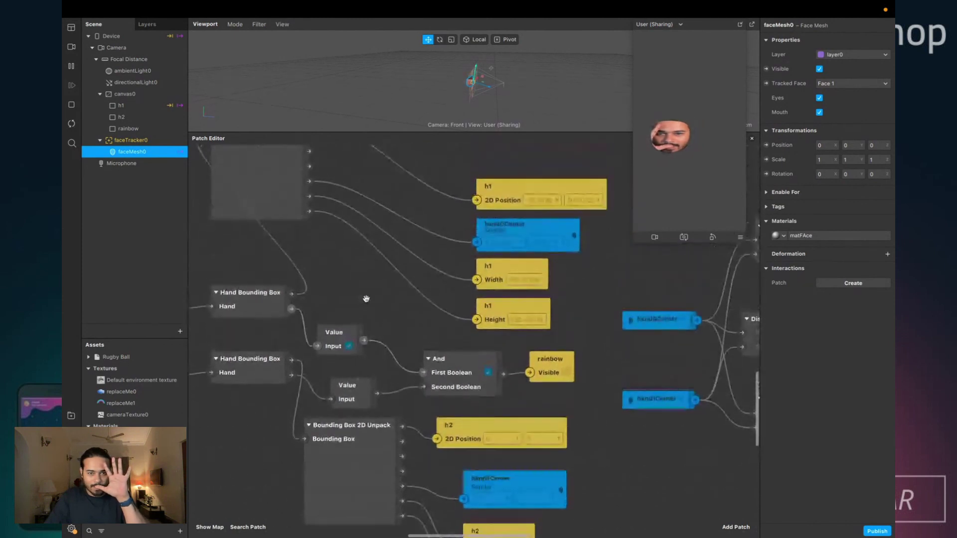
scroll(366, 298, up, 5)
scroll(366, 299, left, 2)
drag(342, 235, 511, 299)
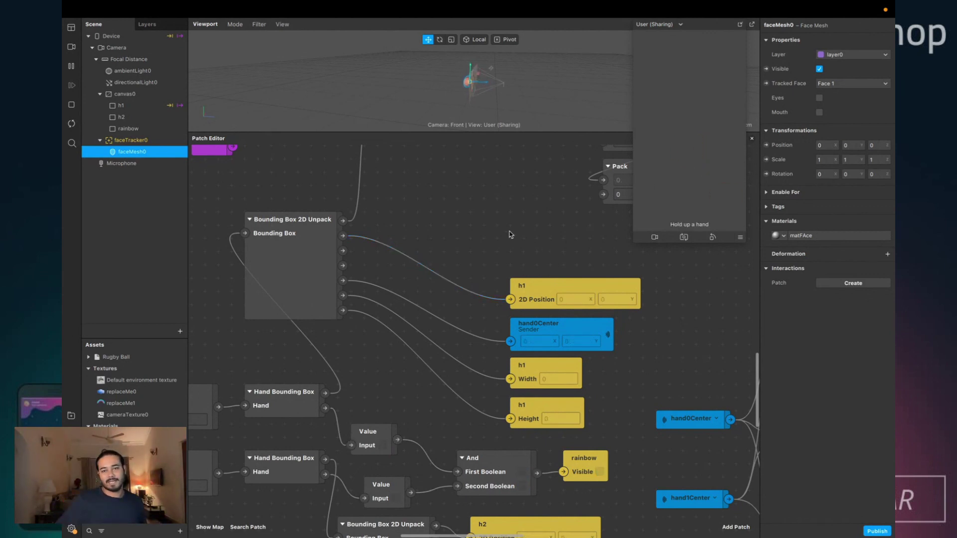
- Move the Face Extraction Render Pass clear of the Scene Render Pass above it, and shift all render pass patches up from the hand-tracking graph
scroll(496, 247, up, 5)
scroll(495, 246, right, 5)
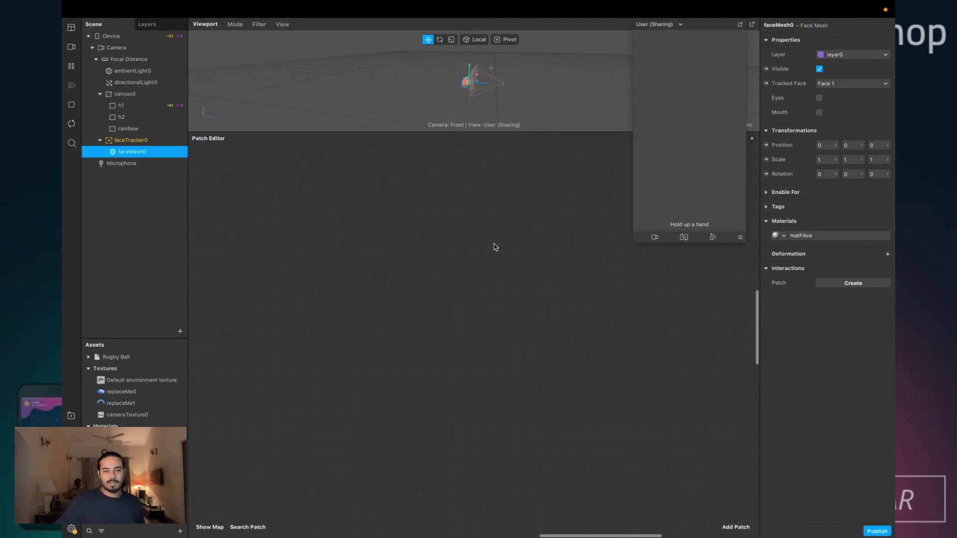
scroll(495, 247, left, 5)
scroll(287, 273, up, 4)
scroll(299, 270, left, 5)
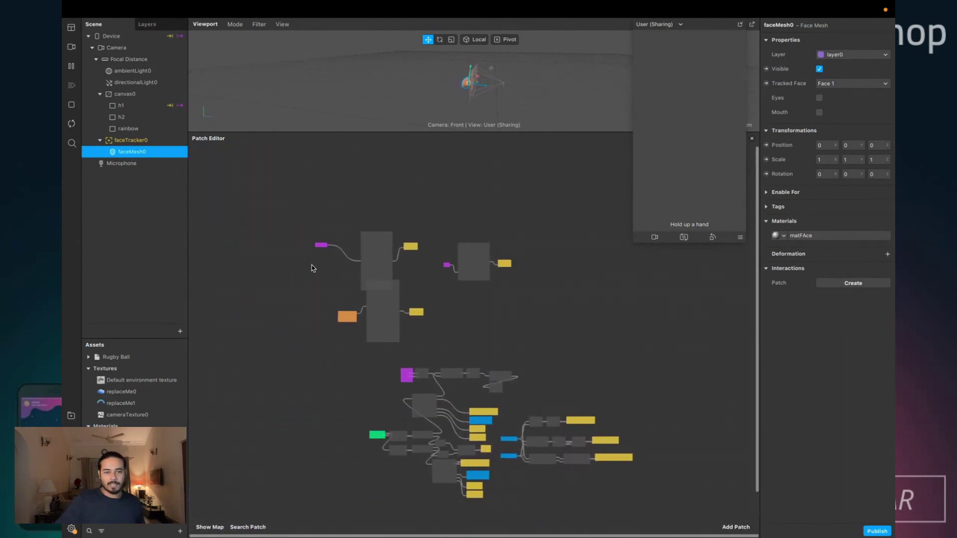
drag(386, 332, 383, 359)
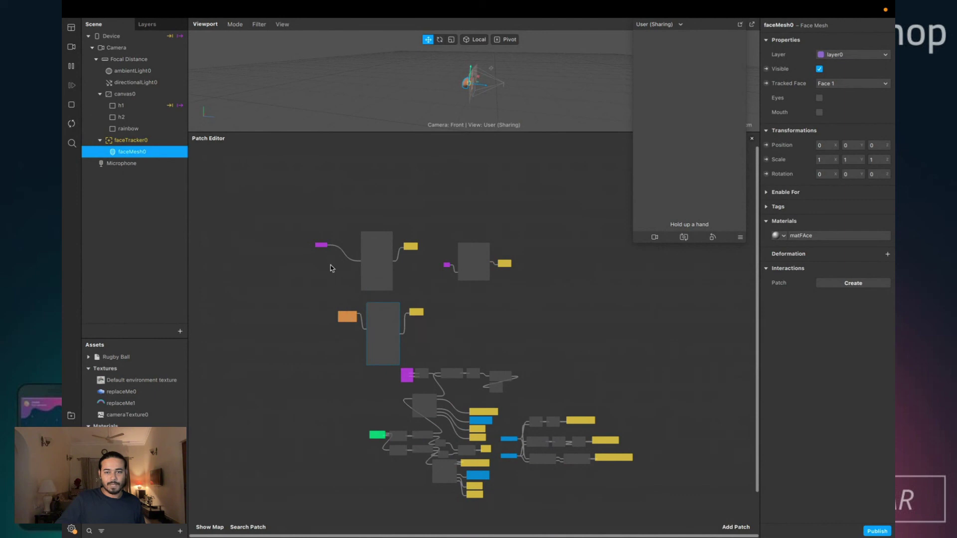
mouse_move(293, 212)
mouse_down()
mouse_move(507, 301)
mouse_move(527, 357)
mouse_up()
drag(386, 318, 411, 232)
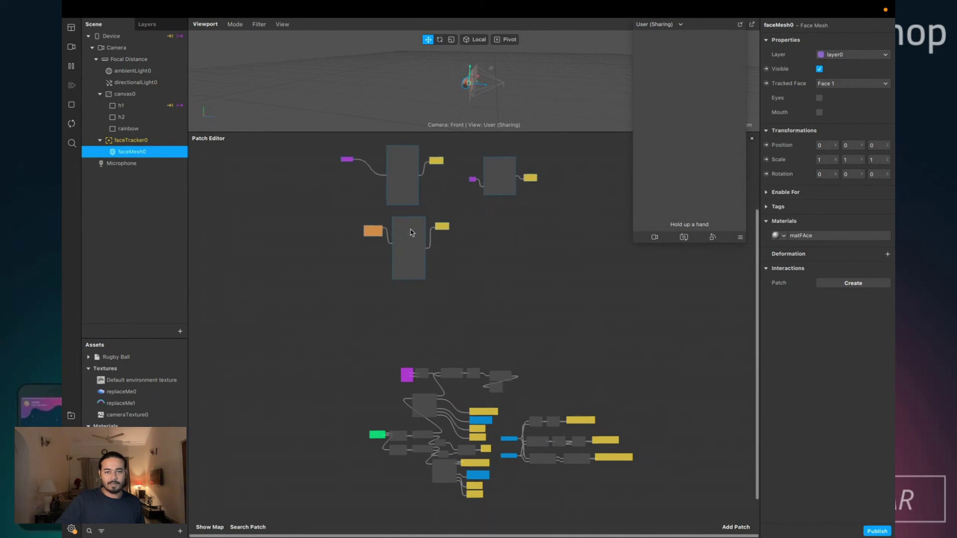
- Move the matFAce Diffuse Texture patch down, closer to the level of the Face Extraction Render Pass output
scroll(411, 233, up, 5)
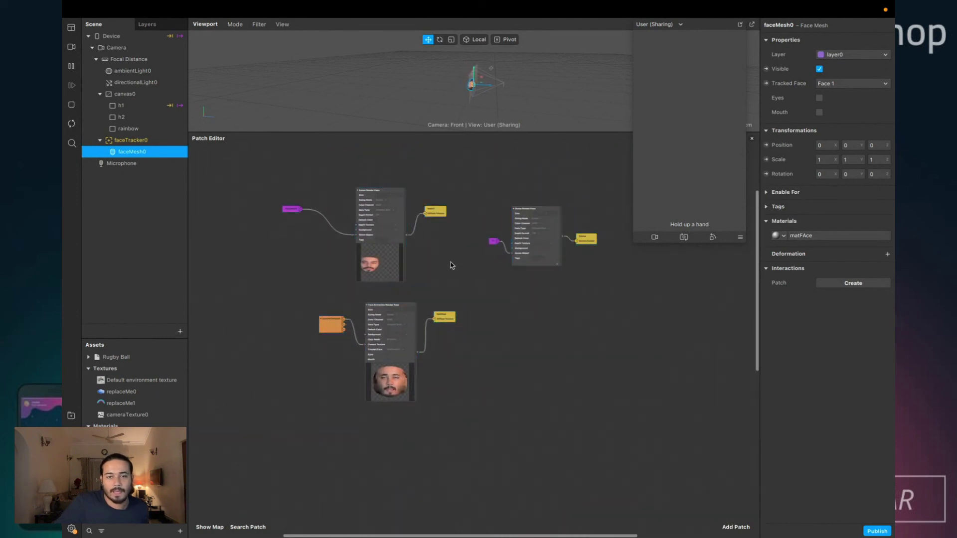
scroll(450, 262, up, 3)
scroll(451, 263, down, 8)
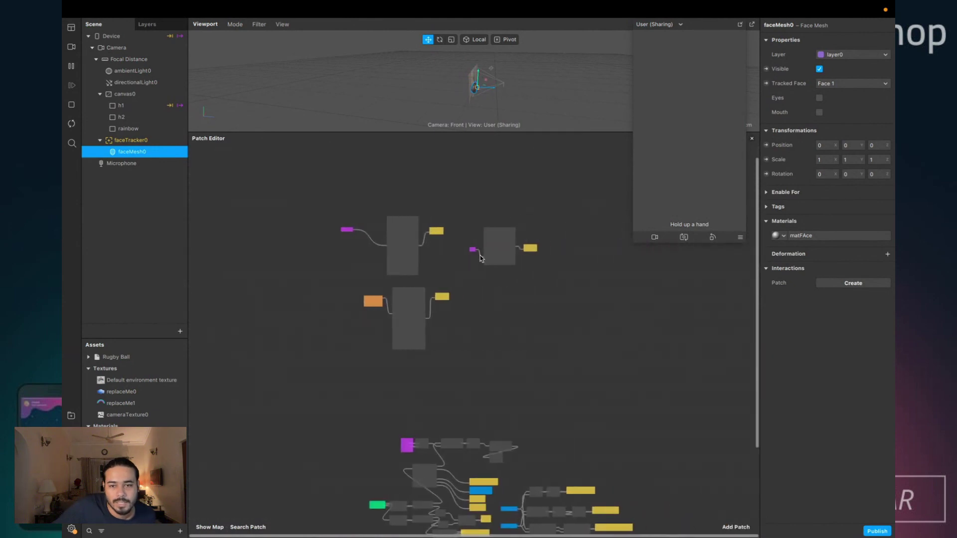
scroll(465, 234, up, 5)
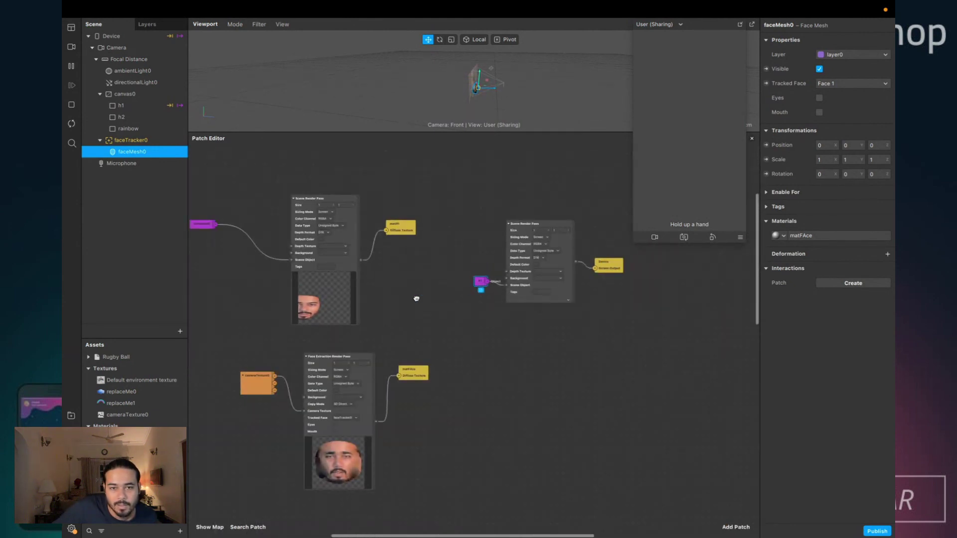
scroll(366, 330, left, 5)
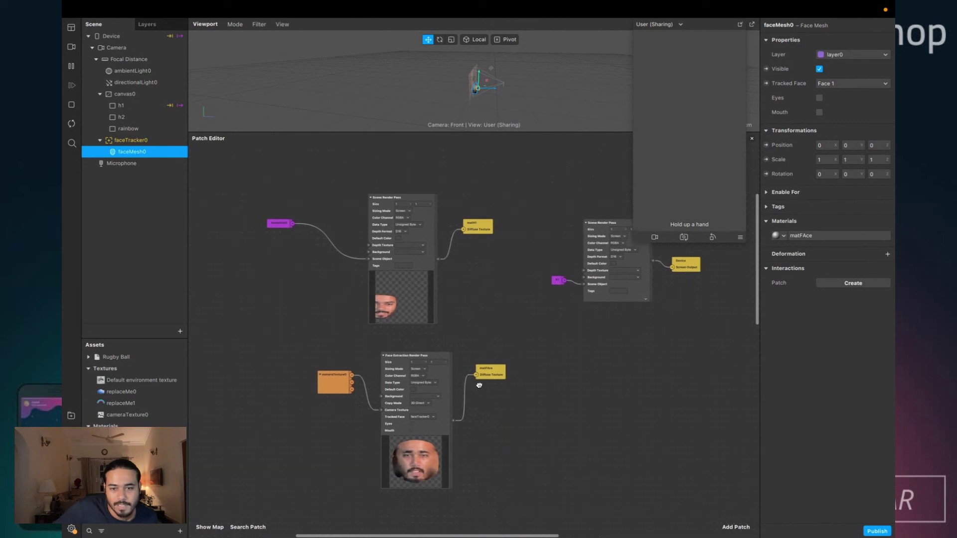
click(491, 367)
drag(491, 369, 491, 390)
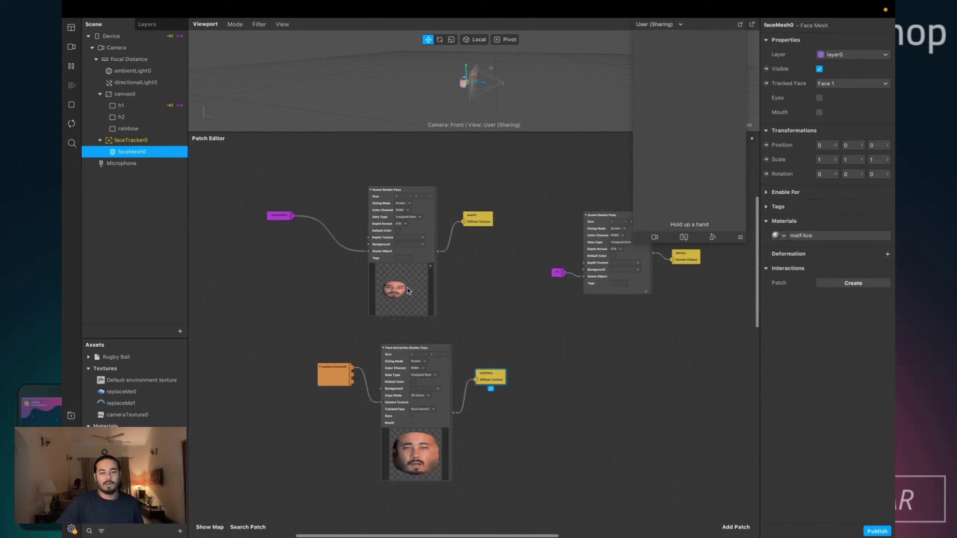
scroll(396, 294, up, 5)
scroll(433, 451, down, 5)
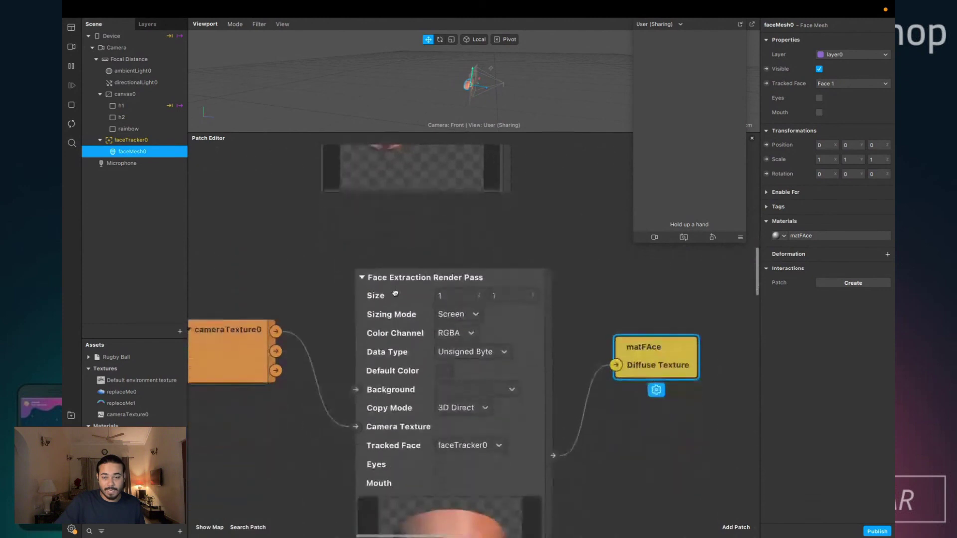
drag(646, 307, 647, 342)
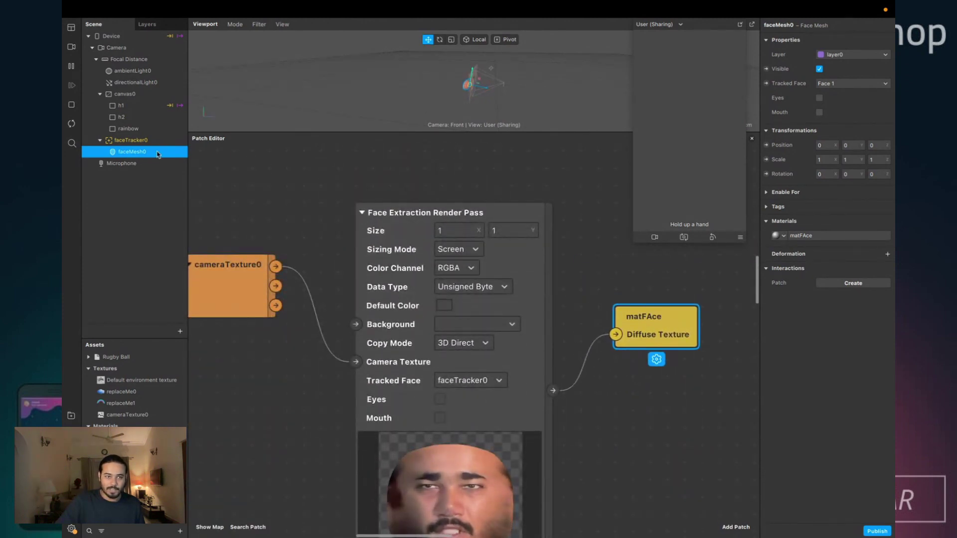
- Bring the faceMesh0 patch, its Scene Render Pass and the matH1 Diffuse Texture patch closer together in one row
scroll(437, 200, up, 10)
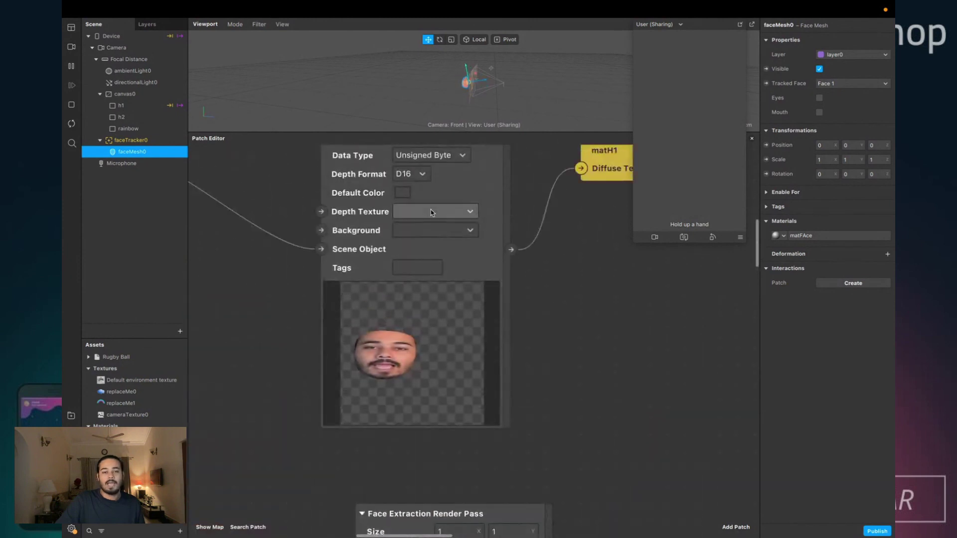
scroll(390, 219, left, 4)
drag(219, 180, 381, 246)
scroll(527, 259, up, 5)
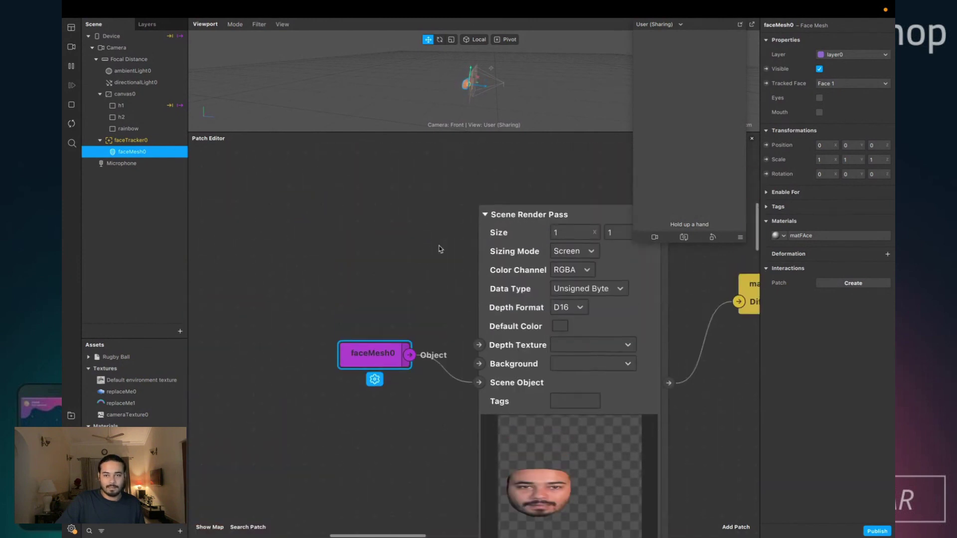
drag(527, 260, 492, 219)
scroll(488, 234, right, 5)
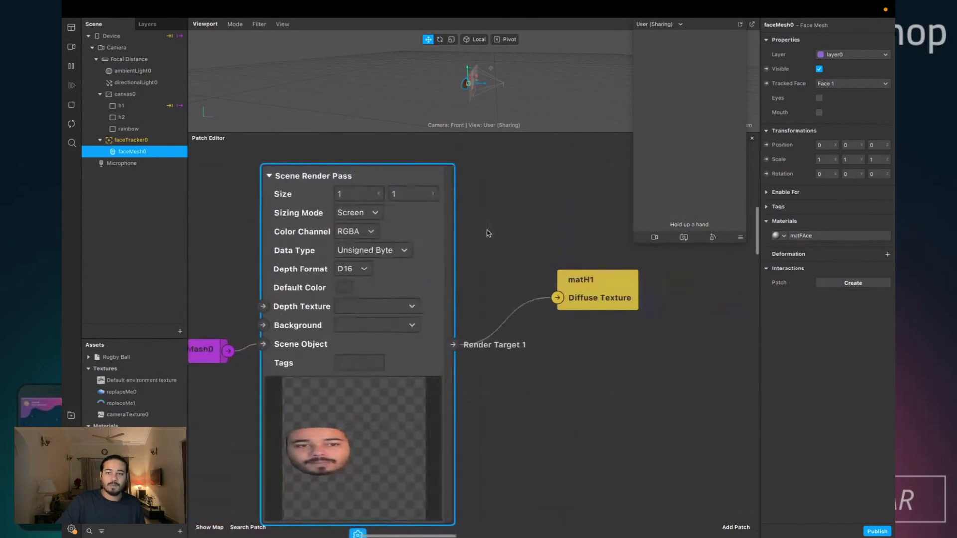
drag(595, 290, 541, 291)
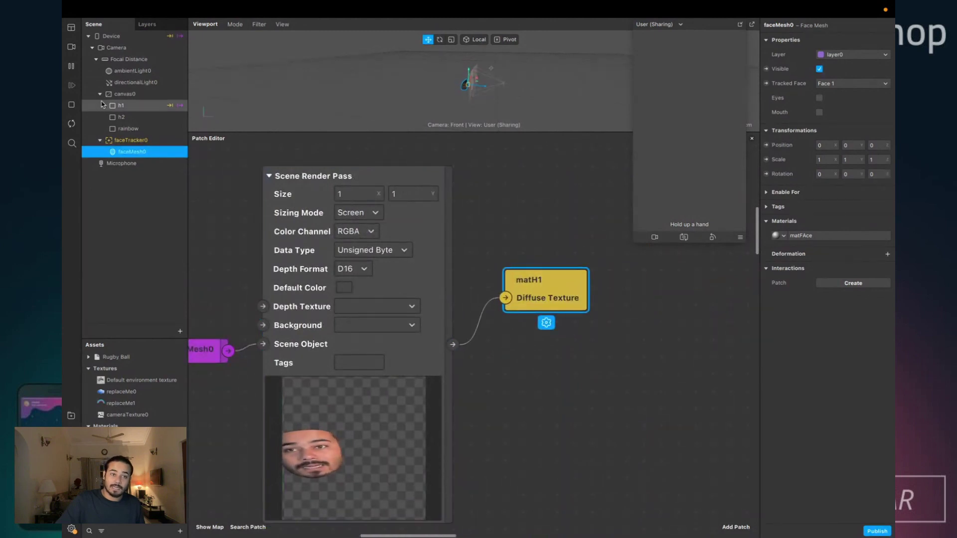
- Select h1, then enlarge and orbit the viewport to examine how the rectangle and face mesh sit relative to the camera
click(122, 106)
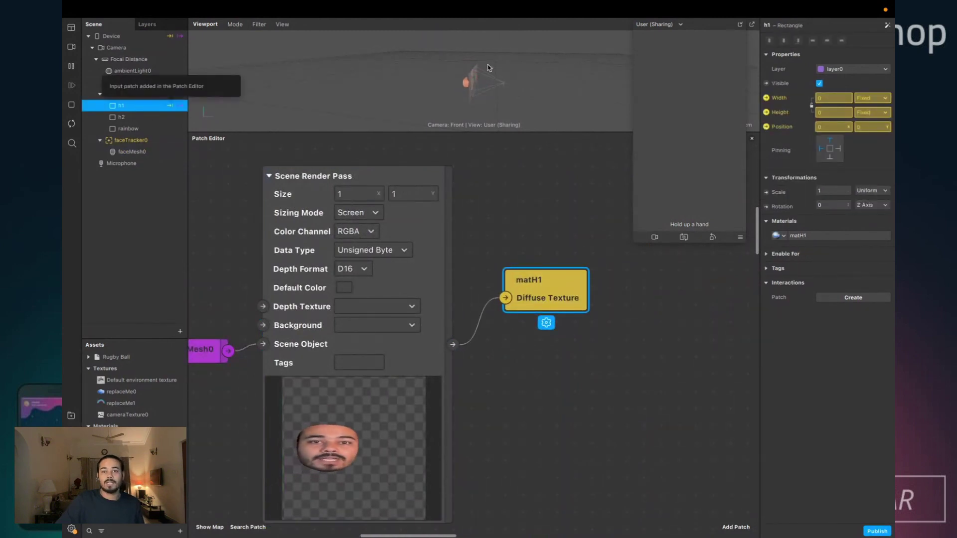
click(484, 134)
drag(483, 131, 484, 315)
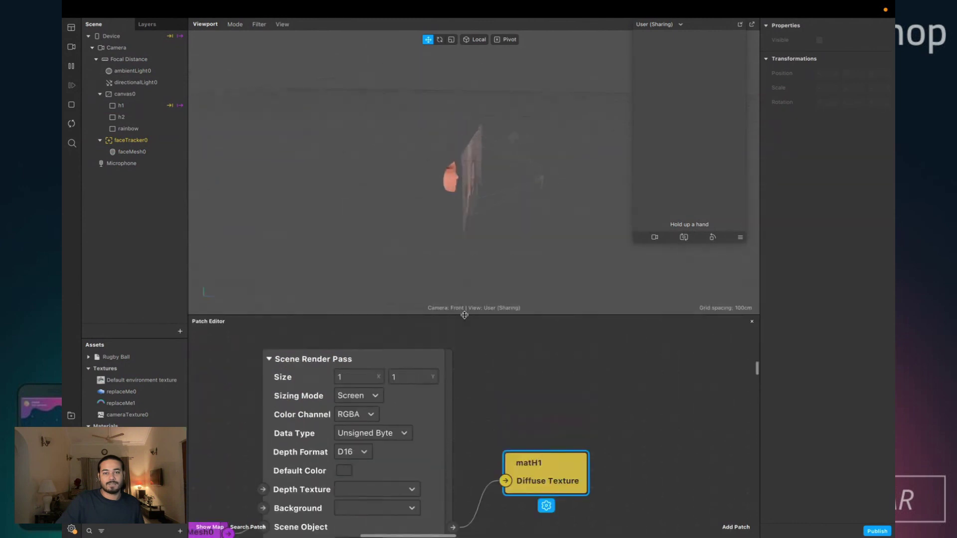
alt+drag(435, 156, 359, 134)
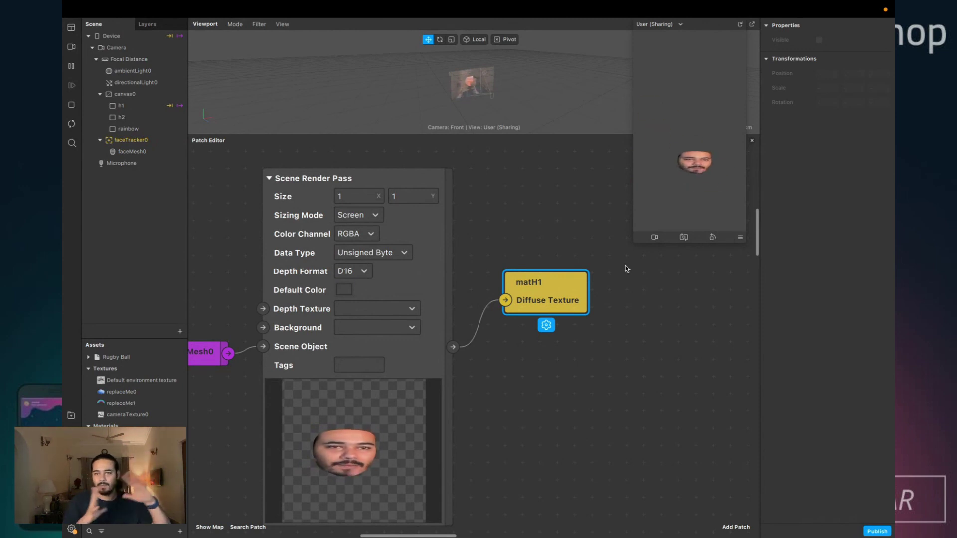
click(590, 323)
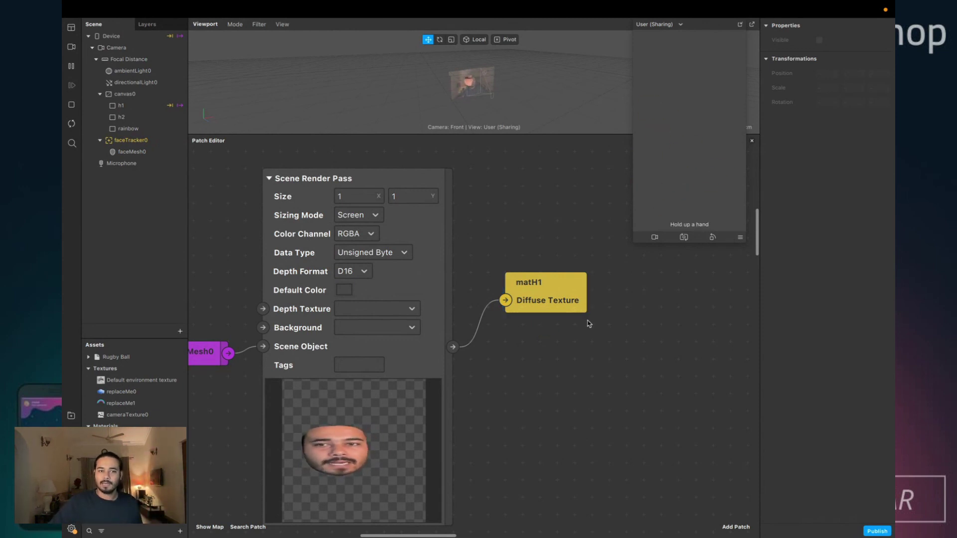